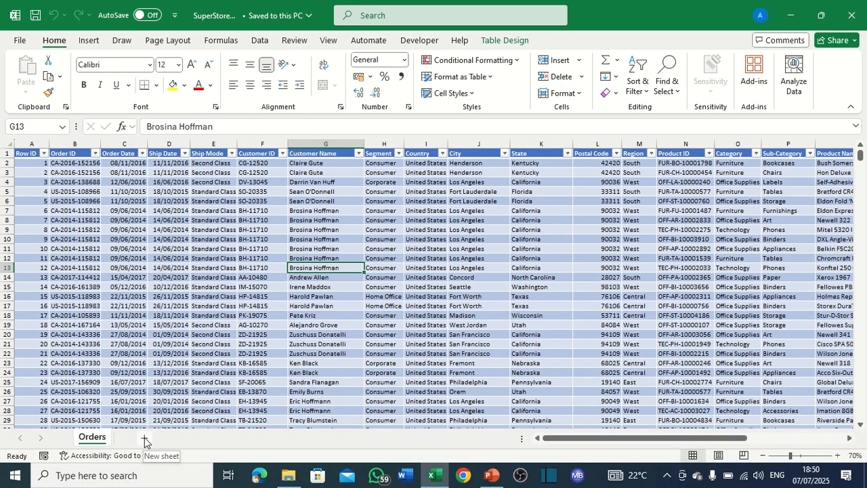
Add a new worksheet after the Orders sheet and name it Report.
click(145, 441)
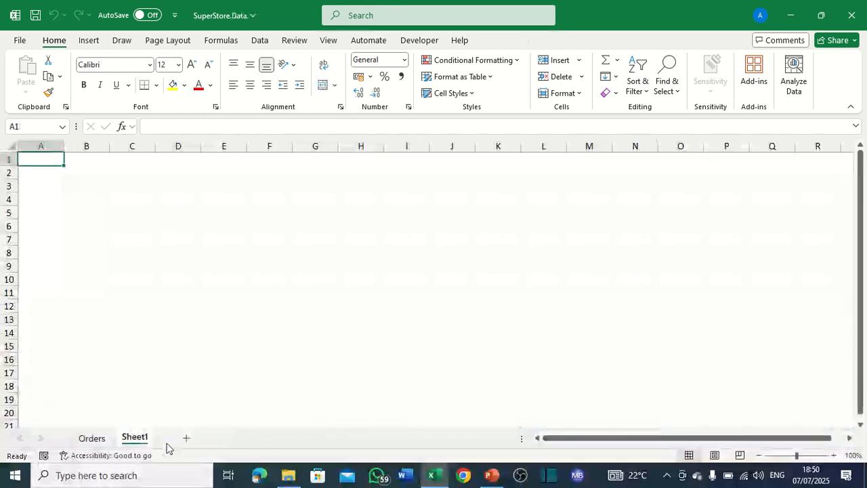
double_click(133, 438)
text(R)
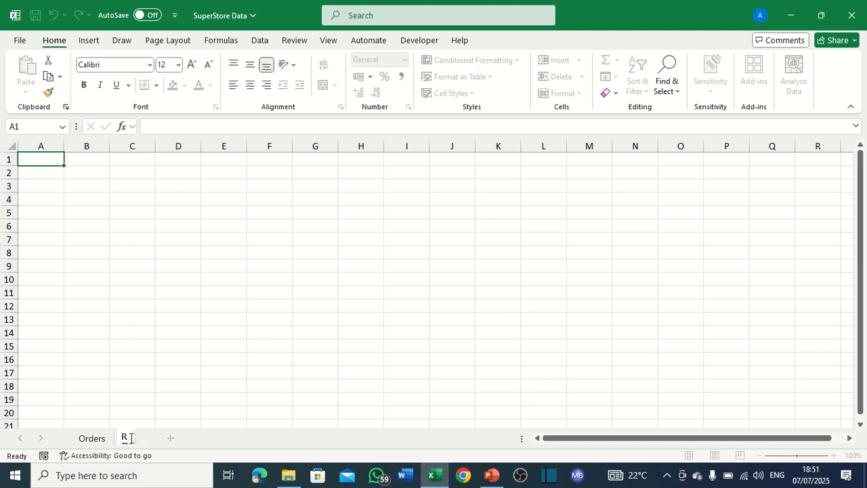
text(eport)
key(Return)
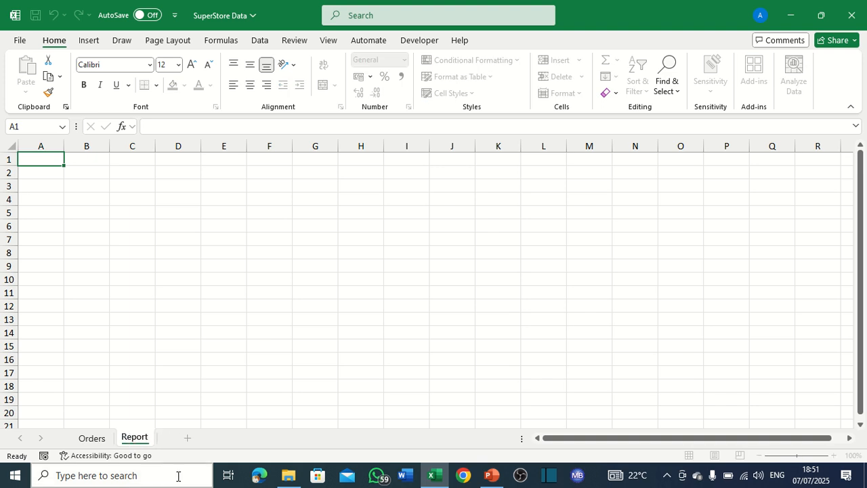
Add another worksheet after the Report sheet and name it Dashboard.
click(186, 441)
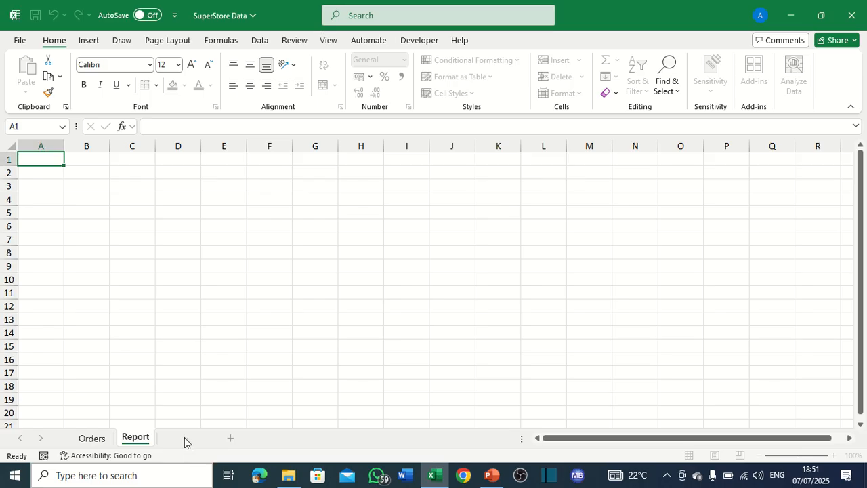
double_click(179, 438)
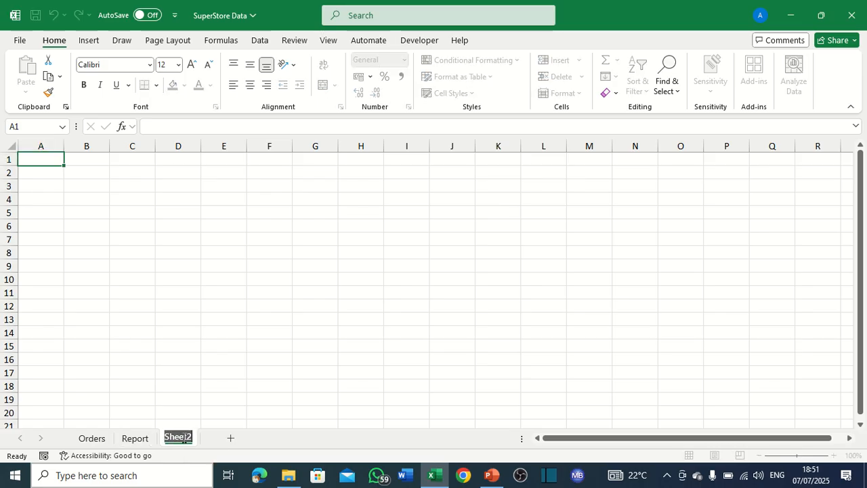
text(Dashbo)
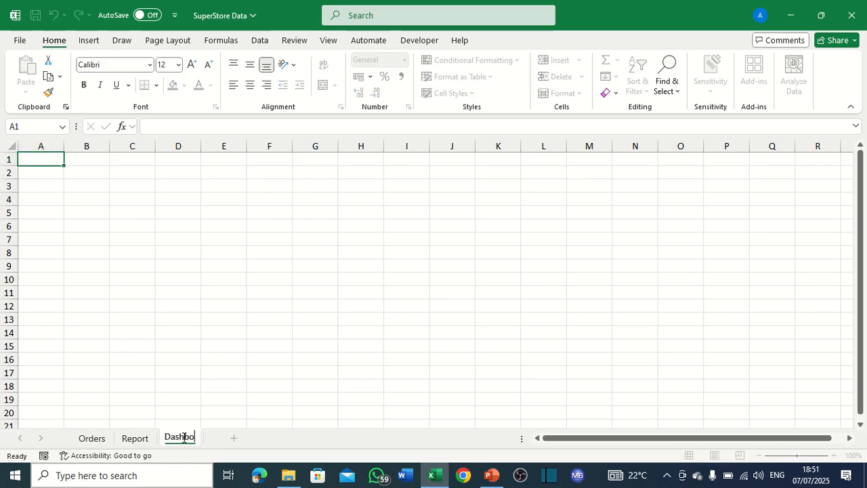
text(ard)
key(Return)
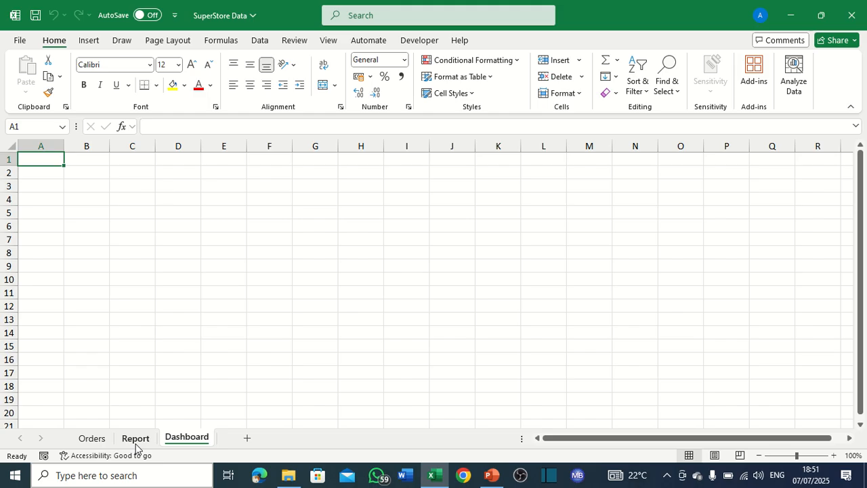
click(100, 441)
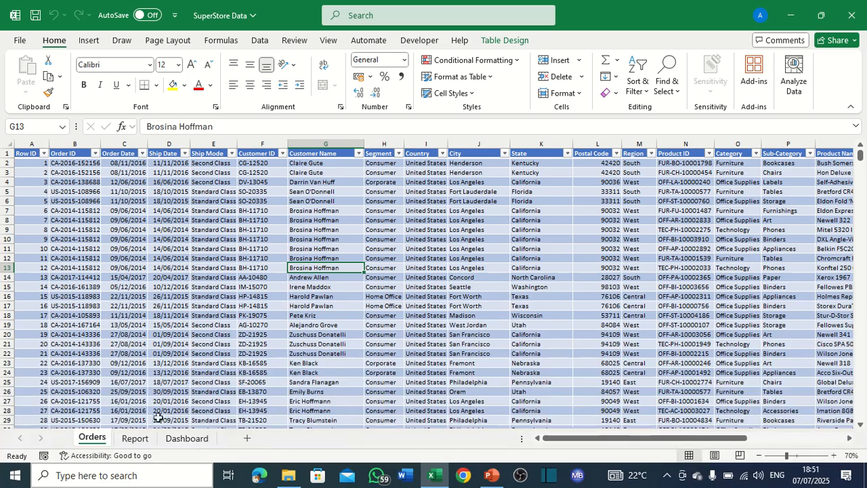
click(150, 439)
click(179, 439)
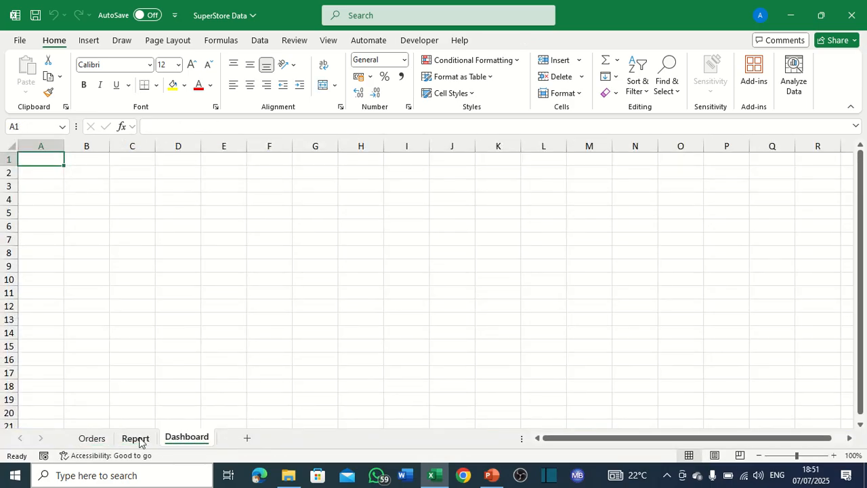
Insert a PivotTable based on the FactSales table in the Orders sheet, placing it in the existing Report sheet at cell A1.
click(89, 444)
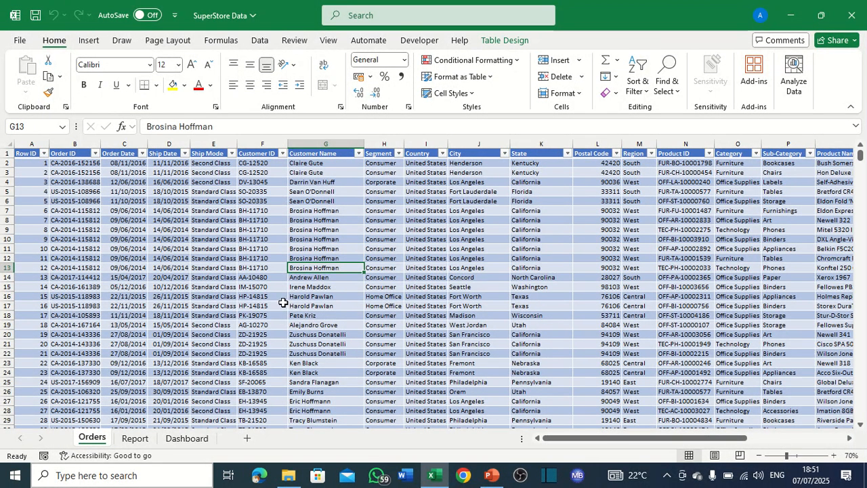
click(348, 316)
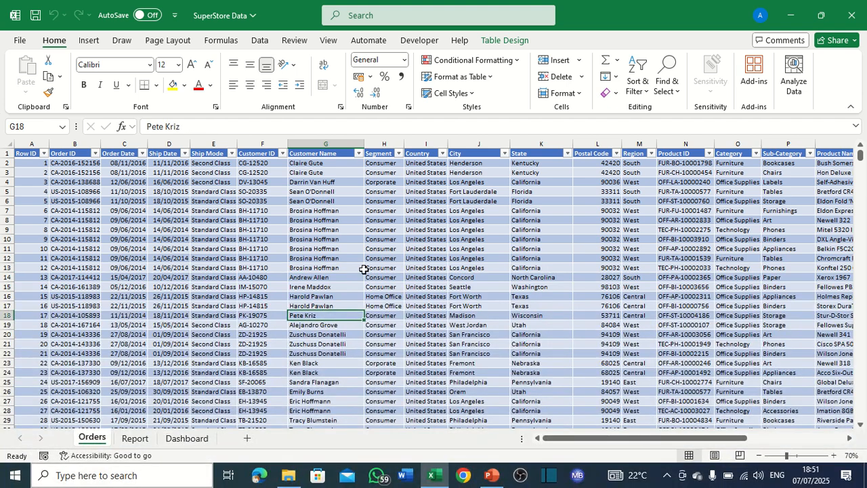
click(341, 285)
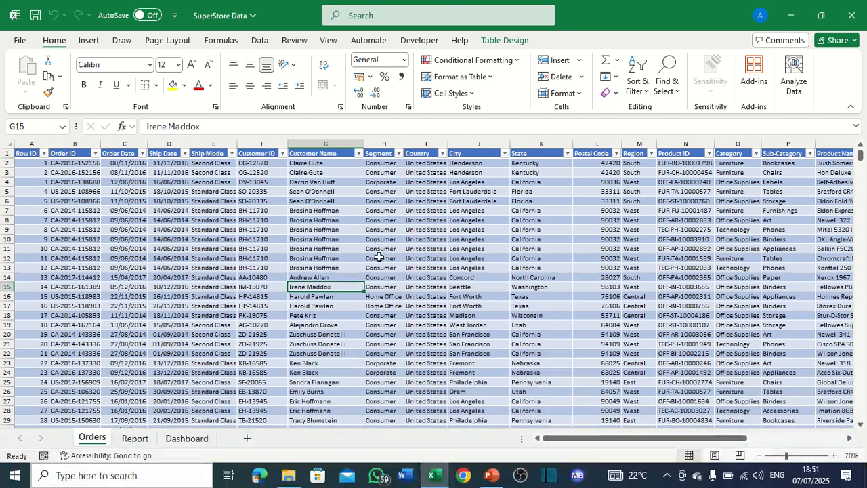
click(89, 42)
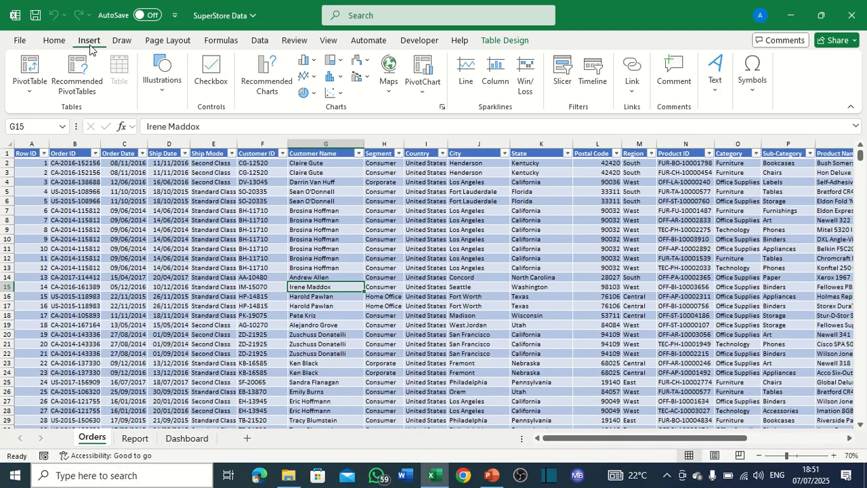
click(41, 72)
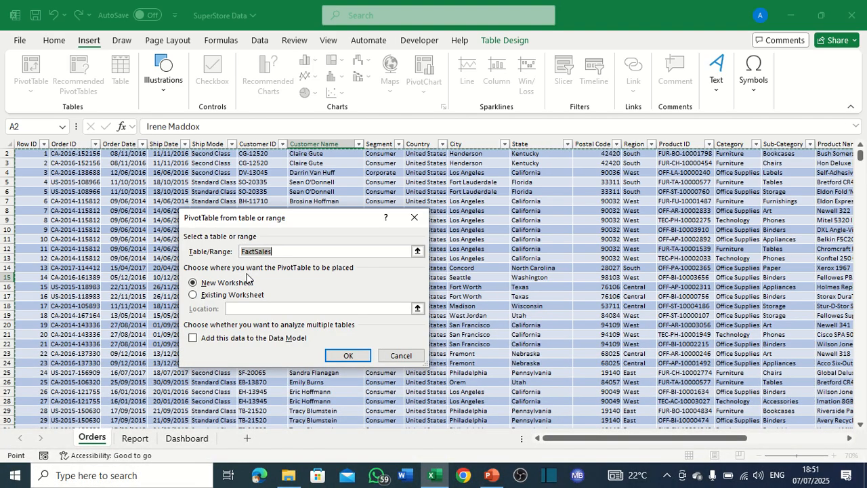
click(193, 296)
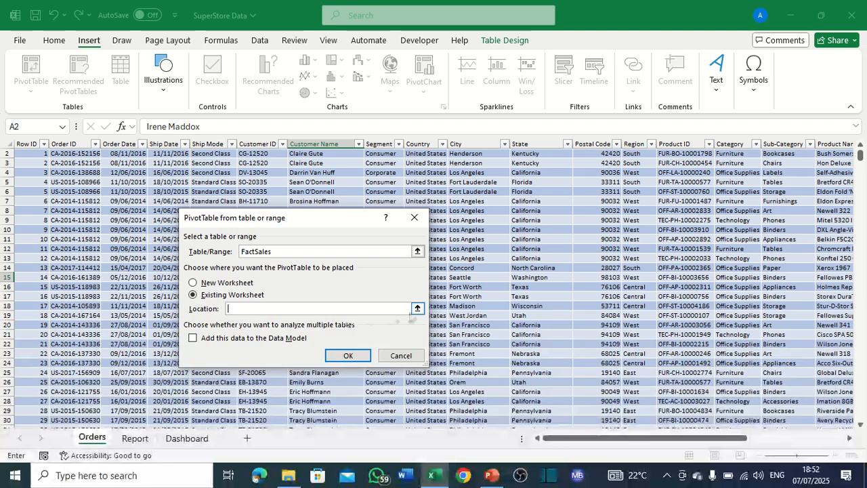
click(417, 308)
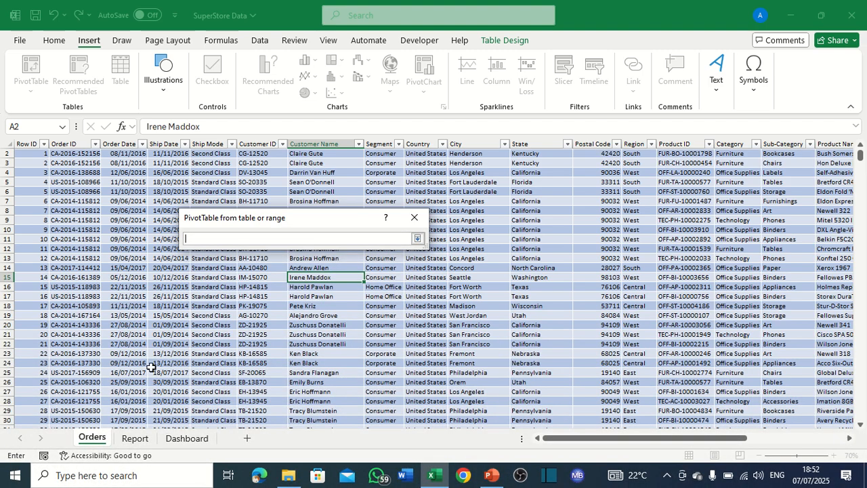
click(135, 437)
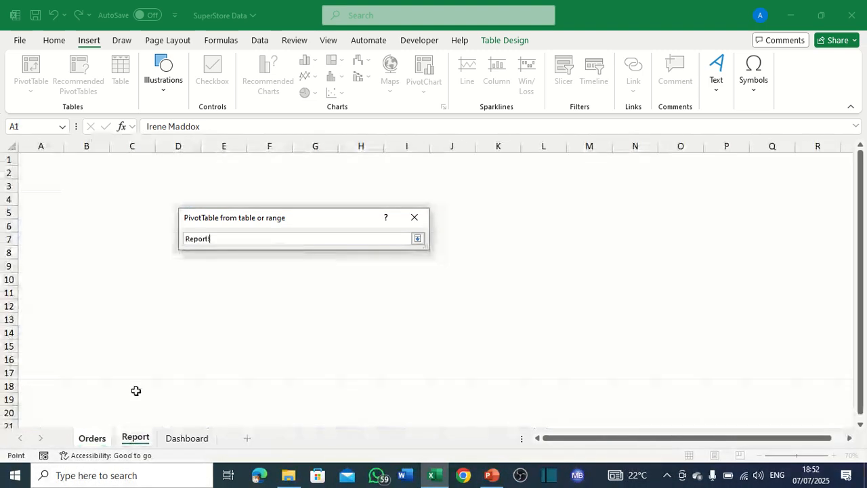
click(51, 162)
key(Return)
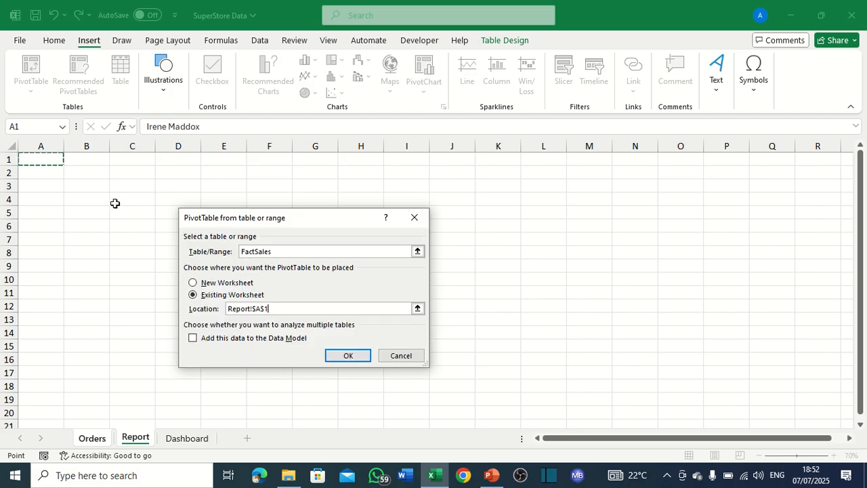
click(346, 359)
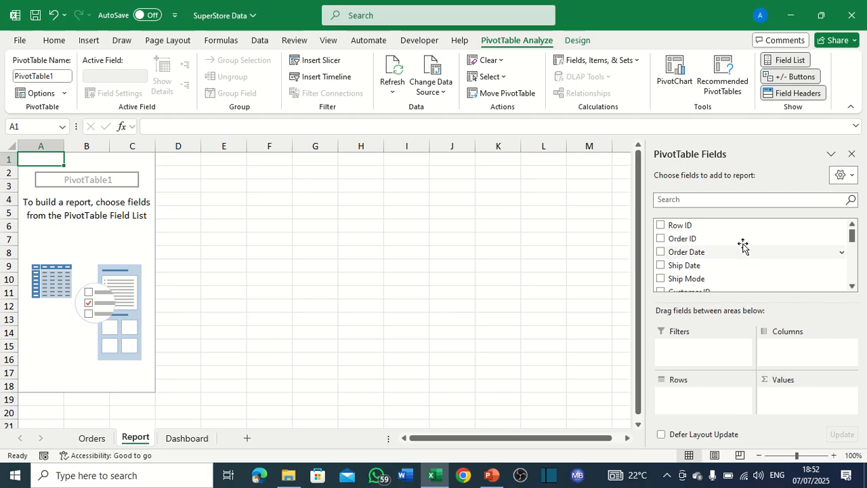
Look through the fields available for the new PivotTable, from Row ID to Profit.
scroll(741, 247, down, 3)
scroll(722, 250, down, 3)
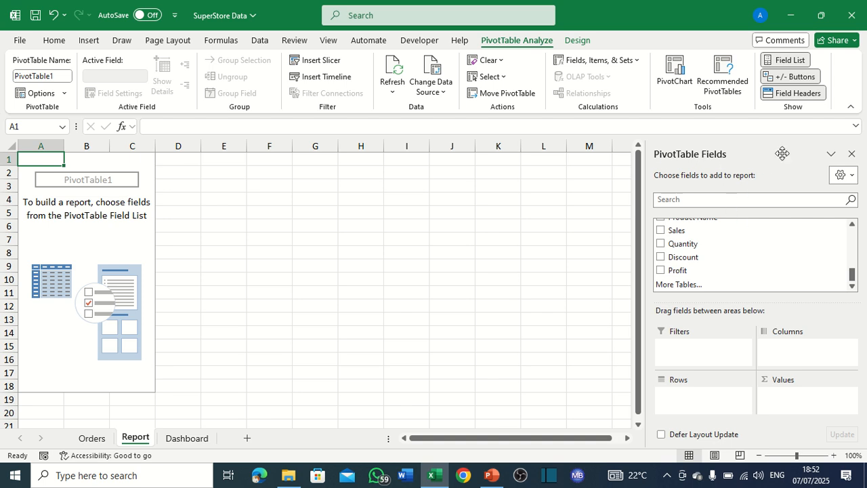
scroll(736, 246, up, 6)
scroll(736, 246, up, 1)
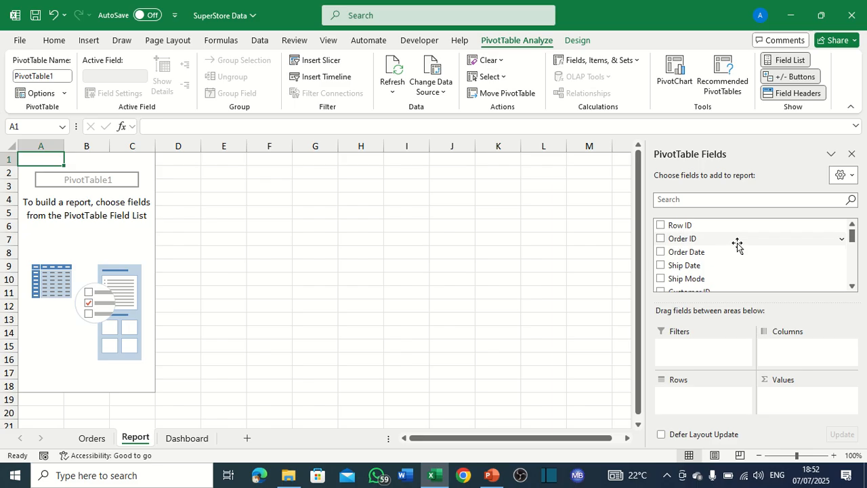
scroll(737, 245, down, 3)
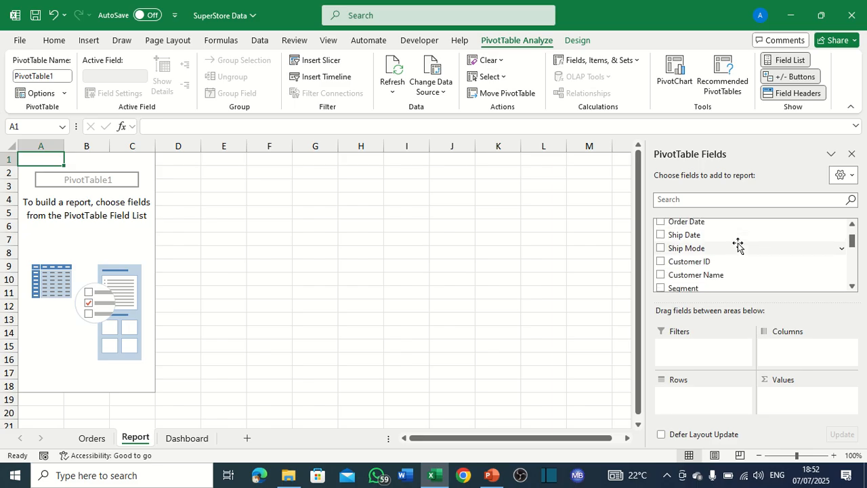
scroll(737, 246, down, 2)
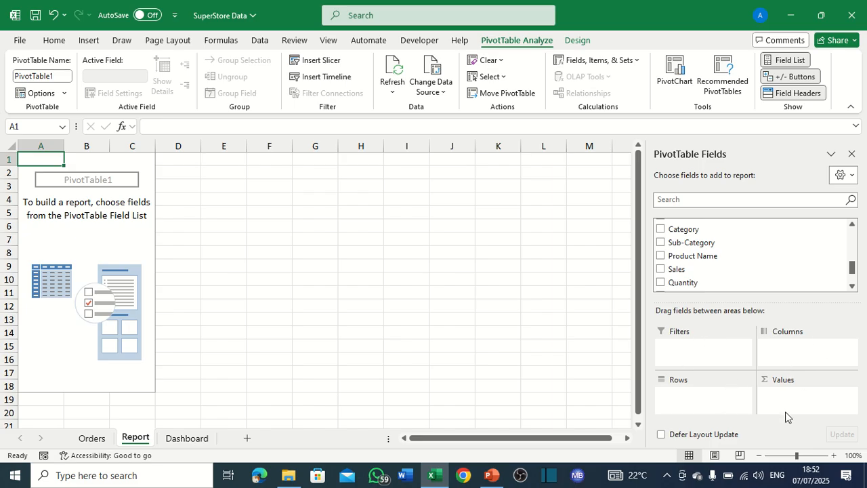
scroll(720, 277, up, 3)
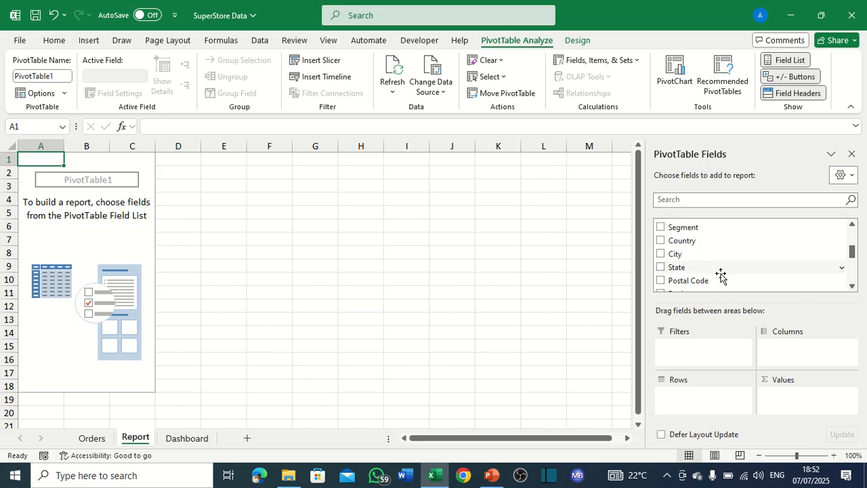
scroll(720, 272, up, 2)
Add Sales, Profit, Discount and Quantity as summed values in the PivotTable.
scroll(718, 245, down, 3)
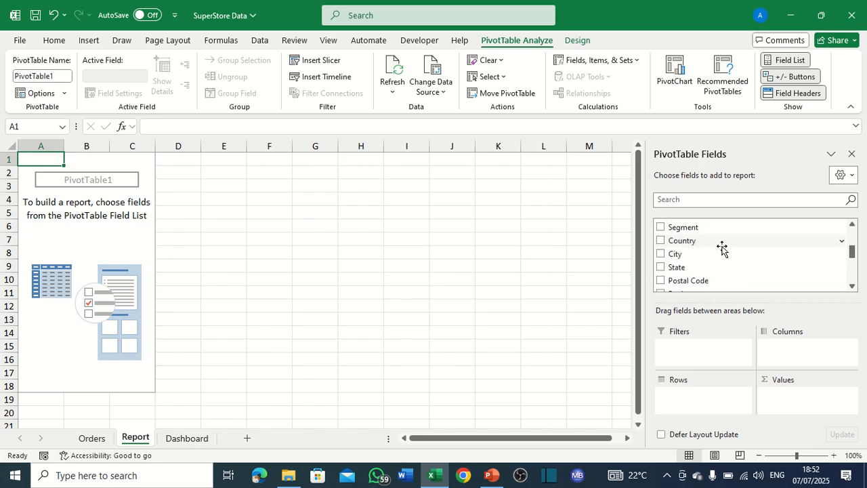
scroll(674, 257, down, 3)
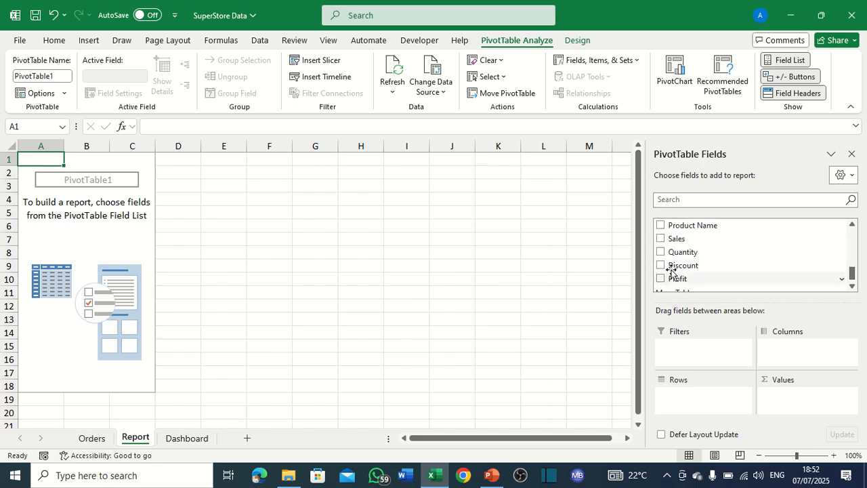
scroll(667, 256, up, 1)
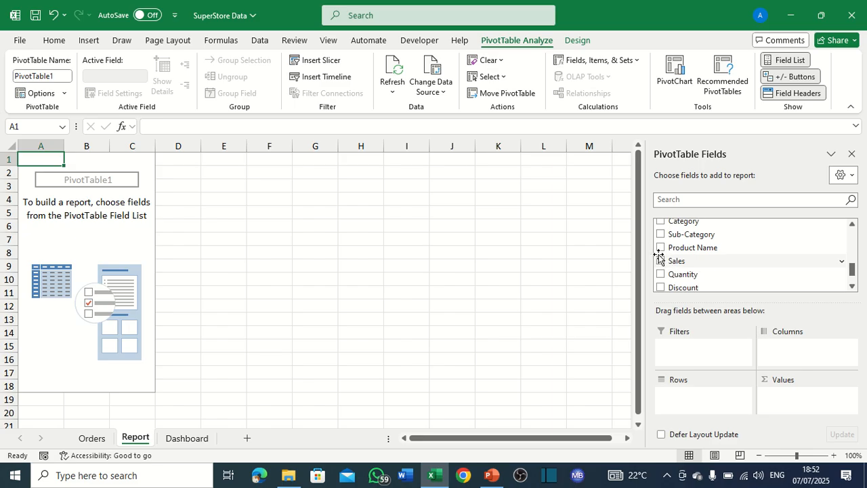
click(661, 262)
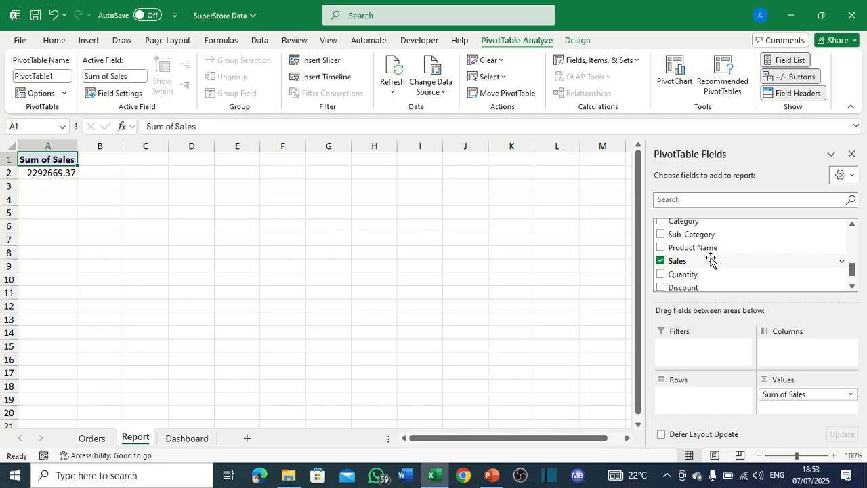
scroll(710, 263, down, 1)
click(660, 270)
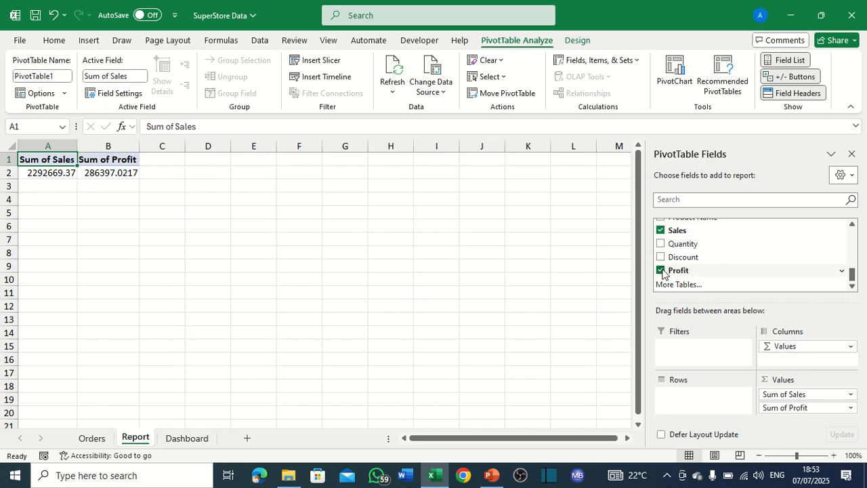
click(660, 256)
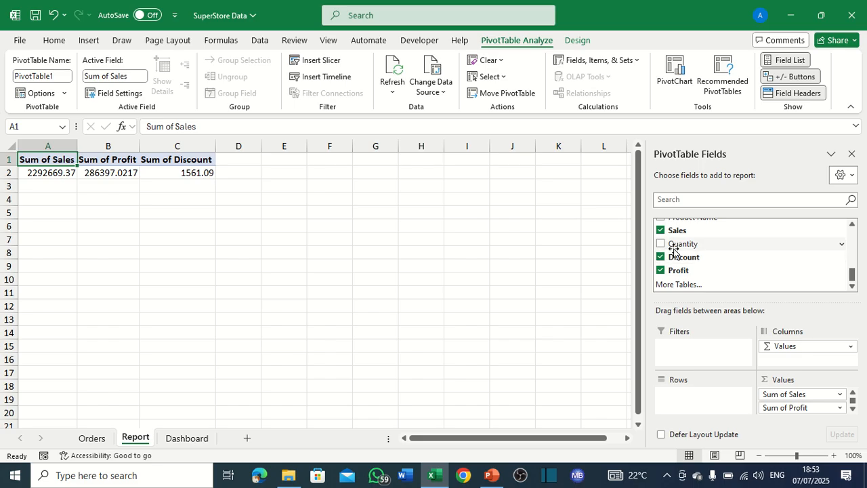
click(661, 244)
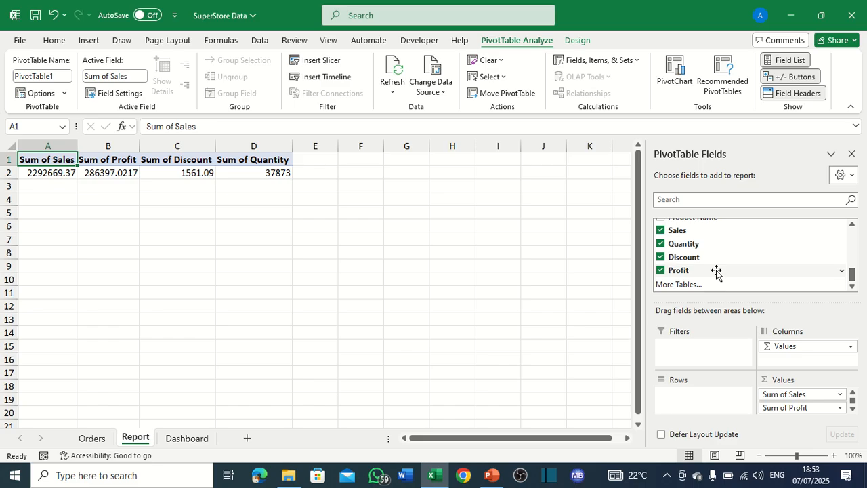
Check the source columns in the Orders sheet and return to the PivotTable in the Report sheet.
scroll(717, 271, up, 1)
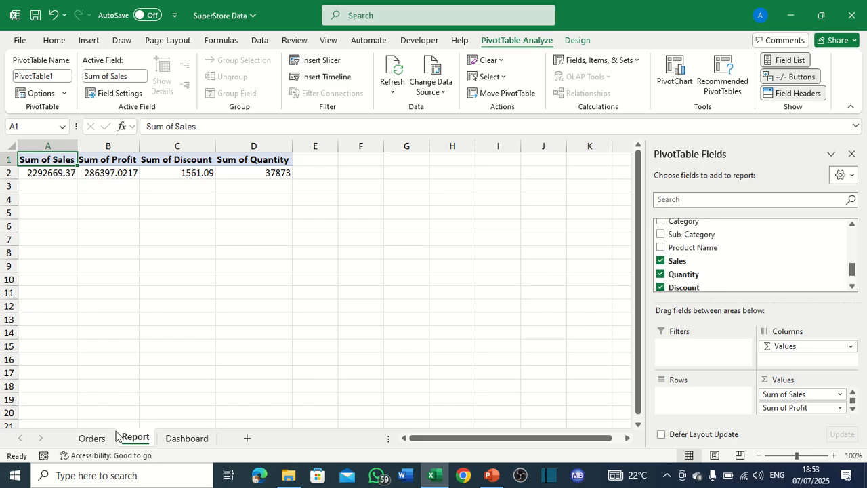
click(92, 438)
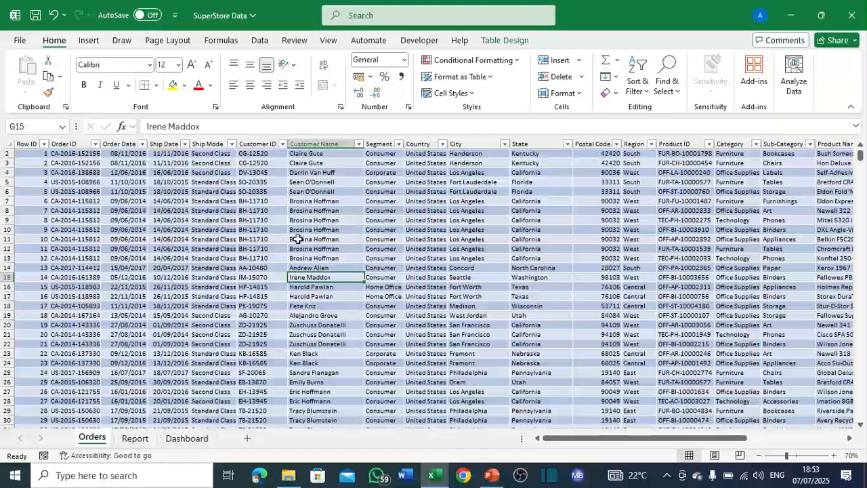
scroll(149, 240, up, 1)
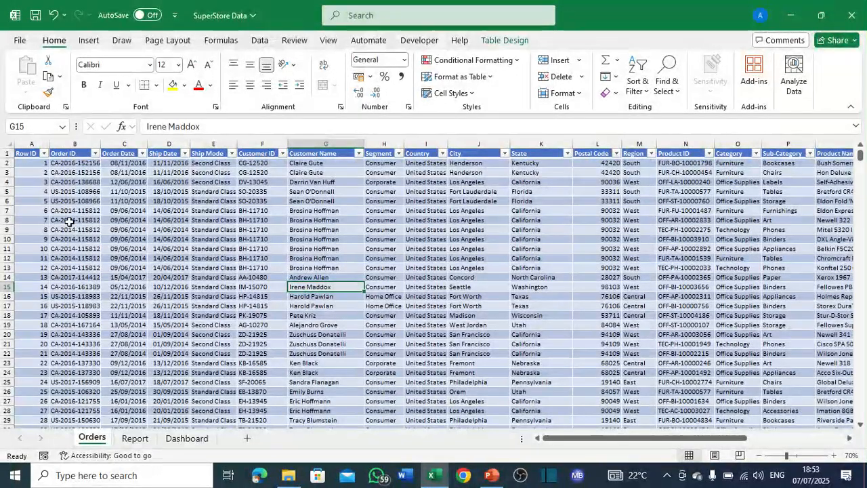
click(144, 442)
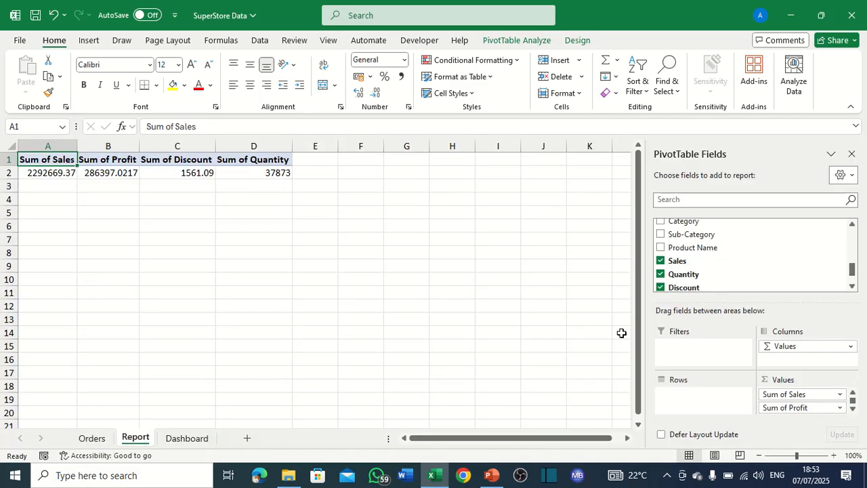
scroll(739, 280, up, 1)
scroll(711, 242, up, 2)
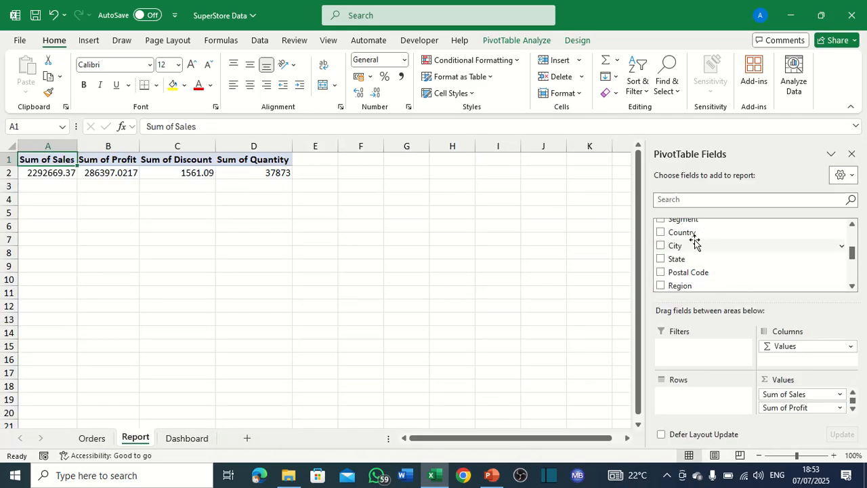
scroll(694, 242, up, 3)
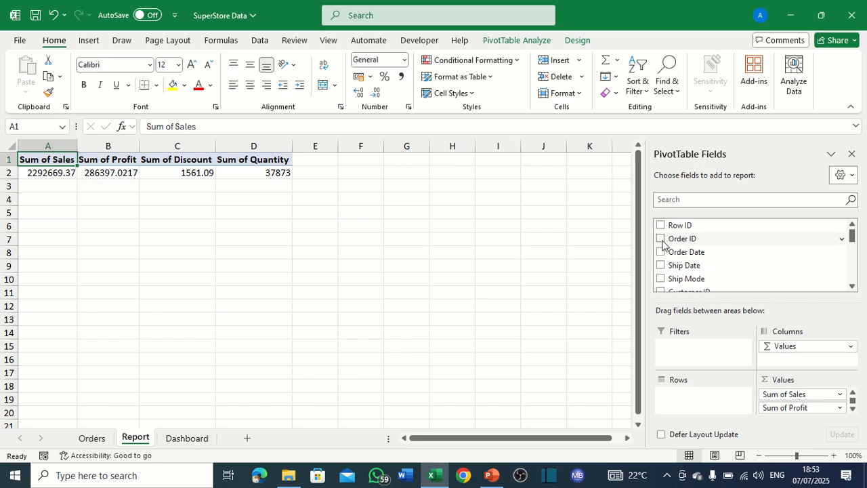
click(661, 239)
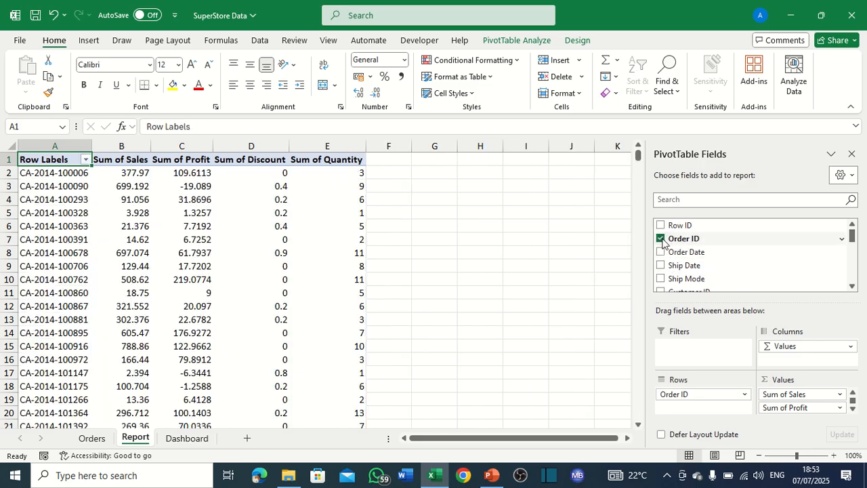
scroll(684, 242, down, 2)
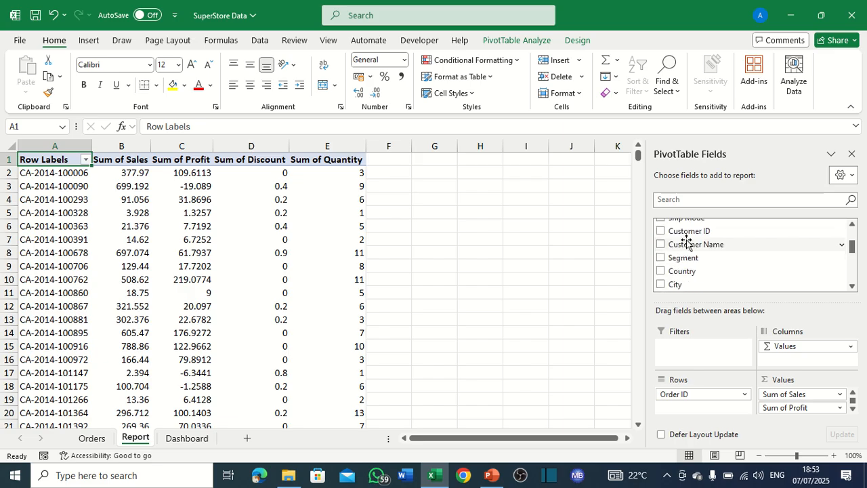
scroll(686, 242, up, 2)
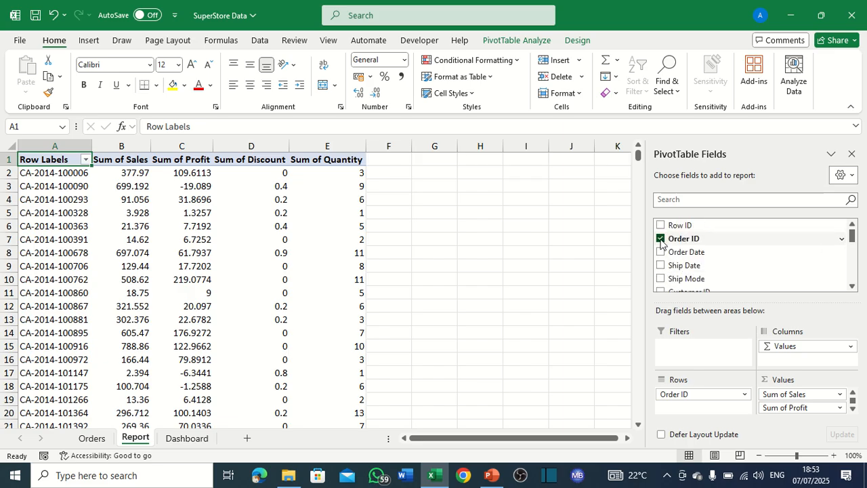
click(661, 239)
Add Order ID to the PivotTable's values as a count.
scroll(684, 239, down, 1)
scroll(695, 239, up, 1)
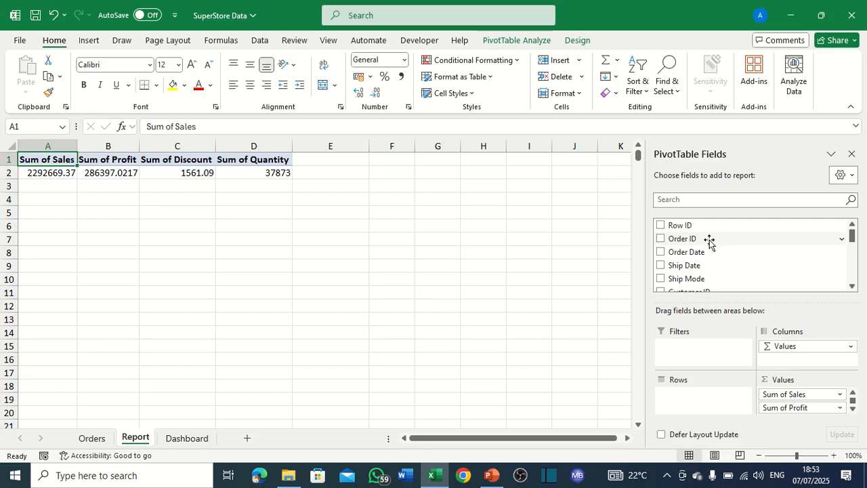
drag(709, 242, 814, 416)
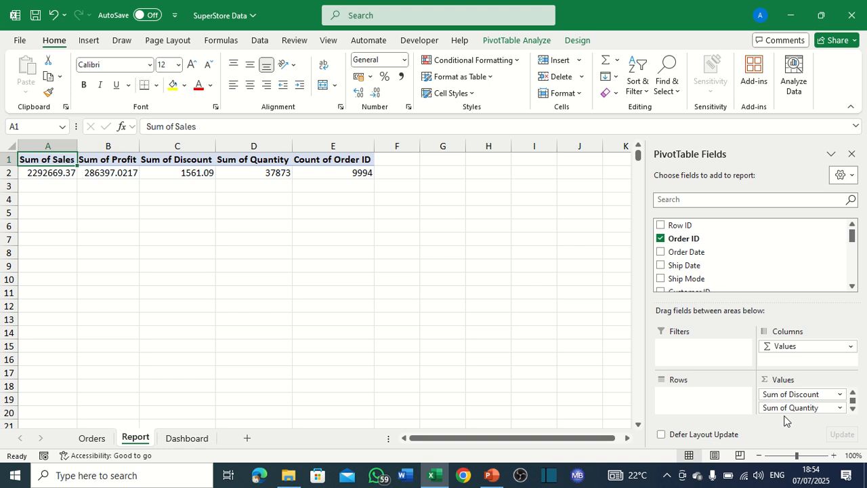
scroll(786, 417, down, 1)
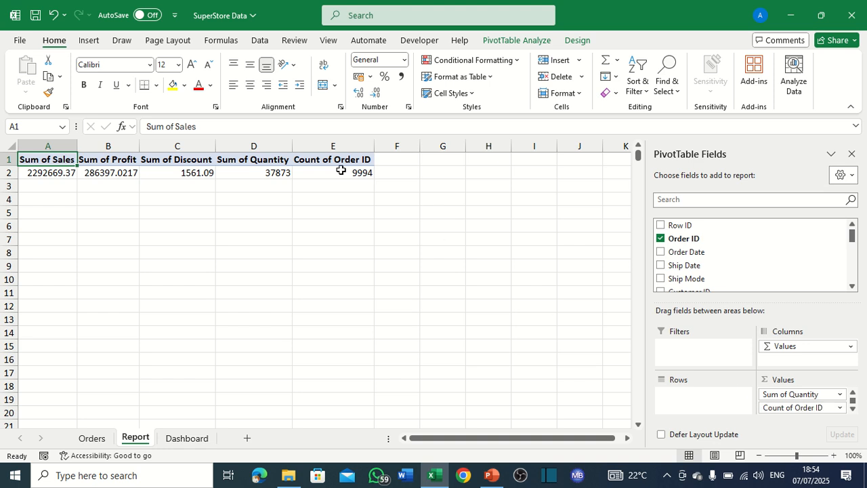
mouse_move(349, 174)
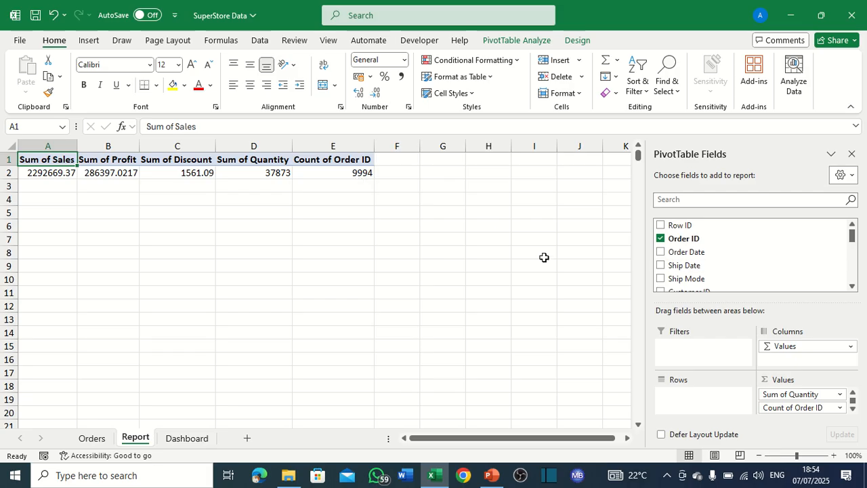
Add Sales to the PivotTable's values a second time and compare it with the original sales total.
scroll(716, 265, down, 5)
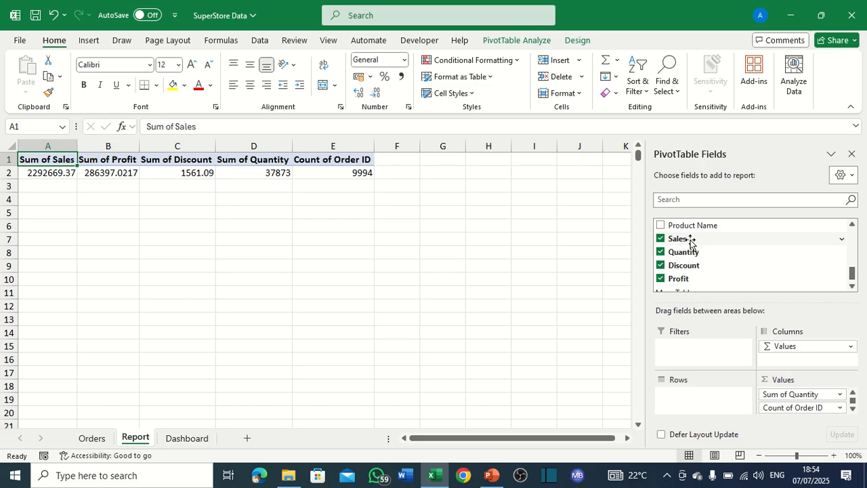
drag(691, 240, 798, 412)
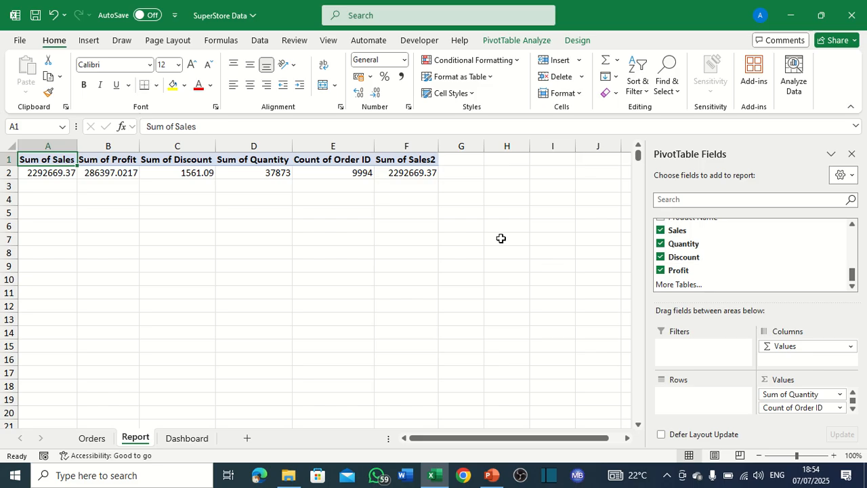
scroll(783, 396, down, 1)
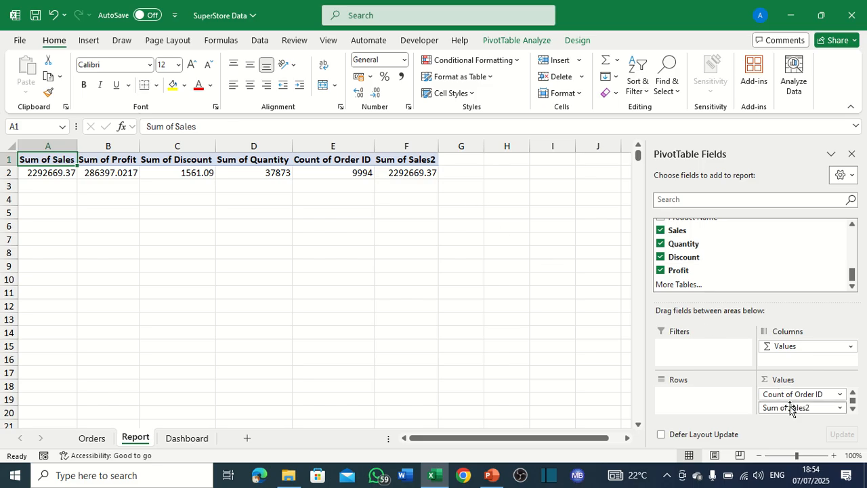
click(854, 408)
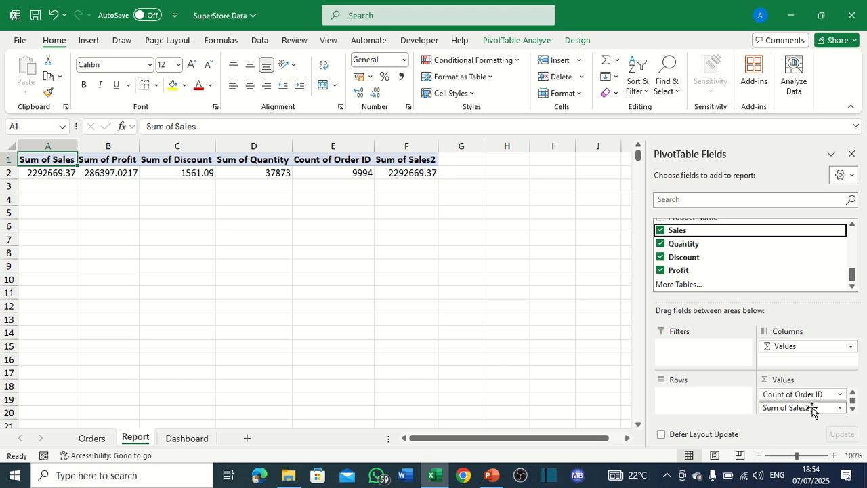
click(99, 173)
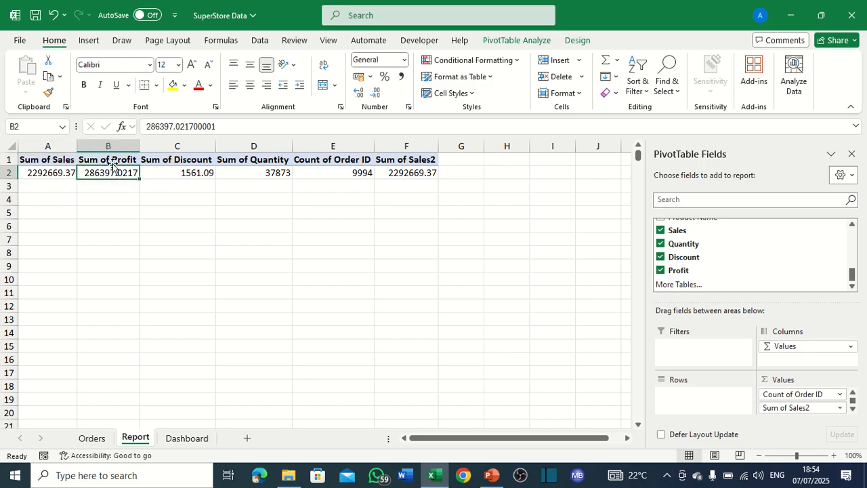
click(55, 174)
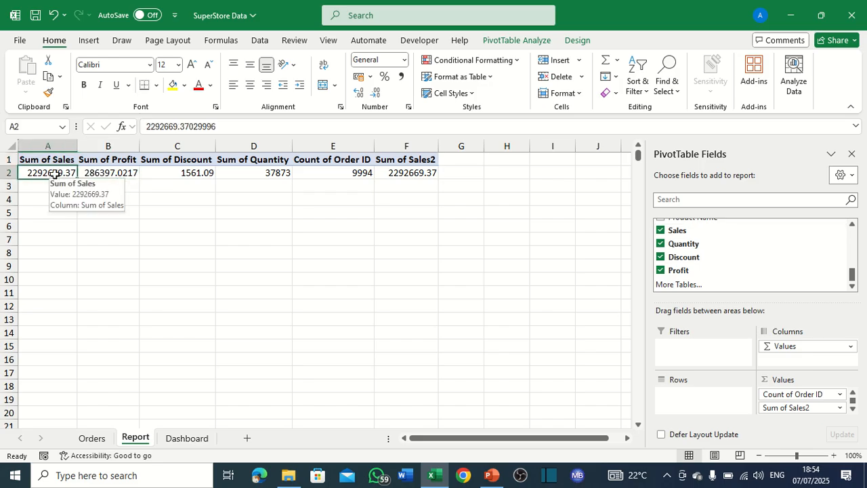
click(422, 176)
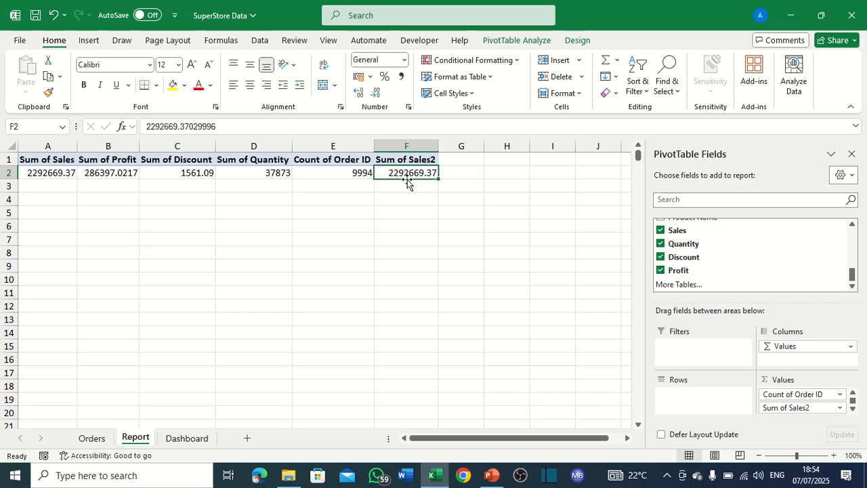
Summarize the second Sales value by Average and name it Average Sales.
click(840, 409)
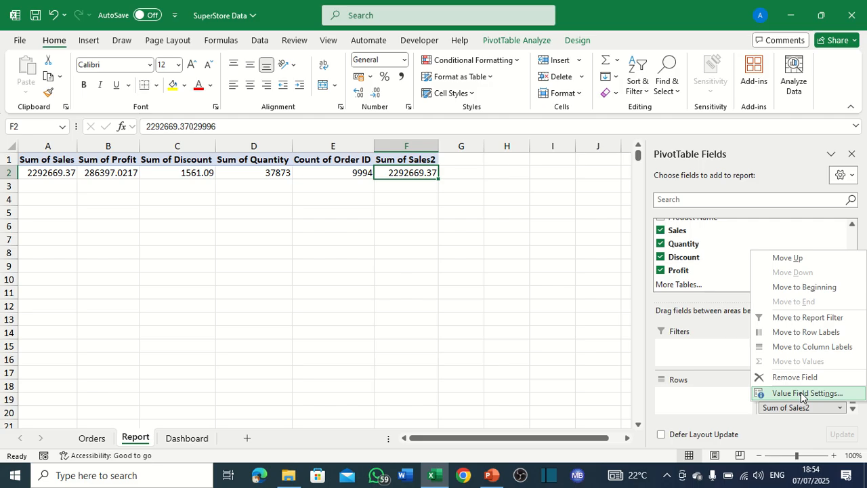
click(801, 393)
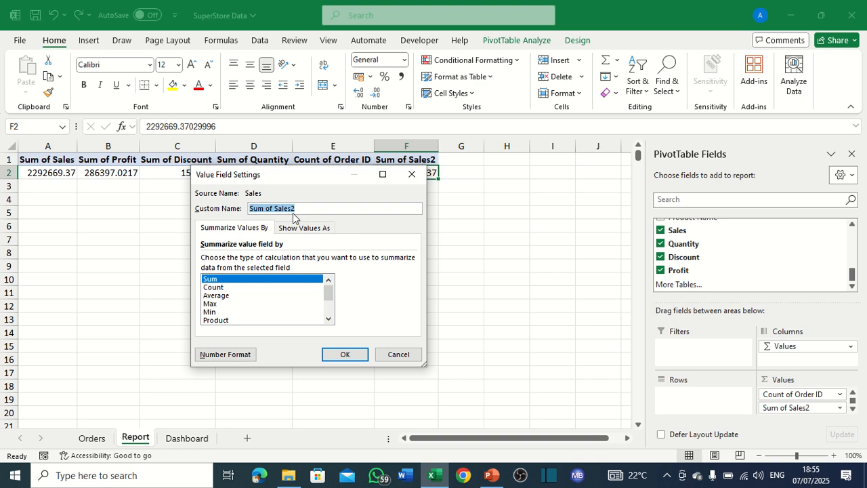
text(Av)
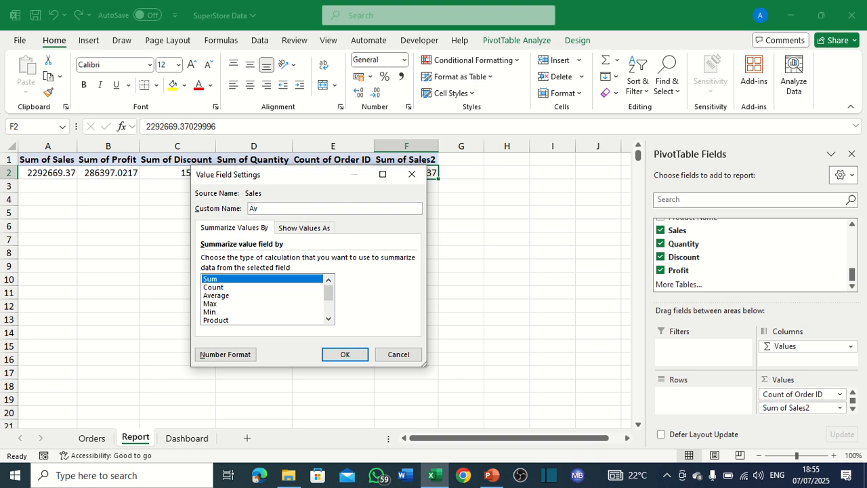
text(erage Sales)
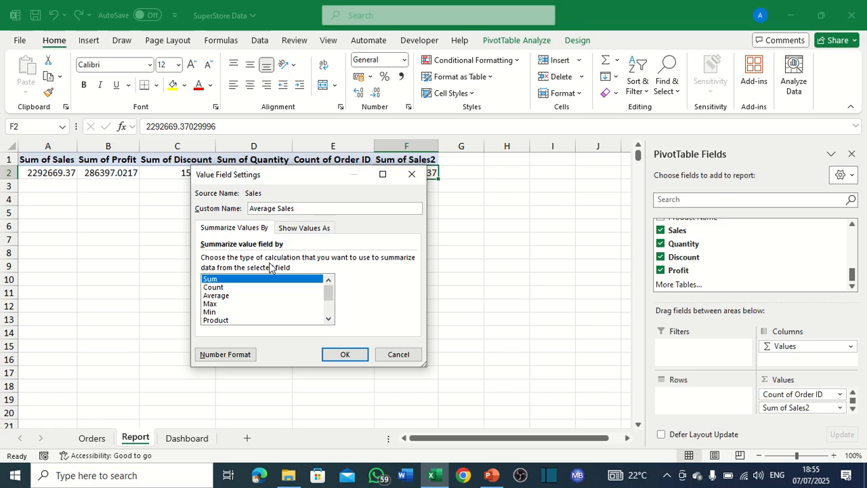
click(225, 296)
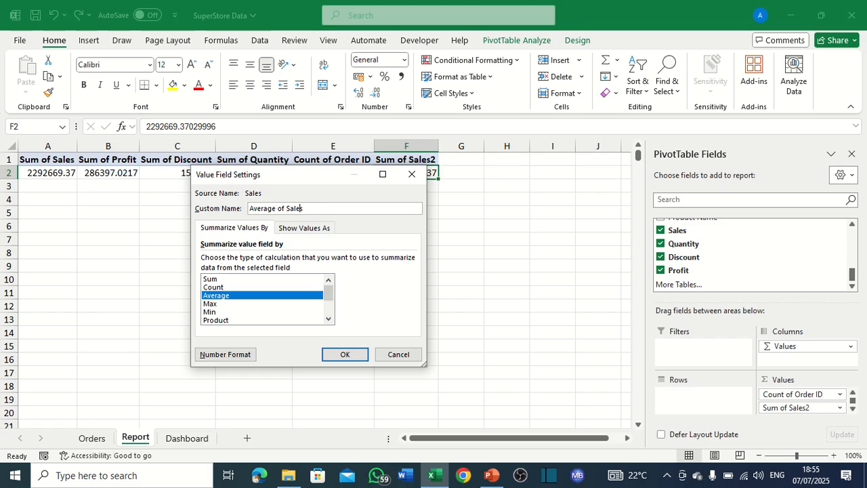
key(BackSpace)
key(BackSpace)
key(BackSpace)
key(BackSpace)
click(360, 354)
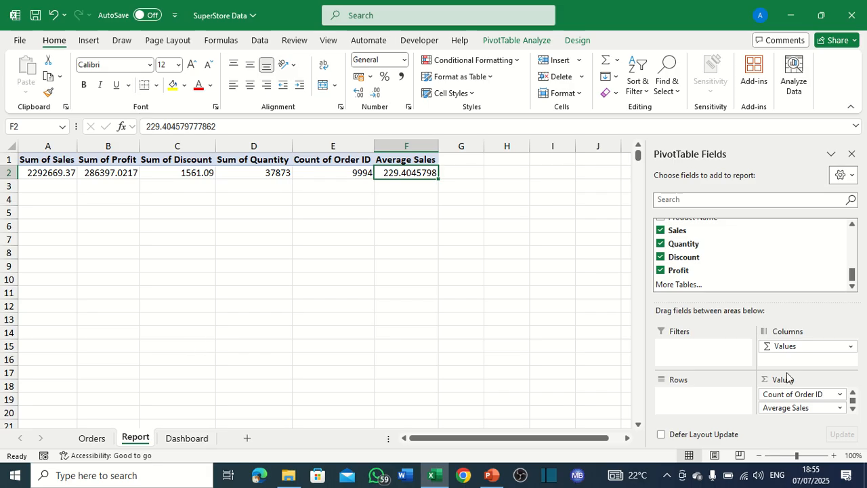
Start a calculated field for the PivotTable and name it Profit.
click(510, 42)
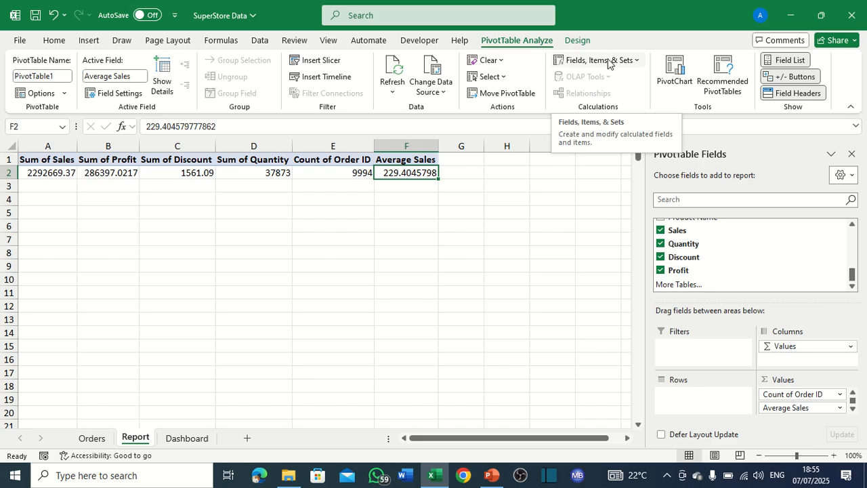
click(631, 63)
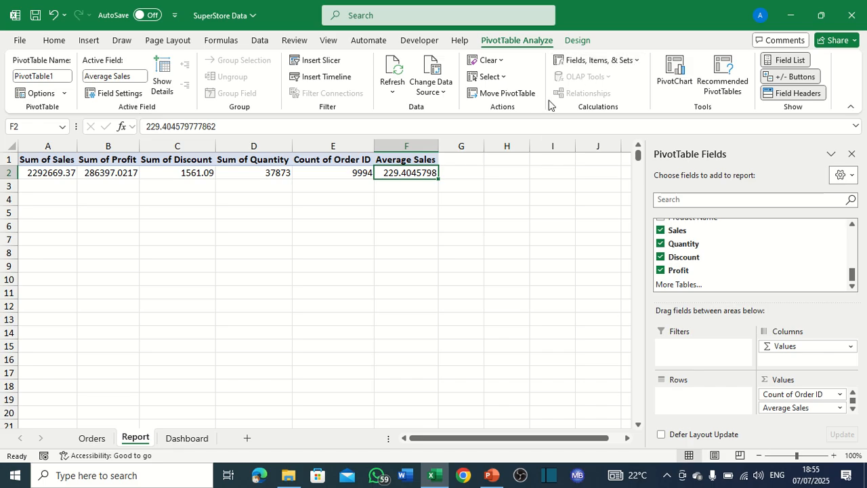
click(614, 62)
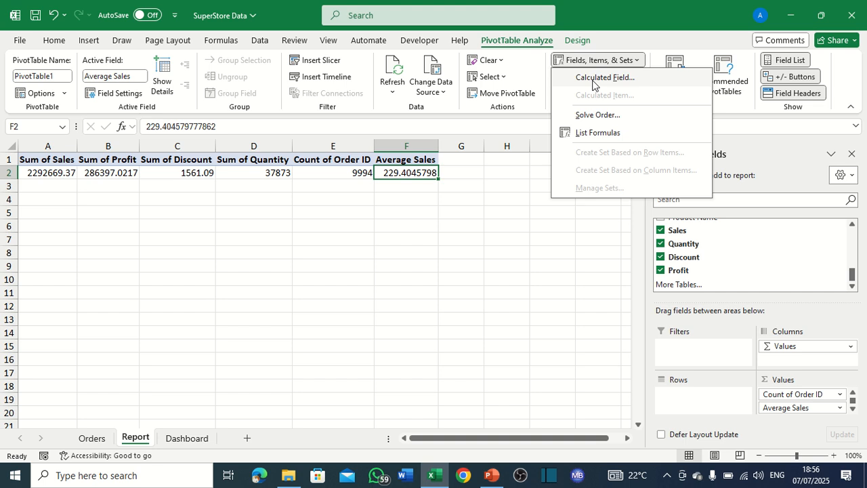
click(594, 78)
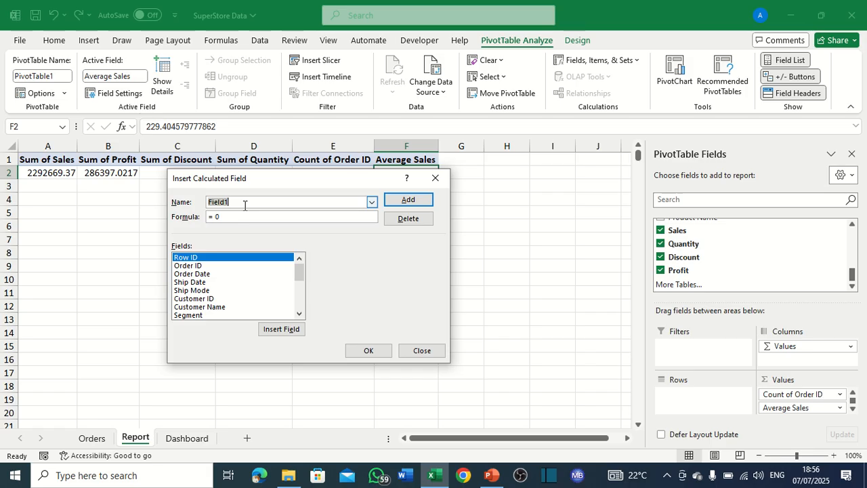
text(Profit)
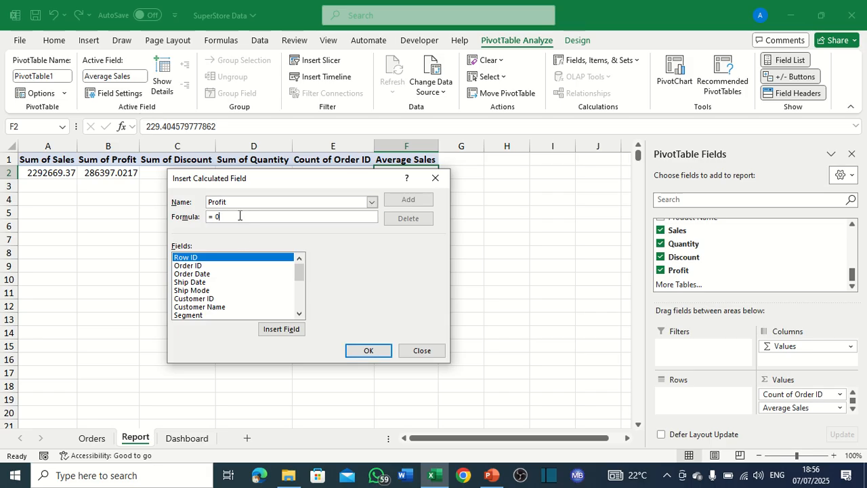
Build the calculated field's formula as = Profit/ Sales Sales from the listed fields and try to create the field.
key(BackSpace)
scroll(233, 288, down, 3)
scroll(228, 292, down, 2)
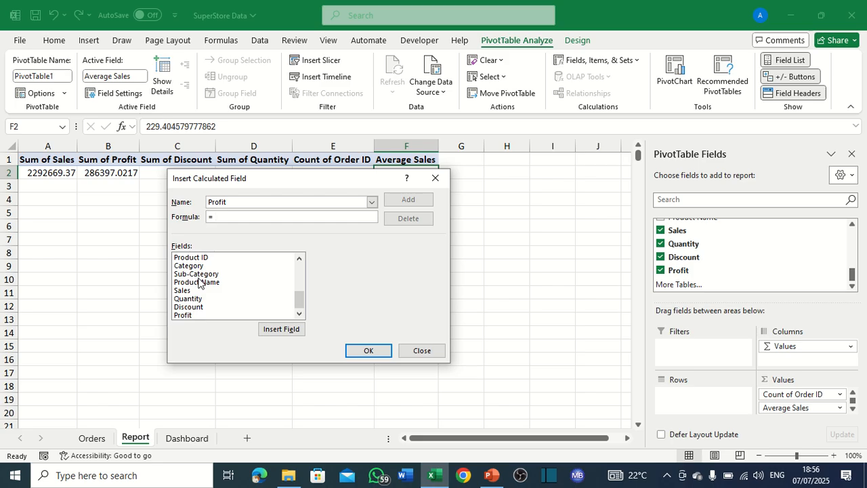
click(184, 315)
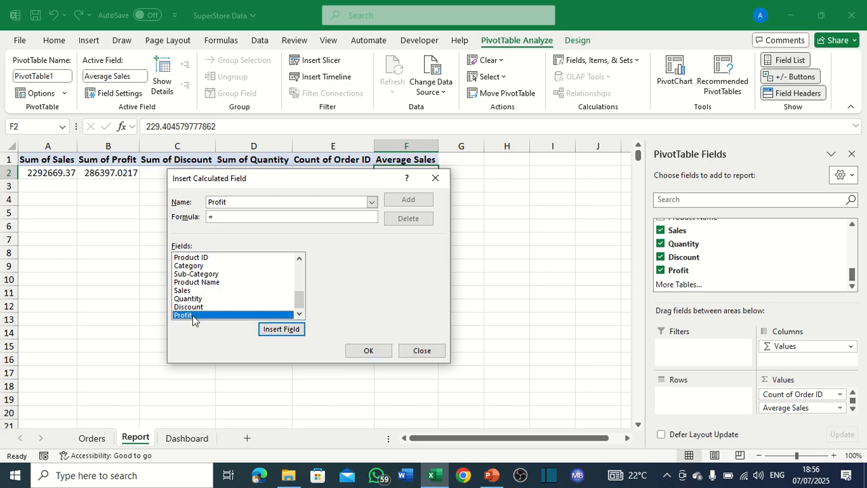
double_click(193, 316)
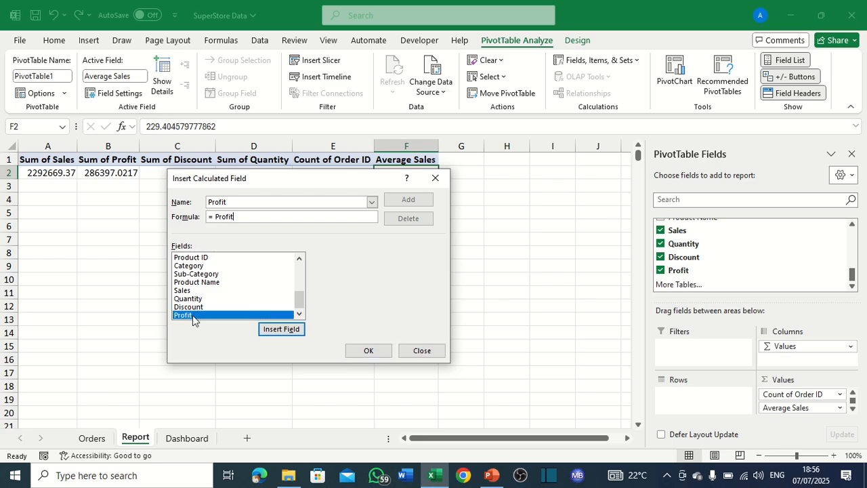
text(/)
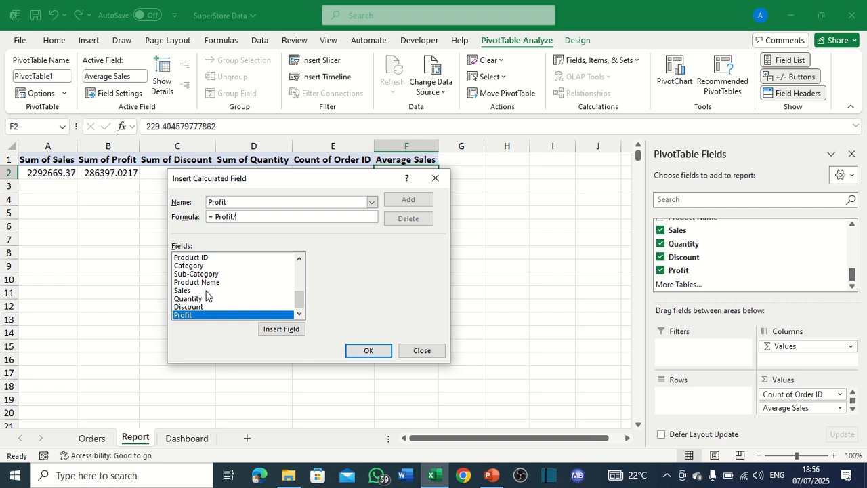
double_click(207, 291)
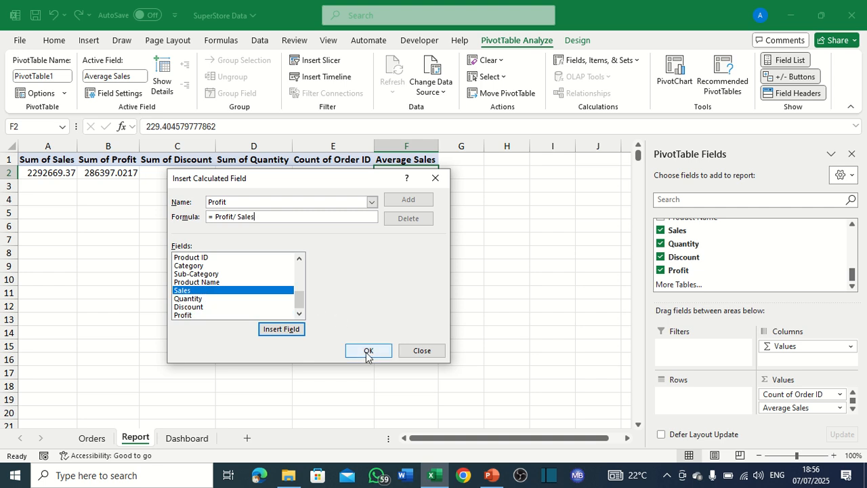
click(293, 332)
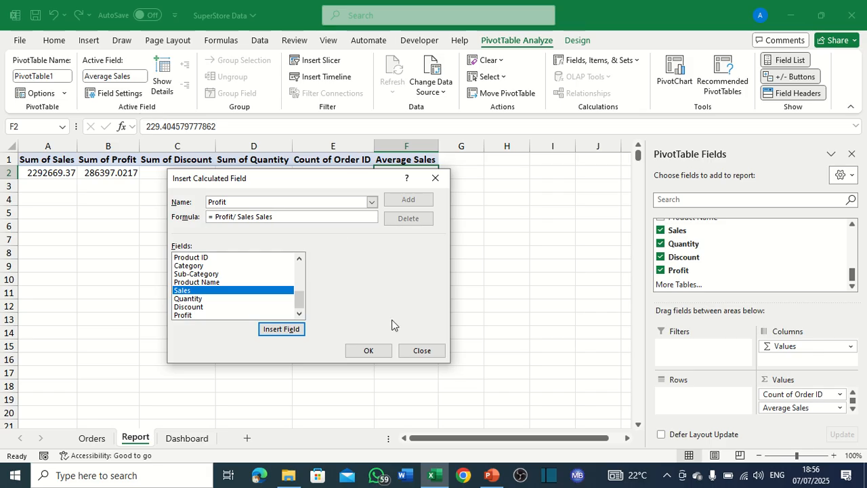
click(368, 351)
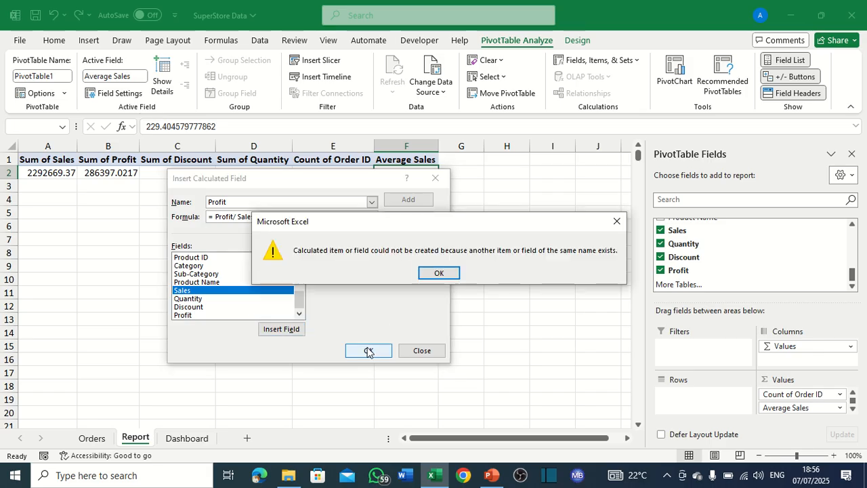
click(435, 273)
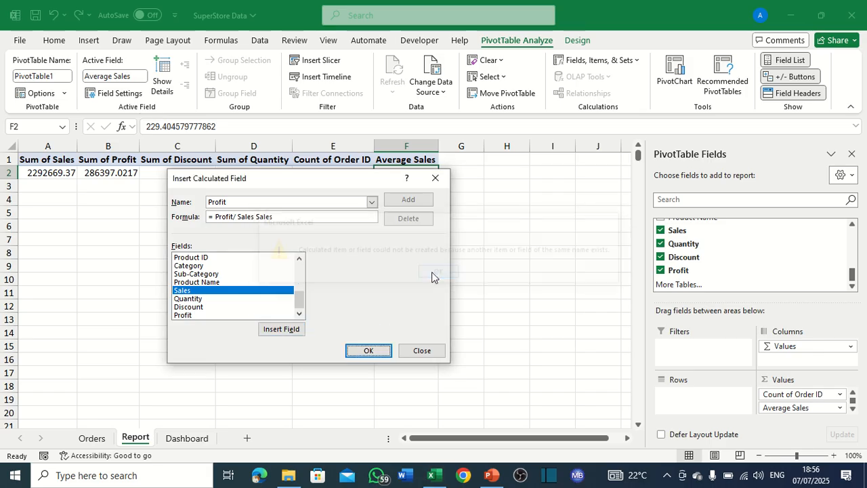
Correct the calculated field's formula to = Profit/ Sales and try to create the field.
click(282, 217)
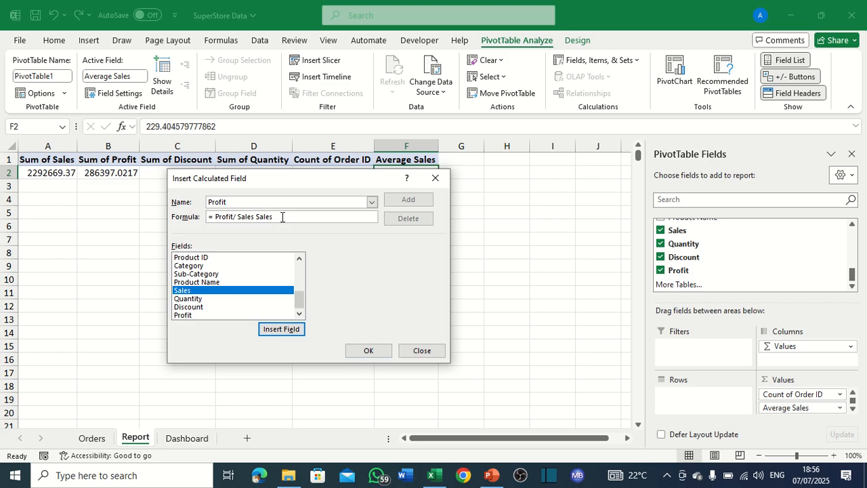
key(BackSpace)
key(BackSpace)
key(BackSpace)
key(BackSpace)
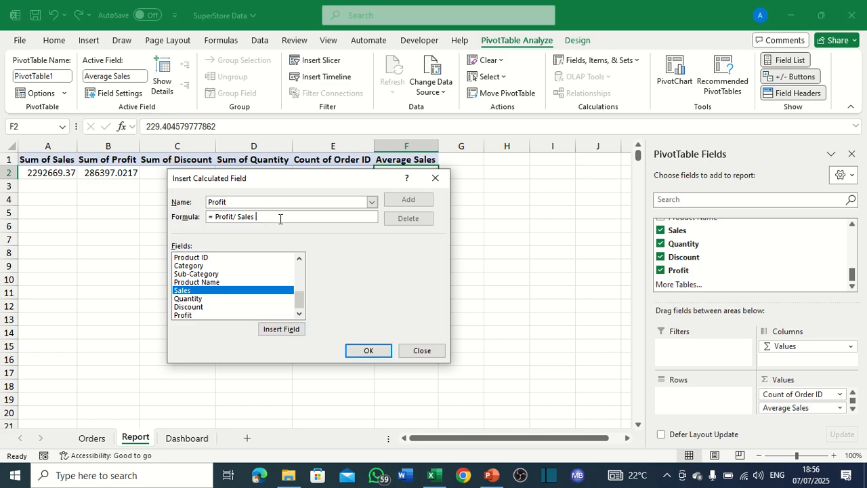
click(371, 352)
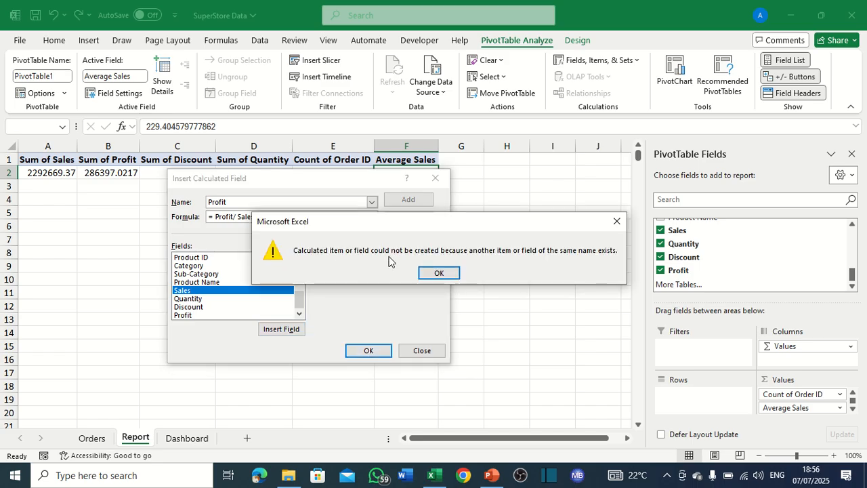
click(437, 273)
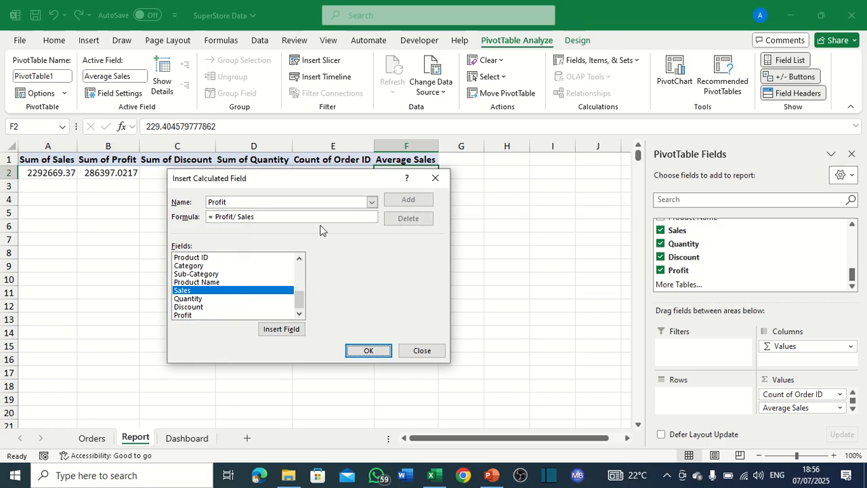
Rename the calculated field Profit Margin and add it to the PivotTable.
click(245, 201)
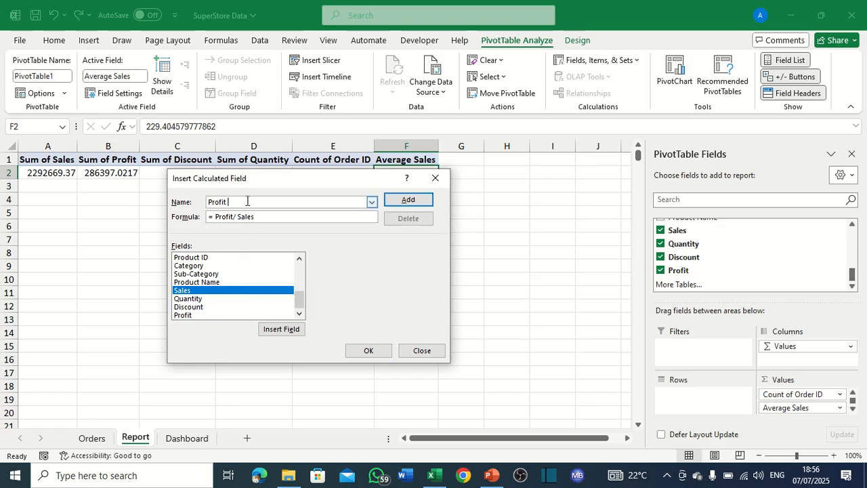
text(Margin)
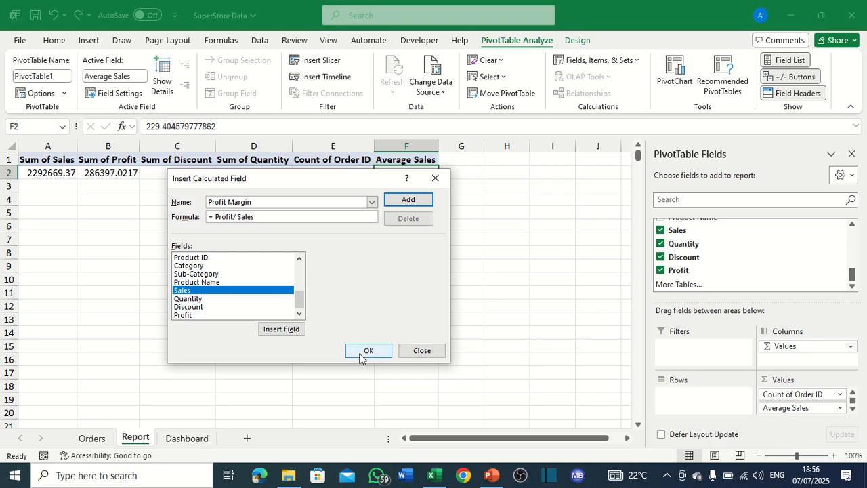
click(409, 200)
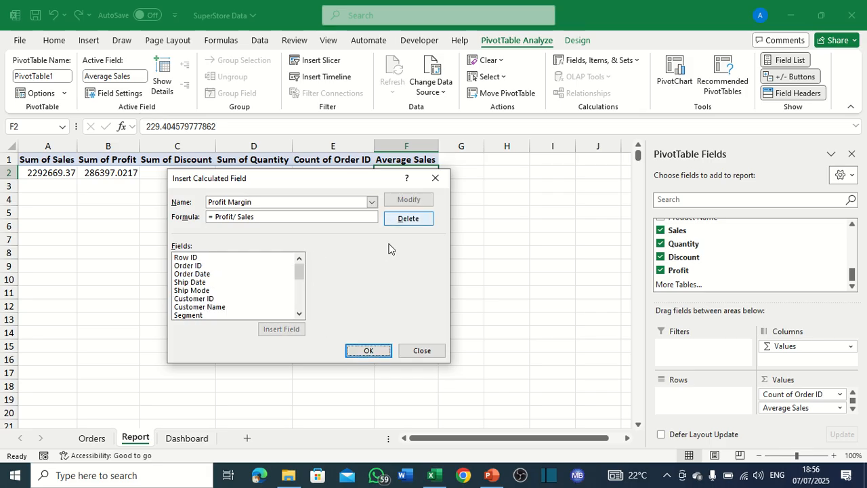
click(356, 350)
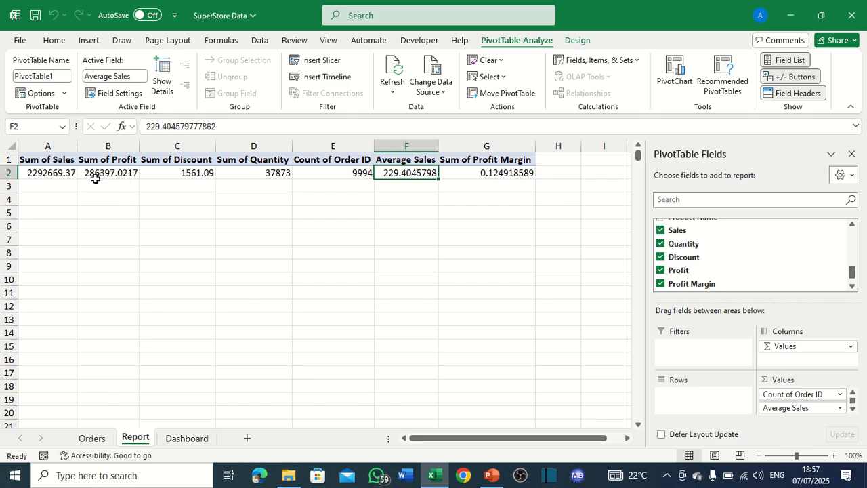
Rename the Sum of Sales value field as Total Sales.
click(58, 161)
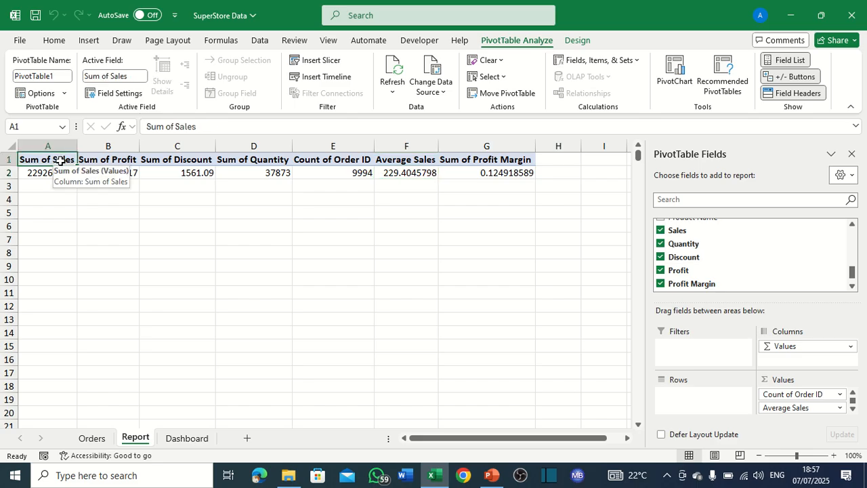
double_click(59, 161)
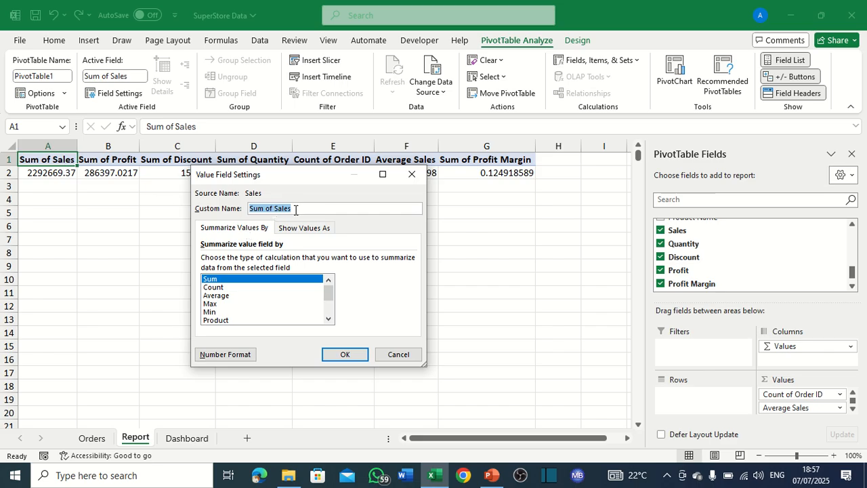
text(To)
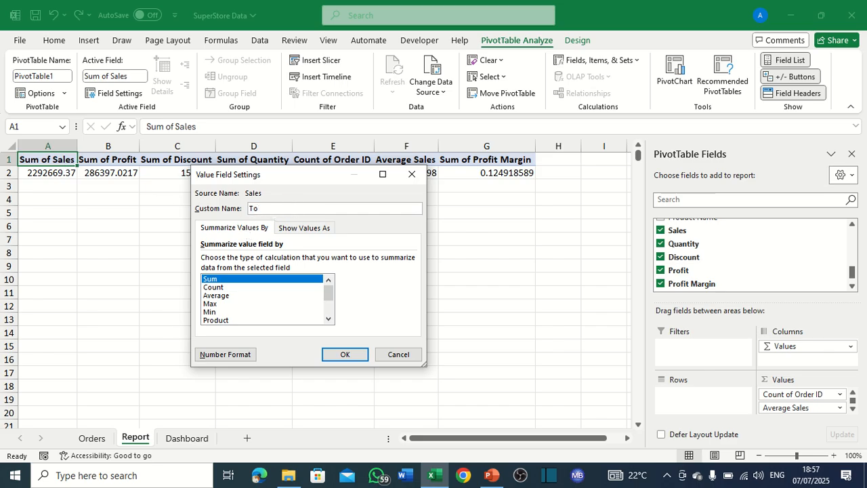
text(Sales)
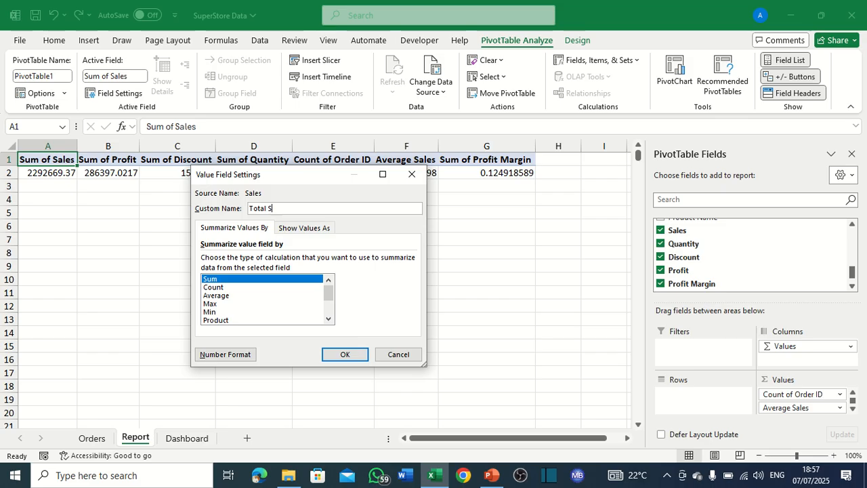
click(342, 353)
Format the Total Sales value in A2 as Currency with no decimal places.
click(43, 172)
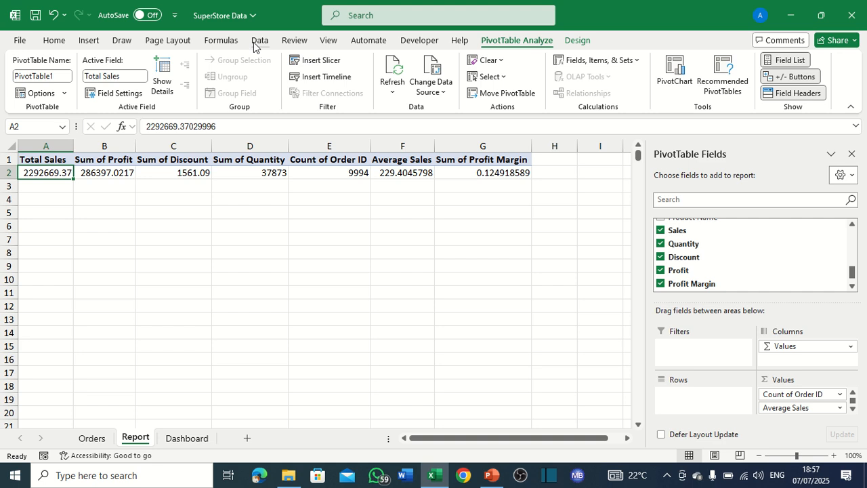
click(56, 41)
click(404, 61)
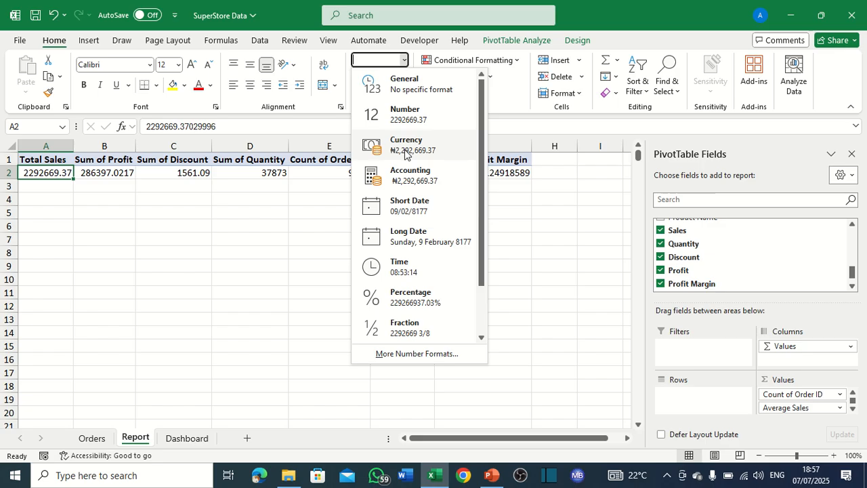
click(405, 151)
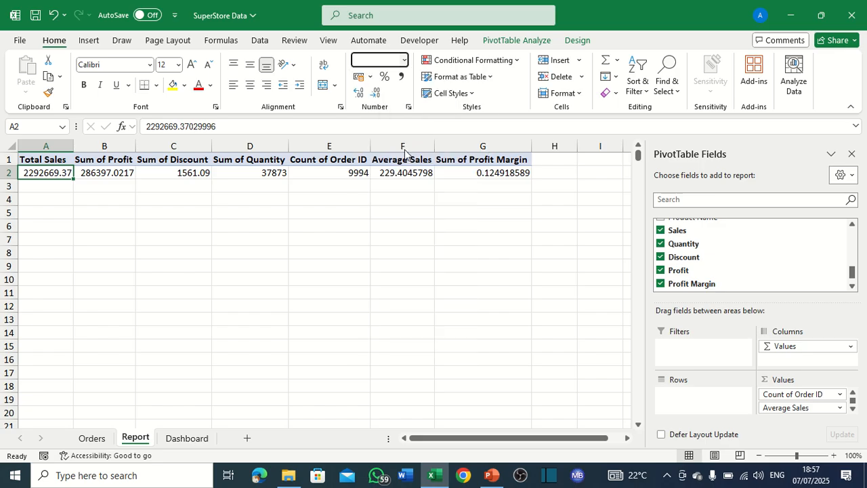
click(376, 94)
click(376, 94)
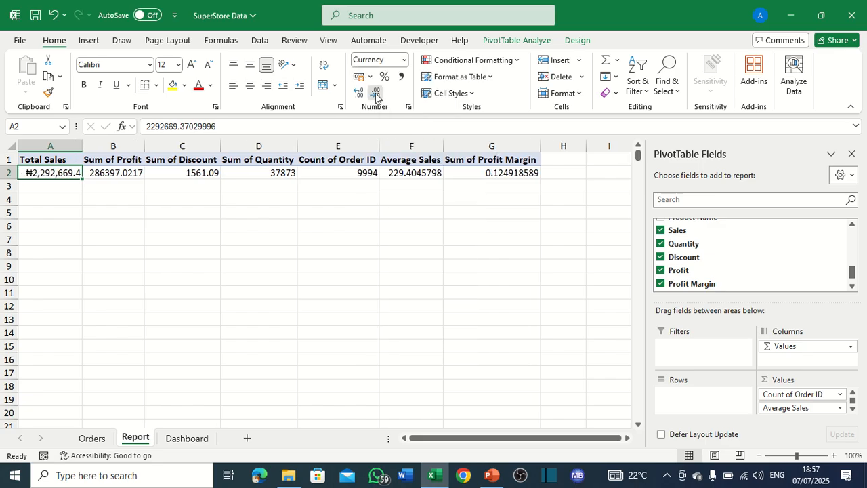
Rename the Sum of Profit value field as Total Profit.
click(133, 157)
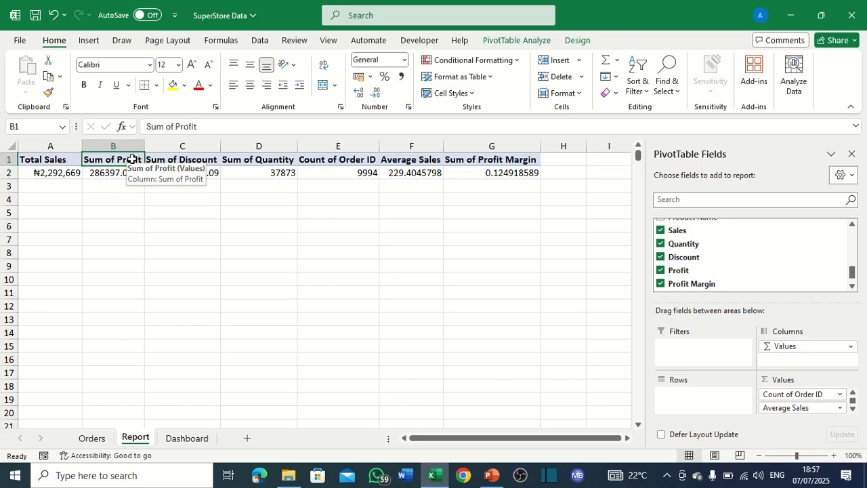
double_click(133, 158)
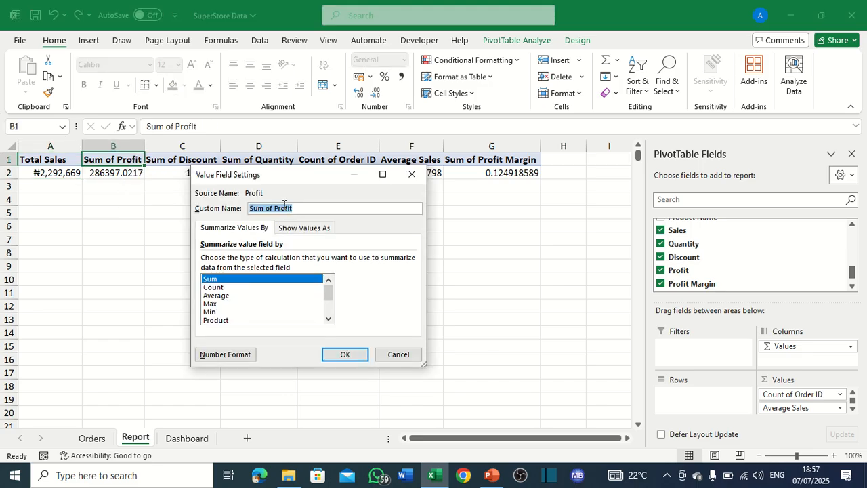
click(273, 208)
key(BackSpace)
key(BackSpace)
key(BackSpace)
key(BackSpace)
key(BackSpace)
key(BackSpace)
key(BackSpace)
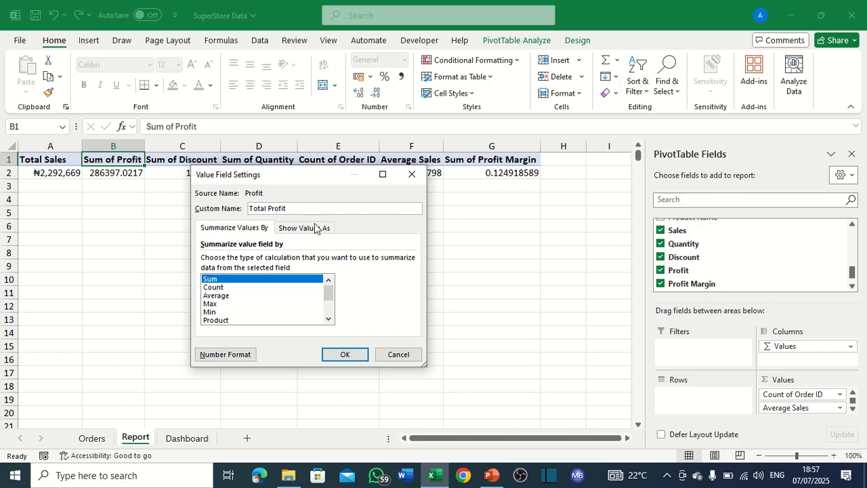
click(346, 353)
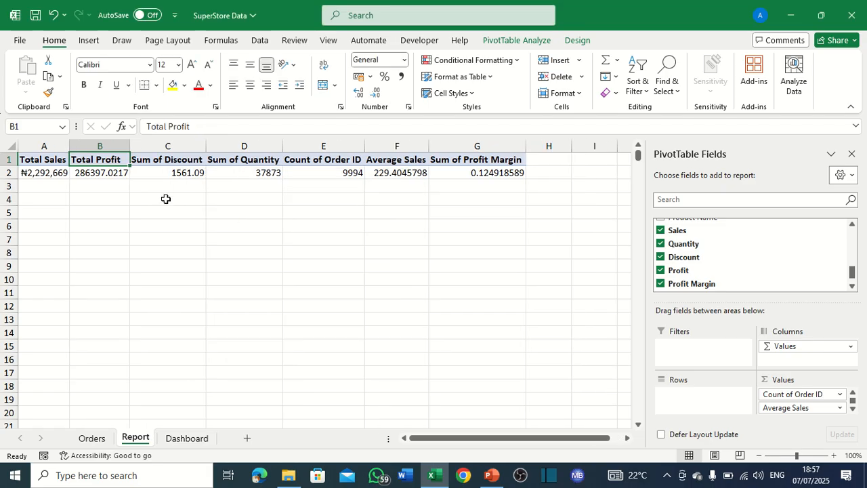
Format the Total Profit value in B2 as Currency with no decimal places.
click(118, 174)
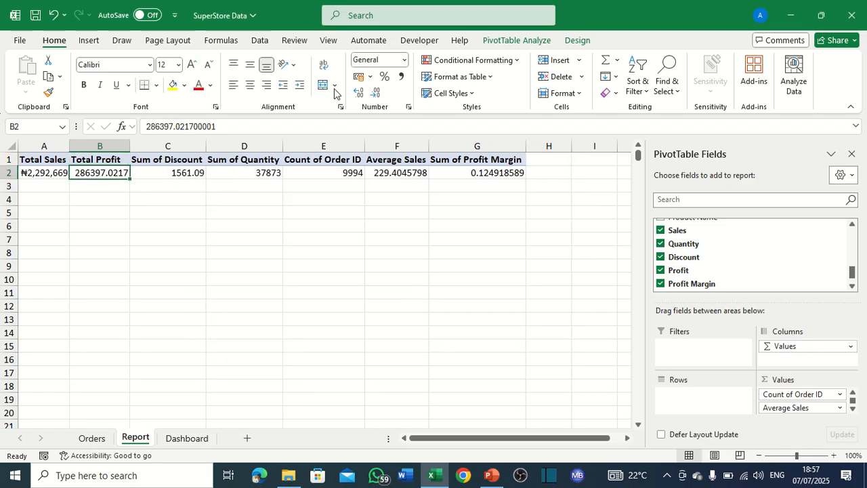
click(404, 60)
click(400, 144)
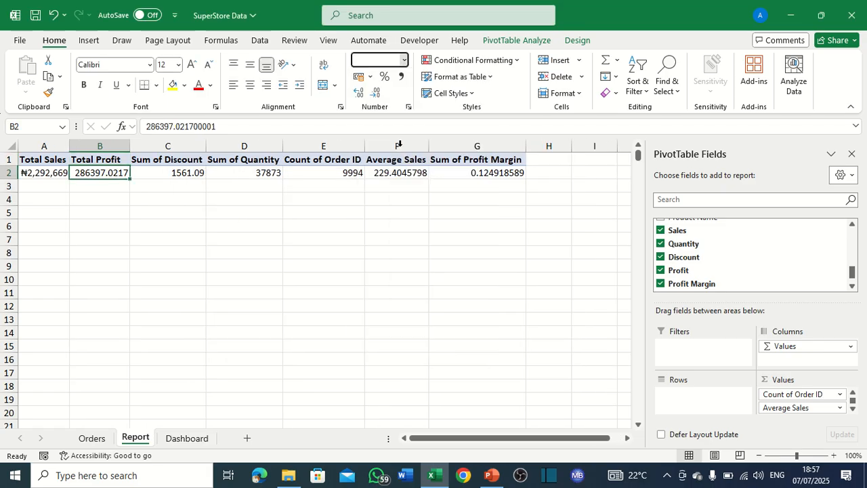
click(381, 93)
click(379, 94)
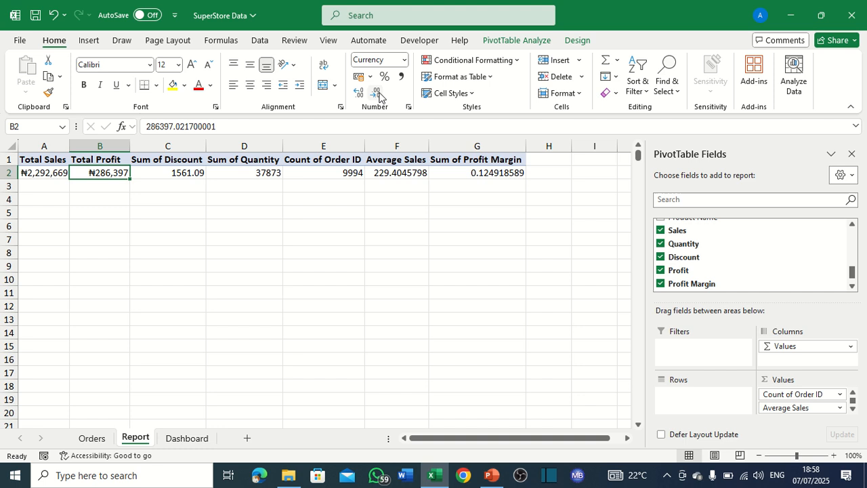
Rename the Sum of Discount value field as Total Discount.
click(182, 158)
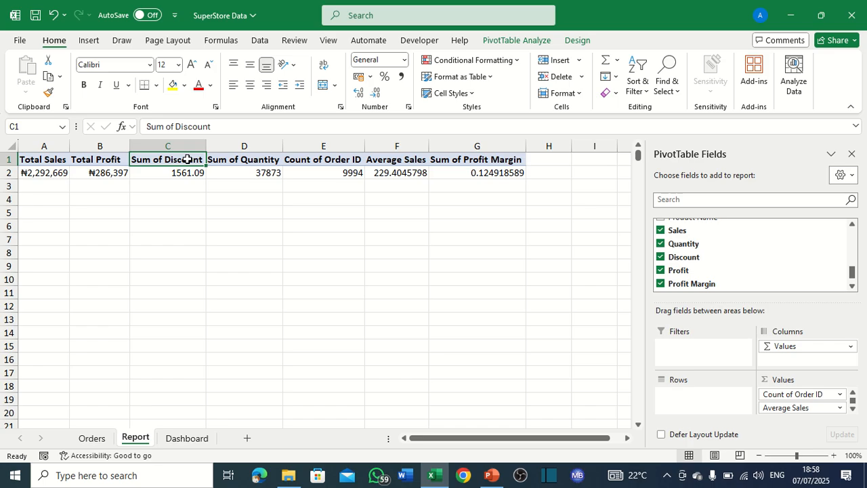
right_click(187, 159)
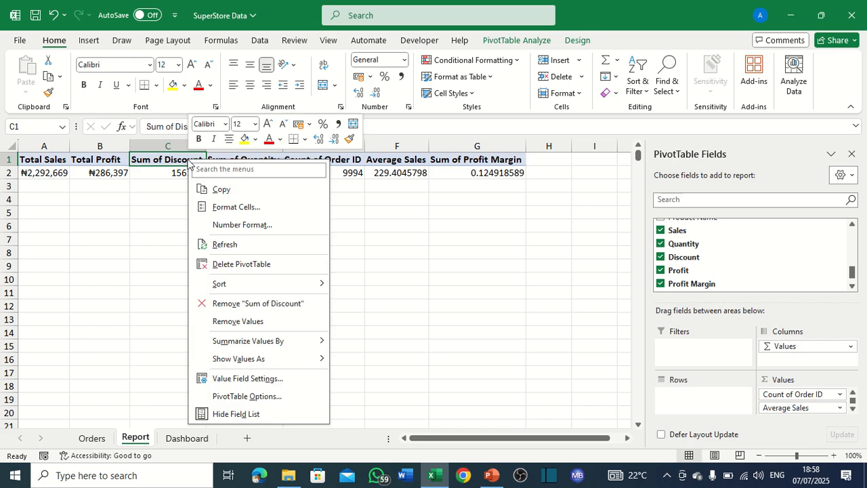
click(242, 380)
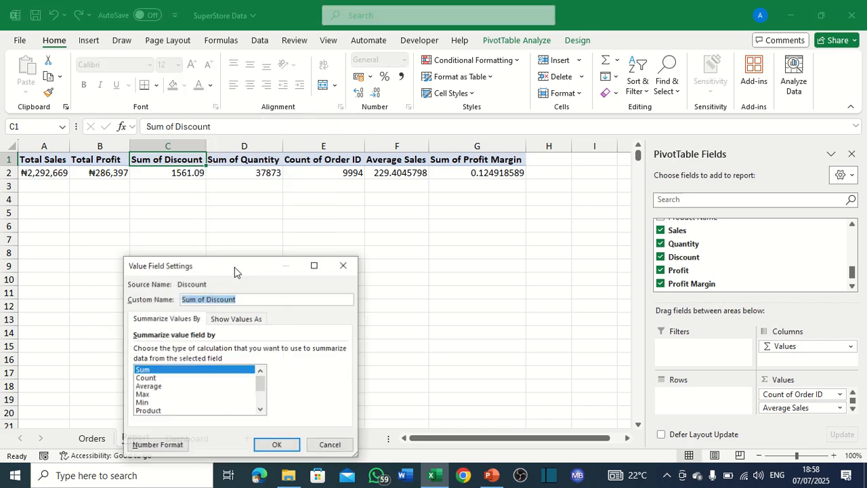
click(207, 302)
key(BackSpace)
key(BackSpace)
key(BackSpace)
key(BackSpace)
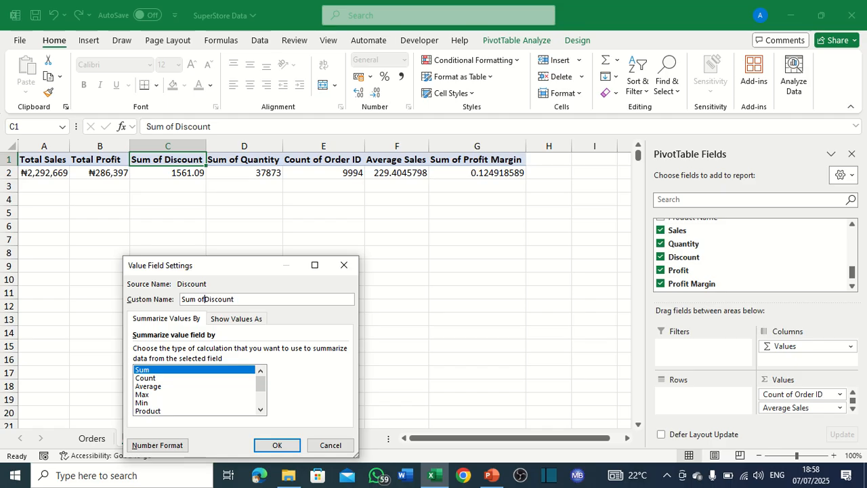
key(BackSpace)
key(BackSpace)
key(BackSpace)
text(Total)
click(277, 444)
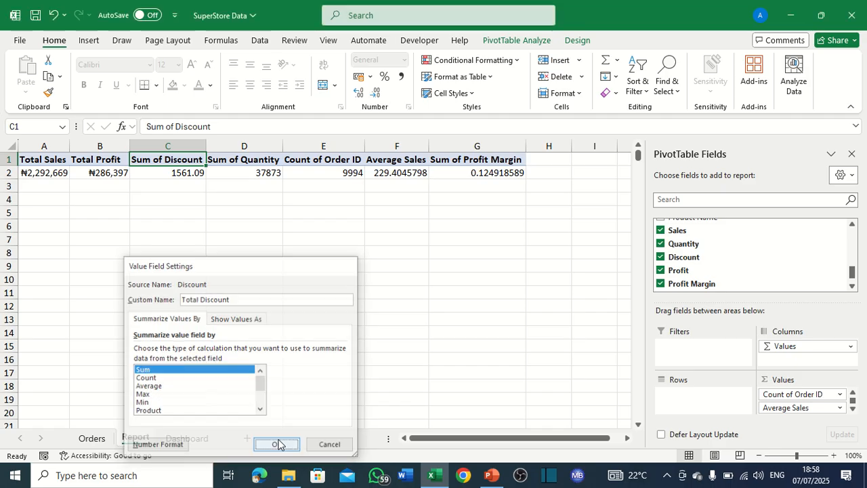
Format the Total Discount value in C2 as Currency with no decimal places.
click(183, 175)
click(405, 60)
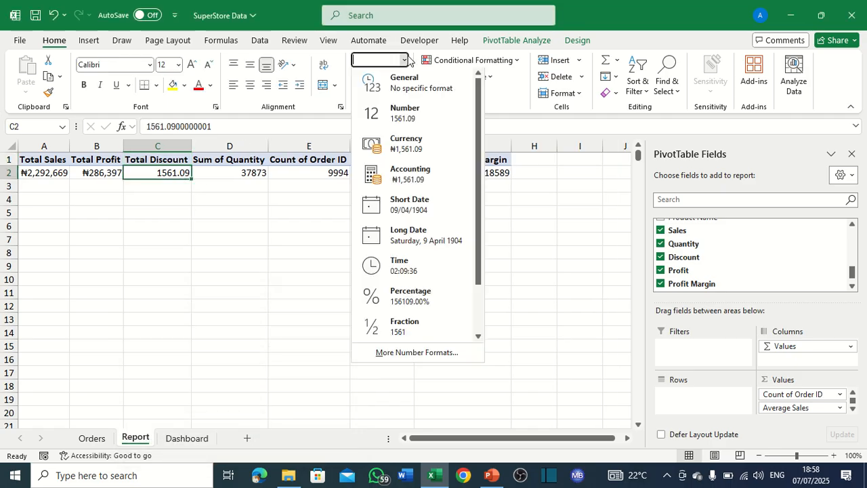
click(410, 144)
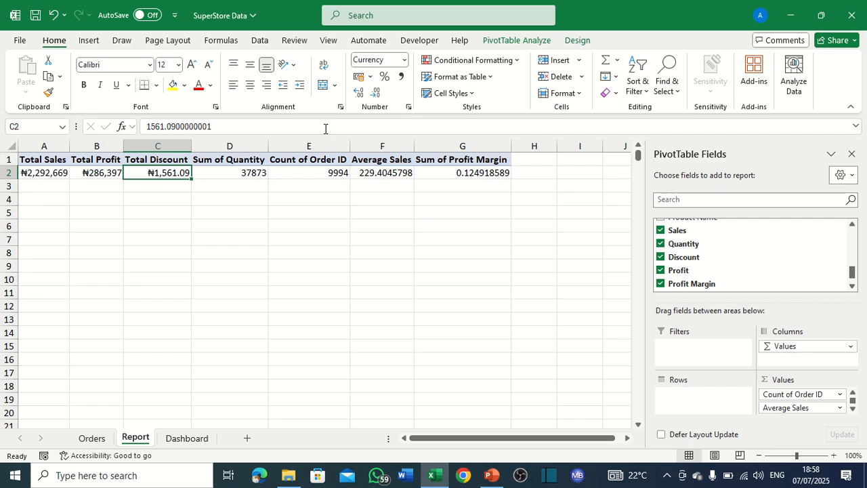
click(376, 93)
click(376, 93)
Rename the Sum of Quantity value field as Total Quantity.
click(245, 161)
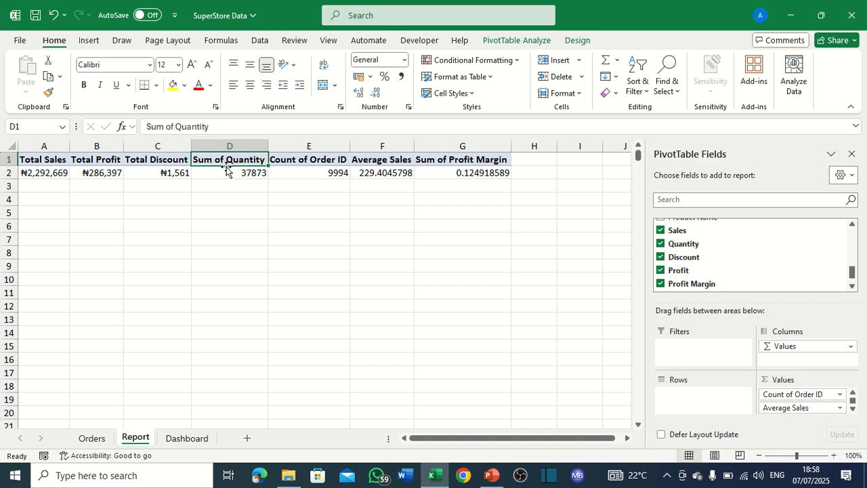
double_click(245, 159)
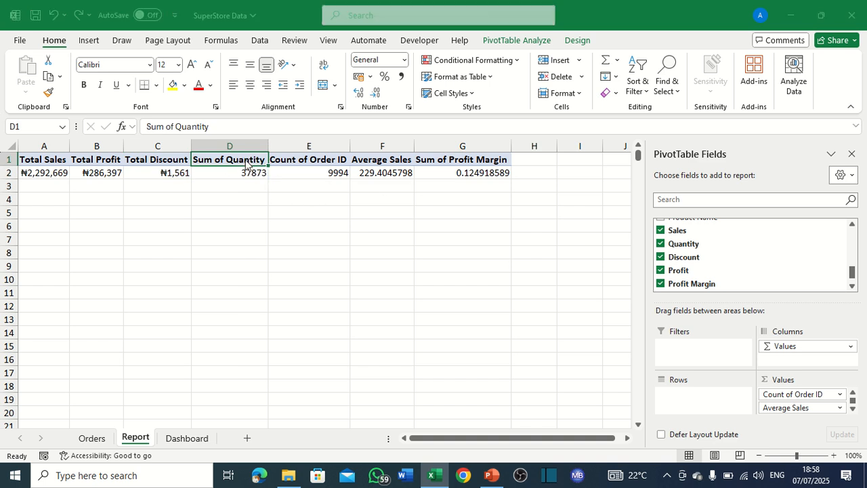
click(274, 209)
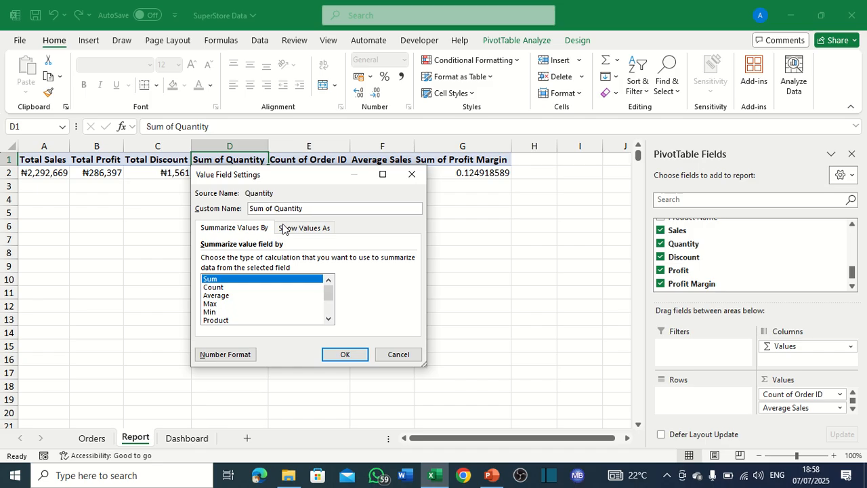
key(BackSpace)
key(BackSpace)
key(BackSpace)
key(BackSpace)
key(BackSpace)
key(BackSpace)
text(Total)
key(BackSpace)
key(BackSpace)
key(BackSpace)
key(BackSpace)
key(BackSpace)
key(BackSpace)
text(Total)
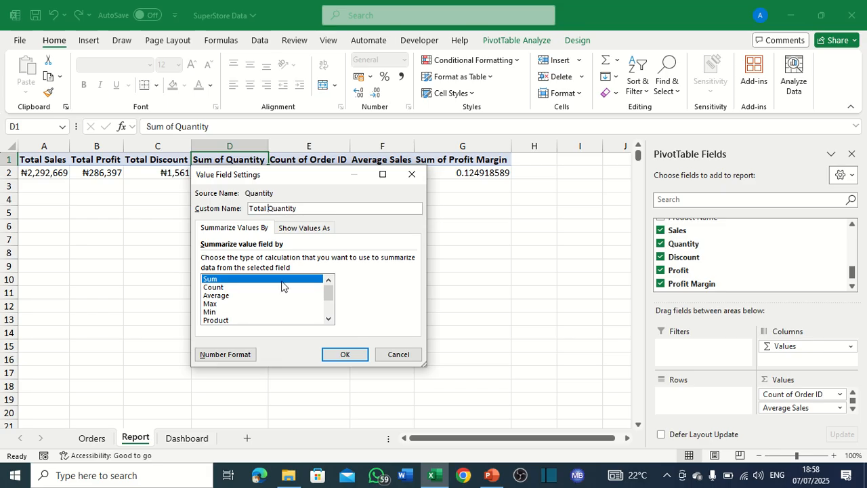
click(345, 356)
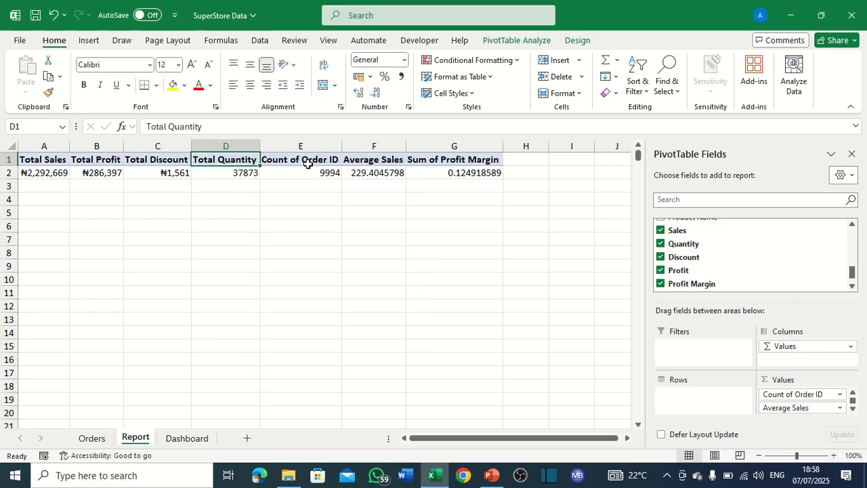
Format the Total Quantity value in D2 with a thousands separator and no decimal places.
click(252, 174)
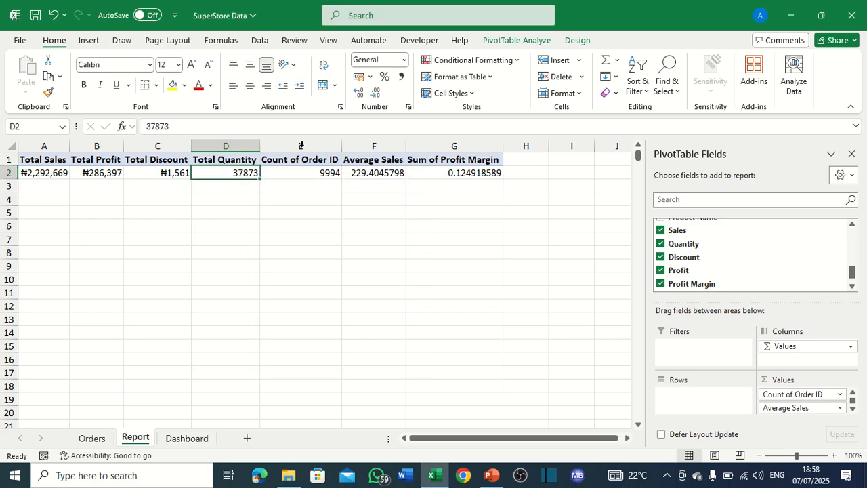
click(402, 80)
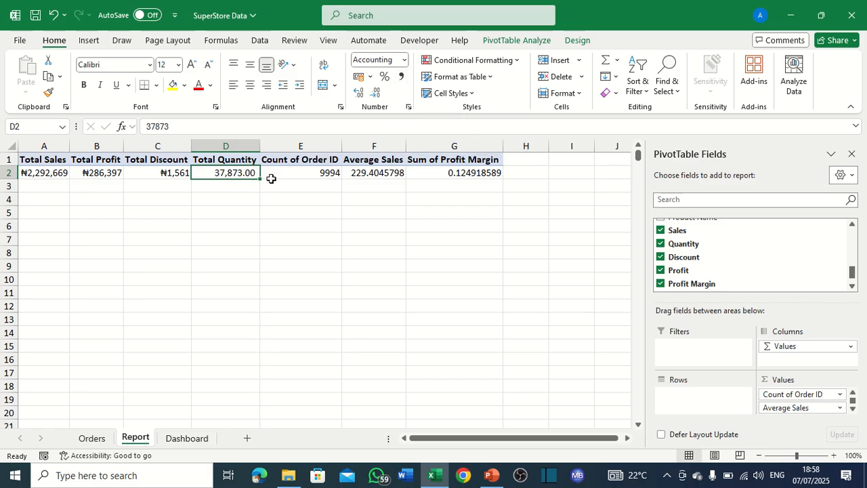
click(376, 93)
click(377, 93)
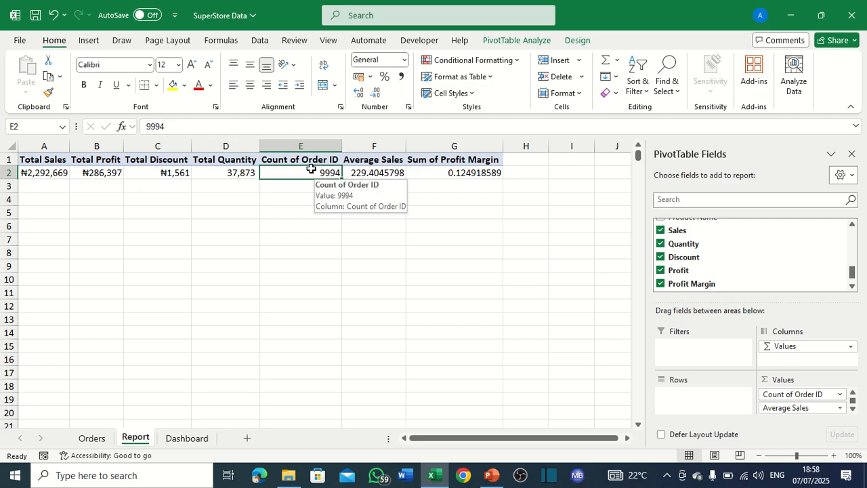
Rename the Count of Order ID value field as Total Transaction.
double_click(312, 162)
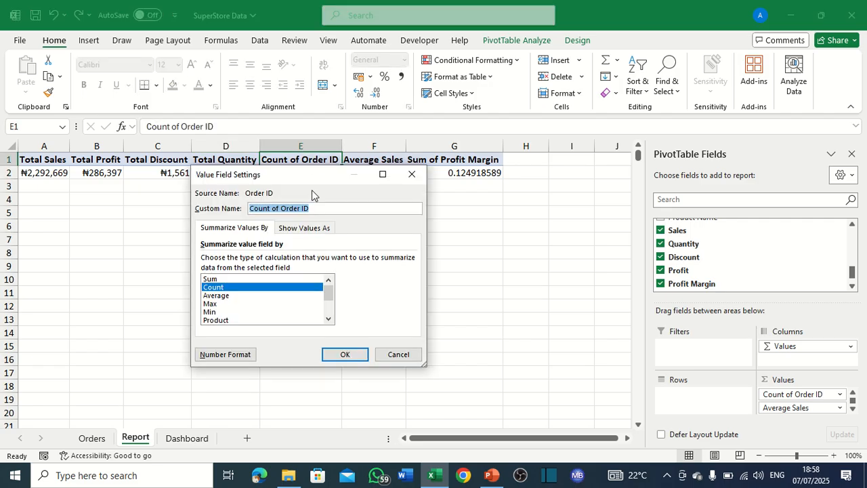
text(Total Transaction)
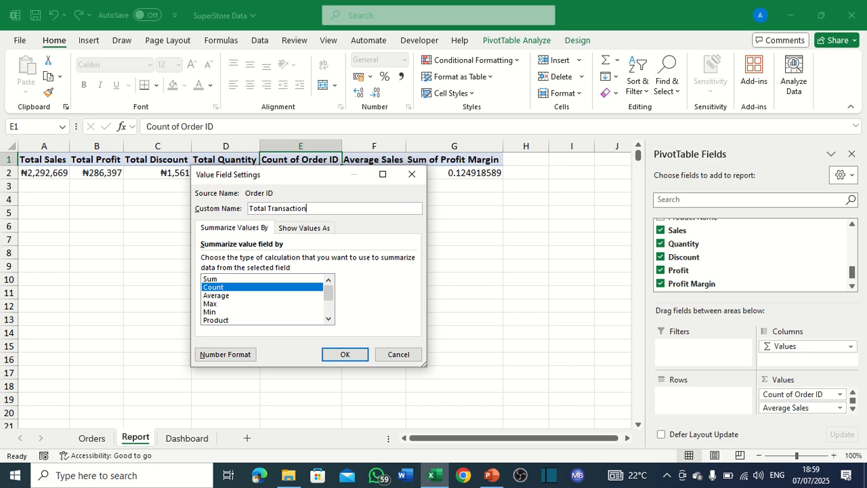
click(339, 352)
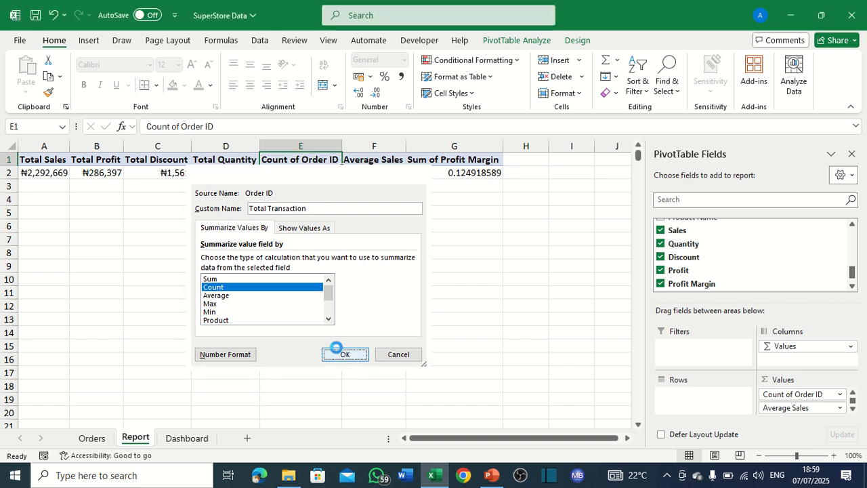
Format the Total Transaction value in E2 with a thousands separator and no decimal places.
click(318, 171)
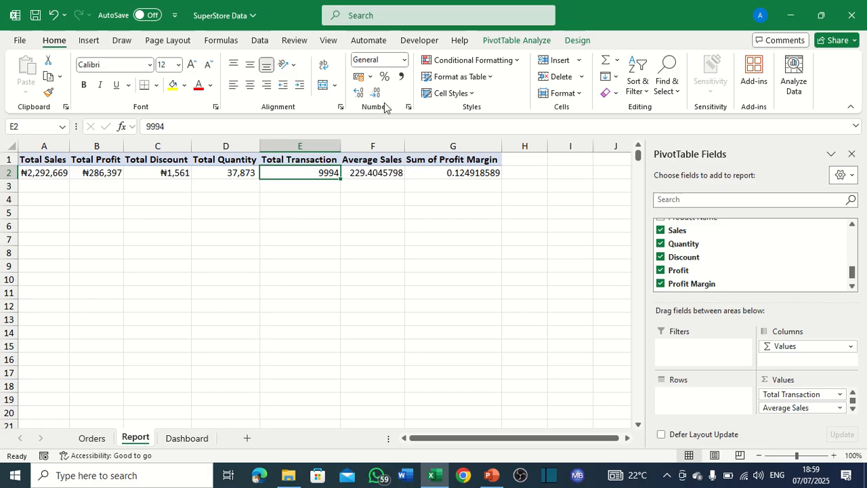
click(401, 77)
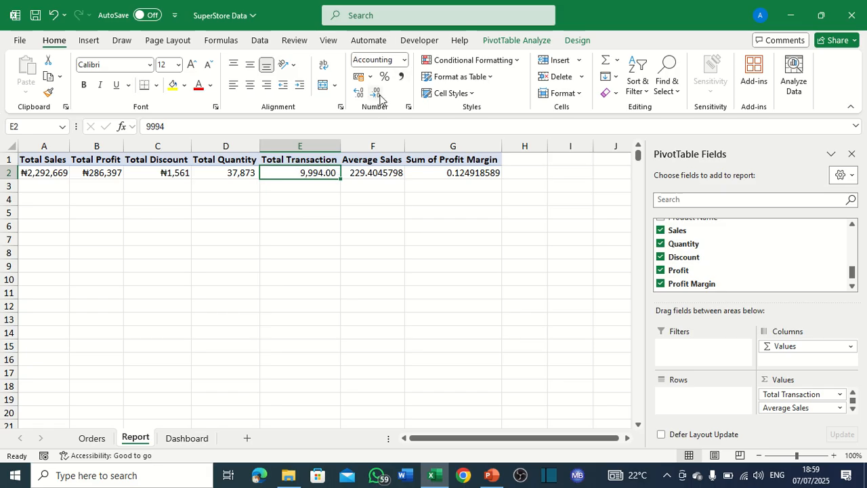
click(377, 95)
click(377, 97)
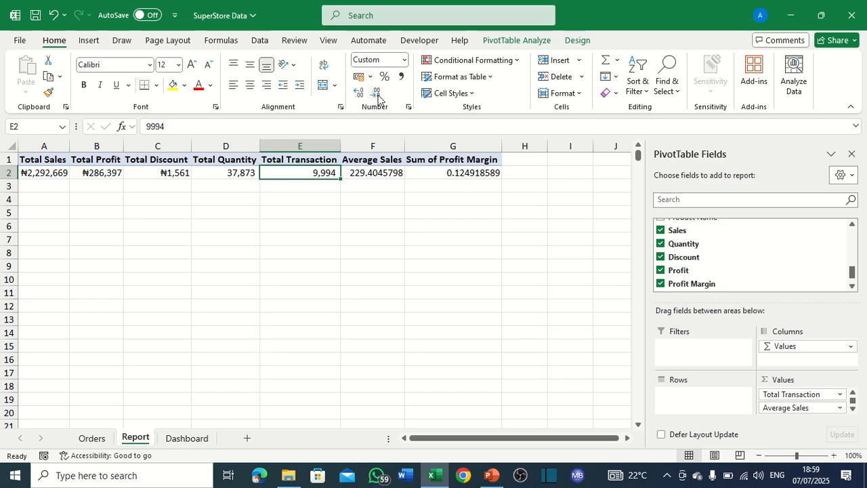
Format the Average Sales value in F2 as Currency with no decimal places.
click(390, 159)
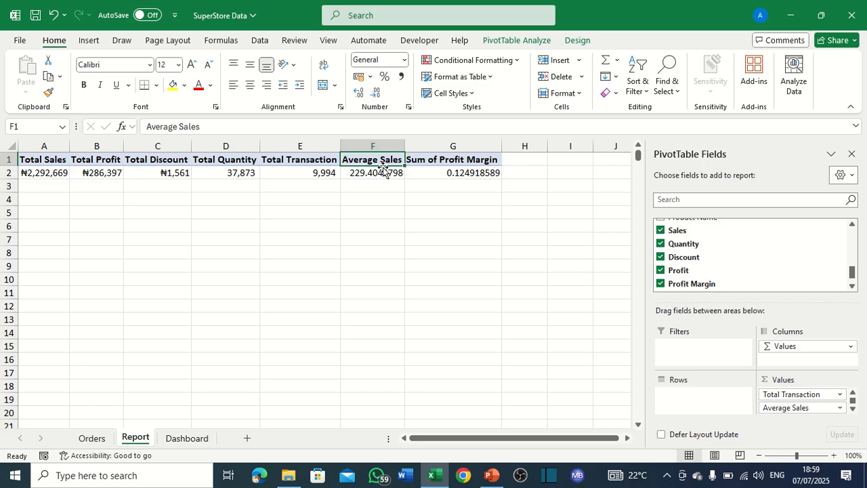
click(385, 173)
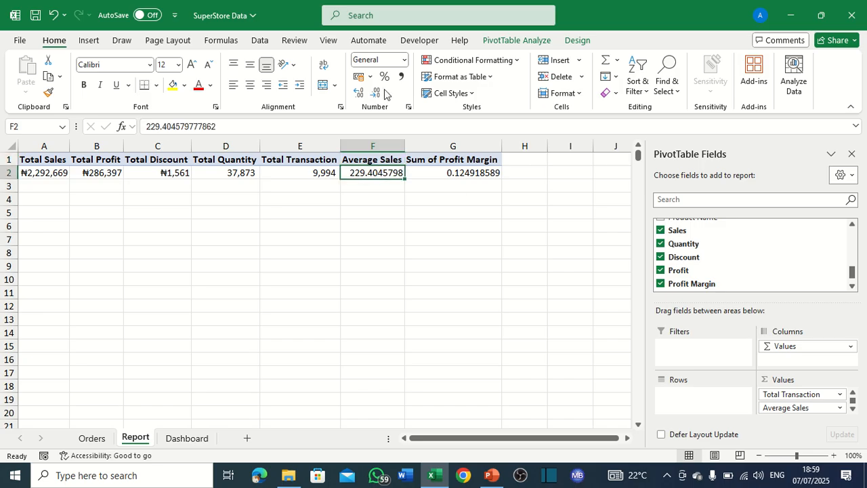
click(404, 60)
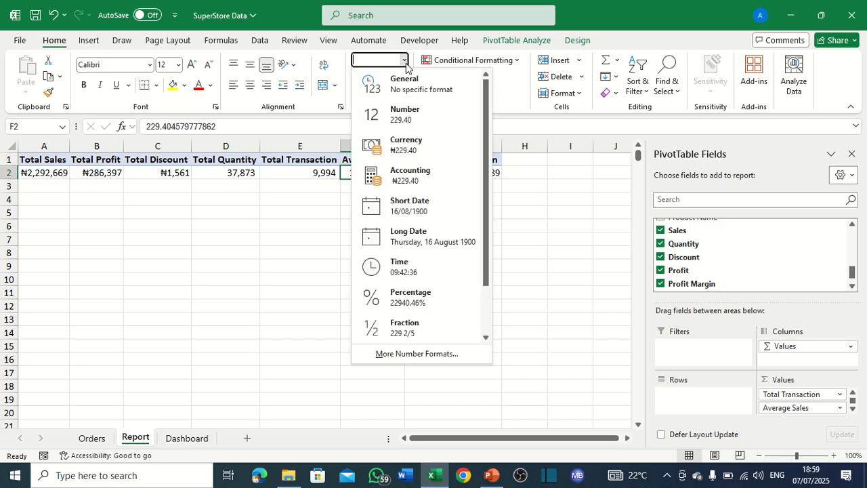
click(406, 142)
click(378, 96)
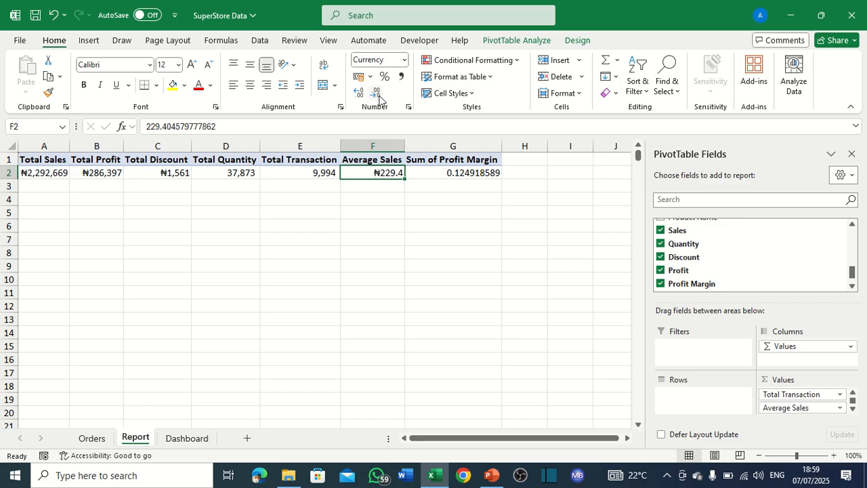
click(378, 96)
Rename the Sum of Profit Margin value field as Profit Margin, adding a trailing space to distinguish it from the source field name.
click(425, 162)
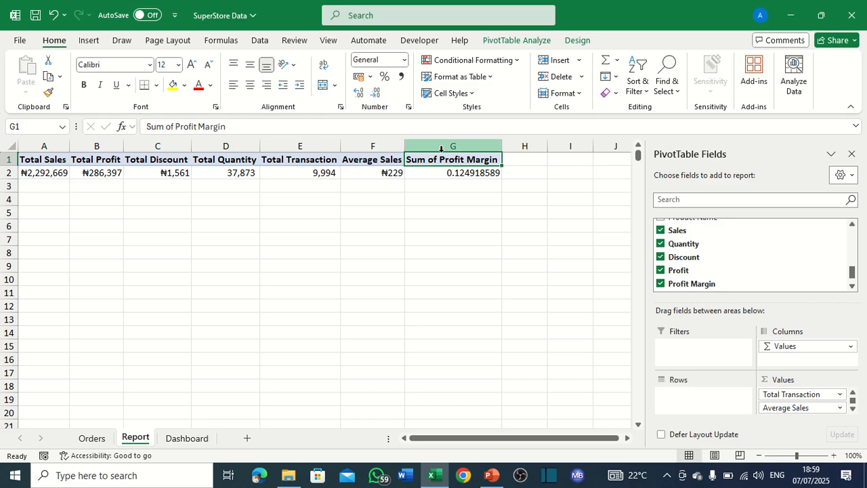
double_click(443, 161)
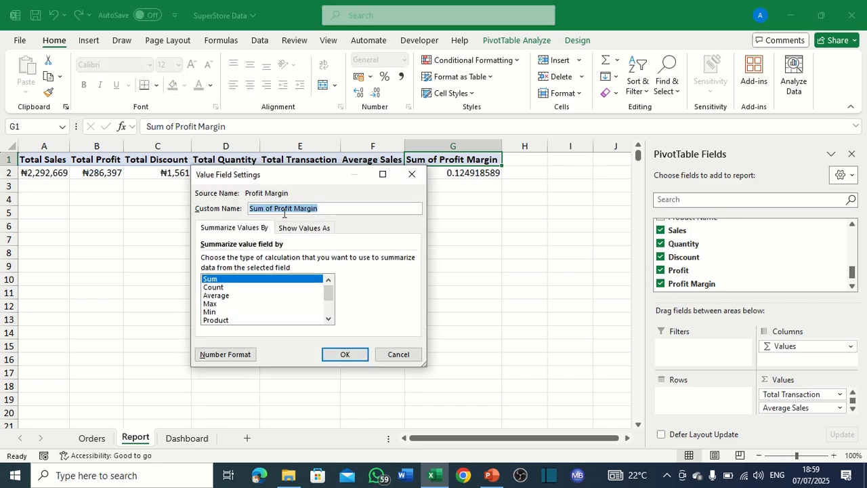
click(275, 210)
key(BackSpace)
key(BackSpace)
key(BackSpace)
key(BackSpace)
key(BackSpace)
key(BackSpace)
key(BackSpace)
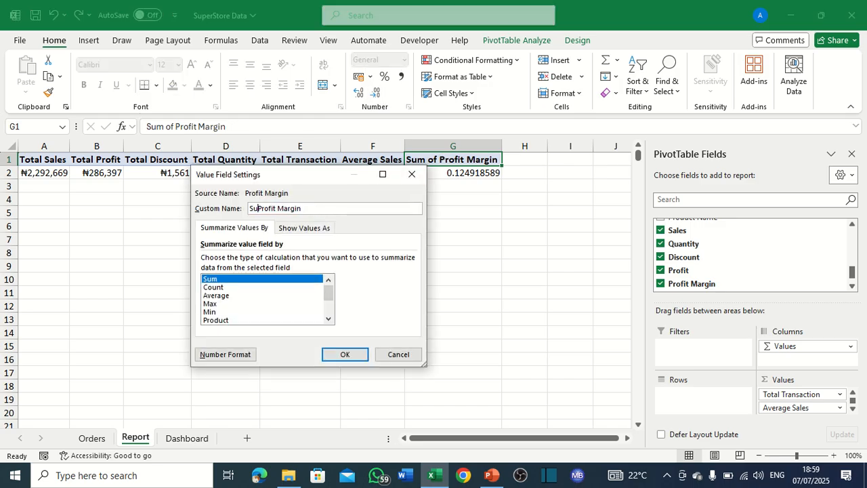
click(345, 354)
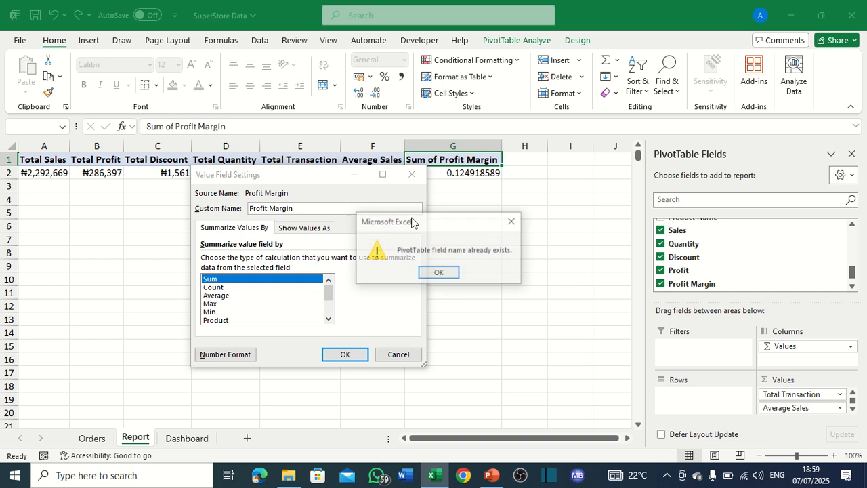
click(440, 273)
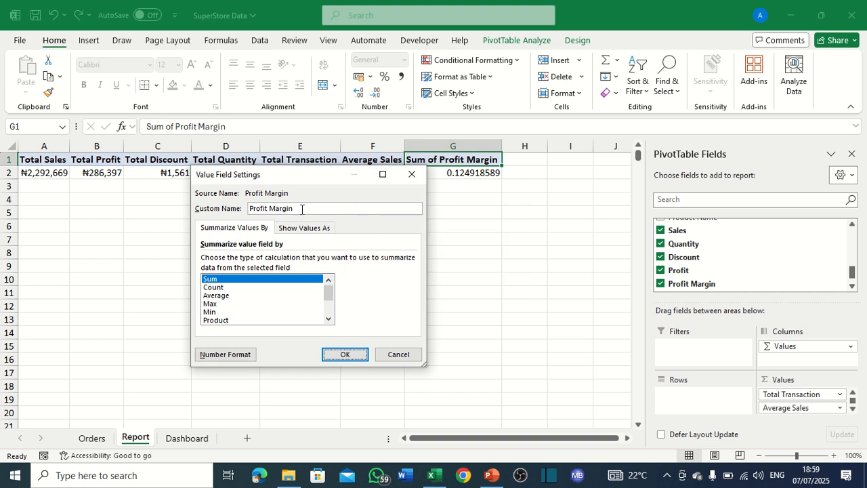
click(302, 209)
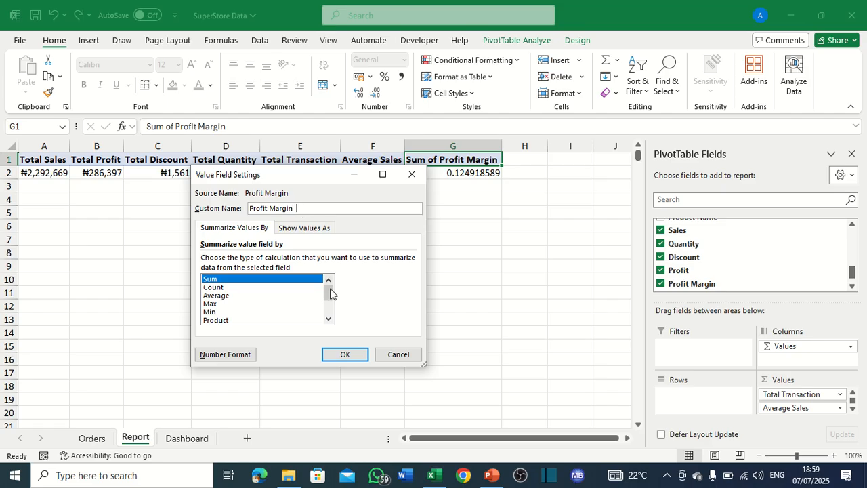
click(341, 353)
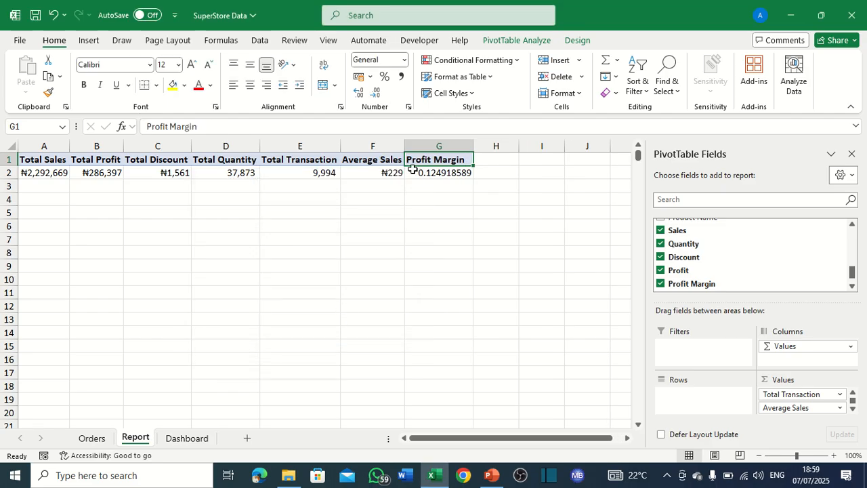
Format the Profit Margin value in G2 as a percentage with no decimal places.
click(456, 174)
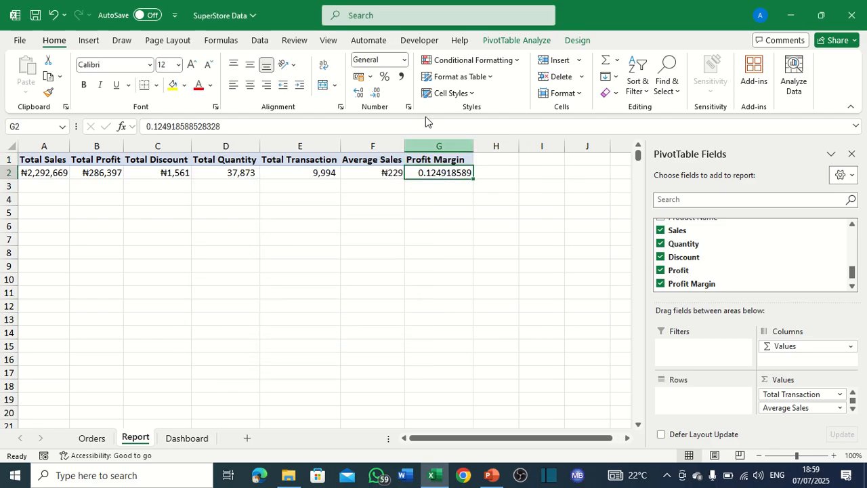
click(385, 77)
click(305, 226)
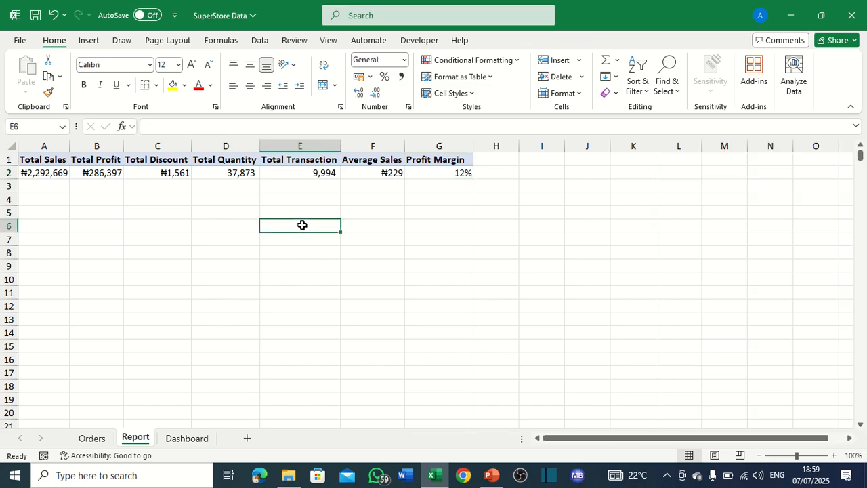
click(148, 203)
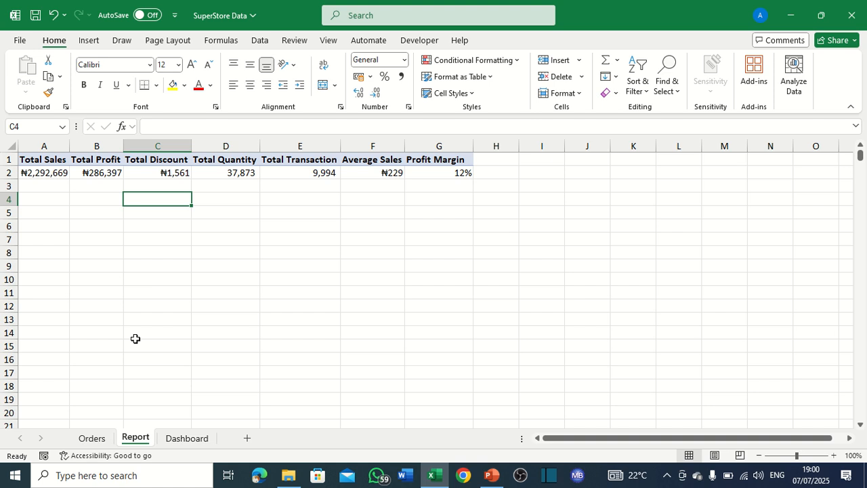
Copy the Report sheet's PivotTable in A1:G2 and paste the duplicate starting at cell A4.
click(92, 439)
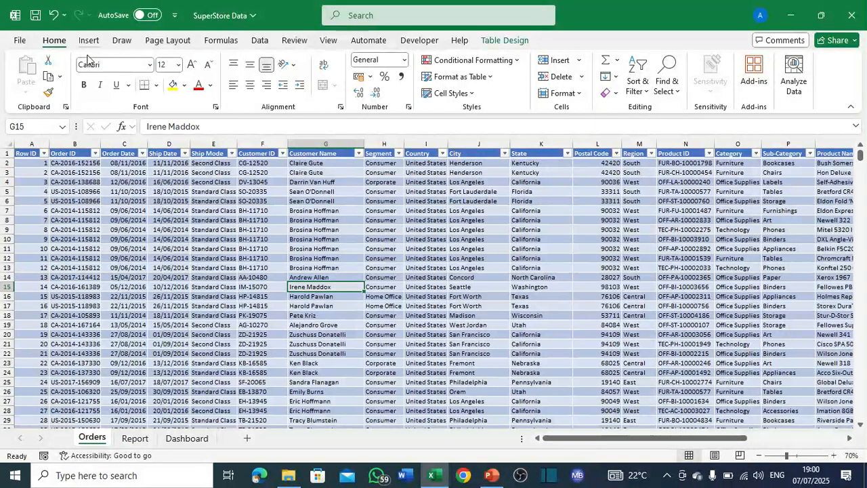
click(135, 439)
drag(51, 160, 422, 178)
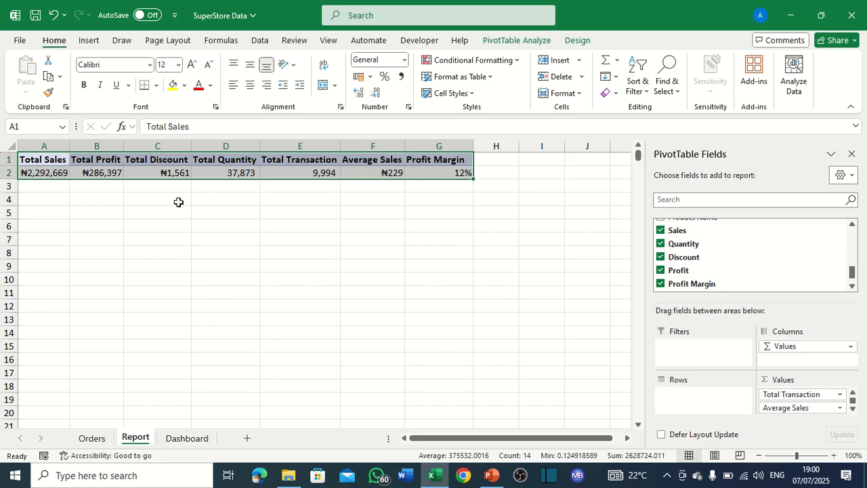
key(ctrl+c)
click(39, 203)
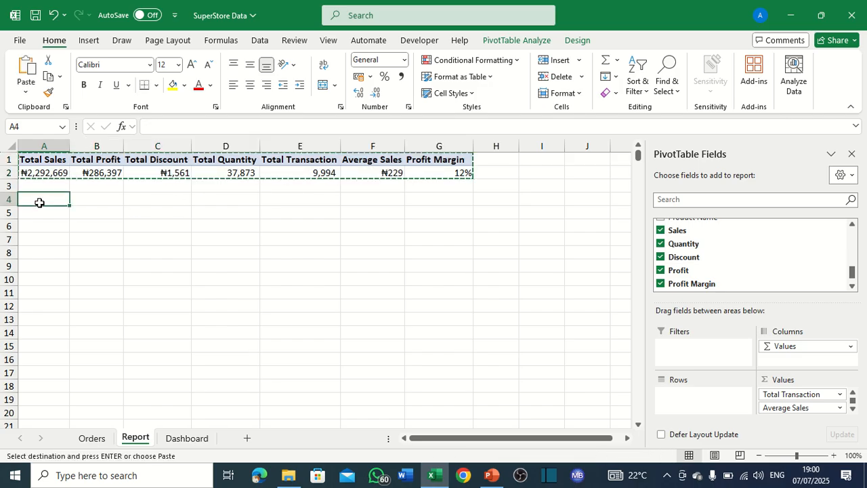
right_click(39, 203)
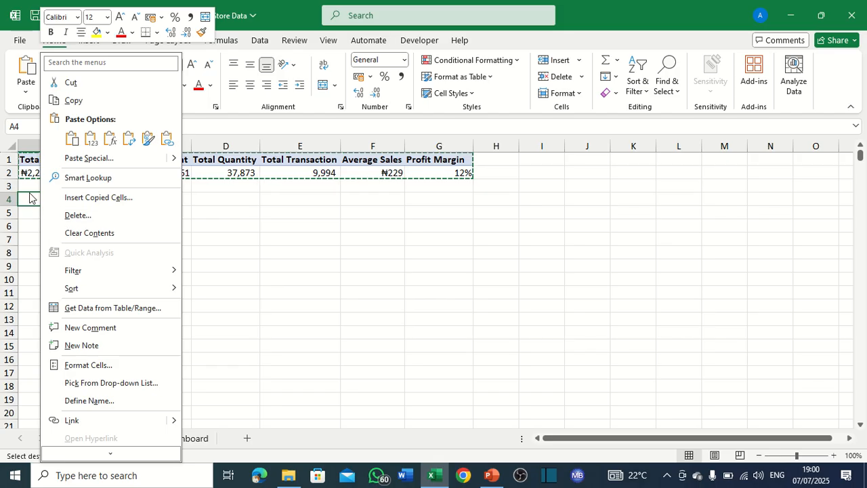
click(29, 193)
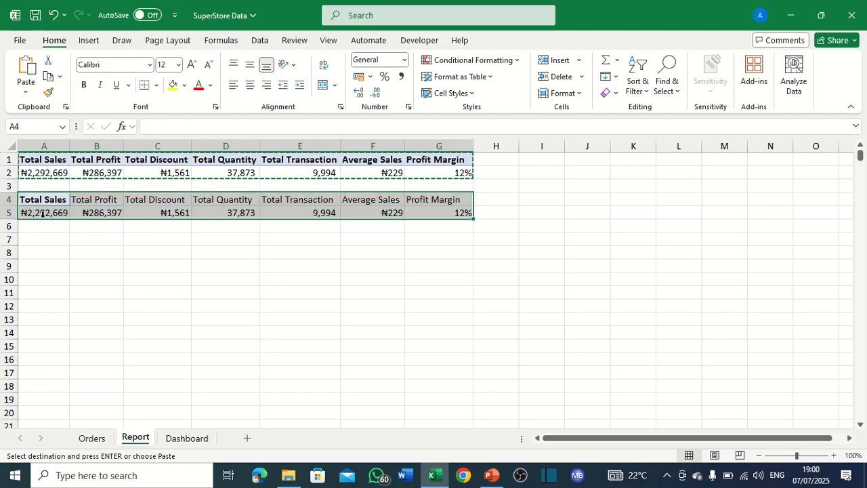
key(Escape)
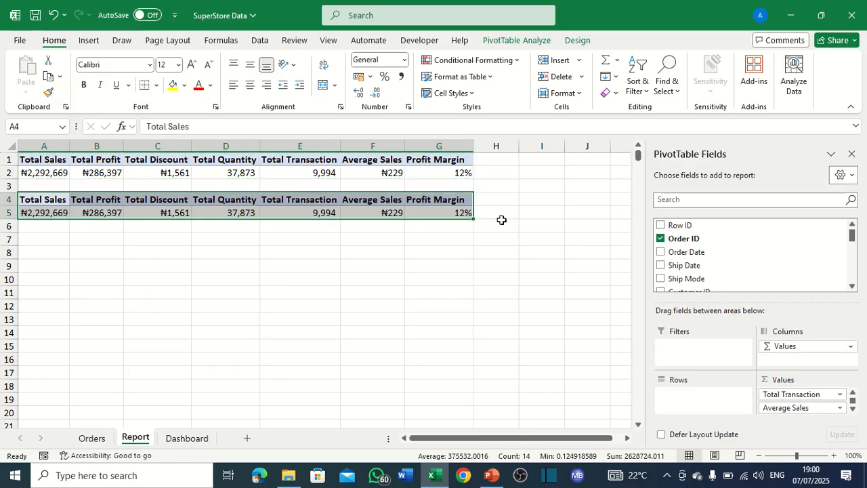
Remove the Order ID, Sales, Quantity, Discount, Profit and Profit Margin fields from the copied PivotTable at A4.
click(660, 238)
scroll(679, 230, down, 3)
scroll(678, 234, down, 2)
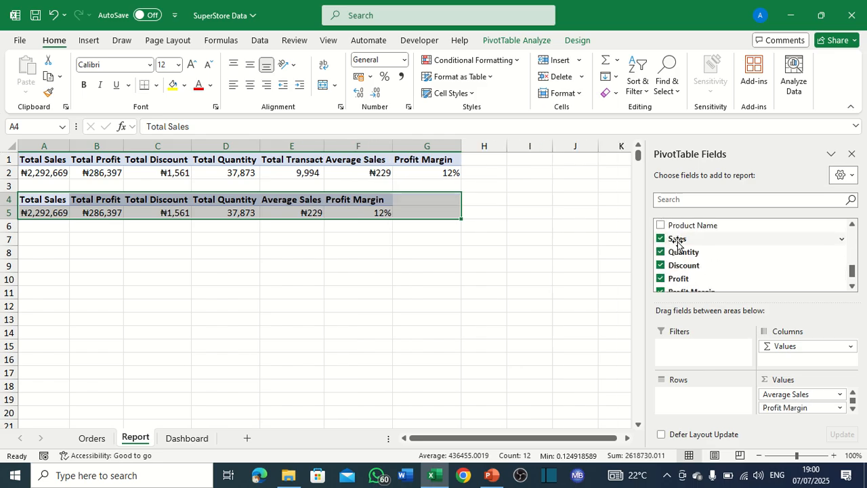
click(660, 238)
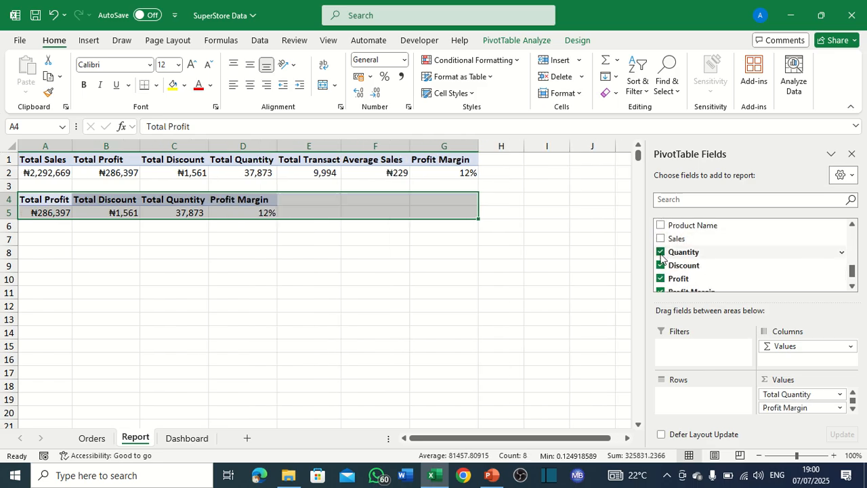
click(660, 252)
click(661, 265)
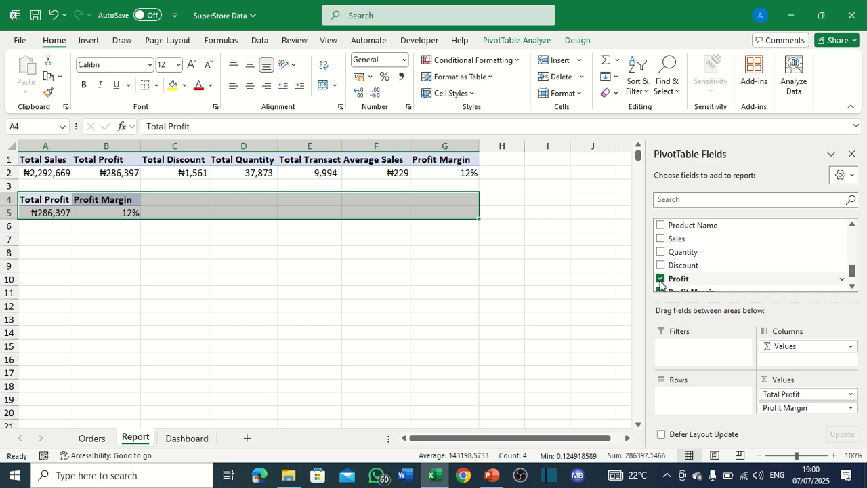
click(660, 278)
scroll(660, 271, down, 1)
click(660, 270)
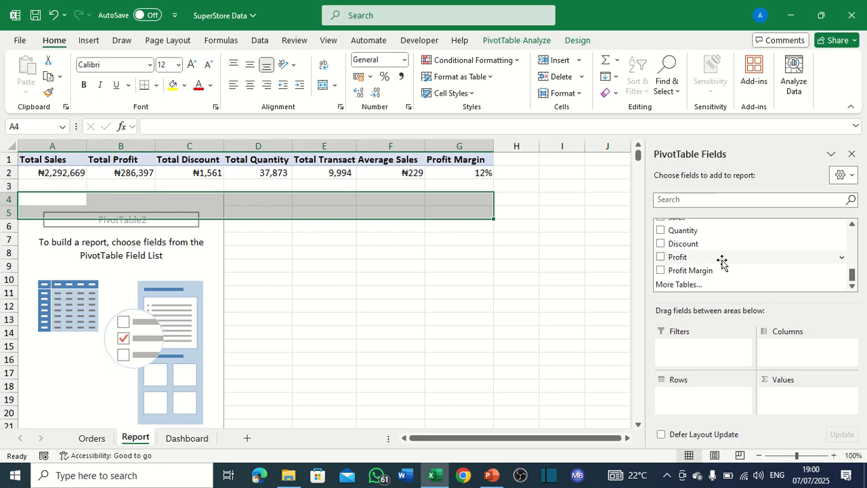
Add the Segment field as rows of the emptied PivotTable at A4.
scroll(717, 248, up, 4)
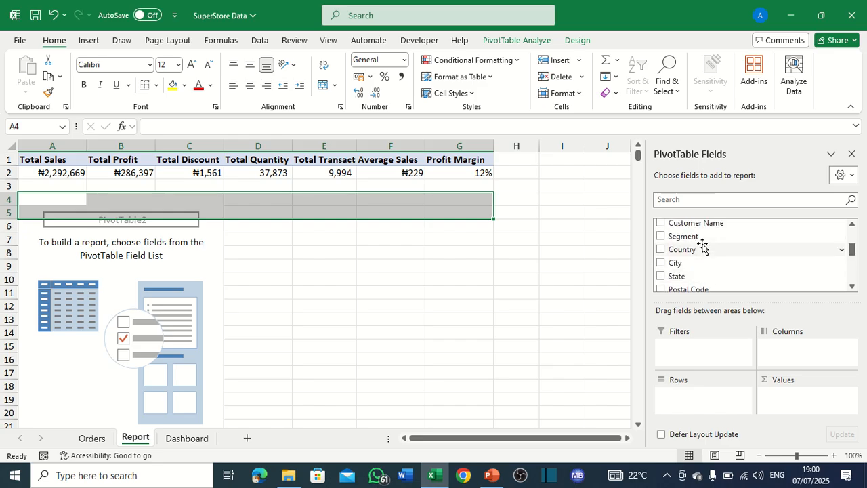
click(660, 237)
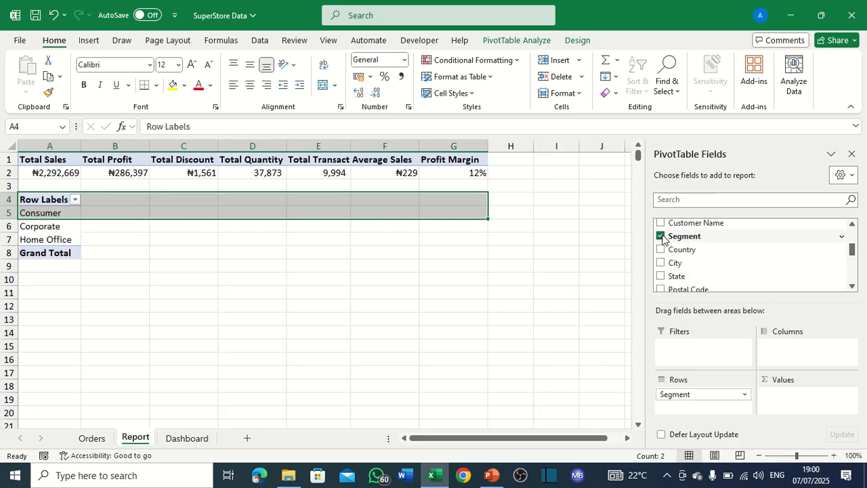
Add the Sales field to the values of the Segment PivotTable at A4.
scroll(704, 261, down, 3)
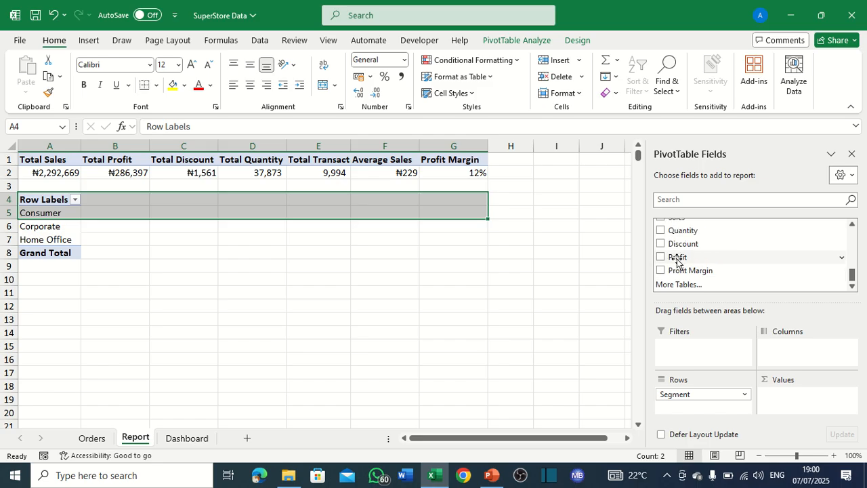
scroll(664, 254, up, 2)
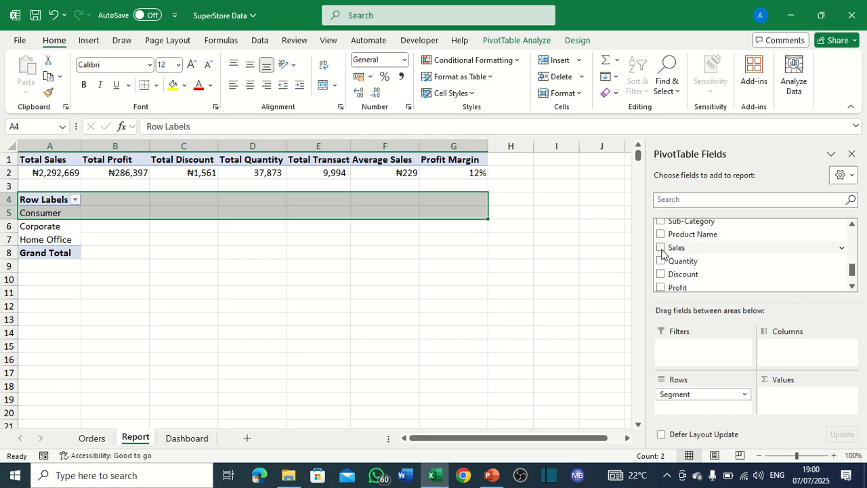
click(661, 247)
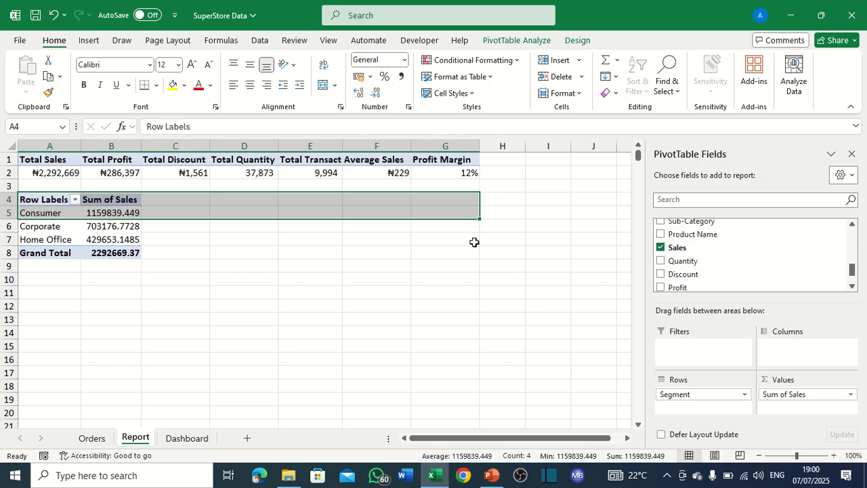
click(120, 239)
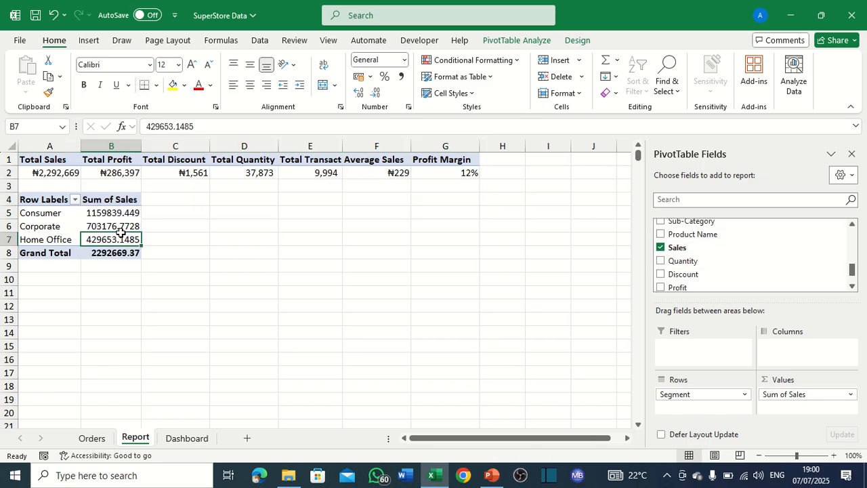
Rename the Row Labels header in A4 as Segment.
click(49, 200)
double_click(54, 200)
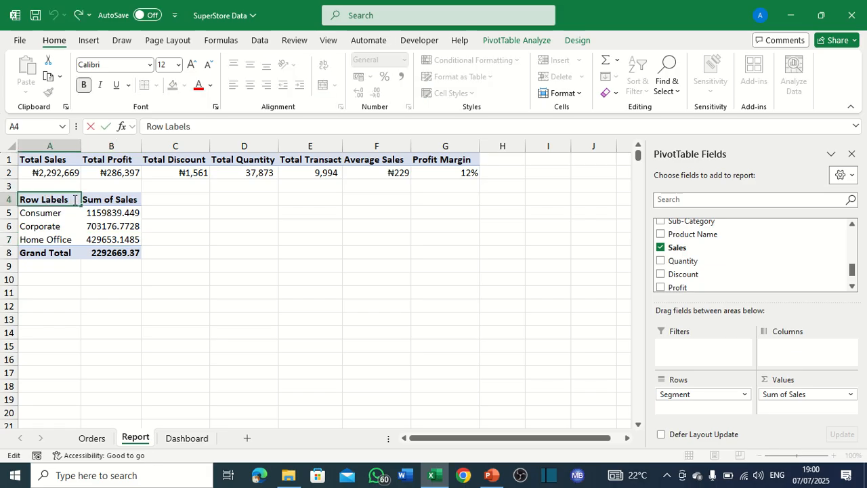
key(BackSpace)
key(BackSpace)
key(BackSpace)
key(BackSpace)
key(BackSpace)
key(BackSpace)
text(Segment)
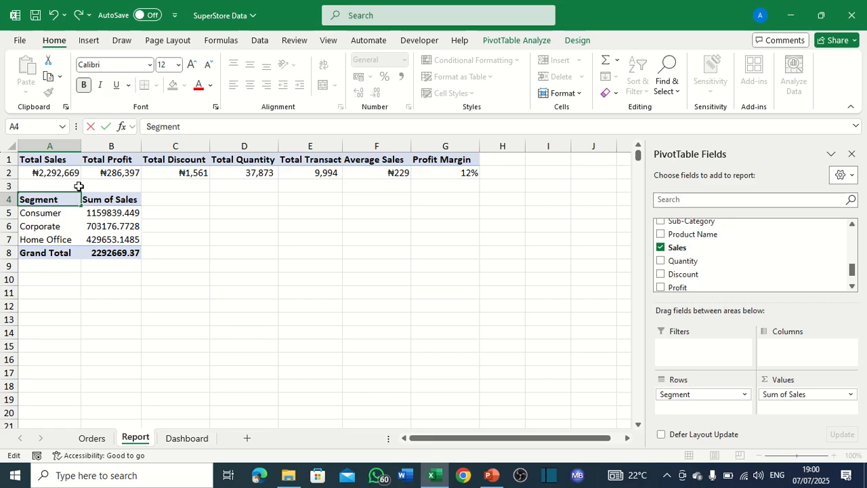
Shorten the custom name of the Sum of Sales value field in B4 to Sales.
double_click(106, 200)
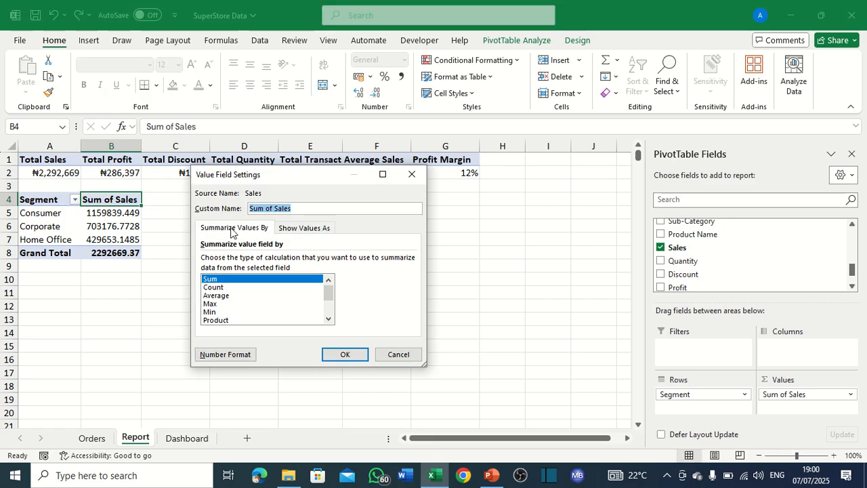
click(273, 209)
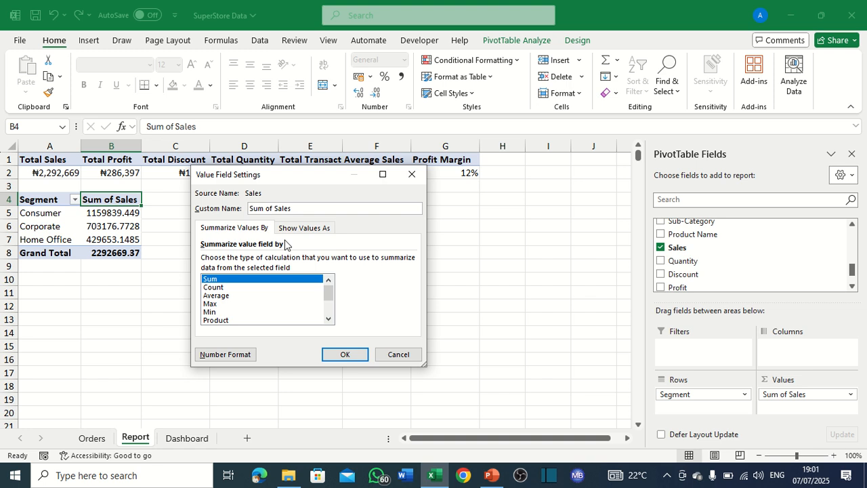
key(BackSpace)
key(BackSpace)
key(BackSpace)
key(BackSpace)
key(BackSpace)
key(BackSpace)
key(BackSpace)
click(345, 354)
Format the Segment PivotTable's sales values in B5:B8 as currency with no decimal places.
drag(116, 213, 118, 239)
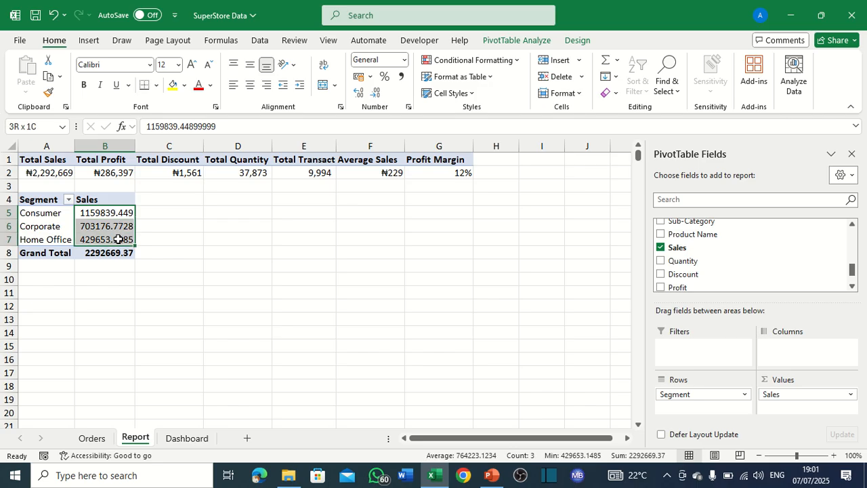
click(193, 268)
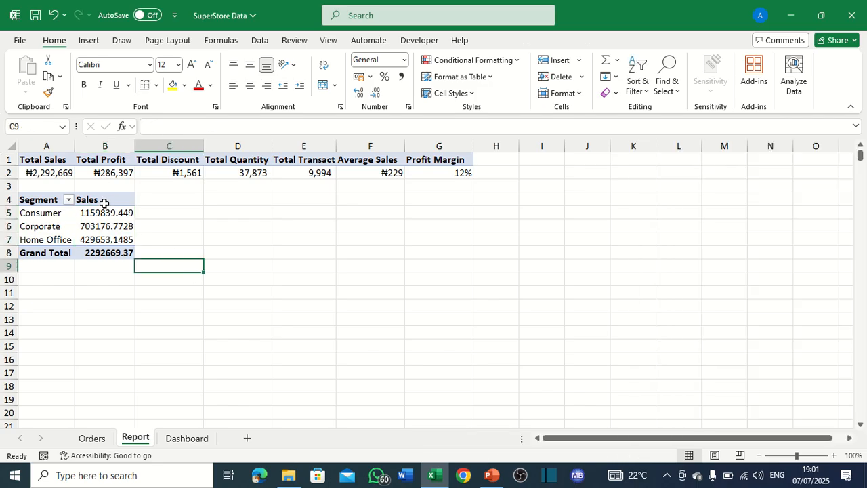
drag(102, 207, 101, 253)
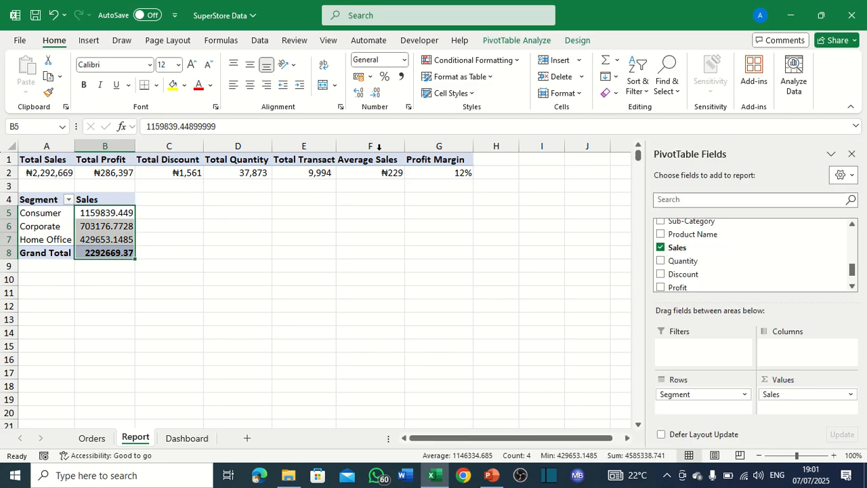
click(405, 64)
click(424, 139)
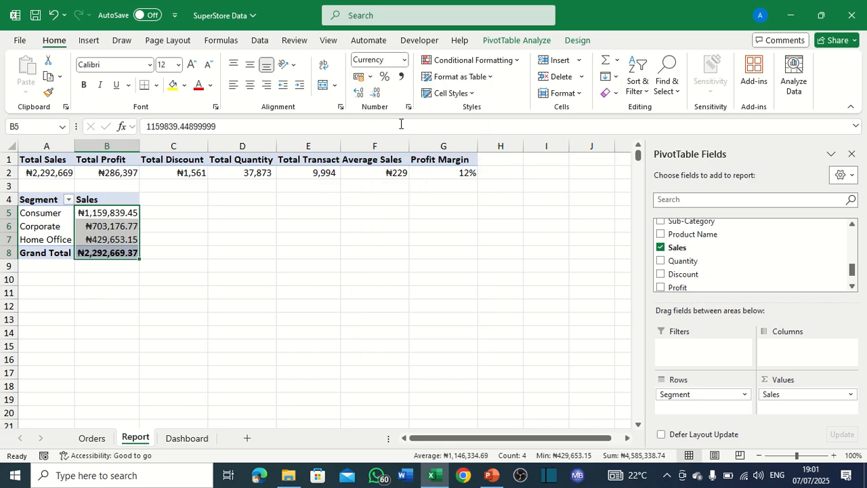
click(376, 93)
click(376, 93)
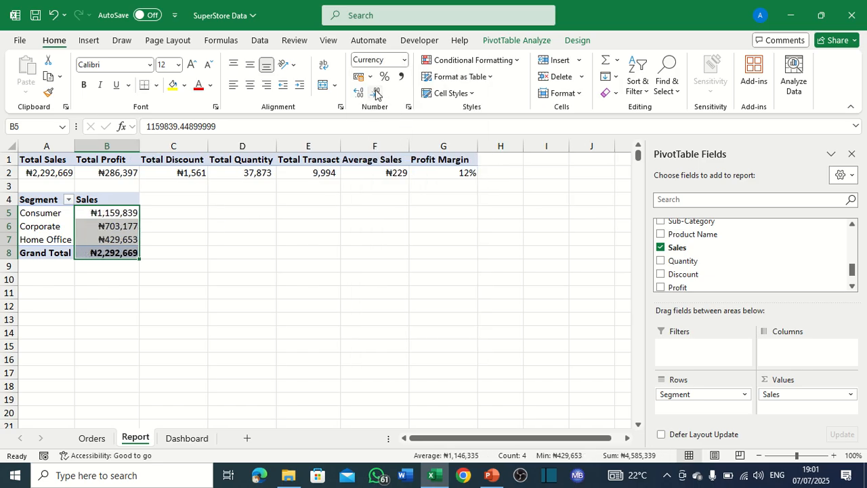
click(152, 216)
Copy the Segment PivotTable in A4:B8 and paste the duplicate starting at cell D4.
drag(51, 201, 92, 249)
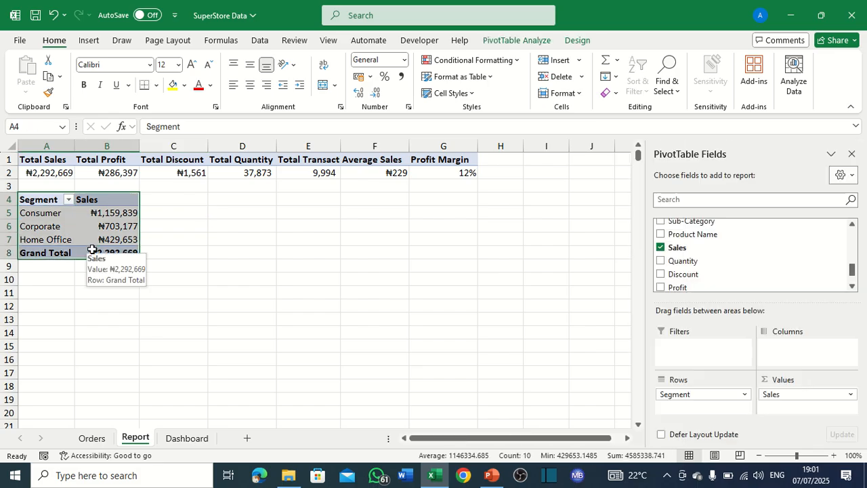
key(ctrl+c)
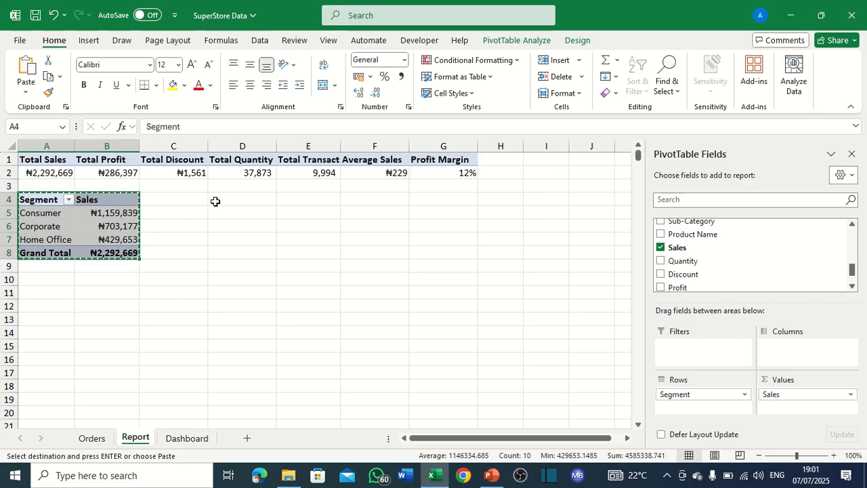
click(228, 199)
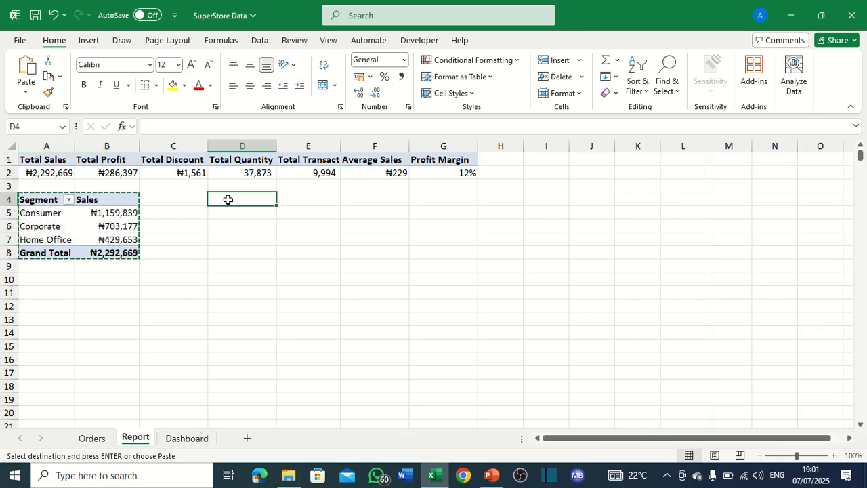
key(ctrl+v)
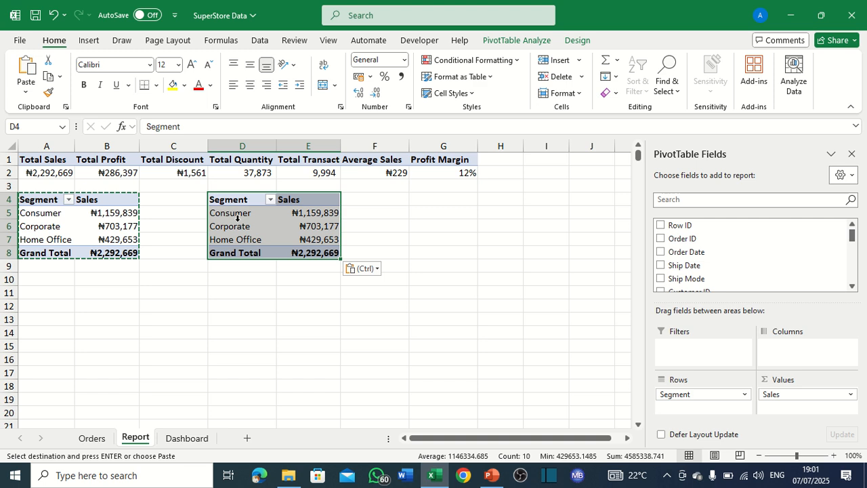
click(315, 214)
click(307, 199)
click(309, 225)
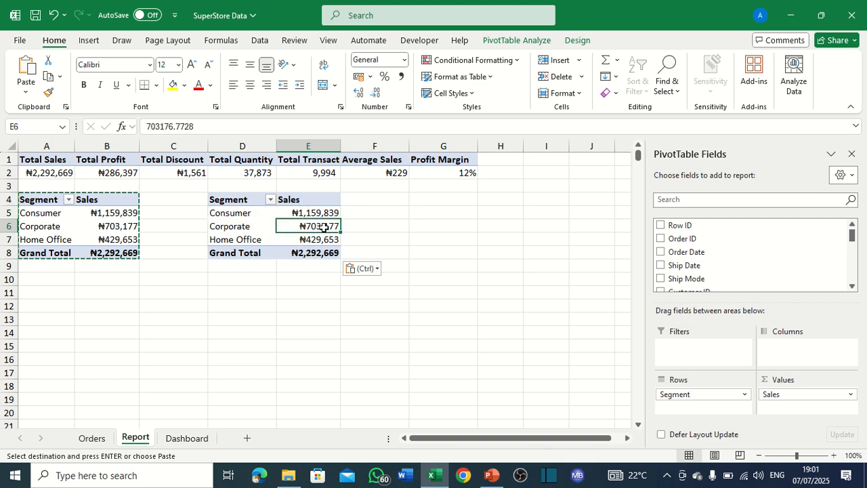
key(Escape)
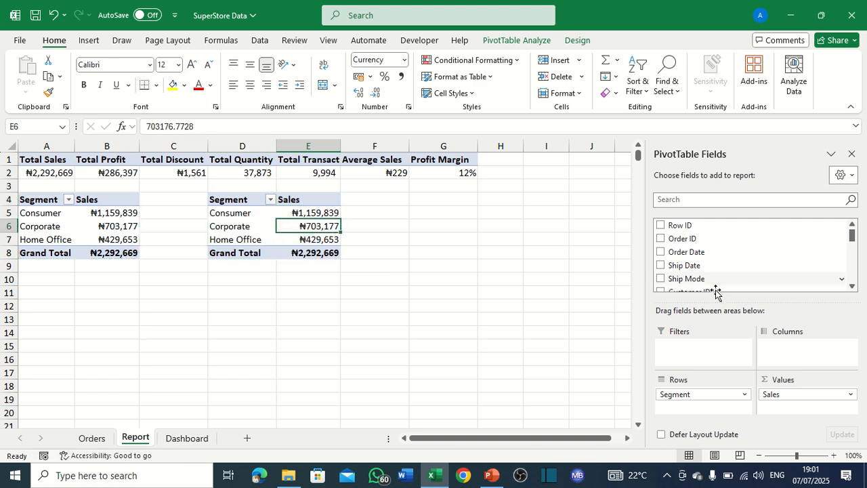
Replace Sales with Quantity in the values of the PivotTable at D4 and autofit column D.
scroll(741, 251, down, 3)
scroll(741, 251, down, 3)
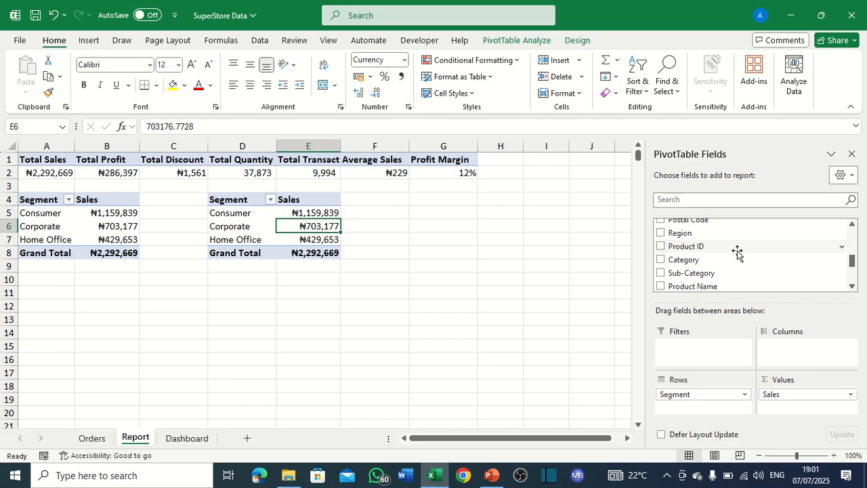
click(661, 282)
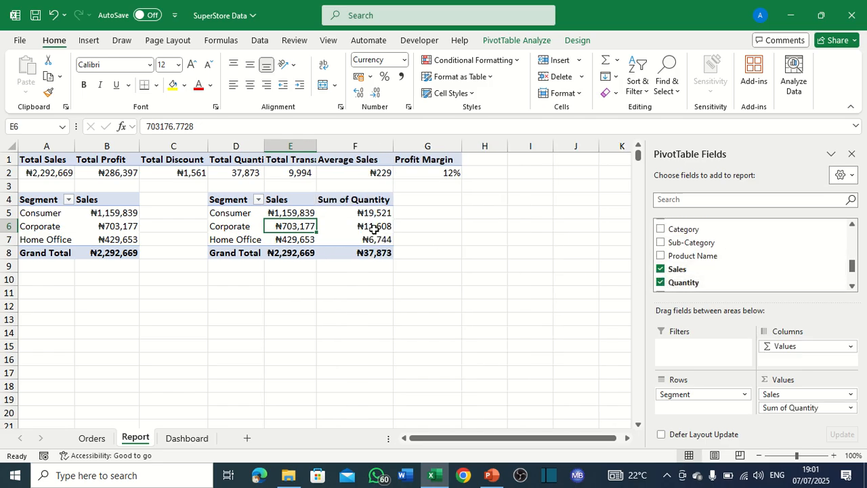
click(661, 268)
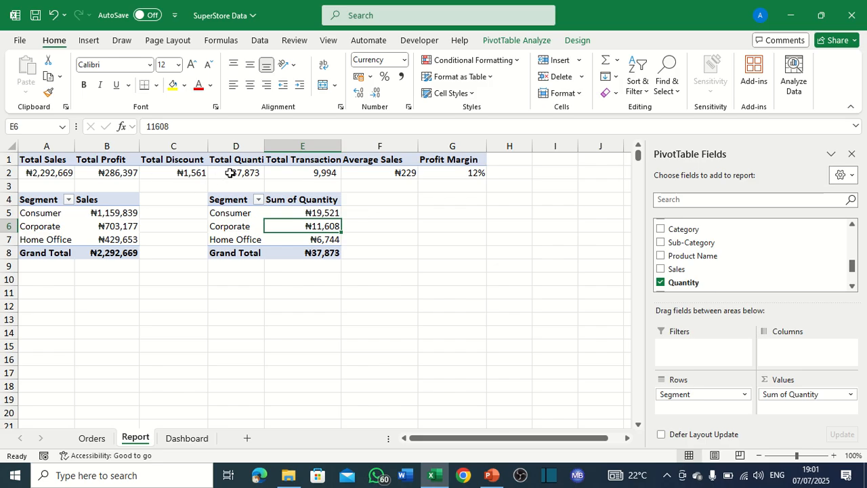
double_click(263, 145)
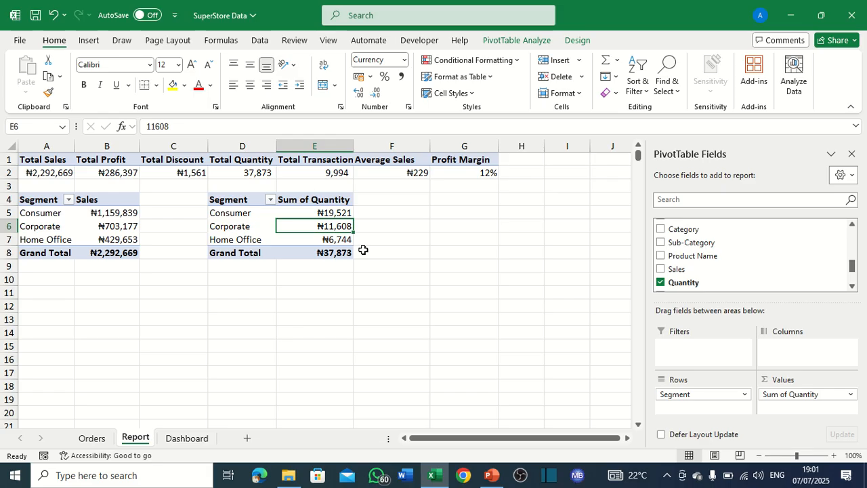
Swap the Quantity field for Discount in the values of the PivotTable at D4.
click(661, 283)
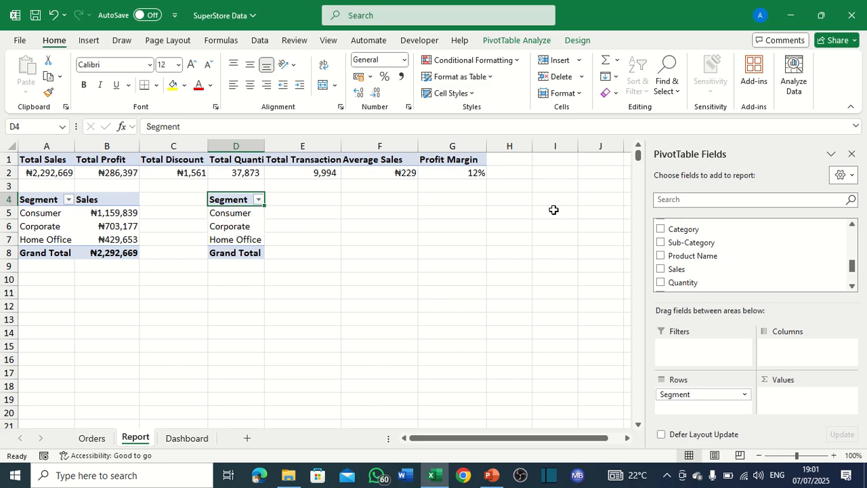
scroll(680, 254, down, 3)
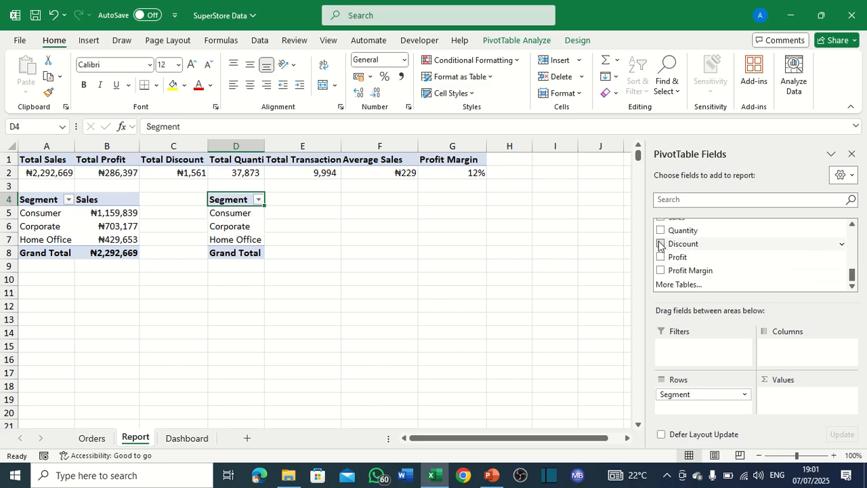
click(660, 244)
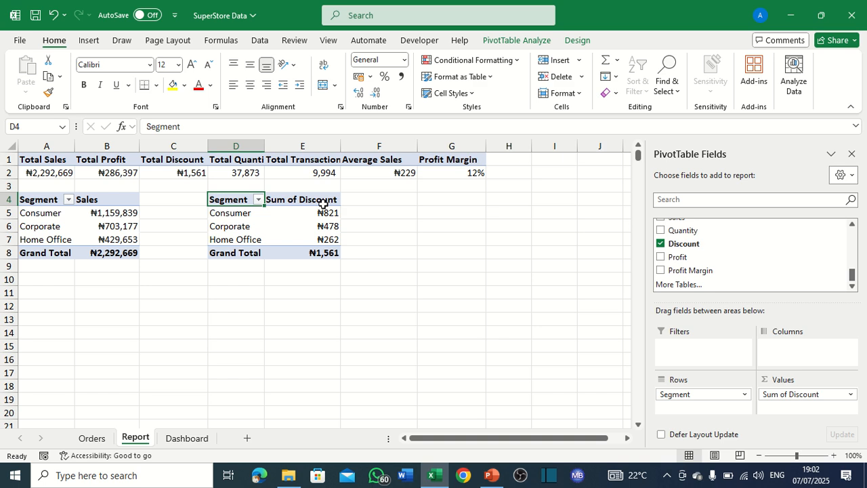
Change the number format of E4:E8 from currency to comma style with no decimal places.
drag(323, 204, 324, 251)
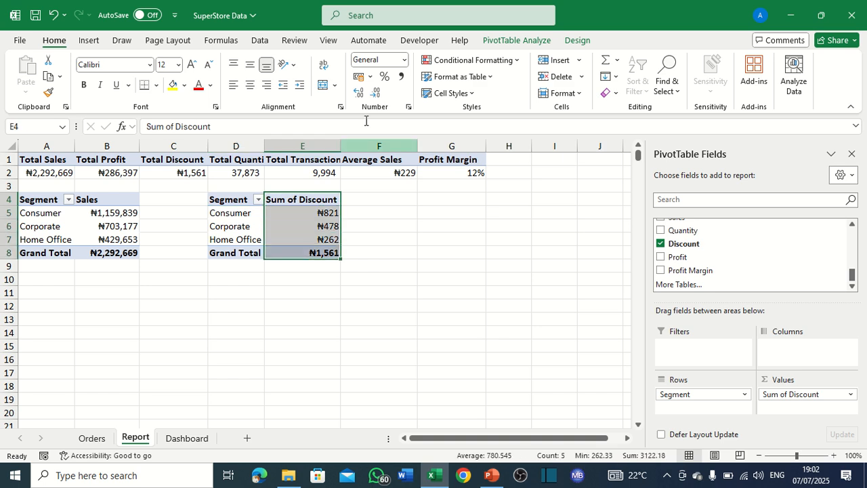
click(405, 59)
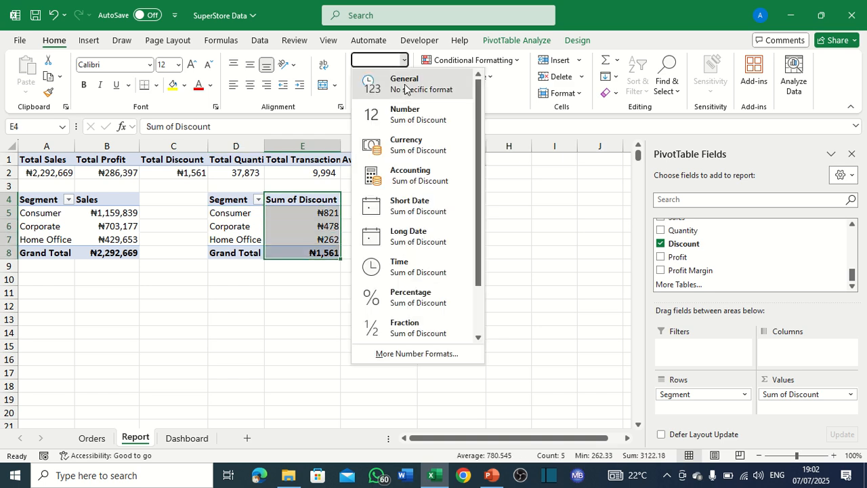
click(405, 84)
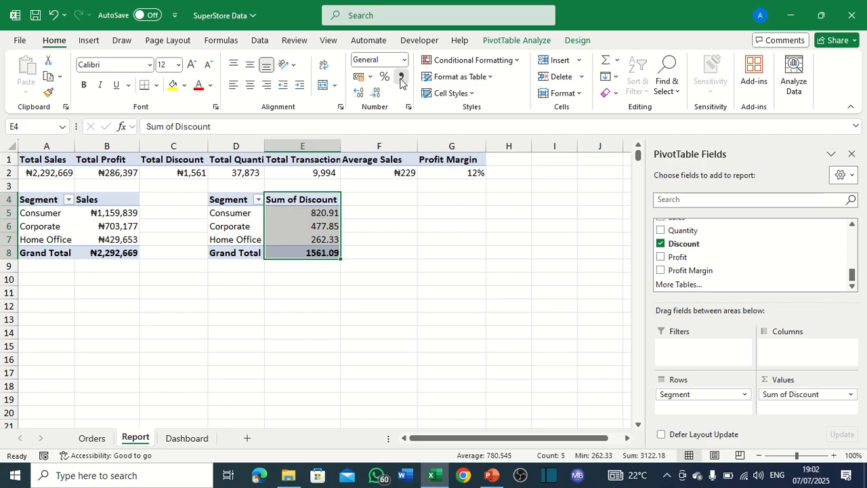
click(401, 76)
click(378, 96)
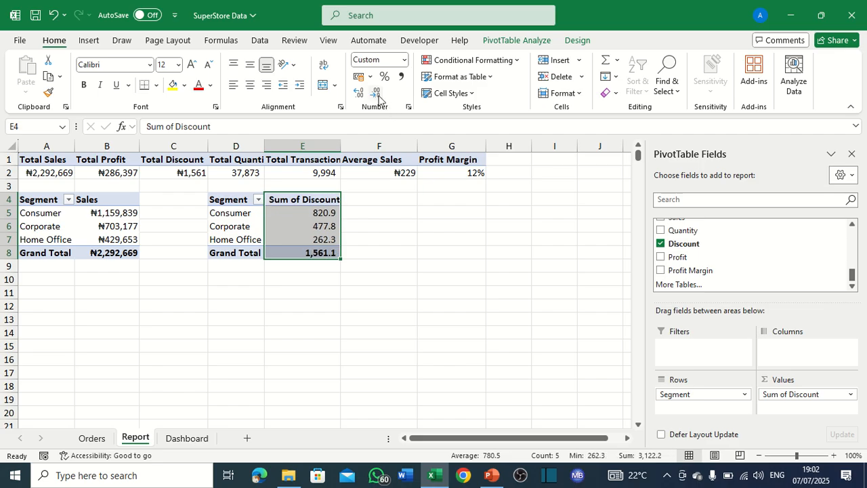
click(378, 96)
click(360, 241)
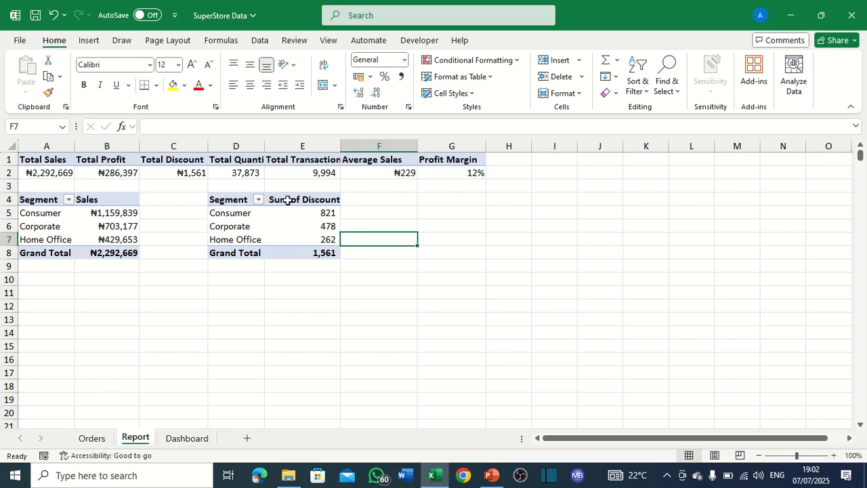
Remove Discount from the PivotTable at D4 and add Quantity as its value field instead.
click(309, 226)
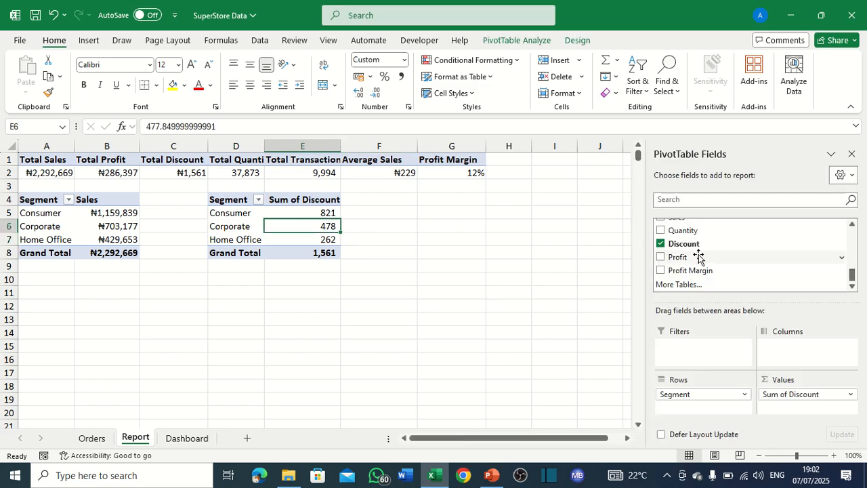
click(661, 244)
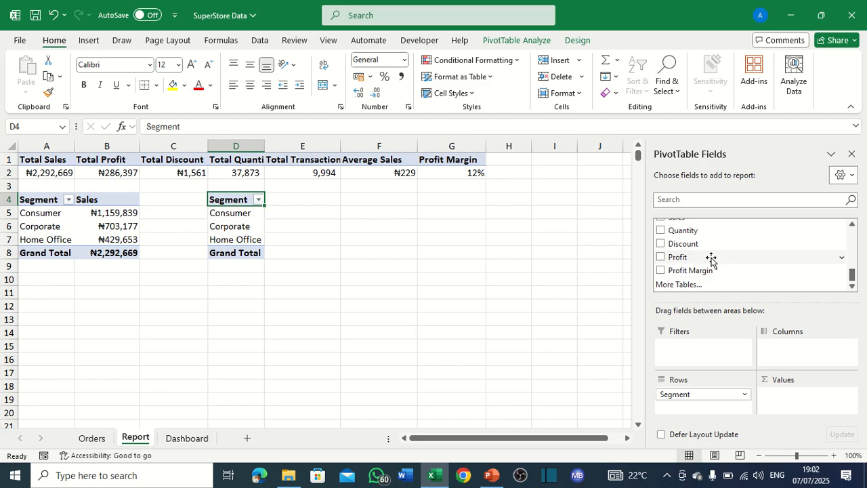
scroll(710, 258, up, 1)
click(660, 261)
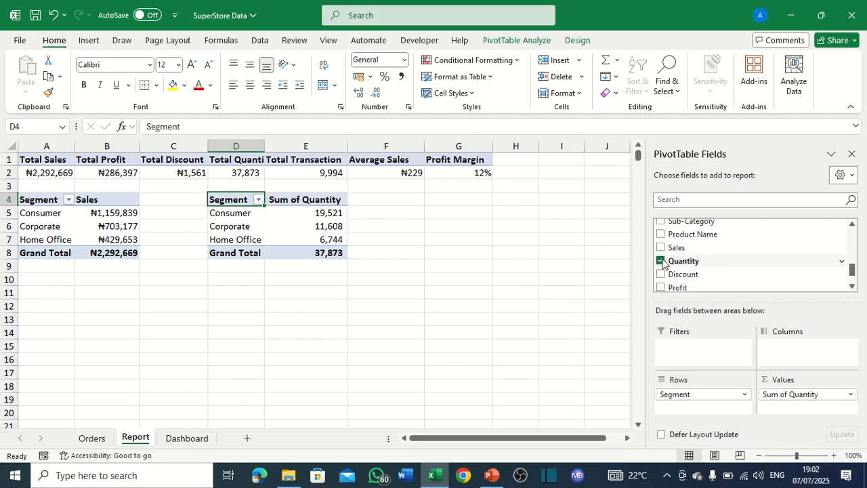
click(313, 199)
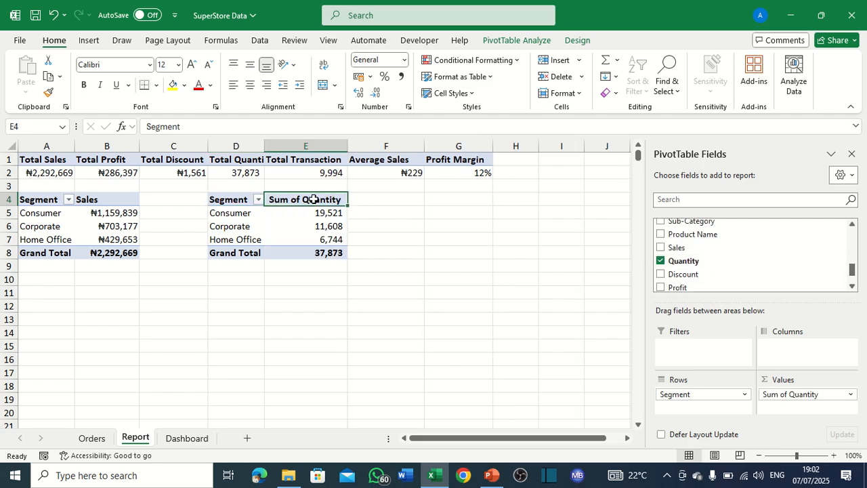
Rename the Sum of Quantity value field in the PivotTable at D4 as Quantity.
double_click(313, 199)
click(274, 210)
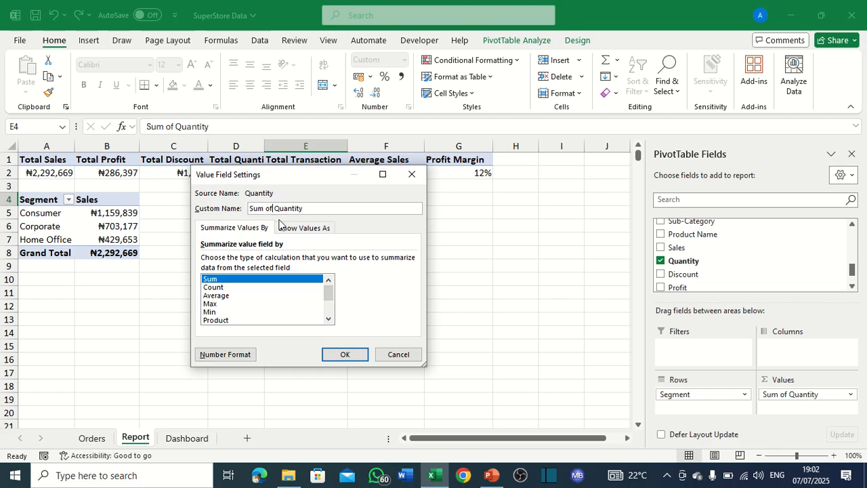
key(BackSpace)
key(BackSpace)
key(BackSpace)
key(BackSpace)
key(BackSpace)
key(BackSpace)
key(BackSpace)
key(BackSpace)
text(Q)
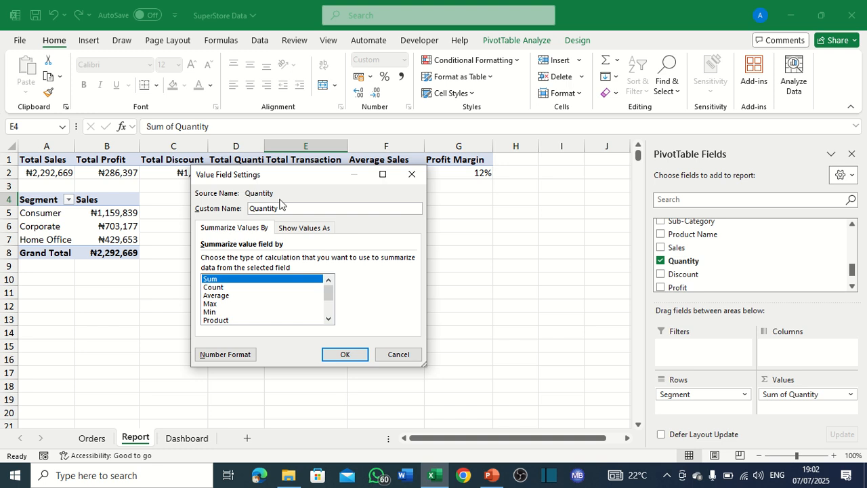
click(355, 354)
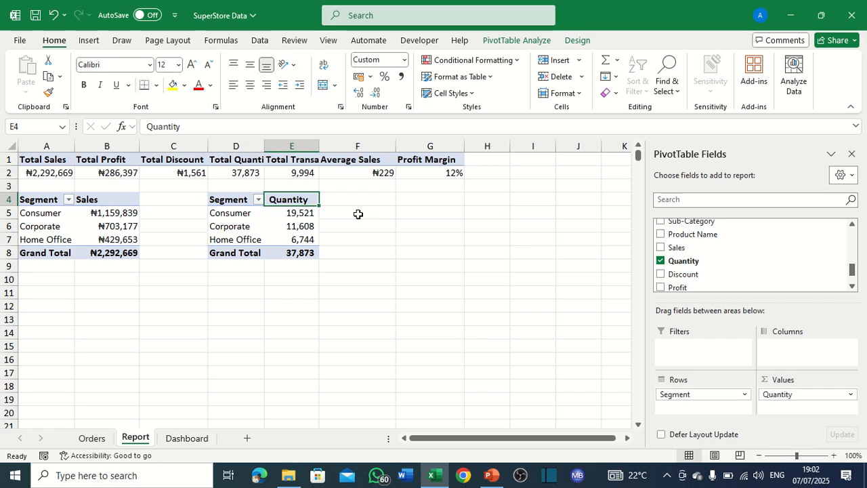
Copy the Segment and Quantity PivotTable at D4:E8 and paste the duplicate at G4.
drag(227, 201, 273, 250)
key(ctrl+c)
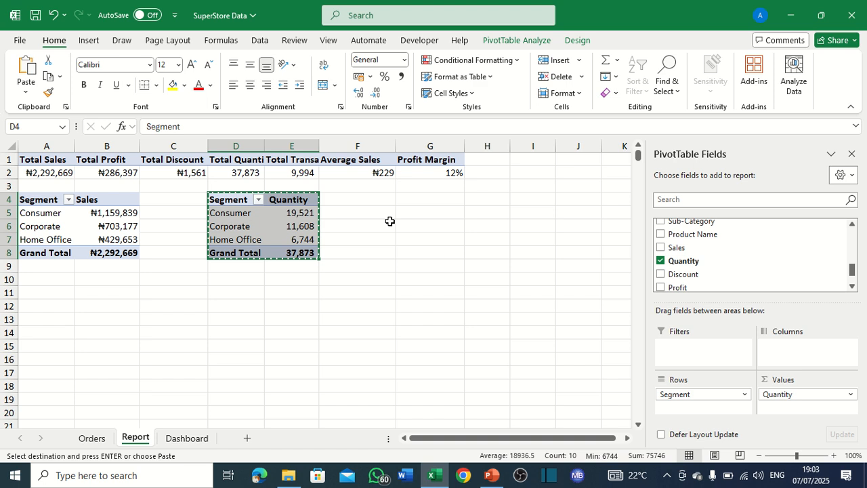
click(412, 203)
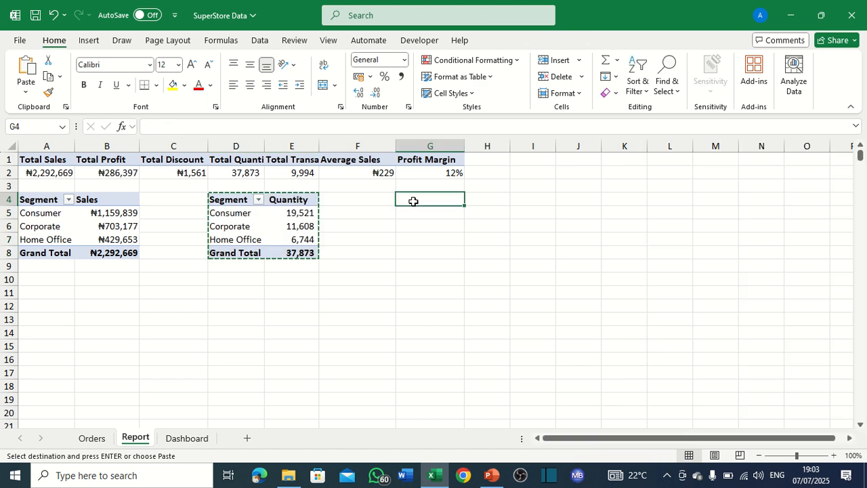
key(ctrl+v)
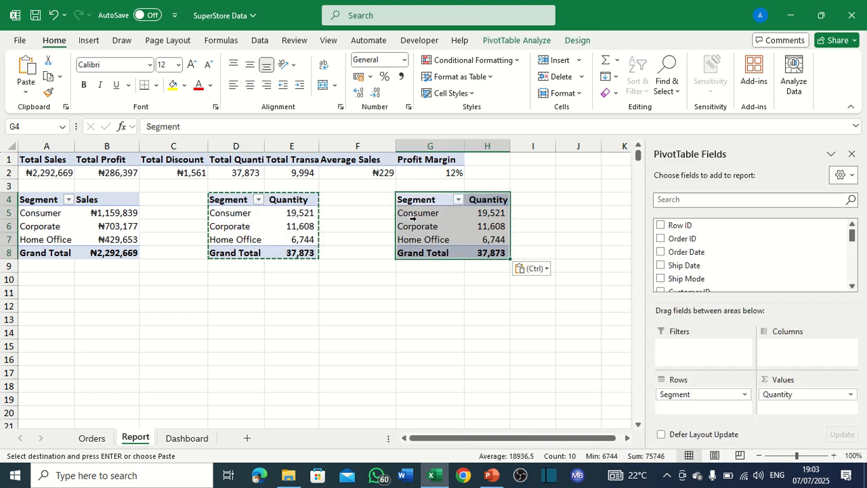
key(Escape)
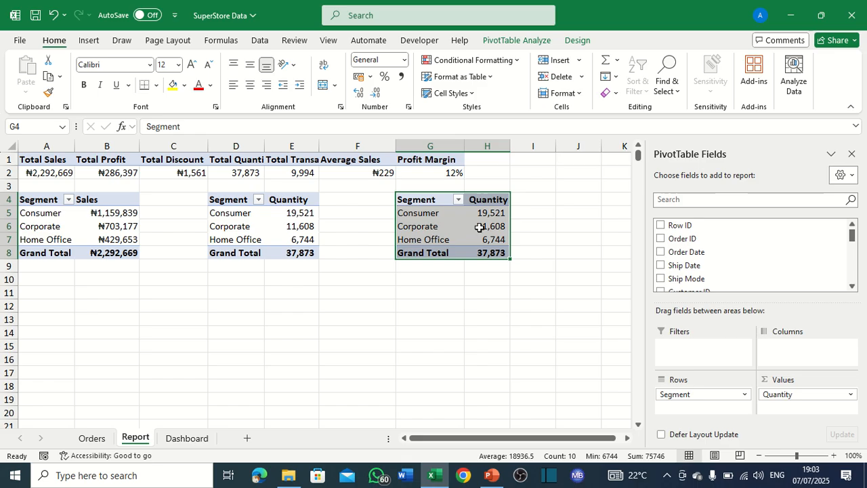
Replace Quantity with Profit as the value field of the PivotTable at G4.
mouse_move(479, 228)
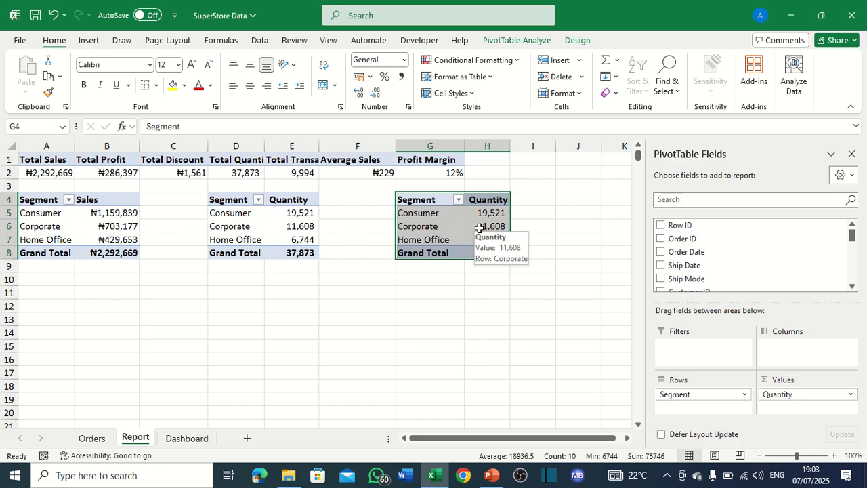
click(485, 216)
key(Down)
key(Down)
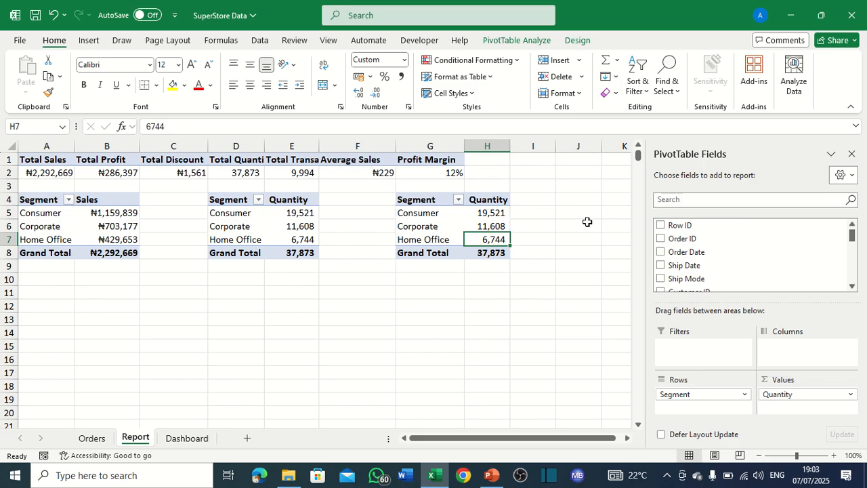
scroll(741, 278, down, 2)
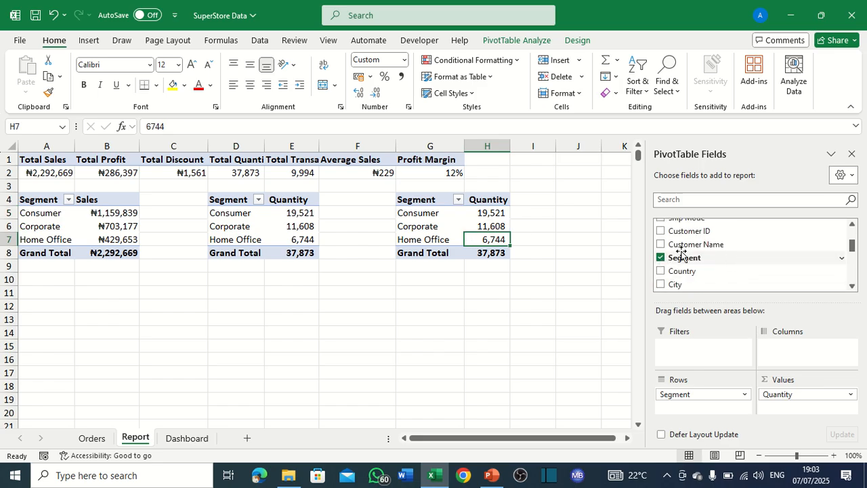
scroll(667, 261, down, 2)
scroll(681, 261, down, 3)
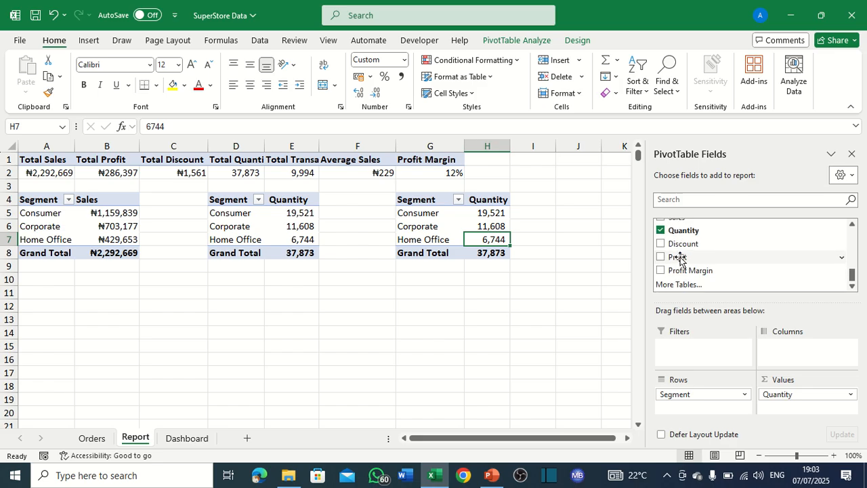
click(661, 229)
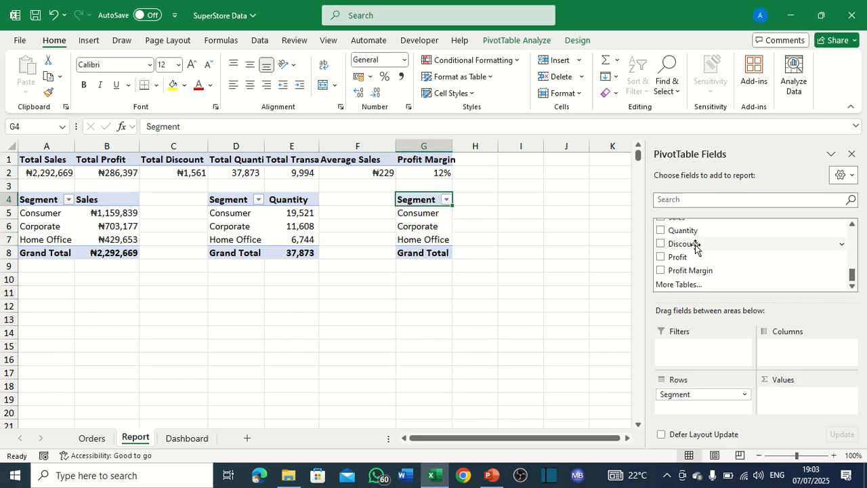
scroll(695, 248, up, 3)
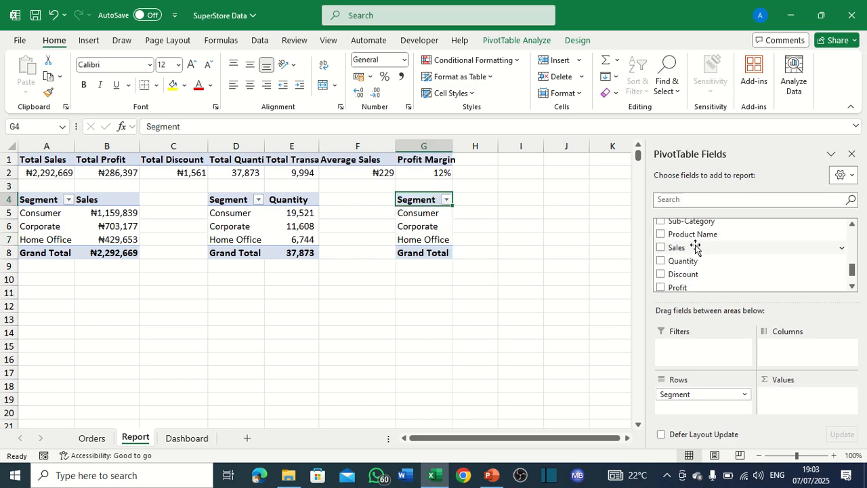
scroll(694, 248, up, 4)
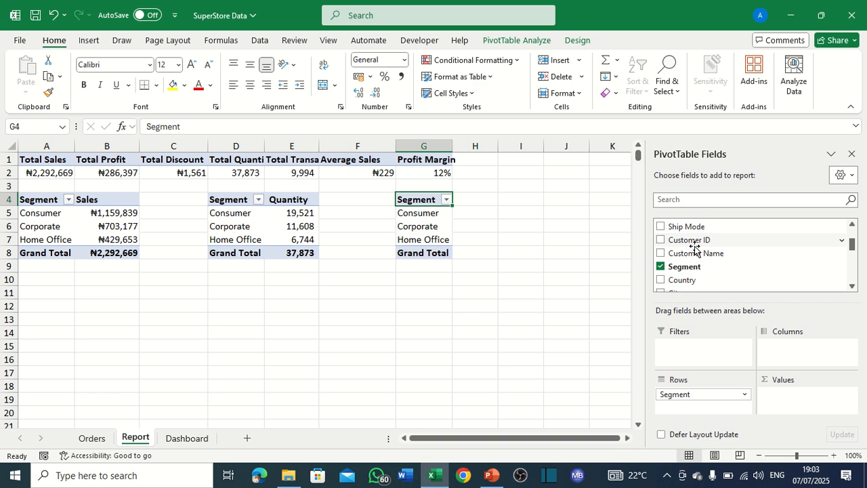
scroll(695, 248, down, 7)
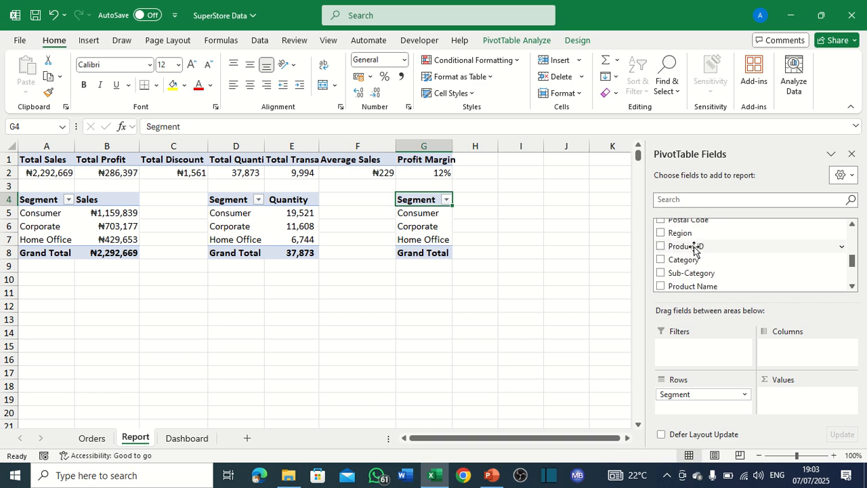
click(661, 256)
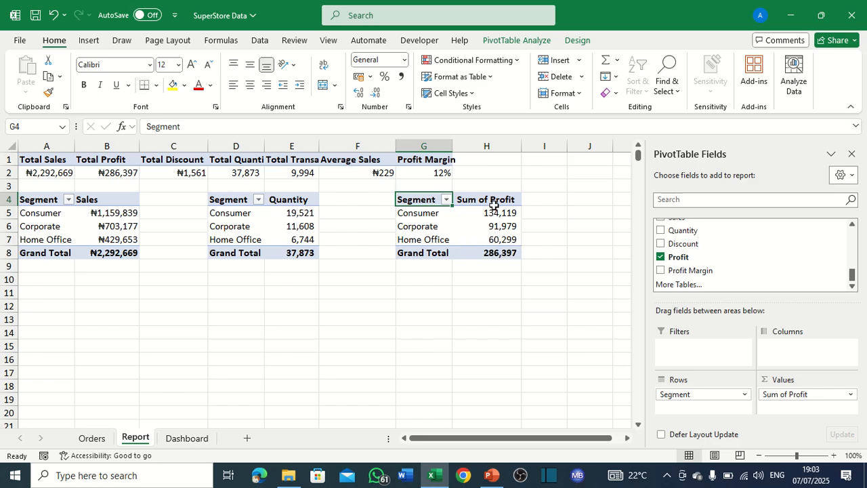
Format the Sum of Profit cells H4:H8 as currency with no decimal places.
drag(489, 200, 503, 245)
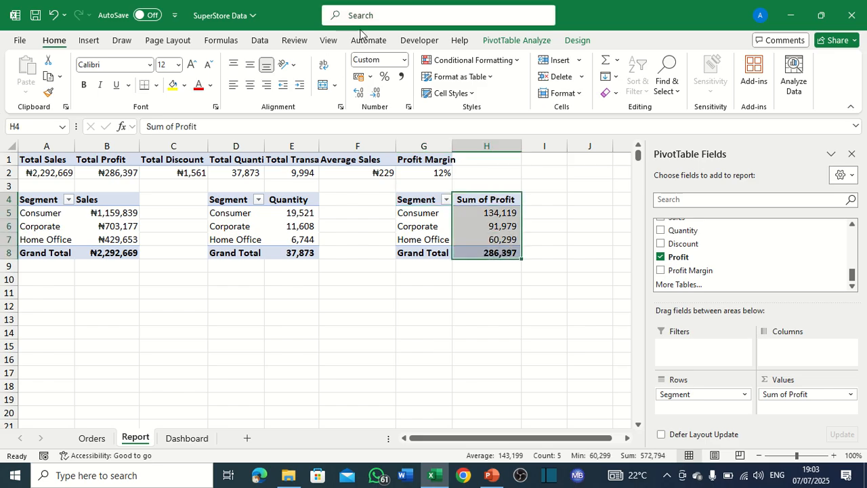
click(404, 60)
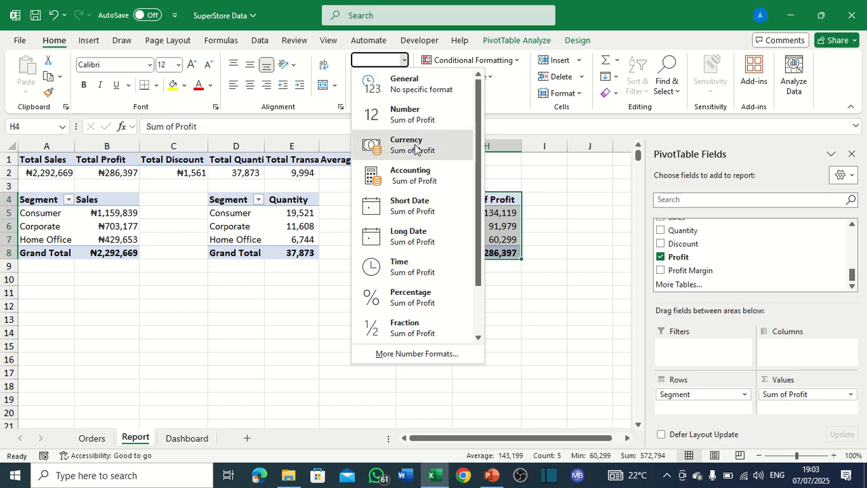
click(411, 145)
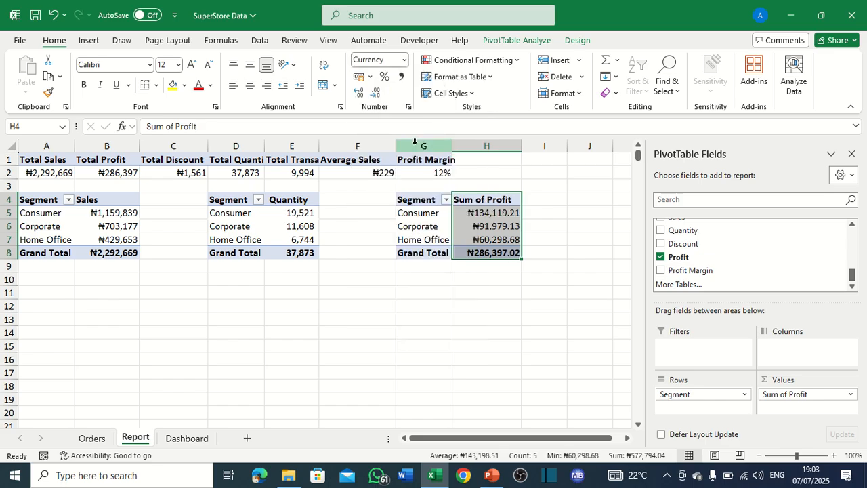
click(376, 93)
click(376, 94)
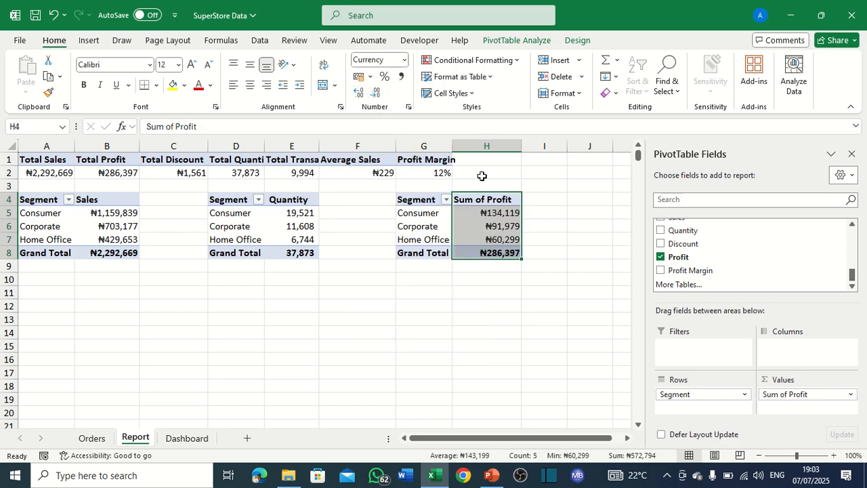
Rename the Sum of Profit value field in the PivotTable at G4 as Profit % of GT.
click(485, 200)
double_click(485, 201)
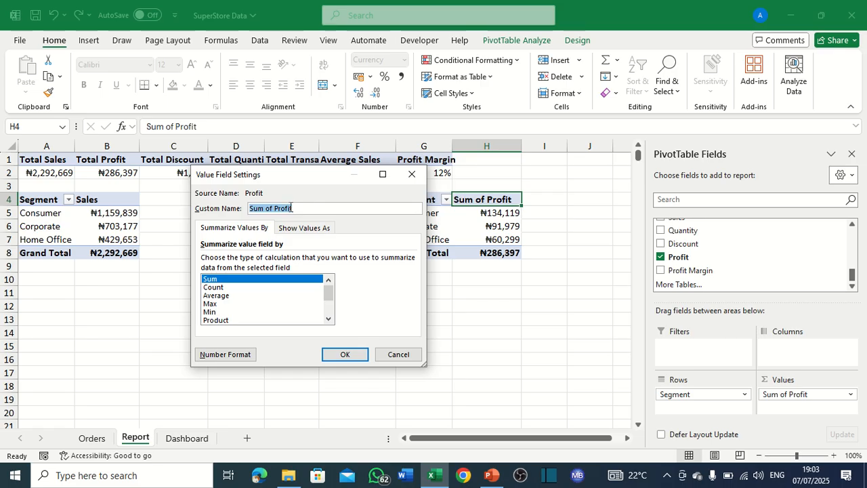
click(274, 209)
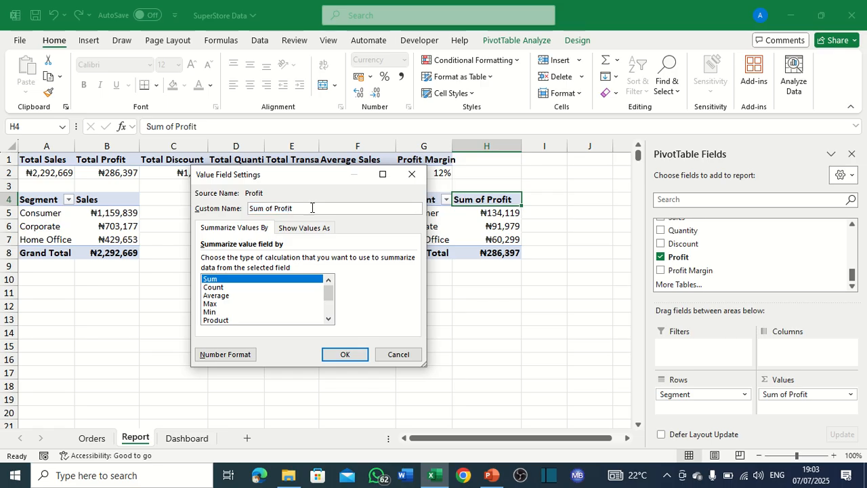
key(BackSpace)
key(BackSpace)
key(BackSpace)
key(BackSpace)
key(BackSpace)
click(338, 359)
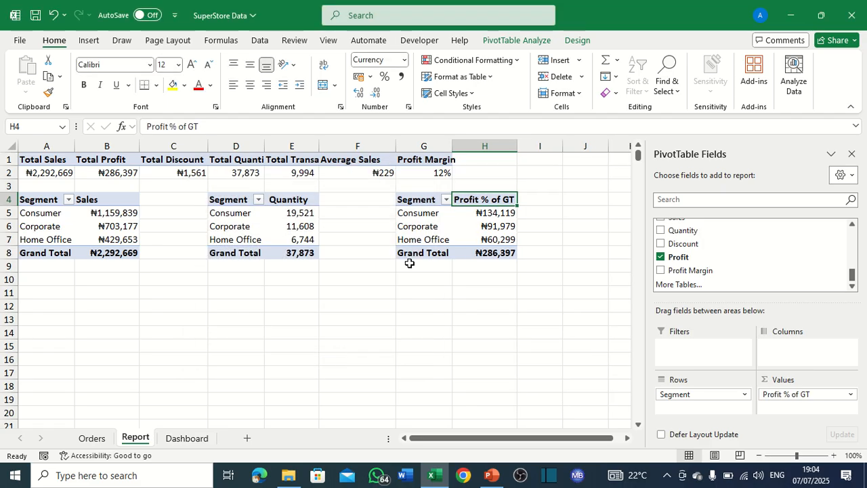
Show the profit values of the PivotTable at G4 as % of Grand Total.
click(487, 225)
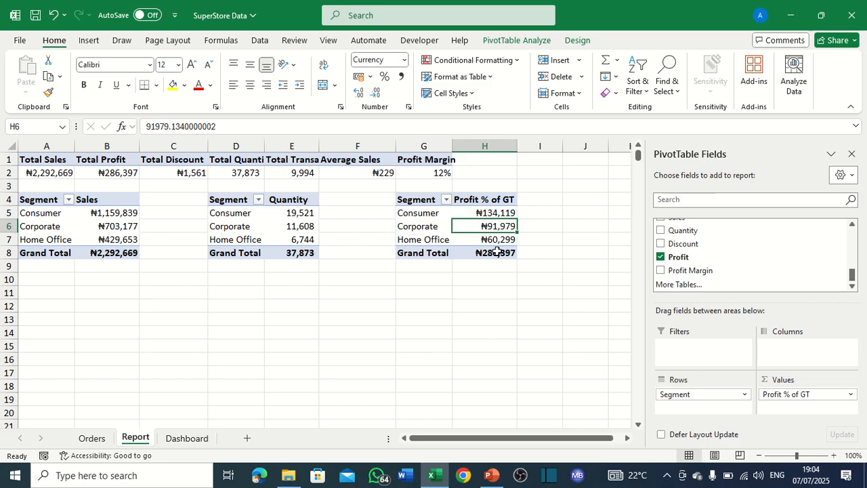
right_click(490, 224)
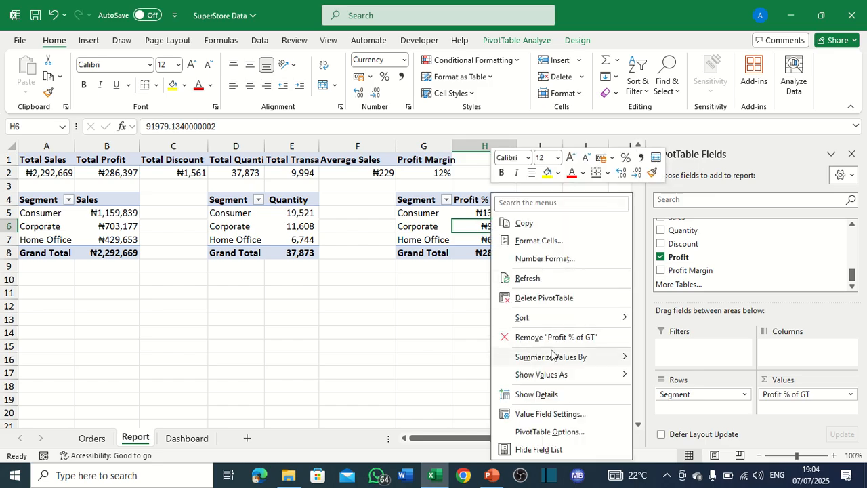
mouse_move(556, 363)
mouse_move(555, 381)
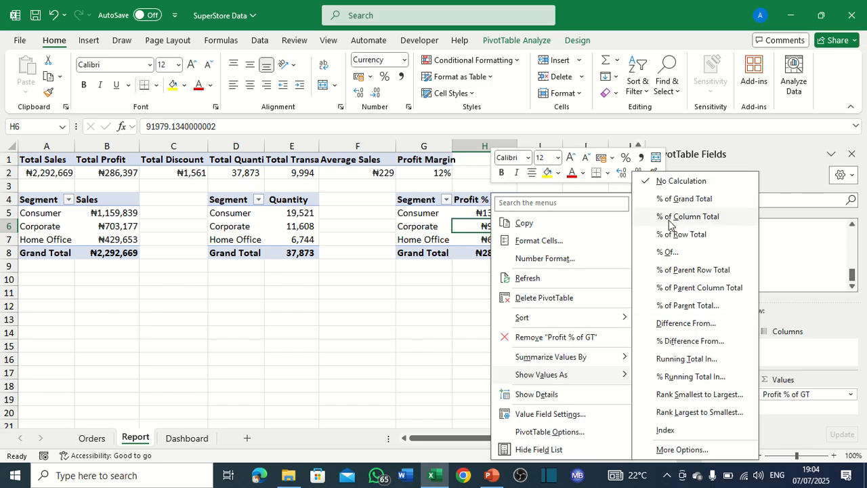
click(675, 200)
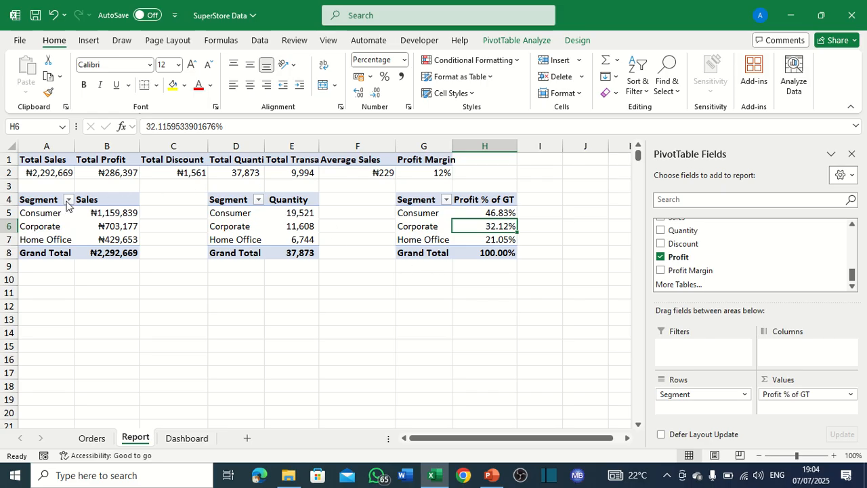
drag(42, 200, 91, 252)
key(ctrl+c)
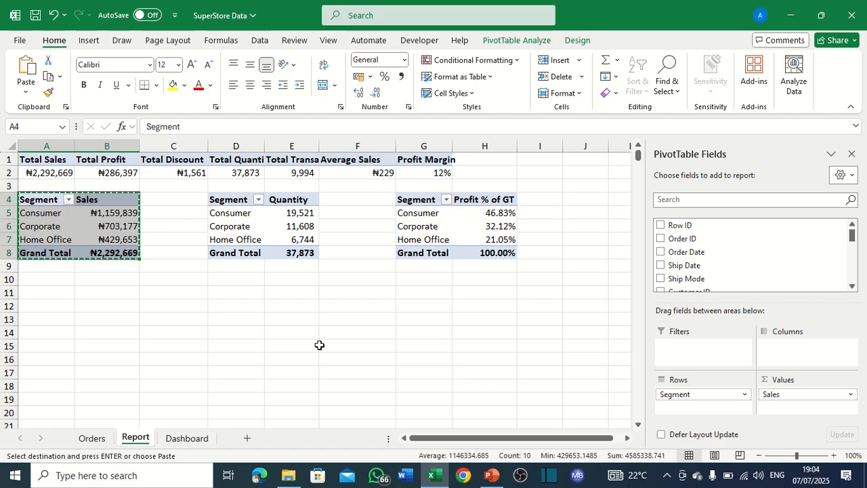
drag(108, 239, 379, 359)
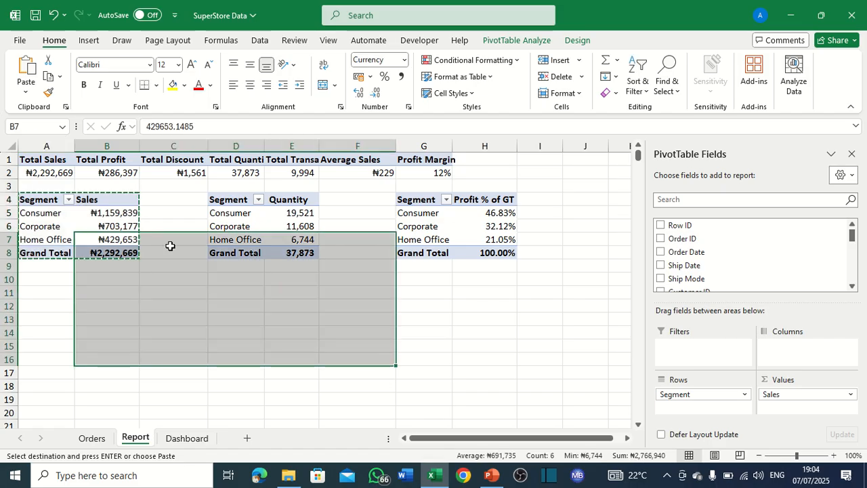
drag(461, 438, 505, 447)
click(627, 438)
click(626, 438)
click(626, 438)
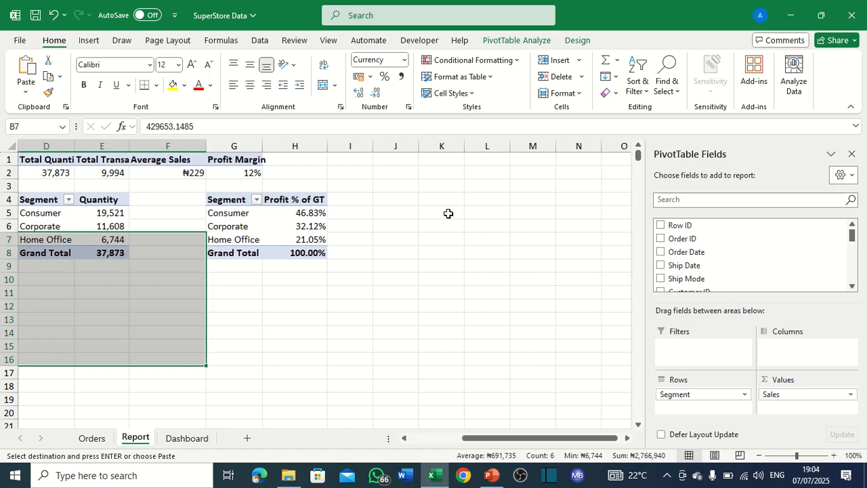
click(402, 201)
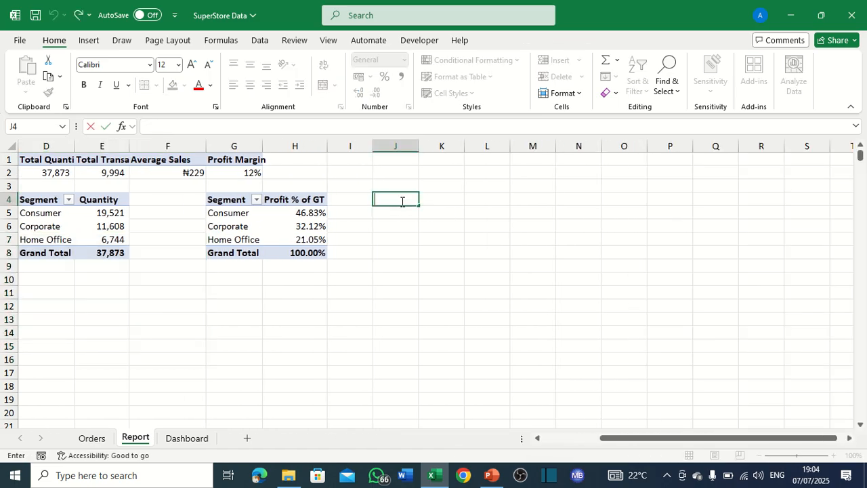
Copy the Segment and Sales PivotTable at A4:B8 and paste the duplicate at J4.
drag(669, 439, 640, 438)
drag(31, 200, 99, 252)
key(ctrl+c)
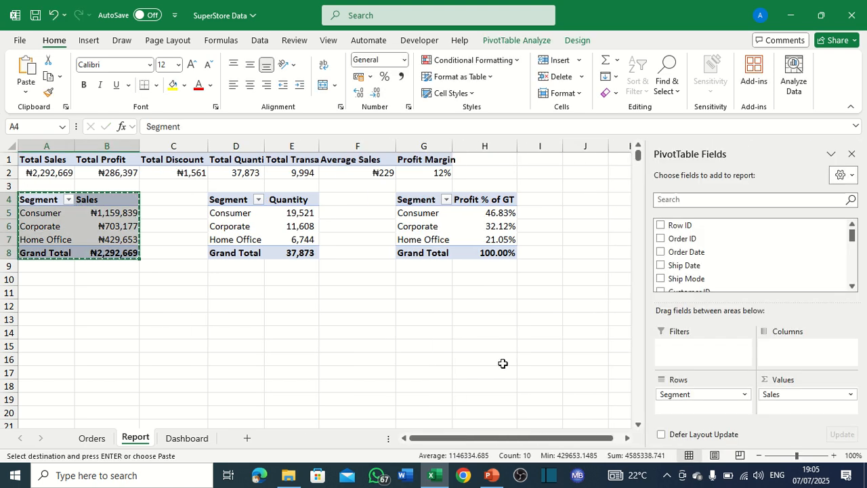
drag(521, 439, 530, 449)
click(561, 199)
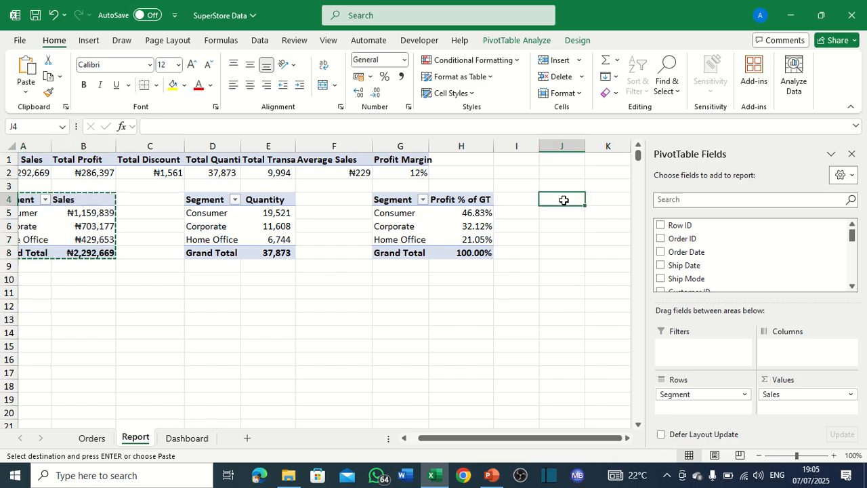
key(ctrl+v)
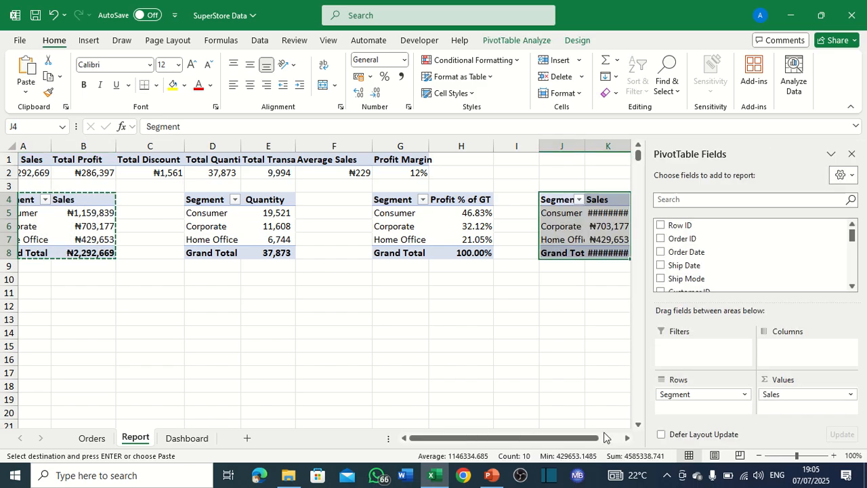
click(627, 439)
click(627, 438)
click(628, 438)
click(423, 214)
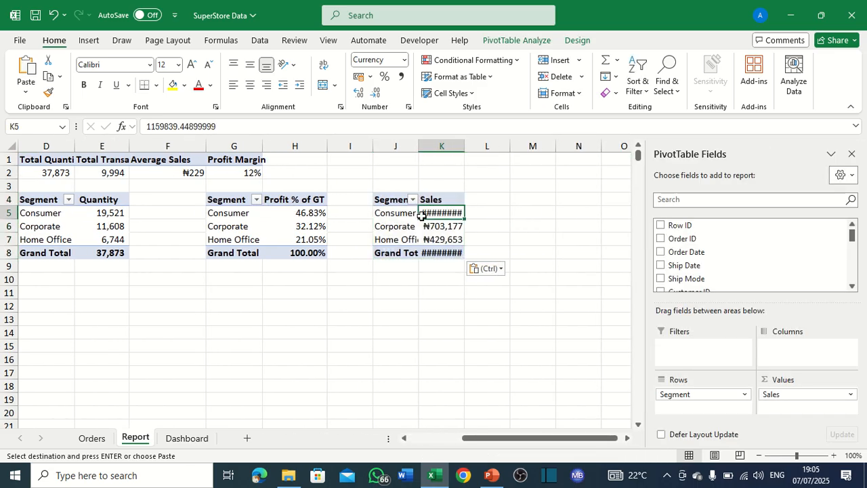
Remove the Segment and Sales fields from the duplicated PivotTable at J4.
scroll(657, 230, down, 3)
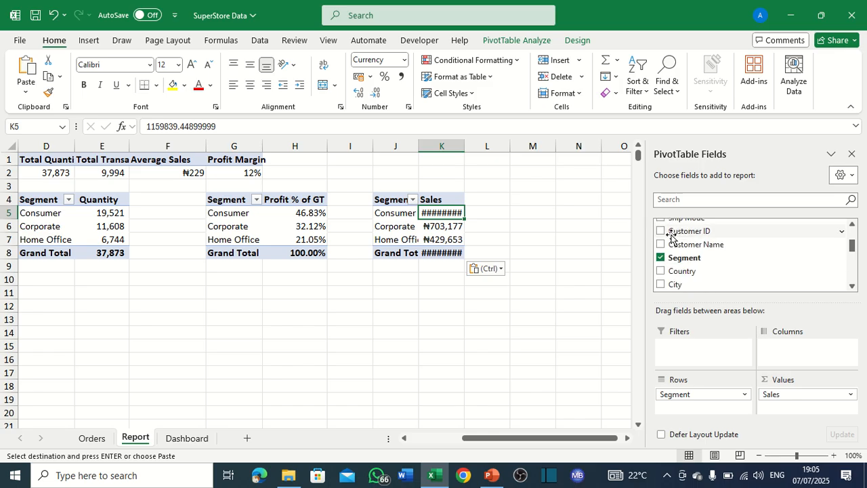
click(660, 226)
scroll(661, 237, down, 5)
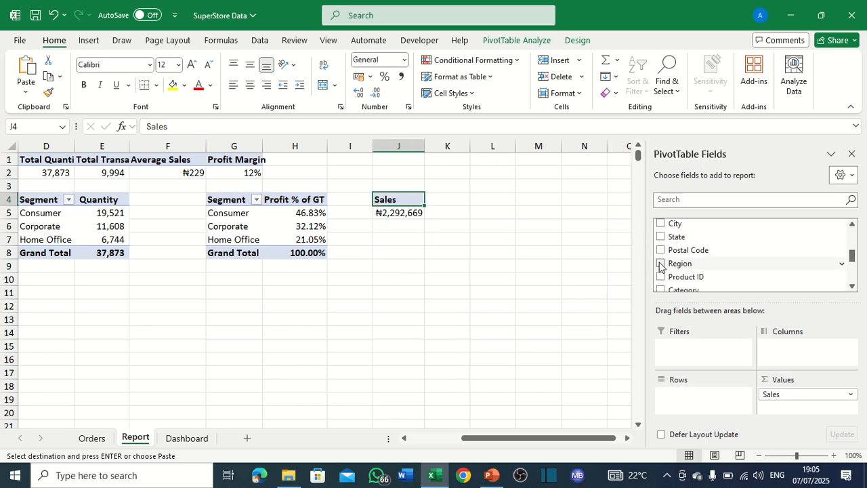
scroll(661, 243, up, 2)
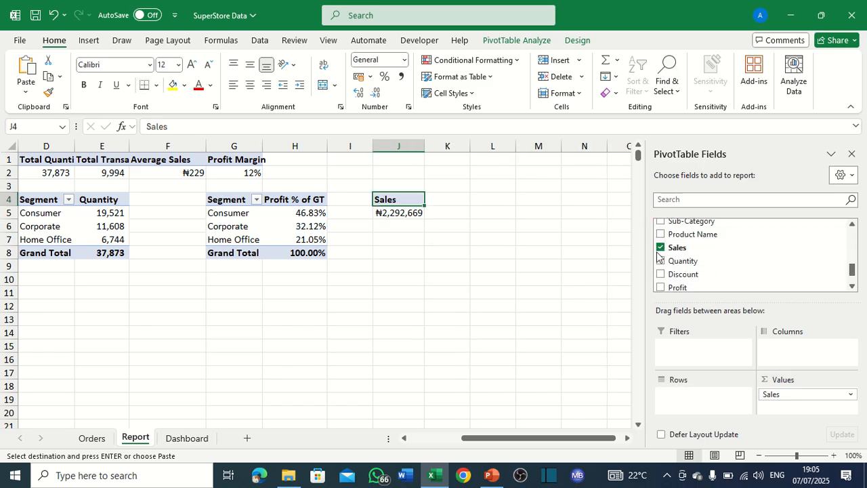
click(680, 246)
Add State as the row field of the empty PivotTable at J4.
scroll(680, 244, up, 6)
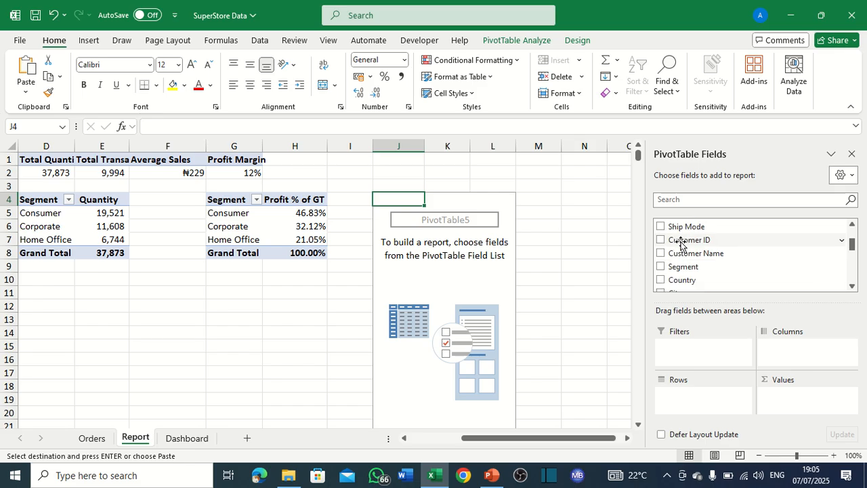
scroll(681, 242, down, 1)
scroll(680, 242, down, 3)
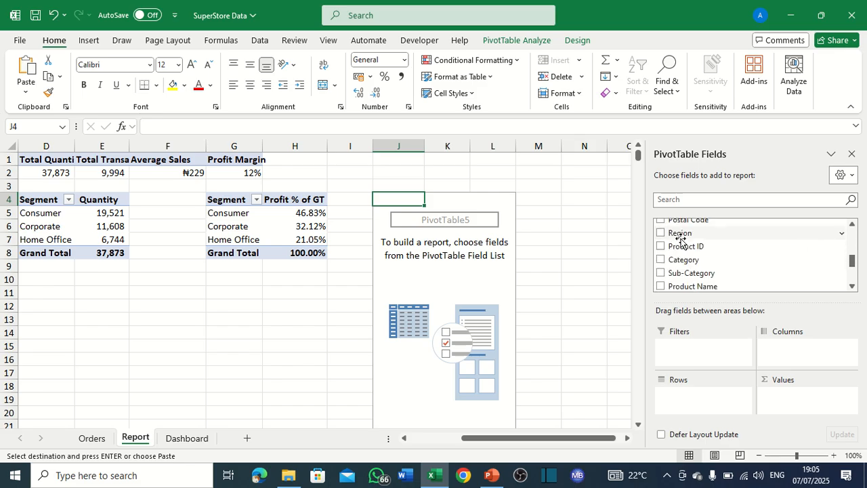
scroll(681, 240, down, 3)
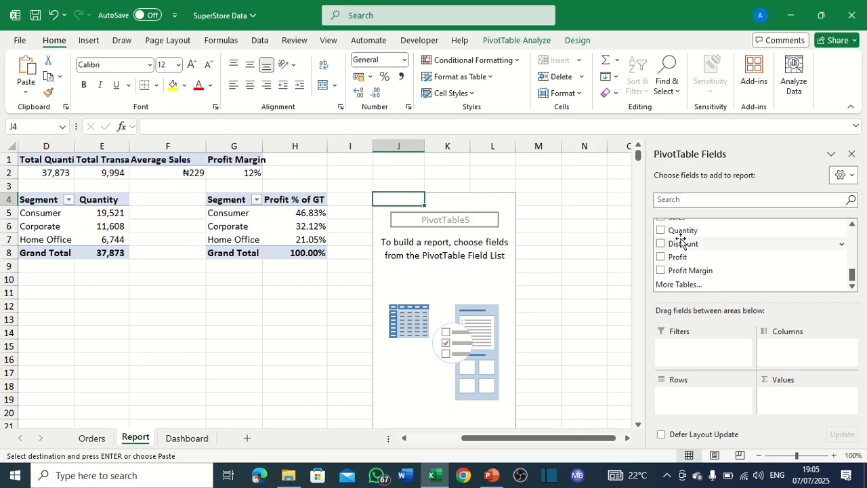
scroll(679, 240, up, 4)
scroll(679, 240, up, 3)
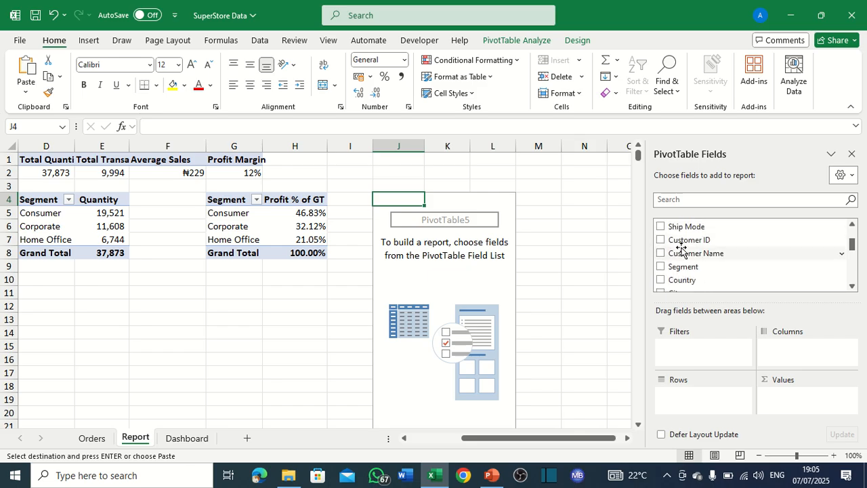
scroll(682, 249, down, 4)
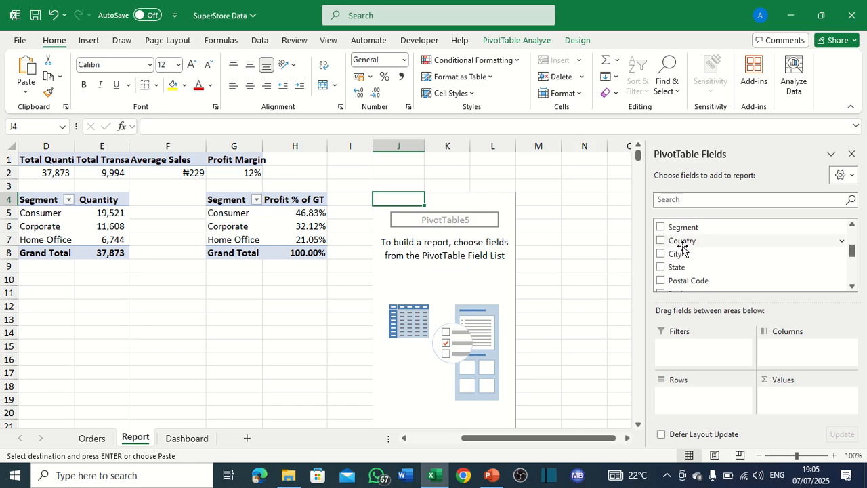
scroll(665, 241, up, 1)
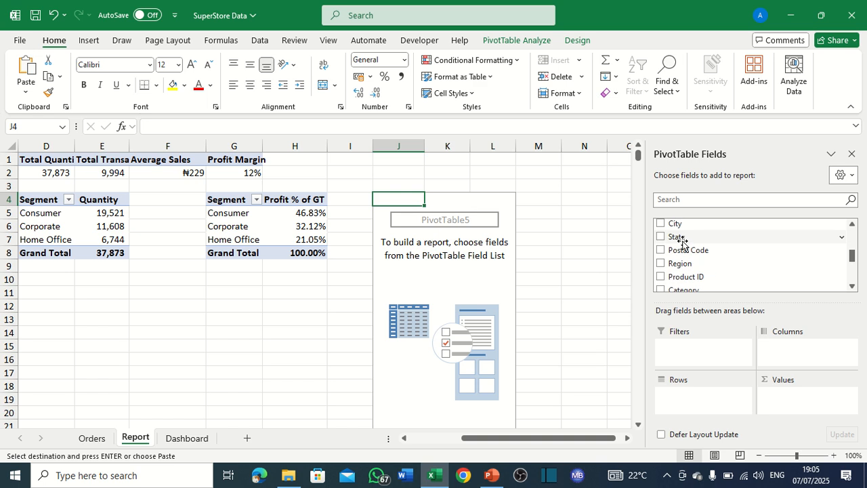
click(661, 237)
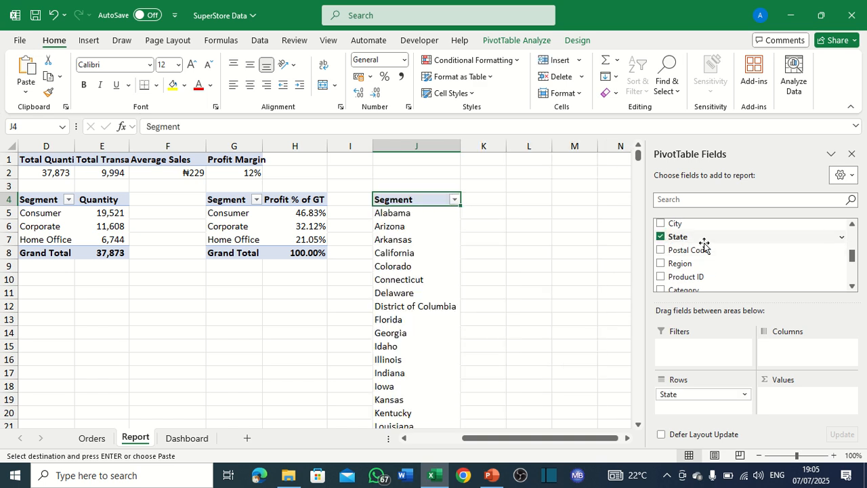
Add Sales as the summed value field of the State PivotTable at J4.
scroll(702, 244, down, 3)
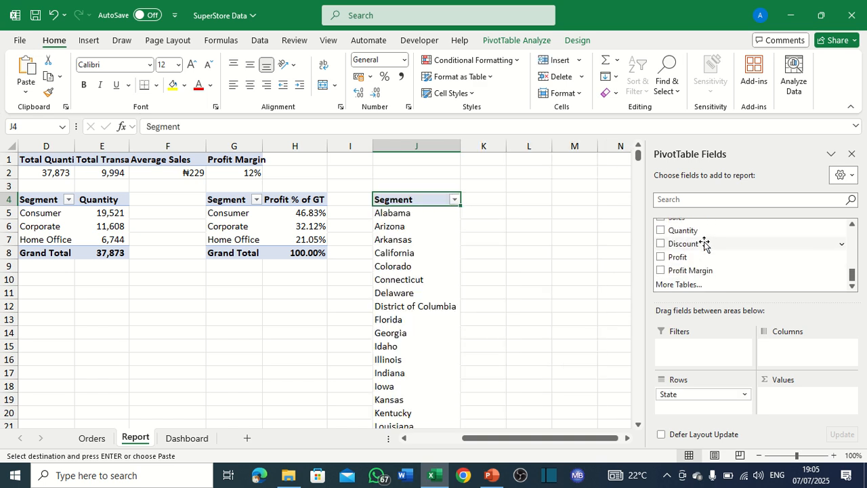
scroll(672, 254, up, 1)
click(661, 248)
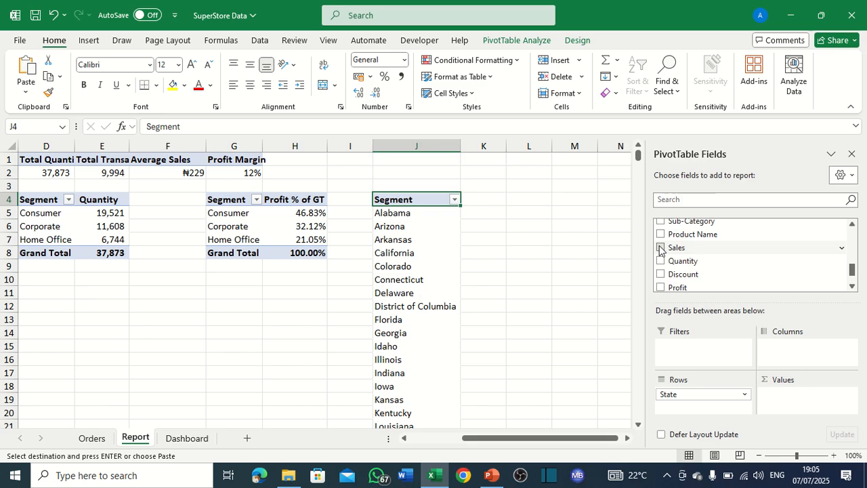
click(452, 253)
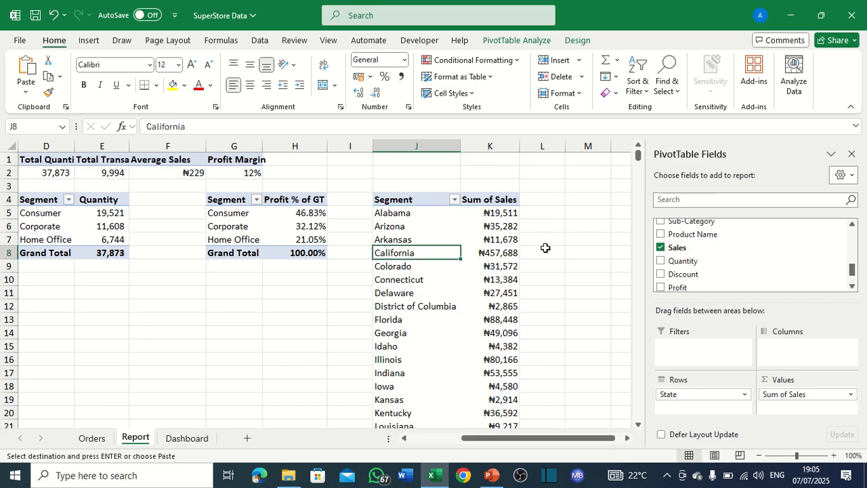
Rename the row header in cell J4 of the State PivotTable as State.
click(413, 202)
double_click(413, 202)
key(BackSpace)
key(BackSpace)
key(BackSpace)
key(BackSpace)
key(BackSpace)
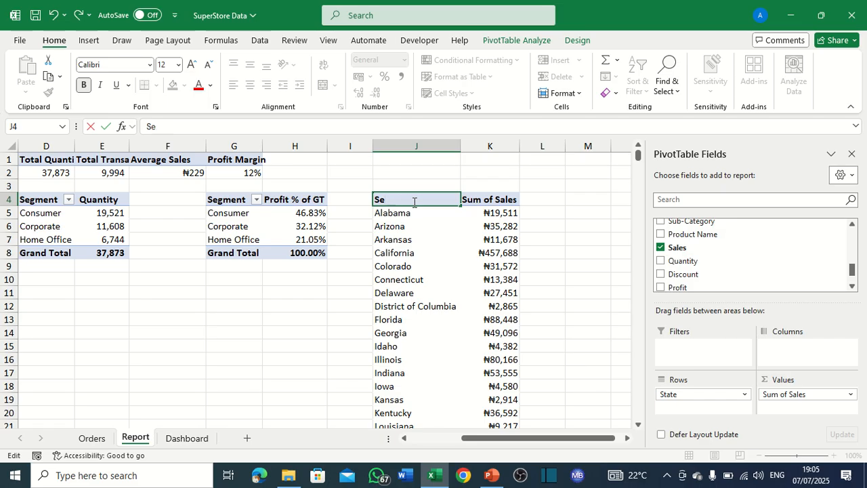
text(TATE)
scroll(437, 234, down, 5)
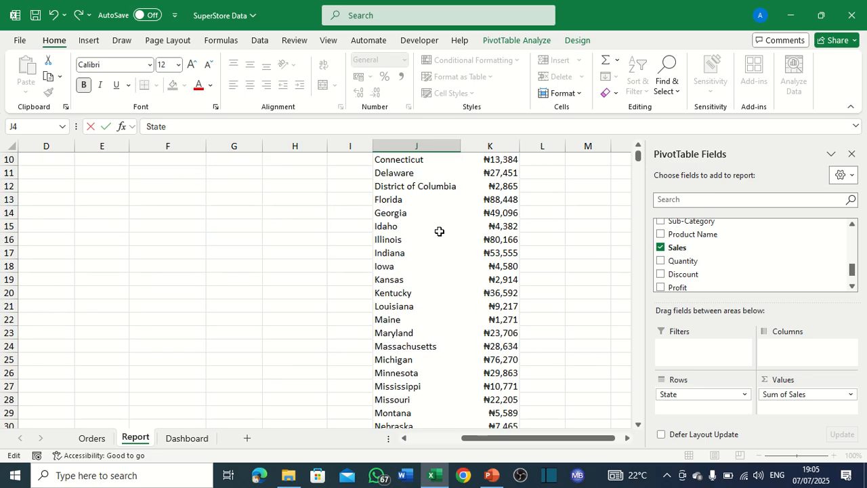
scroll(439, 232, up, 4)
scroll(439, 232, up, 1)
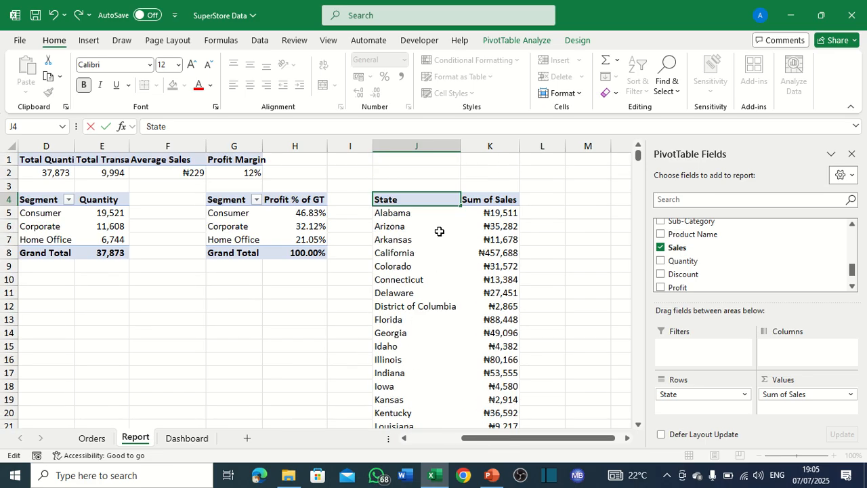
click(414, 280)
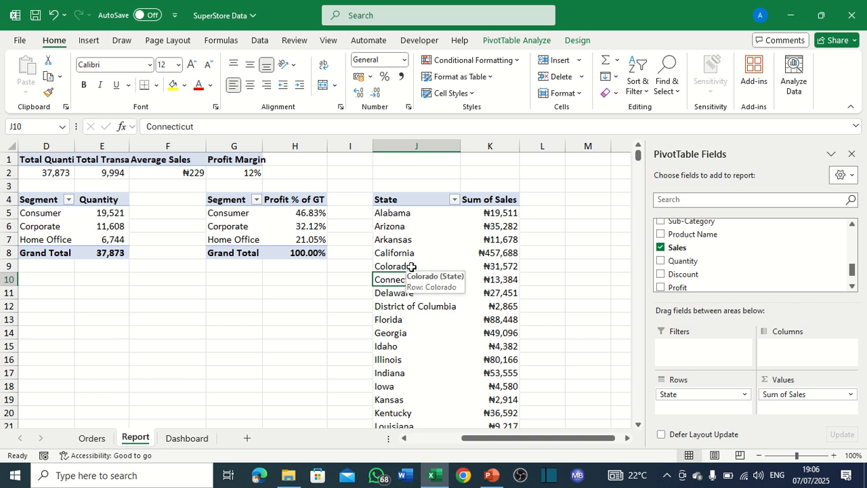
Filter the State PivotTable at J4 to the Top 10 items by Sum of Sales.
click(409, 267)
right_click(409, 266)
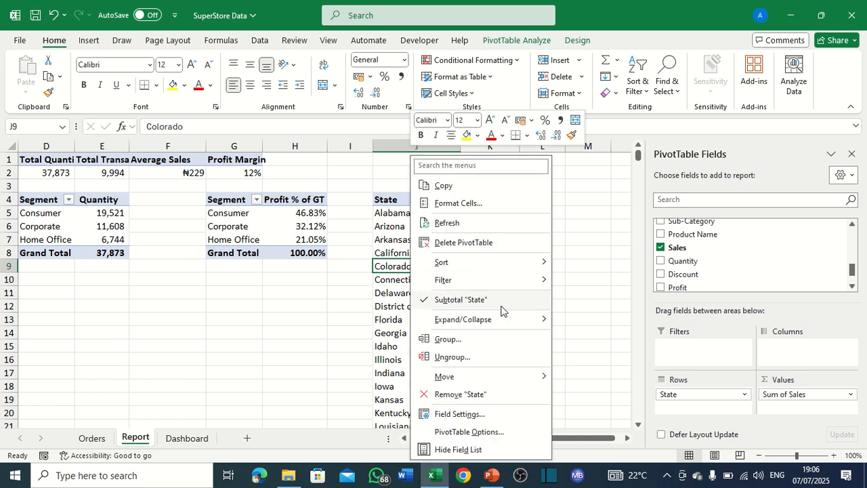
mouse_move(472, 318)
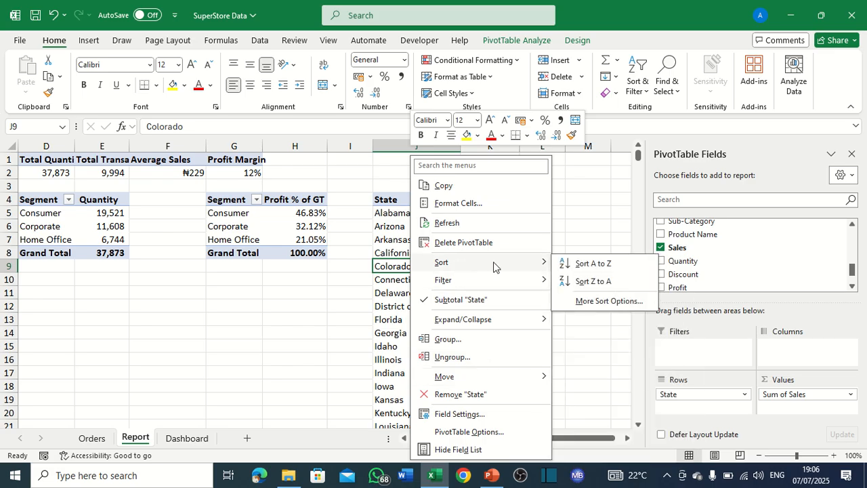
mouse_move(520, 286)
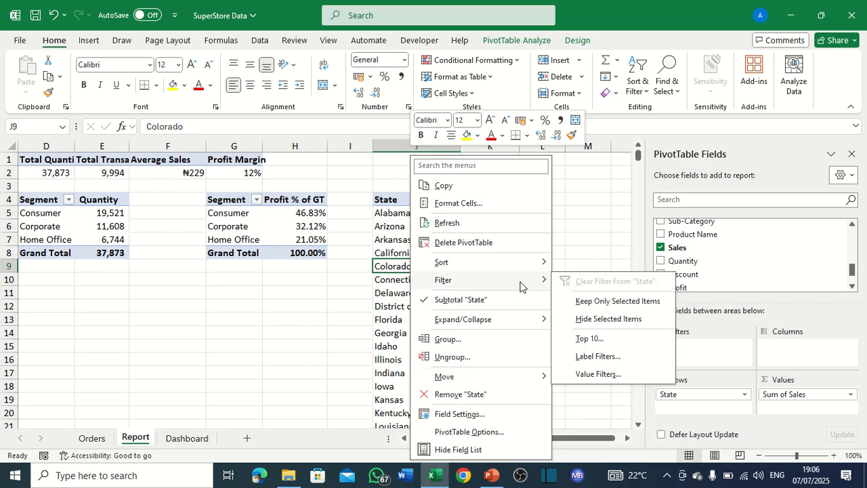
click(589, 339)
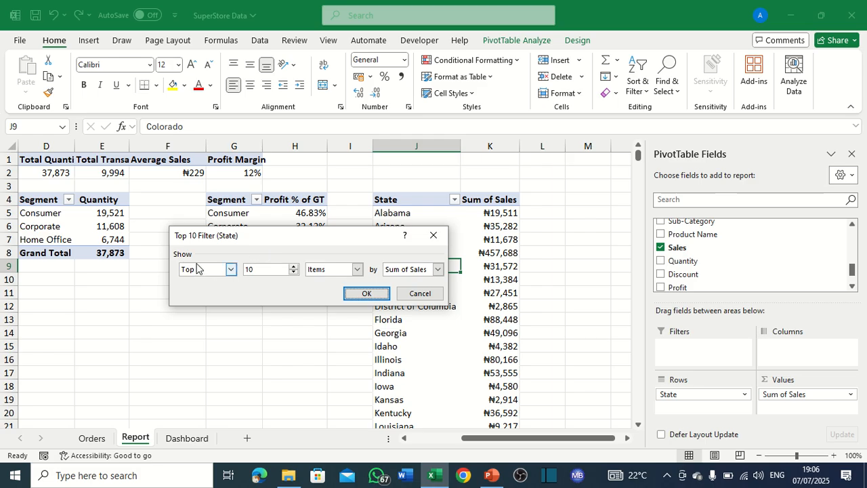
click(230, 270)
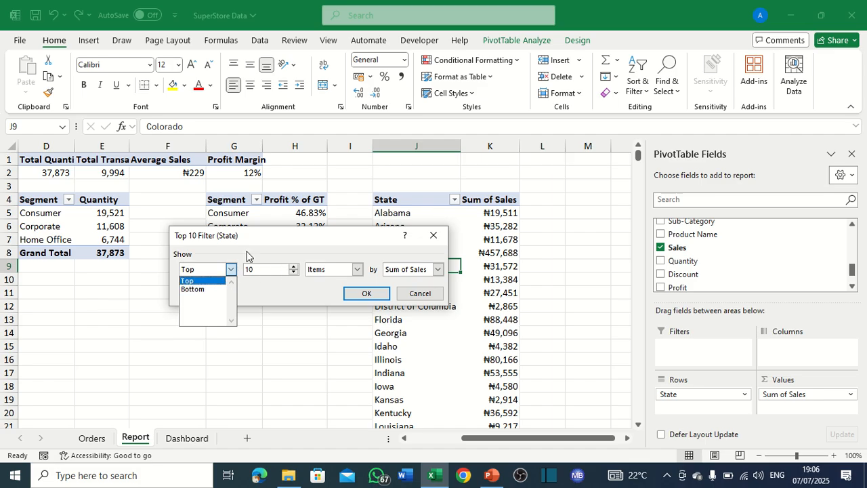
click(259, 261)
click(293, 266)
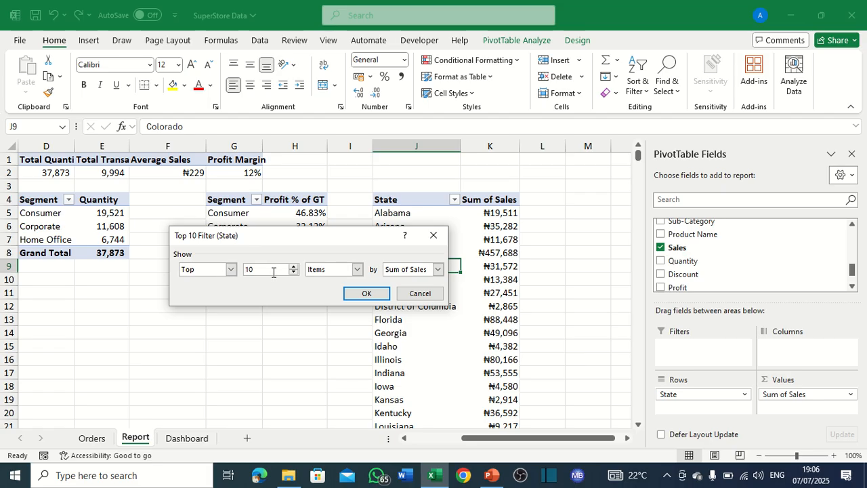
click(365, 292)
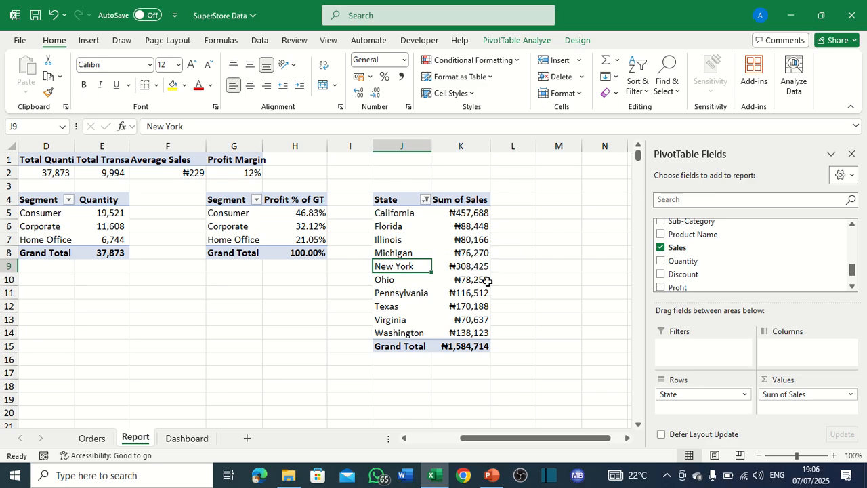
Copy the State and Sum of Sales PivotTable at J4:K15 and paste the duplicate at M4.
mouse_move(457, 252)
drag(396, 204, 456, 343)
key(ctrl+c)
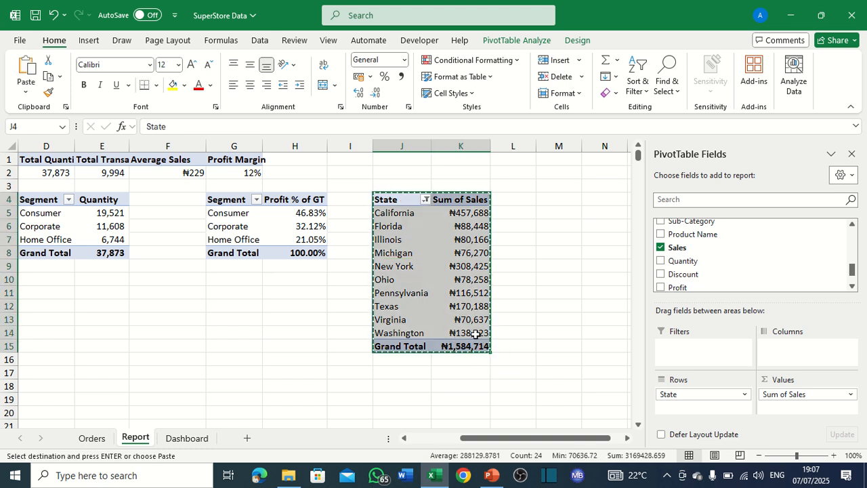
drag(537, 440, 546, 439)
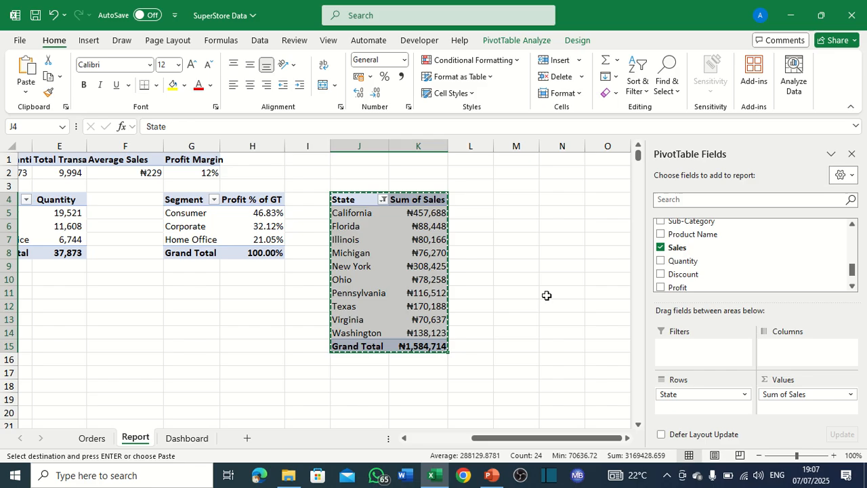
click(521, 199)
key(ctrl+v)
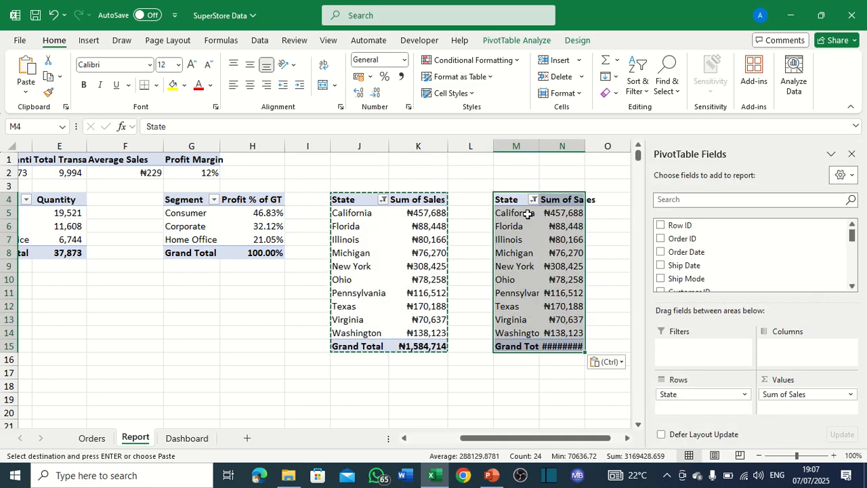
Remove the State and Sales fields from the duplicated PivotTable at M4.
click(569, 255)
scroll(680, 248, down, 2)
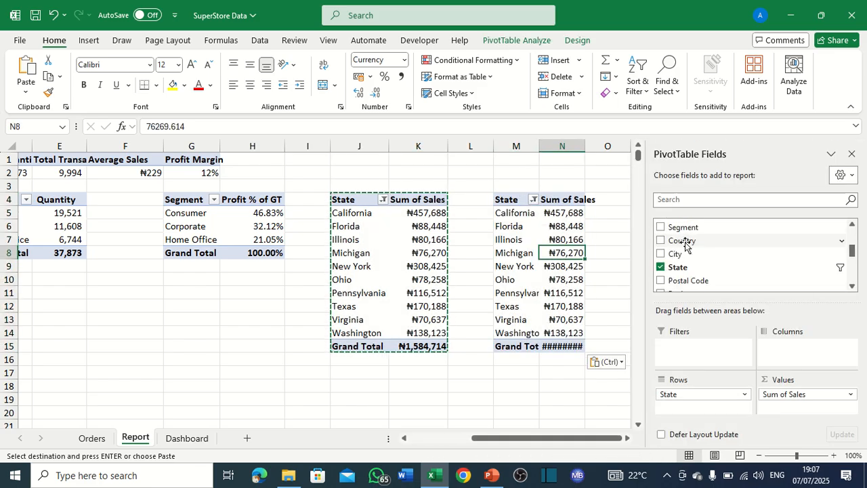
click(661, 267)
scroll(711, 253, down, 3)
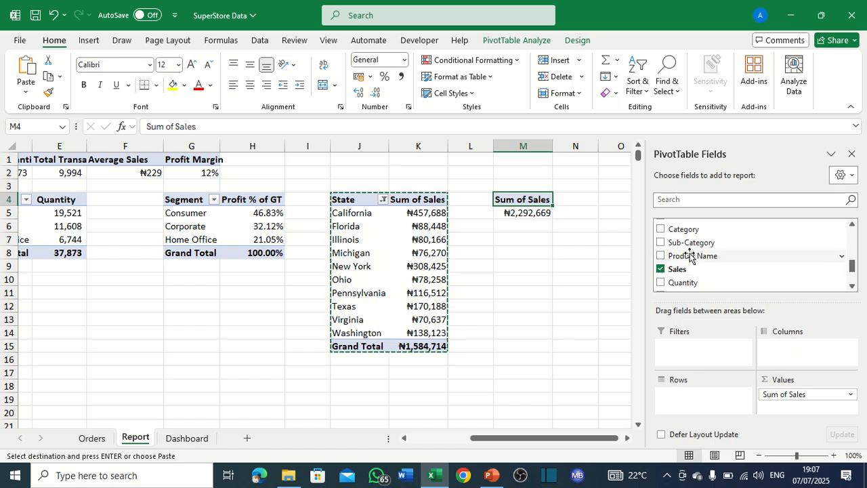
click(660, 269)
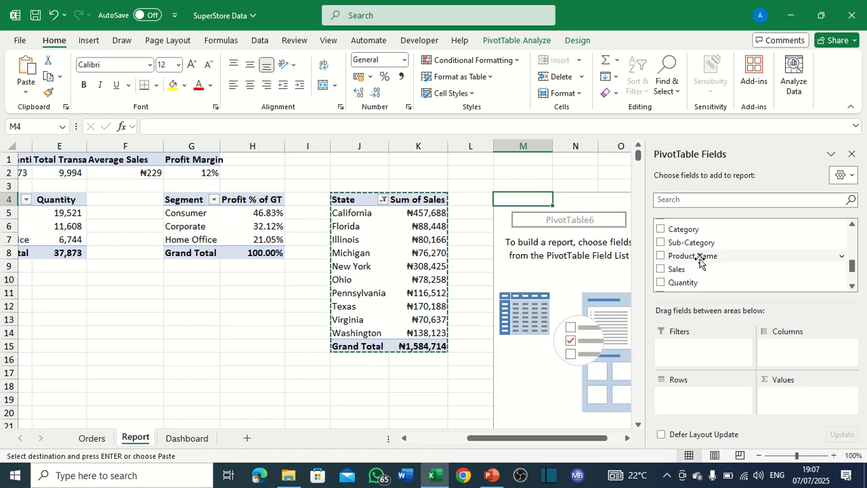
Add Category as the row field of the empty PivotTable at M4.
scroll(721, 261, up, 3)
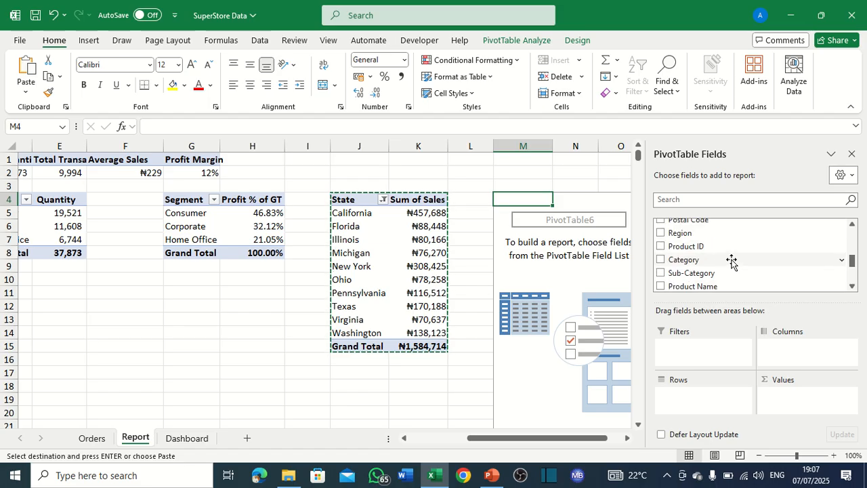
scroll(731, 262, up, 3)
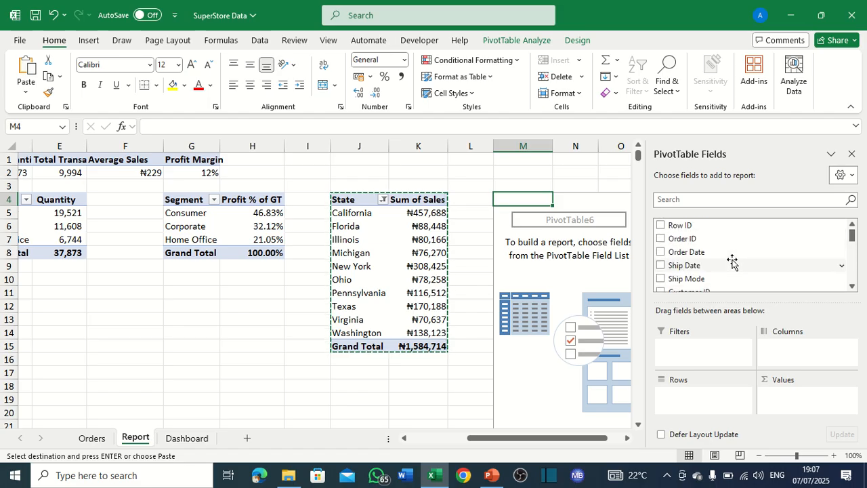
scroll(731, 262, down, 3)
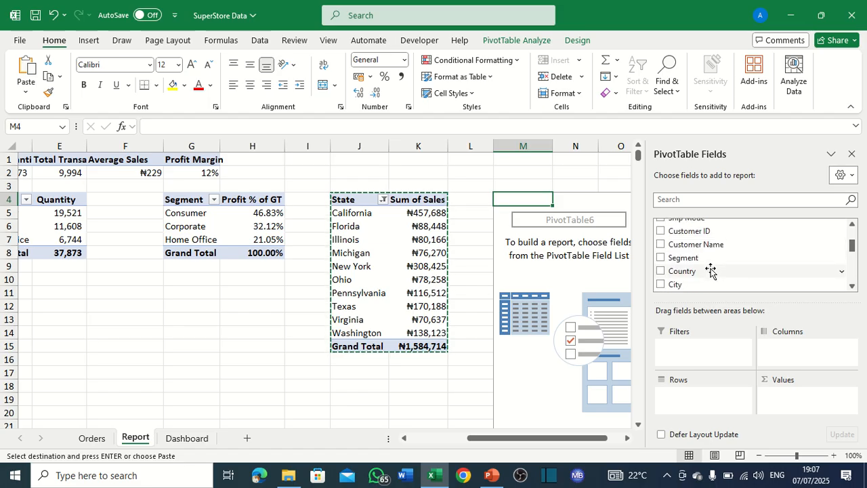
scroll(704, 271, down, 3)
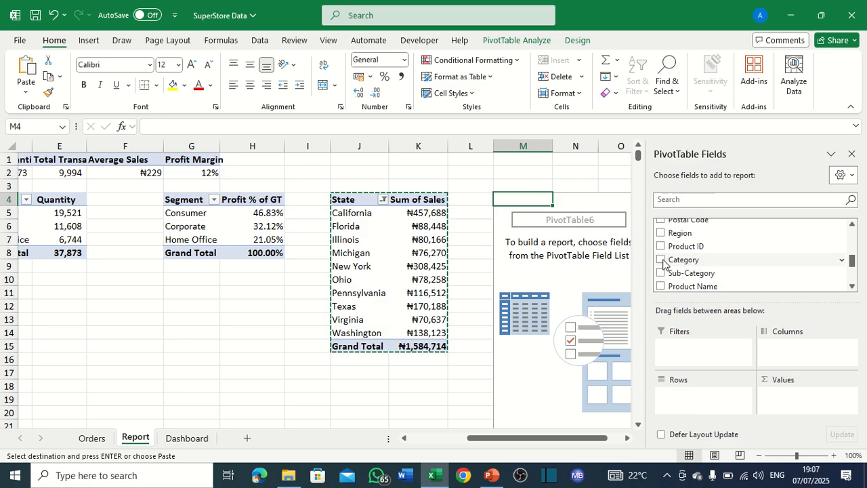
click(661, 260)
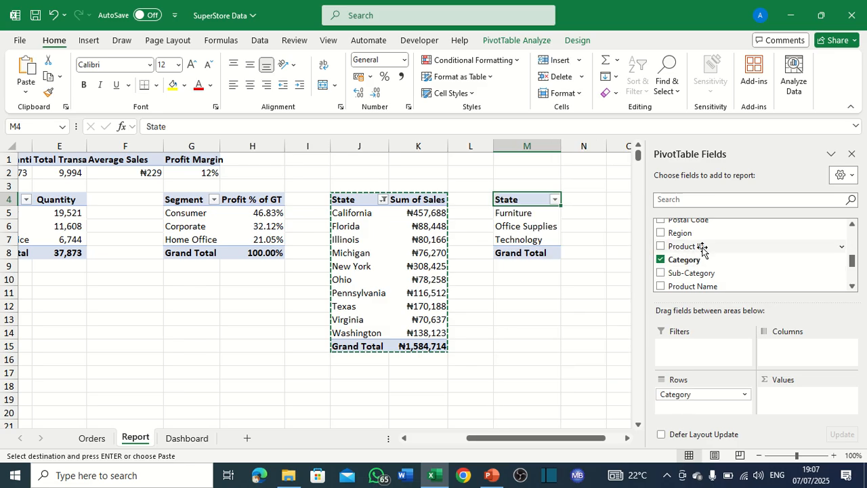
Add Profit and Sales as value fields of the Category PivotTable at M4.
scroll(702, 249, down, 1)
scroll(703, 250, down, 1)
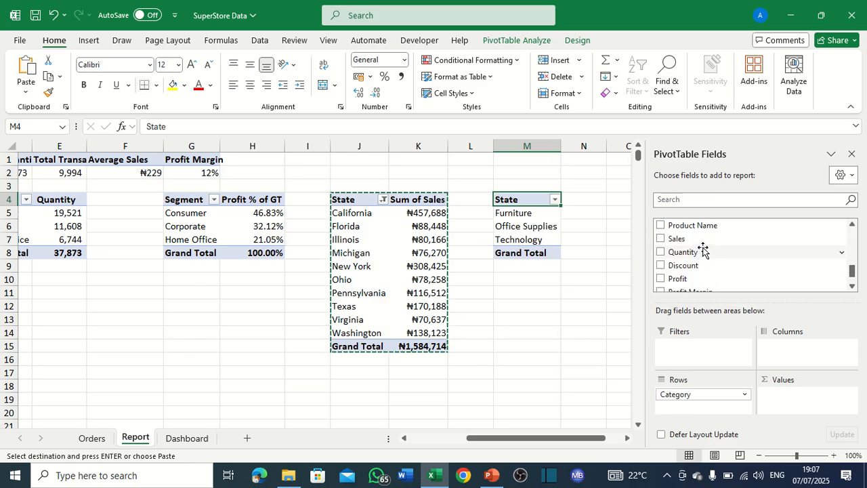
click(661, 279)
scroll(710, 259, down, 1)
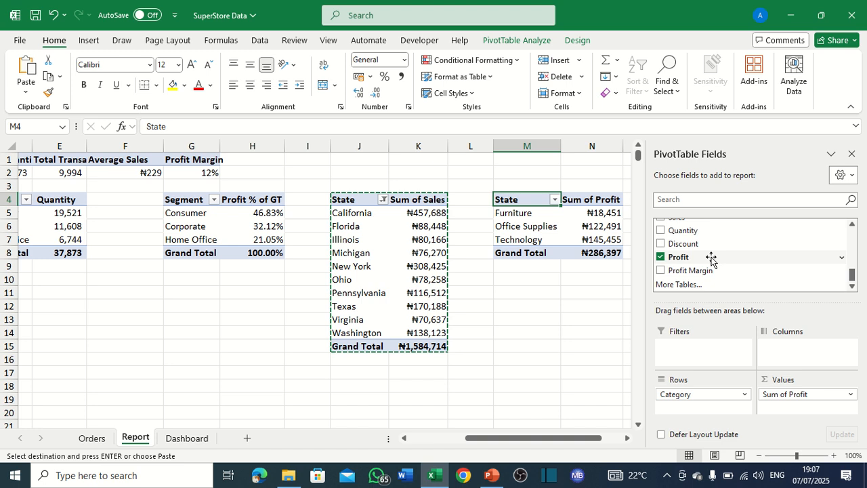
scroll(710, 258, up, 2)
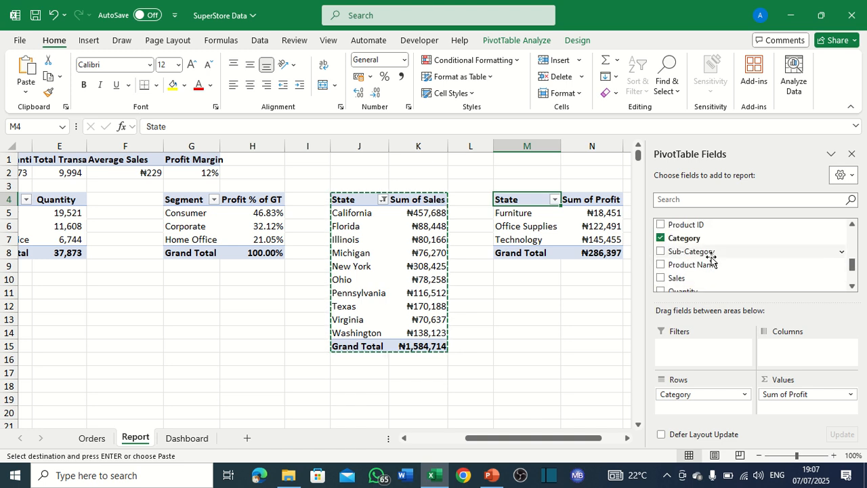
click(661, 278)
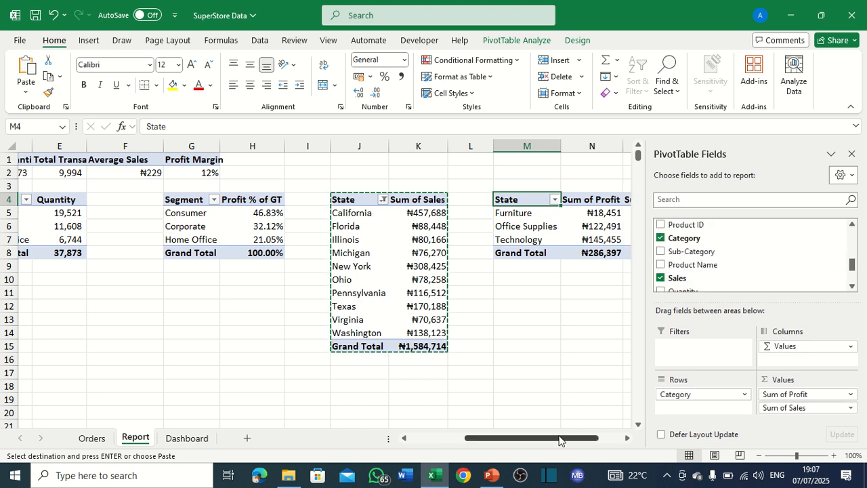
drag(562, 437, 587, 439)
key(Escape)
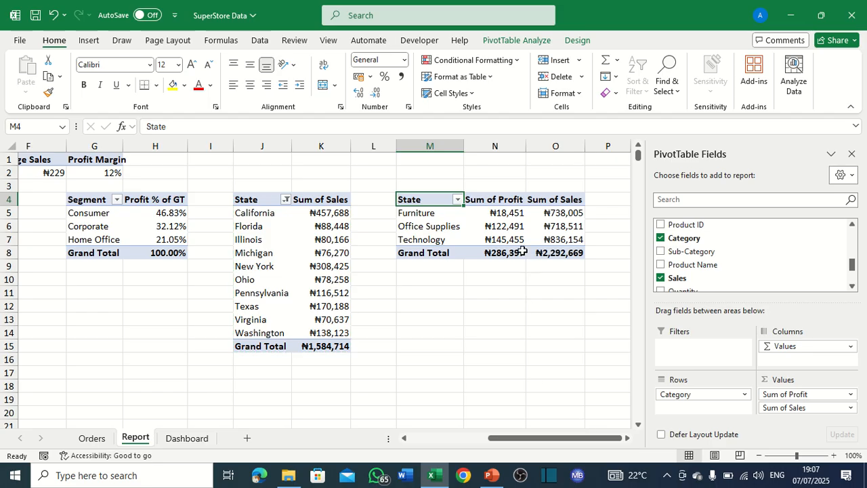
Rename the Sum of Profit value field at N4 to "Profit " with a trailing space.
click(519, 238)
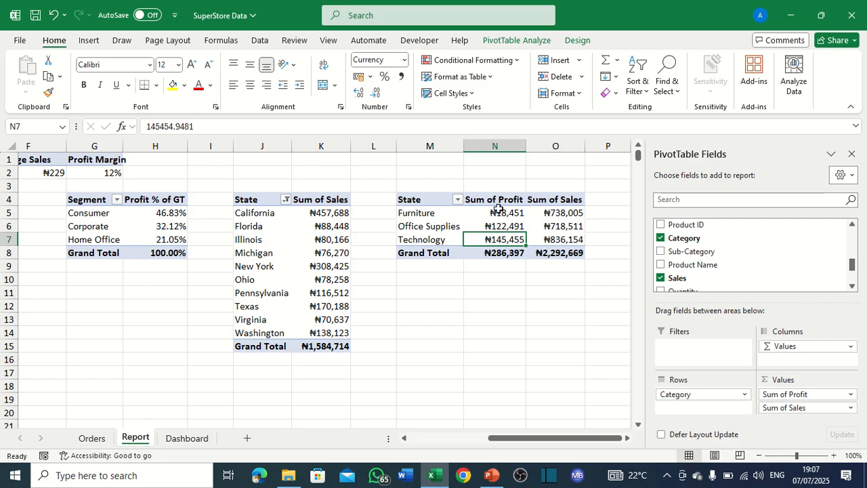
double_click(499, 203)
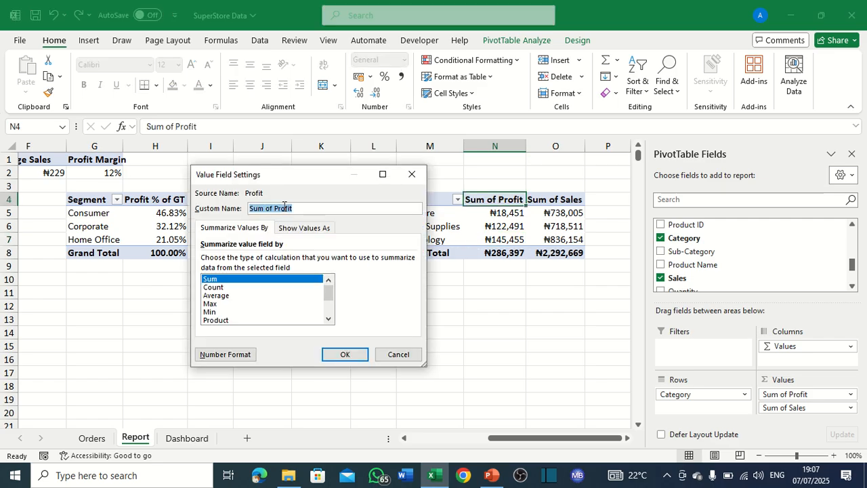
click(275, 210)
key(BackSpace)
key(BackSpace)
key(BackSpace)
key(BackSpace)
key(BackSpace)
key(BackSpace)
key(BackSpace)
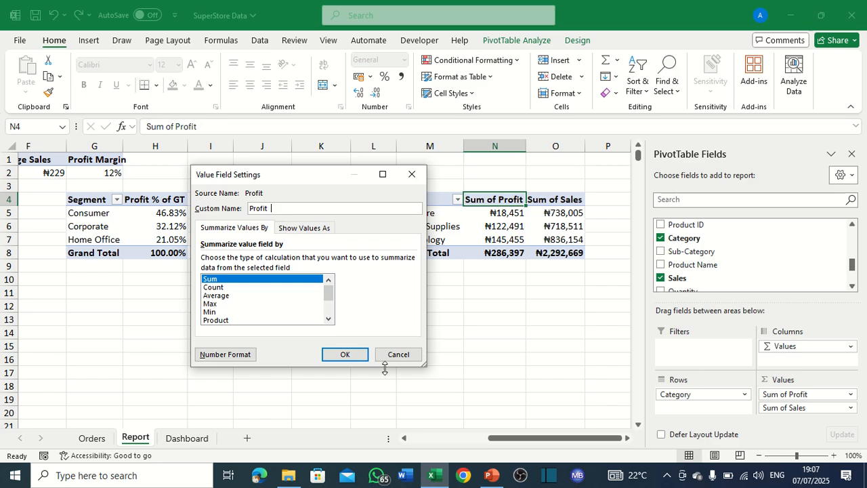
click(345, 355)
Rename the Sum of Sales value field at O4 to Sales.
double_click(535, 200)
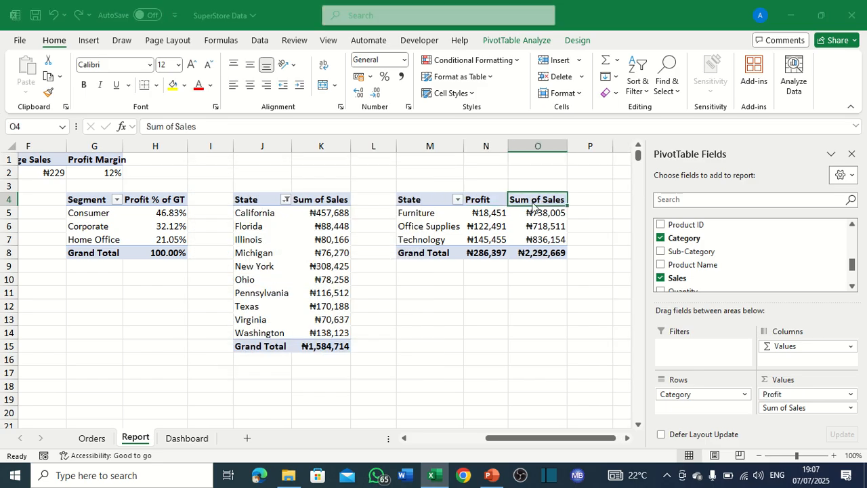
click(272, 210)
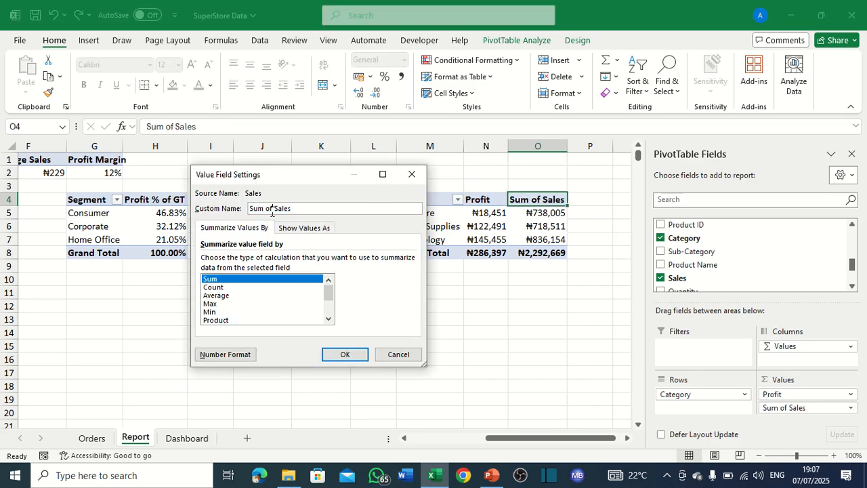
key(BackSpace)
key(BackSpace)
key(BackSpace)
key(BackSpace)
key(BackSpace)
key(BackSpace)
key(BackSpace)
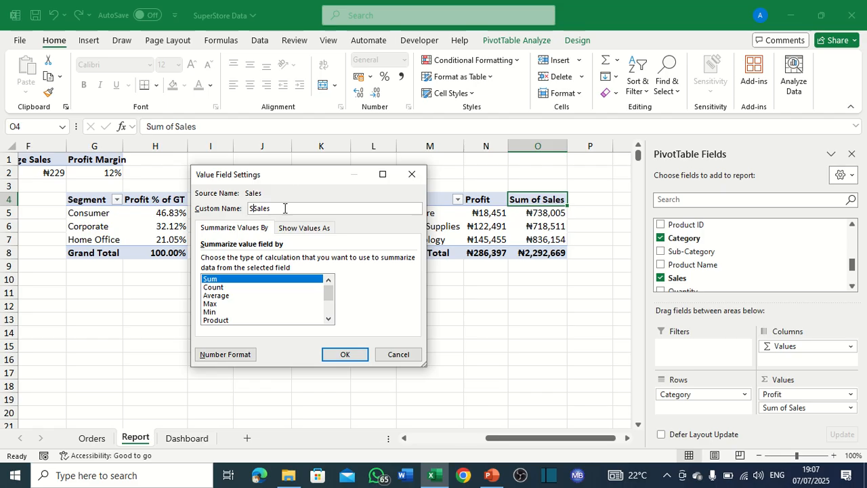
click(276, 207)
click(345, 354)
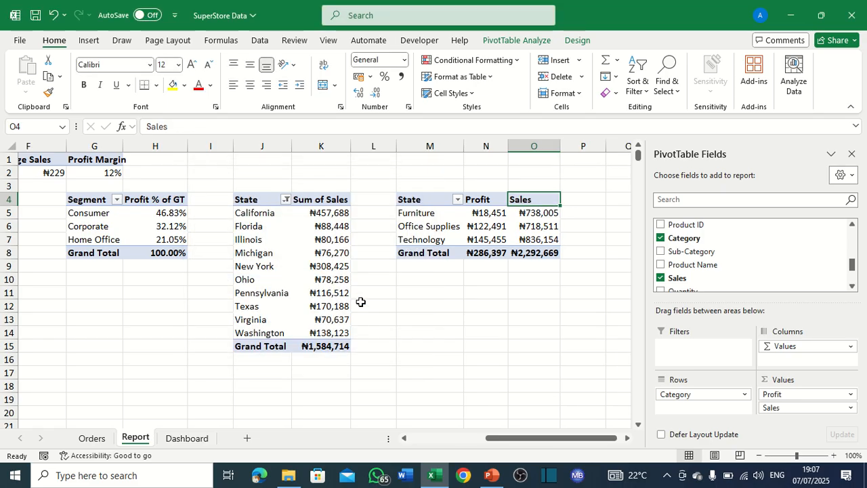
Change the row header in M4 to Category.
click(423, 199)
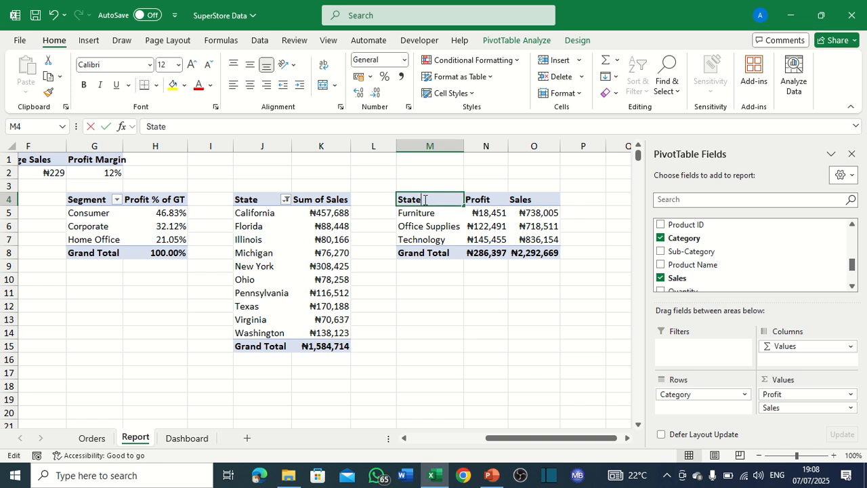
double_click(424, 199)
key(BackSpace)
key(BackSpace)
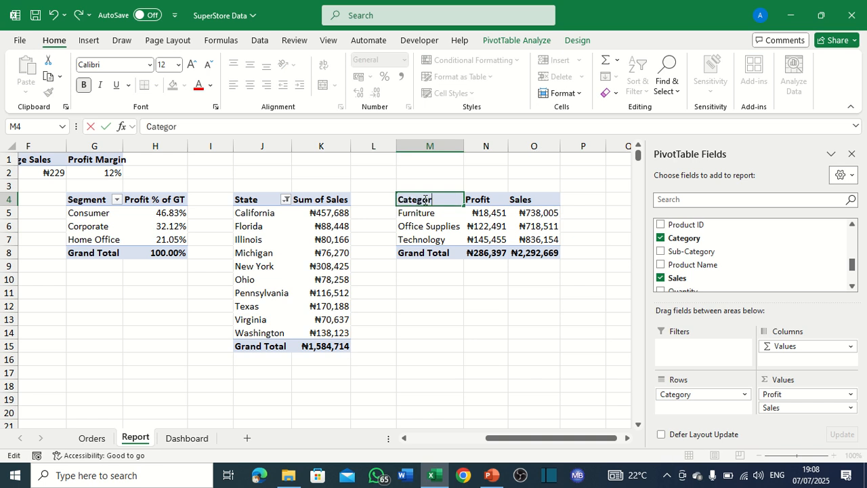
Rename the Sum of Sales value field of the State PivotTable at K4 to Sales.
click(324, 202)
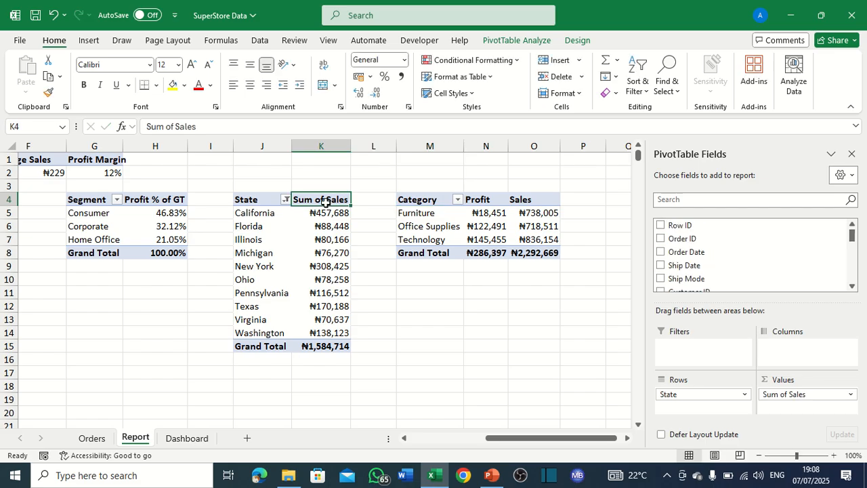
double_click(323, 201)
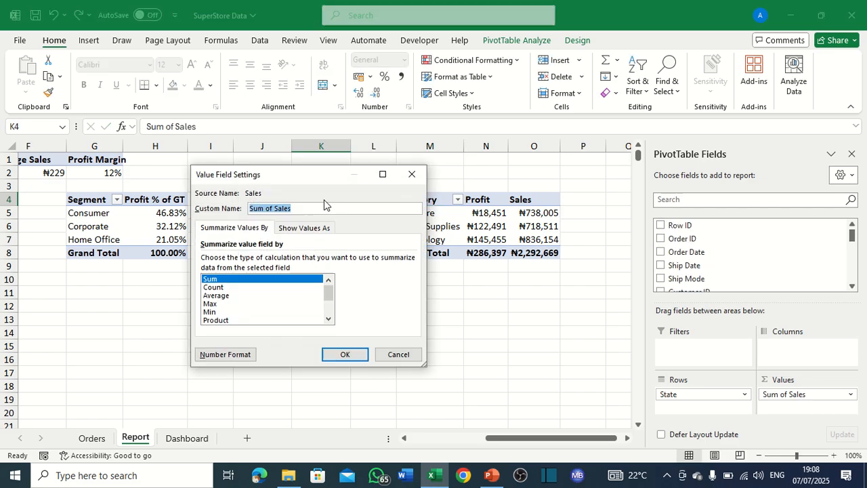
click(276, 208)
key(BackSpace)
key(BackSpace)
key(BackSpace)
key(BackSpace)
key(BackSpace)
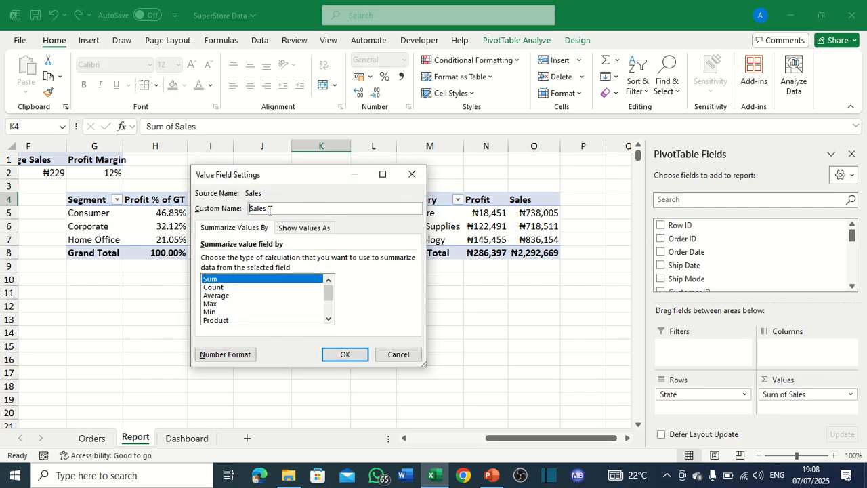
click(357, 354)
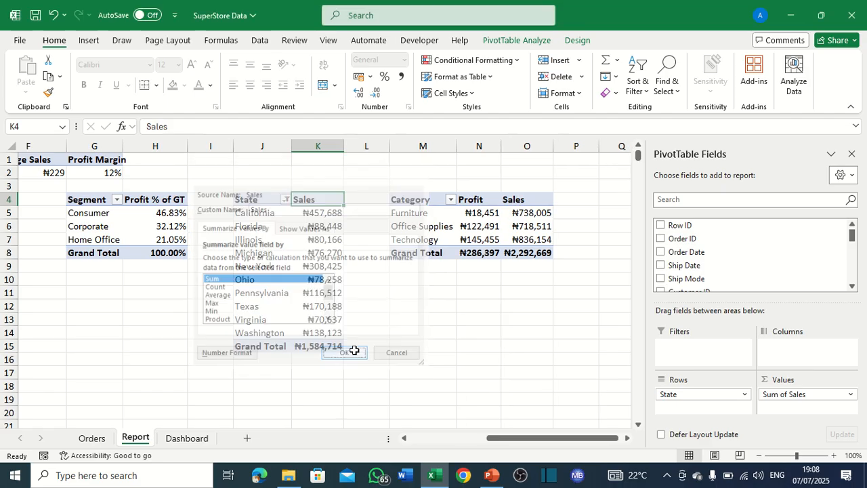
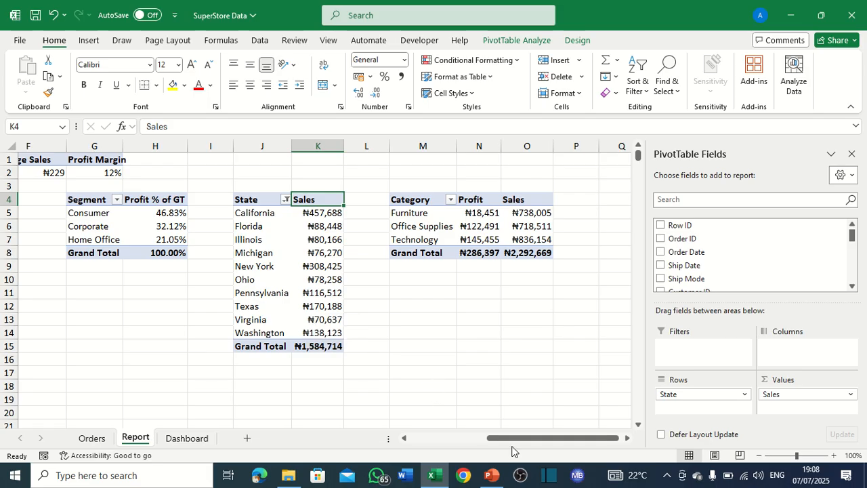
Copy the Category PivotTable at M4:O8 and paste the duplicate at Q4.
drag(516, 441, 550, 441)
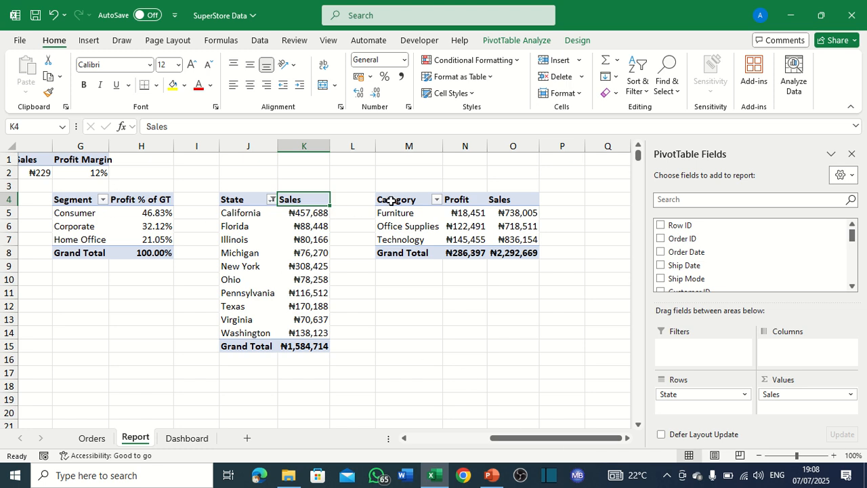
drag(392, 200, 500, 250)
key(ctrl+c)
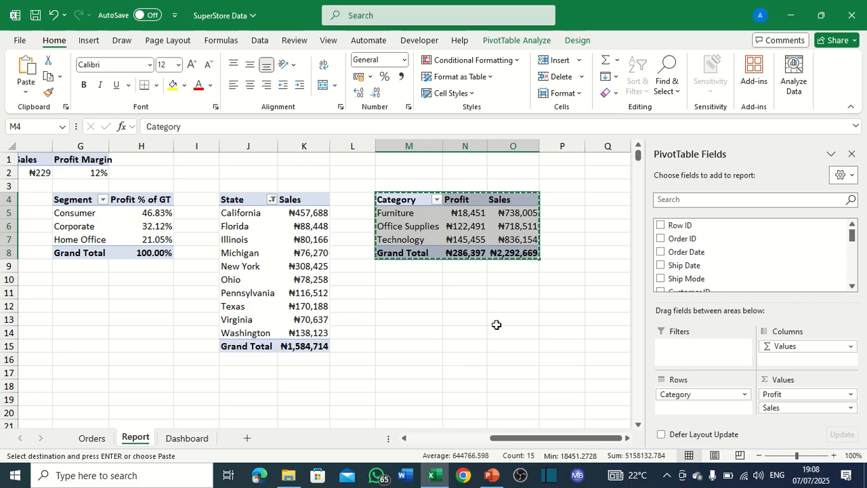
click(522, 441)
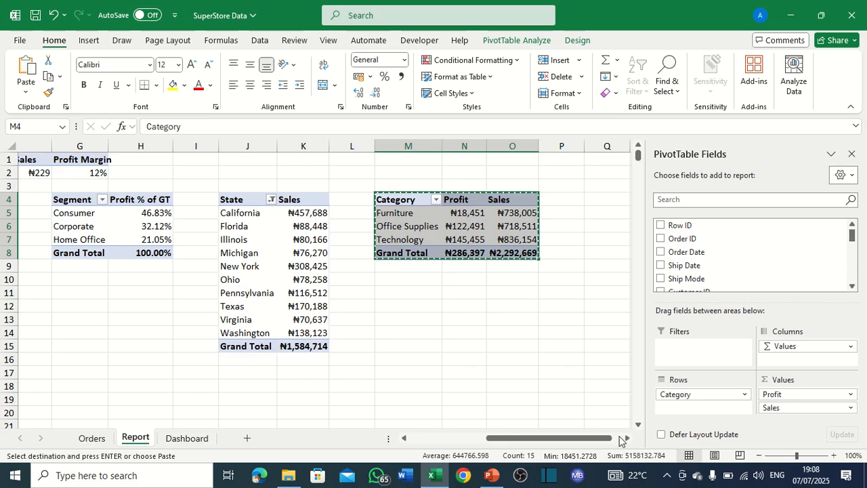
click(626, 438)
click(626, 439)
click(627, 438)
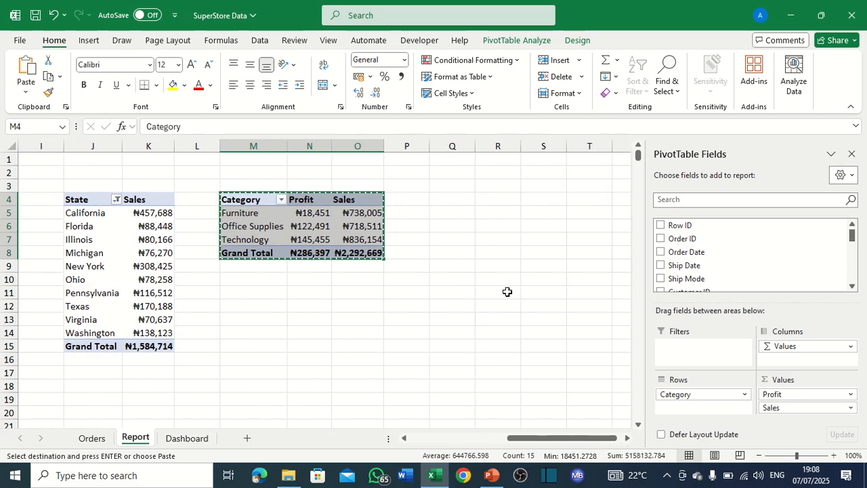
click(453, 196)
key(ctrl+v)
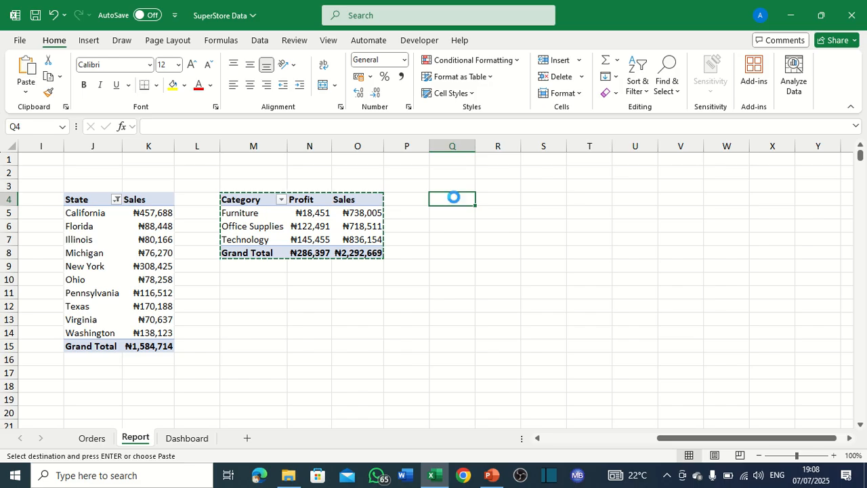
key(Escape)
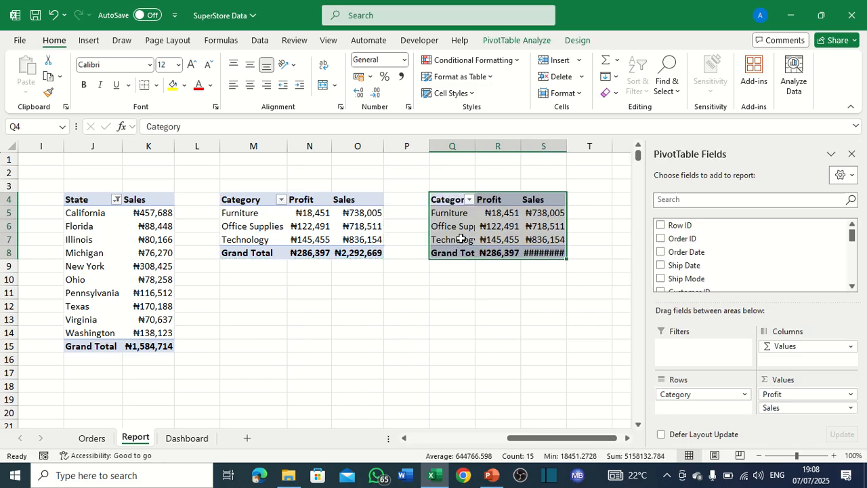
Remove the Sales, Profit and Category fields from the duplicated PivotTable at Q4.
click(489, 230)
scroll(694, 251, down, 5)
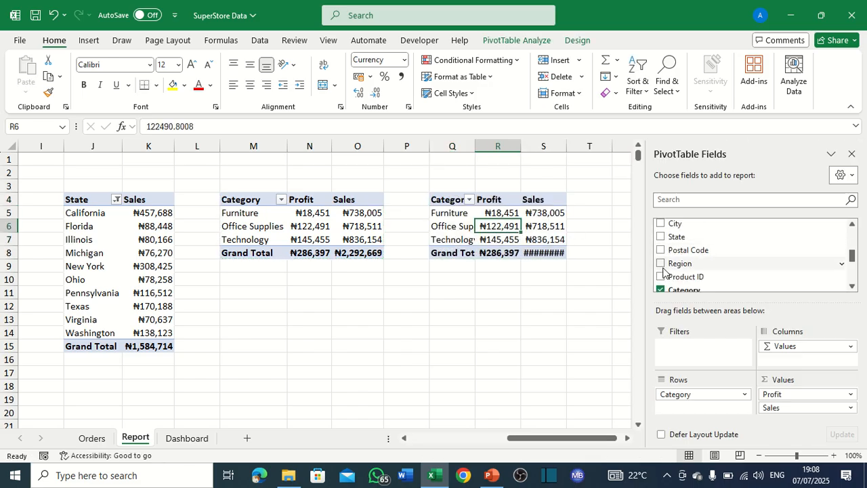
click(661, 239)
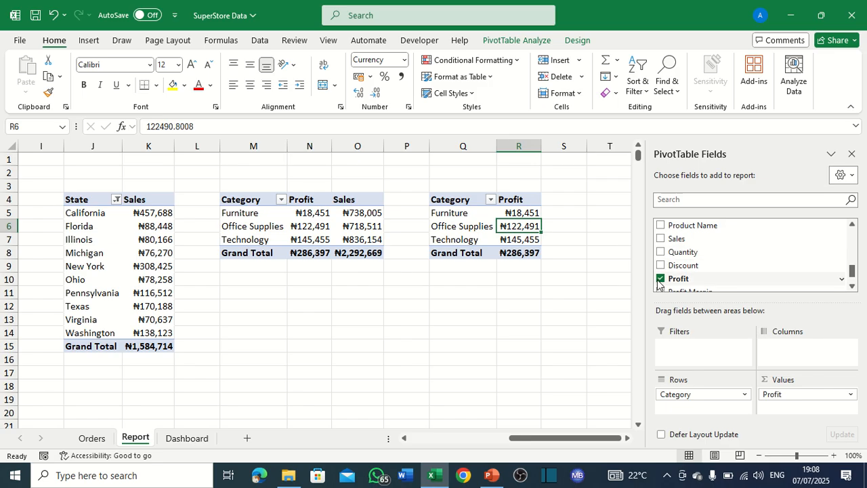
click(670, 278)
scroll(672, 274, down, 1)
scroll(674, 260, up, 5)
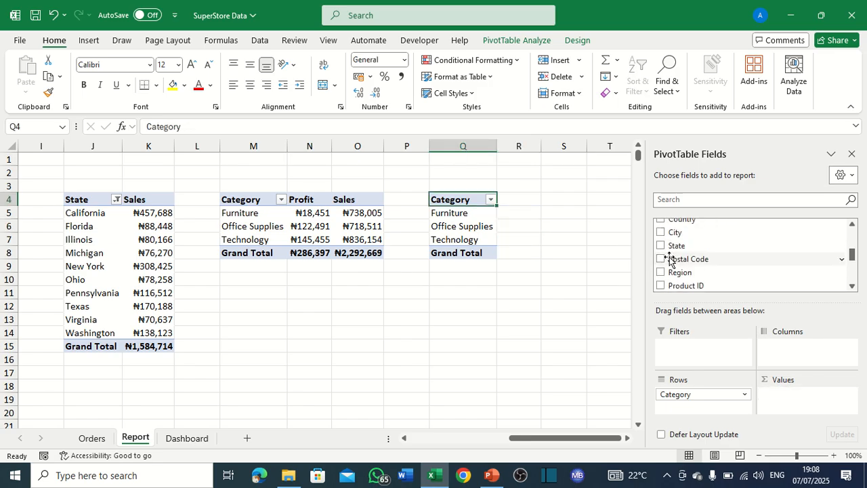
scroll(669, 263, down, 2)
click(660, 238)
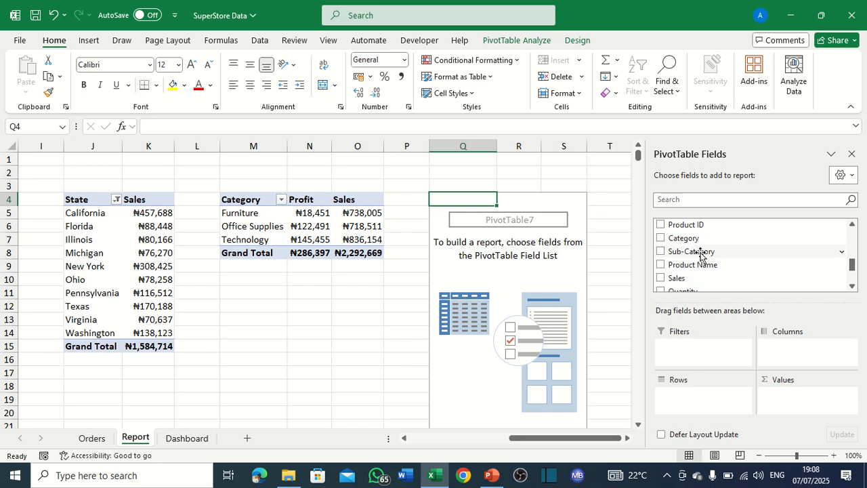
Add Order Date to the rows of the empty PivotTable at Q4.
scroll(698, 252, down, 2)
scroll(691, 251, up, 5)
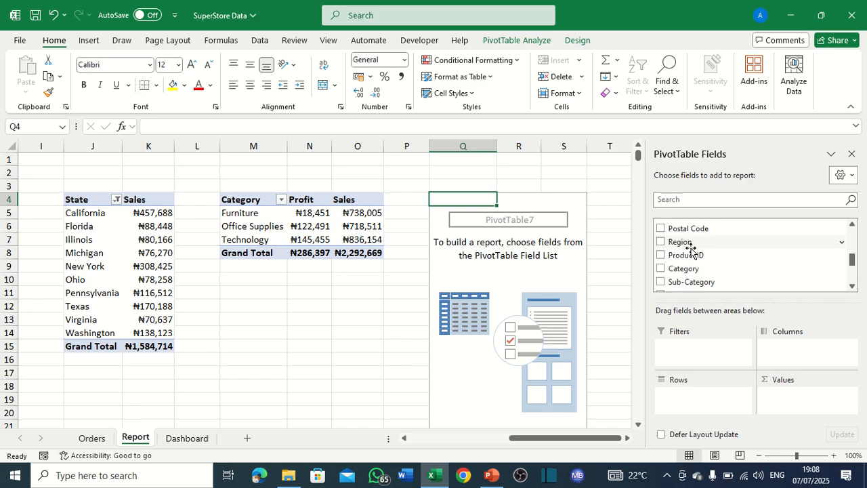
scroll(691, 250, up, 1)
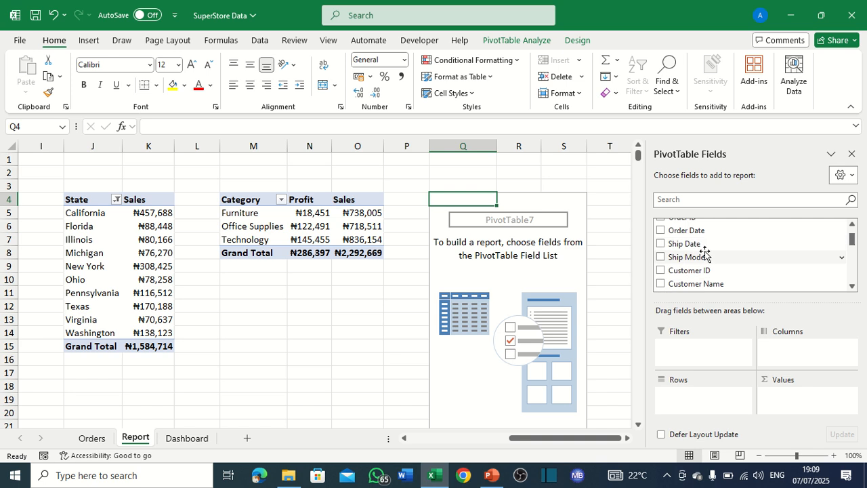
scroll(718, 245, up, 1)
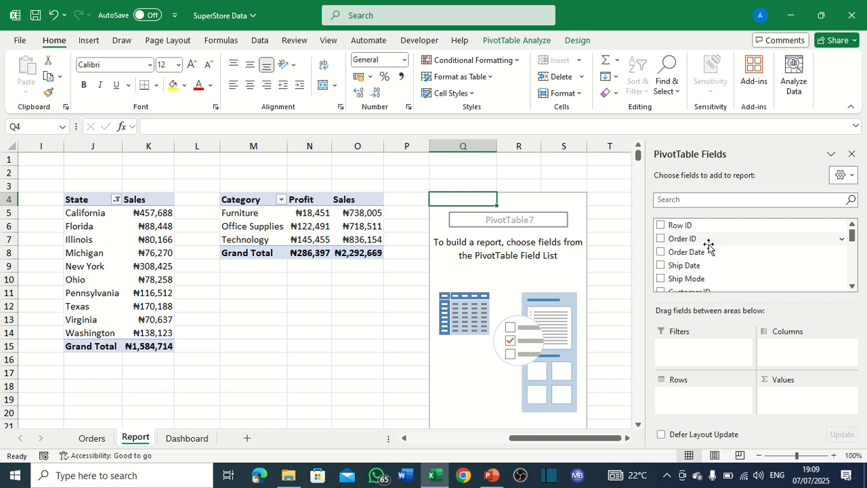
click(660, 253)
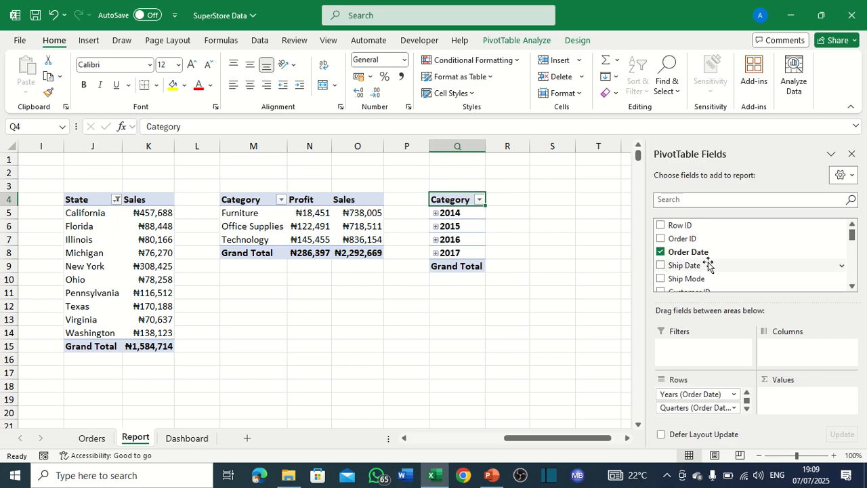
scroll(709, 263, down, 1)
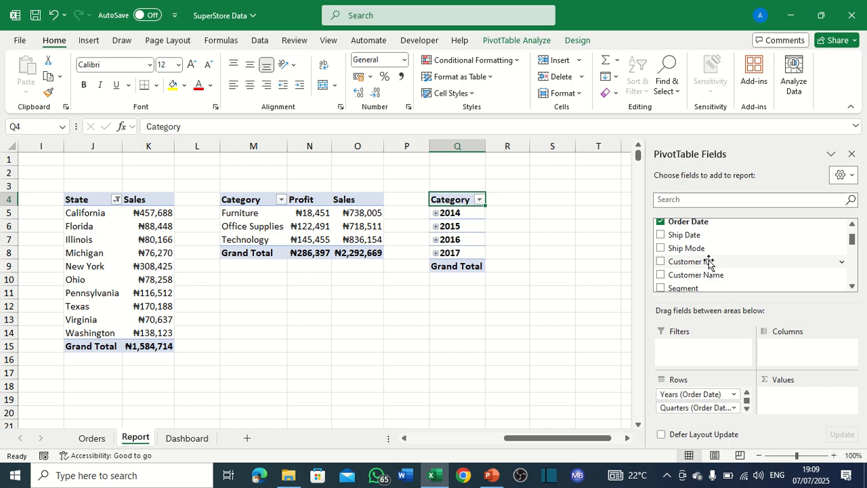
scroll(704, 261, down, 8)
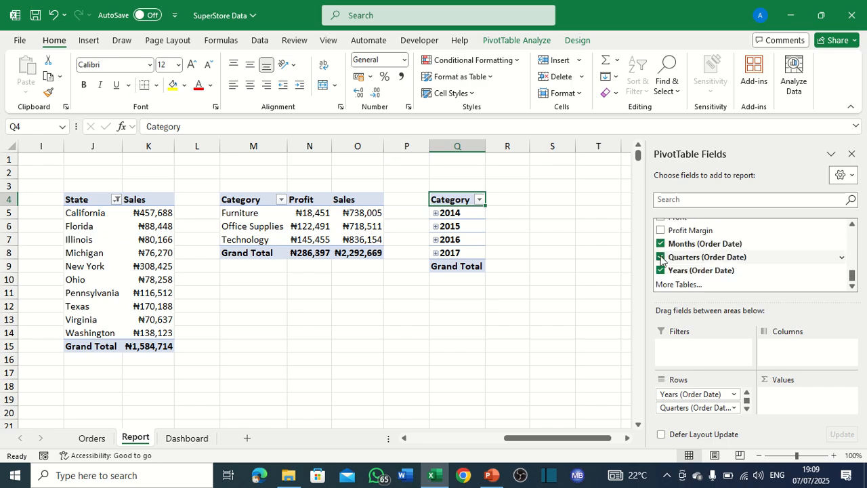
Remove Quarters and Years from the rows of the PivotTable at Q4 and add Sales to its values.
click(661, 257)
click(661, 270)
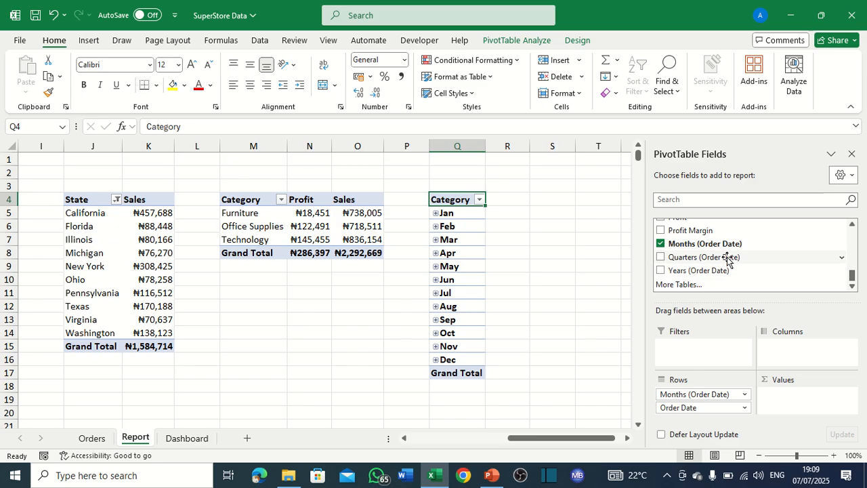
scroll(697, 256, up, 3)
click(661, 238)
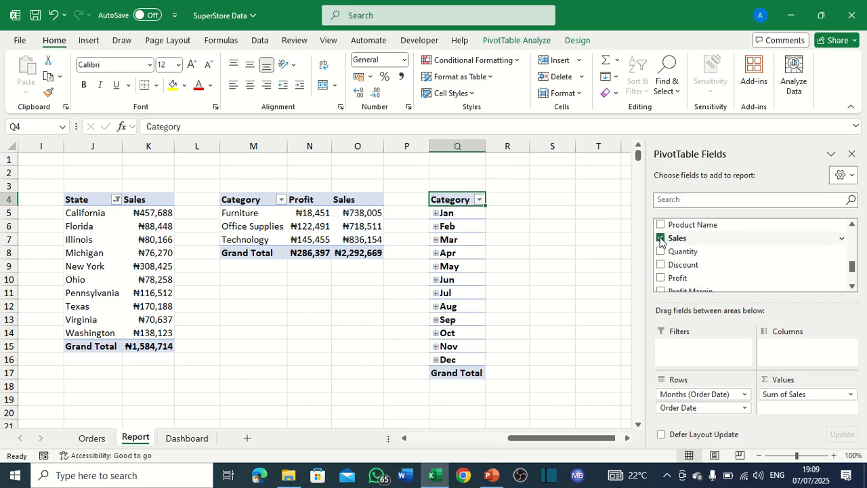
Place Years (Order Date) in the columns of the monthly sales PivotTable at Q4.
scroll(736, 252, down, 2)
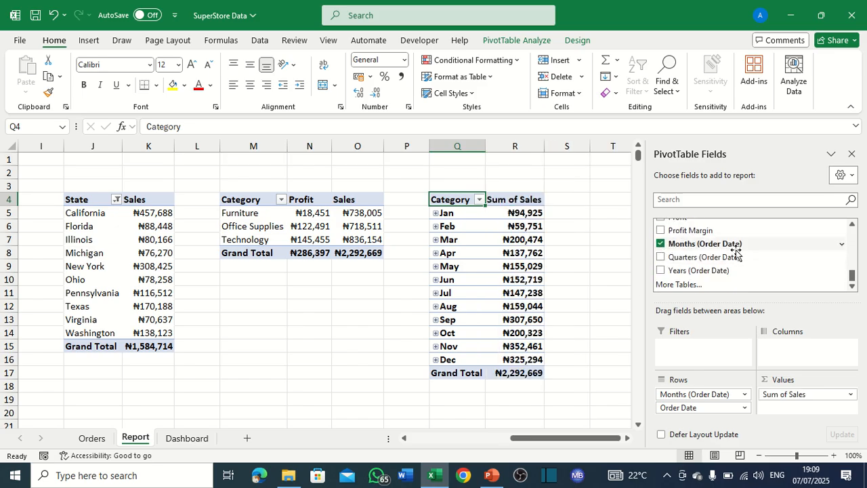
drag(691, 270, 794, 350)
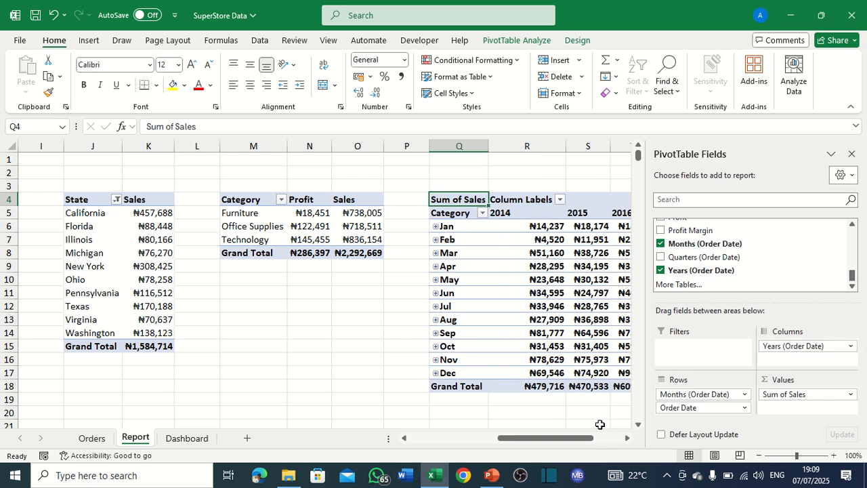
drag(595, 437, 623, 445)
click(389, 264)
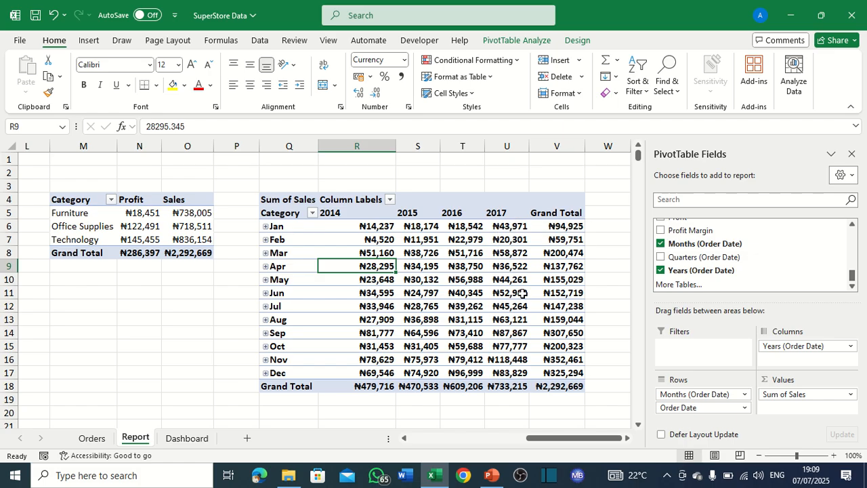
Show the monthly Sum of Sales values as % Difference From, with base field Months (Order Date) and base item (previous).
scroll(653, 260, up, 1)
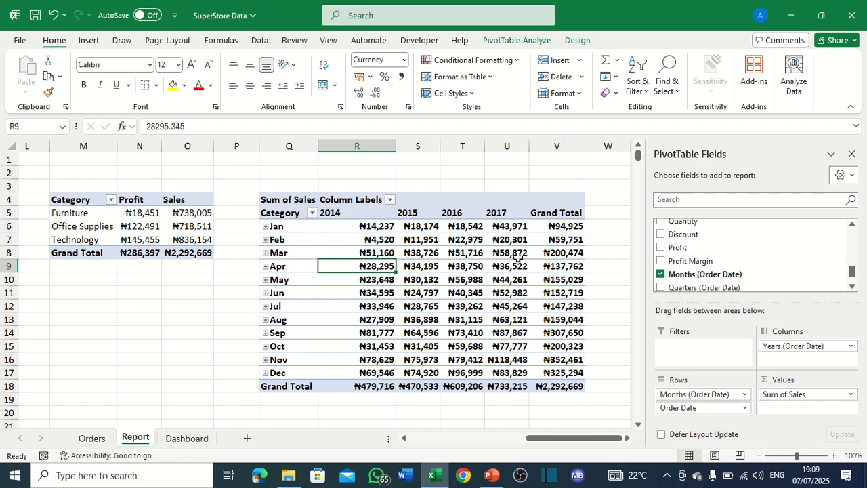
scroll(474, 244, down, 2)
scroll(472, 242, up, 2)
click(432, 271)
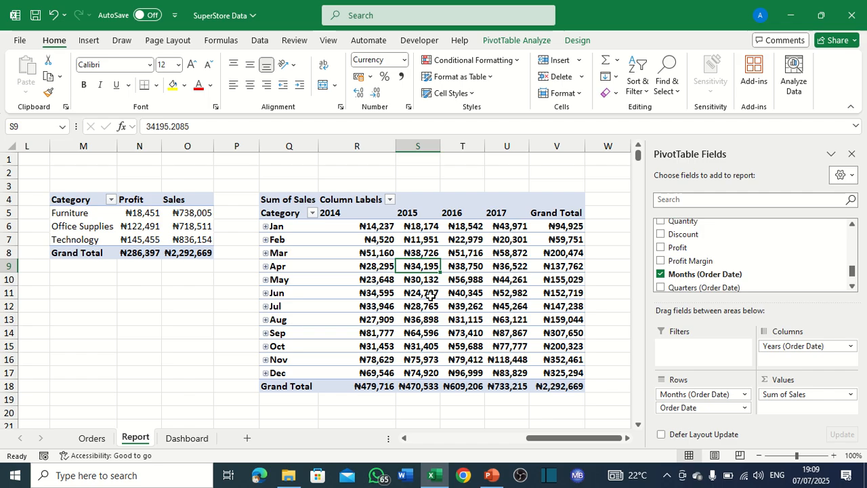
mouse_move(430, 292)
right_click(432, 271)
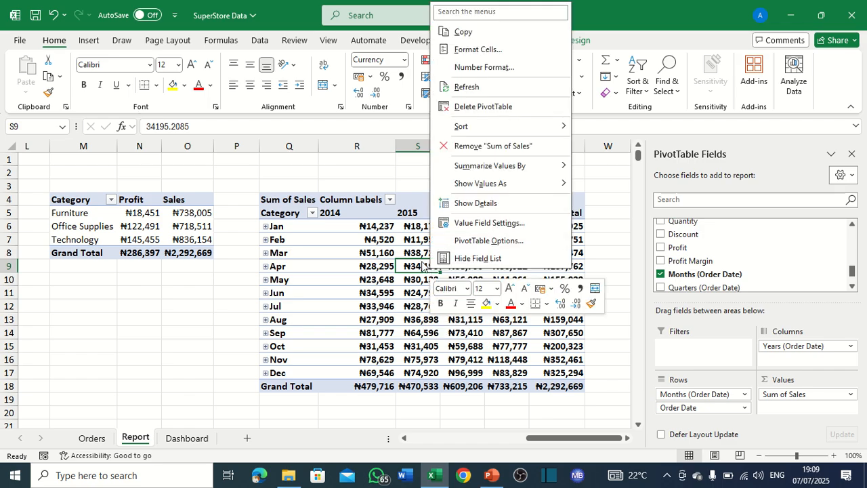
mouse_move(503, 174)
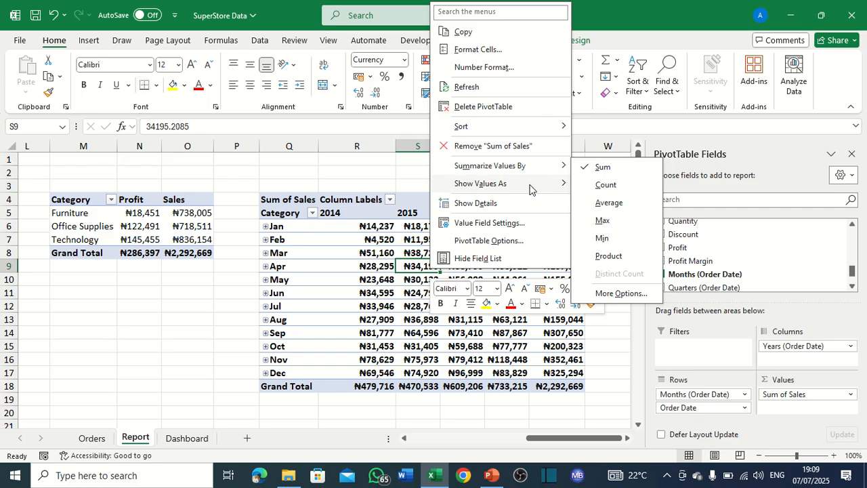
mouse_move(531, 187)
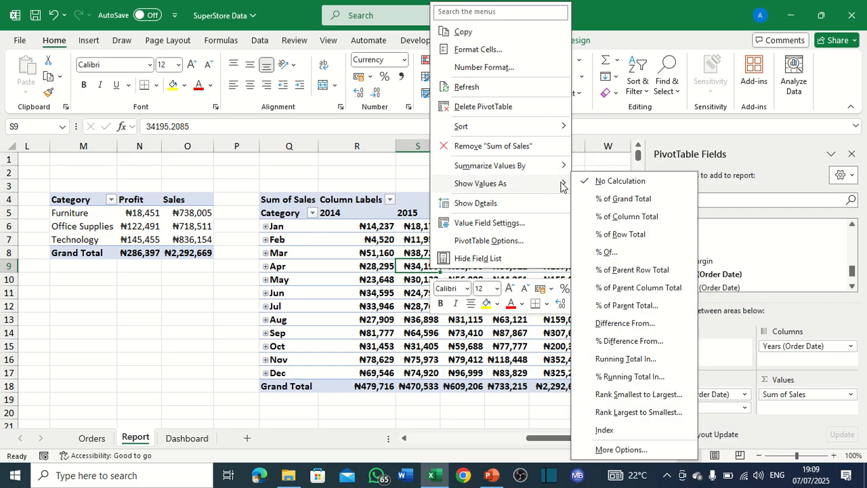
click(622, 346)
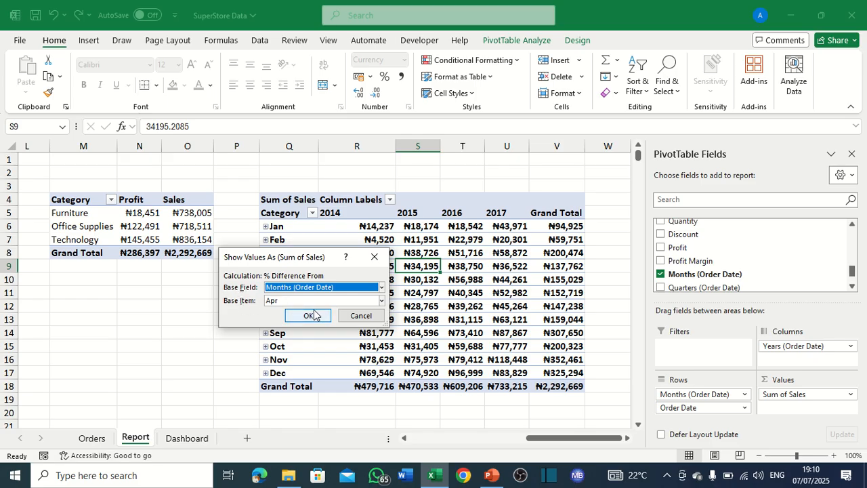
click(381, 301)
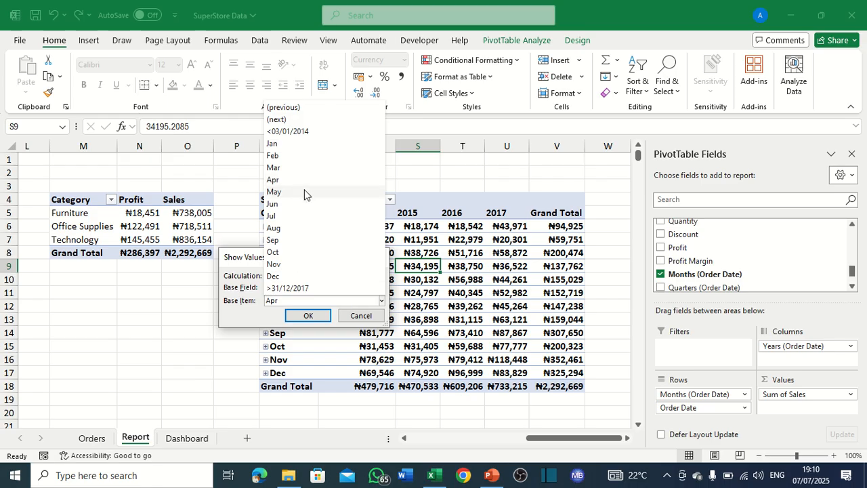
click(280, 108)
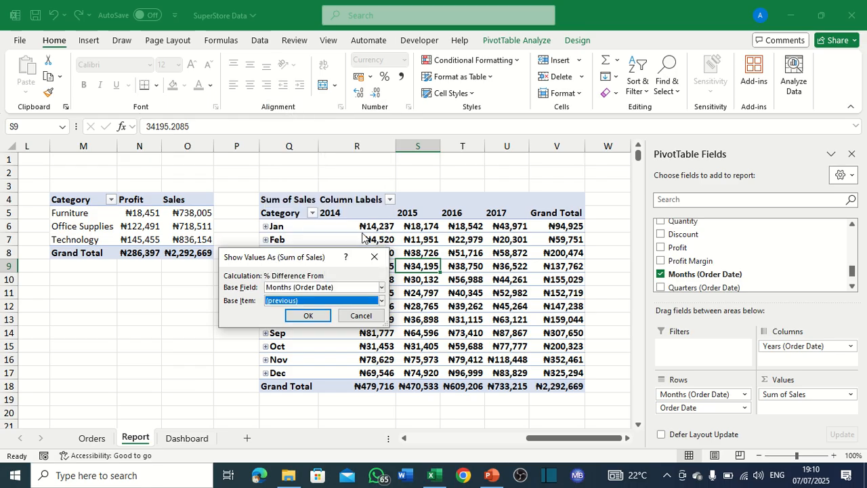
click(308, 315)
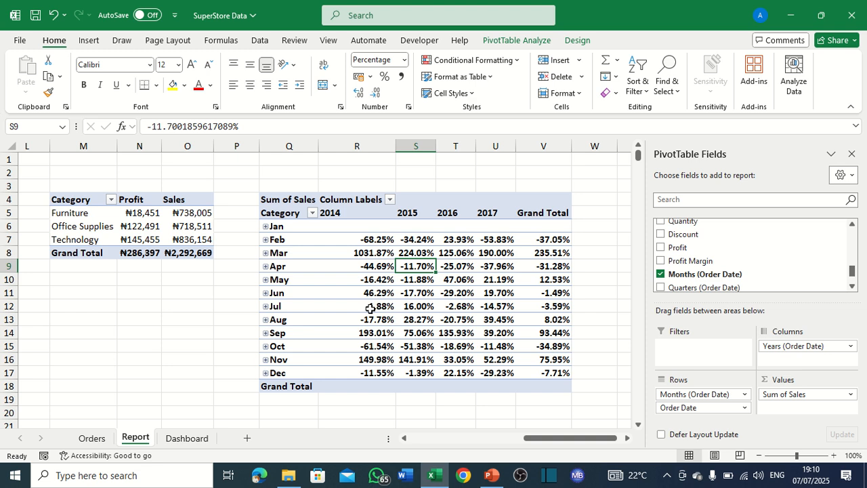
Copy the Category PivotTable at M4:O8 and paste the duplicate at X4.
drag(572, 443, 620, 450)
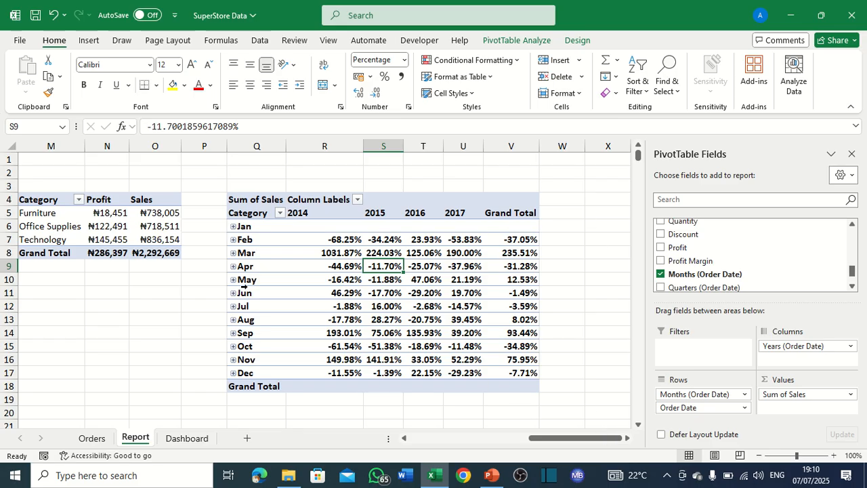
drag(46, 201, 73, 219)
drag(142, 243, 144, 254)
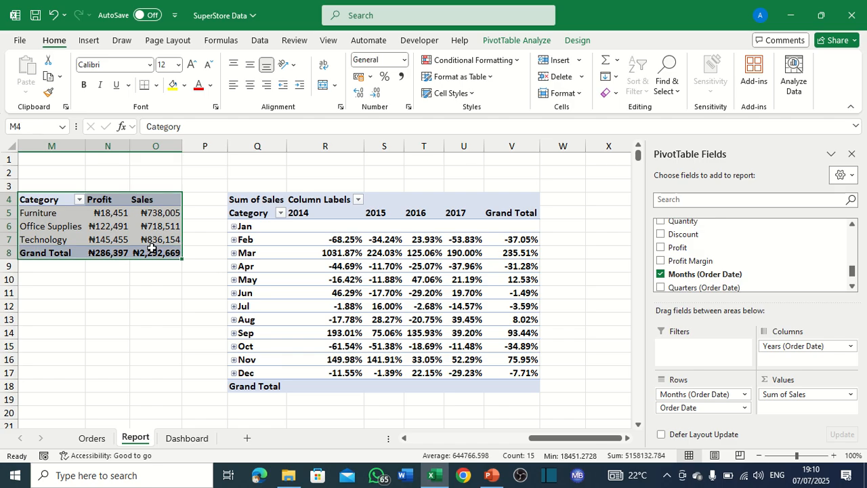
key(ctrl+c)
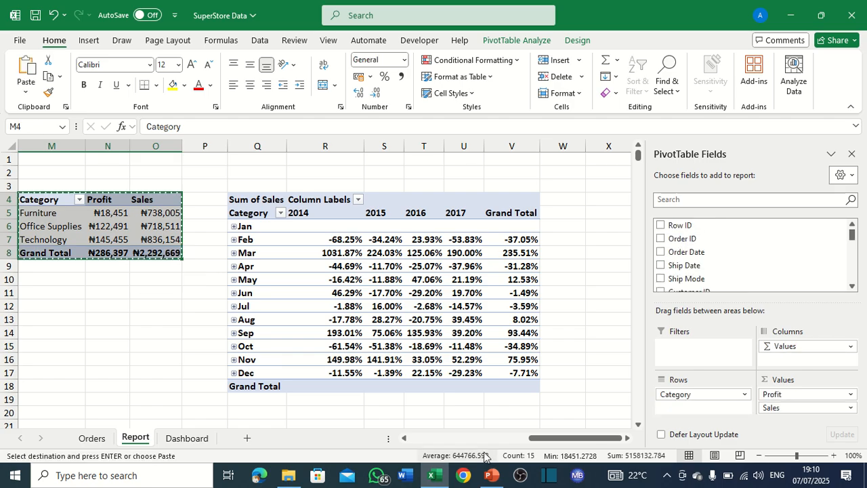
click(630, 439)
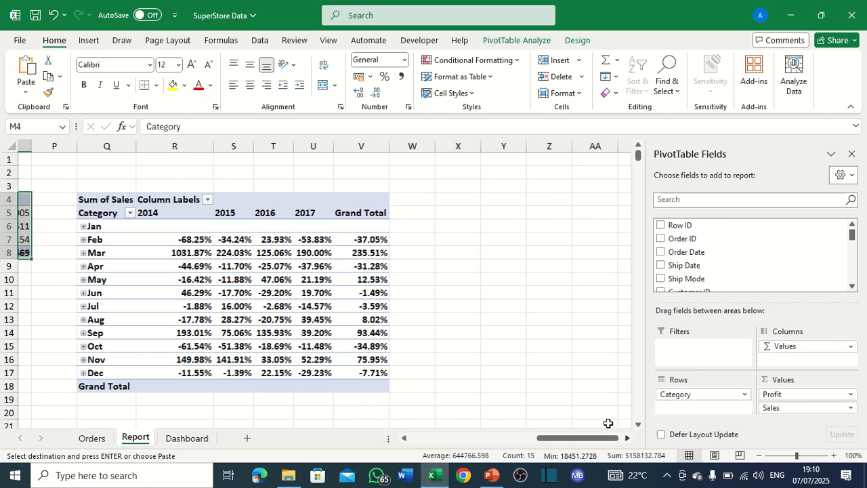
click(454, 200)
right_click(454, 197)
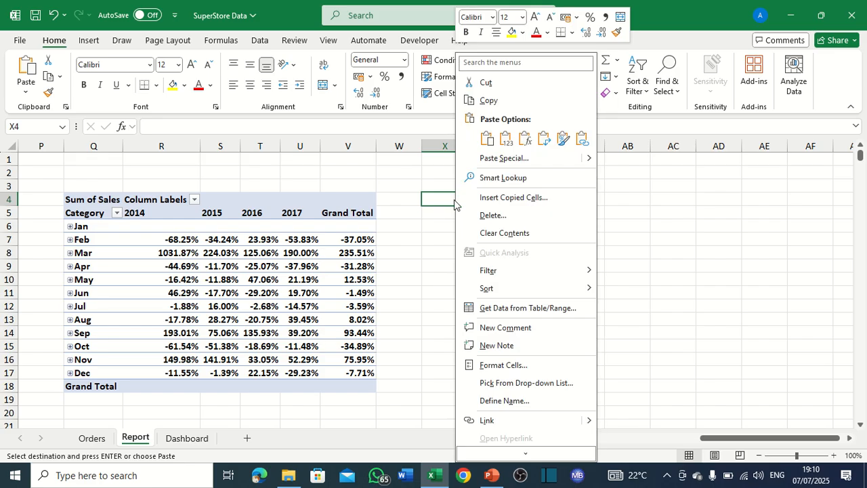
click(449, 198)
key(ctrl+v)
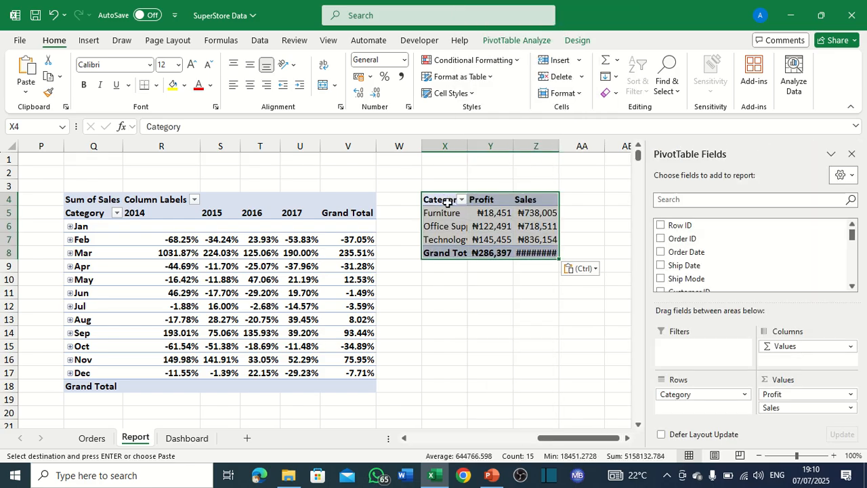
Remove the Category, Profit and Sales fields from the duplicated PivotTable at X4.
scroll(668, 251, down, 3)
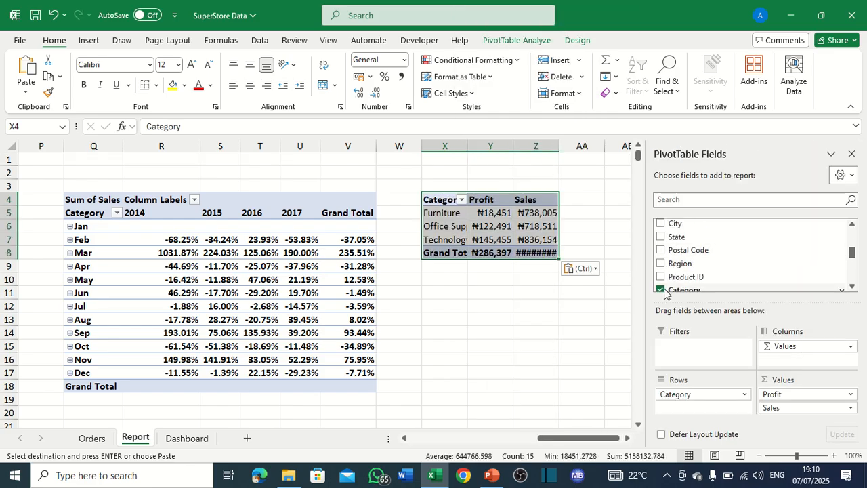
click(661, 290)
scroll(678, 267, down, 2)
click(660, 278)
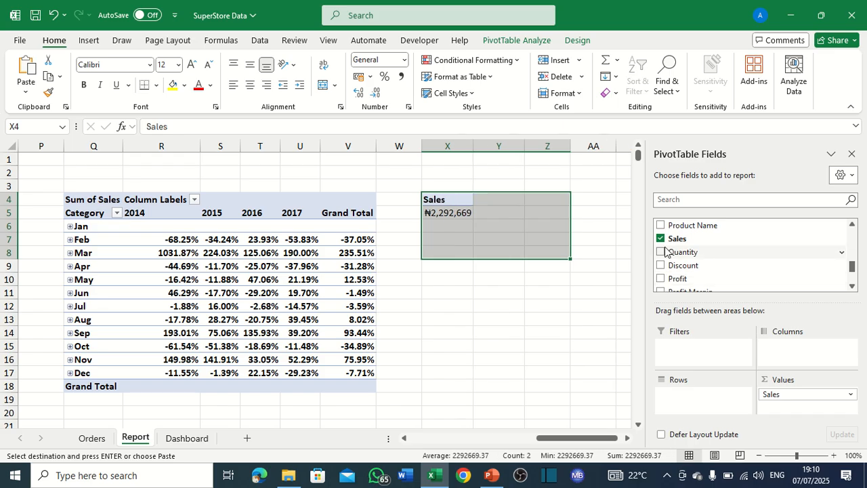
click(660, 239)
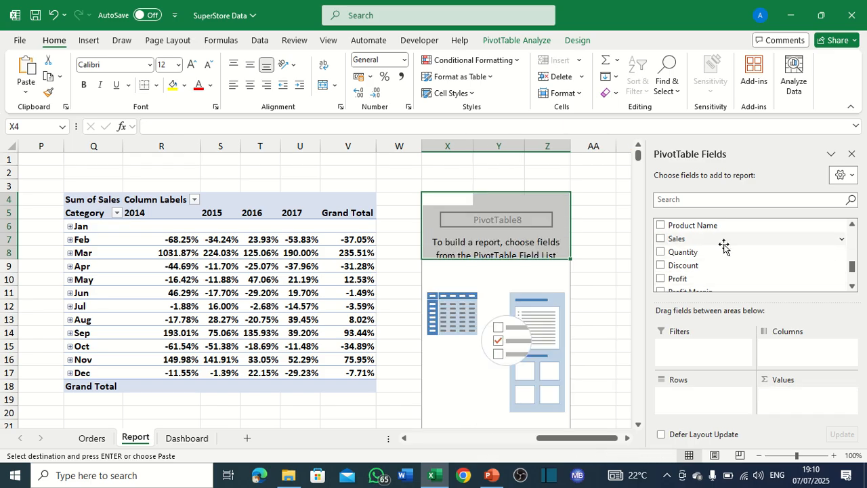
Add Profit to the values and Years (Order Date) to the columns of the empty PivotTable at X4.
scroll(720, 250, down, 1)
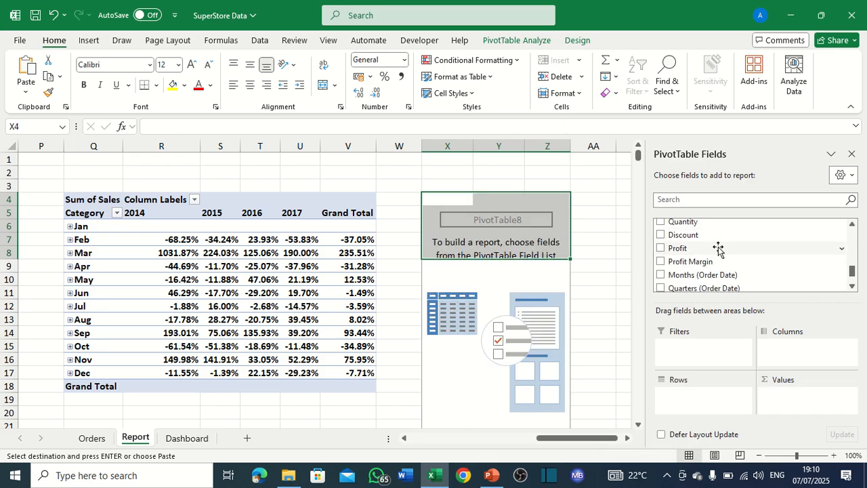
click(661, 248)
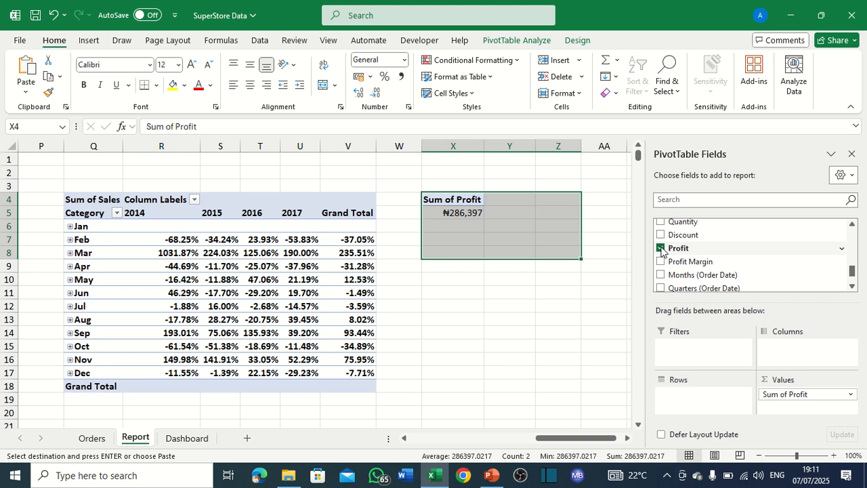
scroll(701, 273, down, 1)
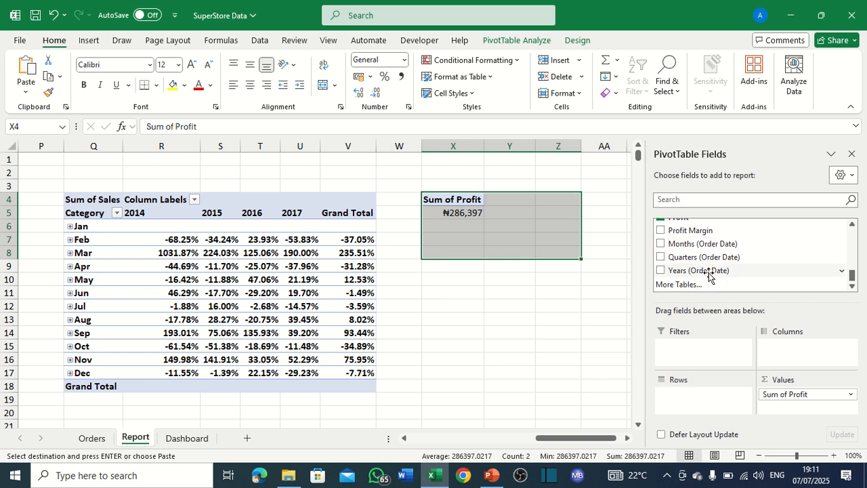
drag(701, 273, 780, 352)
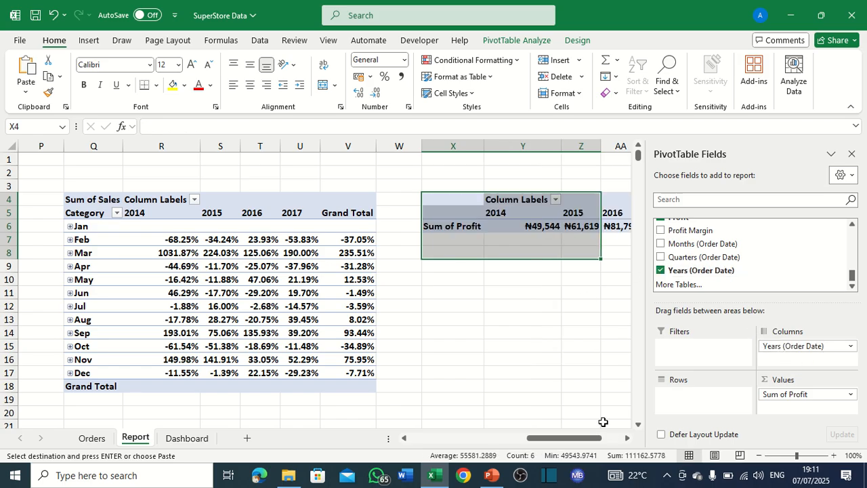
drag(582, 435, 619, 445)
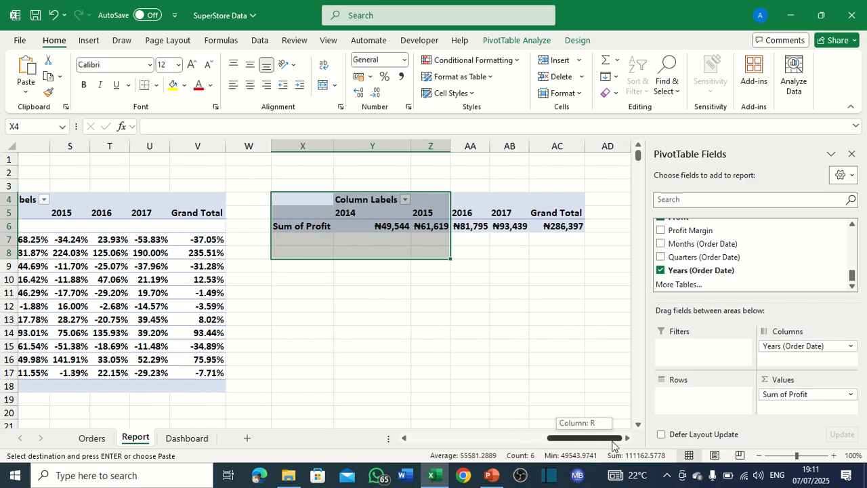
click(519, 238)
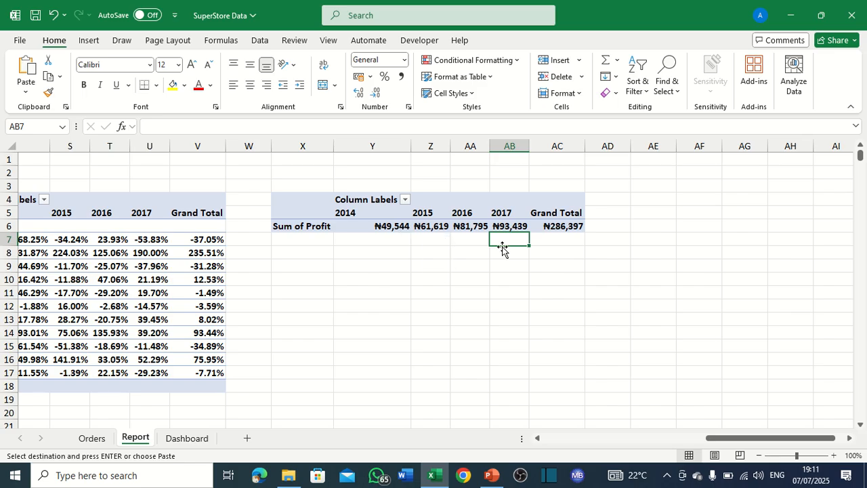
Turn off the gridlines on the Dashboard sheet.
drag(741, 441, 555, 433)
scroll(212, 220, down, 2)
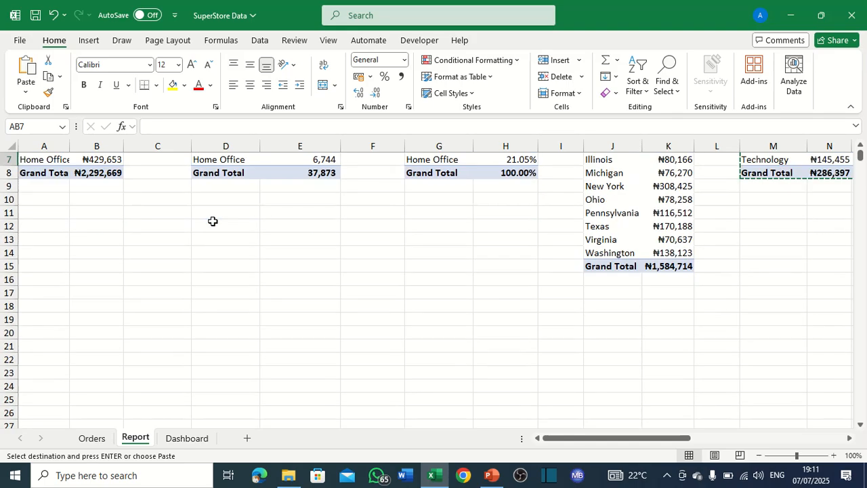
scroll(214, 221, up, 2)
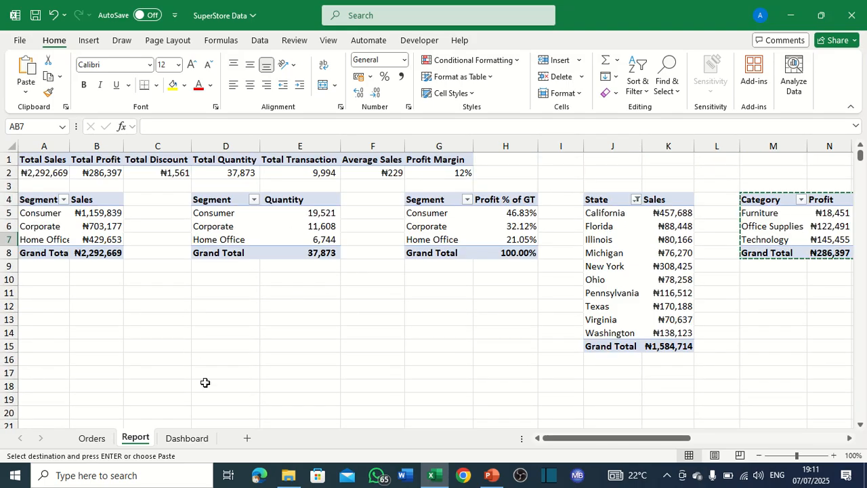
click(189, 439)
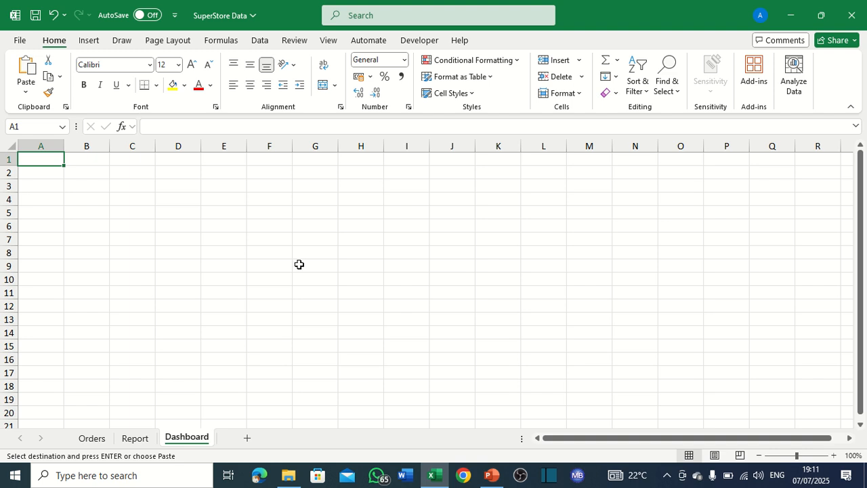
click(297, 241)
click(222, 212)
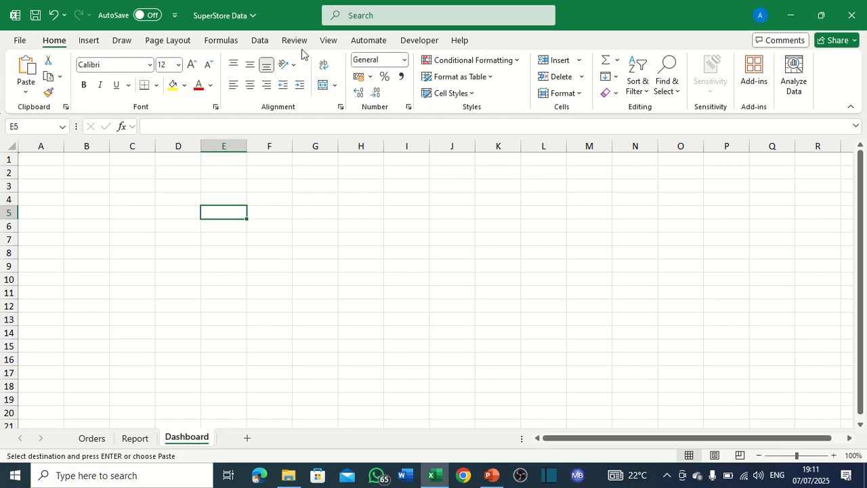
click(325, 40)
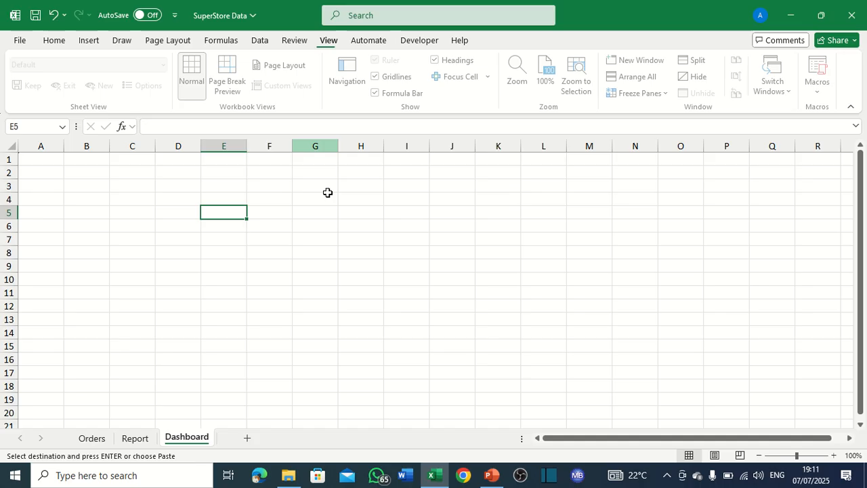
click(298, 264)
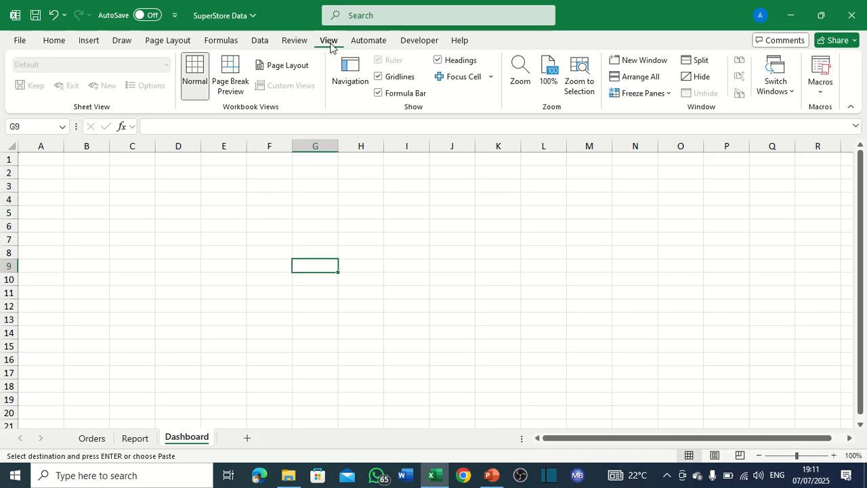
click(377, 78)
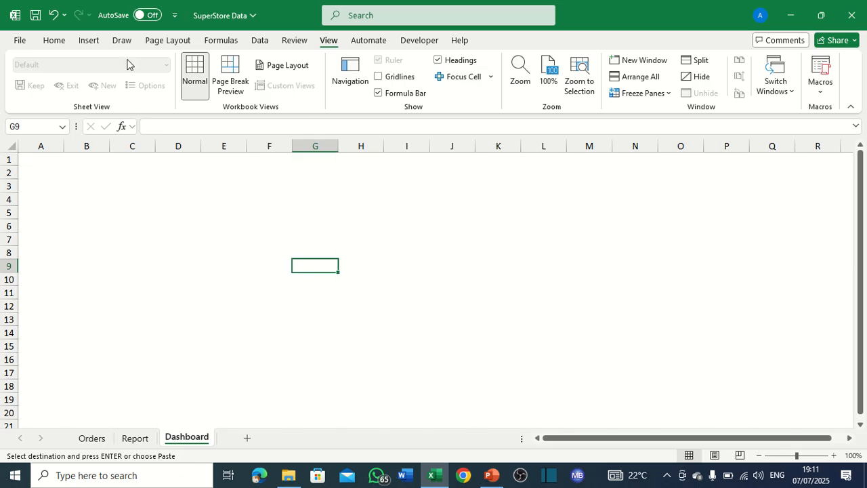
Draw a rectangle about 15 cm wide and 2.09 cm tall across columns E to M and place it at the sheet's upper edge.
click(60, 46)
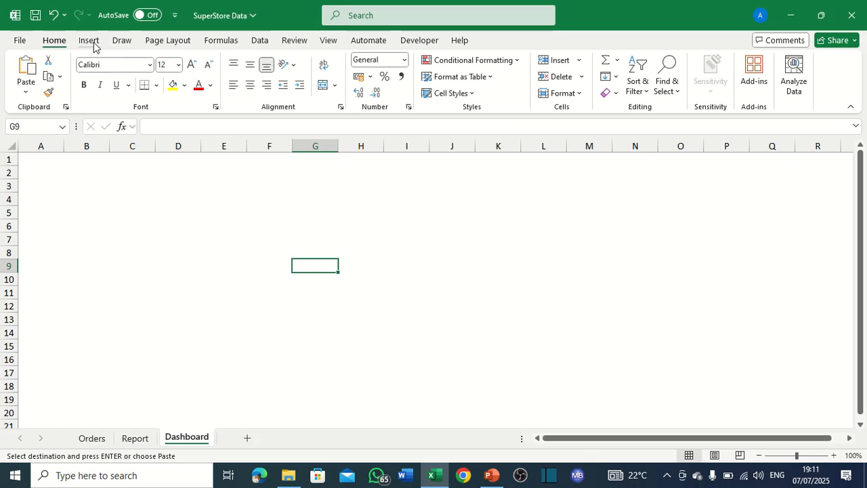
click(90, 42)
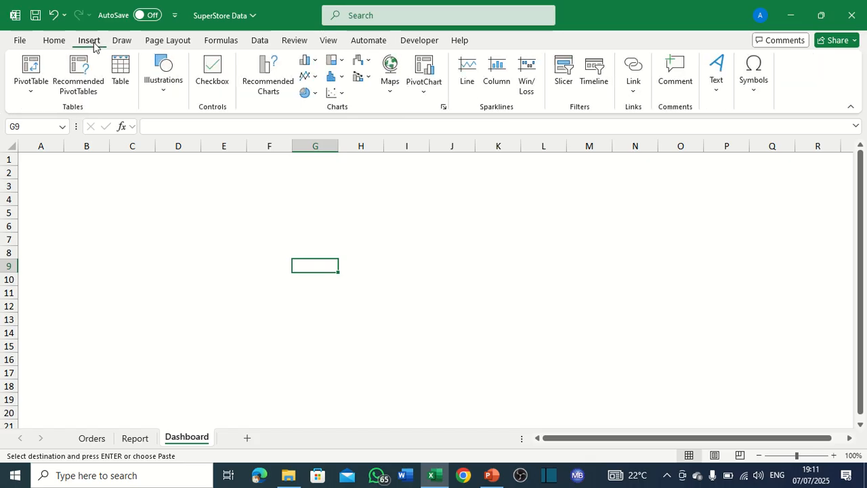
click(170, 99)
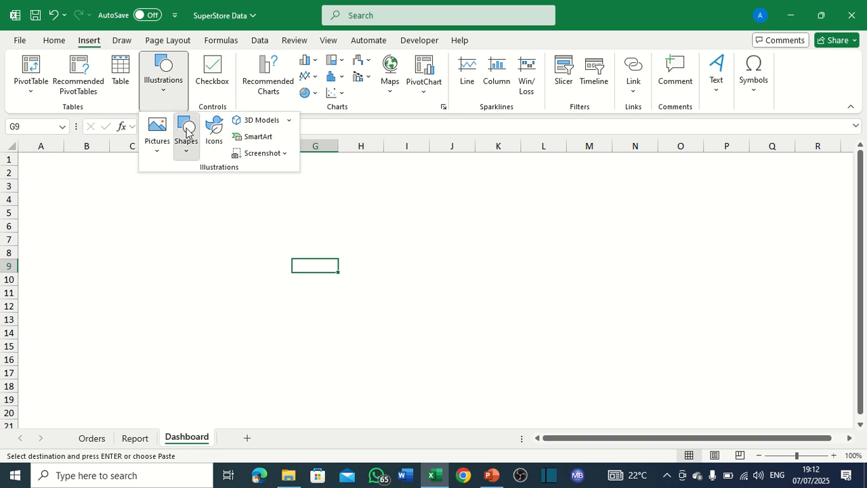
click(187, 130)
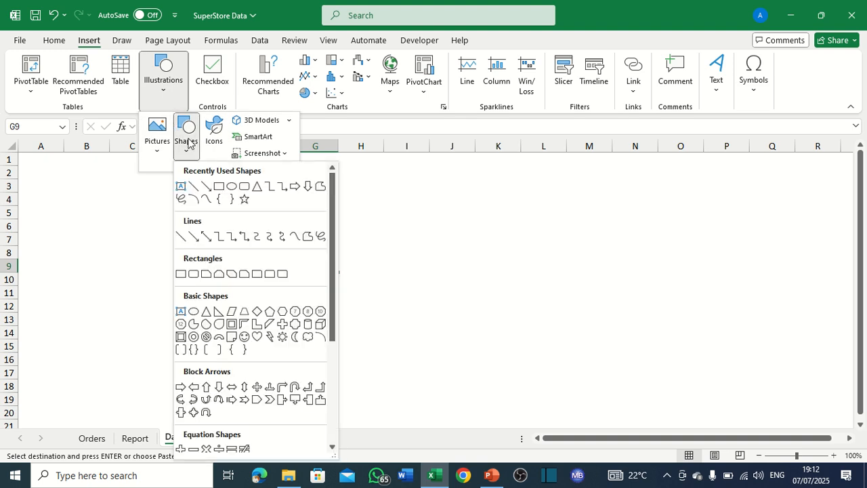
click(217, 188)
drag(236, 170, 597, 220)
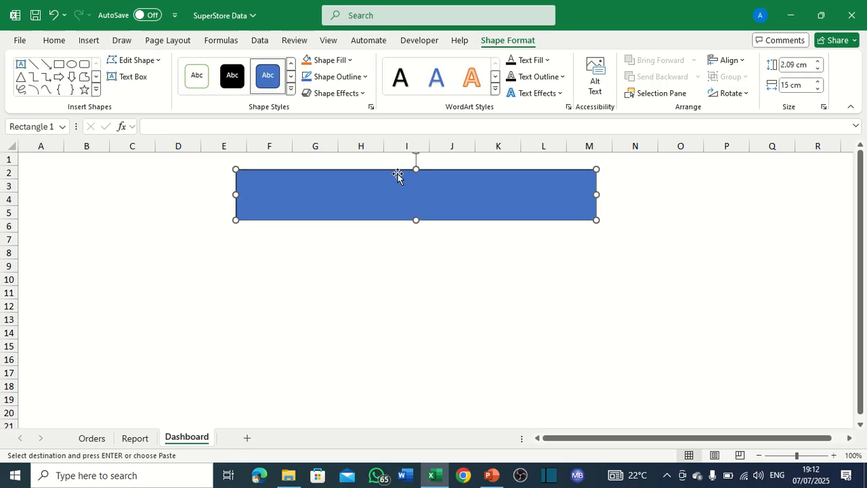
drag(397, 173, 401, 158)
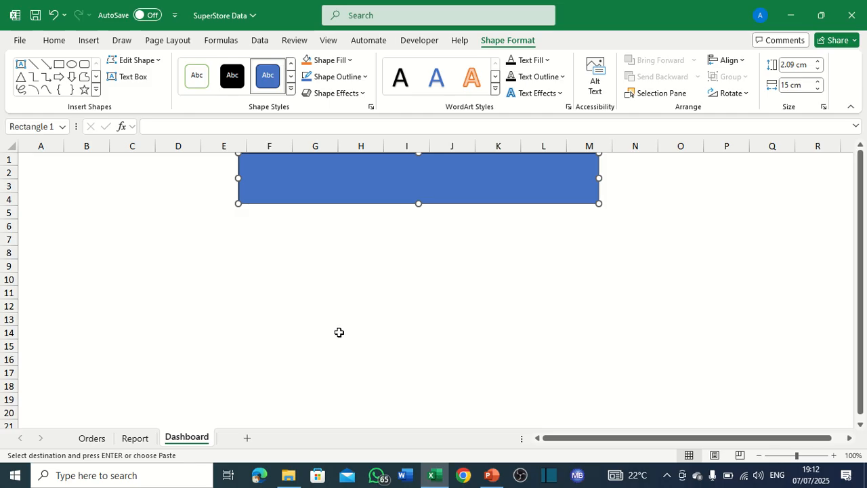
Stretch the rectangle's upper edge to the very start of row 1, making it about 2.14 cm tall.
click(263, 468)
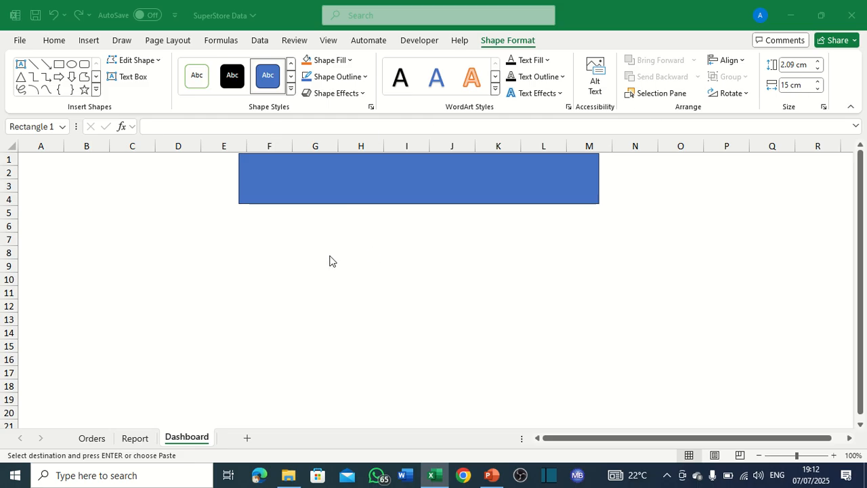
click(262, 475)
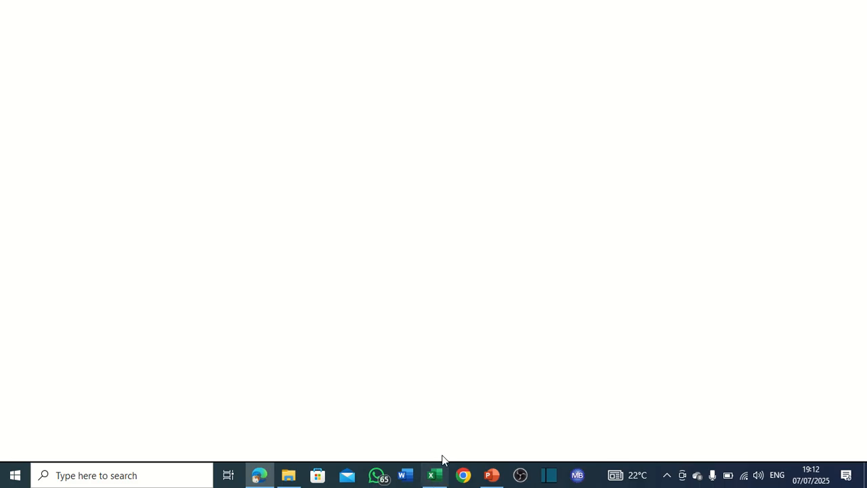
click(434, 475)
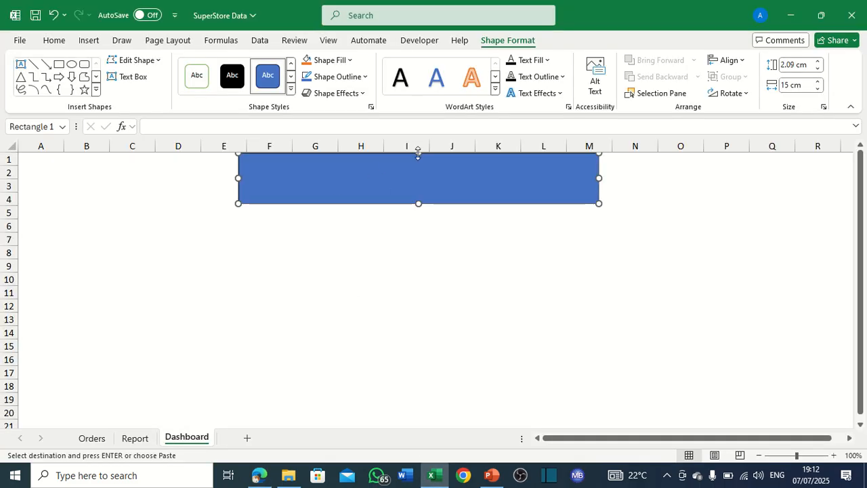
drag(418, 153, 416, 146)
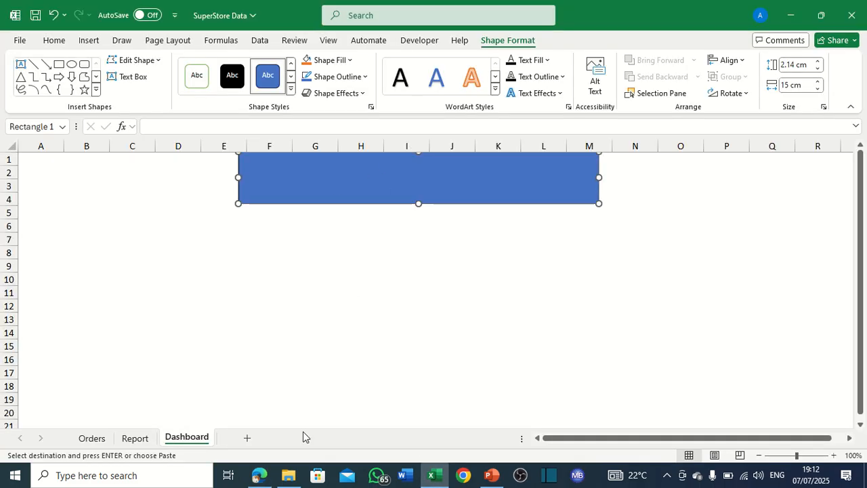
Switch to Microsoft Edge, go to coolors.co and browse its trending color palettes.
click(264, 473)
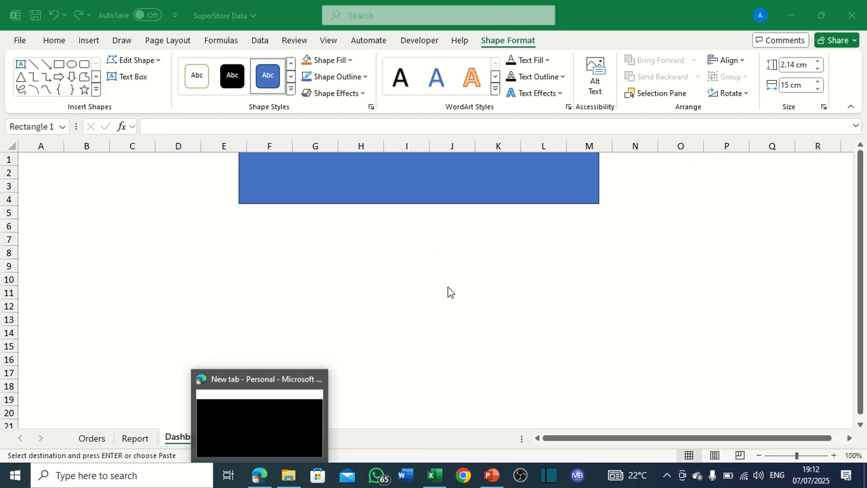
click(259, 416)
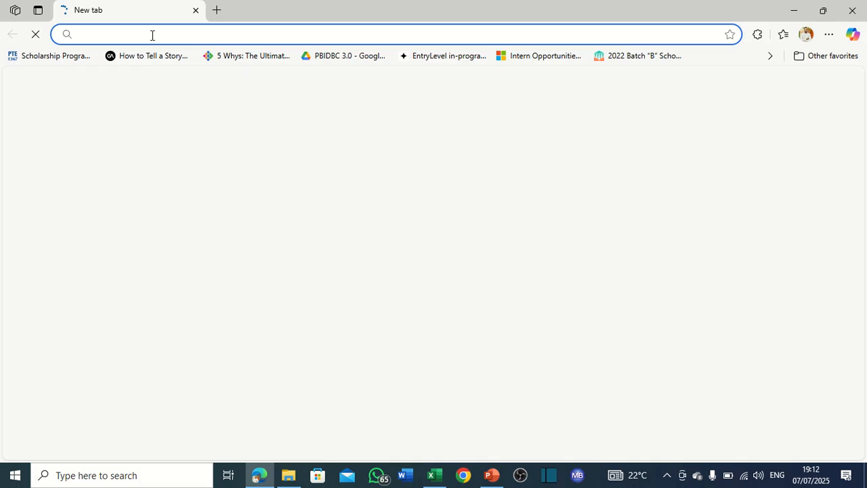
text(co)
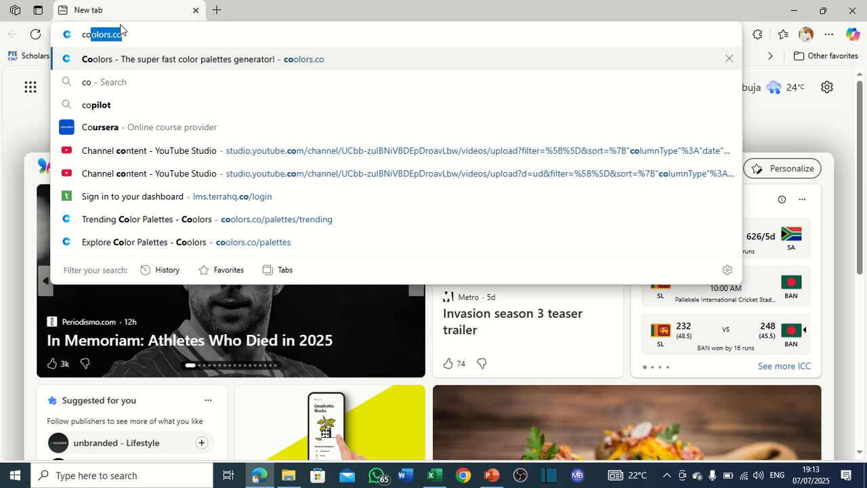
key(Right)
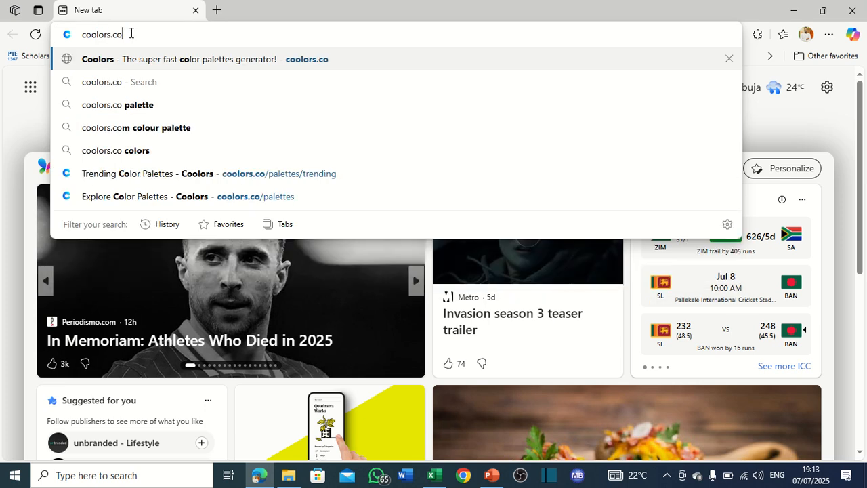
key(Return)
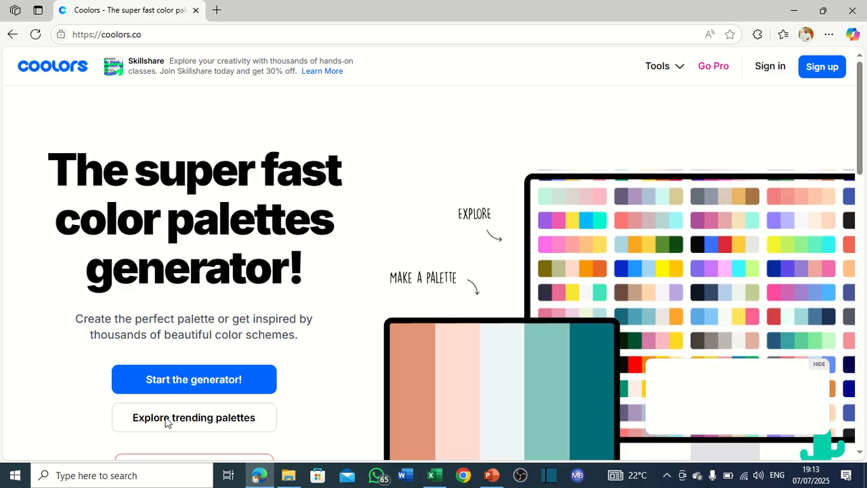
scroll(306, 185, down, 2)
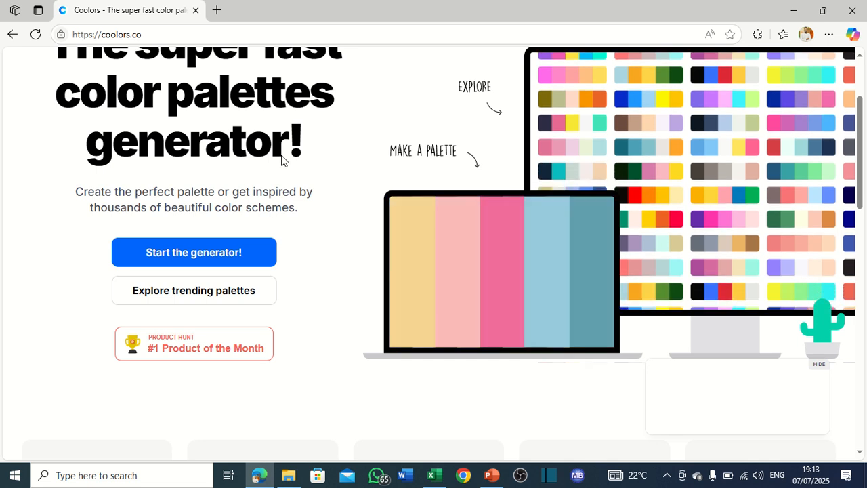
click(204, 293)
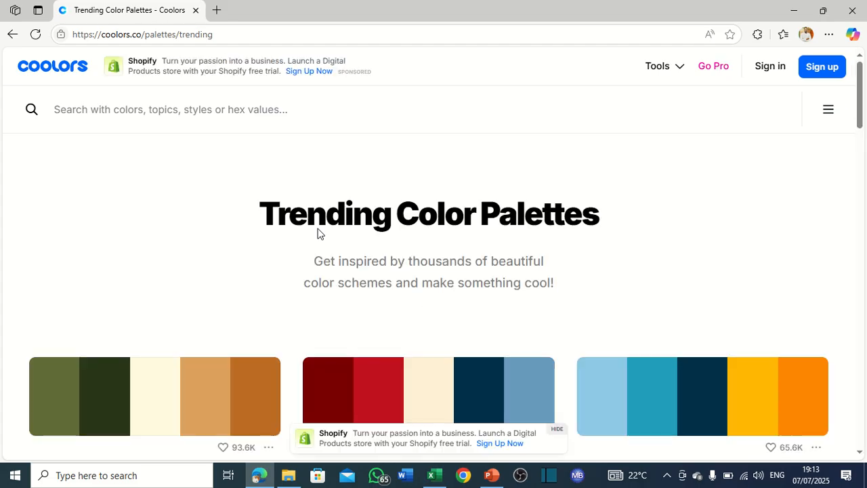
scroll(567, 236, down, 3)
scroll(567, 237, down, 2)
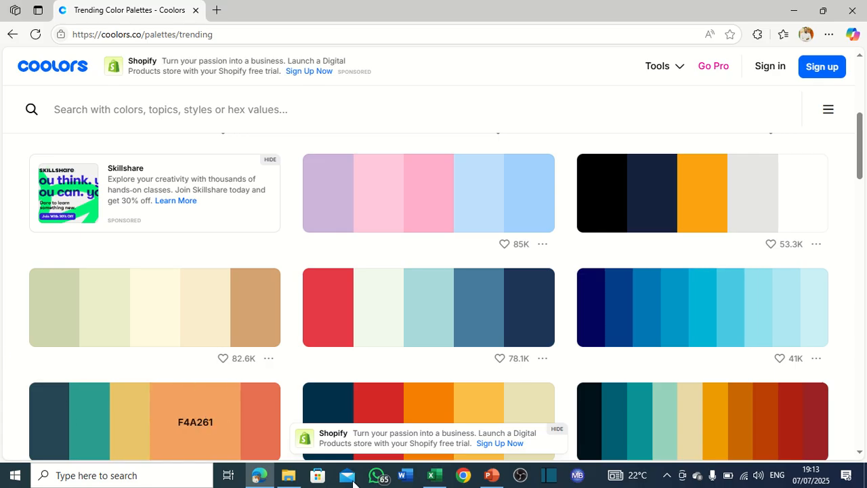
Switch to Excel and extend the rectangle's lower edge to make it about 2.36 cm tall.
mouse_move(441, 477)
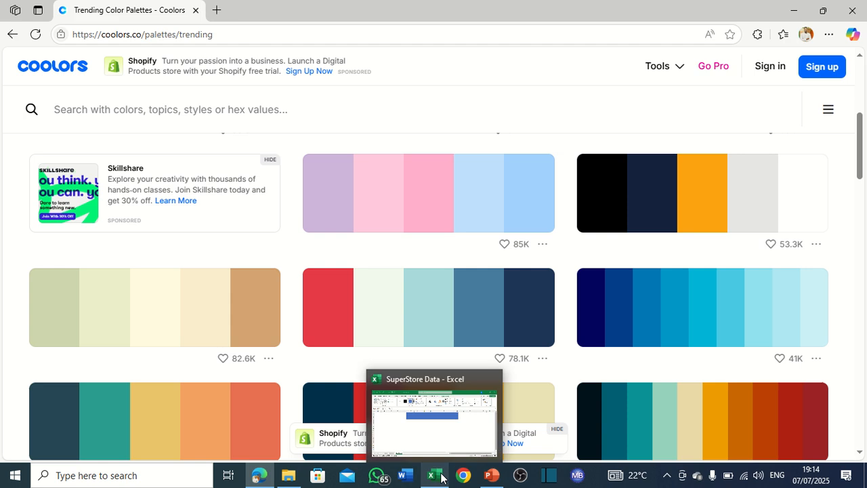
click(441, 443)
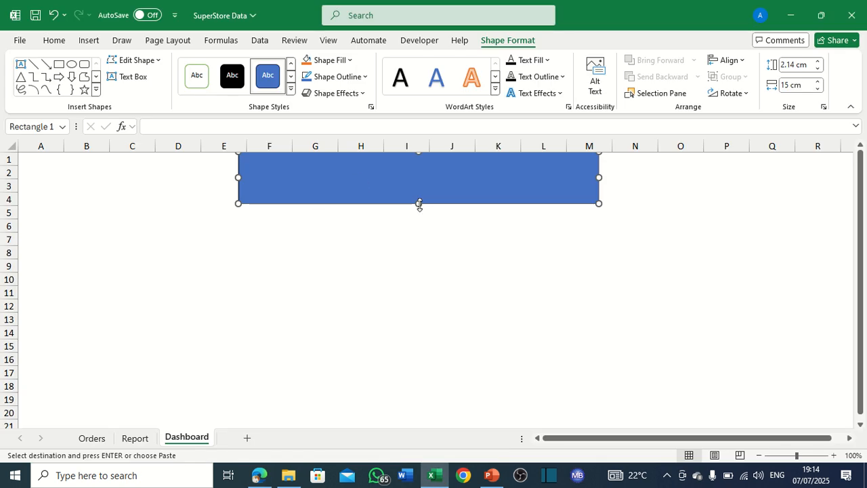
drag(419, 203, 418, 209)
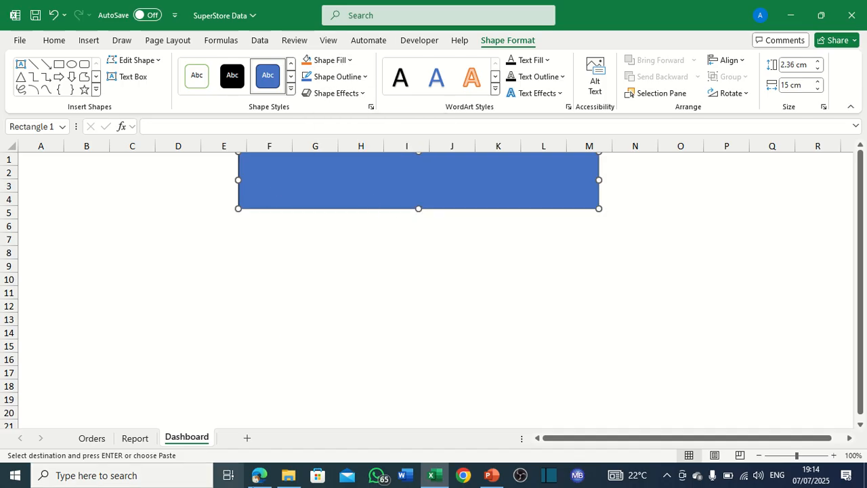
Copy the darkest navy color code from the multi-shade blue palette on Coolors in Edge, and return to Excel.
click(262, 477)
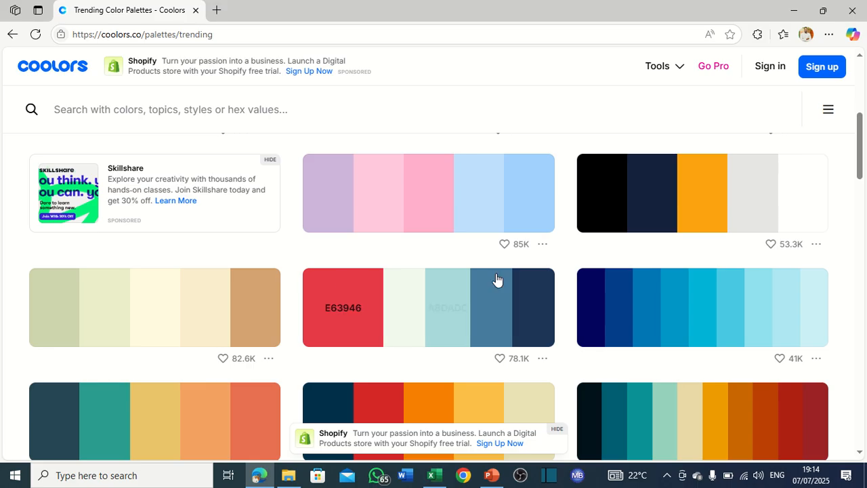
click(599, 308)
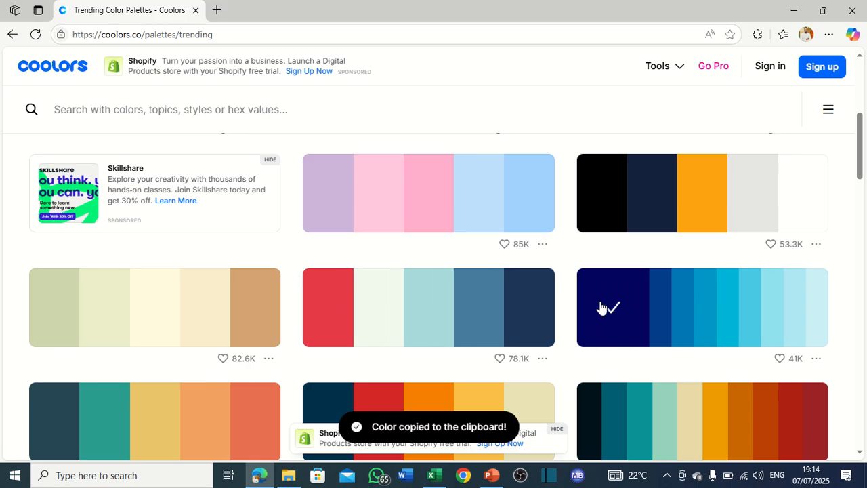
click(431, 477)
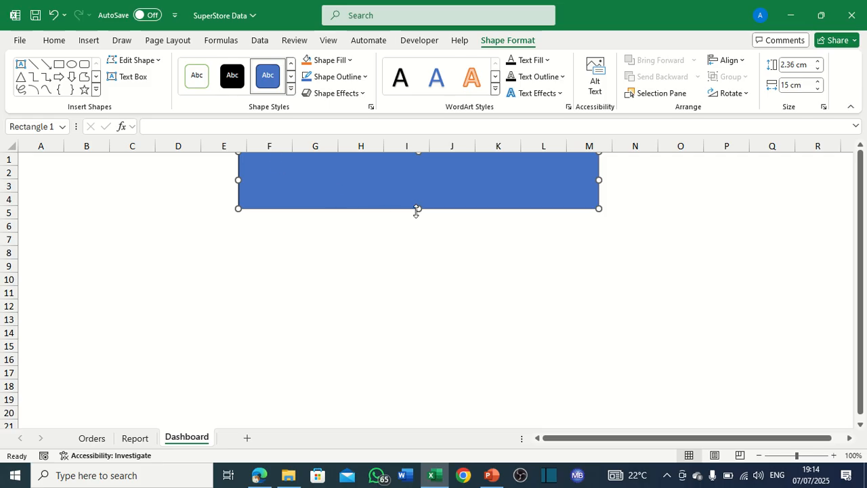
Fill the rectangle with custom color 03045e and enlarge it to about 2.75 cm tall and 15.66 cm wide.
drag(417, 209, 418, 218)
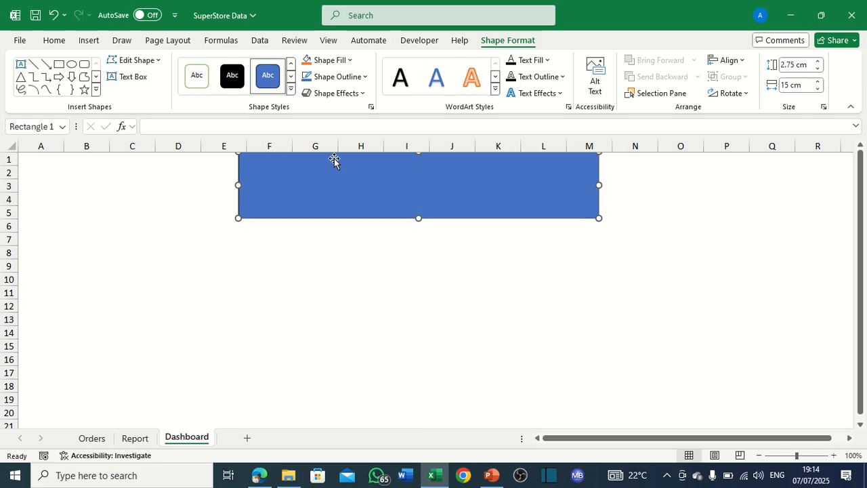
click(332, 62)
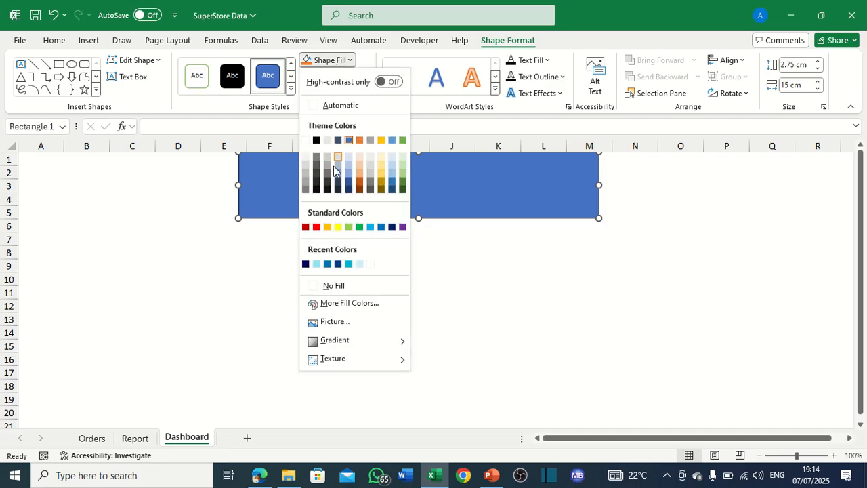
click(330, 306)
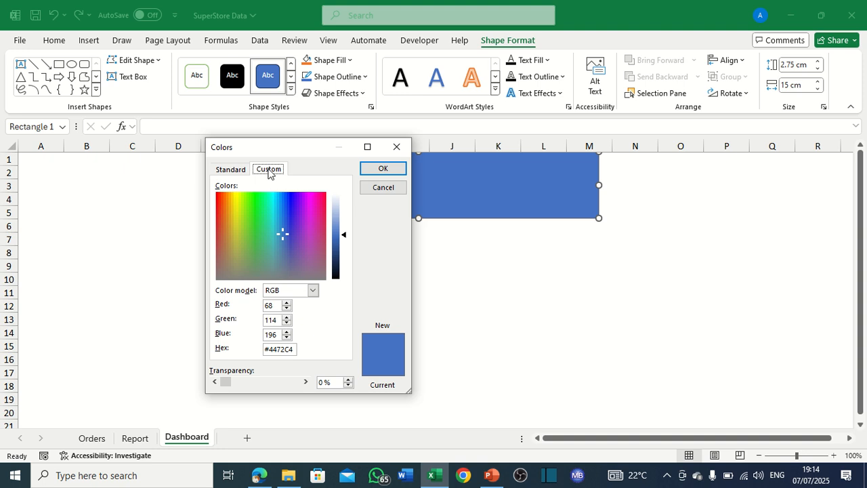
double_click(277, 349)
text(03045e)
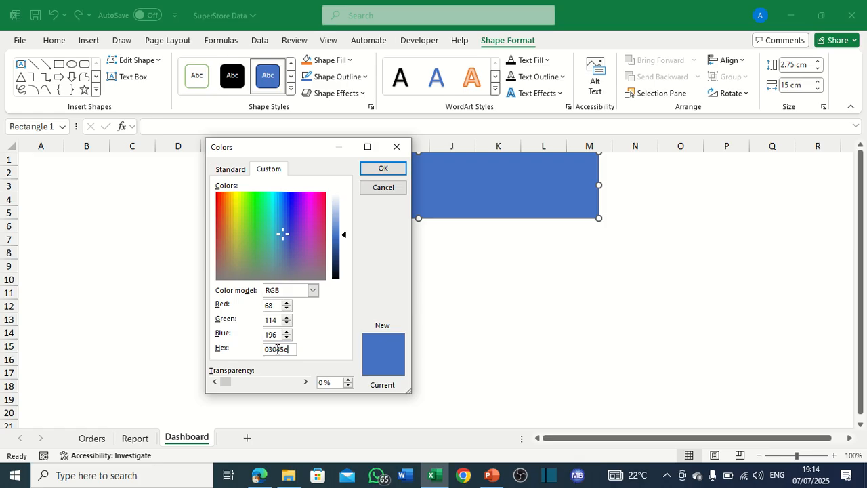
click(382, 169)
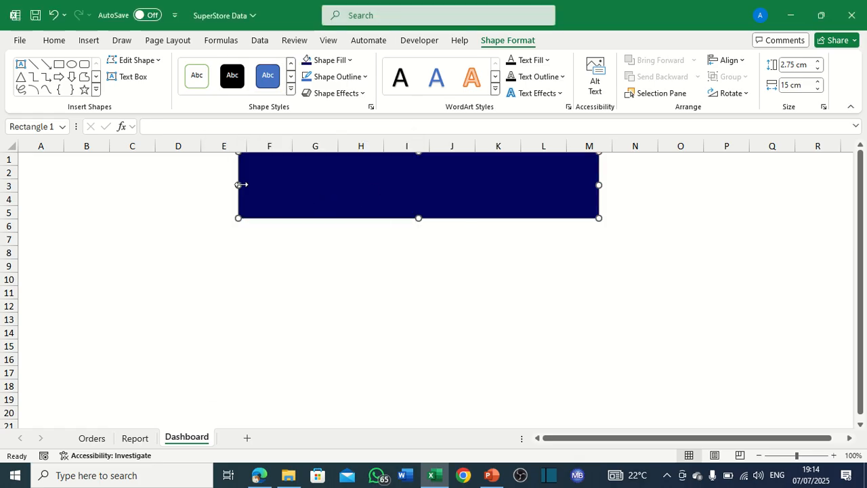
drag(238, 185, 222, 185)
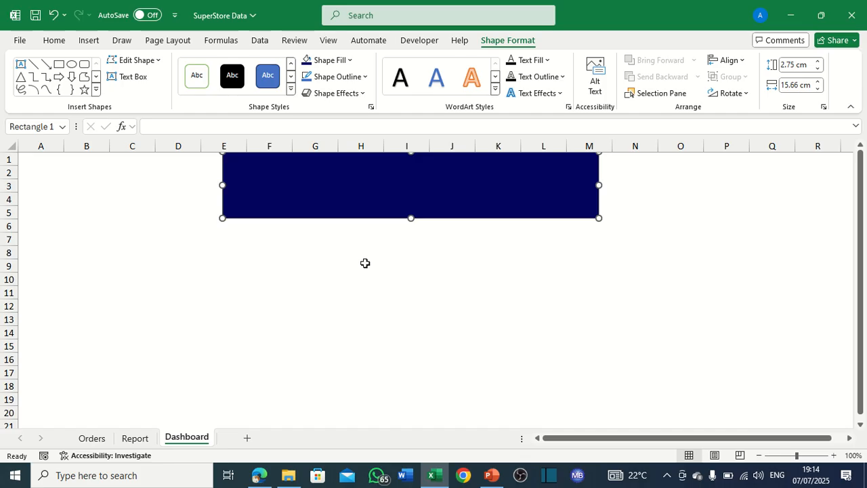
Remove the outline from the navy banner rectangle on the Dashboard sheet.
click(364, 254)
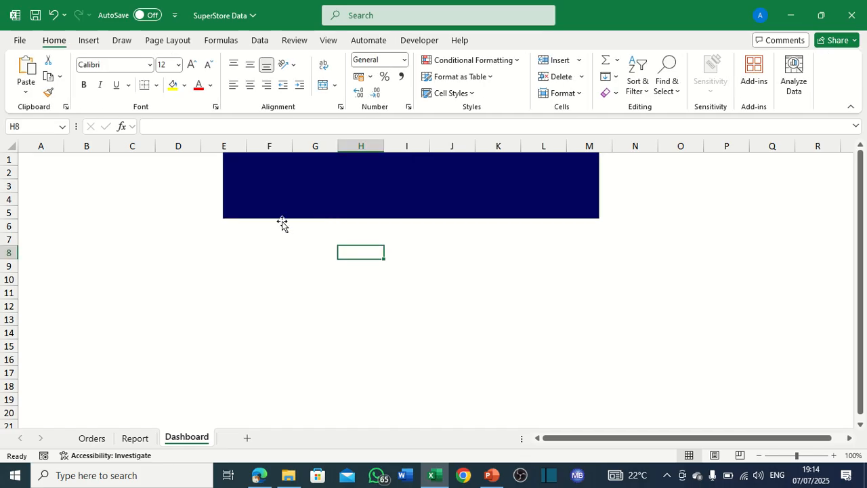
click(296, 188)
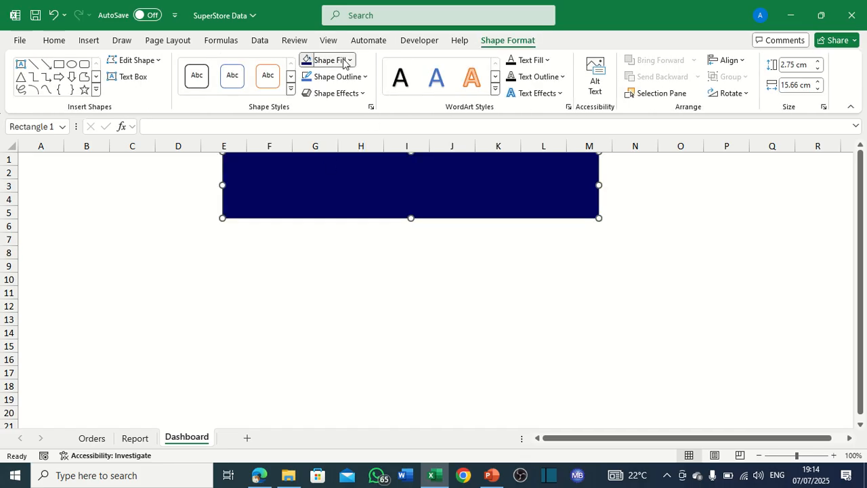
click(344, 63)
click(360, 63)
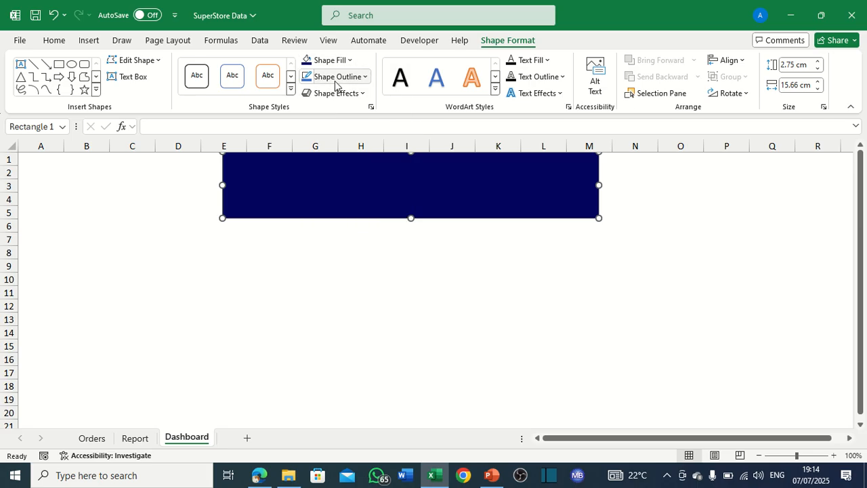
click(335, 77)
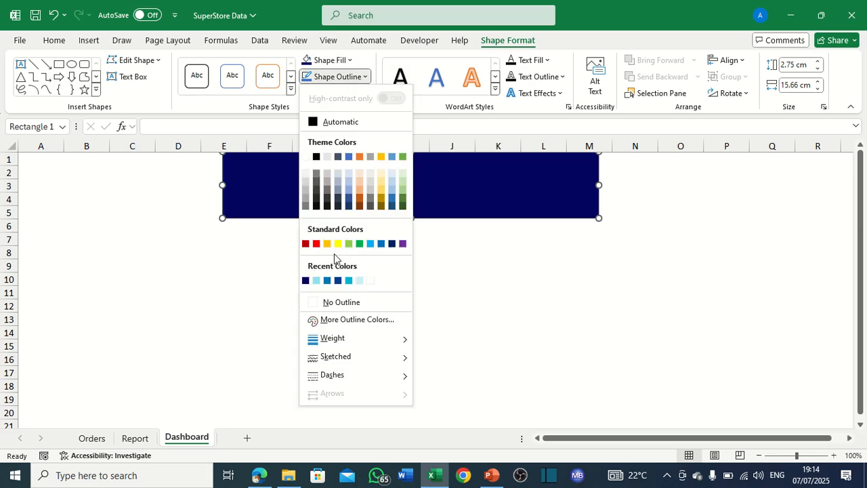
click(314, 303)
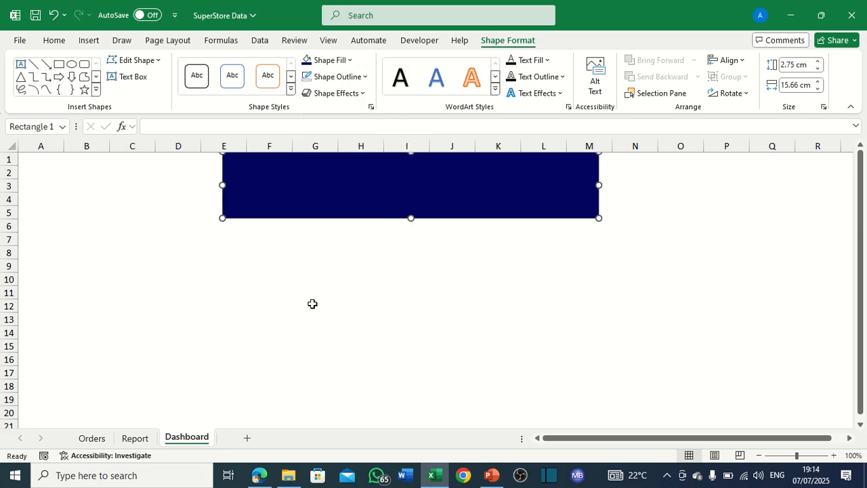
click(309, 262)
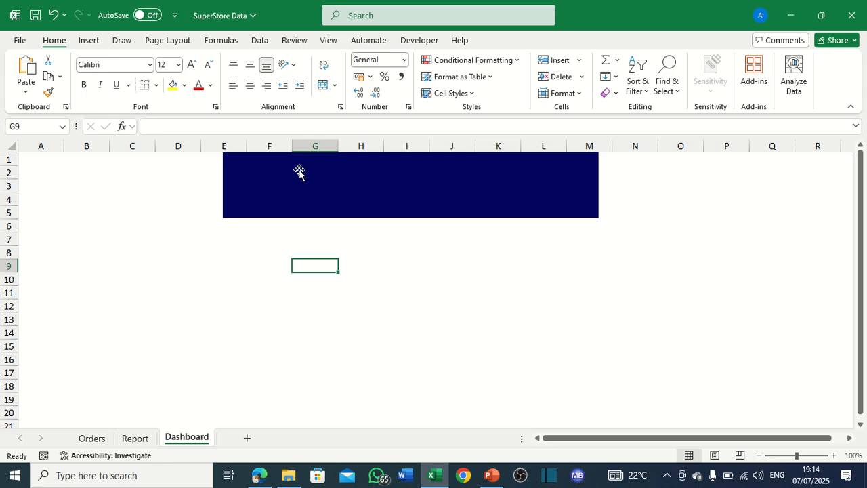
click(207, 284)
click(339, 321)
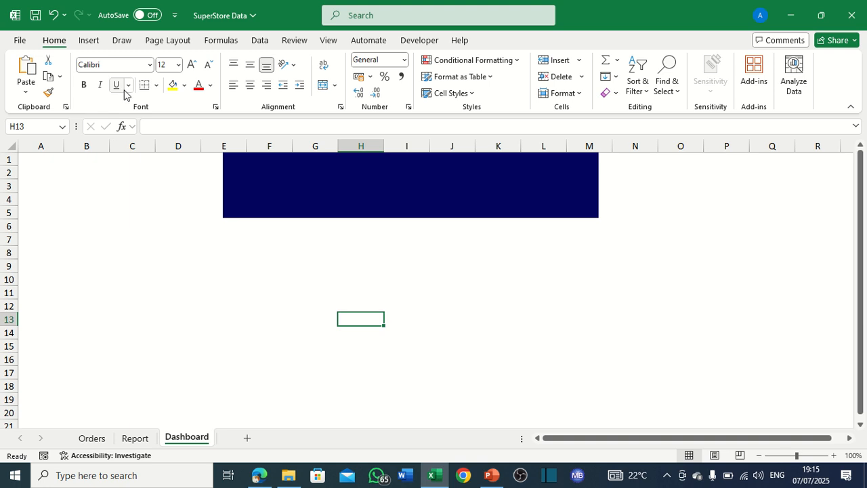
click(183, 86)
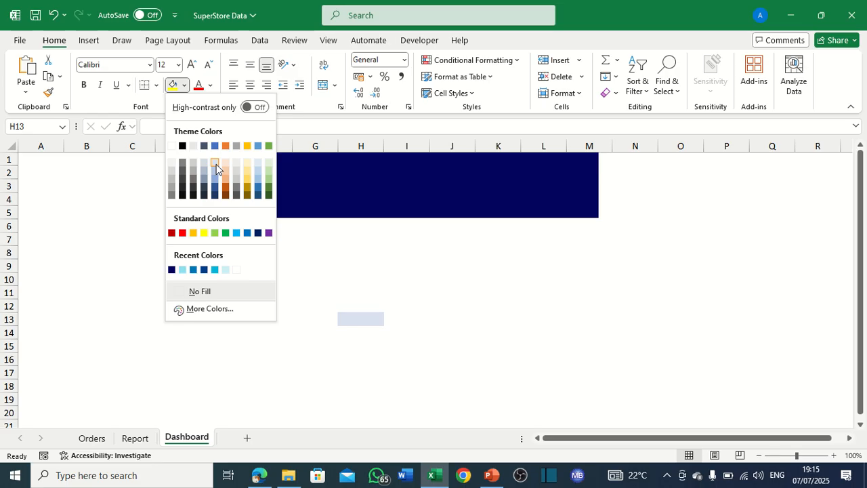
click(75, 220)
Fill all cells of the Dashboard sheet with the light cyan from the recent colors.
click(183, 282)
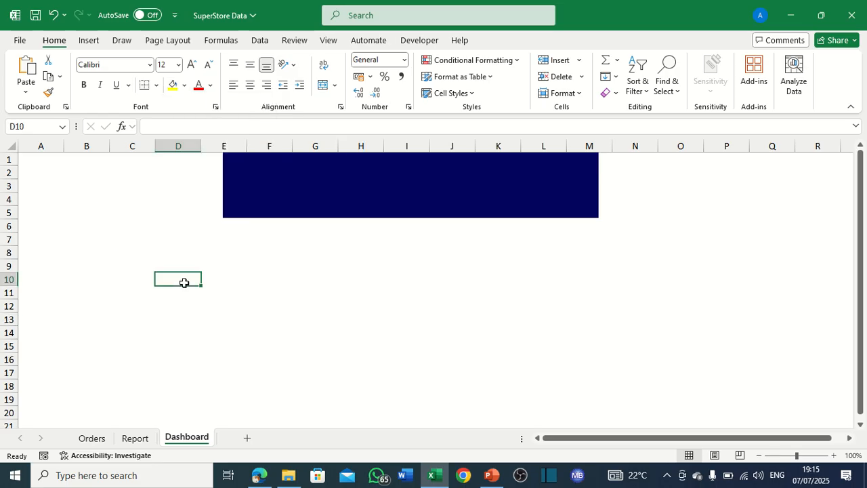
key(ctrl+a)
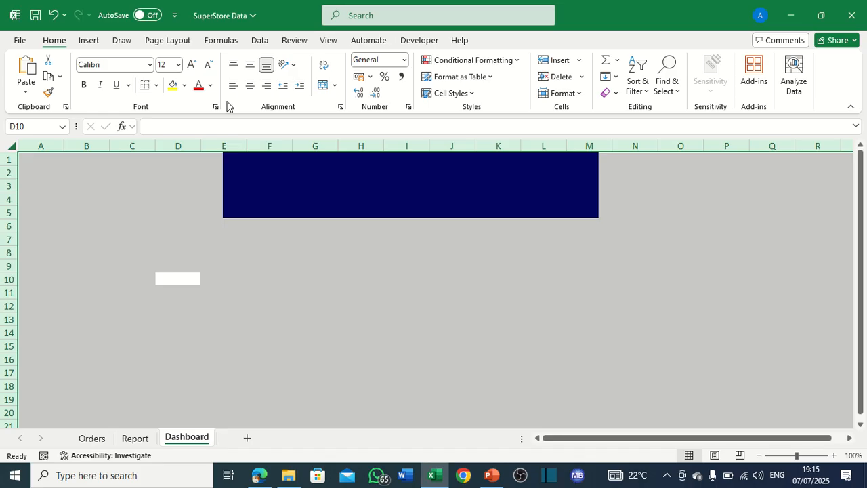
click(183, 85)
click(173, 86)
click(183, 85)
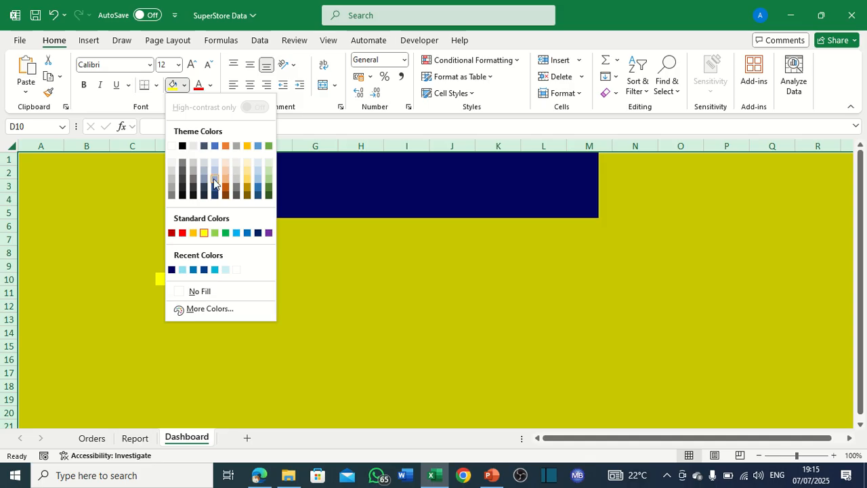
click(225, 269)
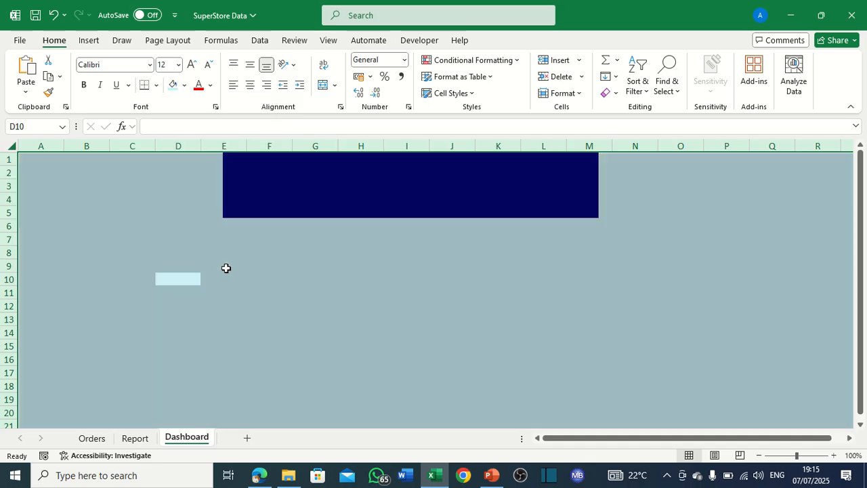
click(274, 310)
click(386, 292)
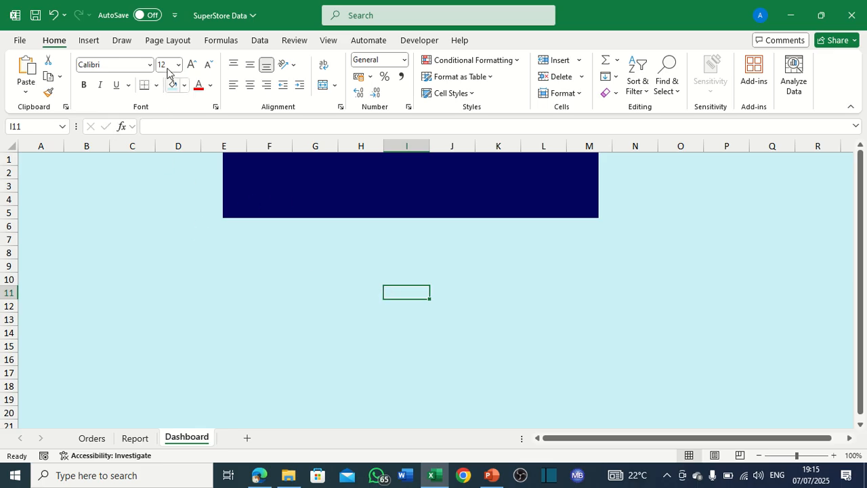
Draw a rectangle about 5.11 cm wide and 2.51 cm high overlapping the lower left part of the navy banner.
click(88, 42)
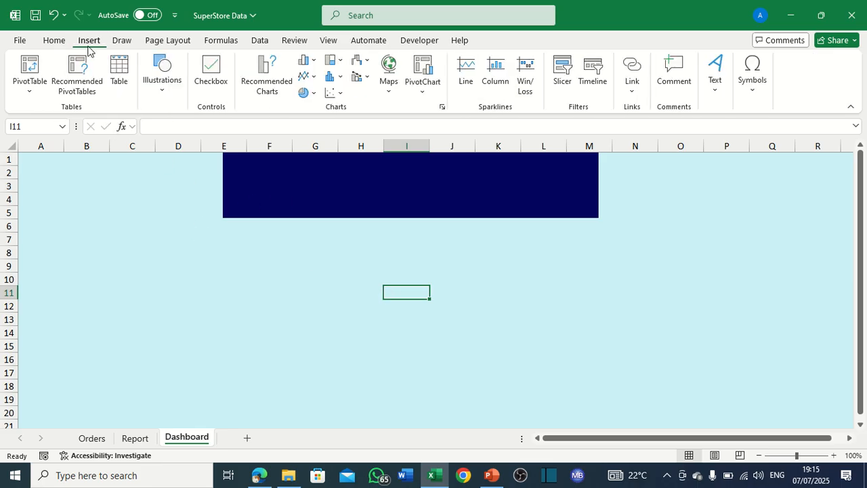
click(160, 78)
click(194, 140)
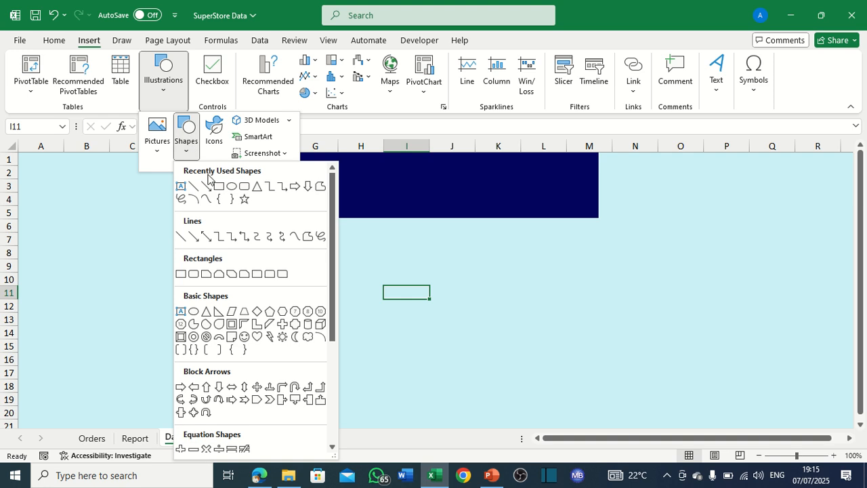
click(219, 187)
drag(243, 204, 365, 264)
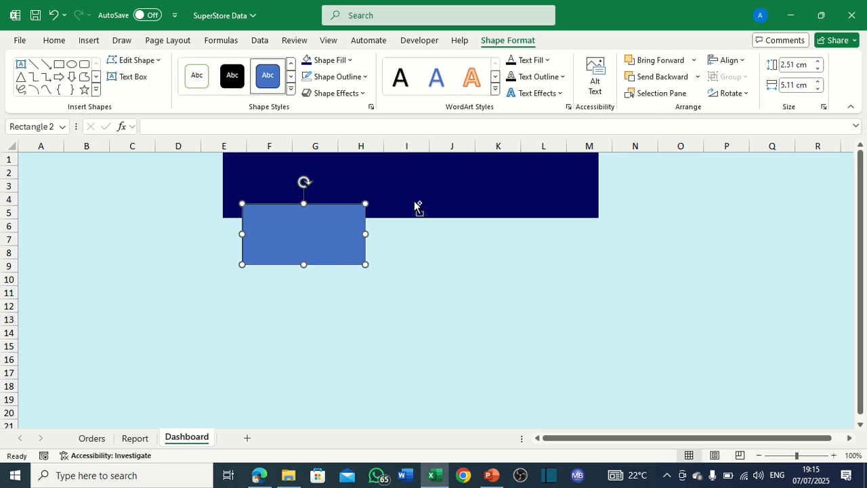
Duplicate the blue rectangle twice and place the copies to the right of the original.
key(ctrl+d)
key(ctrl+d)
drag(348, 239, 572, 229)
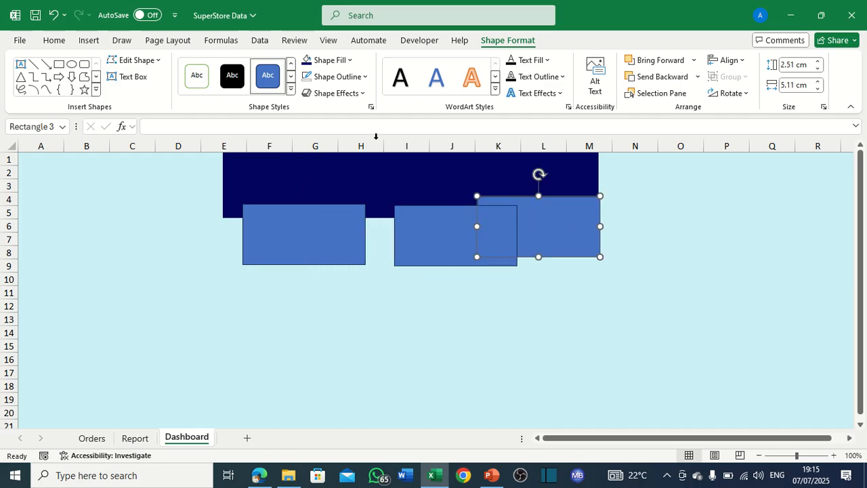
Widen the navy banner slightly on both sides and arrange the three blue rectangles in a row across its lower edge.
click(275, 179)
drag(217, 188, 203, 193)
click(288, 254)
drag(288, 255, 265, 251)
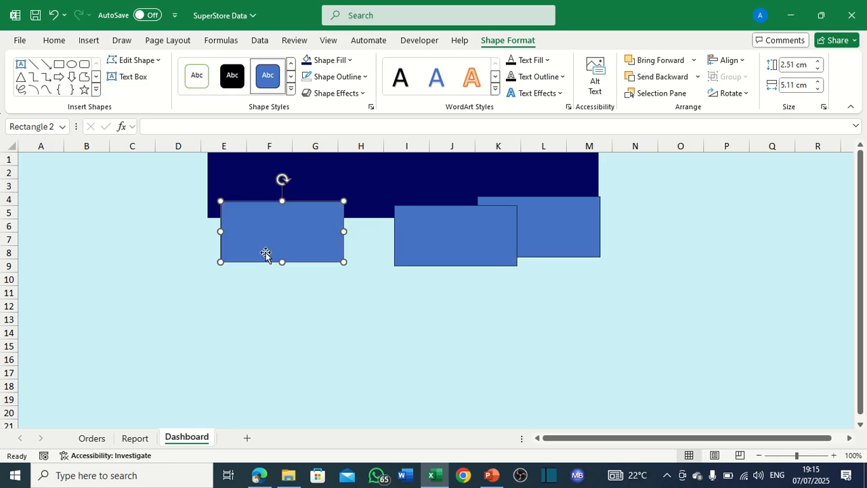
mouse_move(407, 257)
mouse_down()
mouse_move(395, 248)
mouse_move(367, 255)
mouse_move(405, 243)
mouse_up()
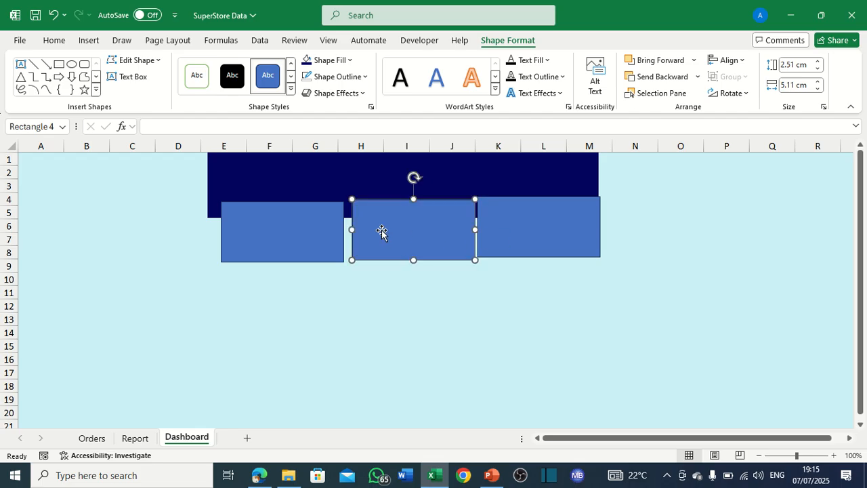
drag(329, 228, 324, 231)
drag(400, 229, 394, 231)
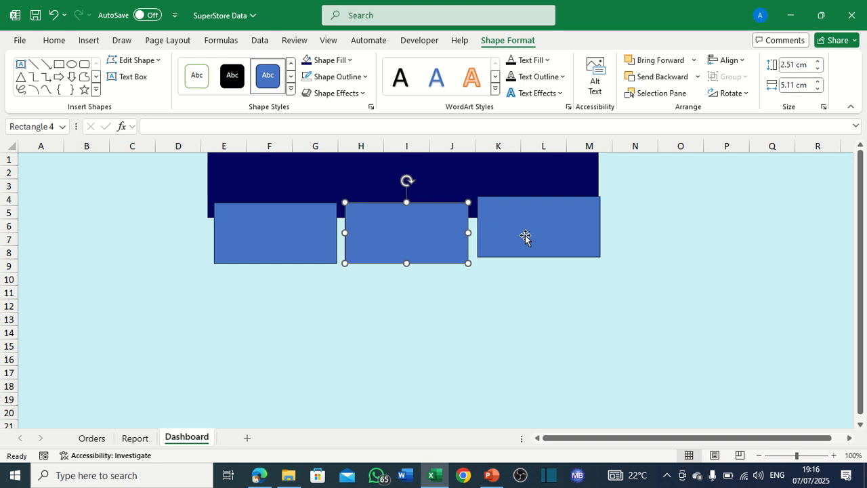
drag(524, 236, 522, 239)
click(596, 181)
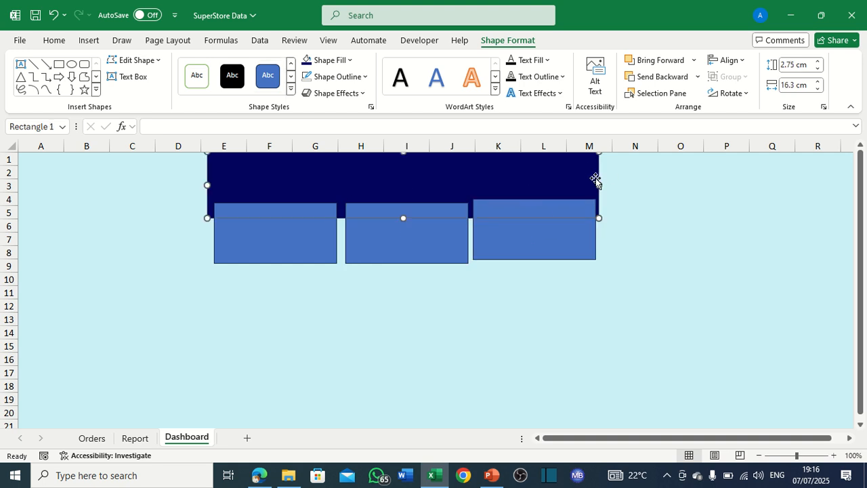
drag(600, 183, 604, 184)
Align the tops of the three blue rectangles and distribute them horizontally.
click(278, 249)
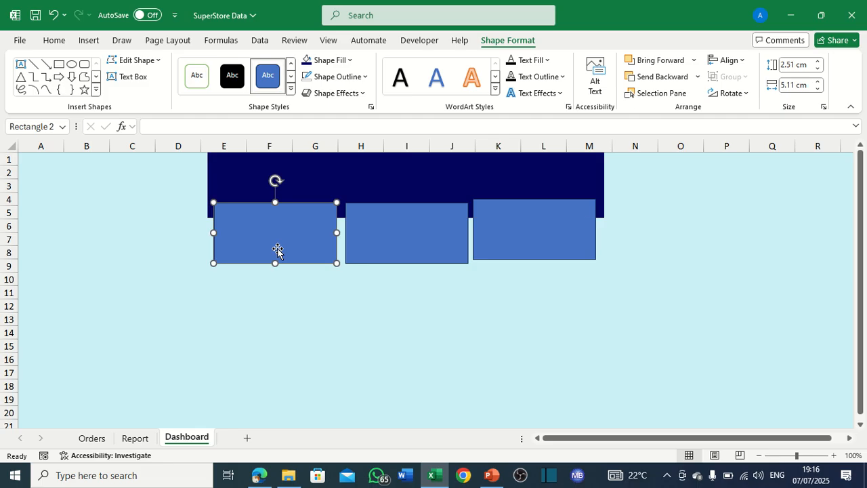
shift+click(394, 239)
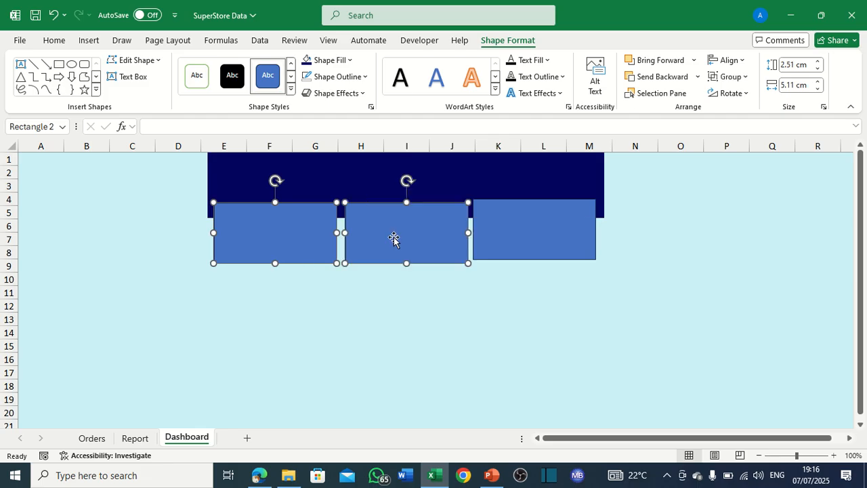
shift+click(519, 245)
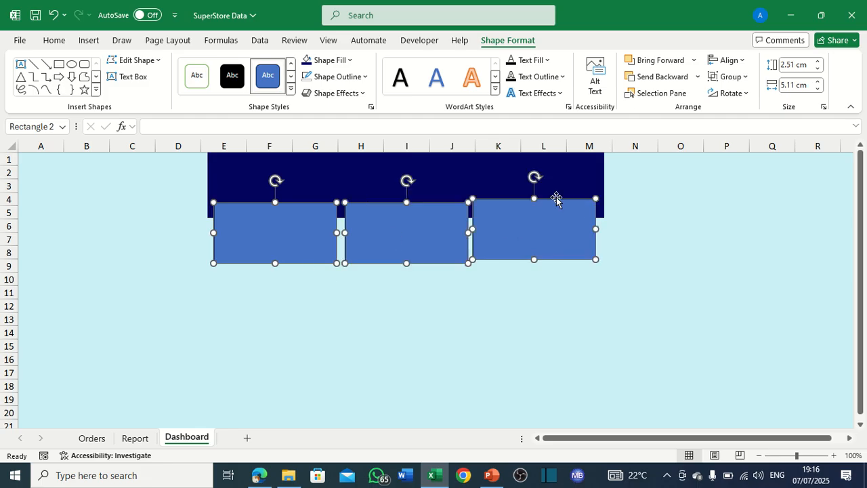
click(728, 61)
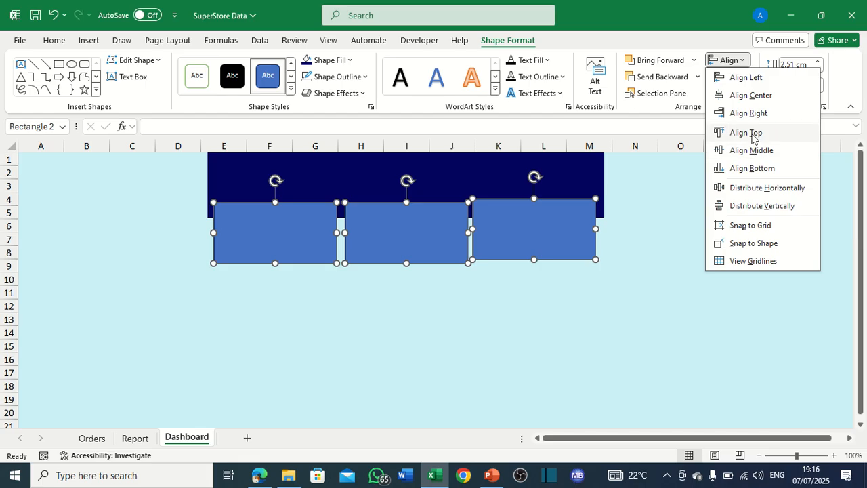
click(752, 132)
click(728, 60)
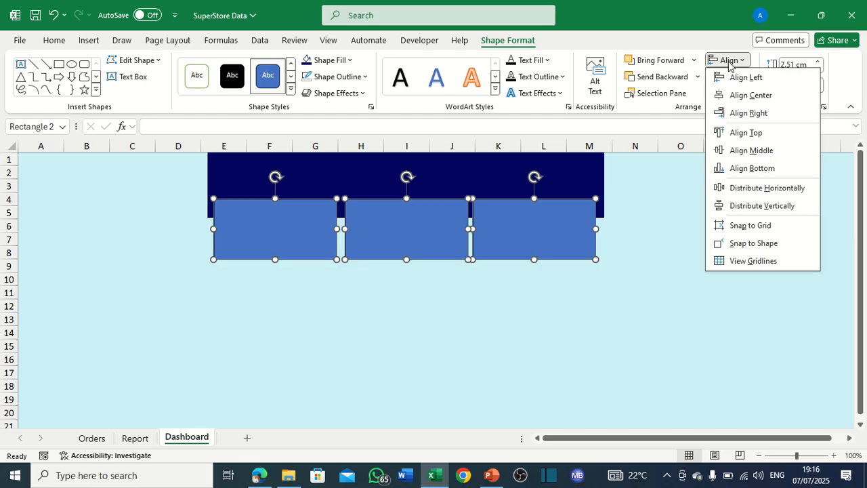
click(777, 195)
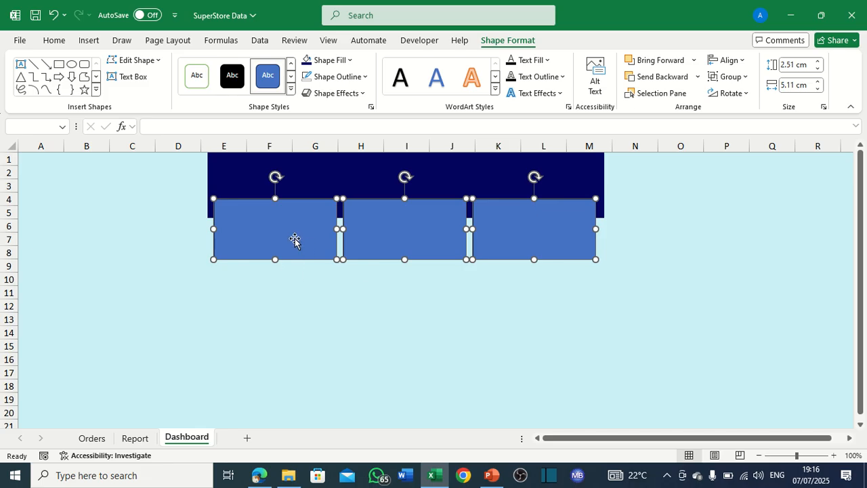
click(346, 316)
Give the leftmost card rectangle a white fill and no outline.
click(286, 226)
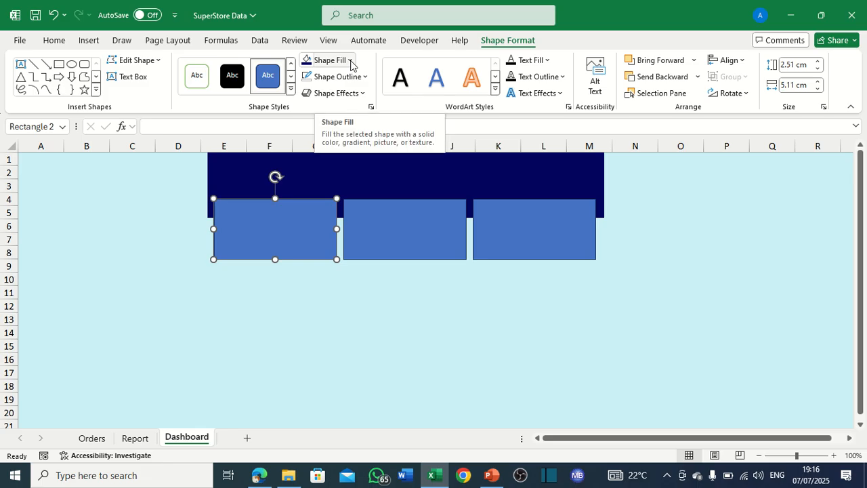
click(351, 60)
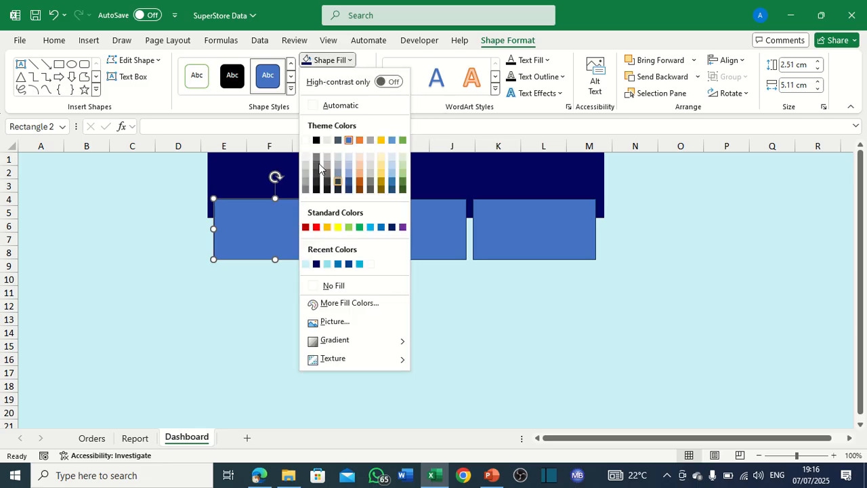
click(316, 284)
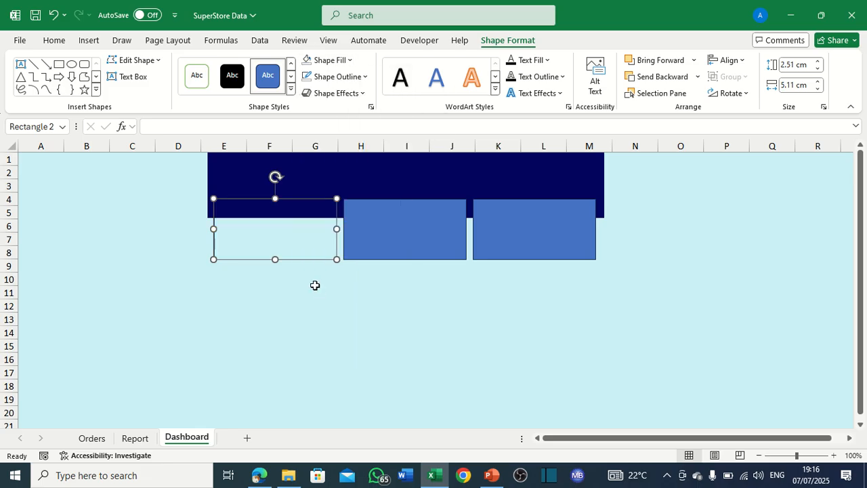
click(340, 60)
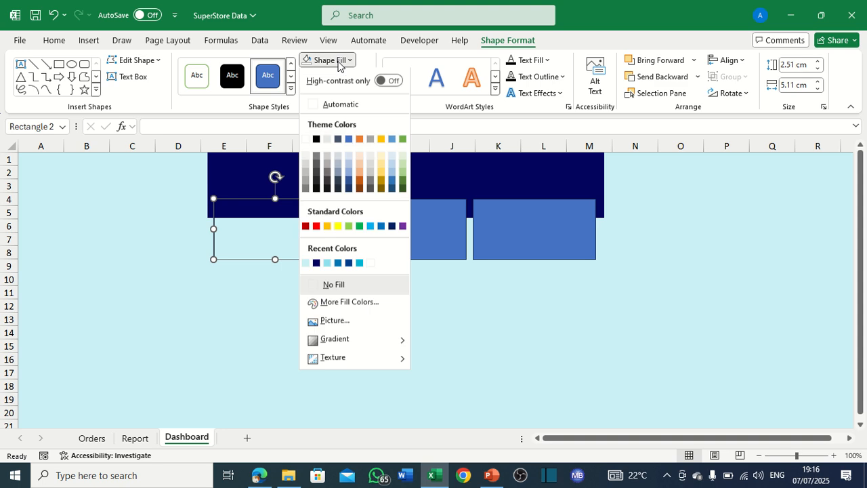
click(305, 140)
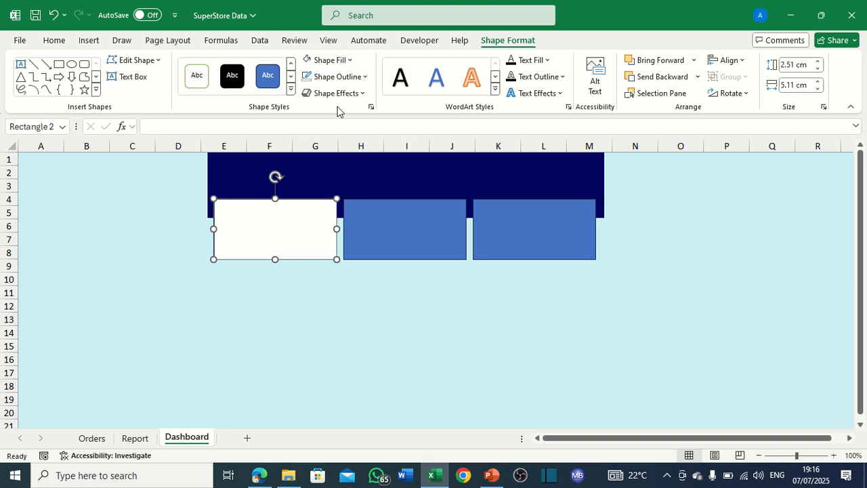
click(337, 76)
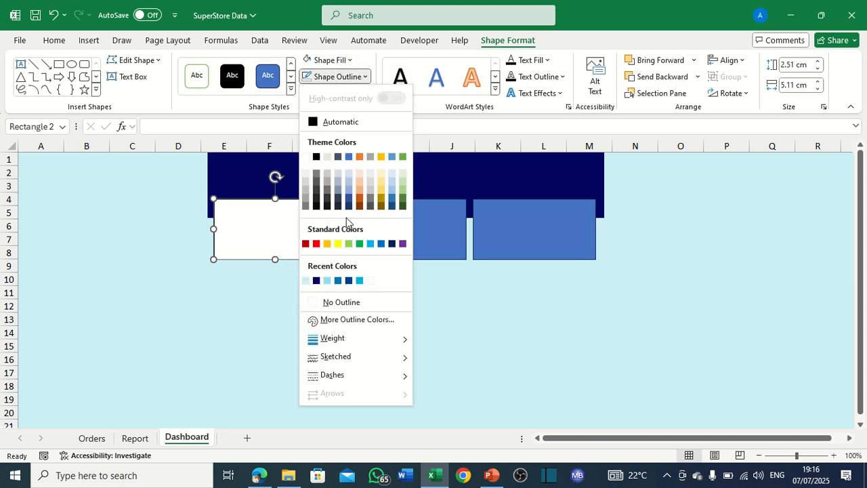
click(315, 304)
click(376, 235)
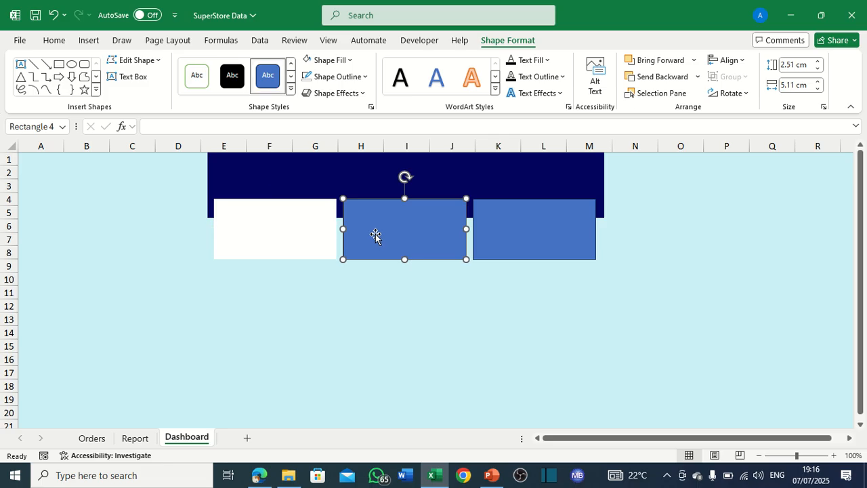
click(302, 249)
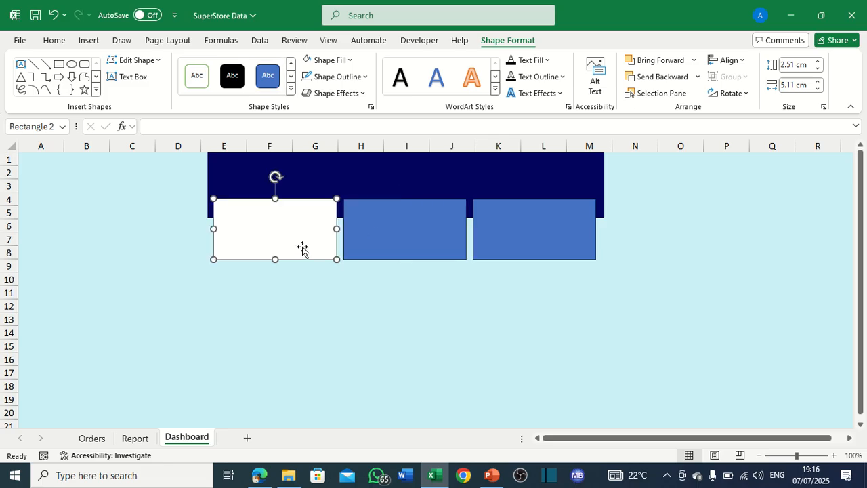
Copy the leftmost card's white, outline-free formatting onto the two remaining blue rectangles with Format Painter.
click(54, 41)
click(48, 92)
click(401, 224)
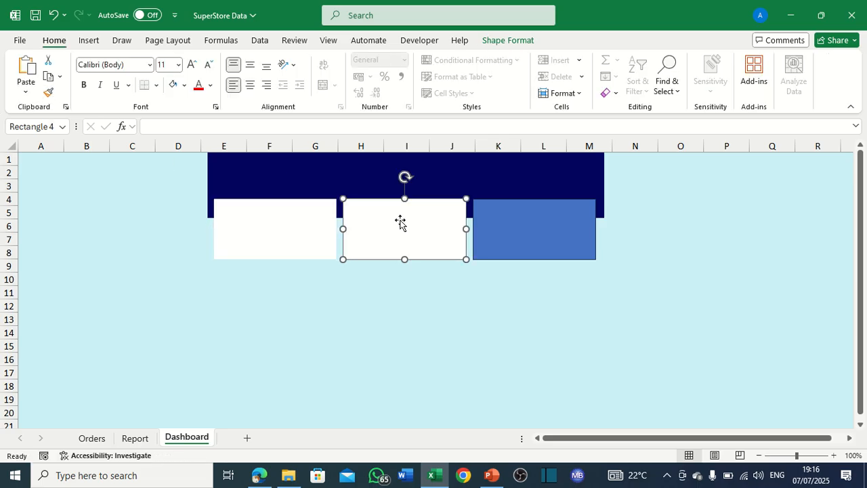
click(48, 92)
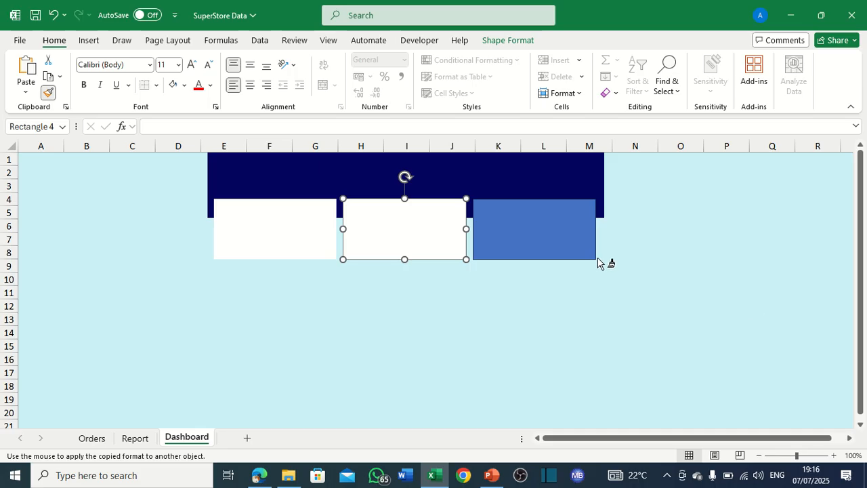
click(539, 232)
click(471, 292)
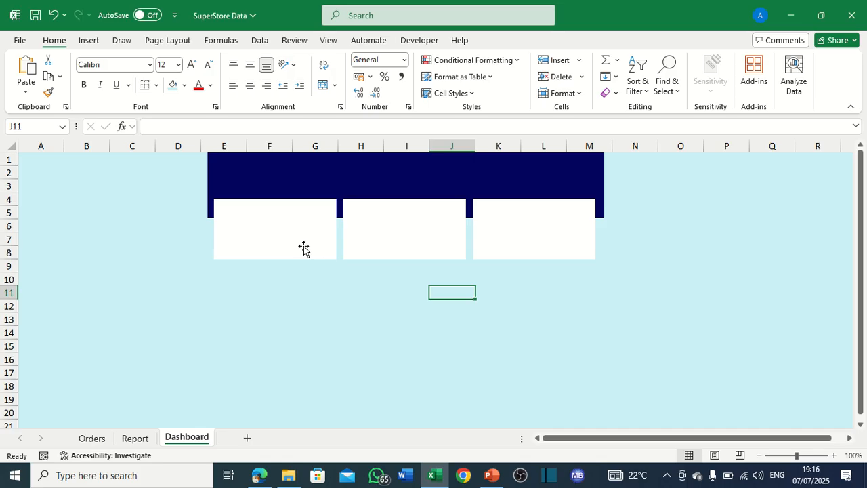
Duplicate the leftmost white card and place the copy over columns A to D, below and to the left of the banner.
scroll(433, 270, down, 1)
scroll(434, 270, down, 1)
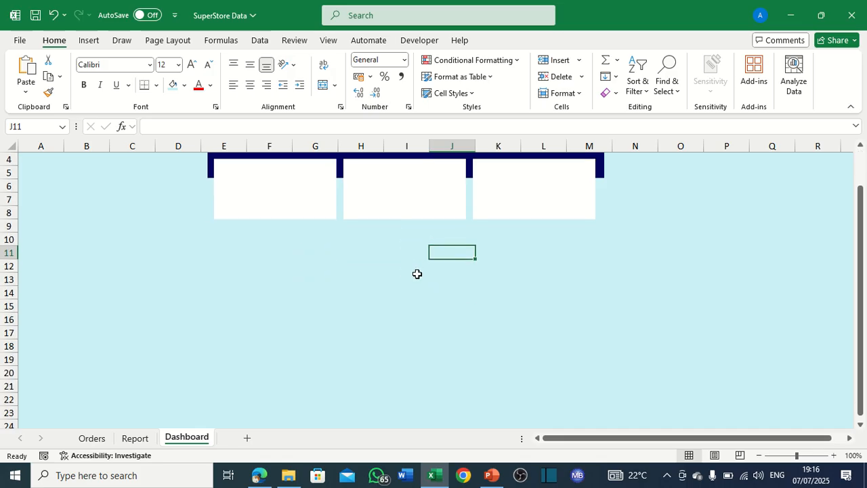
click(276, 188)
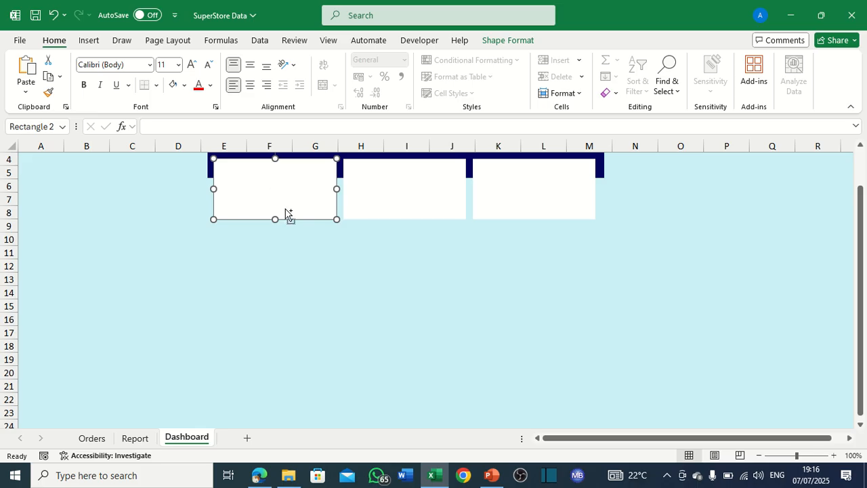
key(ctrl+d)
drag(286, 211, 123, 255)
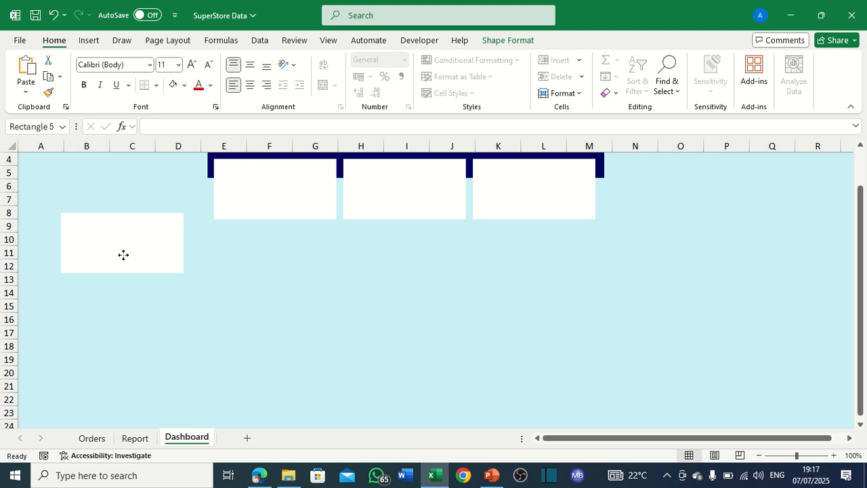
drag(124, 254, 110, 258)
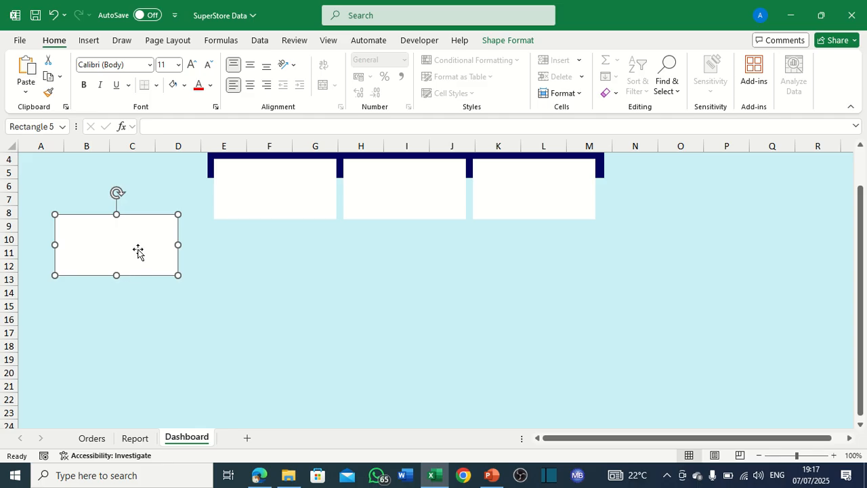
Make two more copies of the card in columns A to D and stack them beneath it.
key(ctrl+d)
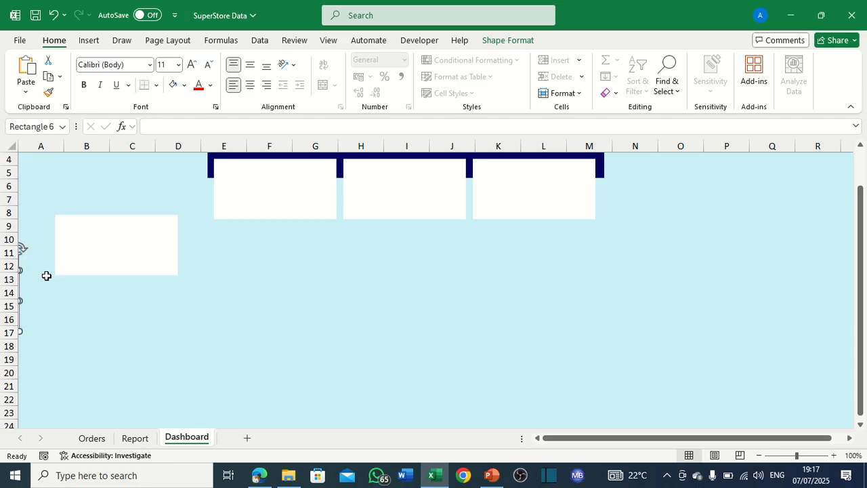
key(ctrl+z)
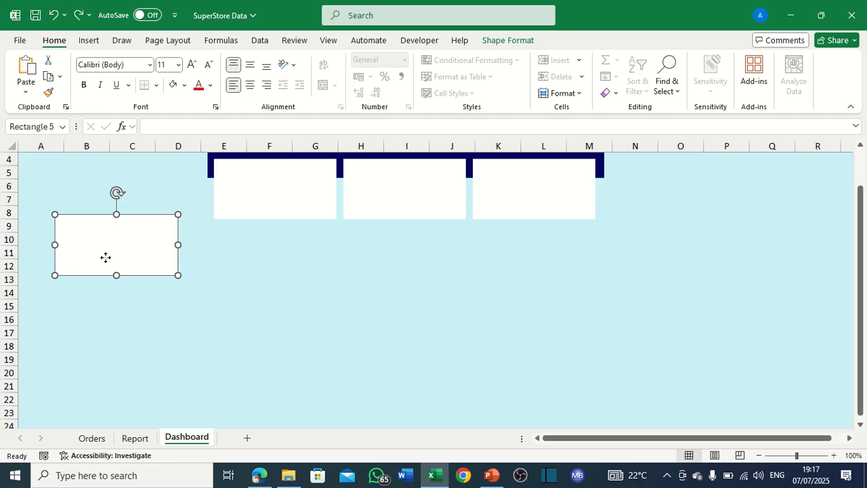
drag(106, 258, 103, 356)
key(ctrl+d)
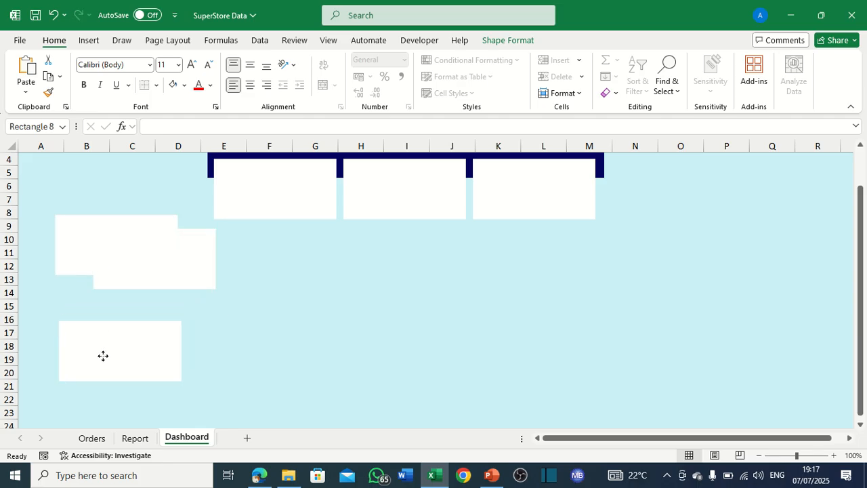
drag(142, 286, 108, 338)
click(133, 364)
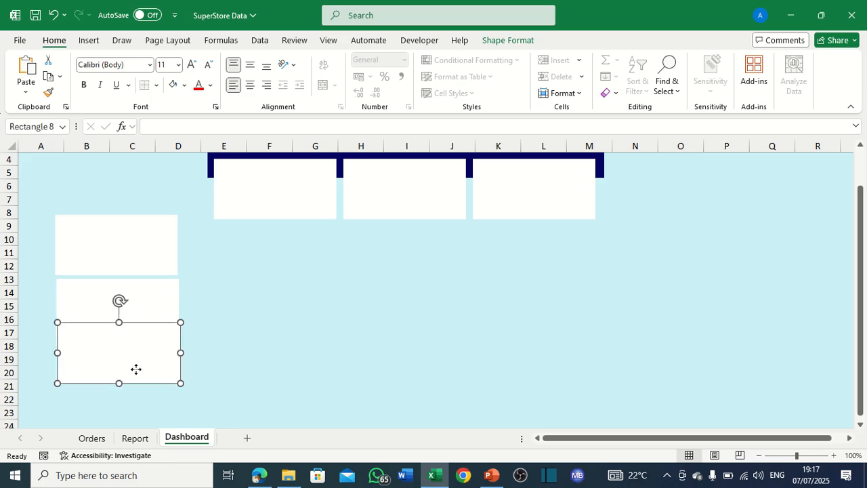
drag(133, 364, 131, 393)
Shift the top and middle cards of the left column slightly left and down to separate them.
click(144, 255)
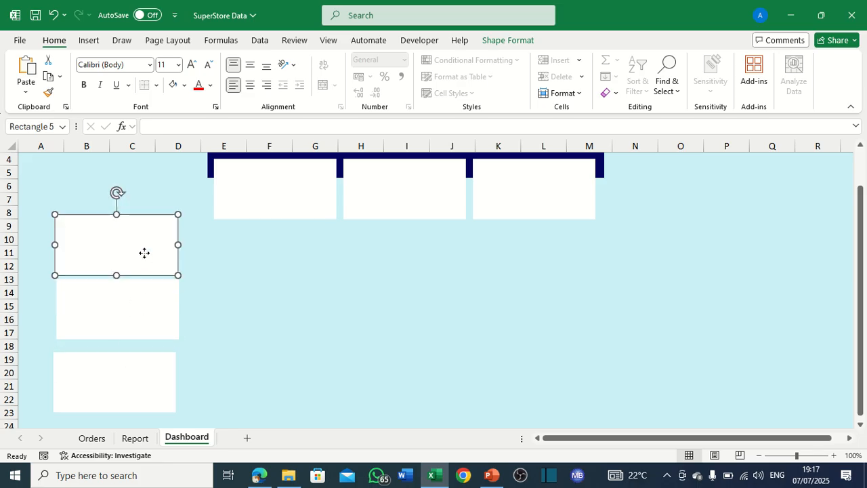
drag(145, 255, 138, 260)
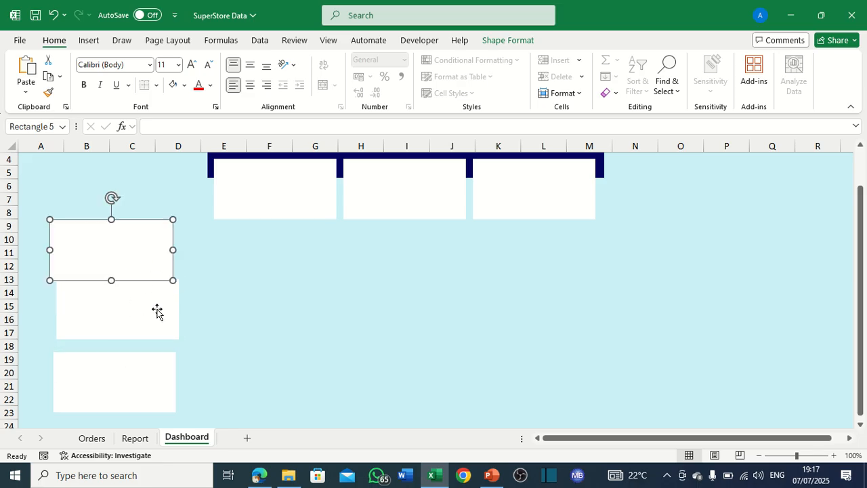
drag(156, 311, 145, 324)
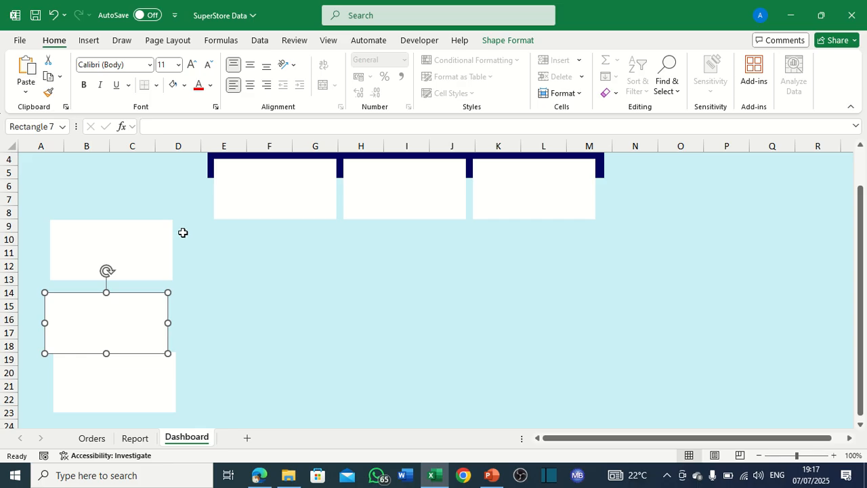
click(145, 237)
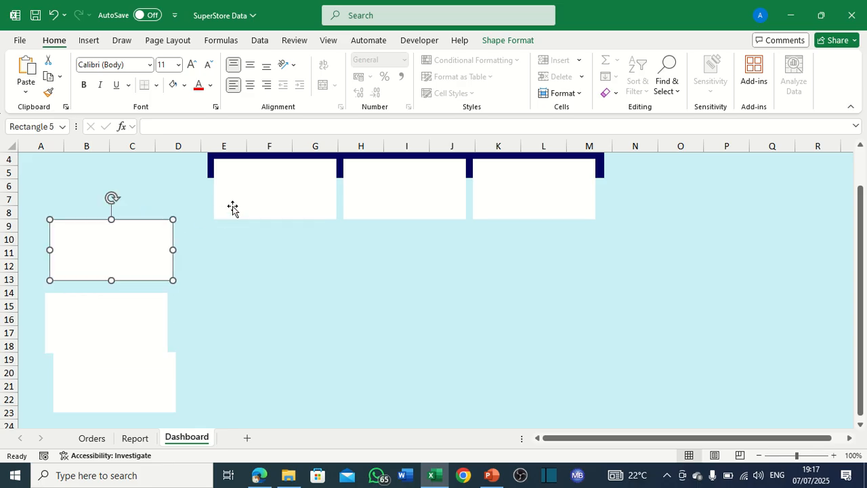
ctrl+click(232, 208)
ctrl+click(387, 202)
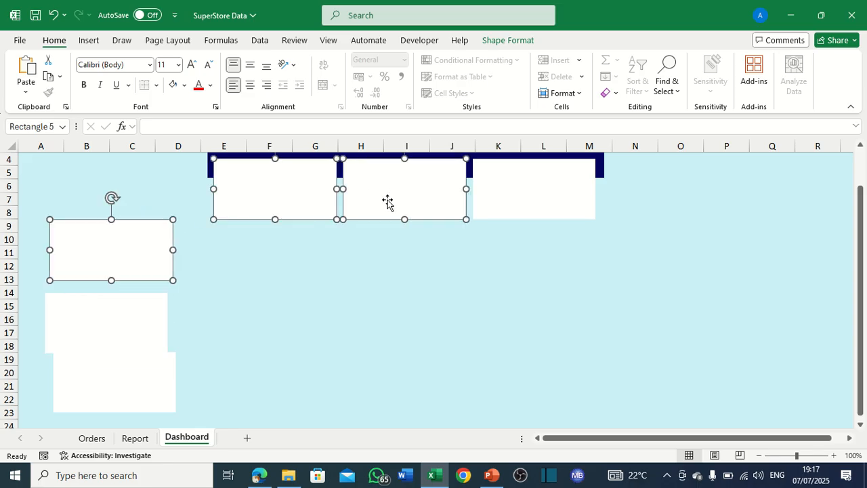
click(282, 265)
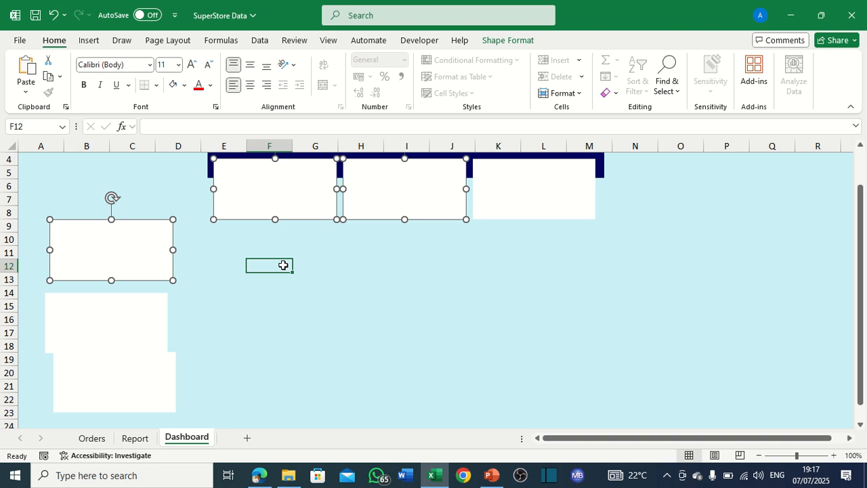
Move the top and middle cards of the left column into line with a narrow gap between them.
click(121, 252)
drag(121, 251, 122, 252)
drag(120, 310, 126, 306)
Stretch the bottom card of the left column down to row 27 and extend the middle card down to just above it.
drag(122, 370, 116, 386)
scroll(265, 298, down, 2)
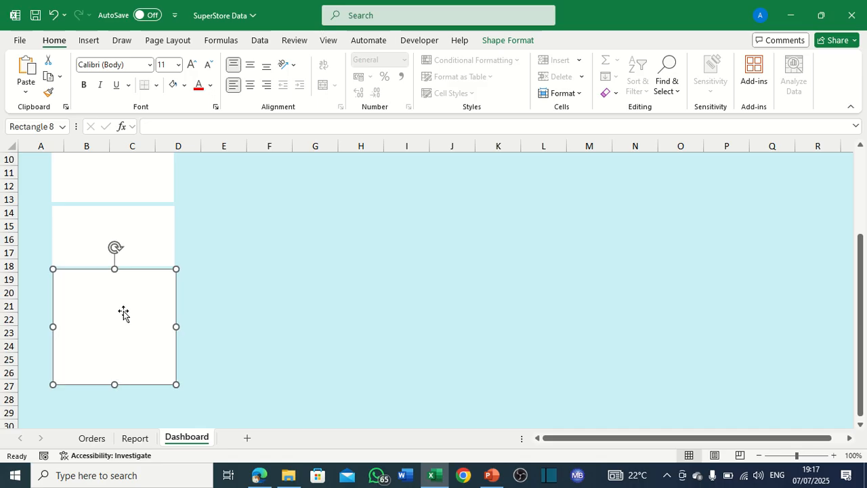
drag(122, 312, 122, 319)
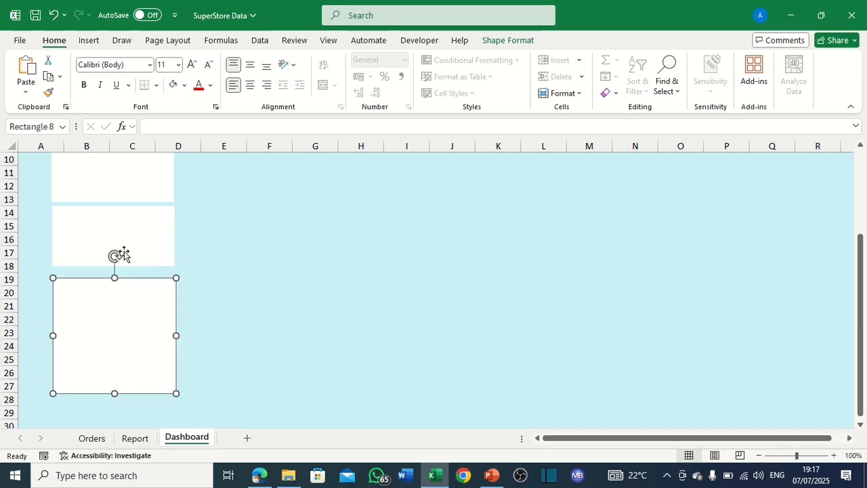
click(117, 247)
drag(112, 266, 111, 306)
click(319, 175)
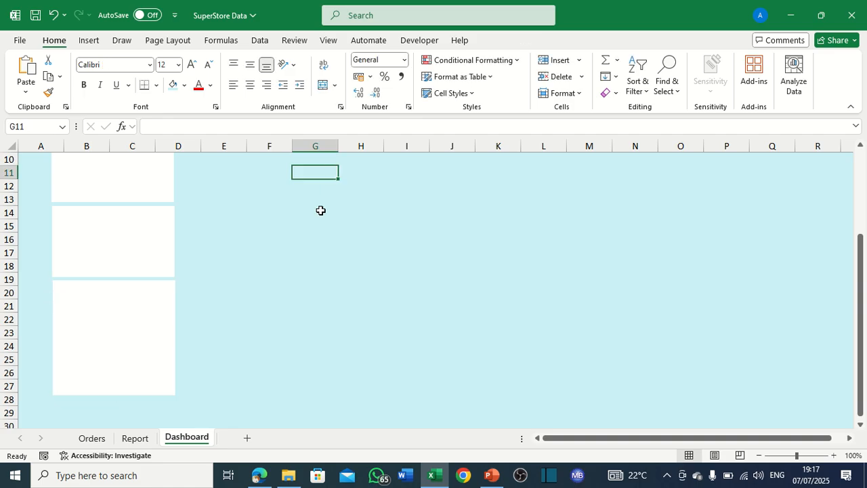
Distribute the three cards of the left column vertically.
scroll(330, 246, up, 1)
click(95, 214)
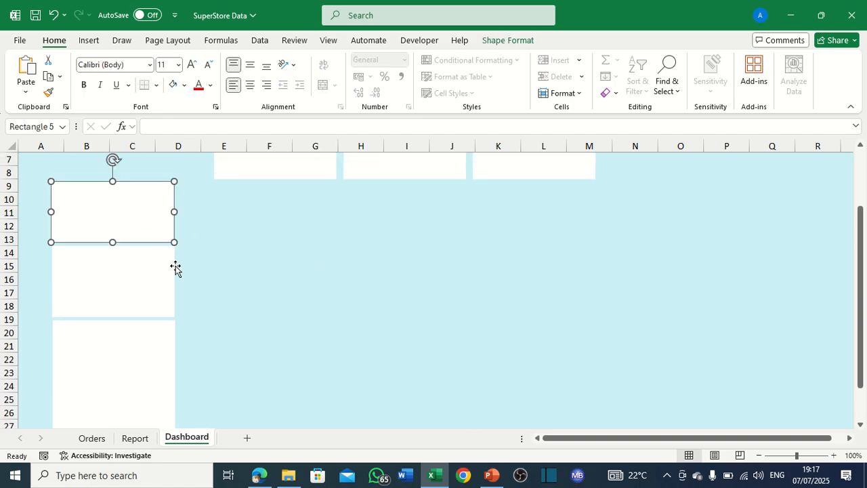
ctrl+click(126, 300)
ctrl+click(133, 342)
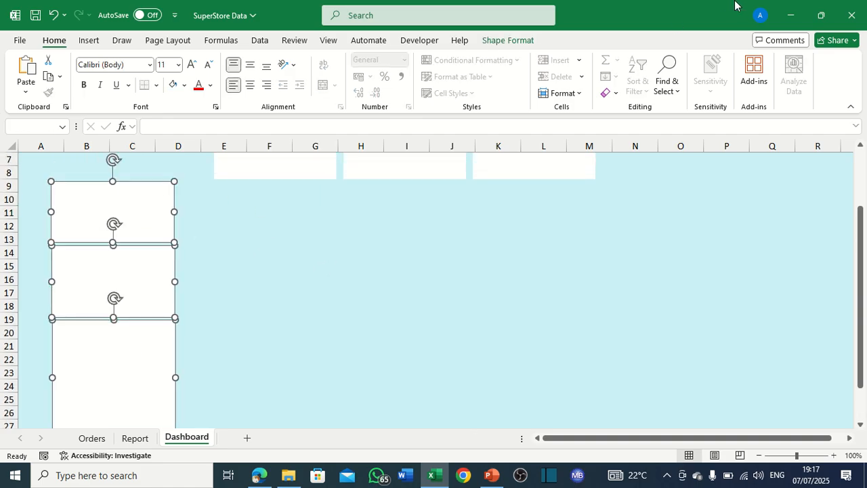
click(505, 42)
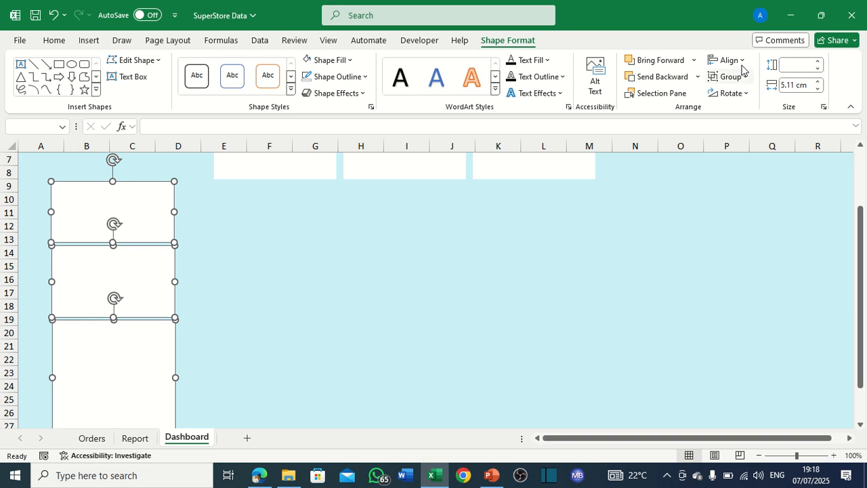
click(737, 61)
click(752, 206)
click(346, 283)
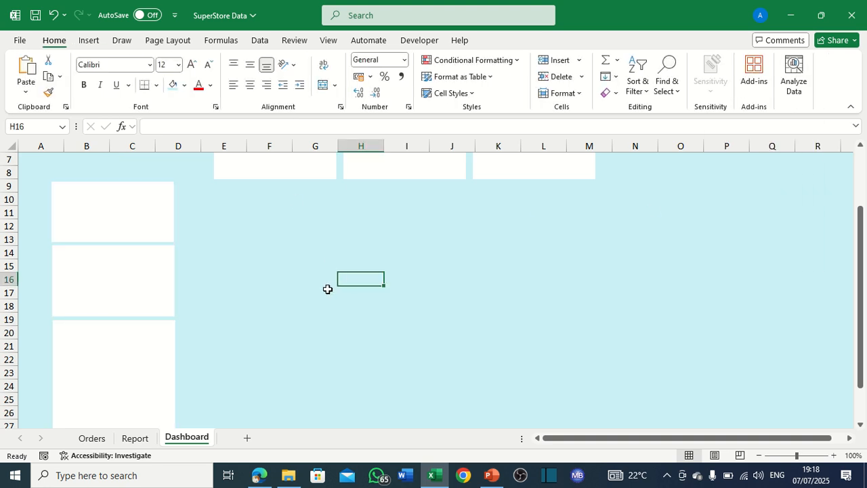
Duplicate the bottom card of the left column and place the copy beside the top card, starting at row 9.
scroll(419, 273, up, 2)
scroll(418, 271, down, 3)
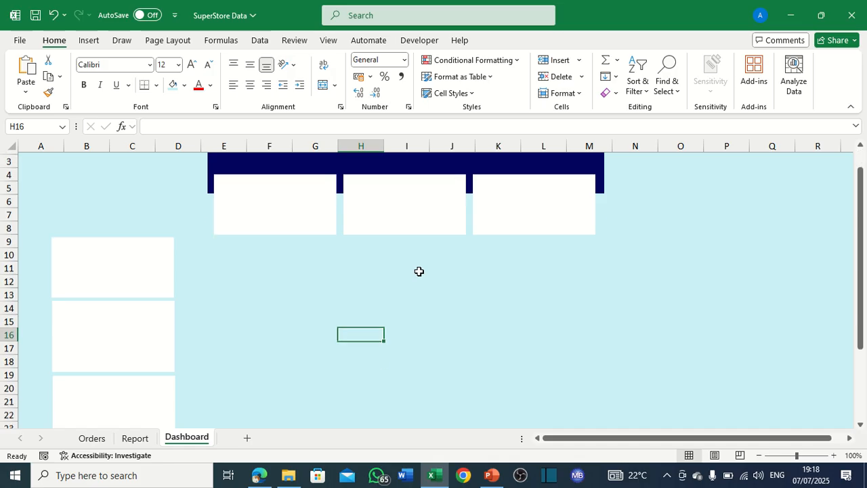
click(137, 373)
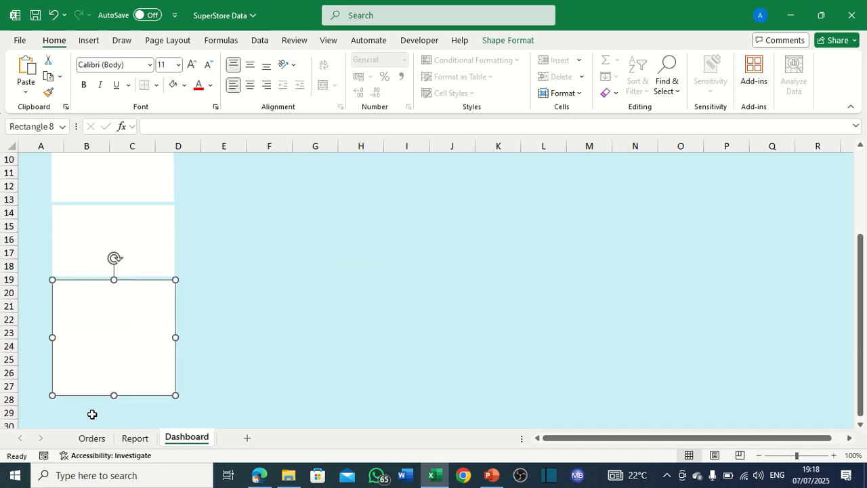
click(193, 372)
click(139, 344)
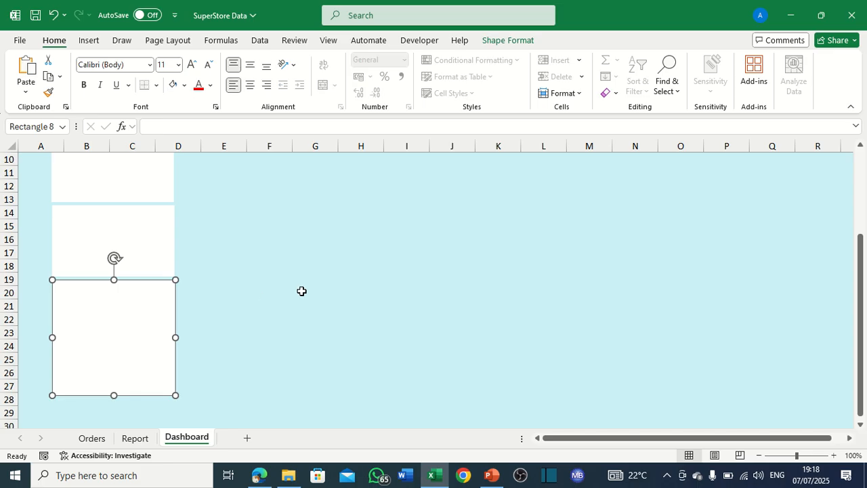
drag(139, 344, 339, 239)
scroll(441, 262, down, 1)
scroll(440, 262, up, 3)
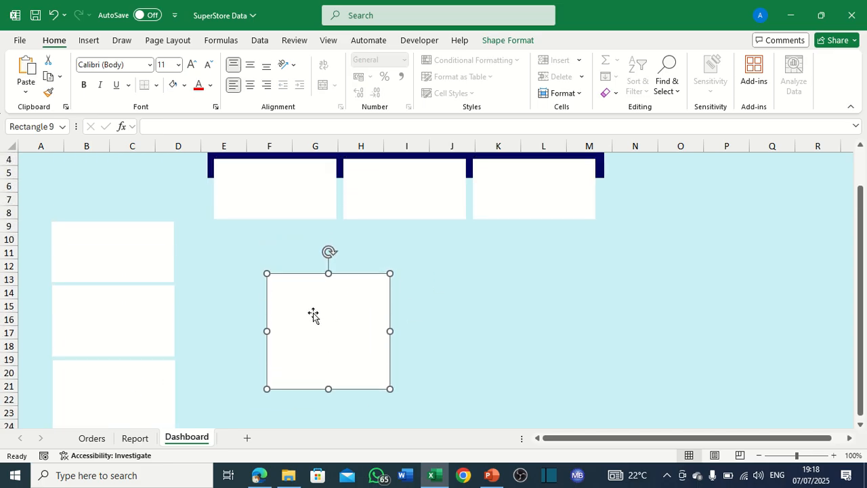
drag(312, 314, 223, 268)
Stretch the new card down to row 27 and widen it into column G.
scroll(359, 338, down, 1)
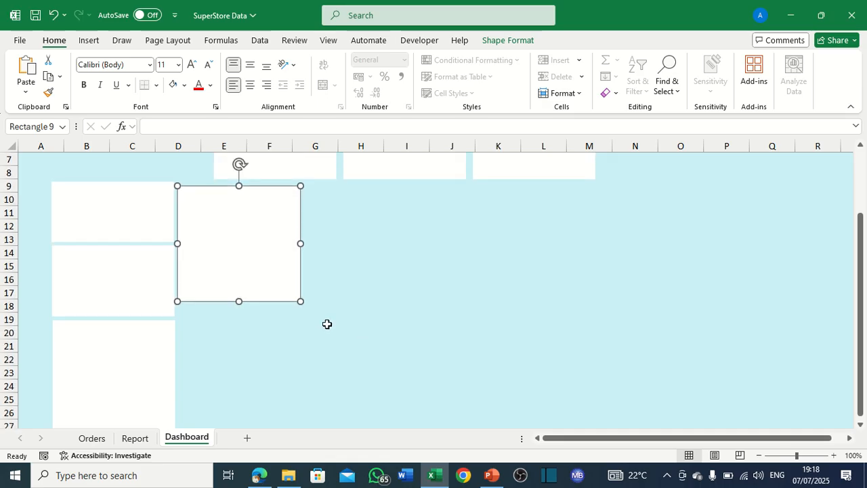
drag(239, 301, 244, 412)
scroll(266, 361, down, 1)
drag(238, 373, 242, 396)
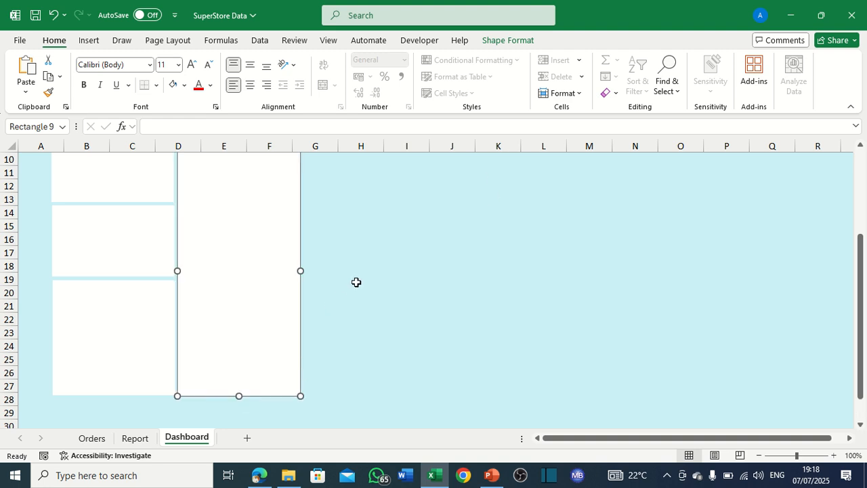
drag(300, 271, 321, 272)
Place another copy of the bottom left card beside the tall card at row 9 and widen it to column K.
scroll(390, 248, up, 2)
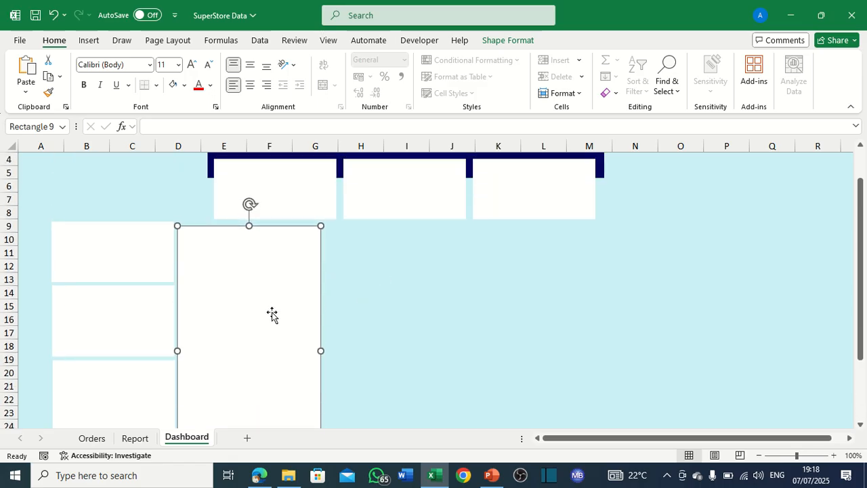
click(158, 385)
scroll(391, 302, down, 2)
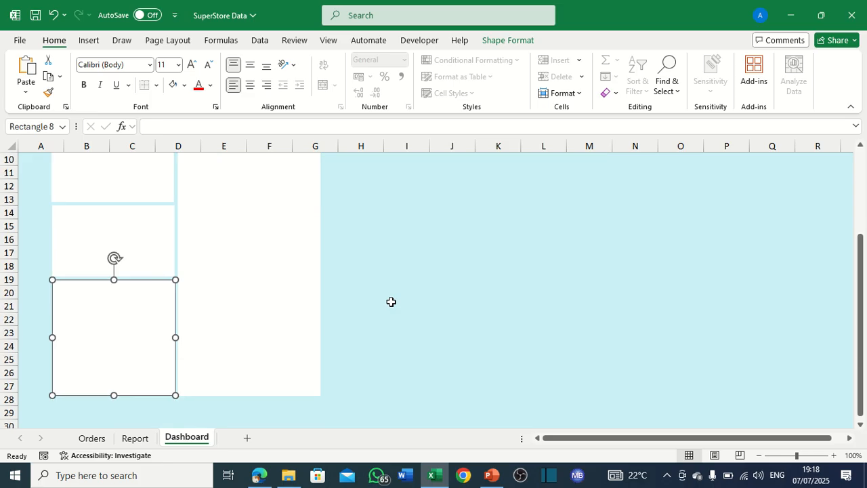
key(ctrl+d)
drag(169, 338, 468, 253)
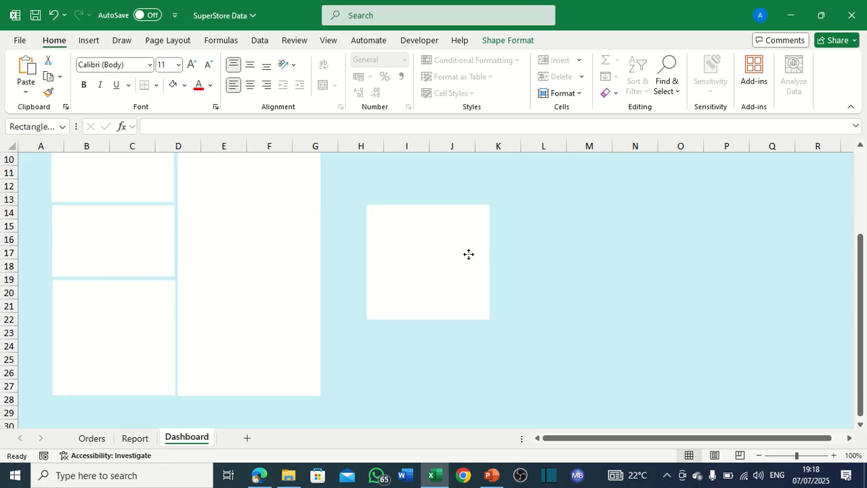
scroll(494, 278, up, 2)
drag(446, 331, 400, 278)
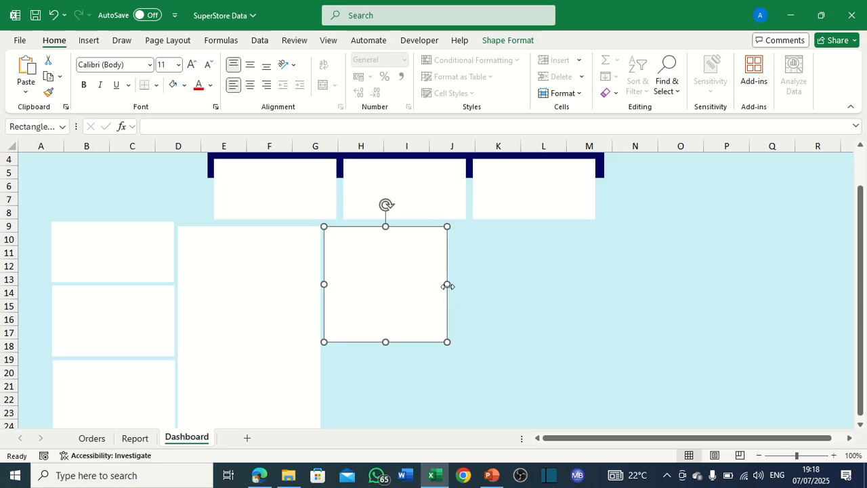
drag(446, 283, 491, 285)
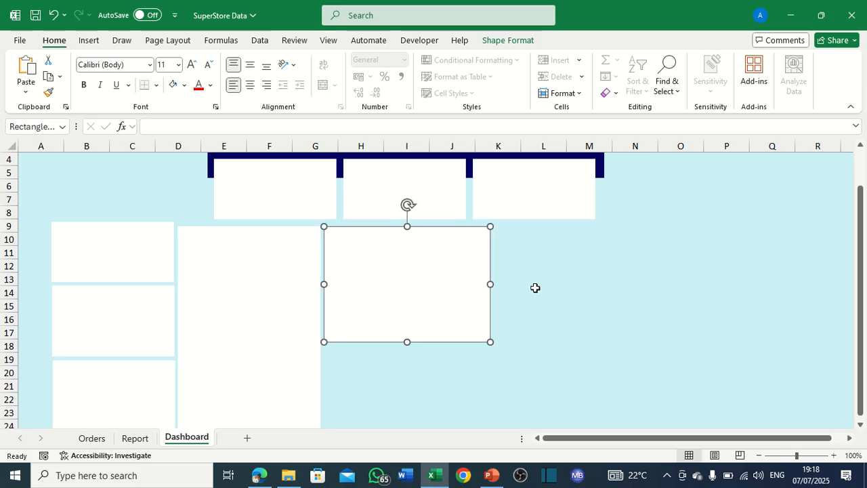
Align the tops of the left column's first card, the tall card and the card ending in column K.
scroll(533, 285, down, 1)
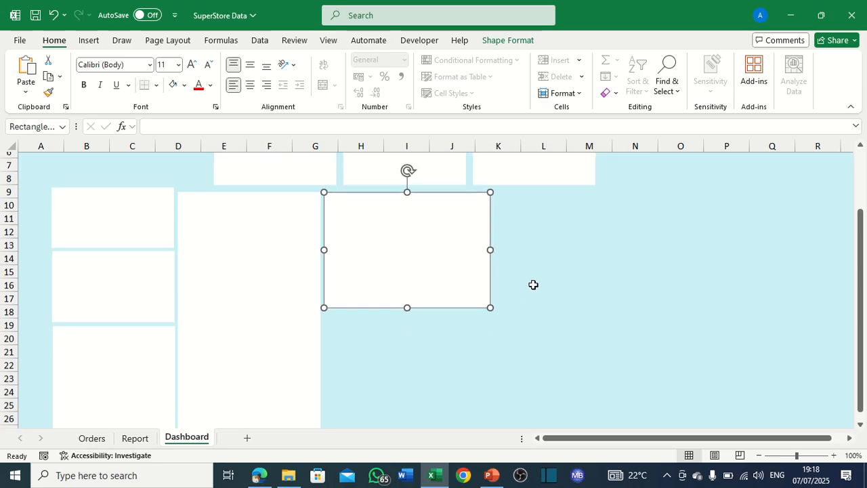
click(149, 217)
shift+click(235, 232)
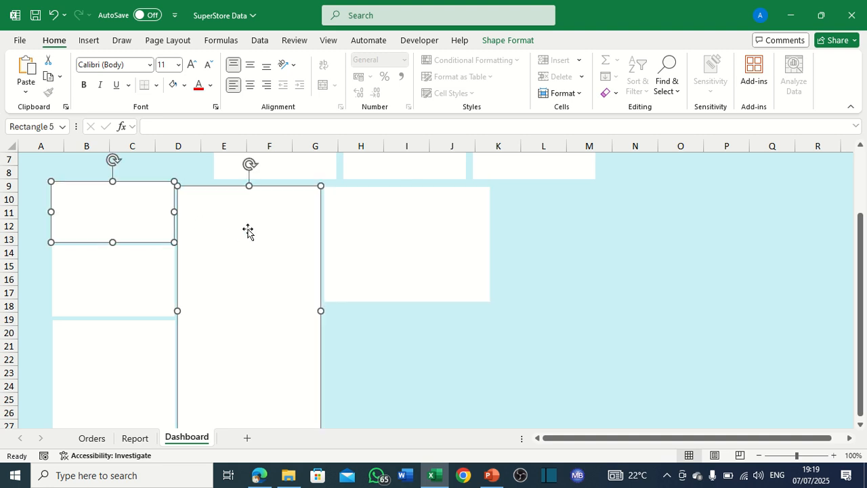
shift+click(354, 212)
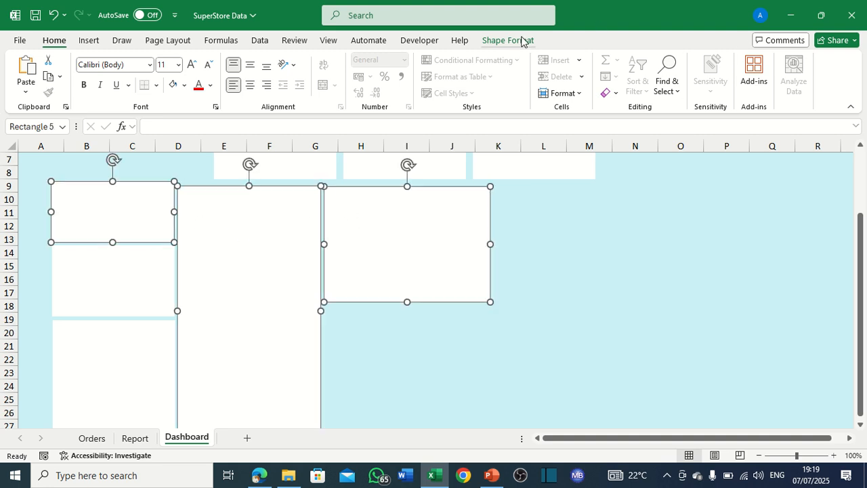
click(520, 40)
click(722, 61)
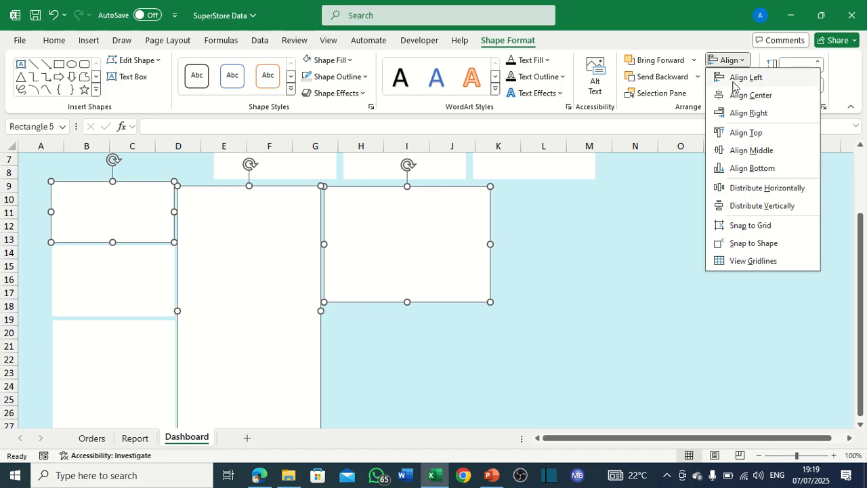
click(747, 134)
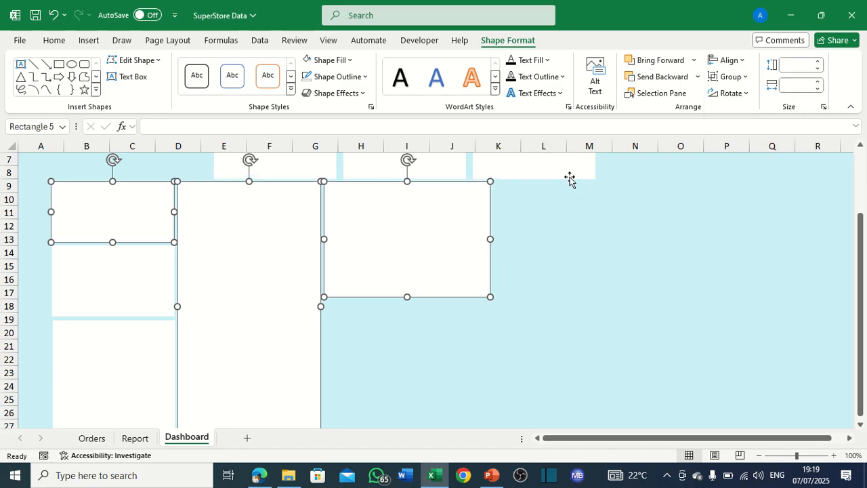
click(622, 239)
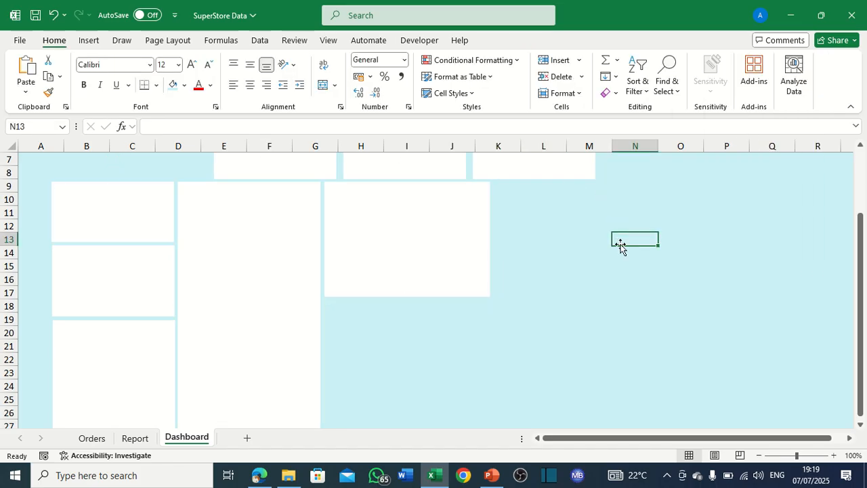
Duplicate the card ending in column K, place the copy beside it at row 9 and widen it into column P, about 9.9 cm.
click(449, 251)
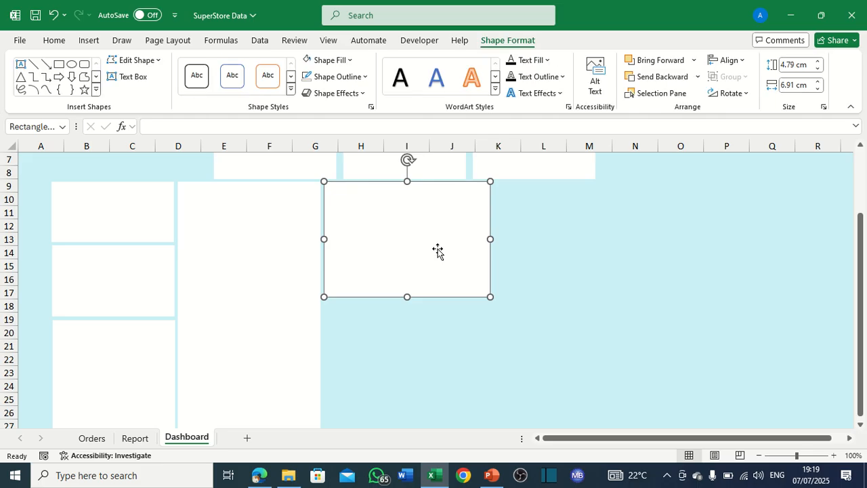
key(ctrl+d)
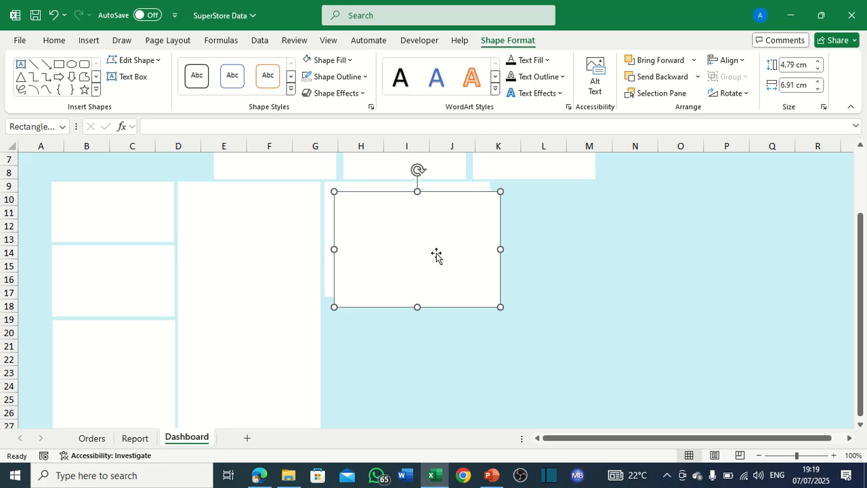
drag(453, 255, 597, 244)
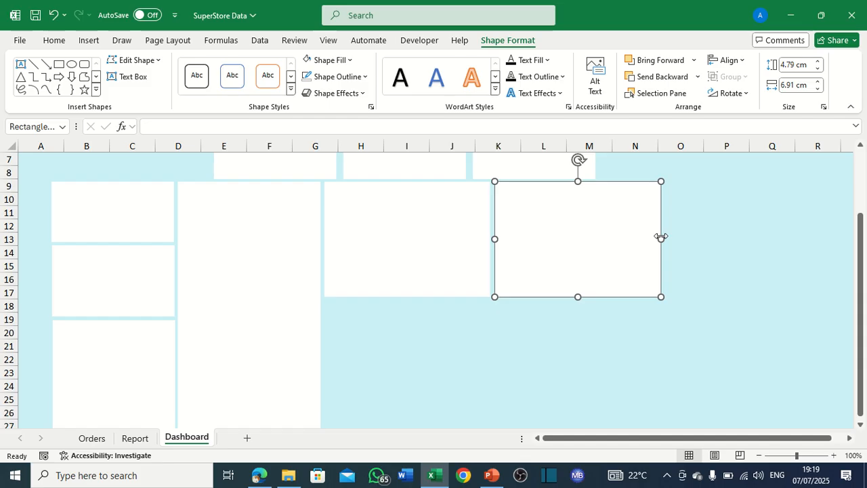
drag(702, 247, 723, 248)
scroll(704, 284, up, 2)
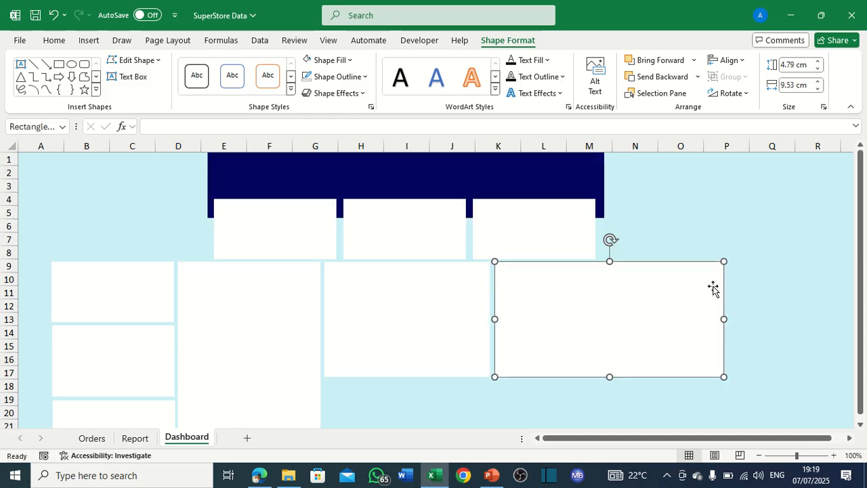
drag(728, 323, 733, 323)
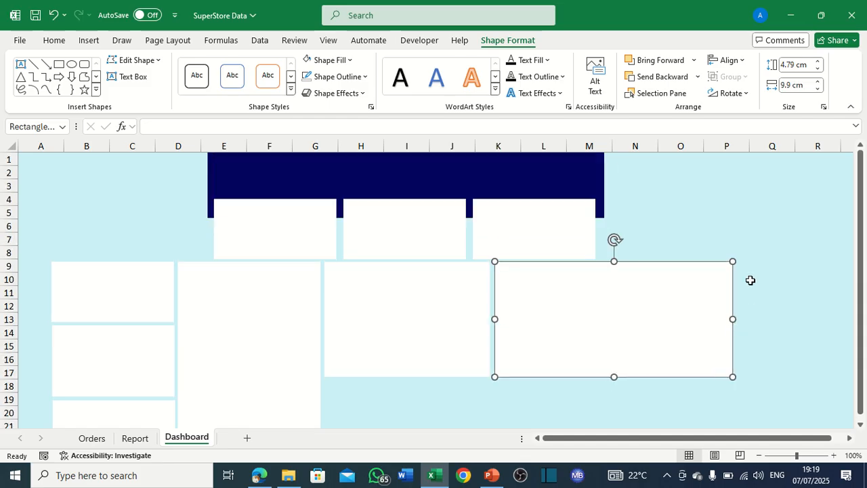
Duplicate the 9.9 cm wide card and place the copy beside the tall card, starting at row 19.
scroll(745, 270, down, 3)
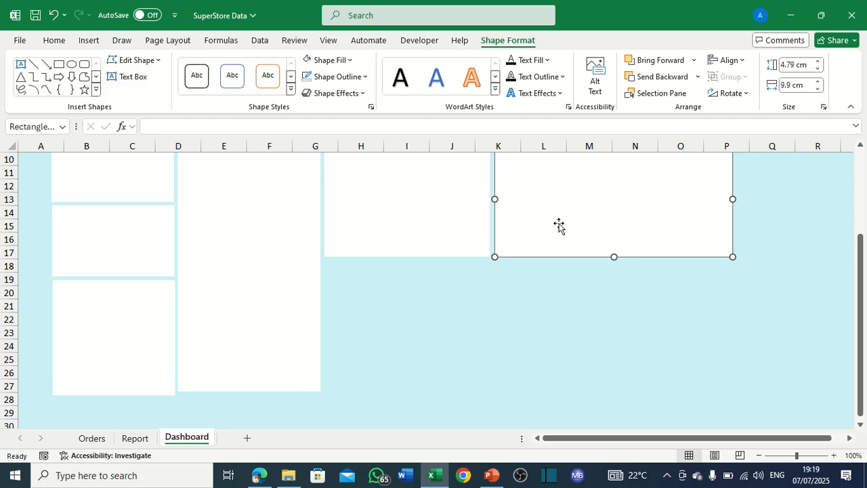
key(ctrl+d)
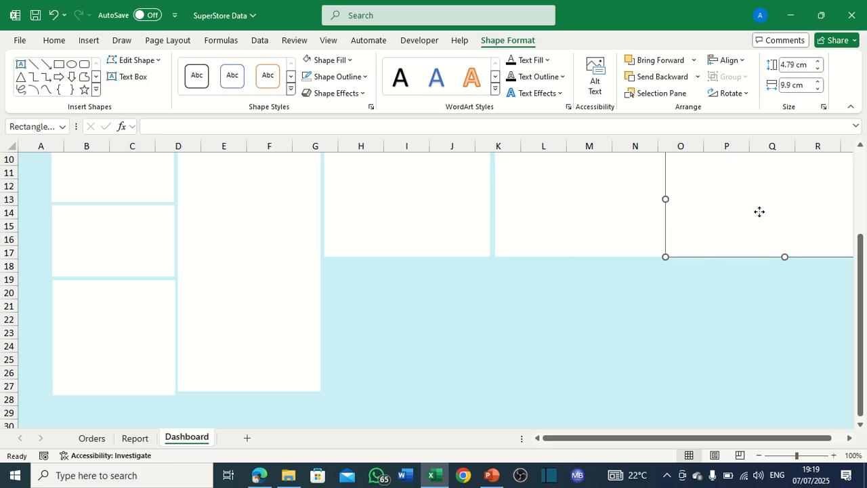
drag(759, 212, 596, 325)
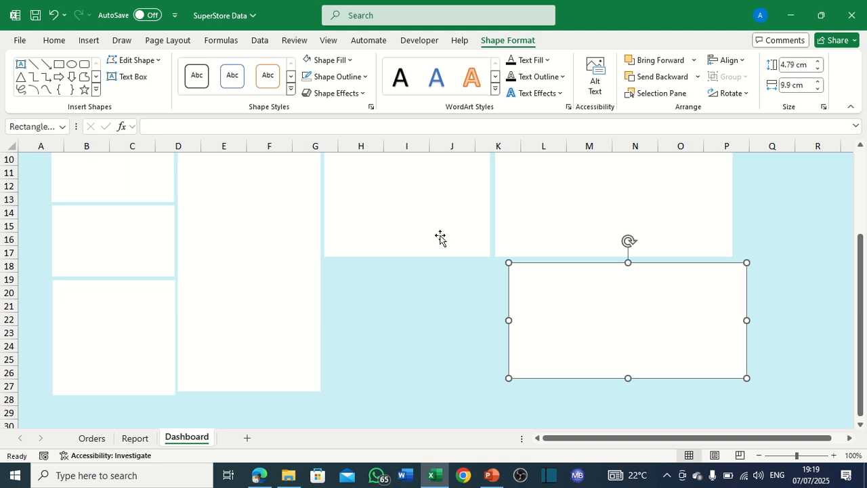
drag(538, 311, 358, 320)
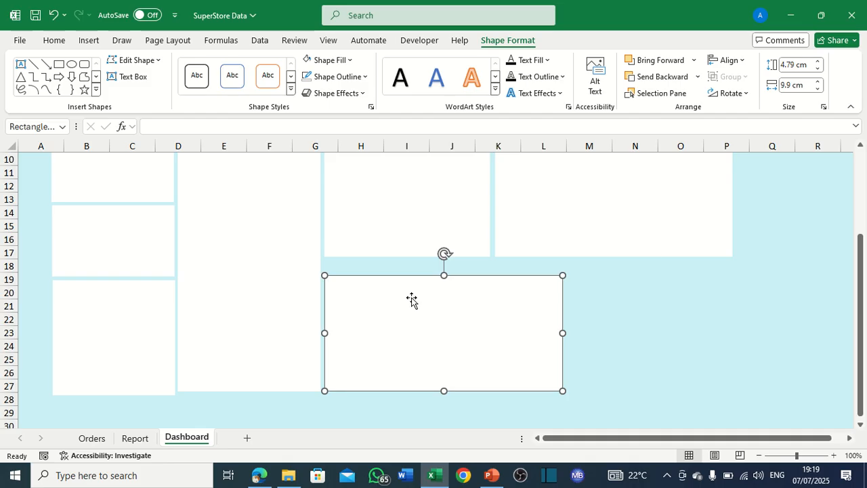
Set the height of the new card starting at row 19 to 5 cm.
scroll(596, 268, up, 1)
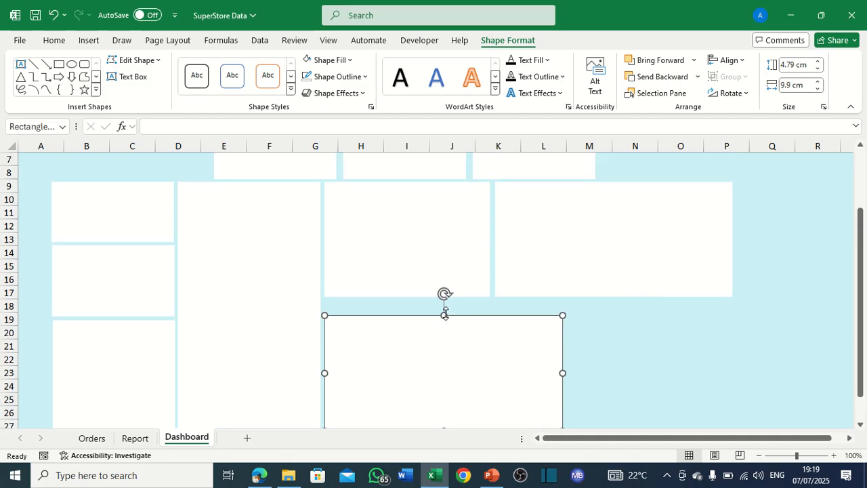
click(433, 230)
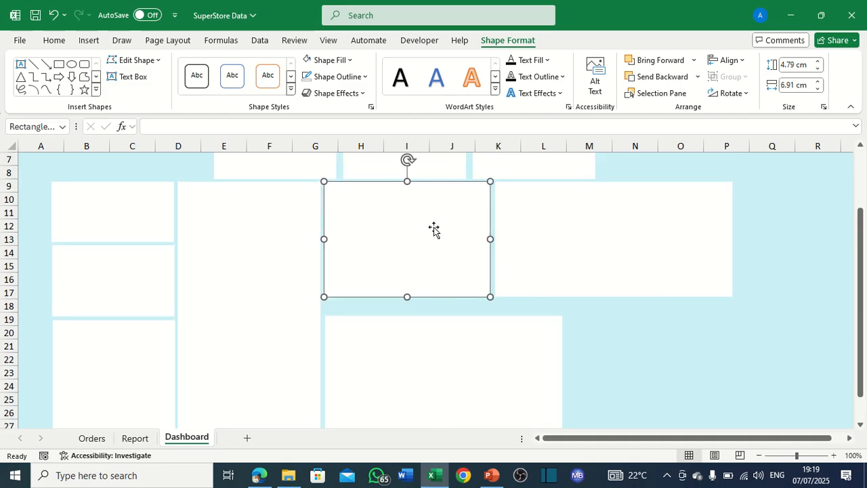
click(789, 66)
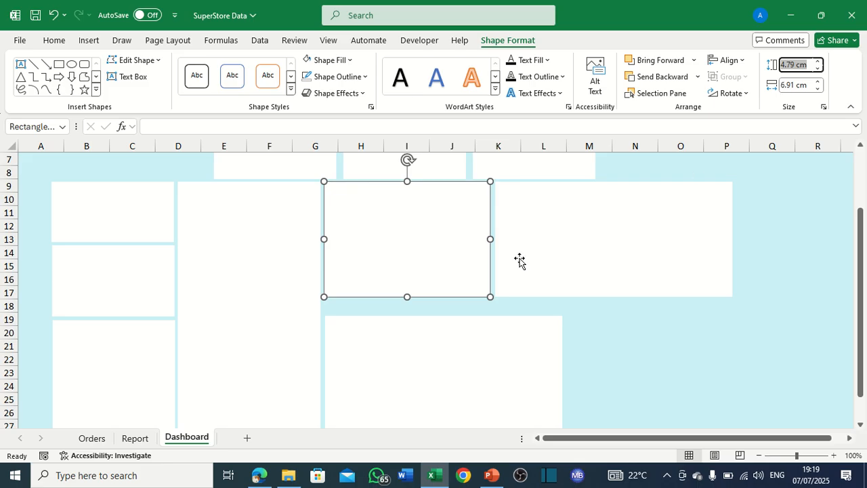
click(436, 349)
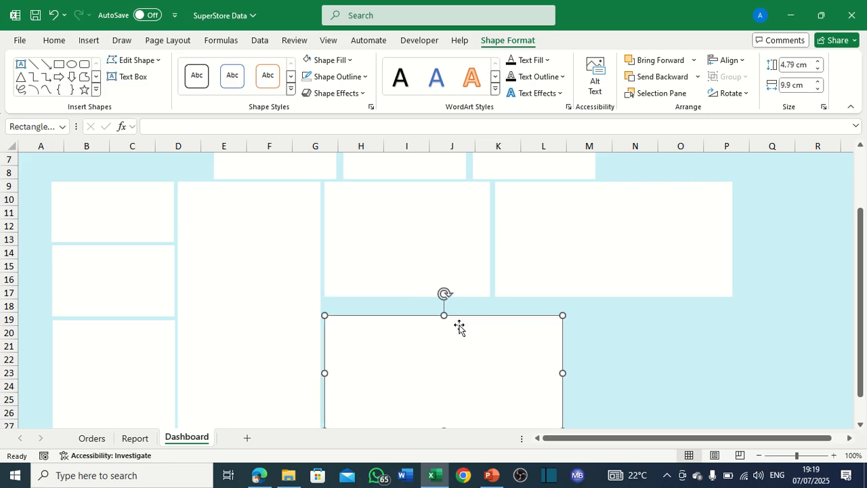
click(789, 65)
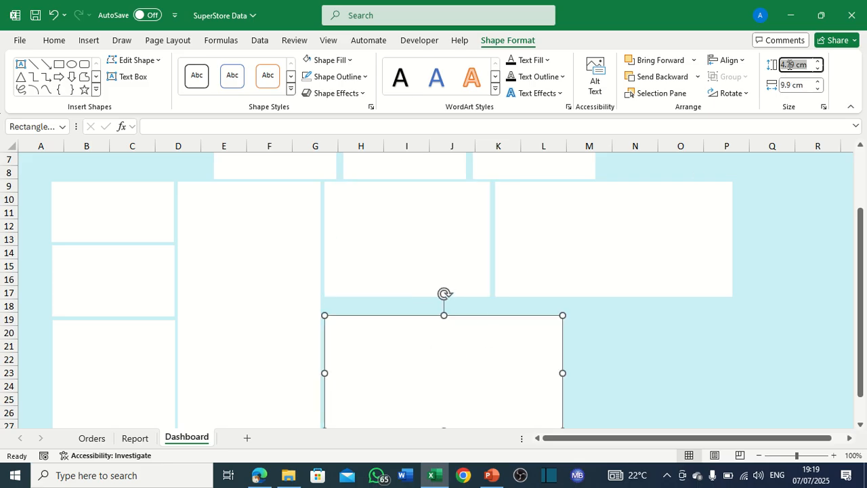
text(5)
key(Return)
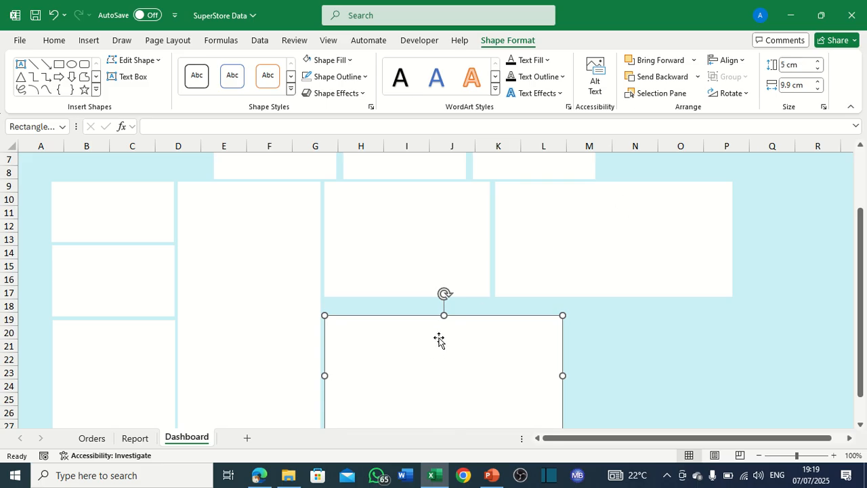
Raise the lower card's top edge to row 18 and stretch the card above it down to about 5.05 cm high.
drag(445, 314, 406, 306)
click(436, 255)
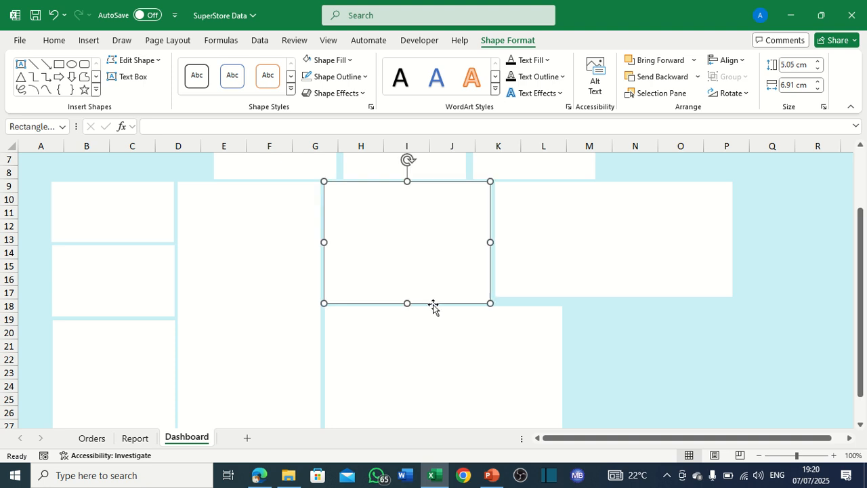
click(576, 316)
scroll(631, 302, down, 1)
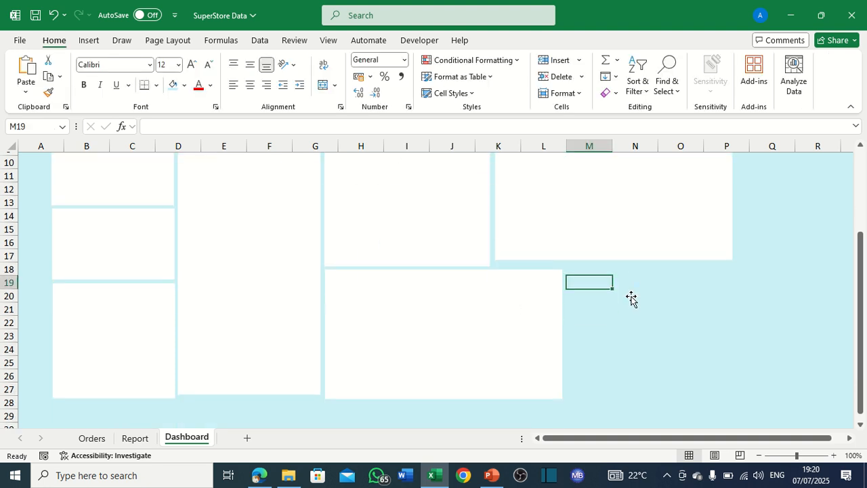
Adjust the bottom edges of the tall card and the lower card beside it to match the left column's bottom edge.
click(460, 304)
drag(460, 304, 464, 305)
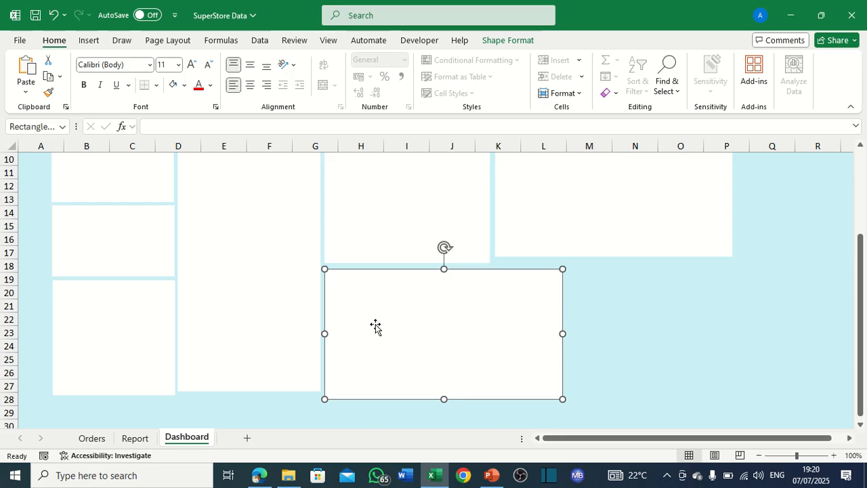
click(303, 347)
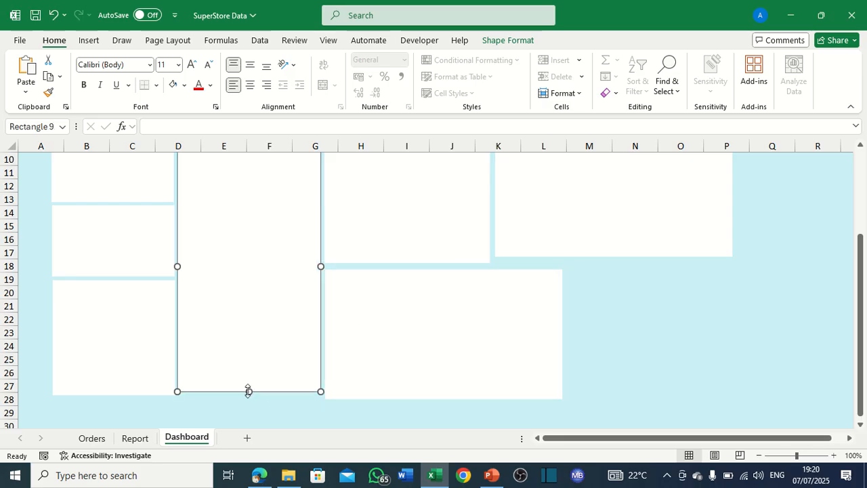
drag(248, 391, 250, 395)
click(427, 369)
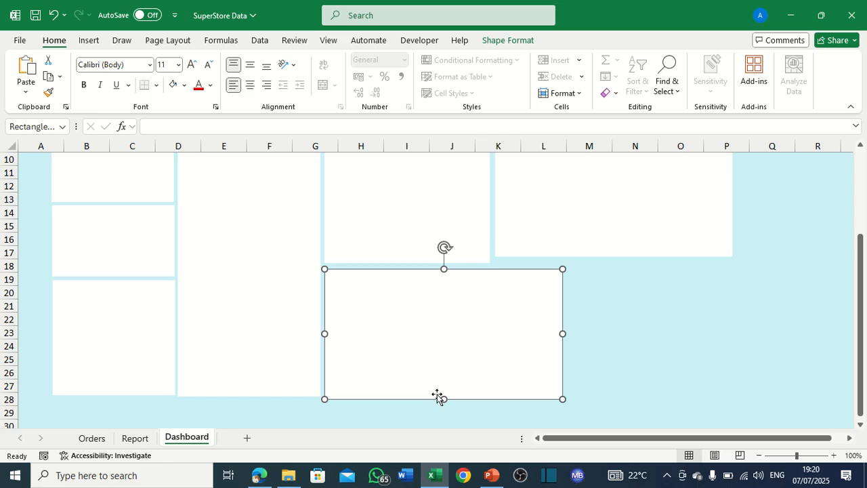
drag(444, 397, 445, 394)
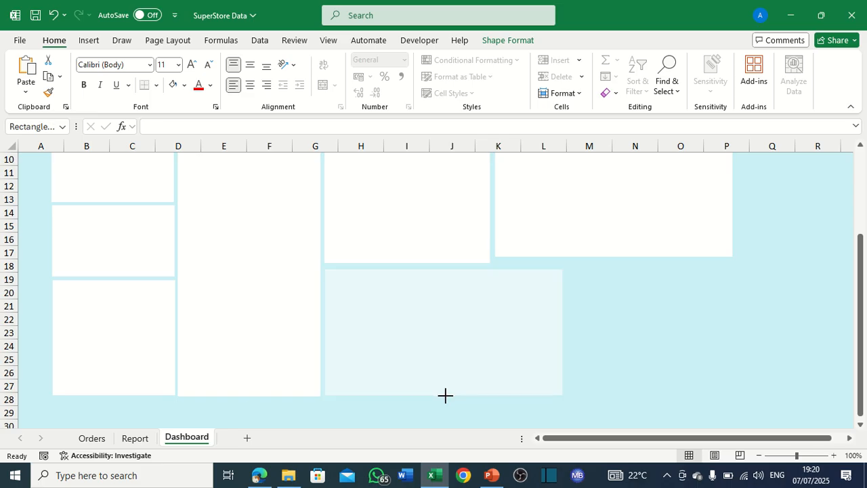
drag(445, 395, 444, 396)
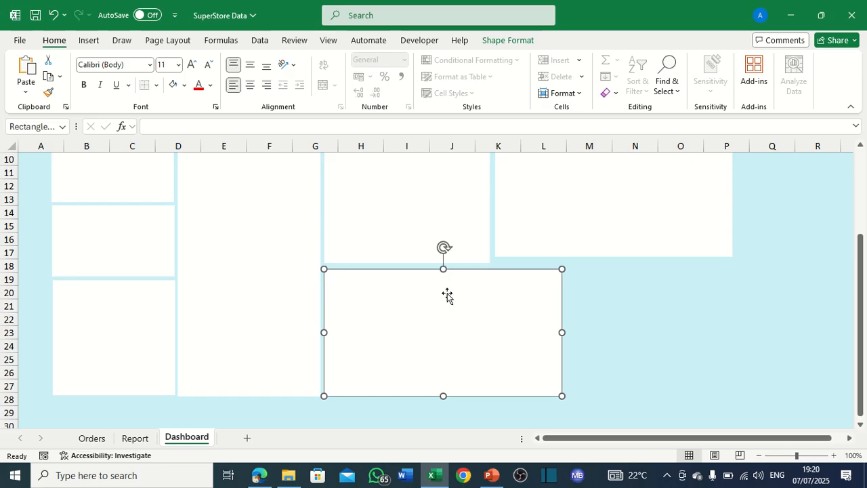
Raise the lower card's top edge slightly to narrow the gap beneath the card above it.
click(422, 200)
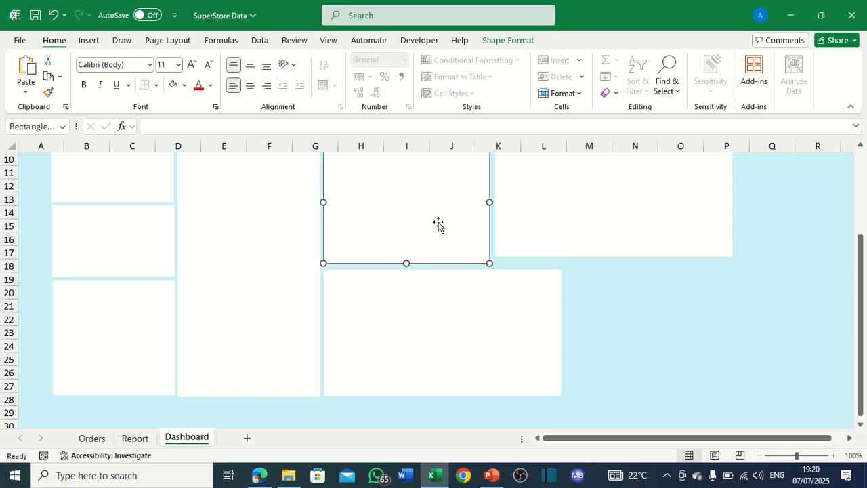
click(416, 278)
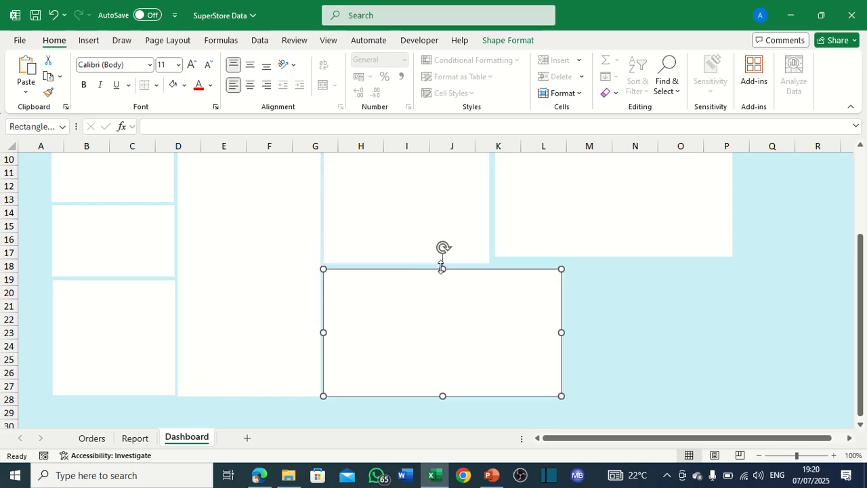
drag(443, 266, 444, 270)
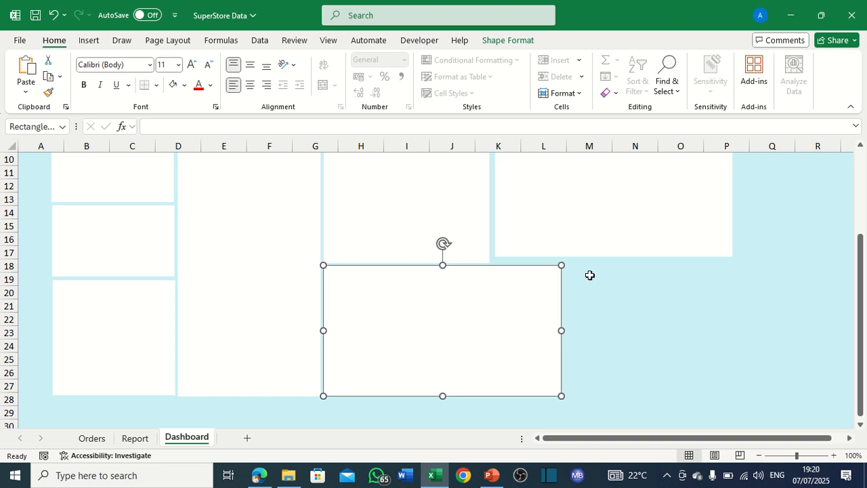
Stretch the wide card in columns K to P down into row 18 and extend its left edge slightly toward its neighbour.
click(600, 214)
drag(615, 257, 613, 262)
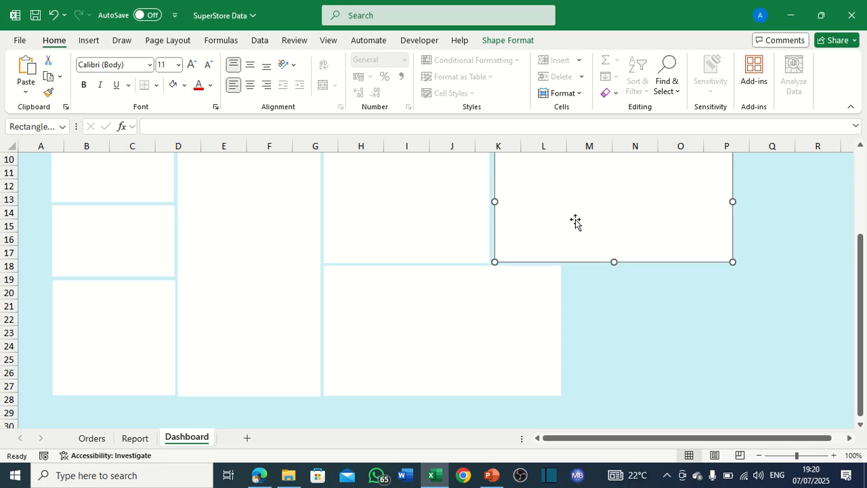
drag(497, 201, 493, 201)
Copy the lower card into columns M to R at row 19, and narrow the original so it ends in column L.
click(501, 313)
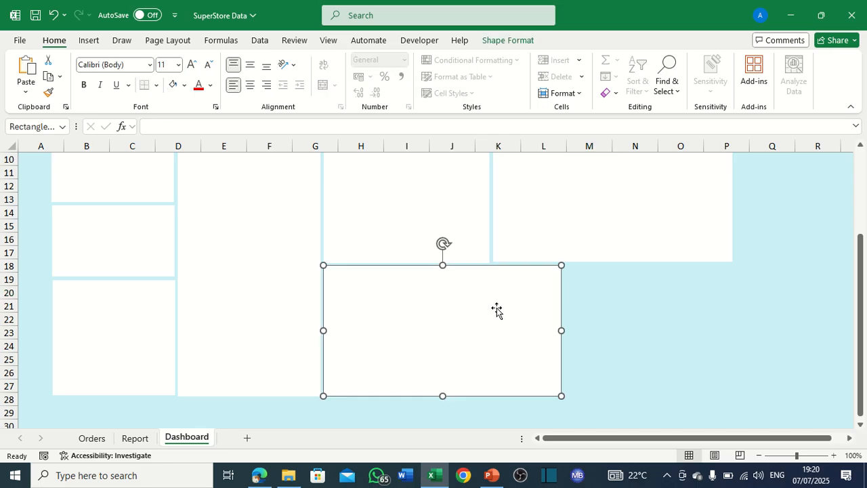
drag(499, 316, 735, 311)
click(532, 316)
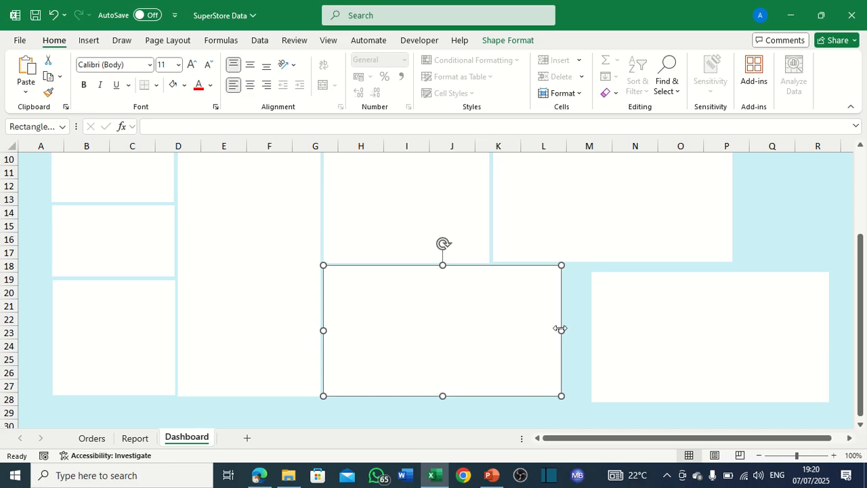
drag(560, 329, 531, 323)
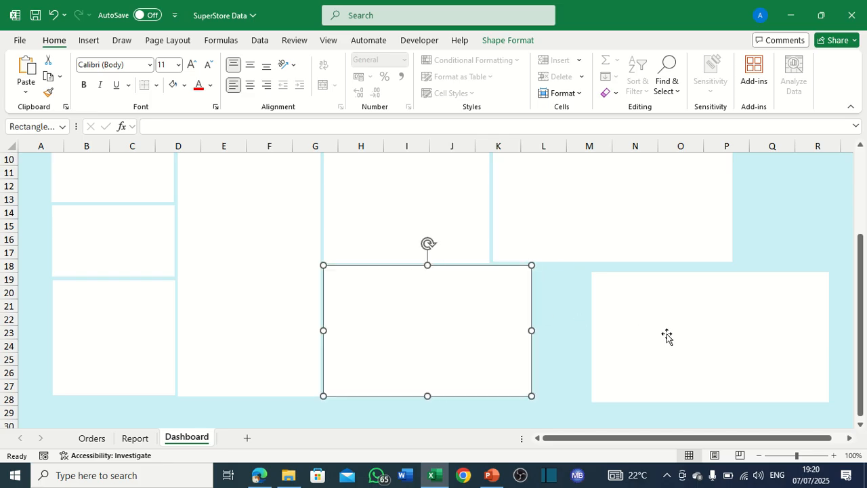
Move the copied lower card against the end of the original at column L and nudge it up to row 18.
drag(666, 337, 607, 332)
key(Up)
key(Up)
key(Up)
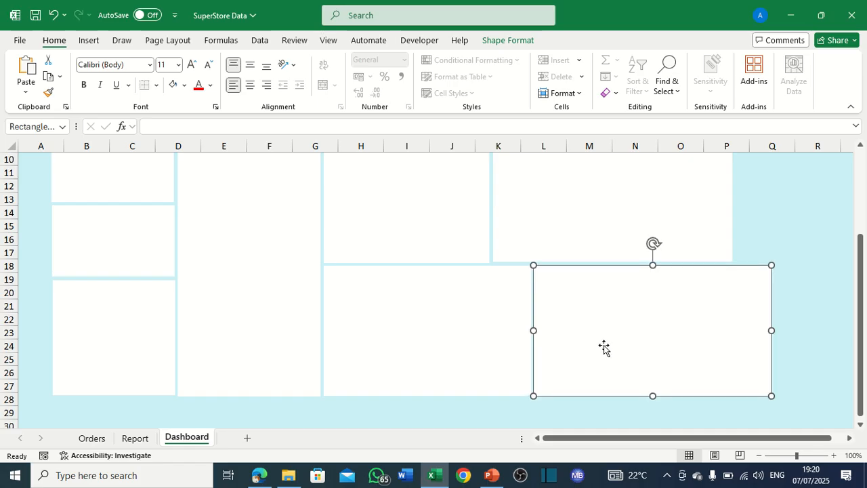
Extend the bottom edge of the wide card in columns K to P slightly down toward the card beneath it.
click(535, 246)
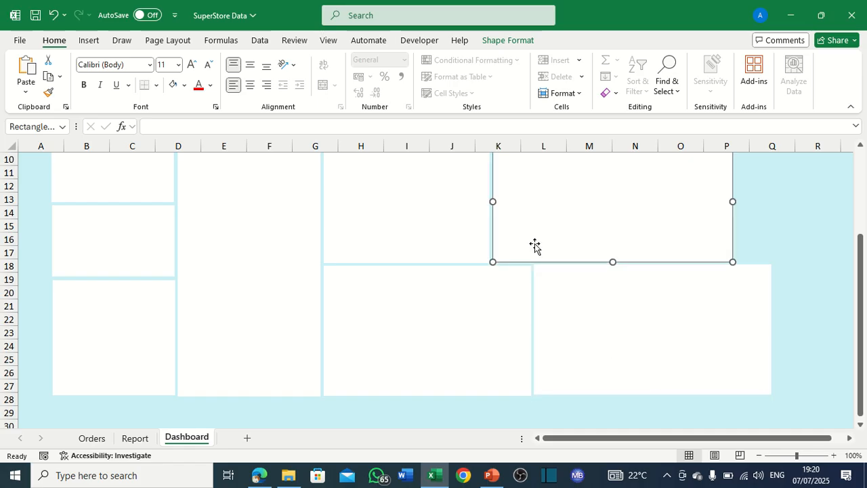
key(Delete)
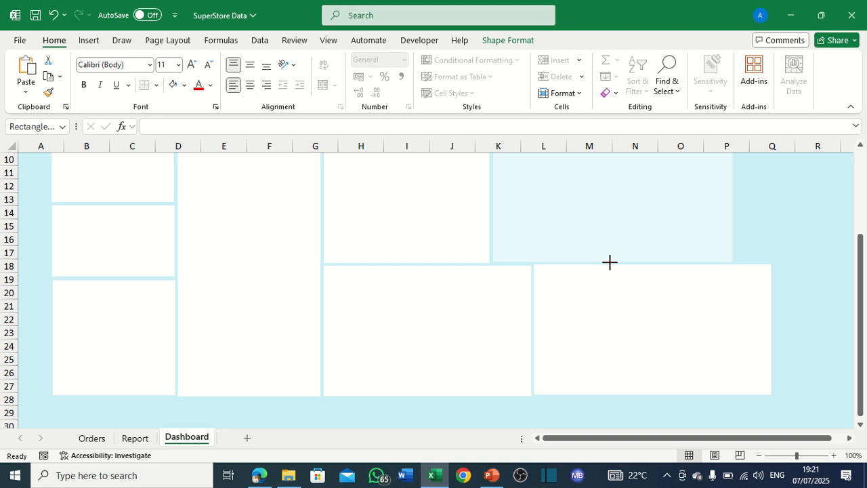
key(ctrl+z)
click(621, 301)
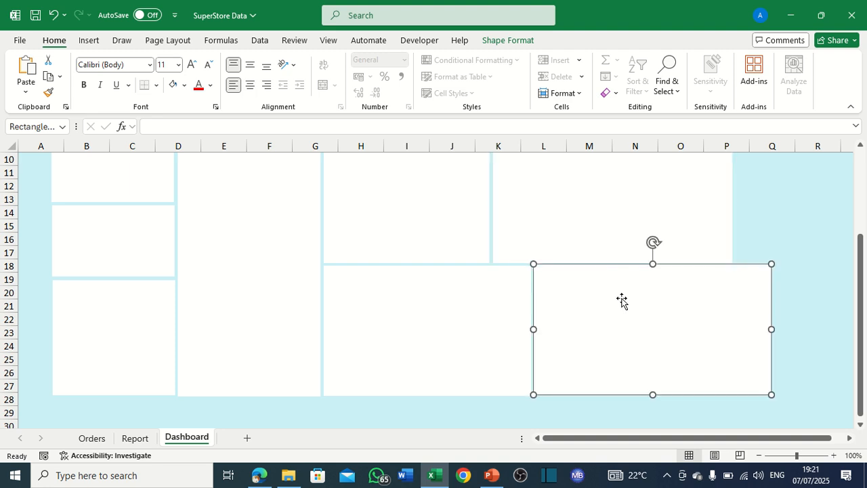
click(770, 252)
Raise the top edge of the lower card in columns G to L slightly to line up with its copy.
click(459, 310)
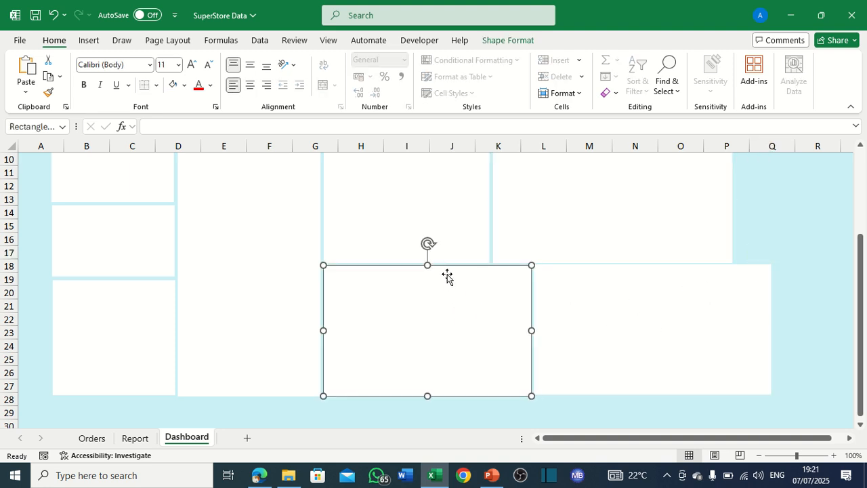
drag(425, 264, 425, 264)
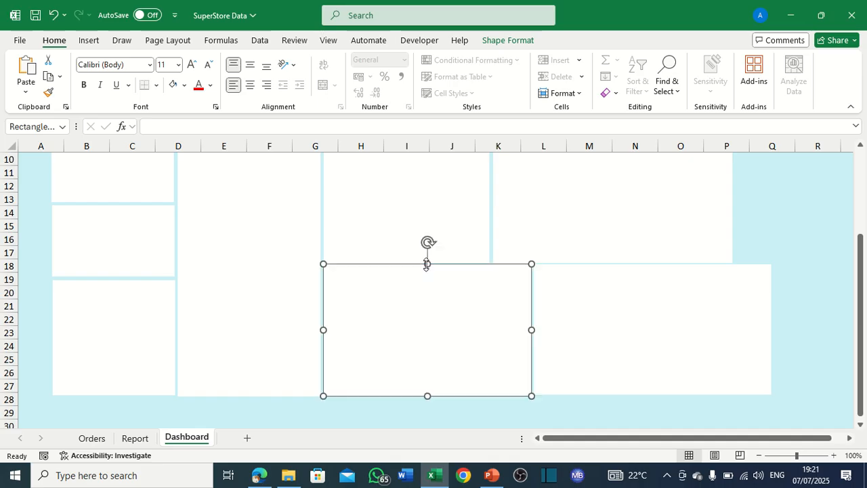
click(768, 224)
click(742, 305)
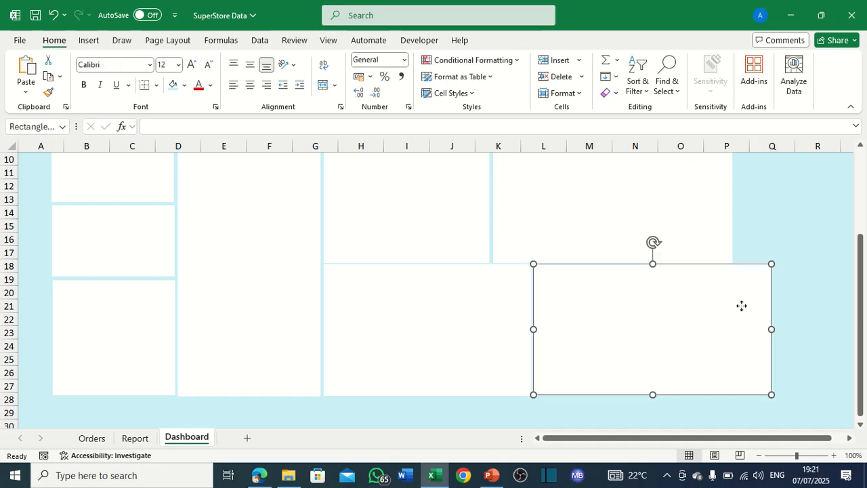
Shift the wide upper card slightly toward its neighbour and widen it into column Q to match the lower card's outer edge.
click(634, 220)
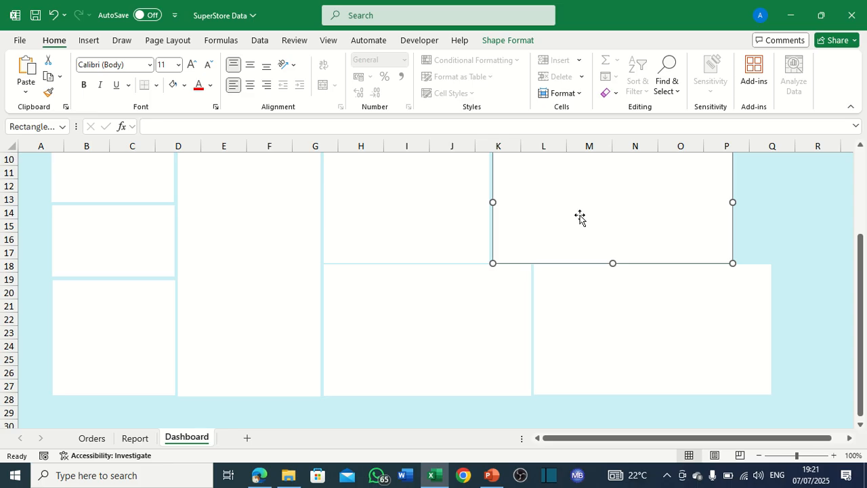
drag(579, 216, 577, 216)
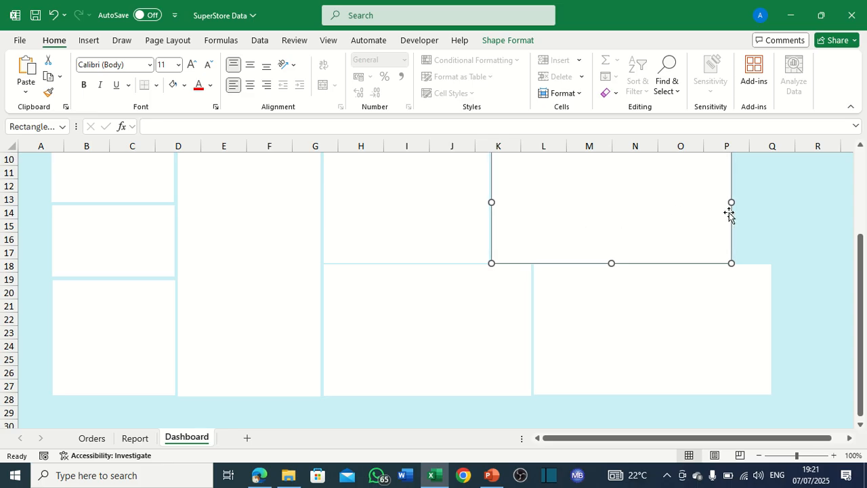
drag(731, 202, 773, 211)
scroll(671, 231, up, 2)
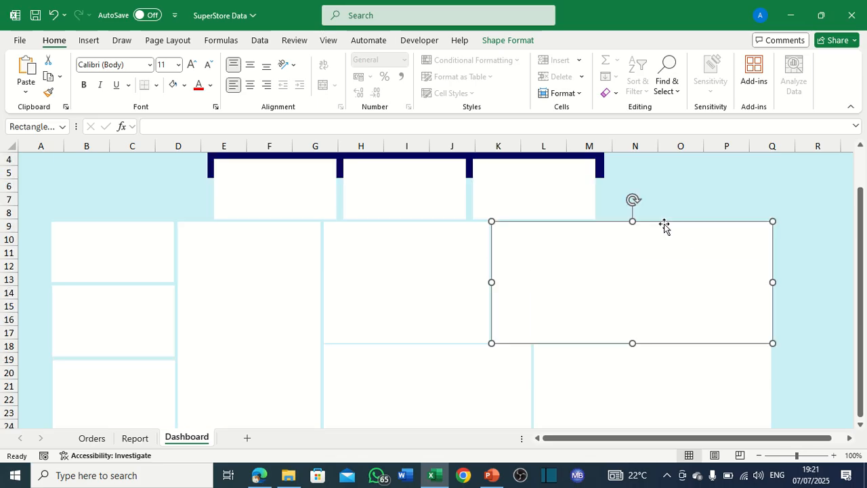
click(692, 197)
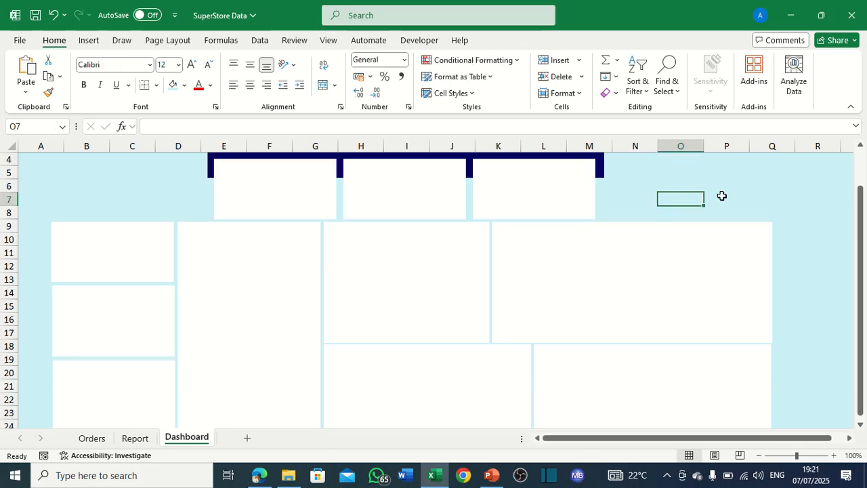
scroll(771, 199, down, 2)
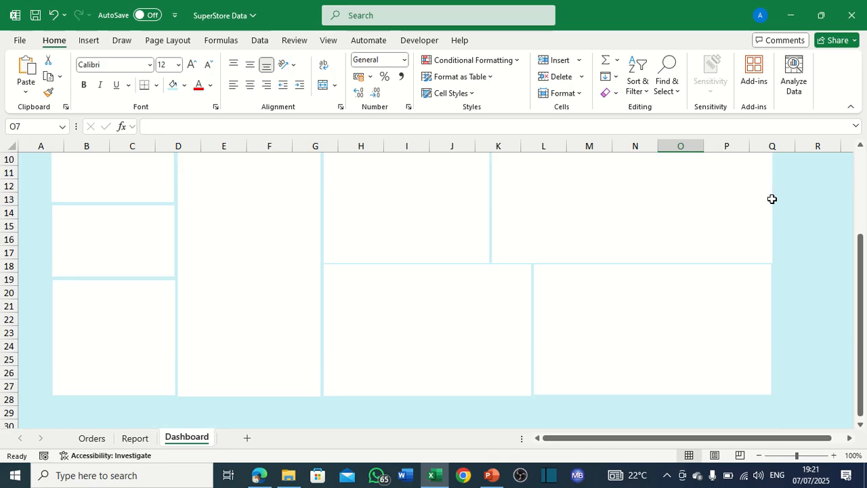
Try to adjust the left edge of the upper card in columns G to K.
scroll(479, 235, up, 2)
click(359, 276)
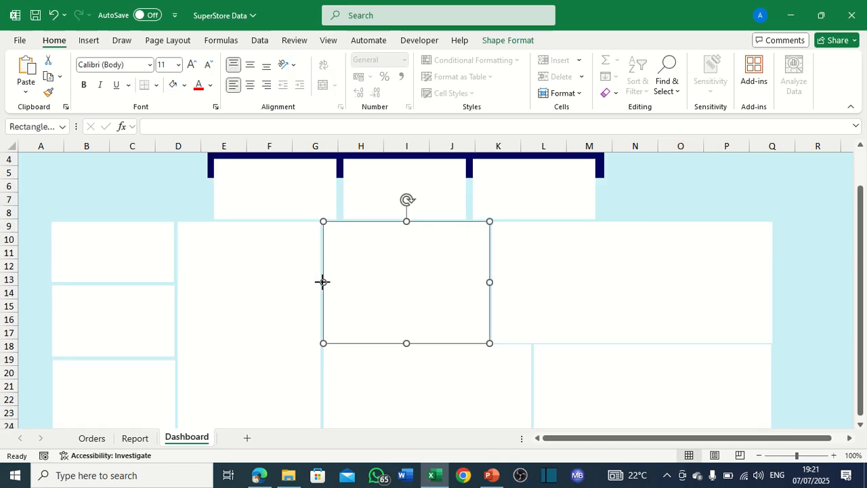
key(Delete)
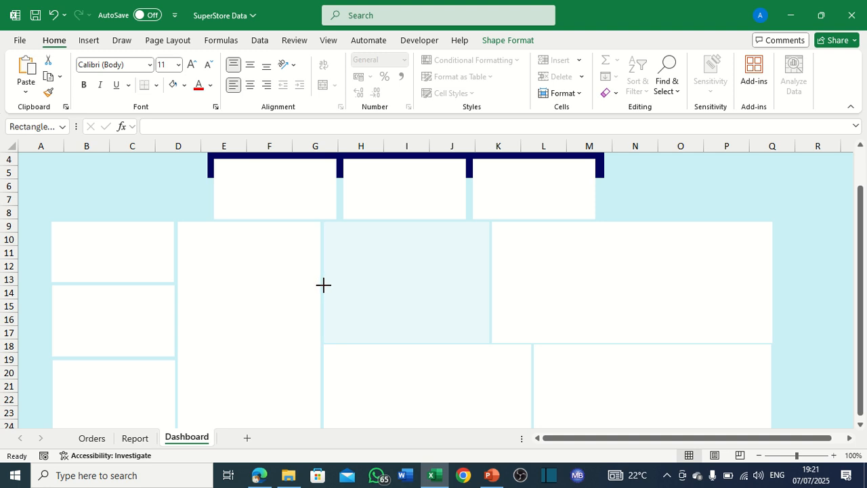
key(ctrl+z)
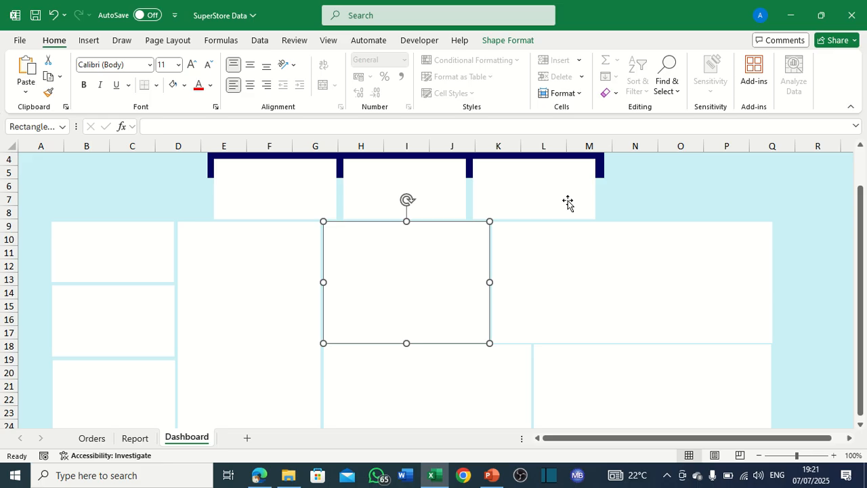
click(668, 182)
scroll(686, 235, down, 3)
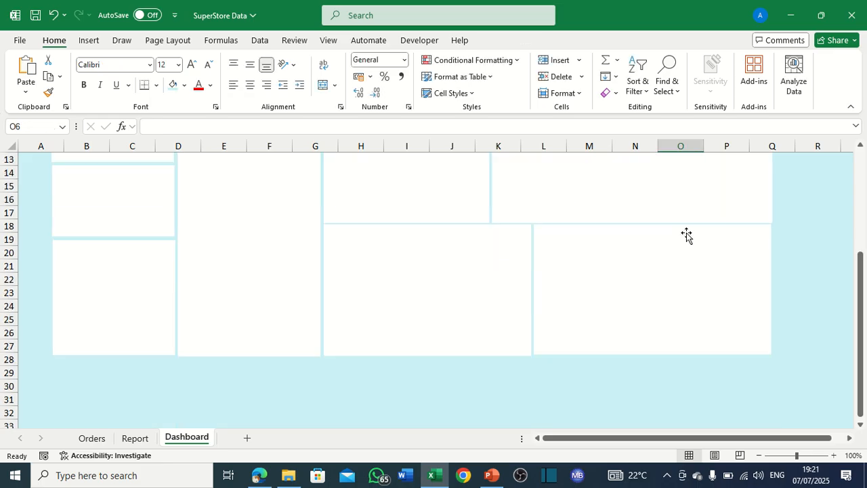
scroll(686, 235, up, 2)
scroll(686, 233, up, 2)
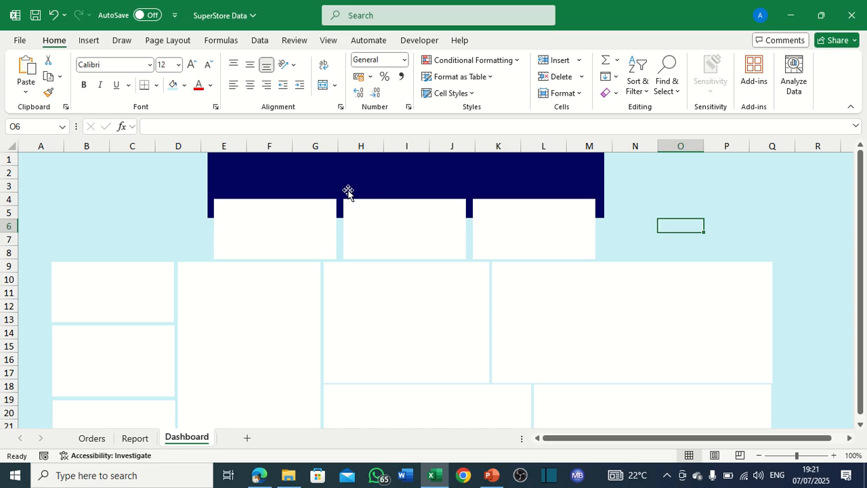
Insert a text box over columns A to F, rows 4 to 7, reading "MusaAnalytics Sales Dashboard" with "Report as of 2017" beneath.
click(325, 174)
click(112, 189)
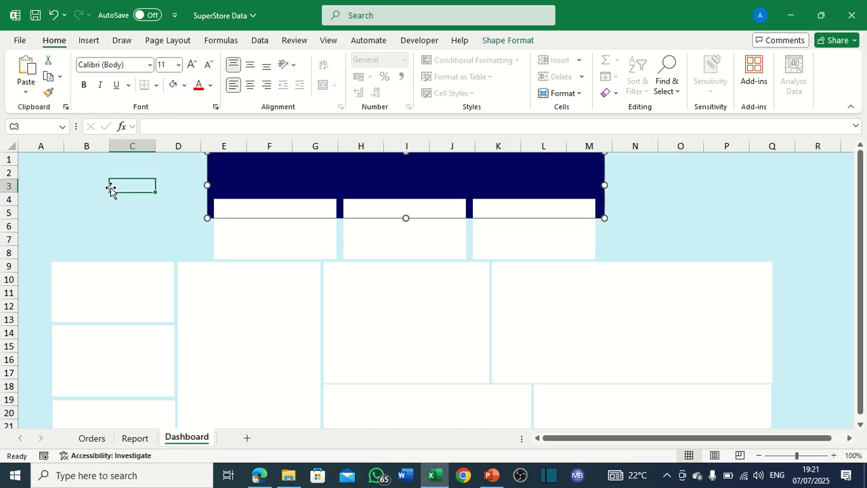
click(89, 42)
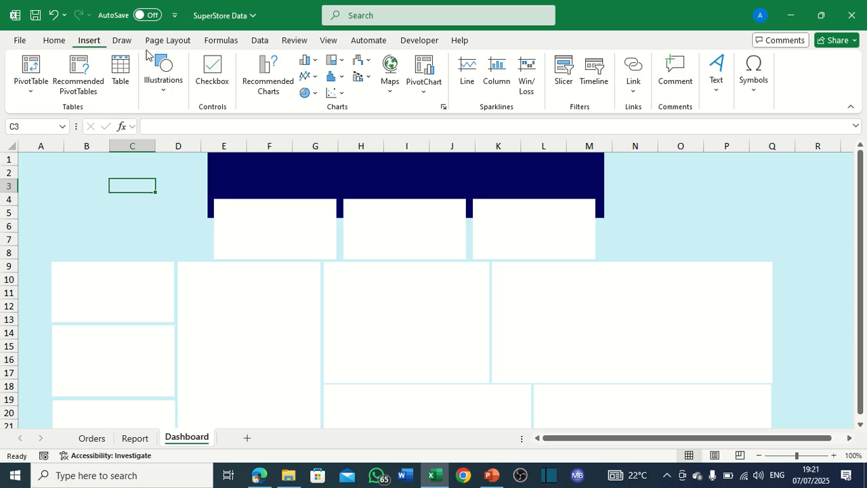
click(716, 81)
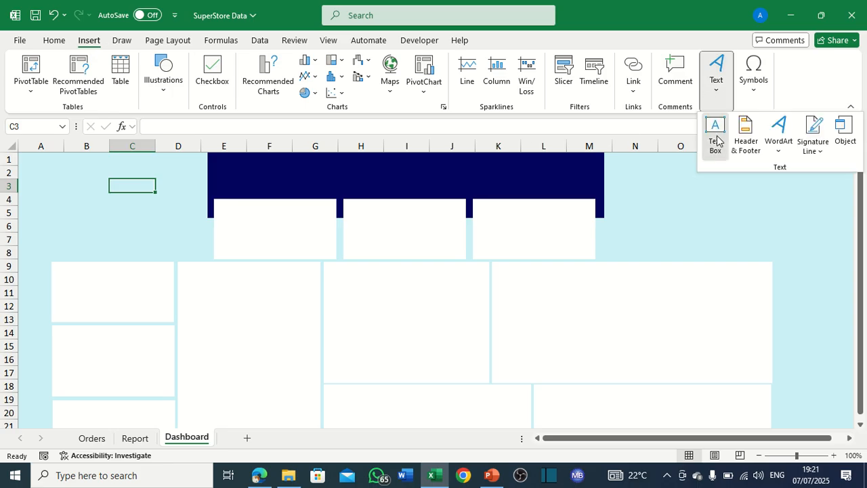
click(715, 134)
drag(43, 194, 273, 235)
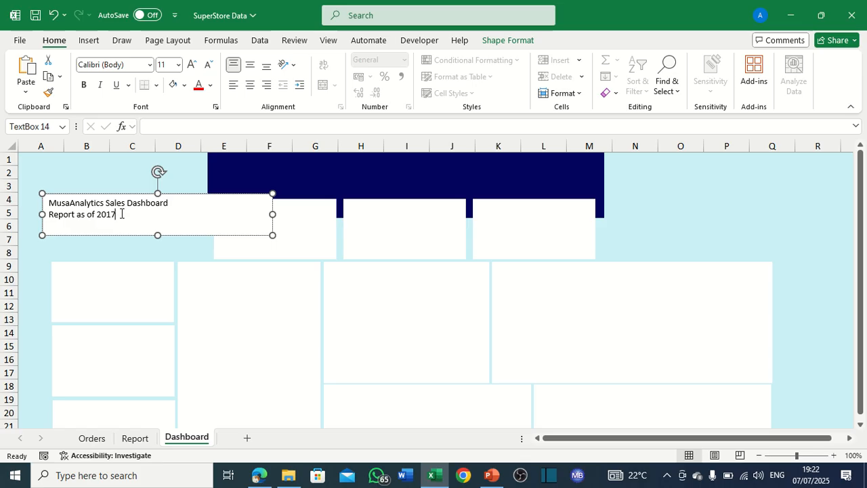
Set the "Report as of 2017" line to font size 10 and the "MusaAnalytics Sales Dashboard" line to size 14.
drag(121, 214, 50, 216)
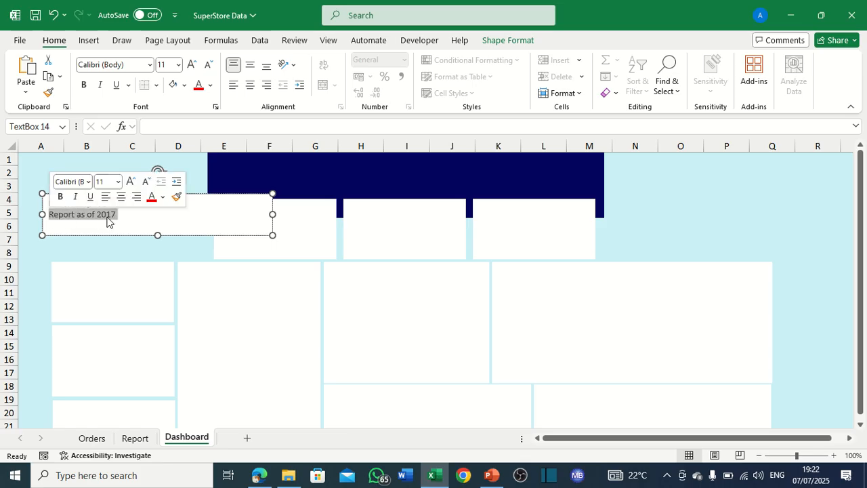
click(118, 182)
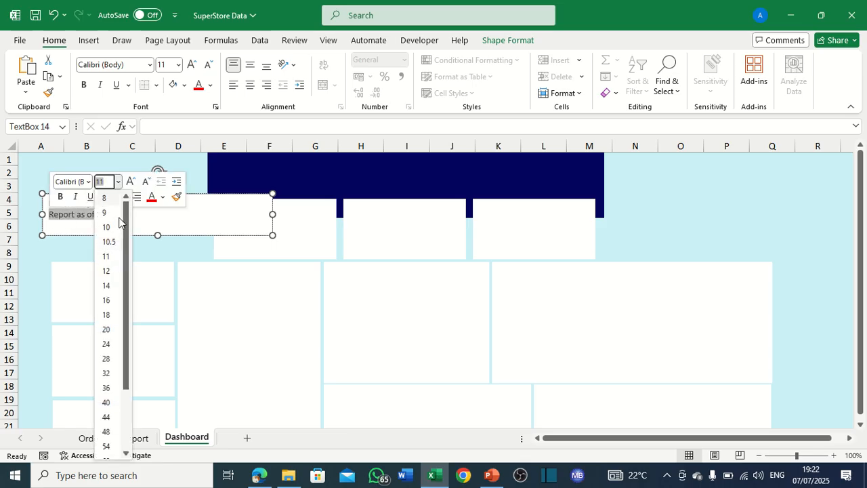
click(106, 226)
click(127, 222)
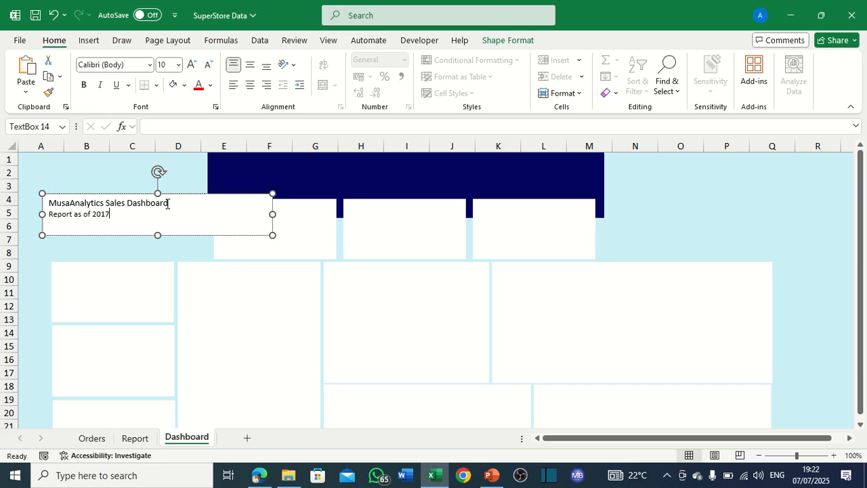
triple_click(158, 203)
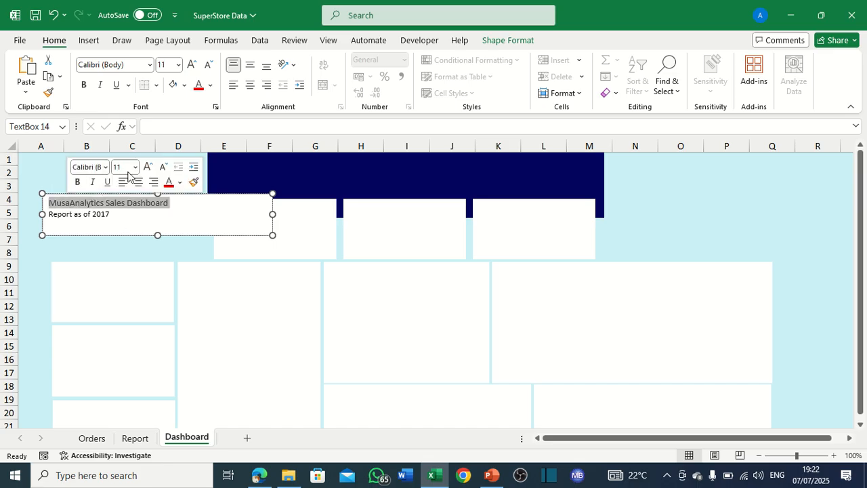
click(134, 169)
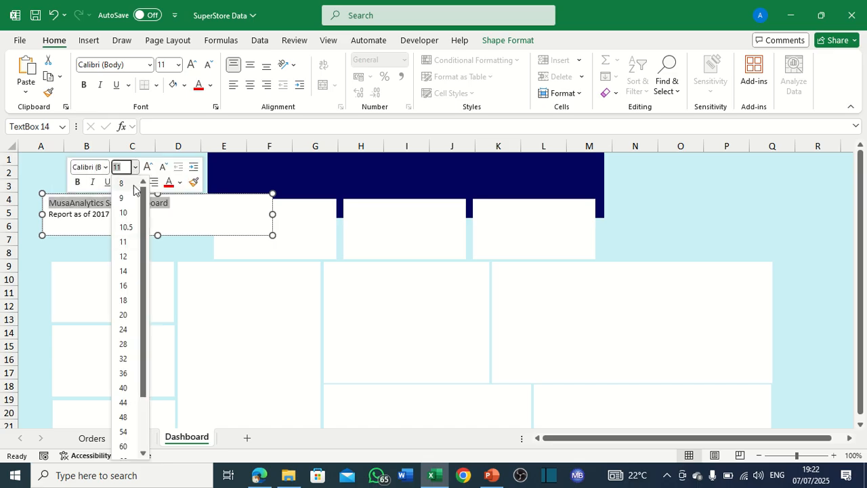
click(124, 271)
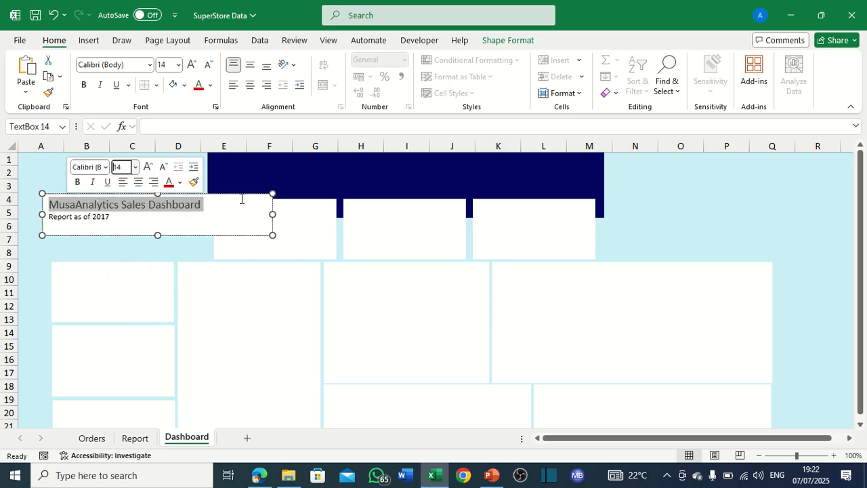
Place the title text box on the navy banner in columns E to J with no fill and no outline.
drag(242, 195, 430, 157)
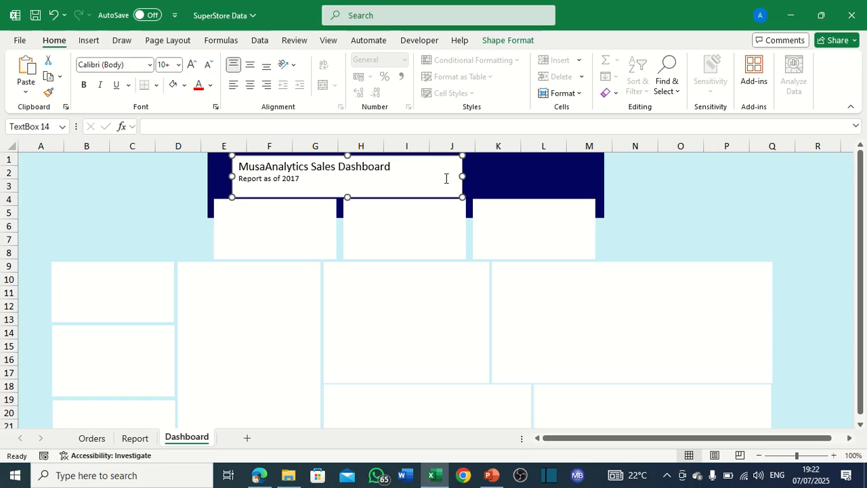
click(488, 44)
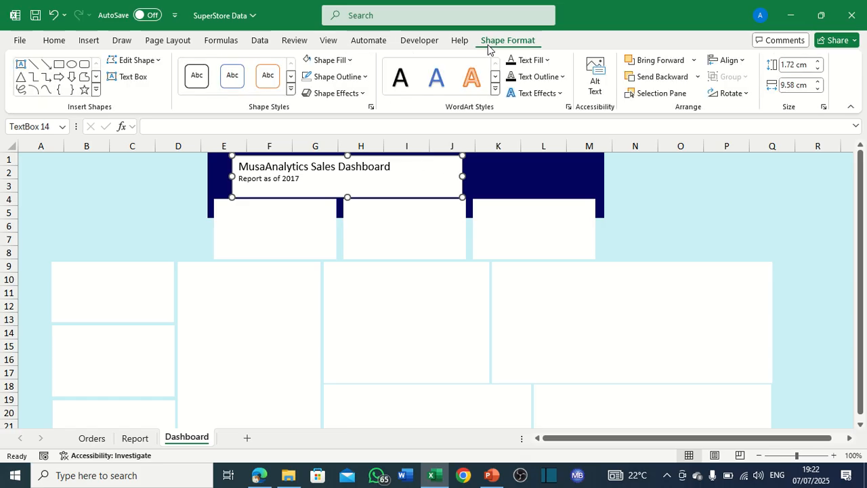
click(348, 60)
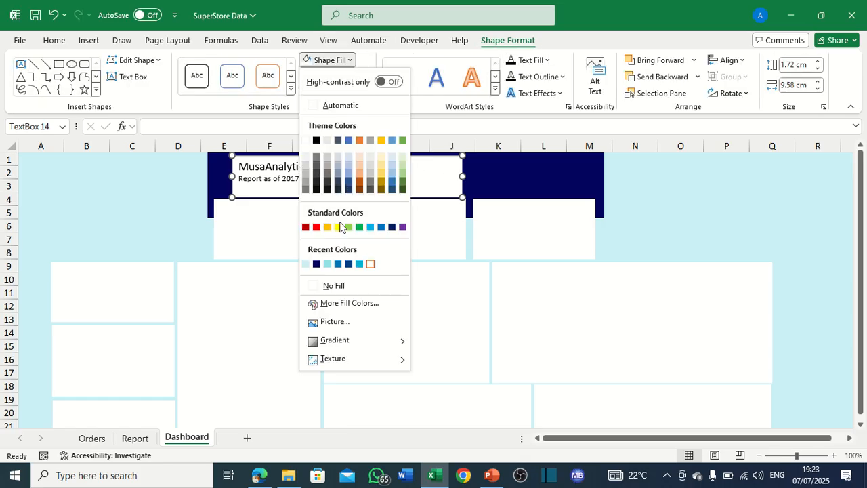
click(315, 289)
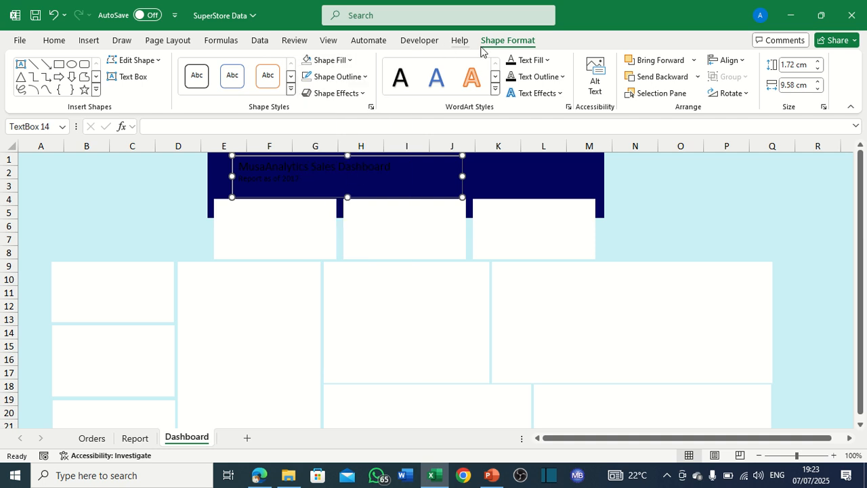
click(340, 77)
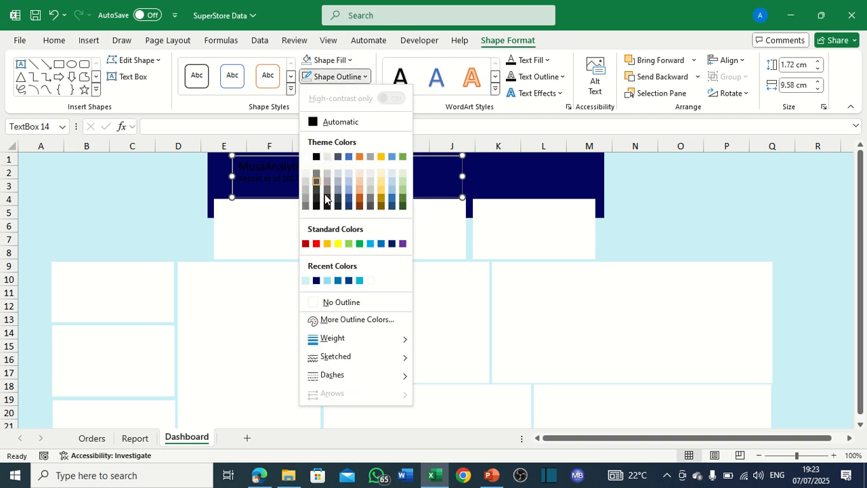
click(317, 304)
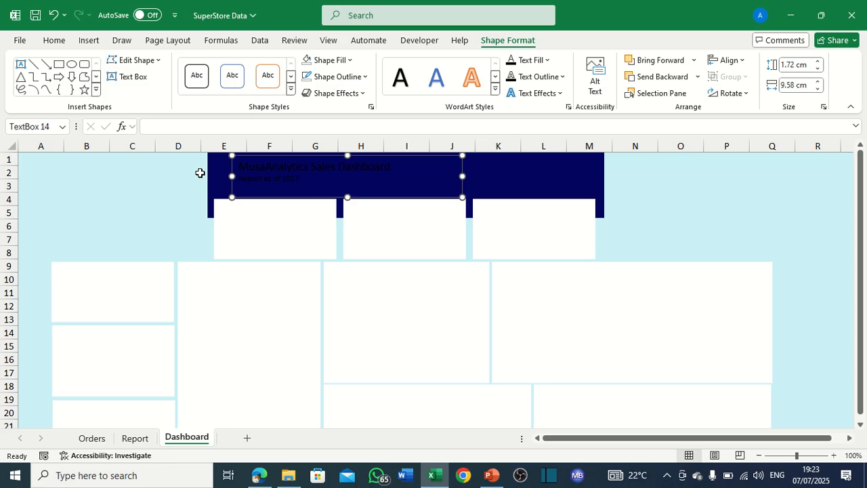
Make all text in the banner's title text box white and bold.
click(305, 182)
key(ctrl+a)
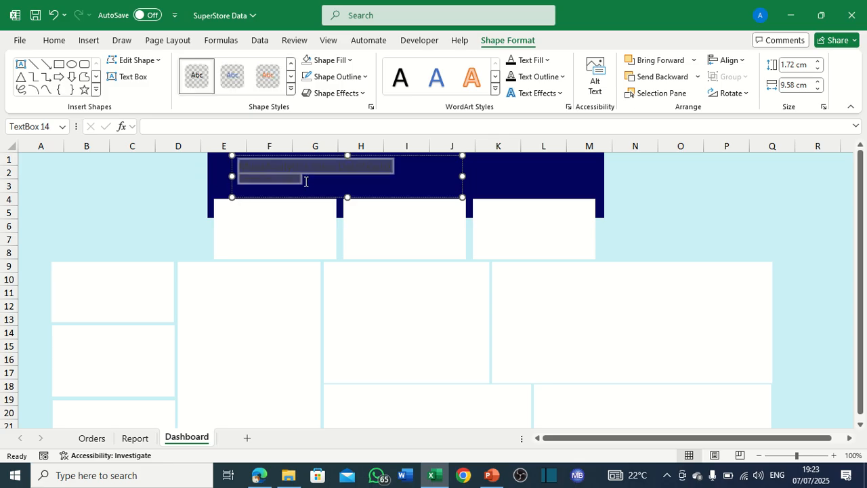
click(57, 41)
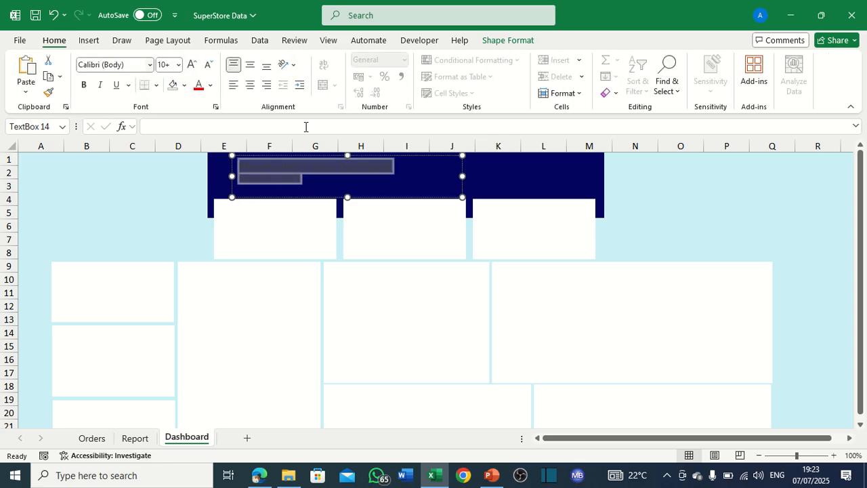
click(210, 85)
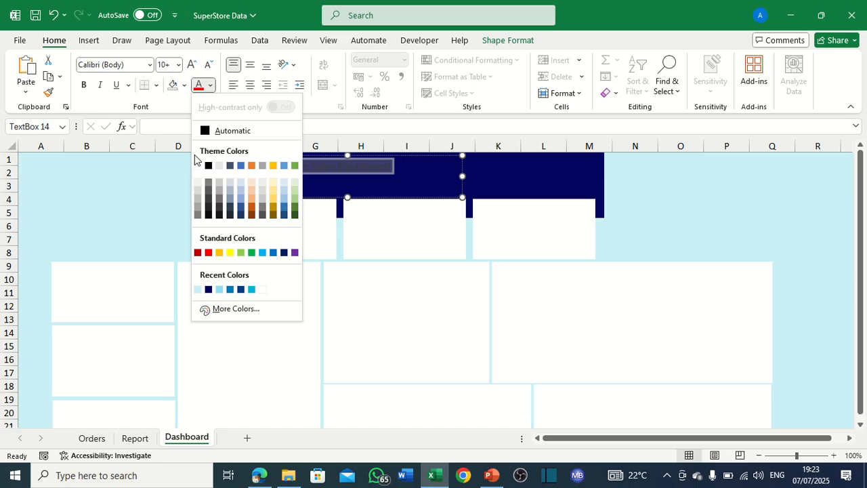
click(198, 166)
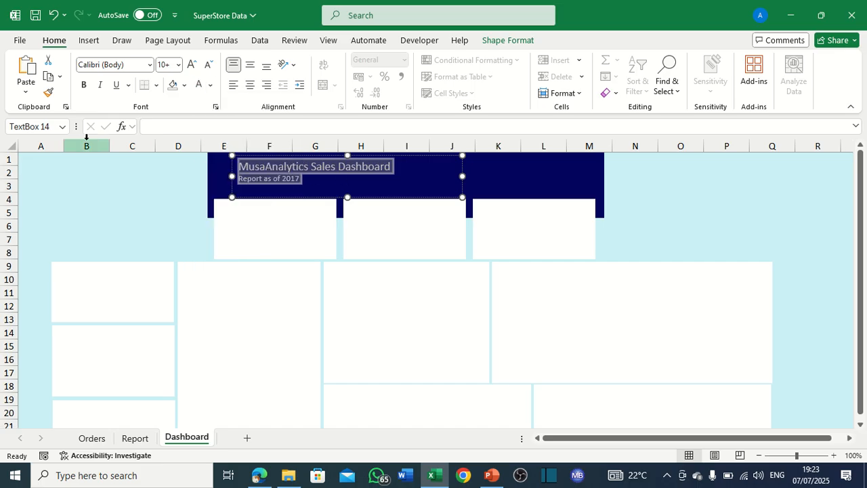
click(82, 87)
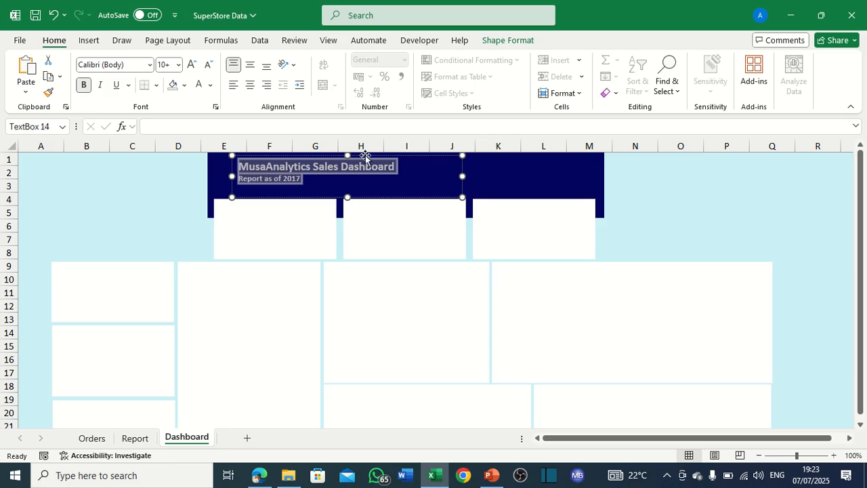
Set the "MusaAnalytics Sales Dashboard" line to font size 16.
click(314, 167)
drag(383, 169, 237, 167)
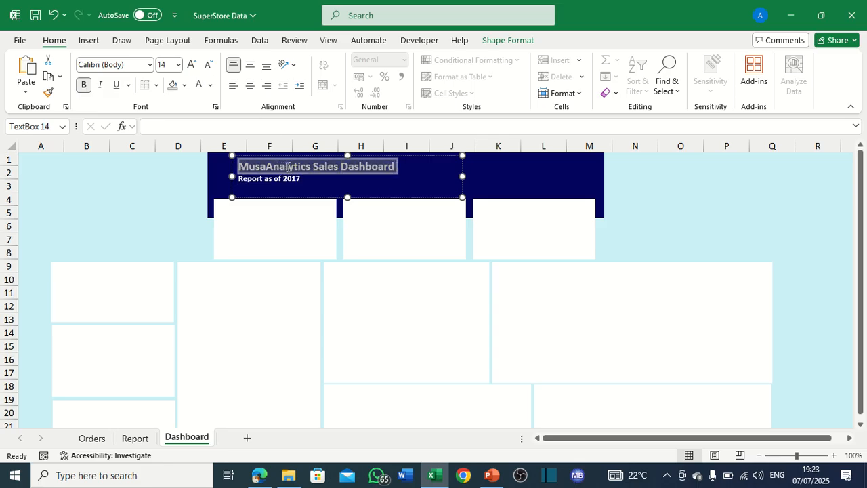
click(178, 64)
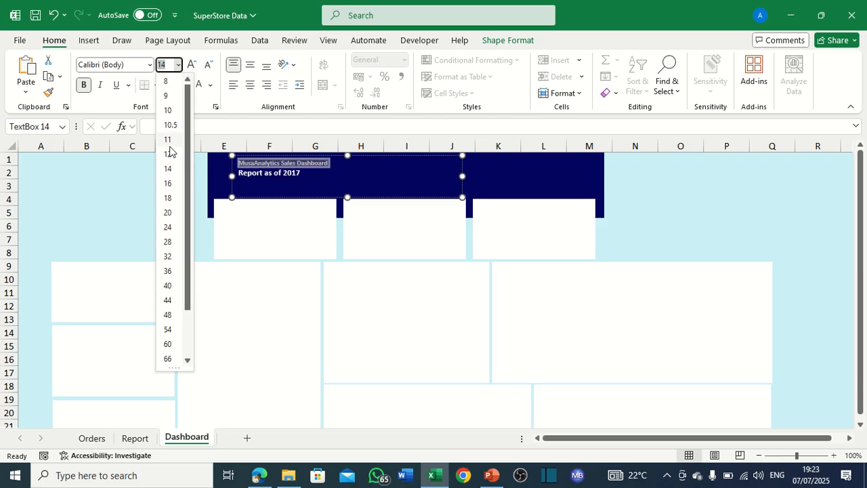
click(167, 185)
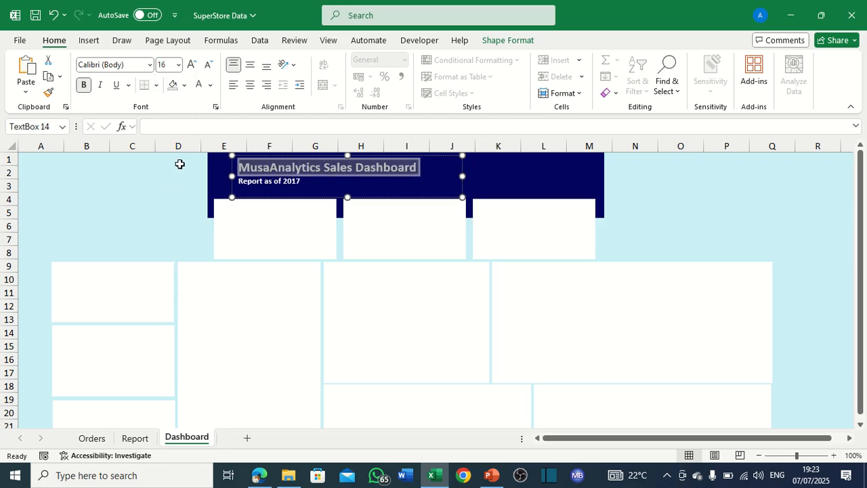
Italicize the "Report as of 2017" line in the banner.
click(346, 188)
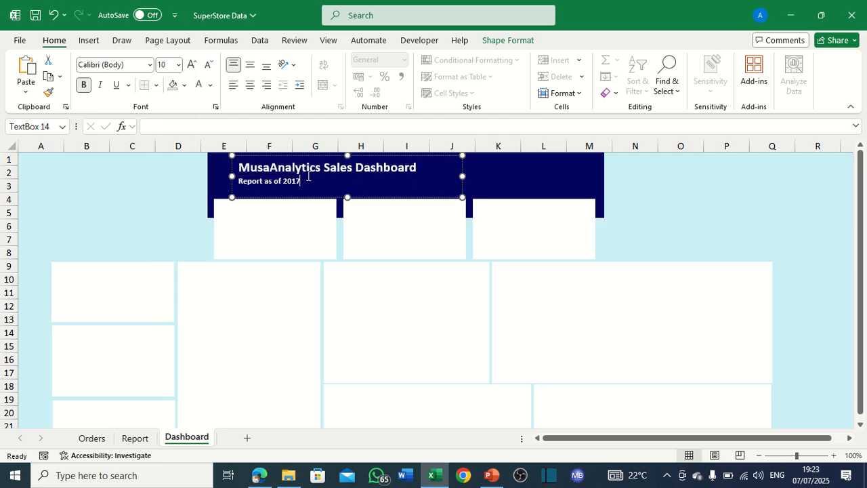
drag(308, 177, 237, 181)
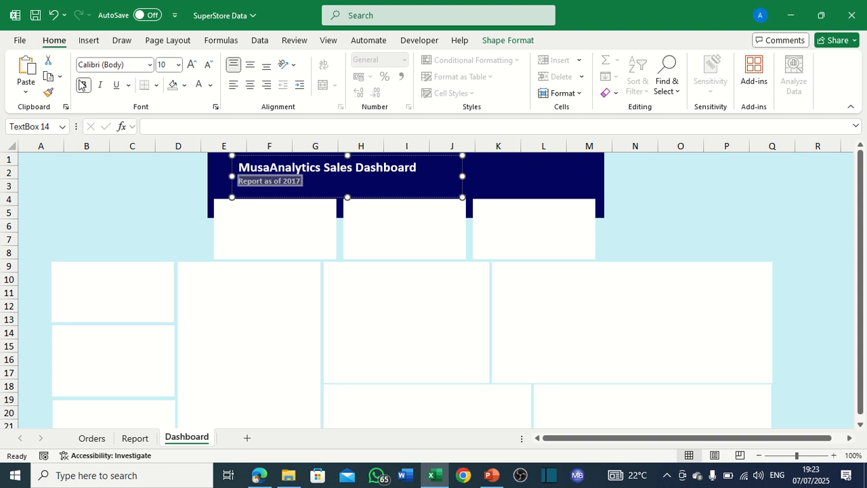
click(99, 85)
click(73, 172)
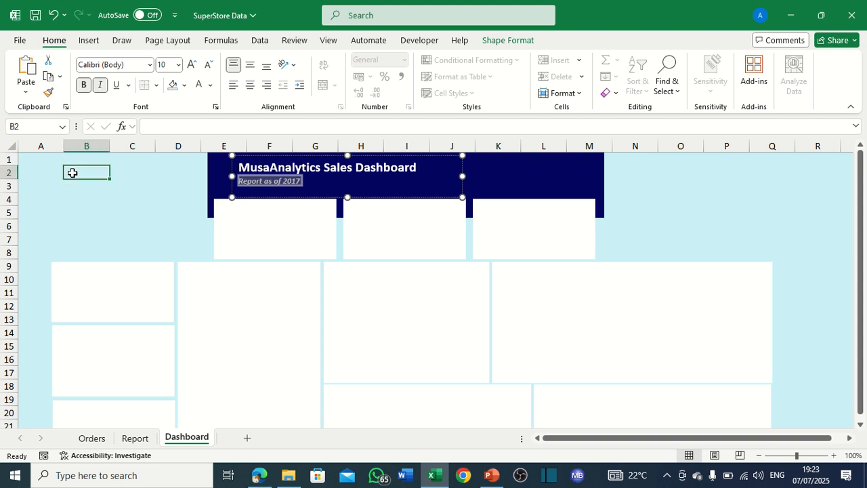
Nudge the title text box slightly to the right on the navy banner, then deselect it.
click(363, 191)
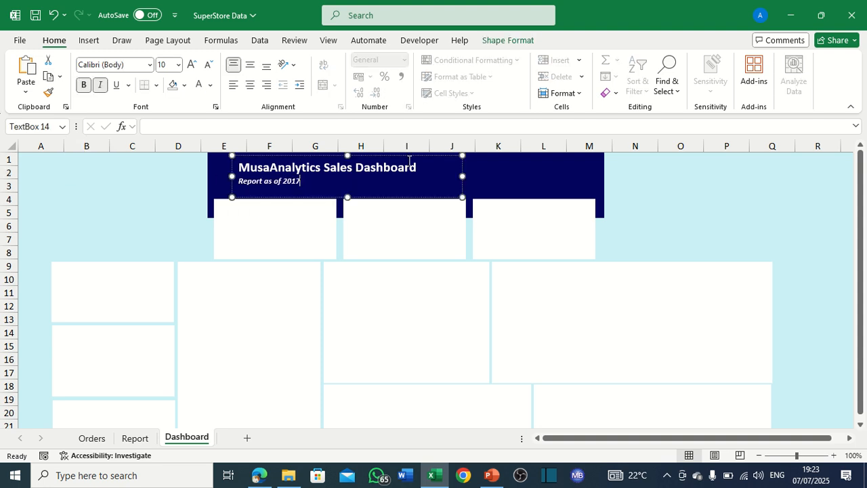
drag(411, 156, 430, 151)
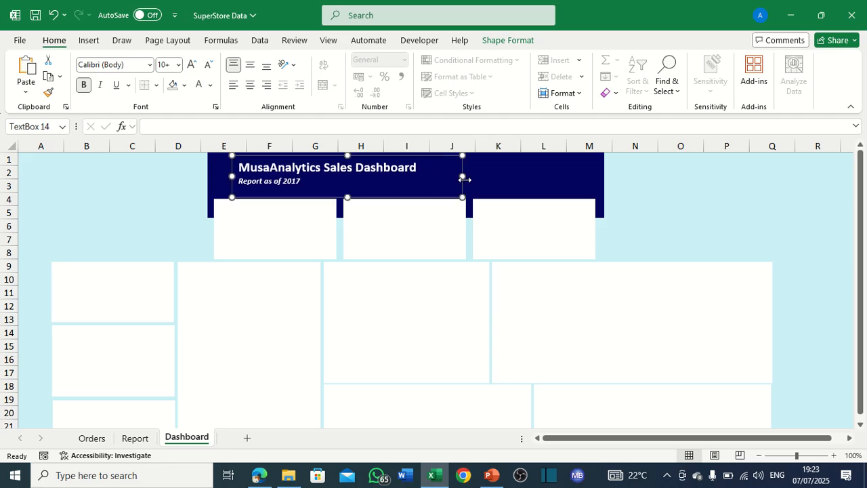
key(Right)
key(Right)
key(Right)
key(Right)
key(Right)
key(Right)
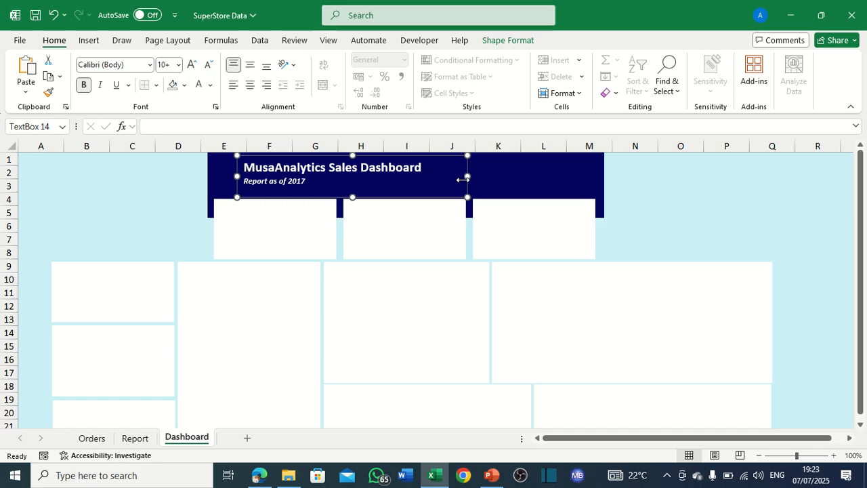
click(97, 188)
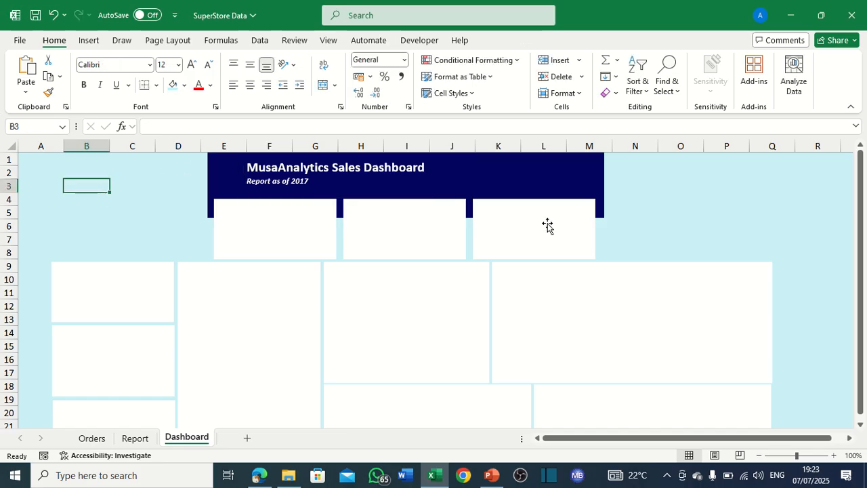
Insert a small empty text box over columns B to C, rows 4 to 7, of the Dashboard sheet.
scroll(688, 234, down, 1)
scroll(689, 234, up, 1)
click(88, 40)
click(716, 82)
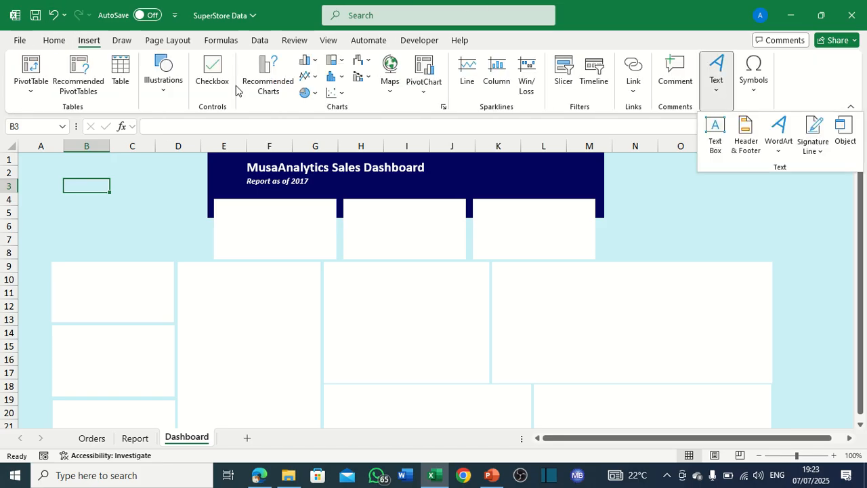
click(713, 135)
drag(76, 196, 158, 237)
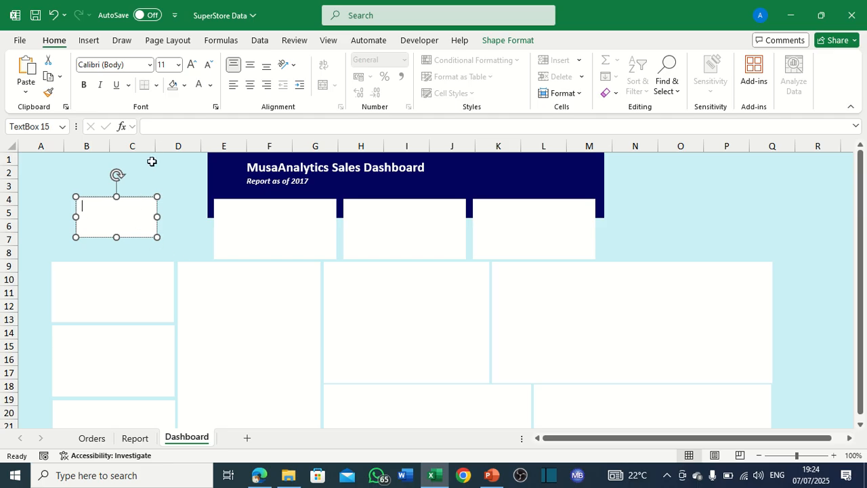
Link the new text box to the Total Sales value with the formula =Report!A2.
click(162, 132)
text(=)
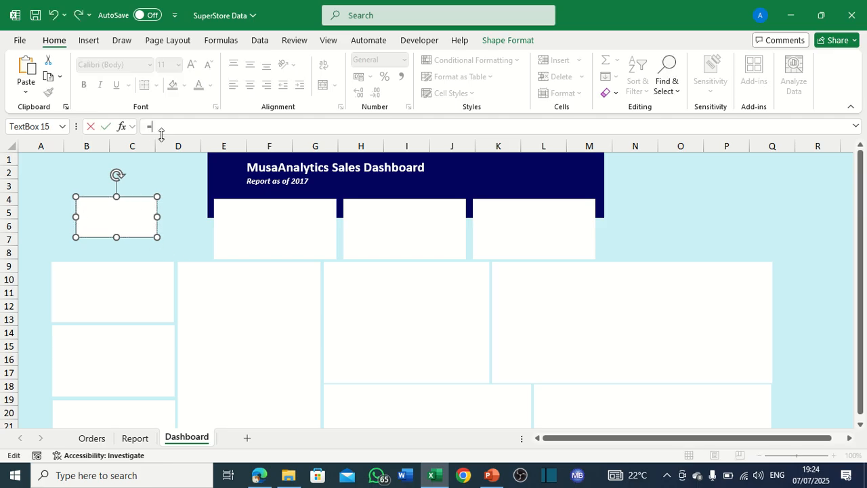
click(145, 438)
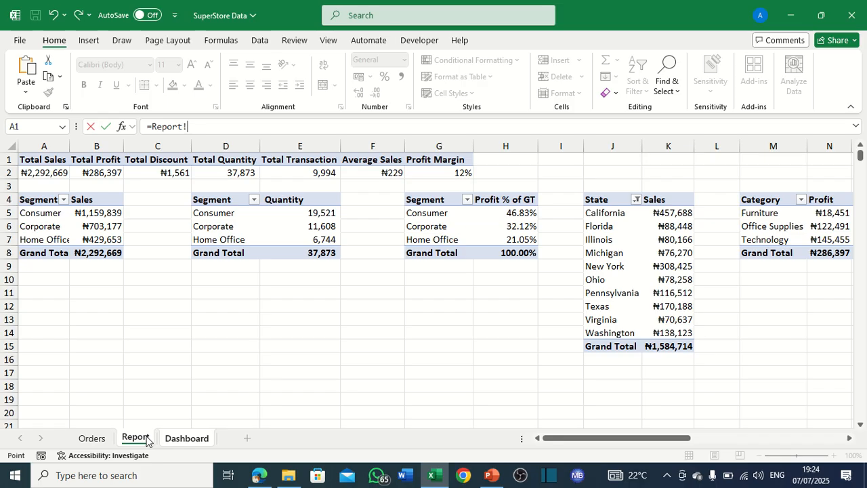
drag(568, 444, 535, 440)
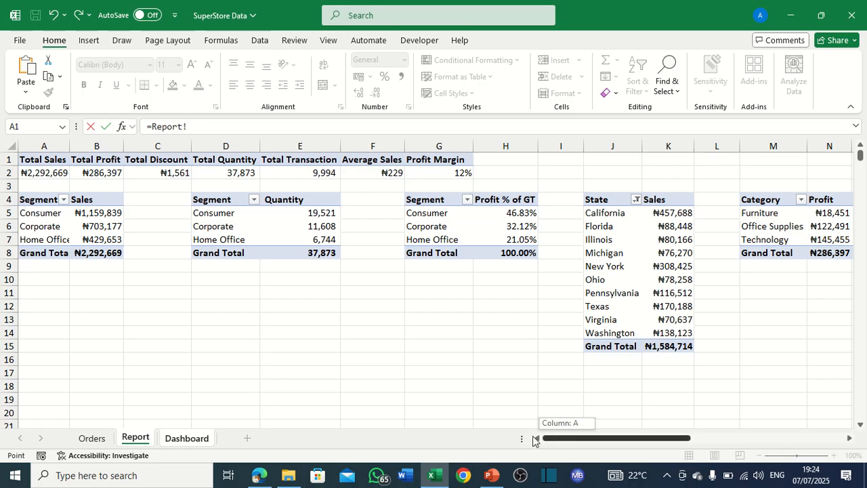
click(56, 173)
key(Return)
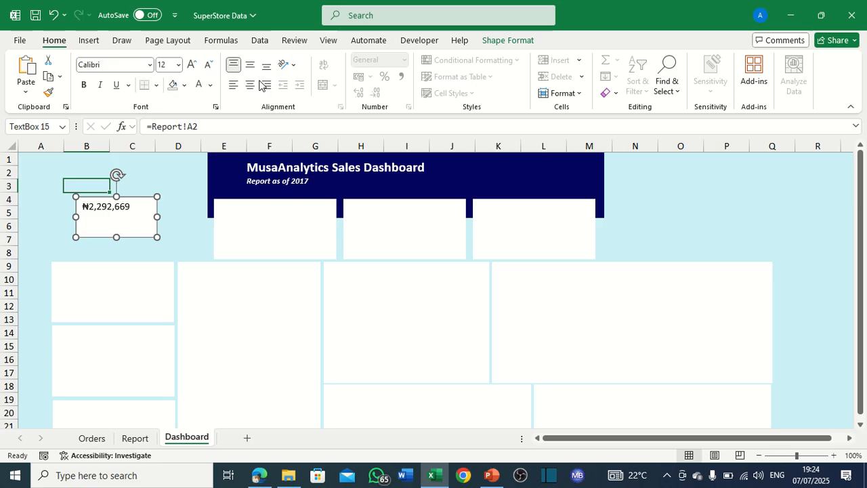
Middle-align the Total Sales value vertically and narrow its text box to about 2.62 cm wide.
click(250, 68)
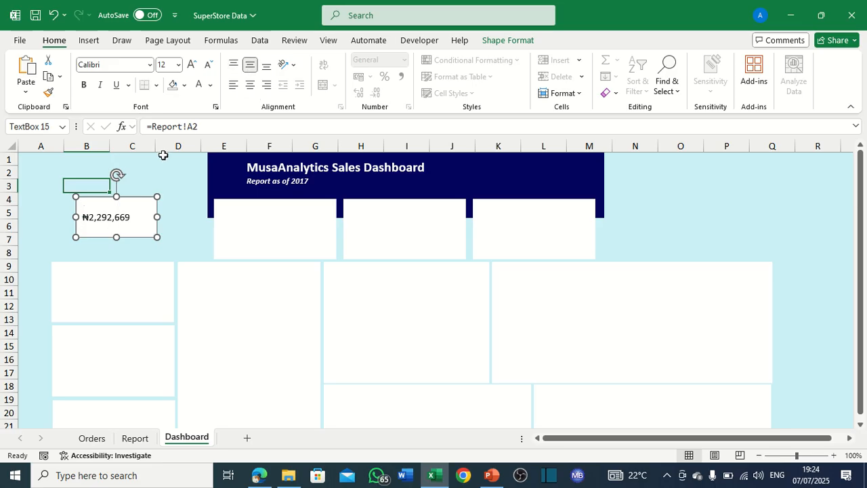
click(267, 67)
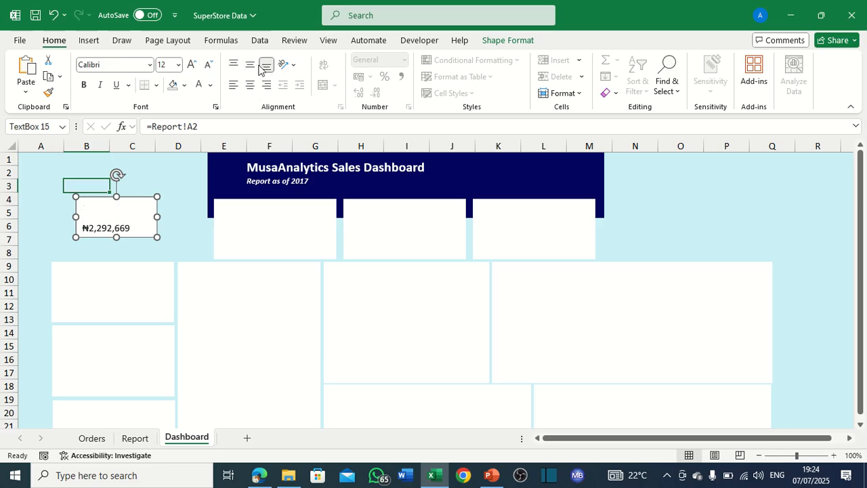
click(250, 65)
click(234, 65)
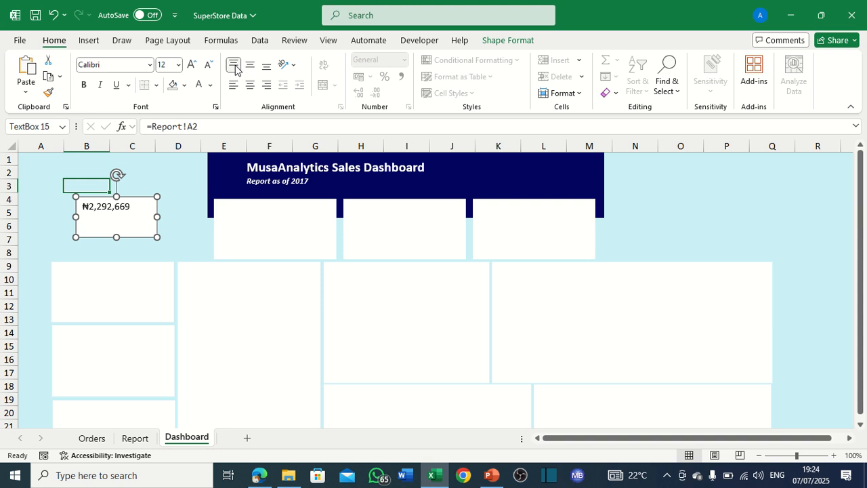
click(248, 67)
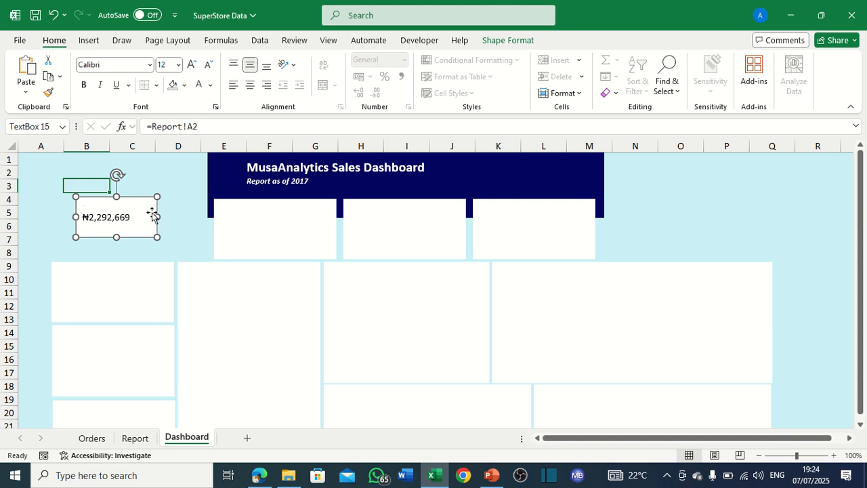
mouse_move(156, 217)
mouse_down()
mouse_move(134, 224)
mouse_move(139, 217)
mouse_up()
Remove the fill from the Total Sales text box.
key(ctrl+a)
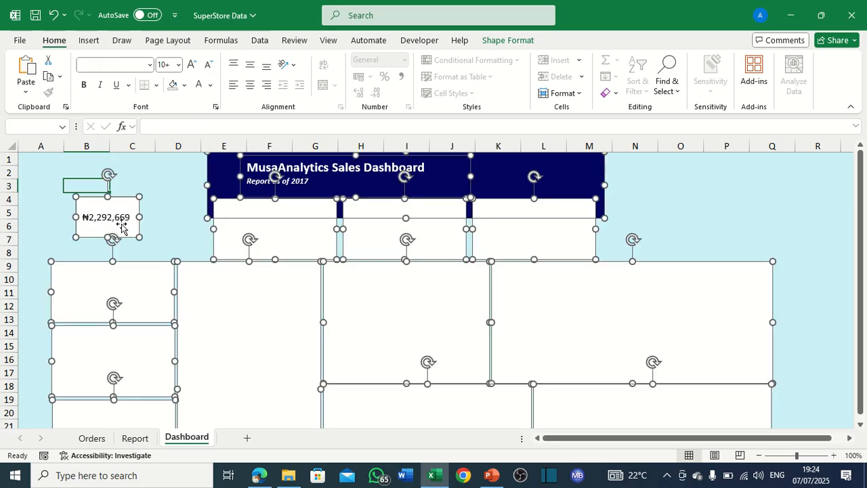
click(160, 222)
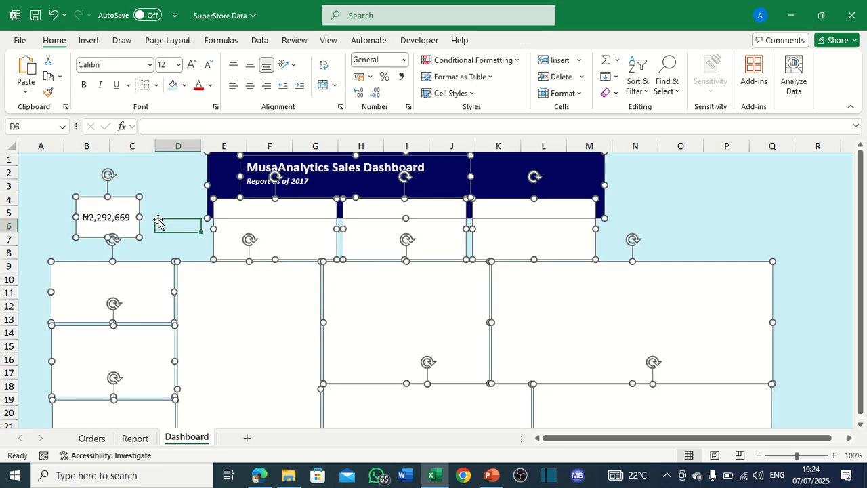
click(122, 222)
click(123, 222)
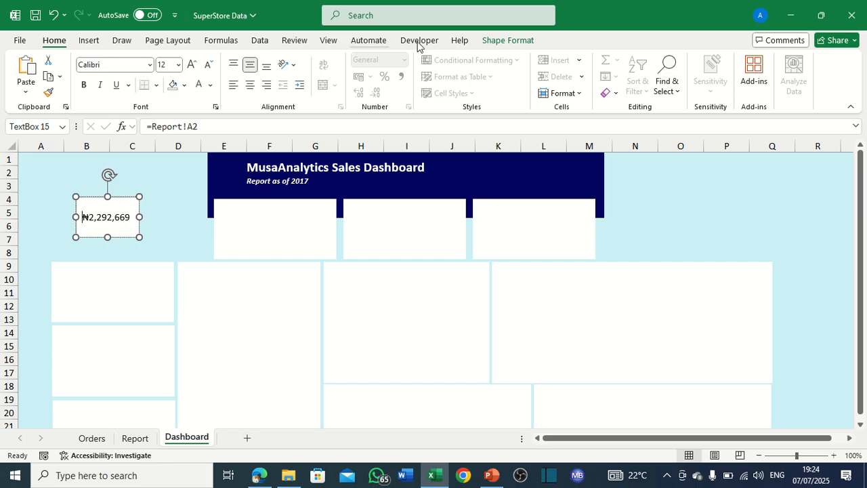
click(507, 40)
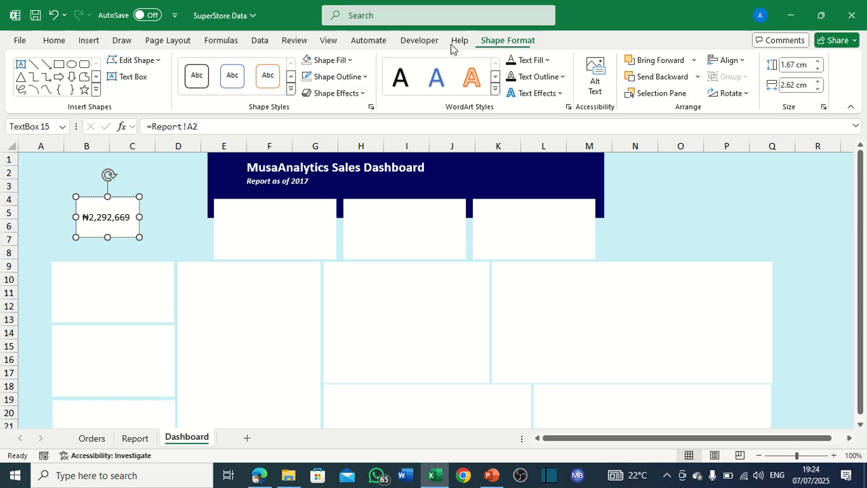
click(350, 61)
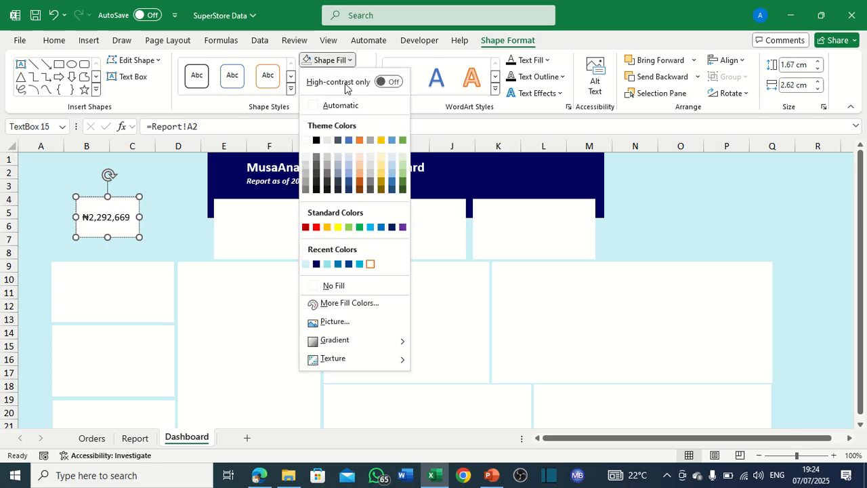
click(316, 285)
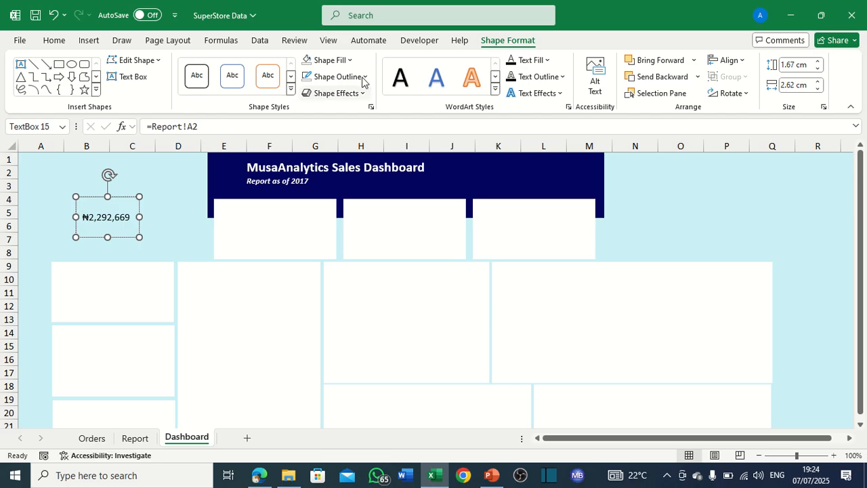
Set the font color of the Total Sales value to white.
click(57, 40)
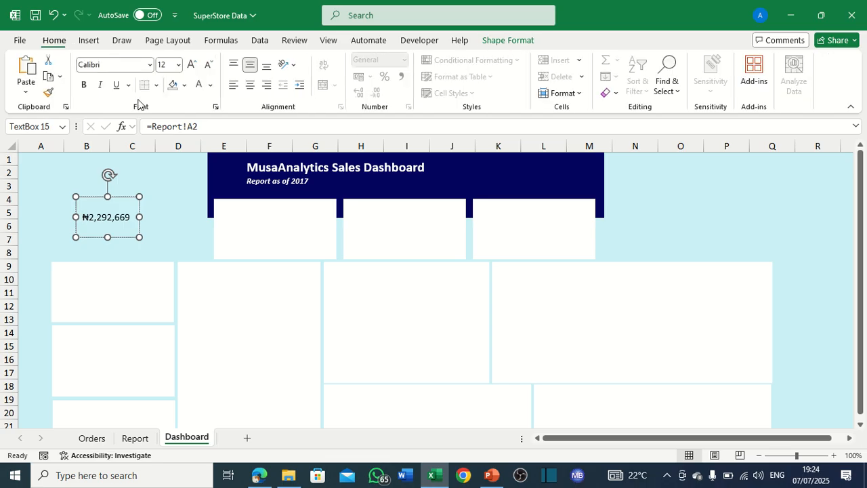
click(210, 85)
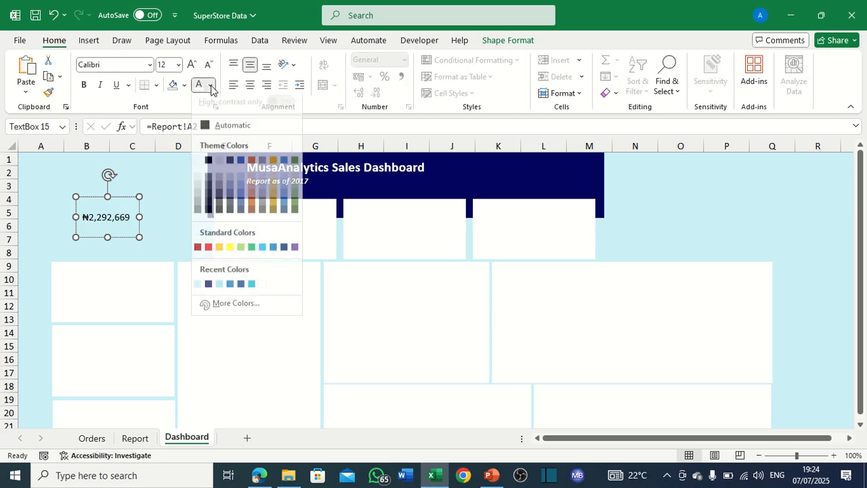
click(211, 85)
click(105, 207)
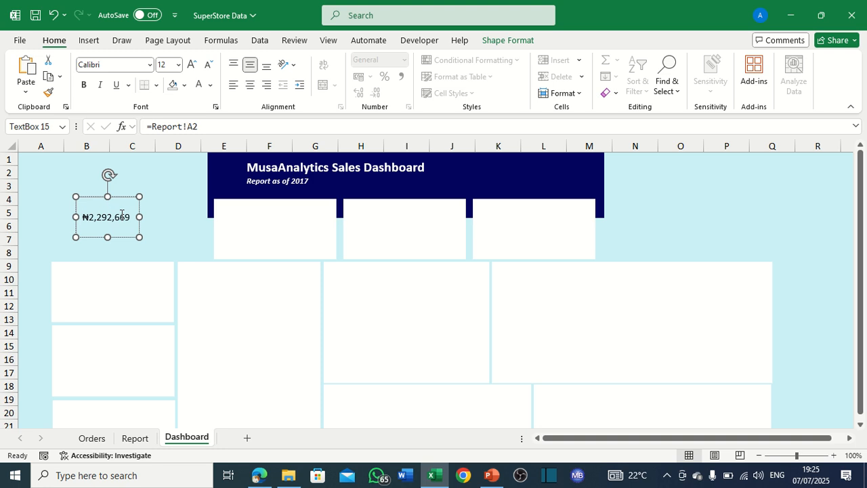
double_click(124, 216)
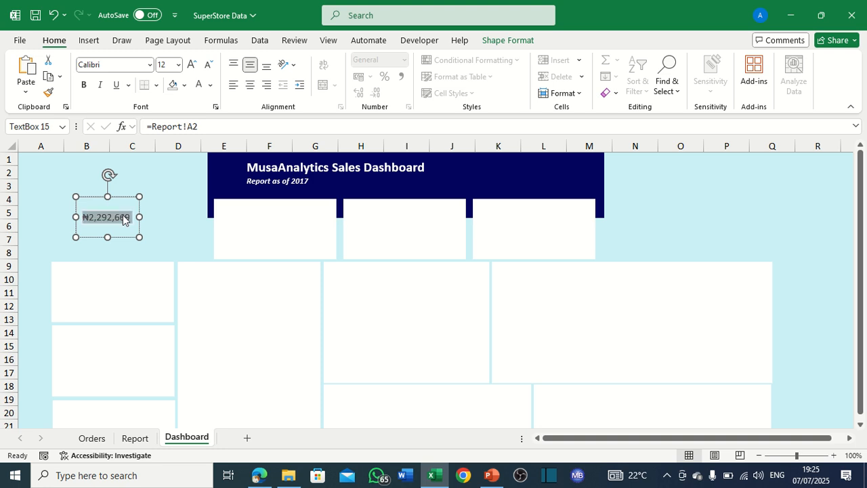
click(200, 86)
Move the Total Sales value text box onto the first white card under the banner and remove its outline.
drag(122, 196, 287, 212)
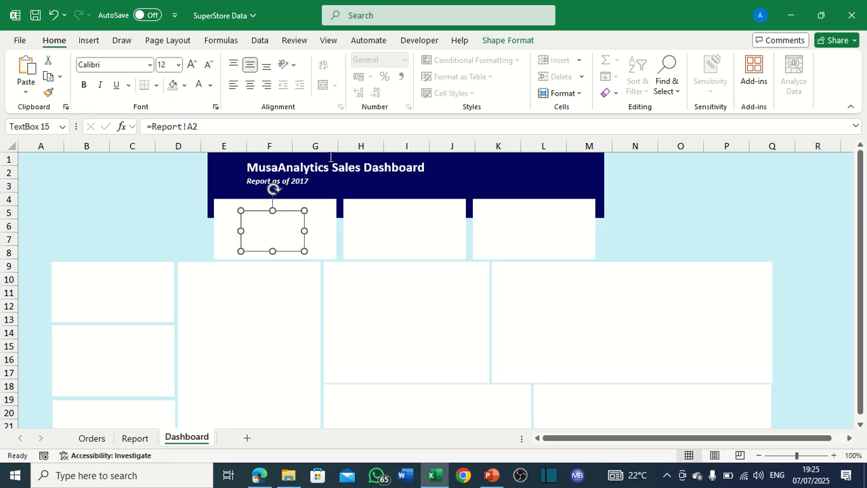
click(483, 42)
click(352, 77)
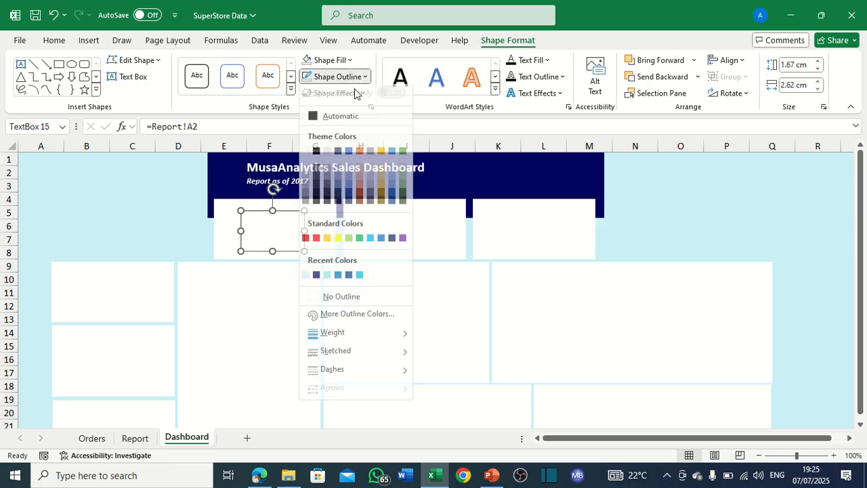
click(313, 303)
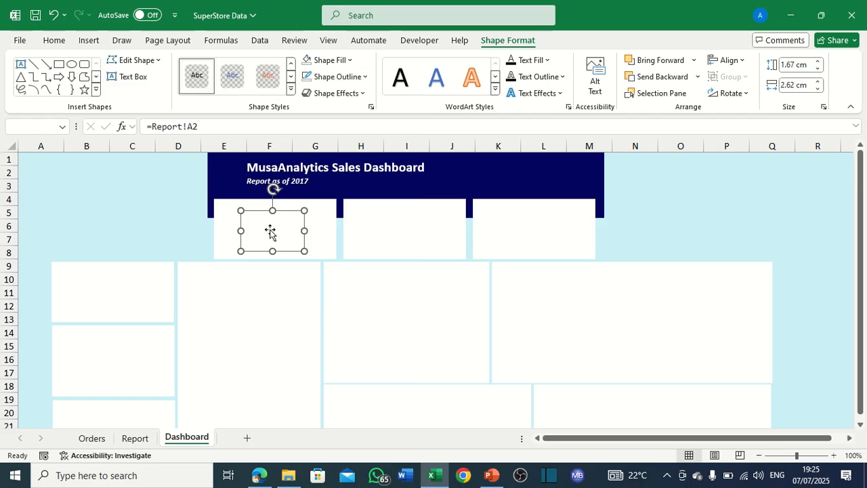
Color the Total Sales value on the first card with the recently used dark navy and make it bold.
key(ctrl+a)
double_click(195, 223)
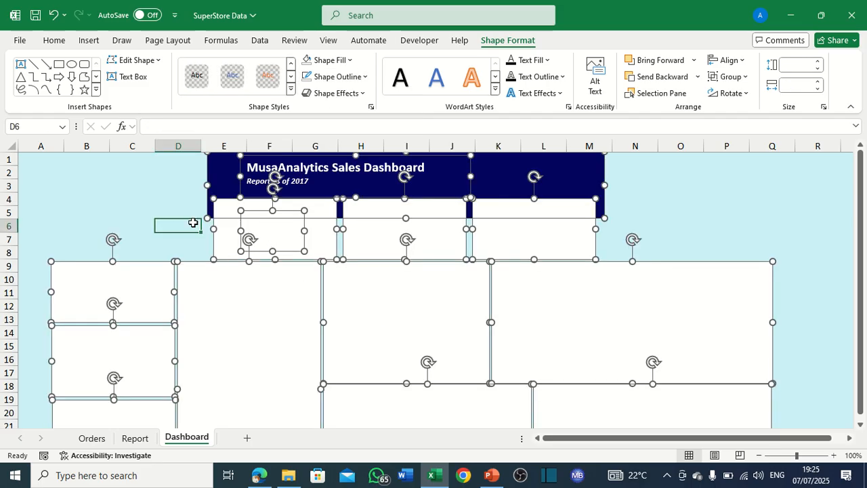
click(265, 230)
click(266, 229)
double_click(265, 229)
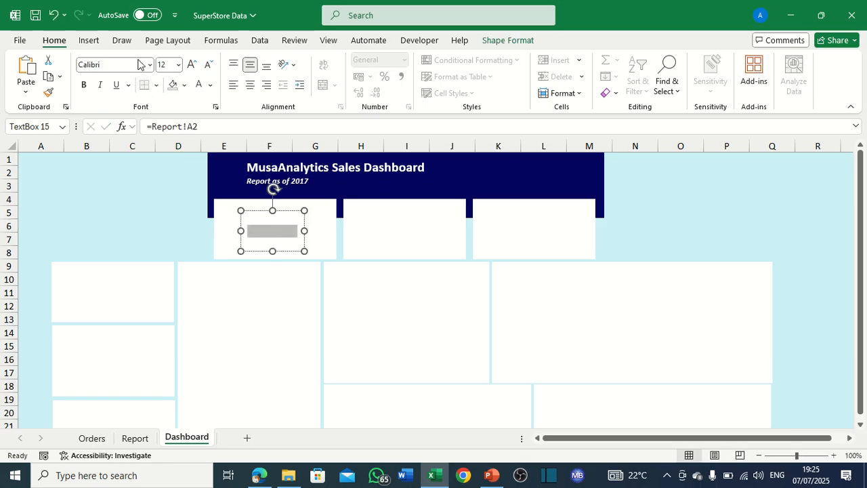
click(210, 87)
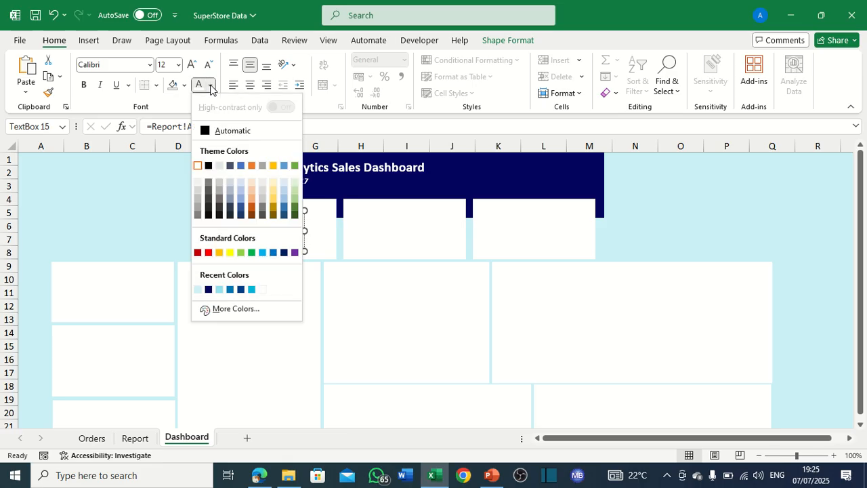
click(208, 290)
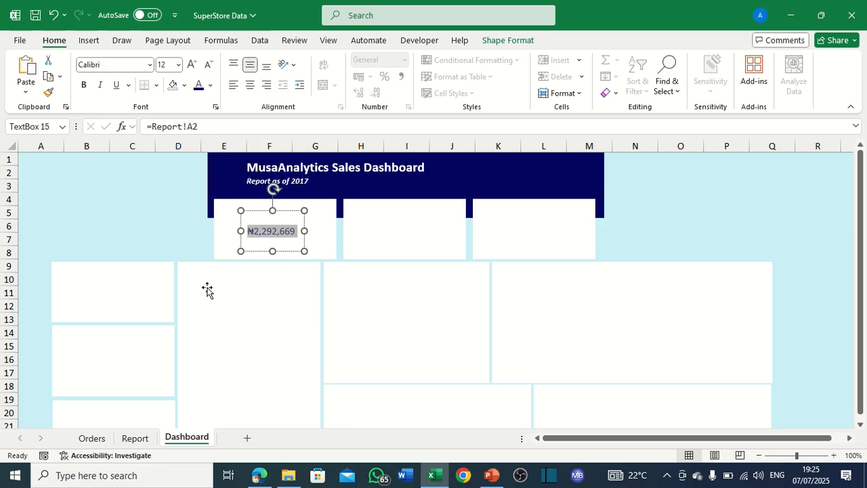
click(85, 86)
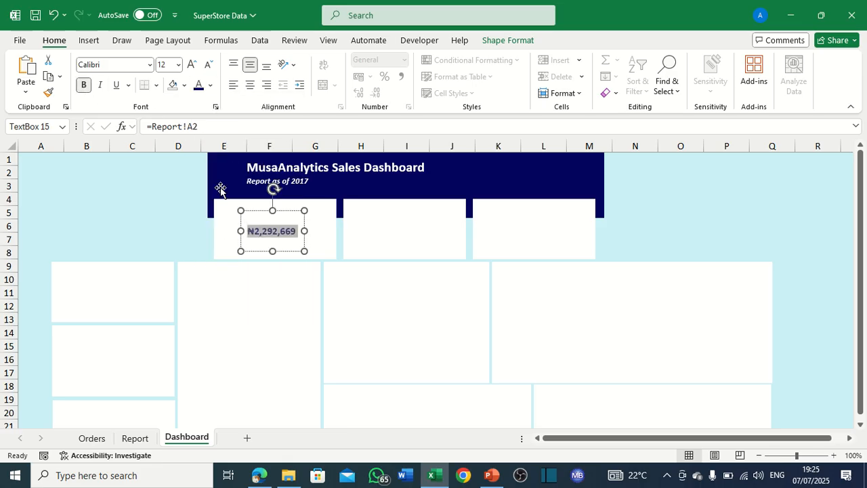
click(123, 211)
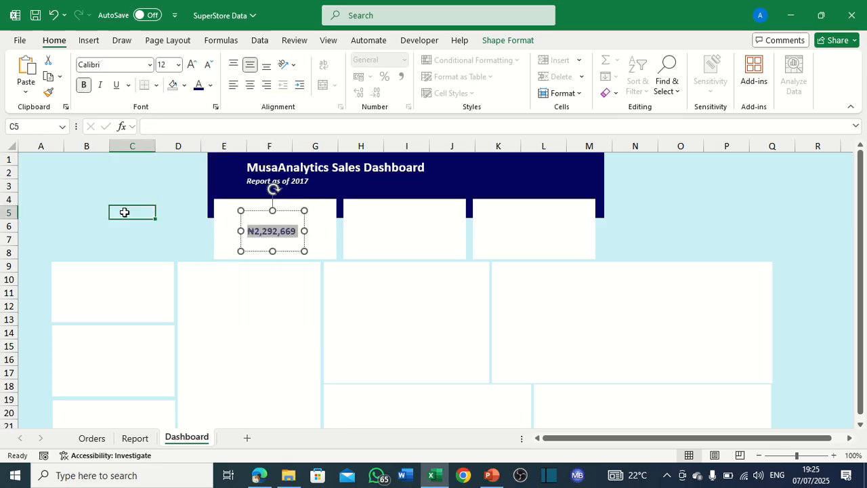
click(277, 238)
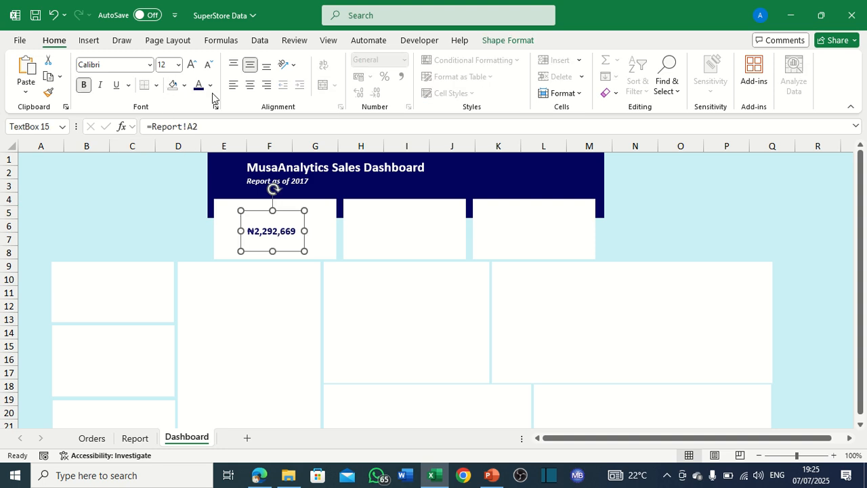
click(103, 200)
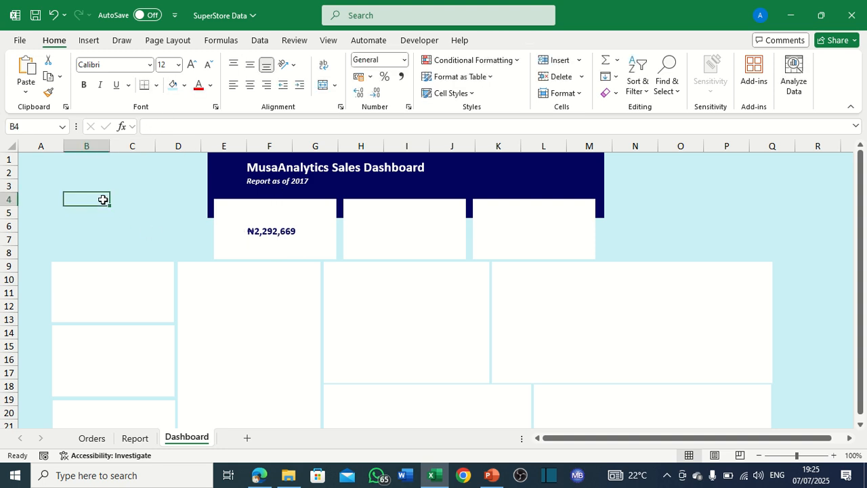
Reduce the height of the Total Sales value text box from its upper edge to about 1.4 cm.
click(290, 235)
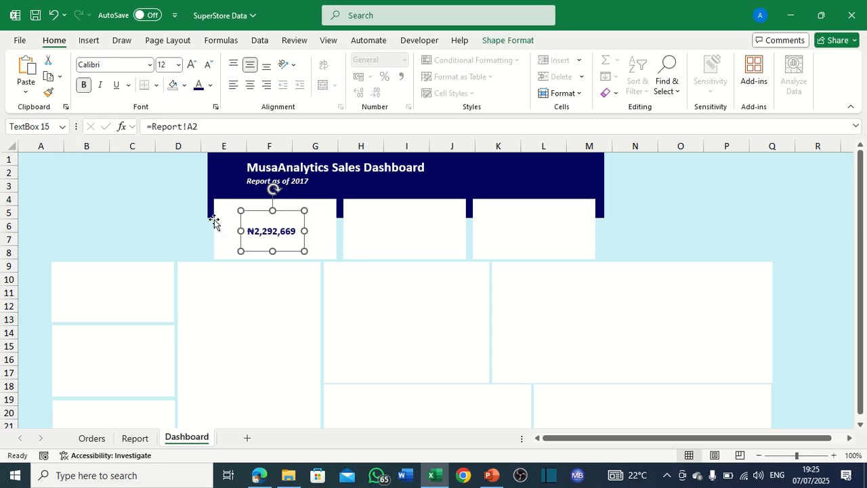
drag(272, 210, 274, 217)
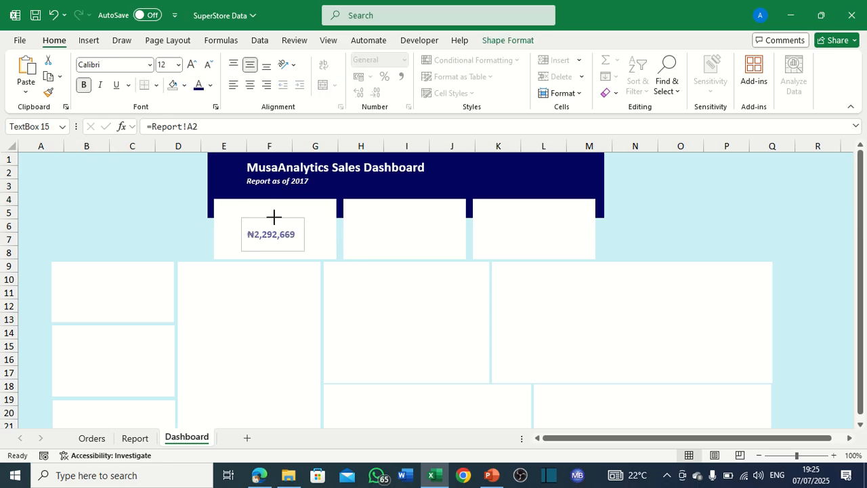
click(145, 225)
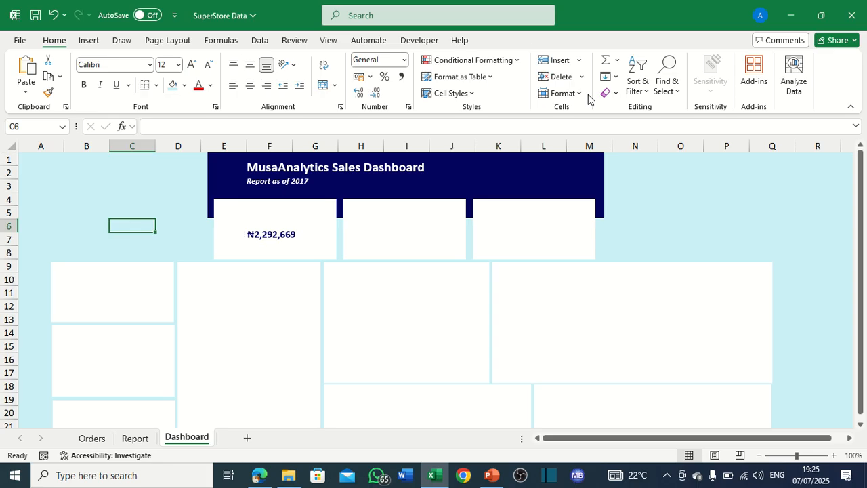
Insert a text box reading "Total Sales" over columns B to C, rows 2 to 3, and narrow it to fit the text.
click(82, 43)
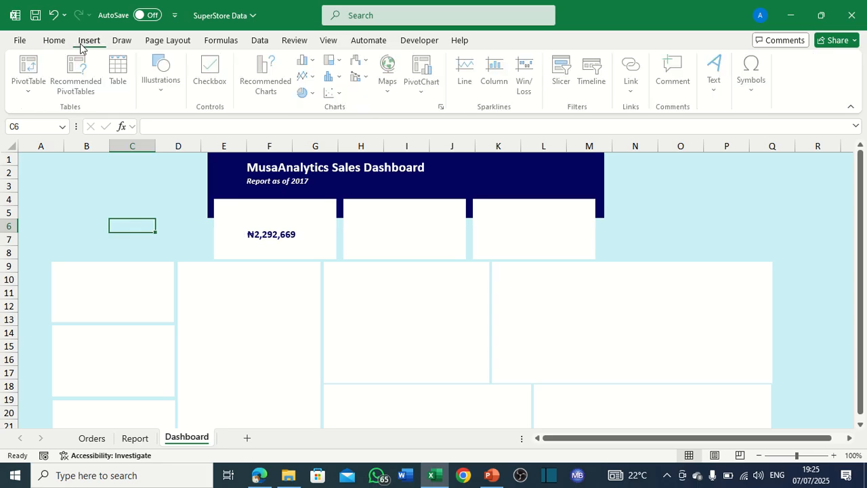
click(717, 79)
click(715, 132)
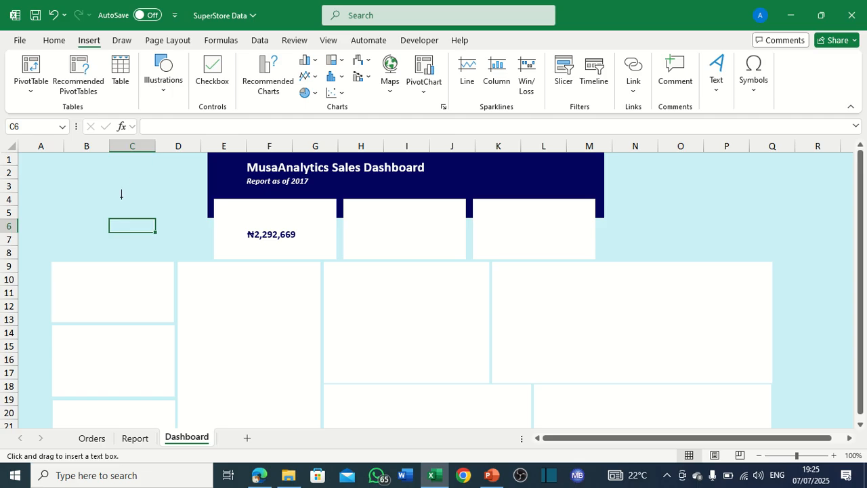
drag(75, 171, 160, 192)
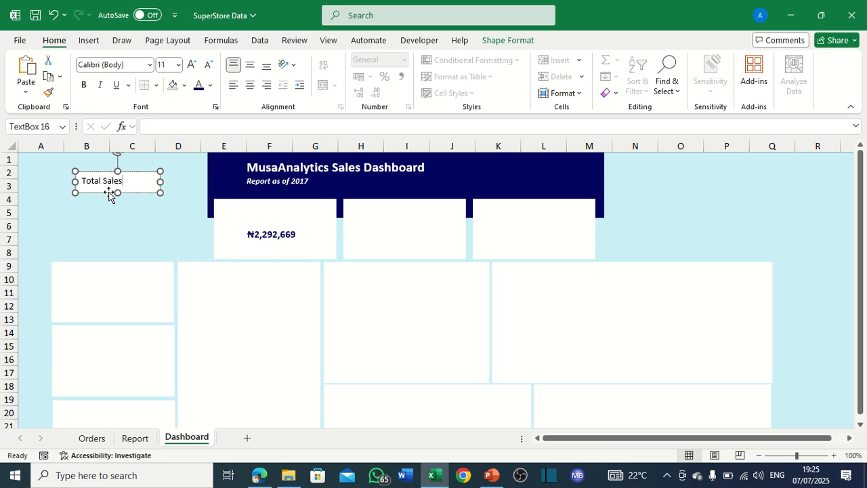
drag(160, 181, 129, 182)
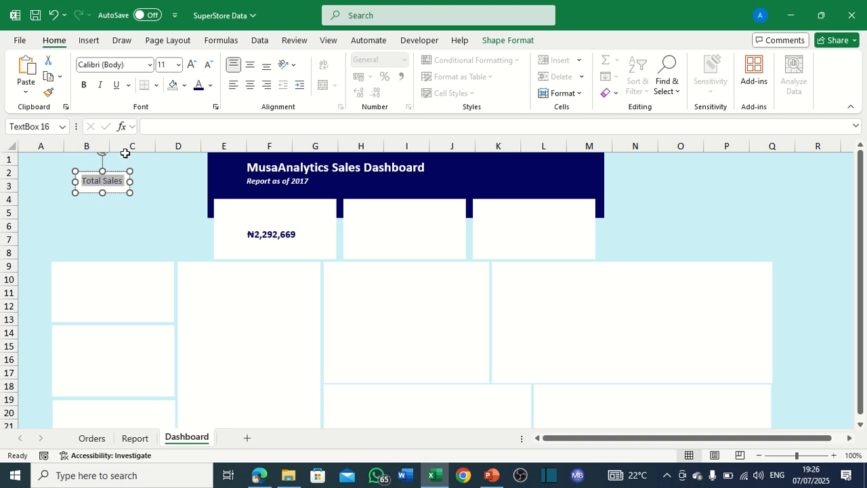
Make the "Total Sales" label bold at size 12 and widen its text box to about 2.43 cm.
click(83, 84)
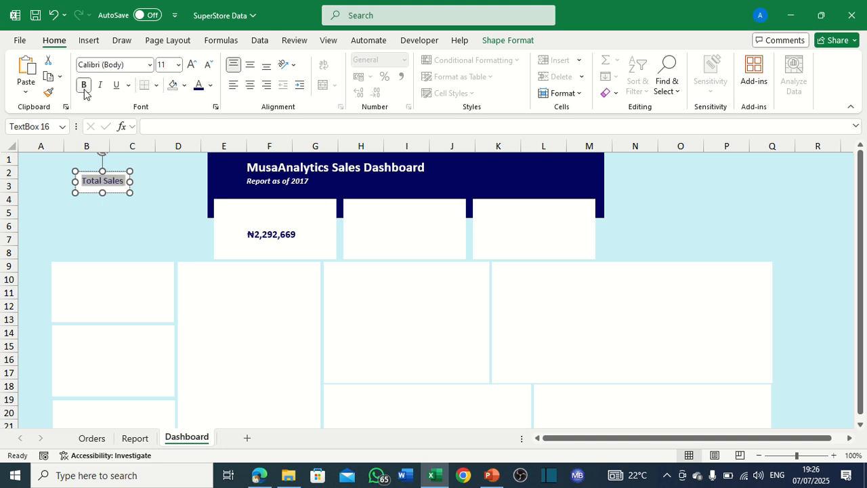
click(160, 65)
text(1)
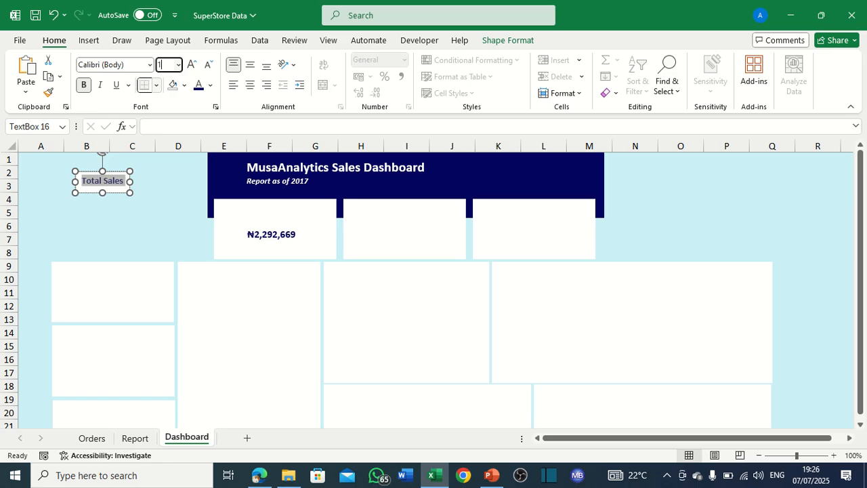
key(Return)
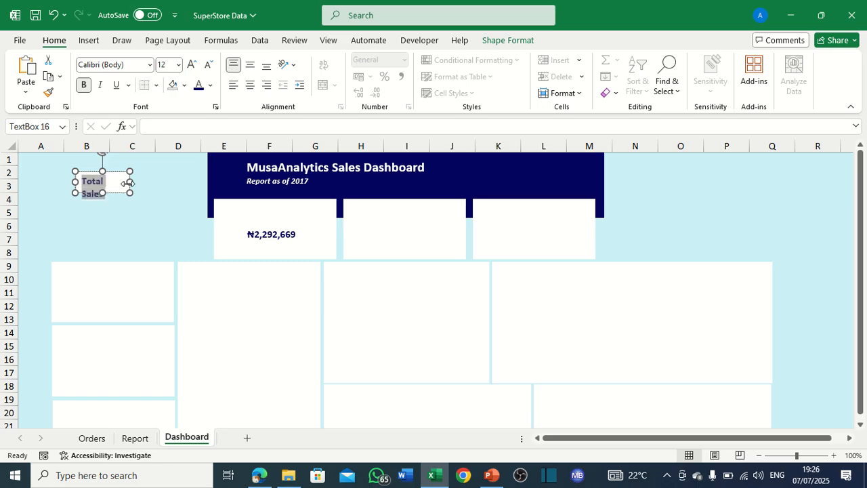
drag(129, 181, 139, 183)
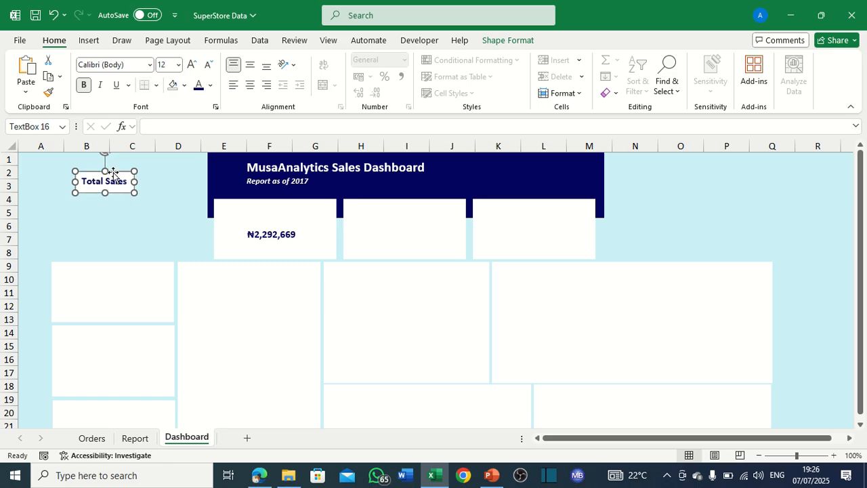
Remove the fill and outline from the "Total Sales" label and place it above the value on the first card.
click(500, 41)
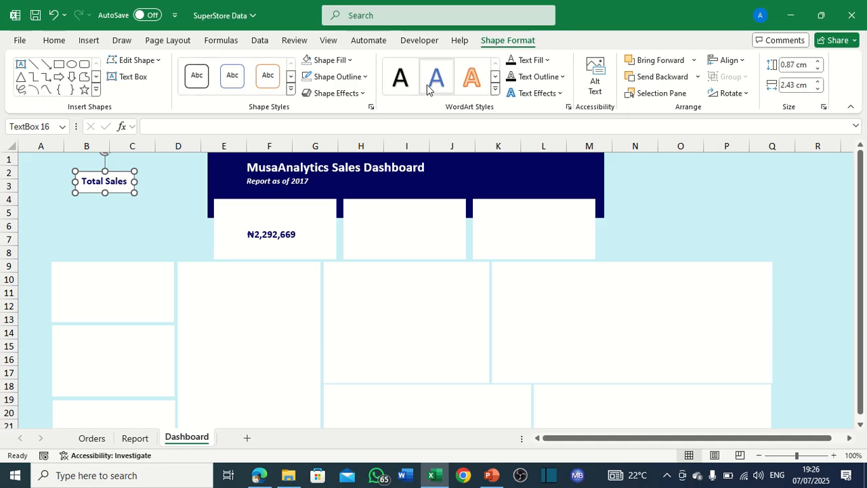
click(332, 60)
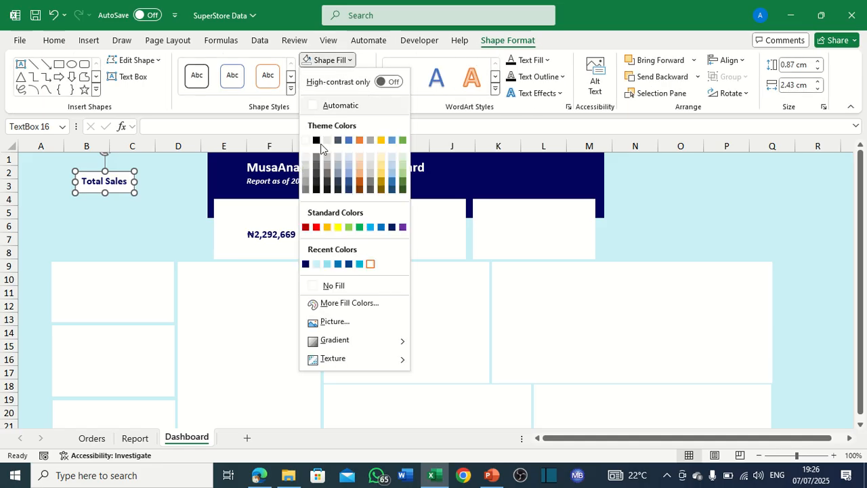
click(312, 287)
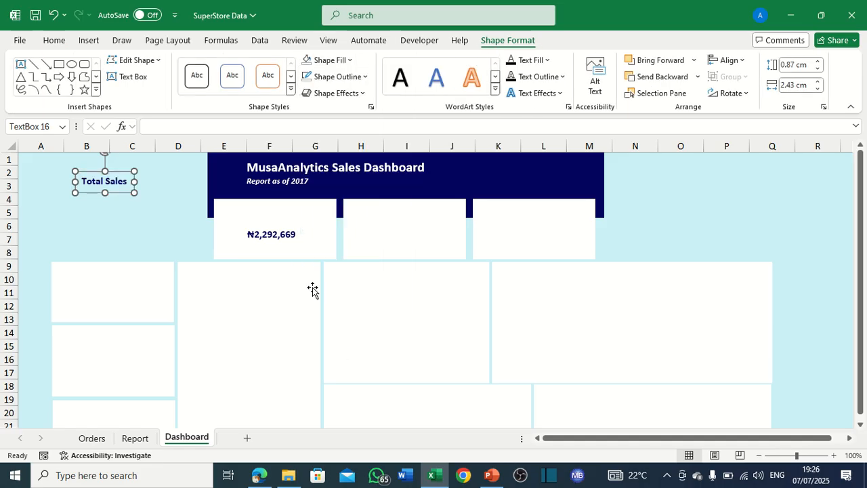
click(338, 76)
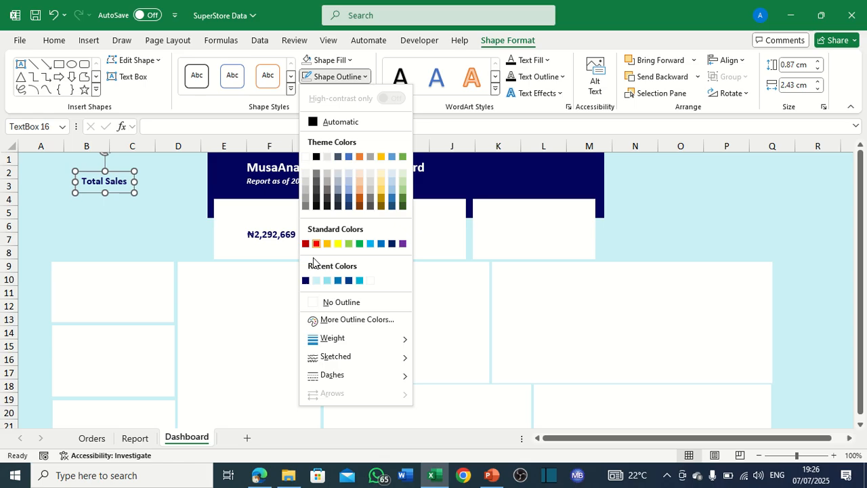
click(313, 302)
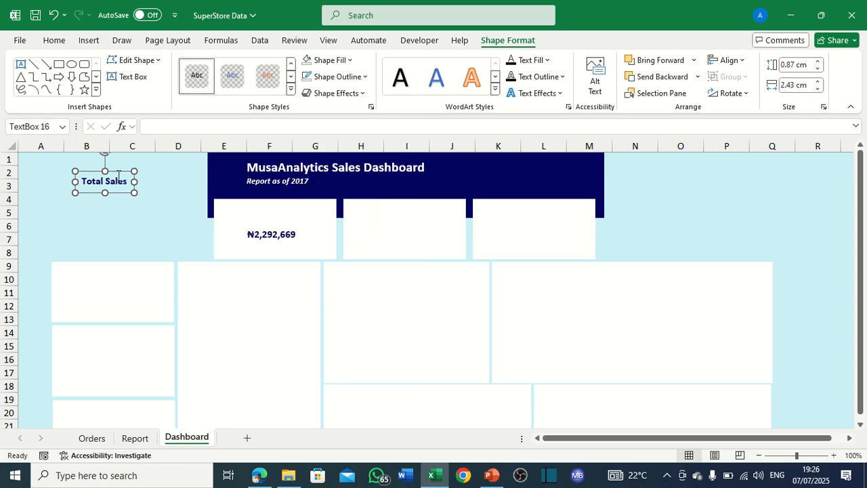
drag(118, 172, 282, 206)
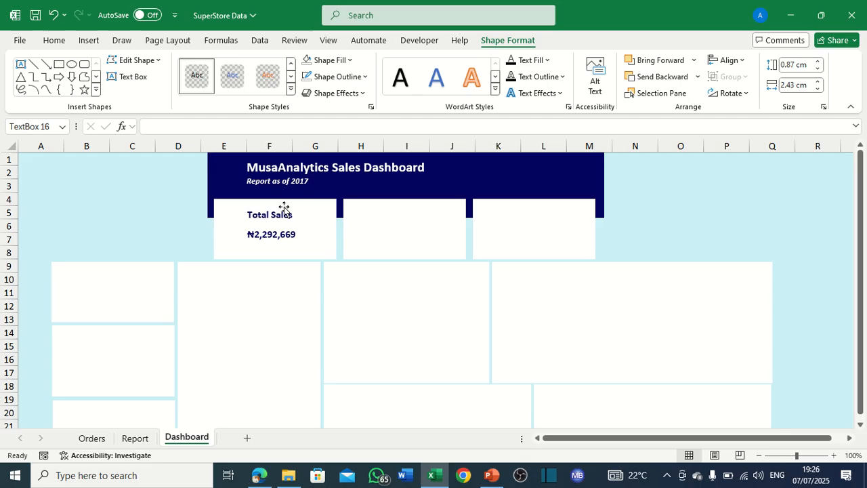
click(104, 219)
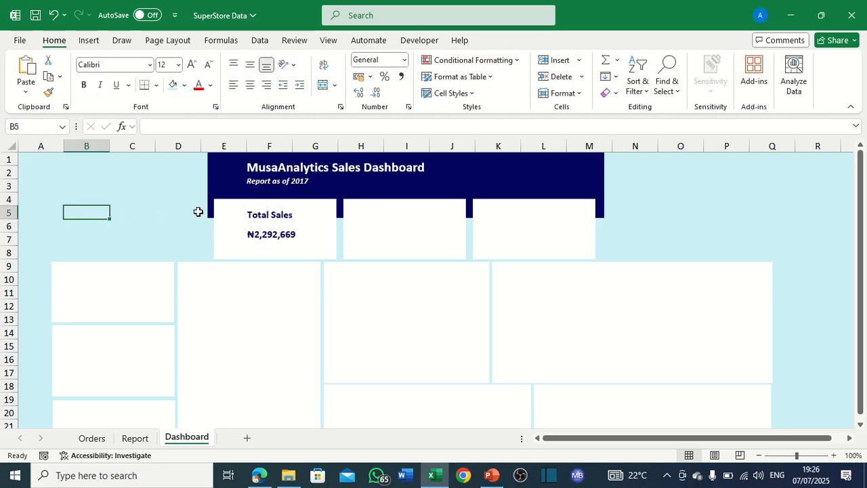
Increase the "Total Sales" label to size 14, widen its text box to fit one line and reposition it above the value.
click(269, 235)
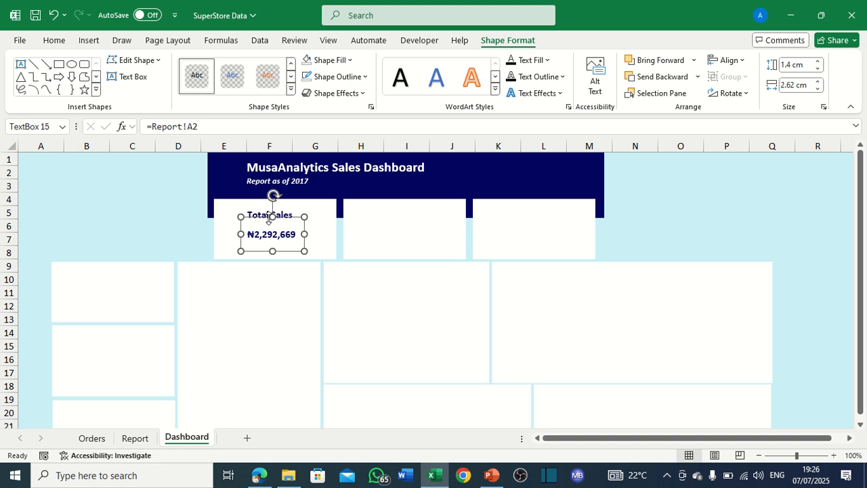
click(54, 42)
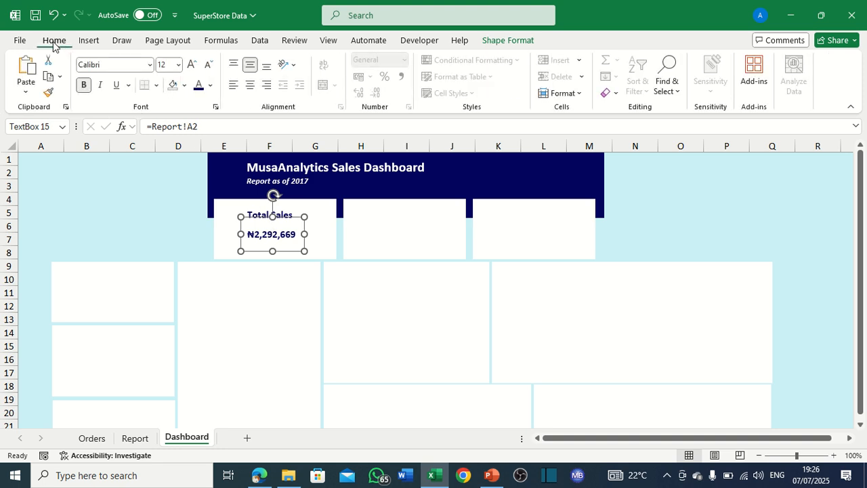
click(258, 213)
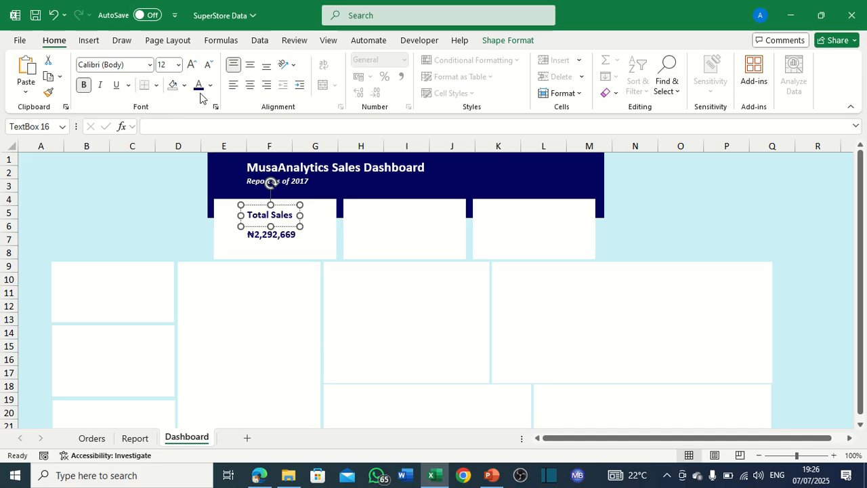
key(ctrl+a)
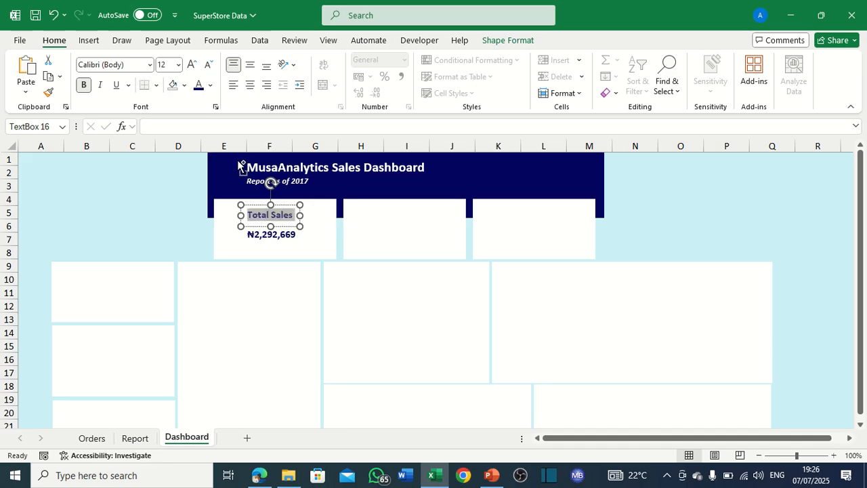
click(176, 65)
click(172, 168)
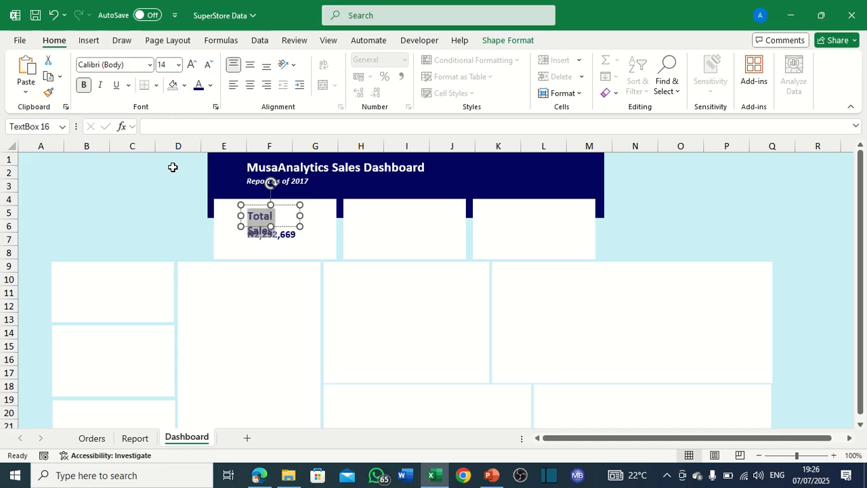
drag(299, 215, 260, 204)
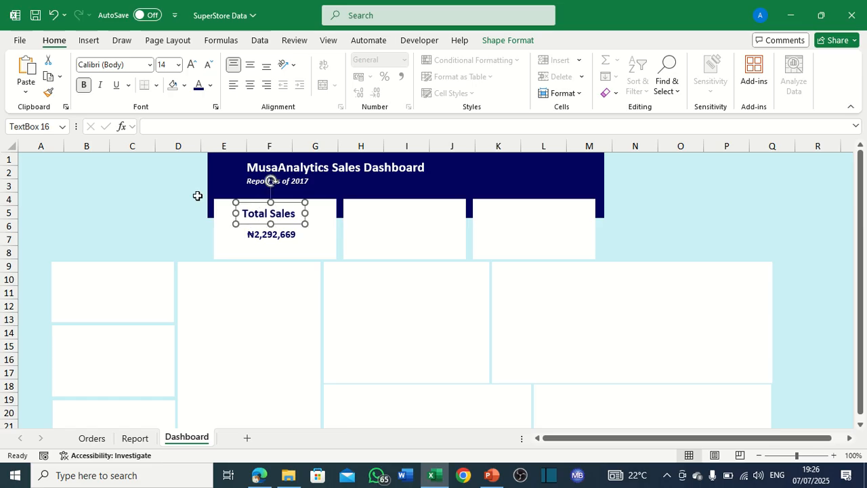
Duplicate the "Total Sales" label twice and place the copies at the top of the second and third cards.
key(ctrl+v)
key(ctrl+v)
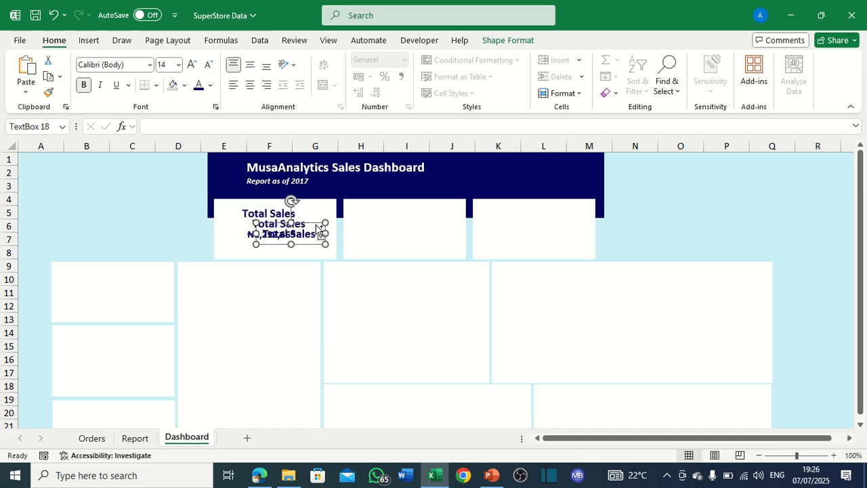
drag(313, 225, 424, 204)
click(304, 222)
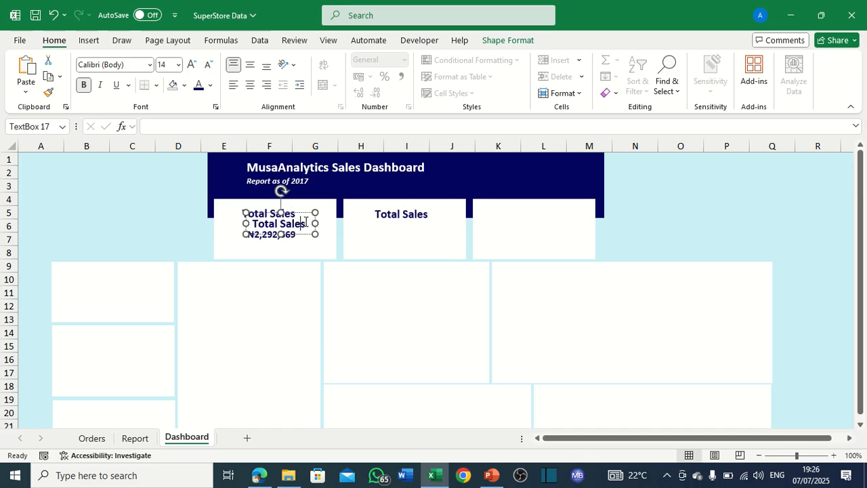
drag(307, 215, 566, 201)
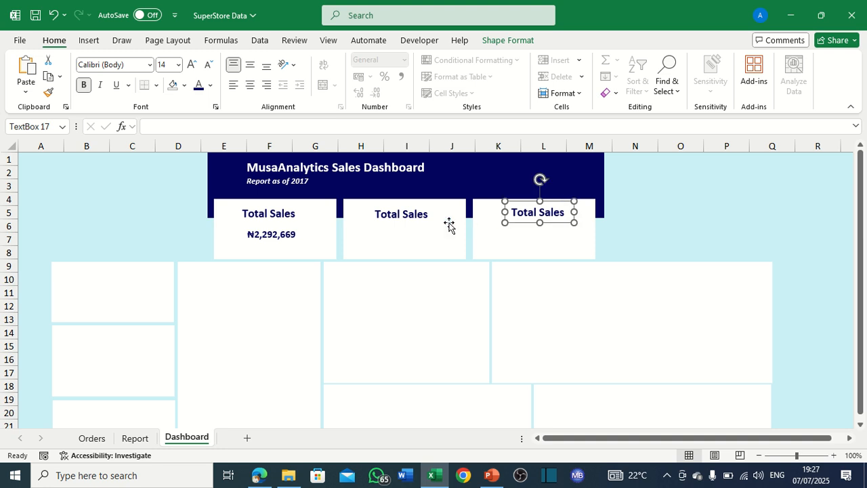
Change the label on the second card to "Total Profit".
click(398, 212)
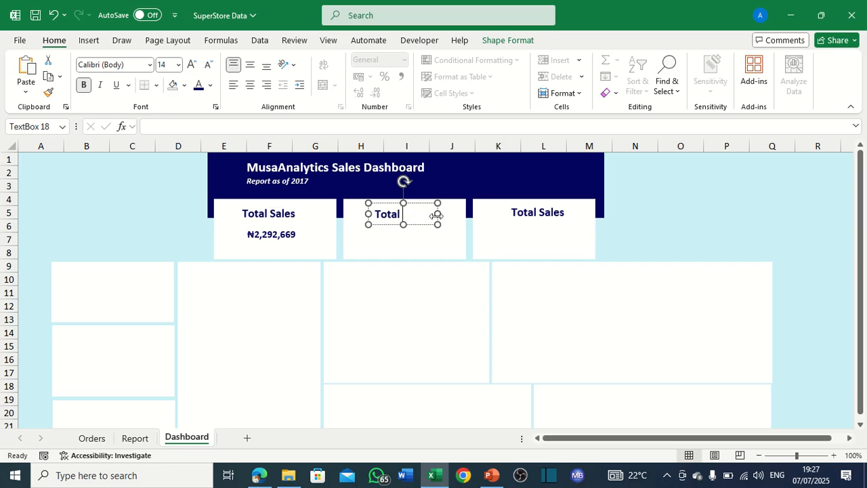
text(ro)
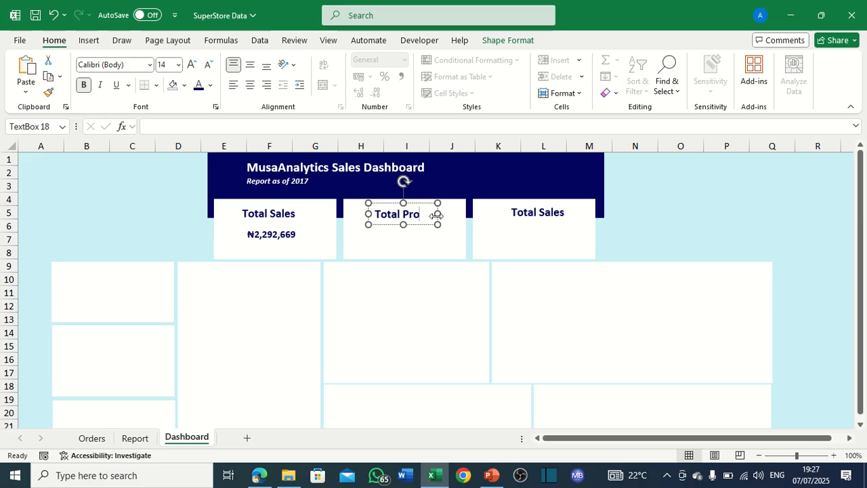
text(fit)
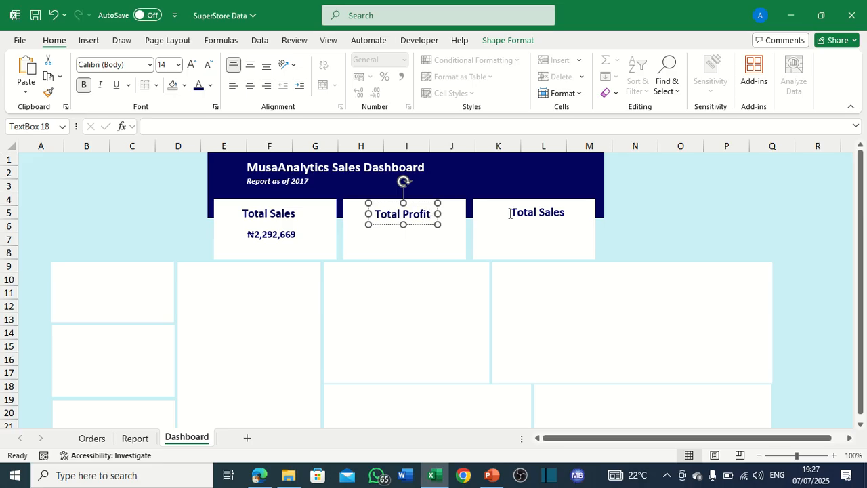
Change the third card's label to "Total Quantity", widen its text box to fit one line and center it on the card.
click(529, 210)
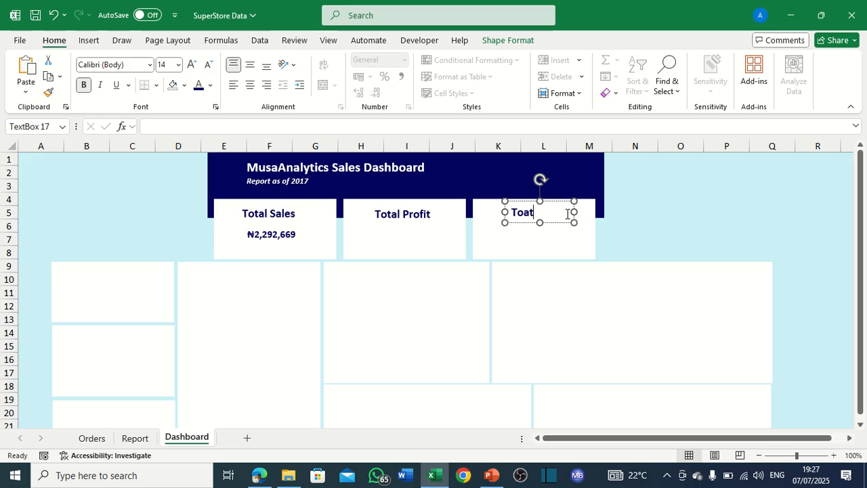
key(BackSpace)
key(BackSpace)
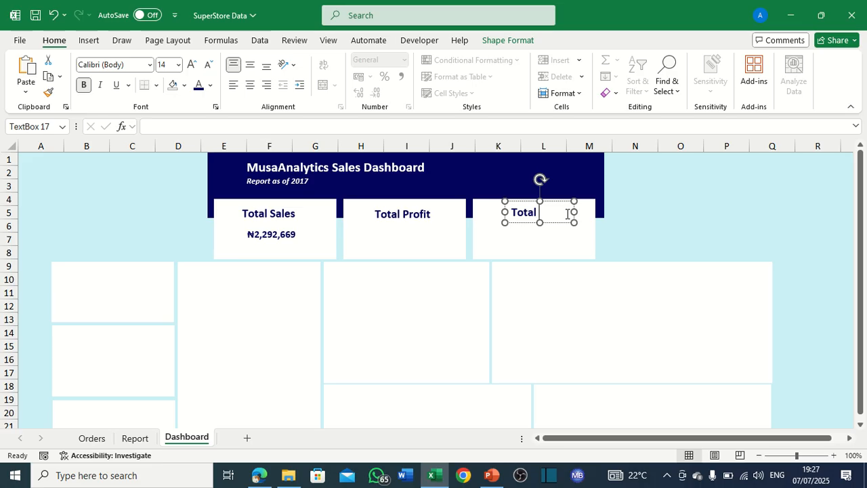
text(tal Quantity)
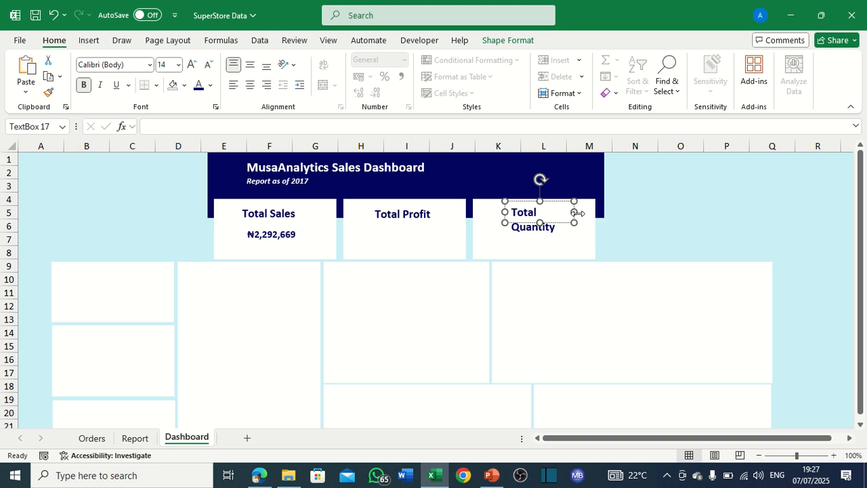
drag(574, 212, 554, 203)
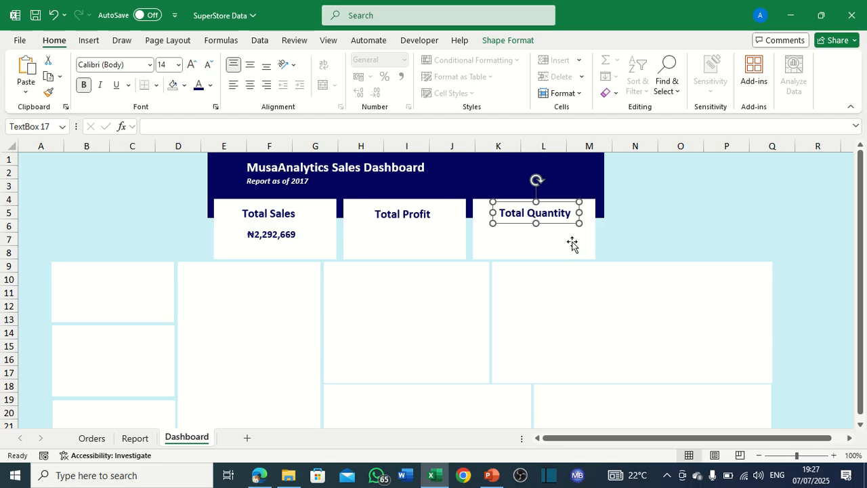
click(532, 238)
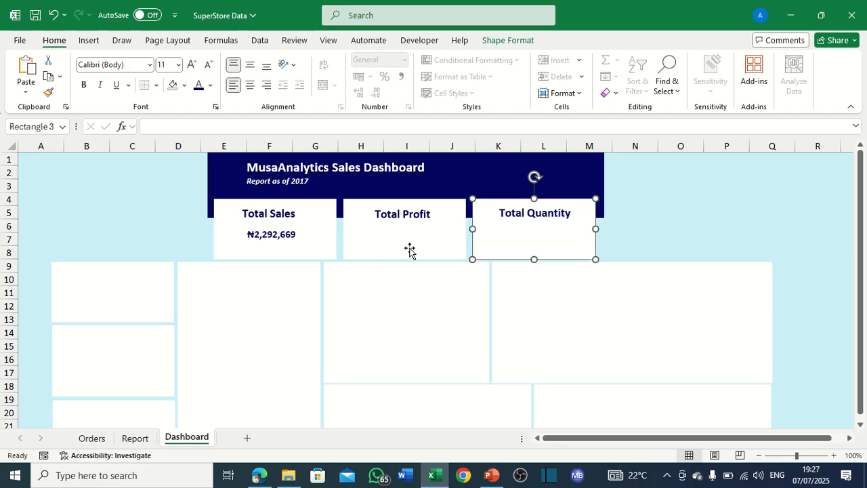
click(742, 233)
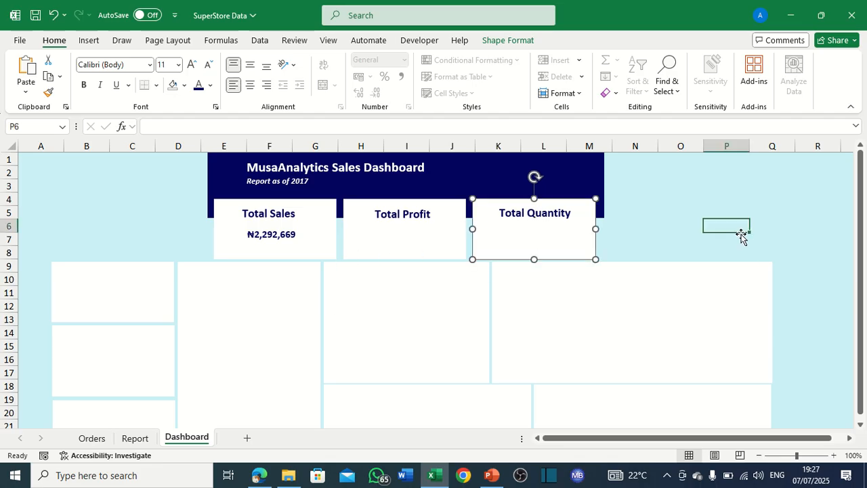
Extend the third card's label to "Total Quantity Sold", widen its text box to fit and recenter it on the card.
click(526, 213)
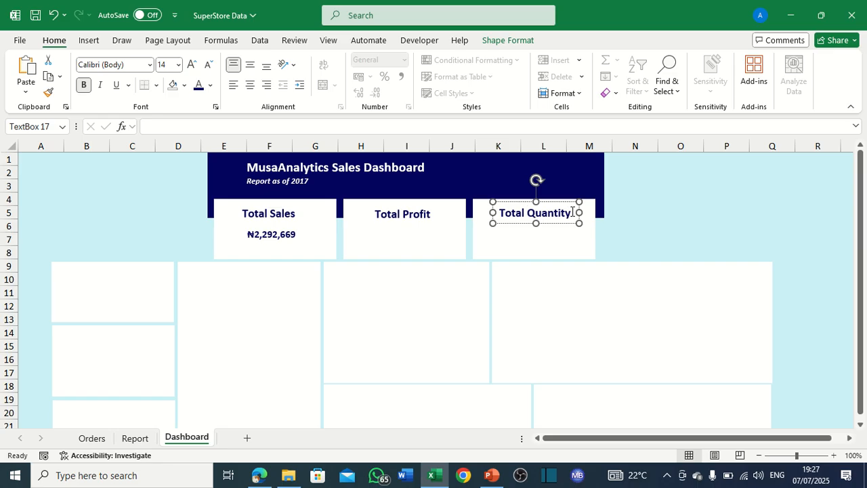
click(572, 212)
mouse_move(580, 213)
mouse_down()
mouse_move(607, 212)
mouse_move(568, 202)
mouse_up()
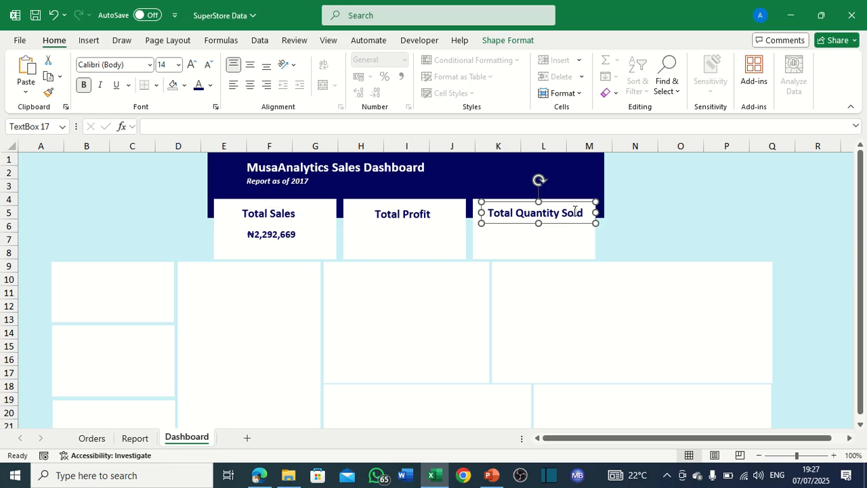
click(680, 237)
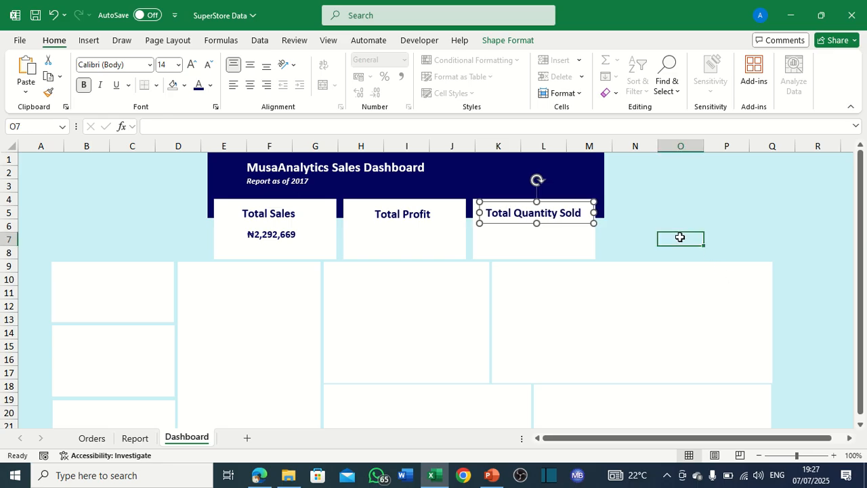
Duplicate the Total Sales value text box twice and place the copies under the "Total Profit" and "Total Quantity Sold" labels.
click(290, 246)
key(ctrl+c)
key(ctrl+v)
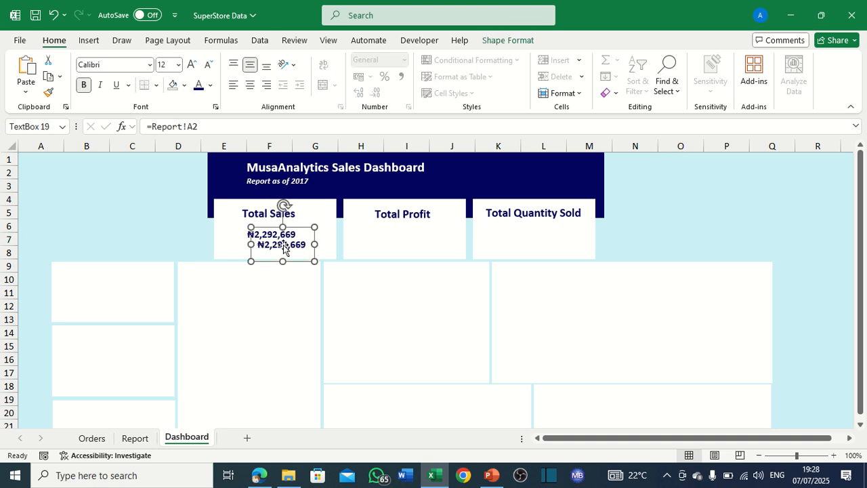
key(ctrl+v)
drag(305, 240, 422, 224)
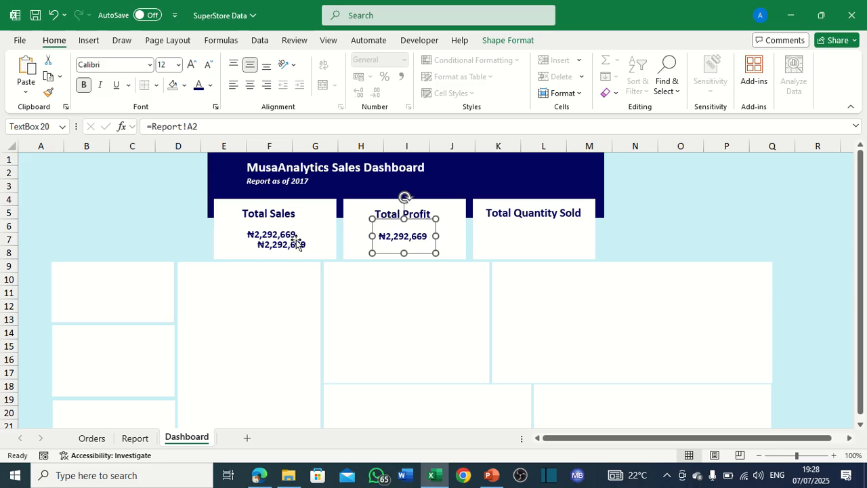
click(300, 250)
drag(303, 238, 556, 224)
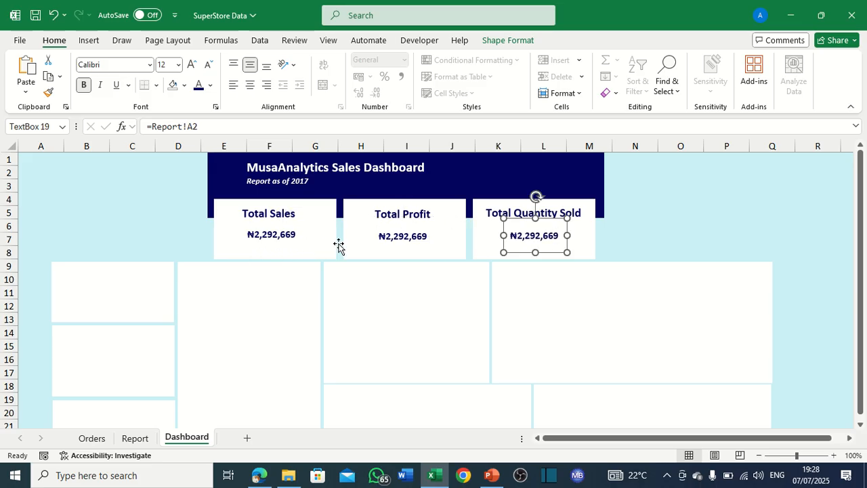
Link the value text box under "Total Profit" to cell B2 of the Report sheet.
click(393, 248)
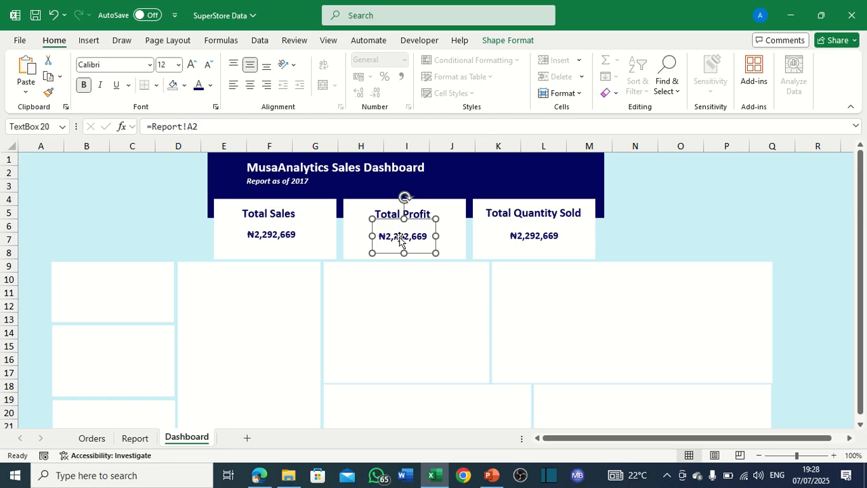
click(207, 126)
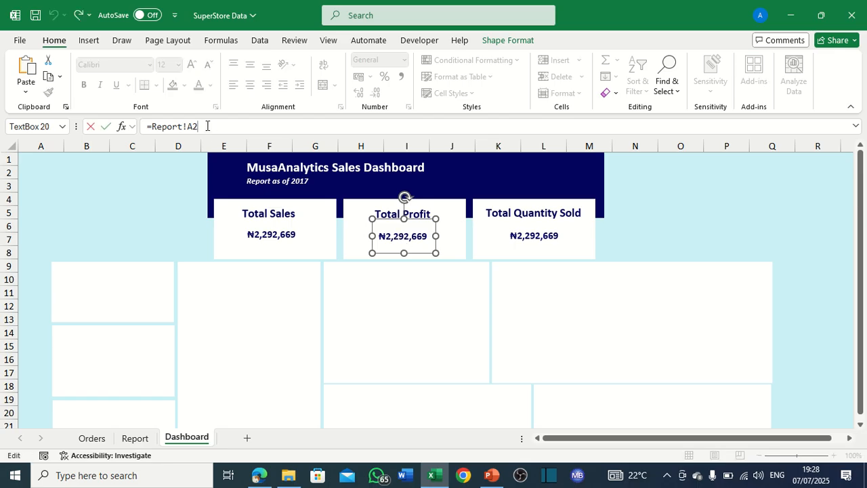
key(BackSpace)
key(BackSpace)
key(BackSpace)
key(BackSpace)
key(BackSpace)
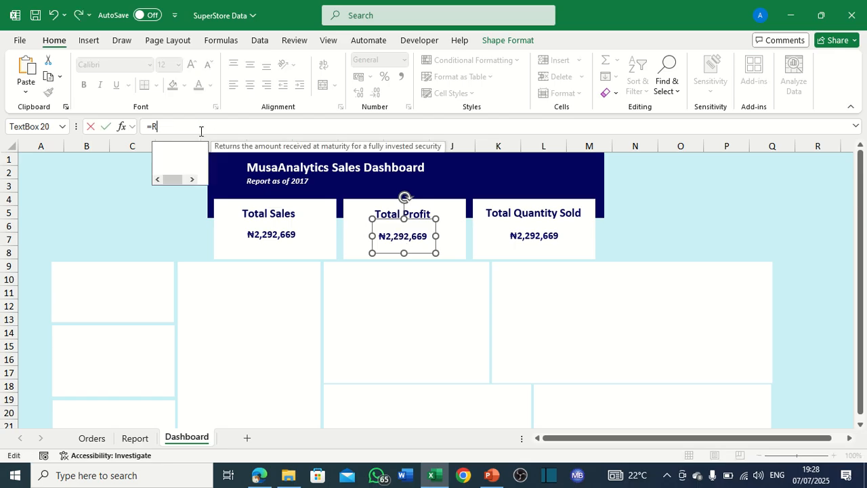
click(135, 439)
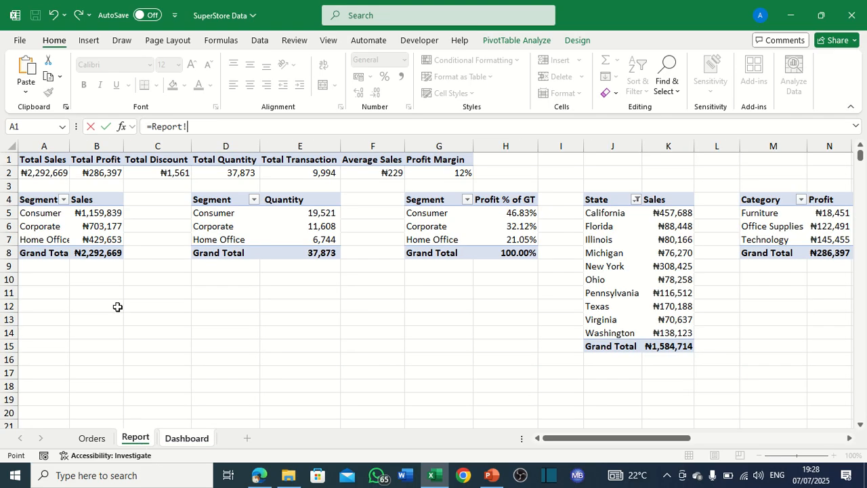
click(107, 172)
key(Return)
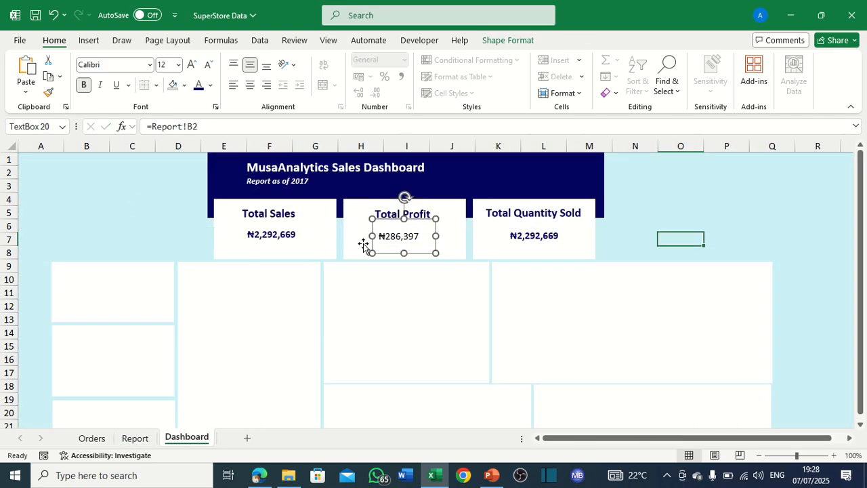
Copy the formatting of the Total Sales value onto the Total Profit value.
click(296, 240)
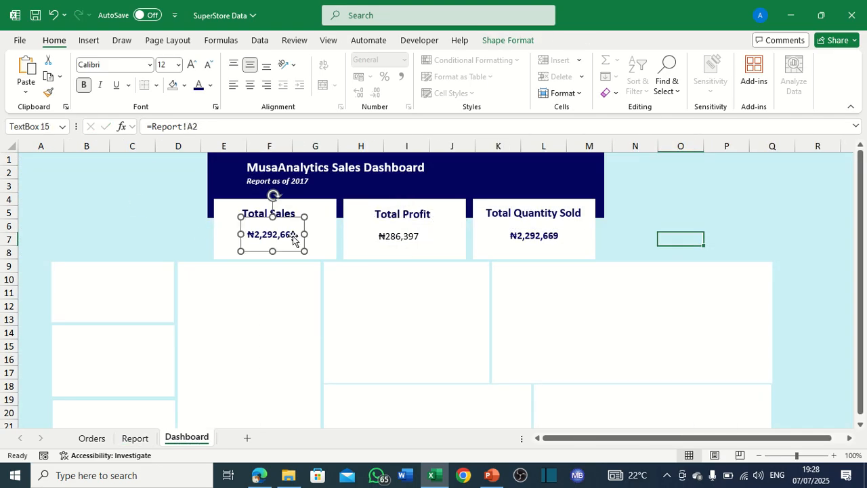
click(47, 95)
click(378, 235)
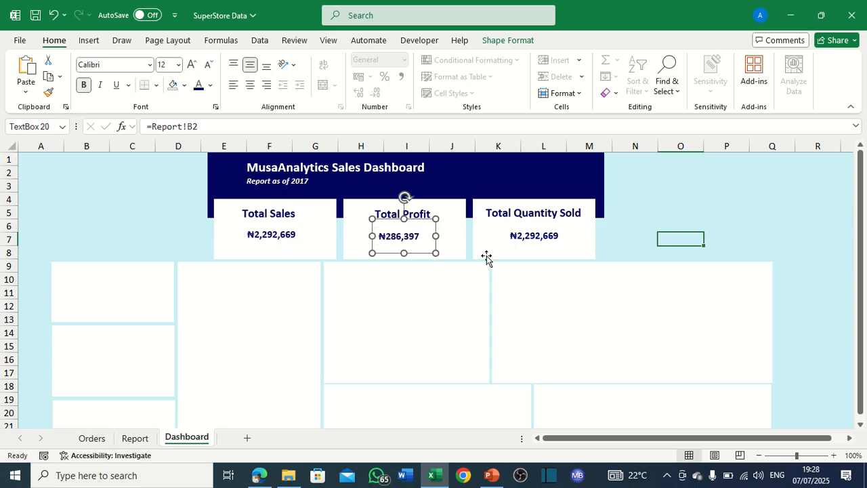
Link the value text box under "Total Quantity Sold" to cell D2 of the Report sheet.
click(518, 240)
click(265, 124)
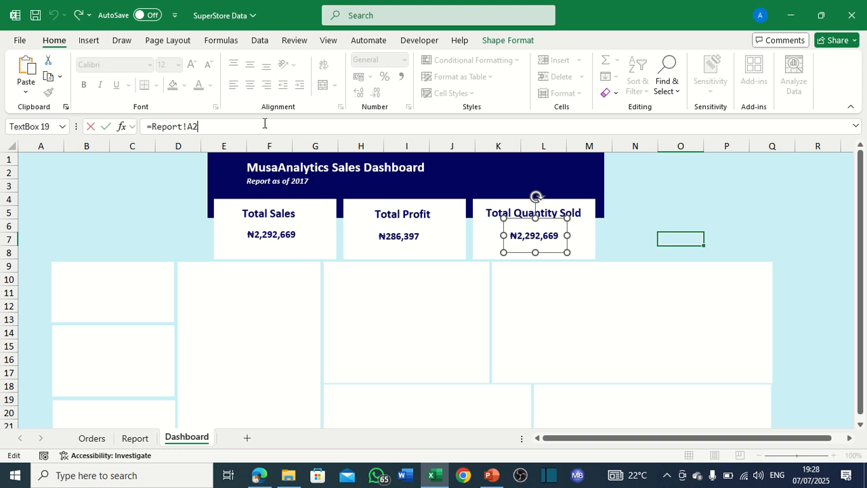
key(BackSpace)
key(BackSpace)
key(BackSpace)
key(BackSpace)
key(BackSpace)
key(BackSpace)
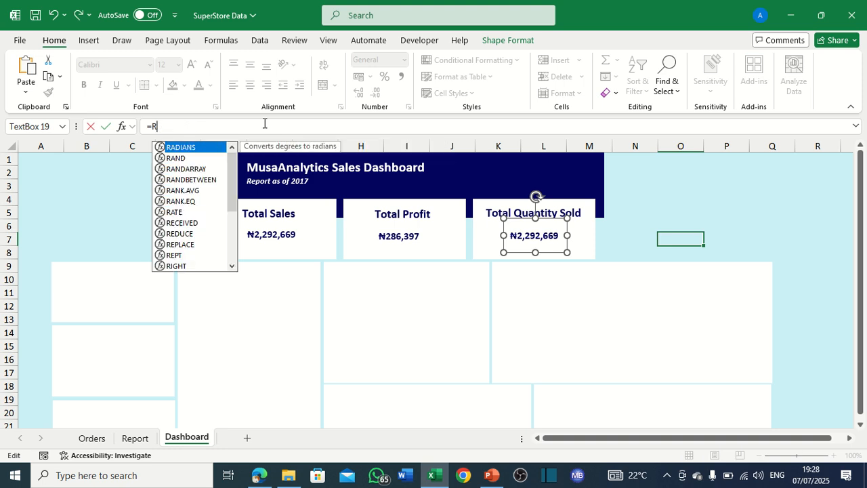
click(132, 440)
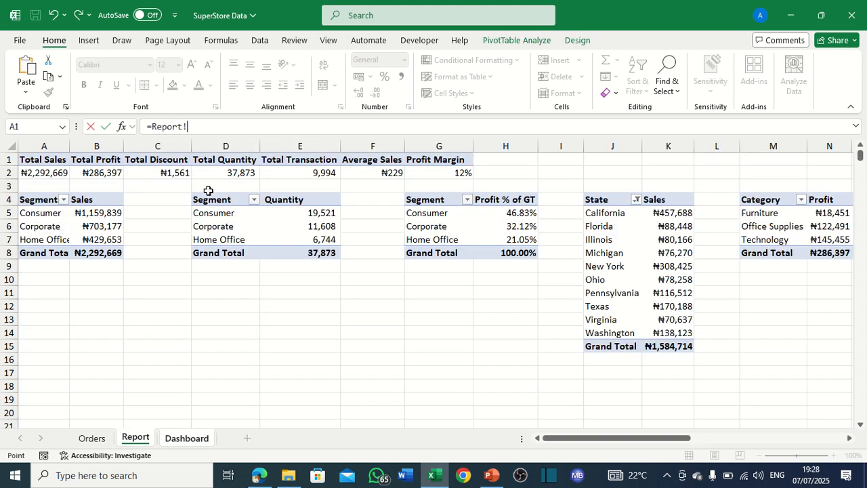
click(244, 175)
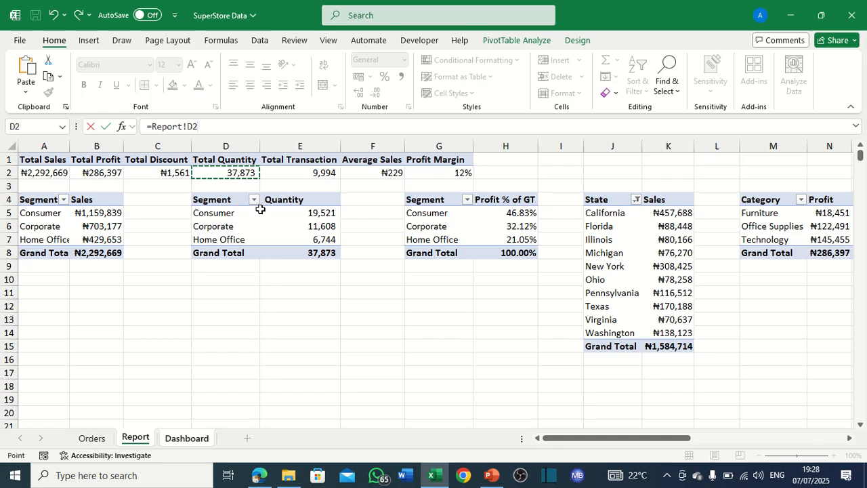
key(Return)
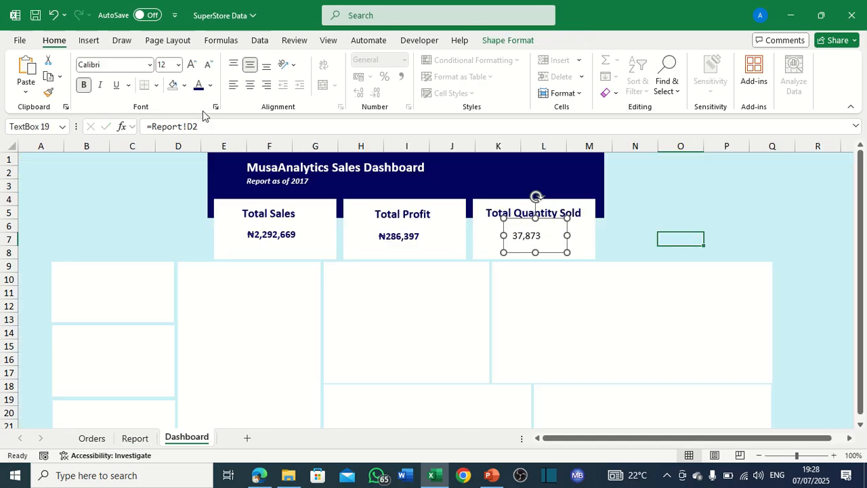
Copy the formatting of the Total Sales value onto the Total Quantity Sold value.
click(263, 235)
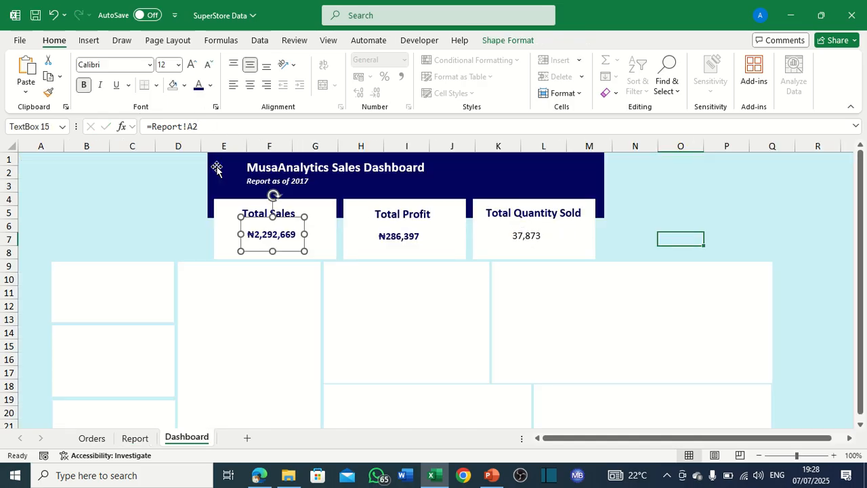
click(48, 93)
click(525, 235)
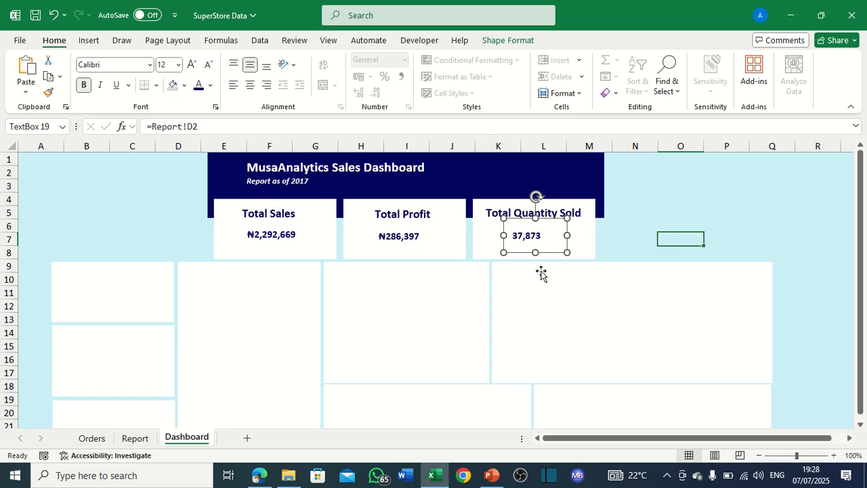
click(115, 211)
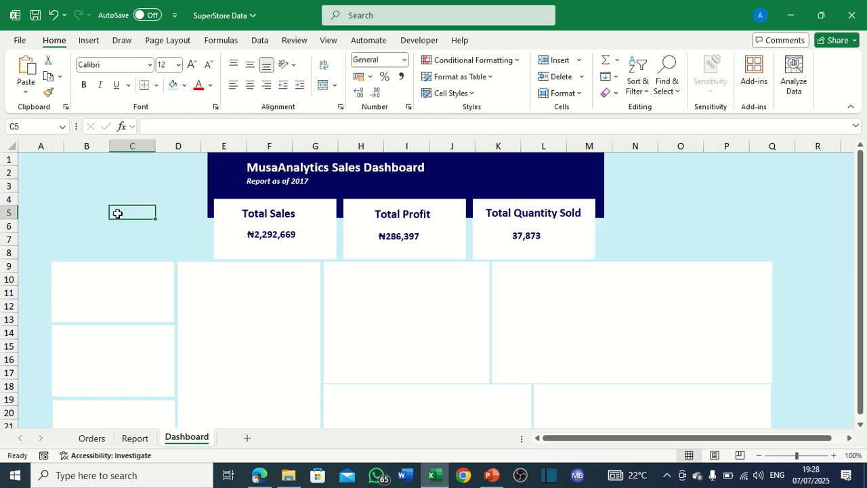
Shrink the Total Quantity Sold value's text box to fit its number and keep it centered under the label.
click(535, 247)
drag(534, 246, 533, 227)
key(ctrl+z)
click(716, 237)
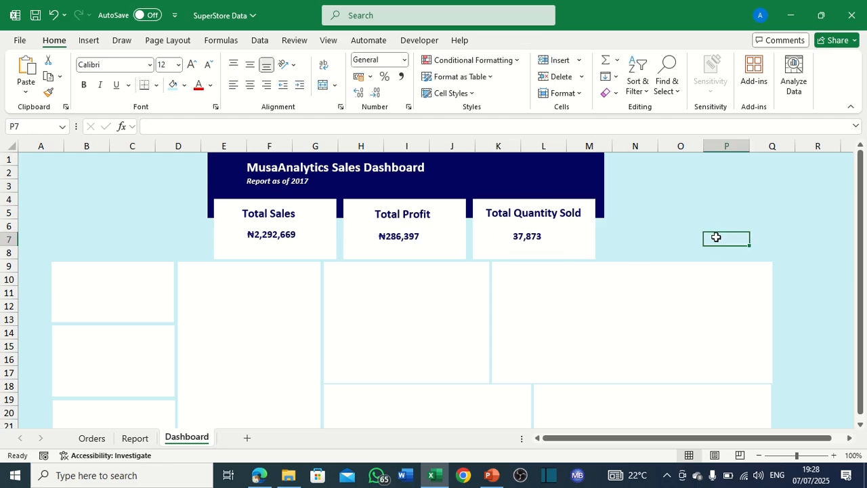
click(522, 242)
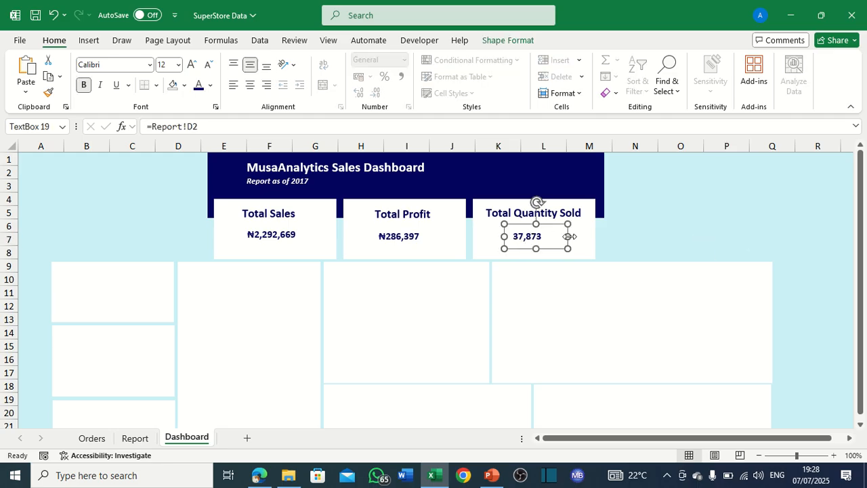
drag(570, 235, 549, 240)
Shrink the Total Profit and Total Sales value text boxes to fit and line them up with the third card's value.
click(421, 237)
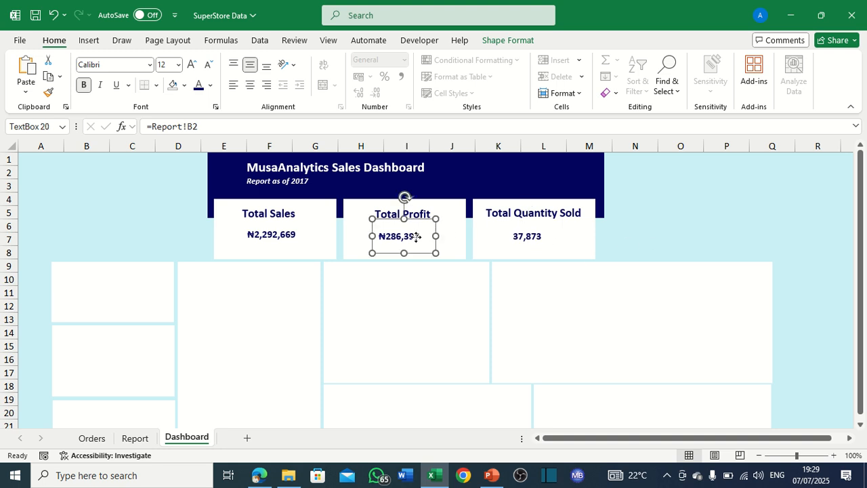
drag(436, 235, 407, 235)
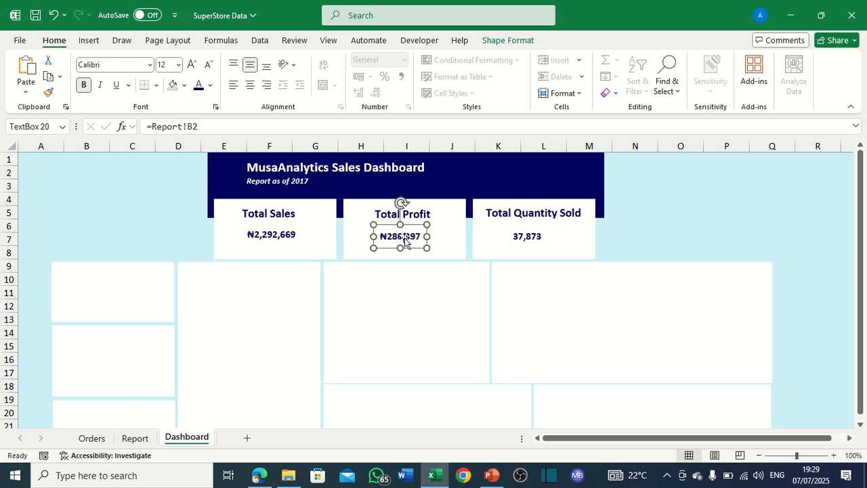
click(290, 238)
drag(272, 250, 273, 233)
click(654, 240)
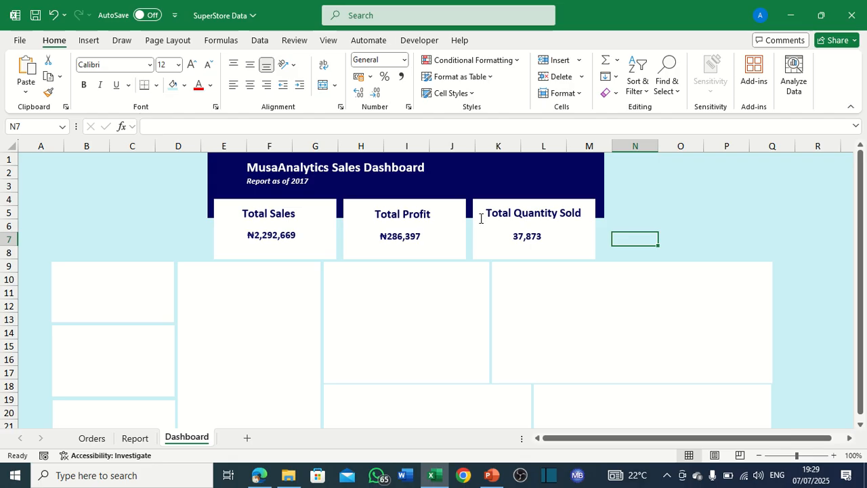
Duplicate the "Total Sales" label and move the copy to the empty area above the first card of the side column.
click(131, 298)
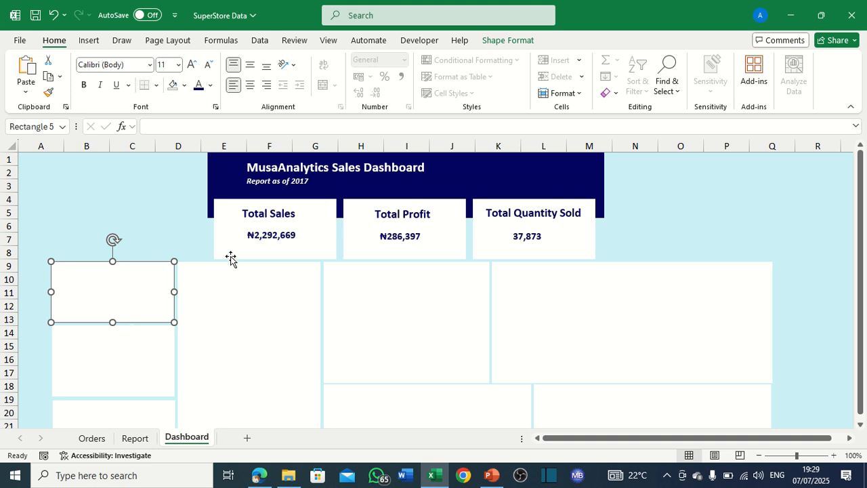
click(264, 214)
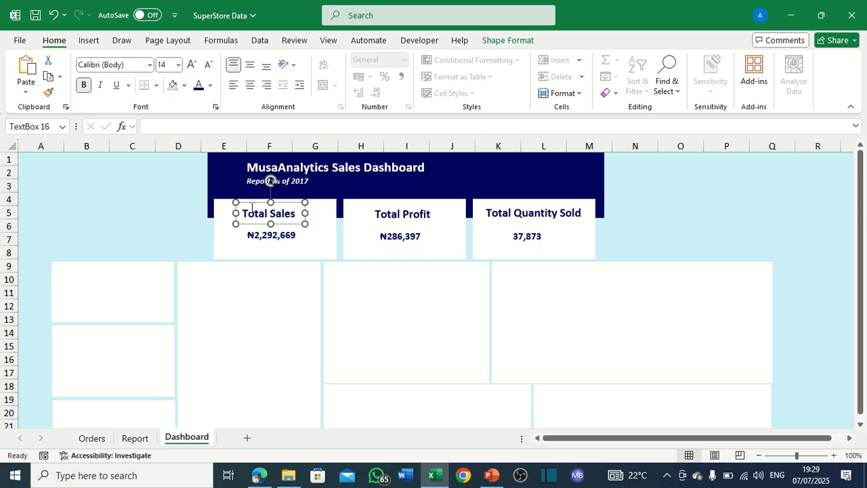
key(ctrl+d)
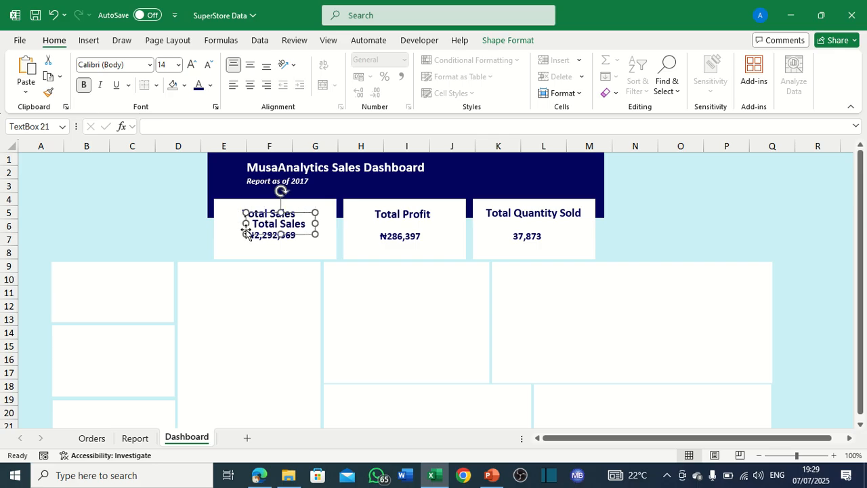
drag(267, 212, 116, 219)
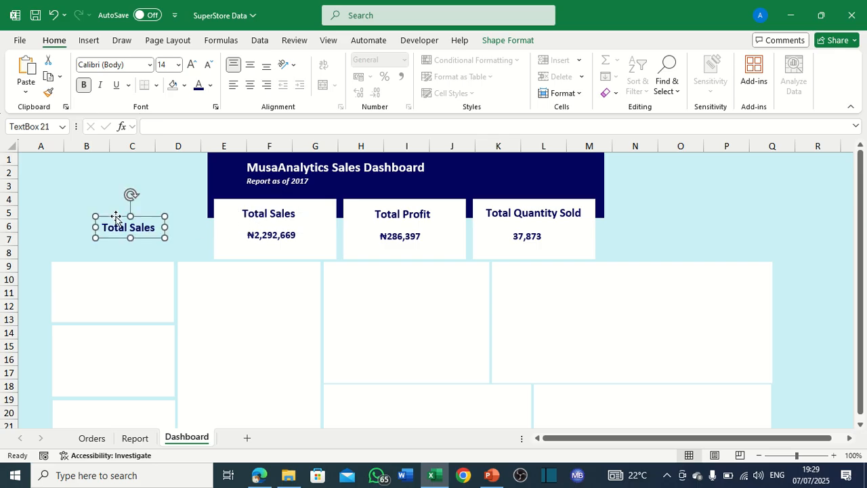
Change the copied label to "Total Transaction", widen it to one line and place it atop the side column's first card.
triple_click(143, 226)
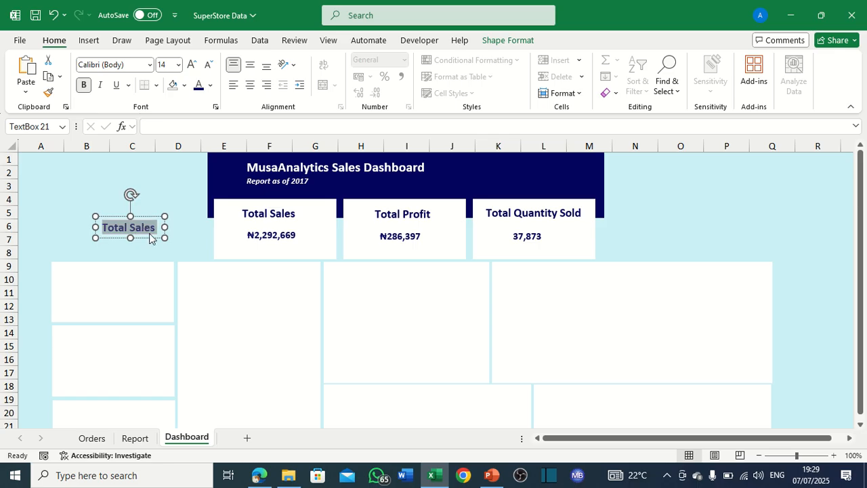
click(152, 229)
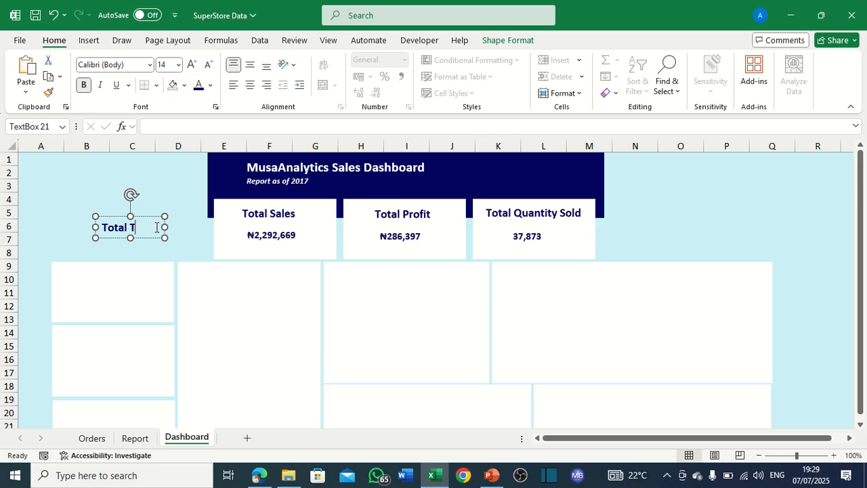
text(Tranc)
key(BackSpace)
text(saction)
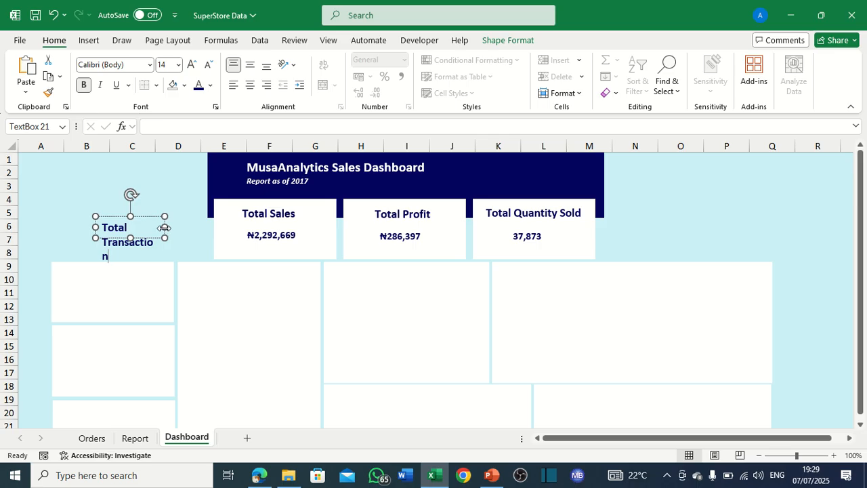
drag(164, 226, 144, 266)
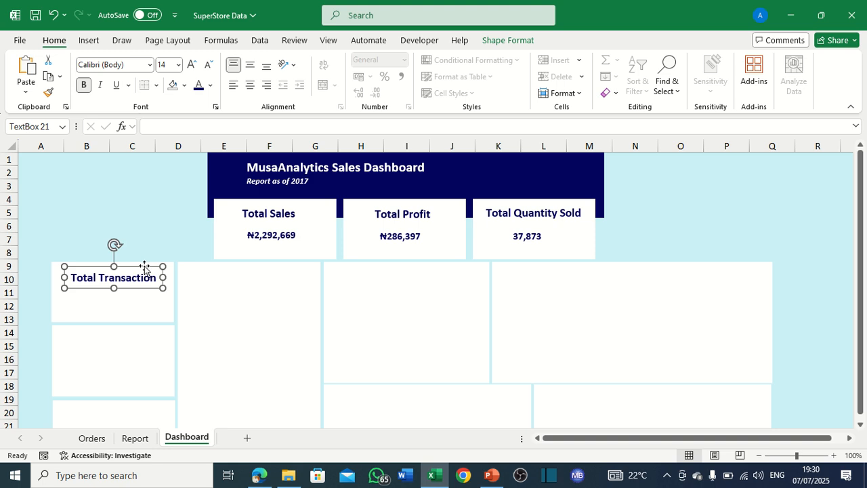
click(153, 318)
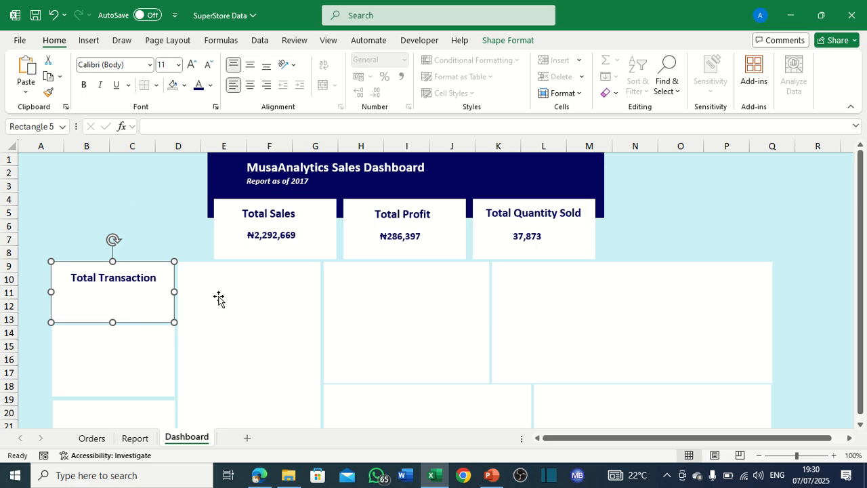
click(210, 85)
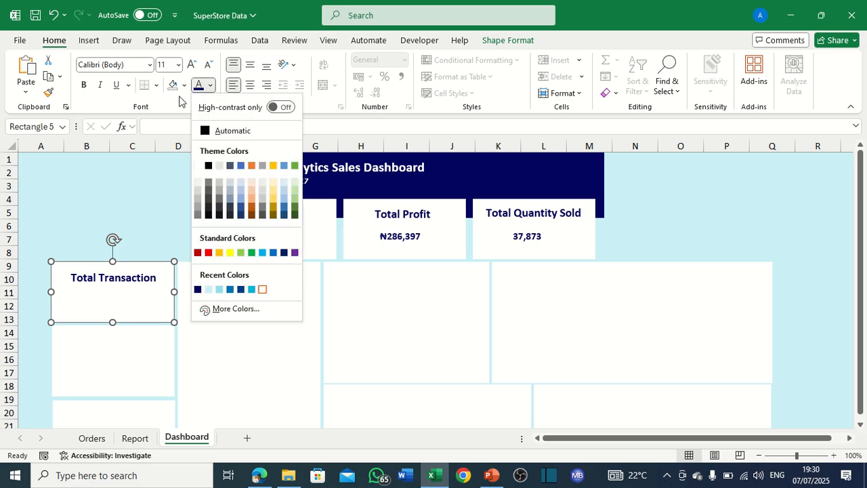
click(184, 84)
click(184, 85)
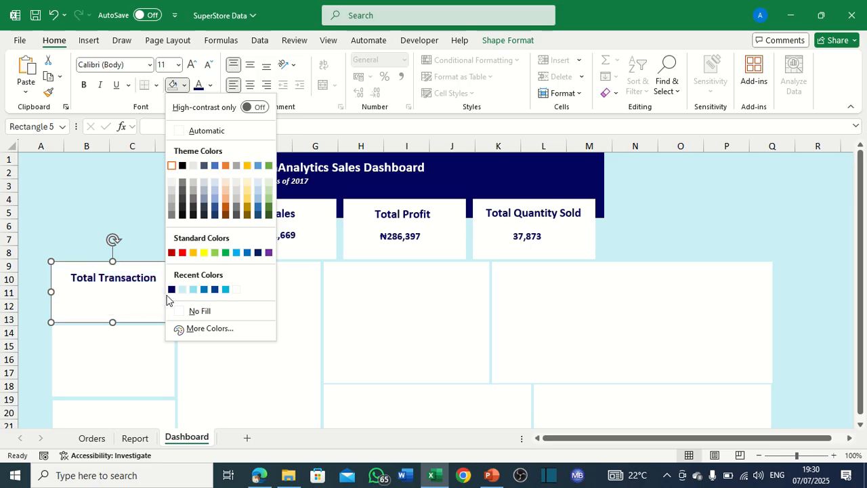
click(132, 271)
Set the font color of the "Total Transaction" label to white.
click(134, 278)
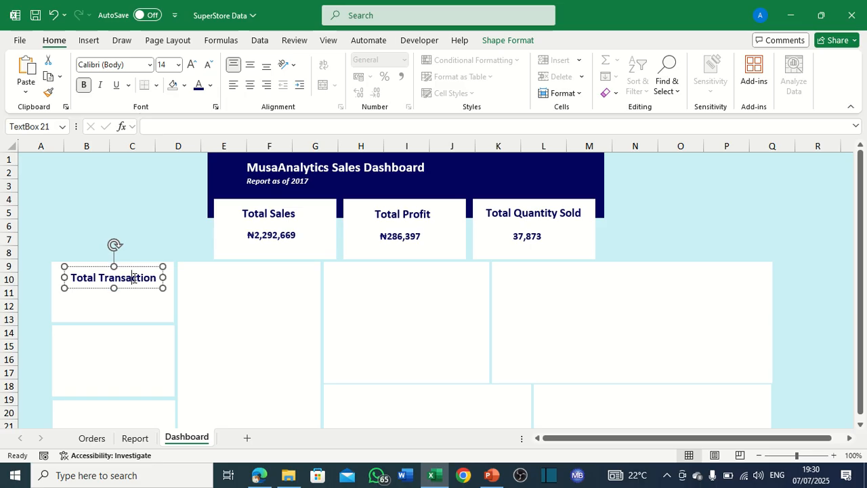
triple_click(134, 278)
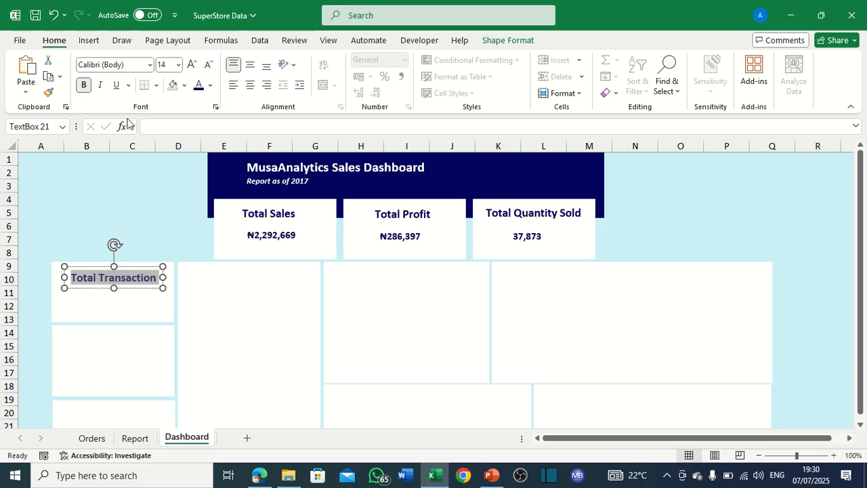
click(210, 85)
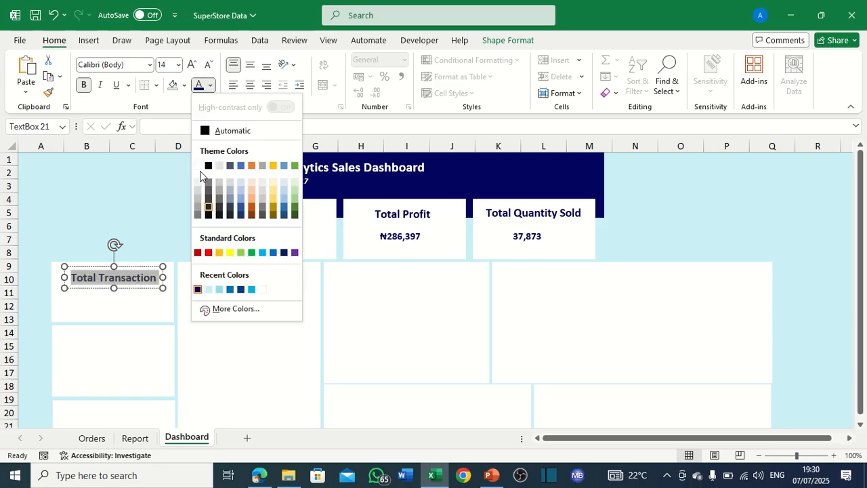
click(197, 166)
Fill the card behind the "Total Transaction" label with the banner's navy color.
click(167, 268)
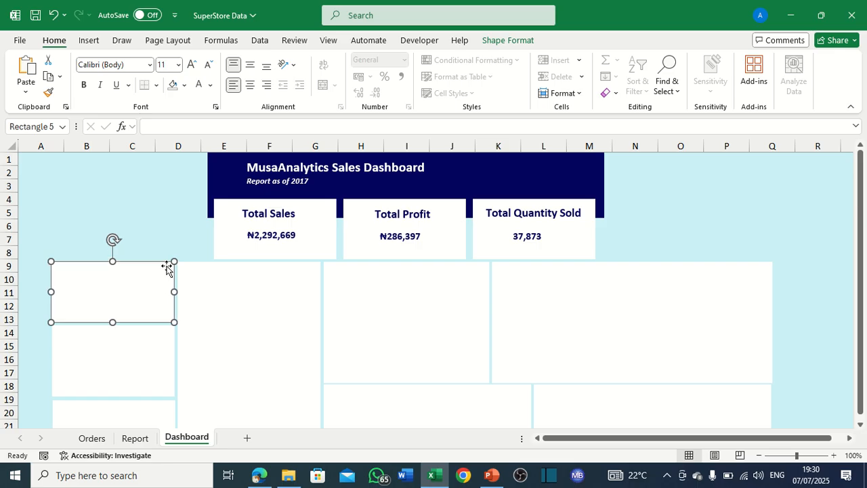
click(184, 84)
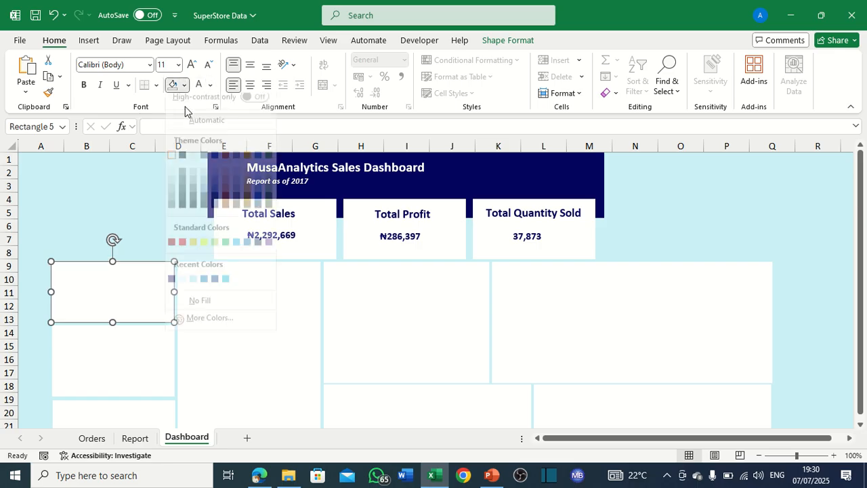
click(172, 290)
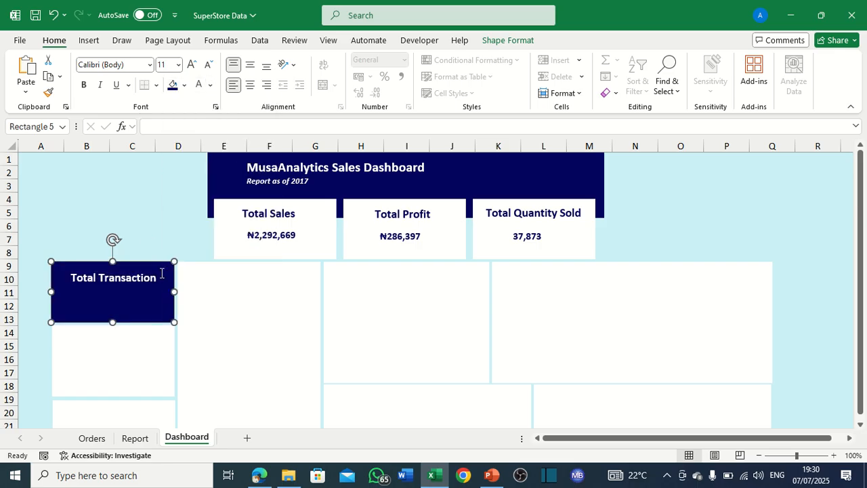
click(167, 189)
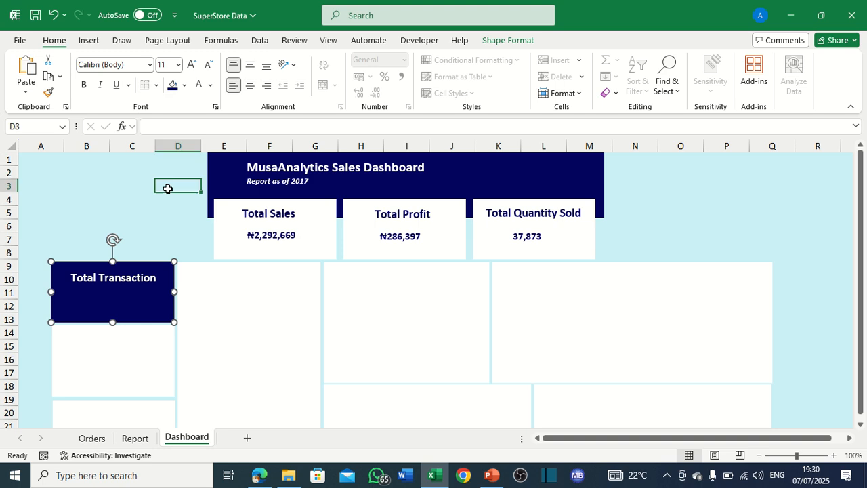
Select the card below "Total Transaction", copy the second-darkest blue of the navy-to-light-blue palette on Coolors in the browser, and return to Excel.
scroll(207, 210, down, 1)
click(121, 313)
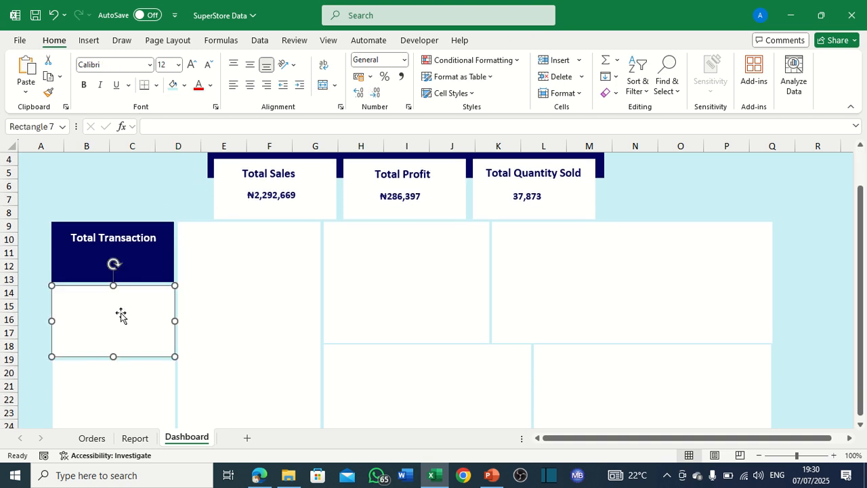
click(259, 475)
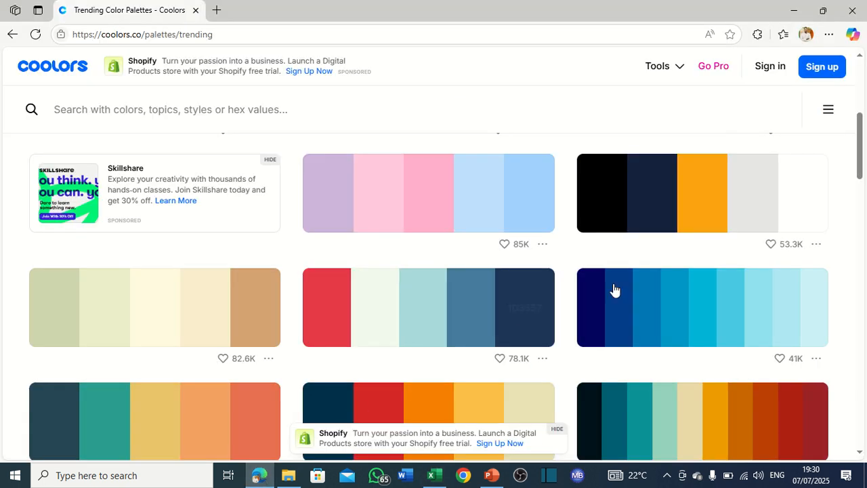
click(623, 310)
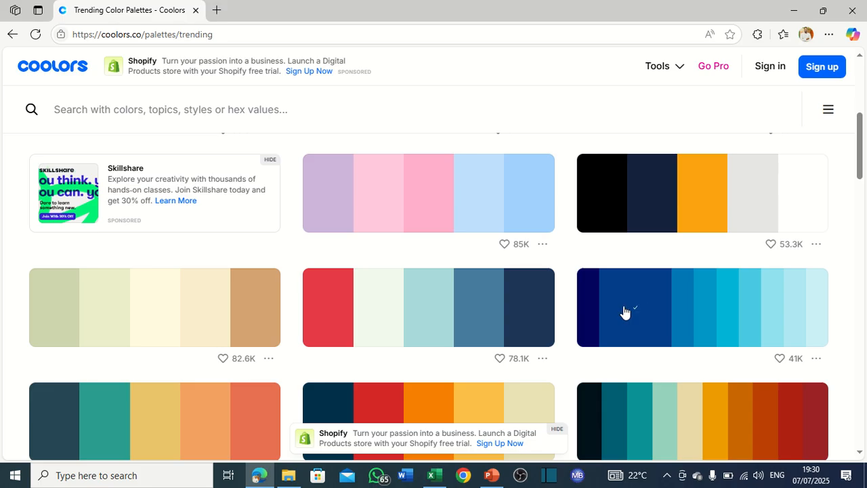
click(434, 475)
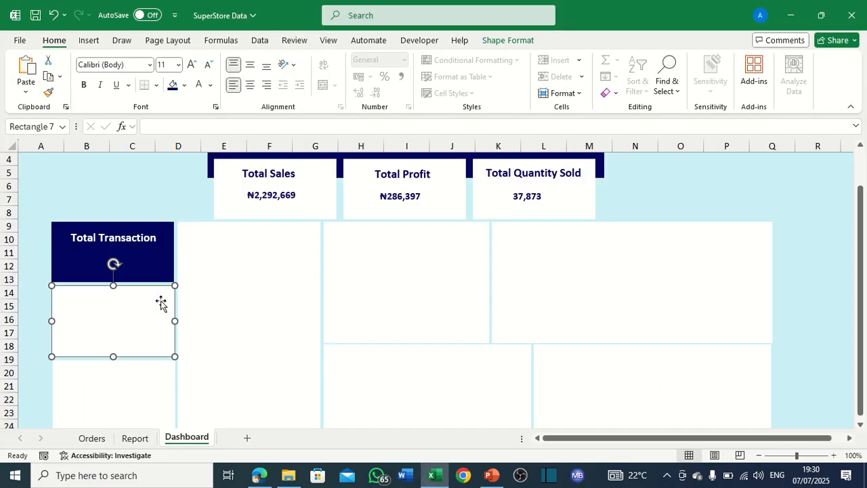
Fill the card below "Total Transaction" with the custom hex color 023e8a.
click(507, 40)
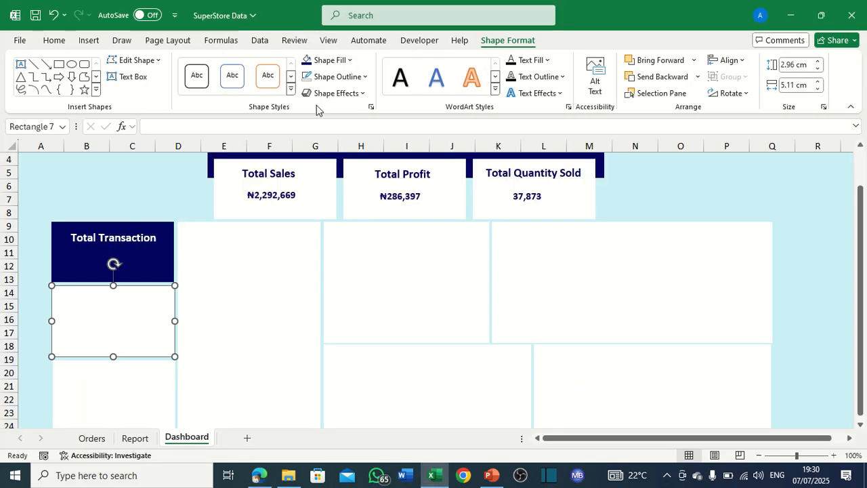
click(330, 61)
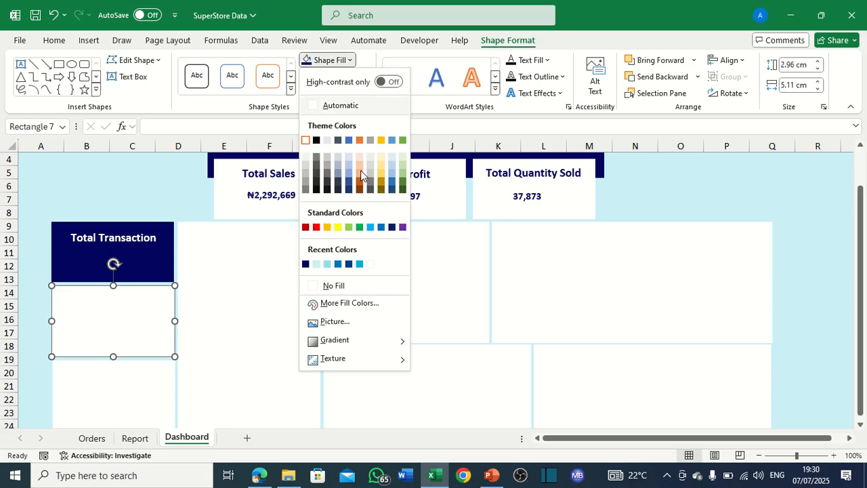
click(344, 303)
click(271, 169)
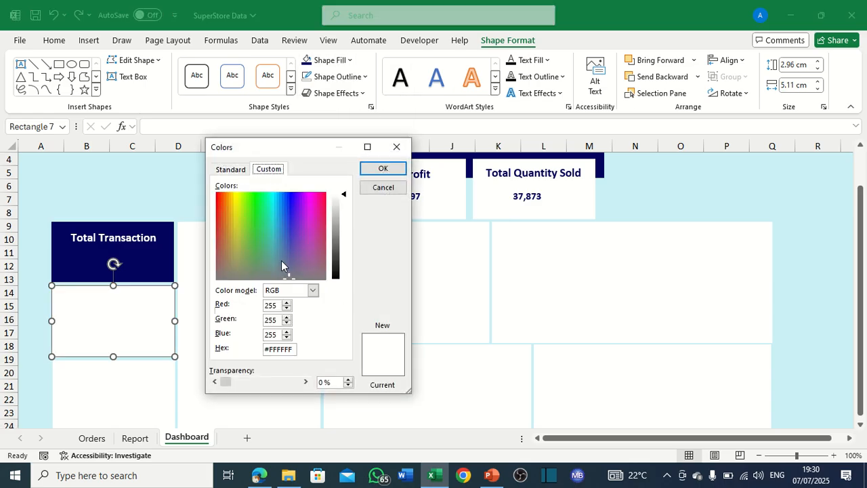
double_click(277, 350)
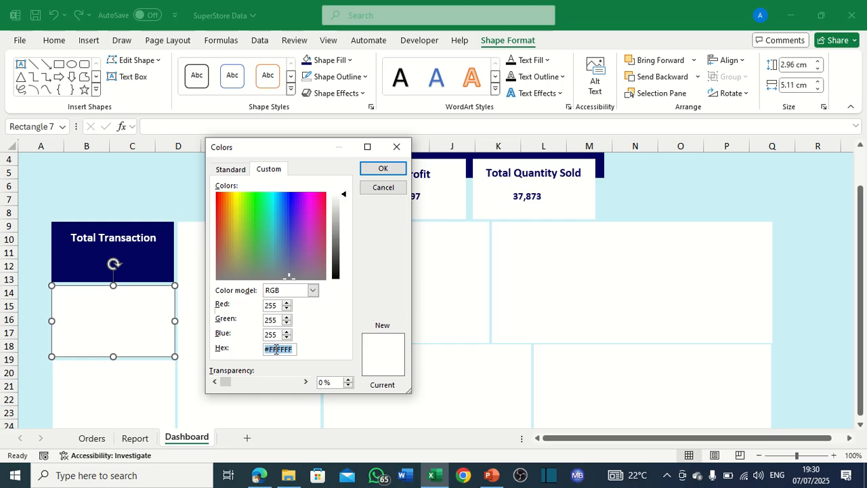
text(023e8a)
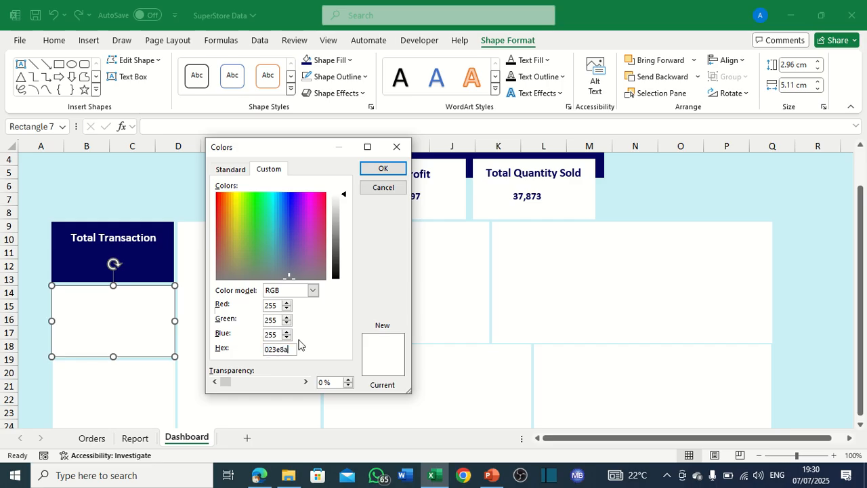
click(383, 169)
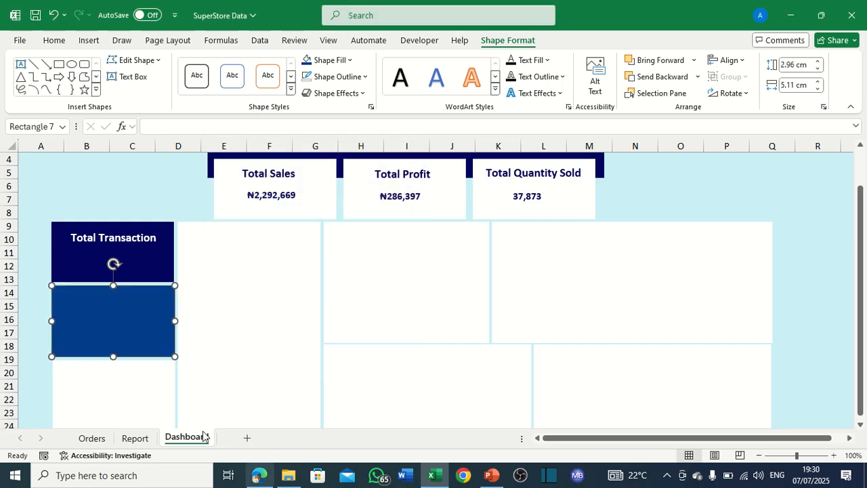
Select the third card in the side column, copy the third-darkest blue of the navy-to-light-blue palette on Coolors, and return to Excel.
click(169, 395)
scroll(282, 290, down, 2)
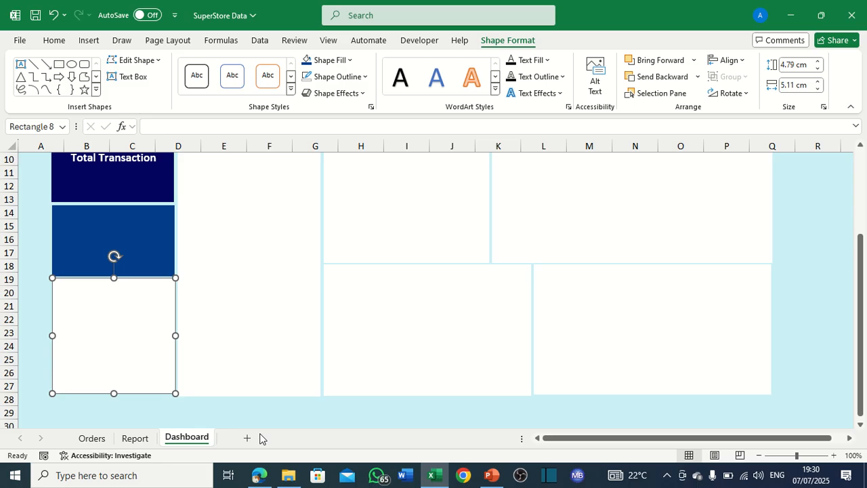
click(258, 475)
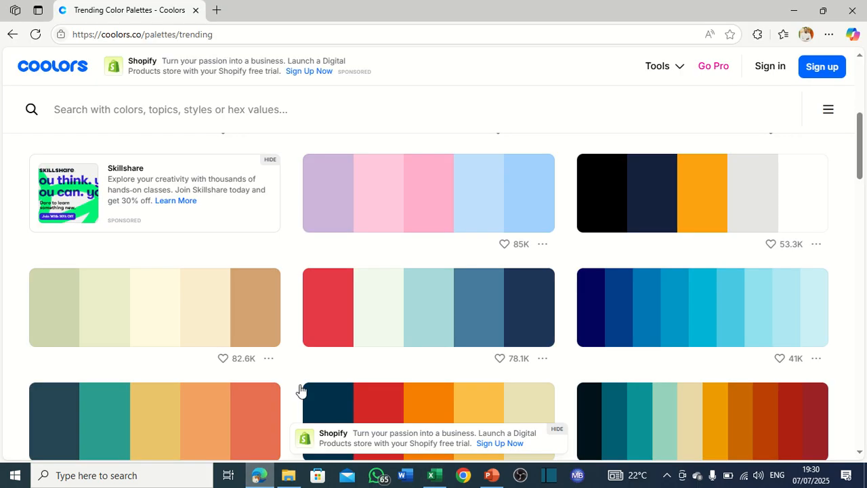
click(674, 313)
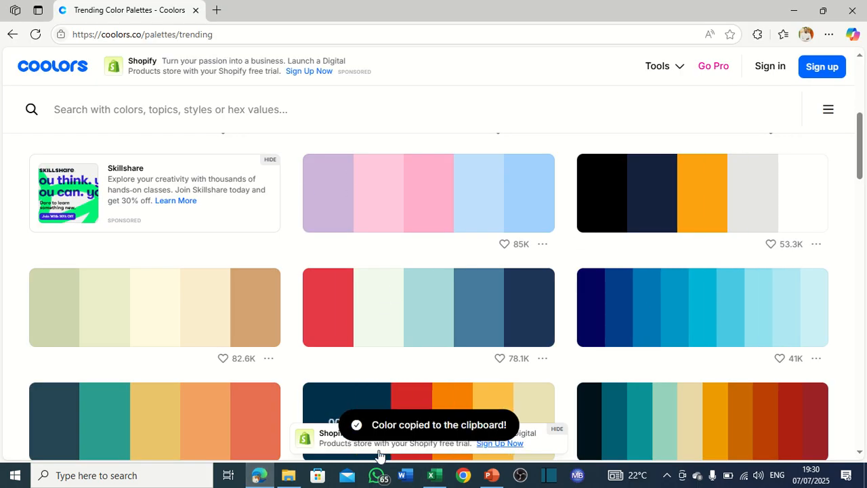
click(431, 478)
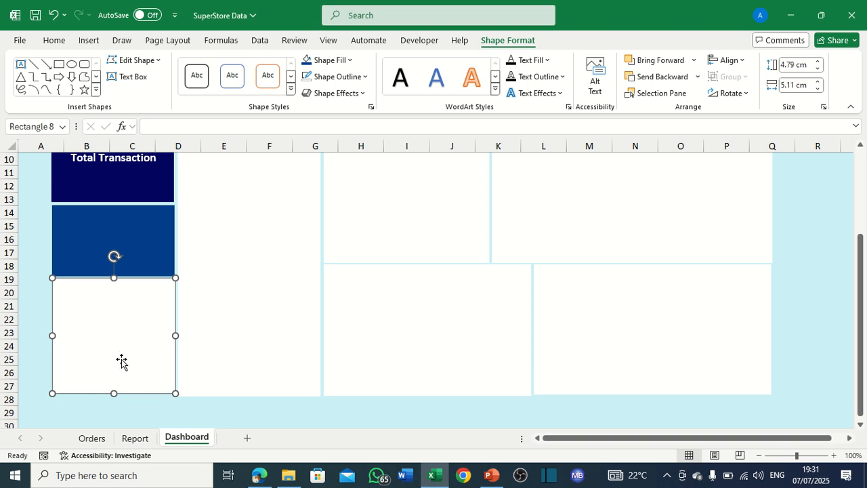
Fill the third side card with the custom hex color 0077b6.
click(340, 60)
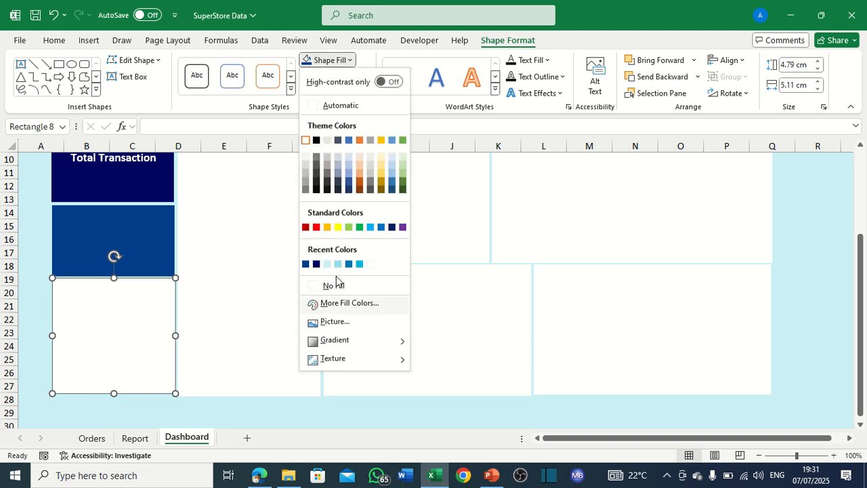
click(334, 304)
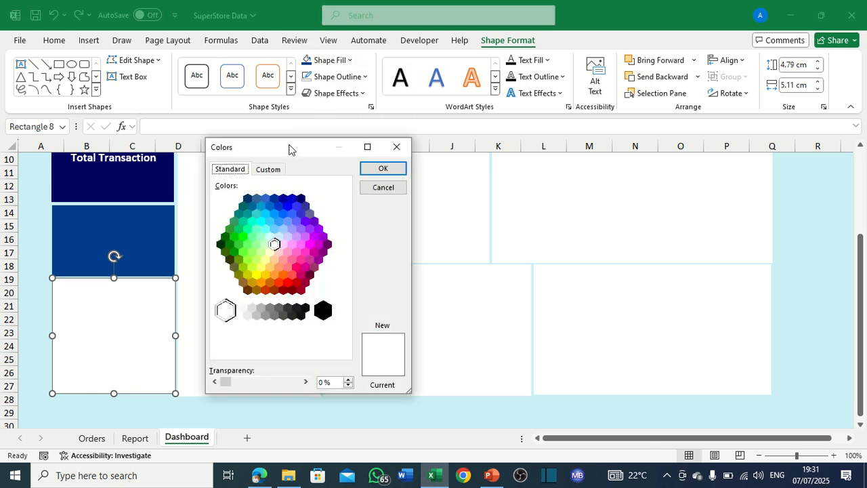
click(270, 169)
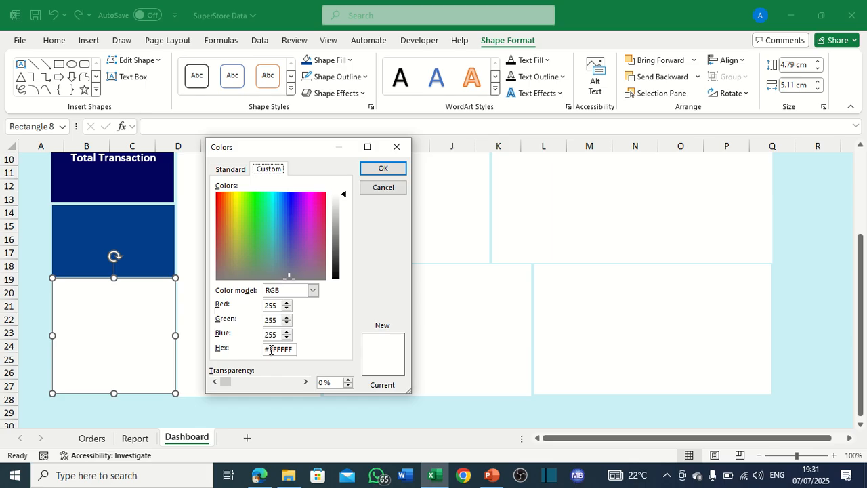
click(271, 350)
double_click(271, 350)
text(0077b6)
click(382, 167)
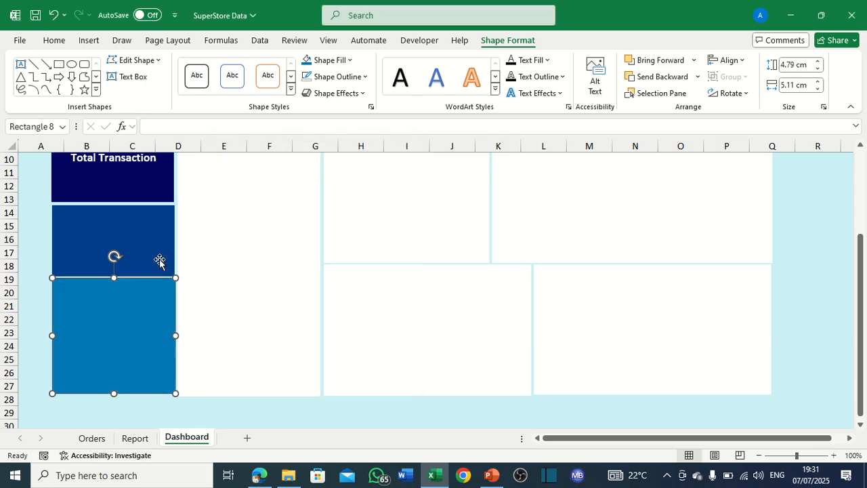
Extend the second side card's upper edge slightly upward to narrow the gap below the "Total Transaction" card.
click(45, 240)
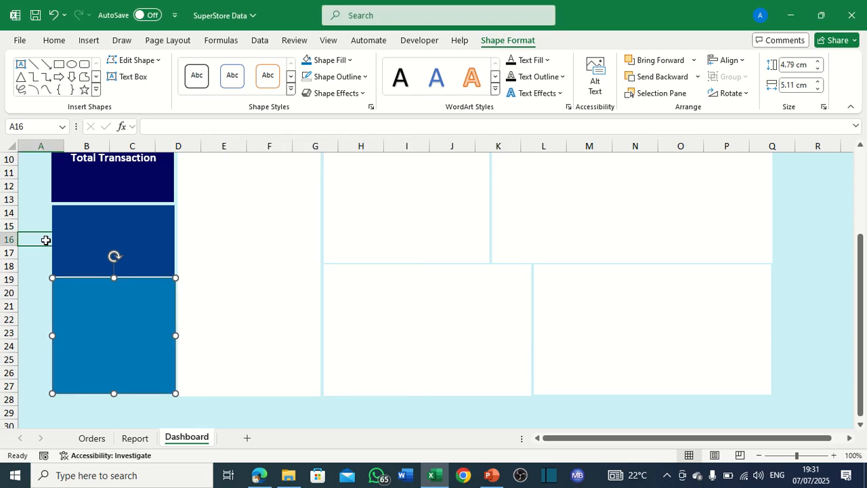
click(116, 214)
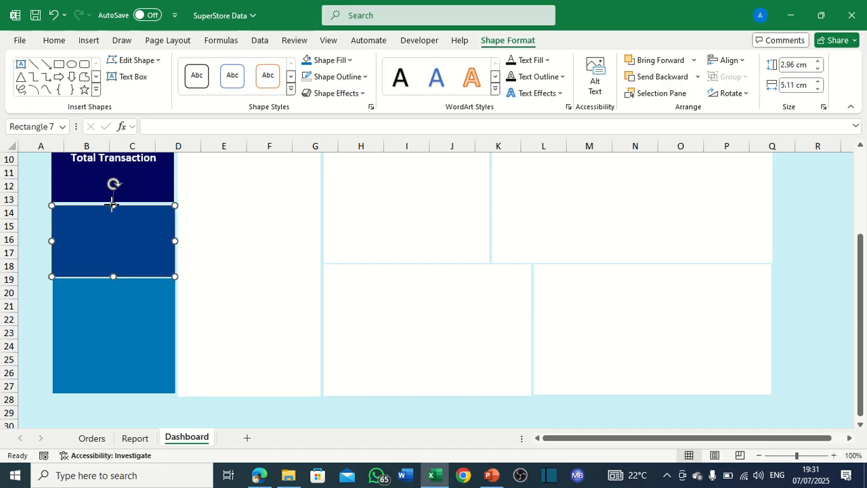
drag(113, 204, 113, 201)
click(52, 187)
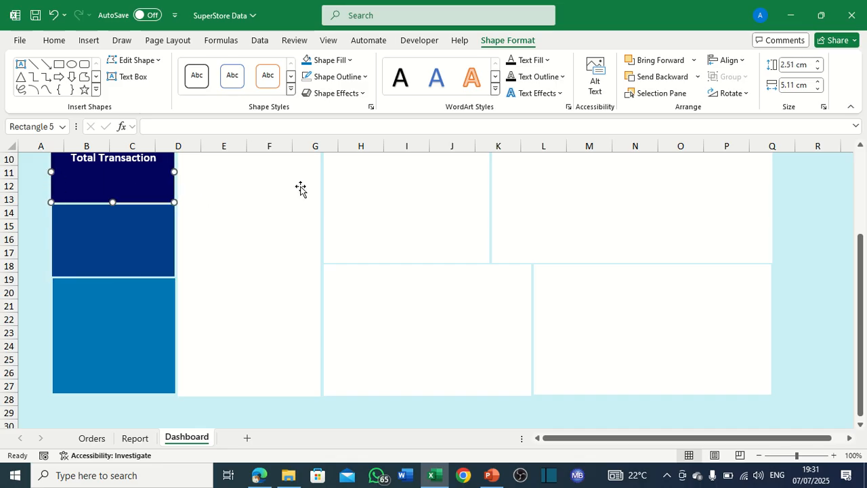
click(224, 240)
scroll(285, 182, up, 1)
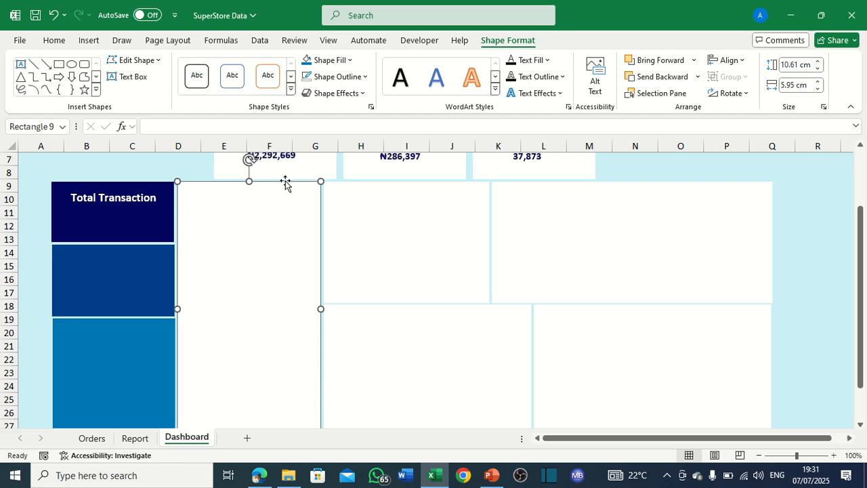
Duplicate the Total Sales value text box and place the copy on the blank area above the "Total Transaction" card.
click(120, 198)
scroll(268, 201, up, 1)
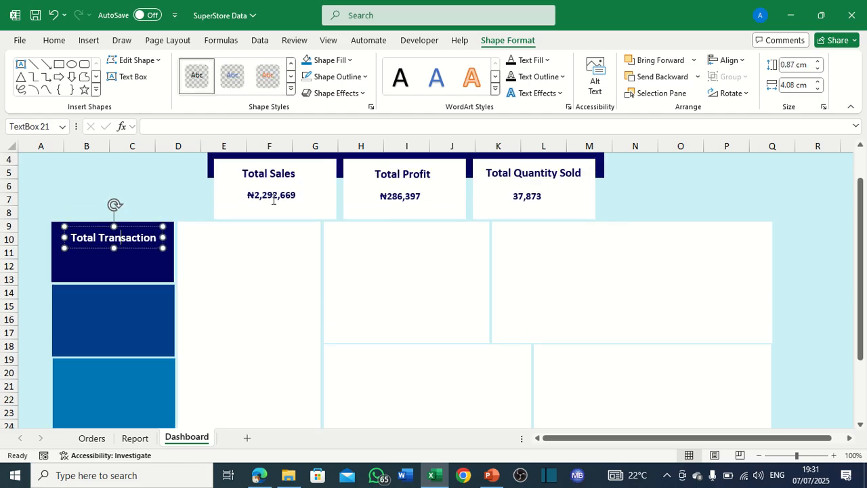
click(185, 184)
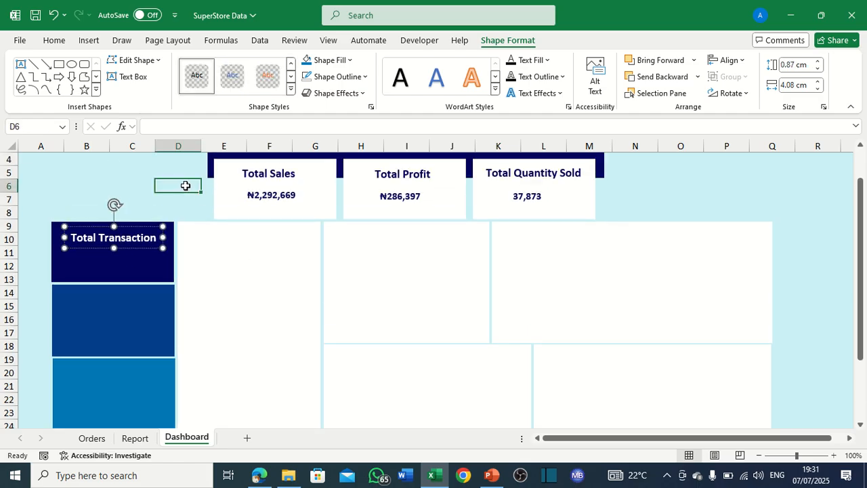
click(259, 196)
key(ctrl+d)
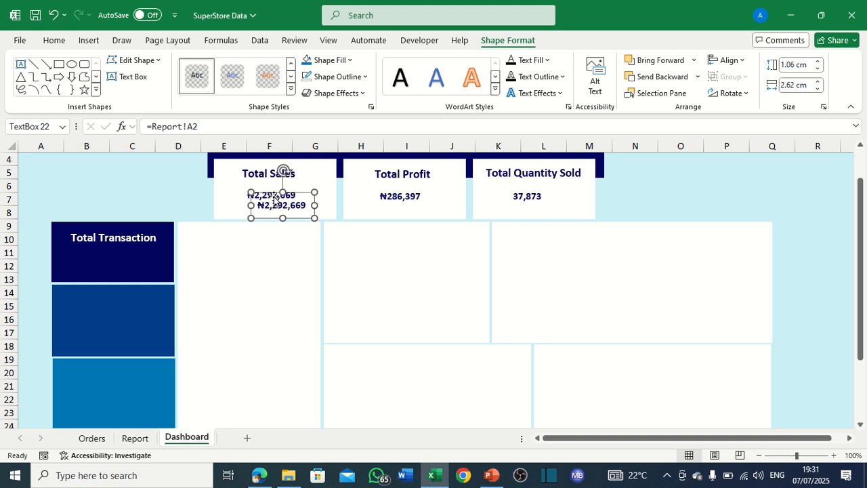
drag(264, 212, 173, 196)
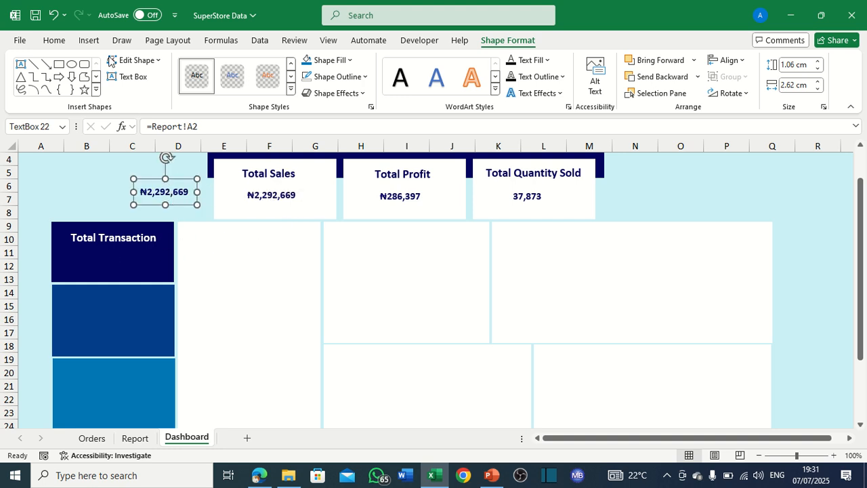
Set the copied value's font color to white and move it beneath the "Total Transaction" label.
click(53, 40)
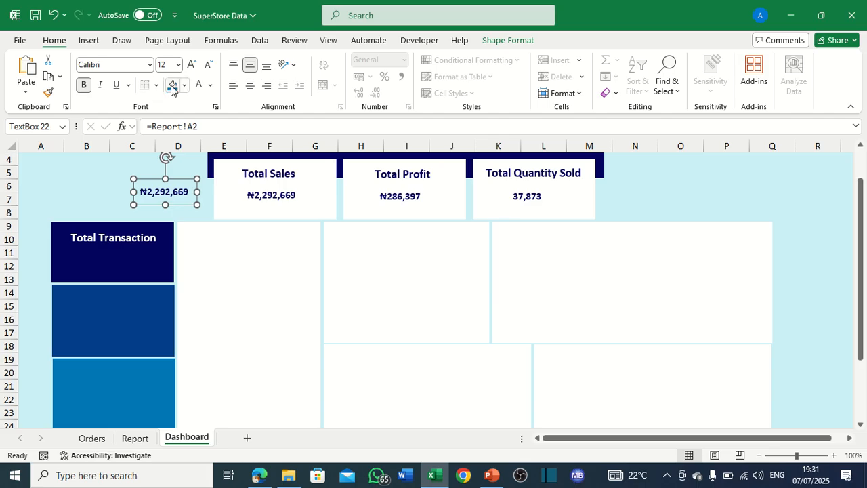
click(210, 84)
click(197, 124)
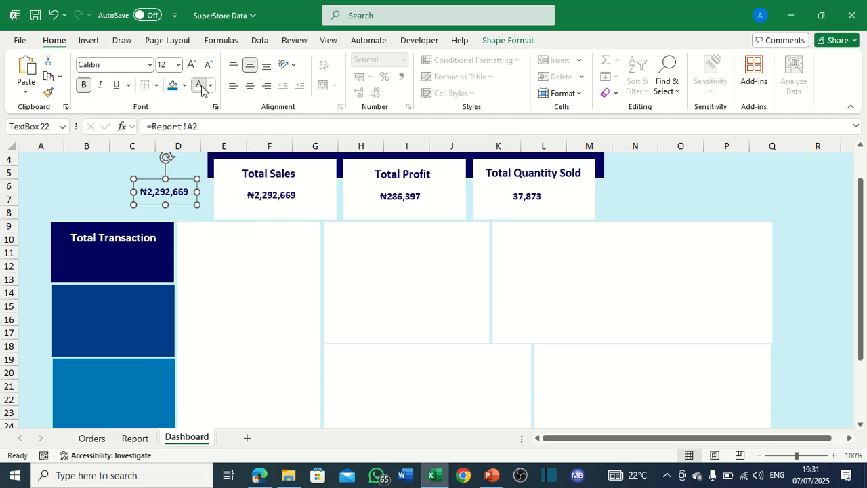
drag(171, 180, 121, 245)
Link the copied value text box to the Total Transaction figure in cell E2 of the Report sheet.
click(213, 126)
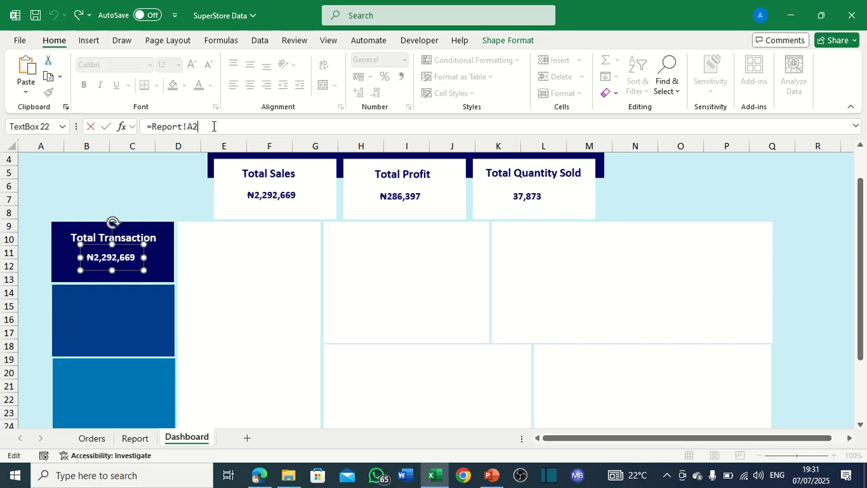
key(BackSpace)
key(BackSpace)
key(BackSpace)
key(BackSpace)
key(BackSpace)
key(BackSpace)
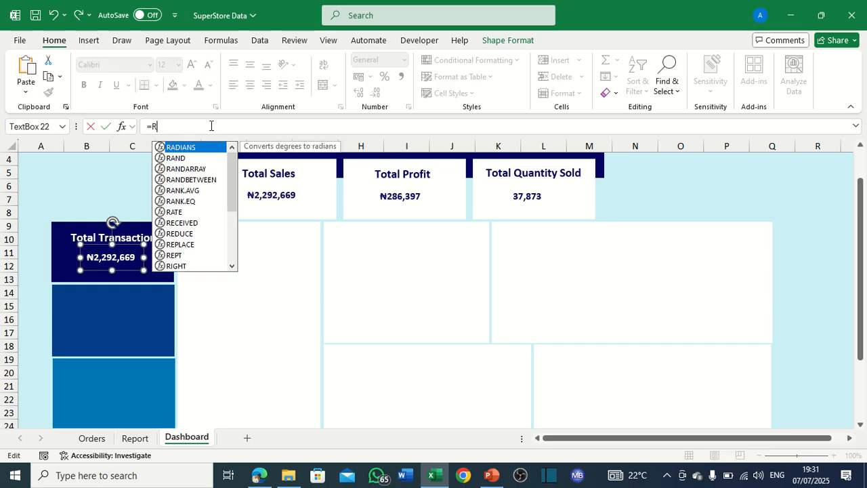
click(140, 438)
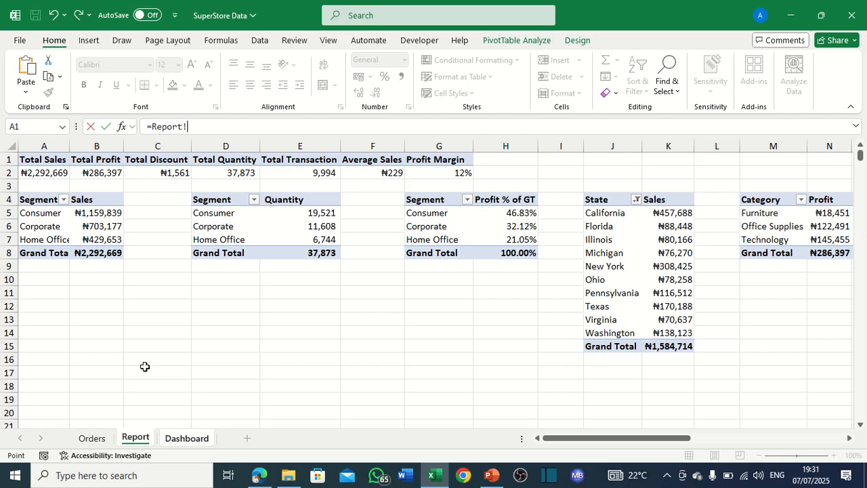
click(314, 175)
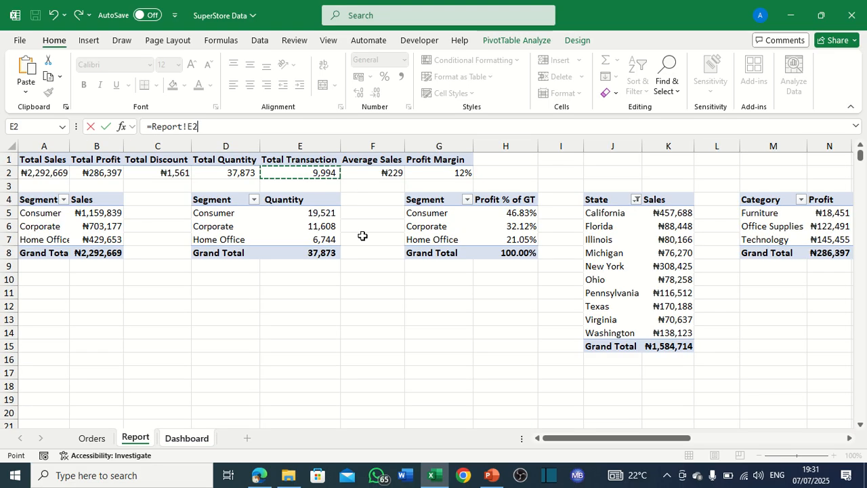
key(Return)
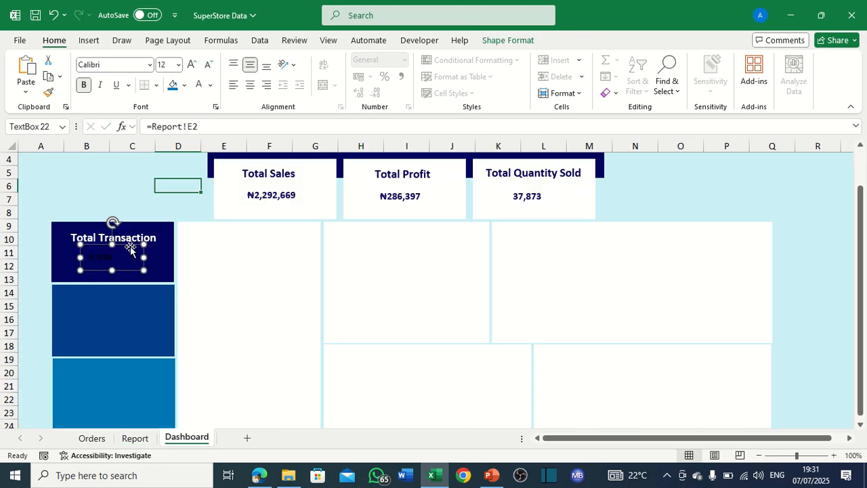
Copy the formatting of the Total Sales value onto the Total Transaction value with Format Painter.
click(201, 87)
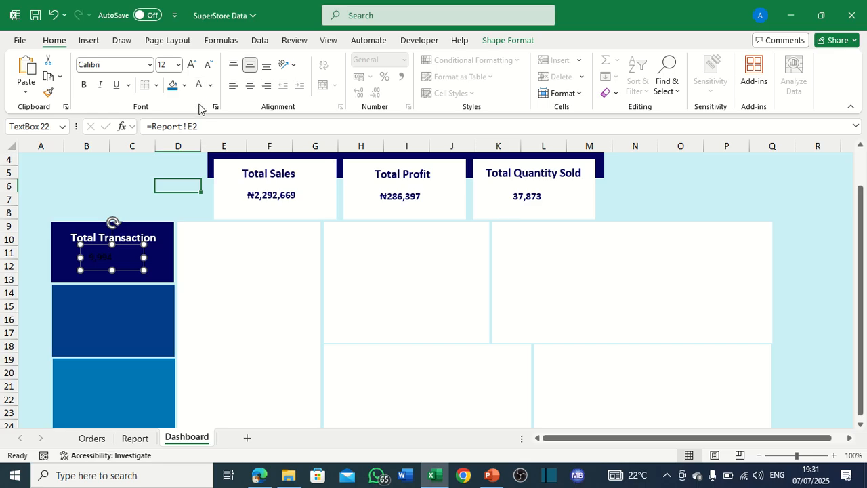
click(268, 198)
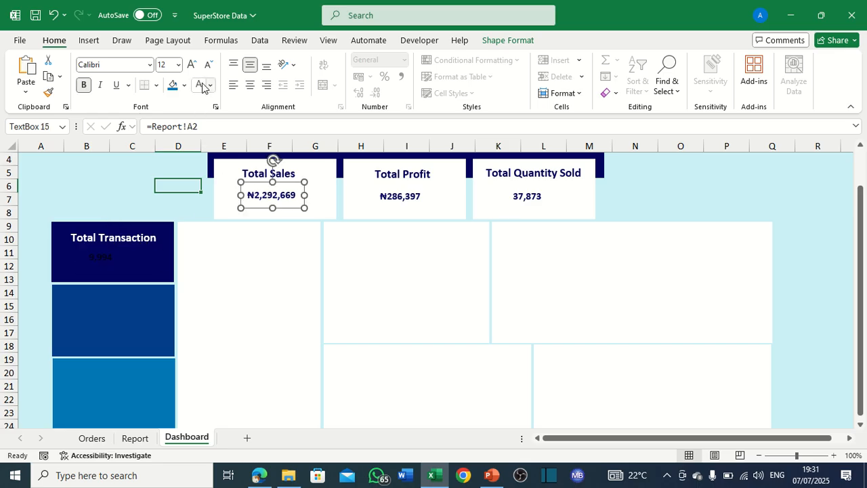
click(48, 92)
click(109, 258)
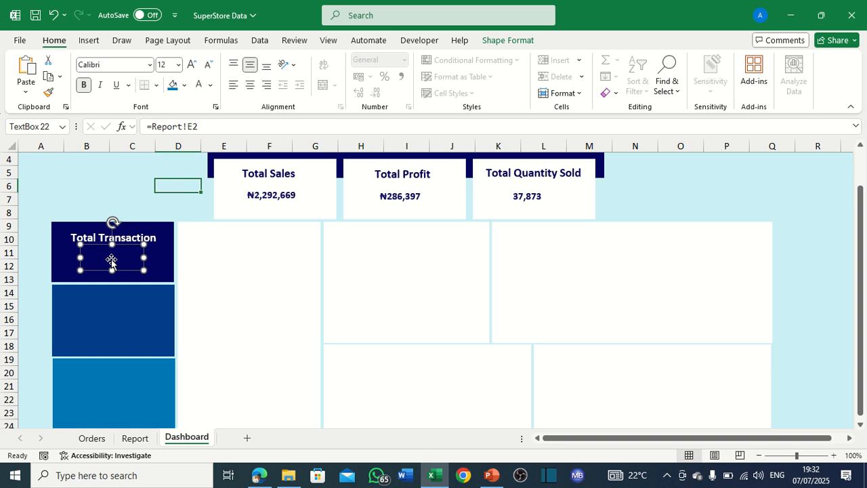
Set the Total Transaction value's font color to white, narrow its text box and center it under the label.
click(199, 85)
drag(143, 258, 117, 256)
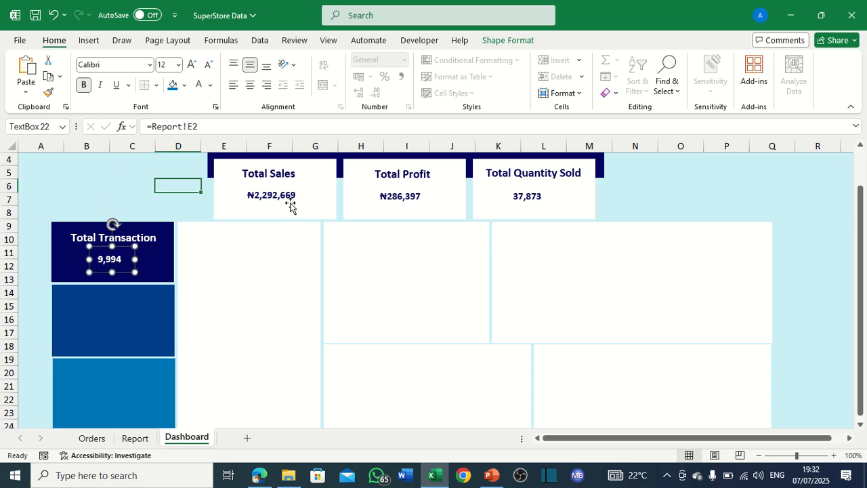
click(107, 184)
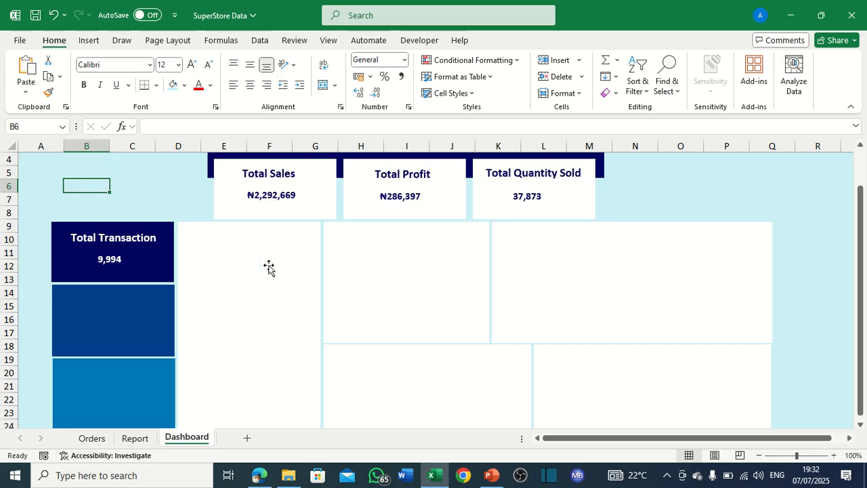
Copy the "Total Transaction" label onto the middle blue card and change its text to "Total Discount".
click(103, 238)
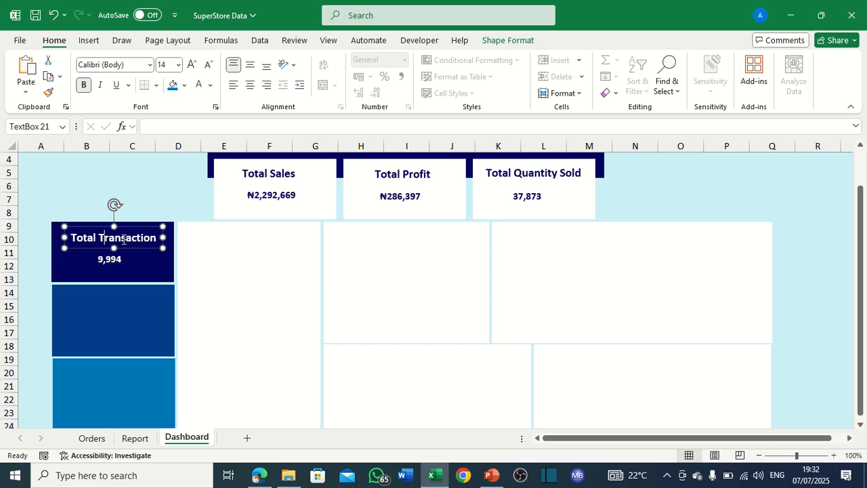
key(ctrl+c)
key(ctrl+v)
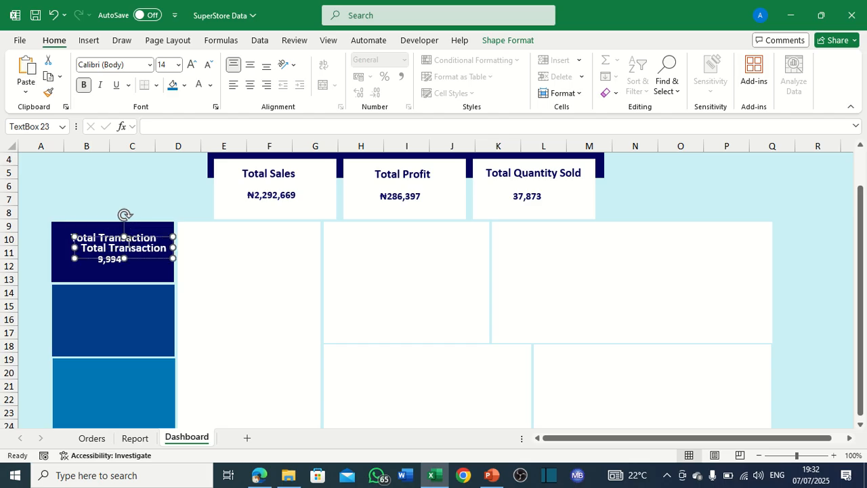
drag(135, 240, 111, 305)
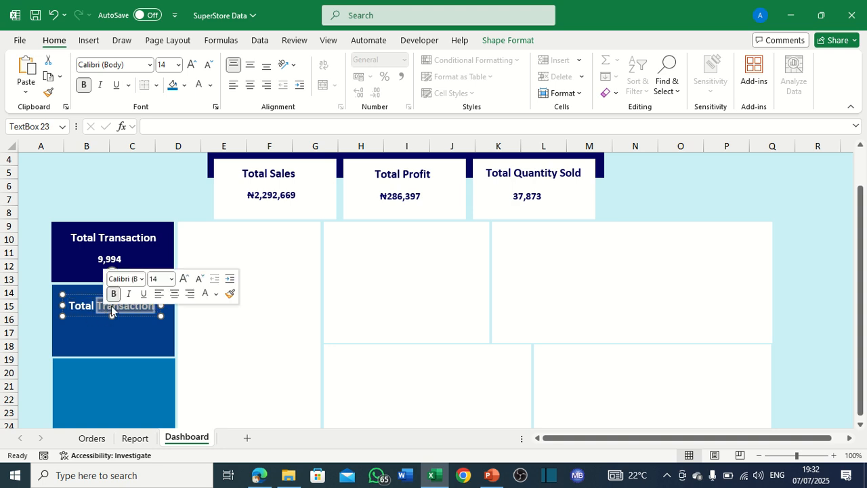
text(Dis)
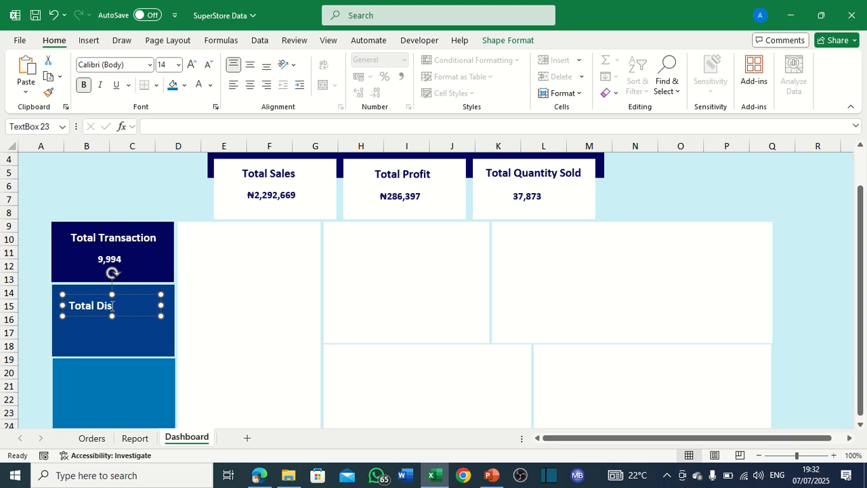
text(count)
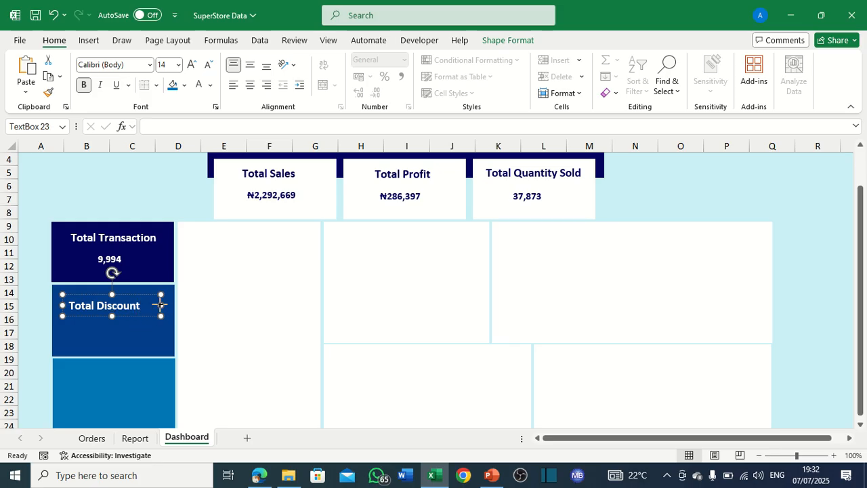
Narrow the "Total Discount" text box slightly and center the label near the top of its card.
drag(160, 305, 134, 292)
click(143, 331)
click(127, 304)
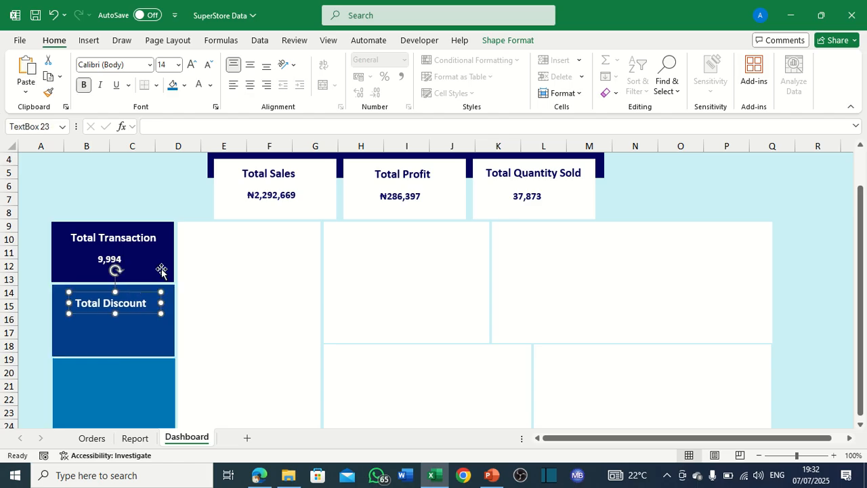
Duplicate the Total Transaction value text box and place the copy beneath the "Total Discount" label.
click(118, 258)
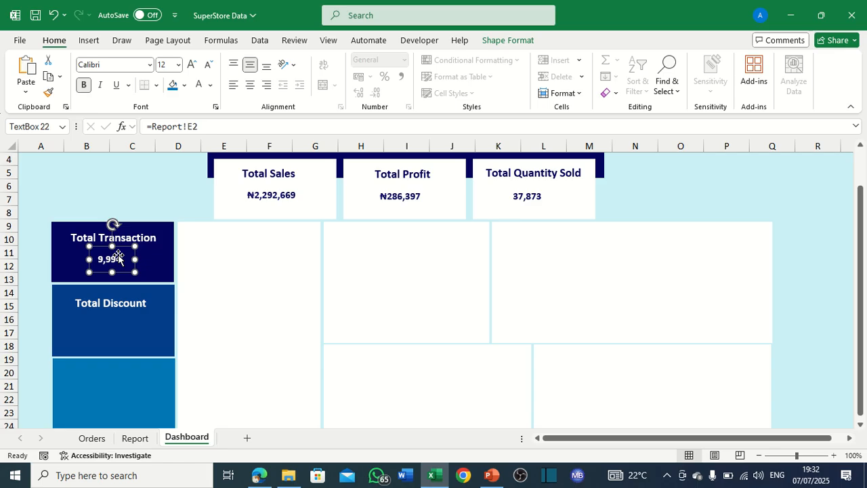
key(ctrl+d)
drag(122, 268, 121, 315)
Link the copied value text box to the Total Discount figure in cell C2 of the Report sheet.
click(218, 126)
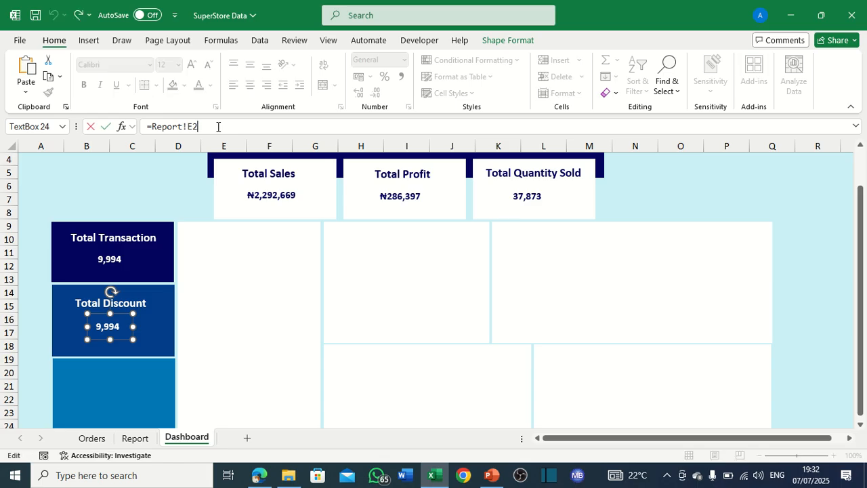
key(BackSpace)
key(BackSpace)
key(BackSpace)
key(BackSpace)
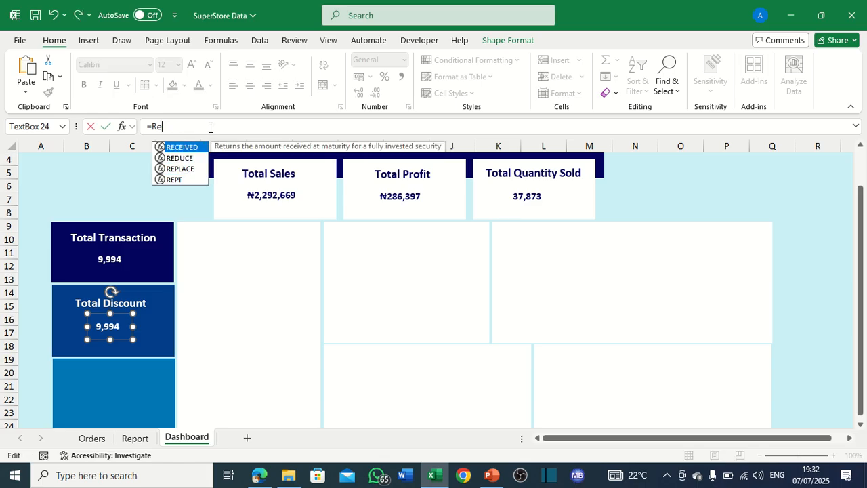
click(135, 437)
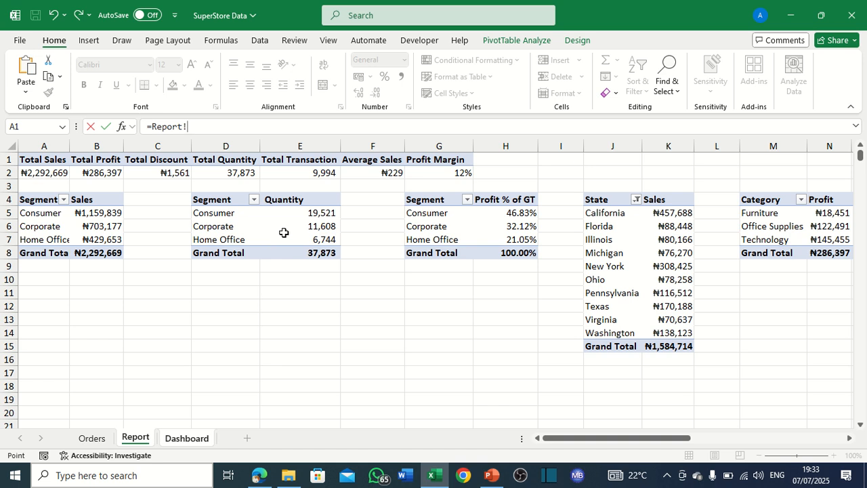
click(174, 166)
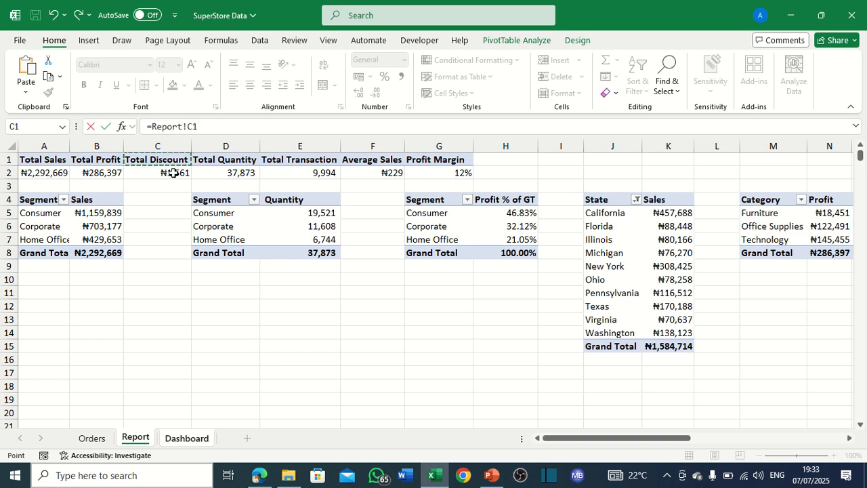
key(BackSpace)
key(BackSpace)
click(174, 174)
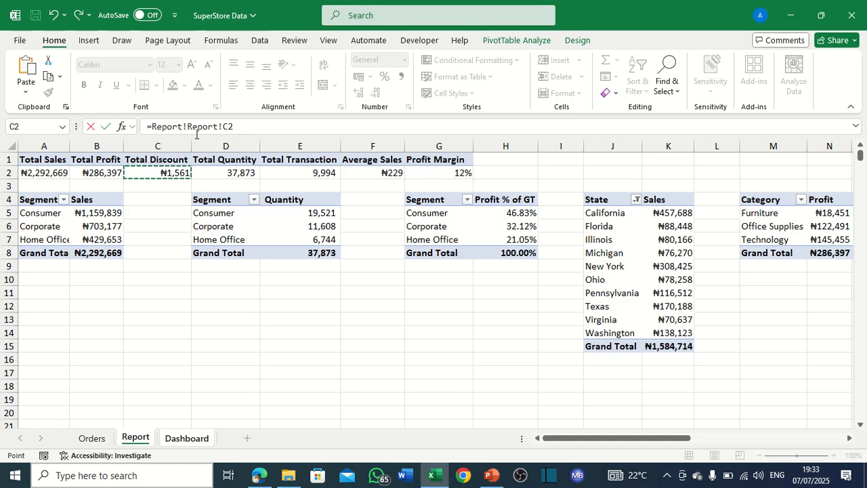
click(222, 128)
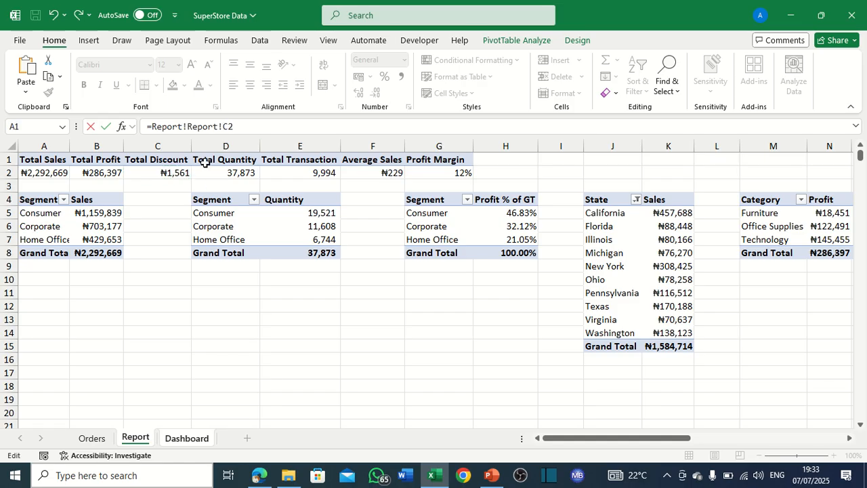
key(BackSpace)
key(BackSpace)
key(BackSpace)
key(BackSpace)
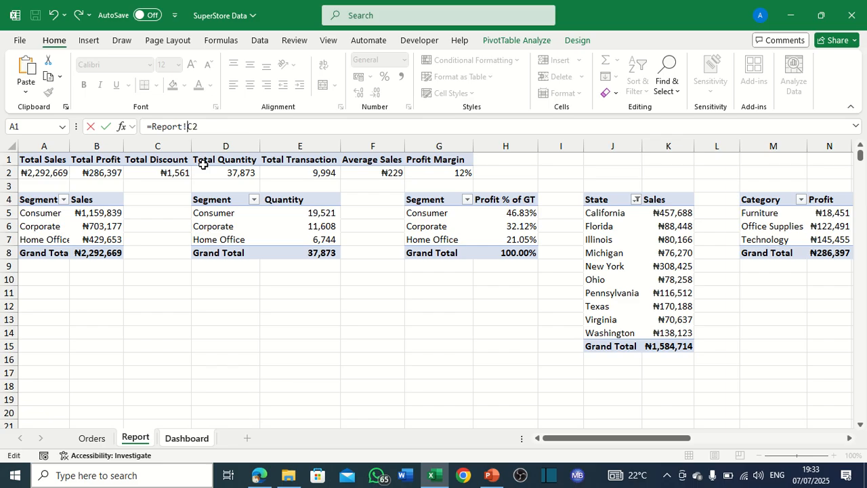
key(Return)
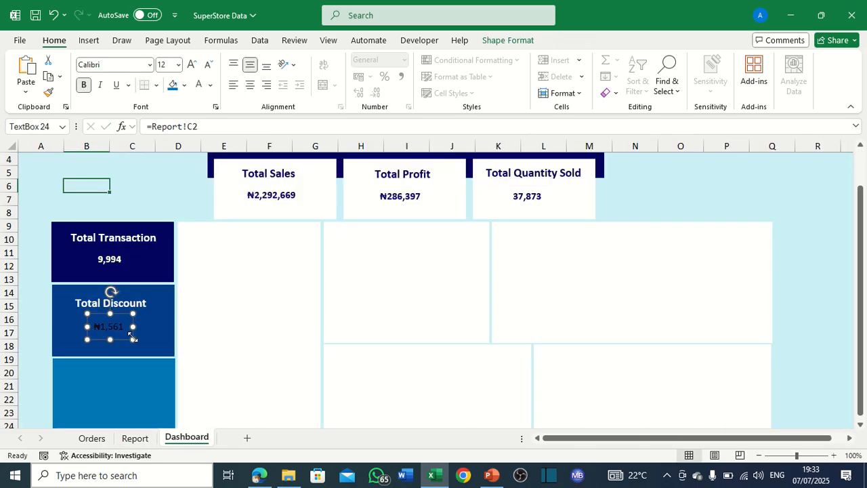
Copy the formatting of the Total Transaction value onto the Total Discount value with Format Painter.
click(111, 259)
click(50, 93)
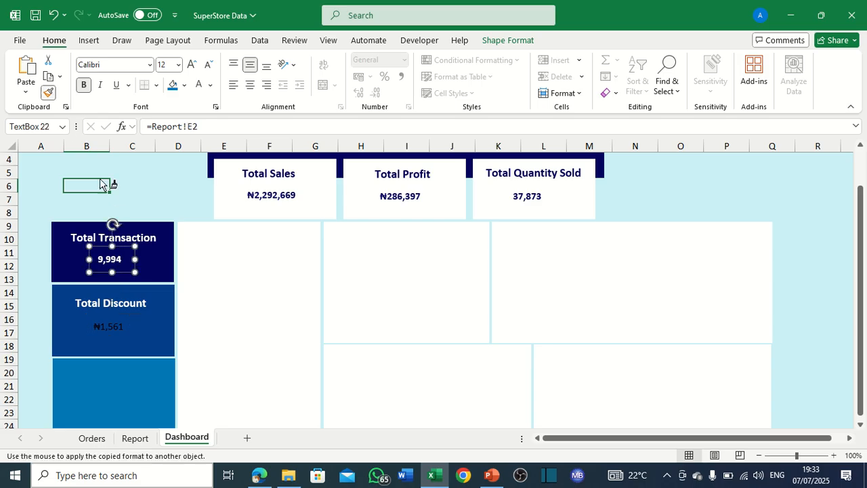
click(126, 333)
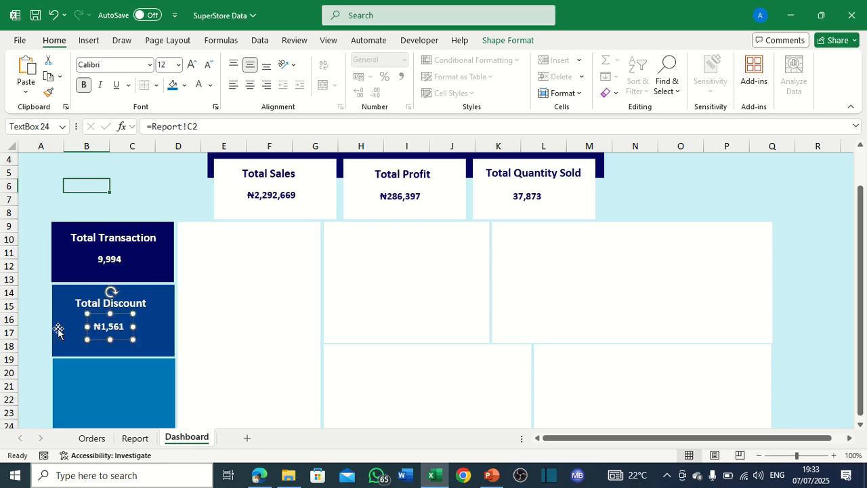
click(170, 199)
Duplicate the "Total Discount" label onto the lightest blue card, retitle it "Segment by Quantity" and fit it on one line across the card's top.
click(131, 302)
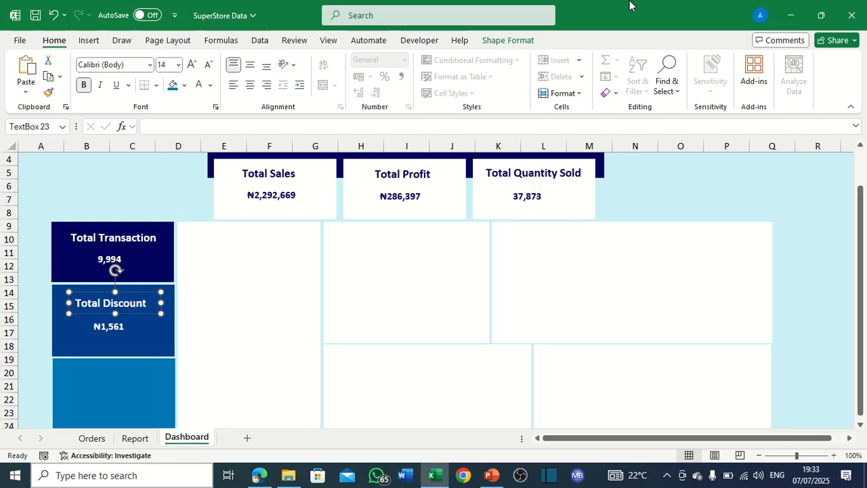
click(355, 28)
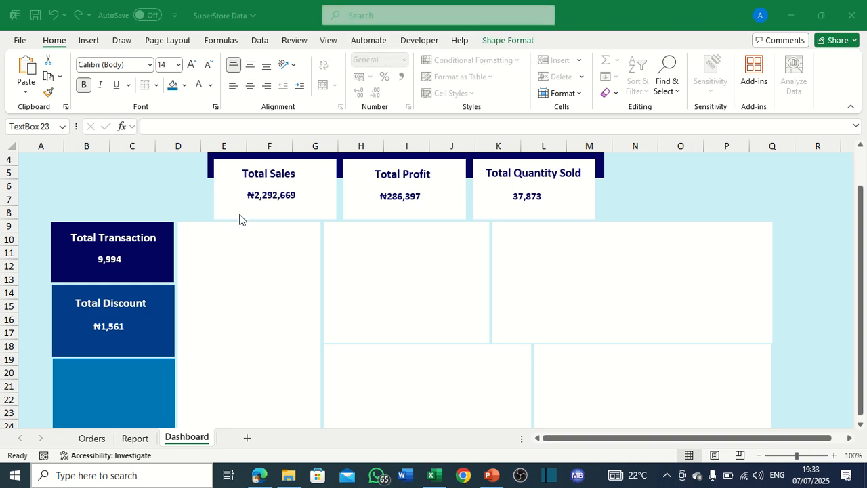
click(129, 304)
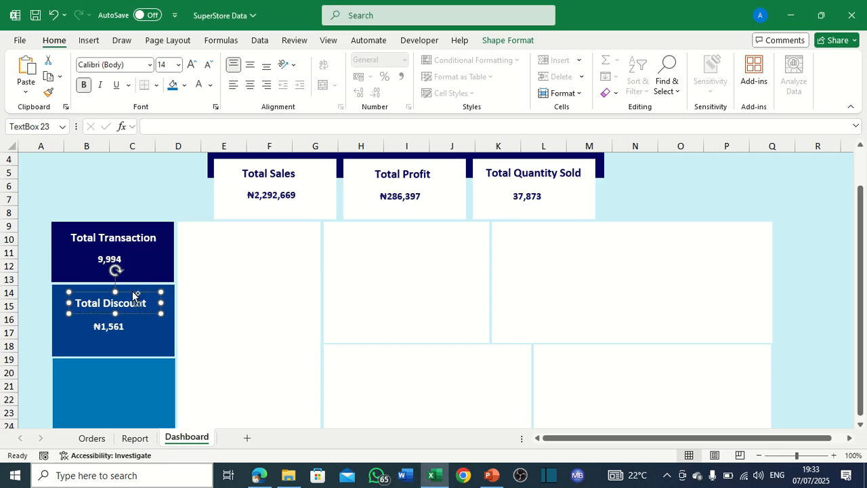
key(ctrl+d)
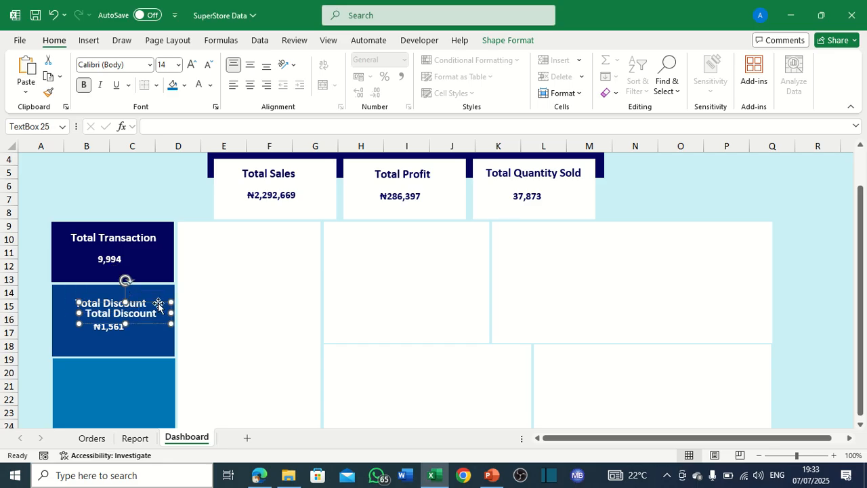
drag(158, 304, 141, 371)
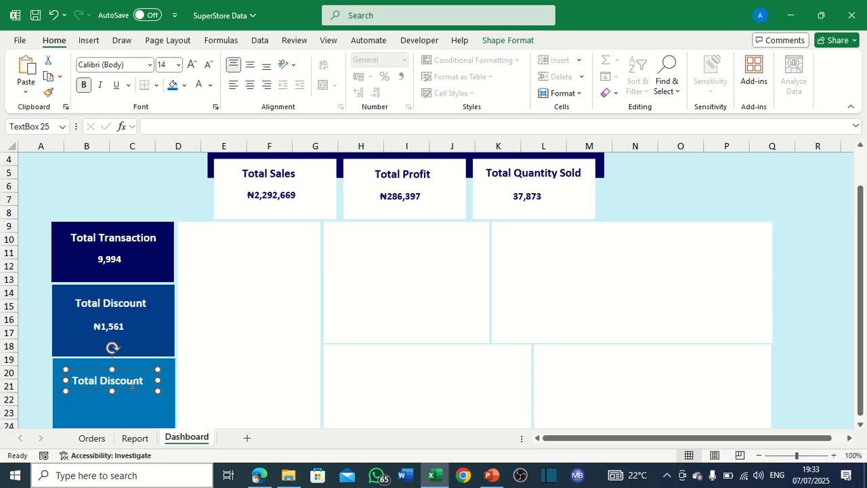
triple_click(133, 380)
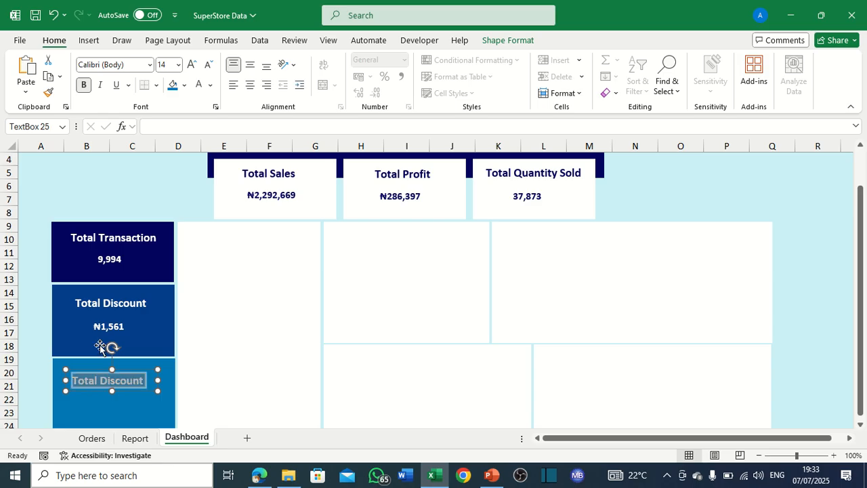
text(Segment b)
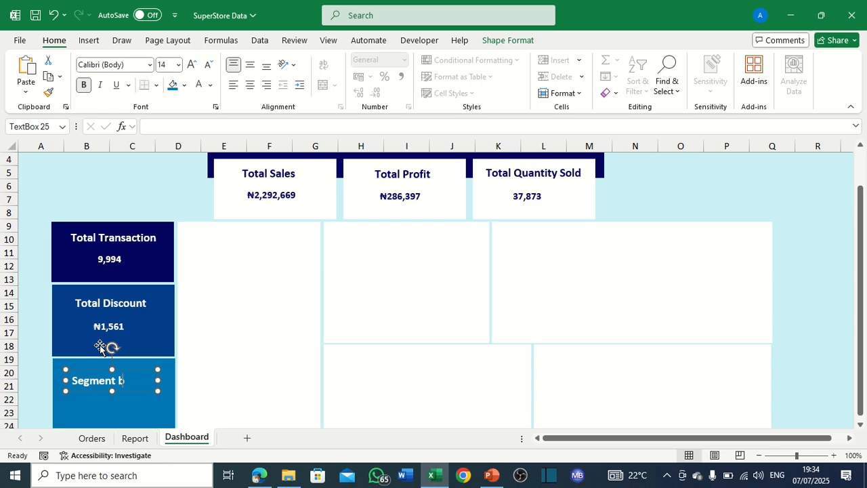
text(y Quantity)
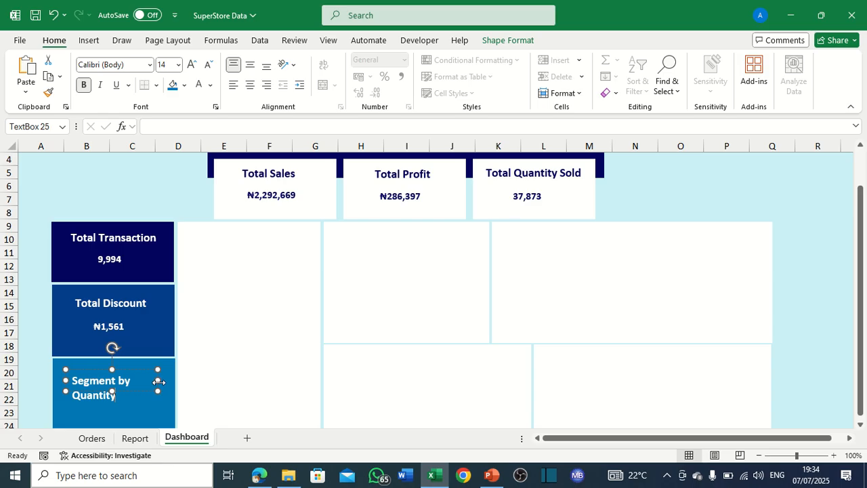
drag(159, 382, 145, 360)
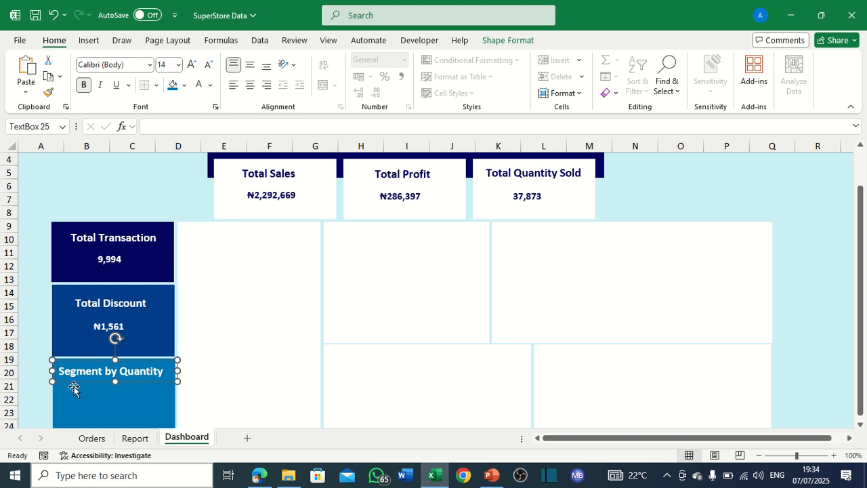
click(121, 400)
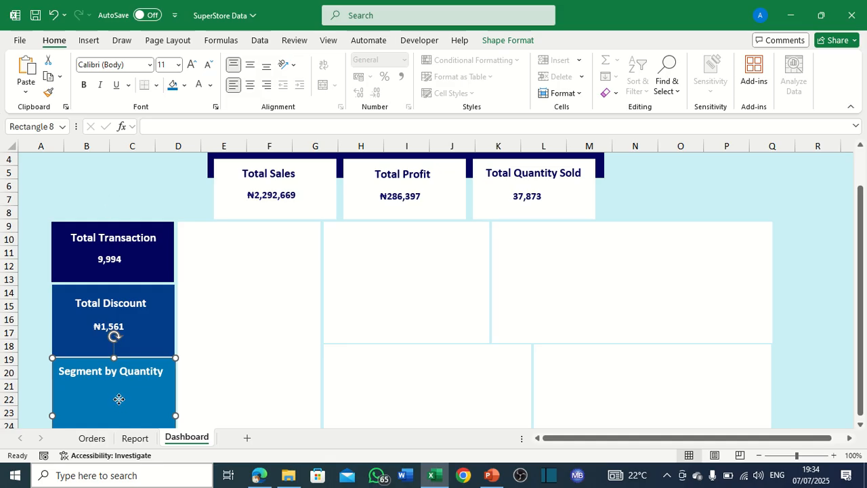
click(122, 377)
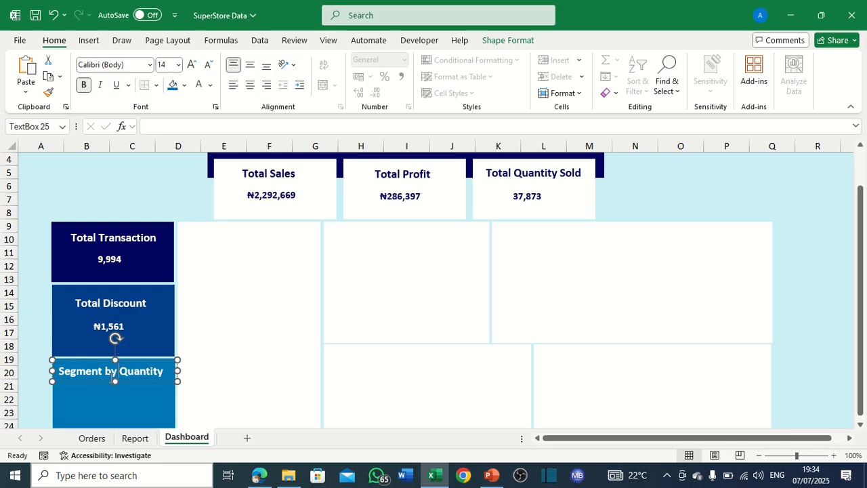
key(ctrl+d)
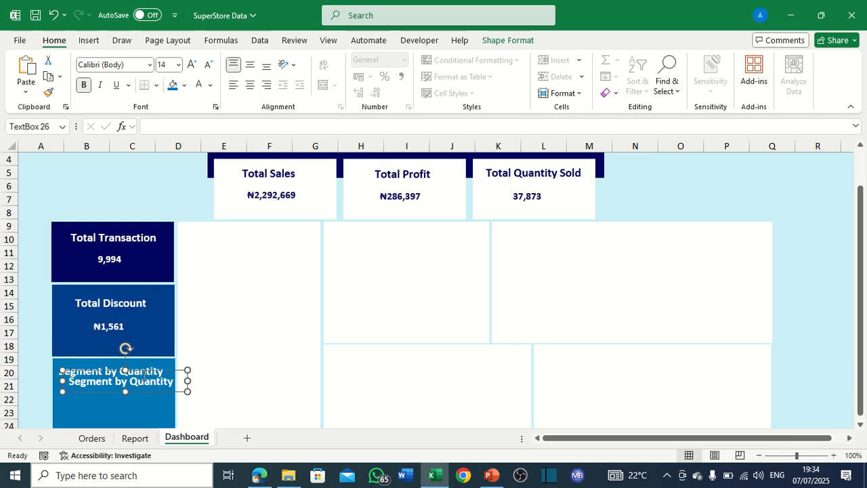
drag(147, 371, 116, 195)
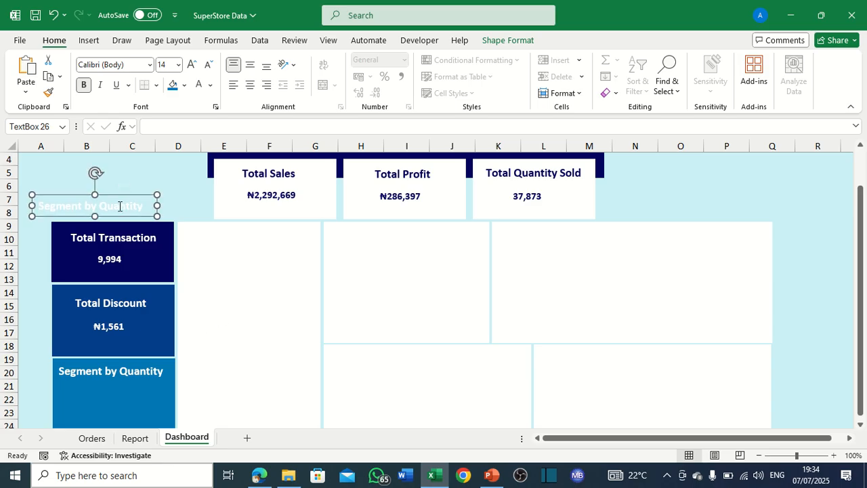
triple_click(121, 206)
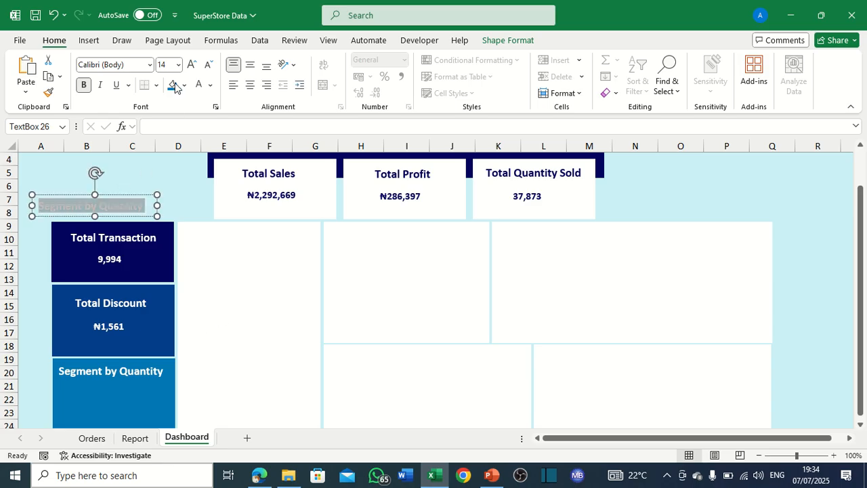
click(210, 85)
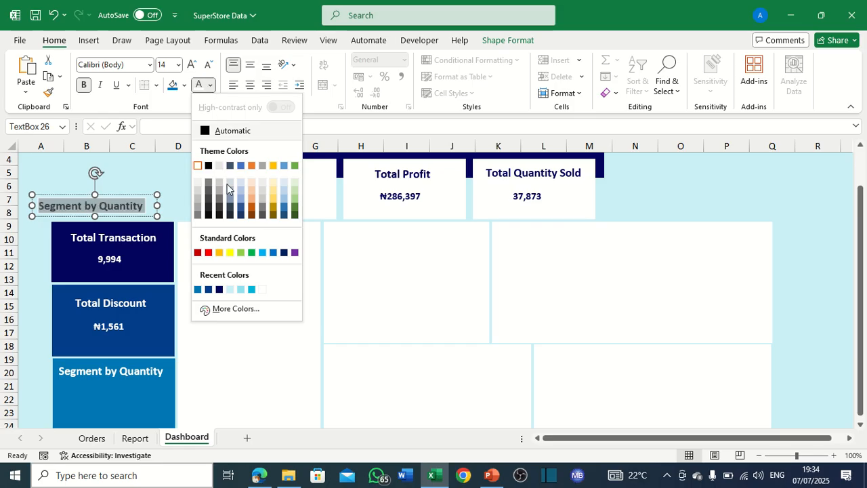
click(218, 290)
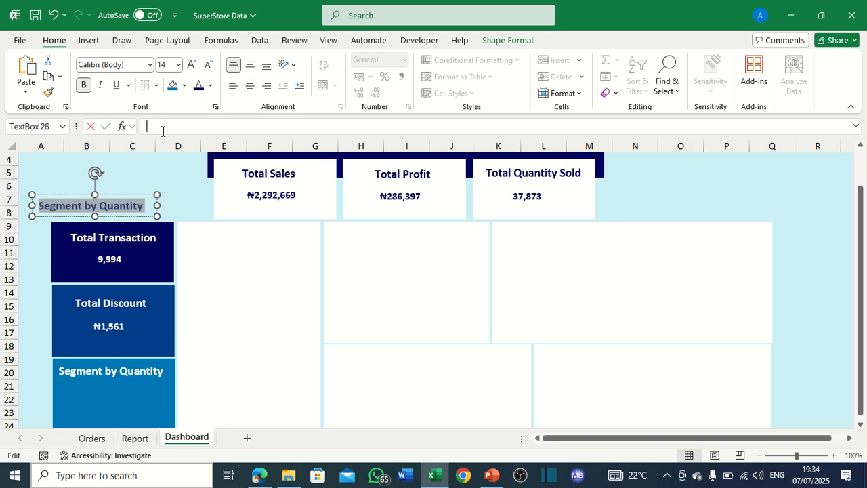
key(Escape)
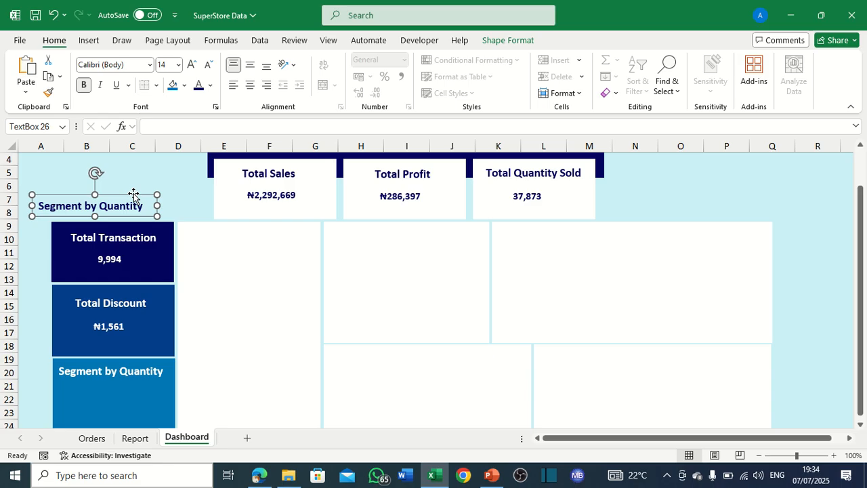
key(Delete)
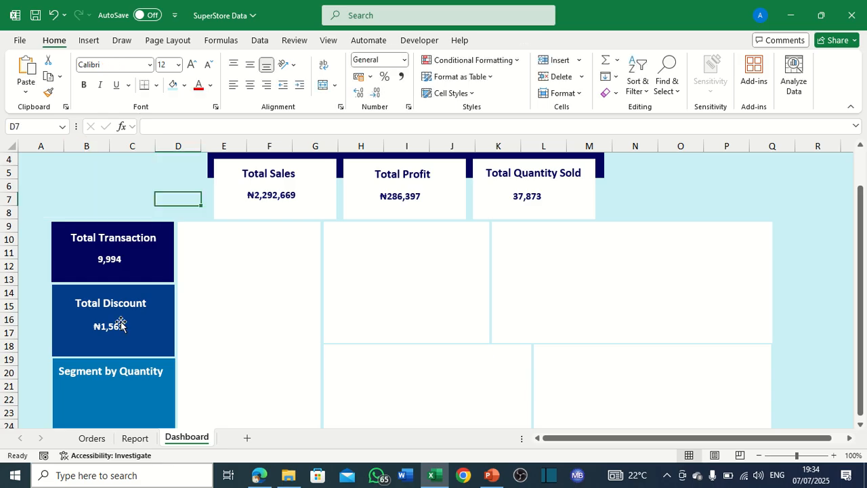
Duplicate the Total Discount value text box and place the copy beneath the "Segment by Quantity" label.
click(114, 325)
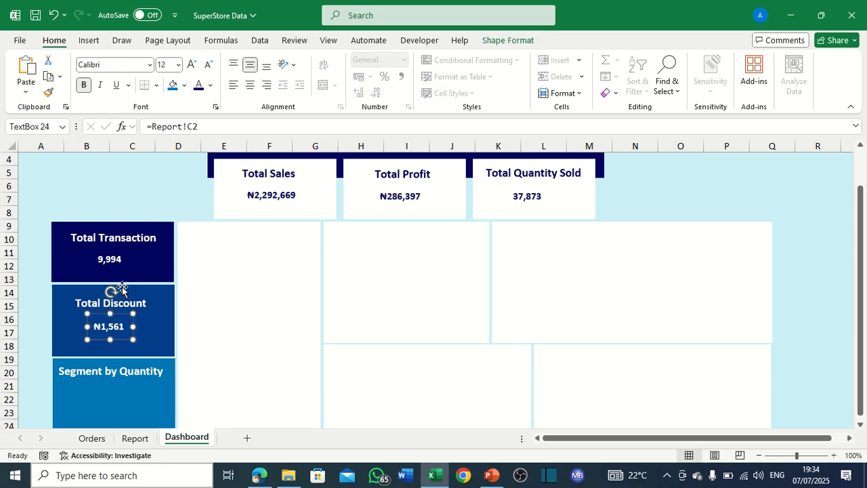
key(ctrl+v)
drag(129, 331, 98, 394)
scroll(137, 219, down, 1)
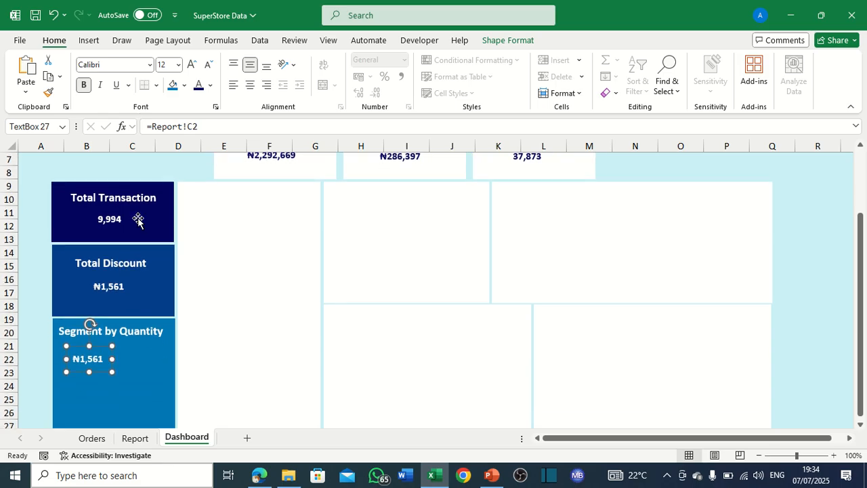
Link the copied text box on the "Segment by Quantity" card to the Consumer segment name in cell D5 of the Report sheet.
click(215, 127)
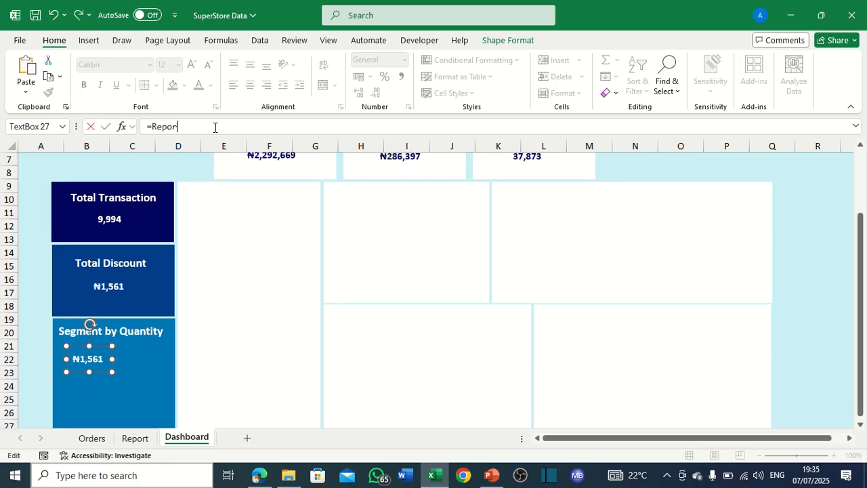
key(BackSpace)
key(BackSpace)
key(BackSpace)
key(BackSpace)
key(BackSpace)
click(127, 439)
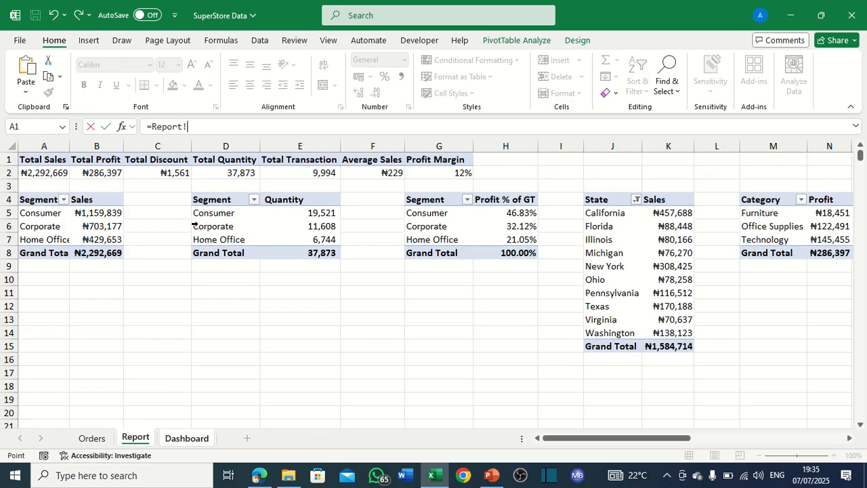
click(225, 214)
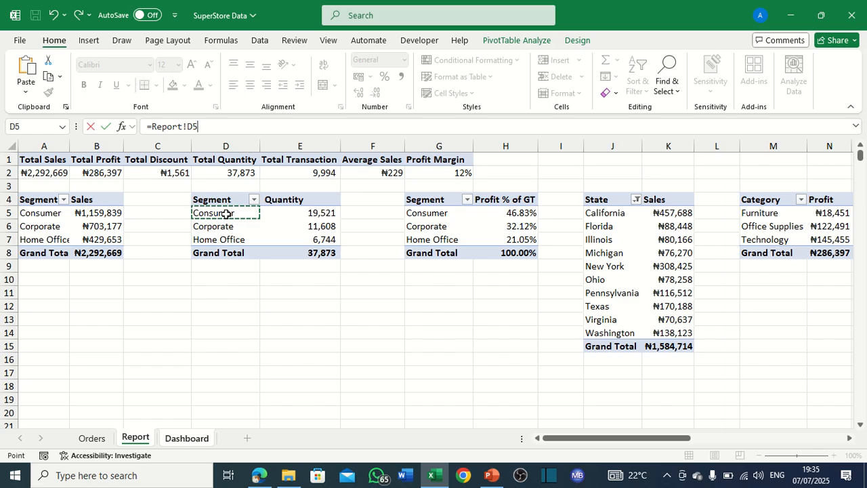
key(Return)
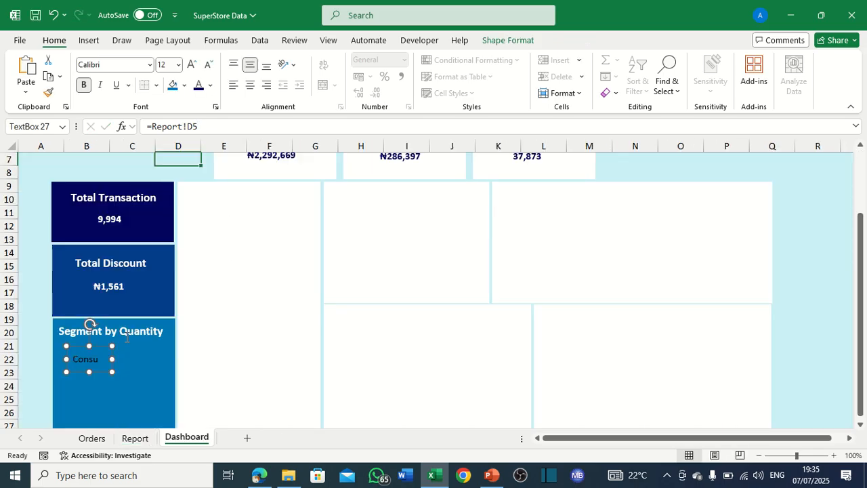
Fit the Consumer text box so its whole name shows beneath the "Segment by Quantity" title, and duplicate it for another segment name.
mouse_move(108, 358)
mouse_down()
mouse_move(127, 361)
mouse_move(94, 353)
mouse_up()
key(ctrl+d)
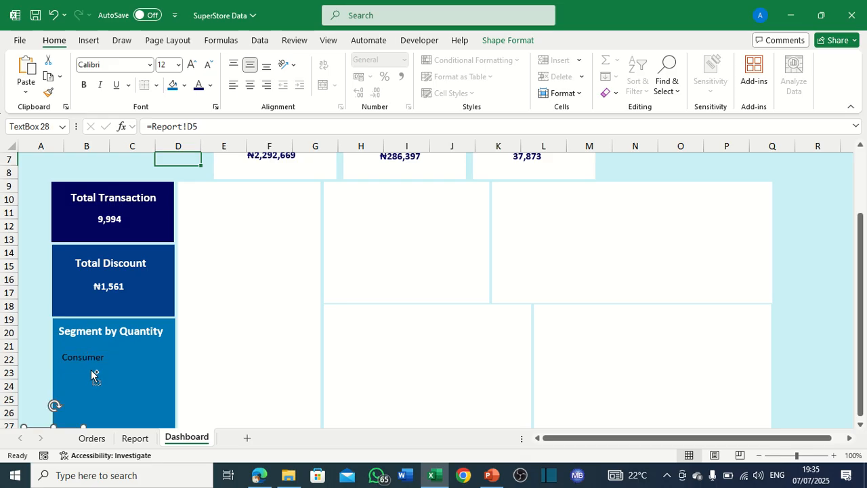
scroll(67, 407, down, 2)
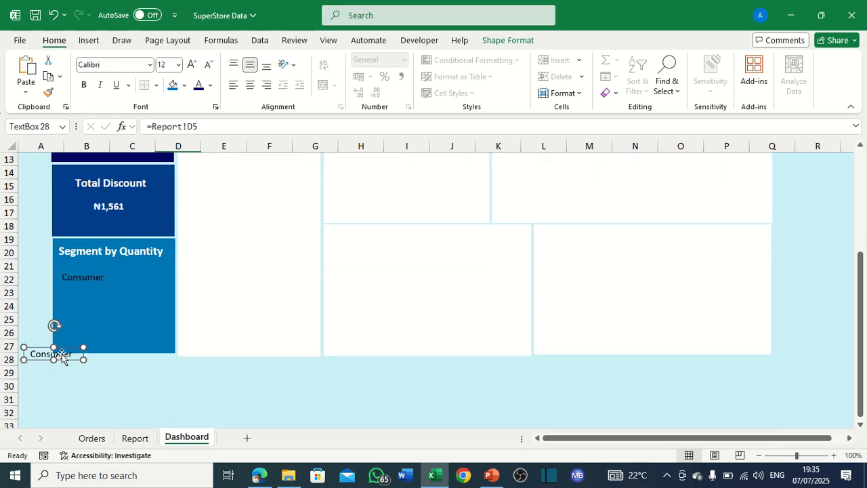
Position the copied Consumer label below the first one in the Segment by Quantity card and duplicate it for a third row.
drag(64, 347, 98, 298)
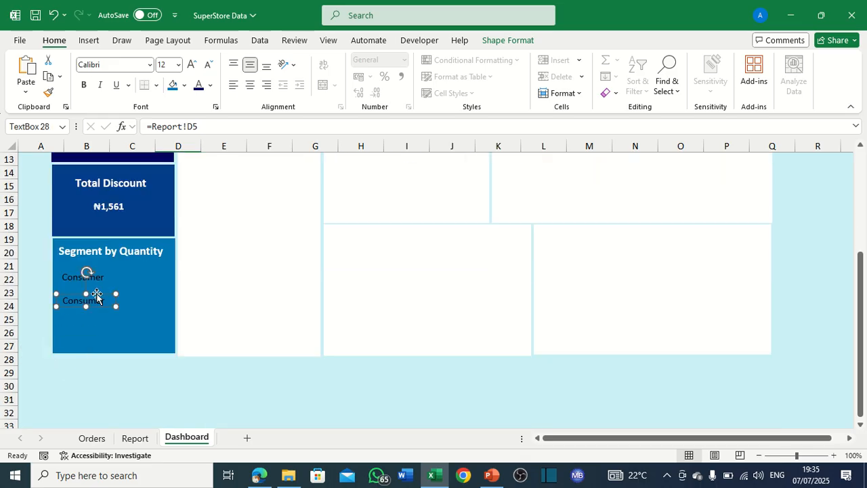
key(ctrl+d)
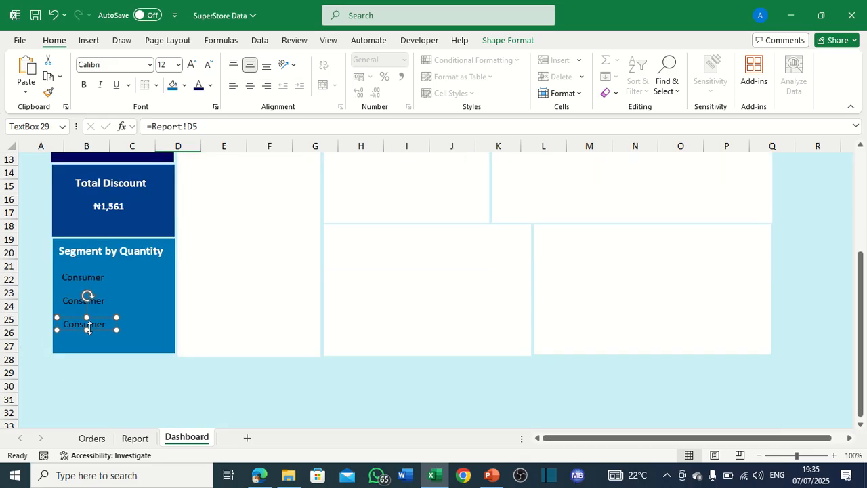
click(122, 293)
Link the second Consumer label in the Segment by Quantity card to cell D6 of the Report sheet.
click(93, 300)
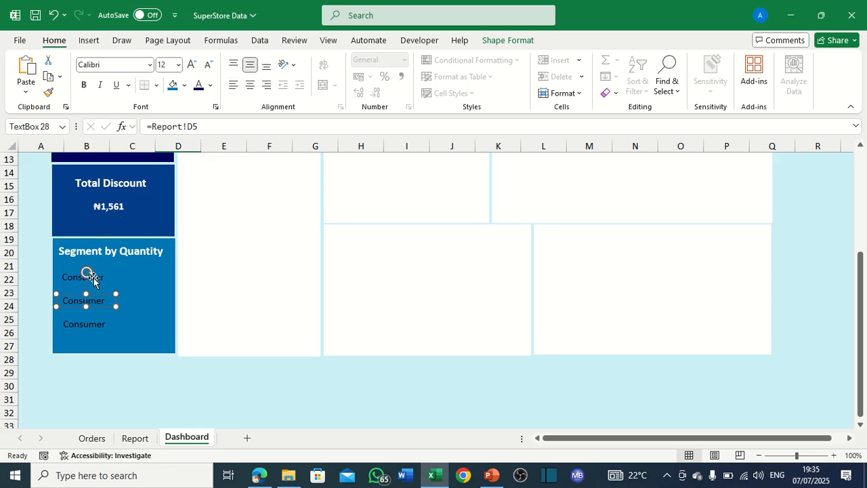
click(99, 278)
click(98, 303)
click(203, 126)
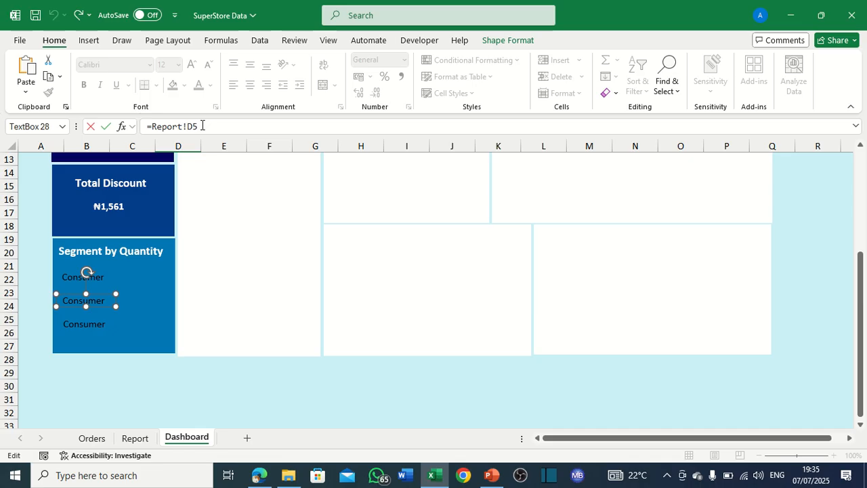
key(BackSpace)
key(Return)
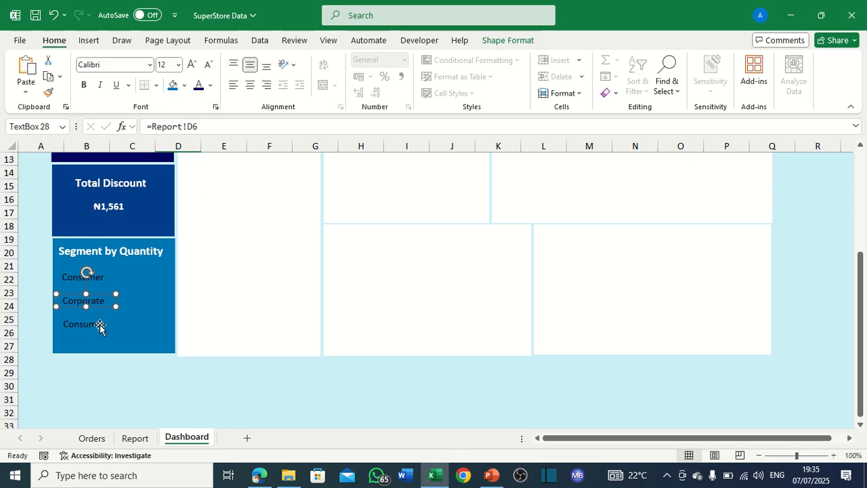
Link the third Consumer label in the Segment by Quantity card to cell D7 of the Report sheet.
click(99, 325)
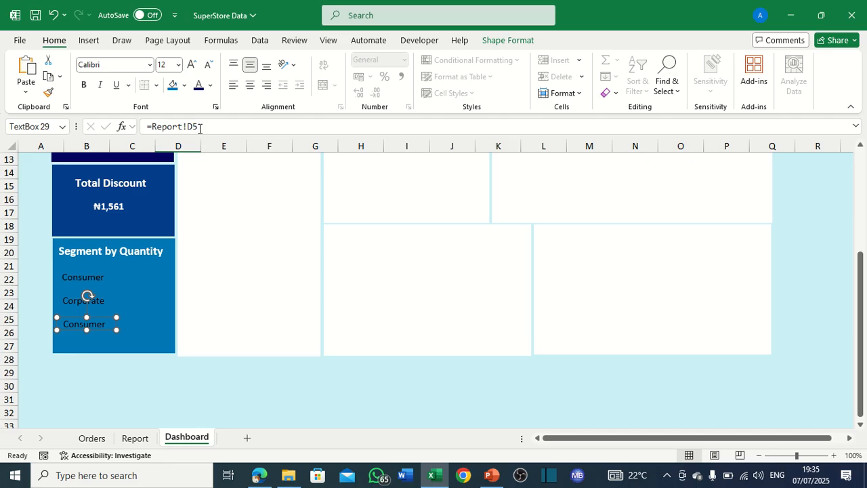
click(105, 298)
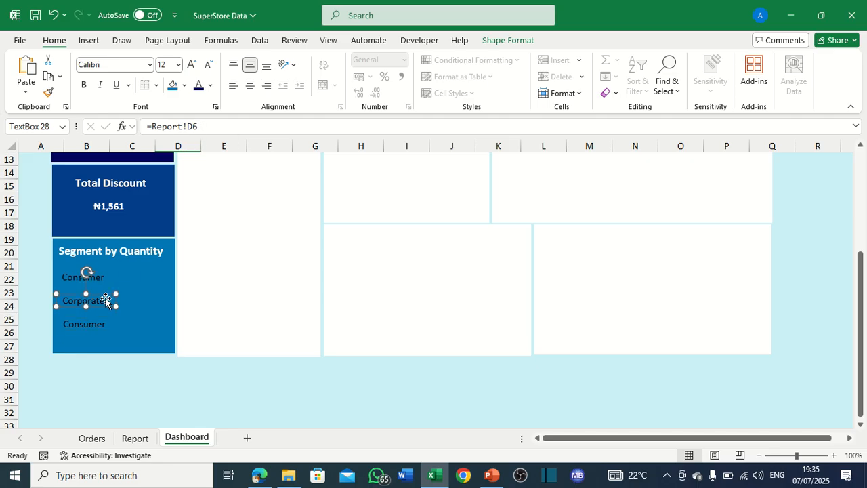
click(108, 326)
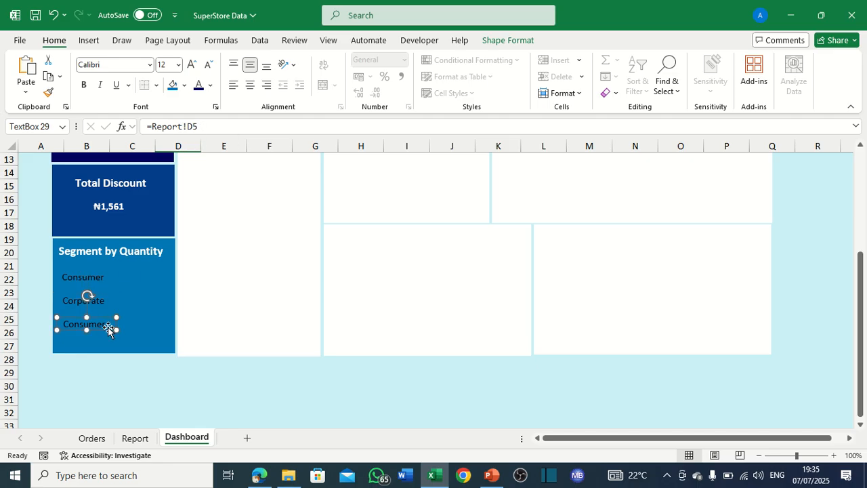
click(204, 130)
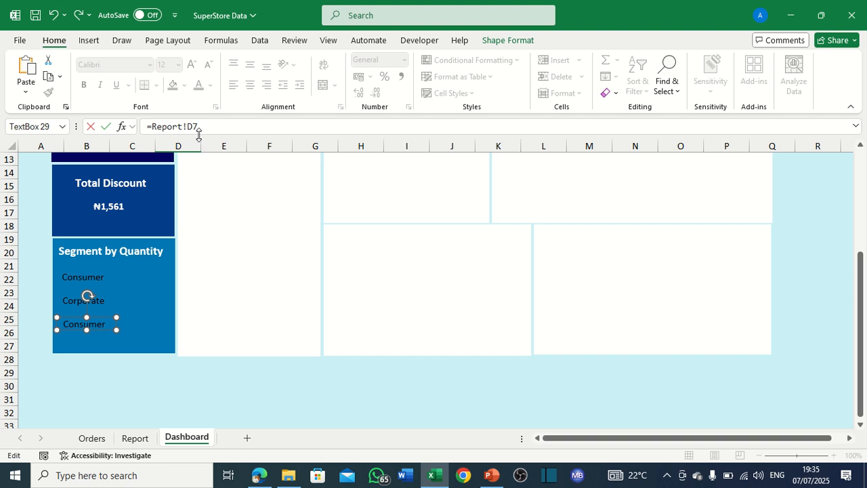
key(Return)
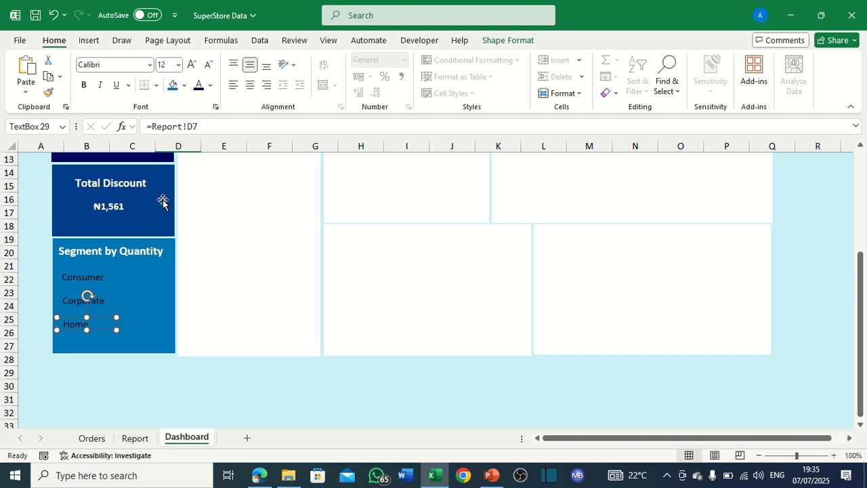
Reposition the Consumer, Corporate and Home labels closer together, lower below the Segment by Quantity heading.
click(92, 280)
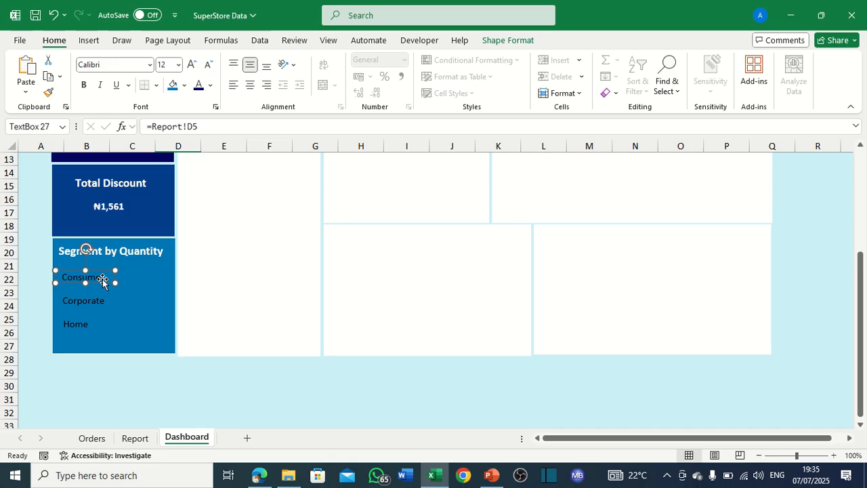
drag(100, 286, 85, 323)
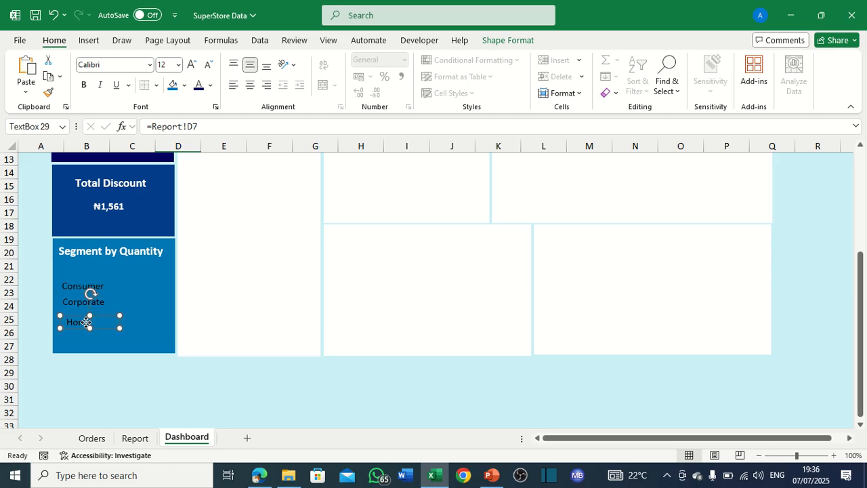
drag(86, 322, 77, 307)
click(84, 297)
Align the Consumer, Corporate and Home labels along their left edges and distribute them vertically.
click(73, 286)
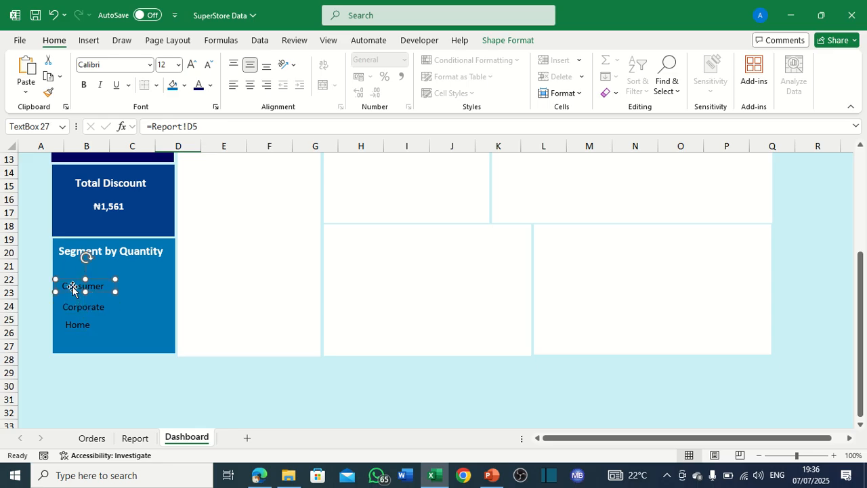
shift+click(85, 308)
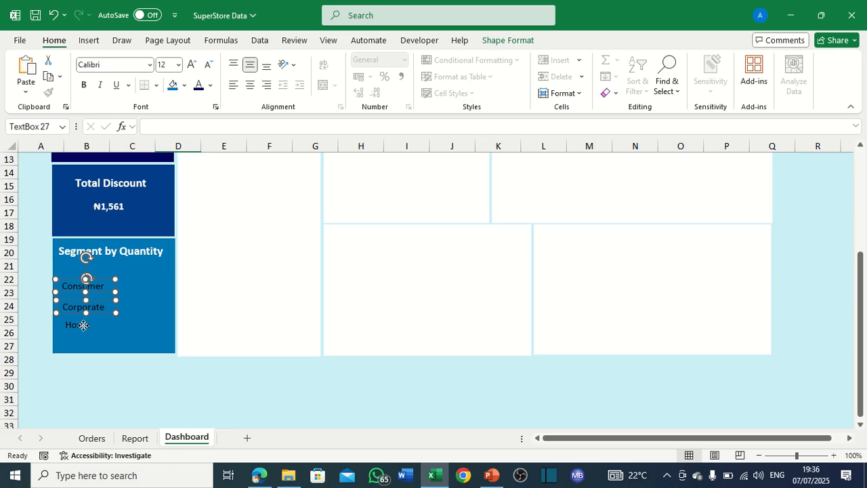
shift+click(83, 325)
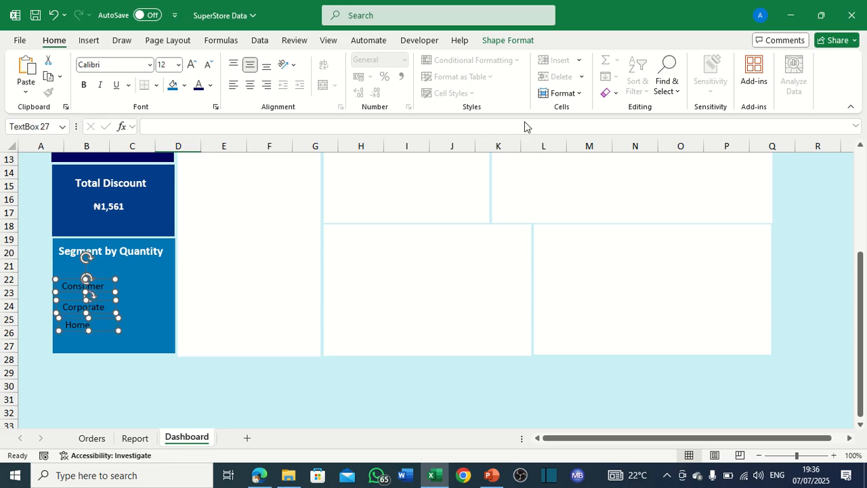
click(485, 40)
click(742, 64)
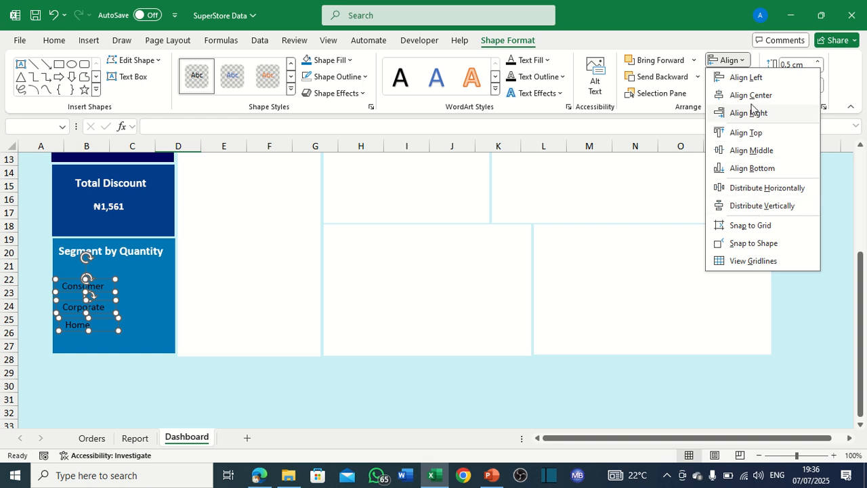
click(752, 78)
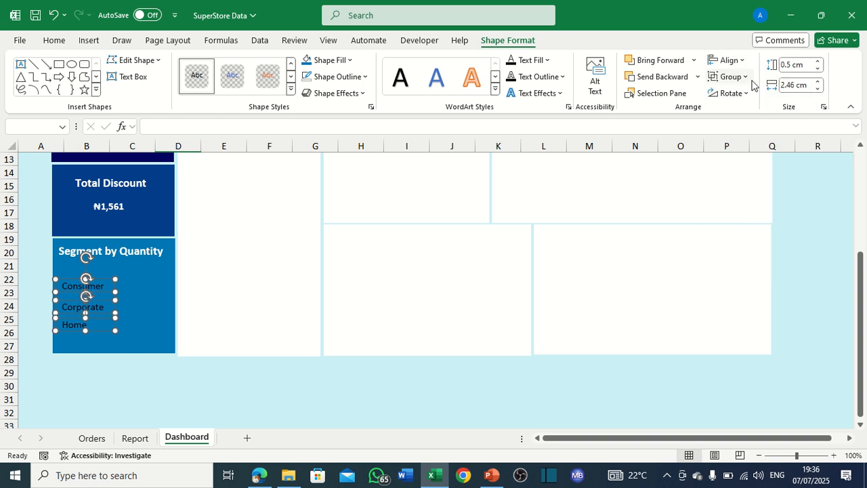
click(727, 60)
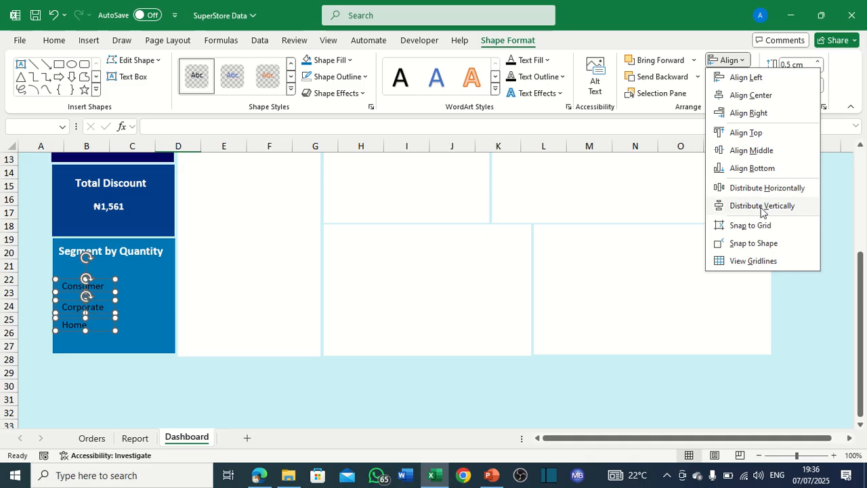
click(762, 207)
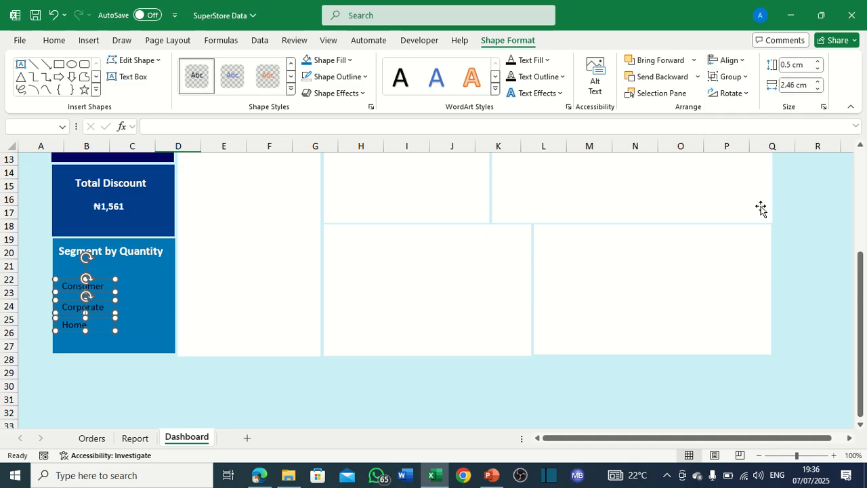
click(149, 253)
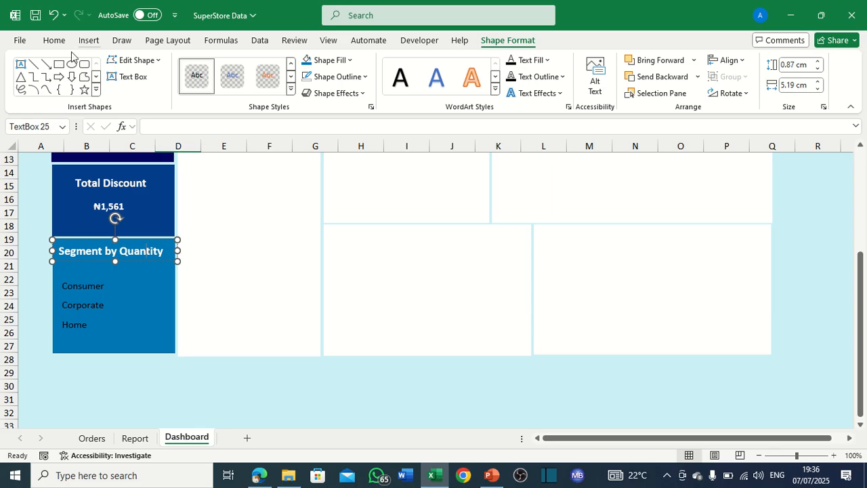
click(54, 41)
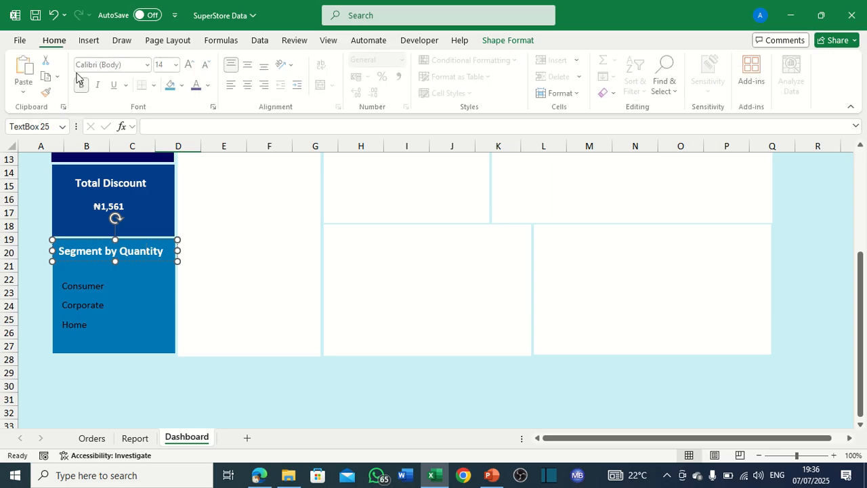
click(48, 93)
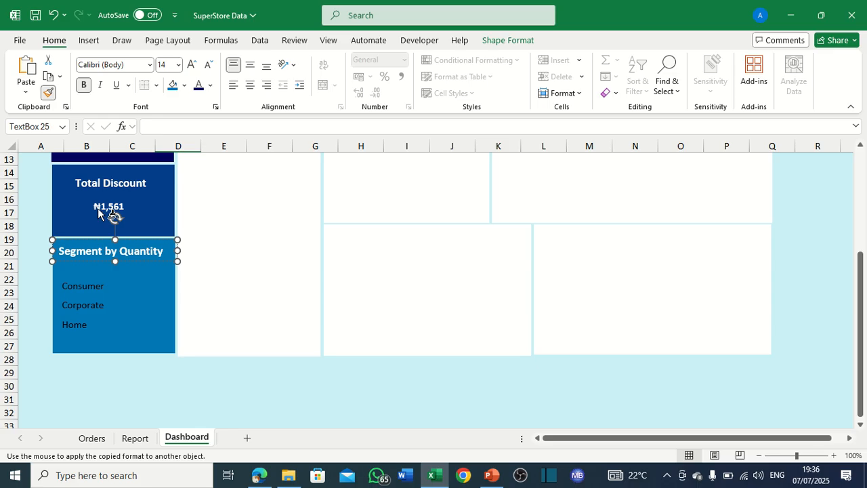
click(35, 210)
Copy the Total Discount value's text formatting onto the Consumer, Corporate and Home labels.
click(112, 208)
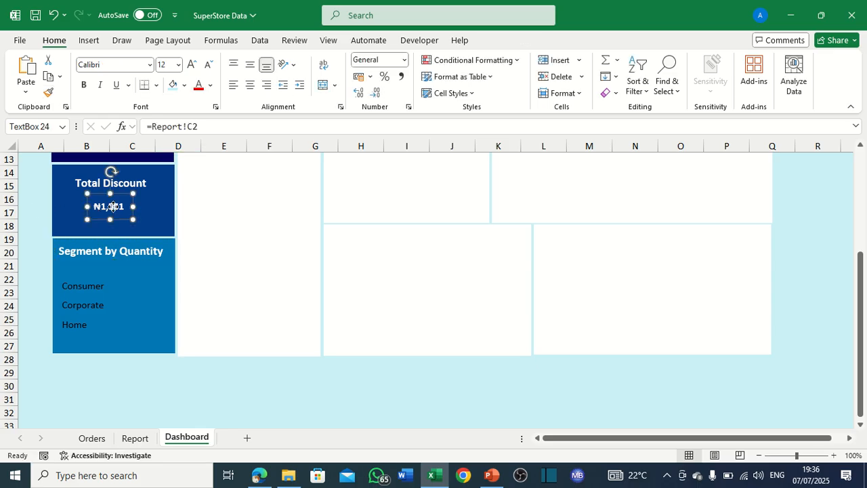
click(52, 93)
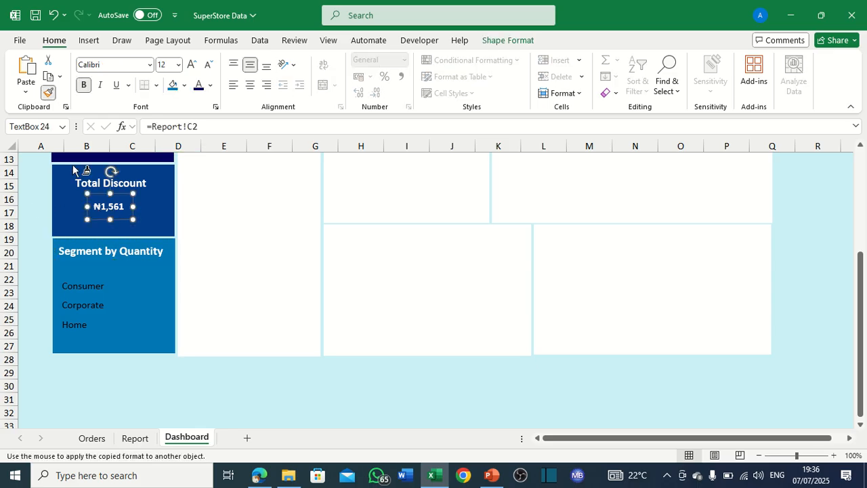
click(94, 286)
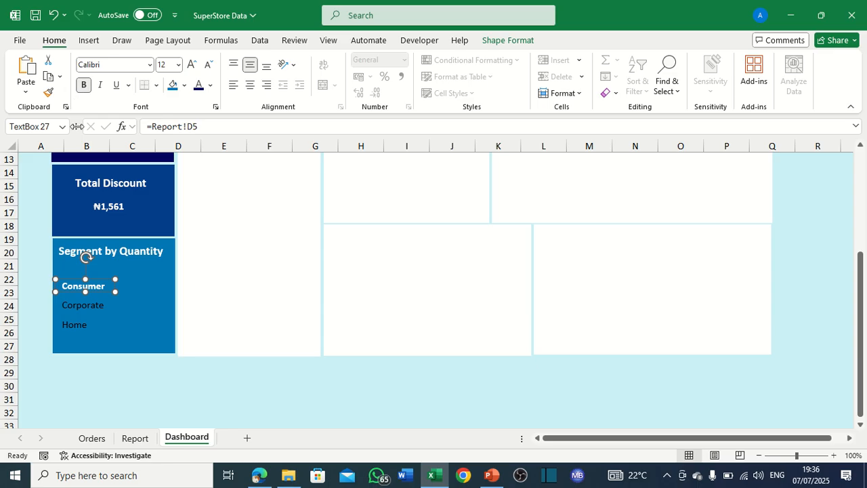
click(119, 210)
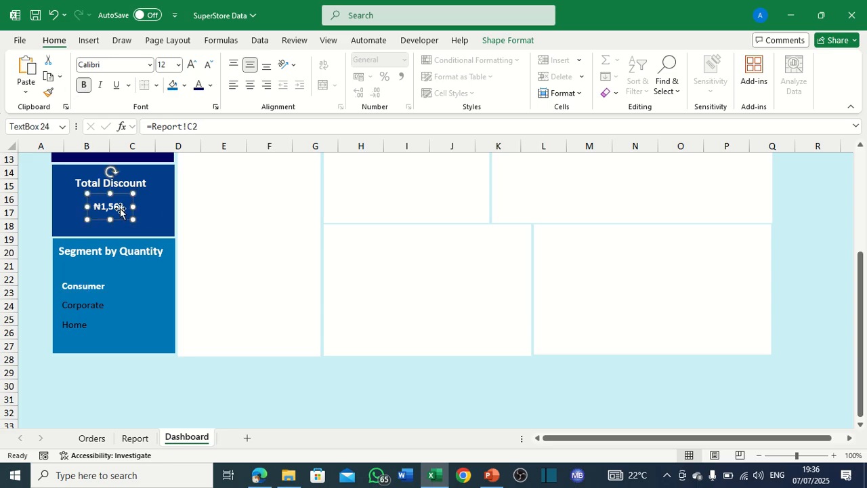
click(49, 92)
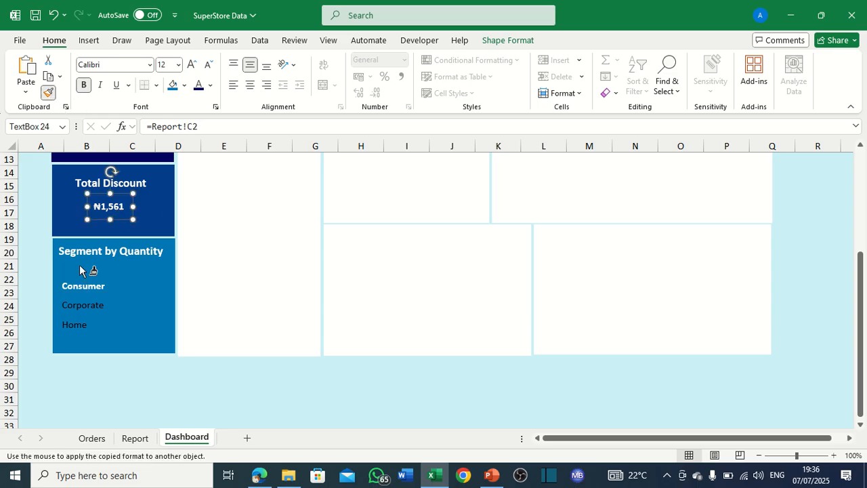
click(83, 305)
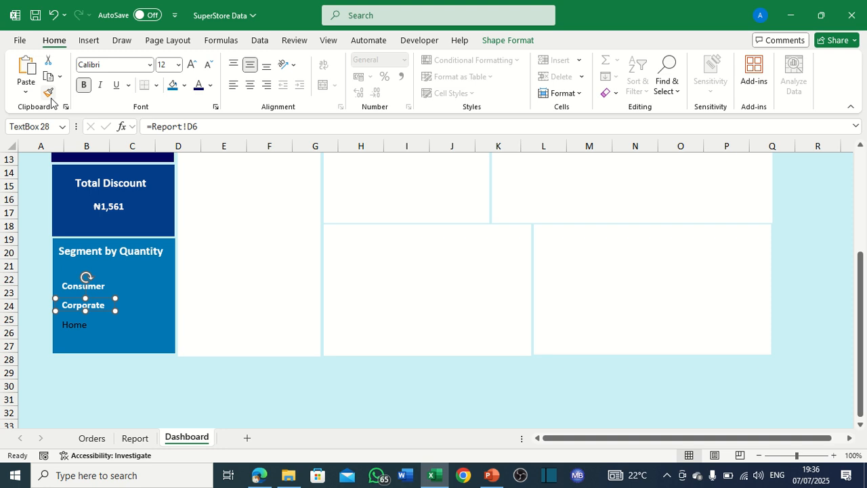
click(48, 92)
click(88, 331)
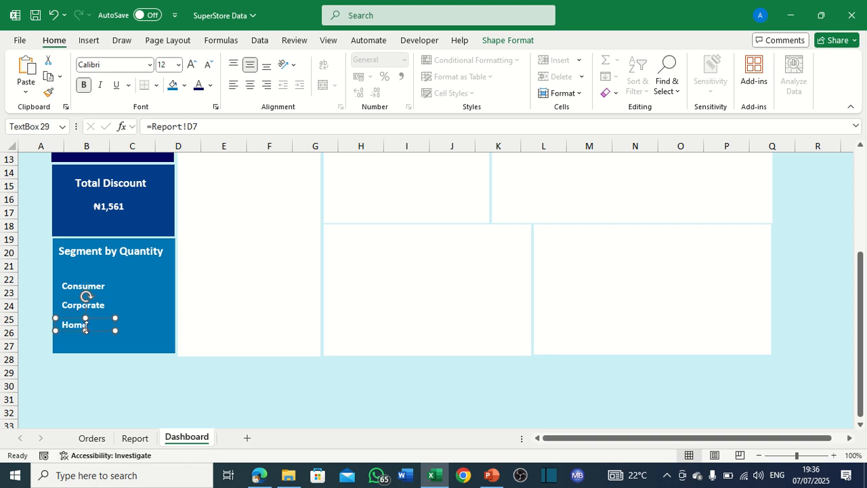
Duplicate the Consumer label and place the copy on the same row, right beside the original.
click(126, 306)
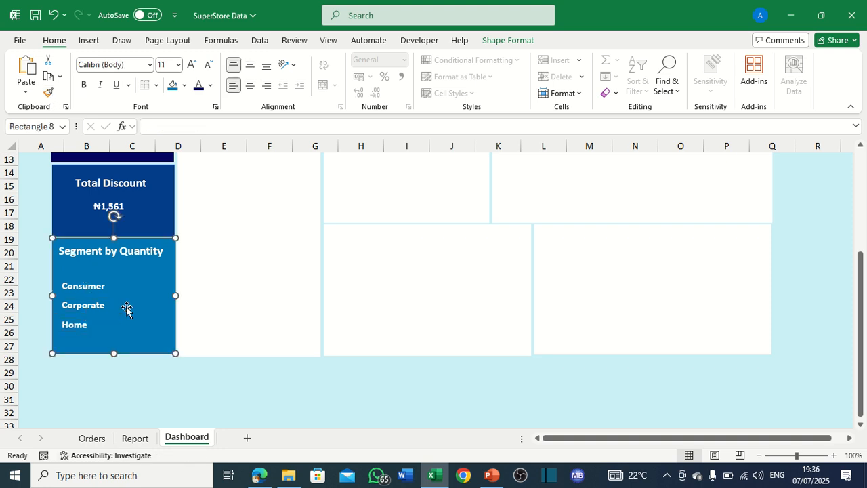
click(88, 287)
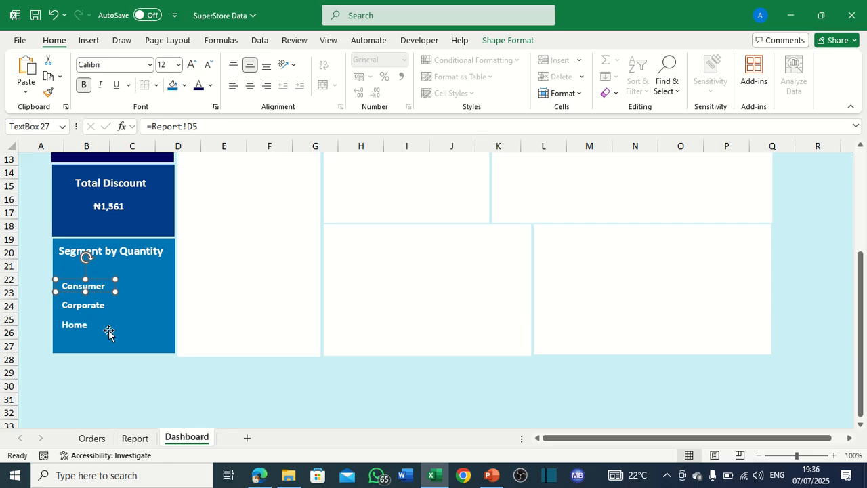
click(112, 330)
click(105, 287)
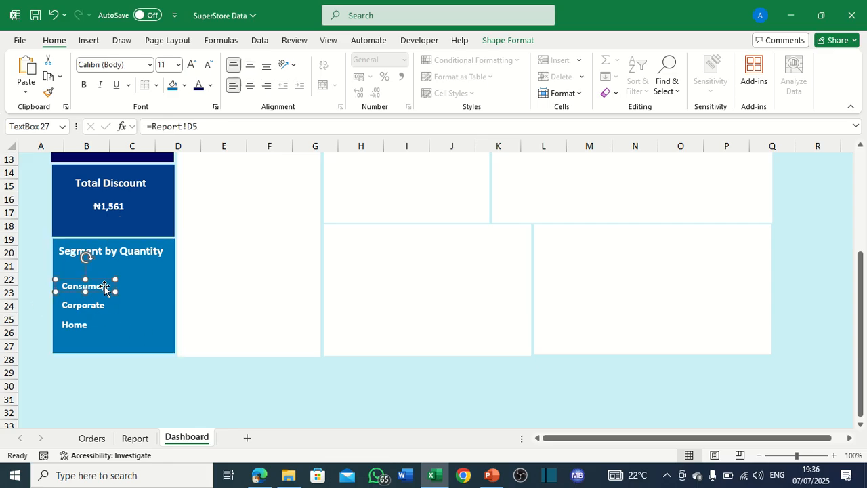
click(134, 306)
click(102, 290)
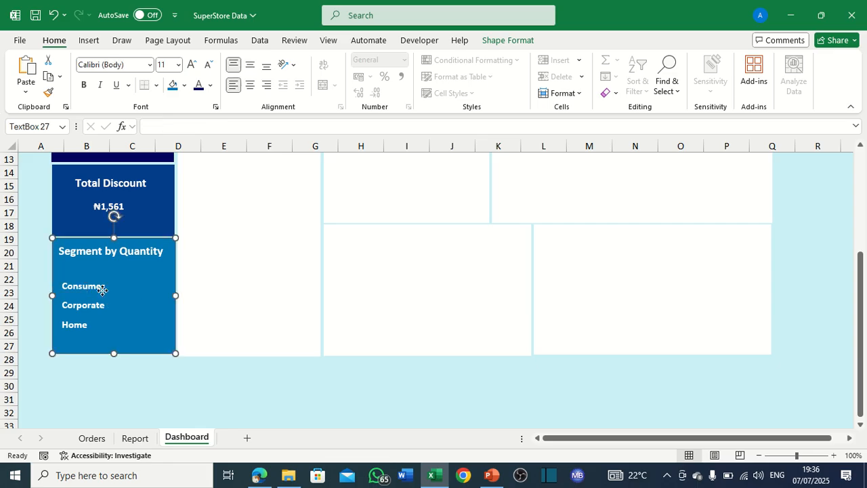
drag(101, 289, 153, 283)
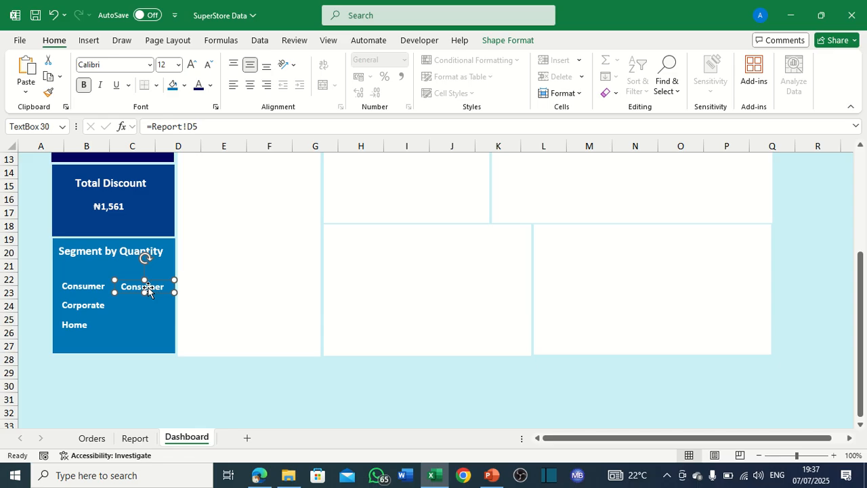
Link the copied text box beside the Consumer label to the Consumer quantity in cell E5 of the Report sheet.
click(203, 126)
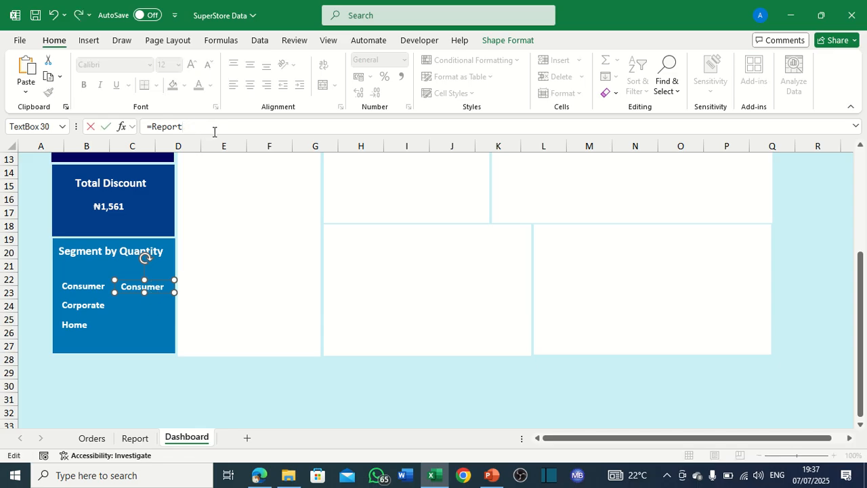
key(BackSpace)
key(BackSpace)
key(BackSpace)
key(BackSpace)
click(135, 438)
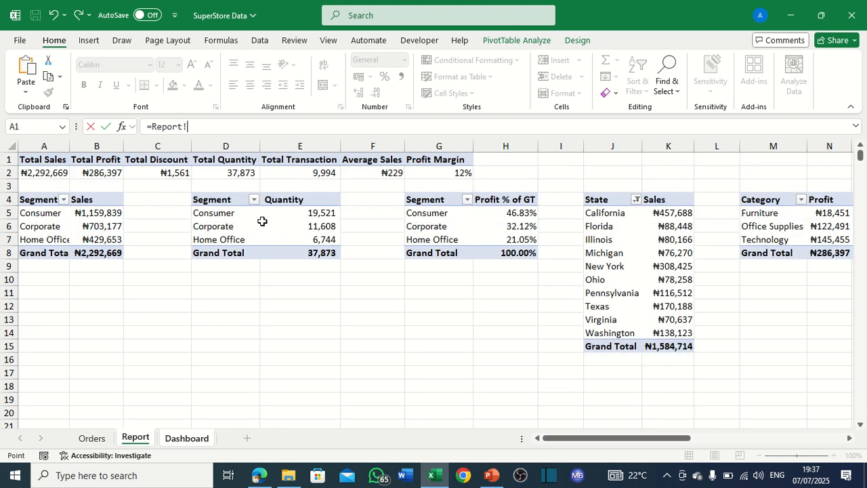
click(308, 212)
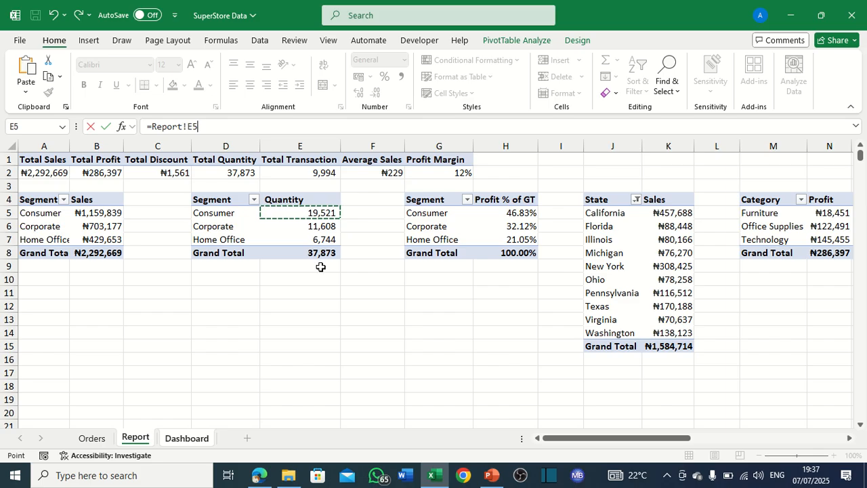
key(Return)
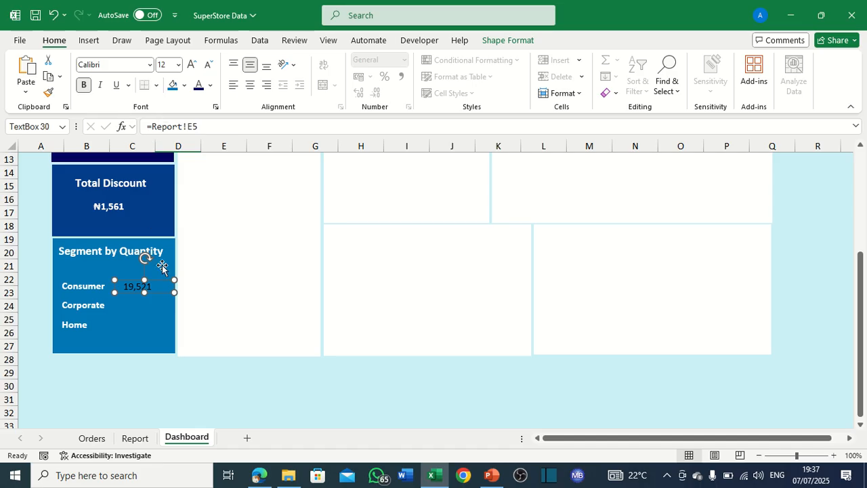
Copy the Consumer label's text formatting onto the linked quantity value beside it.
click(86, 293)
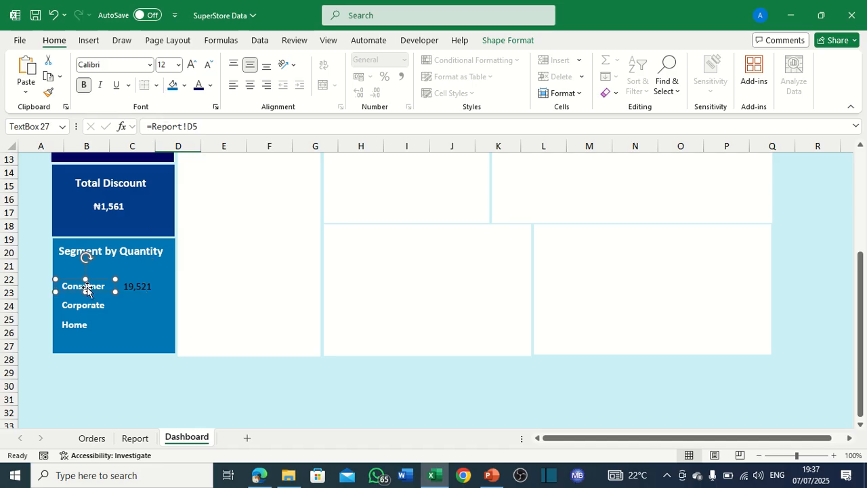
click(47, 94)
click(137, 286)
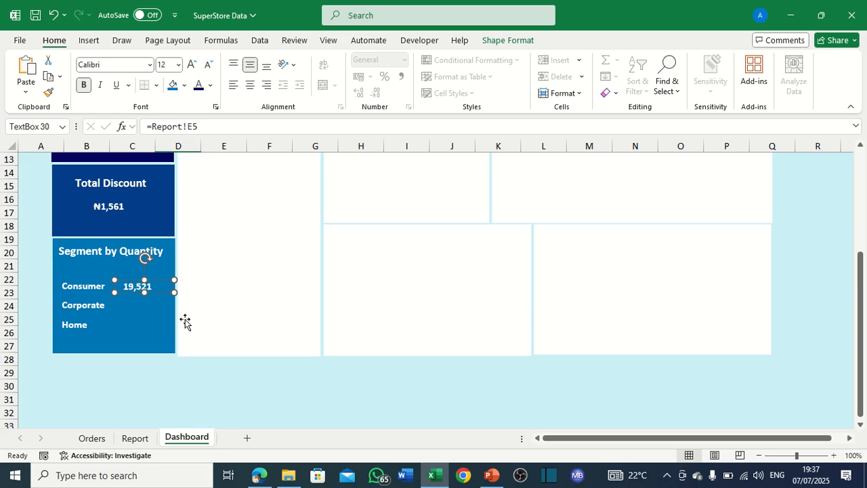
Duplicate the Consumer quantity box twice and place the copies beside the Corporate and Home labels.
key(ctrl+d)
drag(181, 319, 141, 326)
drag(138, 326, 128, 308)
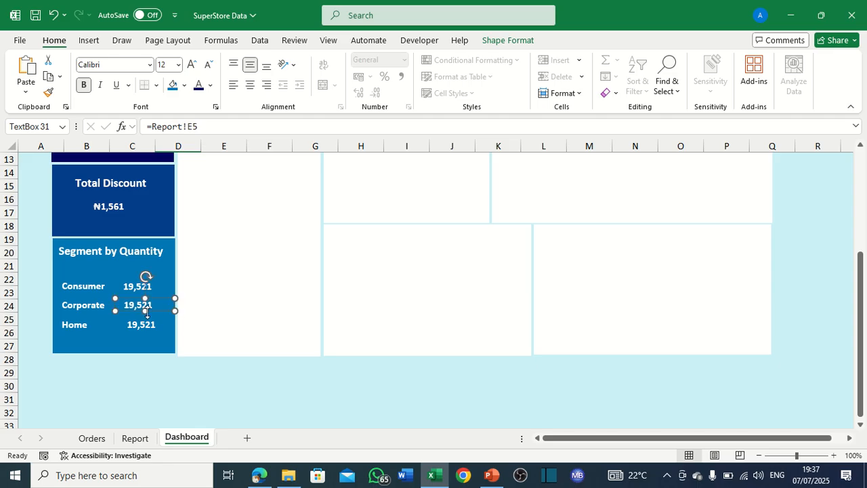
Narrow the Consumer and Corporate quantity boxes, setting the Corporate one's width to 1.8 cm.
drag(175, 310, 160, 294)
click(142, 286)
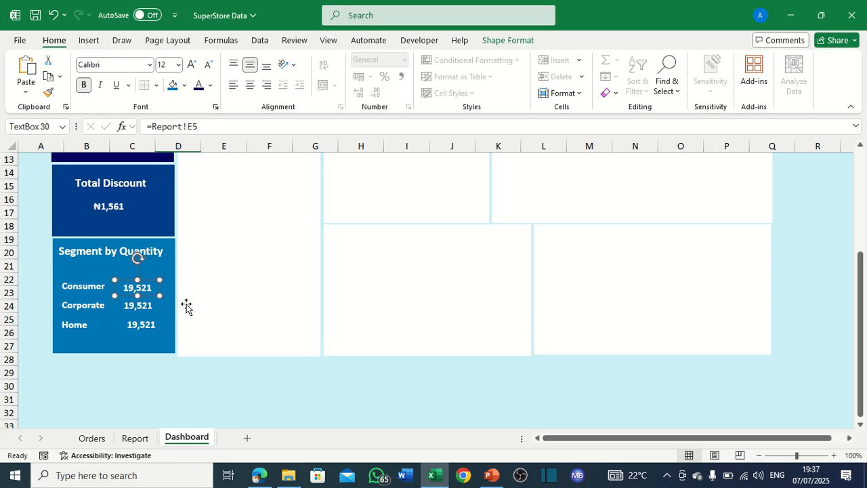
click(141, 305)
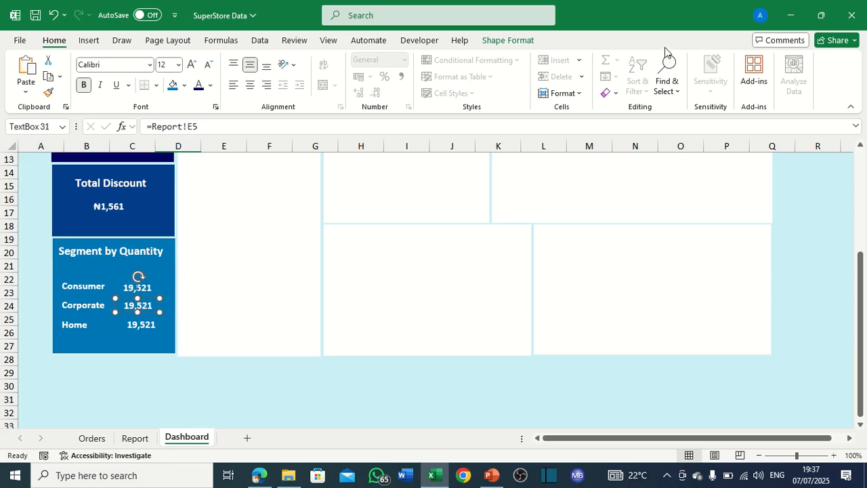
click(513, 44)
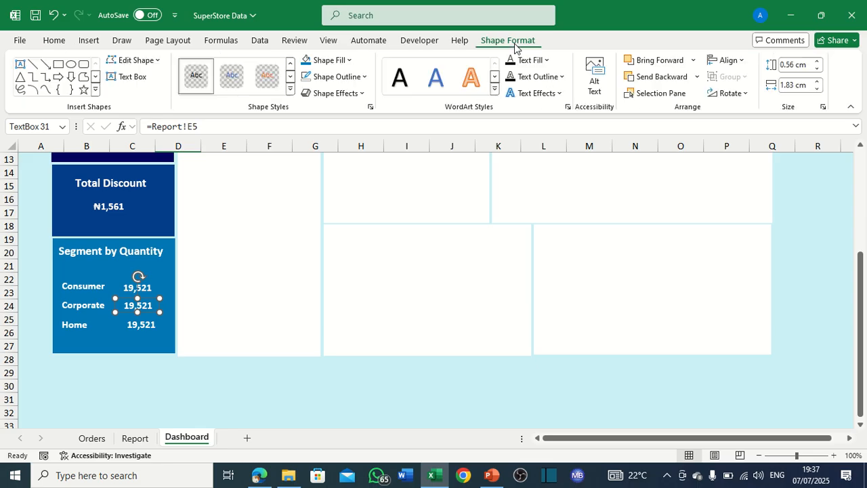
click(793, 85)
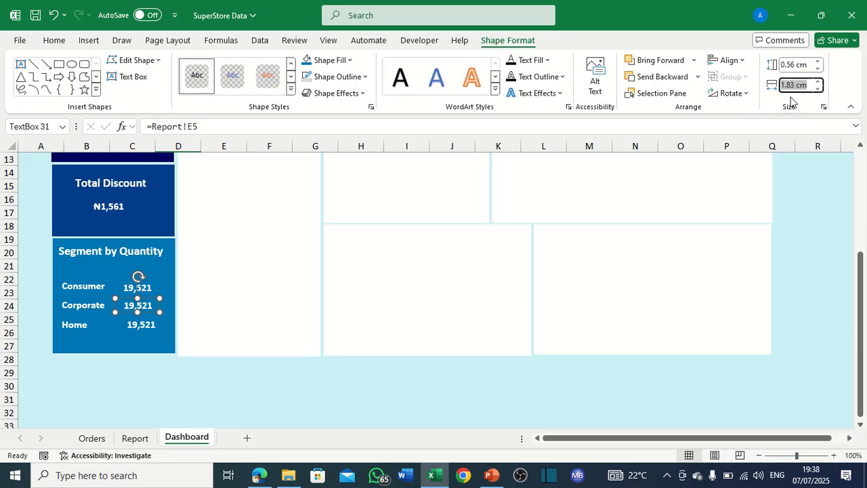
text(1.8)
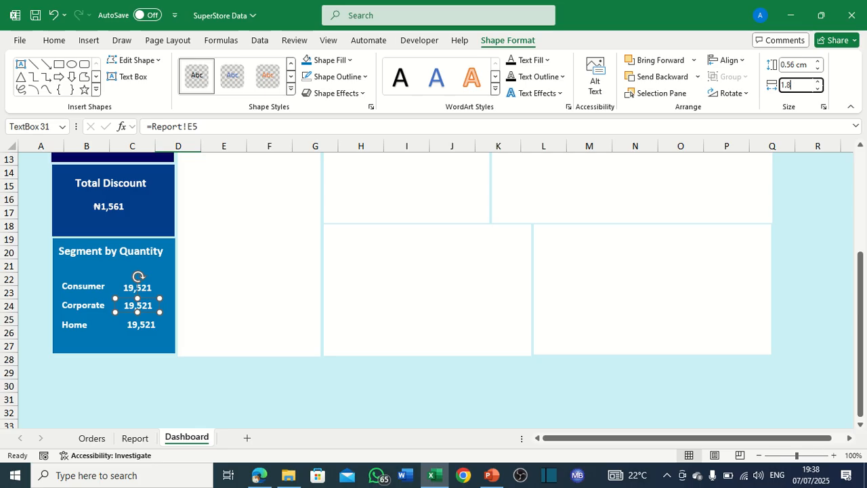
key(Return)
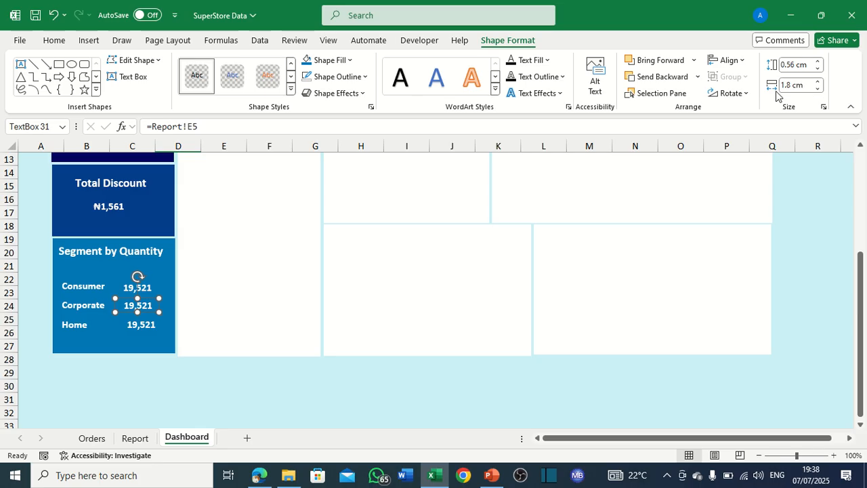
Set the width of the Consumer and Home quantity boxes to 1.8 cm each.
click(144, 291)
click(791, 89)
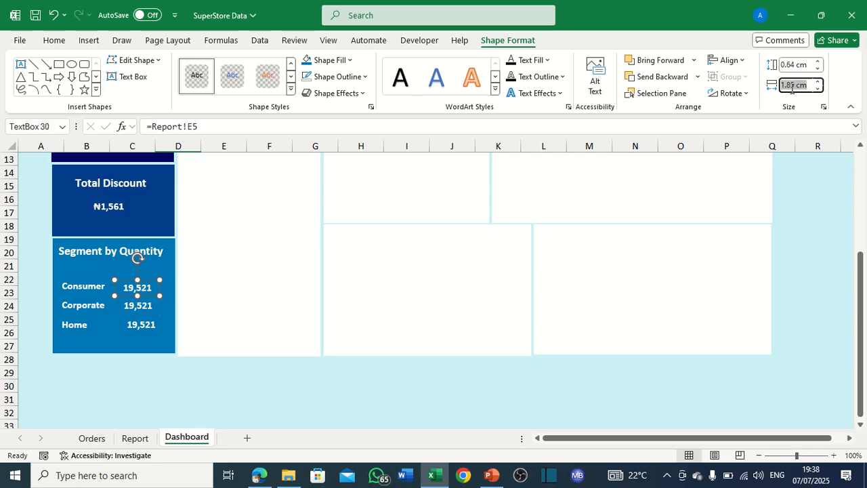
text(1.8)
key(Return)
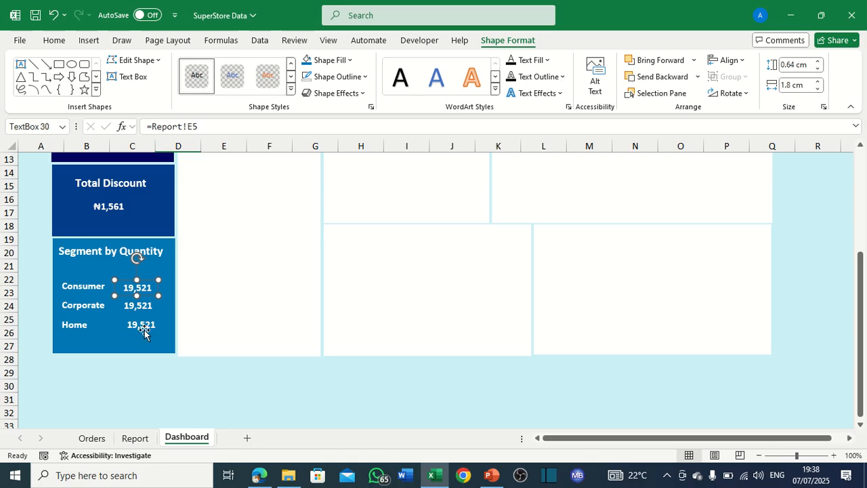
click(146, 327)
click(791, 84)
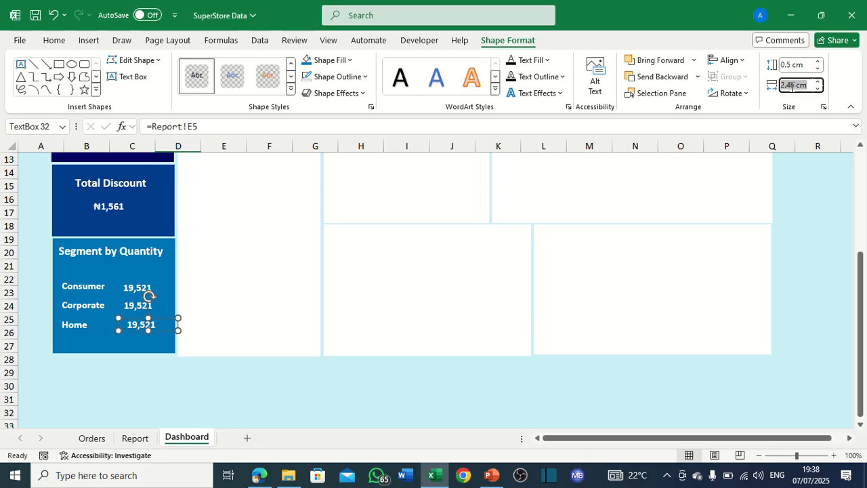
text(1.8)
key(Return)
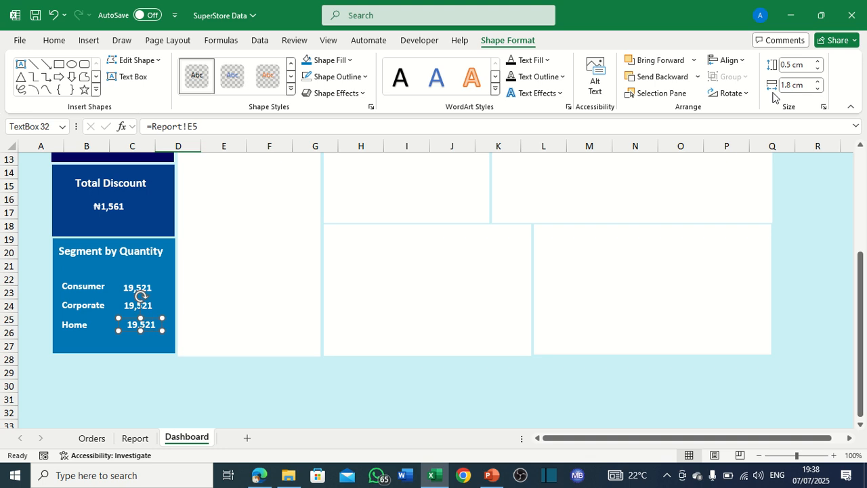
Relink the quantity box beside the Corporate label to Report!E6.
click(132, 288)
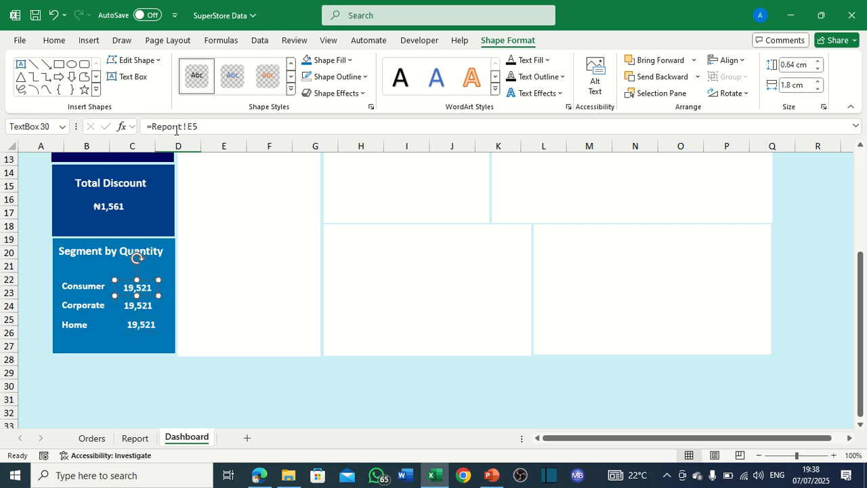
click(203, 126)
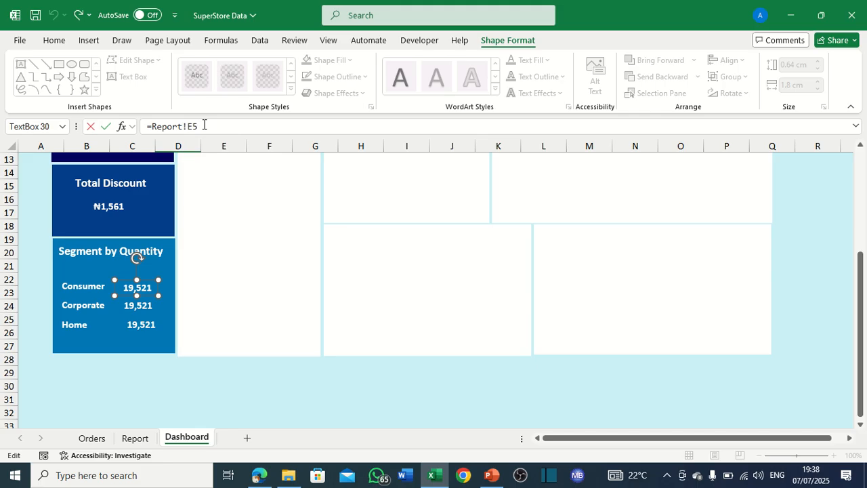
click(138, 305)
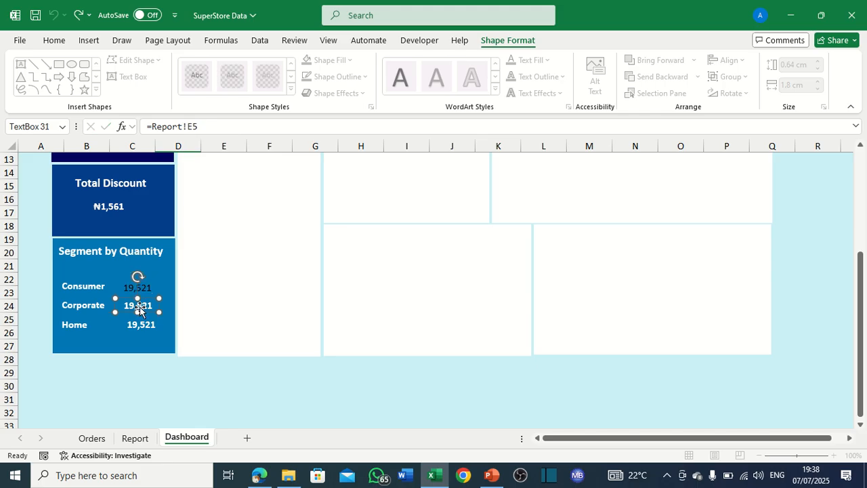
click(218, 127)
key(Return)
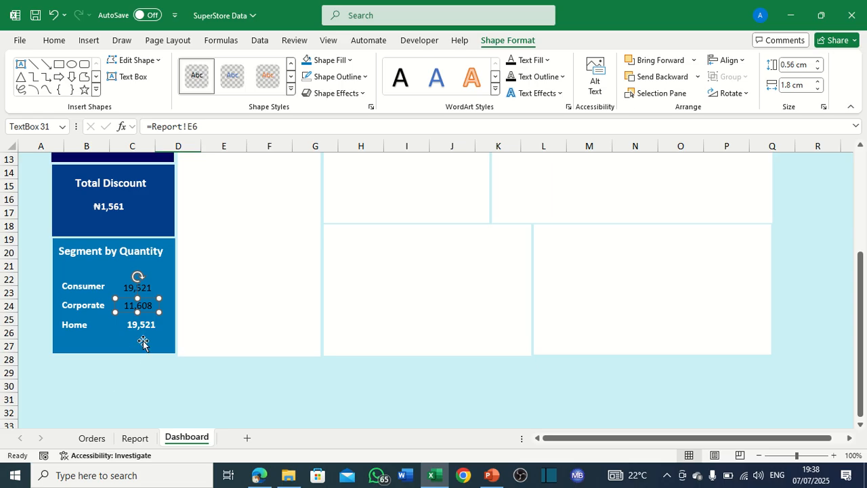
Relink the quantity box beside the Home label to Report!E7.
click(146, 330)
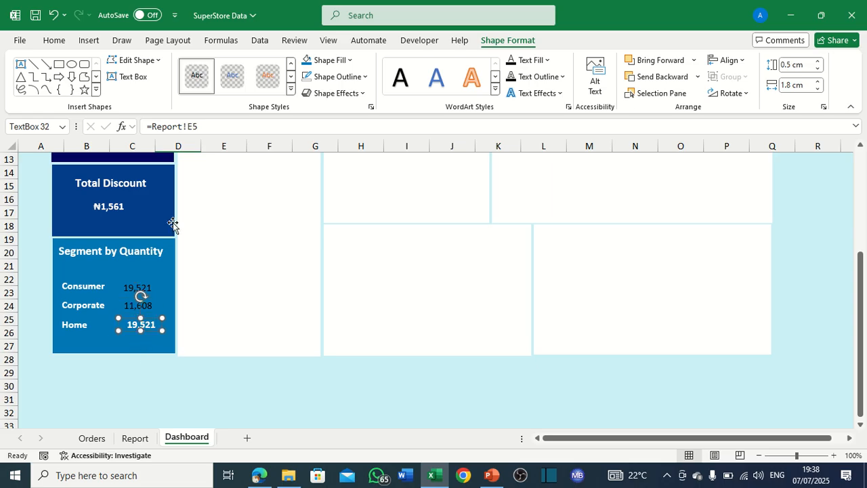
click(205, 126)
key(BackSpace)
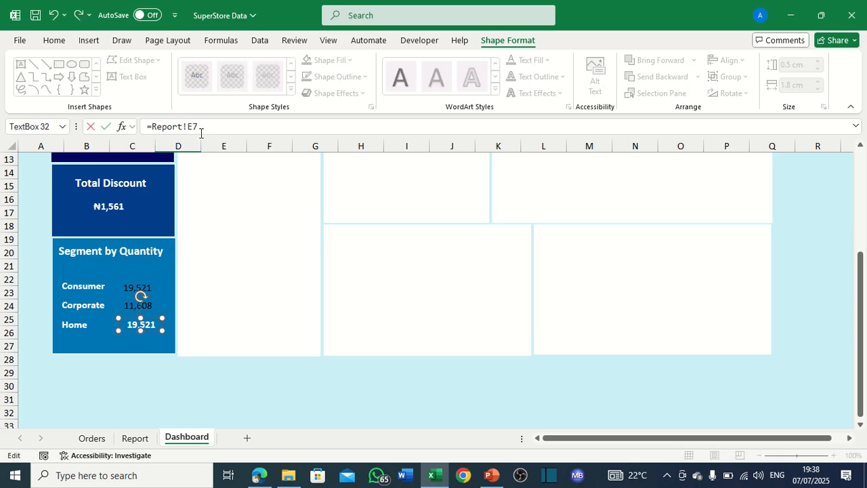
text(7)
key(Return)
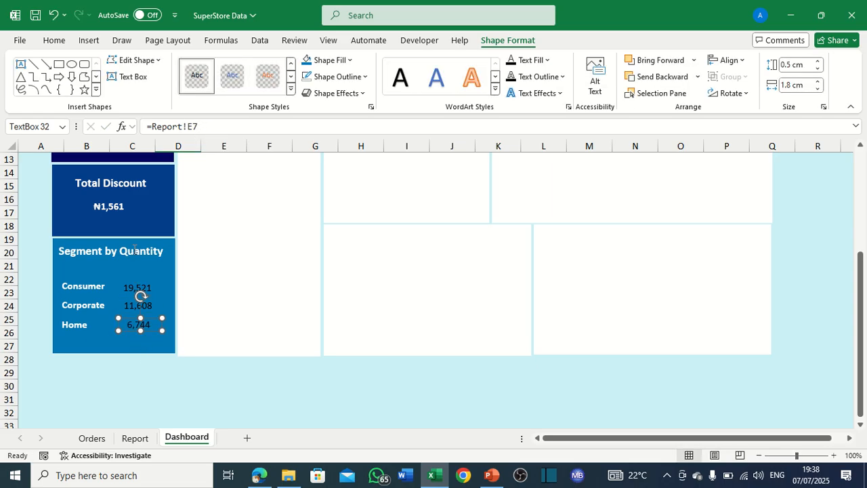
Align the three segment quantity boxes along their right edges.
click(129, 289)
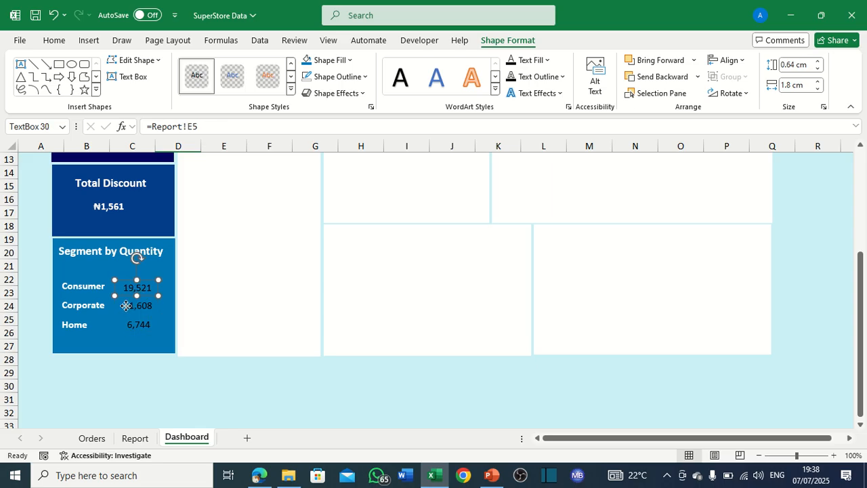
shift+click(126, 306)
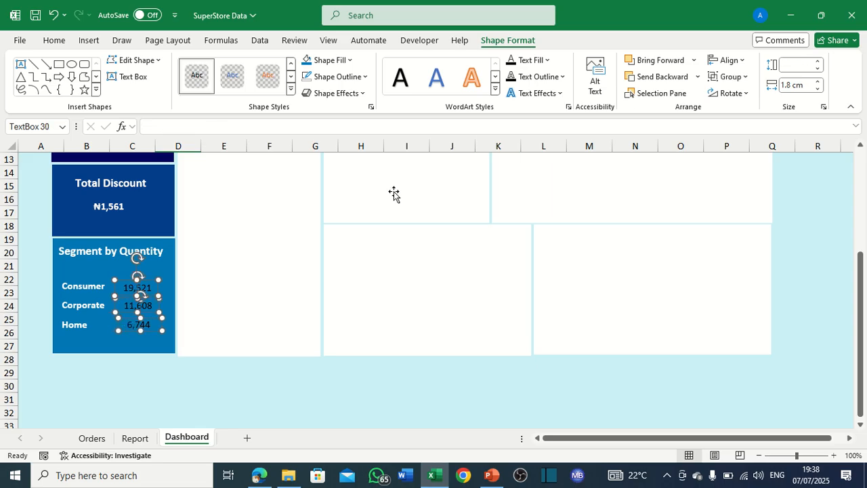
click(722, 62)
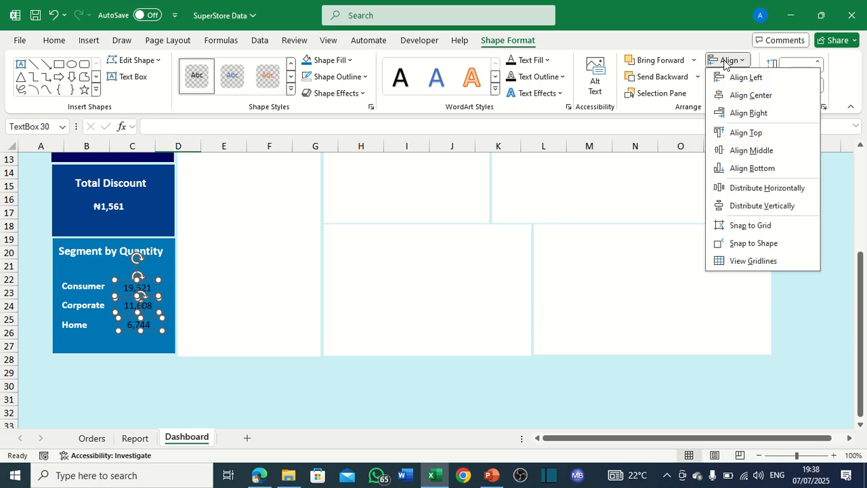
click(748, 113)
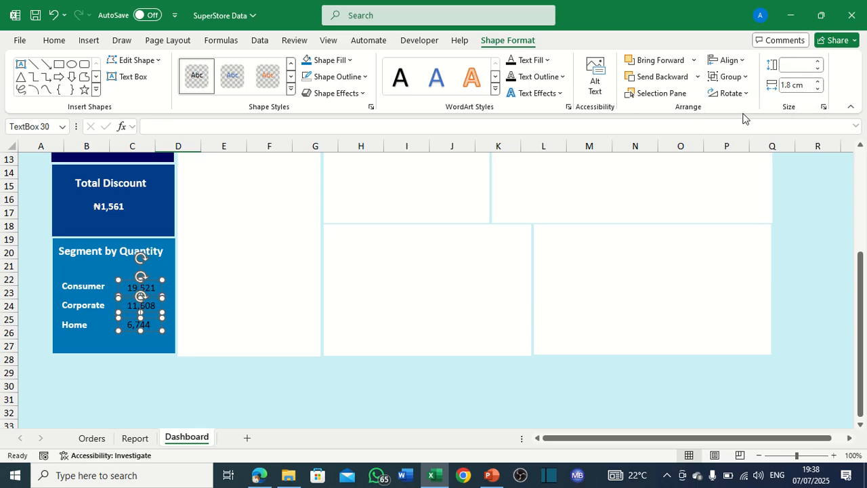
Copy the Consumer label's bold white text formatting onto the Consumer, Corporate and Home quantity values, and deselect the boxes.
click(99, 287)
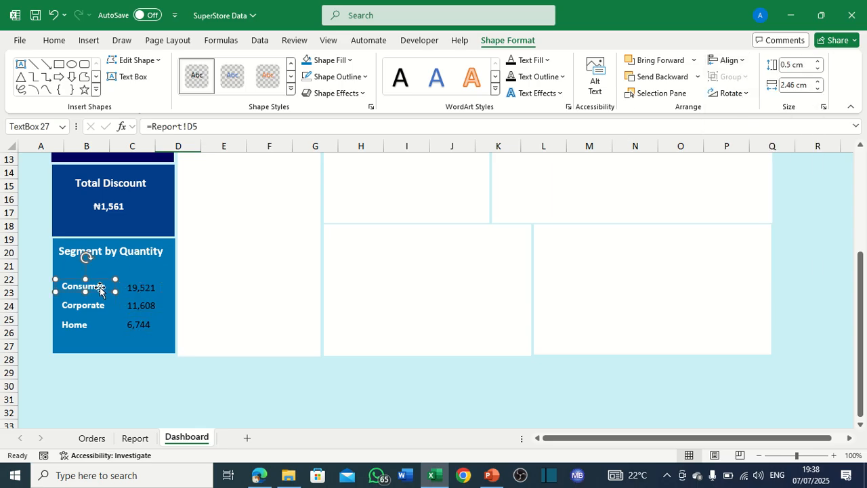
click(54, 40)
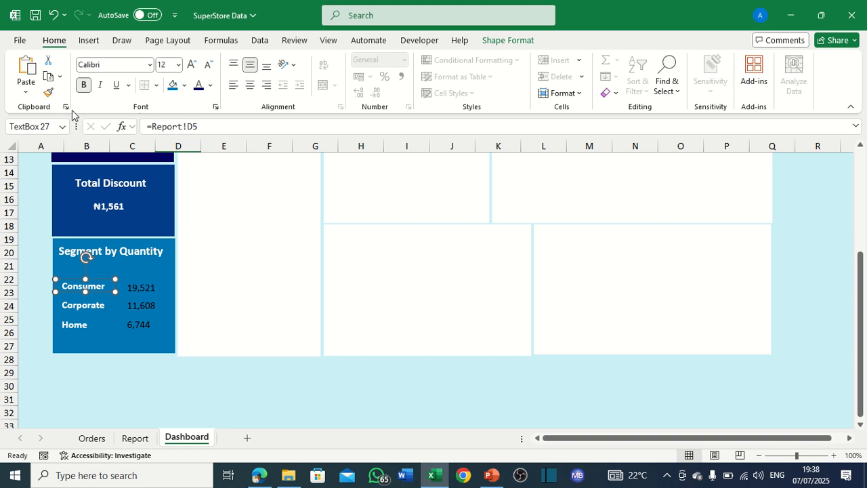
click(141, 288)
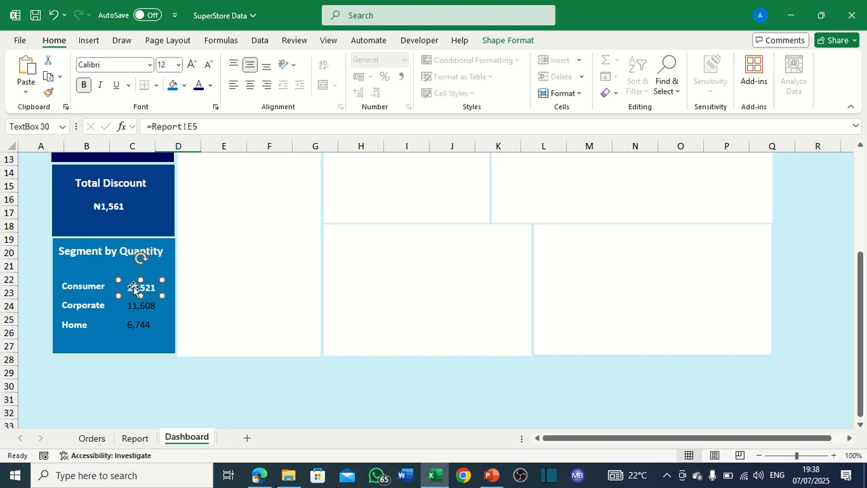
click(47, 92)
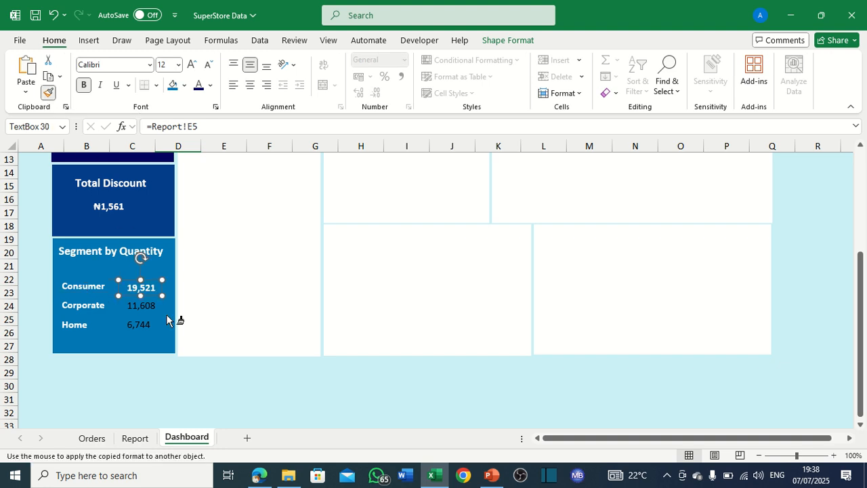
click(147, 305)
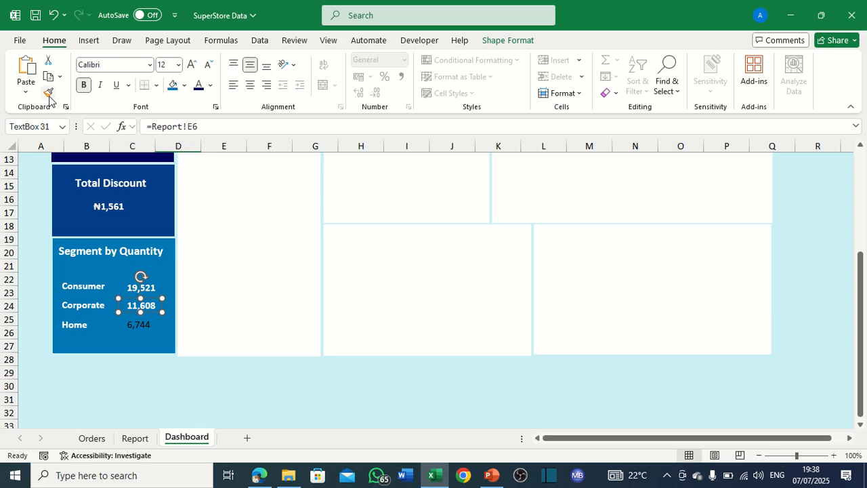
click(48, 98)
click(143, 328)
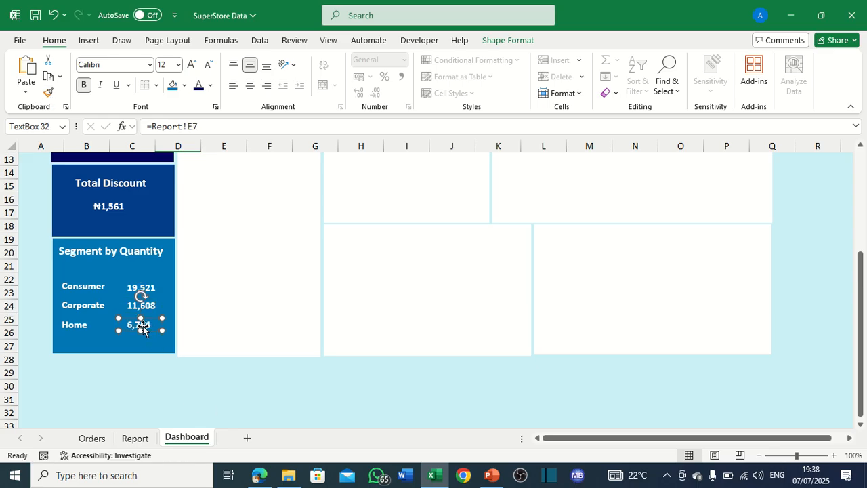
click(186, 326)
click(195, 388)
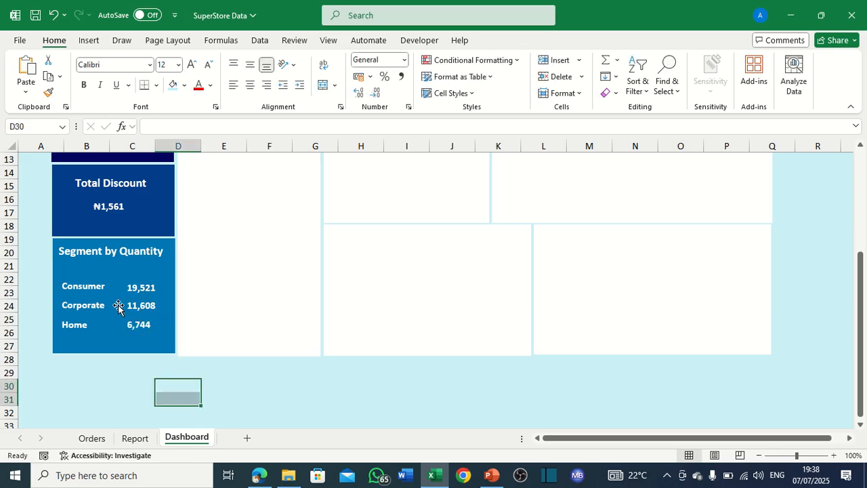
Draw a thin rectangle about 0.13 cm high and 5.21 cm wide across the blue card, beneath the Segment by Quantity heading.
click(114, 274)
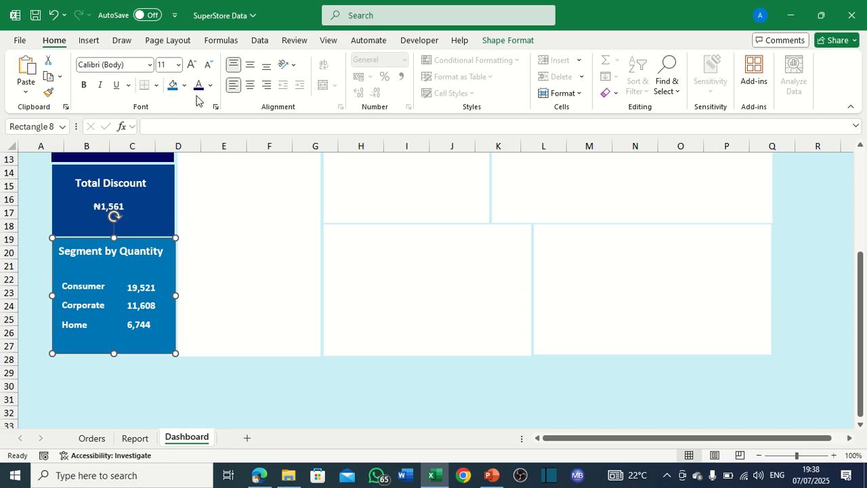
click(94, 43)
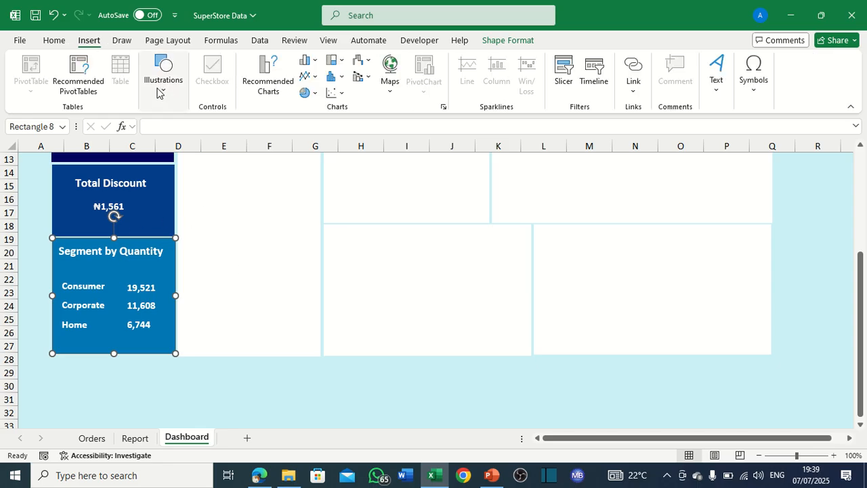
click(163, 78)
click(186, 135)
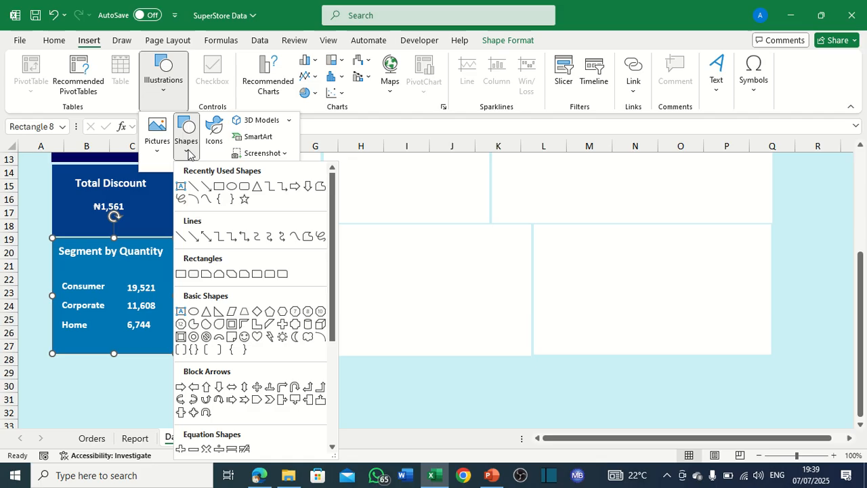
click(215, 190)
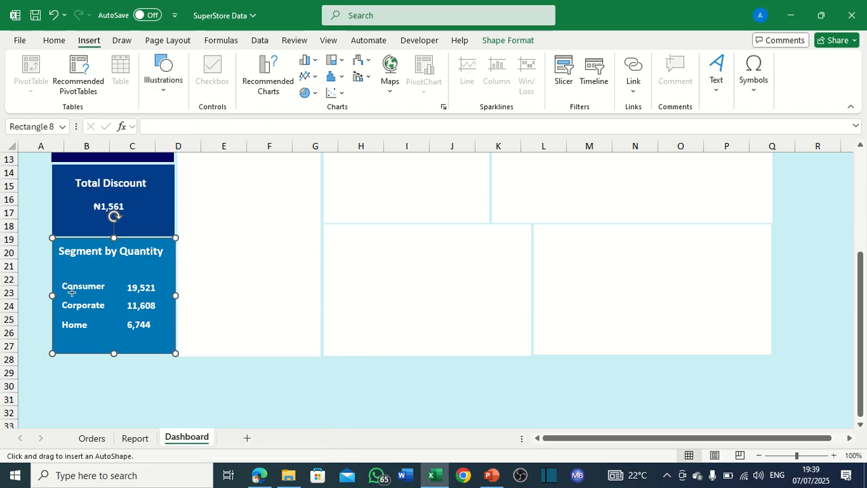
drag(51, 269, 160, 267)
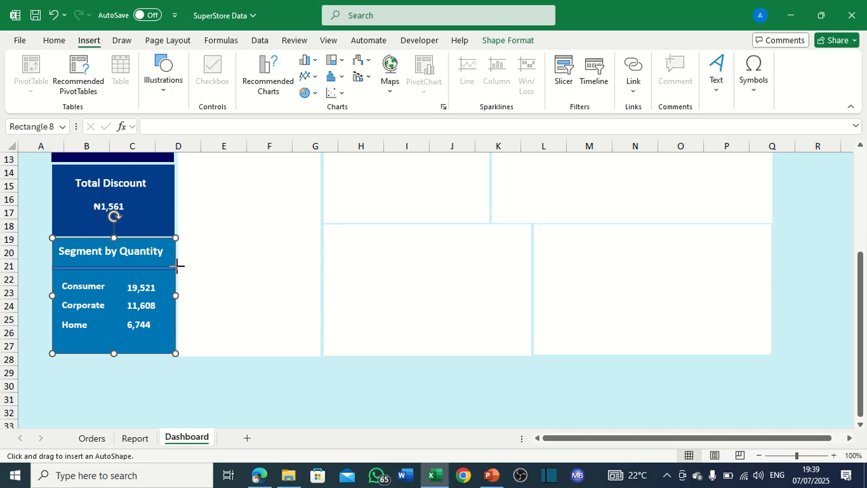
drag(176, 265, 177, 267)
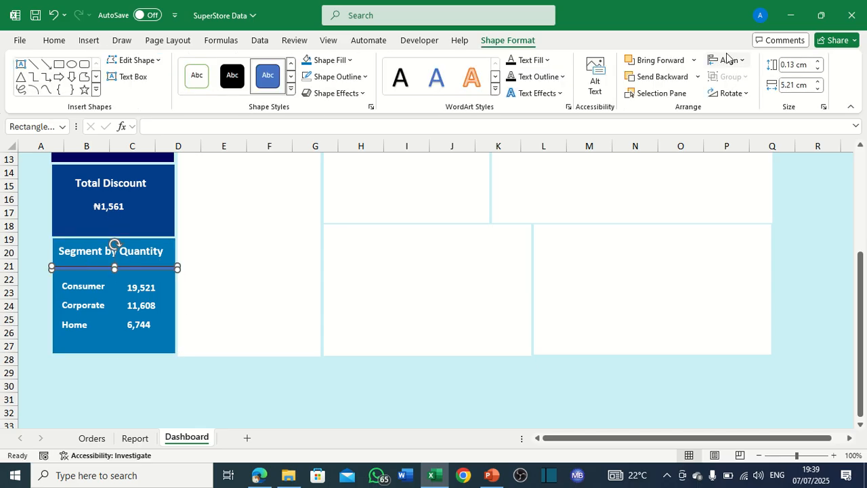
Set the thin rectangle's height to 0.1 cm and nudge it slightly left over the card.
click(790, 65)
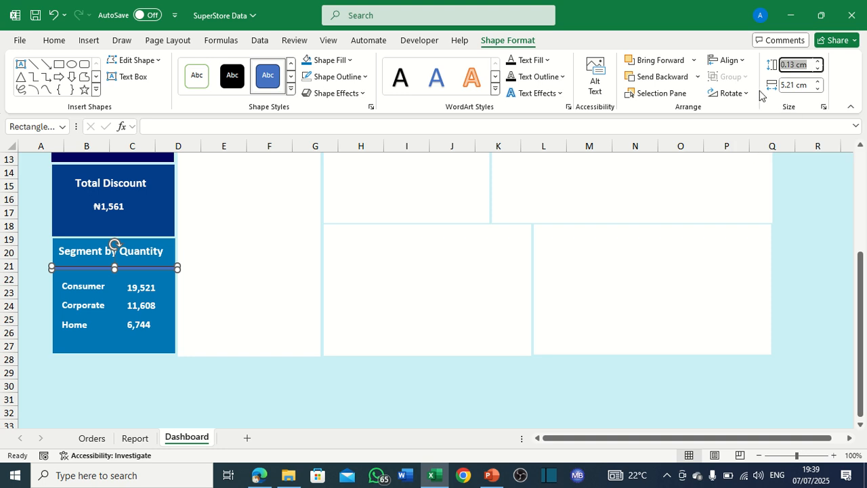
text(0)
key(Return)
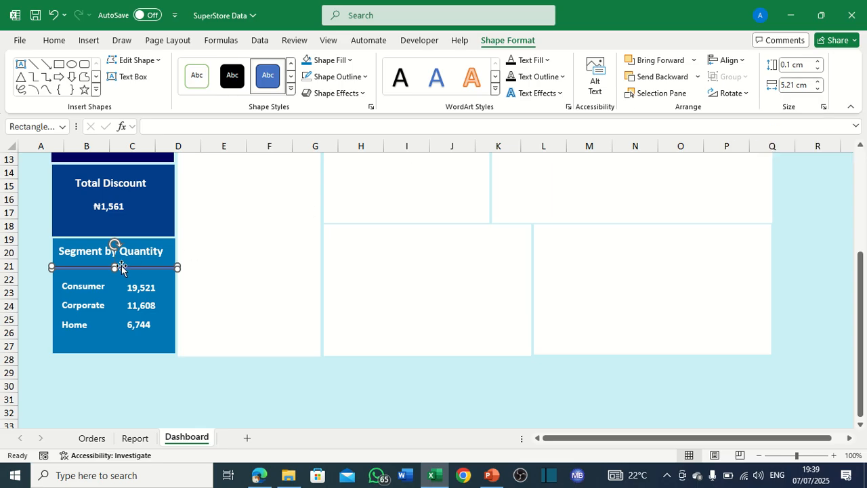
key(Left)
Fill the thin bar with white and duplicate it three times, placing one copy below the Home row.
click(86, 42)
click(57, 42)
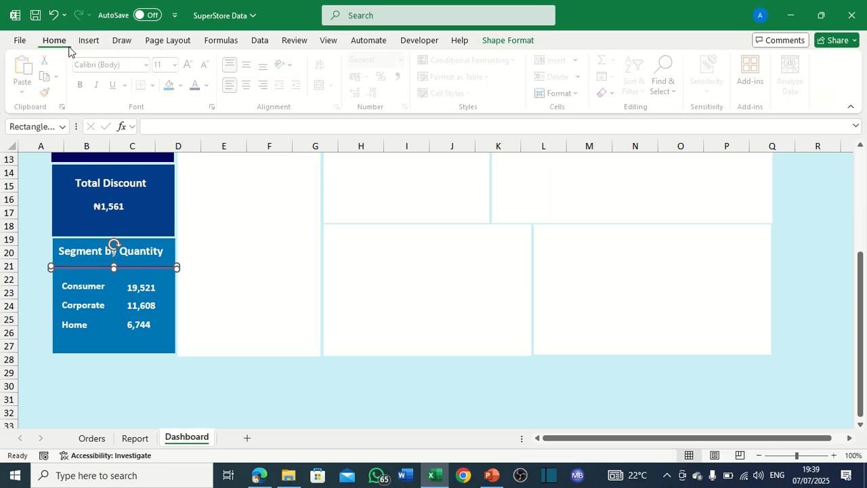
click(184, 86)
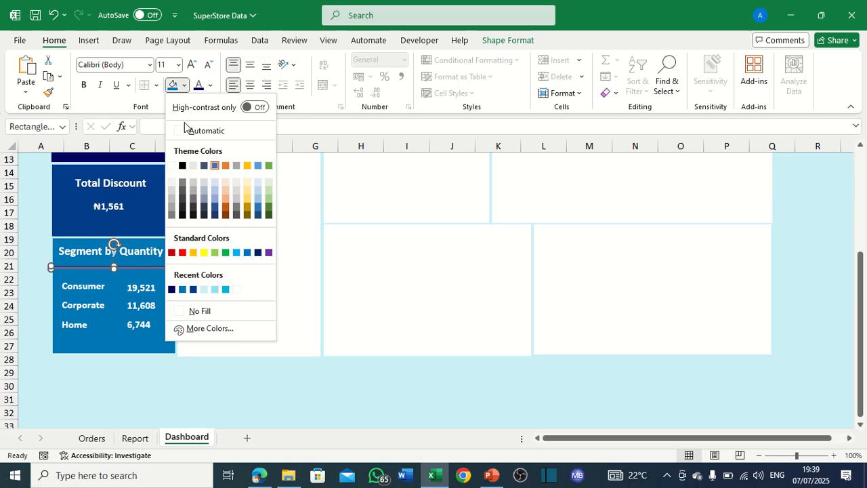
click(173, 168)
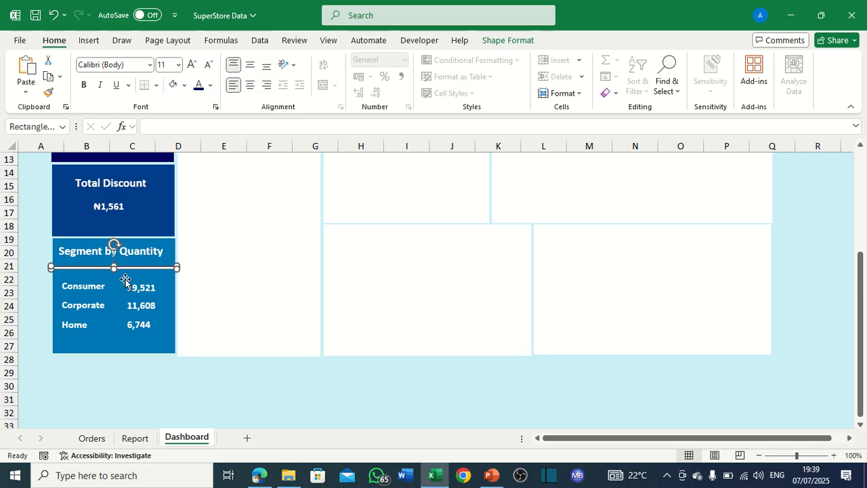
drag(122, 283, 93, 341)
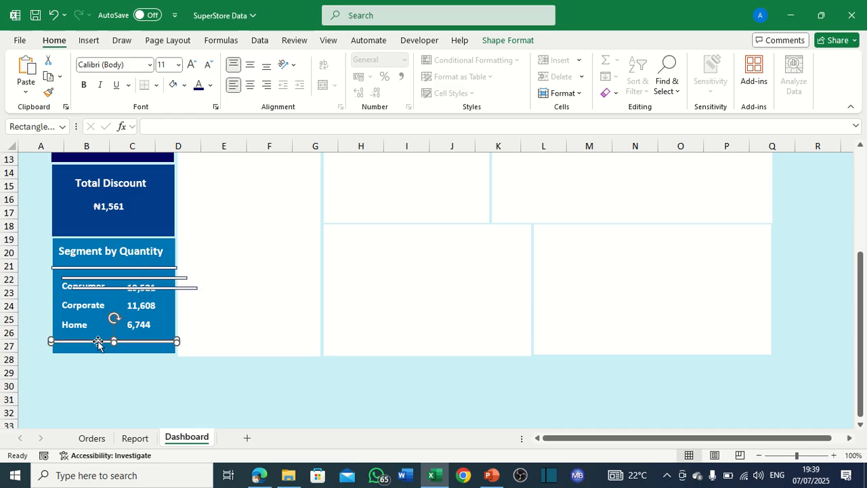
Try widths of 5.2 cm and 5 cm on the divider below the Home row.
click(509, 40)
click(788, 86)
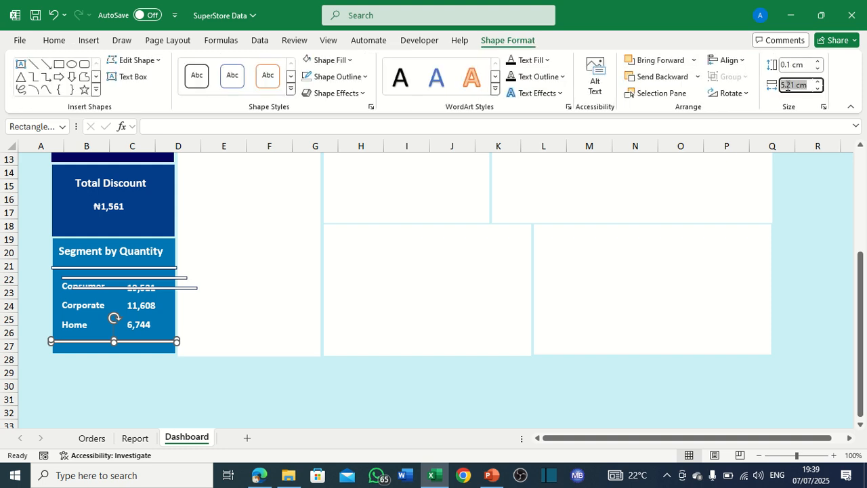
text(5.2)
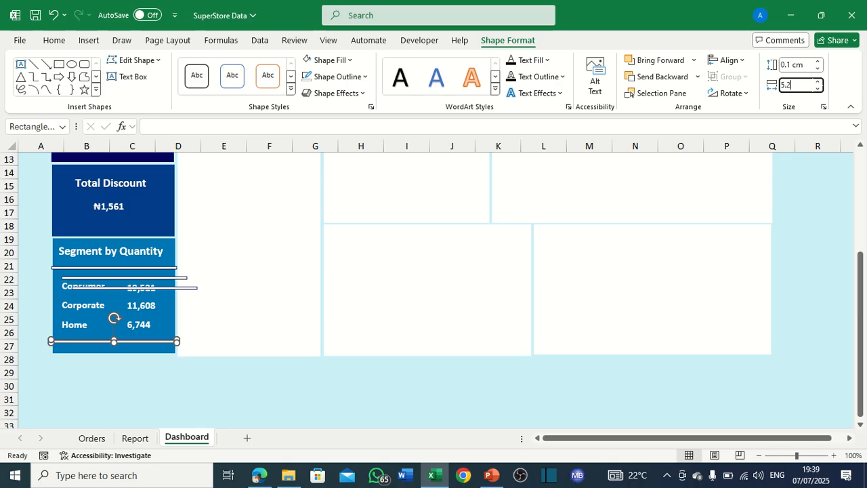
key(Return)
click(787, 84)
text(5.0)
key(Return)
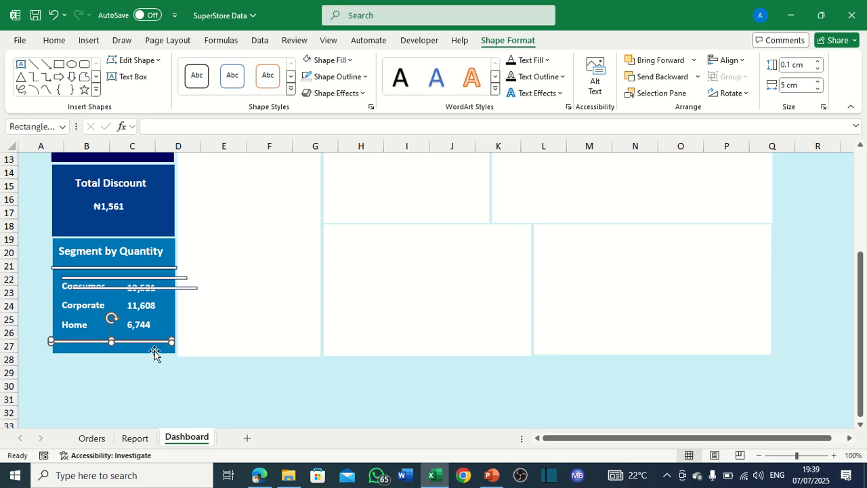
Match the divider below the Home row to the card with a width of 5.11 cm and nudge it slightly right.
click(154, 351)
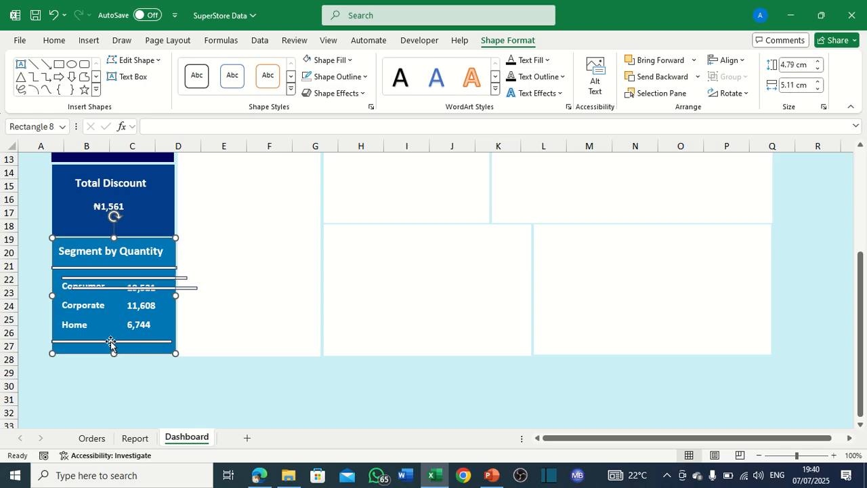
click(111, 342)
click(786, 86)
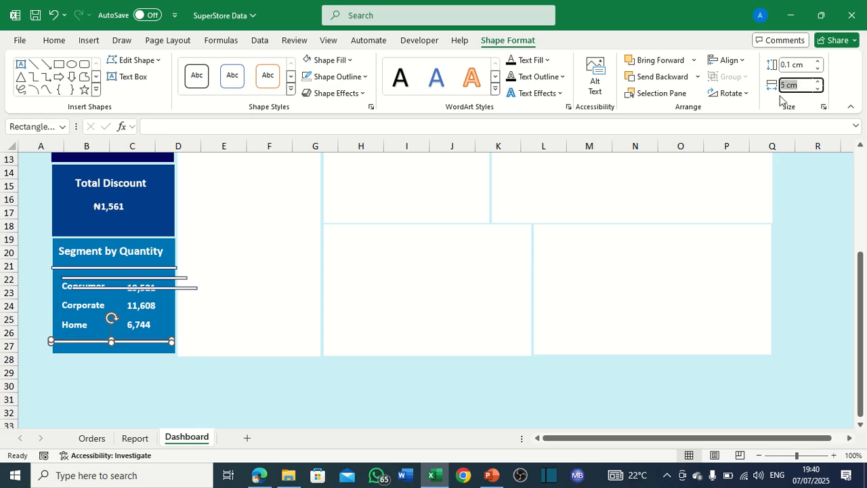
text(5.11)
key(Return)
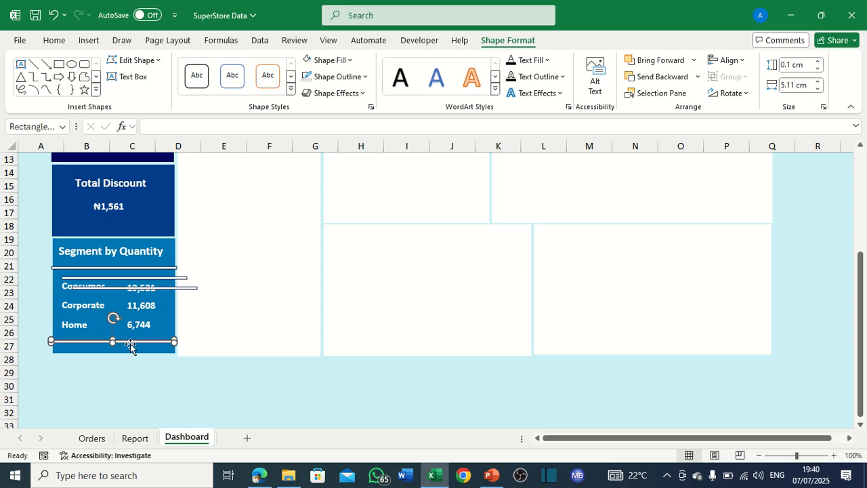
click(20, 305)
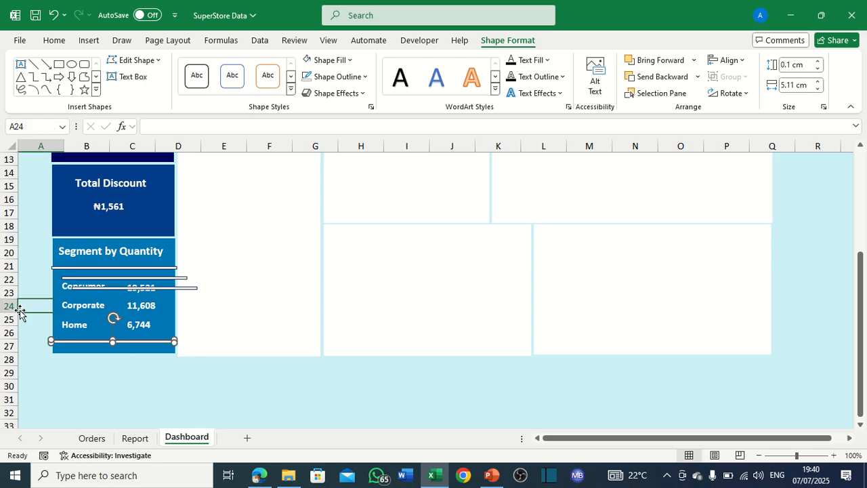
click(97, 342)
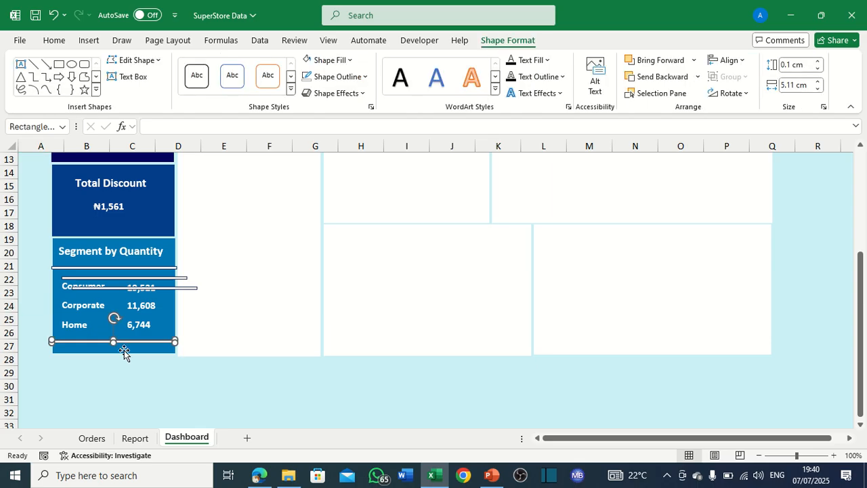
Copy the formatting of the divider below the Home row onto the three other divider bars.
click(49, 41)
click(48, 93)
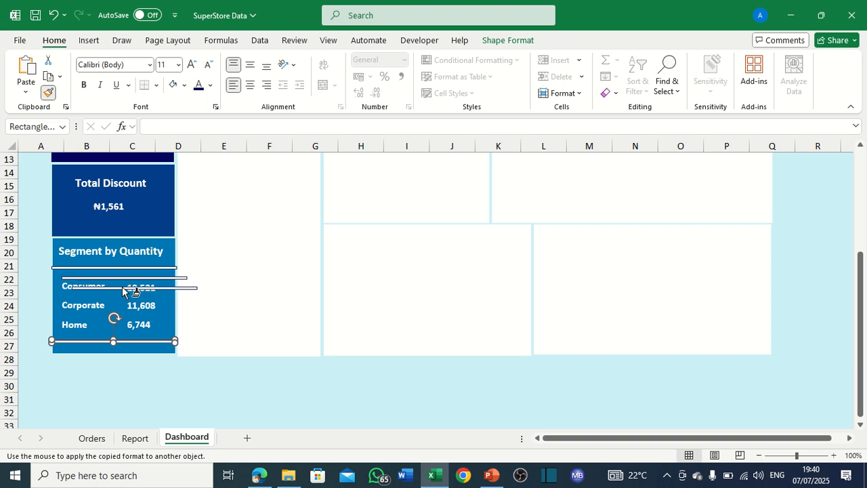
click(124, 288)
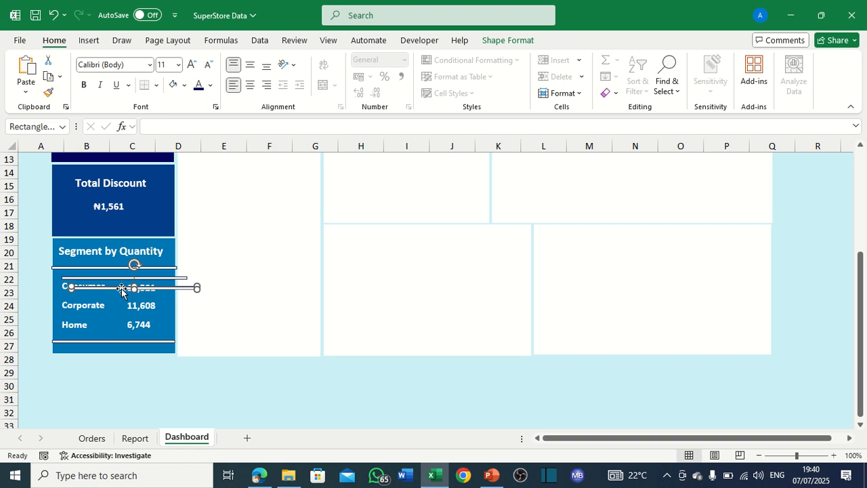
click(48, 93)
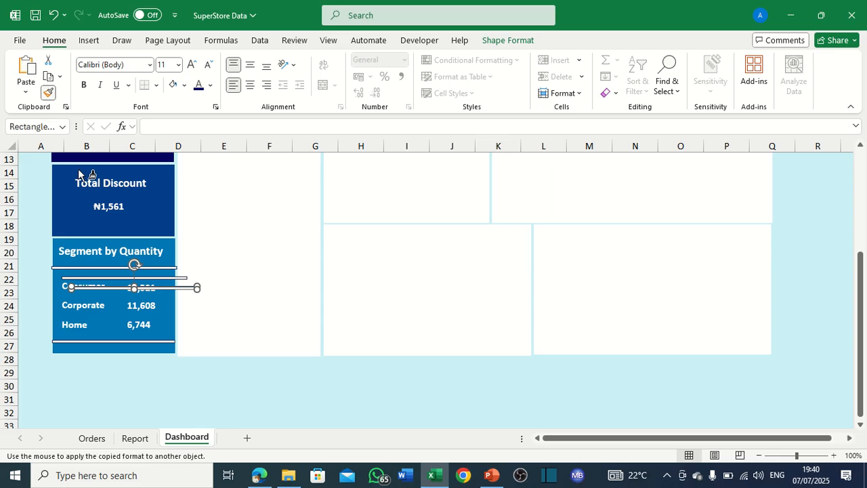
click(124, 278)
click(48, 93)
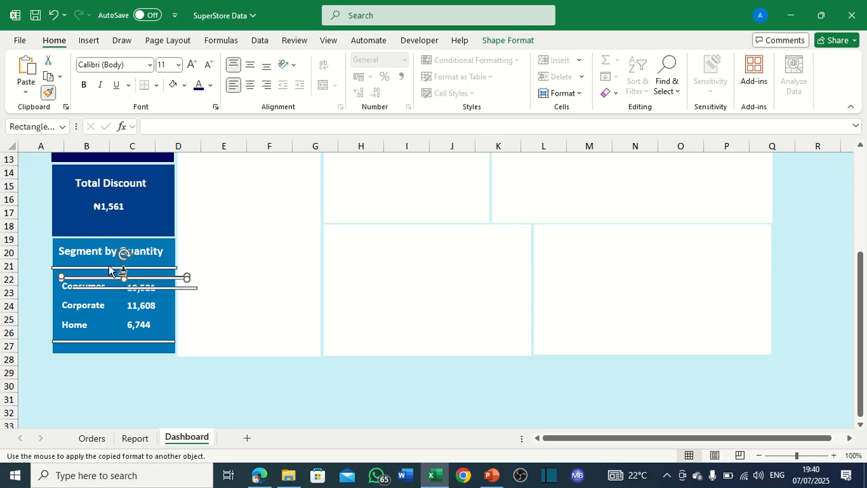
click(108, 267)
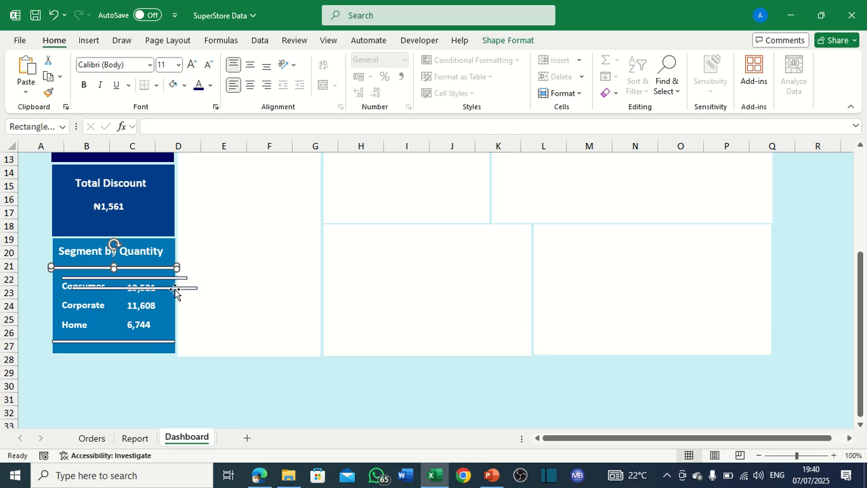
Move one divider copy between the Corporate and Home rows, and nudge the Home label and quantity down below it.
drag(172, 288, 156, 318)
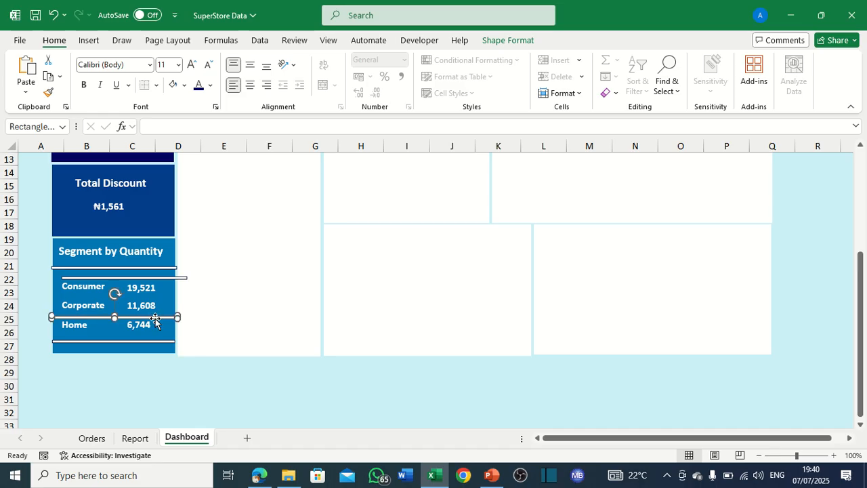
click(85, 325)
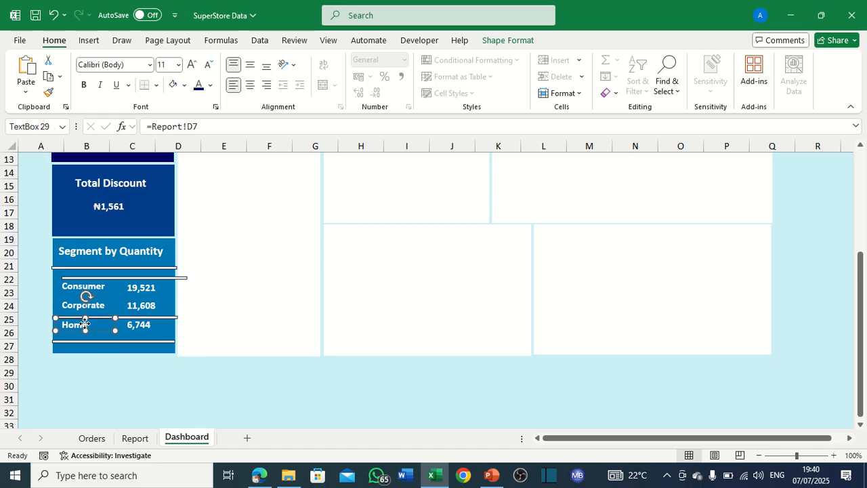
ctrl+click(142, 327)
key(Down)
key(Down)
key(Down)
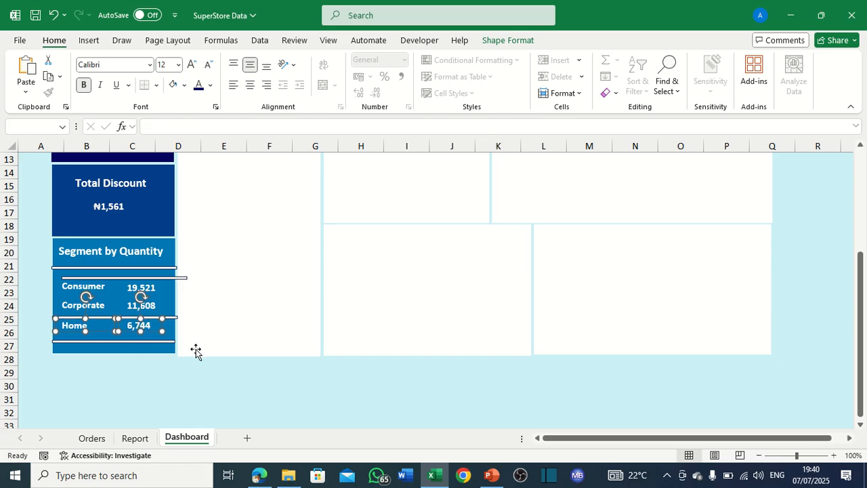
key(Down)
Nudge the Corporate label and its quantity box down together, closer to the divider beneath them.
click(97, 309)
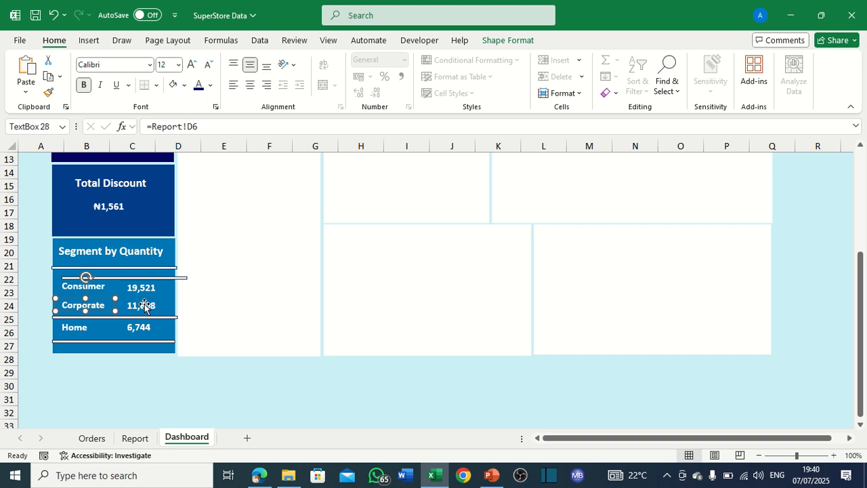
shift+click(144, 306)
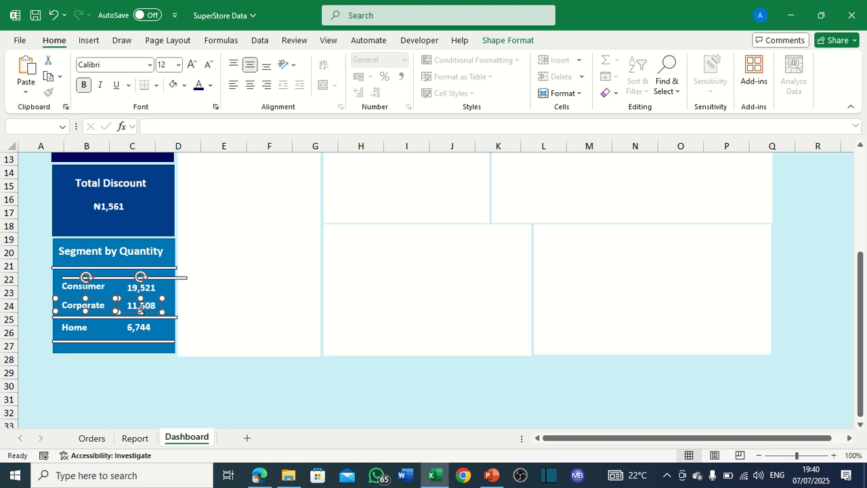
key(Down)
key(Down)
key(Down)
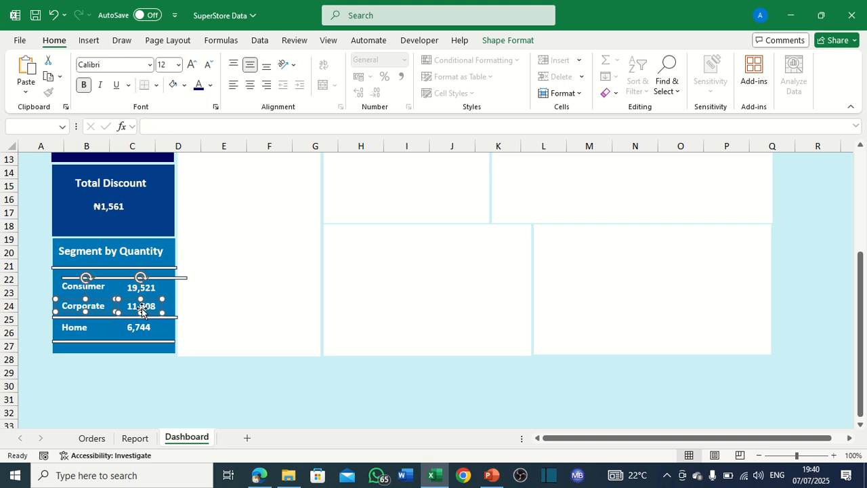
Nudge the Consumer label and its quantity box up together.
click(100, 291)
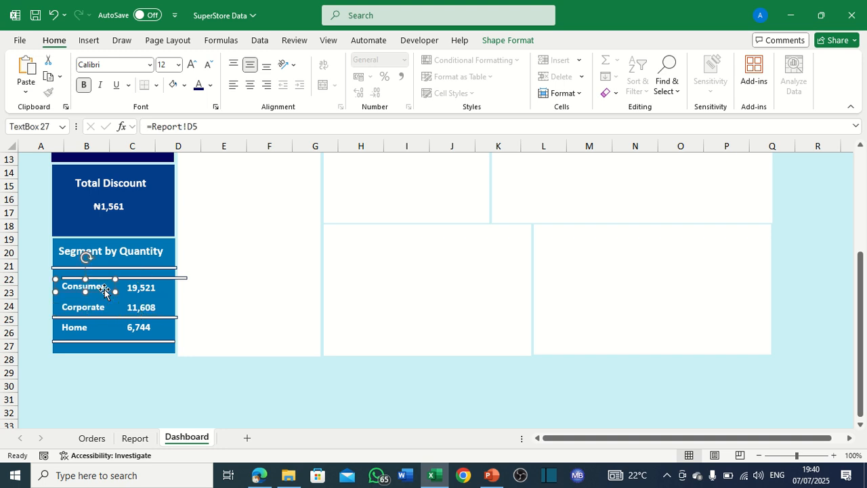
shift+click(147, 290)
key(Up)
key(Up)
key(Up)
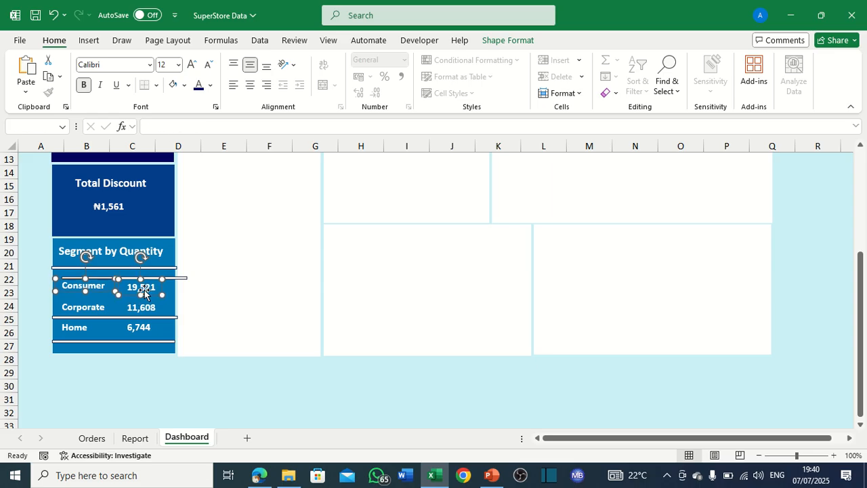
Distribute all six segment label and quantity boxes vertically, and move them down slightly as a set.
shift+click(95, 309)
shift+click(148, 308)
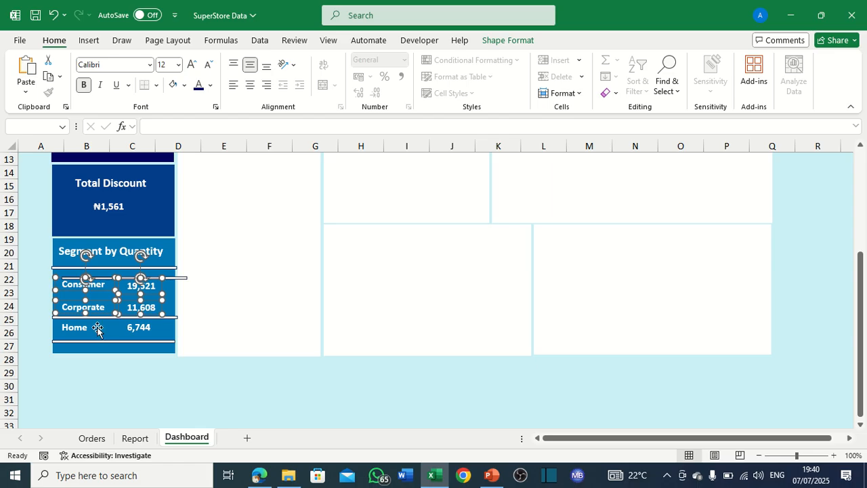
shift+click(89, 329)
shift+click(152, 329)
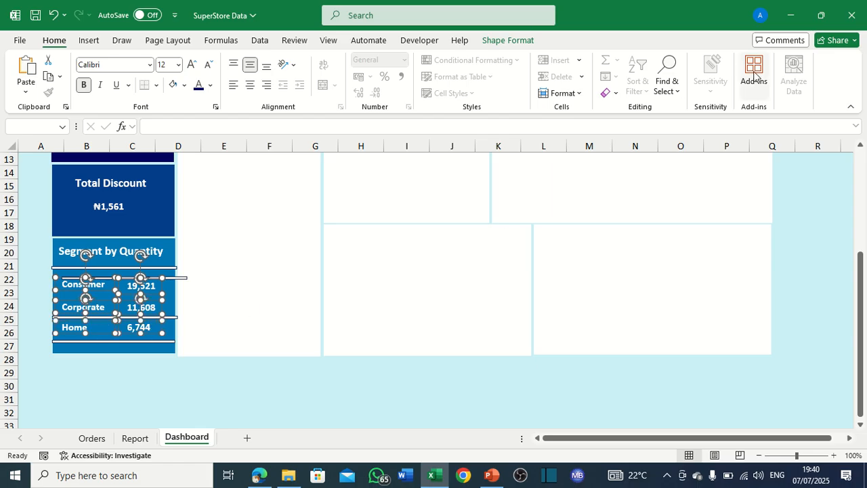
click(507, 41)
click(728, 59)
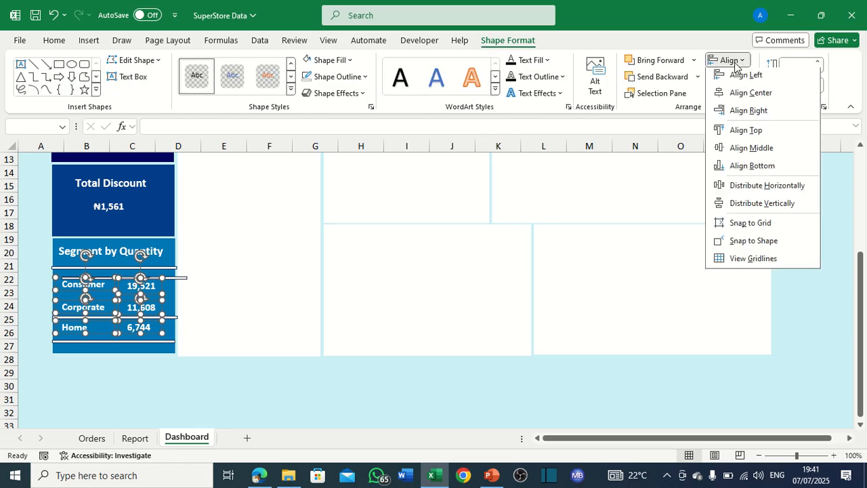
click(750, 209)
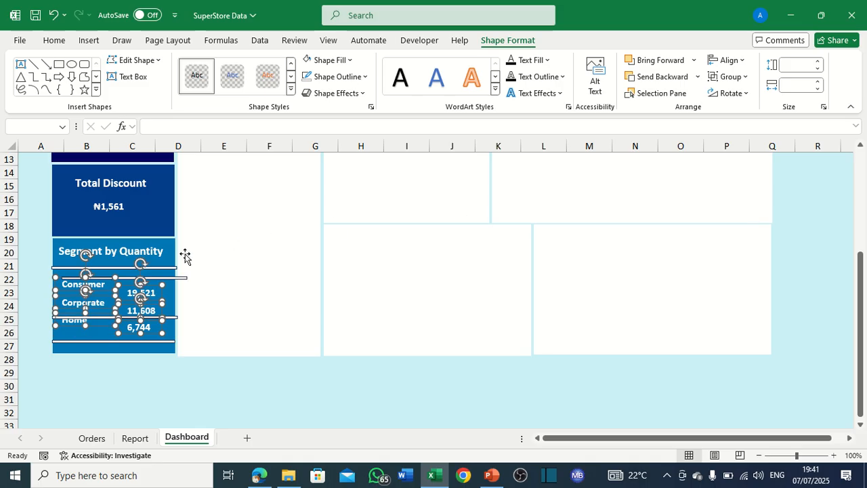
drag(109, 298, 109, 300)
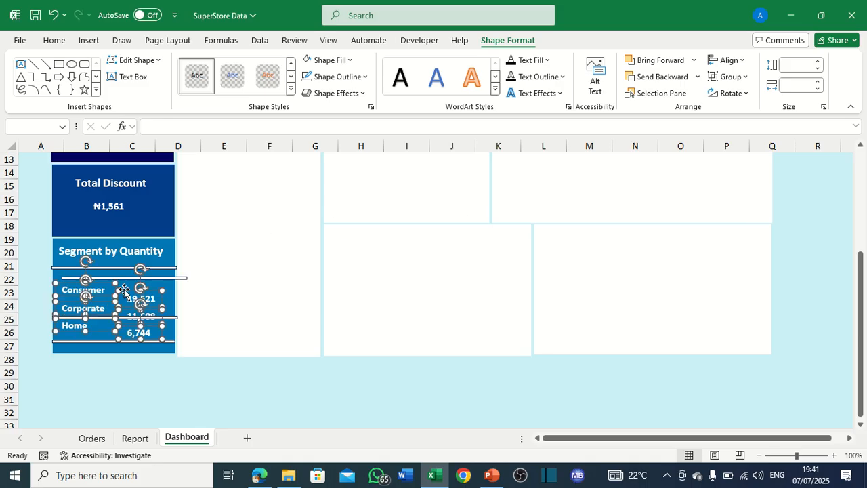
click(216, 277)
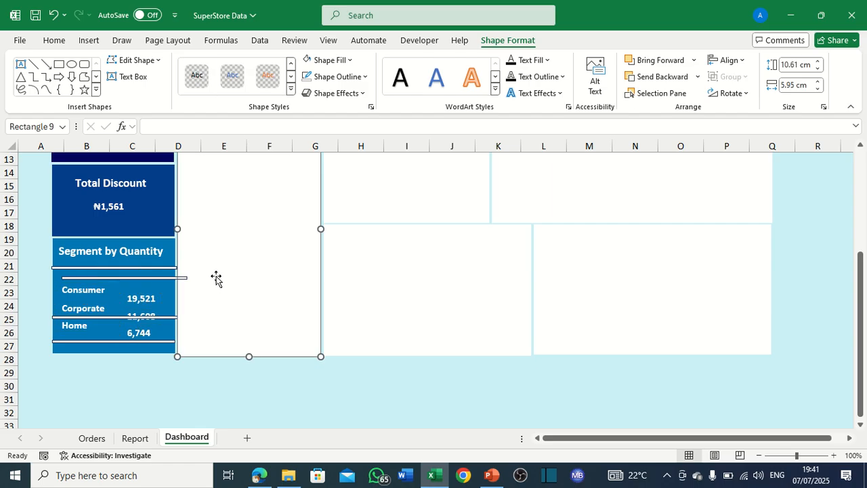
Nudge the Home label up slightly, towards the divider above it.
click(110, 317)
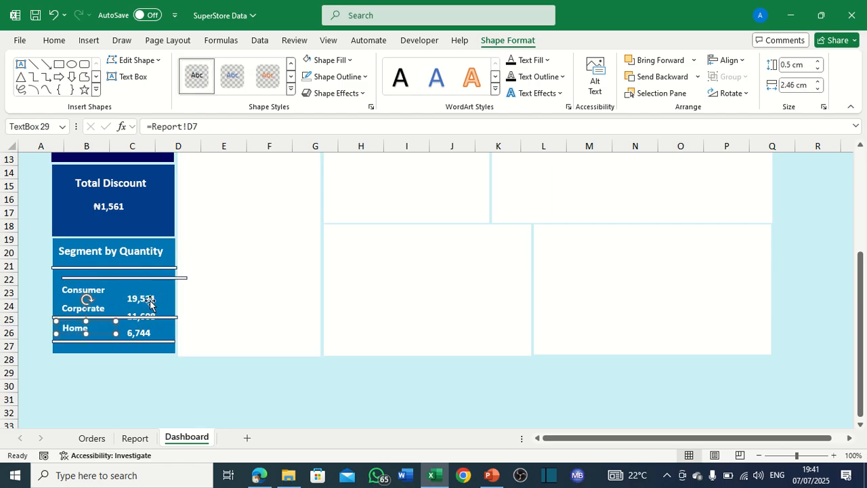
key(Up)
key(Up)
key(Up)
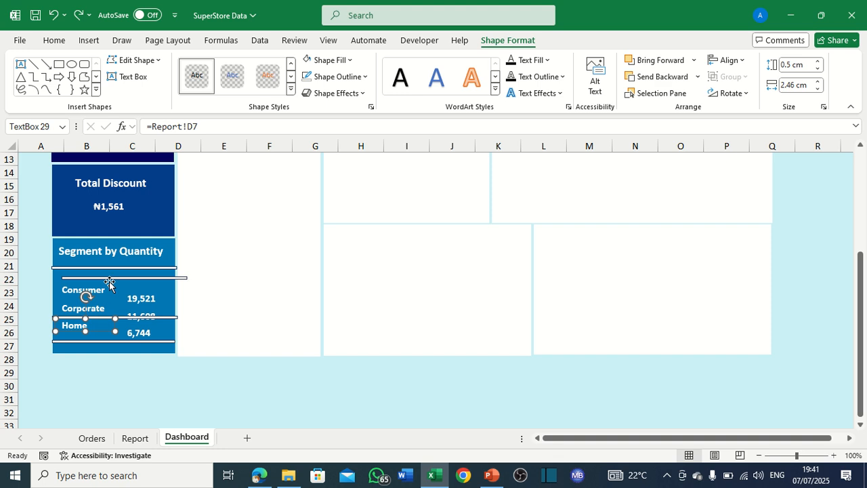
Move the Consumer label and quantity up beneath the heading's divider, and raise the quantity level with its label.
click(109, 281)
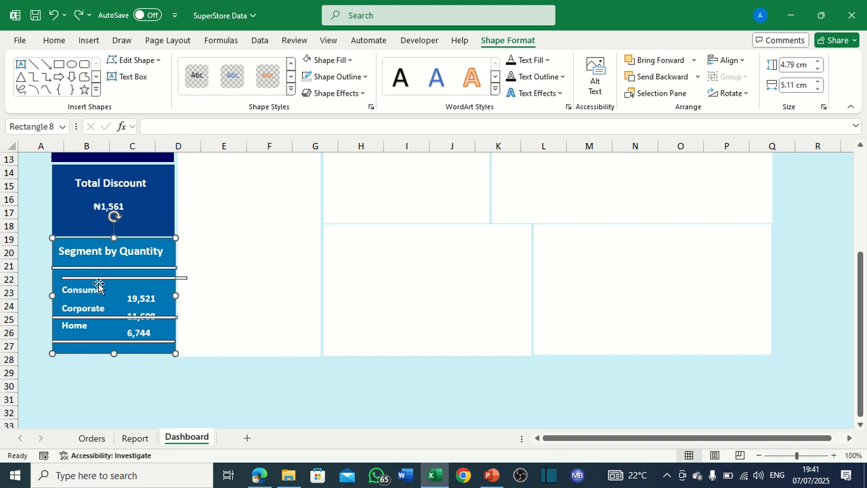
click(99, 285)
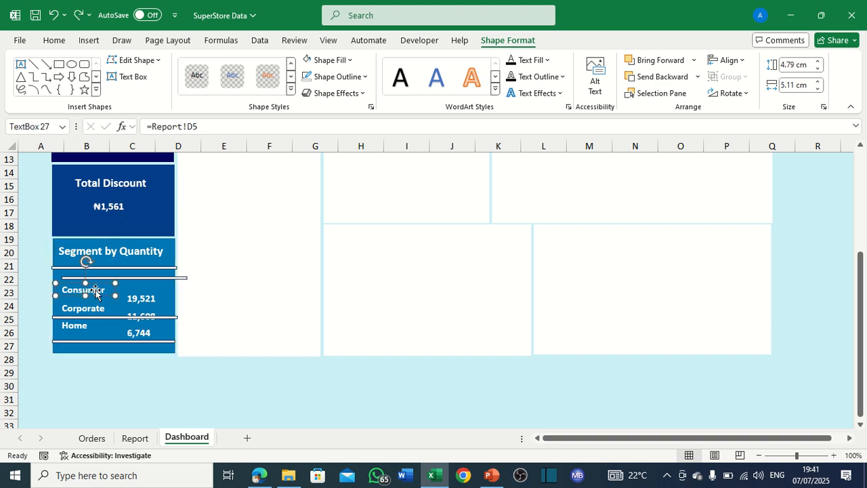
shift+click(152, 304)
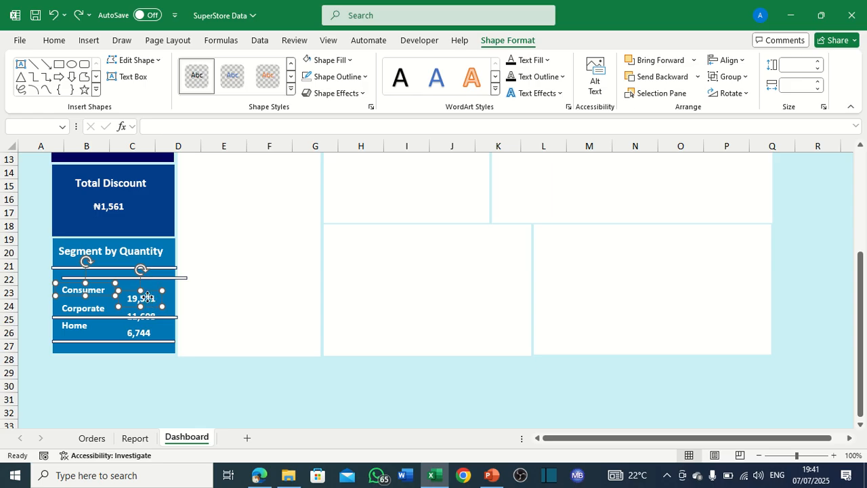
drag(147, 296, 144, 283)
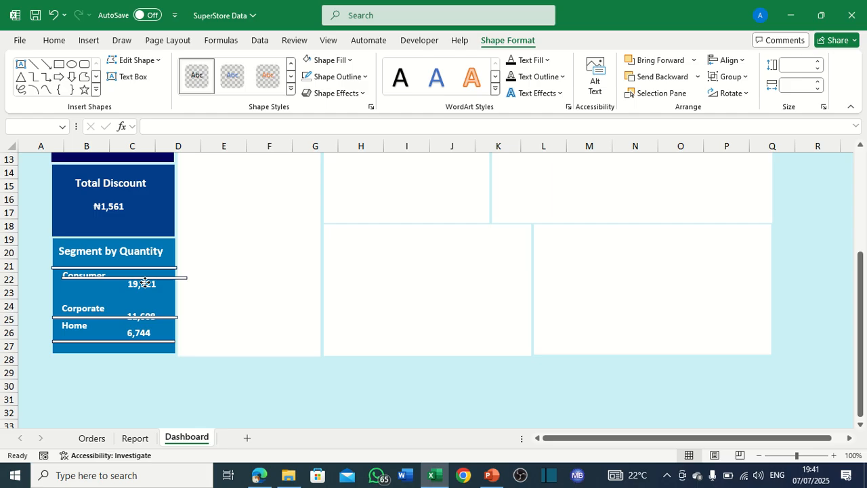
click(116, 305)
click(141, 287)
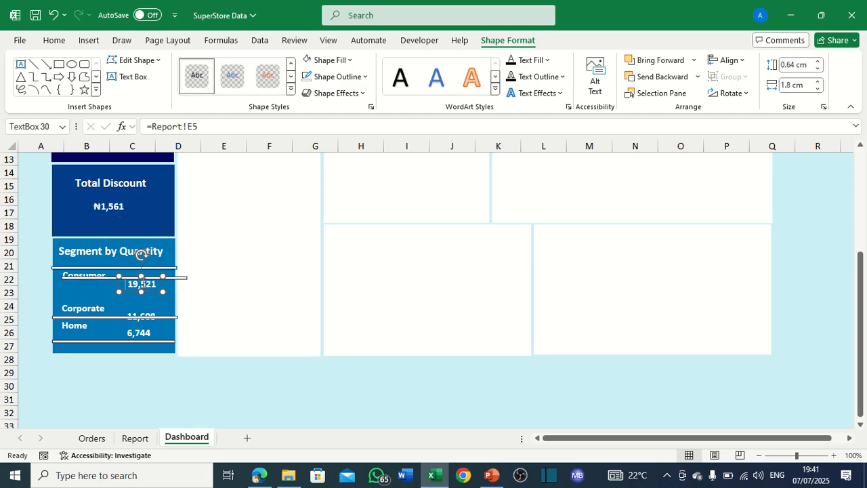
drag(146, 277, 146, 270)
Move the Corporate label up and bring its quantity level with it, above the Home row's divider.
click(92, 308)
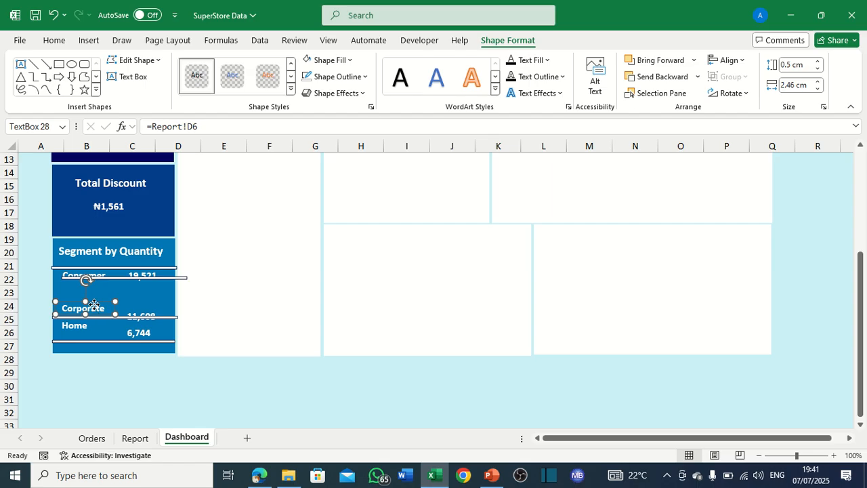
drag(94, 305, 95, 297)
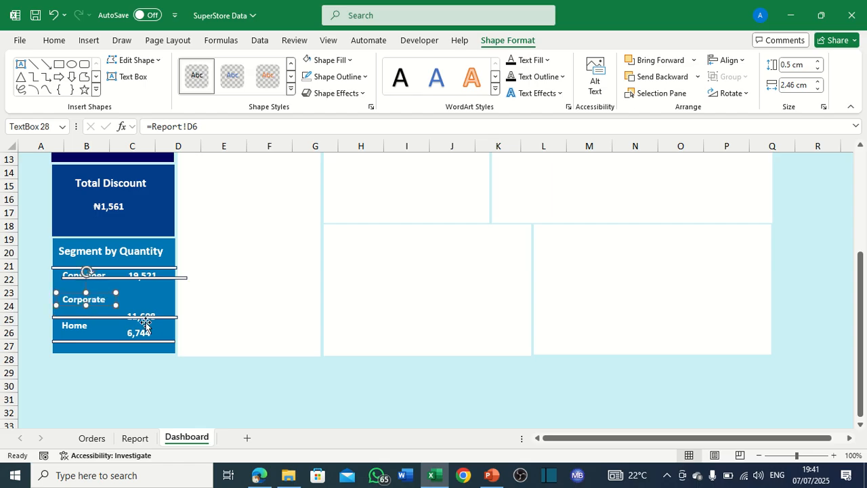
click(149, 315)
drag(149, 313, 147, 297)
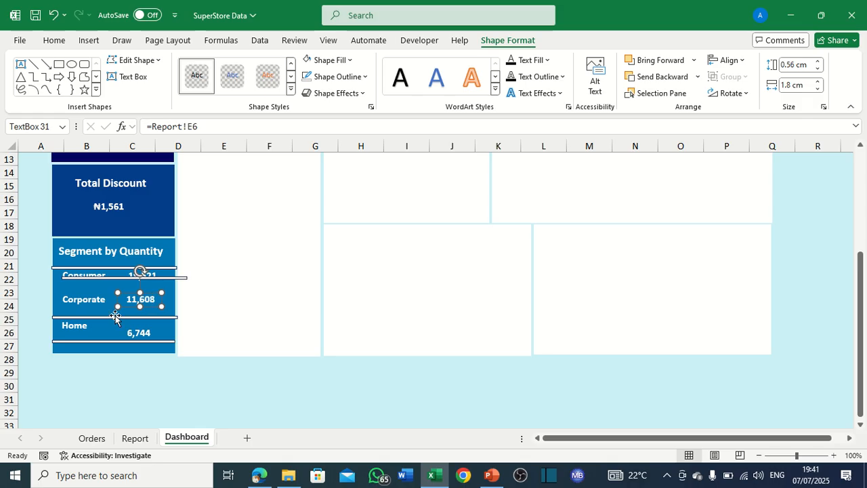
Distribute the Consumer, Corporate and Home labels vertically, and align them left.
click(93, 270)
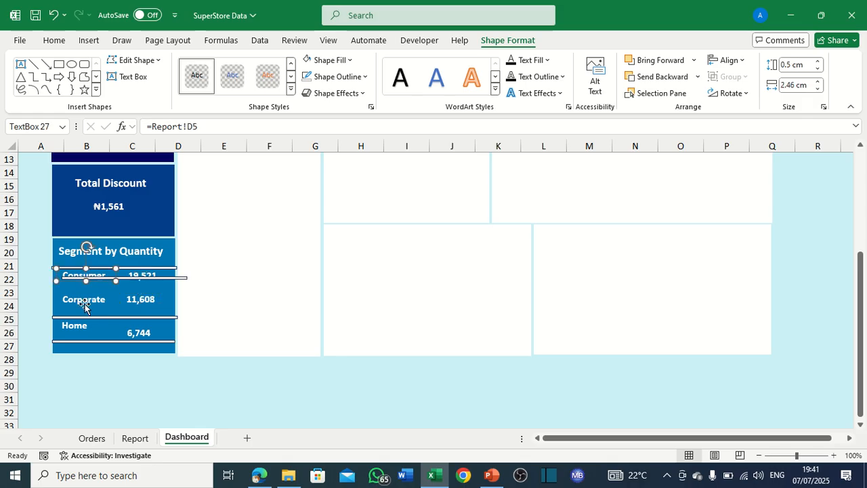
shift+click(84, 303)
shift+click(85, 330)
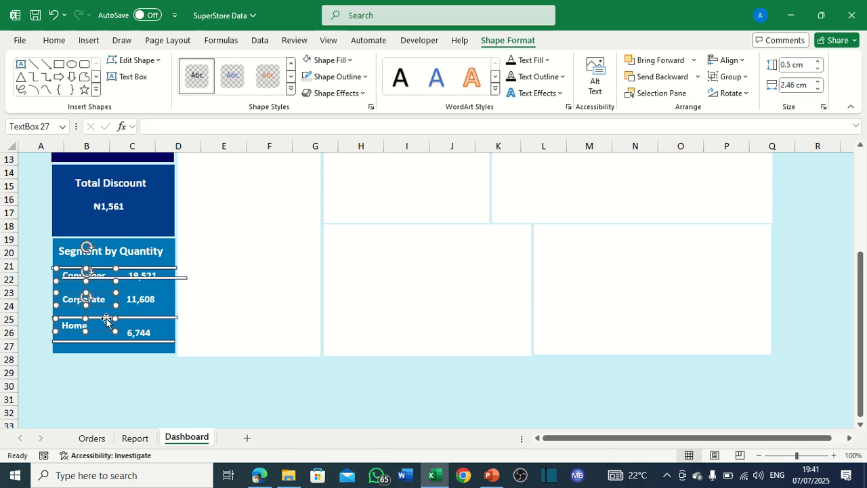
click(730, 61)
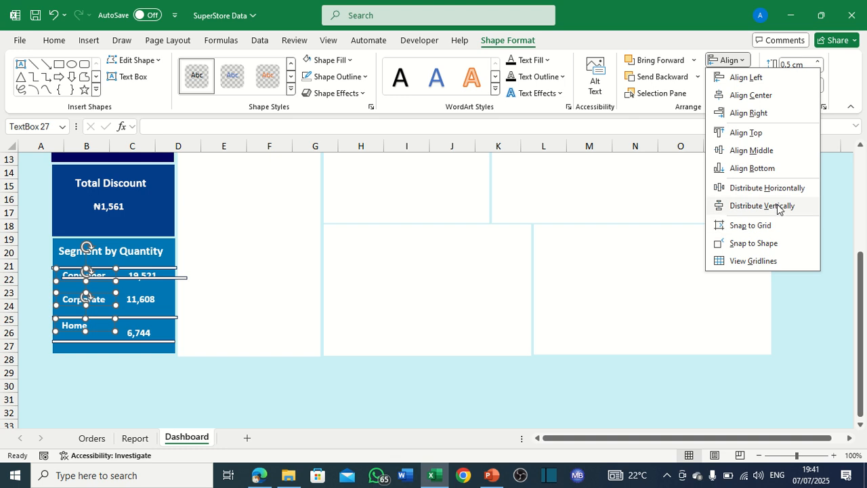
click(776, 204)
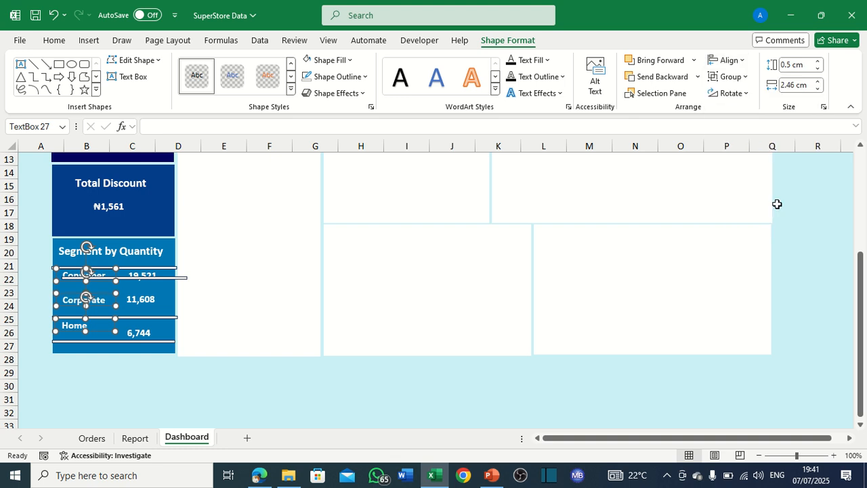
click(737, 61)
click(750, 77)
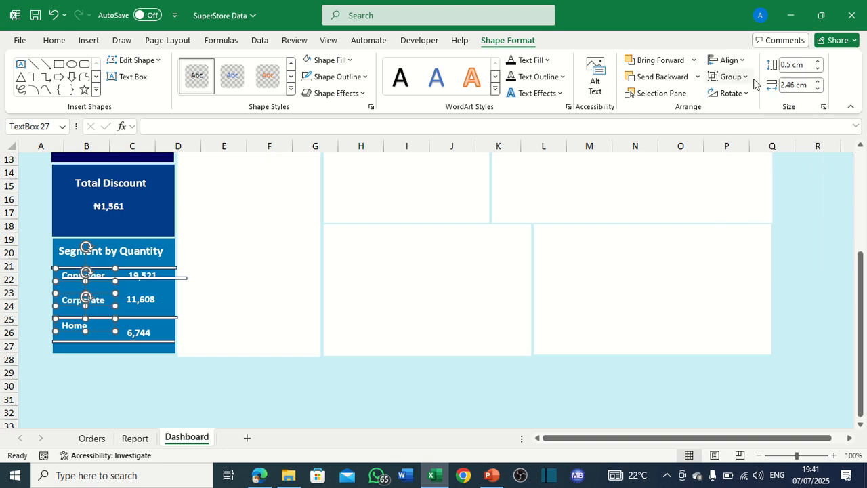
Distribute the three segment quantity boxes vertically, and align them right.
click(148, 278)
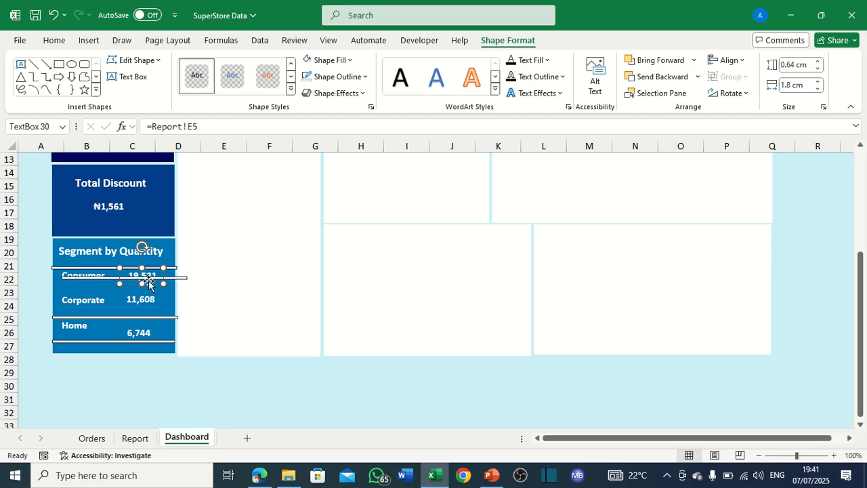
ctrl+click(144, 298)
ctrl+click(139, 332)
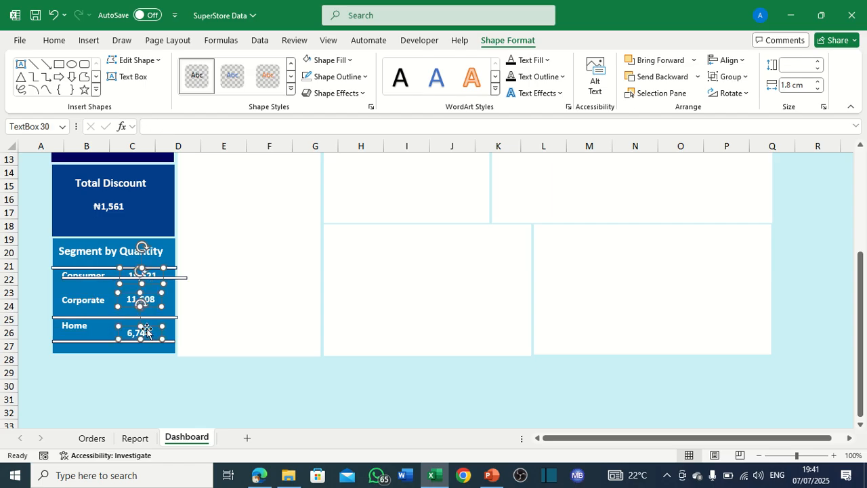
click(737, 60)
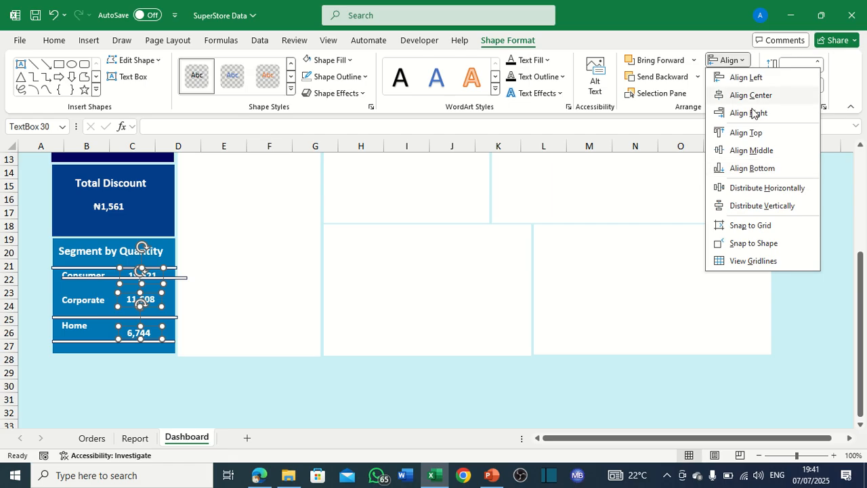
click(779, 204)
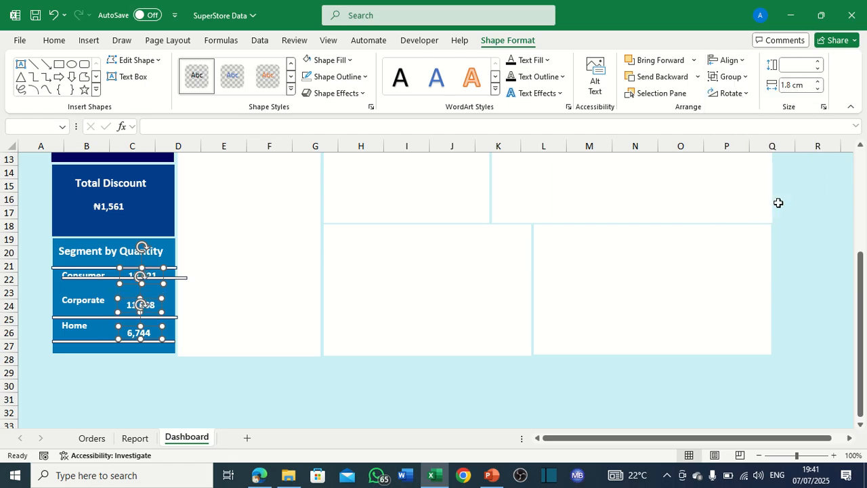
click(736, 67)
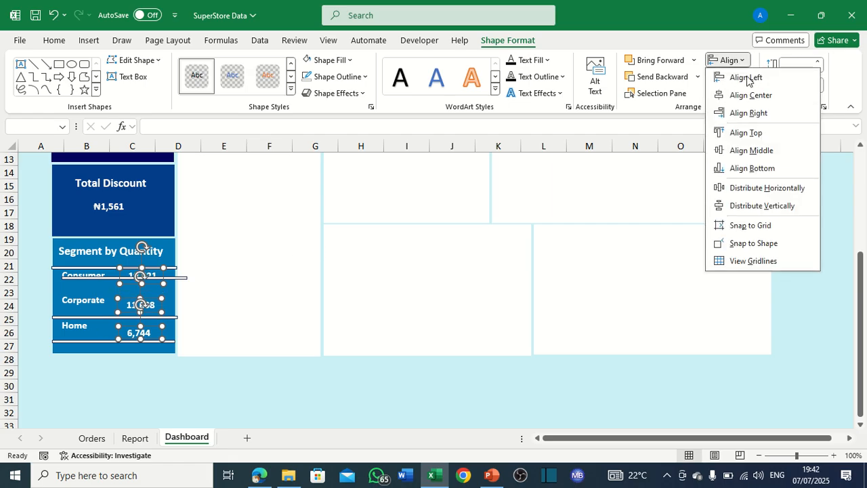
click(759, 113)
click(217, 321)
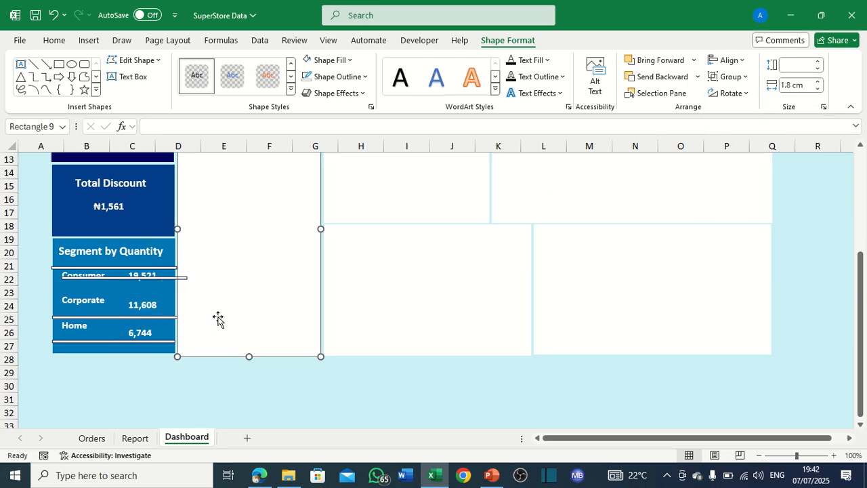
Move the Corporate and Home quantities up level with their labels.
click(139, 305)
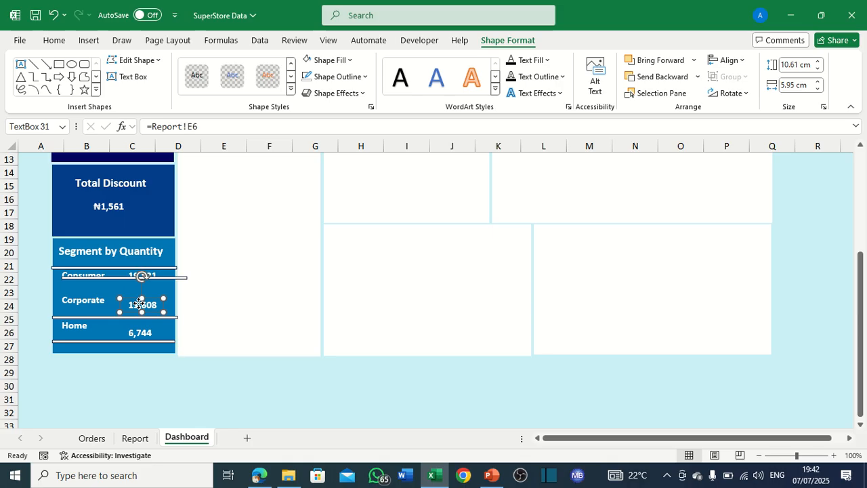
drag(139, 304, 140, 300)
click(140, 333)
drag(140, 333, 139, 327)
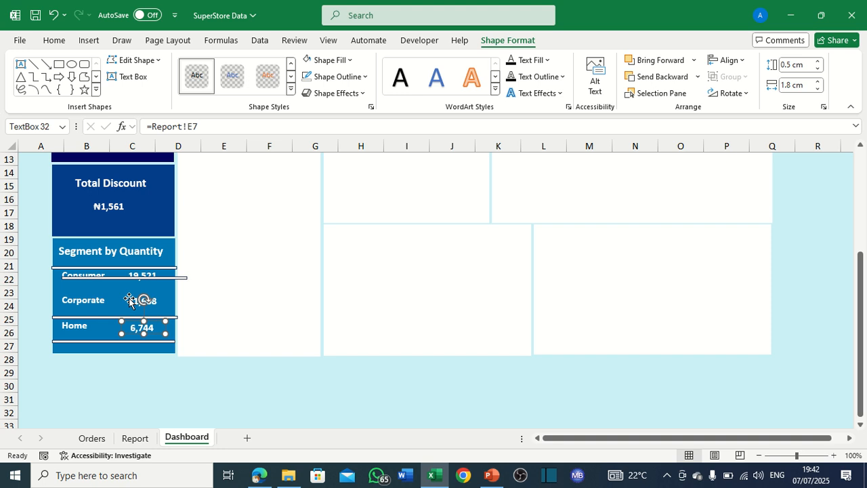
Align the three repositioned quantity boxes right, and space them evenly in the vertical direction.
shift+click(132, 300)
shift+click(139, 275)
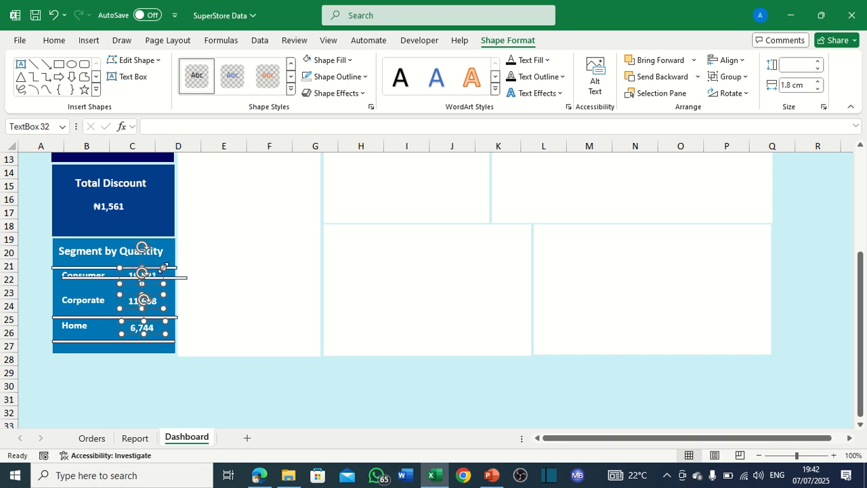
click(727, 59)
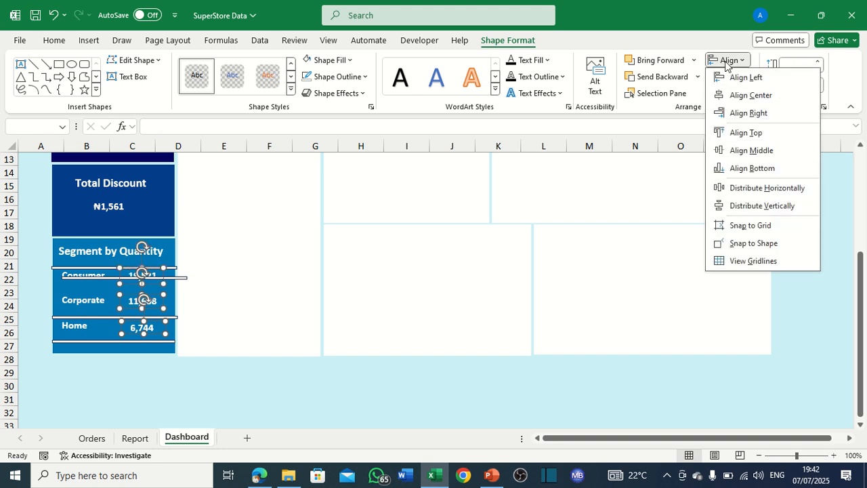
click(755, 112)
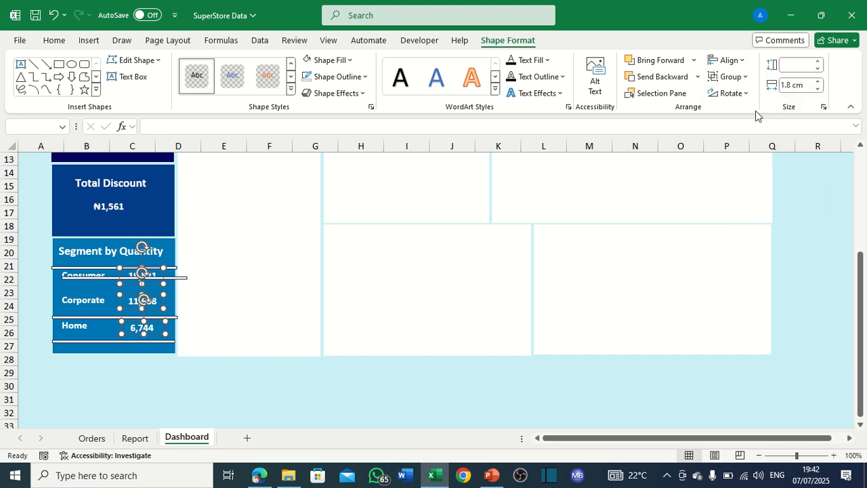
click(730, 62)
click(764, 209)
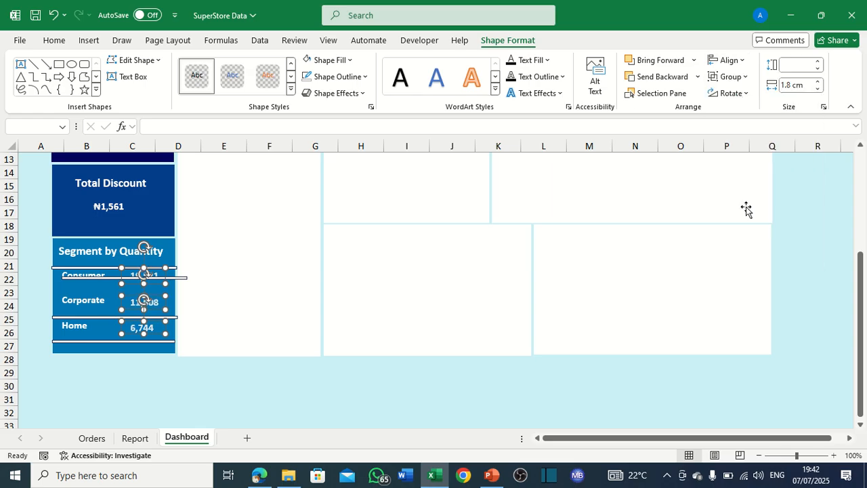
click(238, 283)
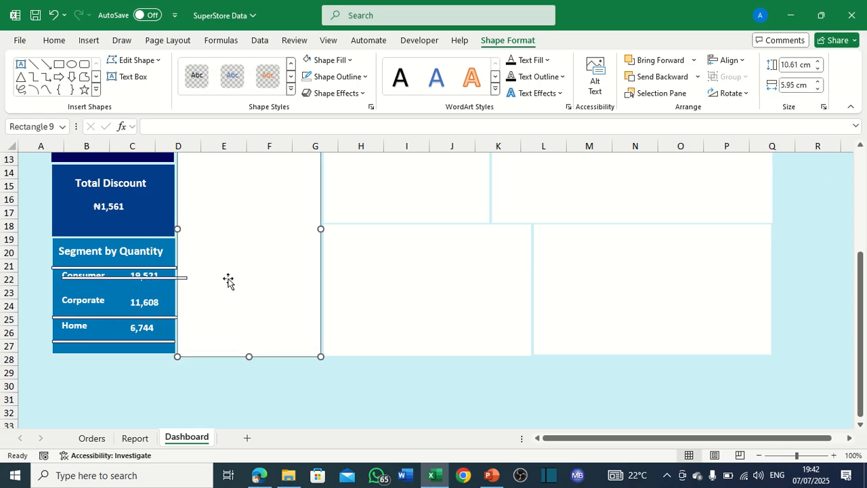
Nudge the Consumer, Corporate and Home quantity boxes up slightly together to line up with their labels.
click(147, 302)
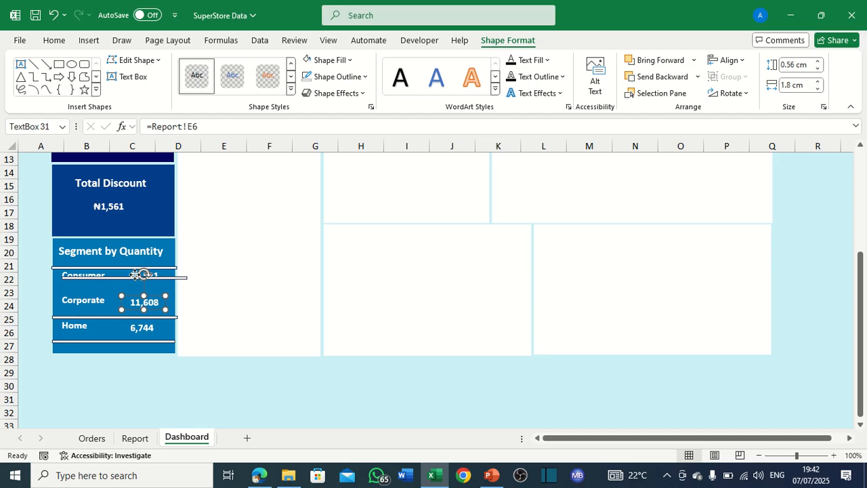
shift+click(138, 274)
shift+click(144, 327)
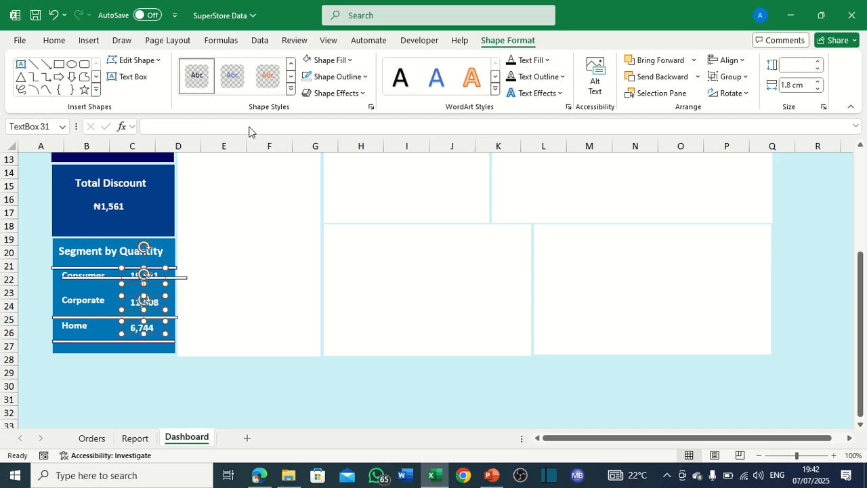
key(Up)
key(Up)
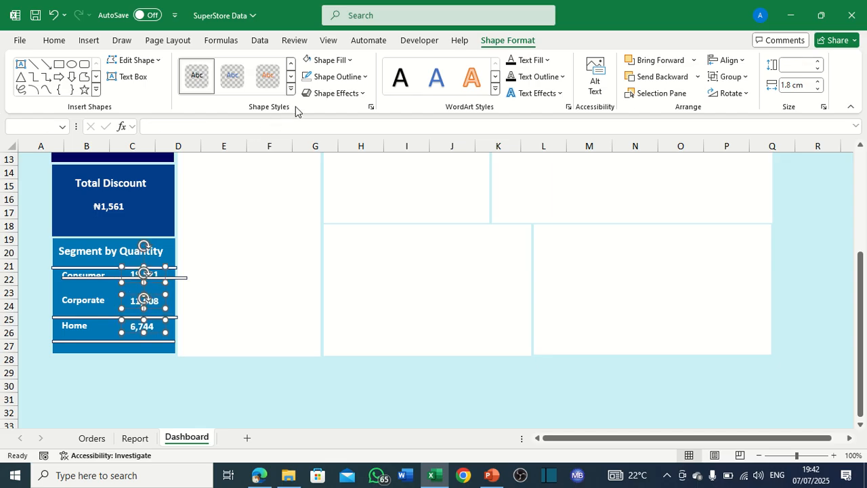
Move the stray divider bar between the Consumer and Corporate rows, and set its width to 5.11 cm.
click(81, 288)
drag(105, 281, 96, 294)
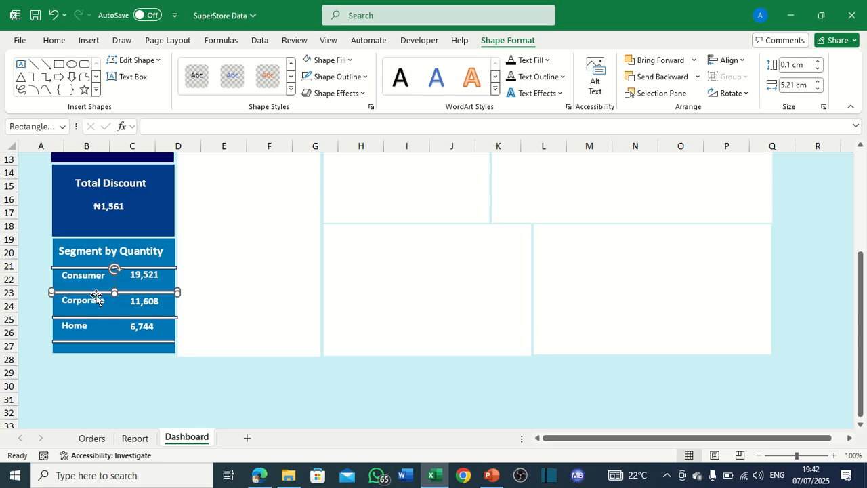
click(783, 84)
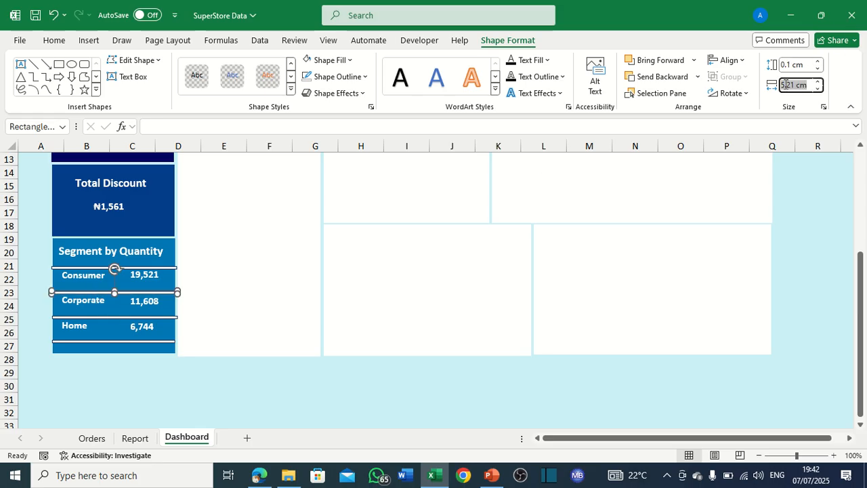
text(5.11)
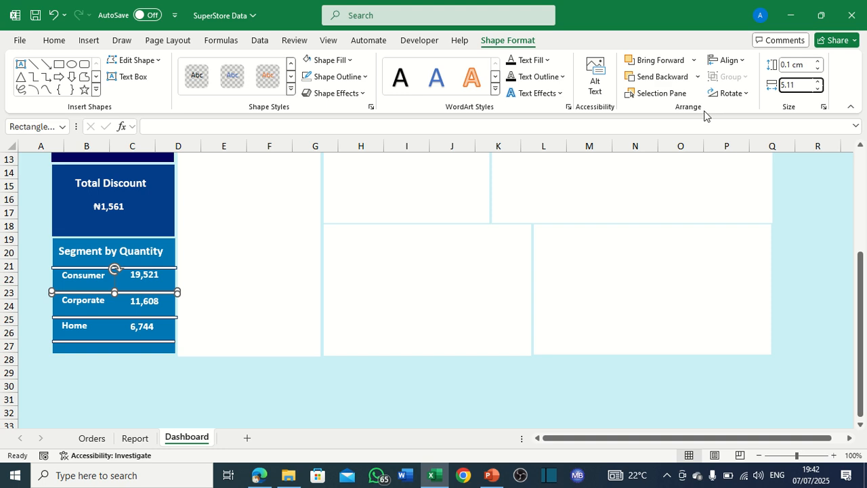
key(Return)
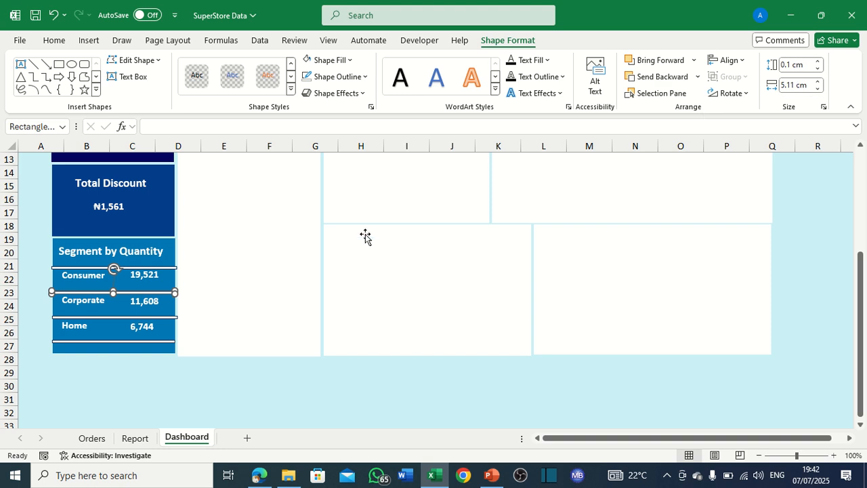
Set the width of the divider bar under the Segment by Quantity title to 5.11 cm.
click(136, 267)
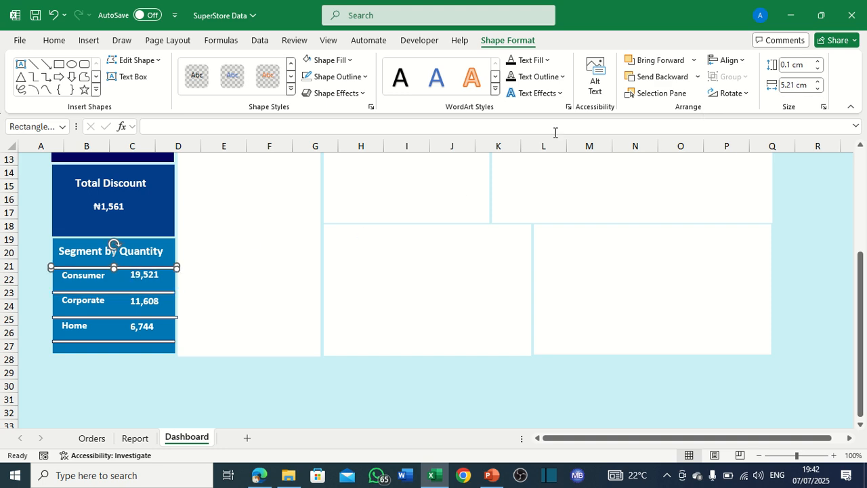
click(786, 84)
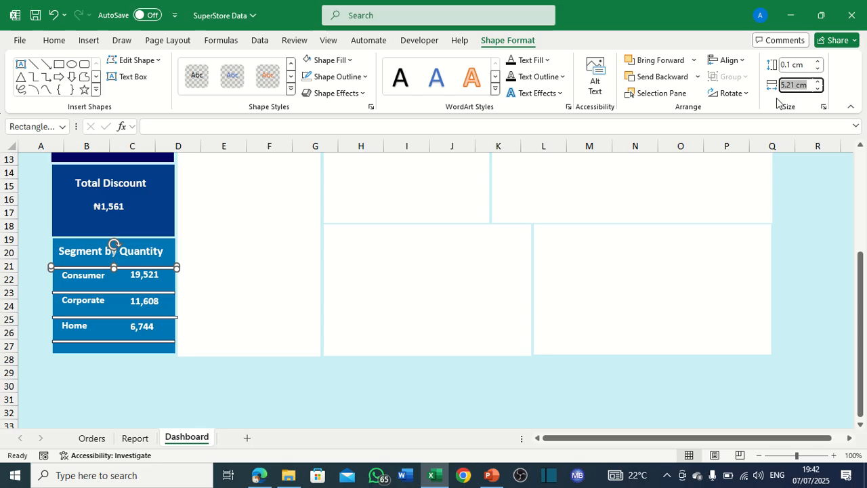
text(5.11)
key(Return)
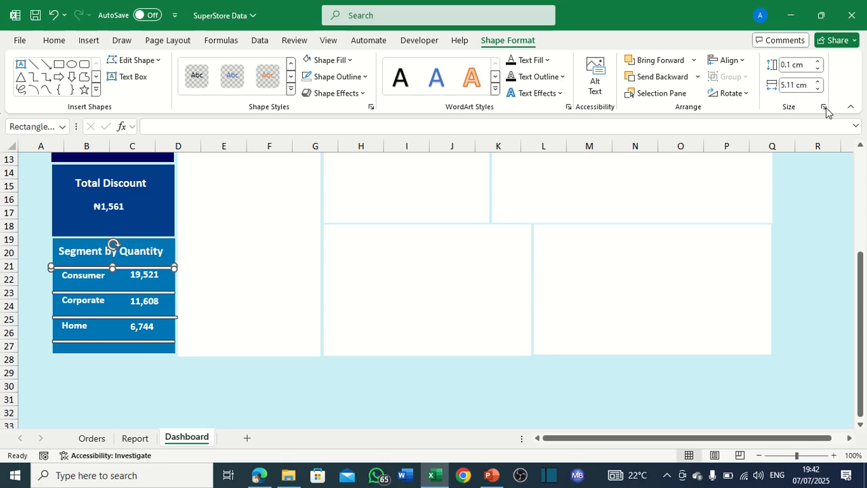
Set the width of the divider bar between the Corporate and Home rows to 5.11 cm.
click(168, 316)
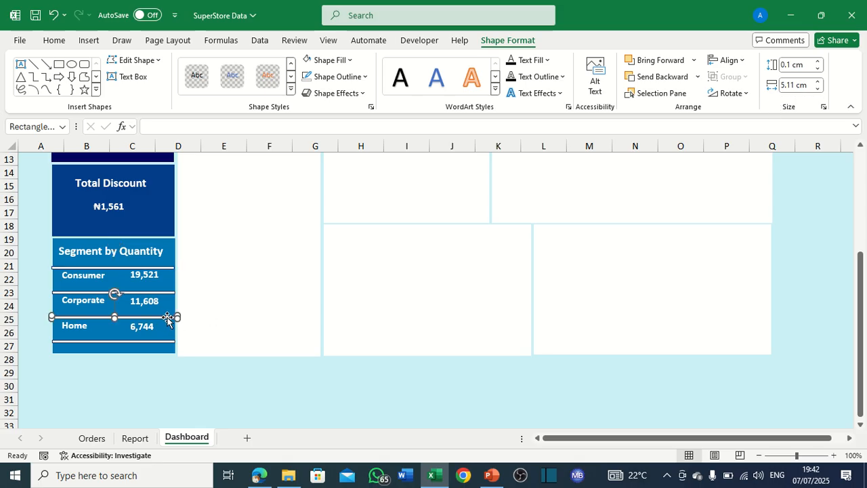
click(787, 86)
text(5)
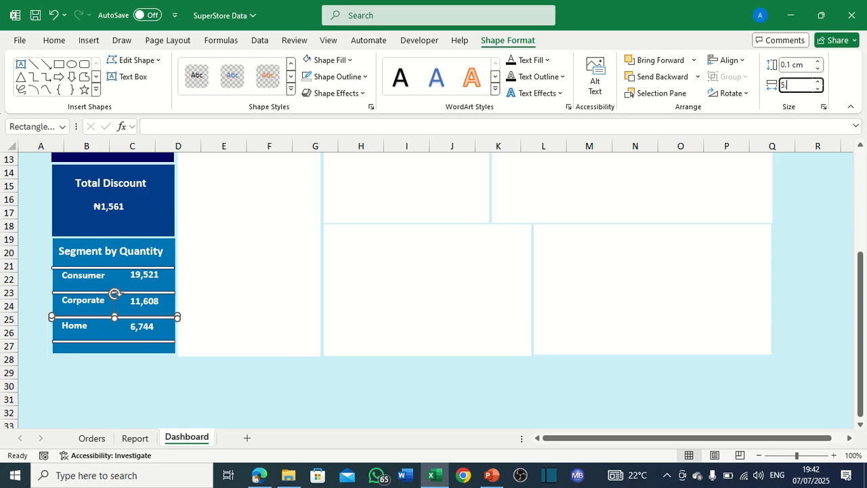
text(.11)
key(Return)
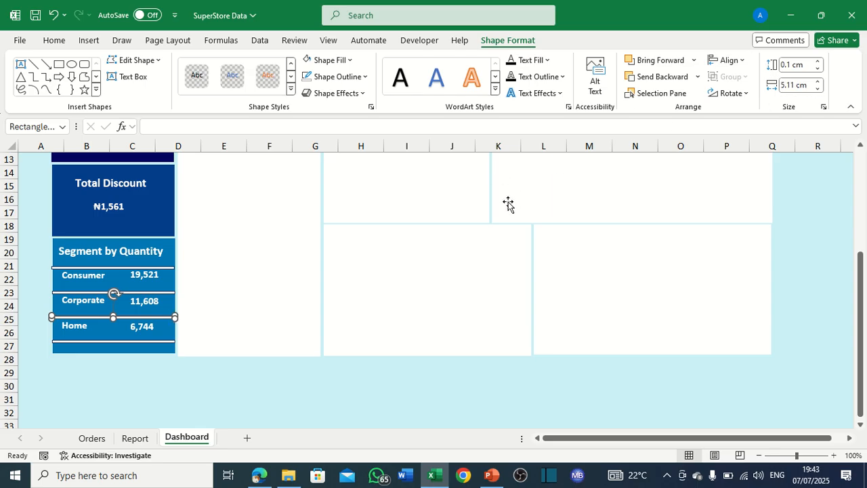
Shift the upper three divider bars slightly to the right to line up with the card's edges.
click(92, 268)
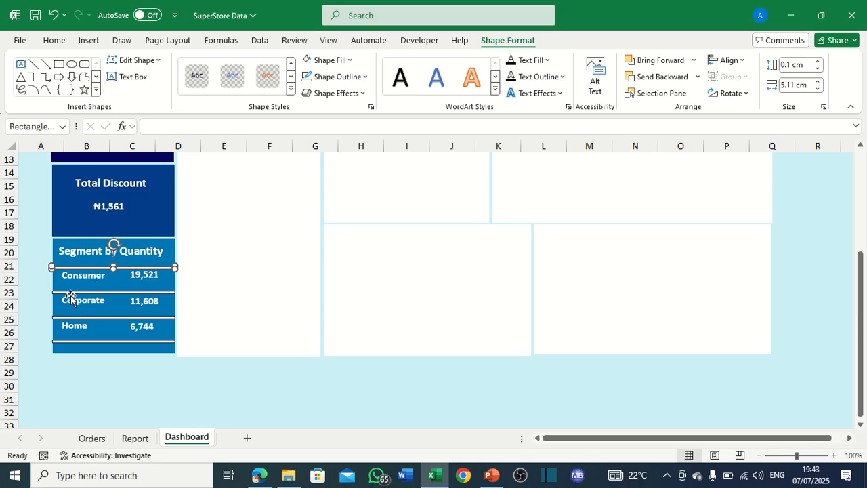
click(74, 293)
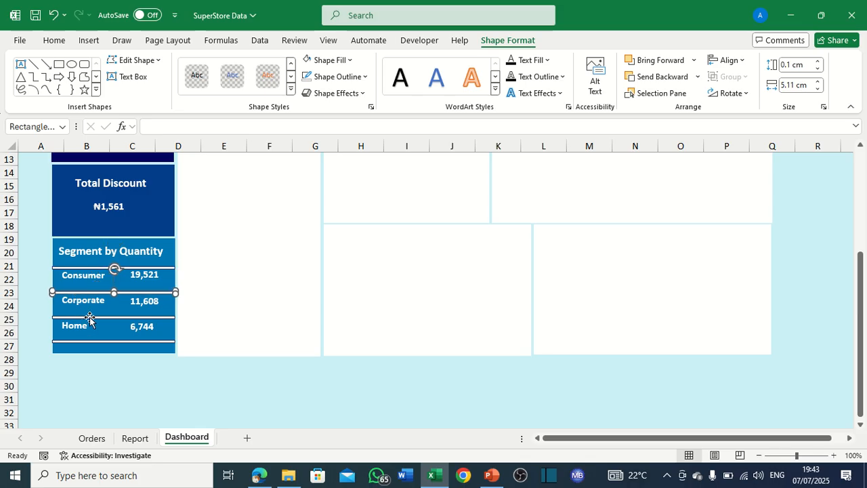
click(90, 317)
click(217, 323)
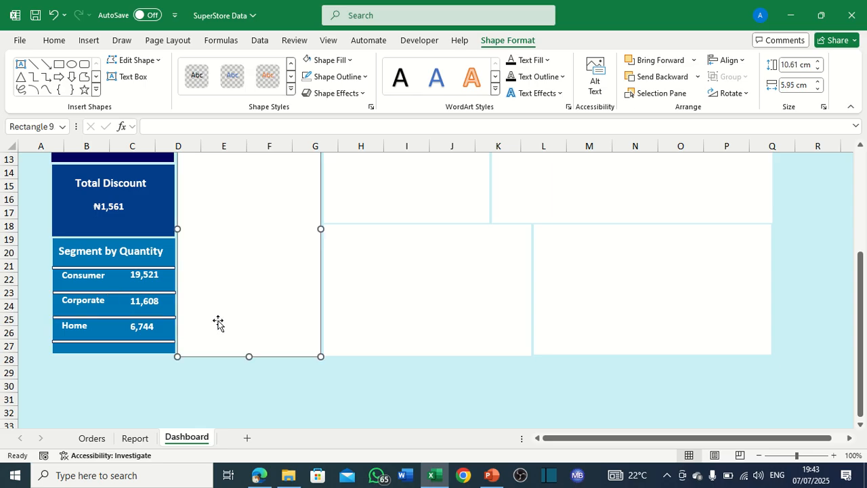
Remove the outline from the divider bars above and below the Consumer row.
click(119, 268)
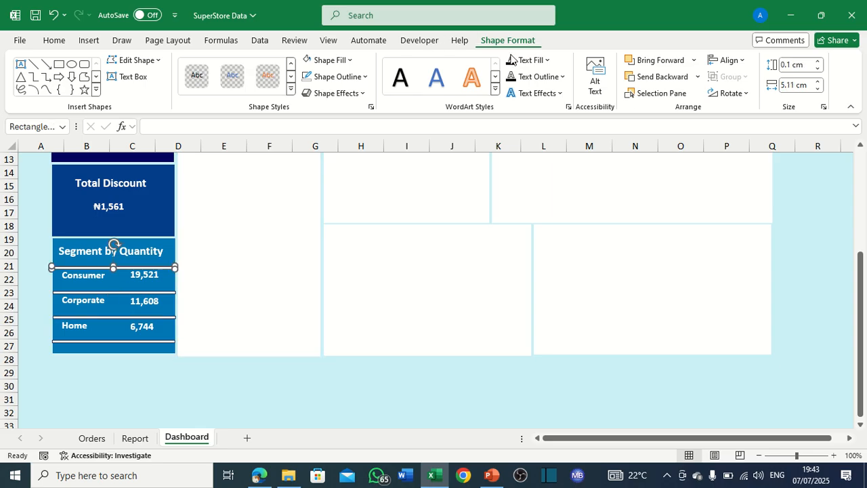
click(357, 76)
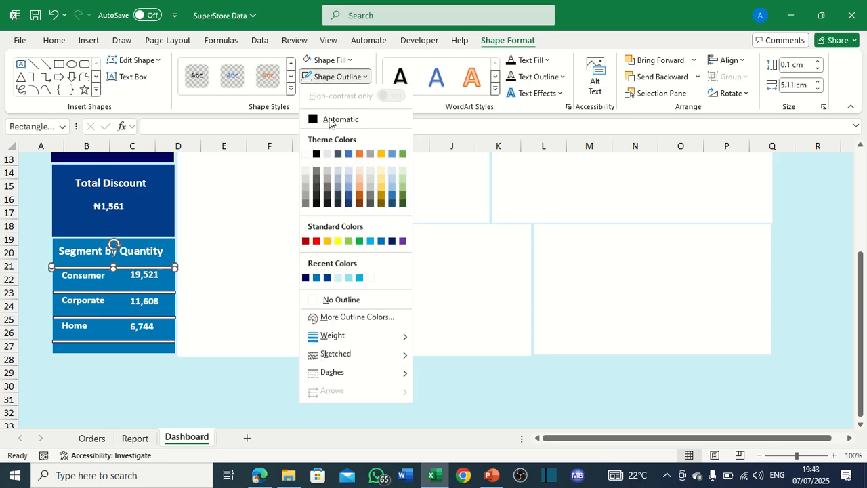
click(313, 306)
click(139, 292)
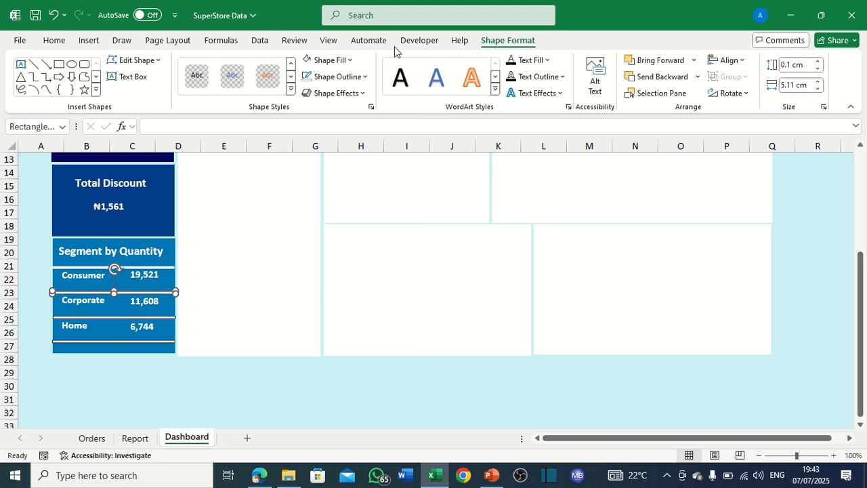
click(357, 76)
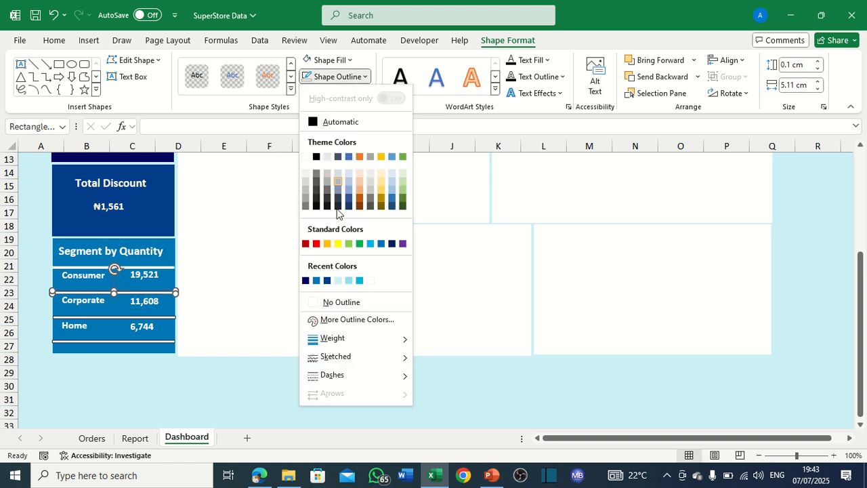
click(315, 307)
Remove the outline from the divider bars above and below the Home row.
click(97, 317)
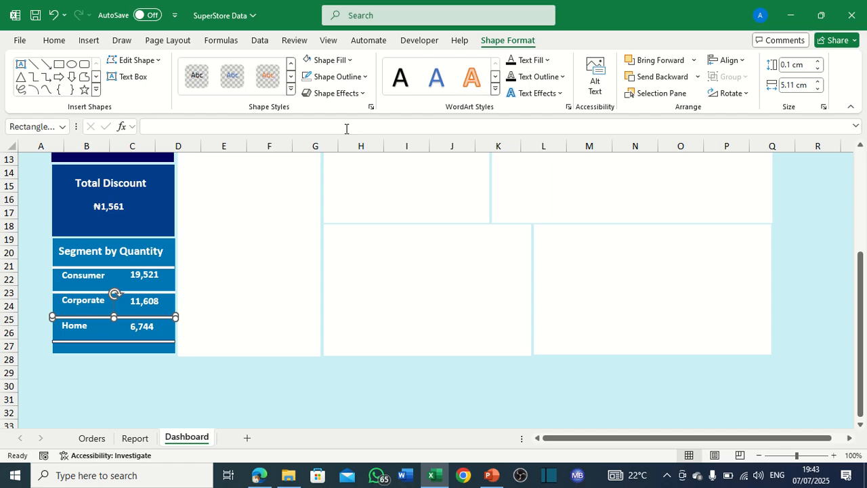
click(351, 77)
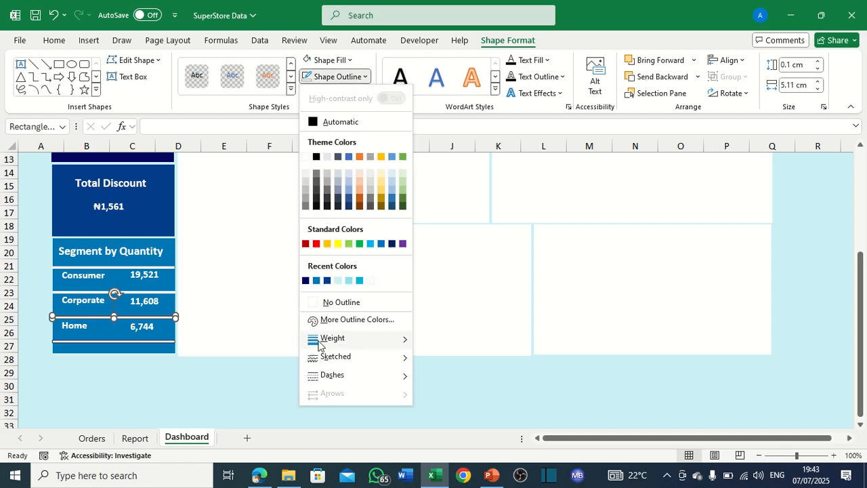
click(345, 77)
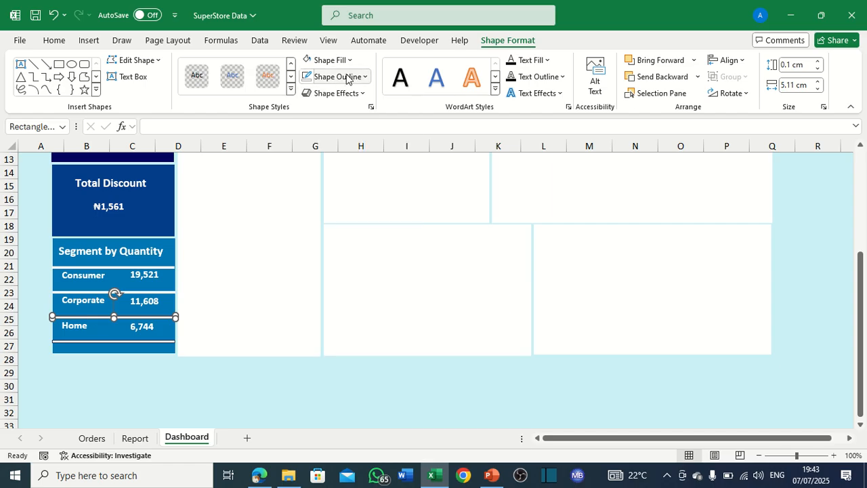
click(344, 77)
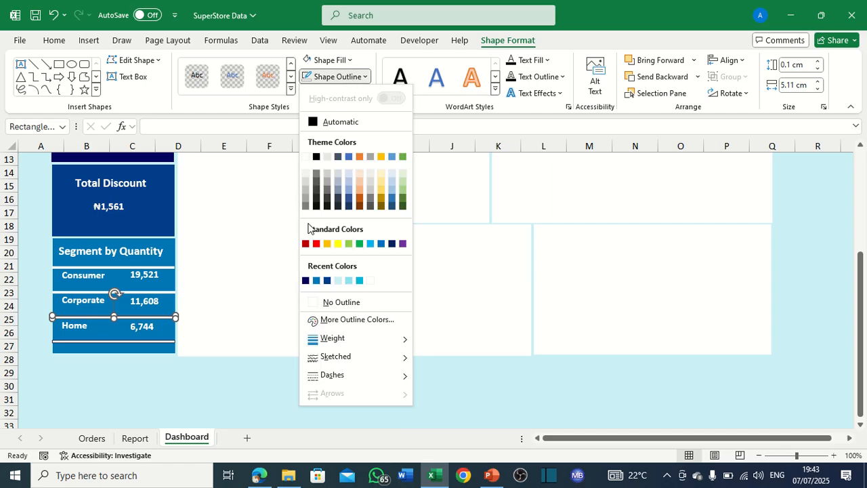
click(311, 302)
click(89, 346)
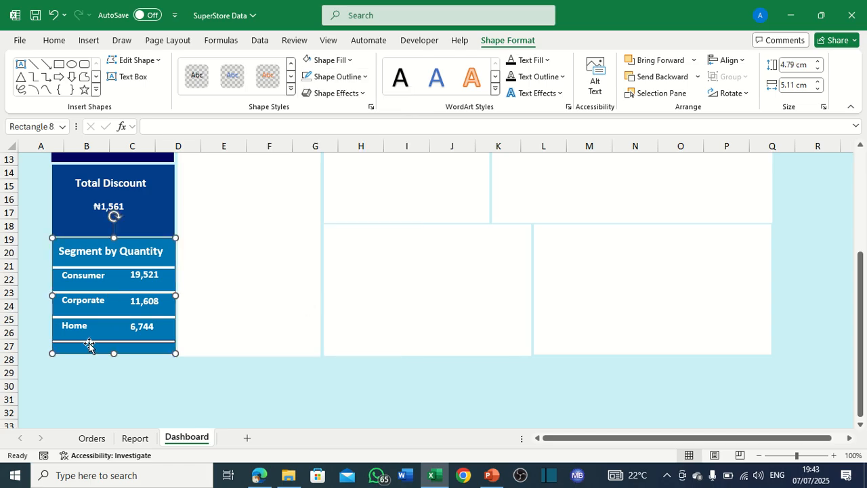
click(99, 340)
click(342, 76)
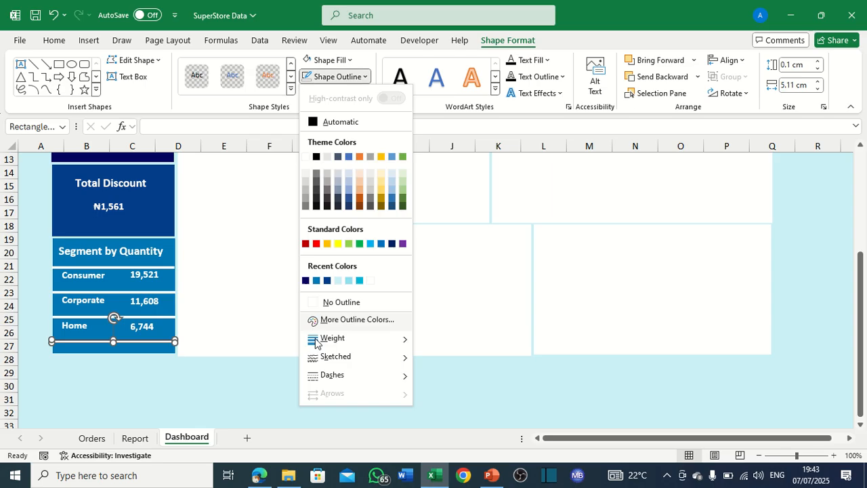
click(317, 302)
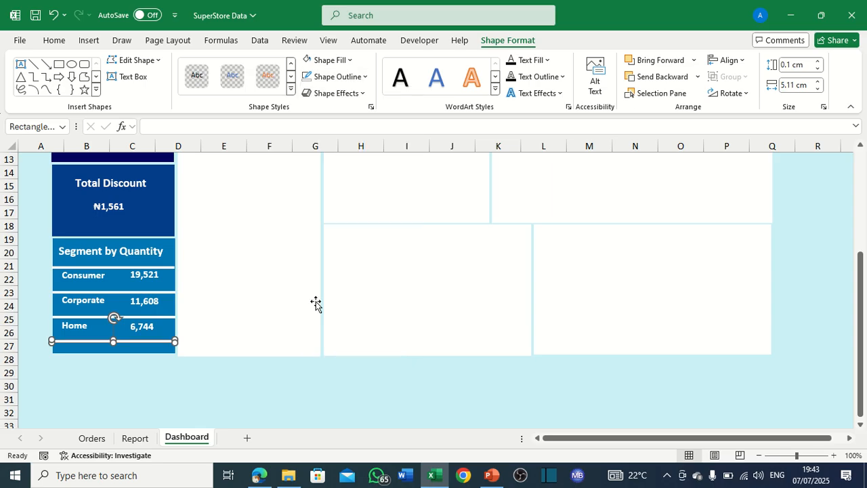
Try a height of 0.15 cm on the divider bar under the card title, and undo it.
click(113, 271)
click(107, 341)
click(114, 268)
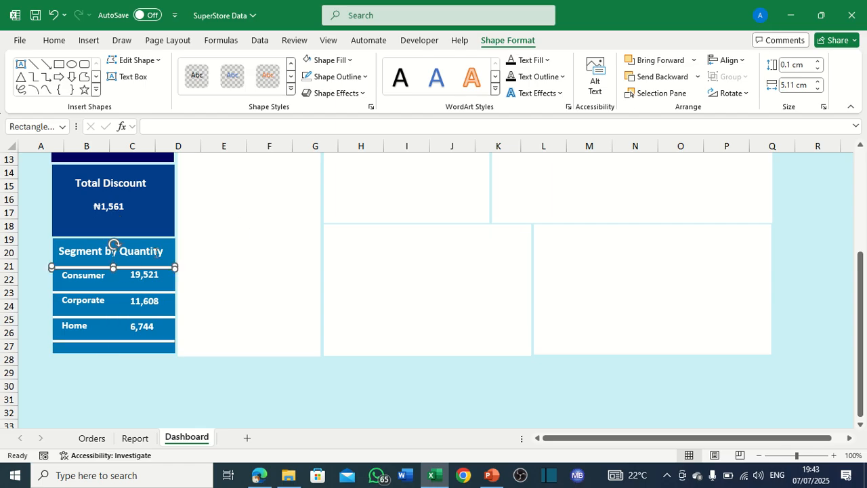
click(790, 62)
click(789, 64)
text(5)
key(Return)
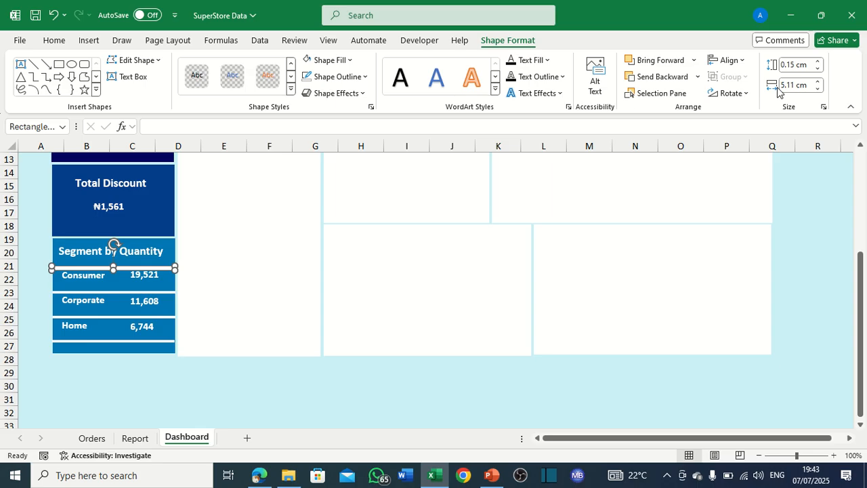
key(ctrl+z)
Set the height of the divider bar under the Segment by Quantity title to 0.01 cm.
click(790, 68)
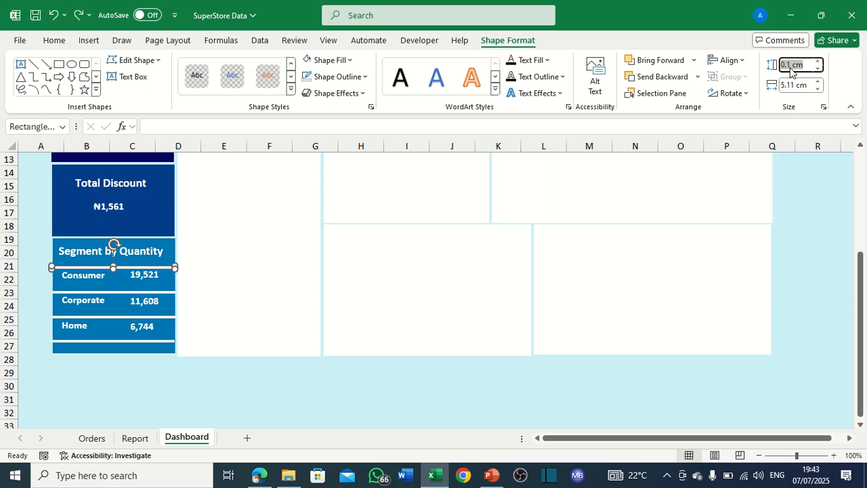
text(0.01)
key(Return)
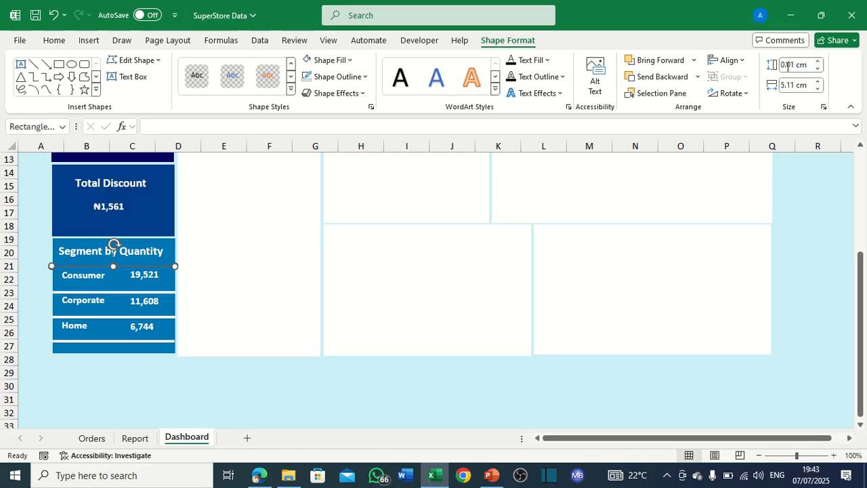
click(248, 214)
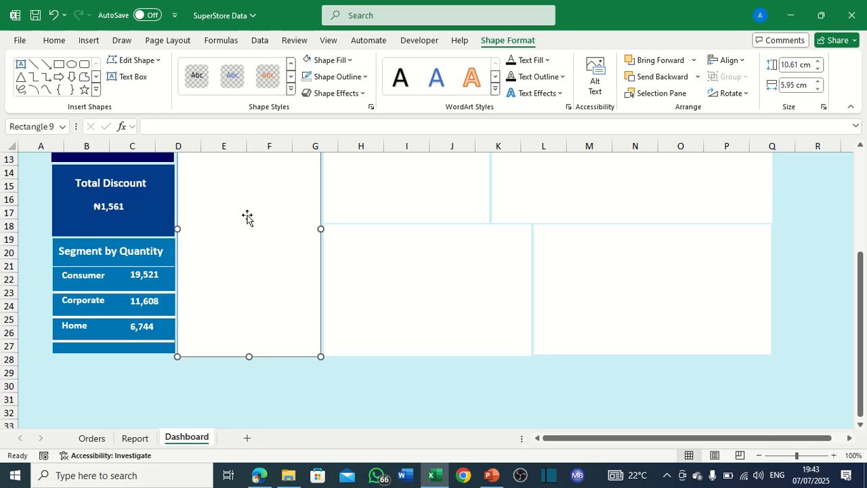
Set the height of the divider bar between the Consumer and Corporate rows to 0.01 cm.
click(110, 292)
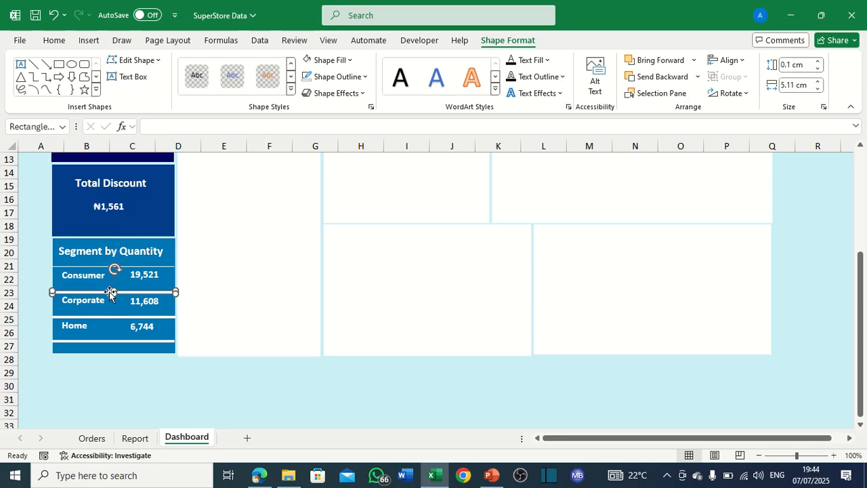
click(787, 65)
text(0)
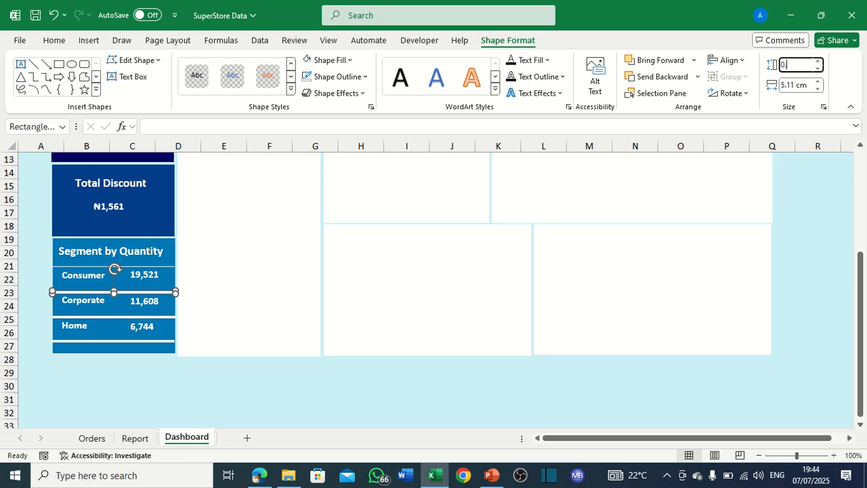
text(.01)
key(Return)
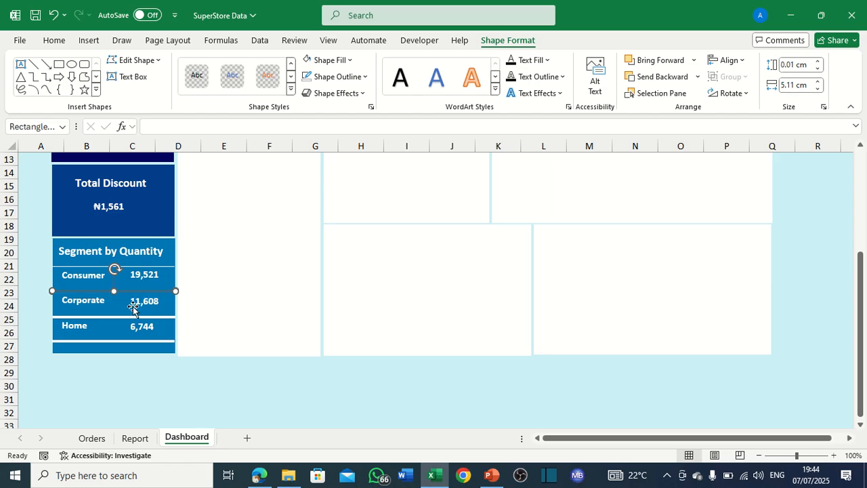
Copy the formatting of the divider bar between Consumer and Corporate onto the divider bar above the Home row.
click(100, 318)
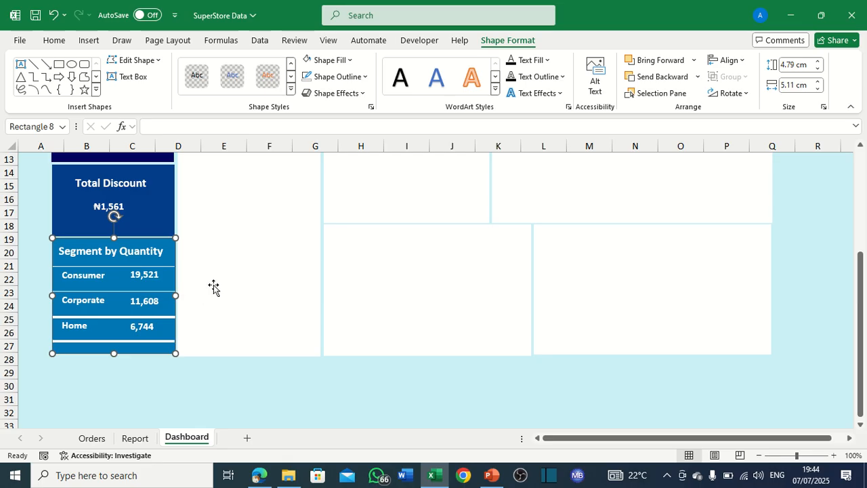
click(117, 291)
click(53, 40)
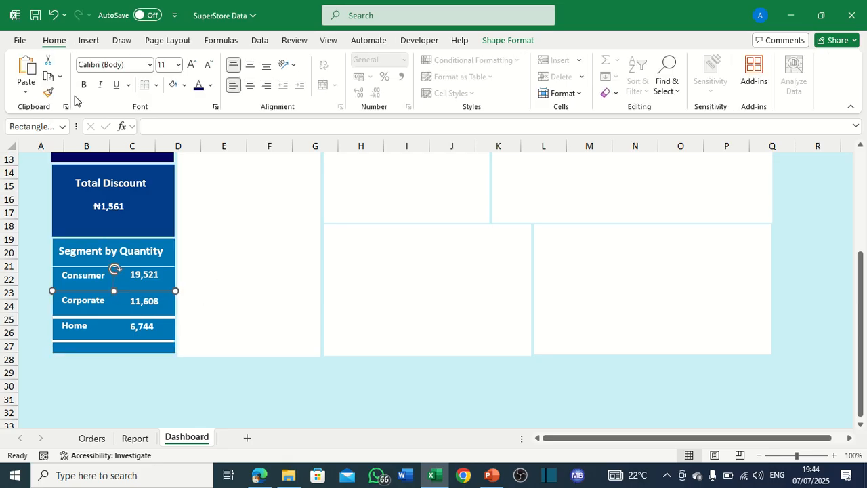
click(48, 92)
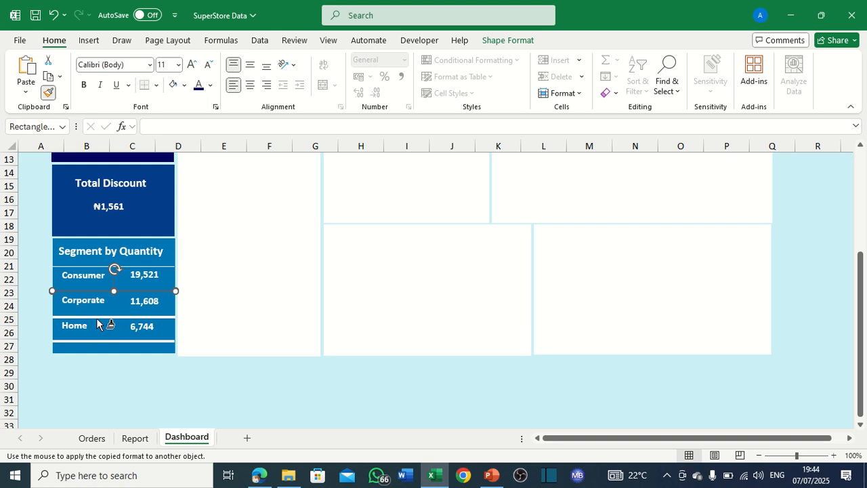
click(95, 316)
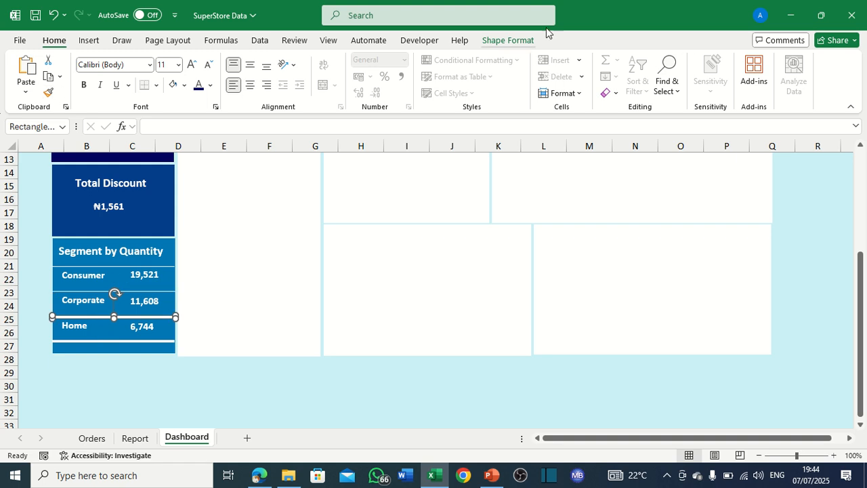
Set the height of the divider bar between the Corporate and Home rows to 0.01 cm.
click(518, 40)
click(786, 64)
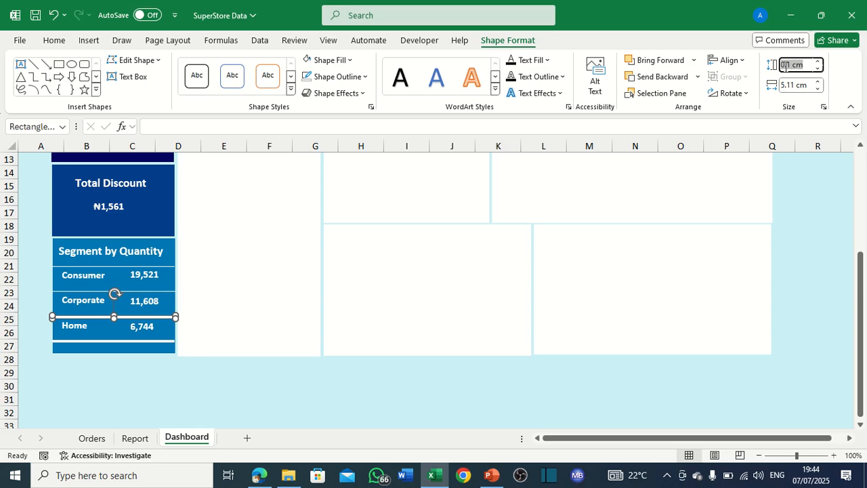
text(0)
key(Return)
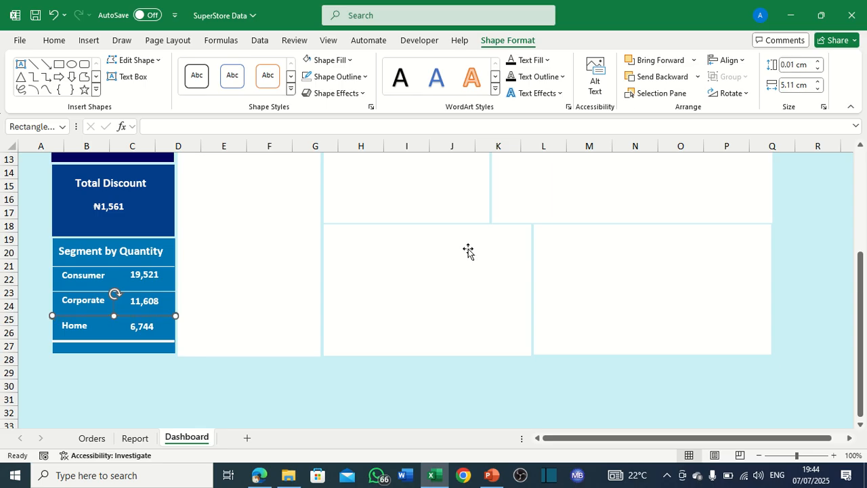
Set the height of the divider bar below the Home row to 0.01 cm and deselect it.
click(118, 335)
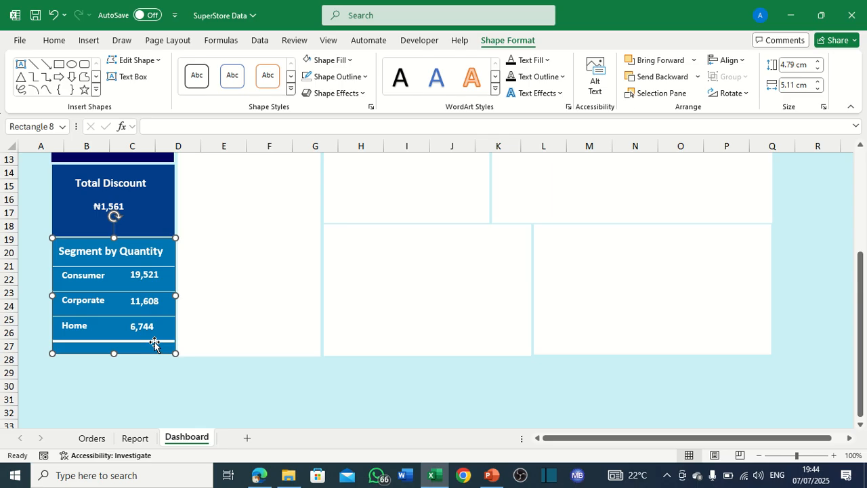
click(155, 342)
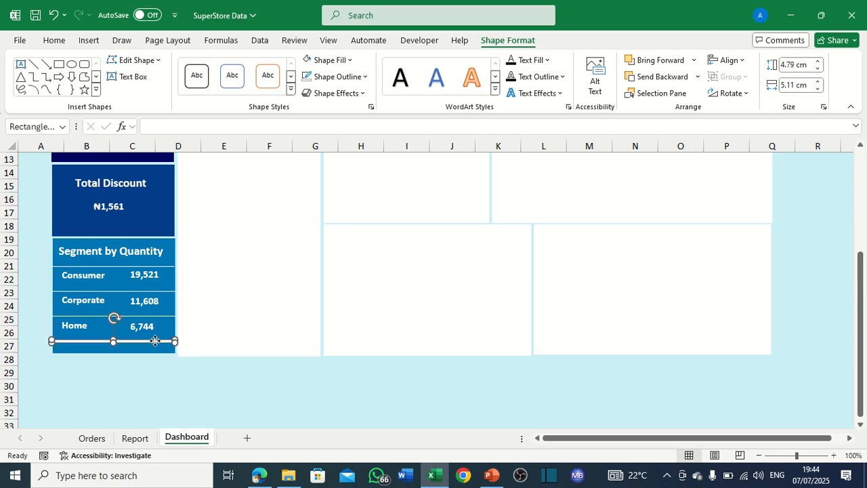
click(784, 67)
text(0)
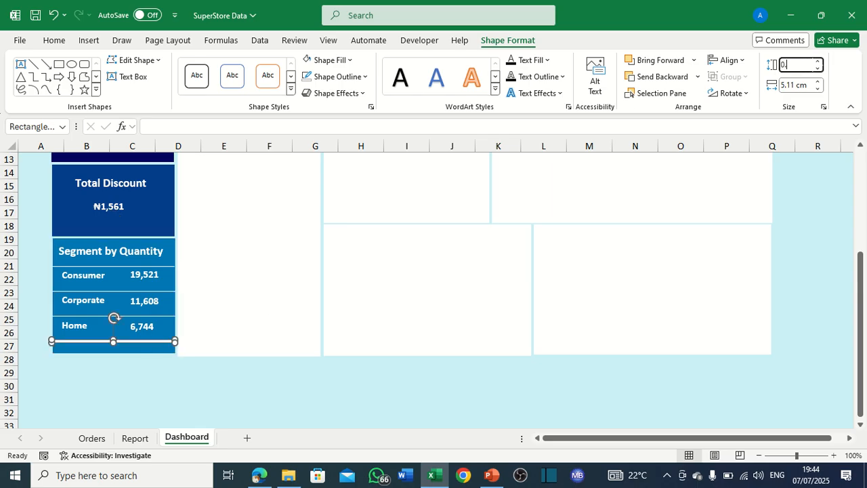
key(Return)
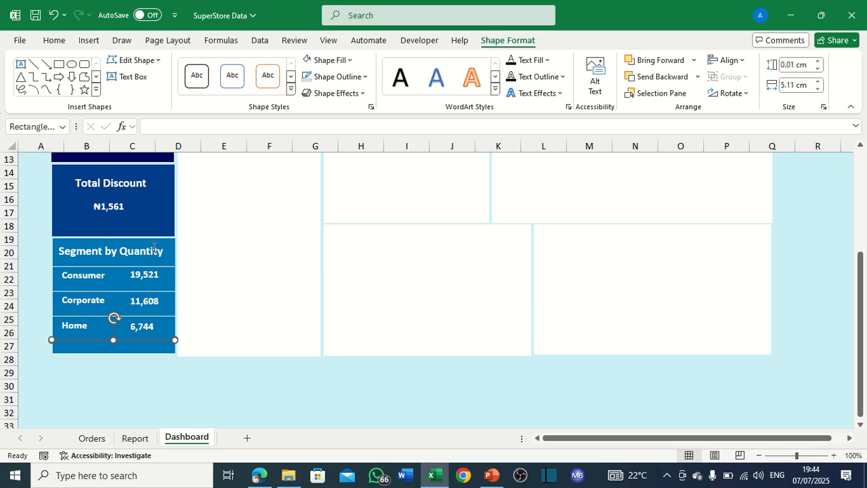
click(229, 227)
click(42, 256)
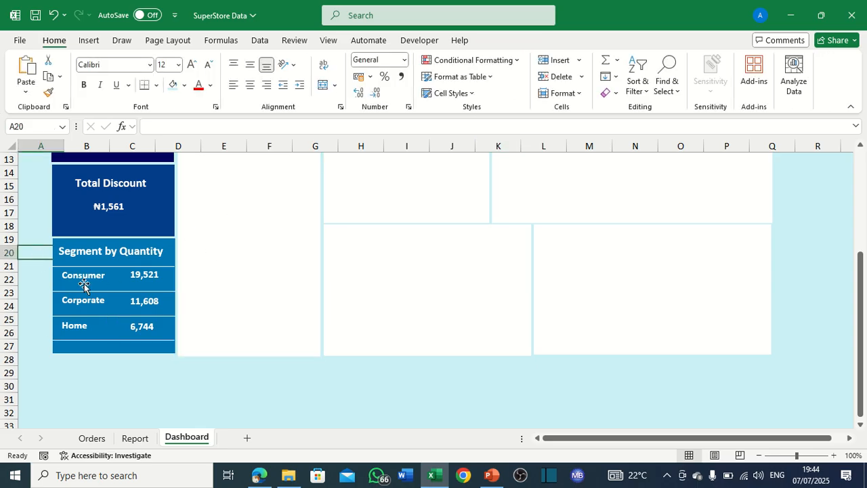
Draw a small rectangle about 0.48 cm high and 0.58 cm wide in the blank white panel beside the Total Transaction card.
scroll(287, 245, up, 1)
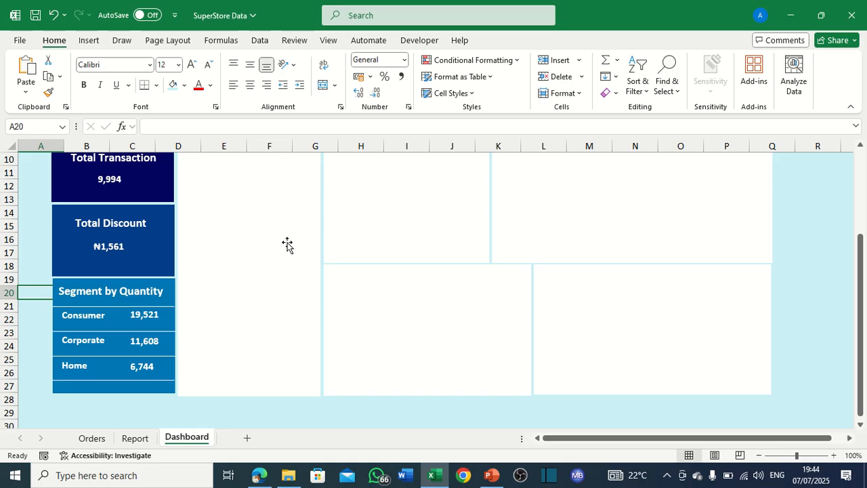
scroll(287, 245, up, 1)
scroll(287, 245, down, 1)
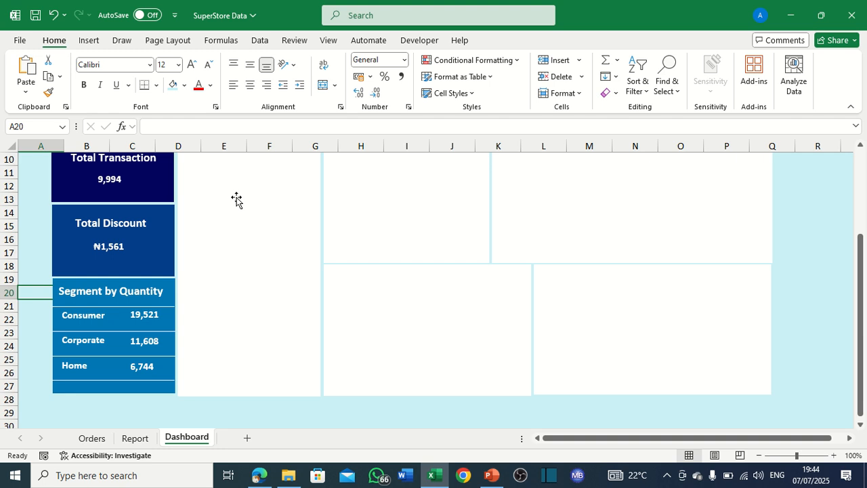
scroll(236, 199, up, 2)
click(79, 43)
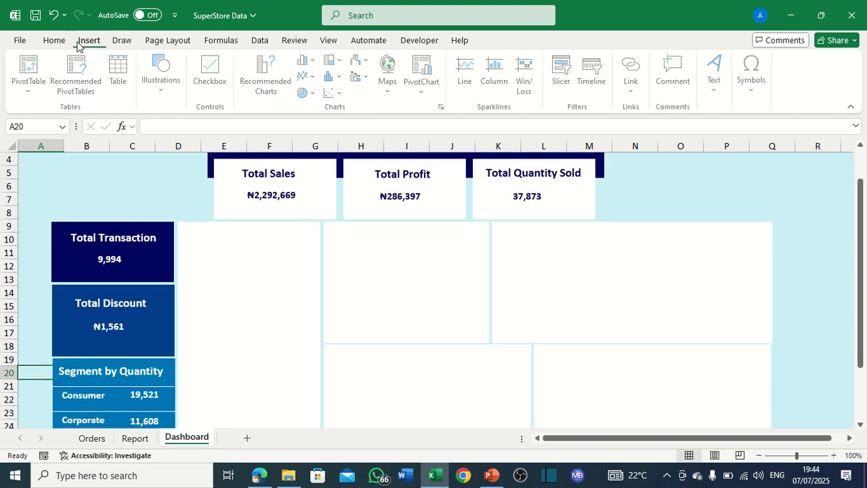
click(163, 78)
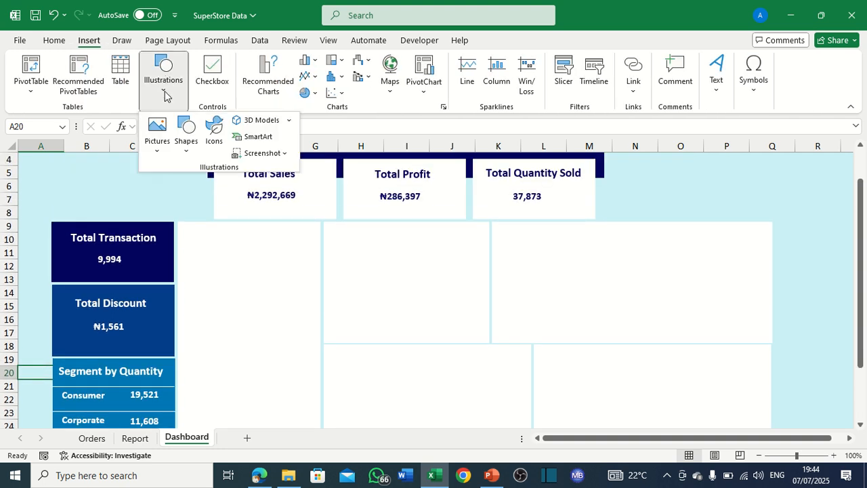
click(186, 139)
click(218, 186)
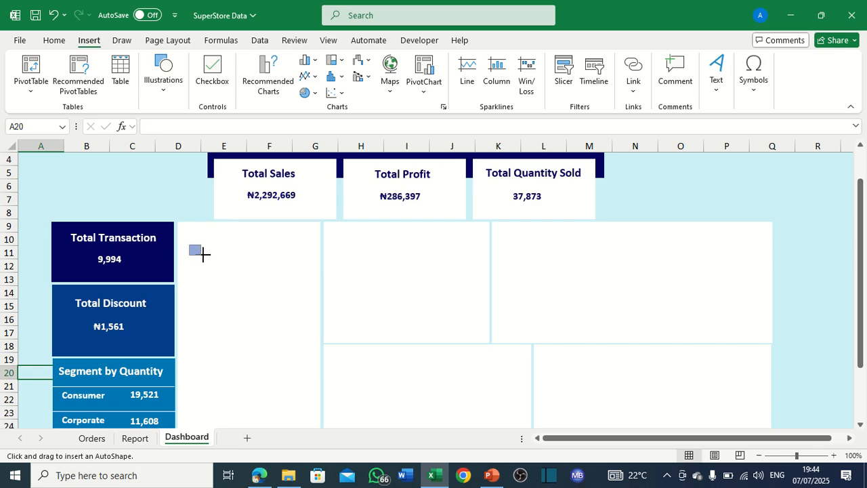
drag(203, 256, 206, 259)
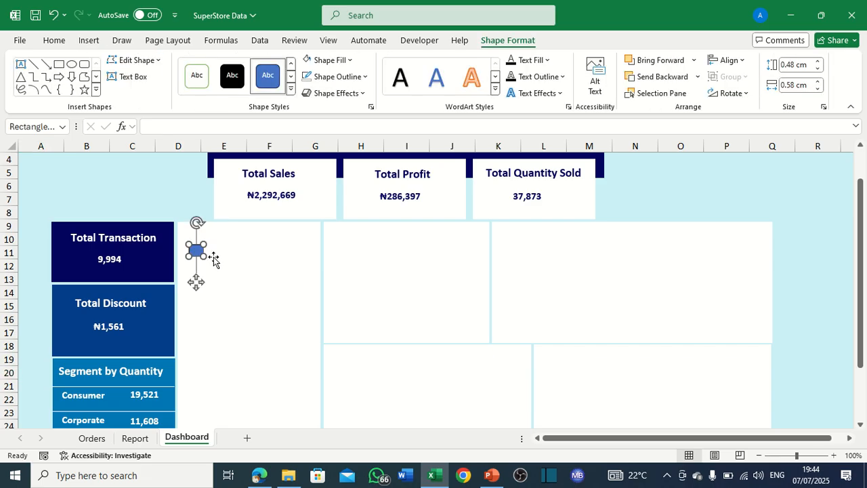
Fill the small rectangle with the recently used dark navy and remove its outline.
click(329, 60)
click(315, 287)
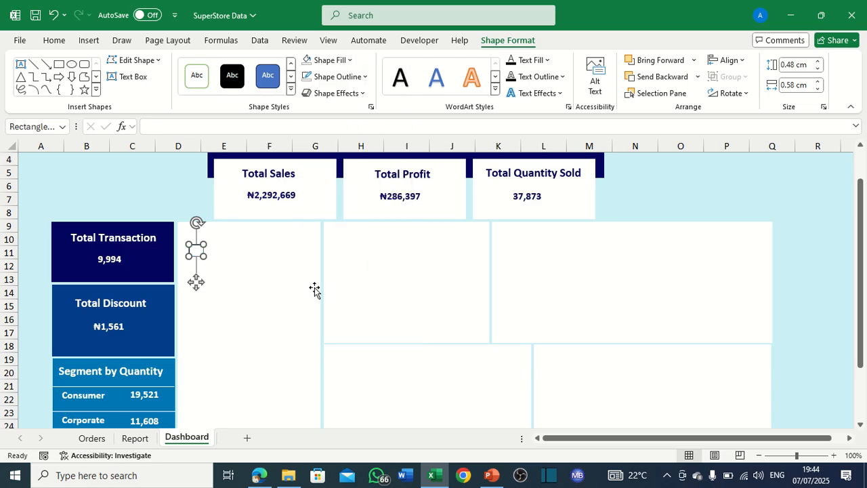
click(329, 60)
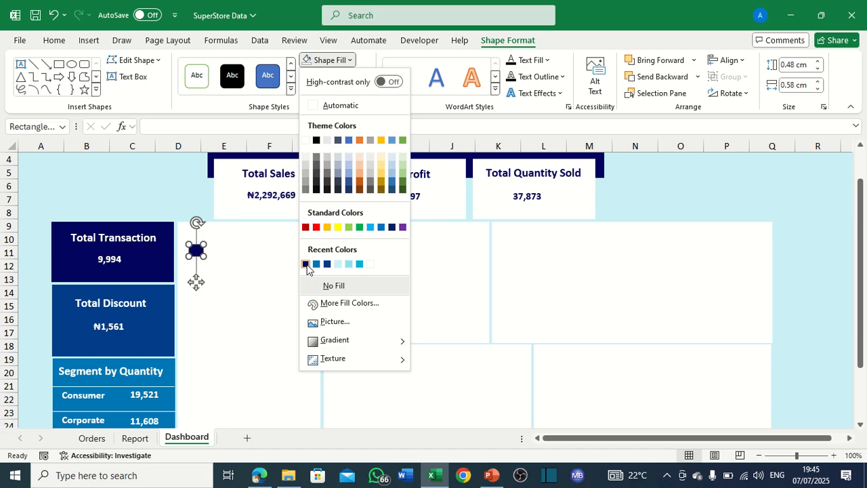
click(305, 264)
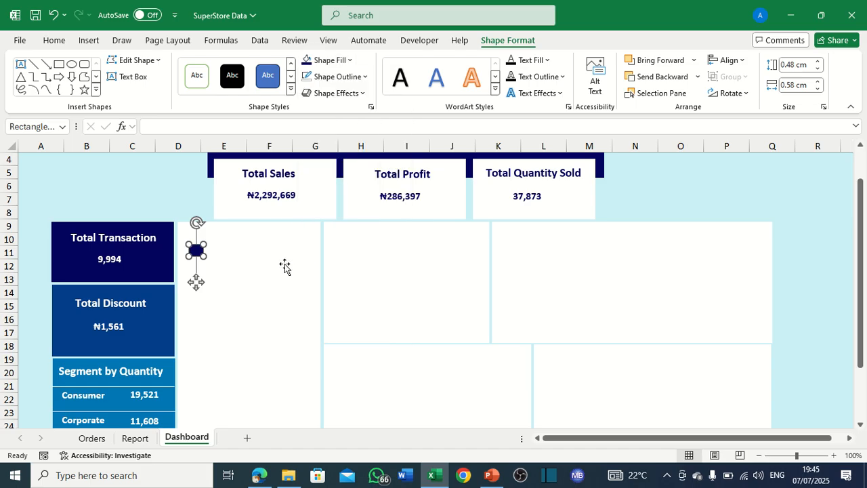
click(327, 77)
click(313, 303)
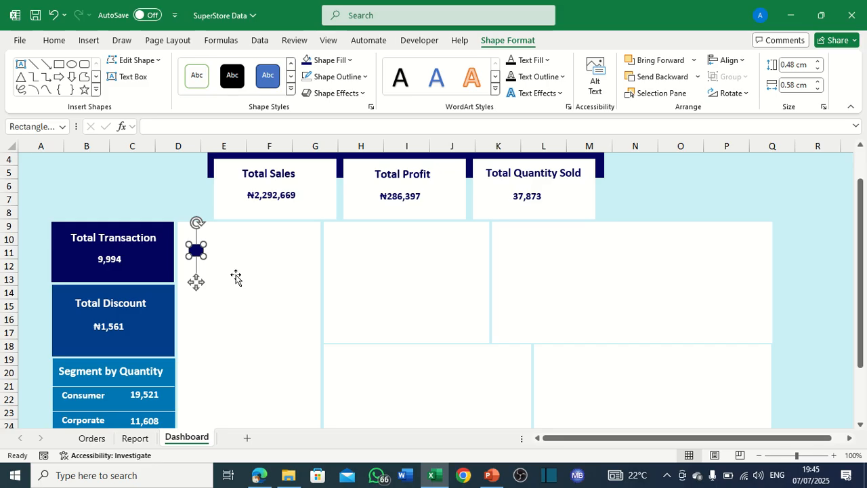
Duplicate the small navy rectangle nine times.
key(ctrl+d)
key(ctrl+d)
key(ctrl+d)
key(ctrl+d)
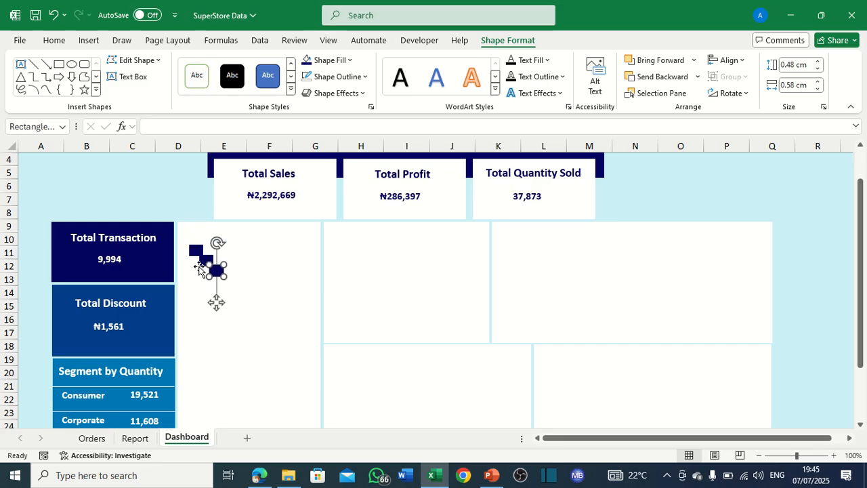
key(ctrl+d)
key(ctrl+d)
key(ctrl+d)
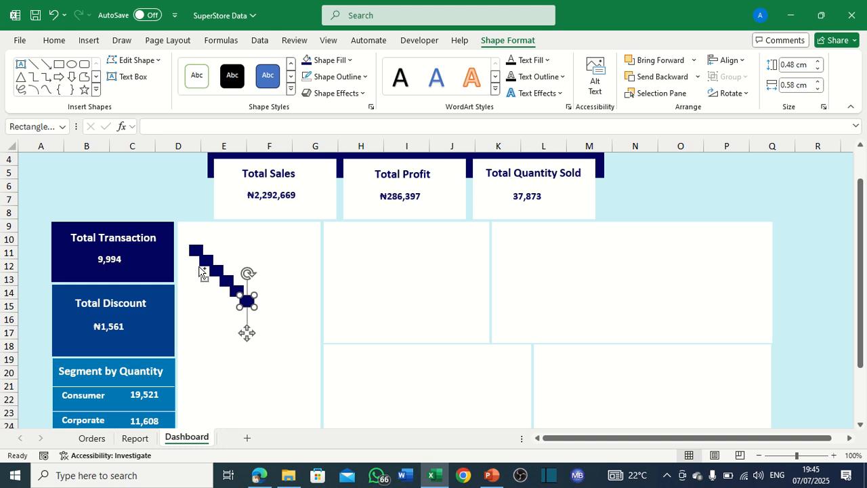
key(ctrl+d)
key(ctrl+d)
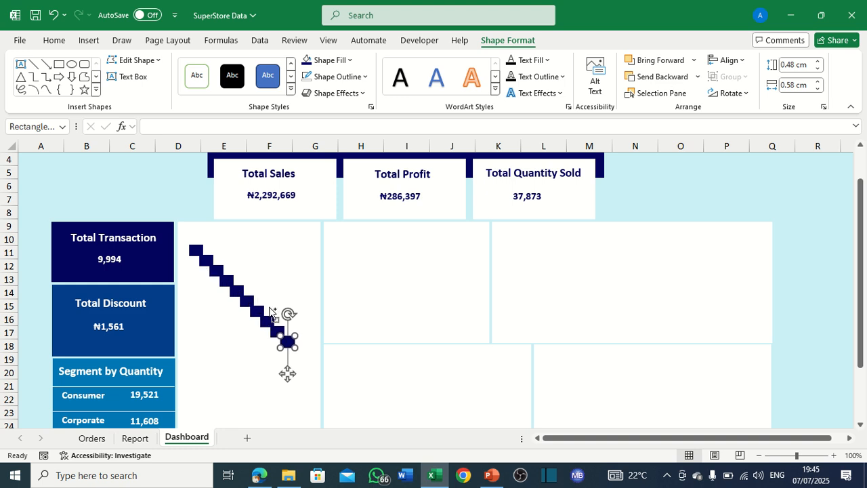
Arrange the navy rectangle copies in a spaced vertical column along the inner edge of the white panel beside the cards.
drag(287, 344, 242, 360)
scroll(339, 316, down, 3)
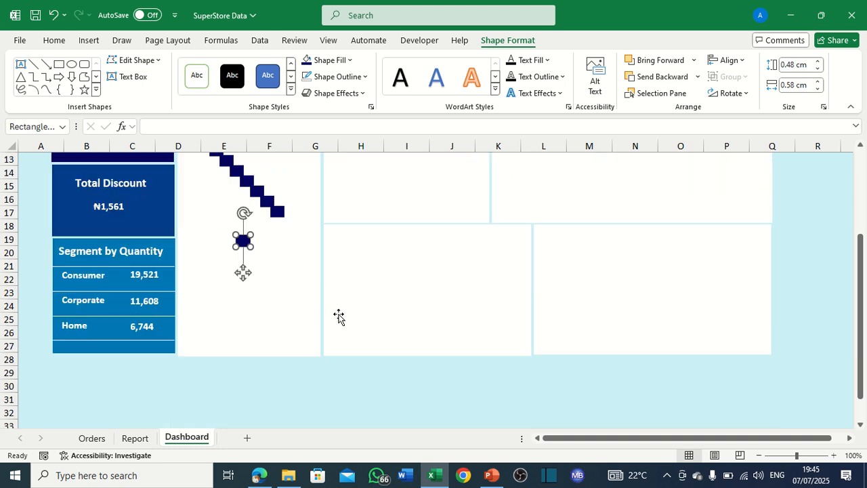
drag(242, 244, 188, 321)
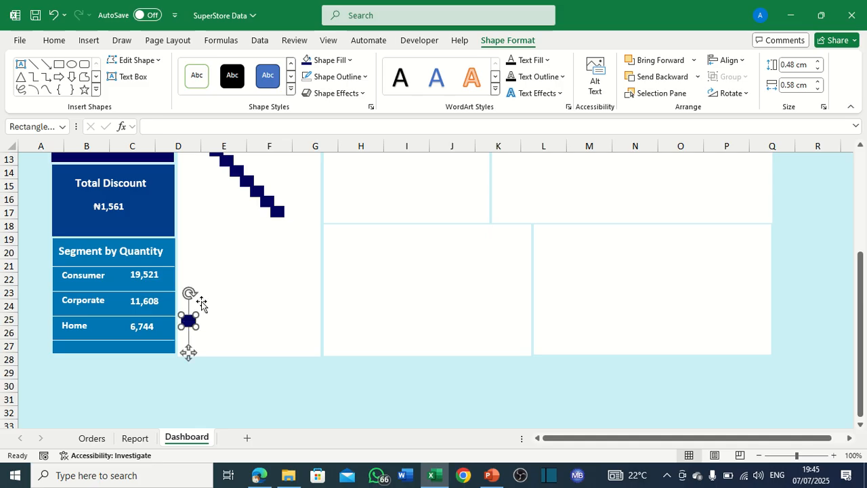
click(274, 212)
drag(274, 213, 182, 303)
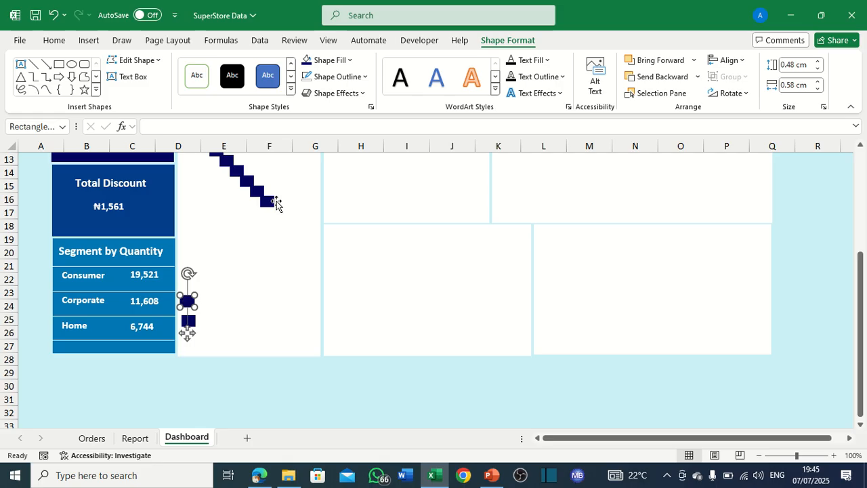
drag(274, 204, 193, 277)
drag(258, 190, 188, 252)
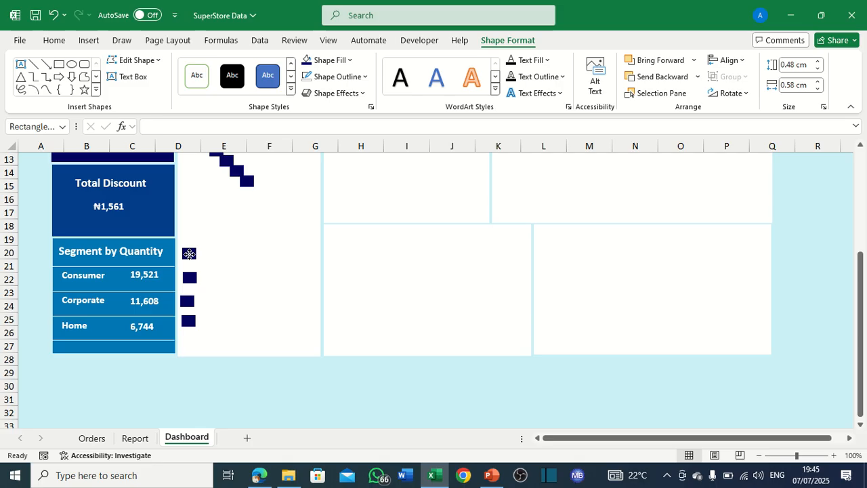
drag(248, 181, 191, 235)
drag(237, 170, 191, 228)
scroll(244, 206, up, 1)
drag(218, 193, 194, 185)
click(195, 170)
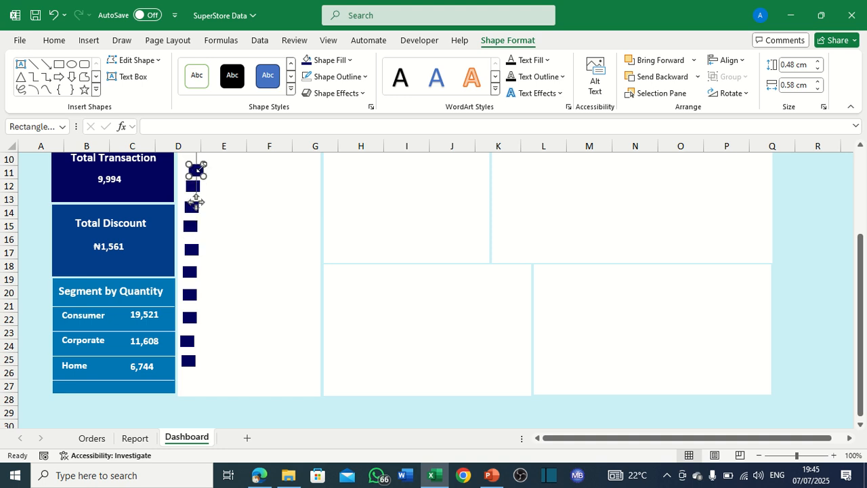
ctrl+click(191, 189)
ctrl+click(187, 208)
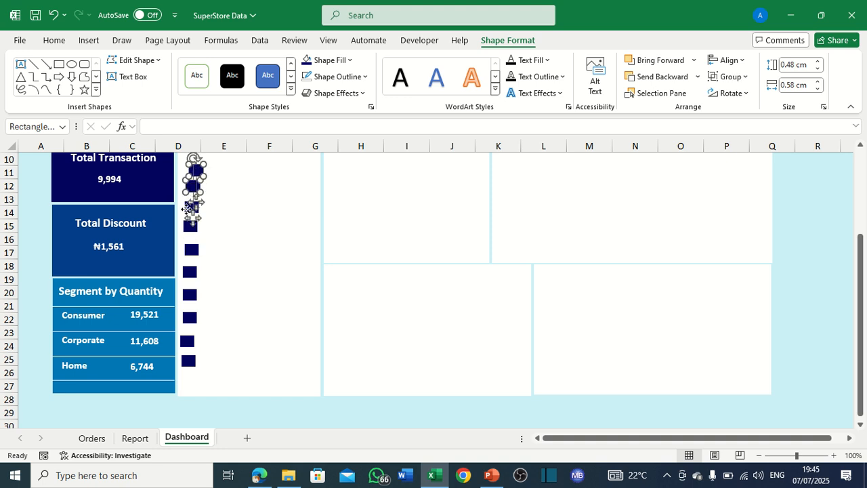
ctrl+click(186, 218)
key(Escape)
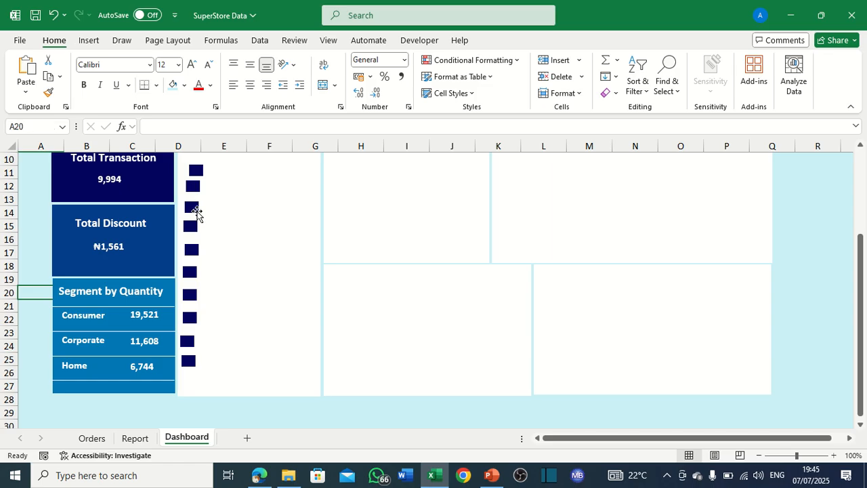
Shift the third, fifth, seventh and ninth navy rectangles in the column slightly away from the cards.
drag(195, 209, 218, 213)
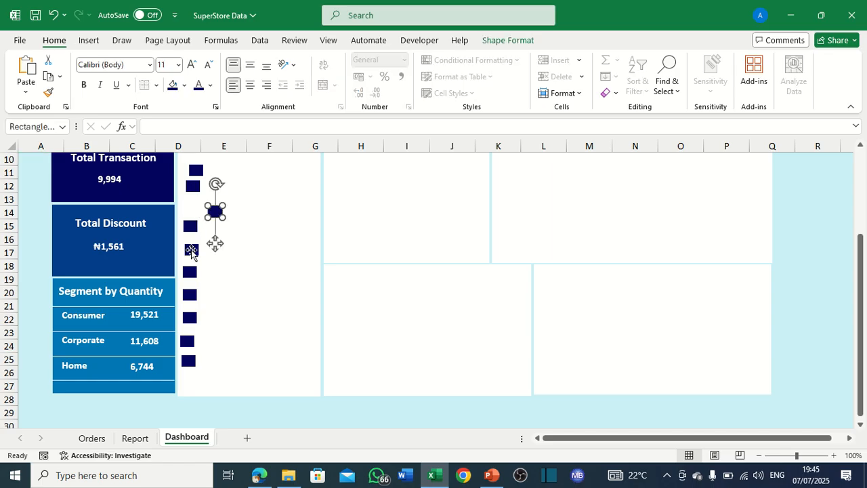
drag(194, 252, 210, 255)
drag(199, 296, 206, 296)
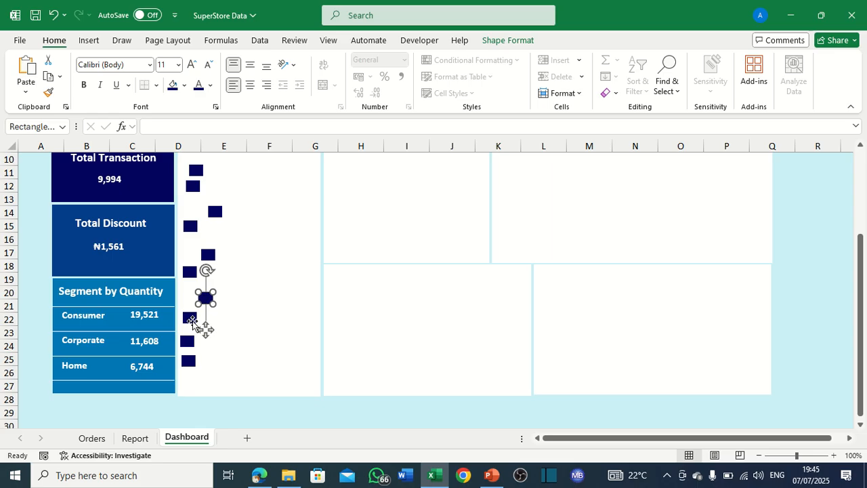
drag(193, 341, 209, 344)
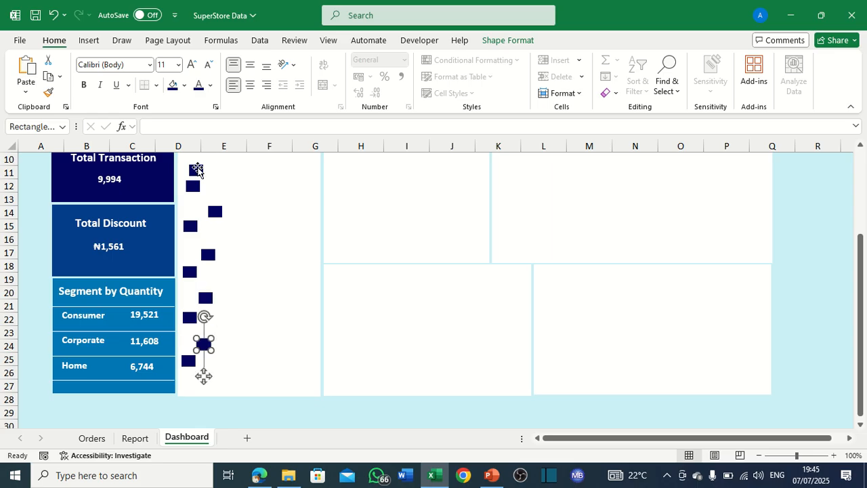
Select all ten small navy rectangles in the white panel and align them to their left edges.
ctrl+click(196, 170)
ctrl+click(192, 186)
ctrl+click(215, 211)
ctrl+click(190, 226)
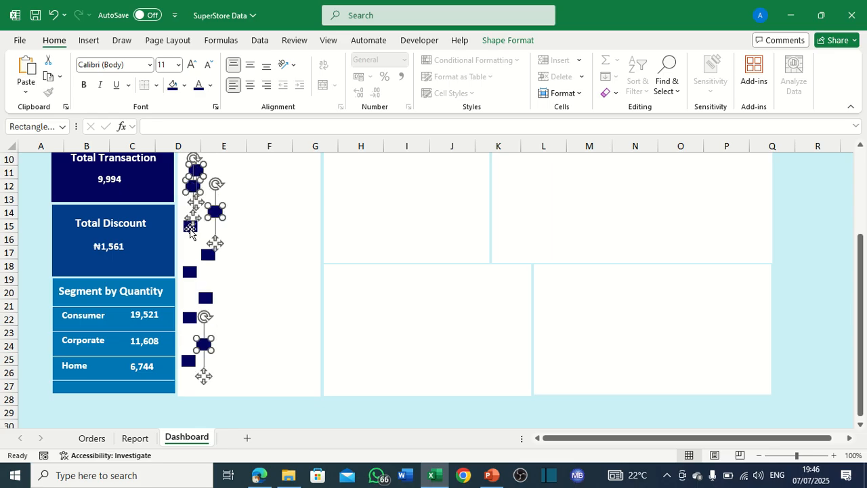
ctrl+click(207, 253)
ctrl+click(190, 272)
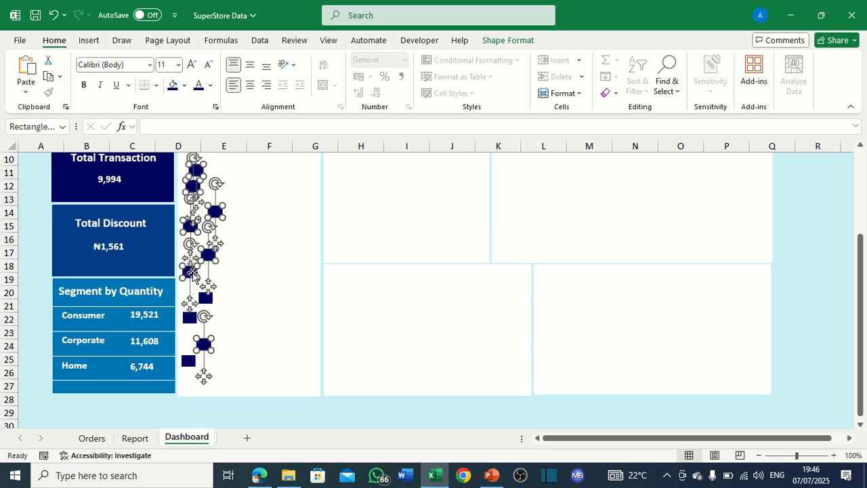
ctrl+click(205, 298)
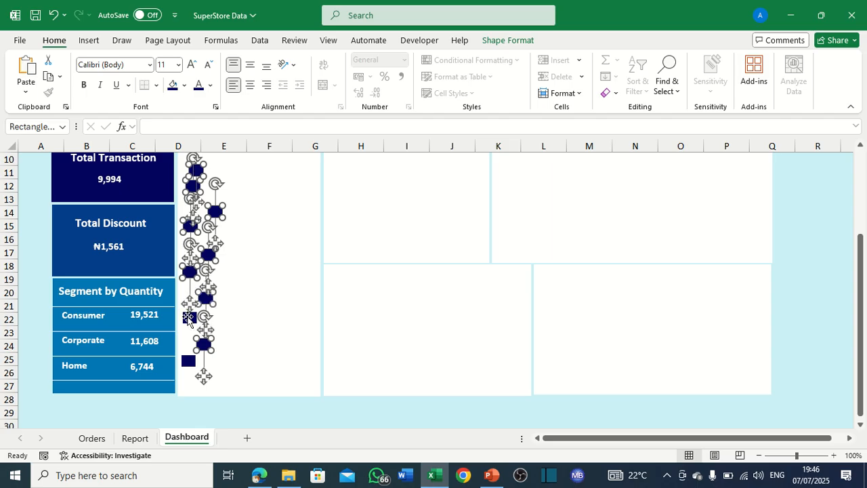
ctrl+click(189, 317)
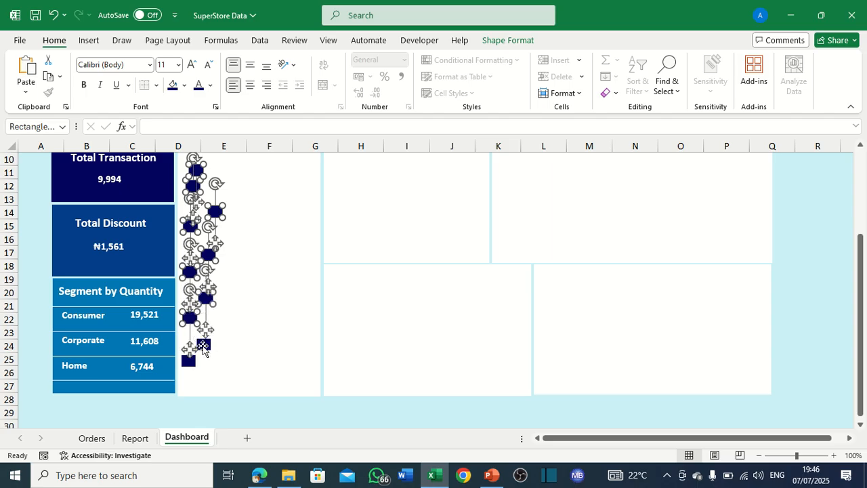
ctrl+click(189, 360)
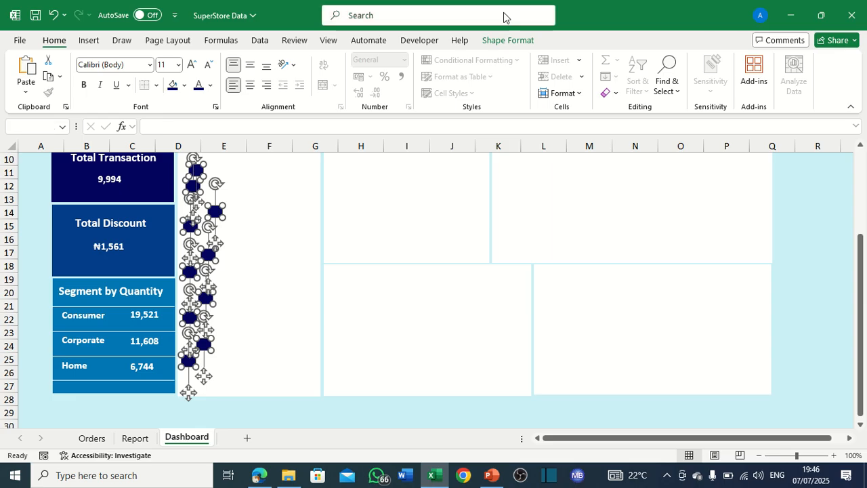
click(499, 42)
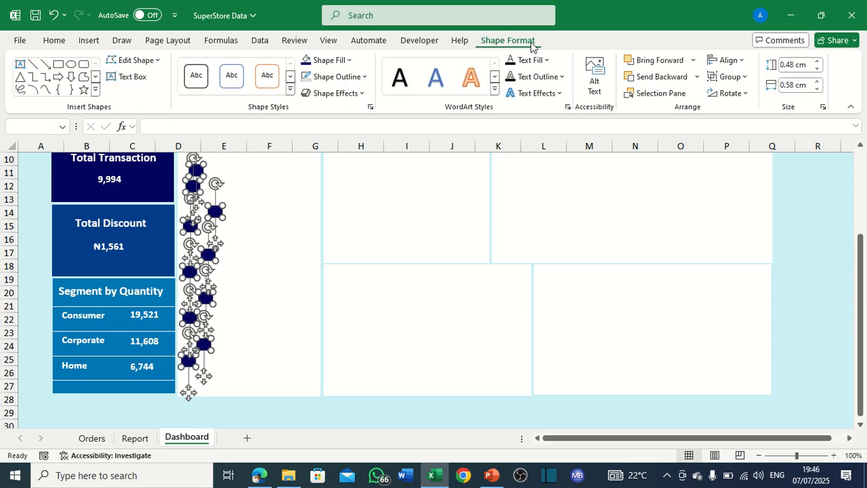
click(726, 59)
click(760, 80)
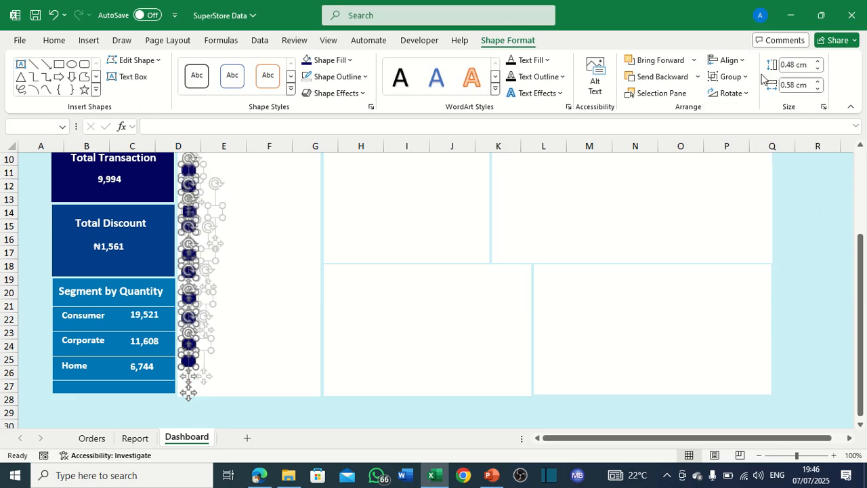
click(724, 61)
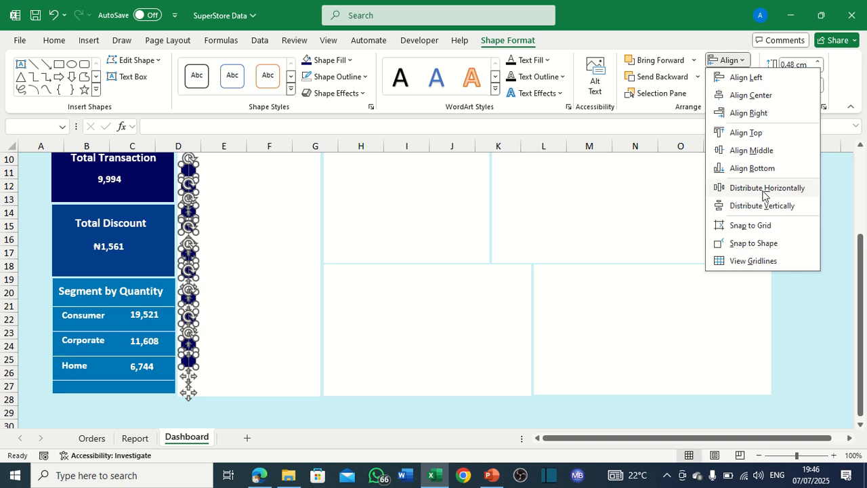
click(760, 204)
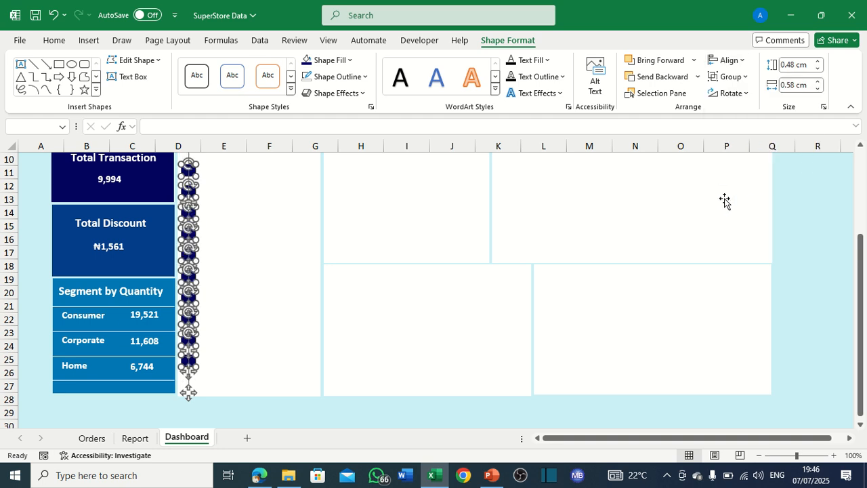
click(260, 193)
scroll(351, 195, up, 2)
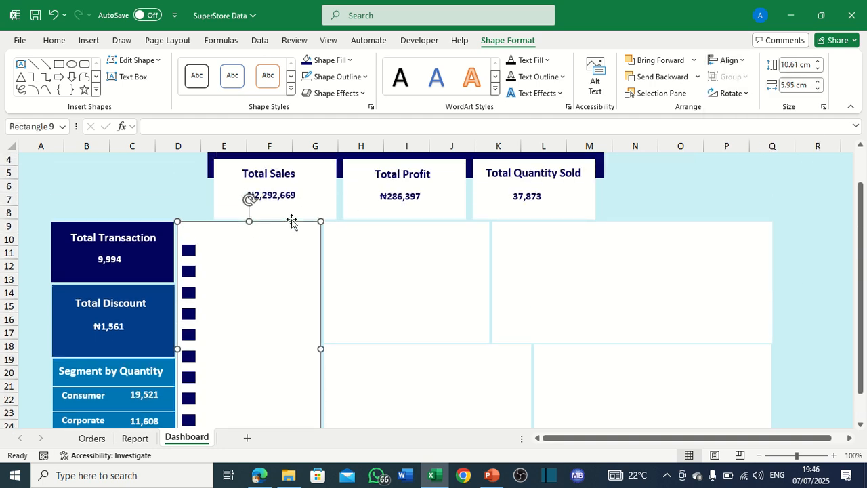
scroll(291, 221, down, 2)
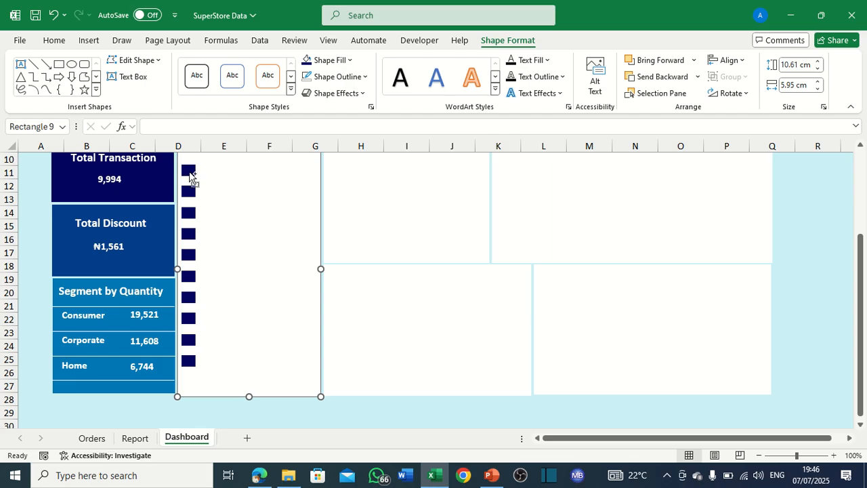
key(ctrl+z)
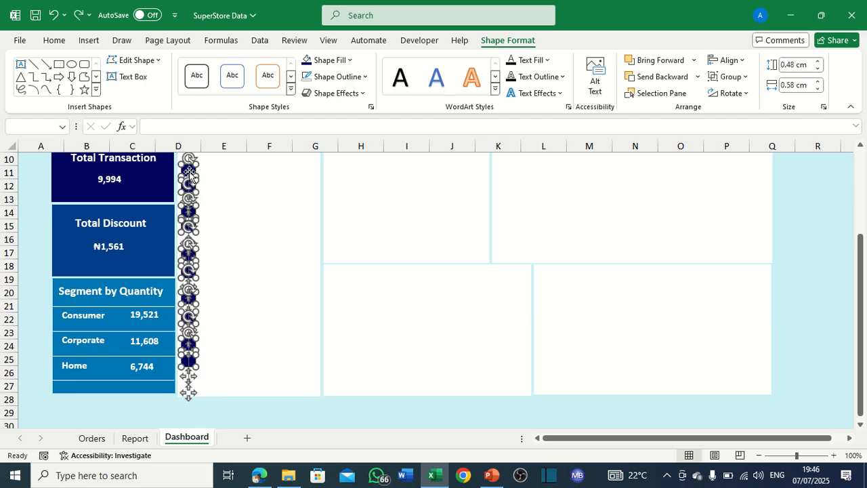
Distribute the ten navy rectangles vertically and nudge the whole column slightly downward.
click(730, 60)
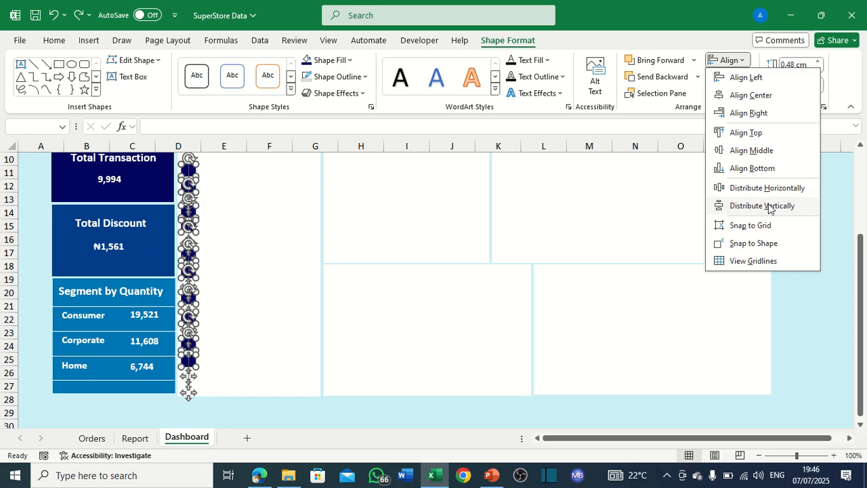
click(768, 208)
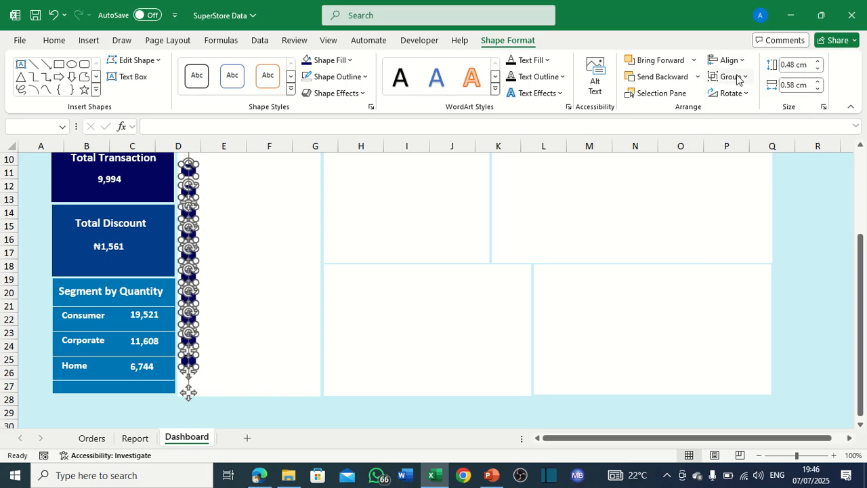
click(188, 220)
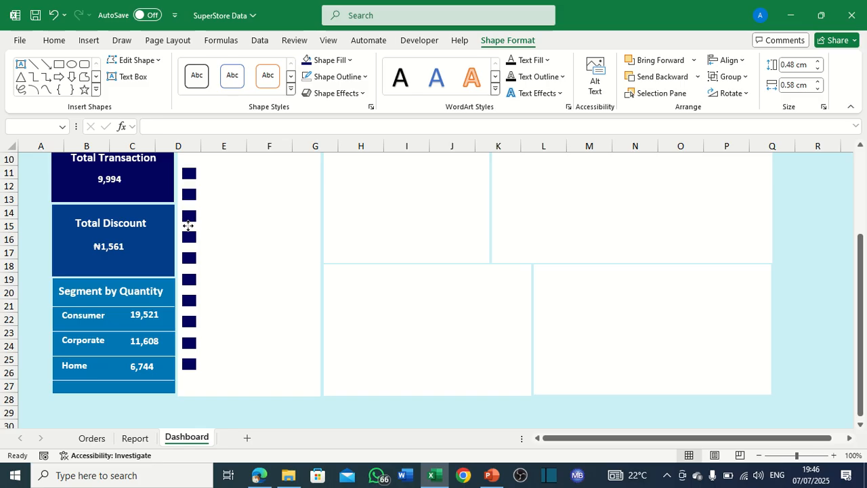
key(Down)
key(Up)
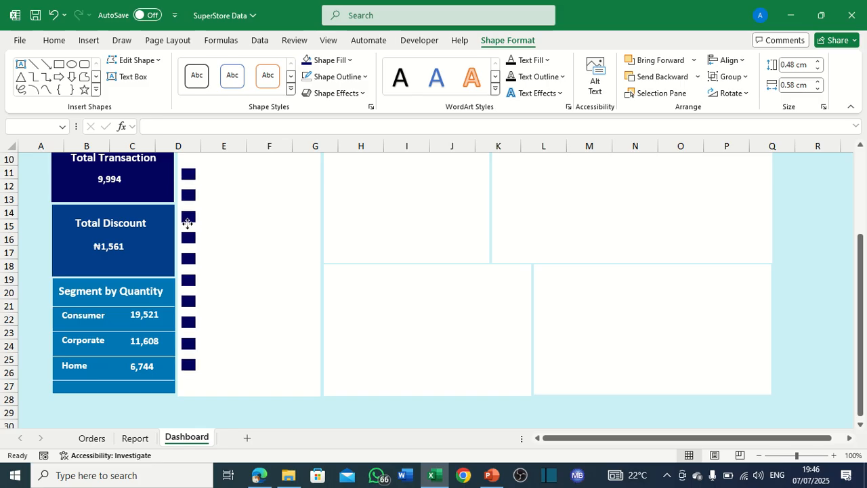
click(189, 227)
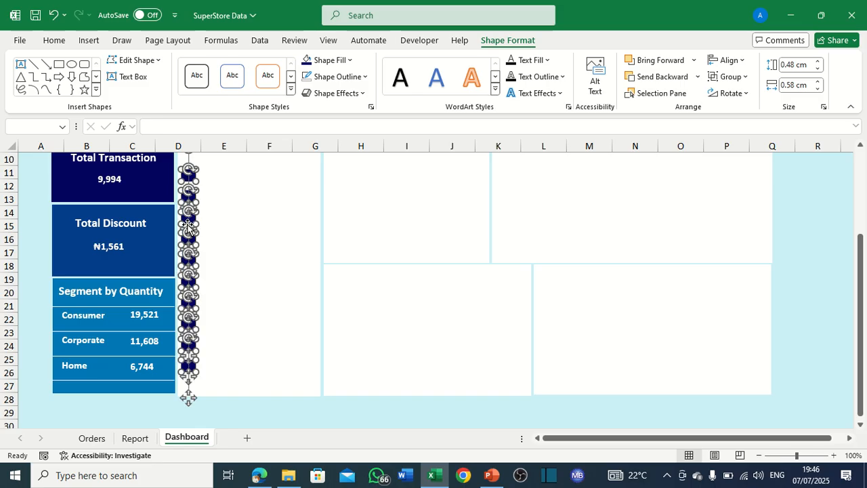
Group the ten navy rectangles into one object.
click(730, 77)
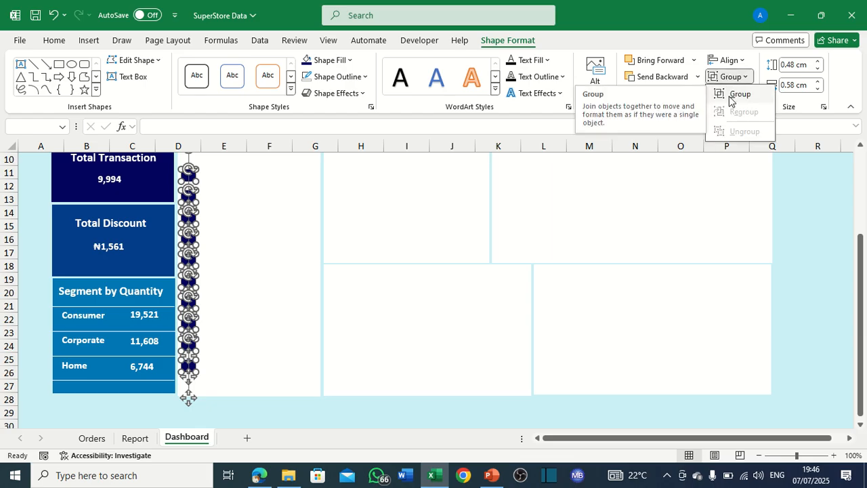
click(731, 94)
click(268, 264)
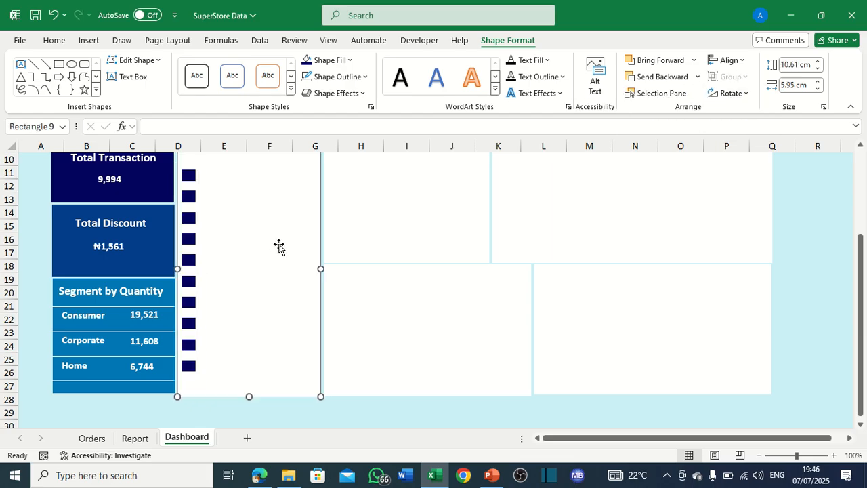
scroll(287, 228, up, 2)
scroll(279, 229, down, 1)
scroll(277, 228, down, 1)
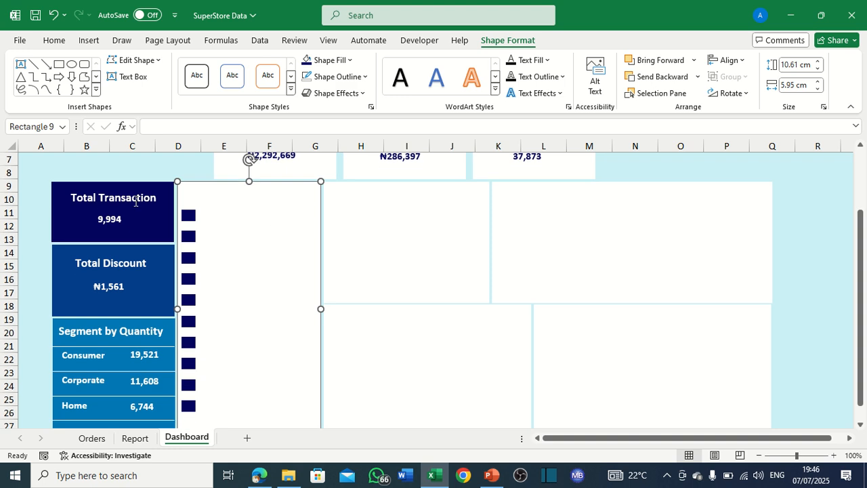
Duplicate the Total Transaction value text box, recolour its text dark navy and place the copy beside the first navy rectangle.
click(122, 220)
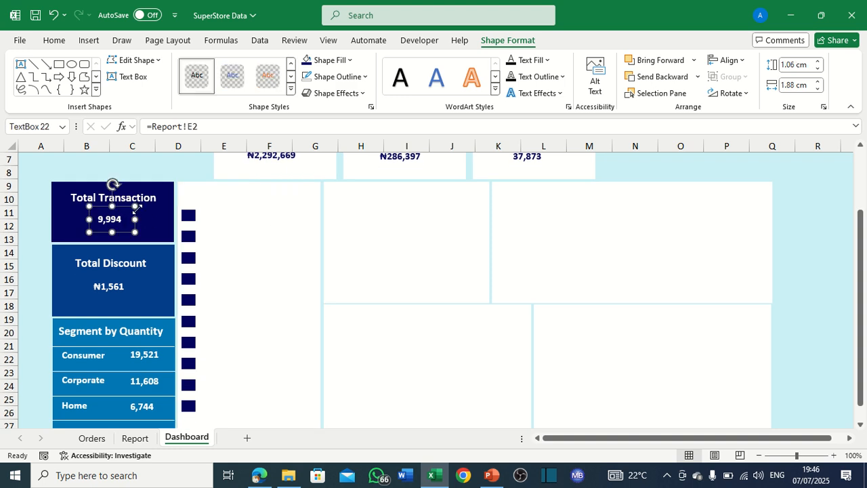
key(ctrl+d)
drag(140, 226, 172, 218)
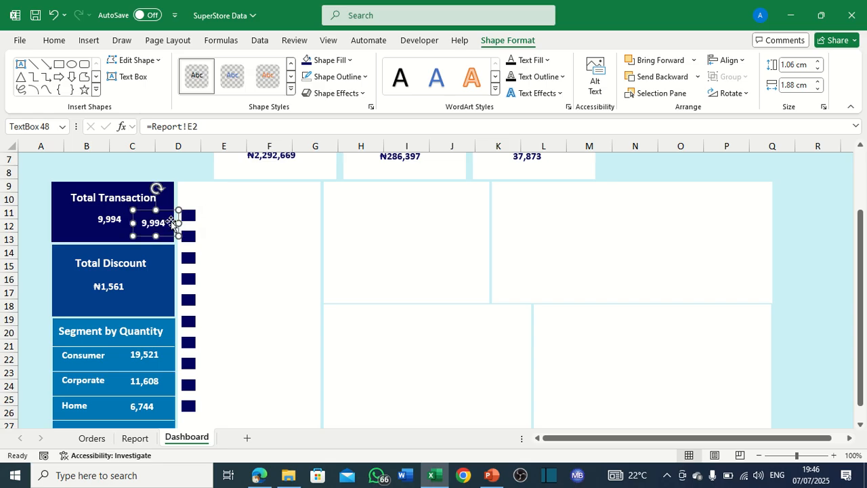
click(54, 41)
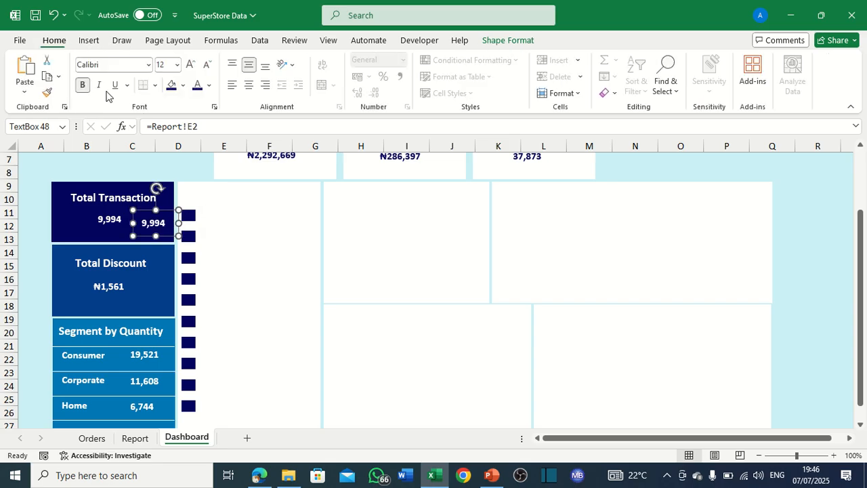
click(198, 84)
drag(151, 216, 226, 209)
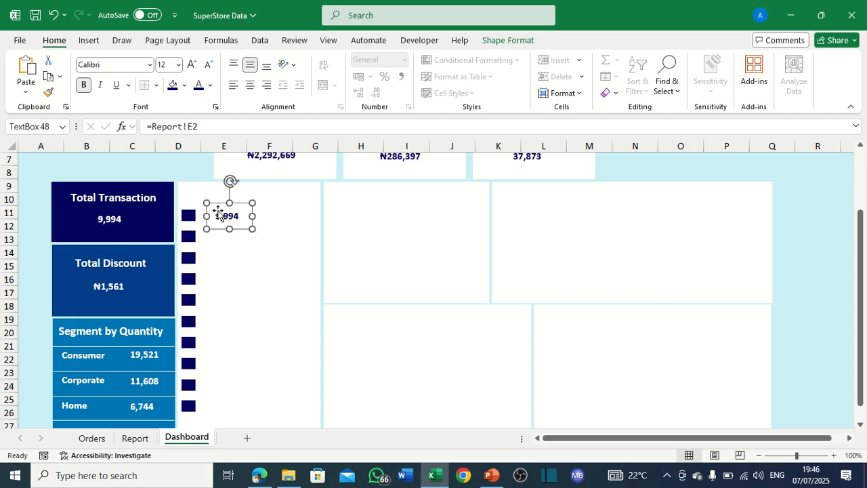
Relink the copied text box to the first state name in the Report sheet, =Report!J5.
click(202, 126)
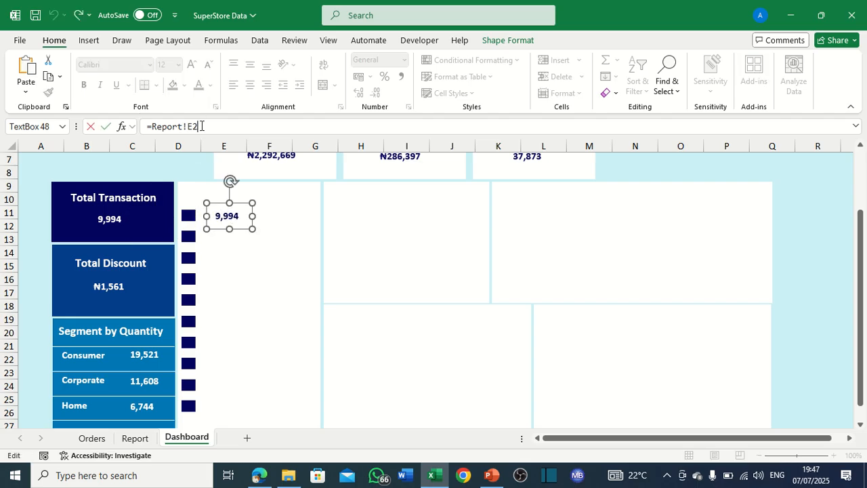
key(BackSpace)
key(BackSpace)
key(BackSpace)
key(BackSpace)
key(BackSpace)
key(BackSpace)
key(BackSpace)
key(BackSpace)
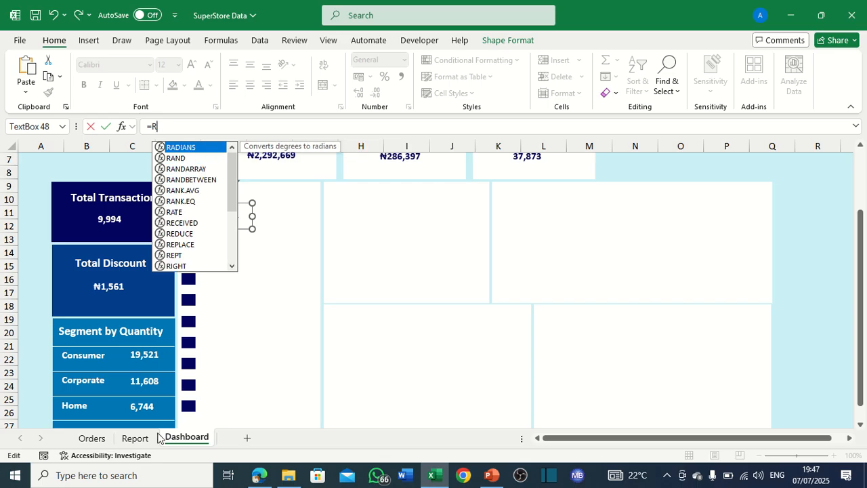
key(BackSpace)
click(136, 437)
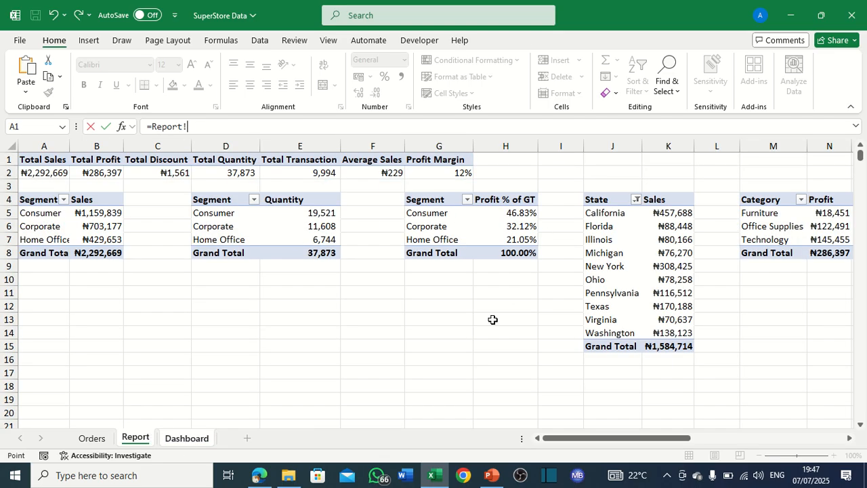
click(617, 214)
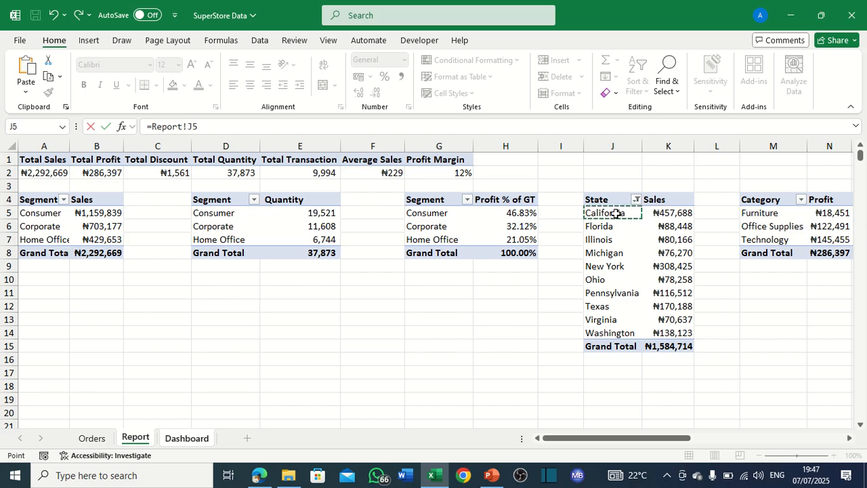
key(Return)
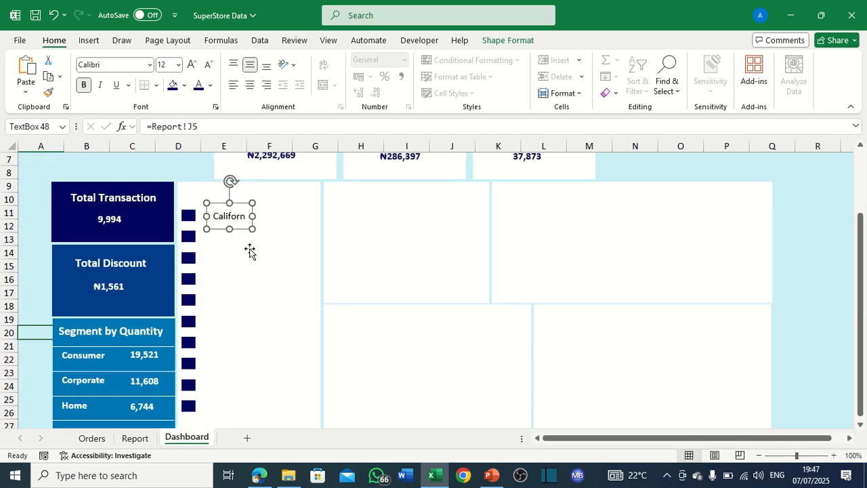
Resize the California label to fit its full text beside the first navy rectangle and colour the text dark navy.
drag(271, 216, 231, 206)
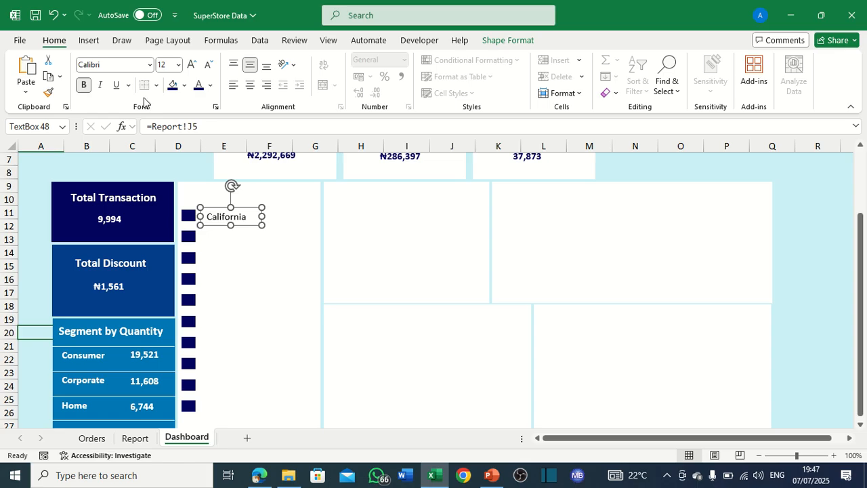
click(201, 88)
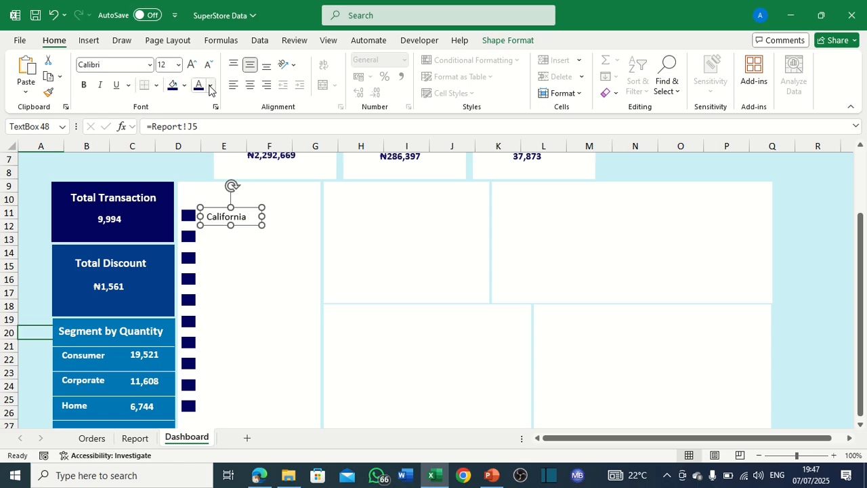
double_click(246, 217)
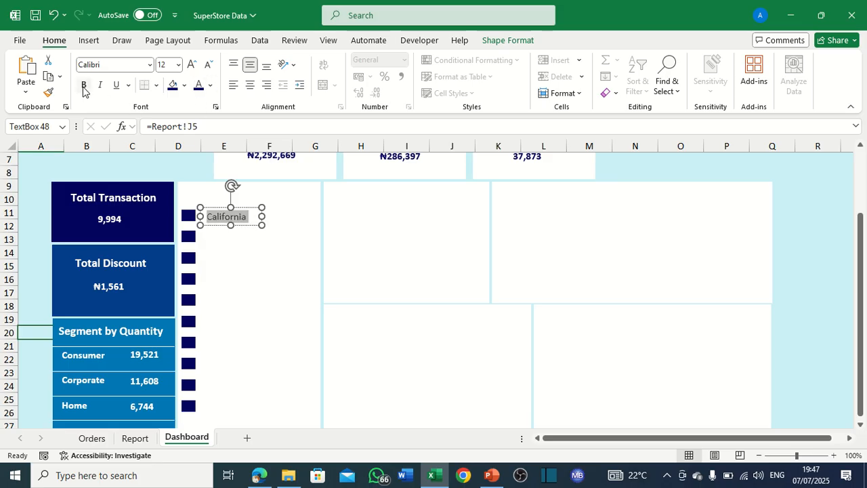
drag(263, 217, 269, 217)
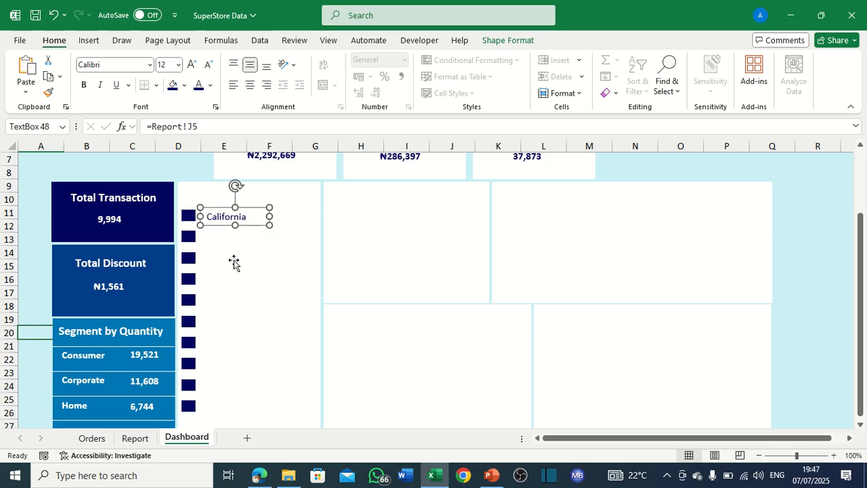
Duplicate the California label to make nine copies for the remaining navy rectangles.
key(ctrl+d)
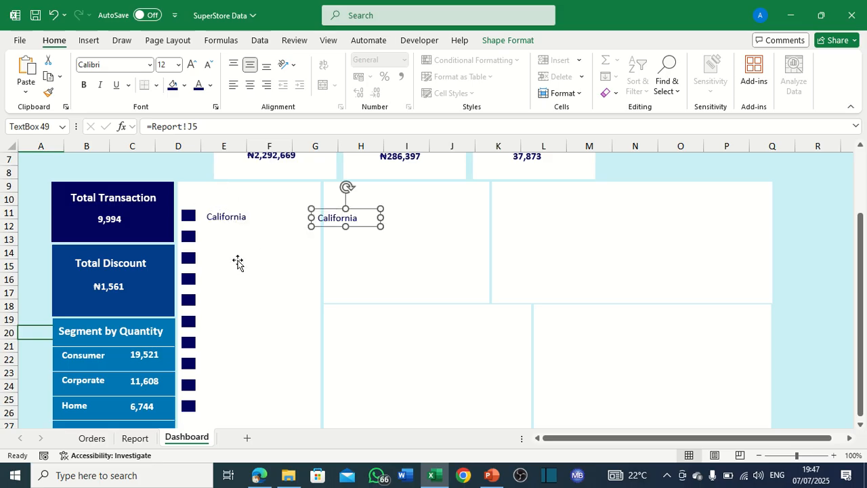
key(ctrl+d)
drag(436, 225, 248, 265)
drag(331, 219, 250, 235)
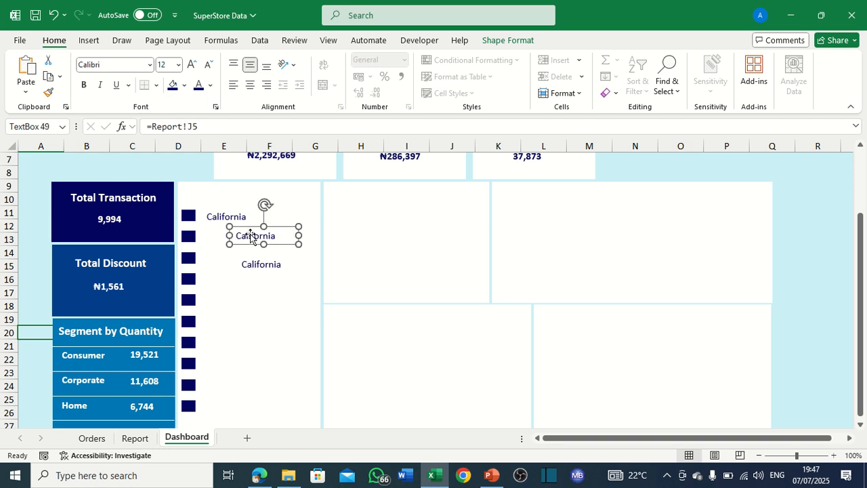
key(ctrl+d)
key(ctrl+d)
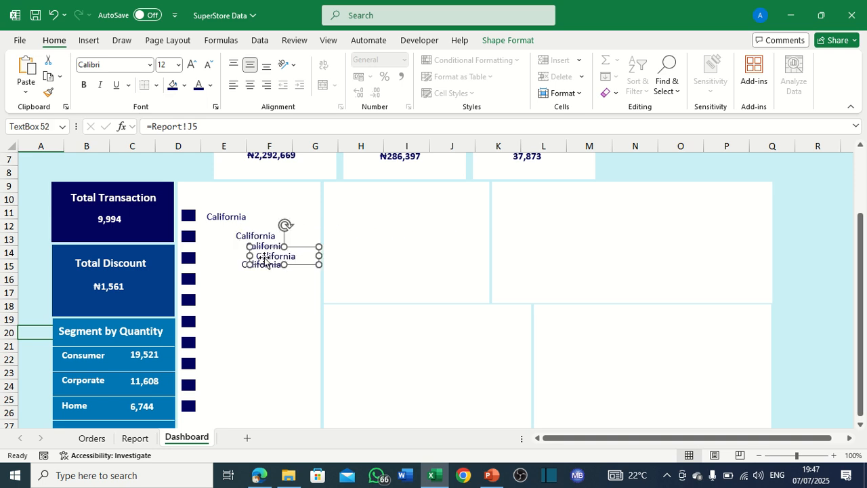
key(ctrl+d)
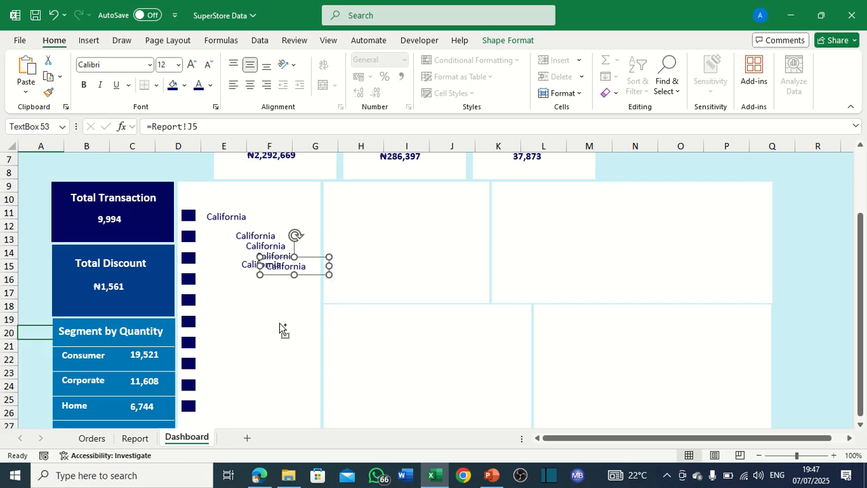
key(ctrl+d)
key(ctrl+d)
key(ctrl+d)
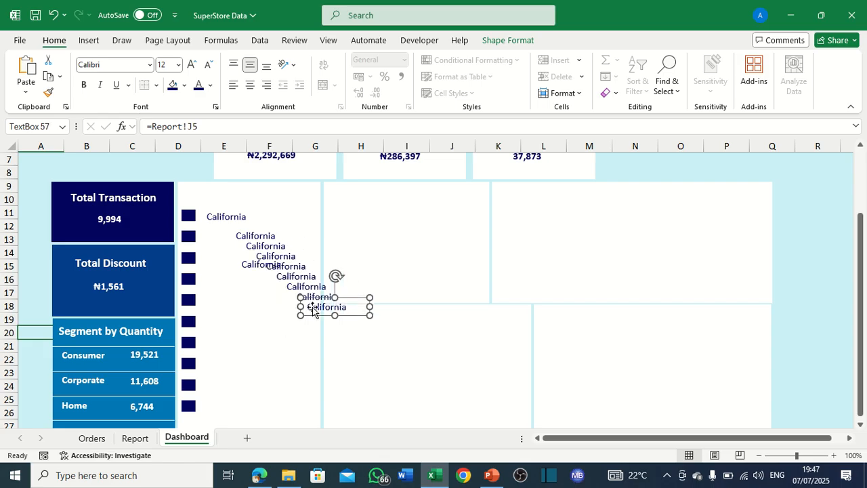
Place the nine California label copies beside the second to tenth navy rectangles, one per rectangle.
drag(299, 302, 206, 414)
drag(295, 304, 212, 386)
drag(300, 296, 219, 366)
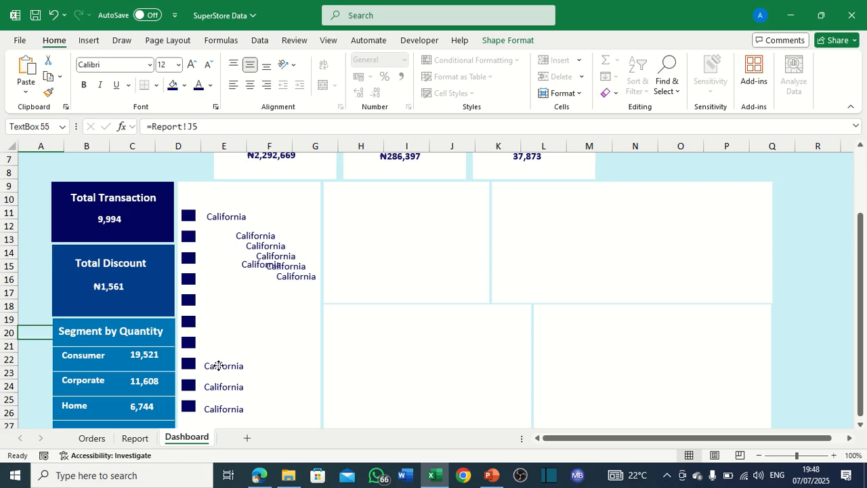
drag(294, 276, 218, 337)
drag(284, 263, 221, 317)
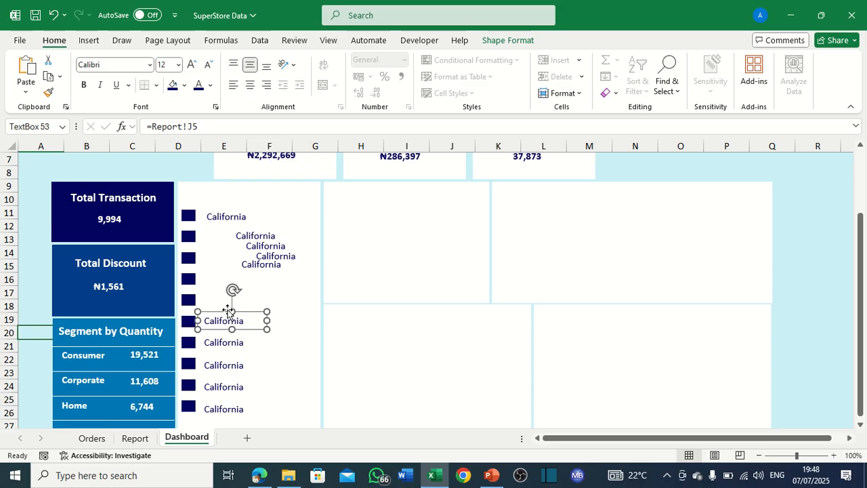
drag(267, 267, 230, 300)
drag(271, 261, 221, 280)
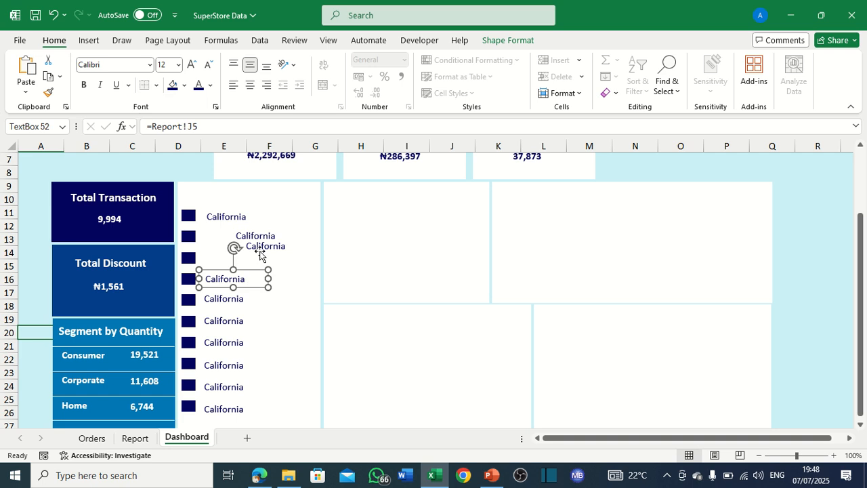
click(261, 252)
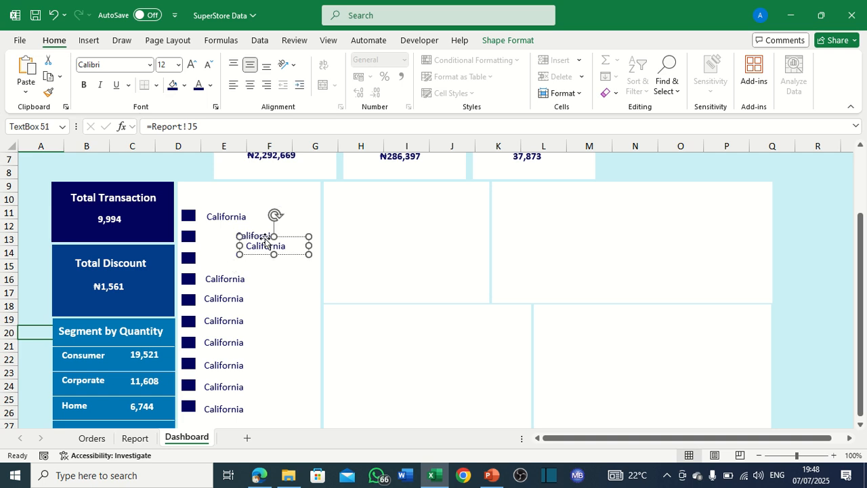
drag(264, 239, 228, 235)
Relink the label beside the second navy rectangle to the second state name, =Report!J6.
click(218, 215)
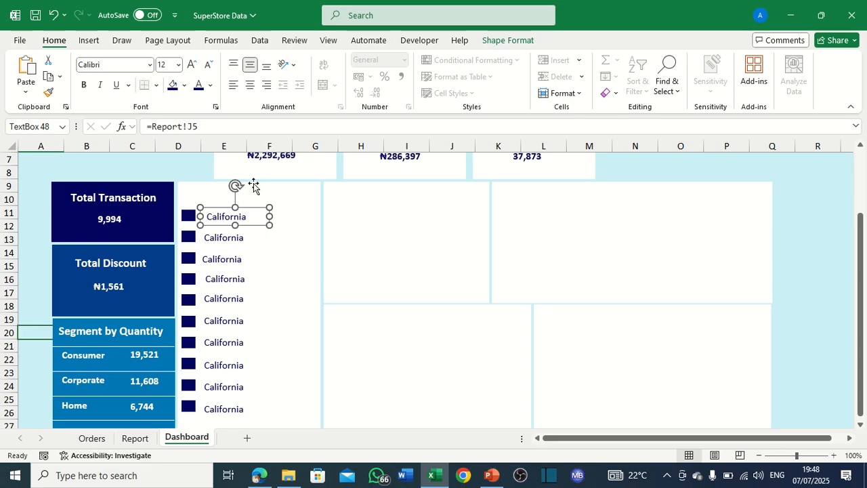
click(202, 128)
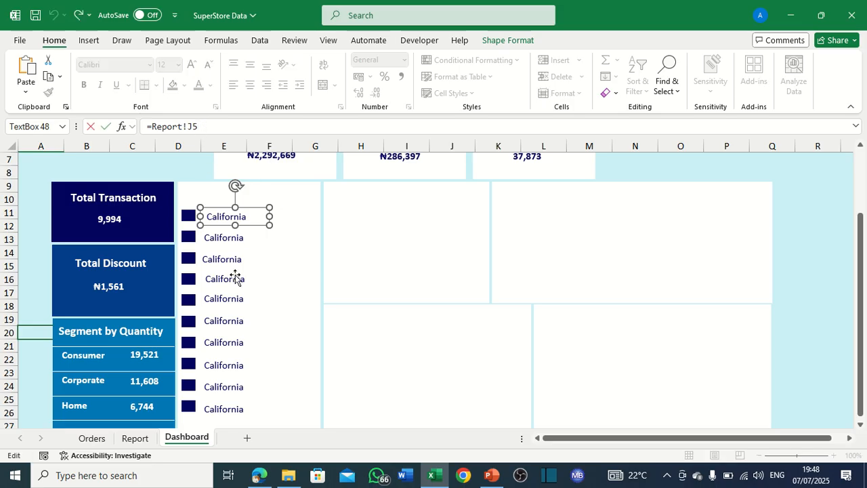
click(223, 239)
click(222, 131)
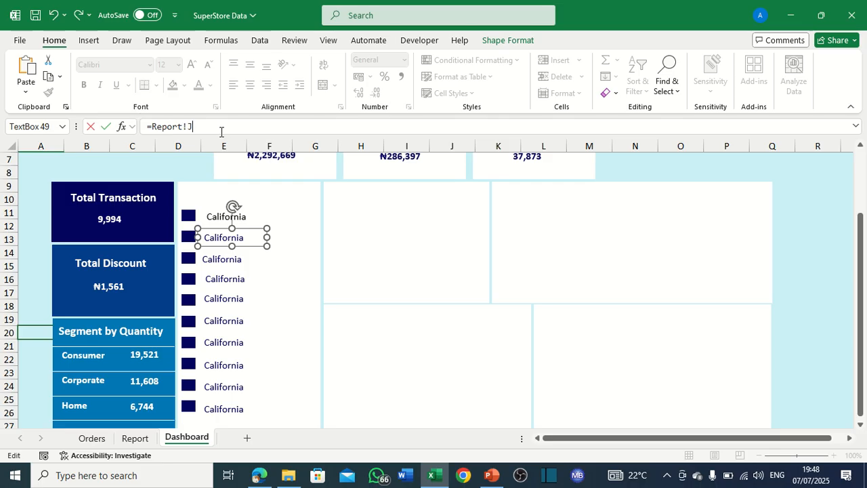
text(6)
key(Return)
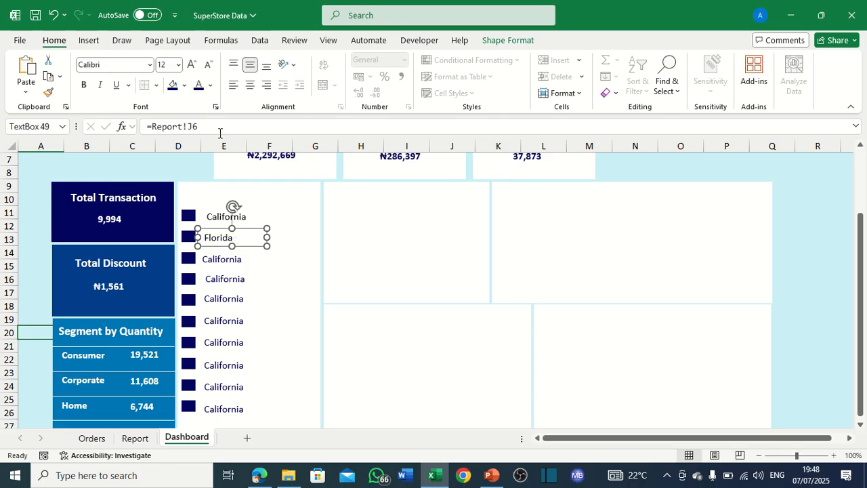
Relink the labels beside the third and fourth navy rectangles to =Report!J7 and =Report!J8.
click(223, 258)
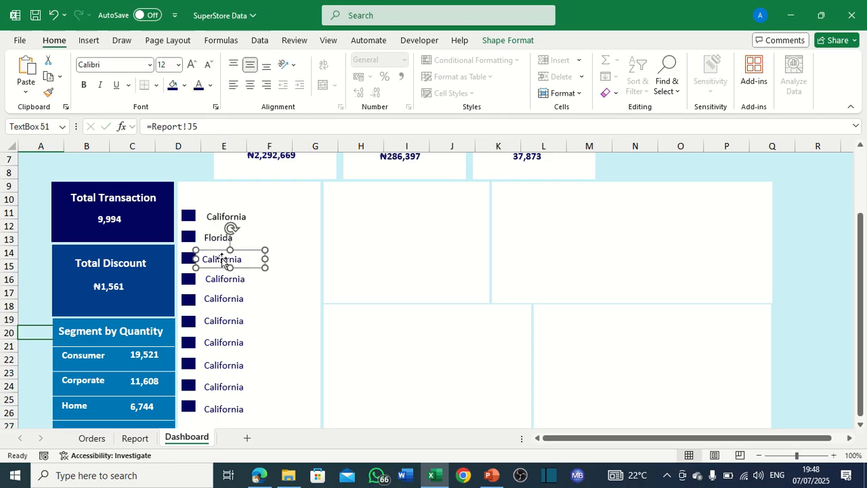
click(215, 130)
key(BackSpace)
text(7)
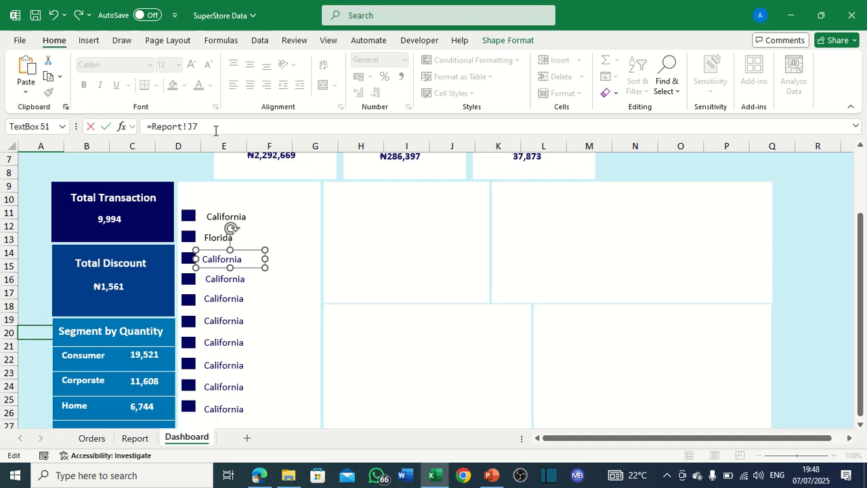
key(Return)
click(229, 283)
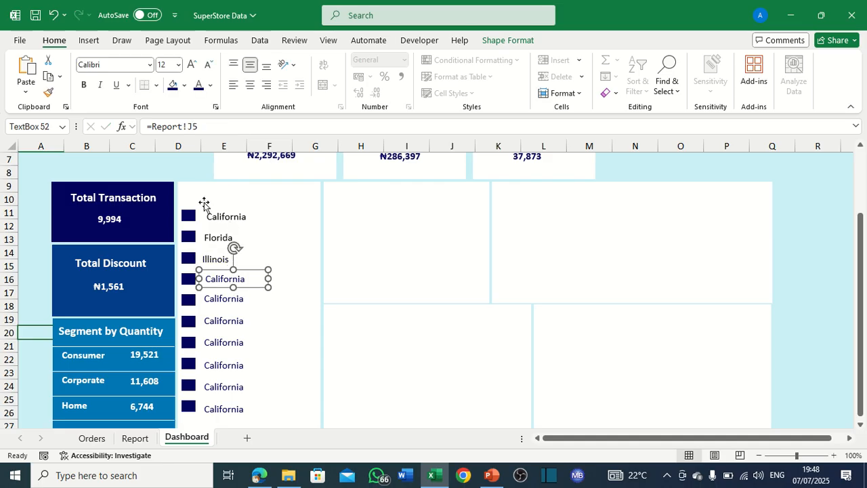
click(209, 129)
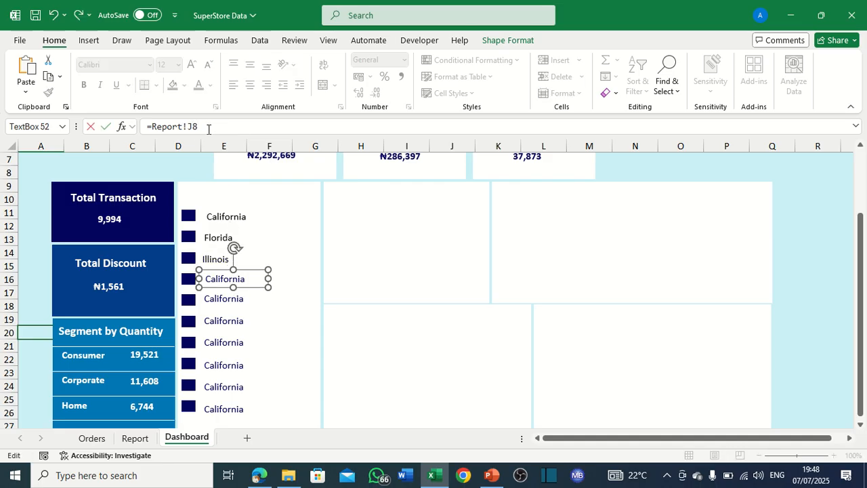
text(8)
key(Return)
Relink the labels beside the fifth and sixth navy rectangles to =Report!J9 and =Report!J10.
click(230, 298)
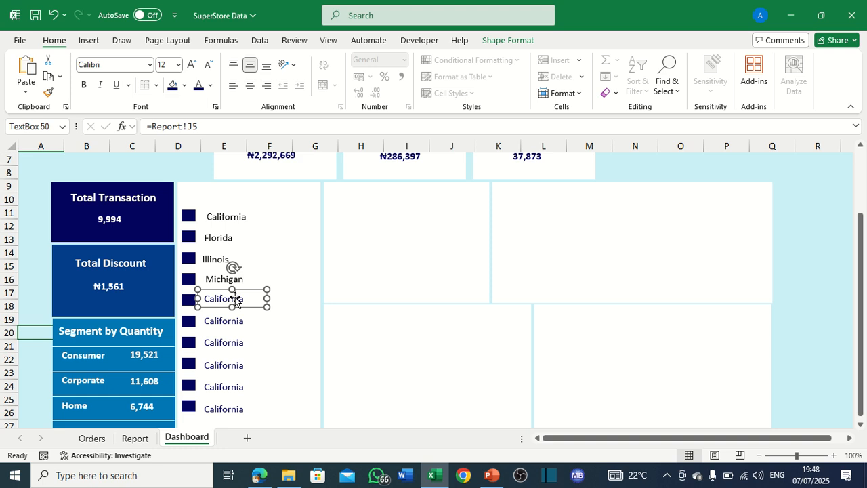
click(210, 128)
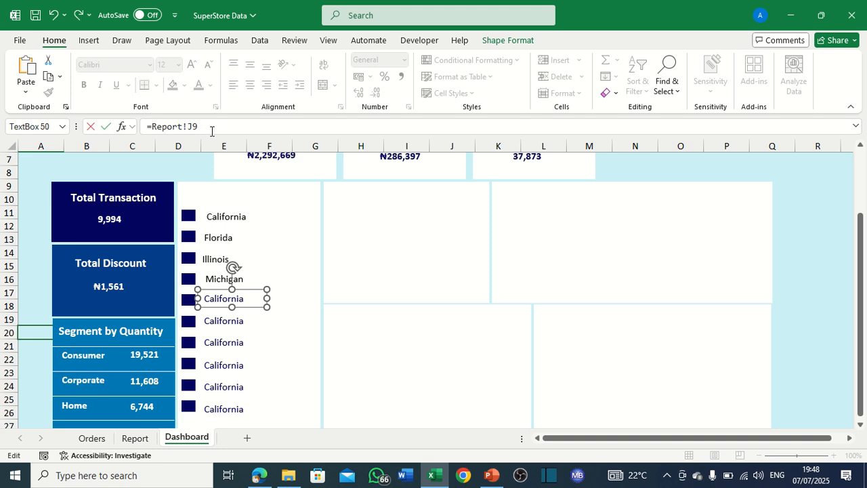
text(9)
key(Return)
click(234, 321)
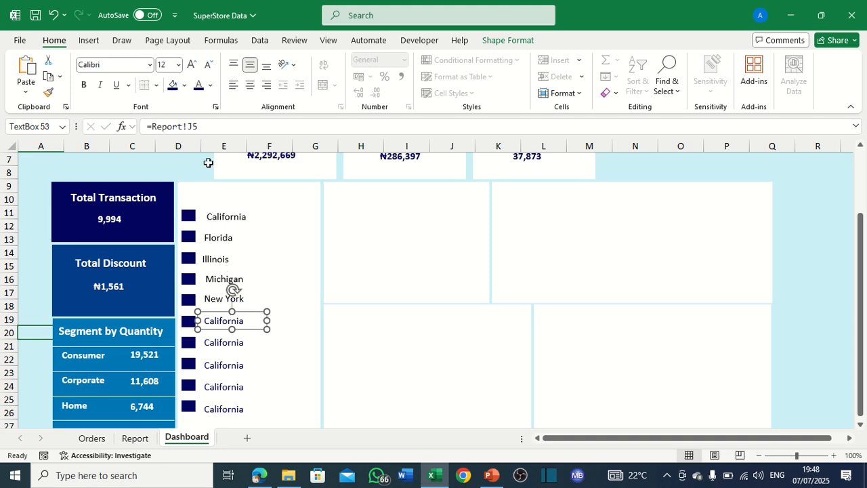
click(210, 128)
key(BackSpace)
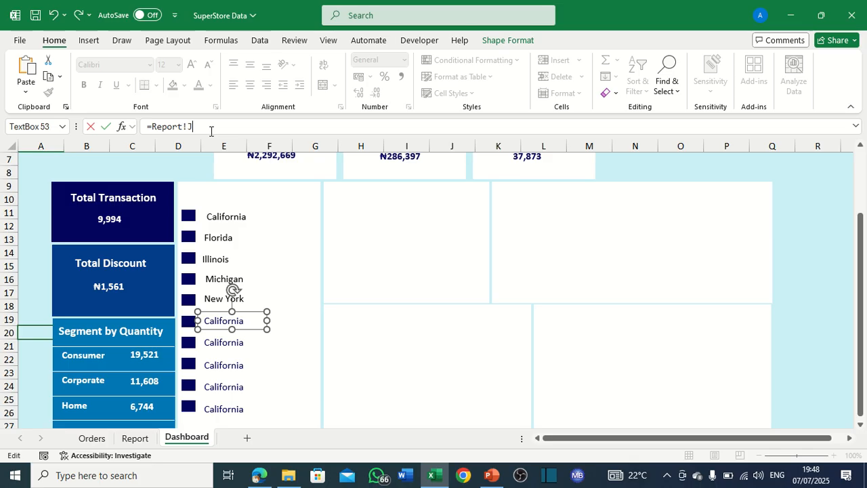
text(10)
key(Return)
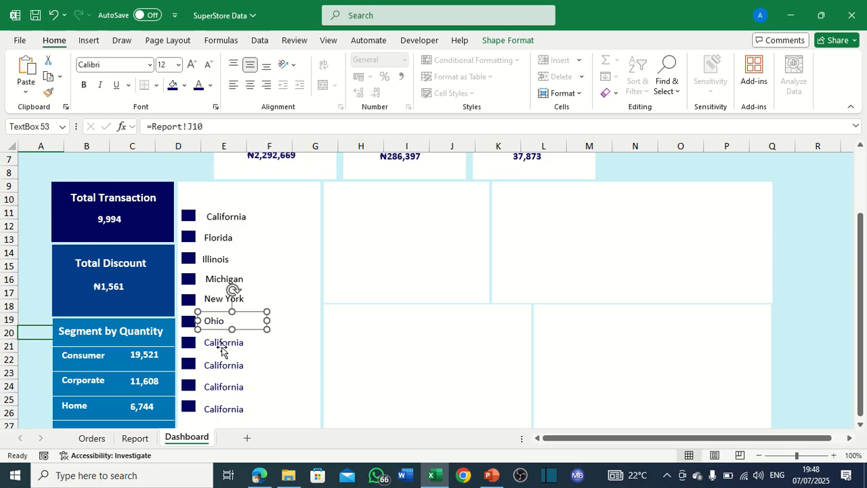
Relink the labels beside the seventh and eighth navy rectangles to =Report!J11 and =Report!J12.
click(222, 343)
click(214, 131)
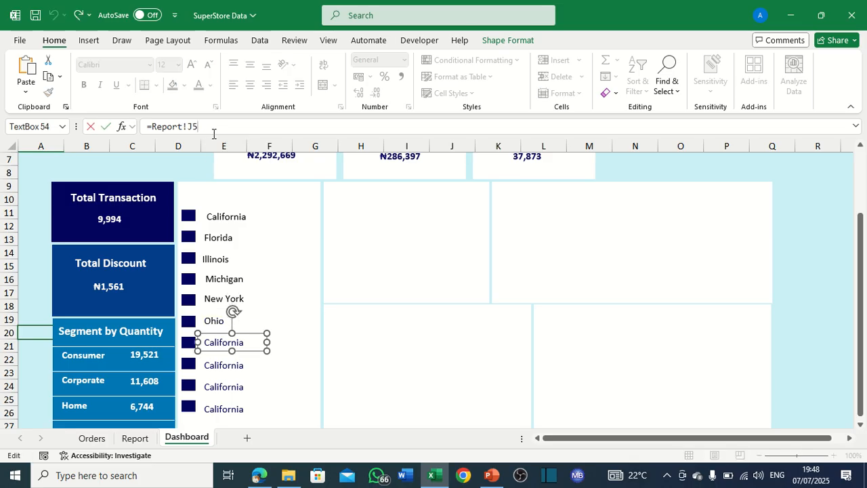
text(11)
key(Return)
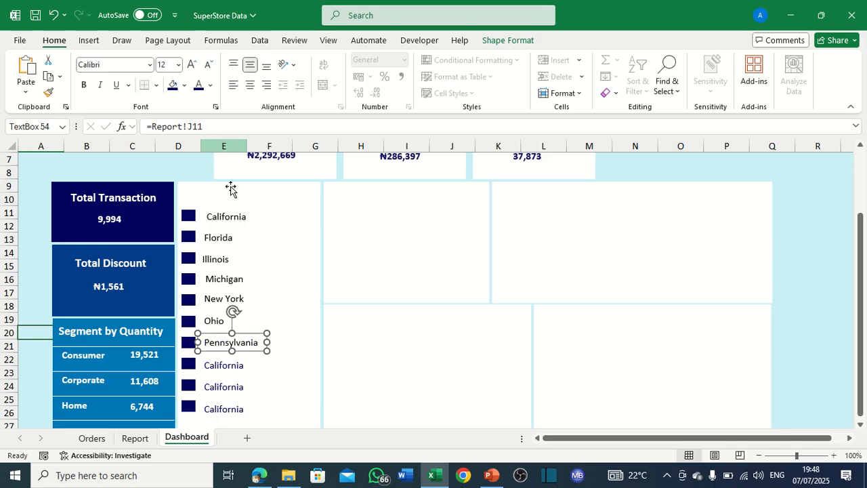
click(226, 364)
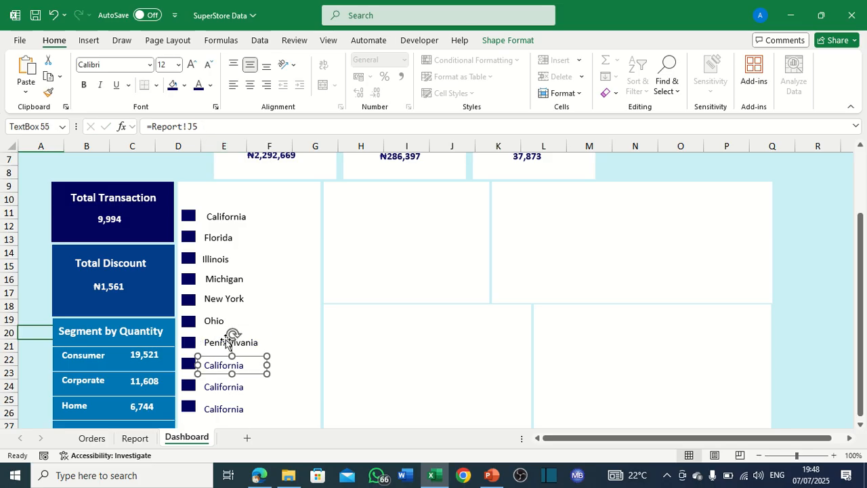
click(210, 132)
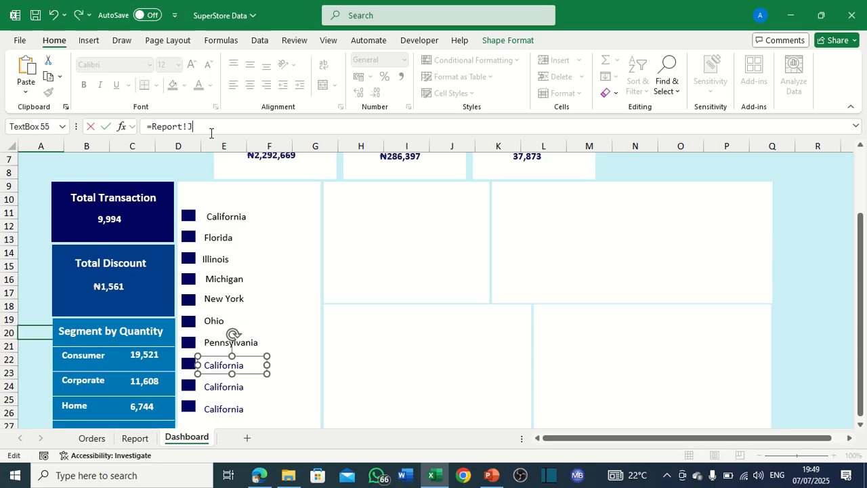
text(12)
key(Return)
Relink the labels beside the ninth and tenth navy rectangles to =Report!J13 and =Report!J14.
click(238, 387)
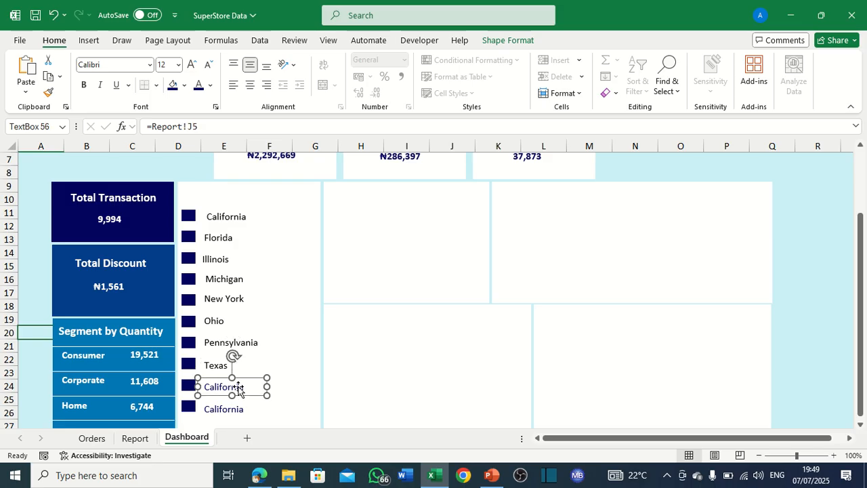
click(208, 126)
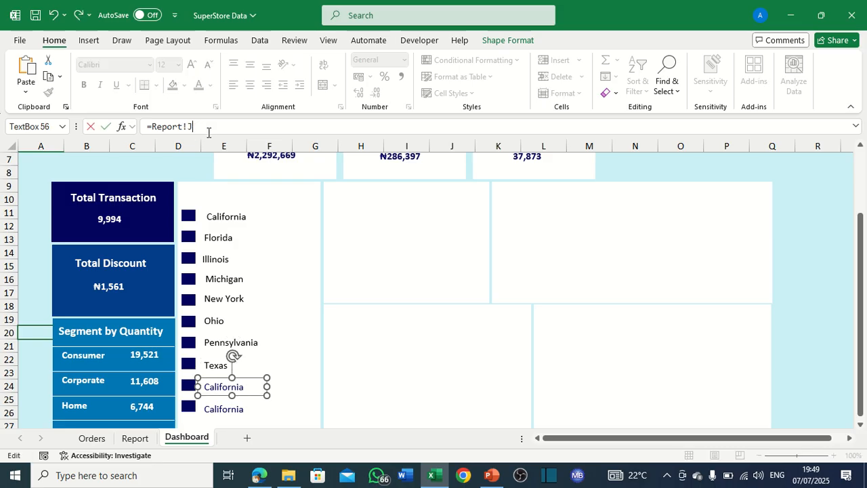
text(13)
key(Return)
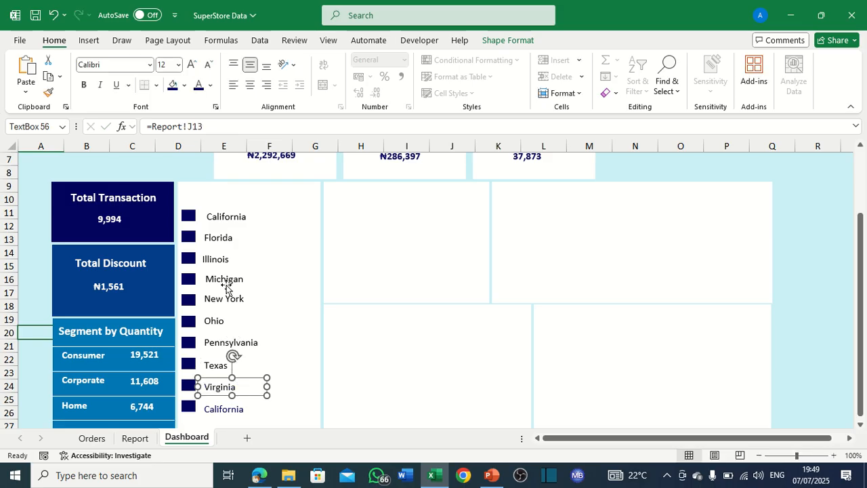
click(237, 409)
click(203, 126)
key(BackSpace)
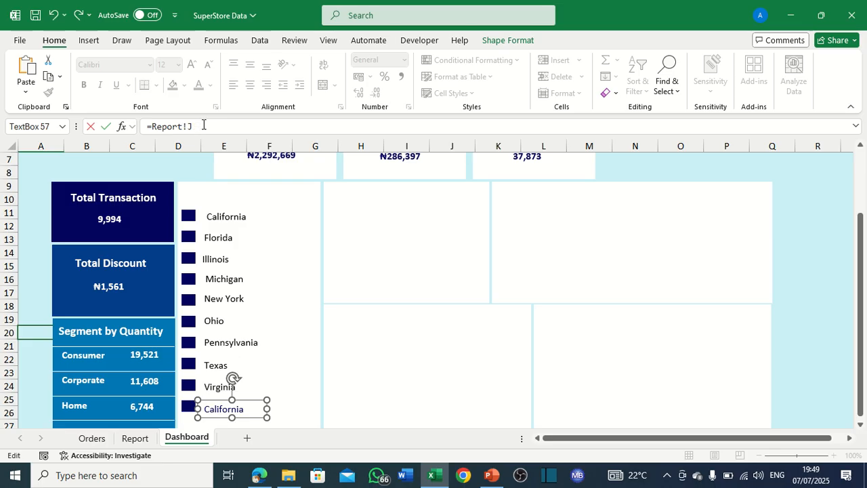
key(Return)
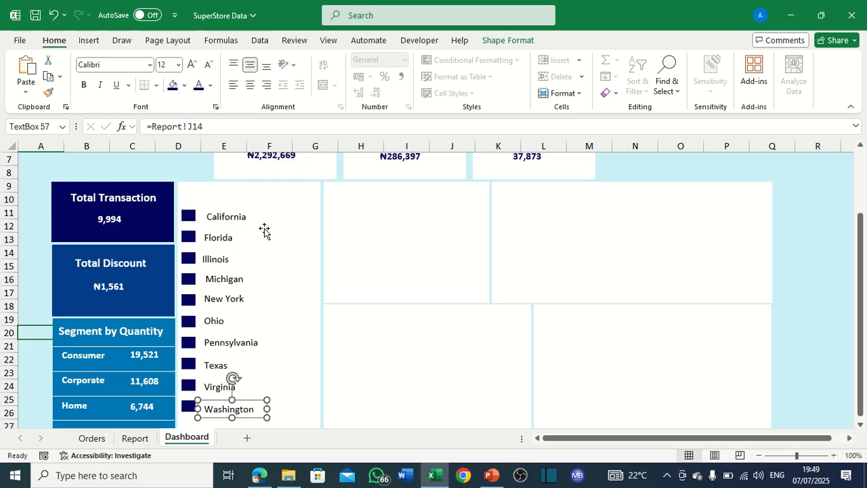
Distribute the ten state labels from California to Washington vertically and align them left.
click(223, 218)
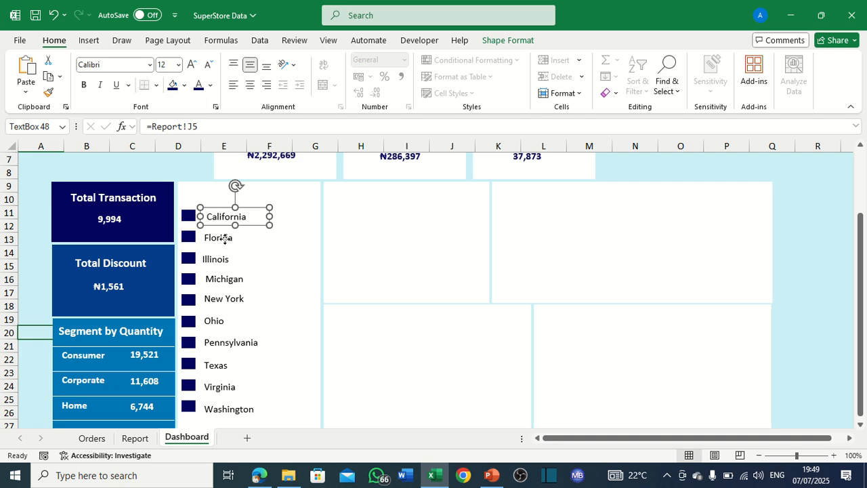
ctrl+click(225, 238)
ctrl+click(224, 261)
ctrl+click(226, 279)
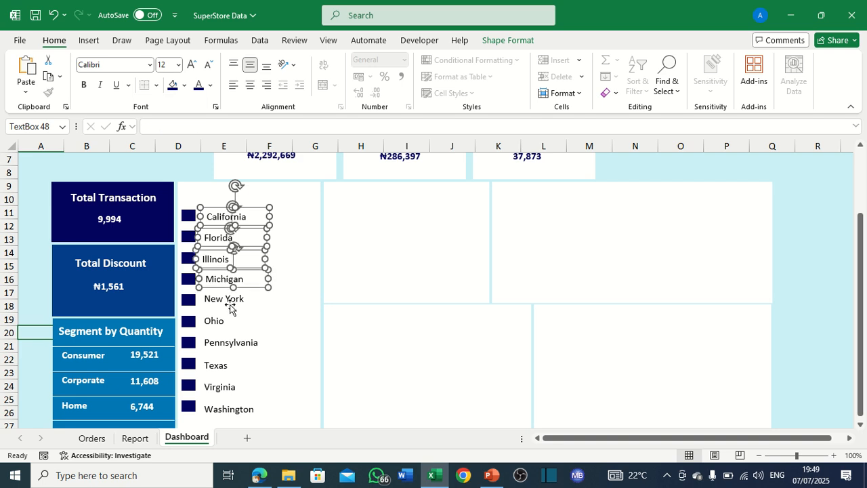
ctrl+click(228, 301)
ctrl+click(221, 324)
ctrl+click(226, 344)
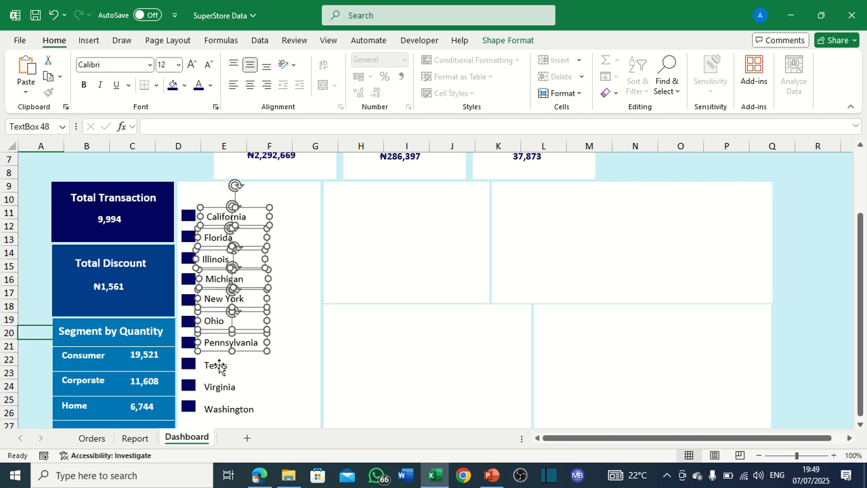
ctrl+click(223, 365)
ctrl+click(222, 387)
ctrl+click(228, 409)
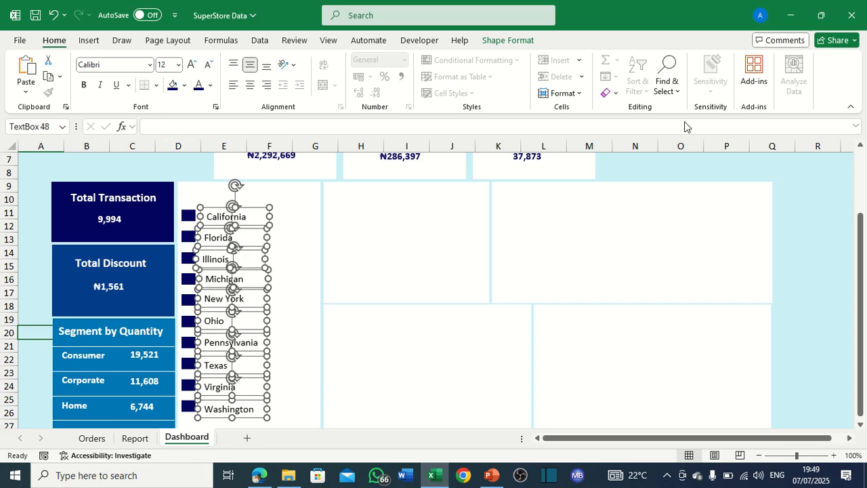
click(496, 42)
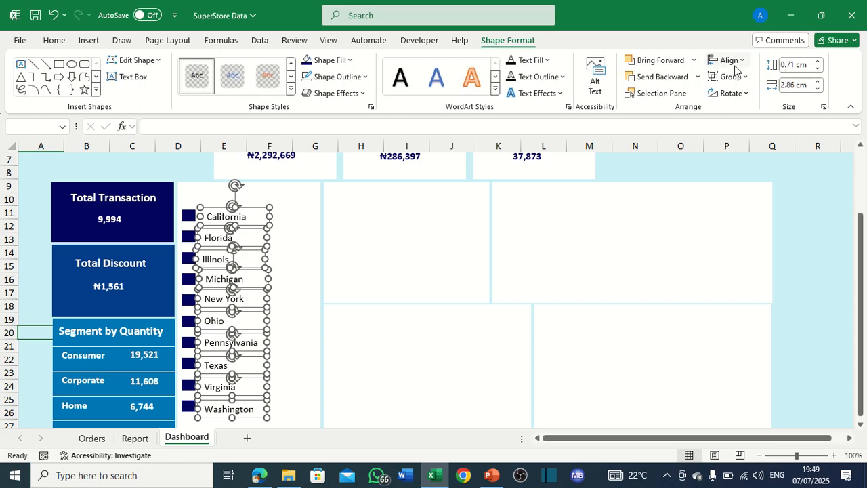
click(728, 61)
click(750, 208)
click(727, 60)
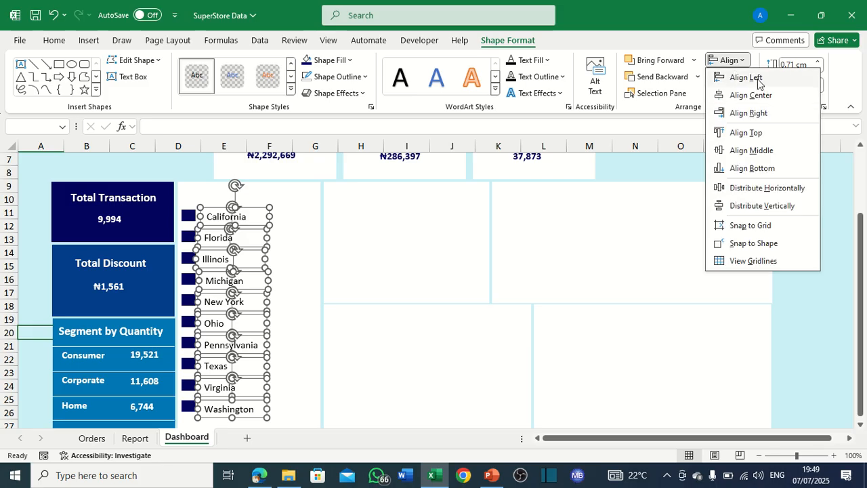
click(746, 77)
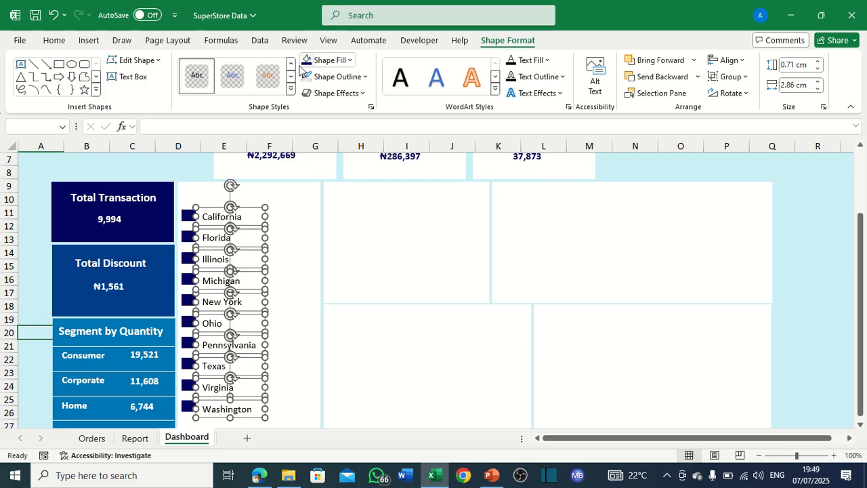
click(339, 60)
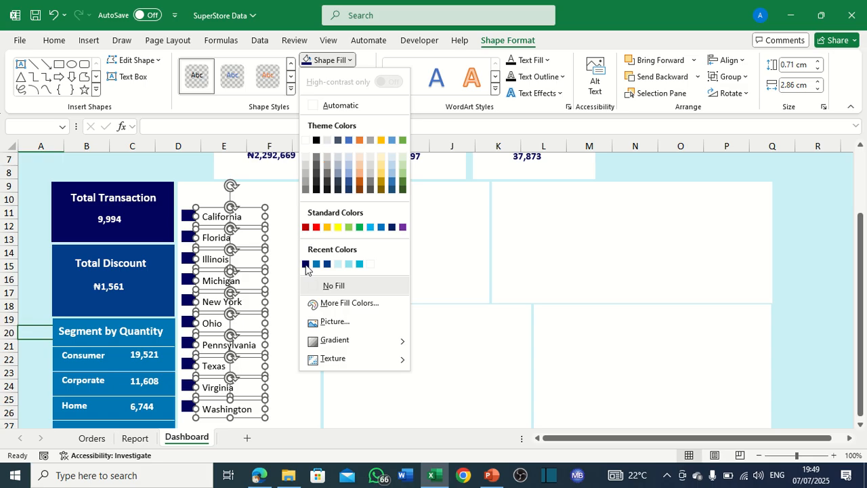
click(306, 264)
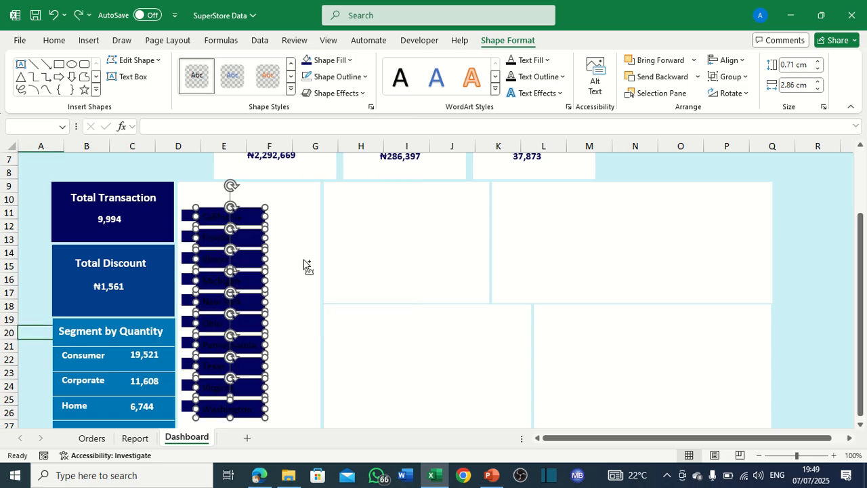
key(ctrl+z)
click(349, 61)
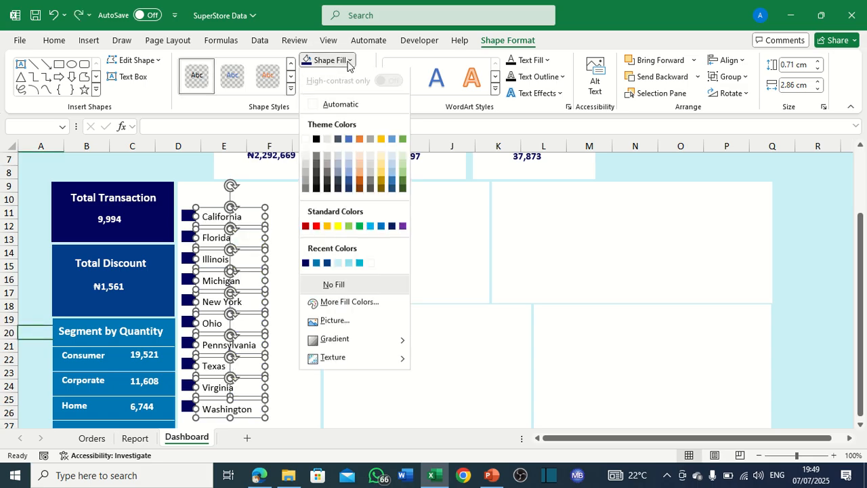
click(353, 61)
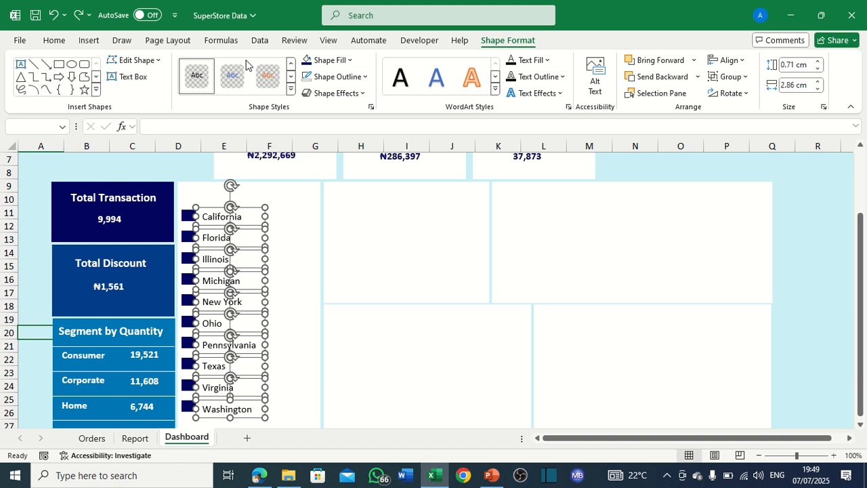
Set the ten state labels to have no outline.
click(345, 76)
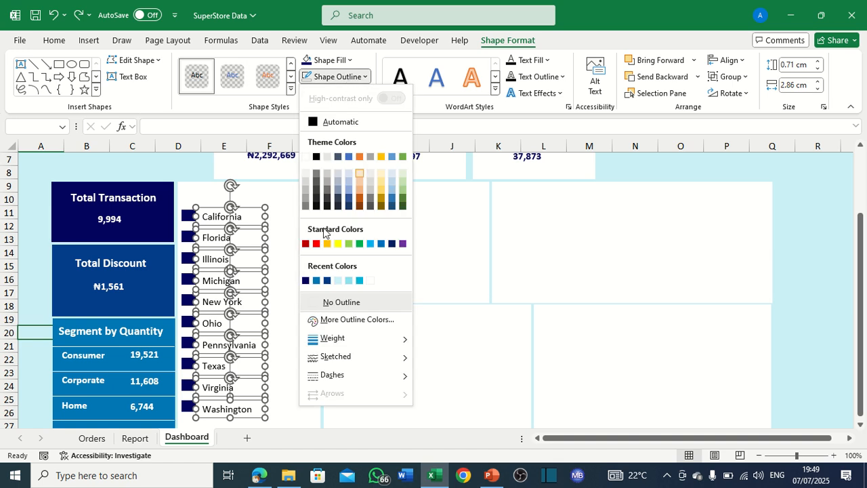
click(312, 301)
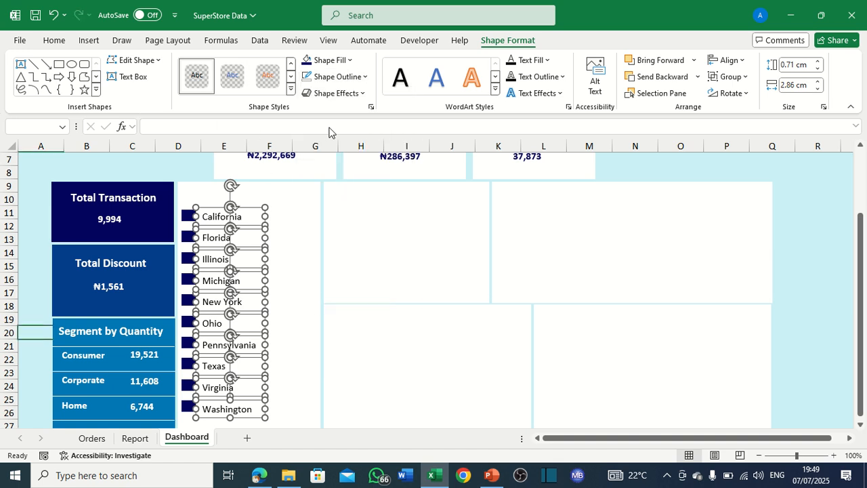
click(352, 77)
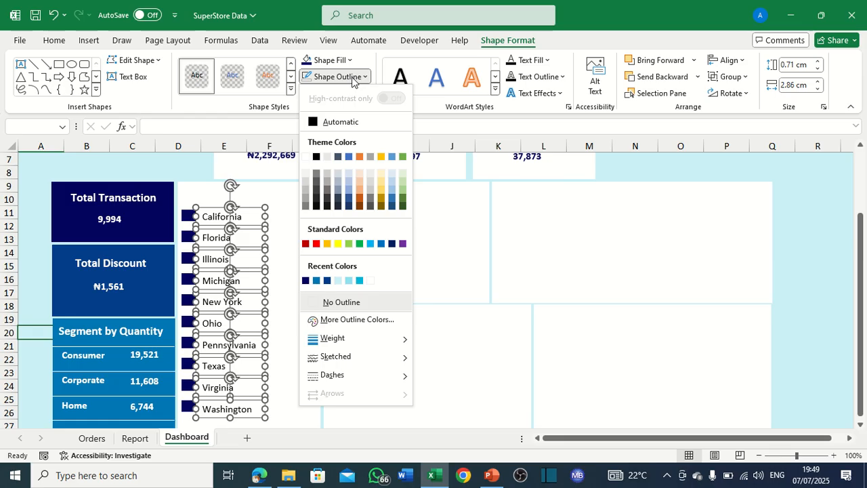
Make the text of the ten state labels navy and bold.
click(59, 43)
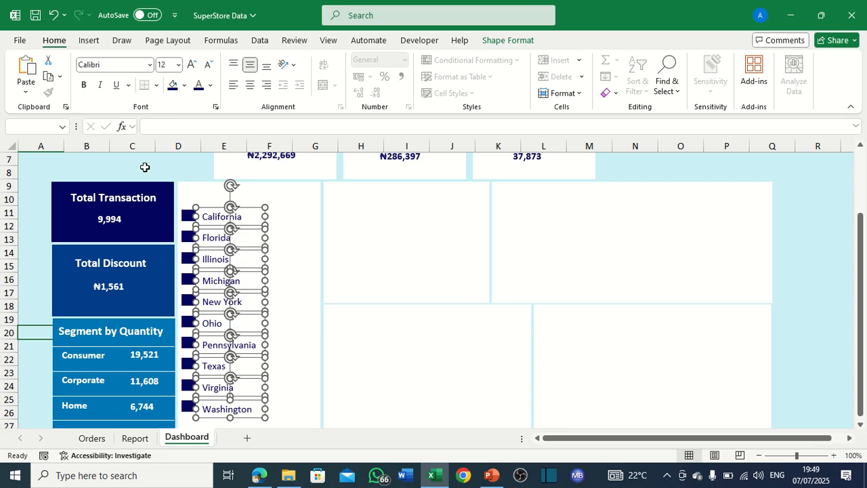
click(83, 84)
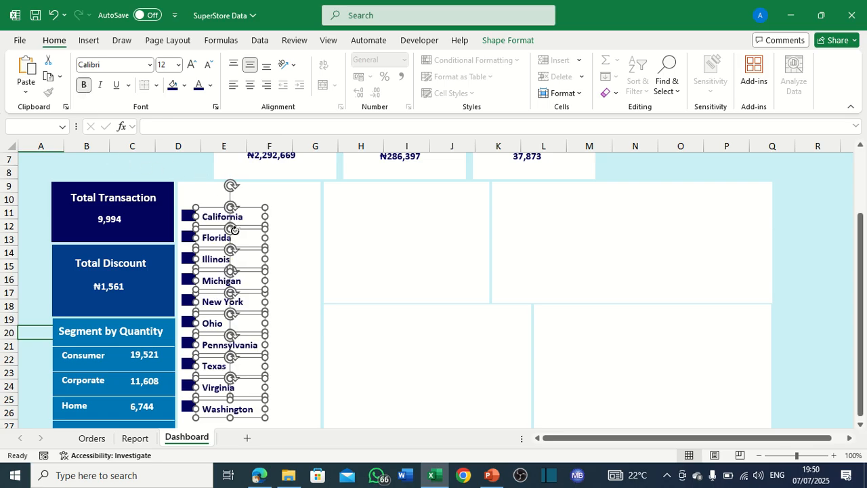
click(293, 242)
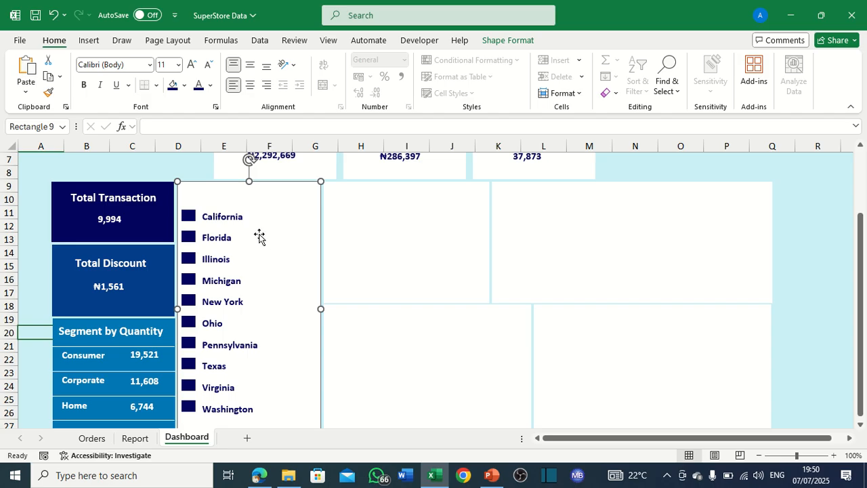
click(234, 258)
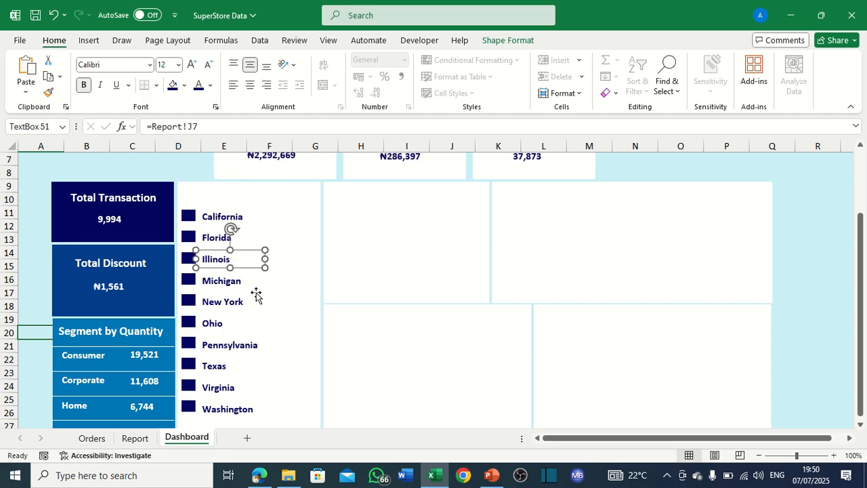
Duplicate the California label, place the copy to its right in the same row, and narrow it to about 2.7 cm.
click(230, 217)
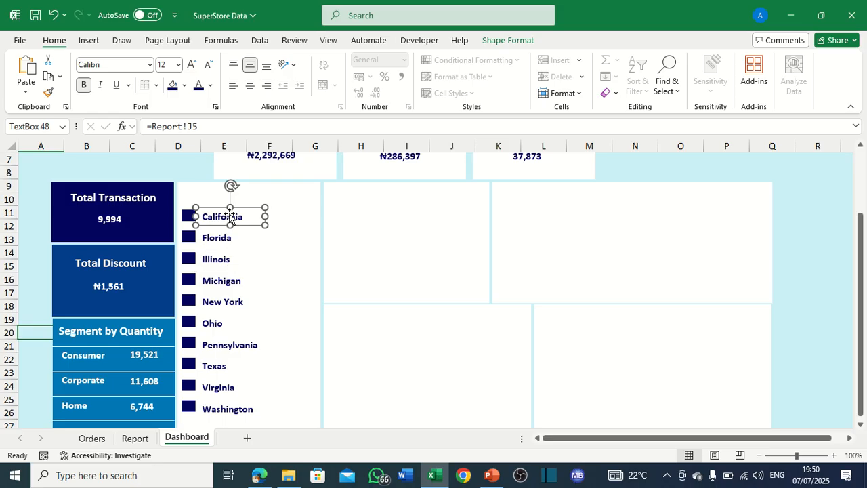
key(ctrl+d)
drag(259, 223, 306, 212)
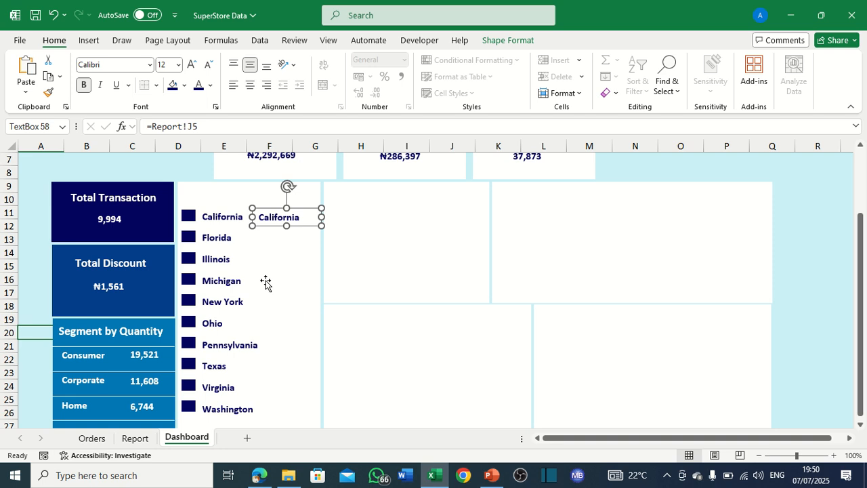
drag(319, 217, 255, 235)
Duplicate the narrowed California label repeatedly down the white panel to form a second column of ten labels.
key(ctrl+d)
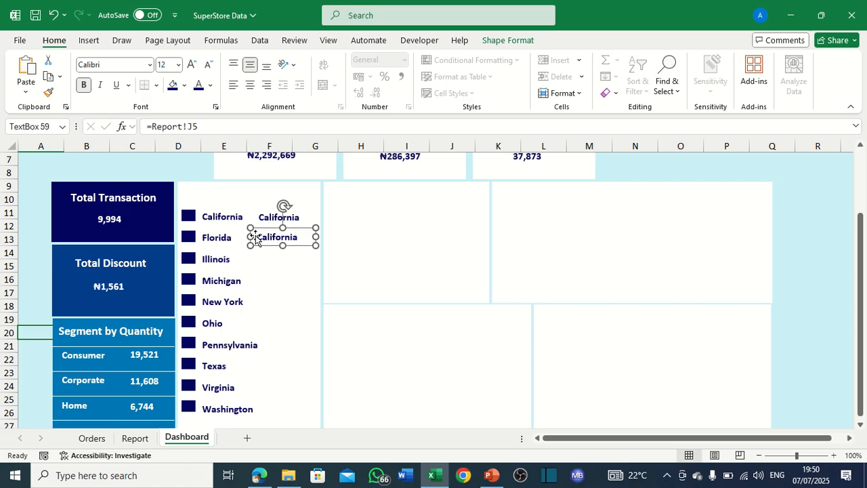
key(ctrl+d)
key(ctrl+d)
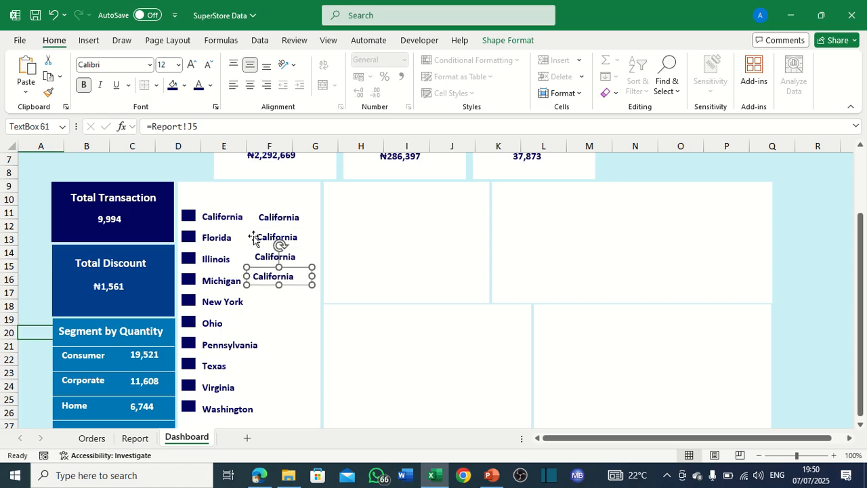
key(ctrl+d)
key(ctrl+d)
key(ctrl+d)
key(ctrl+d)
key(ctrl+d)
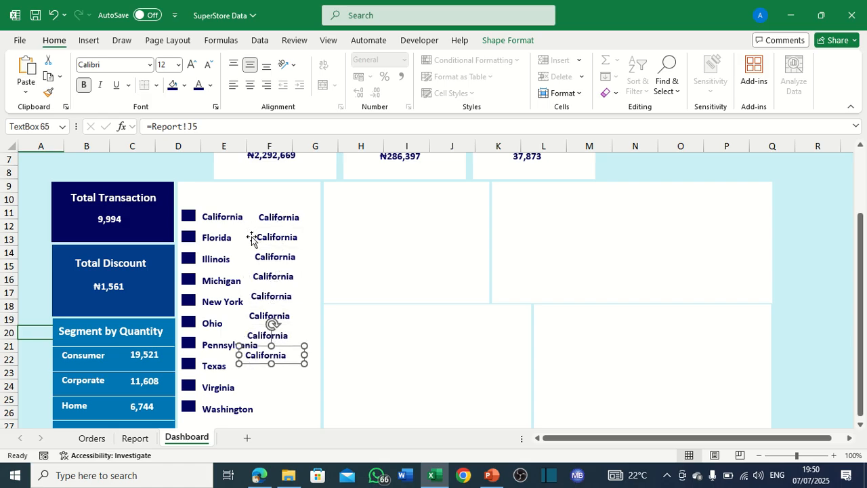
key(ctrl+d)
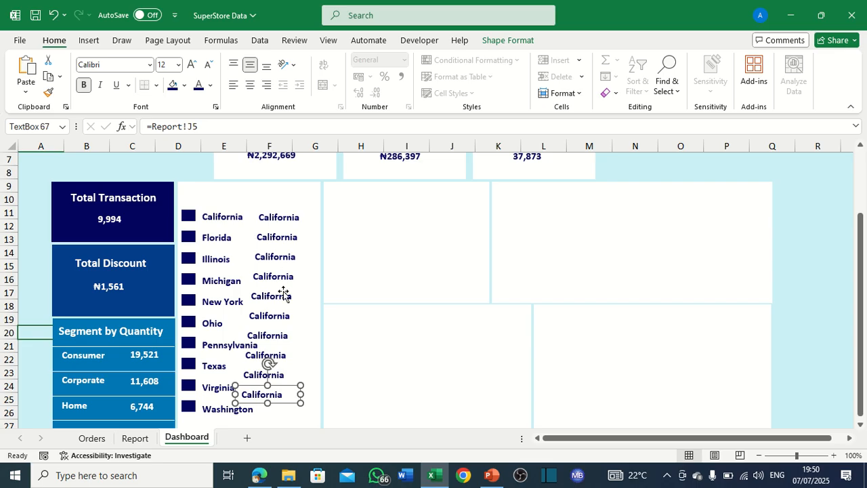
Align the ten California labels of the second column right and distribute them vertically.
click(284, 222)
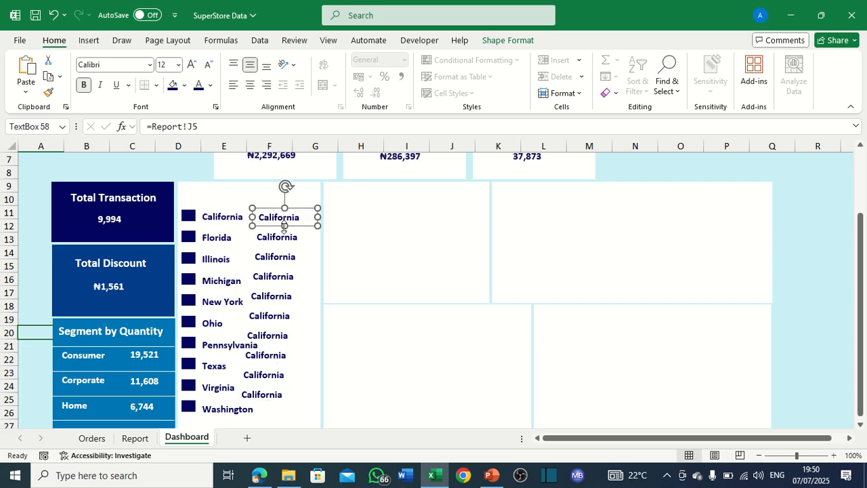
shift+click(286, 237)
shift+click(288, 257)
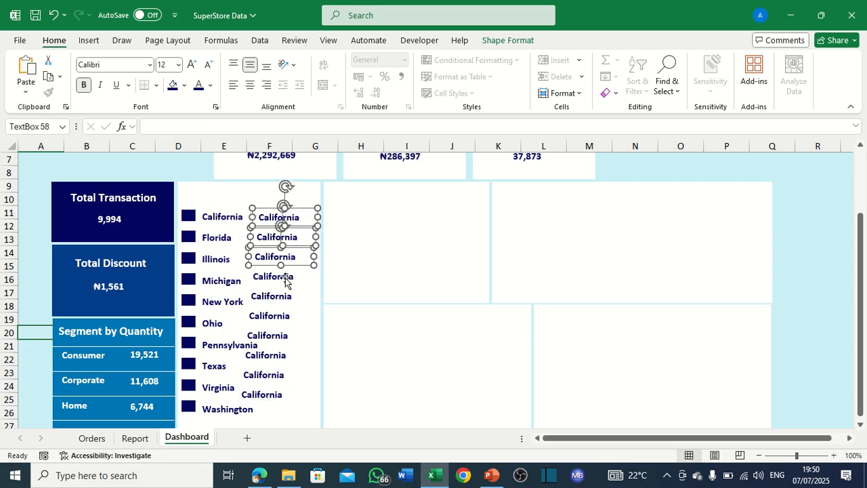
shift+click(286, 276)
shift+click(284, 296)
shift+click(283, 315)
shift+click(280, 335)
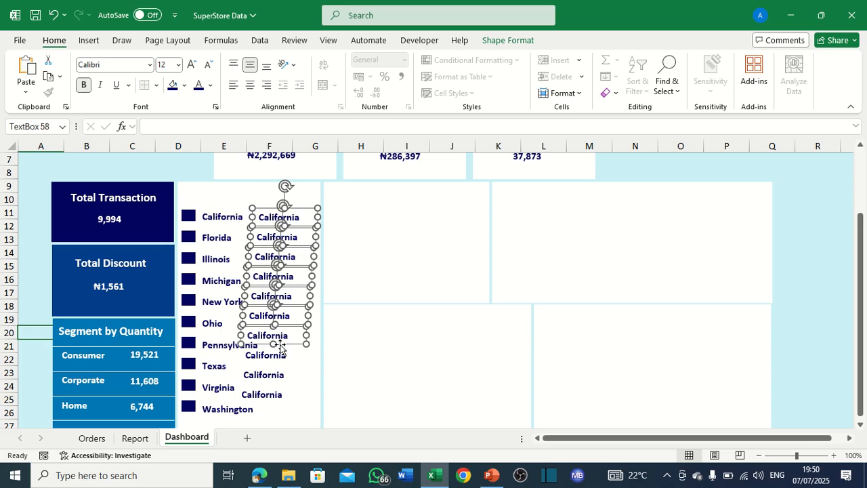
shift+click(277, 357)
shift+click(272, 376)
shift+click(270, 396)
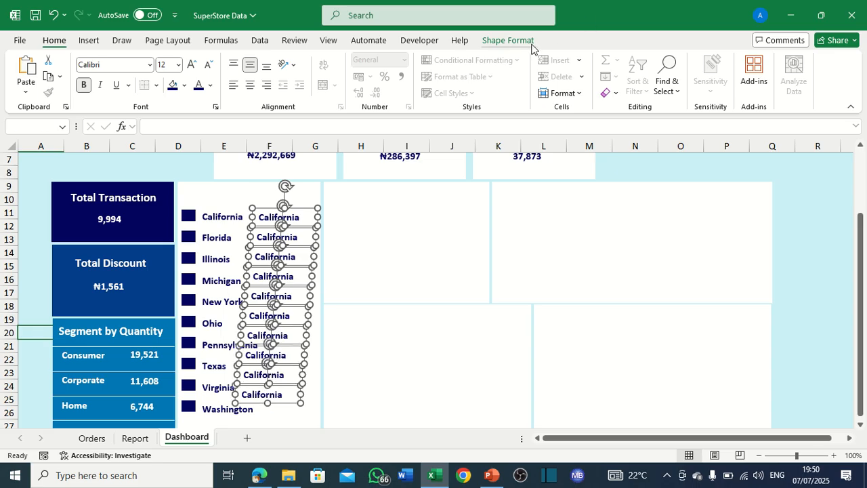
click(528, 42)
click(724, 61)
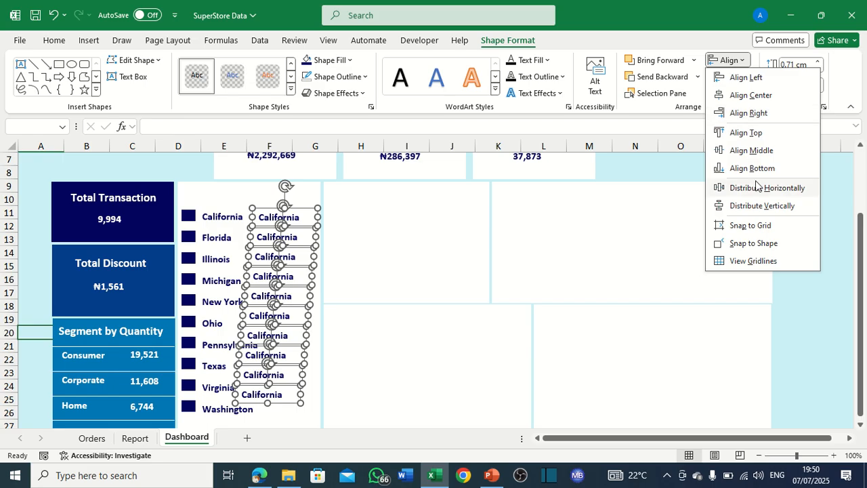
click(752, 114)
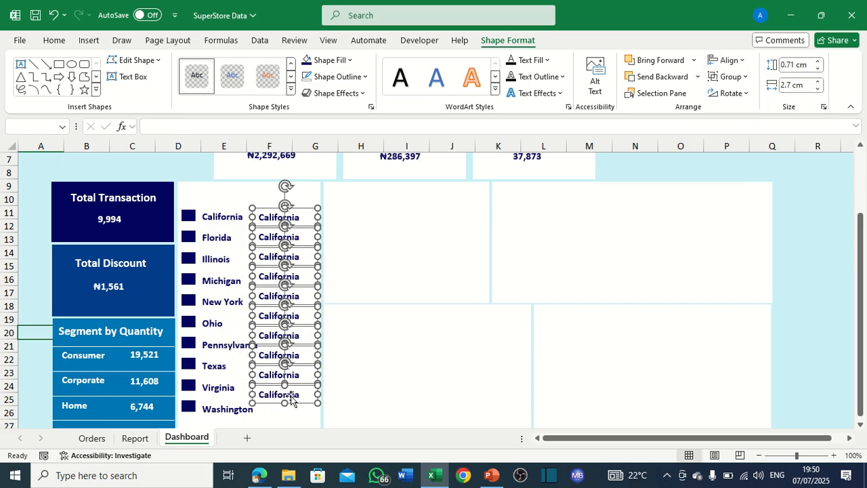
click(730, 60)
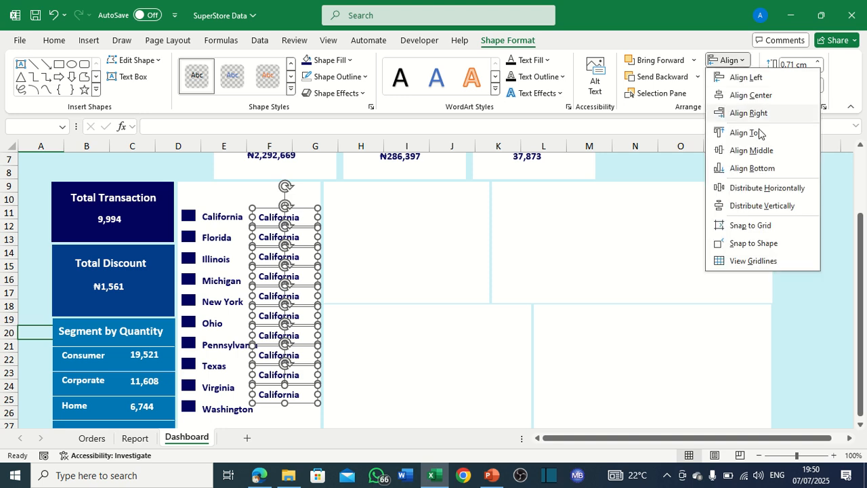
click(745, 211)
click(244, 197)
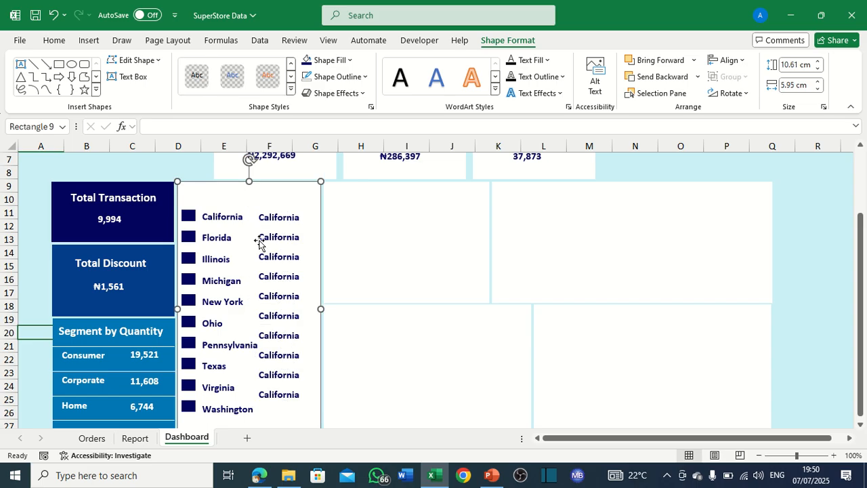
Duplicate the lowest label of the second column and place the copy just below it, near the Washington row.
click(286, 400)
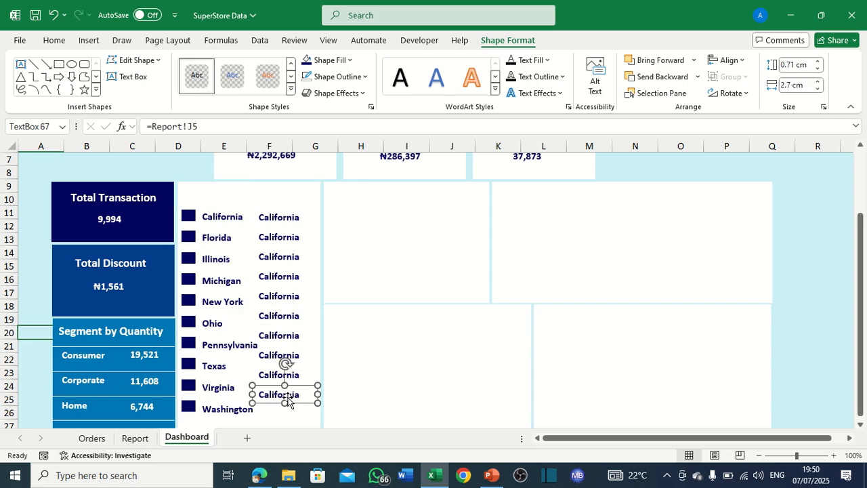
key(ctrl+d)
drag(289, 405, 278, 406)
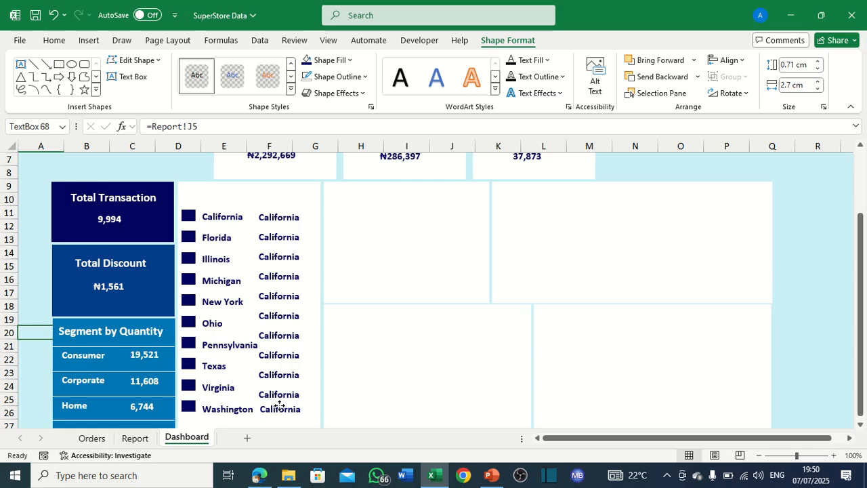
drag(280, 405, 279, 411)
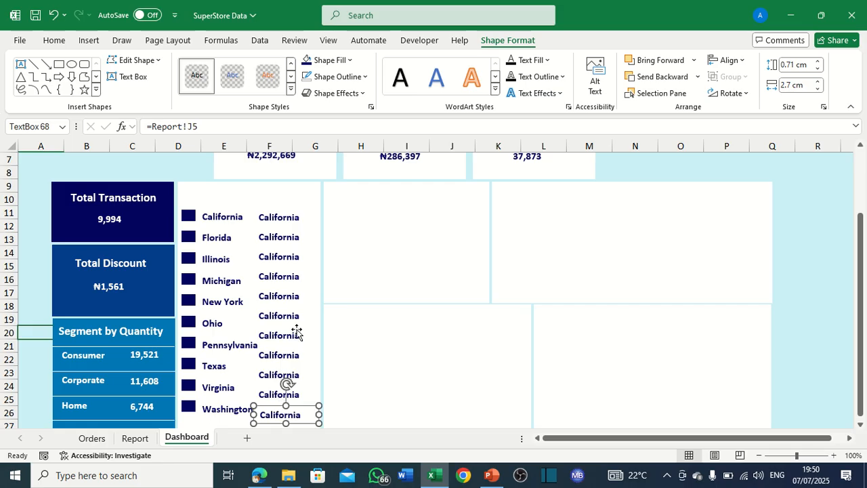
click(287, 217)
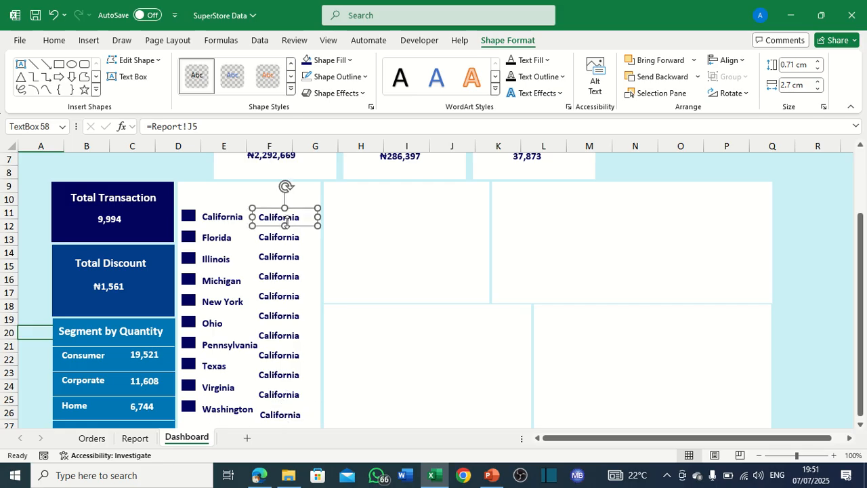
ctrl+click(282, 237)
ctrl+click(284, 257)
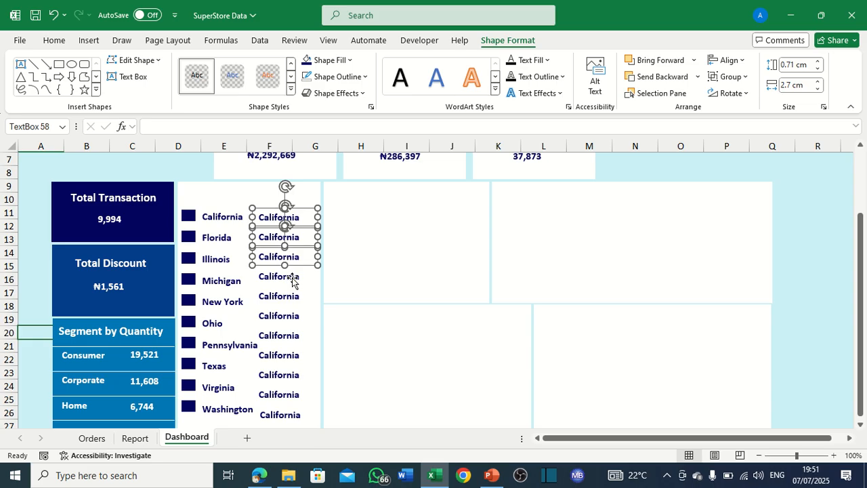
ctrl+click(293, 277)
ctrl+click(286, 297)
ctrl+click(286, 317)
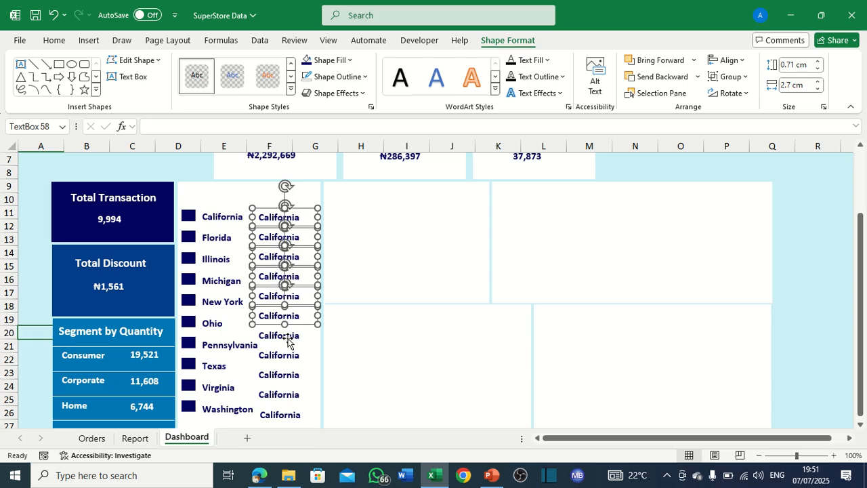
ctrl+click(286, 337)
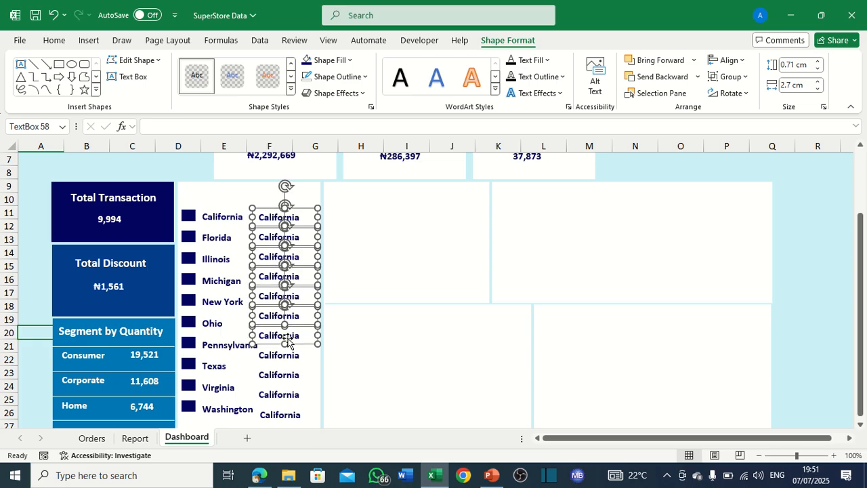
click(313, 197)
Move the second-column California labels individually to line up with the state rows from California down to Virginia.
drag(279, 218, 278, 218)
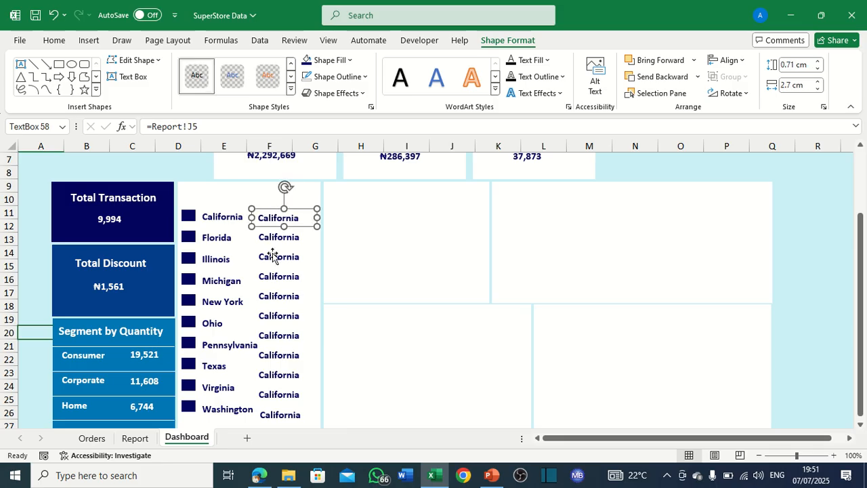
drag(274, 277, 274, 263)
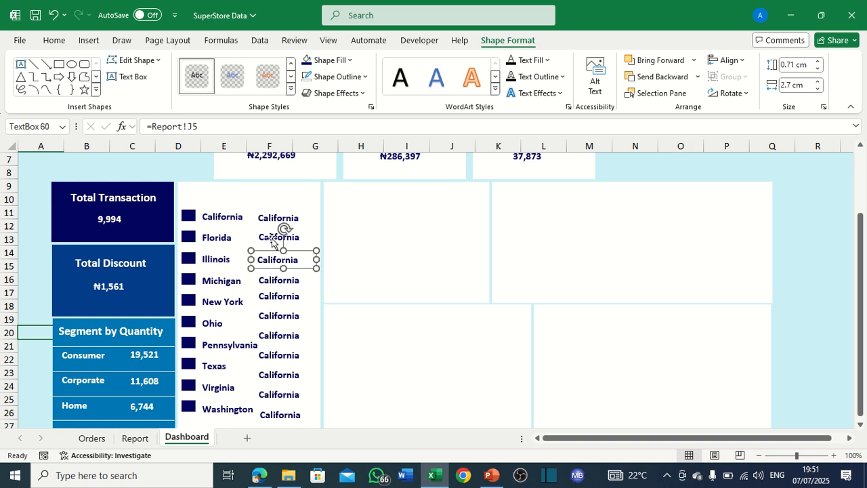
drag(274, 316, 277, 367)
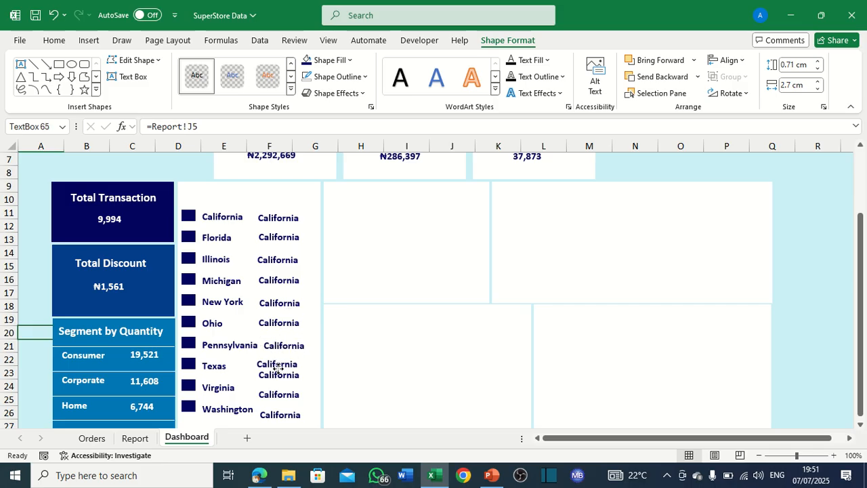
click(275, 381)
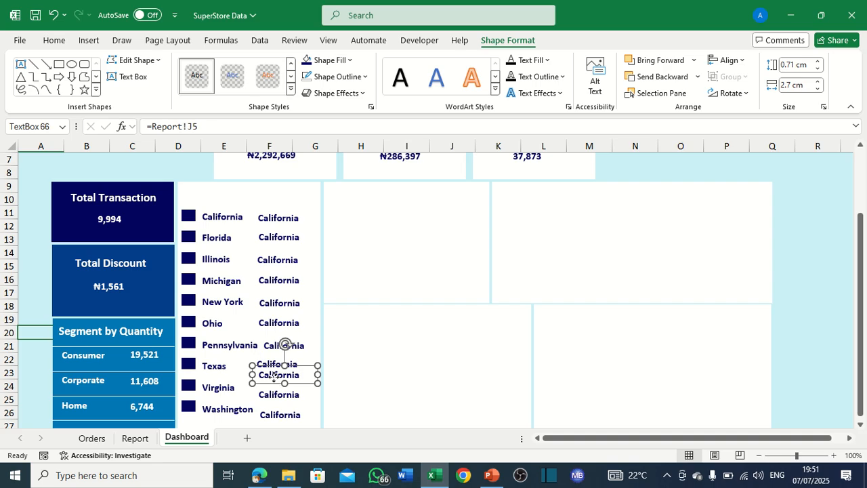
drag(274, 377, 273, 401)
click(272, 395)
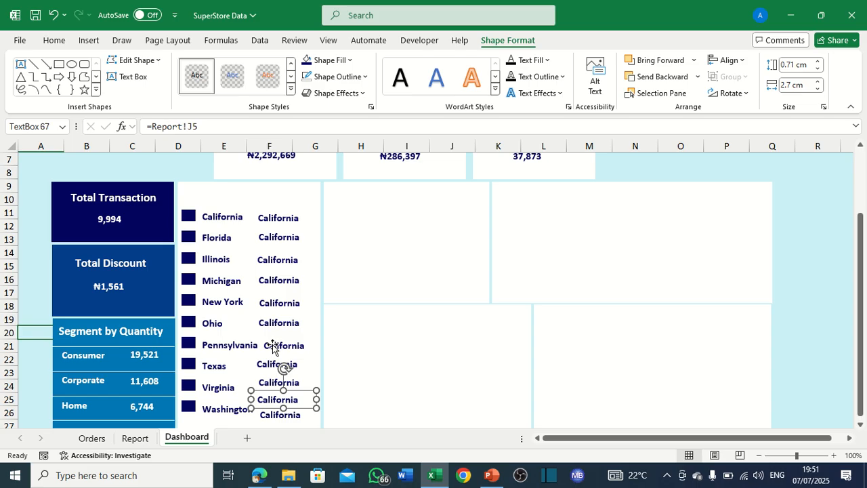
Delete the extra lowest label in the second column and move the last remaining label into the Washington row.
click(274, 418)
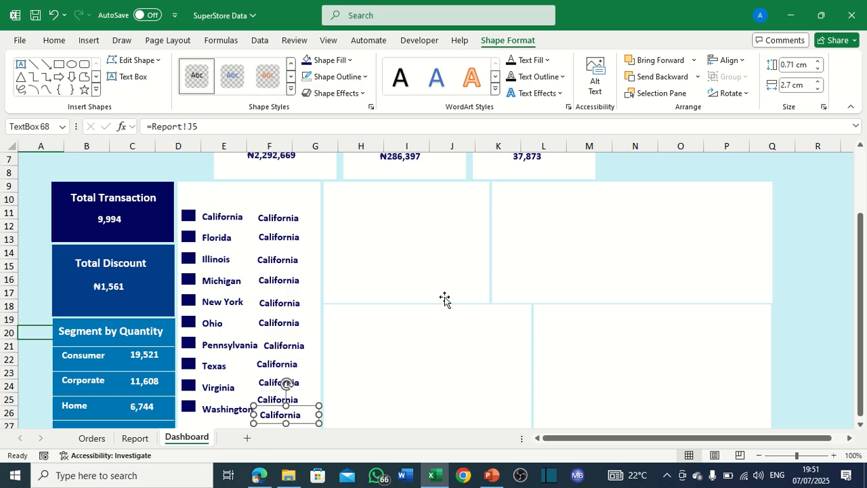
key(Delete)
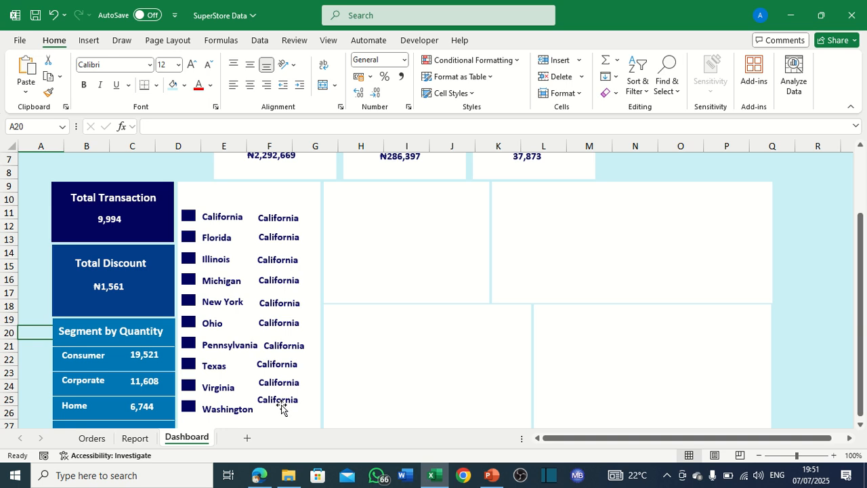
drag(281, 404, 286, 412)
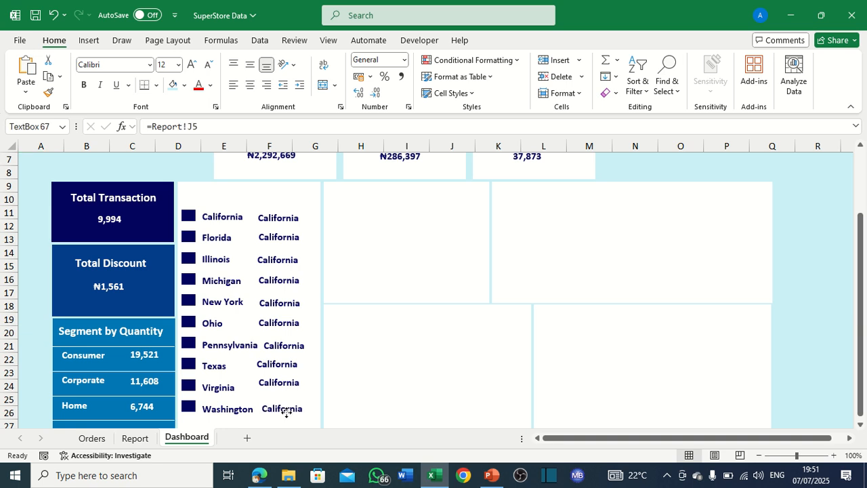
Reposition the second-column labels beside Virginia, Texas and Ohio to match their rows.
drag(277, 382, 273, 370)
click(274, 365)
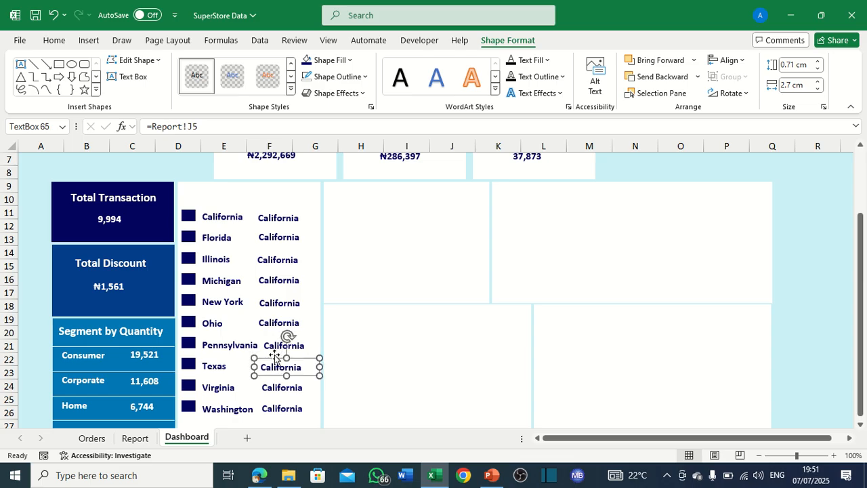
drag(274, 324, 272, 326)
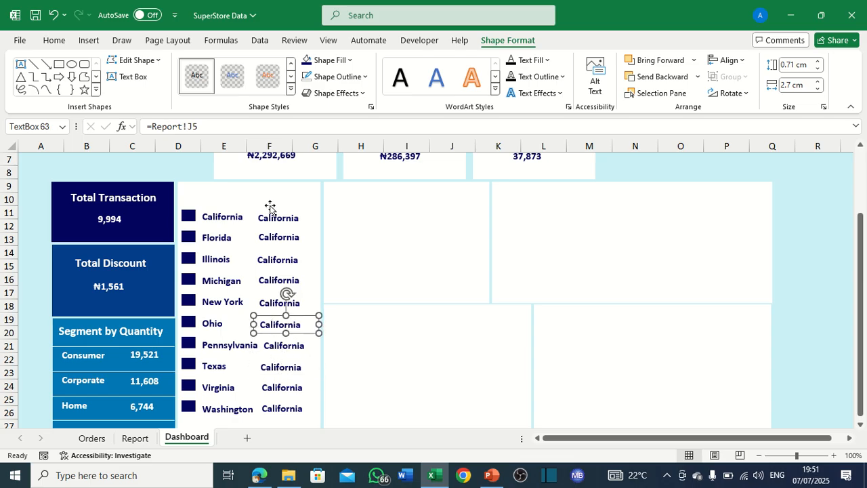
Align all ten second-column labels right and distribute them vertically.
click(274, 221)
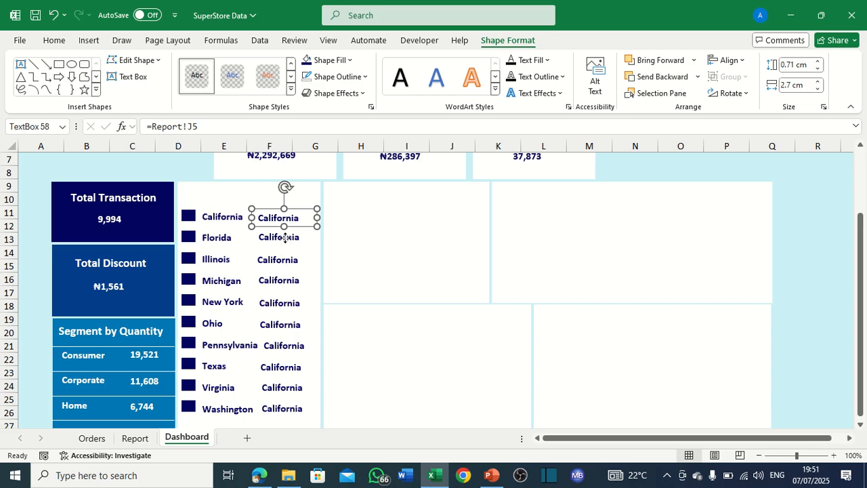
shift+click(279, 238)
shift+click(285, 261)
shift+click(285, 280)
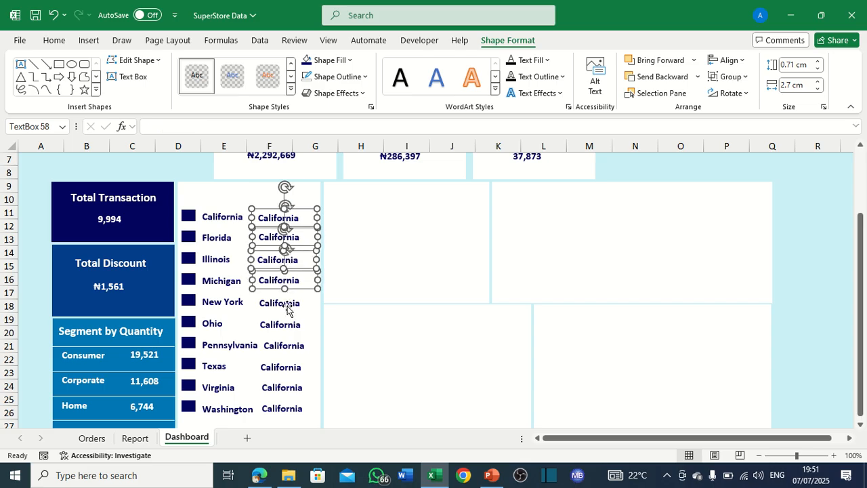
shift+click(283, 303)
shift+click(292, 329)
shift+click(289, 350)
shift+click(287, 370)
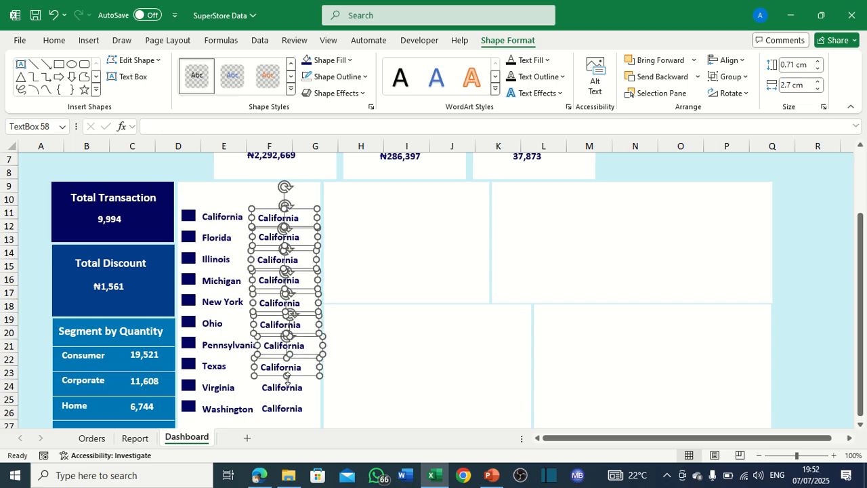
shift+click(284, 391)
shift+click(283, 409)
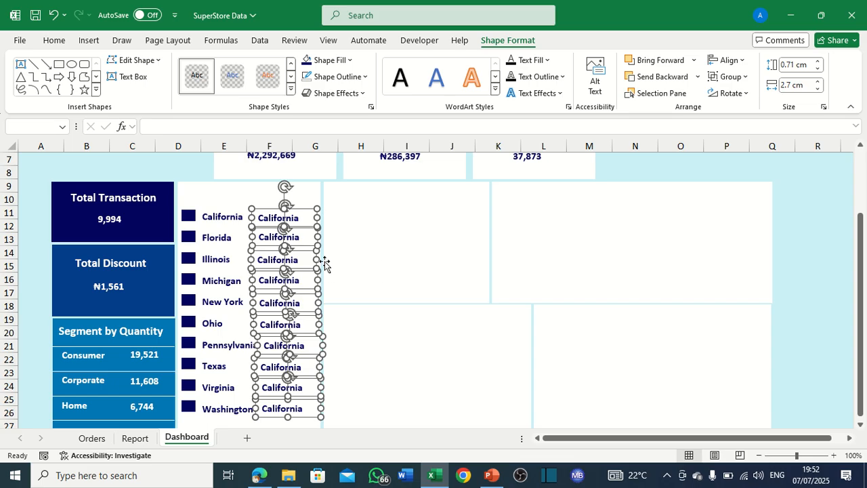
click(729, 61)
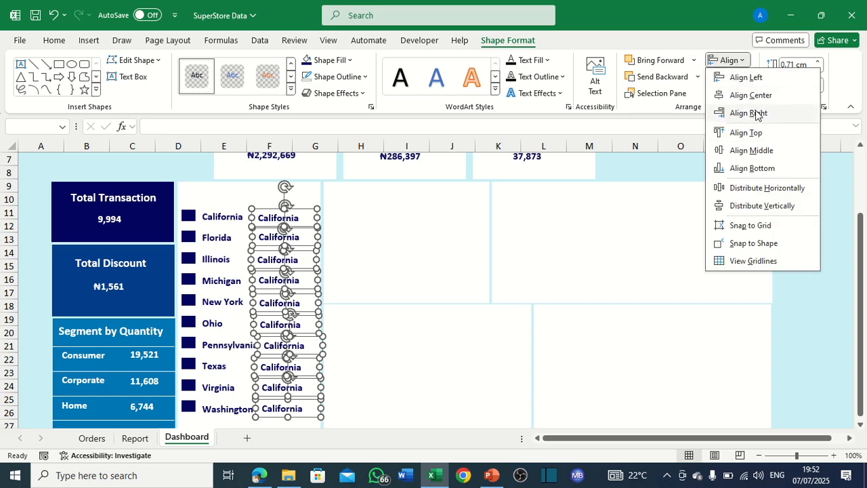
click(757, 113)
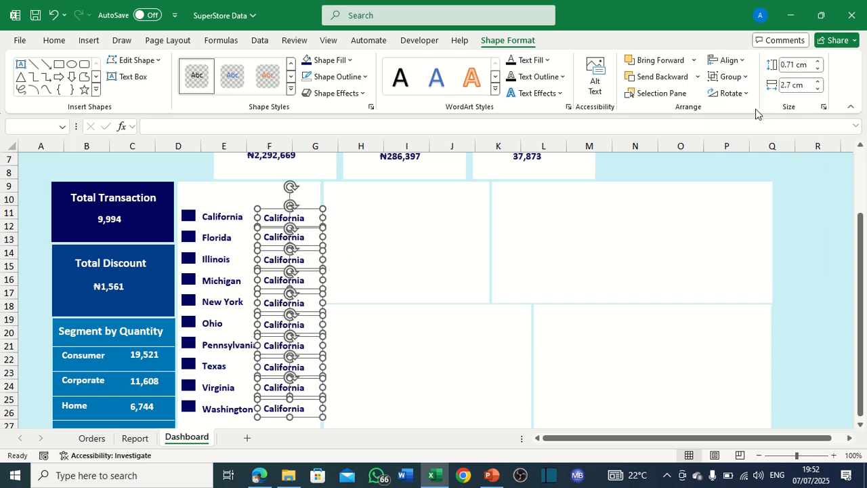
click(732, 60)
click(762, 206)
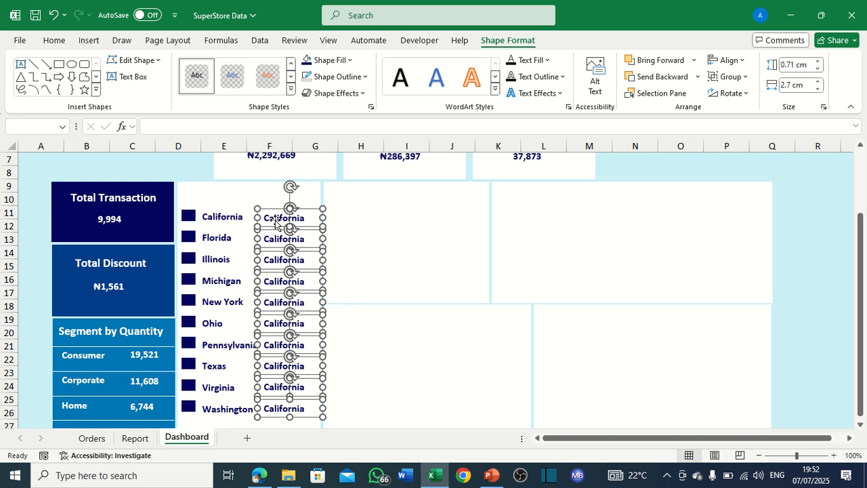
Group the ten second-column labels and narrow the group to fit the white panel, making each label about 2.38 cm wide.
click(731, 78)
click(739, 92)
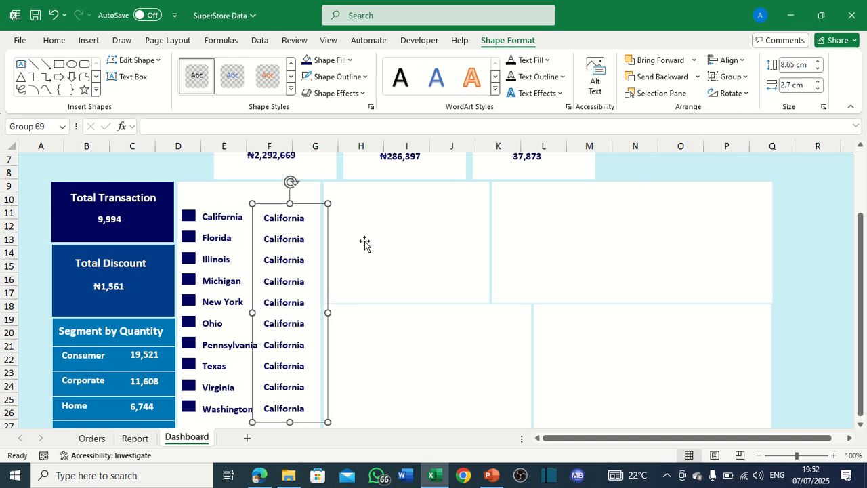
drag(327, 312, 320, 313)
Link the second-column label in the California row to that state's sales with =Report!K5.
click(282, 227)
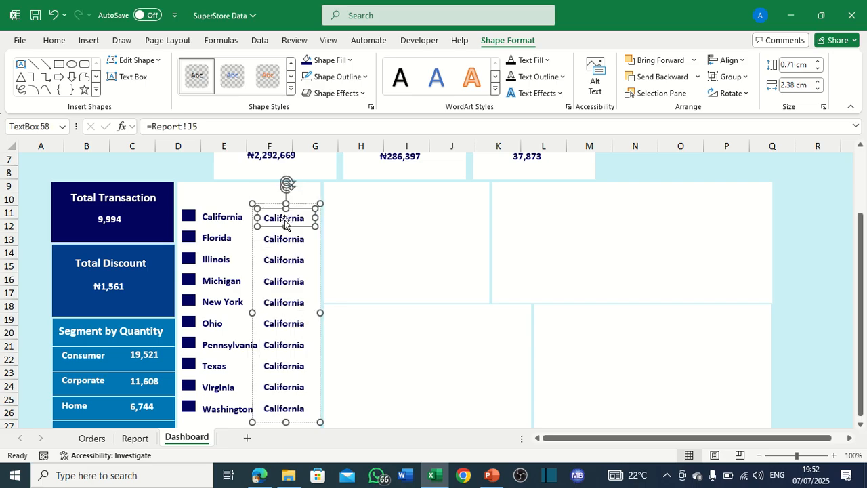
click(204, 126)
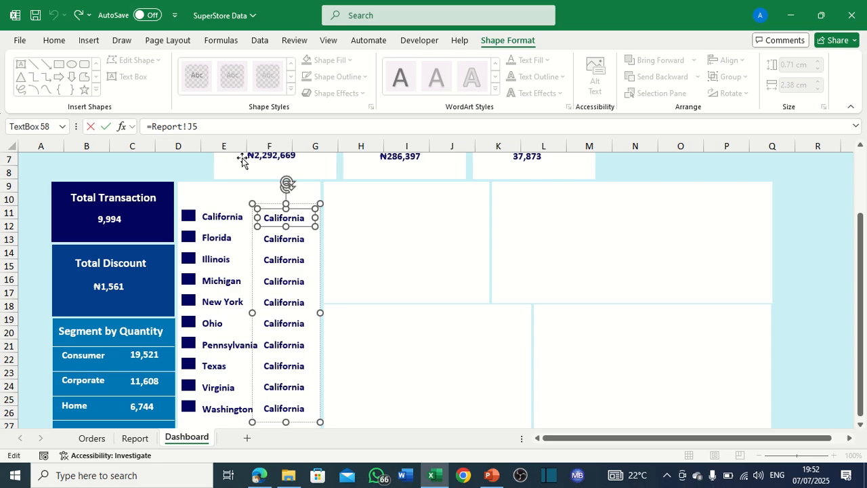
key(BackSpace)
key(BackSpace)
key(BackSpace)
key(BackSpace)
key(BackSpace)
key(BackSpace)
key(BackSpace)
key(BackSpace)
key(BackSpace)
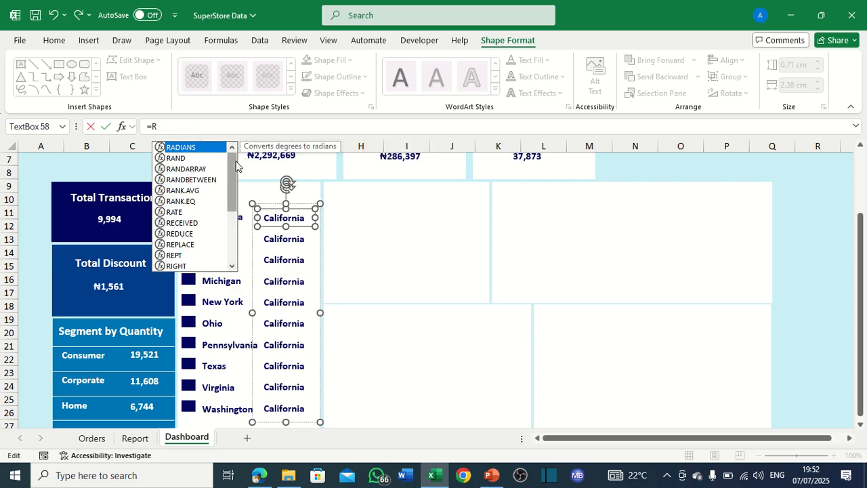
click(135, 438)
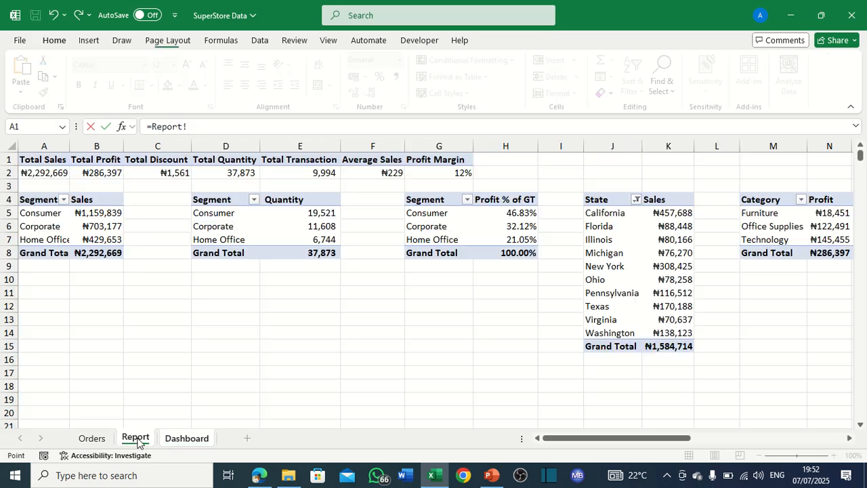
click(673, 214)
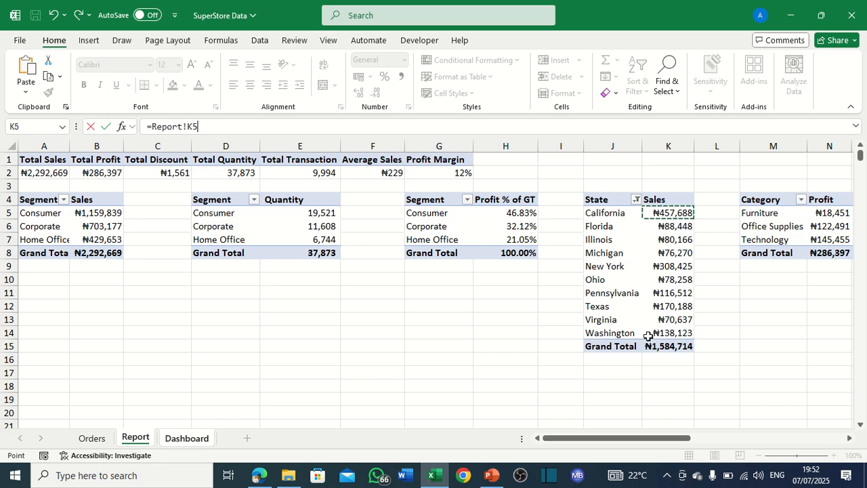
key(Return)
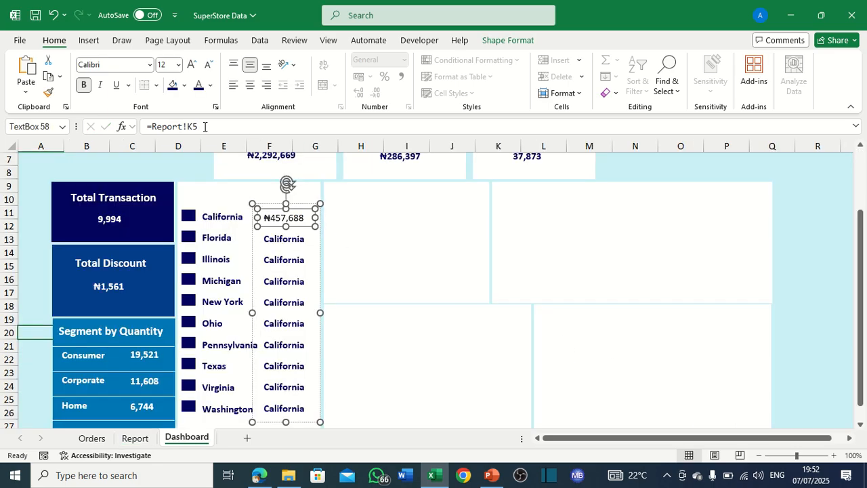
Change the link of the second-column label in the Florida row to =Report!K5.
click(299, 243)
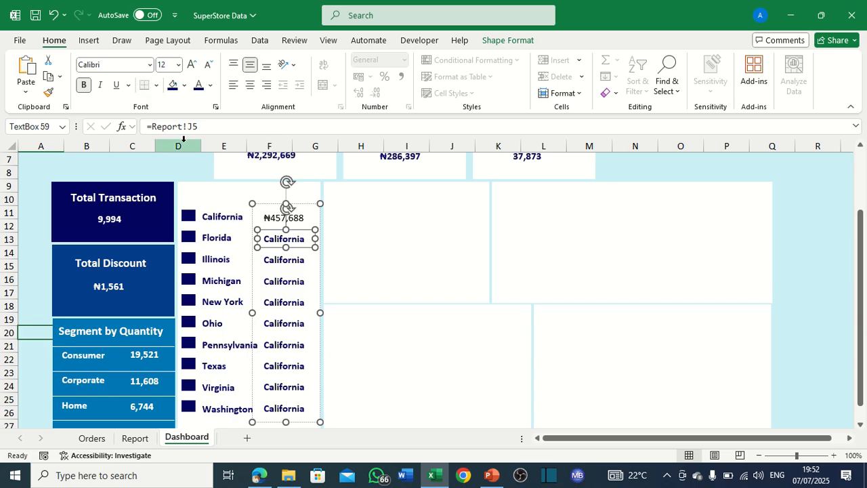
click(199, 126)
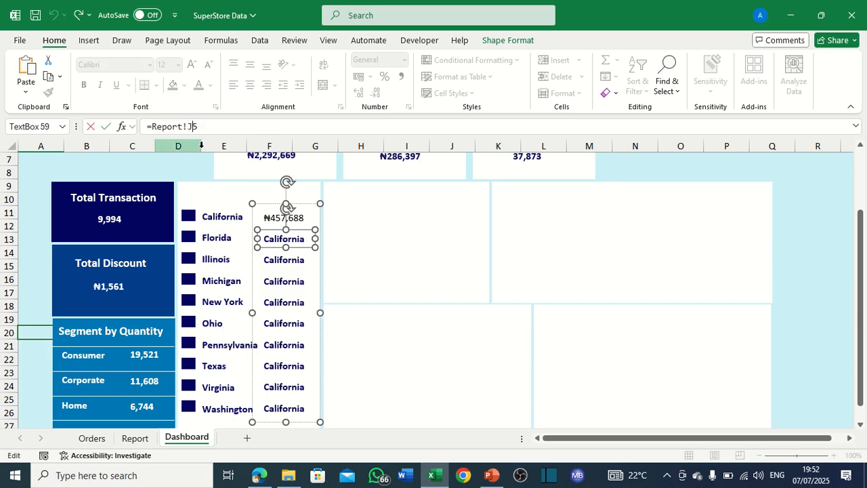
text(k)
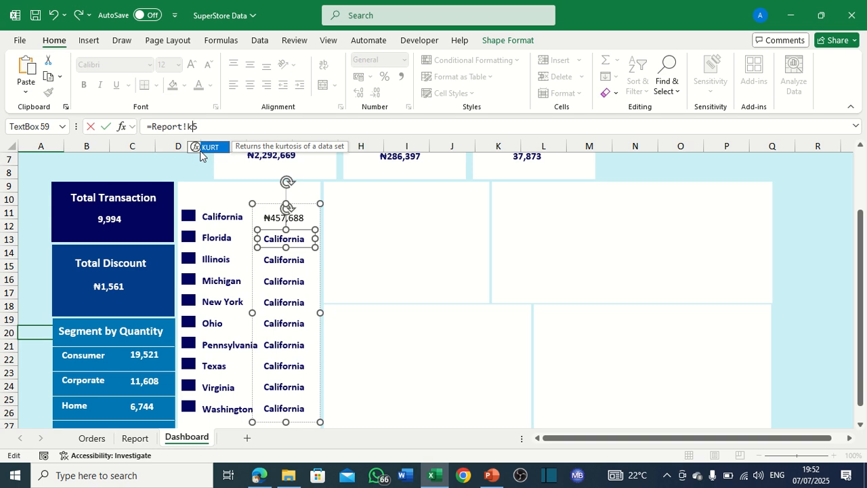
key(BackSpace)
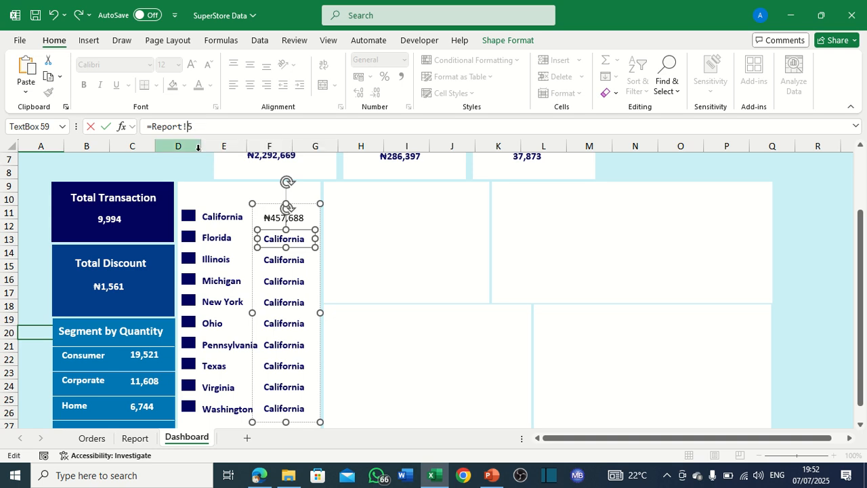
text(k)
key(Return)
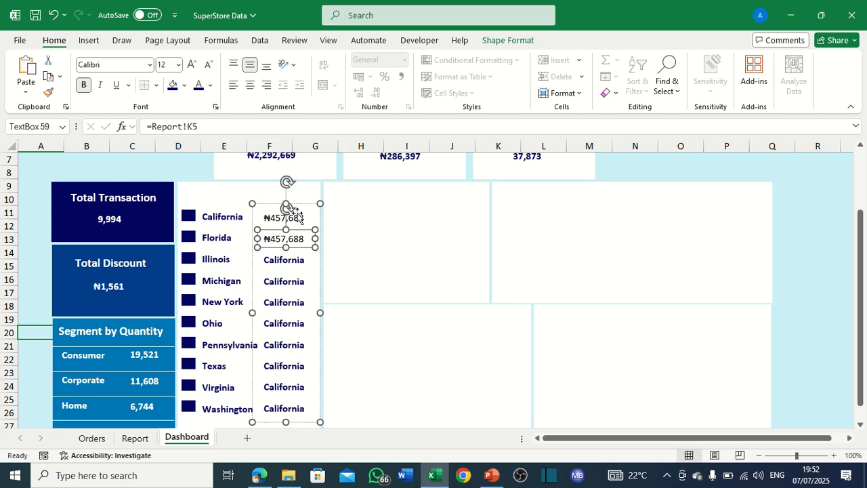
Correct the link of the second-column label in the Florida row to that state's own sales cell on the Report sheet.
click(303, 221)
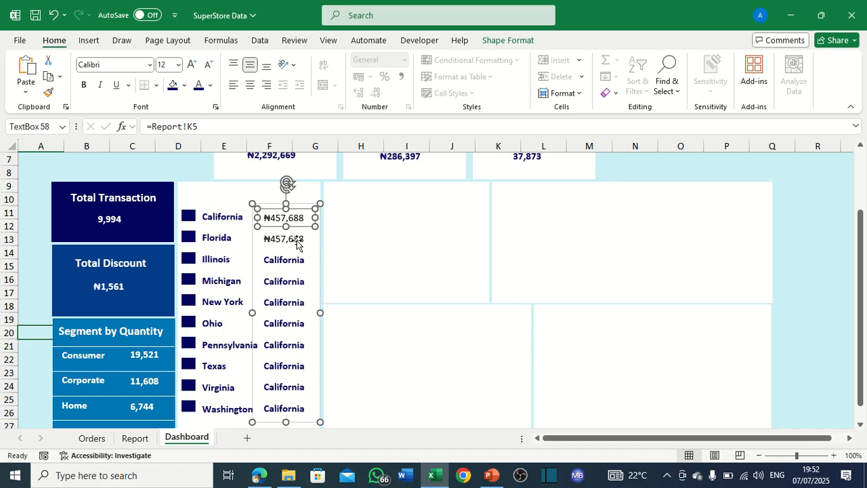
click(298, 241)
click(201, 128)
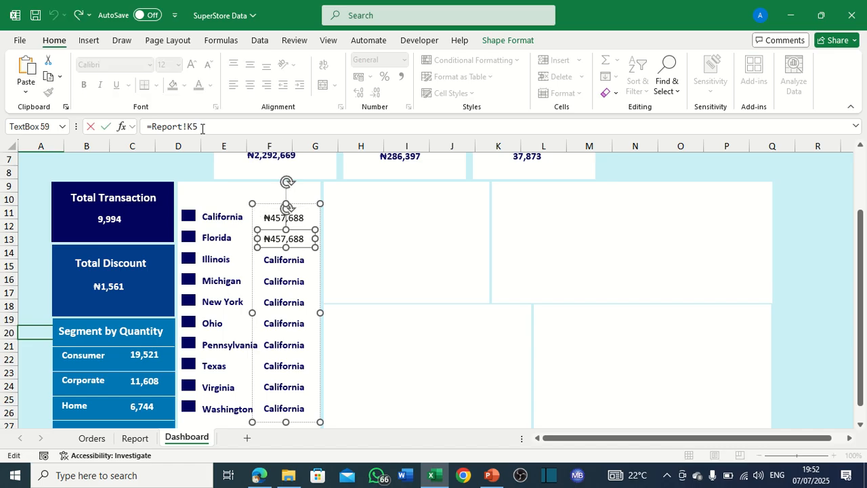
key(BackSpace)
Link the second-column label in the Illinois row to that state's sales with =Report!K7.
click(294, 263)
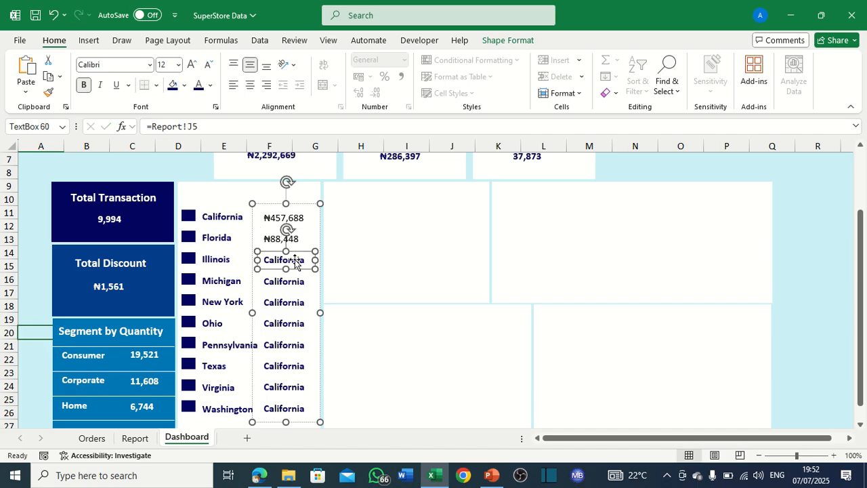
click(203, 127)
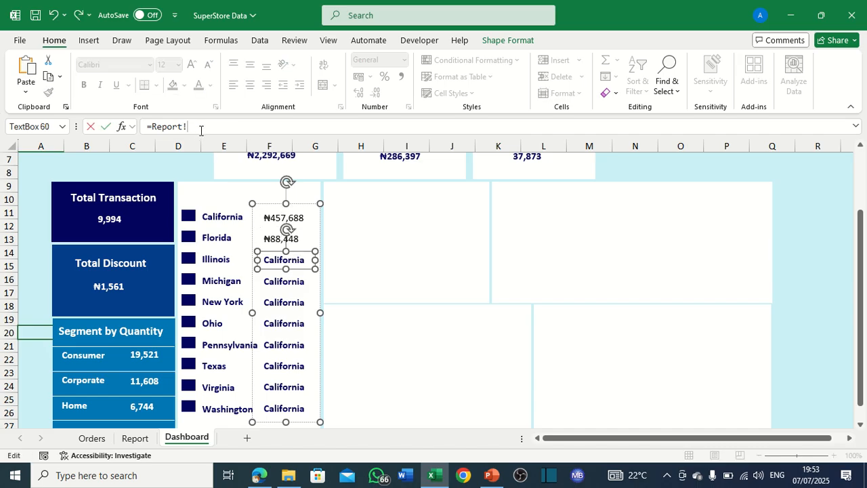
text(K7)
key(Return)
Link the second-column label in the Michigan row to that state's sales with =Report!K8.
click(296, 283)
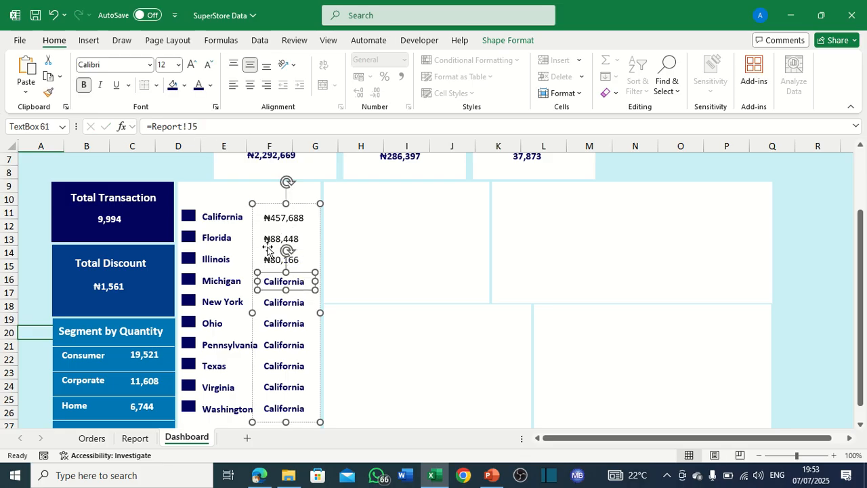
click(220, 126)
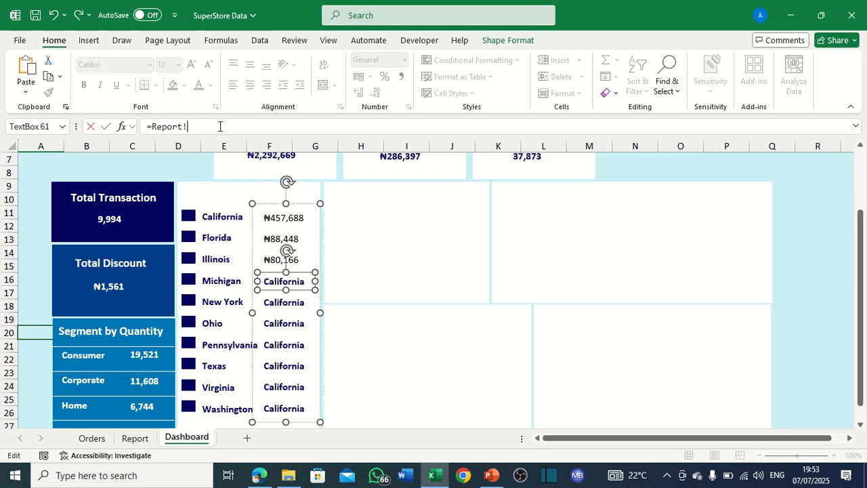
text(K8)
key(Return)
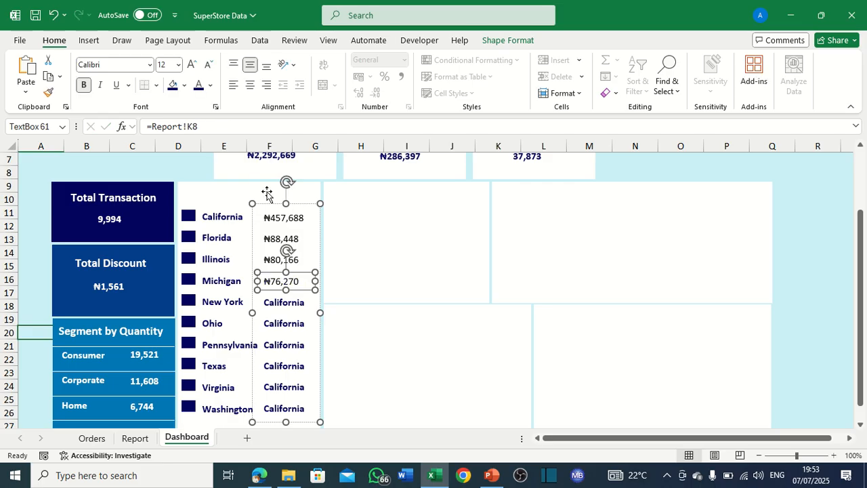
Link the second-column label in the New York row to that state's sales with =Report!K9.
click(285, 303)
click(209, 128)
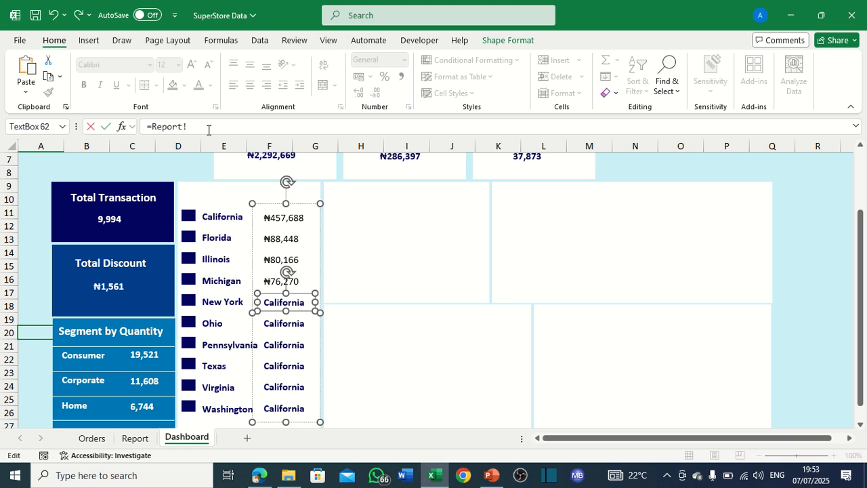
text(k9)
key(Return)
Link the second-column label in the Ohio row to that state's sales on the Report sheet.
click(287, 323)
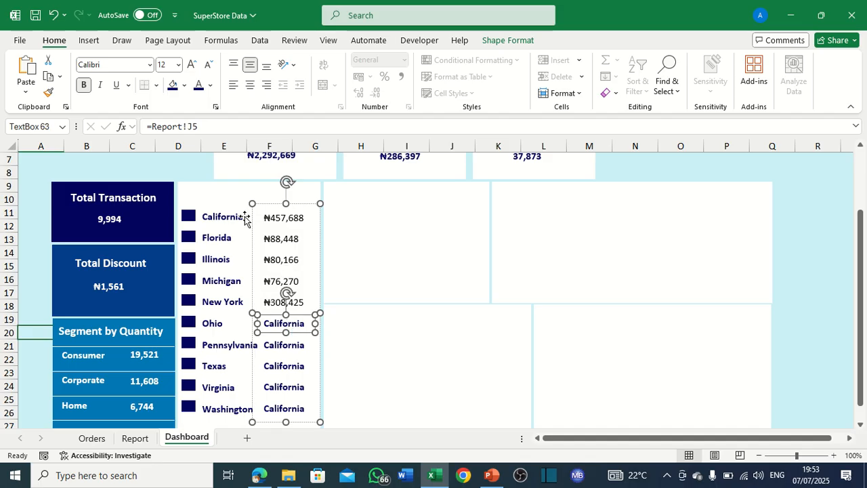
Link the Ohio value text box to Report!K10 and the Pennsylvania value text box to Report!K11.
click(216, 126)
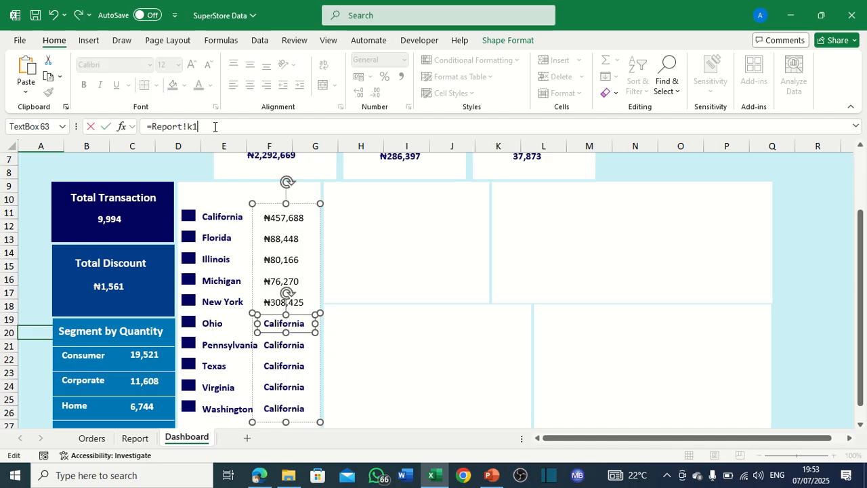
key(Return)
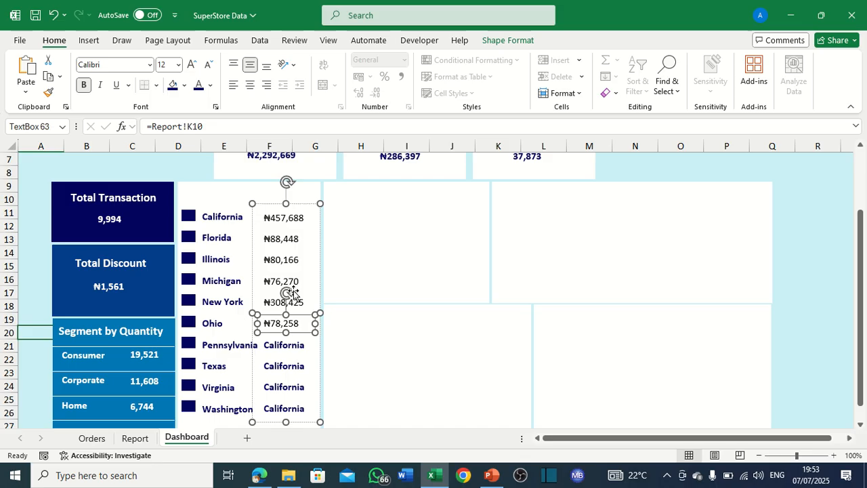
click(289, 346)
click(216, 126)
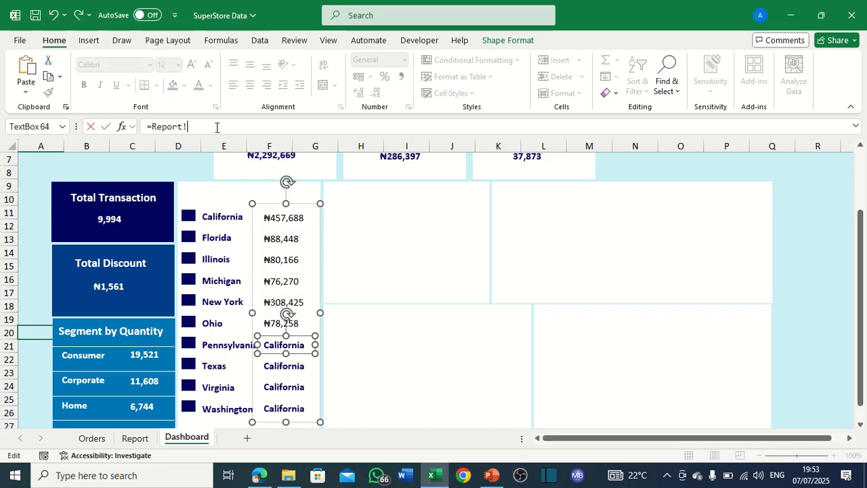
text(k11)
key(Return)
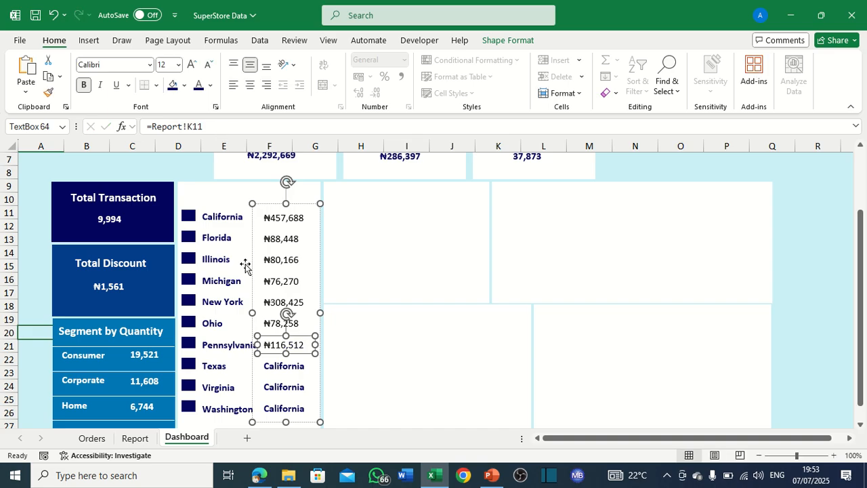
Link the Texas value text box to cell K12 of the Report sheet.
click(297, 366)
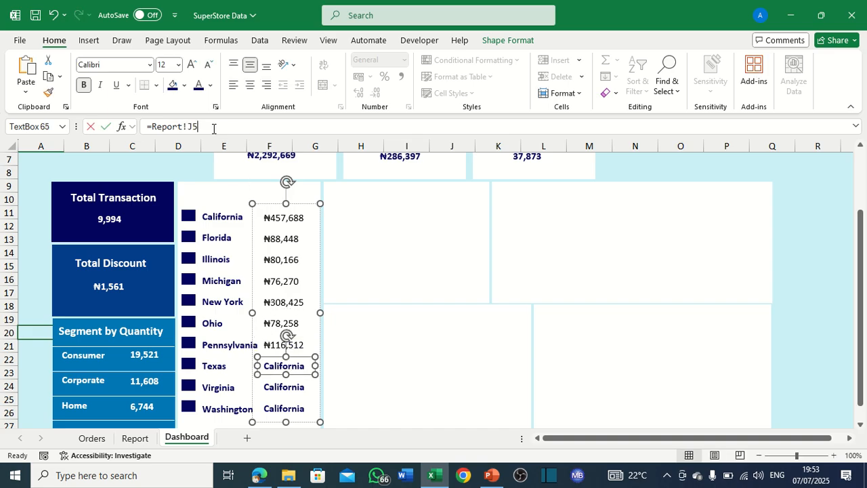
click(215, 127)
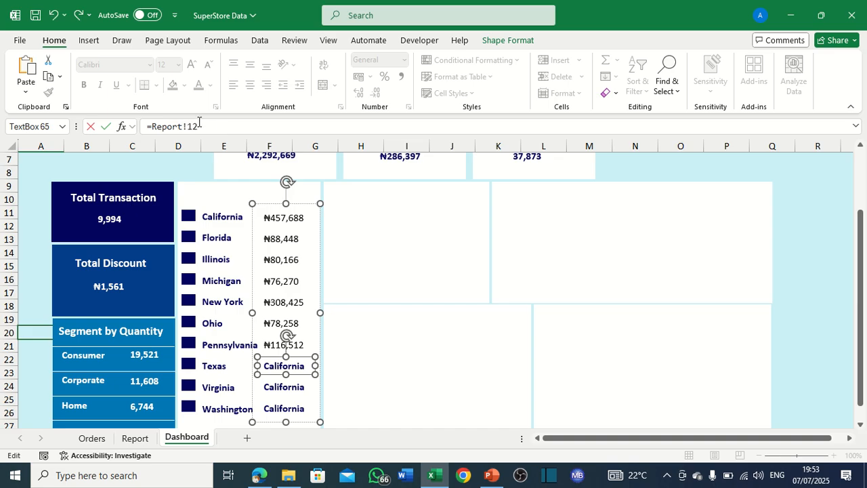
text(k)
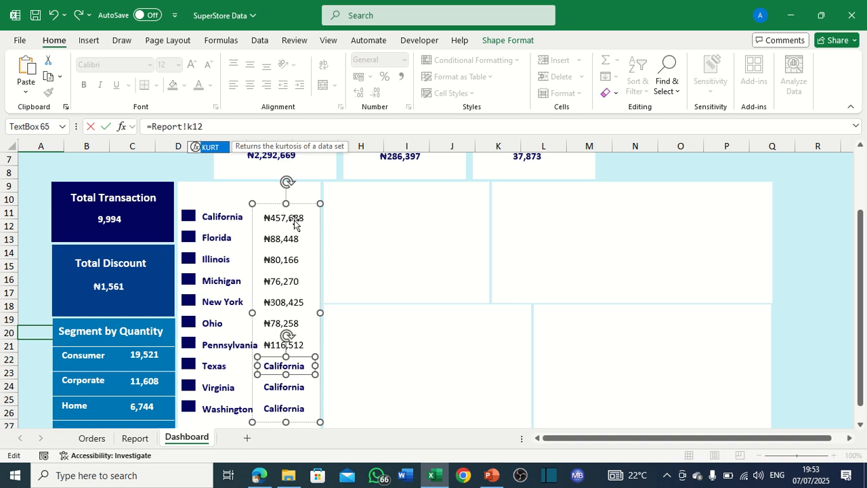
key(Return)
click(210, 126)
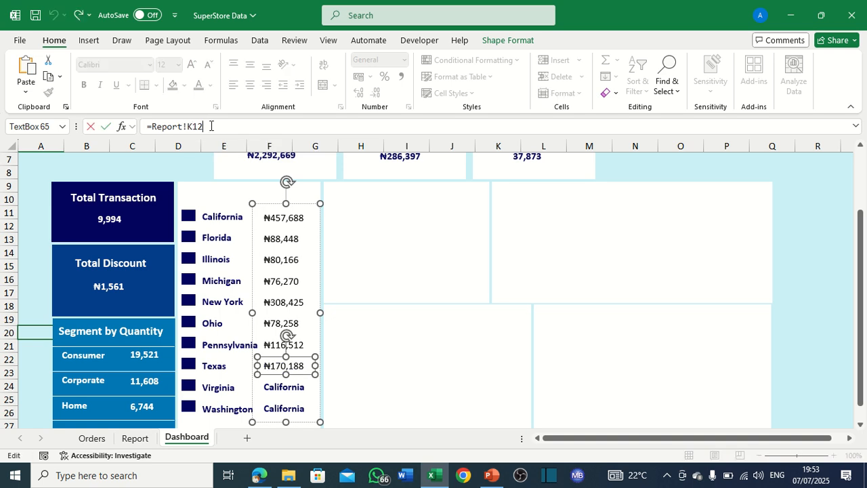
Link the Virginia value text box to Virginia's sales cell in the Report sheet.
click(293, 388)
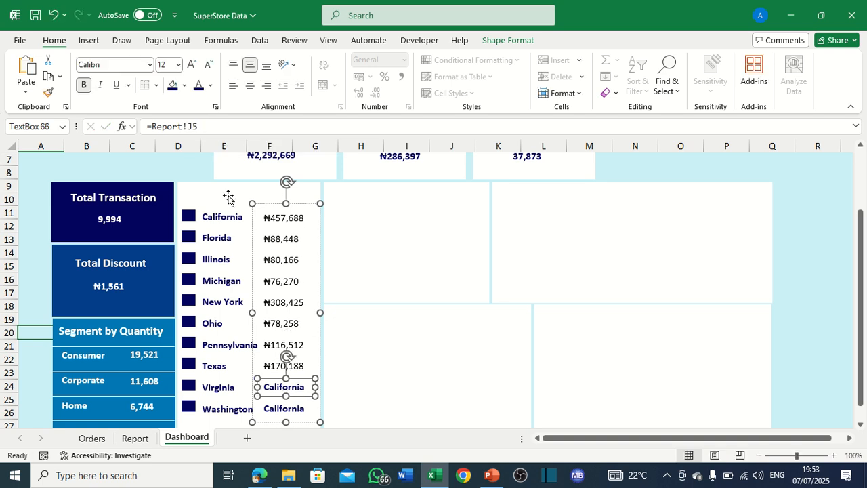
click(214, 126)
key(BackSpace)
key(BackSpace)
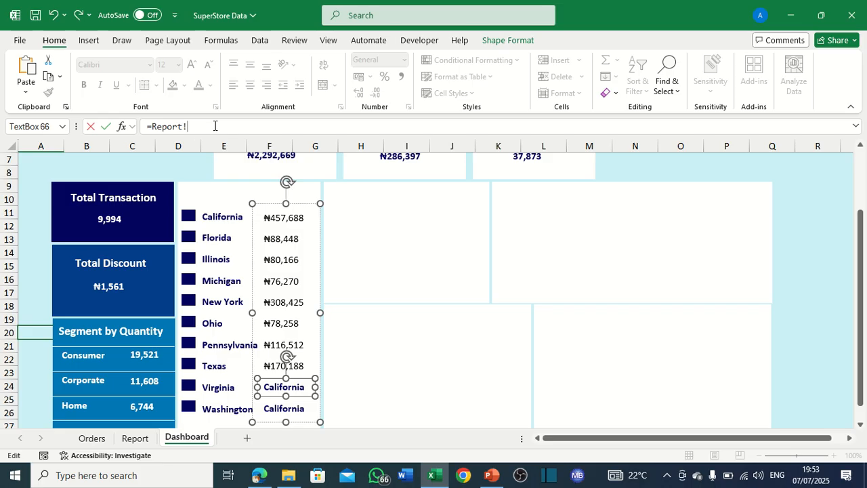
key(Return)
Link the Washington value text box to cell K14 of the Report sheet.
click(299, 408)
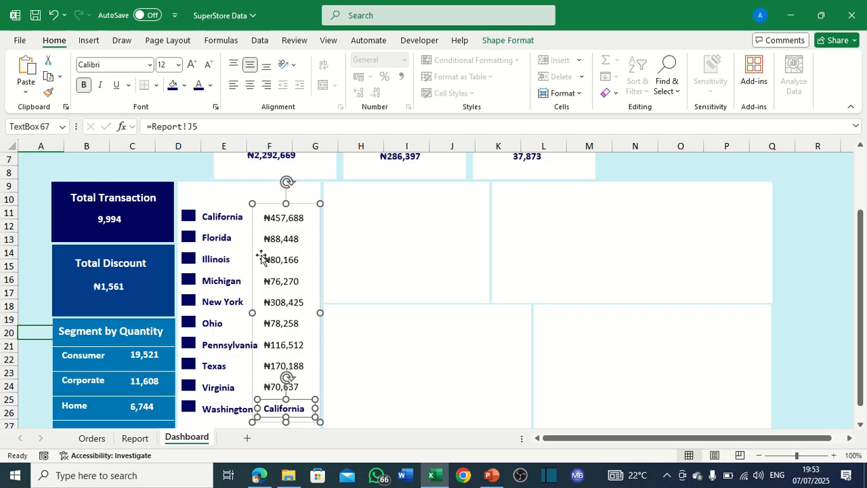
click(215, 127)
key(BackSpace)
key(BackSpace)
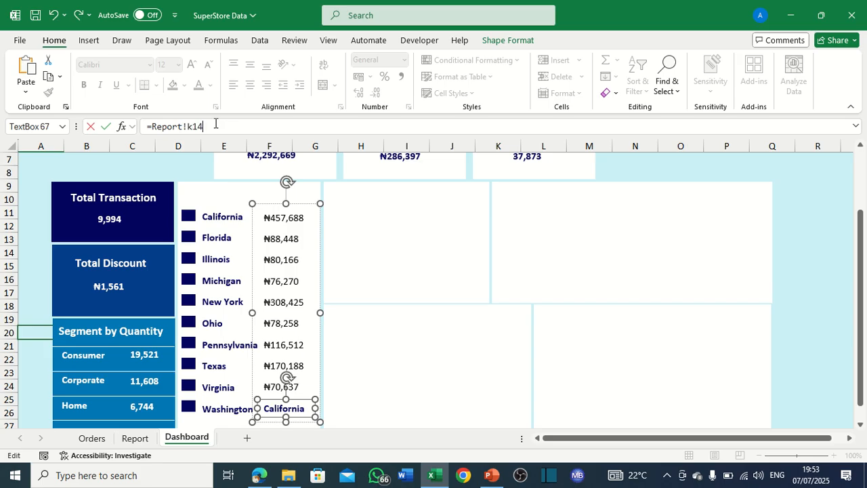
text(k14)
key(Return)
Copy the formatting of the ₦2,292,669 total onto the grouped state sales values with Format Painter.
click(230, 218)
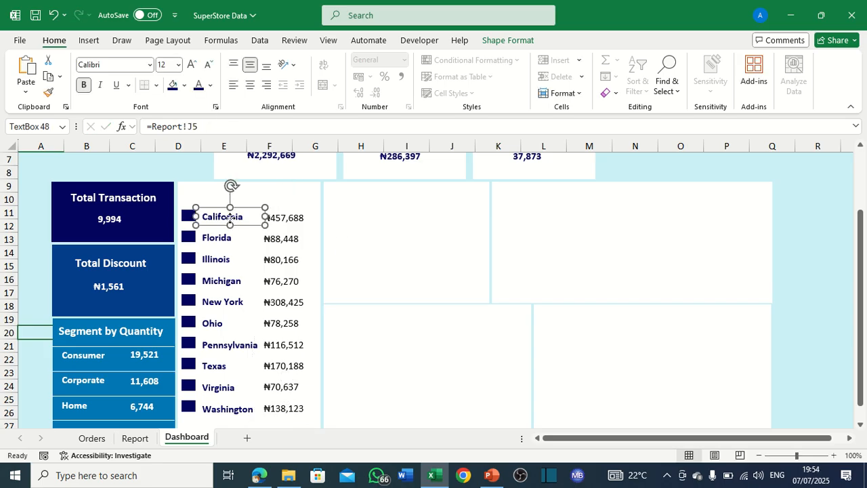
click(285, 161)
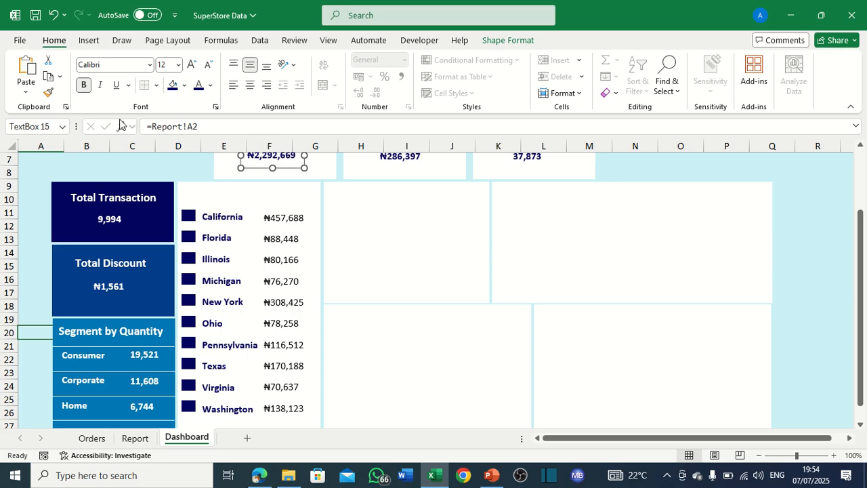
click(50, 94)
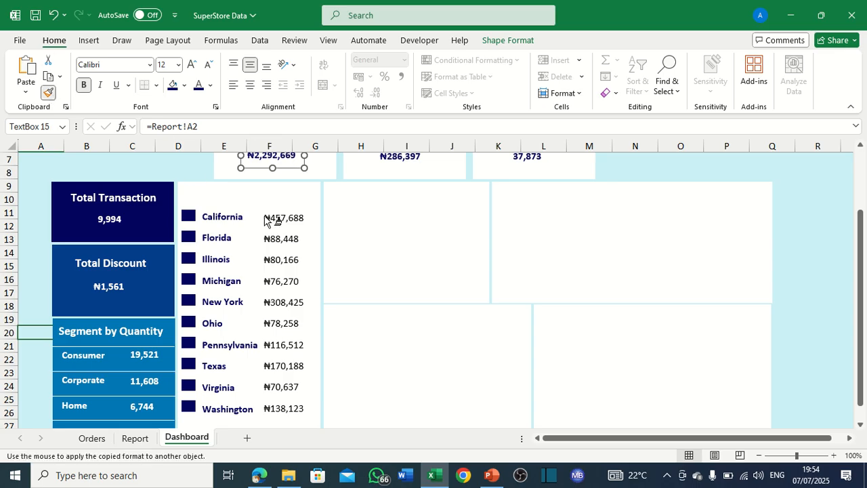
click(280, 219)
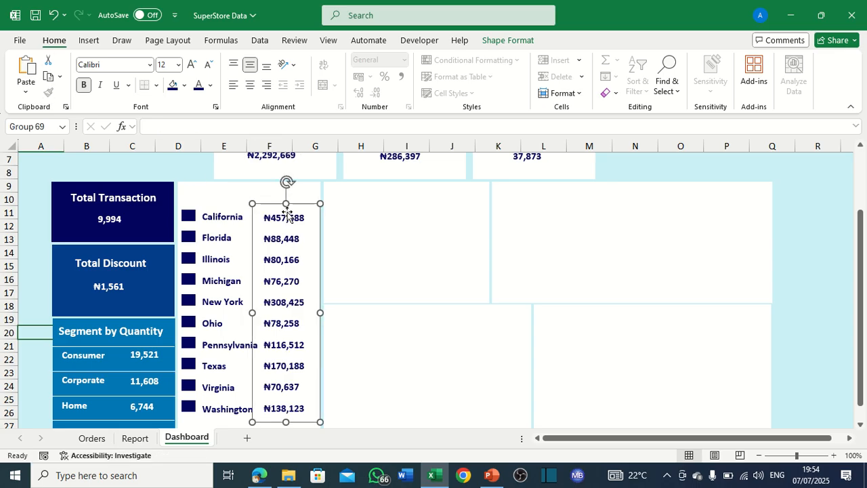
click(221, 194)
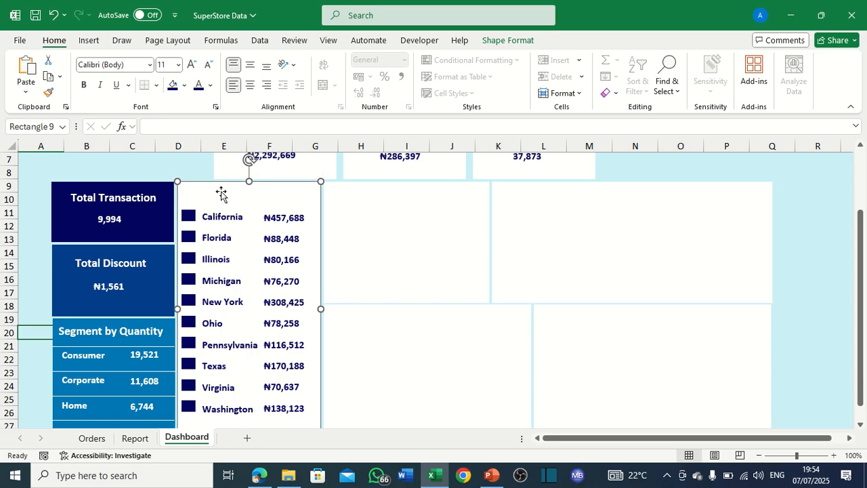
click(291, 242)
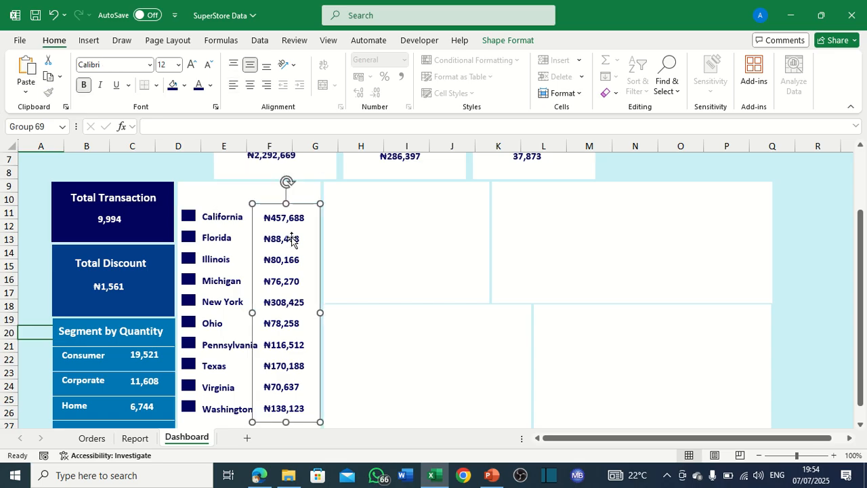
click(291, 237)
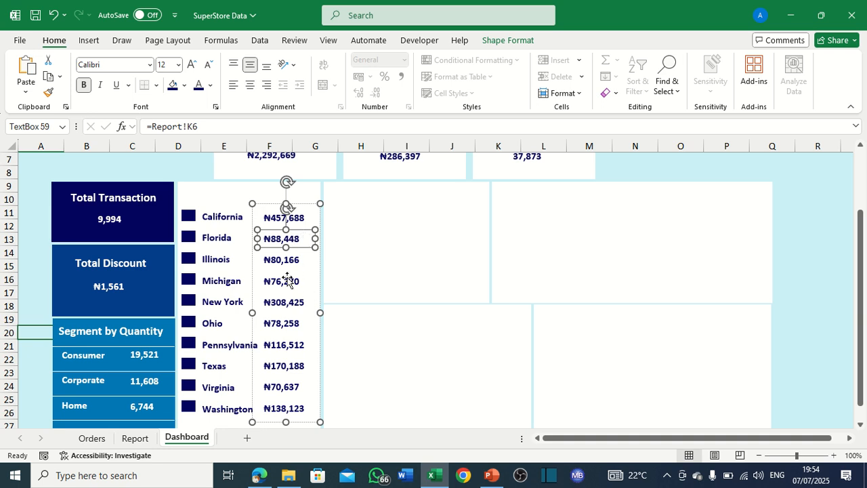
click(235, 199)
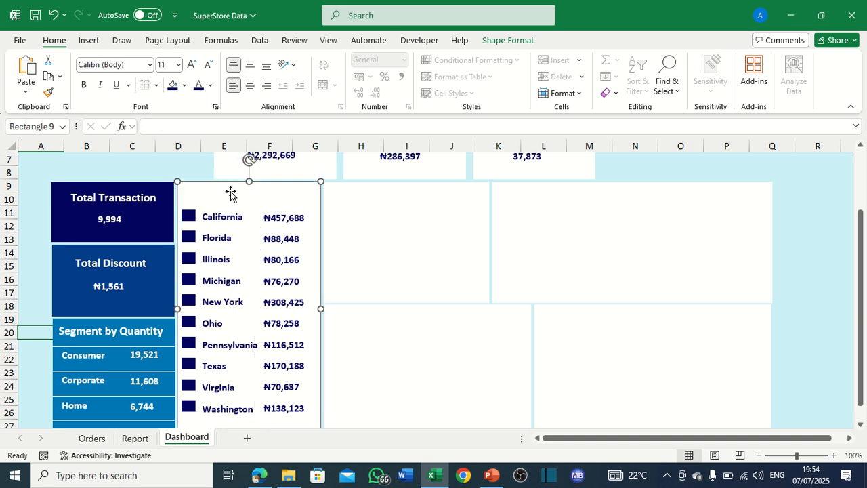
Fill the California sales value text box with the recently used dark navy colour.
click(280, 217)
click(280, 217)
click(280, 217)
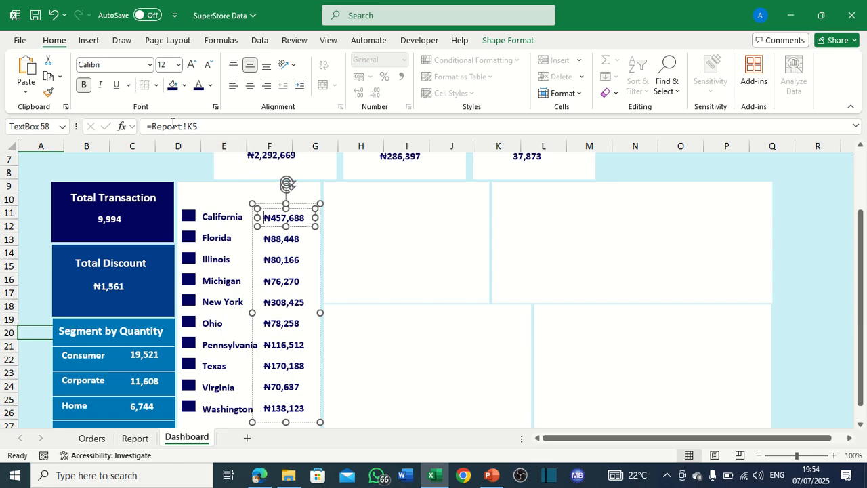
click(184, 86)
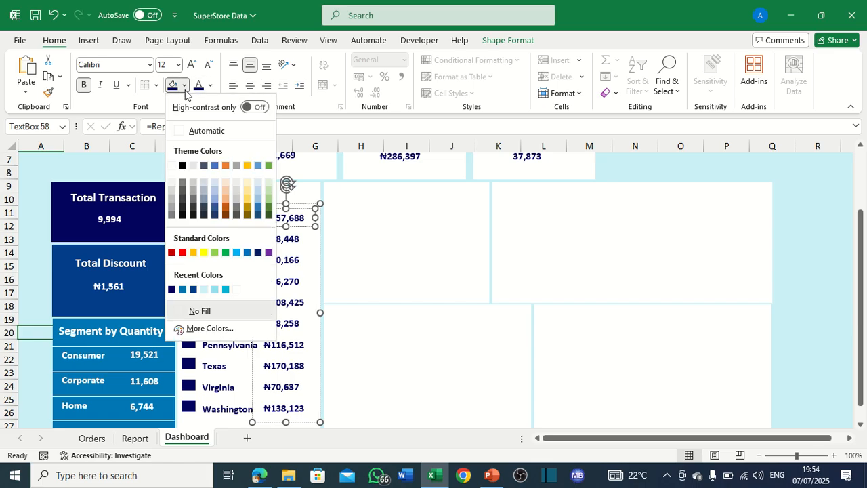
click(172, 289)
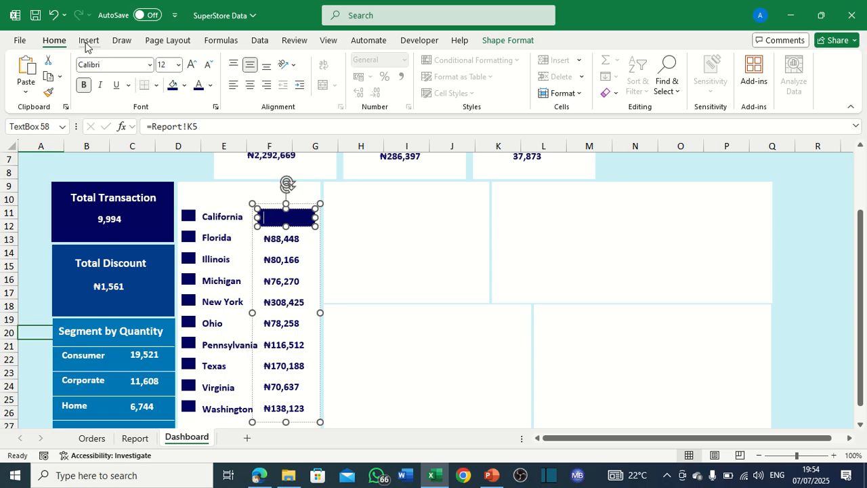
Set the font colour of the California sales value text to white.
click(210, 85)
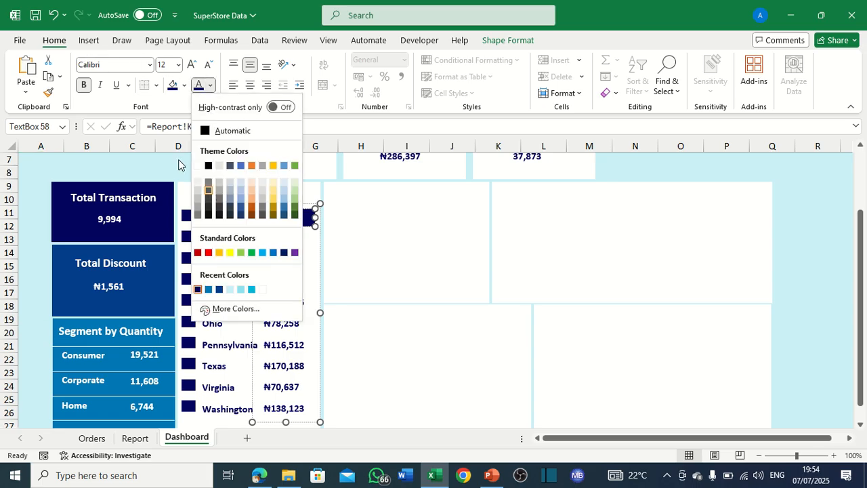
click(198, 165)
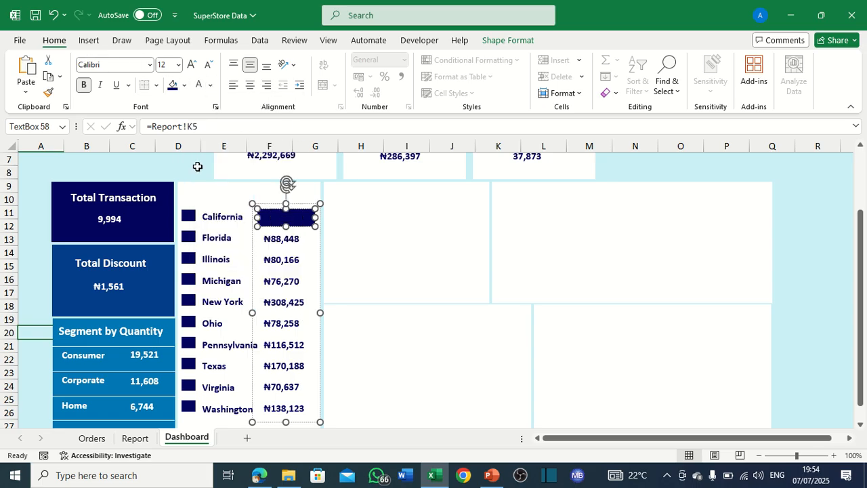
click(258, 193)
click(278, 224)
click(280, 218)
key(ctrl+a)
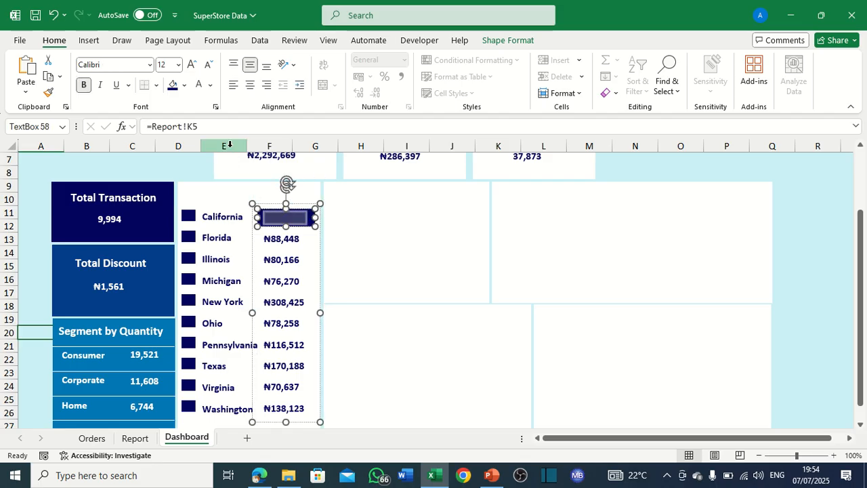
click(201, 85)
click(214, 197)
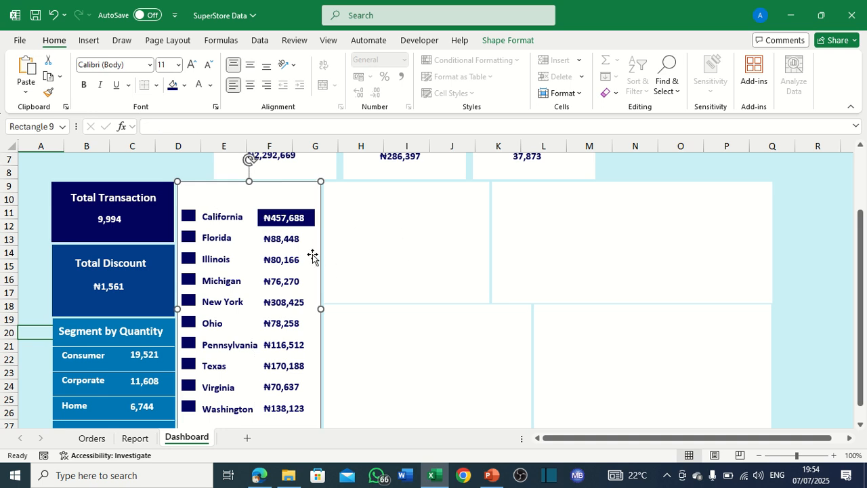
Duplicate the "Total Transaction" heading text box and keep the copy beside the original.
scroll(308, 253, down, 1)
scroll(305, 251, up, 1)
click(136, 197)
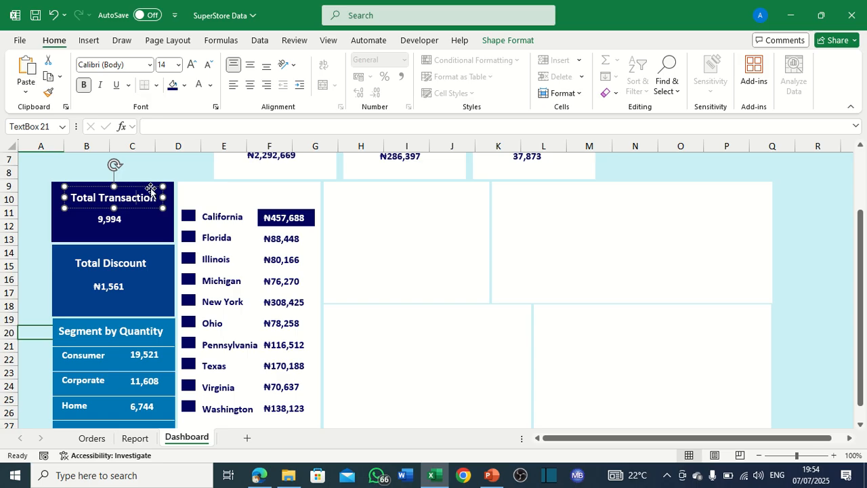
key(ctrl+d)
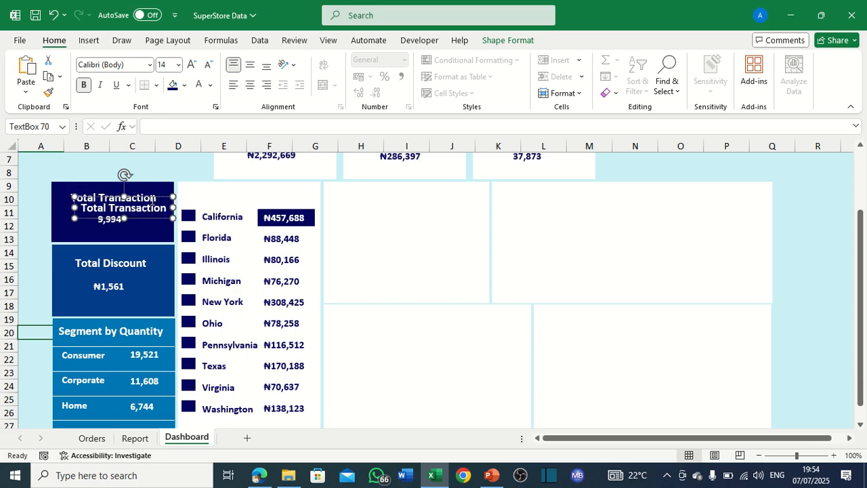
key(Delete)
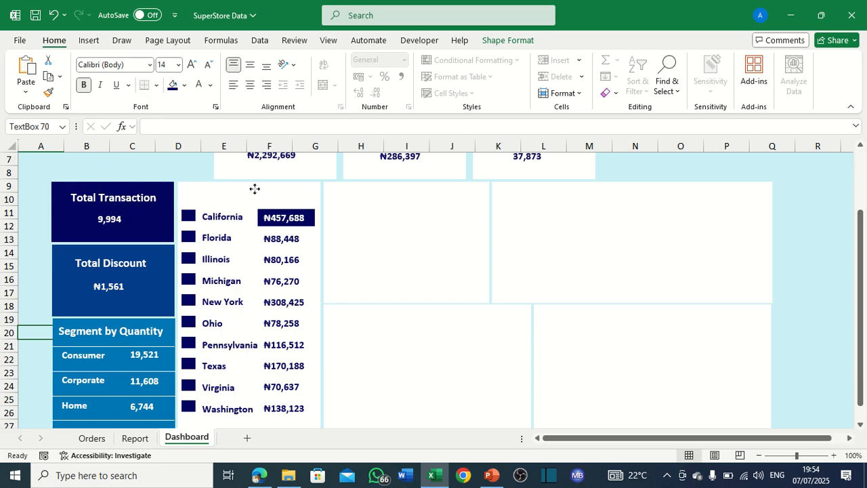
drag(254, 189, 139, 186)
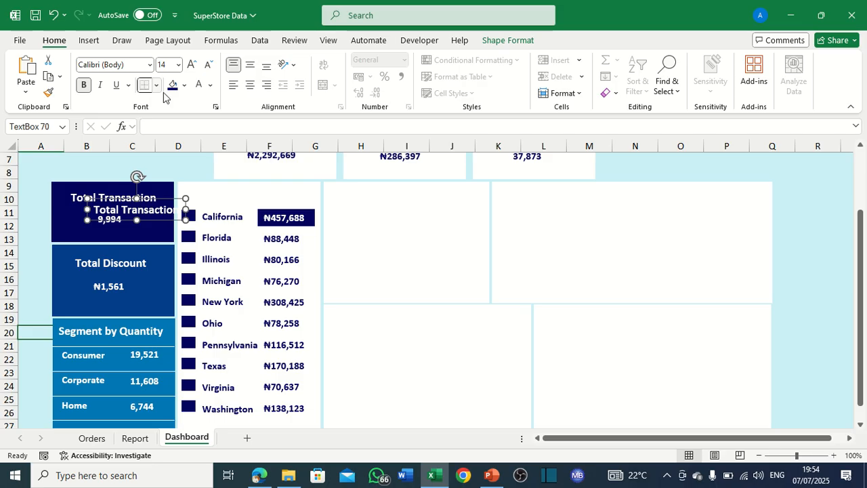
Recolour the duplicated "Total Transaction" heading dark navy and move it above the state list.
click(210, 84)
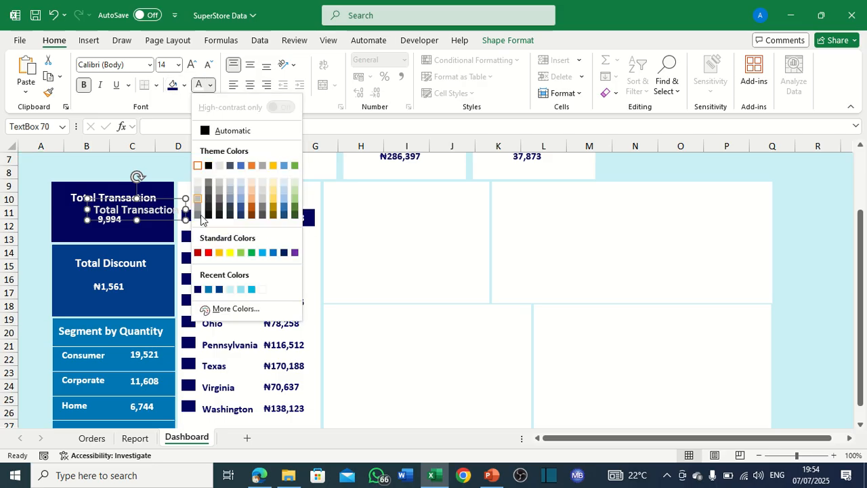
click(202, 291)
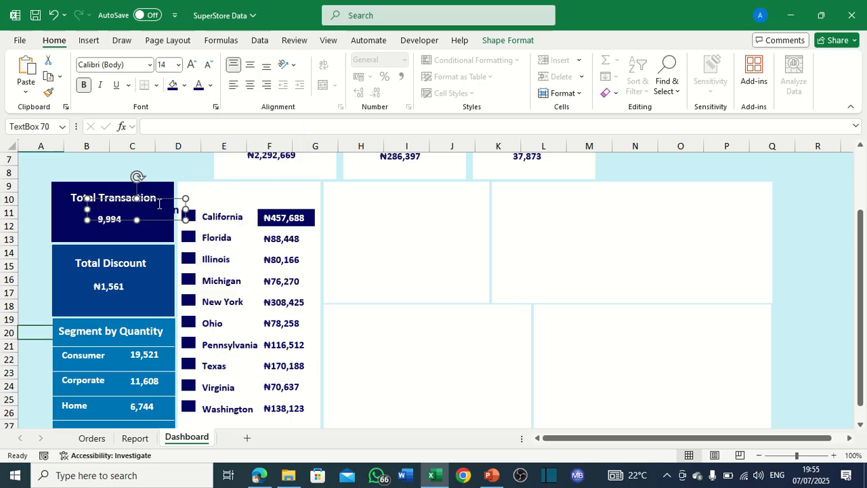
drag(164, 200, 268, 185)
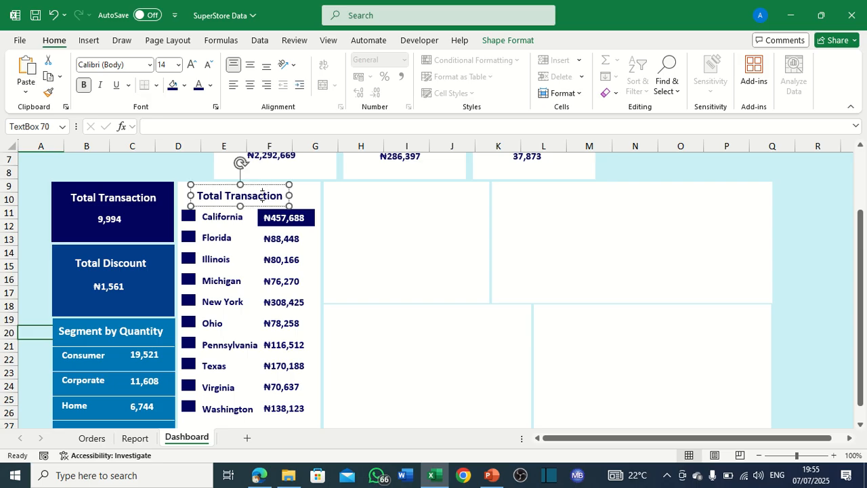
Change the duplicated heading above the state list to "Top 10 State by Sales" and widen it to fit on one line.
triple_click(262, 195)
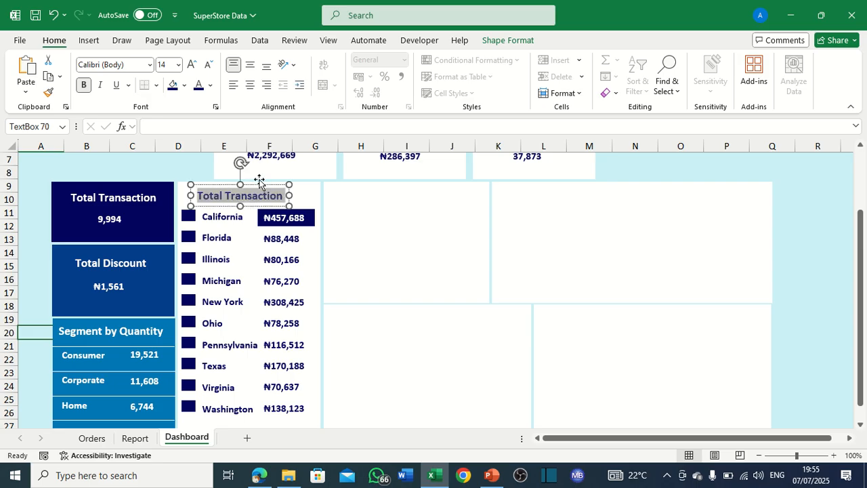
text(Top 10 State)
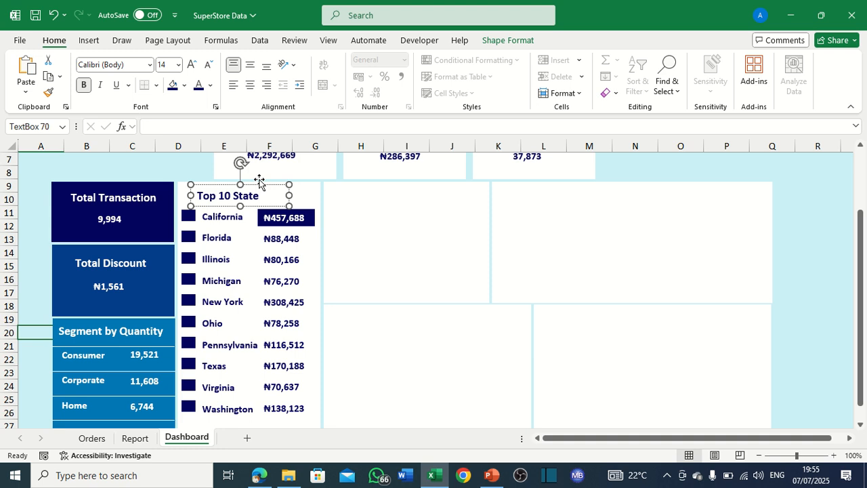
text(by Sales)
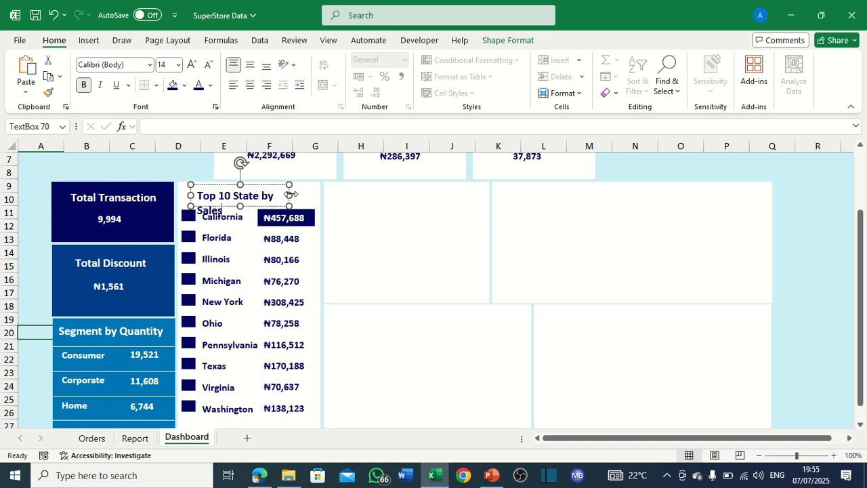
drag(289, 194, 312, 194)
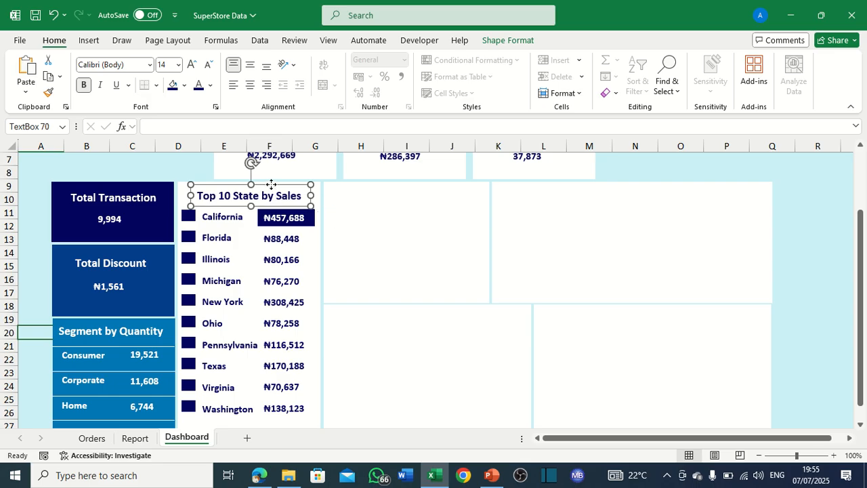
drag(271, 183, 269, 184)
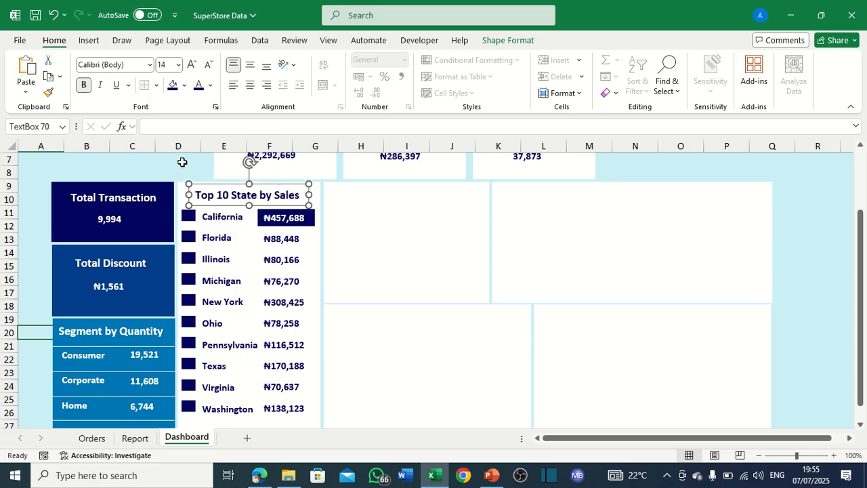
click(181, 162)
scroll(422, 294, down, 1)
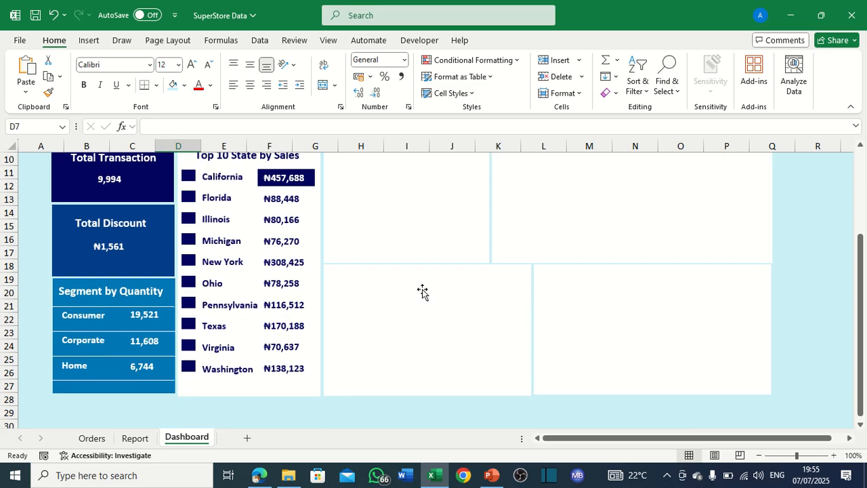
scroll(407, 298, up, 1)
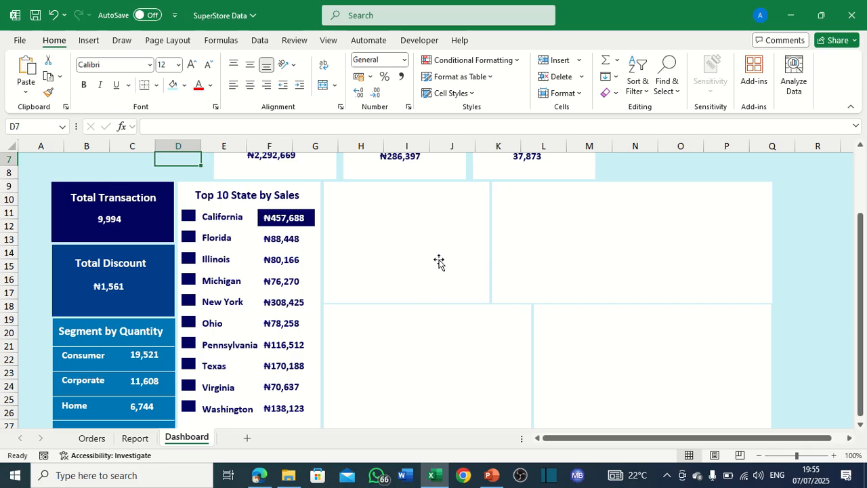
Insert a clustered column PivotChart from the Segment and Sales pivot table on the Report sheet.
click(435, 224)
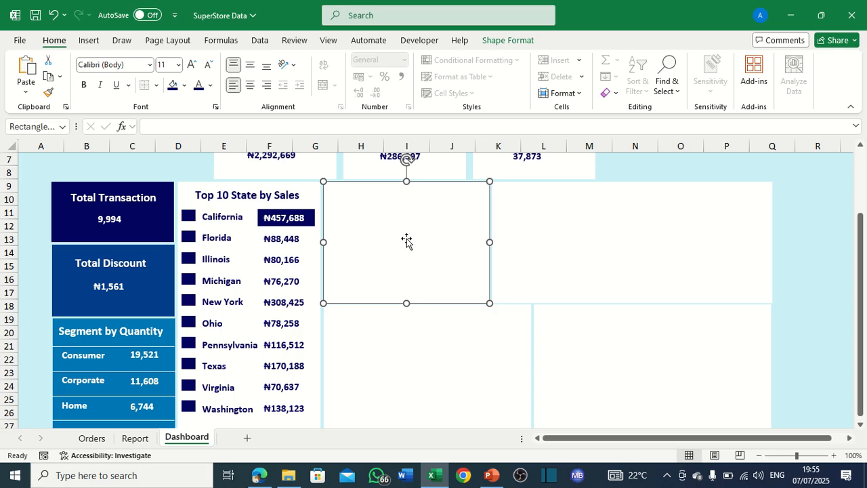
click(137, 438)
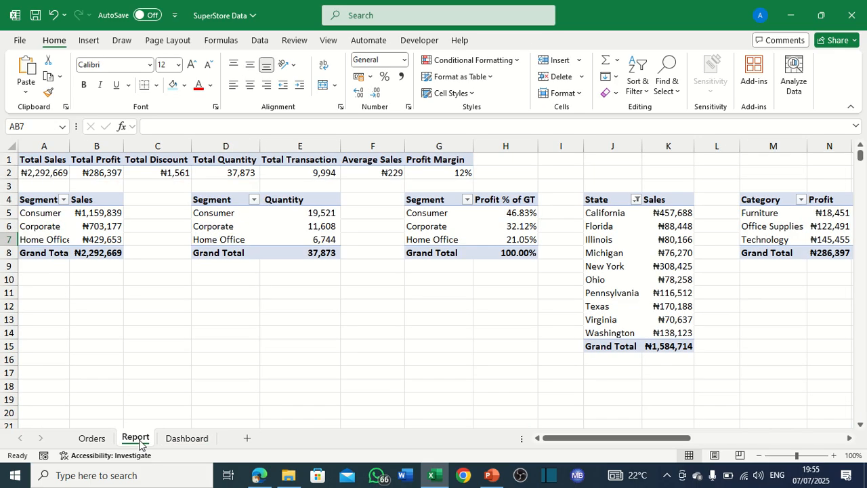
click(31, 222)
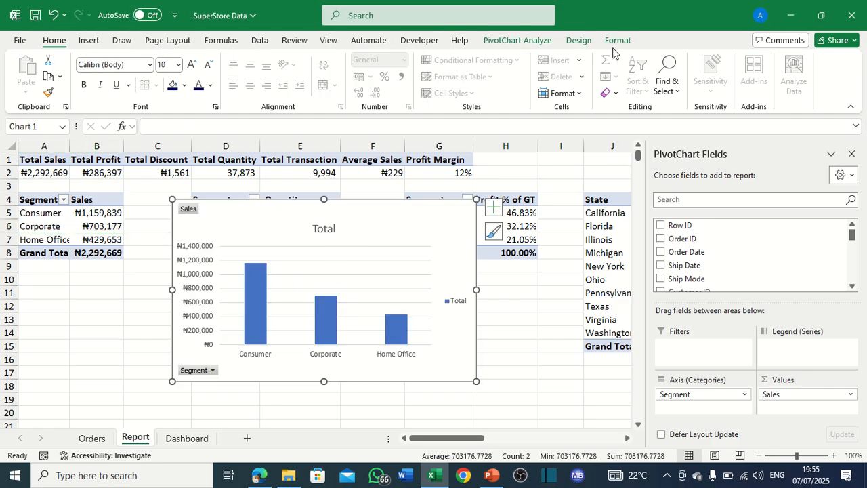
Change the segment sales PivotChart's type to Clustered Bar.
click(535, 41)
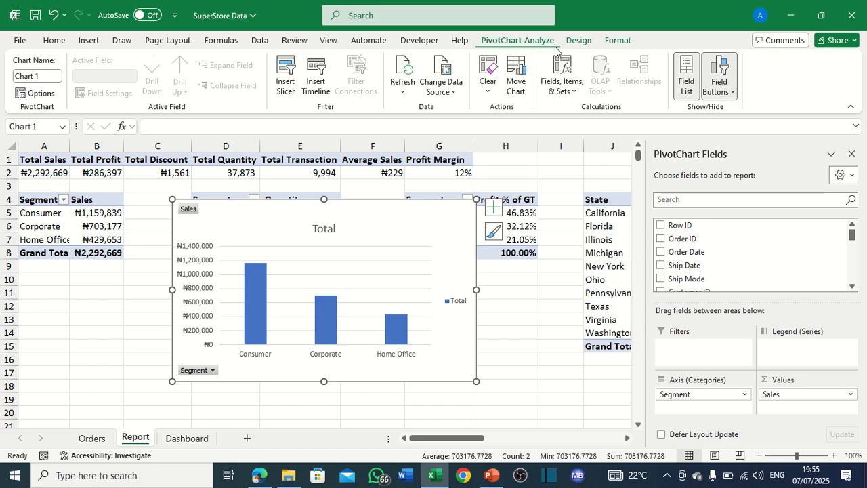
click(615, 42)
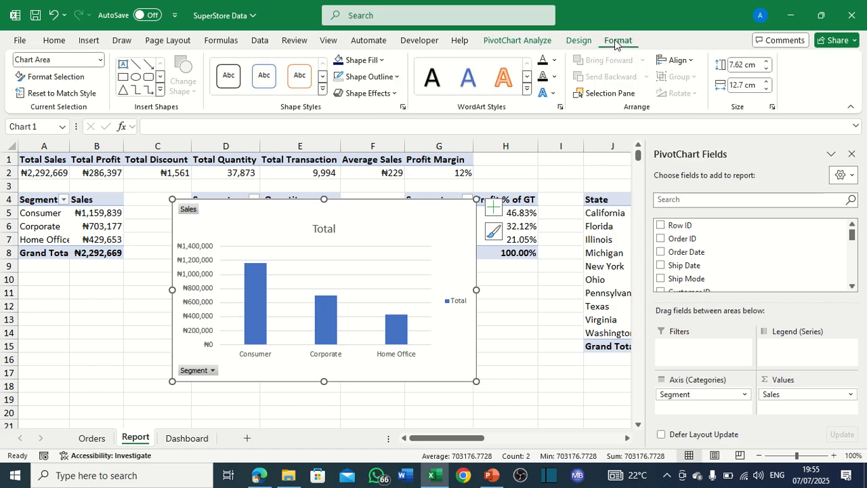
click(577, 41)
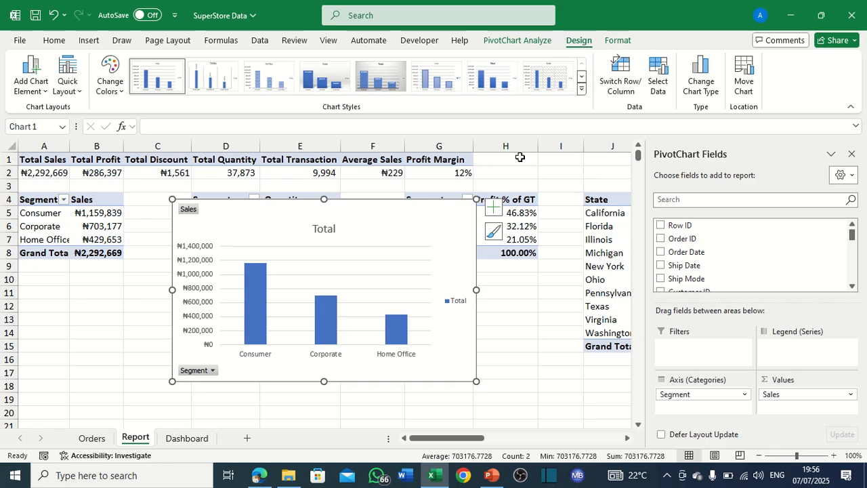
click(693, 90)
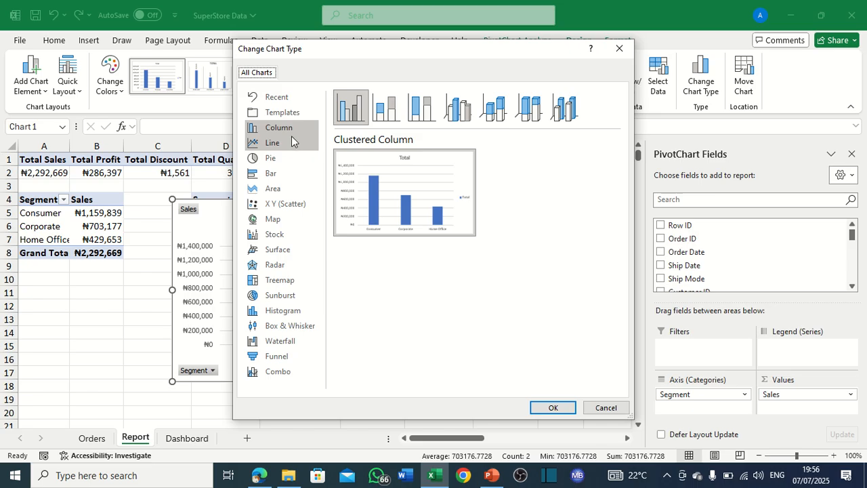
click(285, 174)
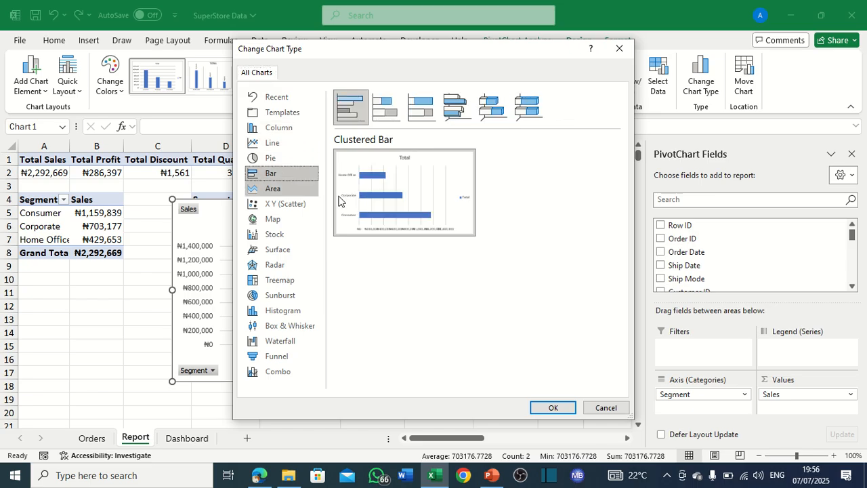
click(558, 409)
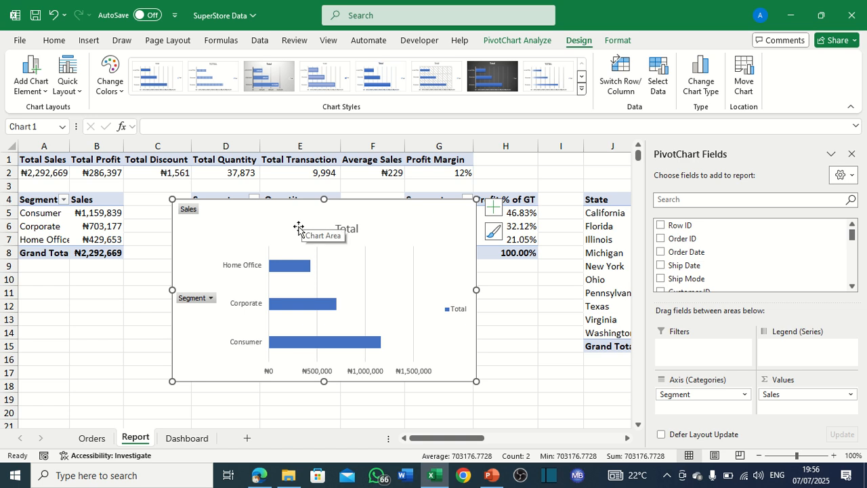
Hide all field buttons on the segment sales bar chart and remove its gridlines and legend.
right_click(190, 212)
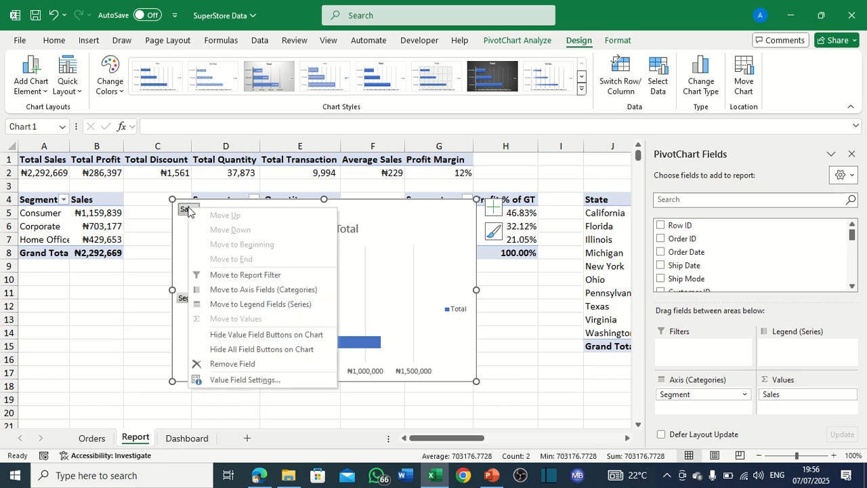
click(245, 349)
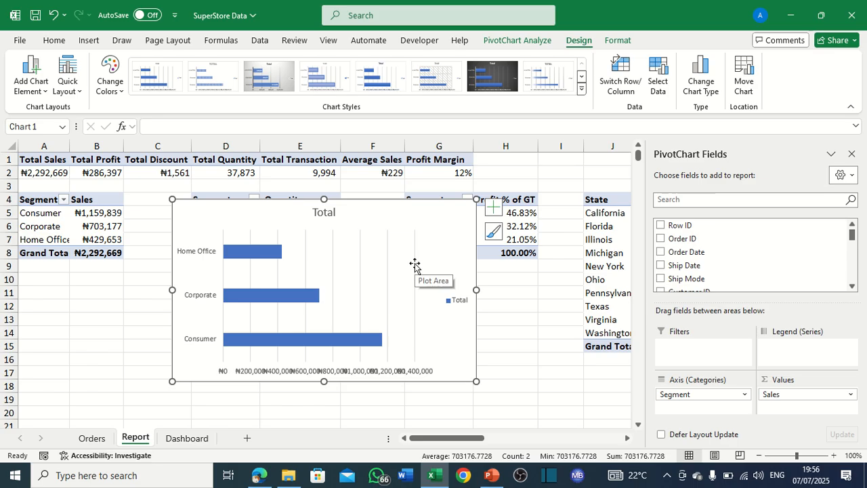
click(493, 207)
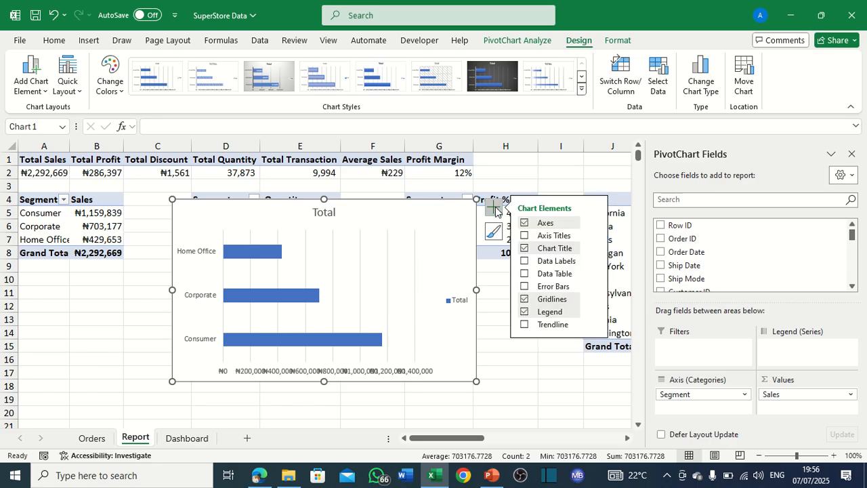
click(525, 300)
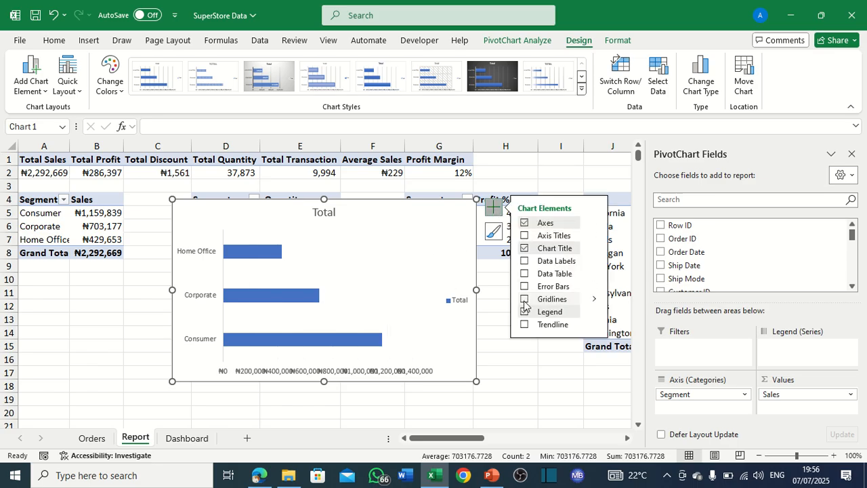
click(457, 304)
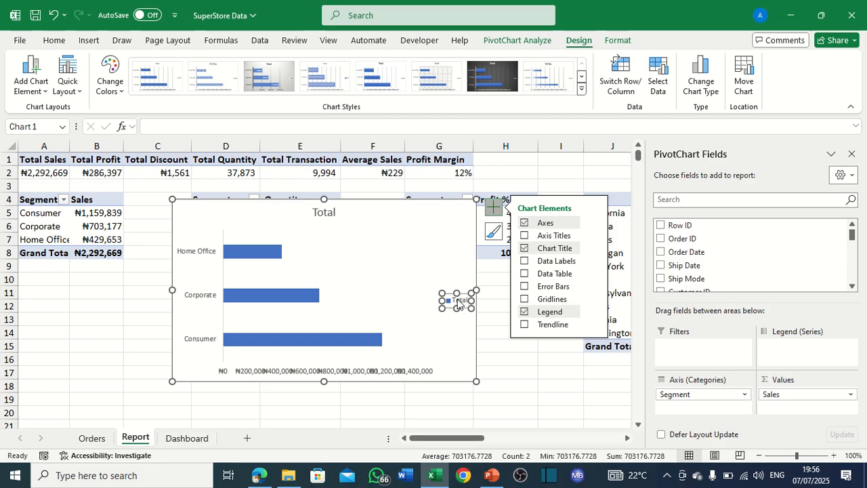
key(Delete)
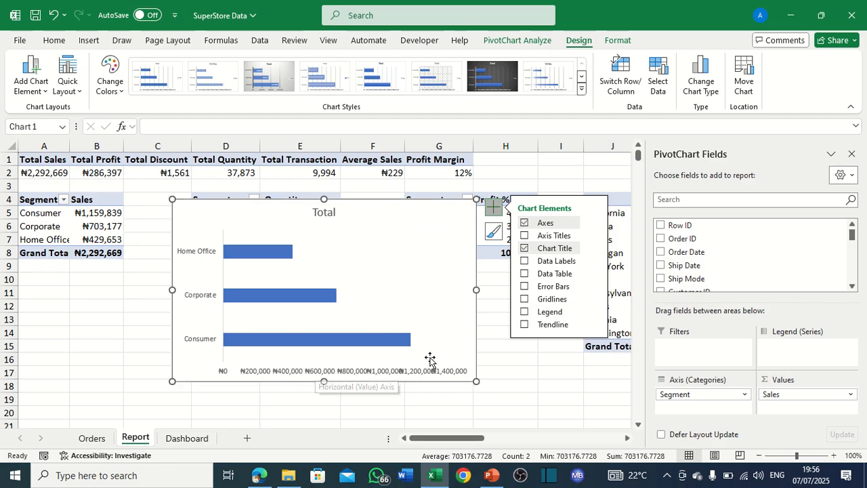
Remove the primary horizontal axis from the segment sales bar chart while keeping the primary vertical axis.
click(524, 223)
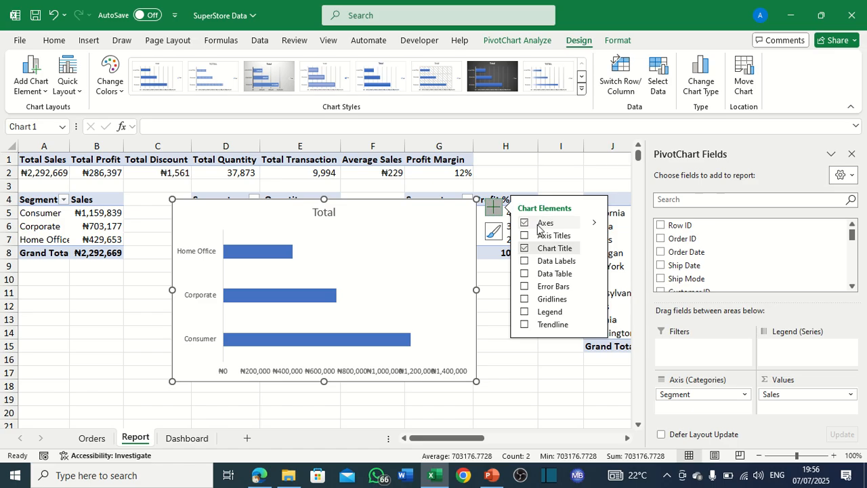
click(595, 224)
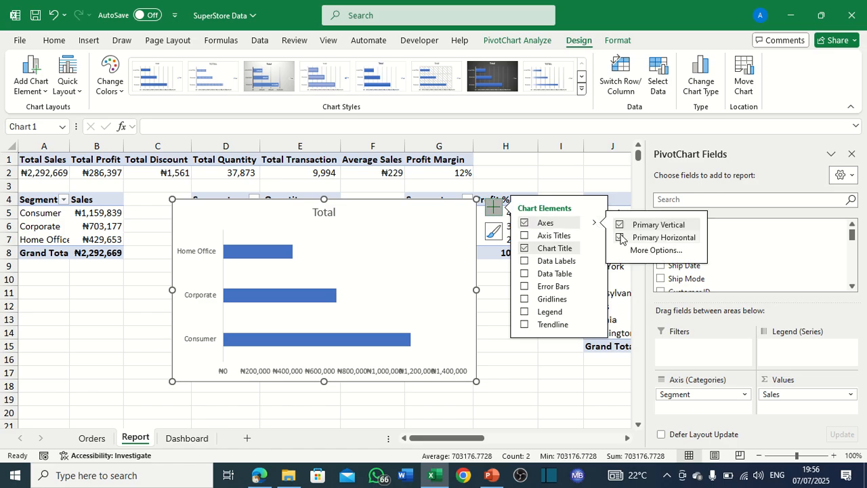
click(618, 237)
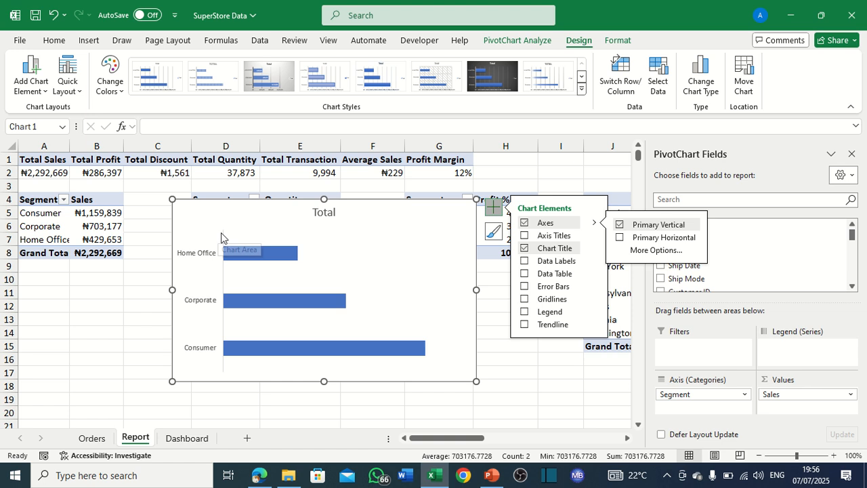
Format the bar chart's vertical category axis with no line and no fill.
click(225, 236)
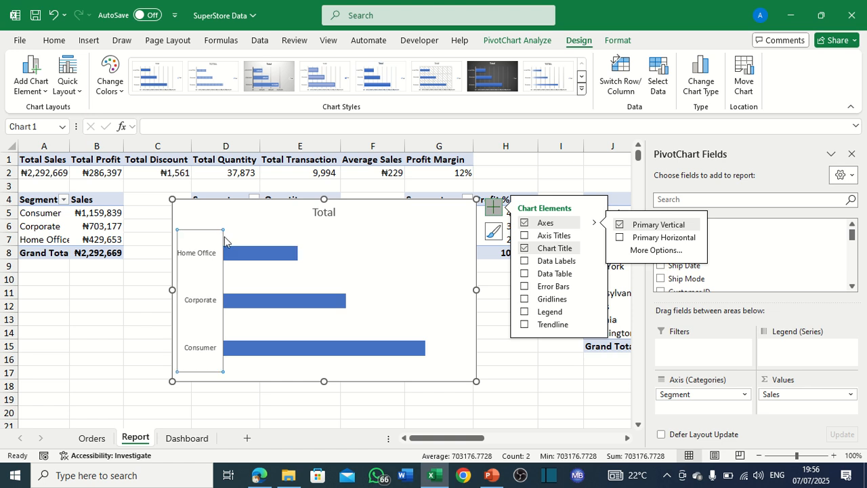
right_click(222, 239)
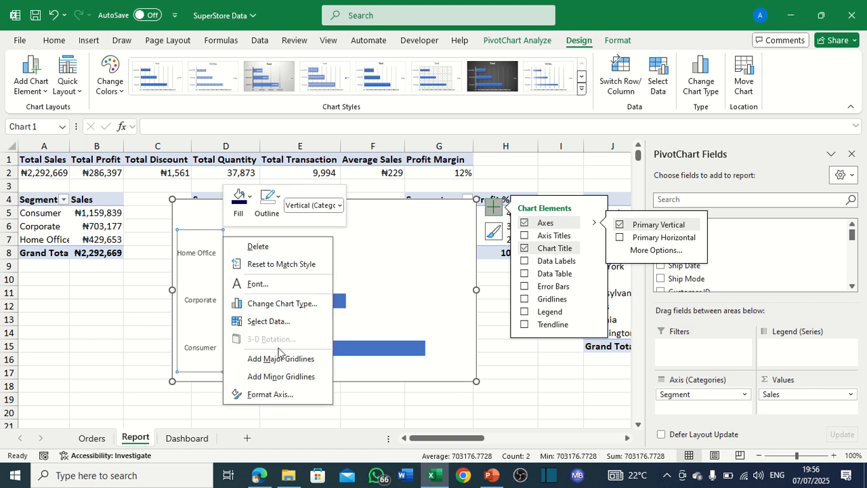
click(284, 397)
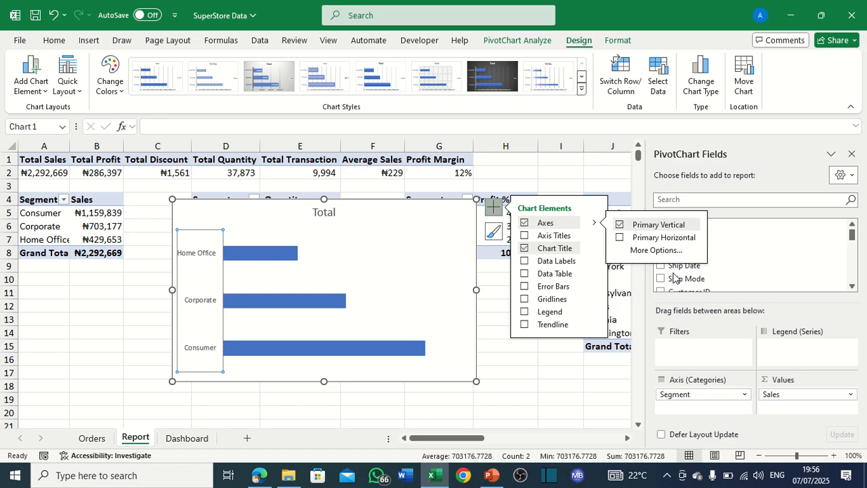
click(494, 214)
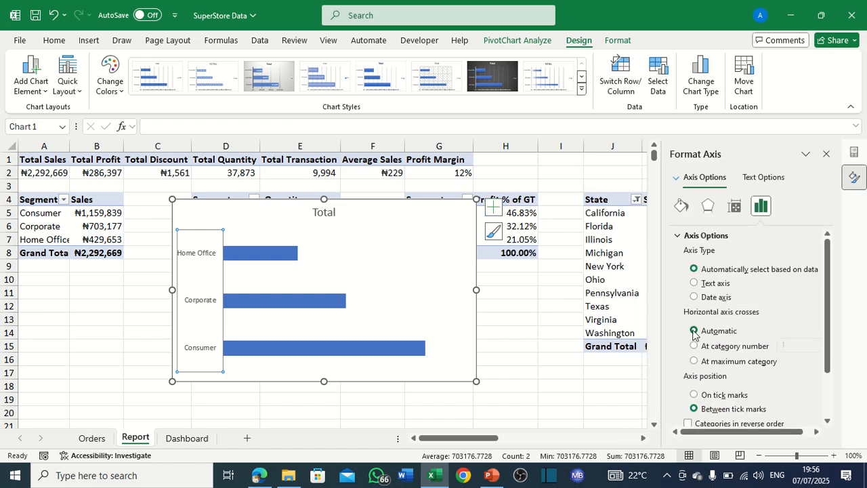
click(681, 206)
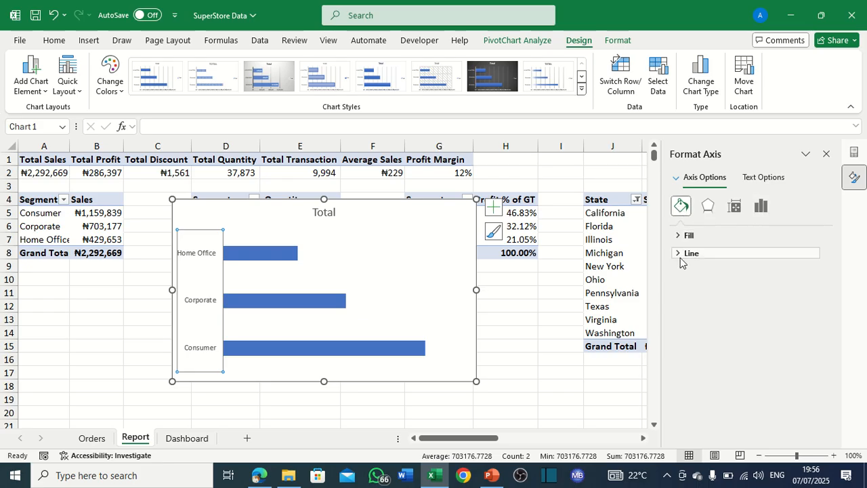
click(680, 255)
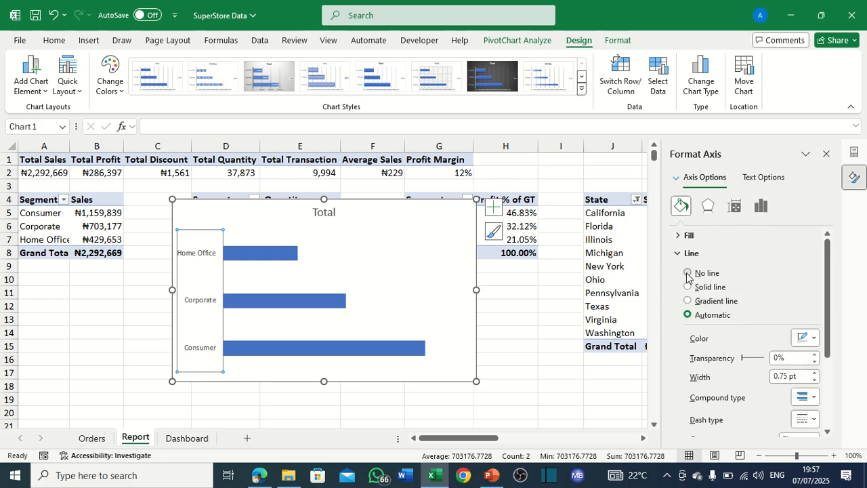
click(687, 273)
click(680, 235)
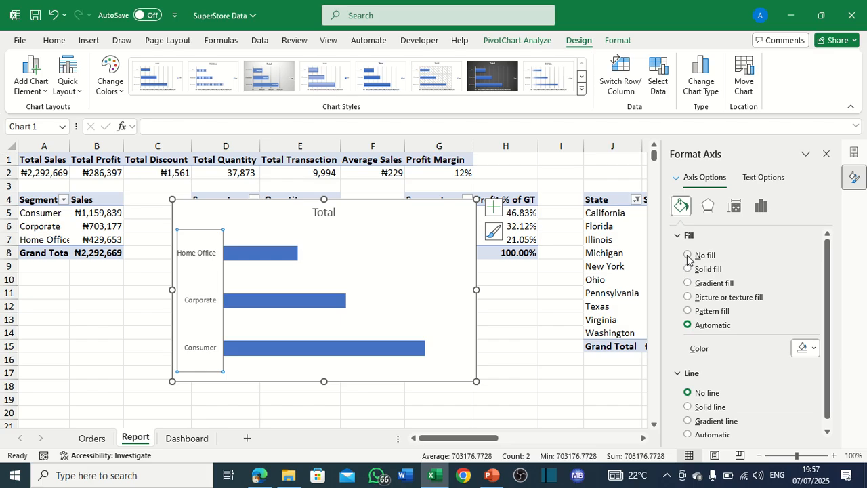
click(687, 256)
Select the whole segment sales bar chart and move it to the right so that it ends at column H.
click(402, 244)
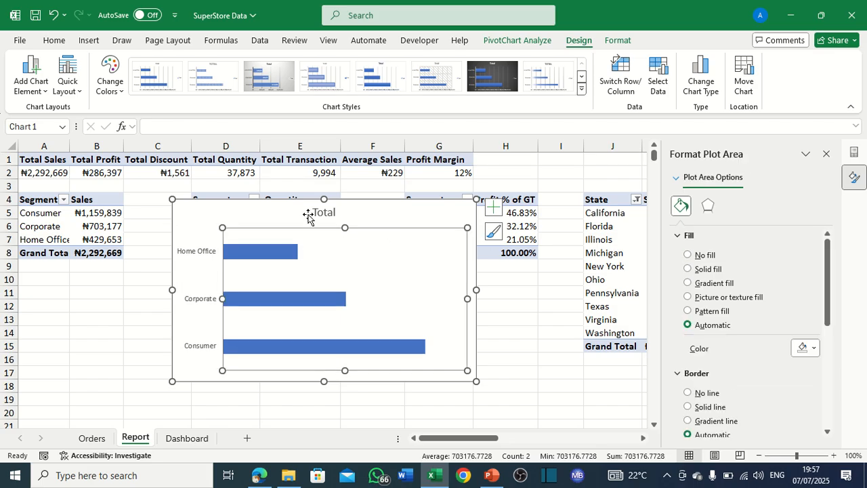
click(298, 214)
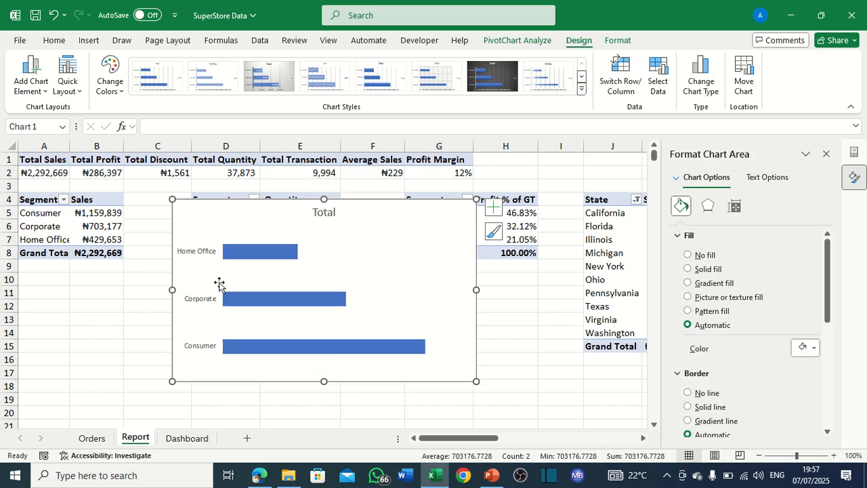
drag(394, 222, 449, 226)
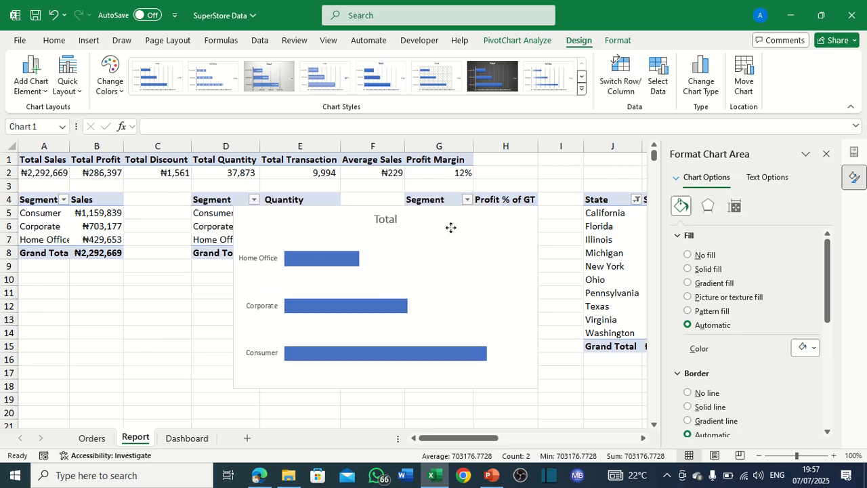
Sort the segment sales PivotTable by its Sales values from smallest to largest.
click(101, 225)
right_click(102, 225)
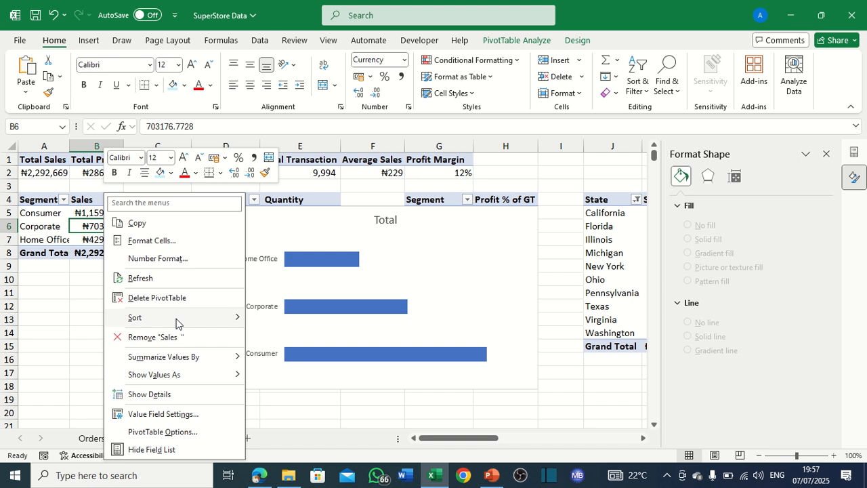
mouse_move(217, 322)
click(274, 318)
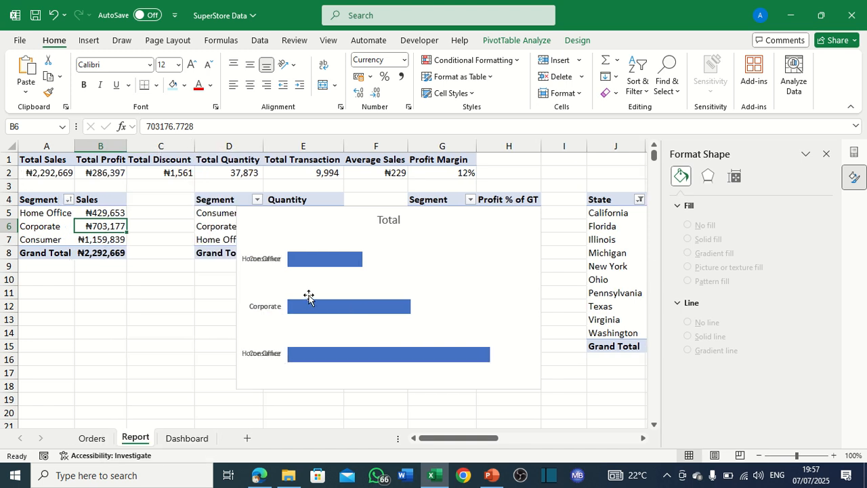
Make the bar chart's category axis labels bold dark blue and fill its bars with the same dark blue.
click(265, 262)
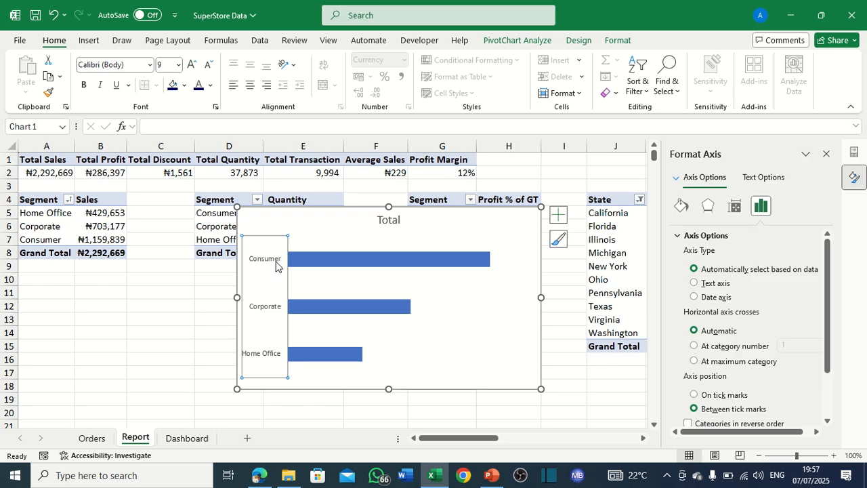
click(199, 88)
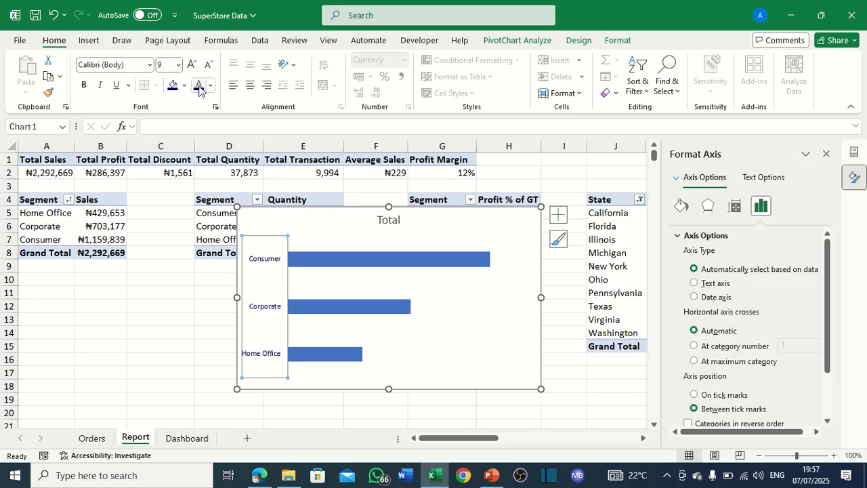
click(85, 88)
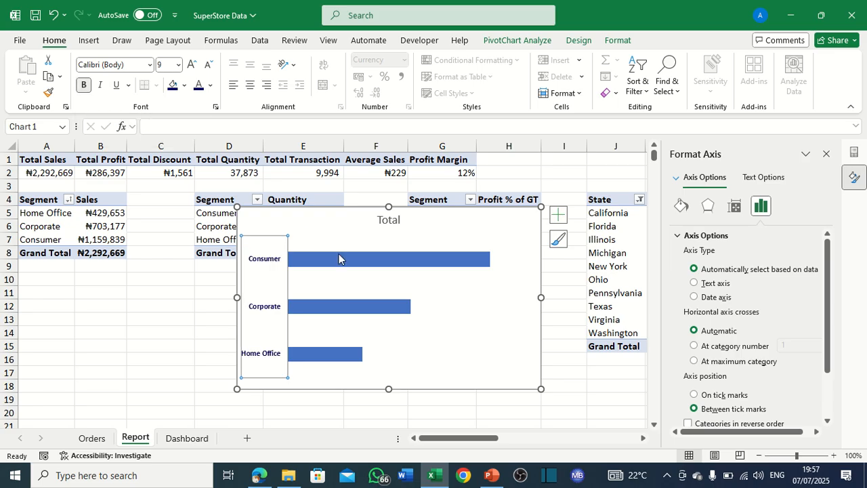
click(372, 263)
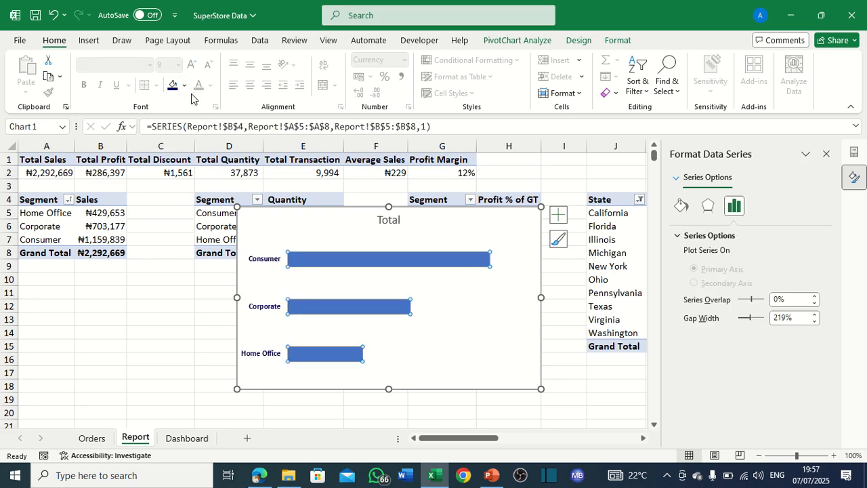
click(173, 85)
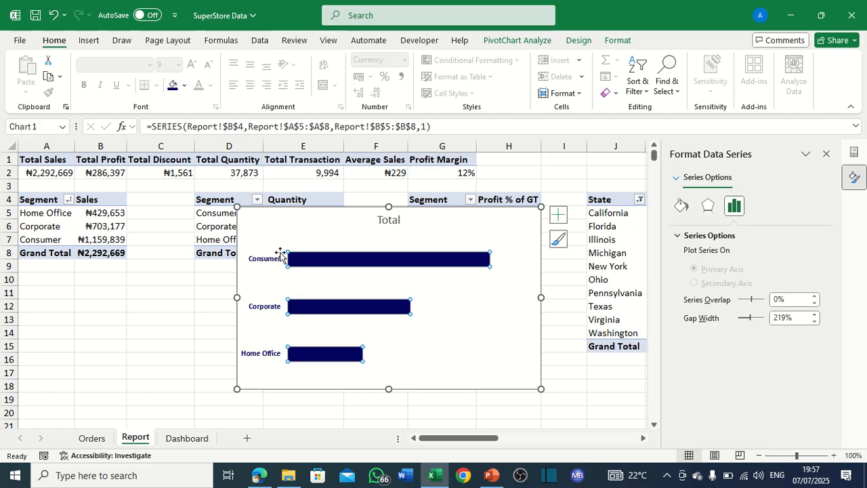
Add data labels at the inside end of the bars and colour the label text white.
click(310, 237)
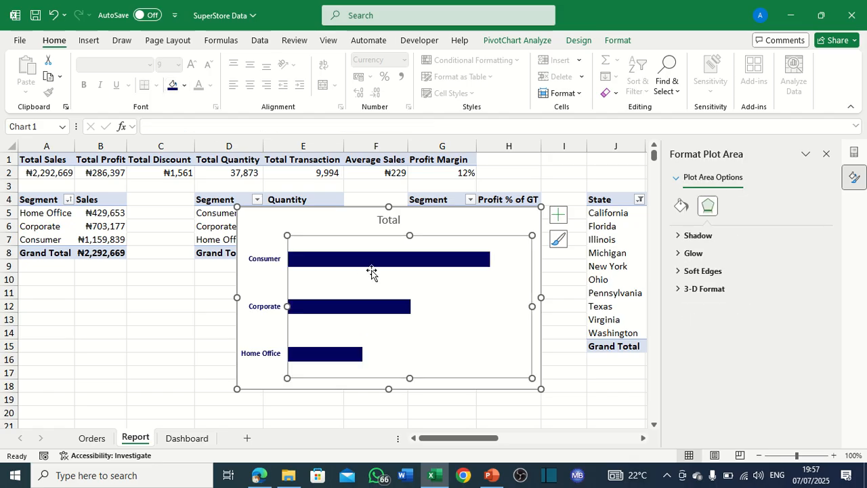
click(558, 215)
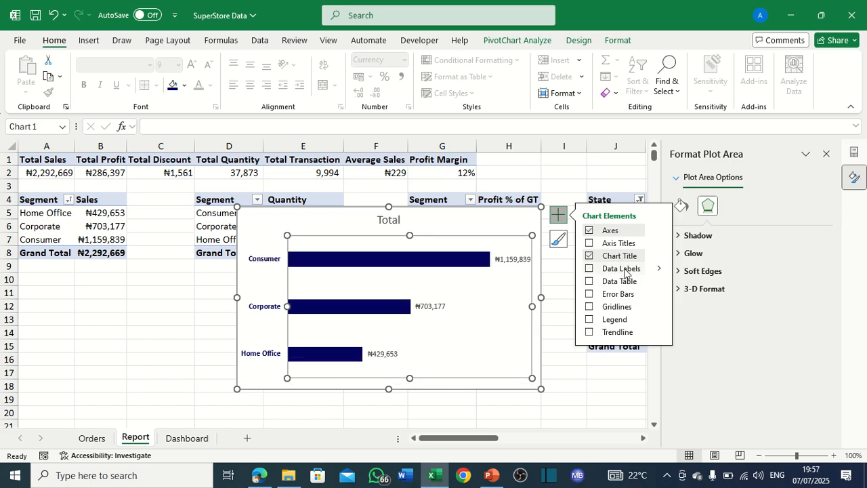
click(658, 268)
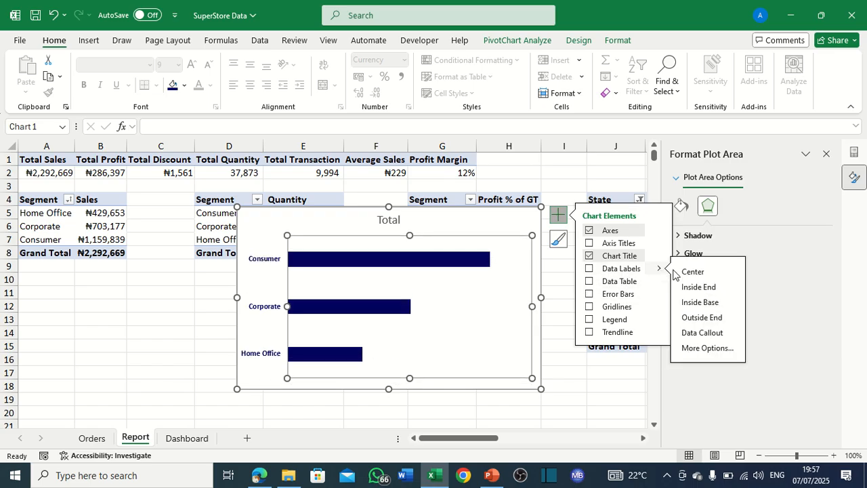
click(689, 287)
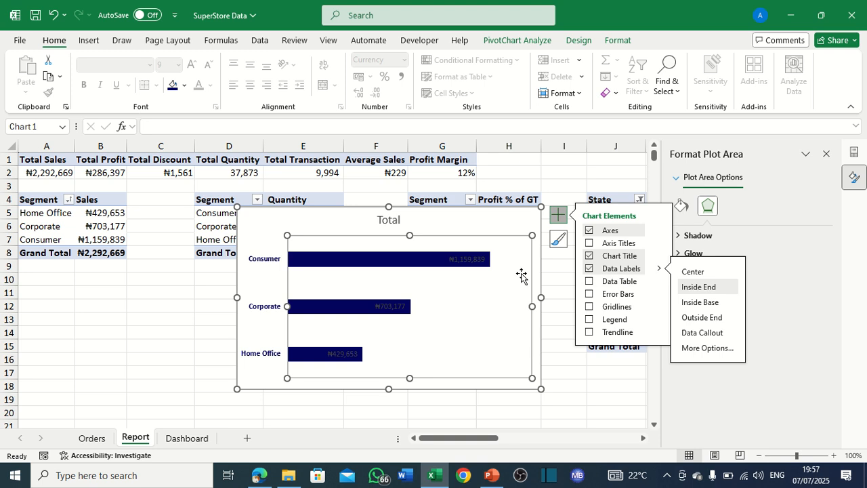
click(470, 259)
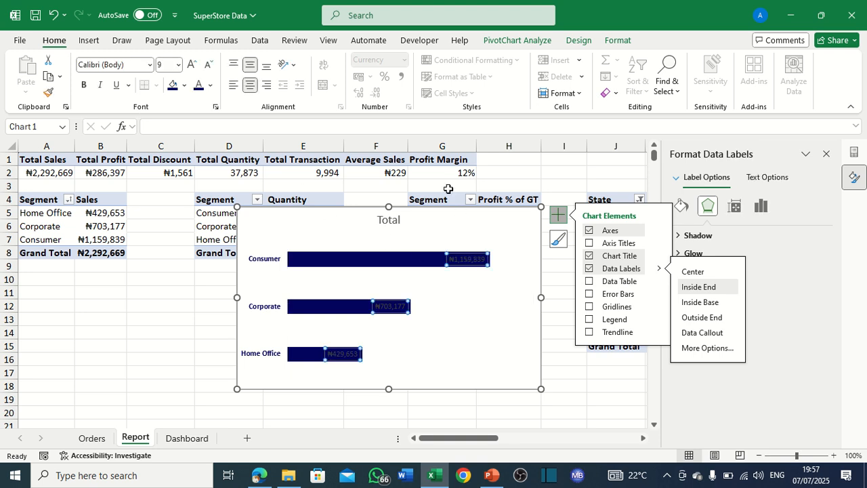
click(211, 85)
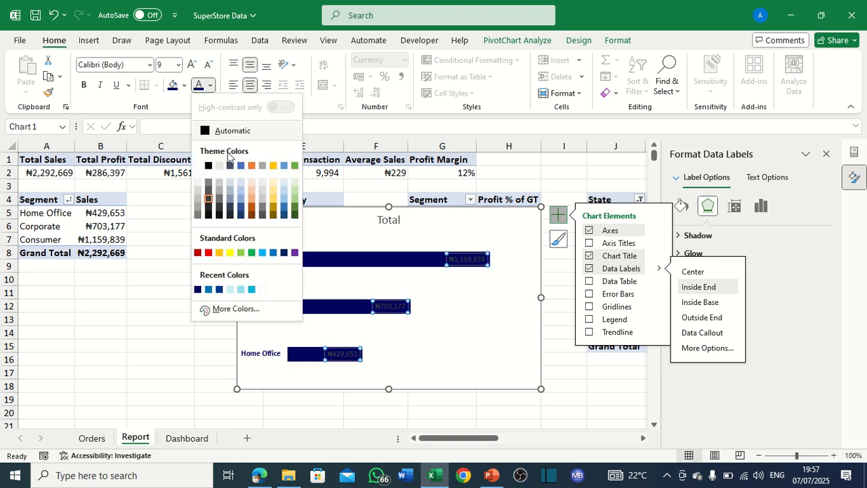
click(198, 166)
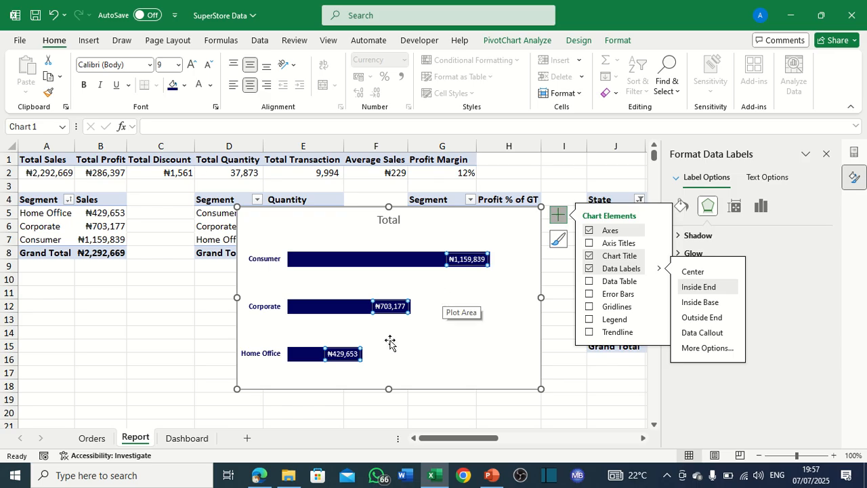
Change the bar chart's title to "Segment Sales".
click(395, 221)
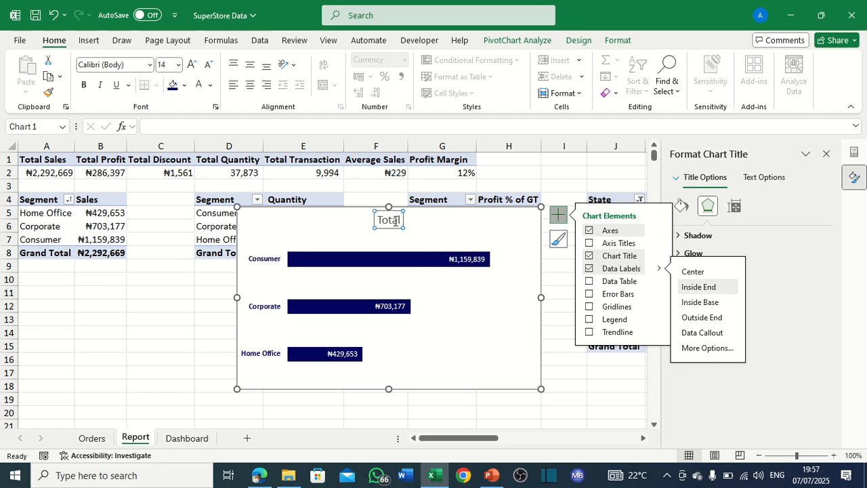
click(396, 221)
double_click(396, 221)
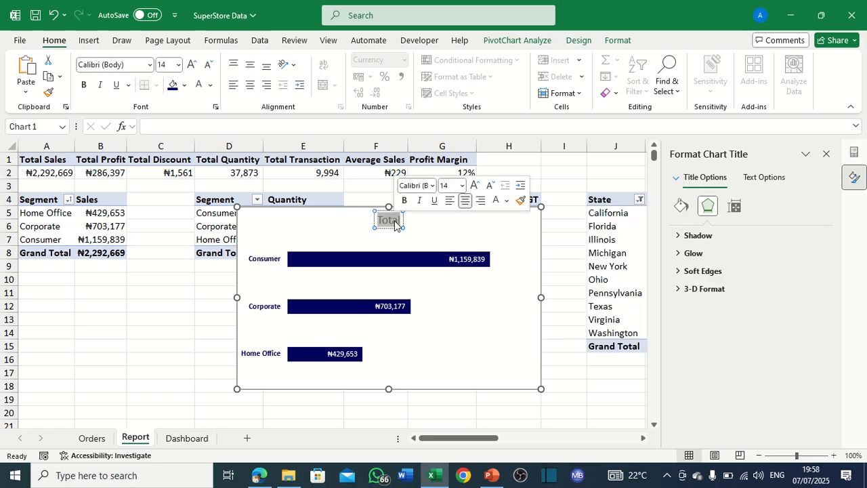
text(Seg)
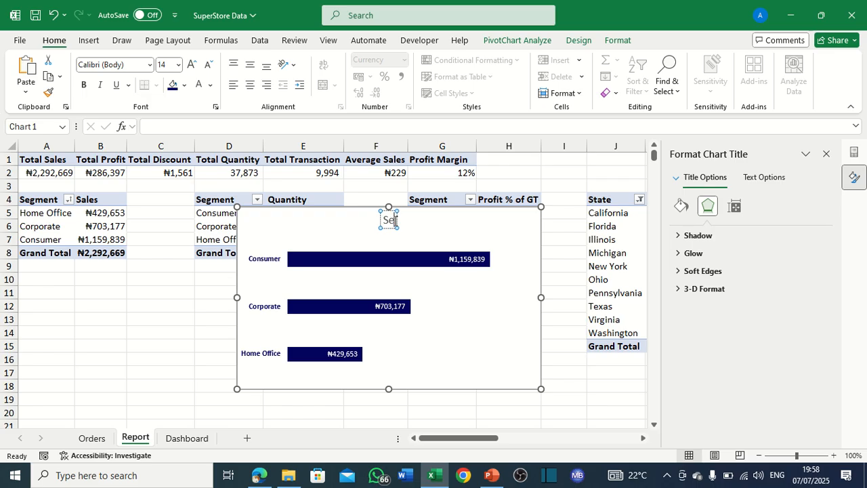
text(ment)
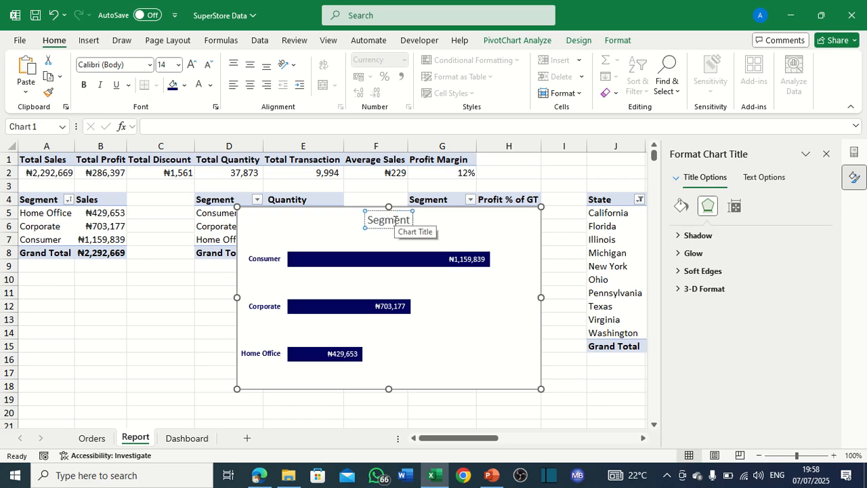
text( by)
key(BackSpace)
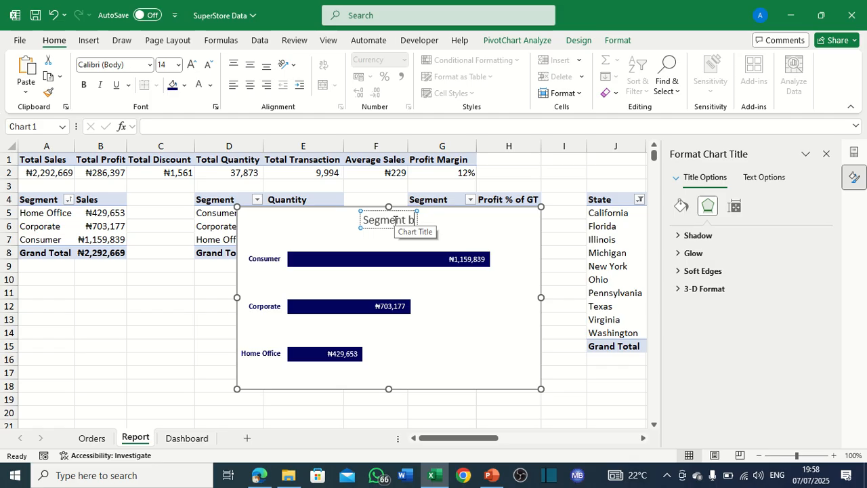
key(BackSpace)
text(Sales)
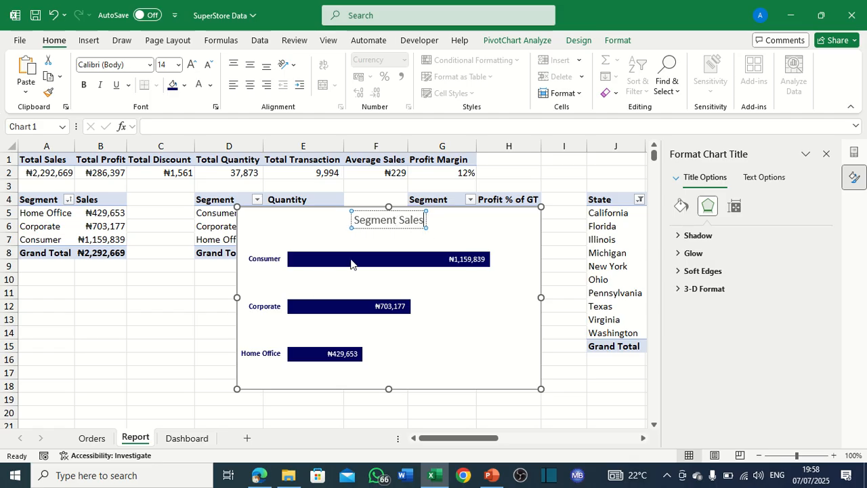
Colour the chart title dark blue and move it to the chart's upper-left corner.
key(ctrl+a)
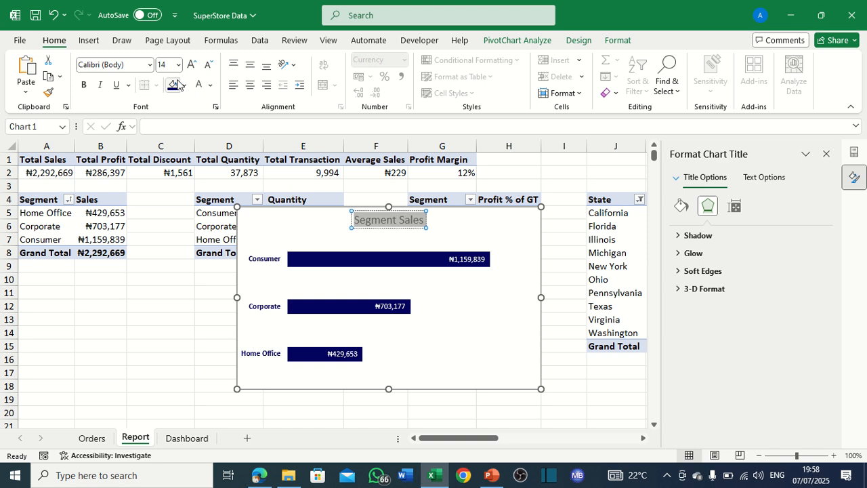
click(210, 84)
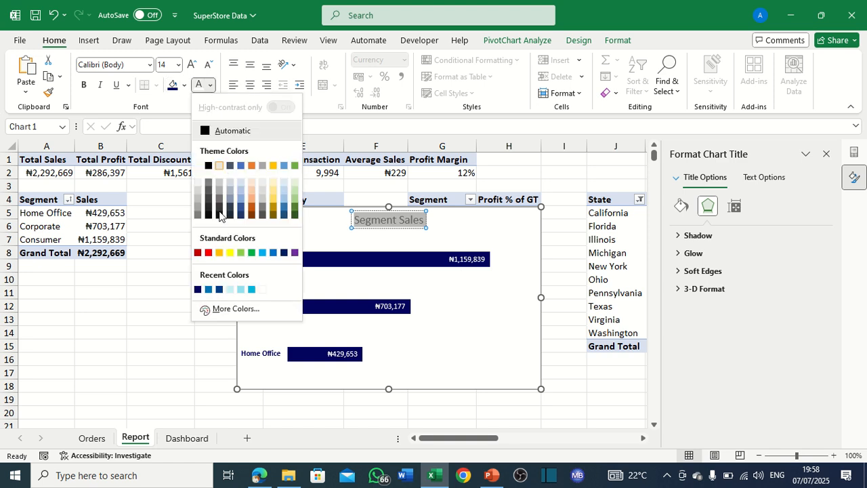
click(198, 290)
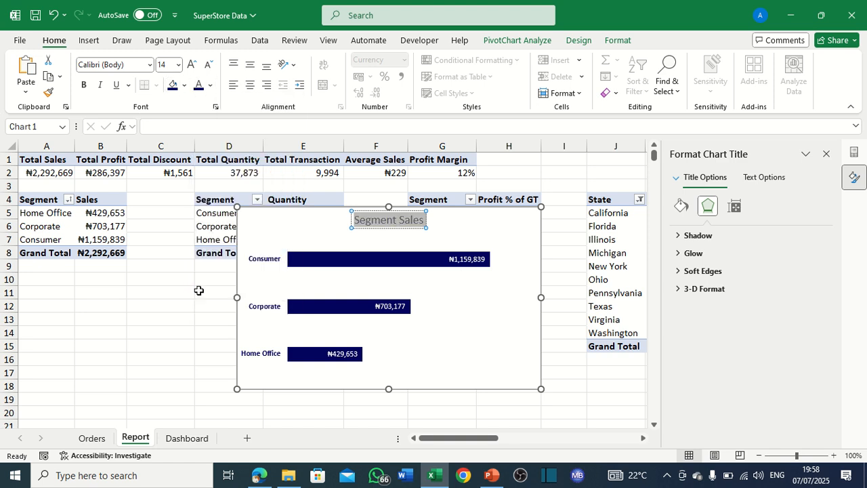
click(398, 218)
drag(399, 212, 296, 214)
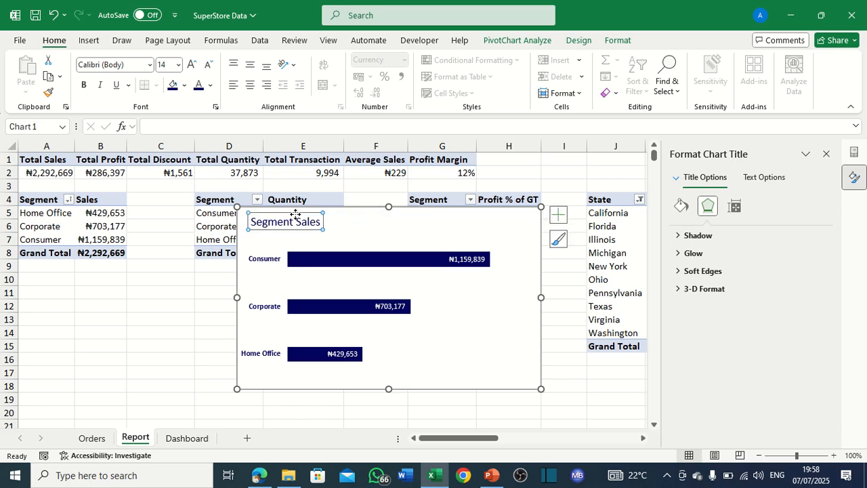
Shrink the segment sales chart so that it starts at row 8 and ends within column G.
click(374, 227)
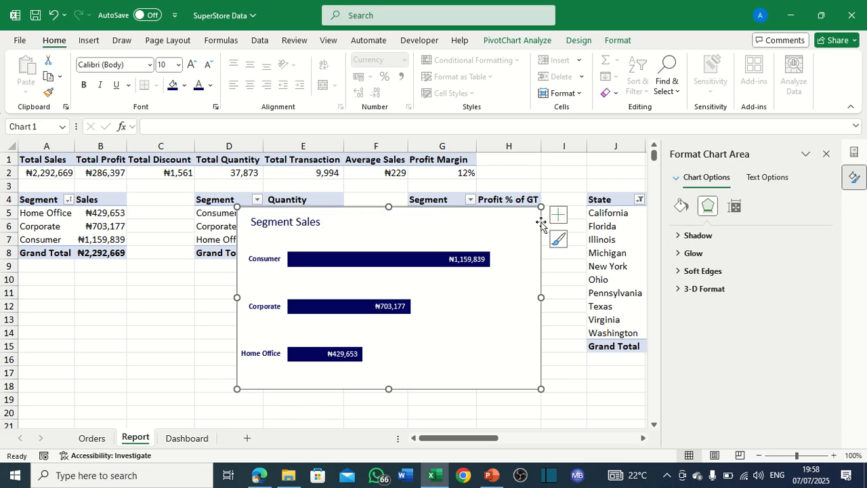
drag(539, 233, 437, 250)
drag(437, 319, 439, 319)
Set the font size of the chart's data labels to 7.
click(380, 289)
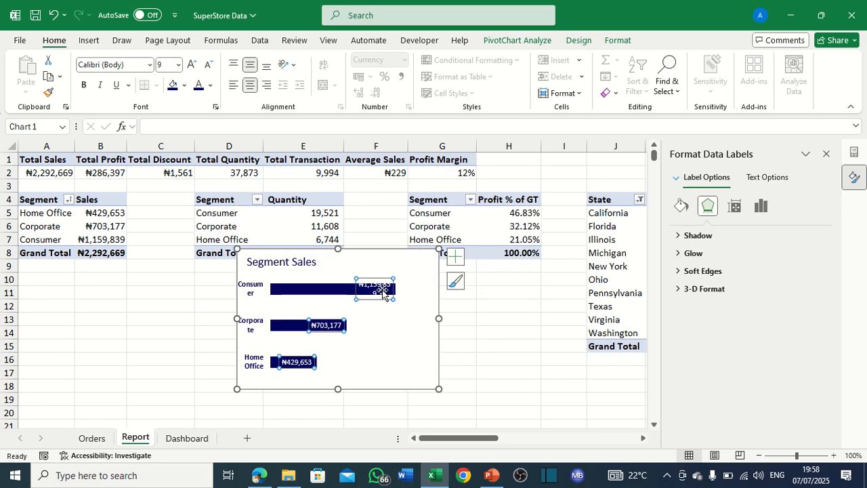
click(161, 65)
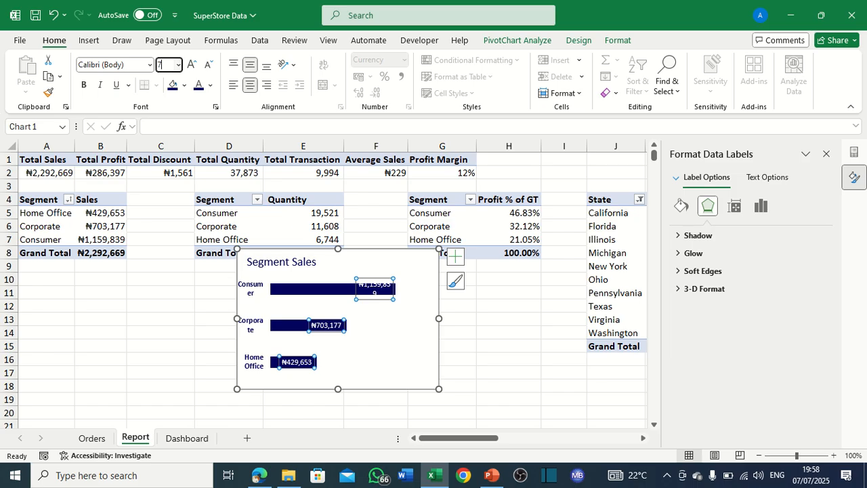
text(7)
key(Return)
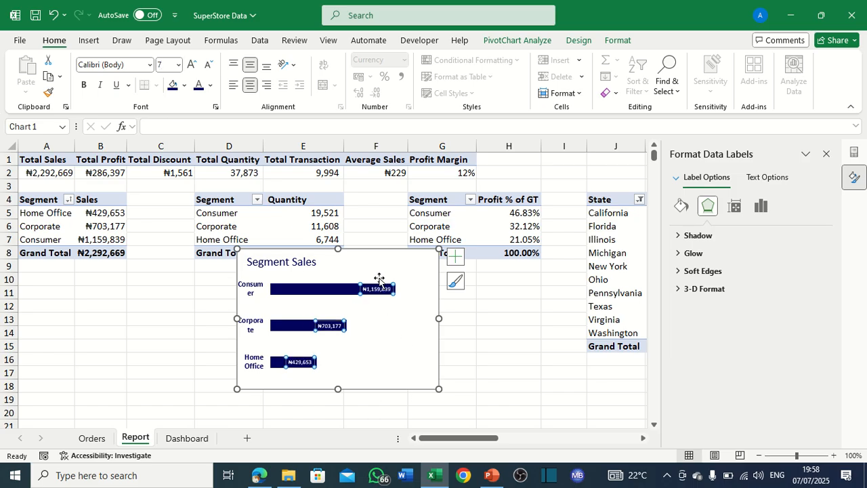
Paste the segment sales chart into the Dashboard sheet's blank panel beside the top 10 states and reduce its height to end at row 18.
click(211, 438)
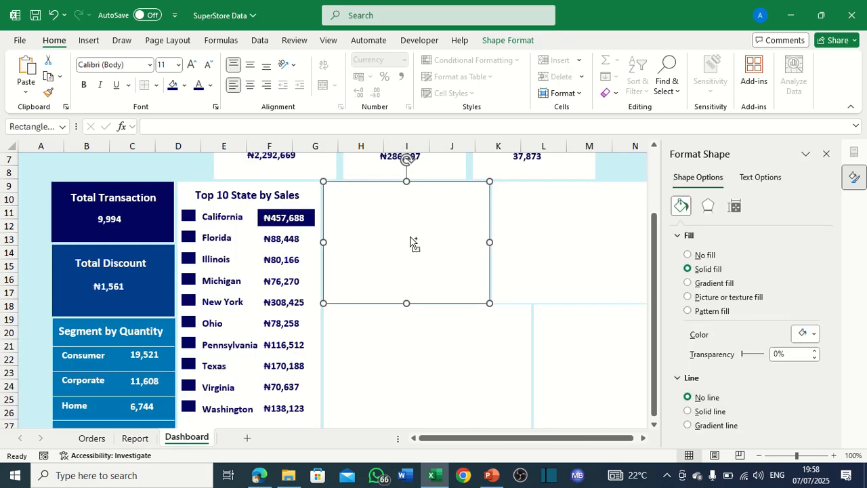
key(ctrl+v)
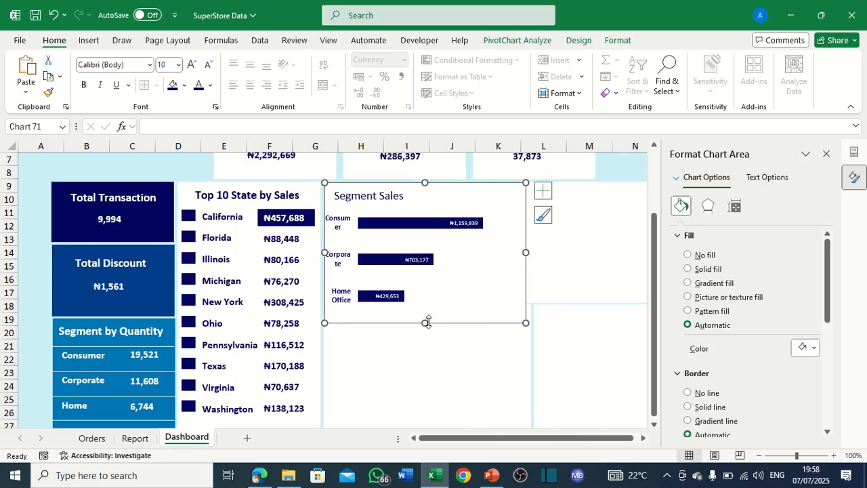
drag(427, 323, 430, 300)
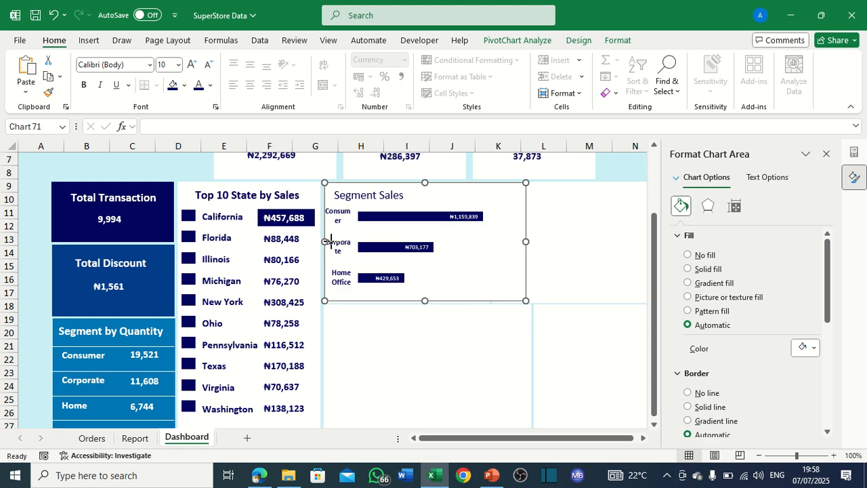
drag(325, 241, 327, 242)
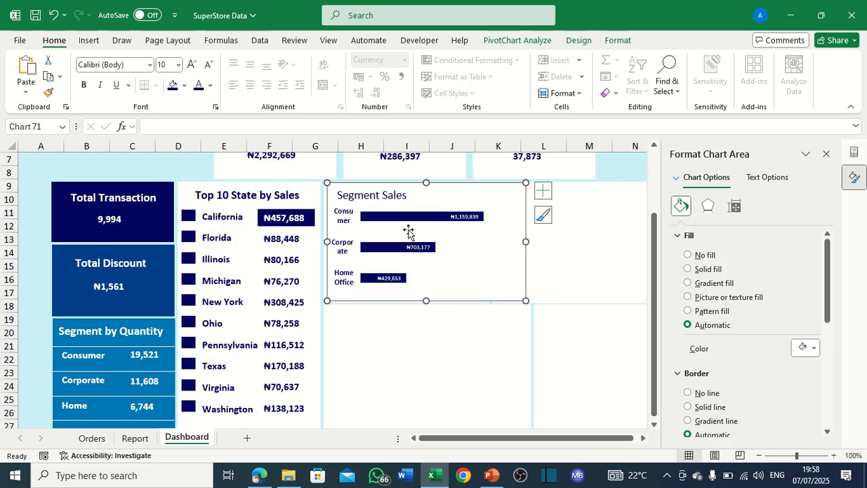
Narrow the segment sales chart's plot area and move it rightward until the Consumer and Corporate labels fit on one line.
click(480, 244)
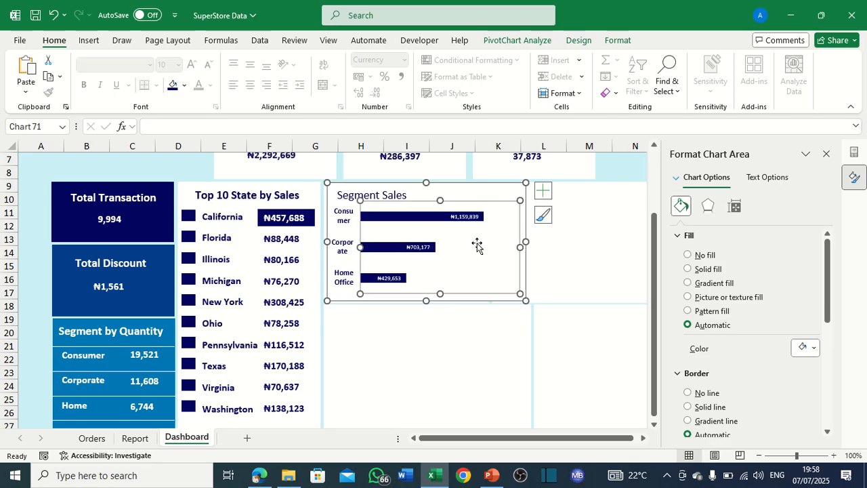
drag(519, 247, 499, 247)
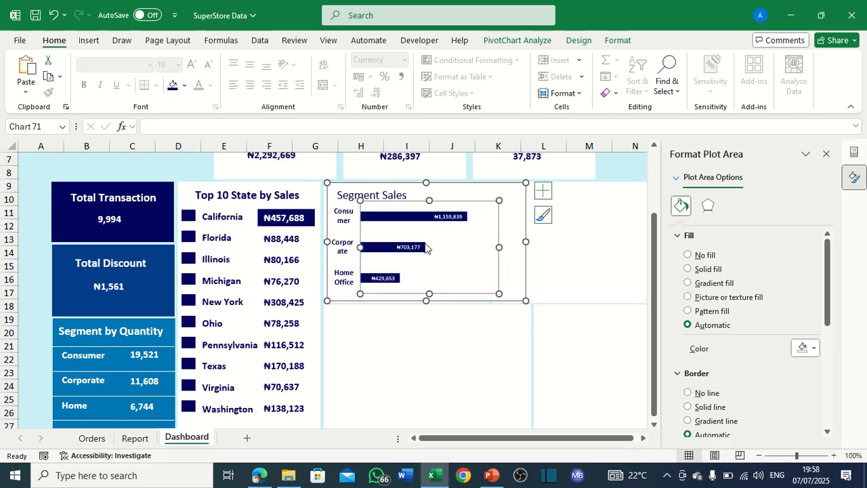
drag(399, 206, 404, 206)
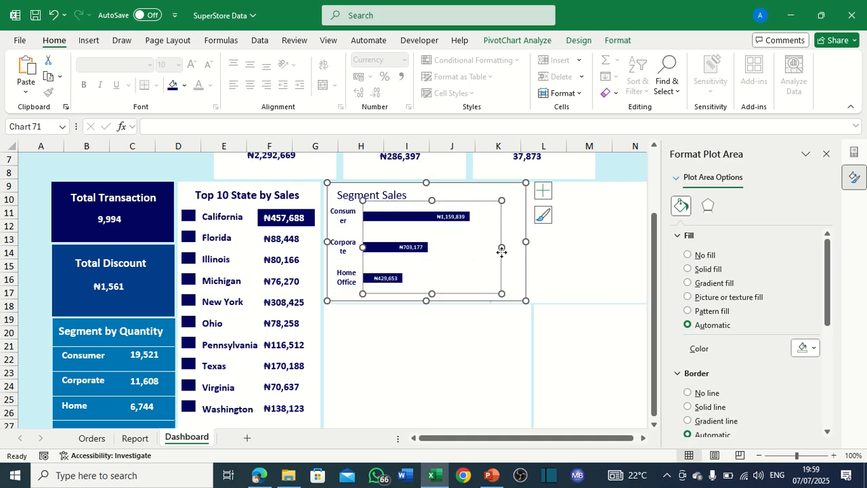
drag(475, 227, 483, 235)
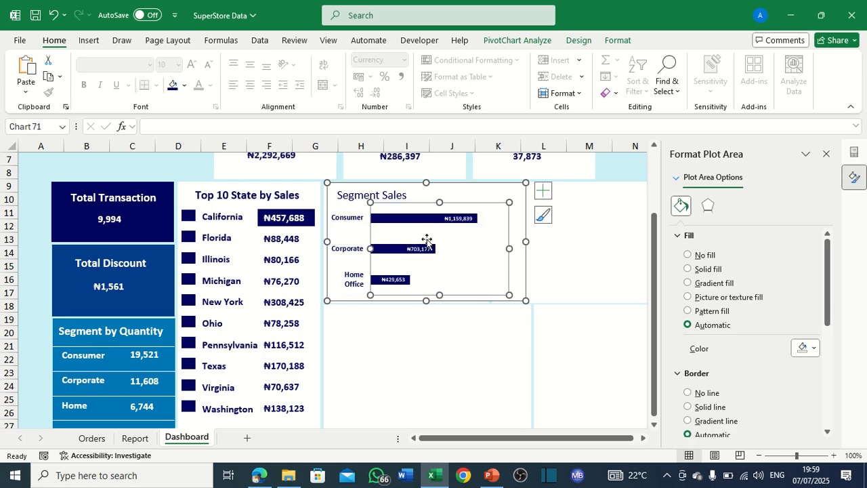
click(470, 191)
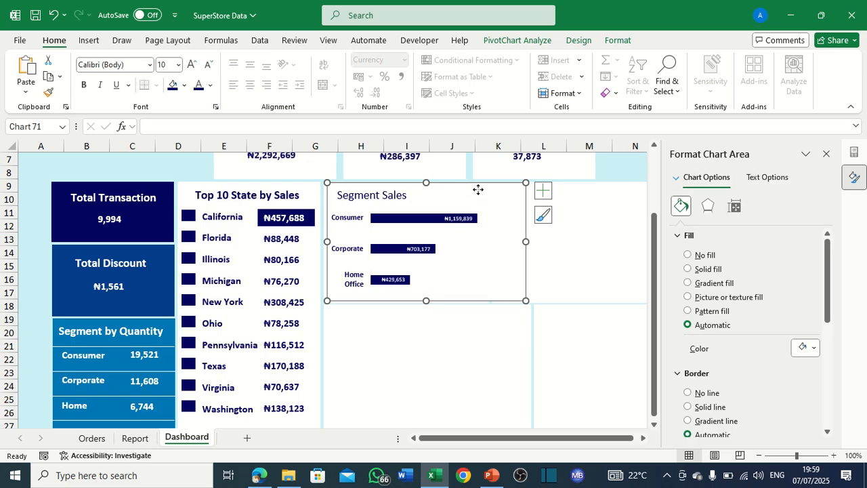
Move the Segment Sales chart title slightly left and make it bold.
click(357, 192)
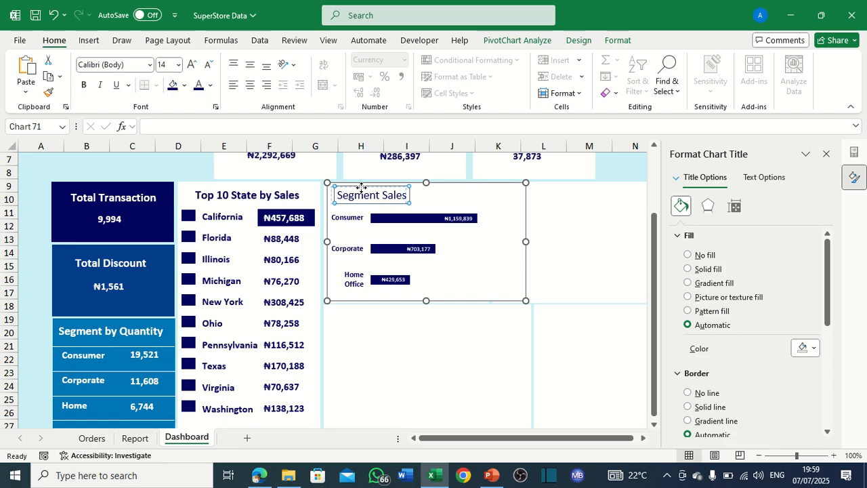
click(446, 197)
click(391, 196)
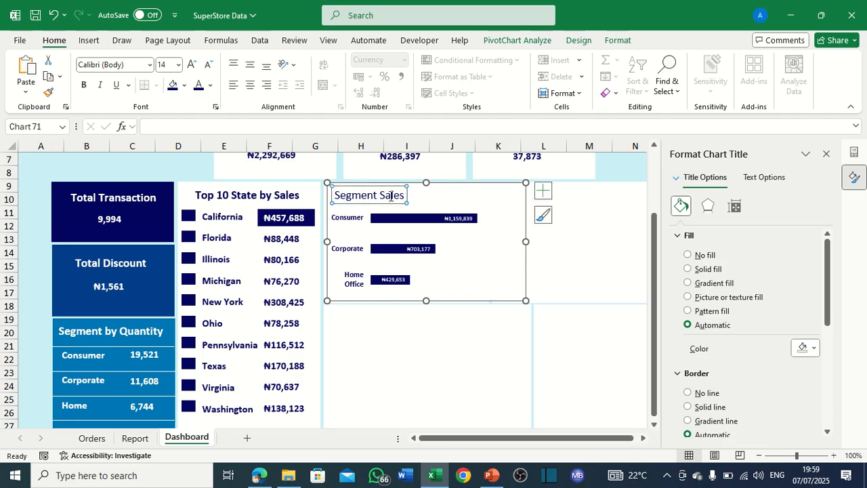
click(84, 85)
click(475, 203)
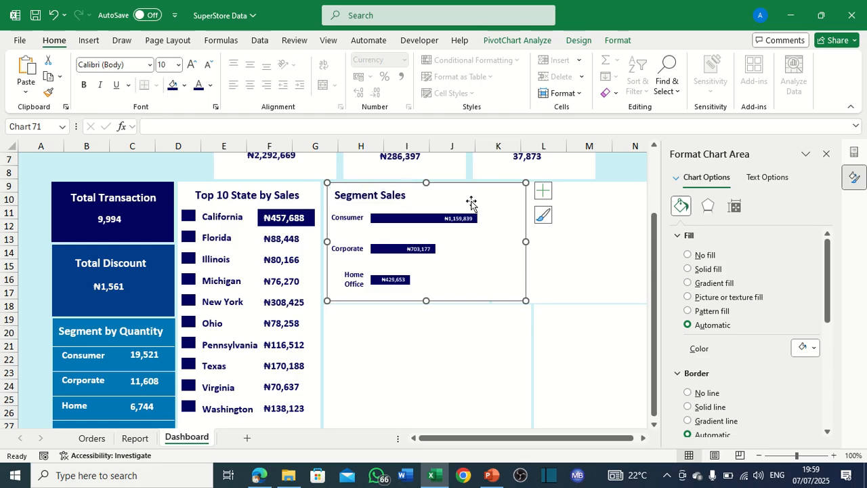
click(353, 222)
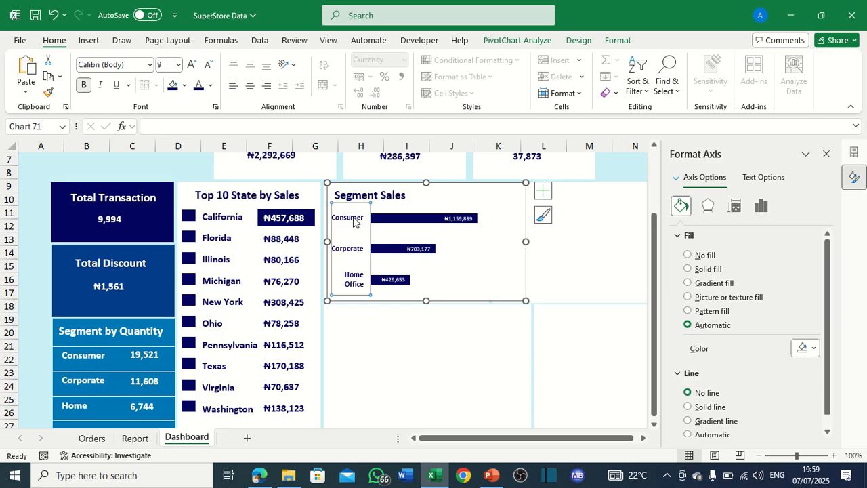
click(86, 88)
click(86, 88)
click(467, 201)
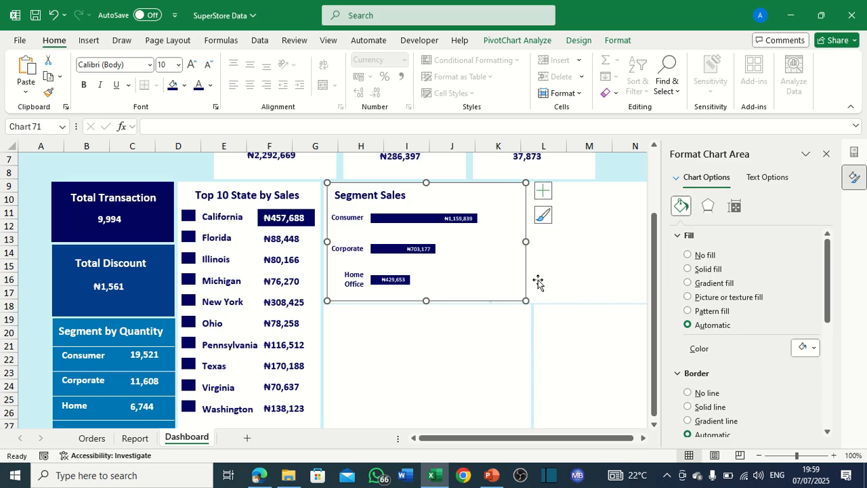
click(581, 272)
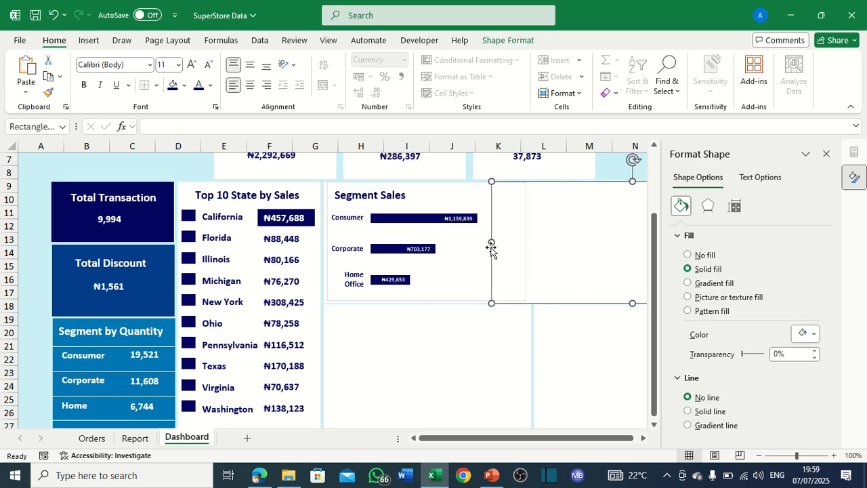
drag(491, 244, 530, 241)
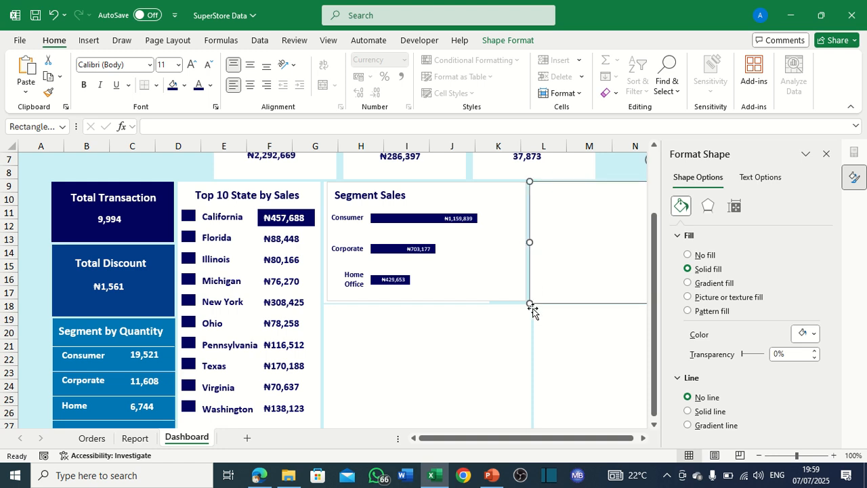
click(500, 351)
drag(536, 445, 553, 443)
scroll(569, 201, down, 1)
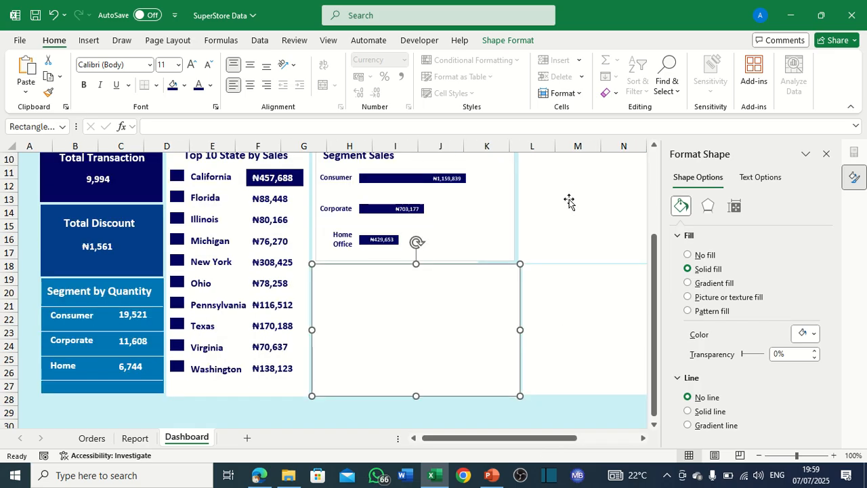
click(569, 201)
key(ctrl+z)
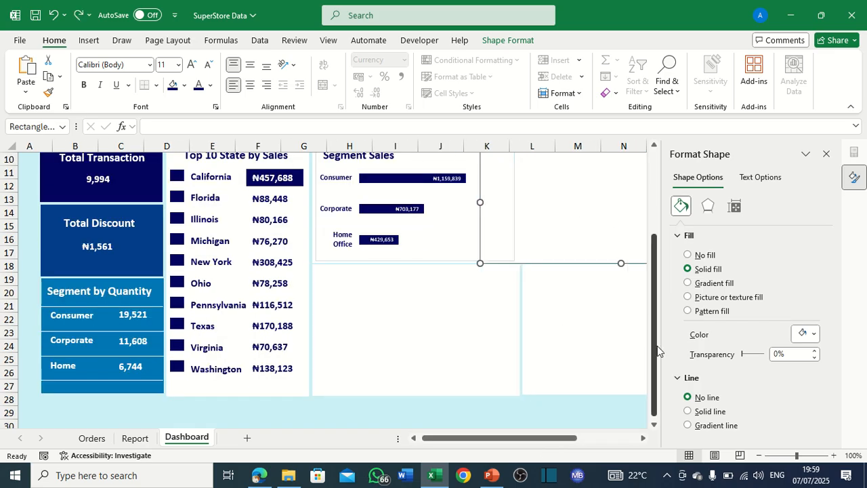
Narrow the upper blank panel beside the segment sales chart so that its left edge clears the chart.
drag(482, 205, 518, 210)
scroll(527, 212, up, 1)
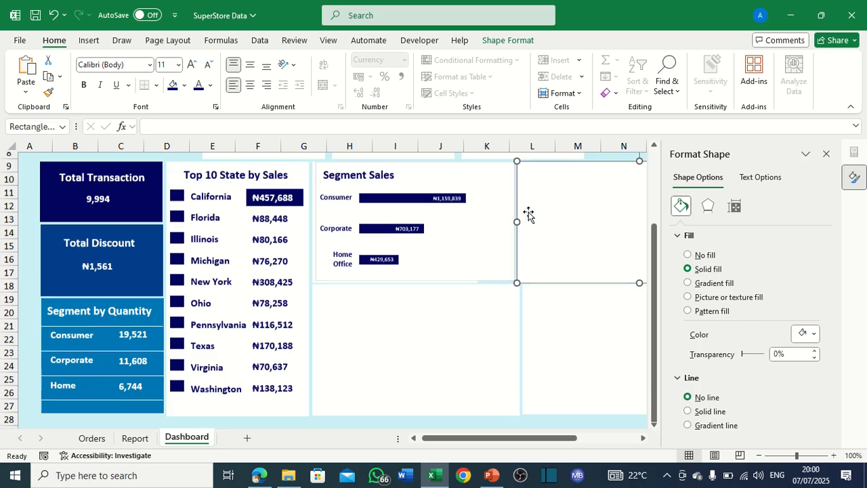
click(603, 164)
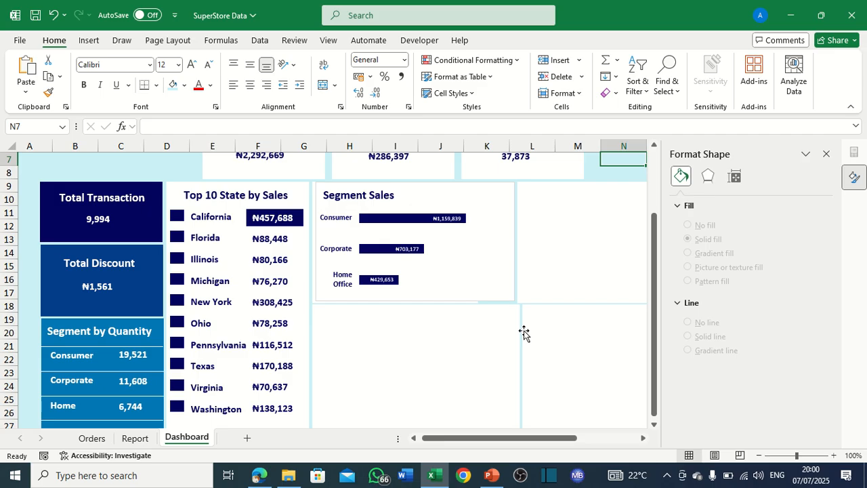
Move the lower-right blank panel's left edge further right within column L and widen the lower-middle panel to meet it.
click(556, 340)
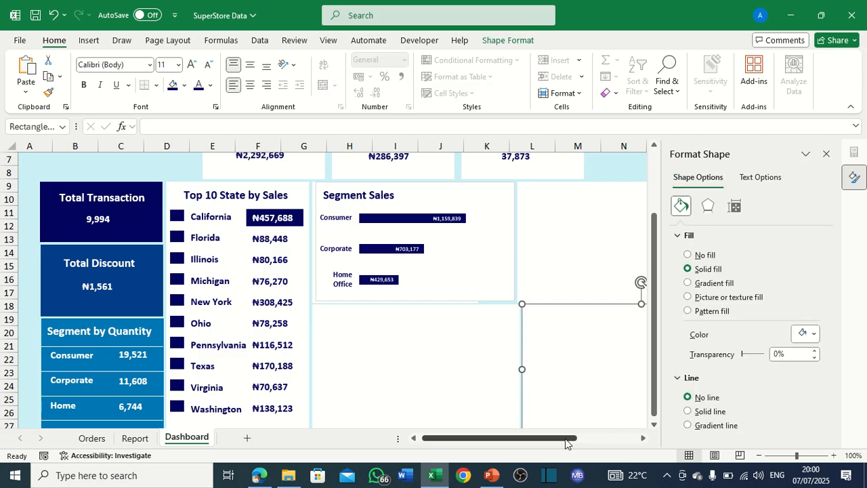
drag(567, 441, 598, 445)
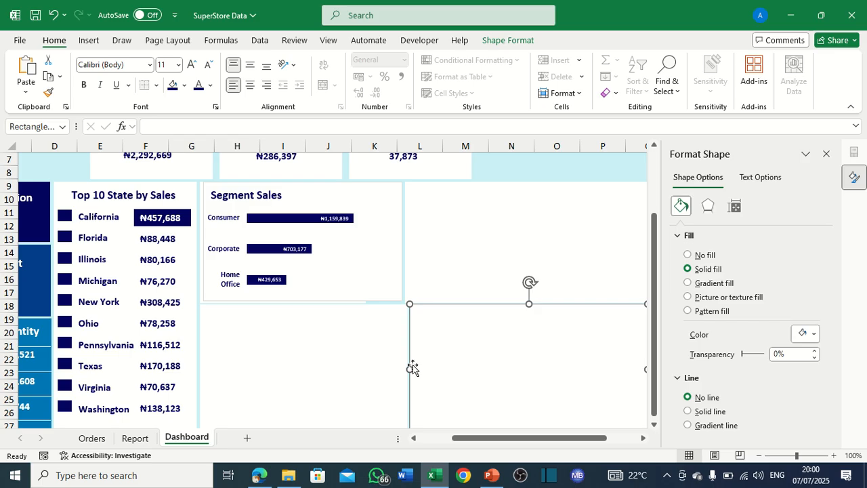
drag(410, 368, 432, 371)
click(383, 368)
click(452, 370)
Narrow the segment sales chart to about 7.78 cm and shrink its background panel to end within column K.
click(429, 253)
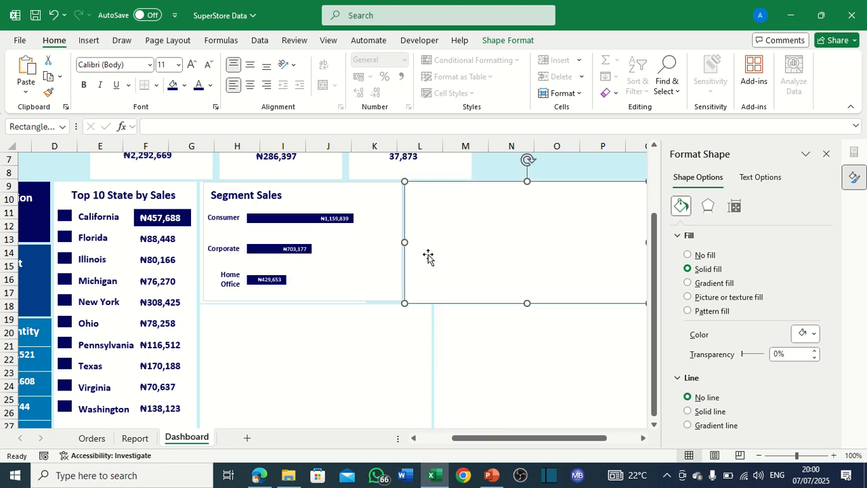
click(362, 304)
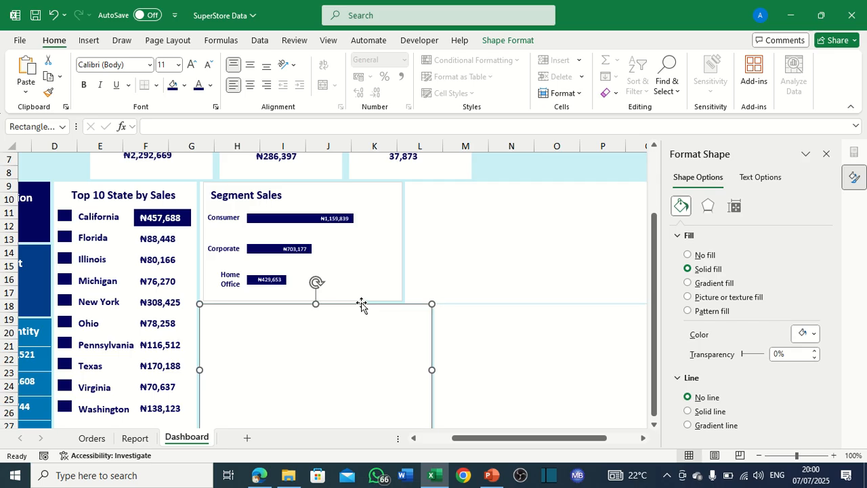
click(381, 281)
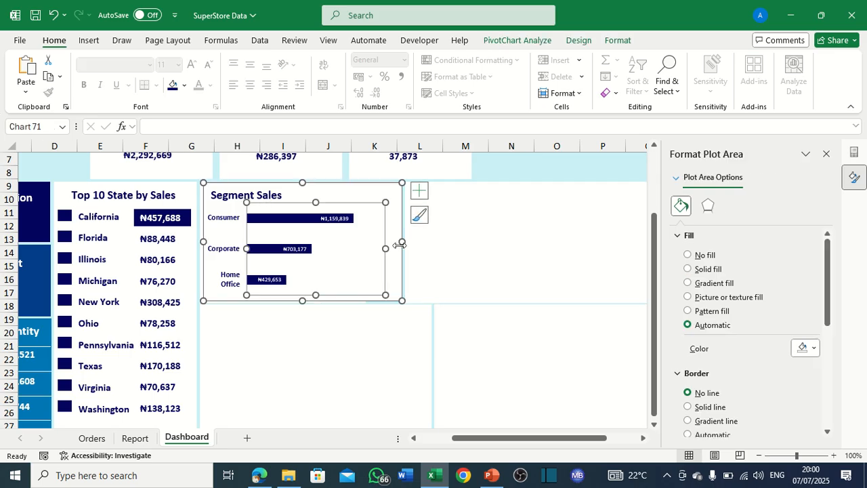
drag(399, 240, 355, 243)
click(365, 242)
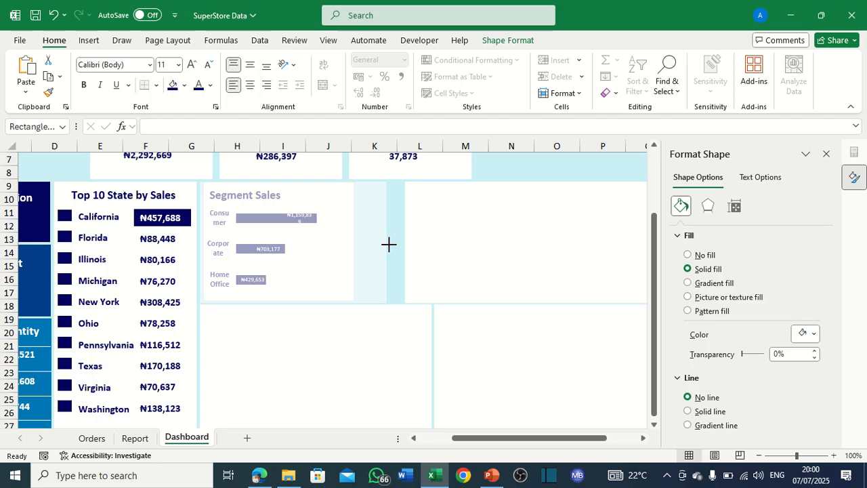
click(350, 245)
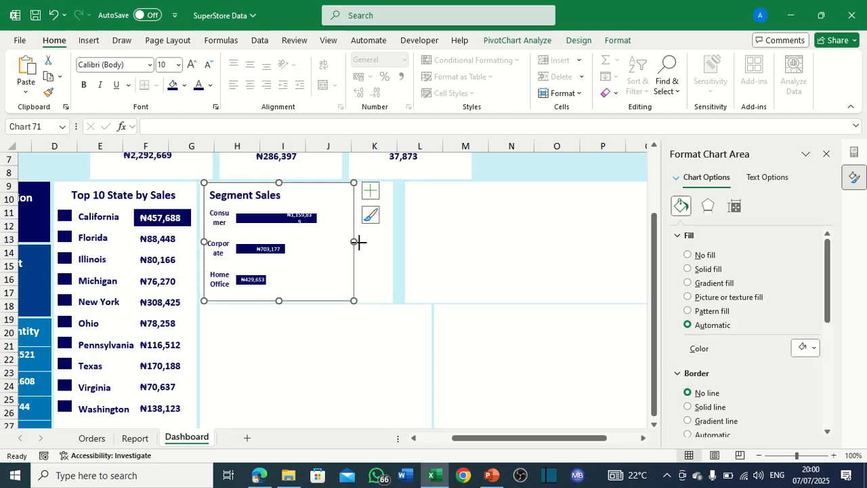
drag(358, 242, 395, 245)
Extend the upper-right blank panel leftward to the segment sales panel, leaving only a thin gap.
click(415, 247)
click(504, 170)
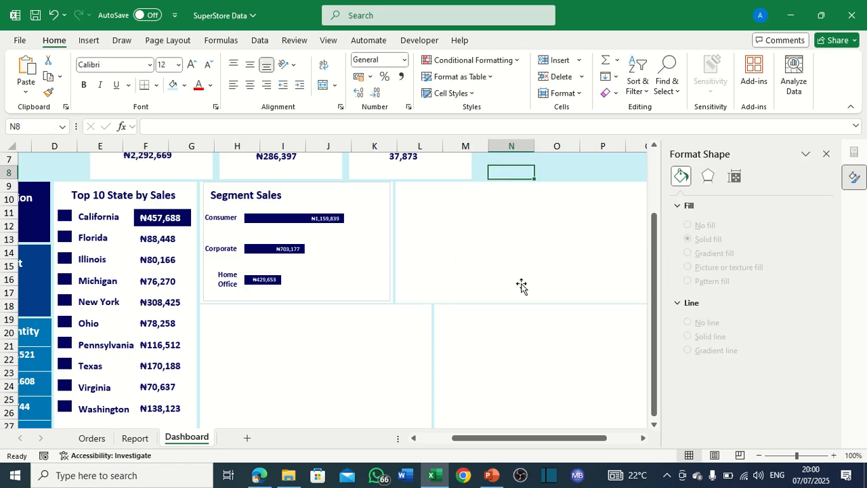
click(416, 224)
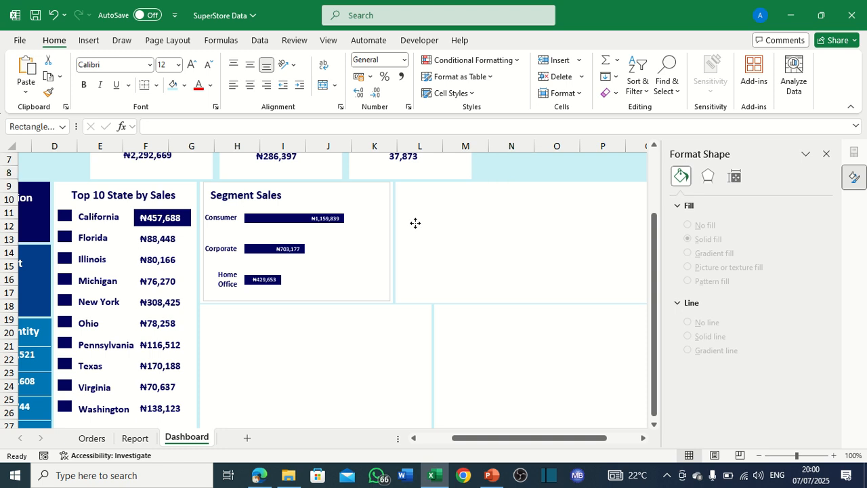
drag(395, 243, 394, 244)
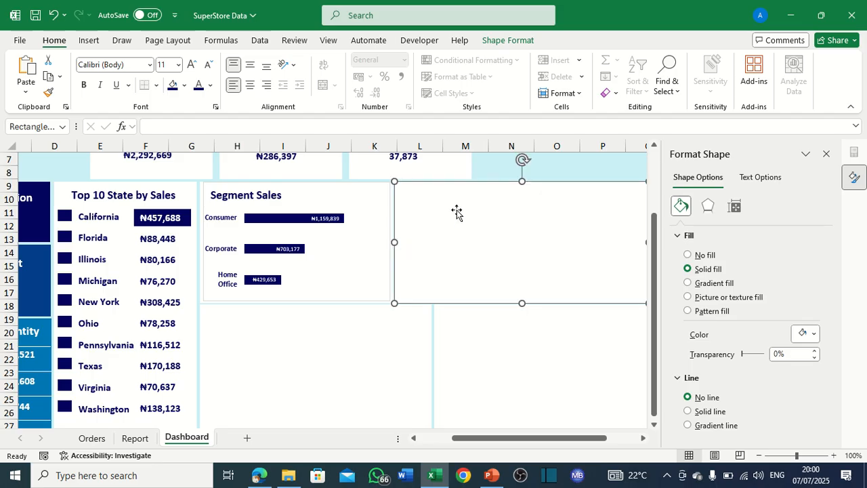
click(492, 168)
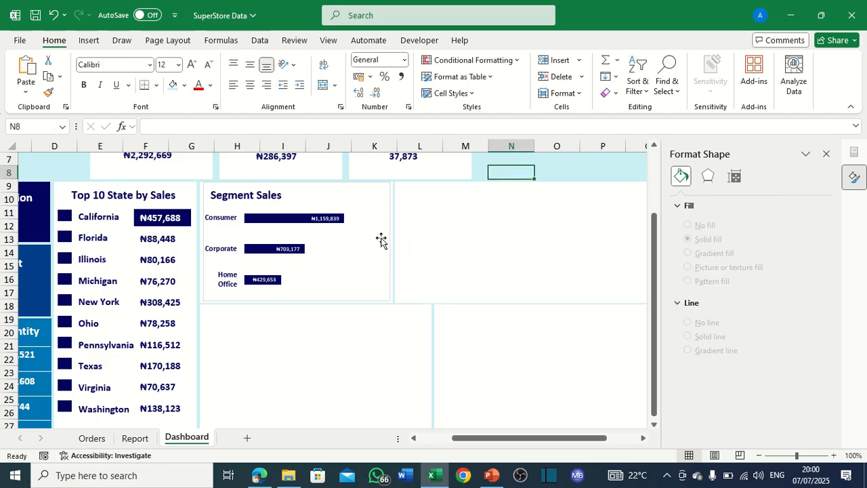
Remove the outline of the segment sales chart.
click(358, 216)
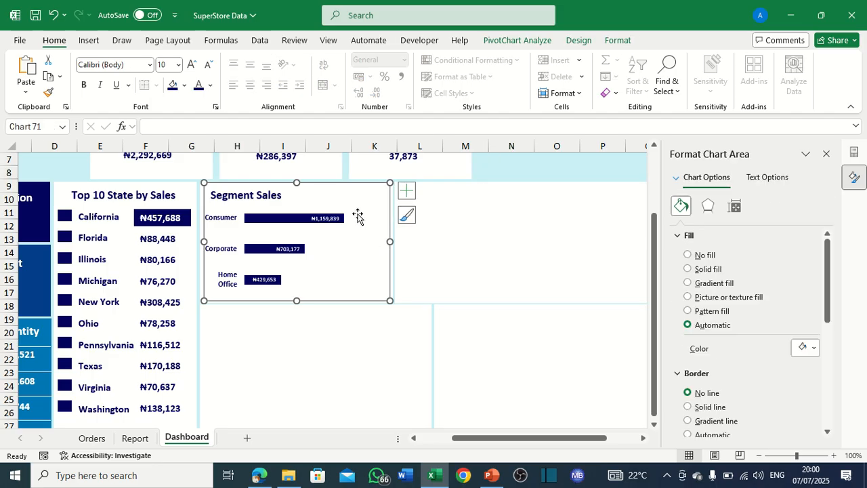
click(617, 41)
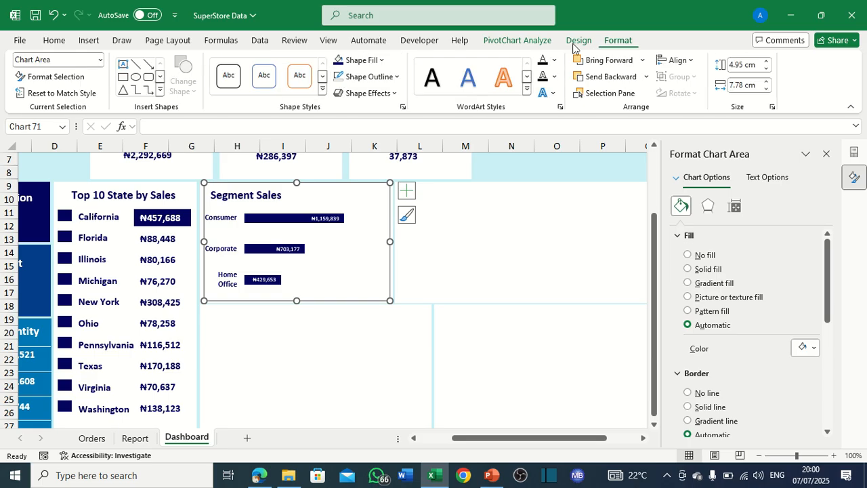
click(374, 77)
click(349, 301)
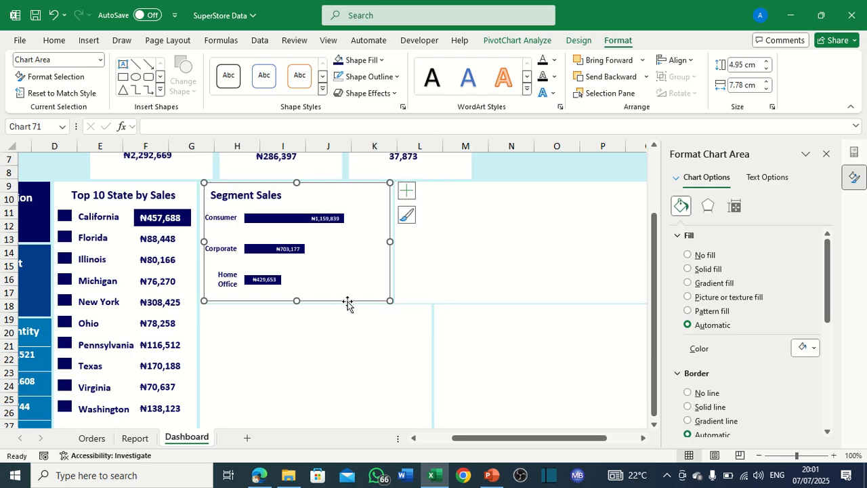
click(475, 251)
click(356, 246)
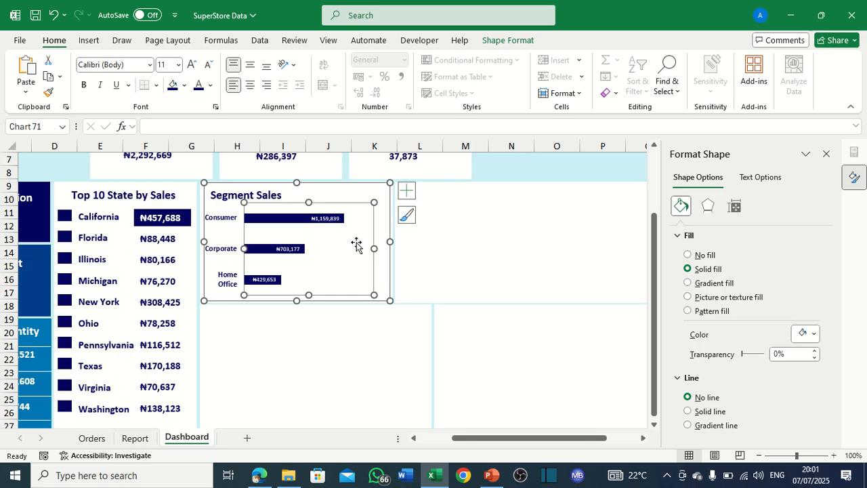
click(511, 258)
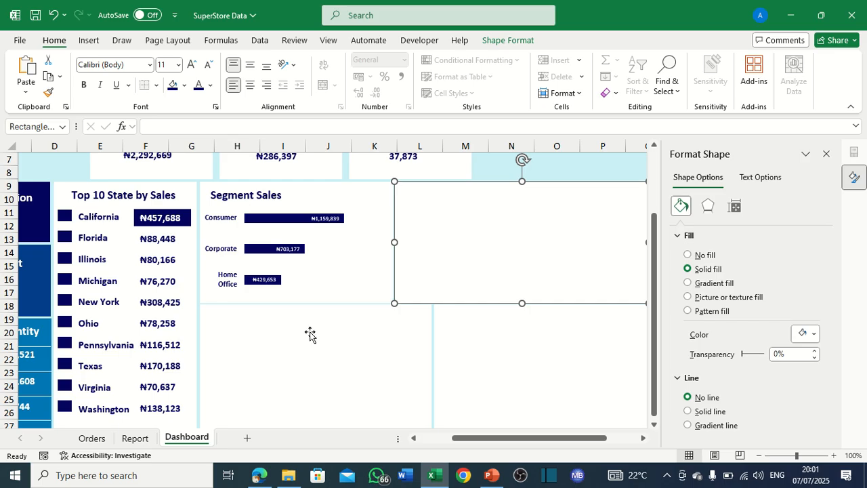
Insert a default chart from the Segment profit % of GT pivot table on the Report sheet.
click(319, 380)
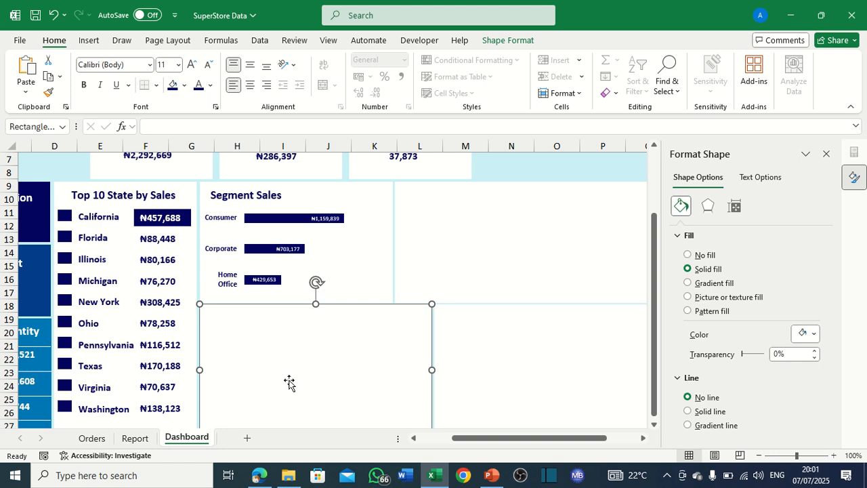
scroll(354, 364, down, 2)
click(135, 438)
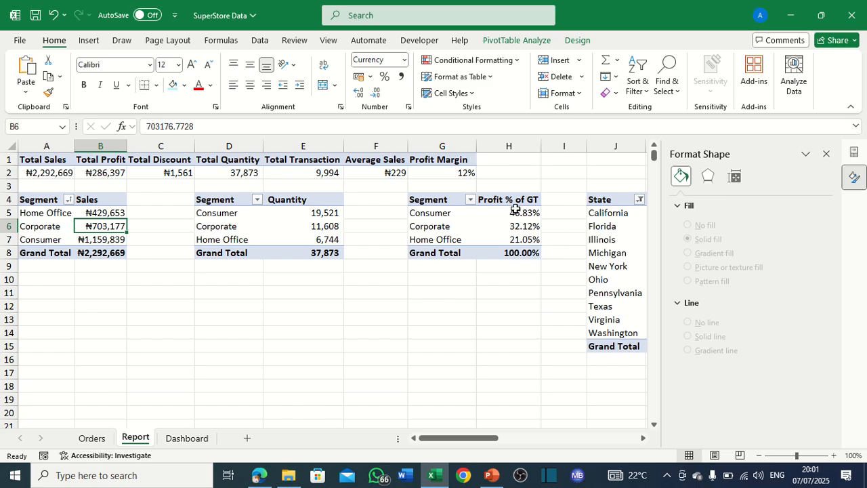
click(488, 230)
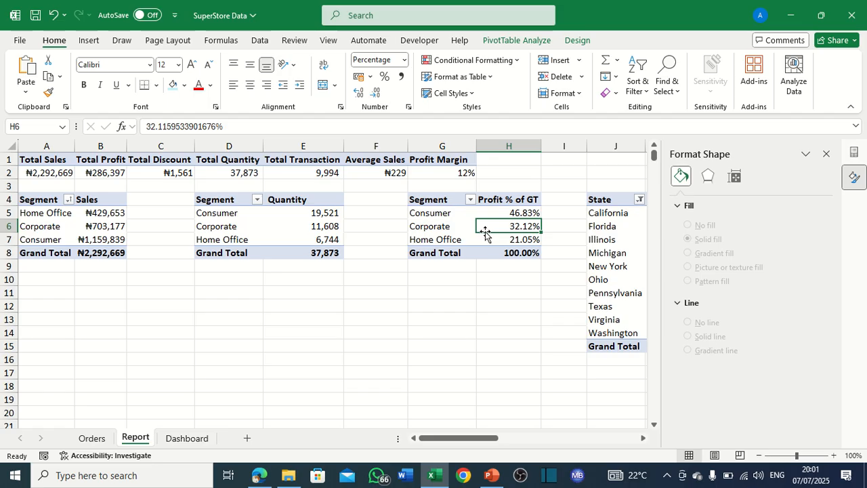
key(alt+F1)
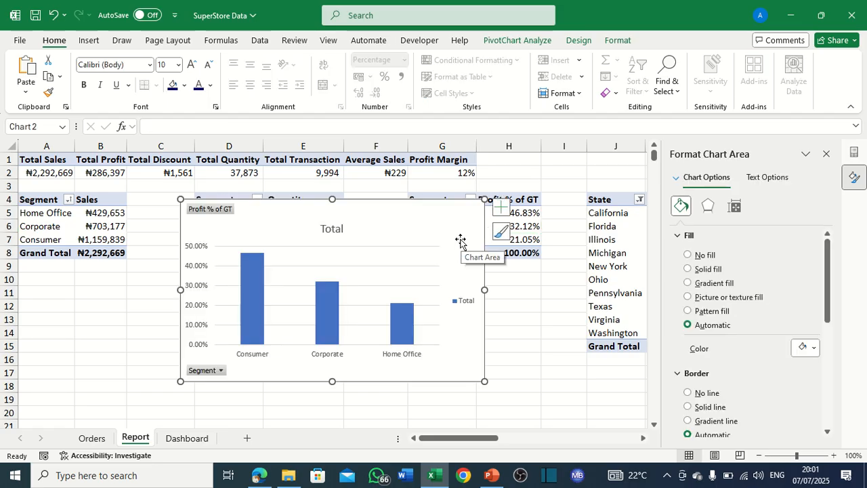
Change the segment profit chart's type from clustered column to Doughnut.
click(579, 40)
click(699, 76)
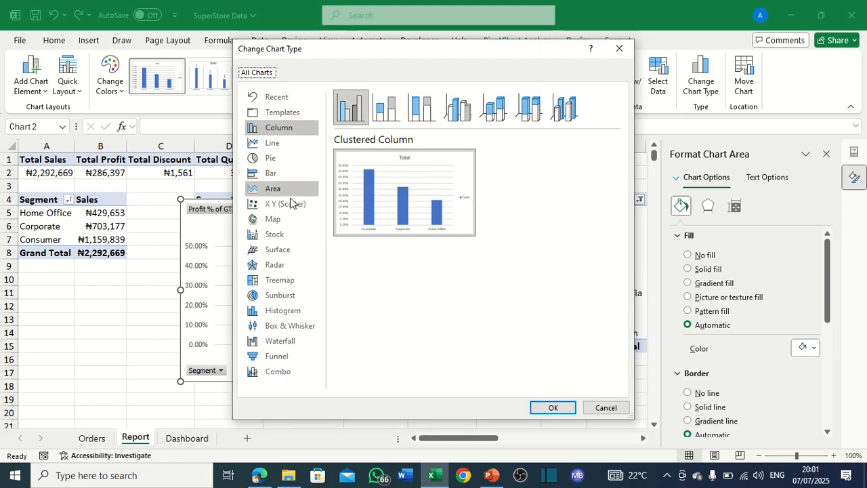
click(273, 158)
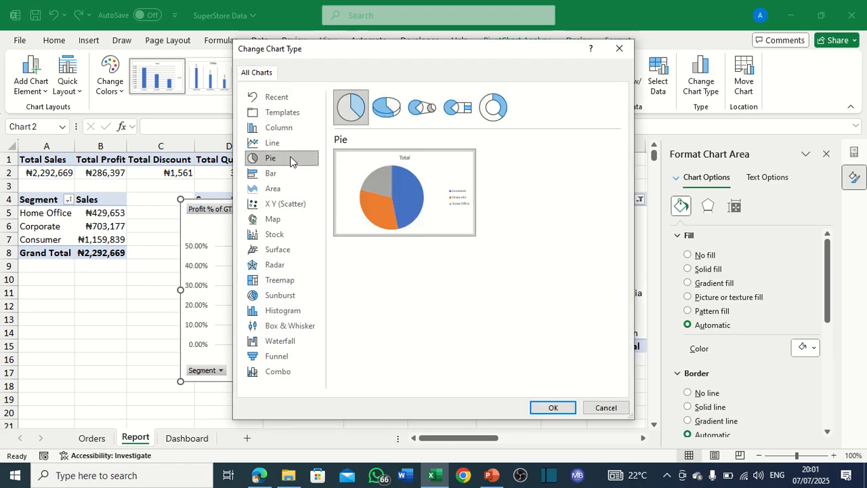
click(494, 108)
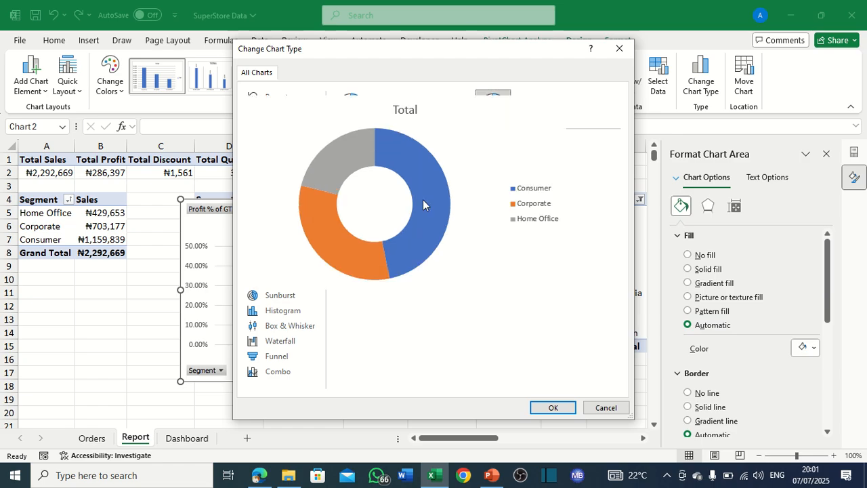
mouse_move(385, 210)
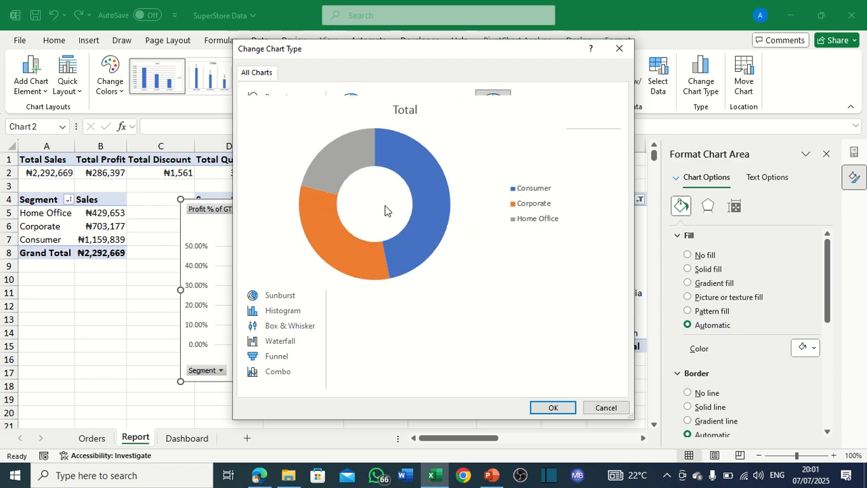
click(549, 407)
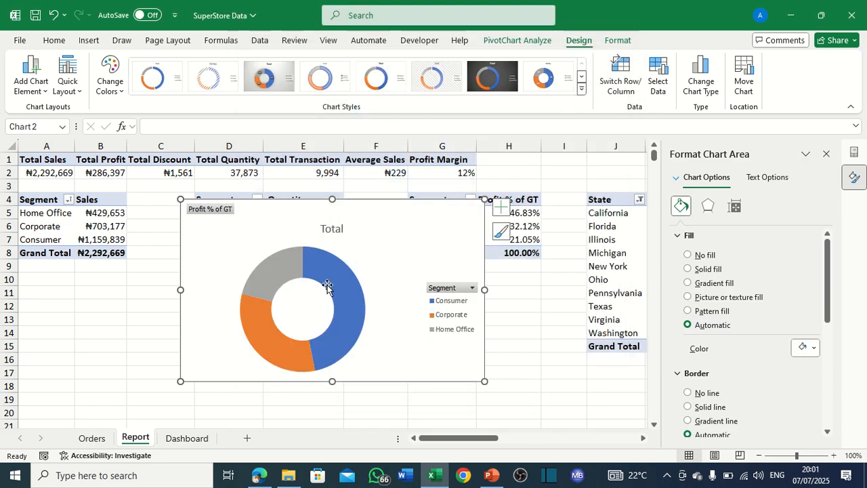
Hide all field buttons on the doughnut chart and place its legend on the left side.
right_click(218, 214)
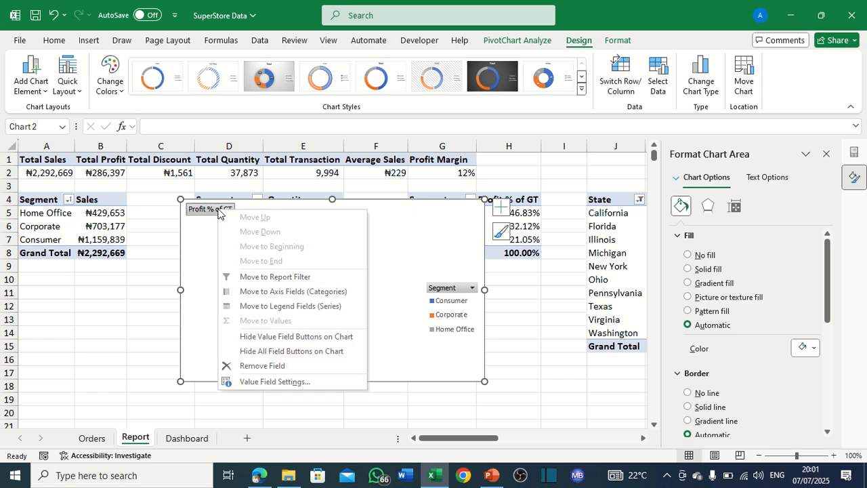
click(250, 350)
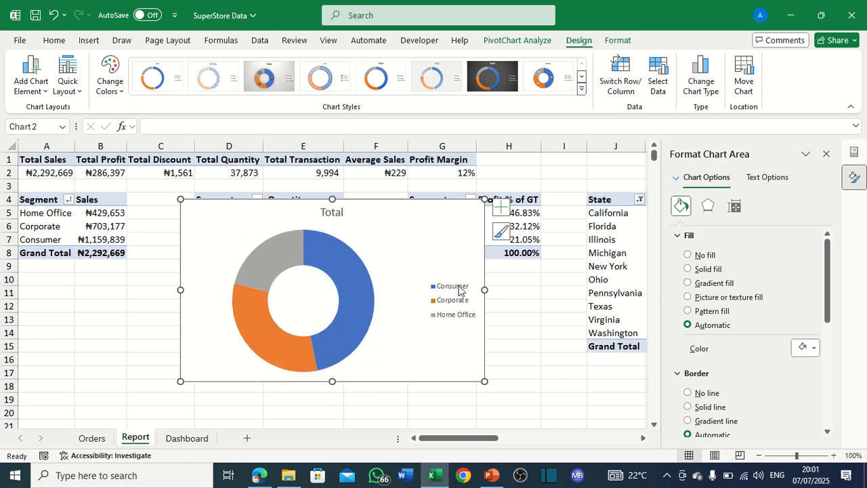
click(455, 290)
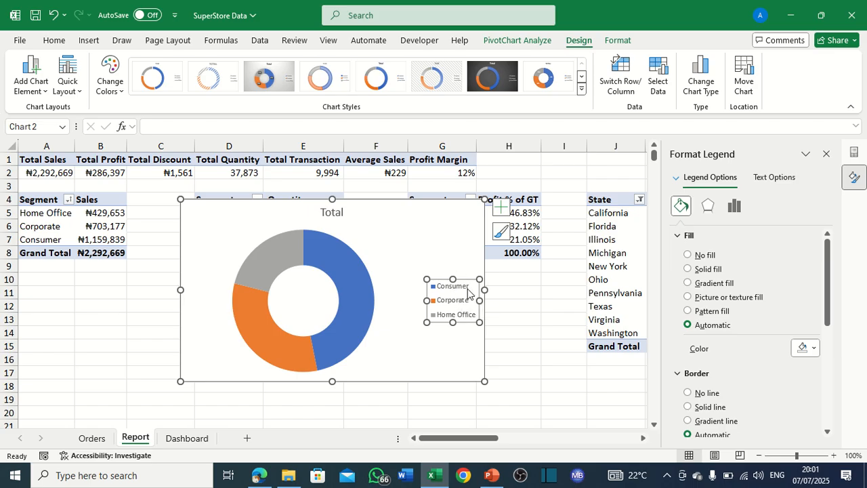
click(501, 204)
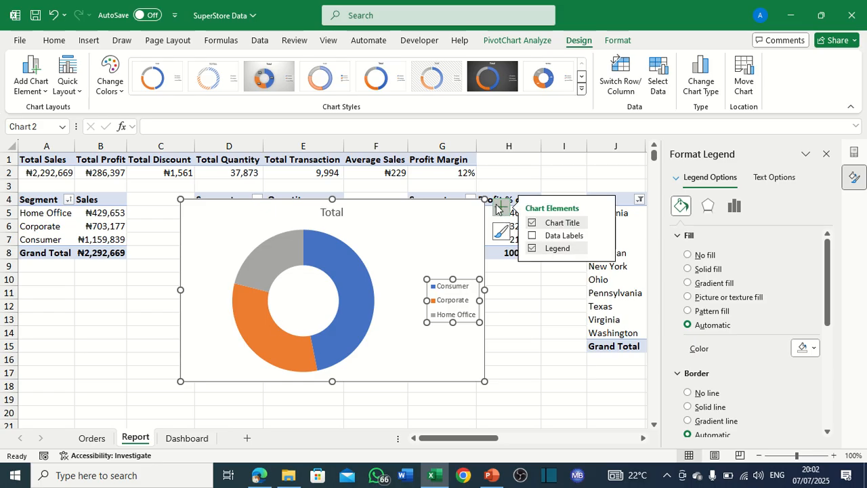
click(601, 248)
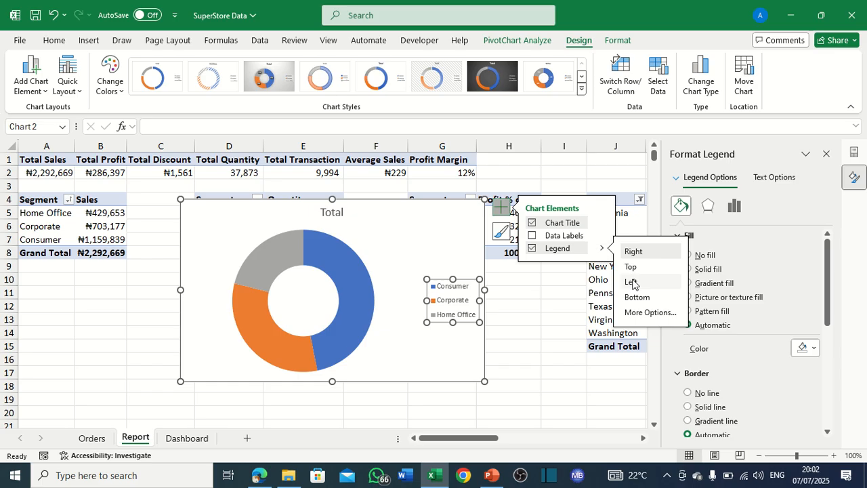
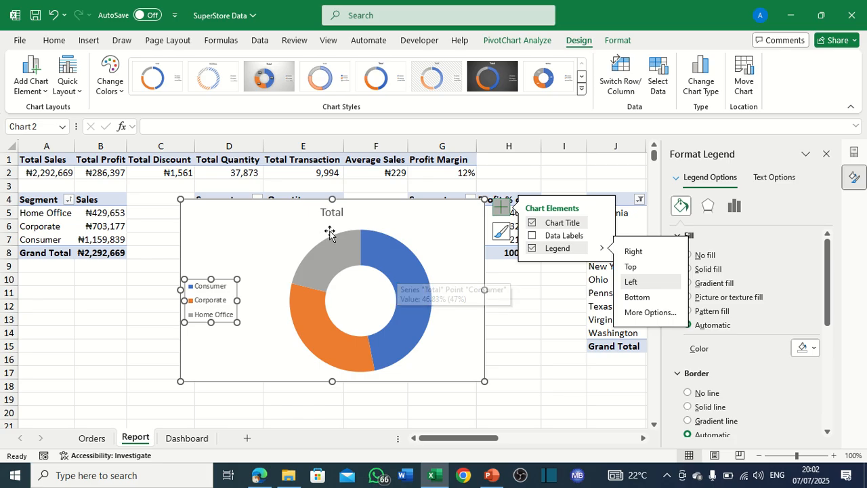
Try to fill the whole doughnut series with a custom colour from the blue Coolors palette in the browser, and undo the fill.
click(428, 287)
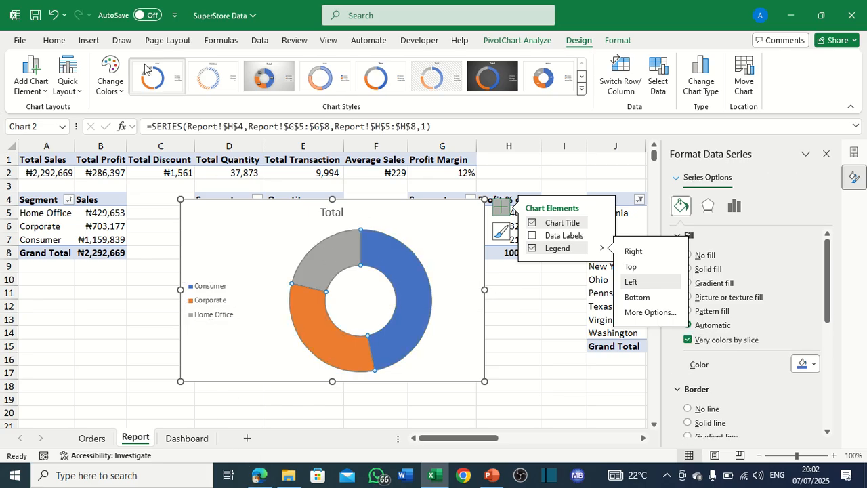
click(259, 475)
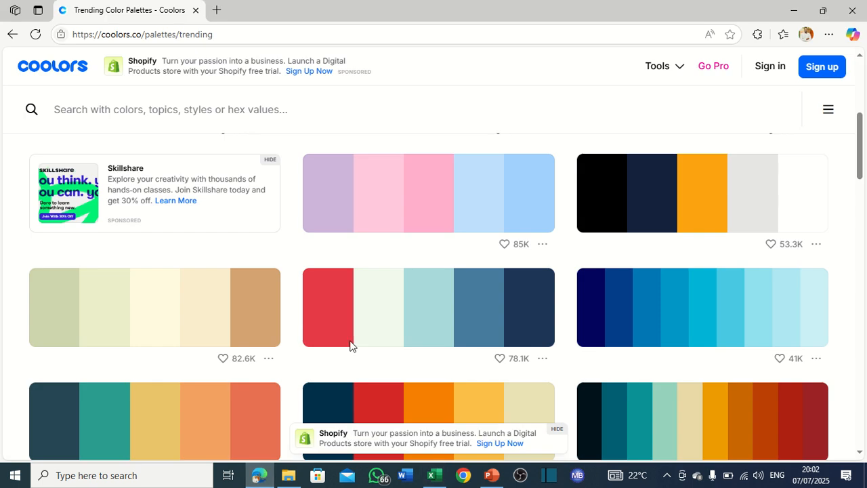
click(596, 296)
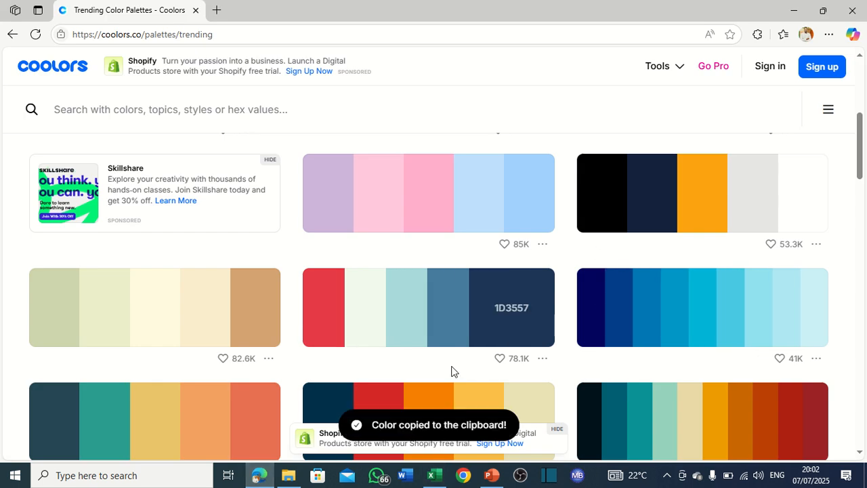
click(435, 476)
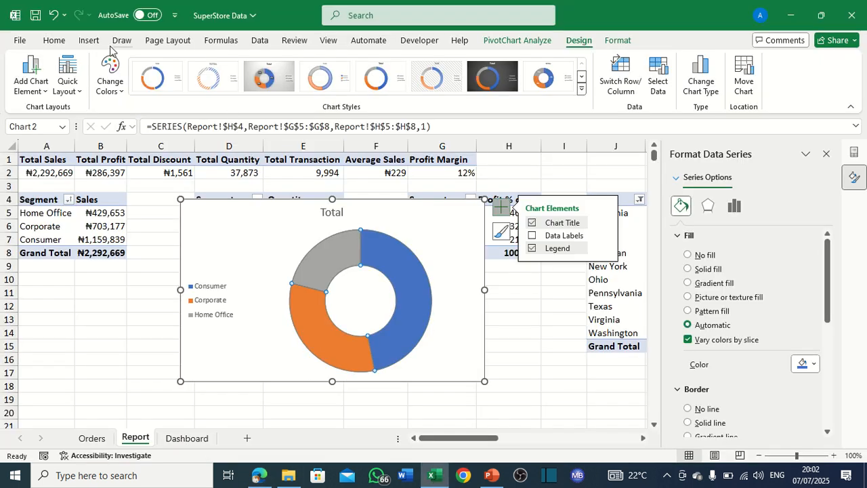
click(64, 42)
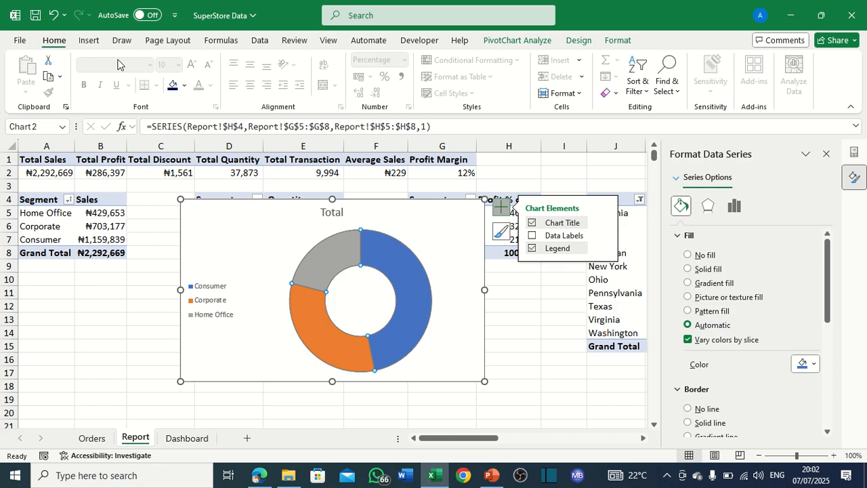
click(185, 89)
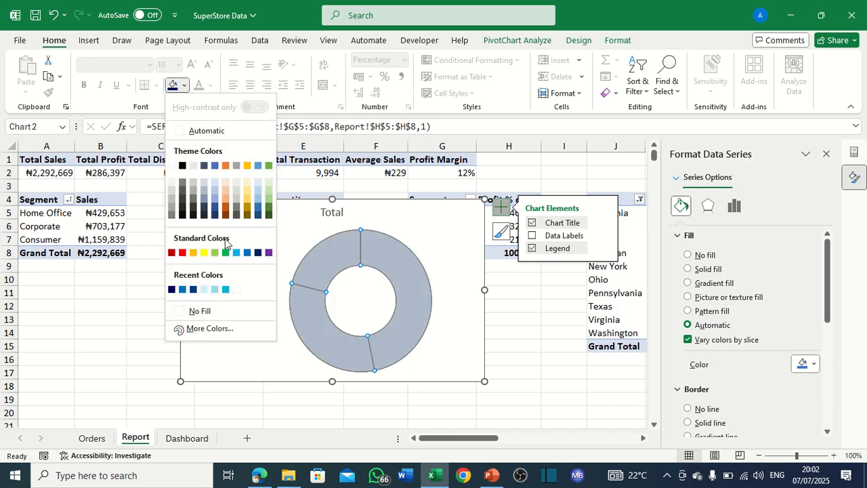
click(211, 329)
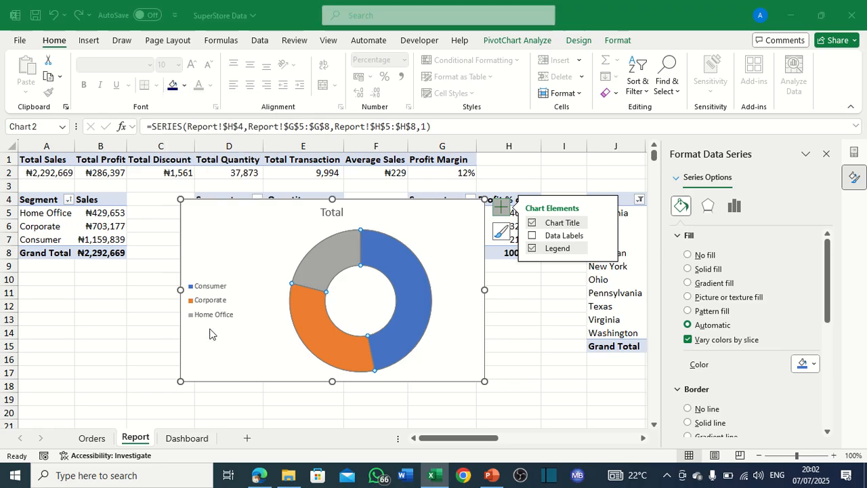
click(268, 169)
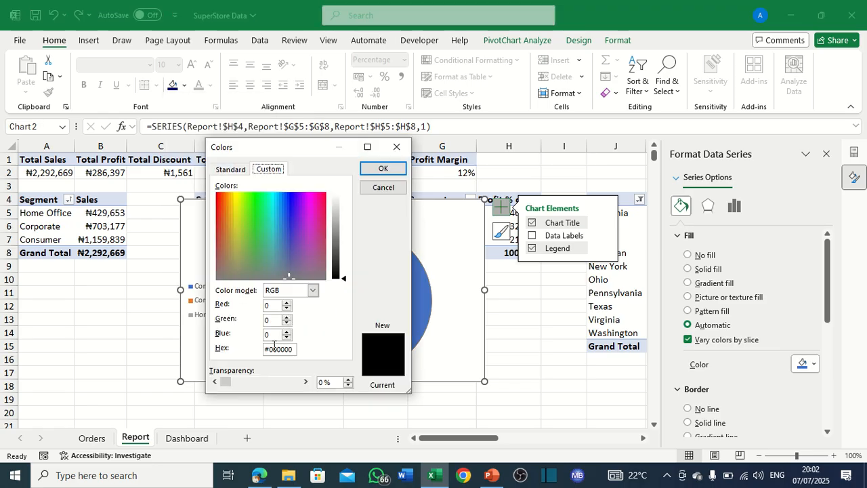
click(383, 168)
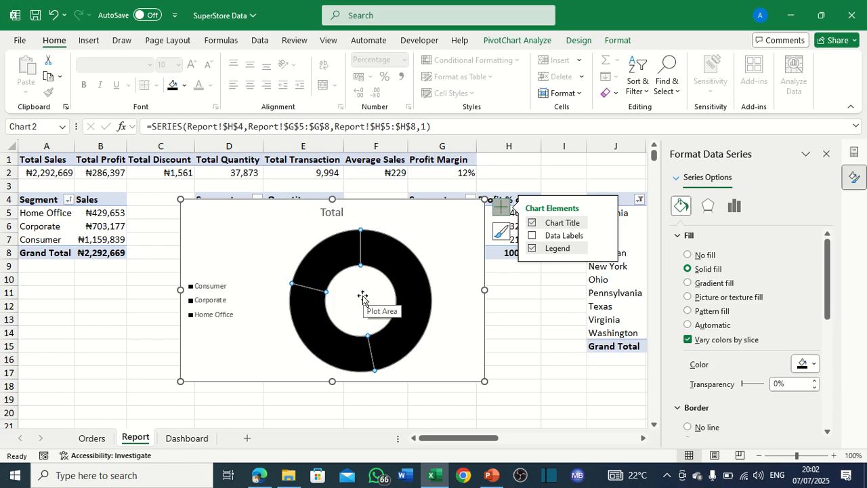
key(ctrl+z)
Fill only the doughnut's Consumer slice with the recently used dark navy.
click(397, 265)
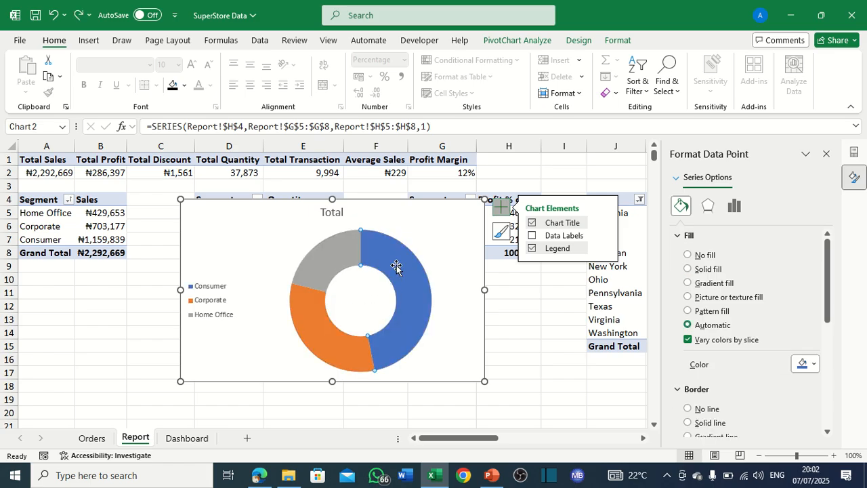
click(184, 86)
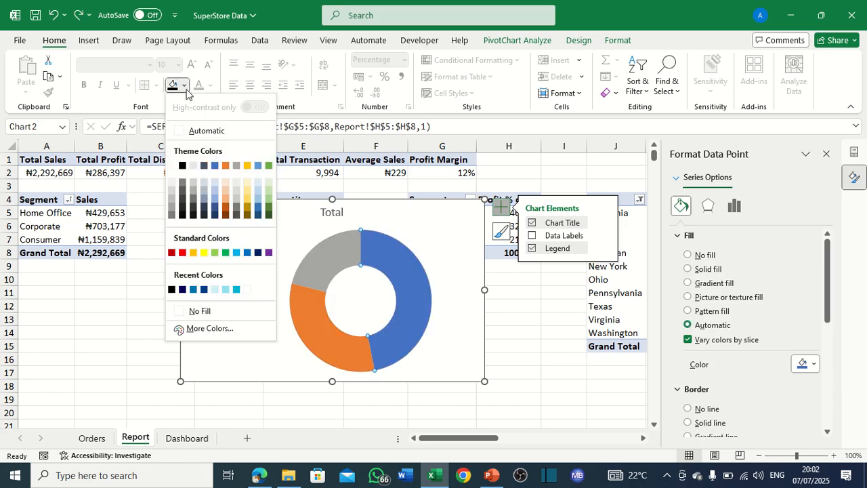
click(183, 289)
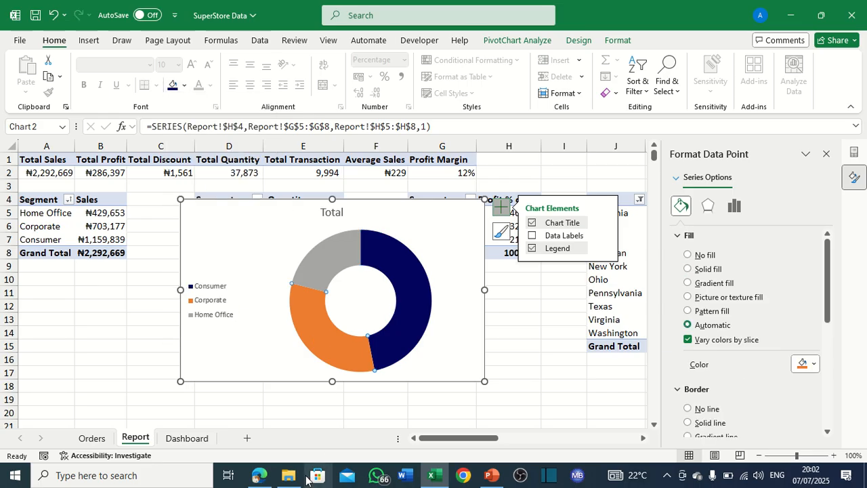
Copy colour 023E8A from the blue Coolors palette in the browser, fill the doughnut's Corporate slice with it in Excel, and select the Home Office slice.
click(258, 474)
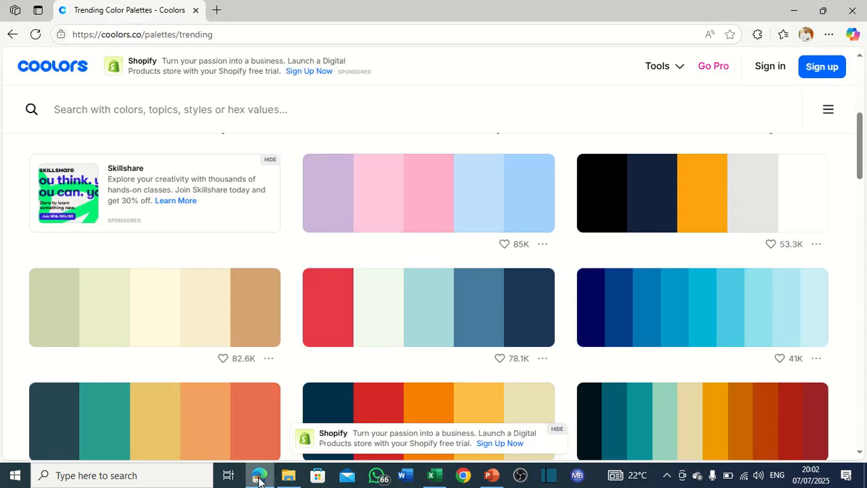
click(619, 295)
click(434, 475)
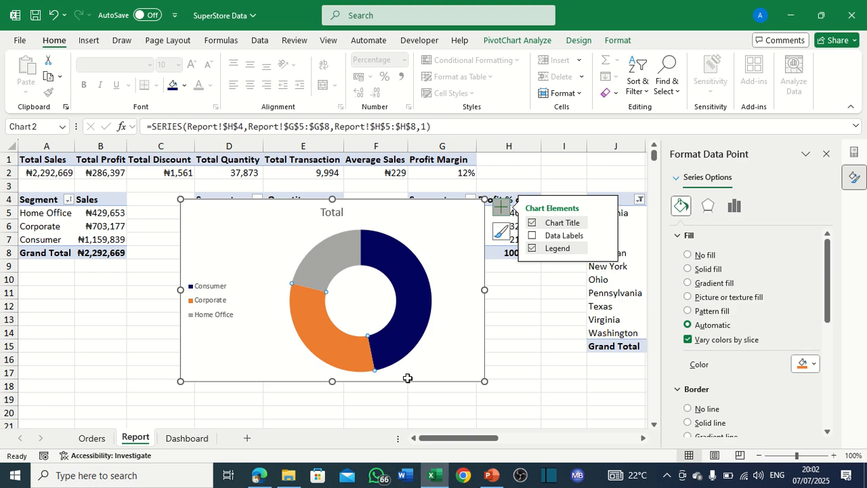
click(184, 86)
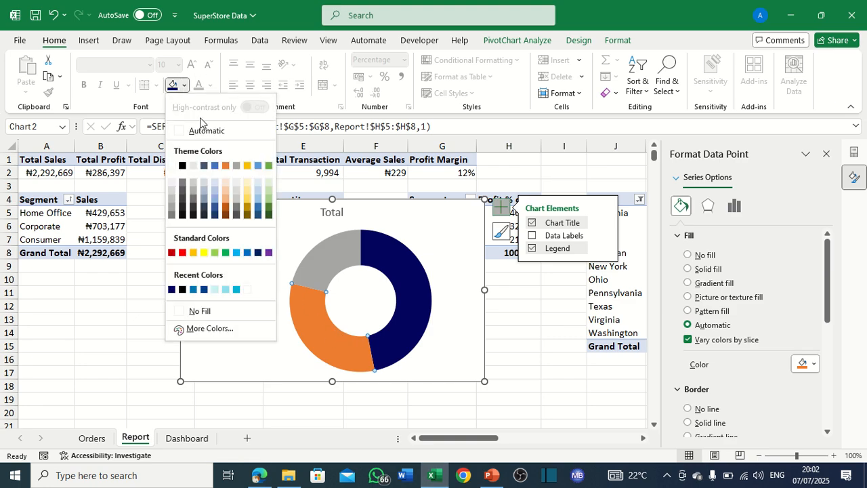
click(204, 328)
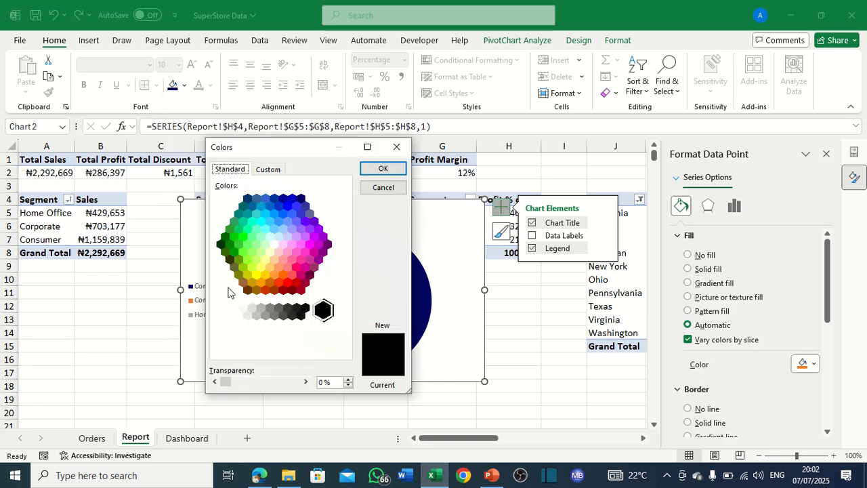
click(281, 172)
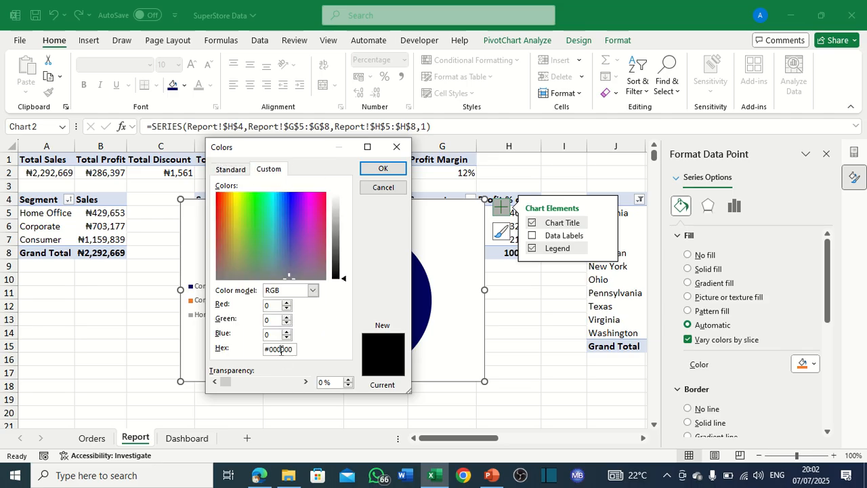
double_click(281, 349)
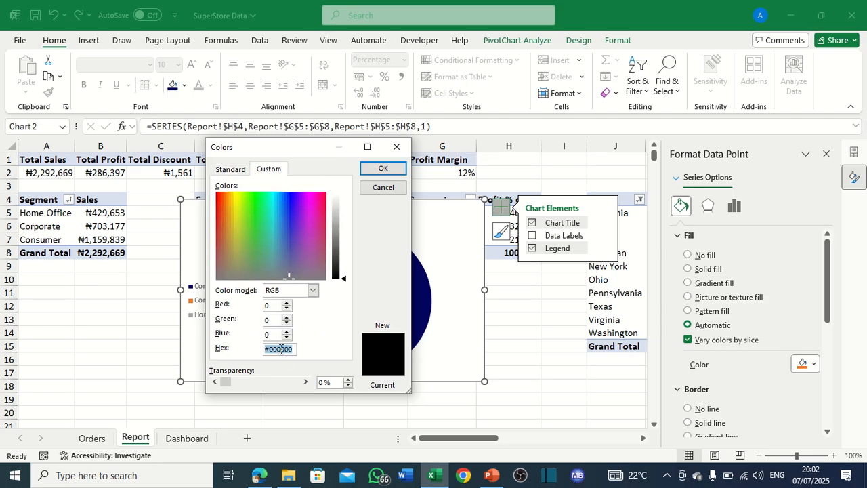
key(ctrl+v)
click(400, 171)
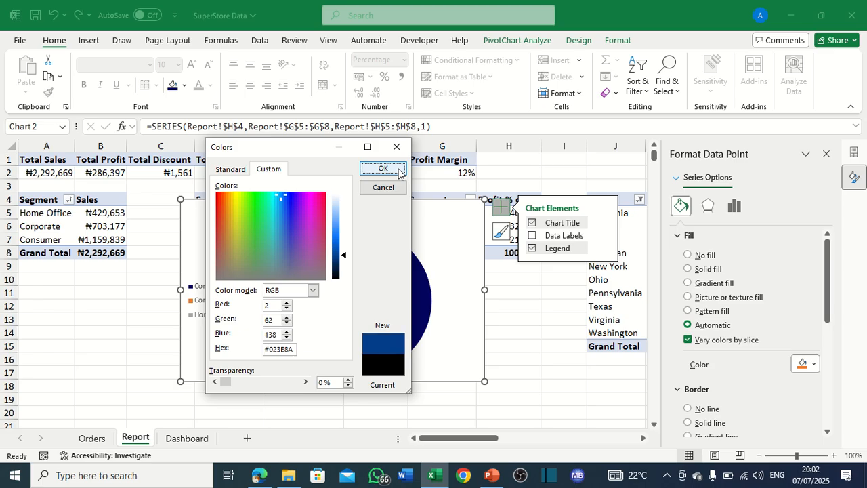
click(326, 254)
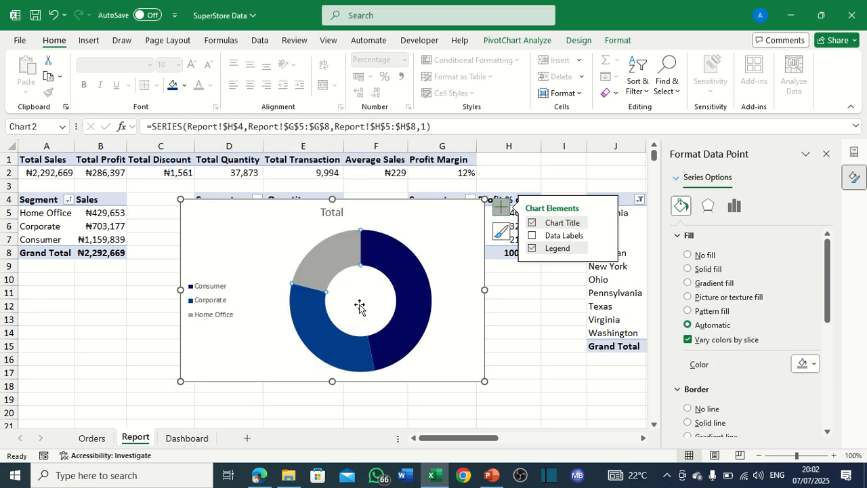
Copy the third blue of the blue Coolors palette in the browser and fill the doughnut's Home Office slice with it in Excel.
click(258, 475)
click(651, 288)
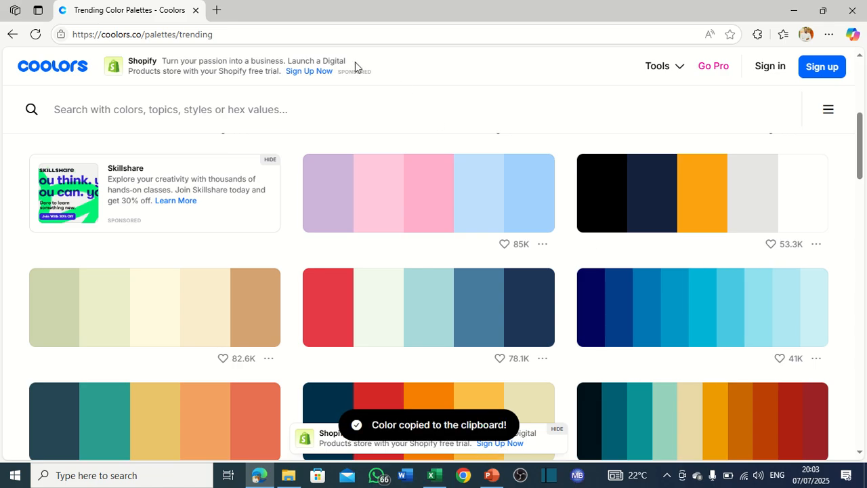
click(433, 475)
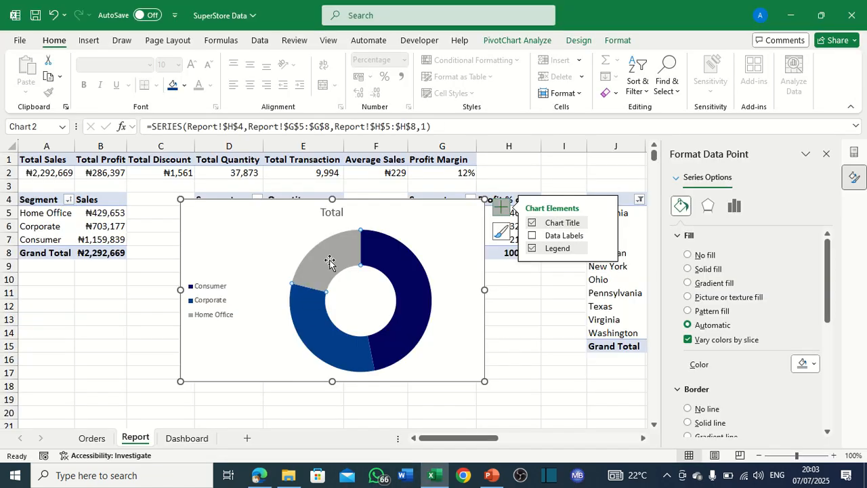
click(184, 87)
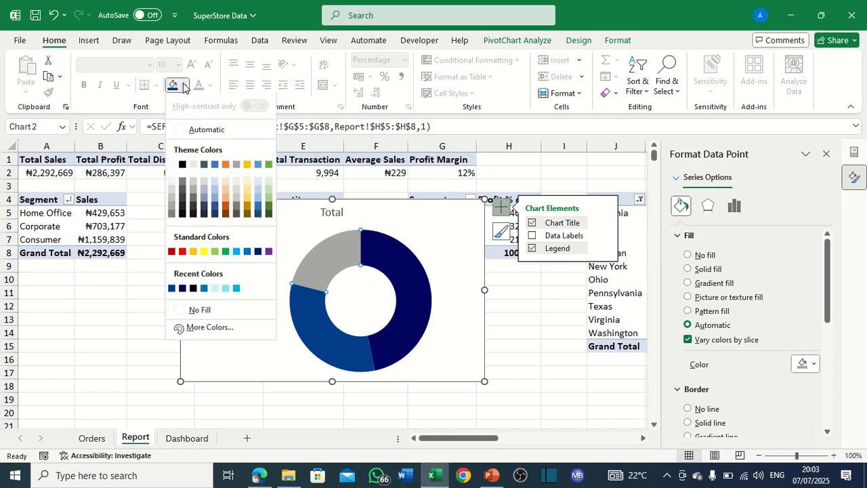
click(208, 329)
click(269, 170)
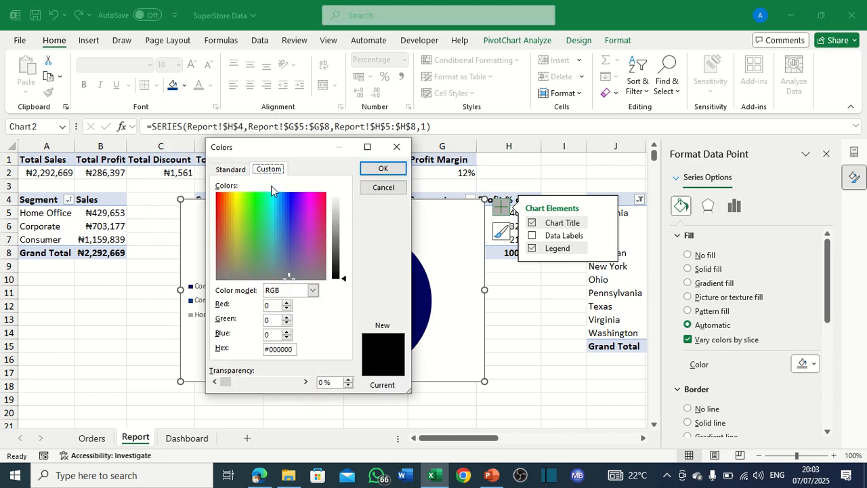
double_click(275, 348)
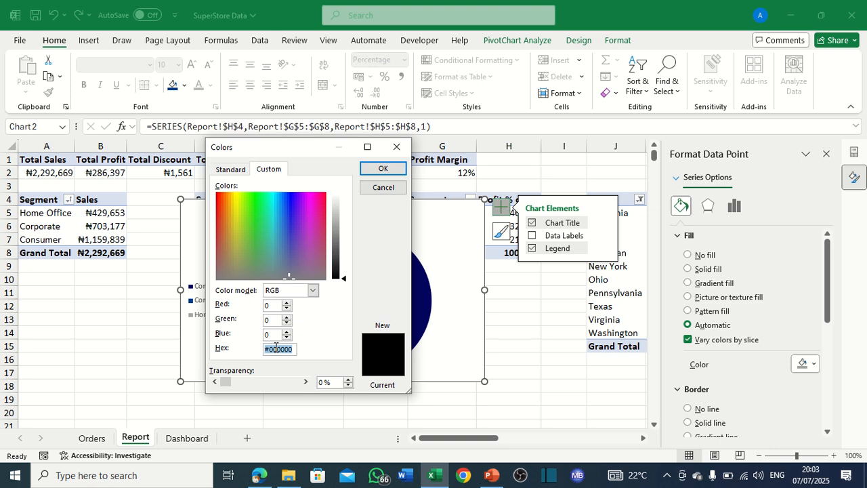
text(007fb6)
click(380, 169)
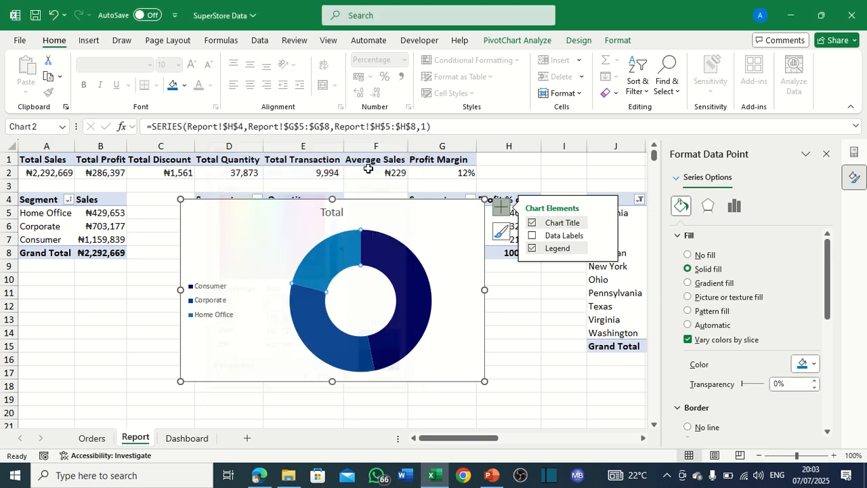
click(271, 235)
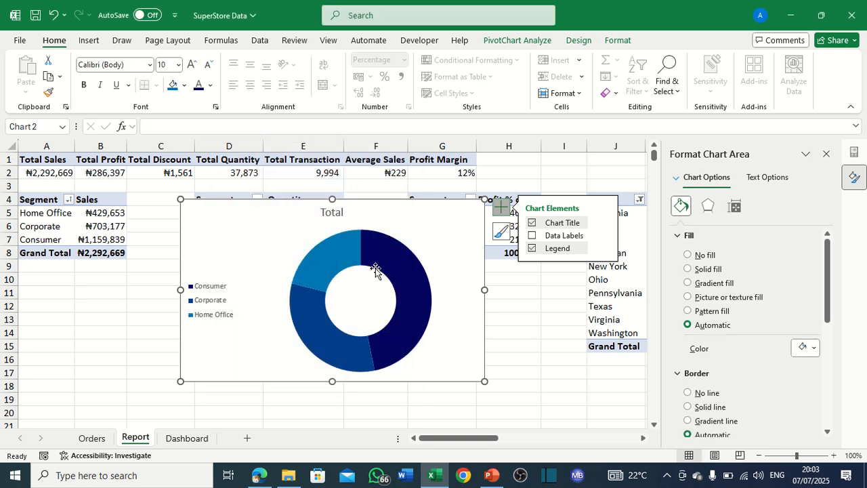
Replace the doughnut chart's title with "Percentange Composition" and put "of Profit" on a second line.
click(324, 214)
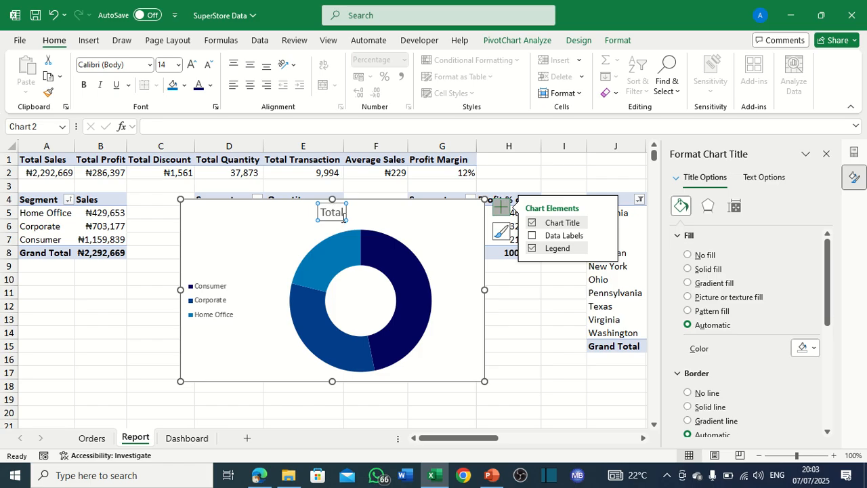
drag(344, 215, 325, 212)
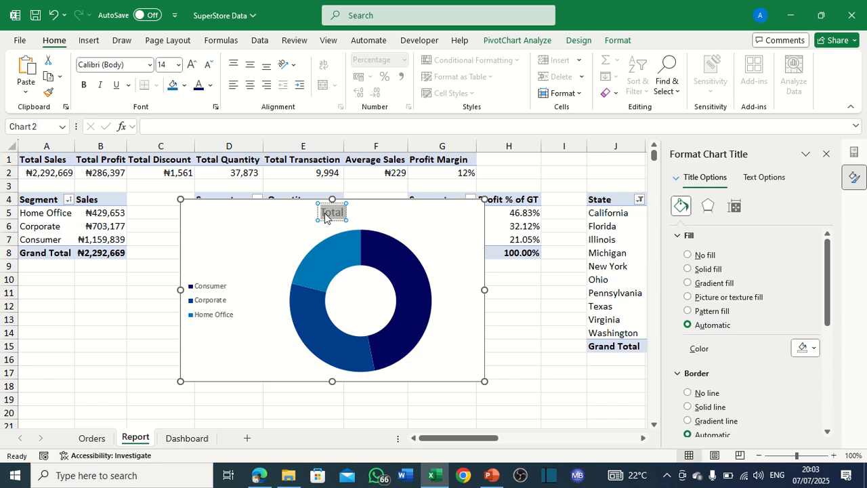
text(Percentange Co)
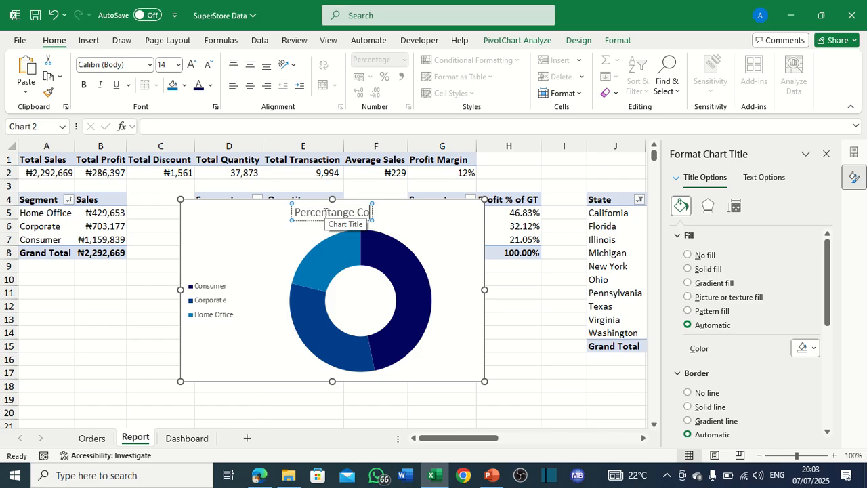
text(mposition)
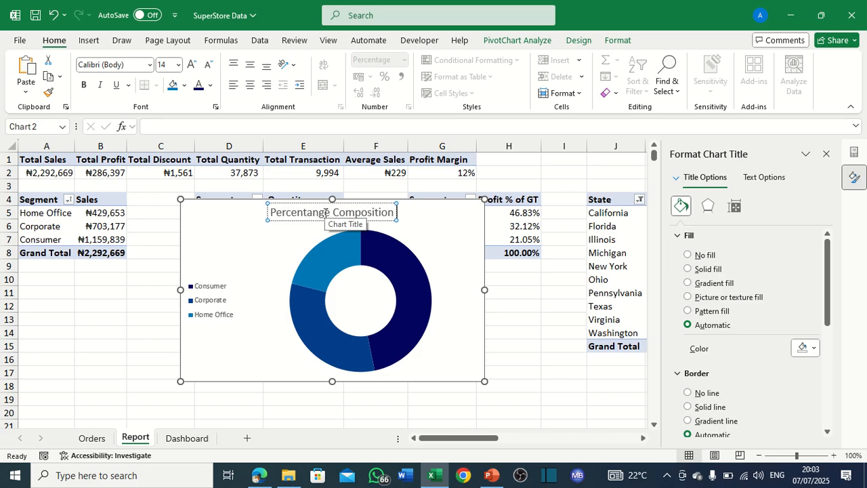
key(Return)
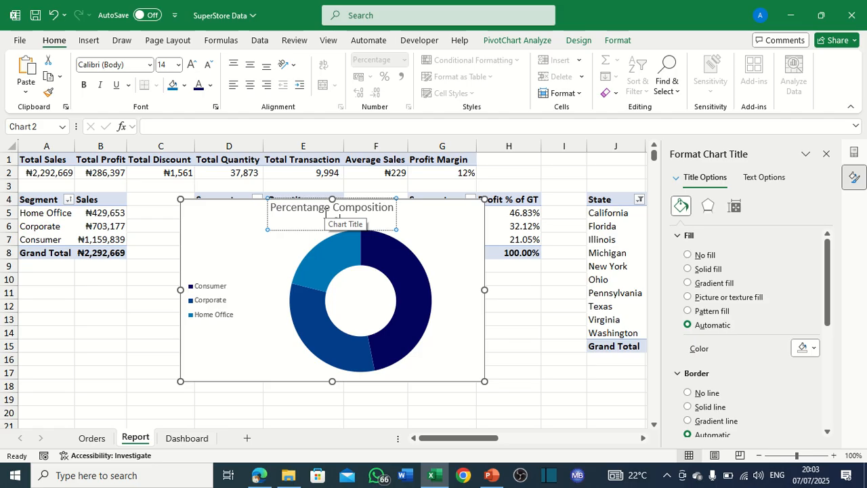
text(of Profit)
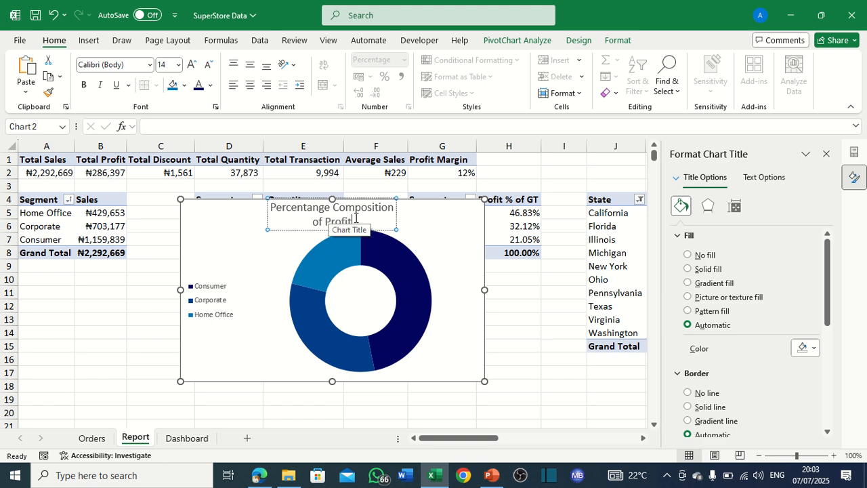
Left-align the two-line title and move it to the upper-left corner of the doughnut chart.
drag(352, 222, 272, 212)
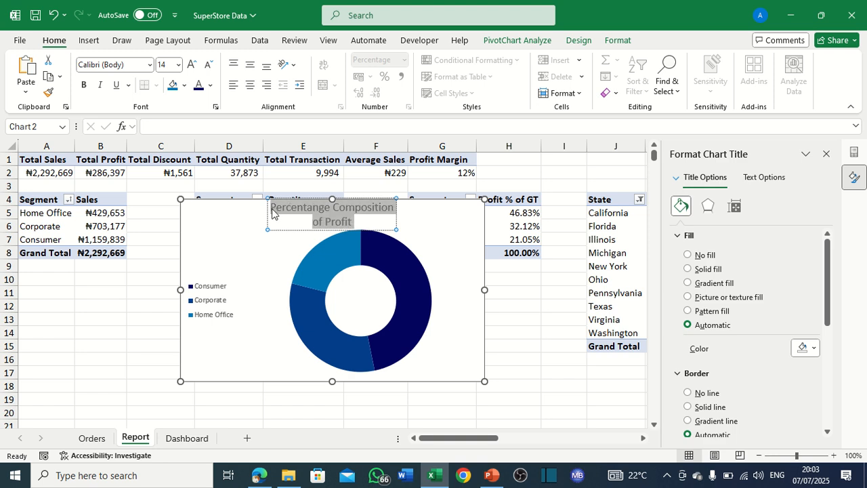
click(232, 88)
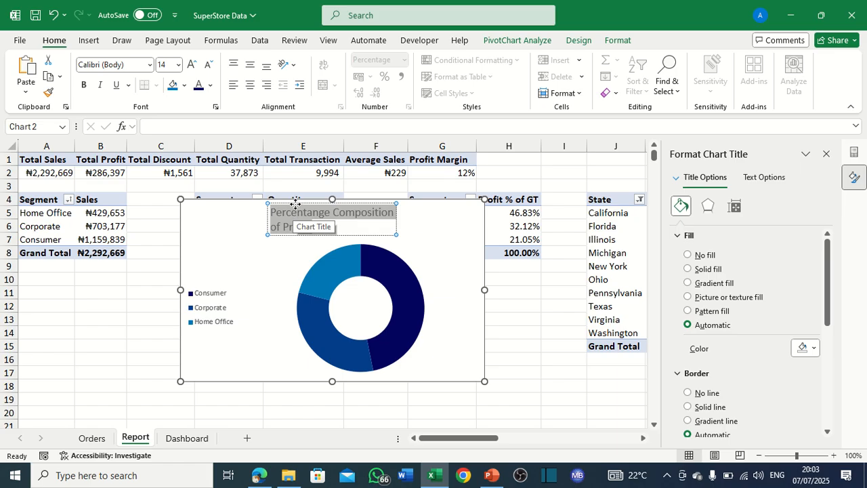
drag(296, 203, 213, 207)
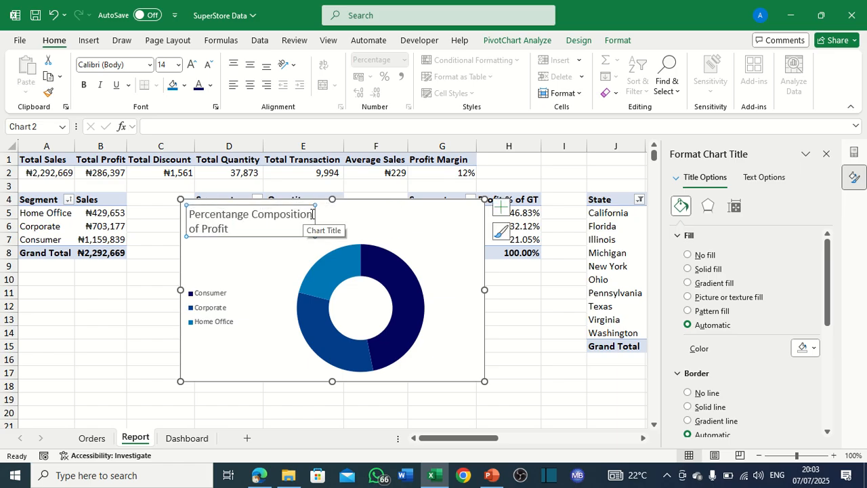
Make the title's first line bold dark navy, and format "of Profit" as 10 pt bold italic in the same navy.
drag(313, 214, 220, 216)
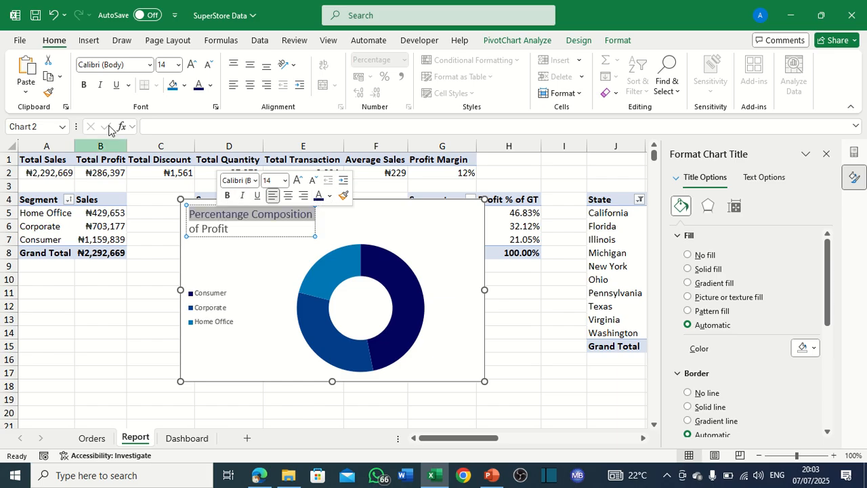
click(85, 91)
drag(232, 229, 192, 229)
click(99, 85)
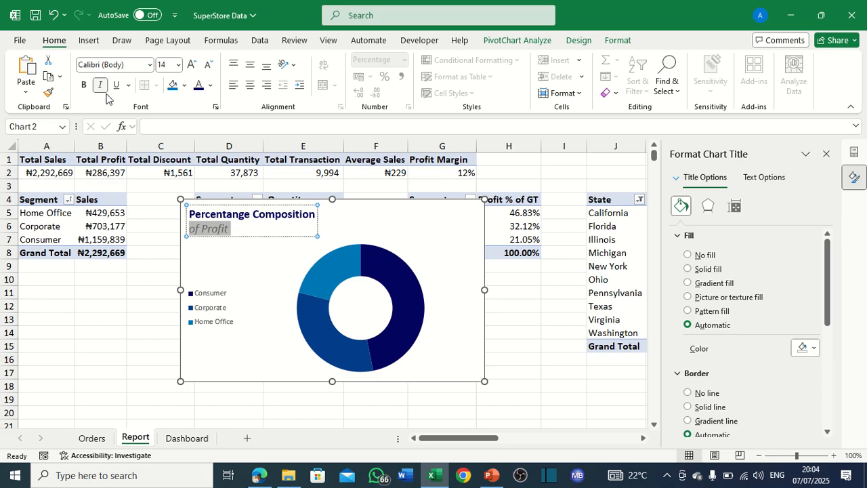
click(161, 64)
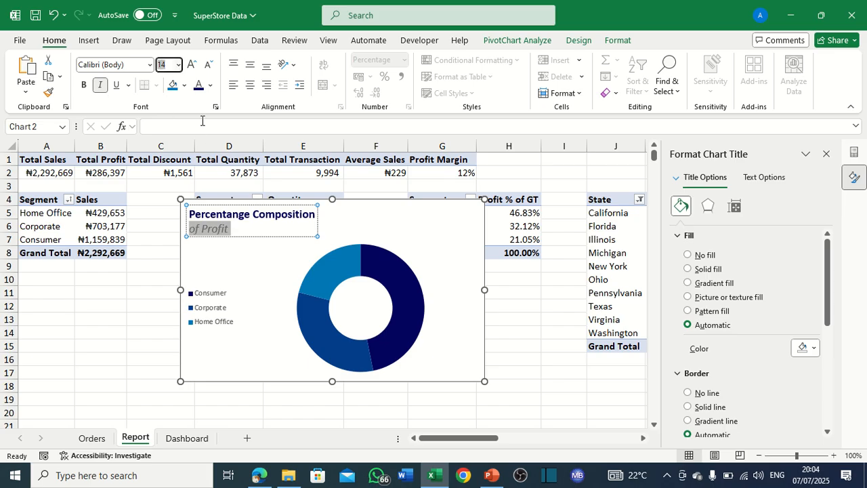
text(10)
key(Return)
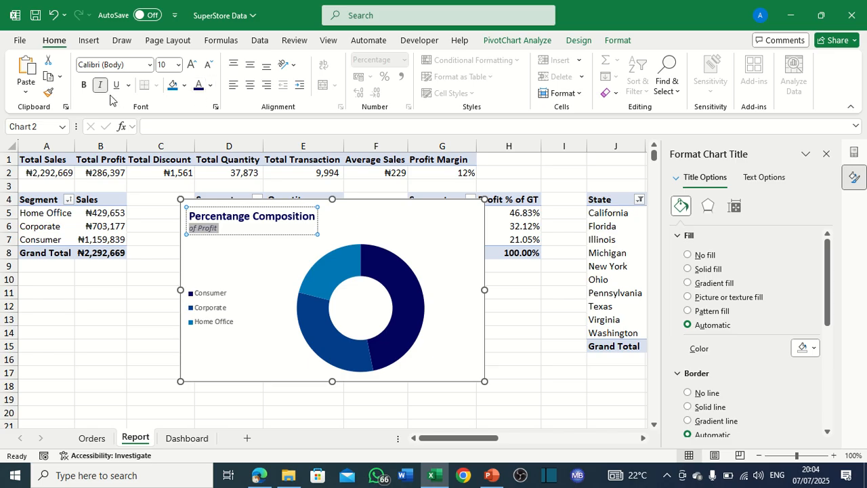
click(84, 85)
click(253, 273)
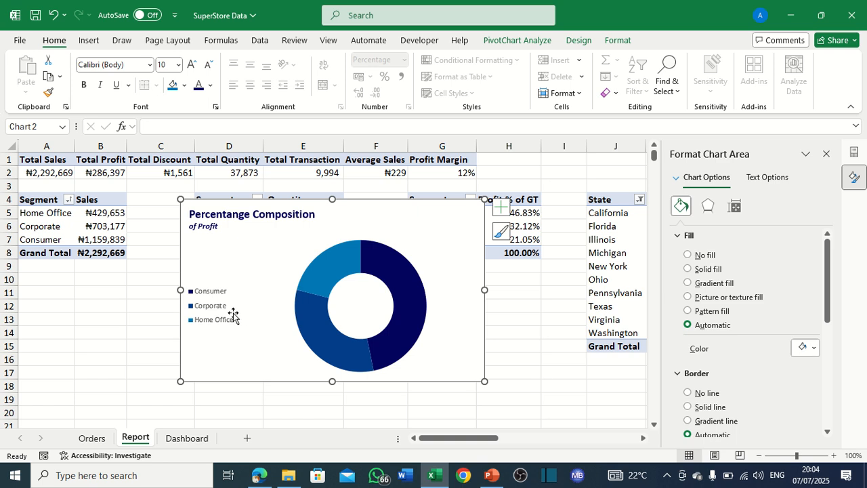
Set the doughnut series' hole size to 60%.
click(383, 271)
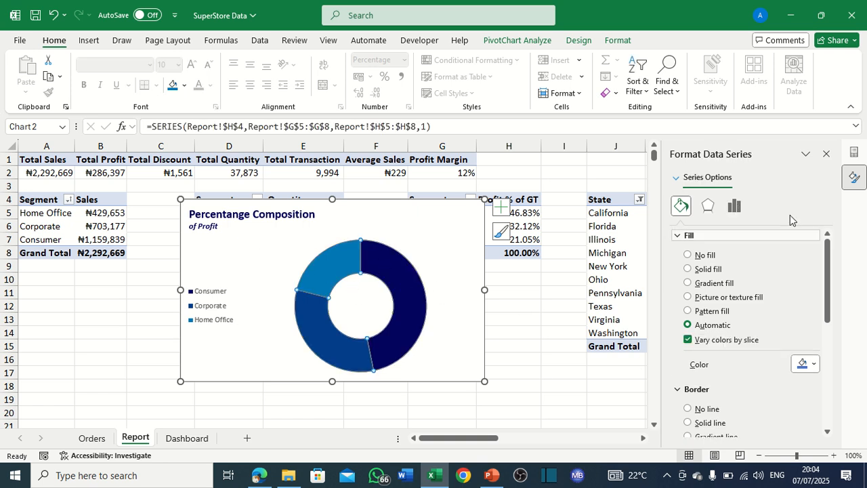
click(734, 205)
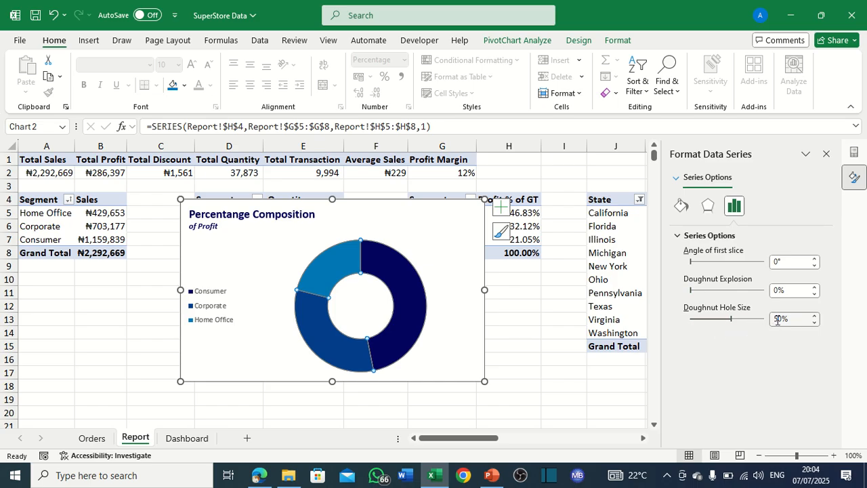
drag(731, 319, 709, 322)
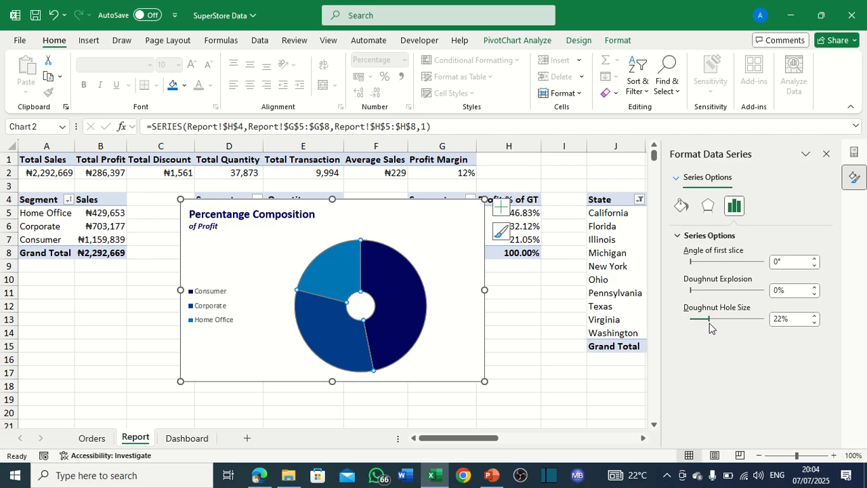
drag(709, 322, 736, 321)
click(779, 317)
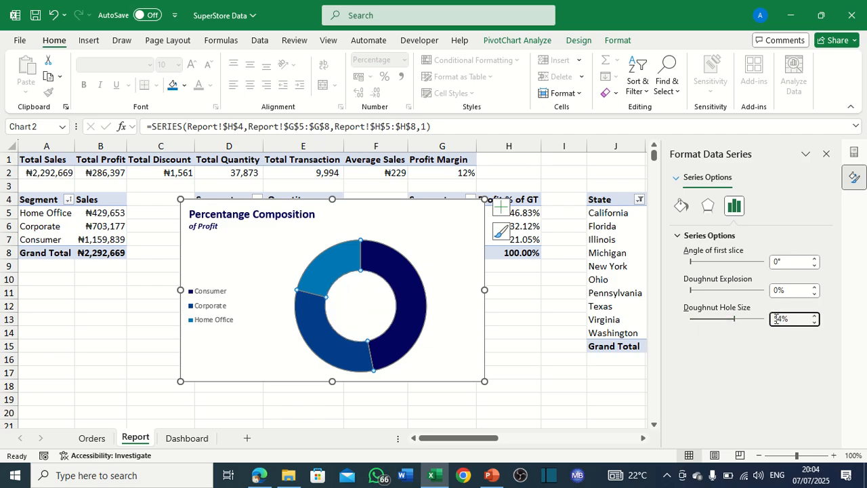
double_click(775, 319)
text(5)
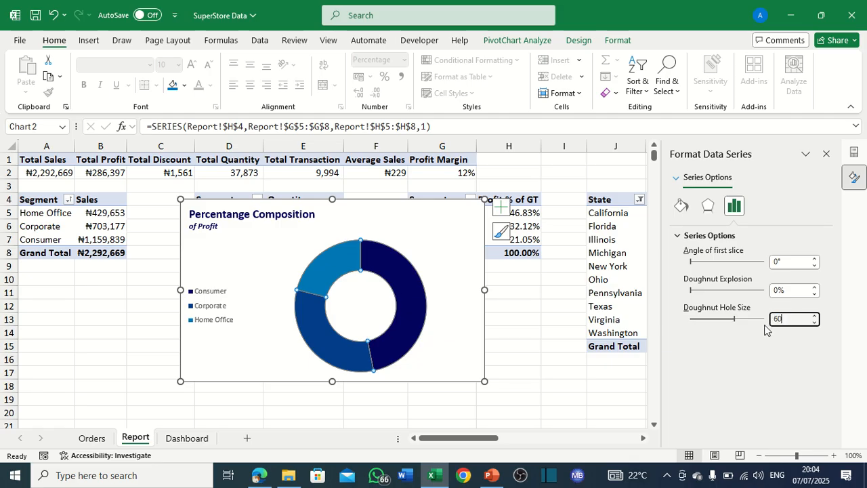
text(0)
key(Return)
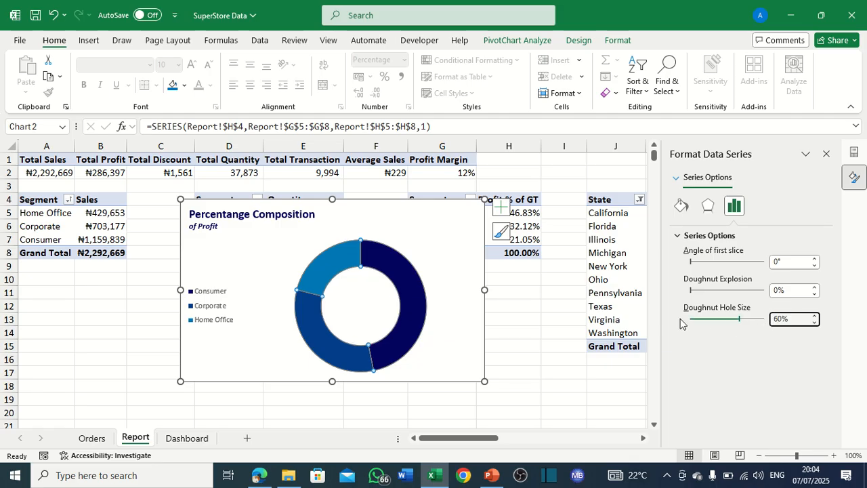
Shrink the doughnut chart and move it from the Report sheet to the Dashboard sheet's empty panel below the segment bar chart.
click(406, 234)
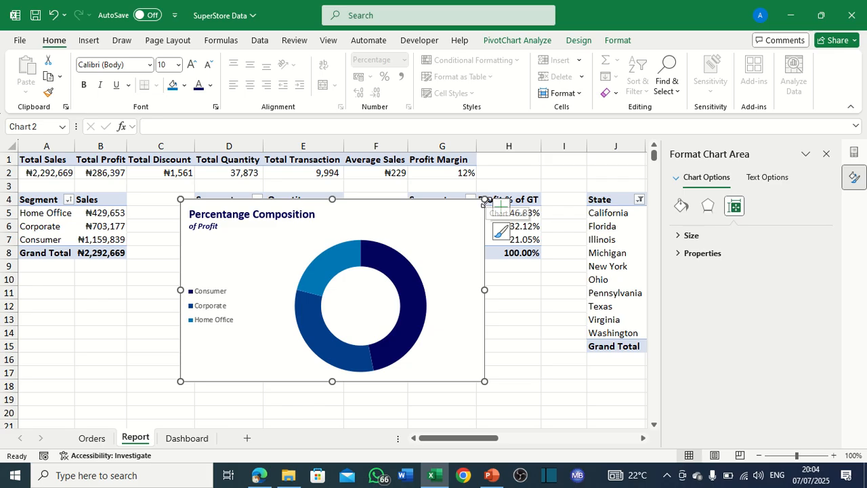
drag(484, 201, 407, 246)
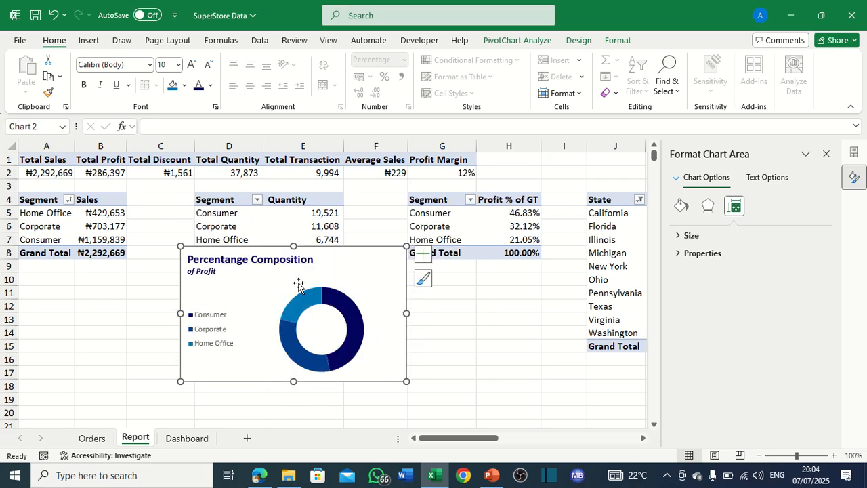
key(ctrl+x)
click(200, 438)
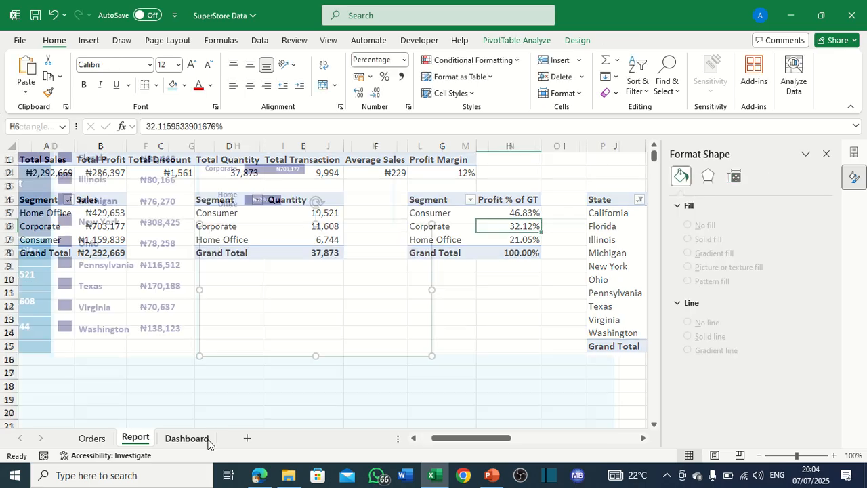
right_click(326, 275)
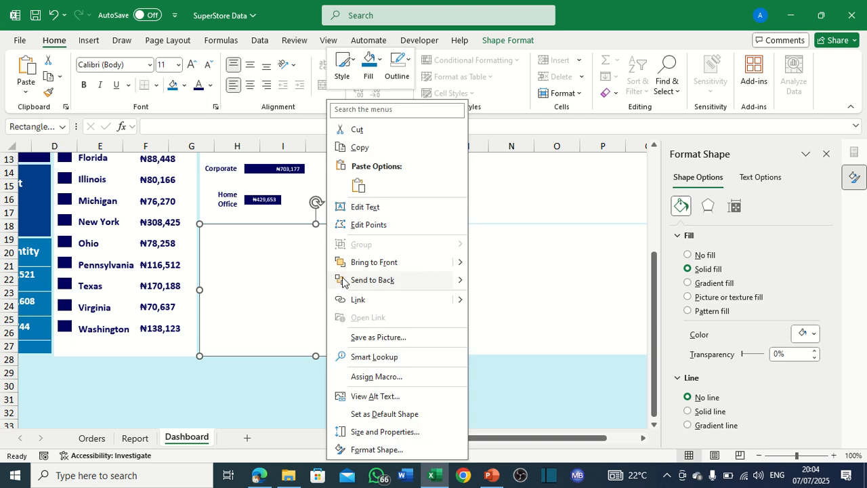
click(304, 269)
key(ctrl+v)
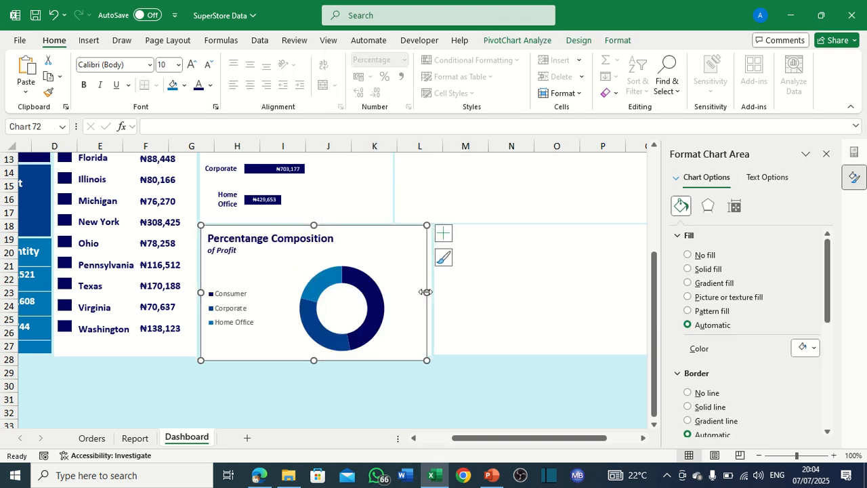
Adjust the doughnut chart's edges on the dashboard so that it fits inside its white panel.
drag(427, 291, 428, 292)
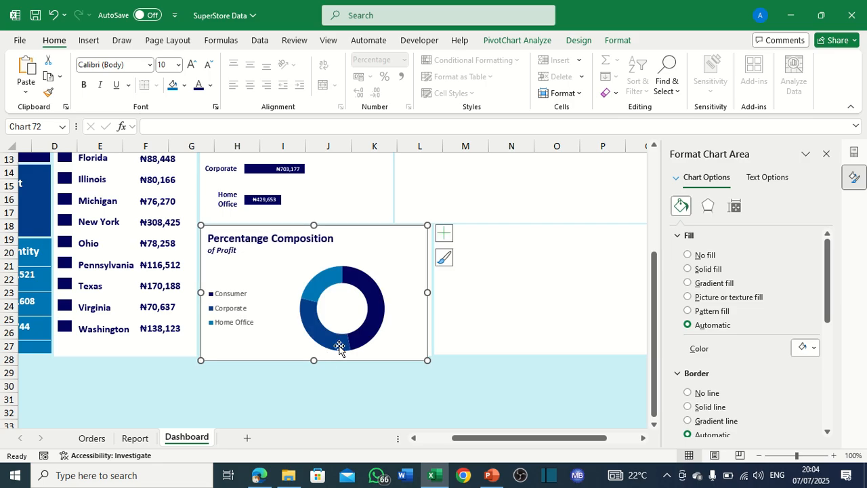
drag(315, 359, 313, 353)
drag(201, 288, 203, 289)
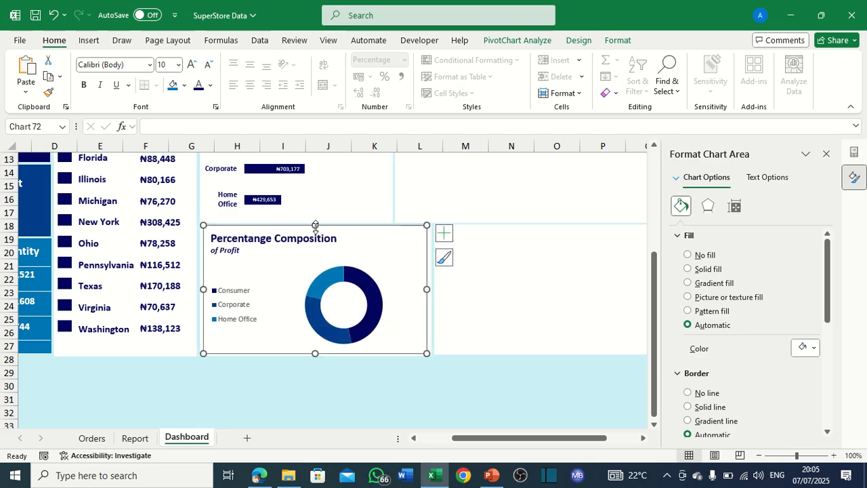
drag(315, 226, 315, 227)
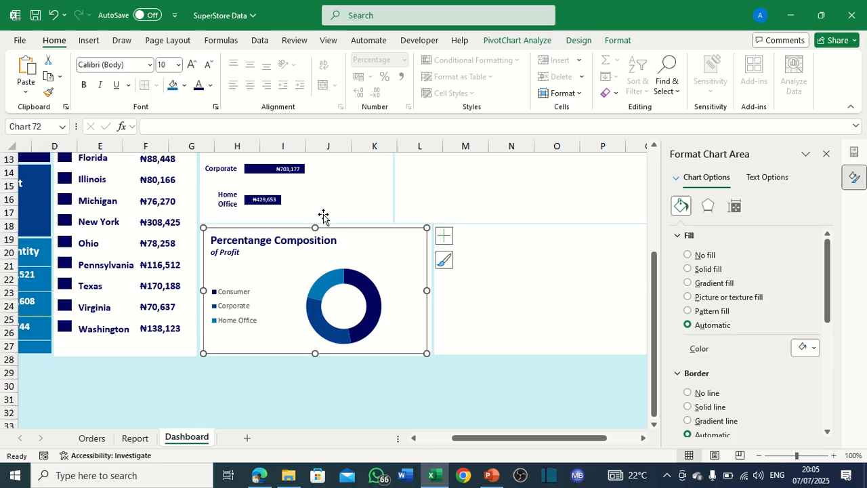
Remove the outline from the profit doughnut chart on the dashboard.
click(581, 42)
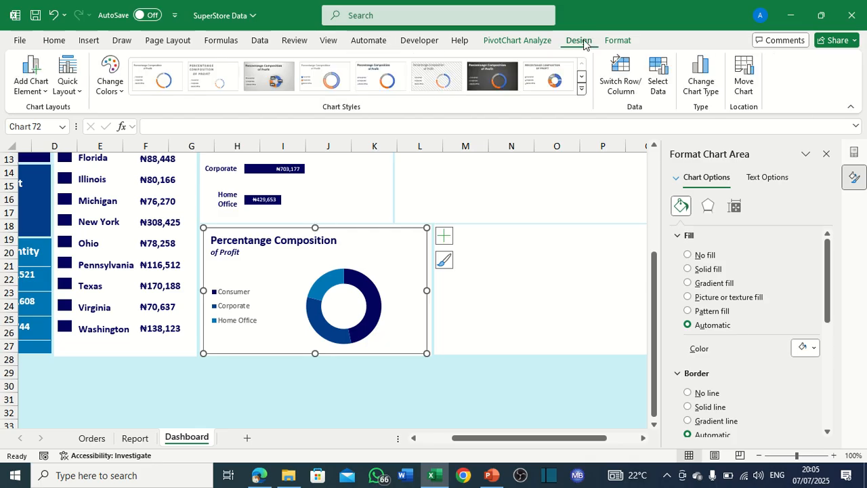
click(607, 41)
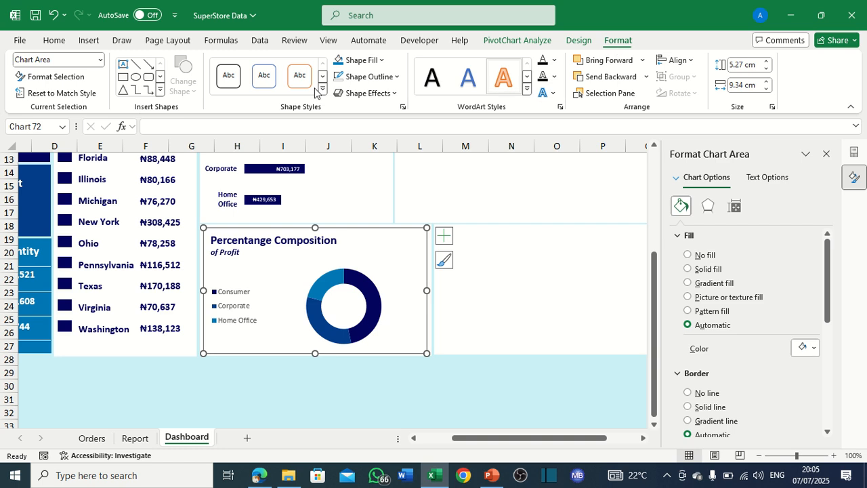
click(361, 60)
click(361, 60)
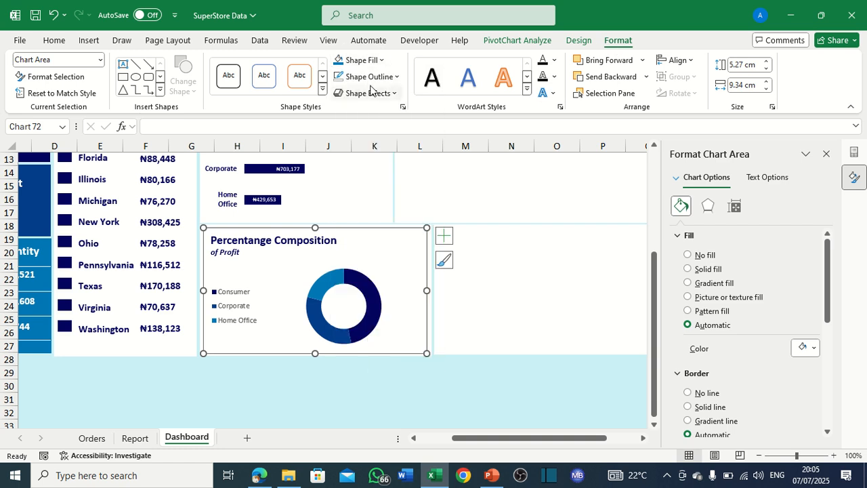
click(369, 76)
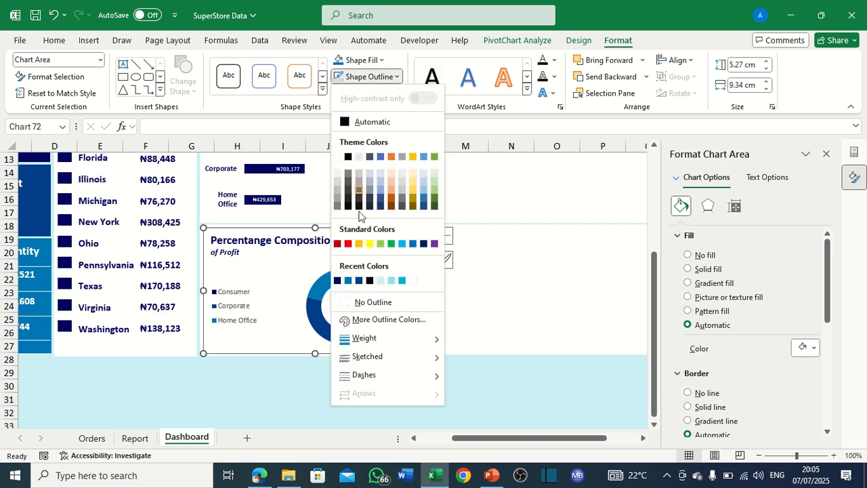
click(348, 302)
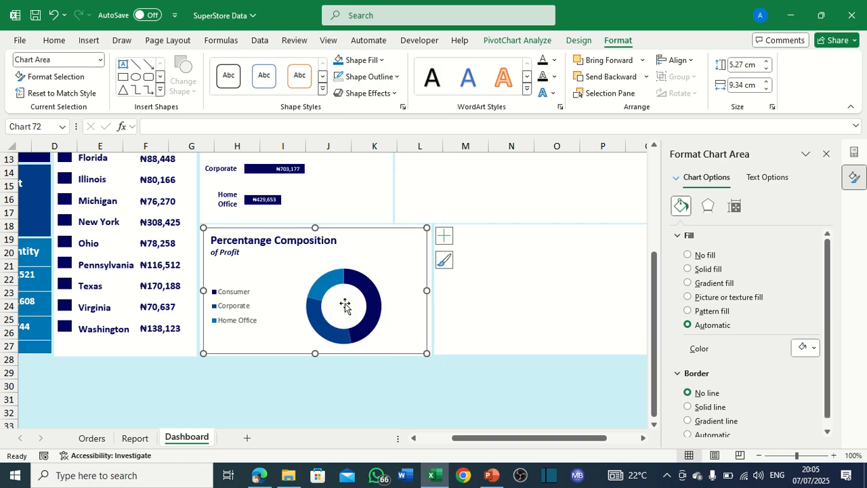
click(337, 395)
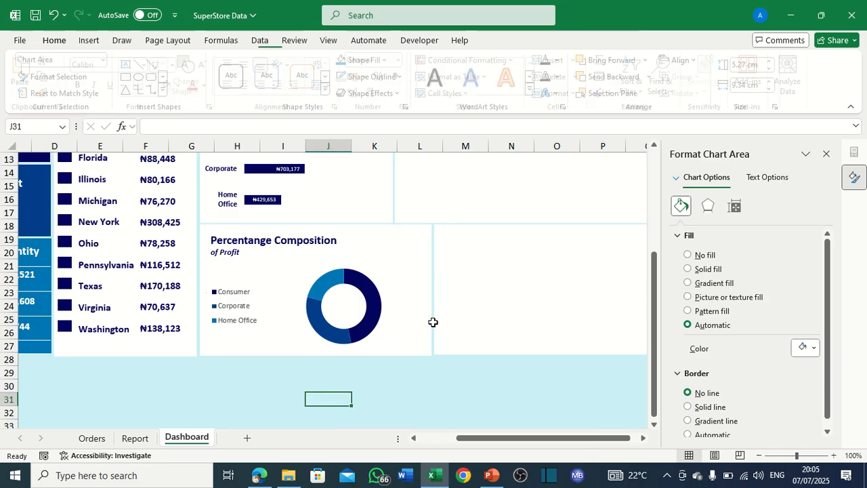
scroll(491, 293, up, 1)
scroll(491, 293, up, 1)
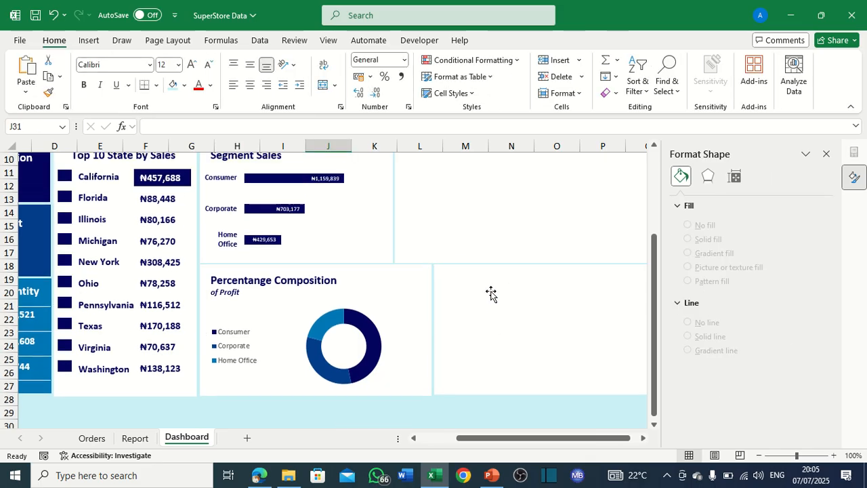
scroll(491, 292, up, 2)
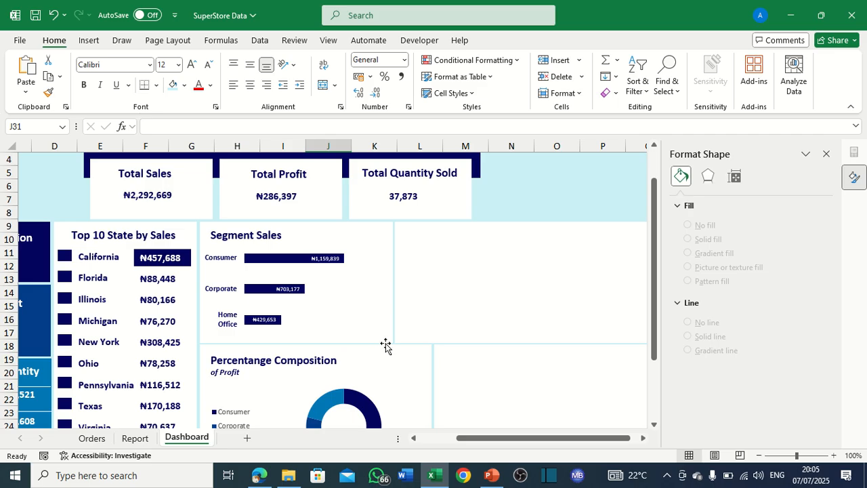
click(560, 274)
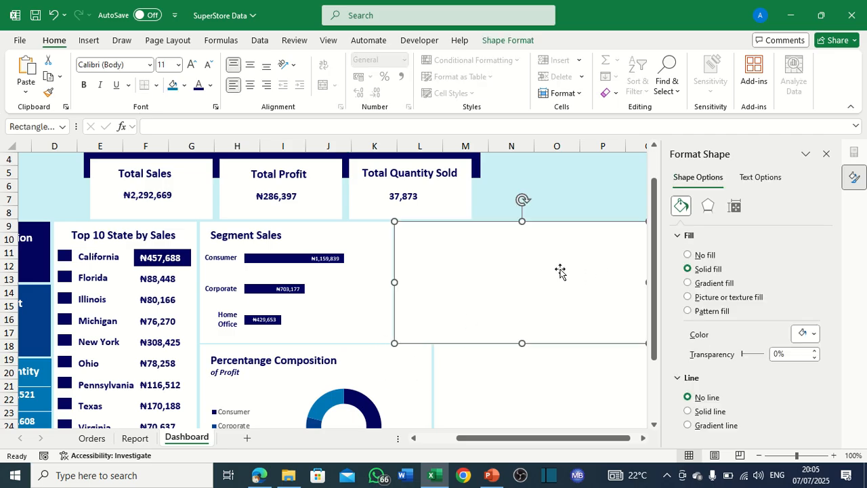
scroll(561, 293, down, 3)
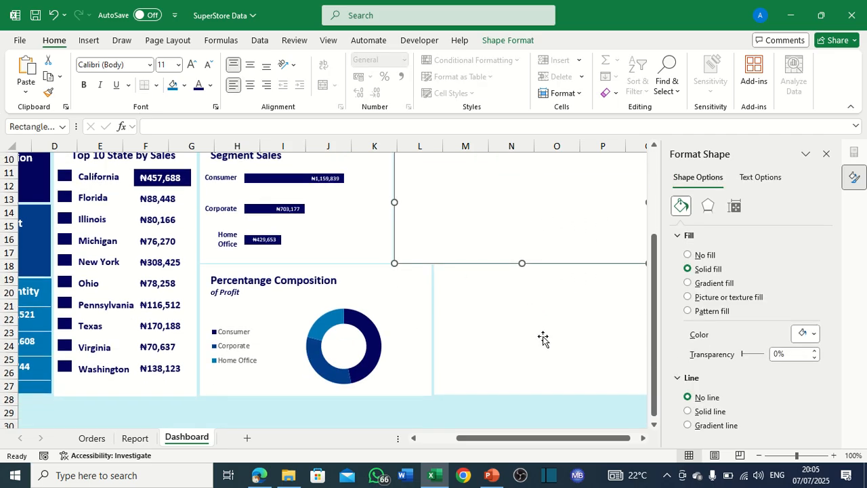
click(532, 306)
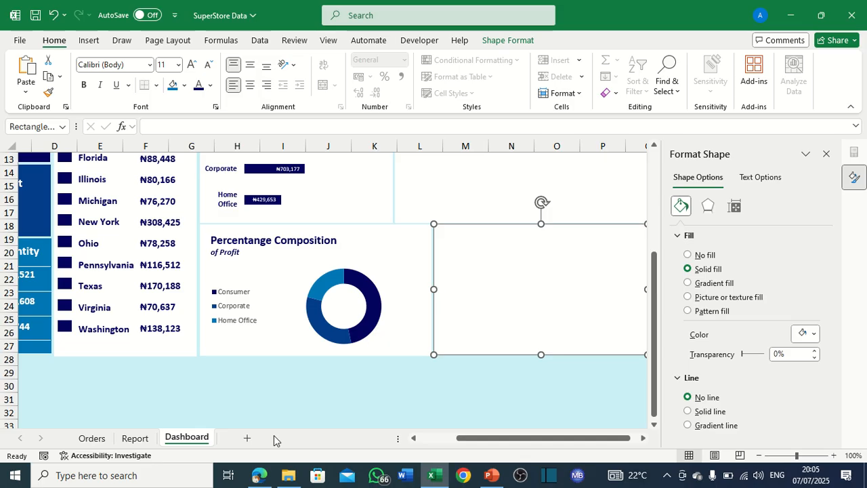
Insert a default PivotChart from the Category table of profit and sales on the Report sheet.
click(135, 438)
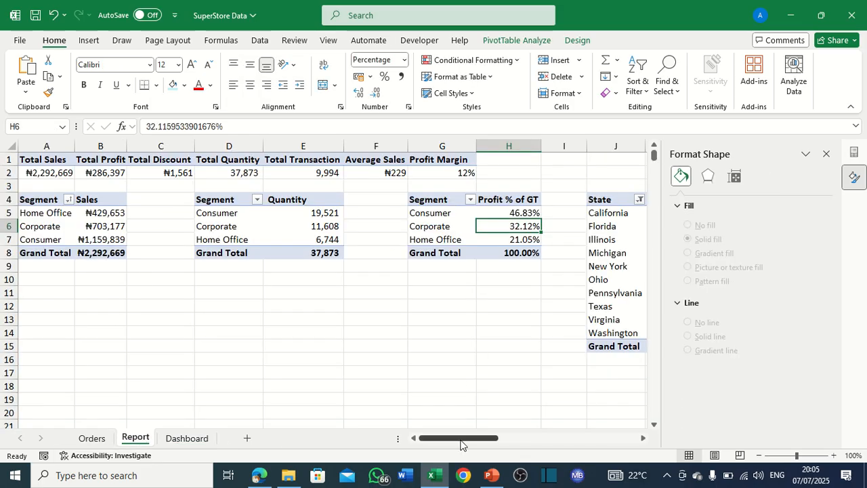
drag(461, 444, 503, 445)
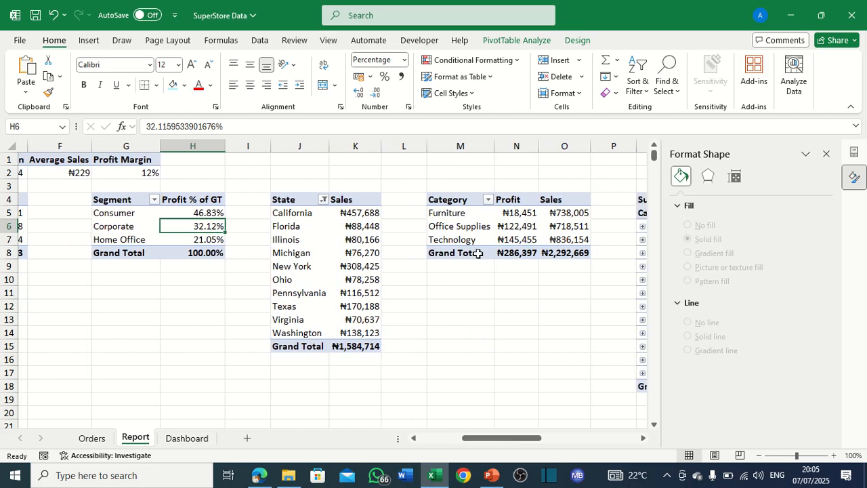
click(517, 226)
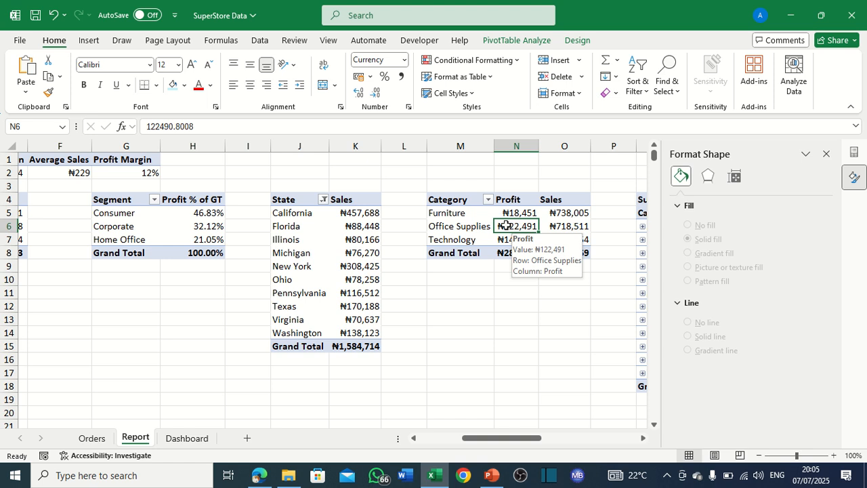
key(alt+F1)
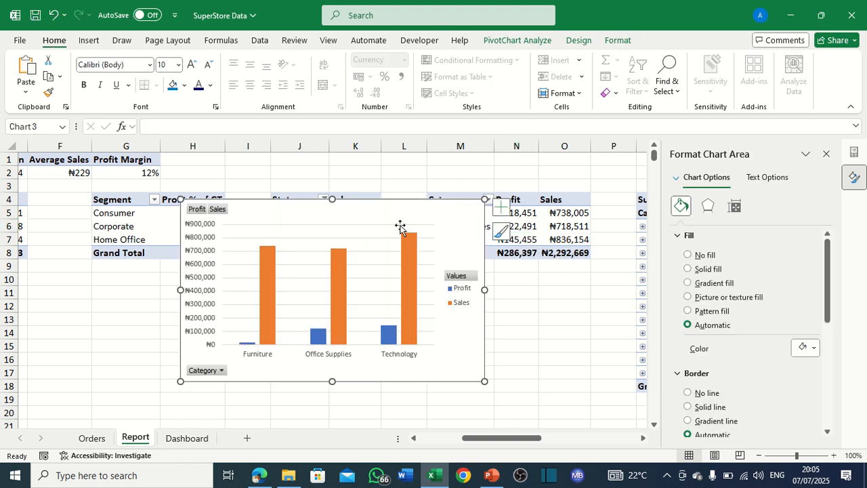
Change the category profit and sales chart to a Clustered Bar chart.
click(578, 40)
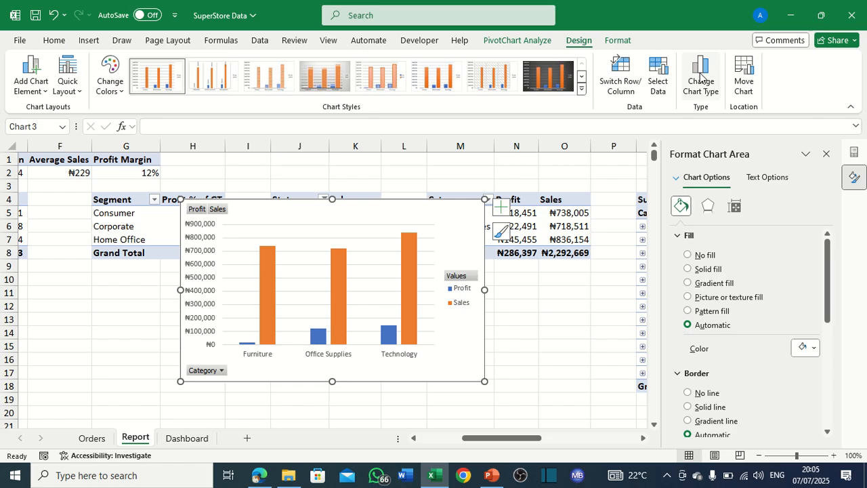
click(707, 80)
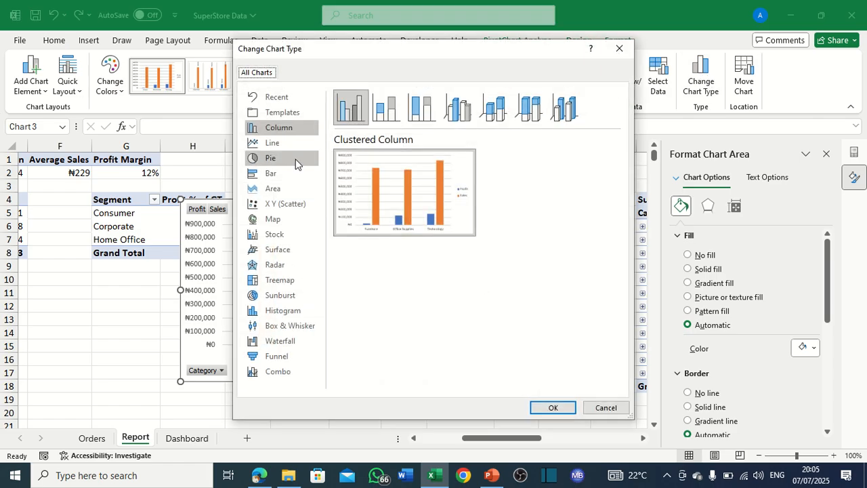
click(288, 174)
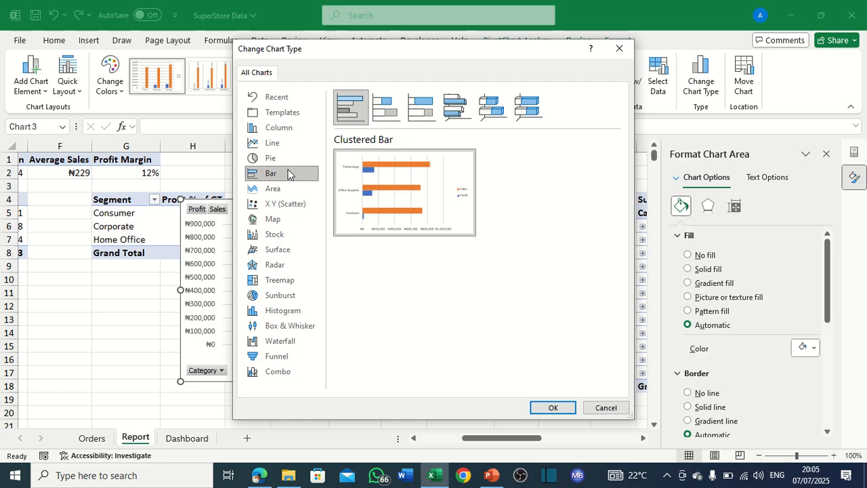
mouse_move(375, 202)
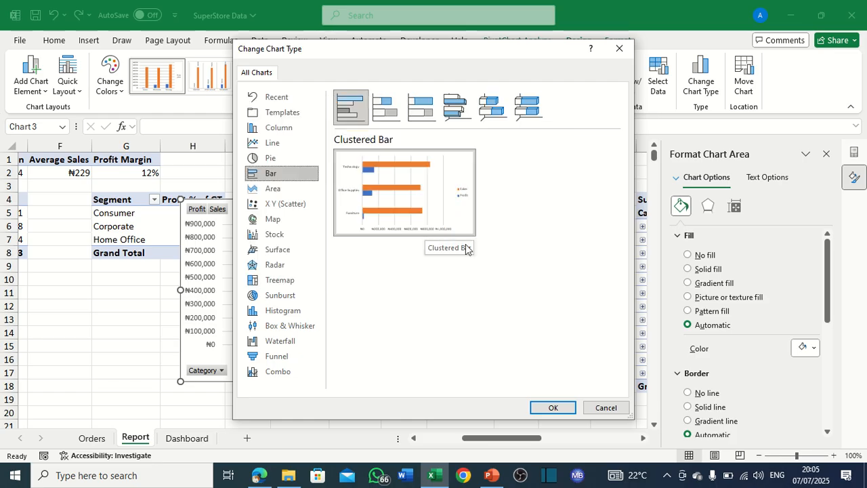
click(553, 407)
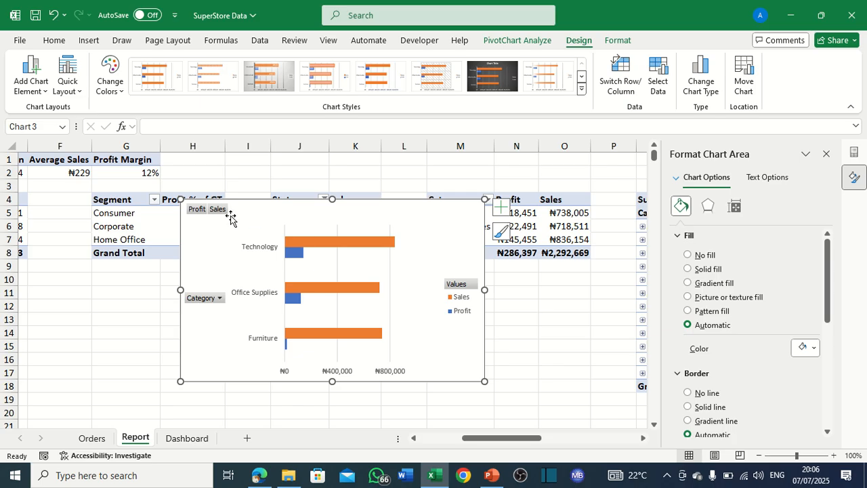
Hide all field buttons on the category bar chart and remove its gridlines.
click(208, 211)
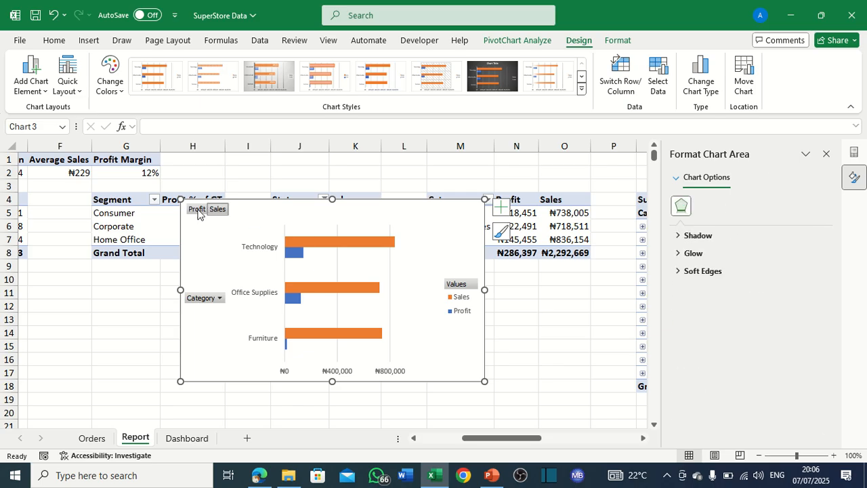
right_click(198, 212)
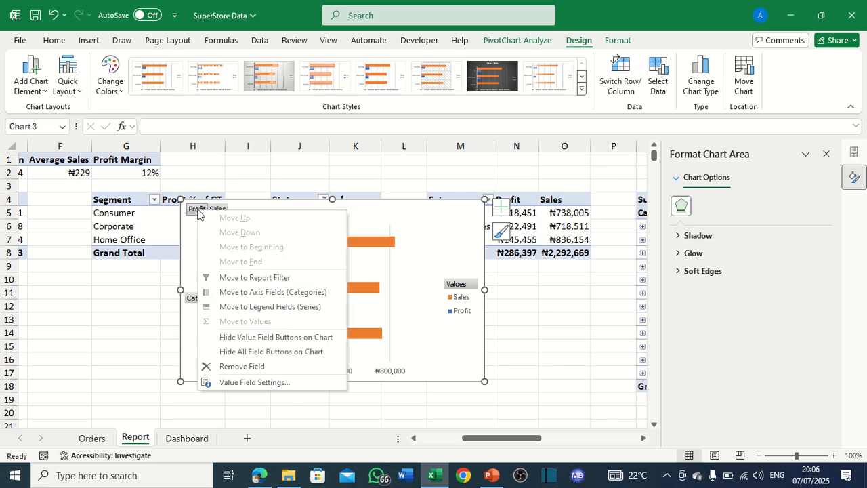
click(264, 351)
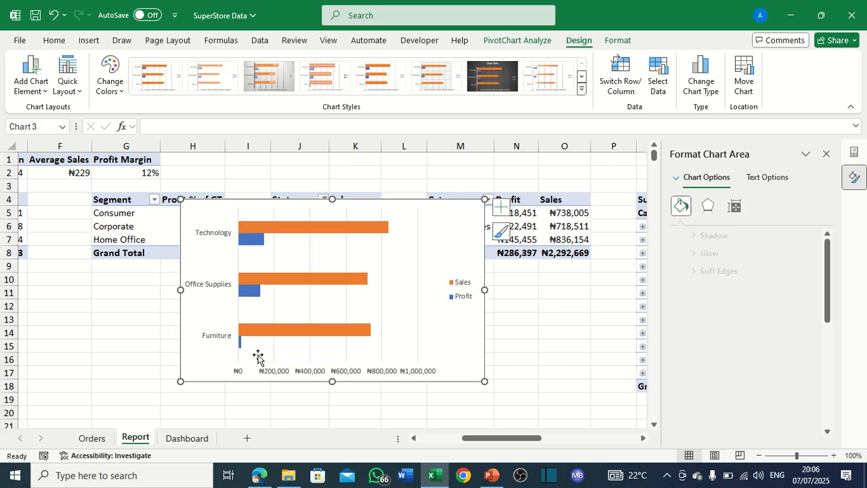
click(501, 206)
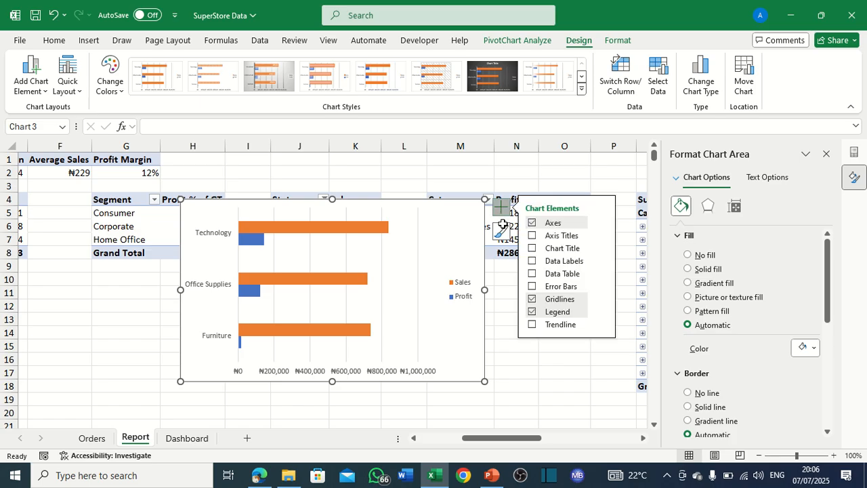
click(531, 299)
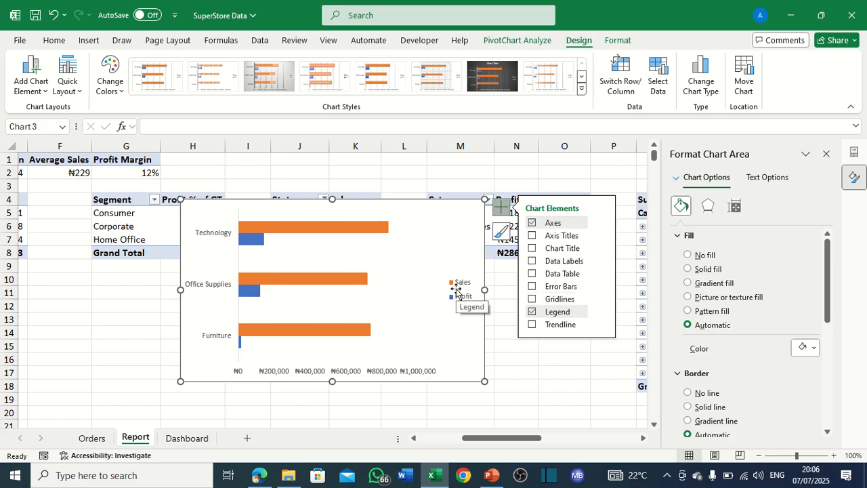
Set the Sales and Profit legend's position to Top and shift it into the chart's upper-right corner.
click(466, 291)
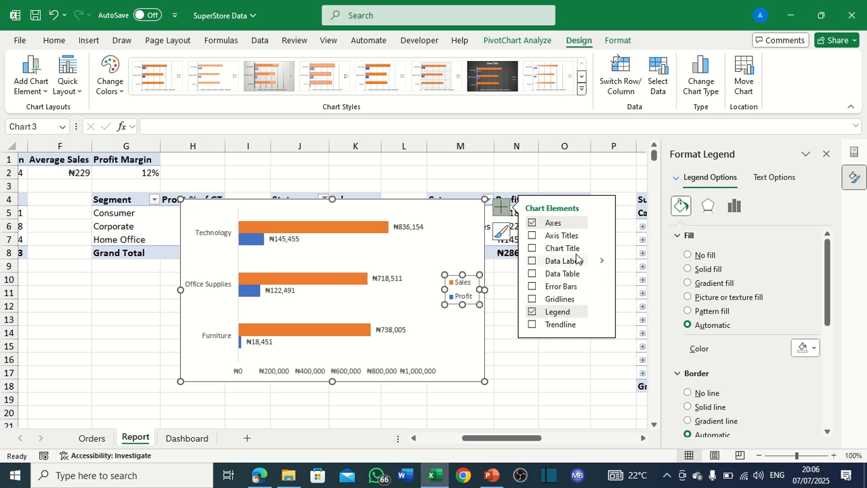
click(601, 311)
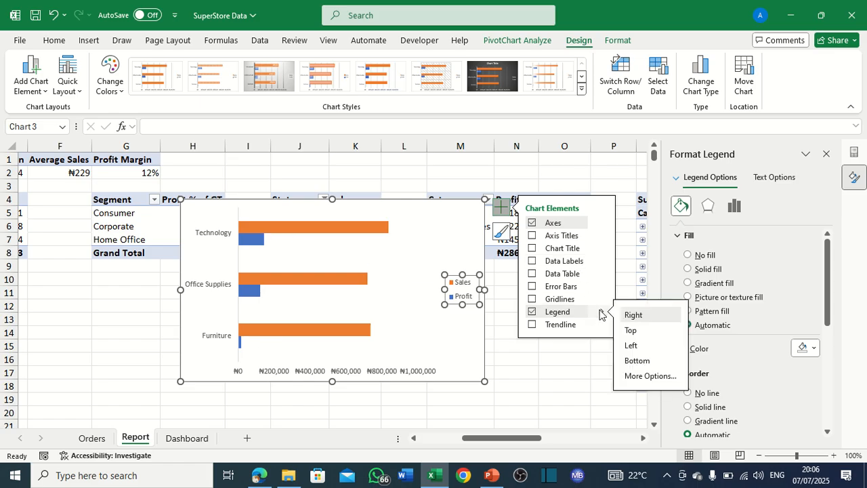
click(630, 330)
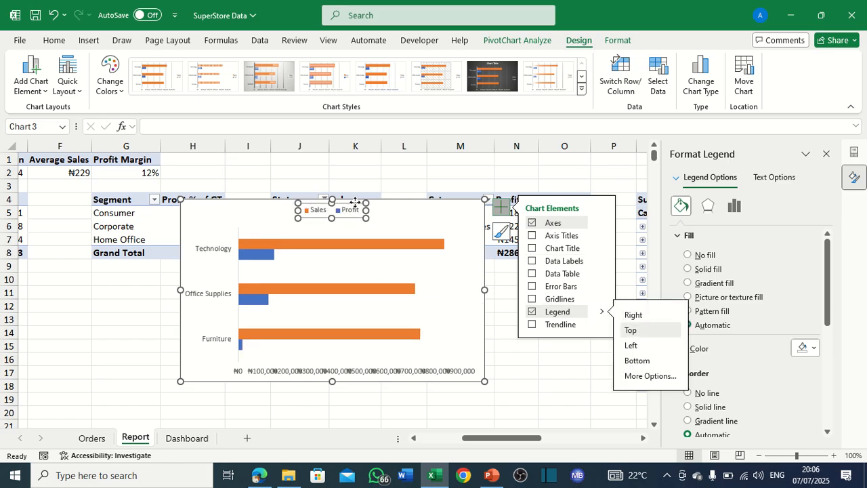
drag(355, 202, 472, 206)
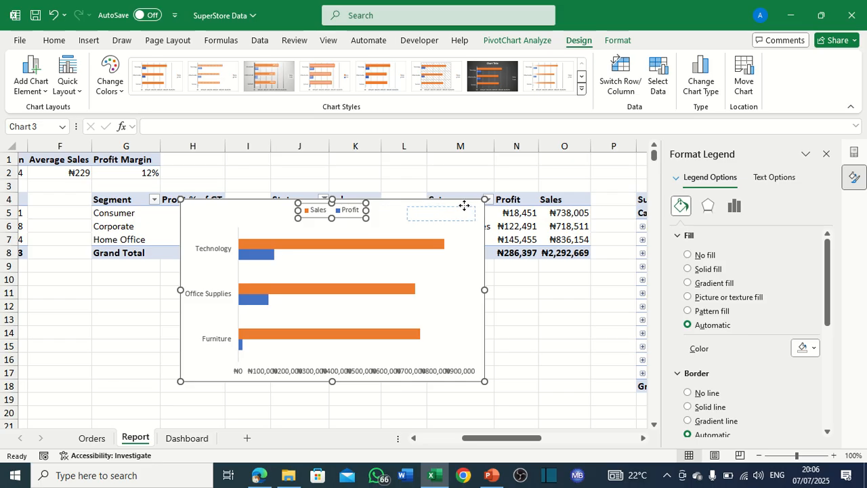
drag(464, 205, 465, 205)
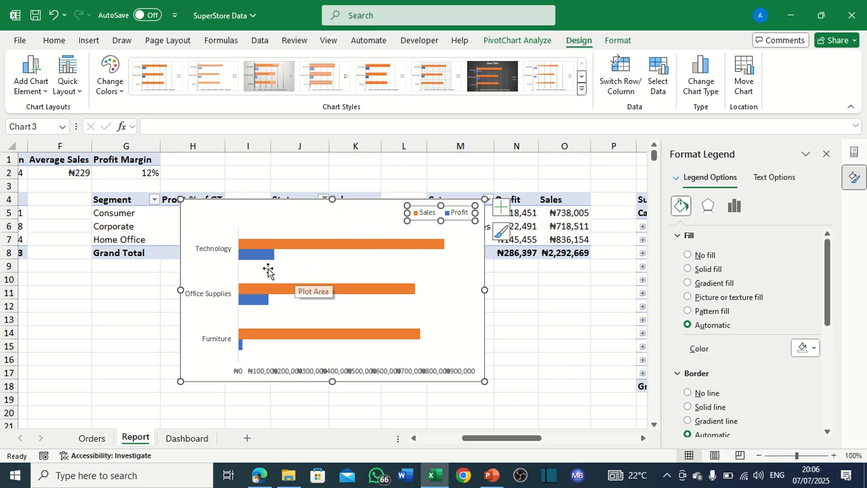
Set the category bar chart's vertical axis to No fill and No line.
click(237, 228)
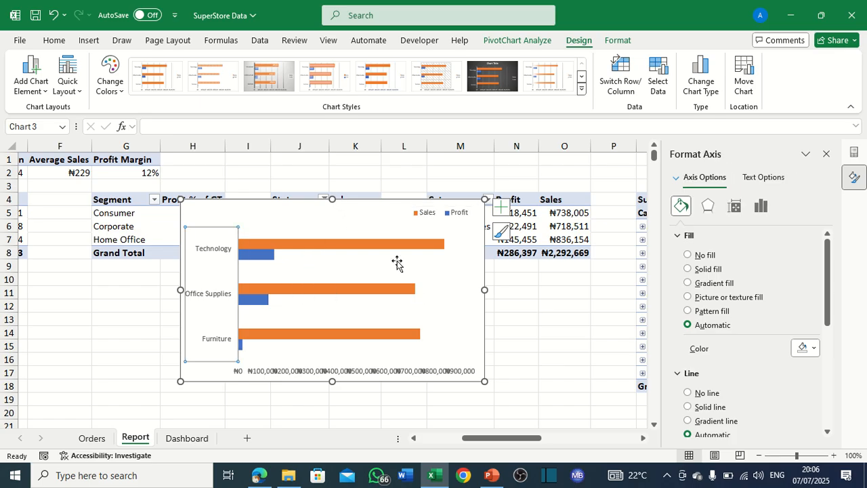
right_click(231, 371)
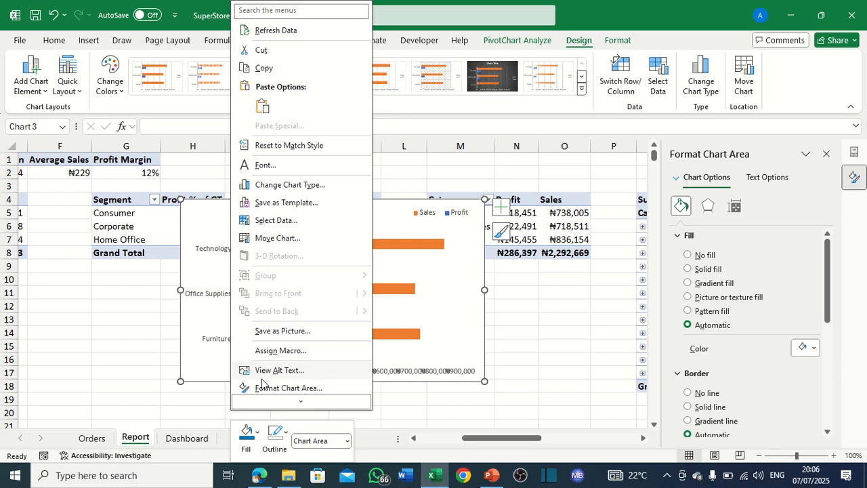
click(214, 228)
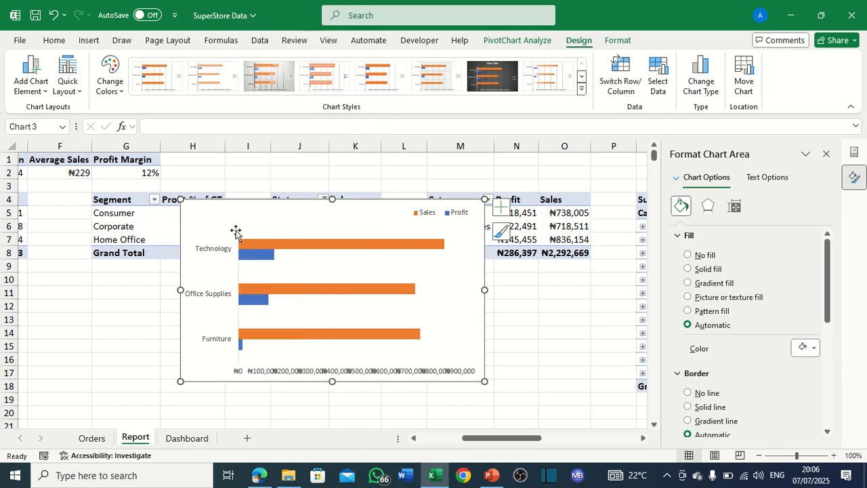
right_click(237, 235)
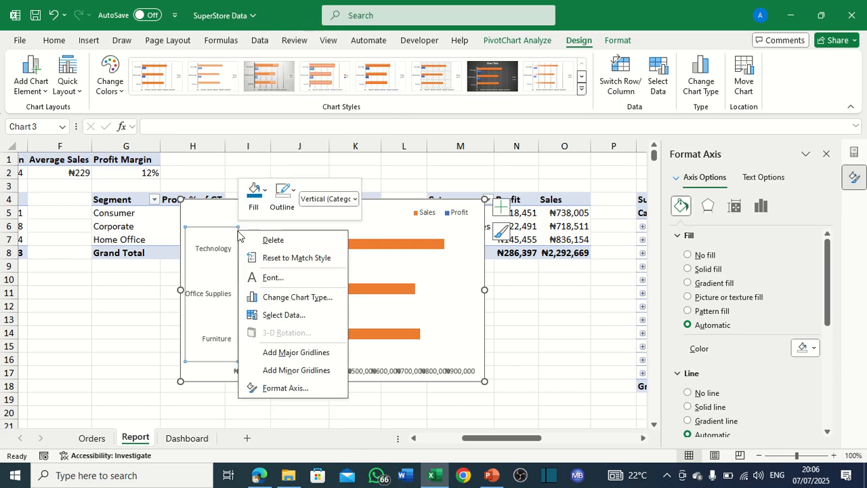
click(285, 387)
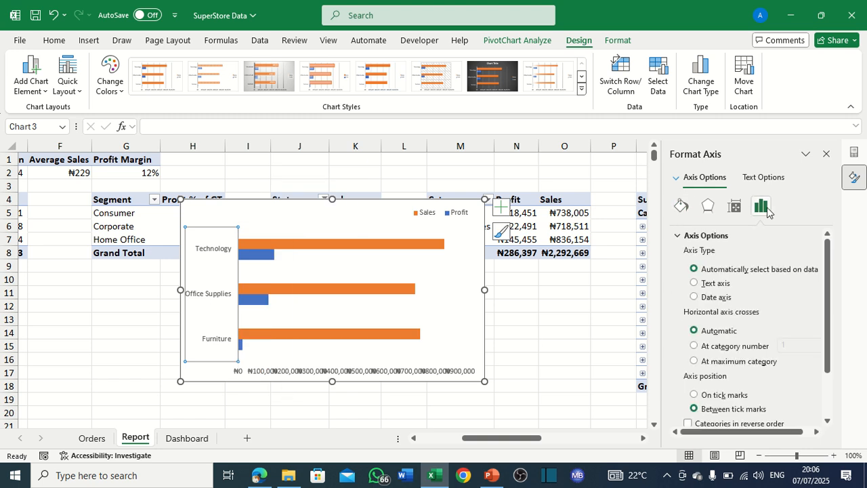
click(682, 210)
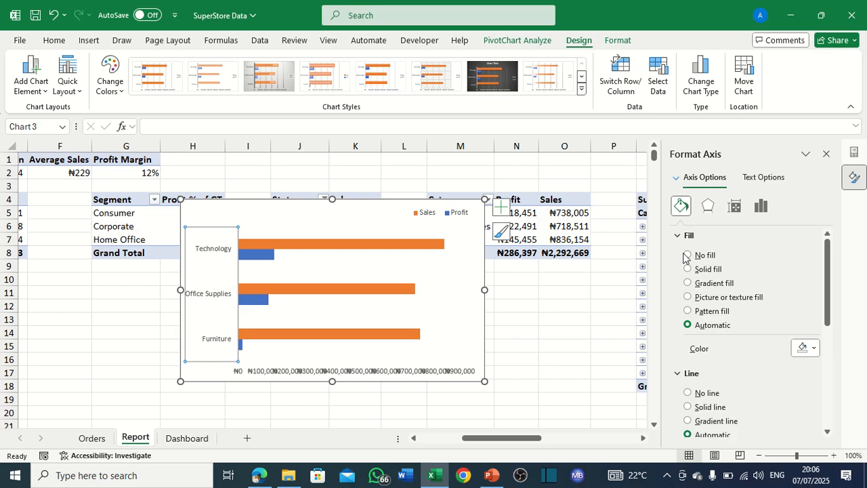
click(686, 255)
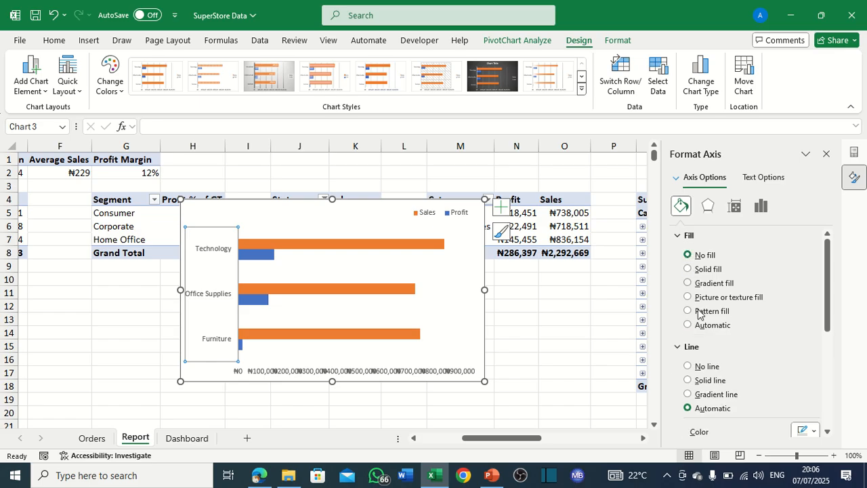
click(689, 366)
click(281, 222)
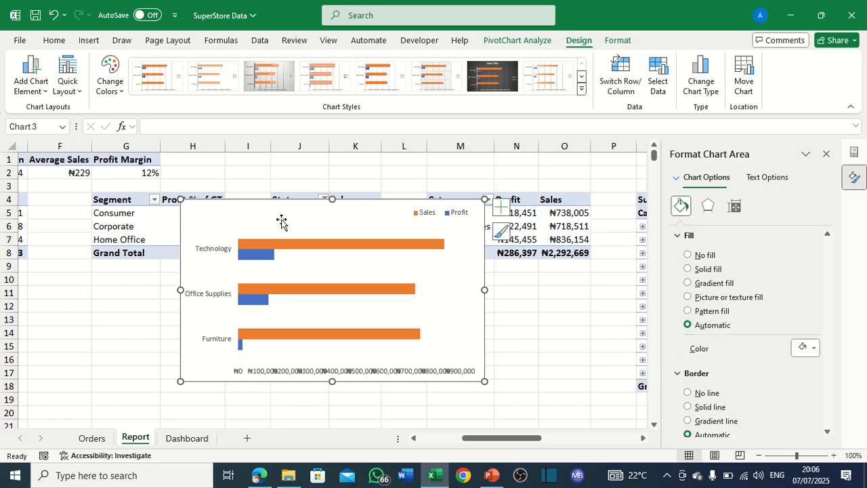
Fill the Sales bars with the recent dark navy colour and the Profit bars with the recent dark blue.
click(326, 245)
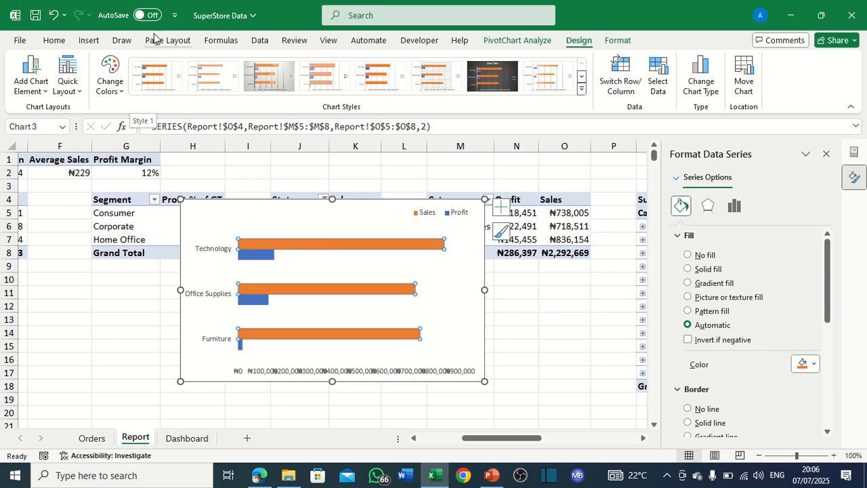
click(59, 40)
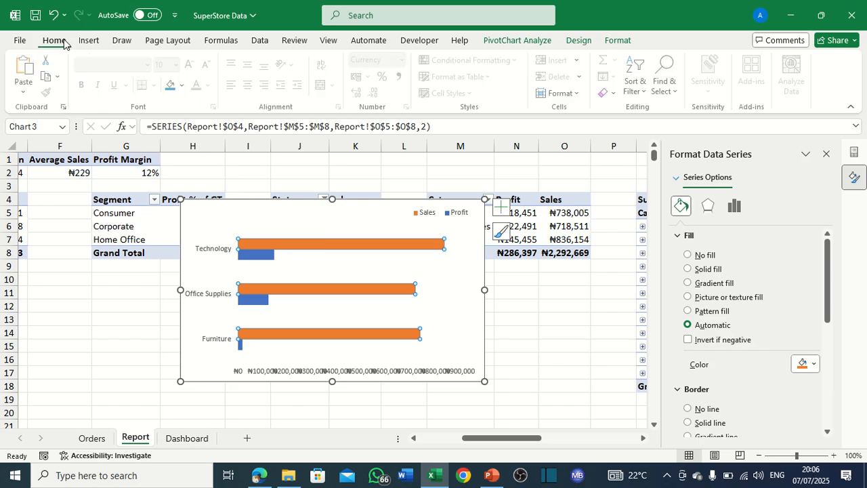
click(183, 85)
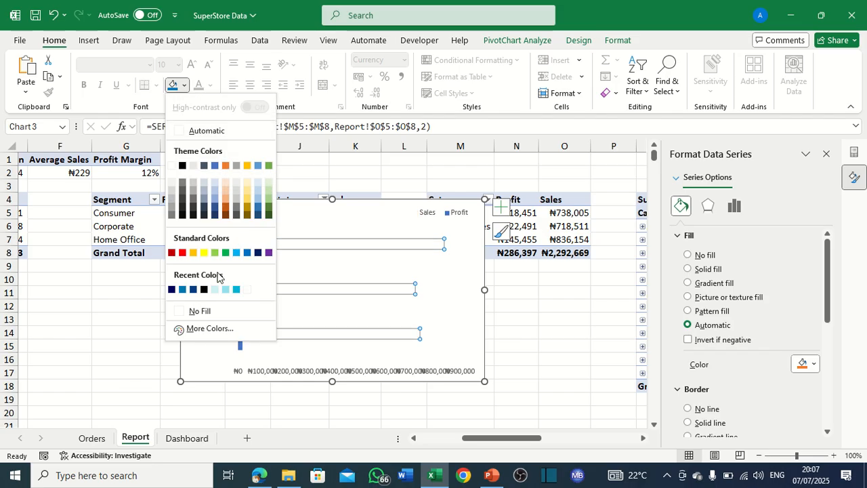
click(171, 289)
click(243, 257)
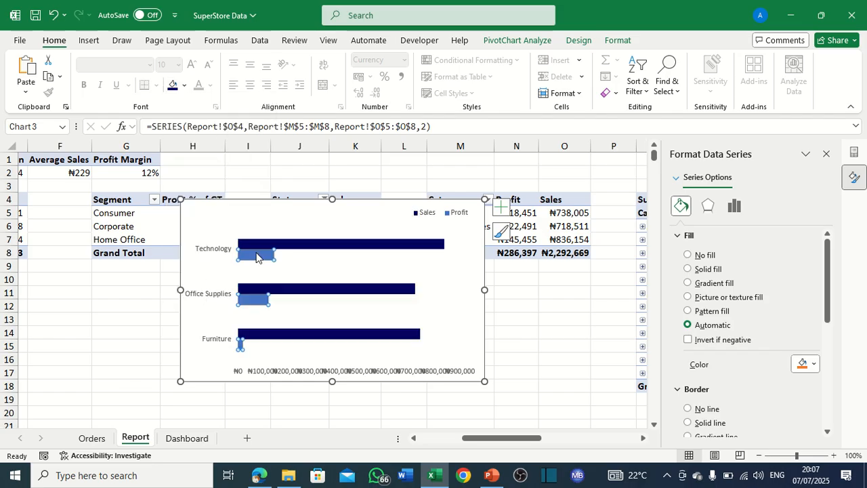
click(184, 86)
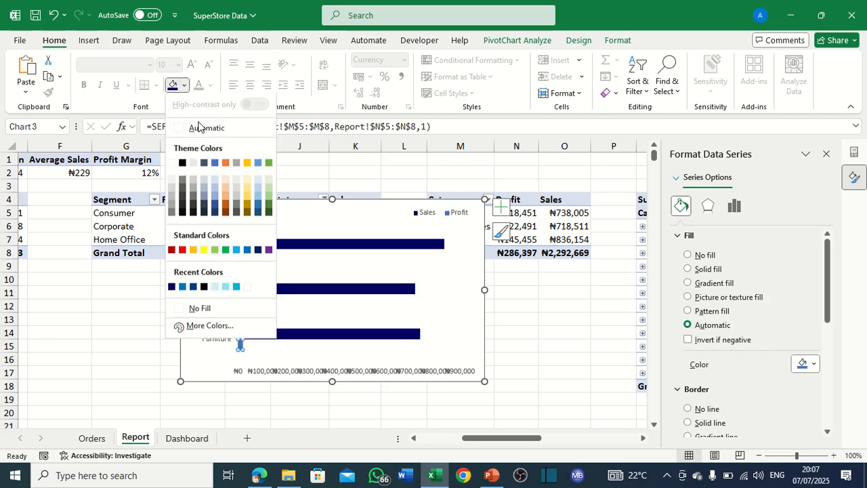
click(193, 289)
click(320, 271)
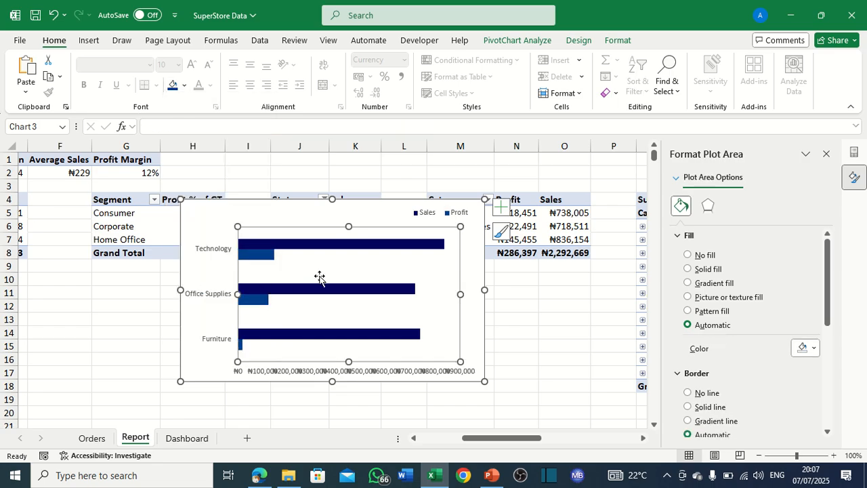
Remove the primary horizontal axis with the currency values from the category bar chart.
click(342, 373)
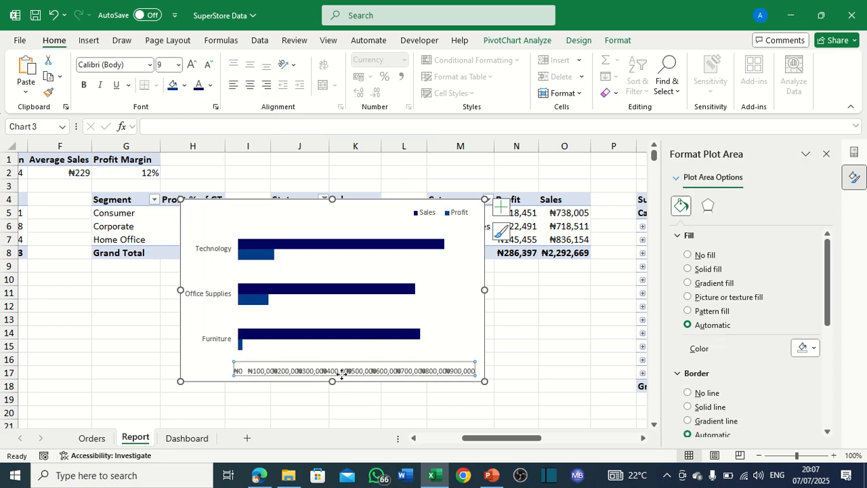
click(502, 207)
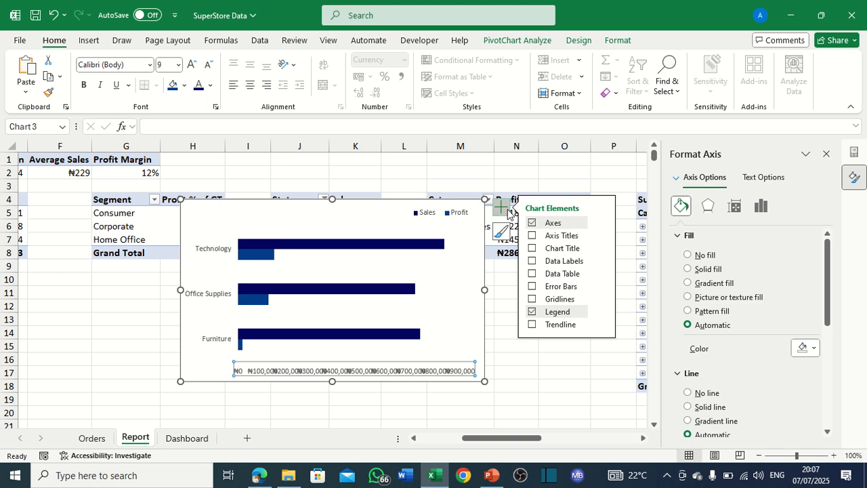
click(601, 224)
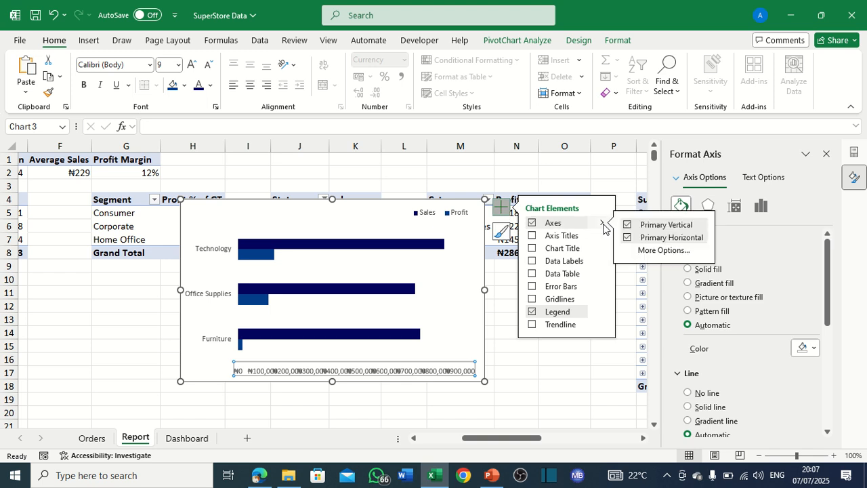
click(627, 237)
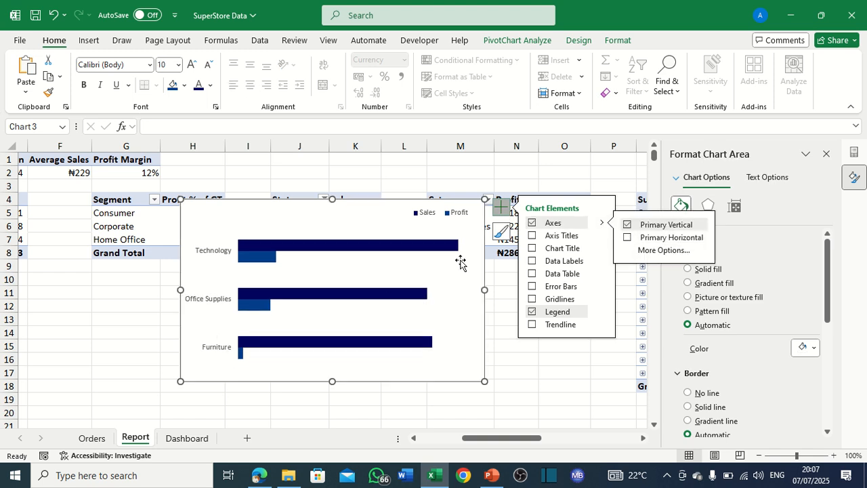
Make the Technology, Office Supplies and Furniture axis labels bold with the dark navy font colour.
click(213, 251)
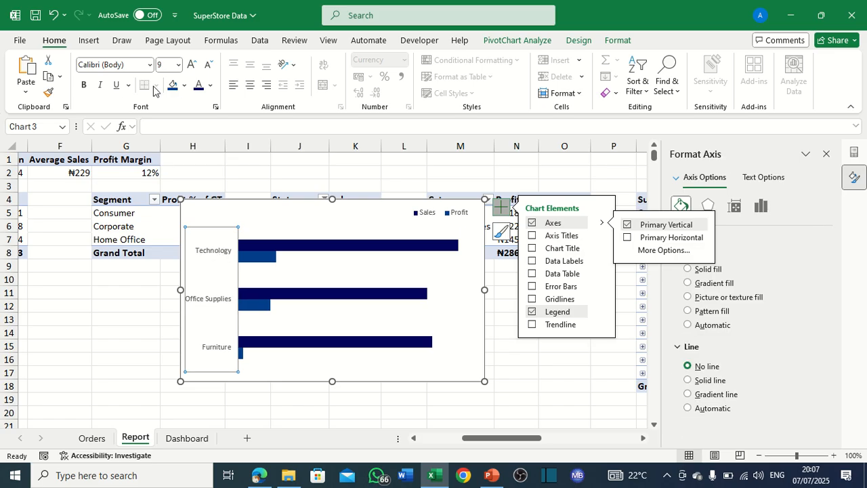
click(199, 87)
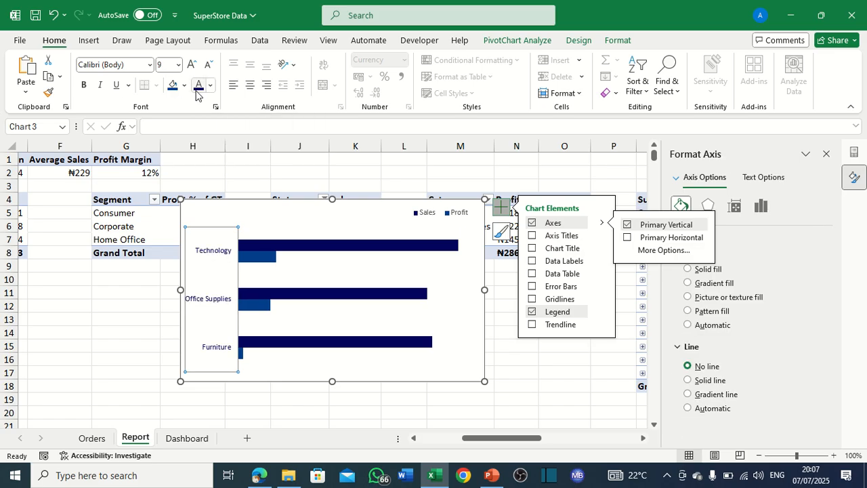
click(84, 86)
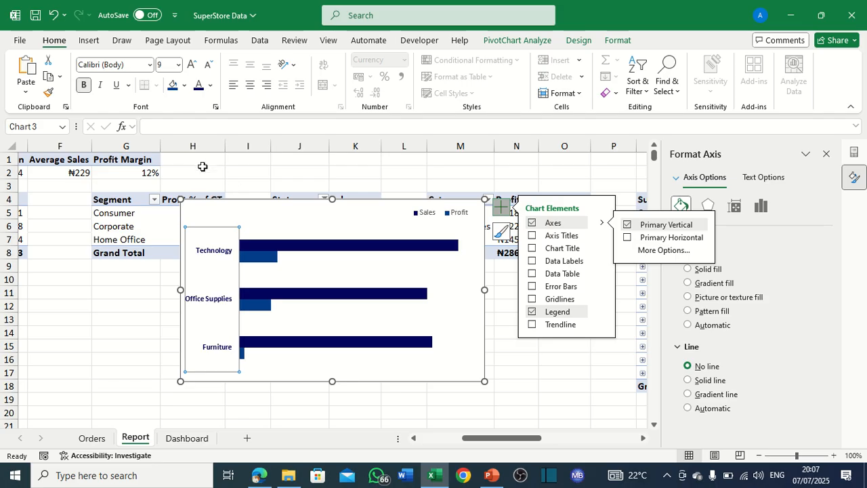
click(289, 227)
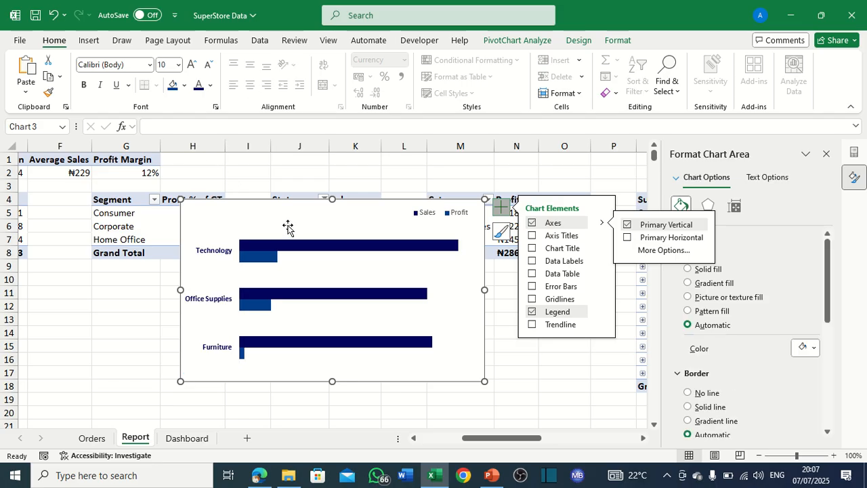
Add the two-line chart title "Product Category" / "by Sales and Profit", left-aligned in the chart's upper-left corner.
click(503, 214)
click(503, 214)
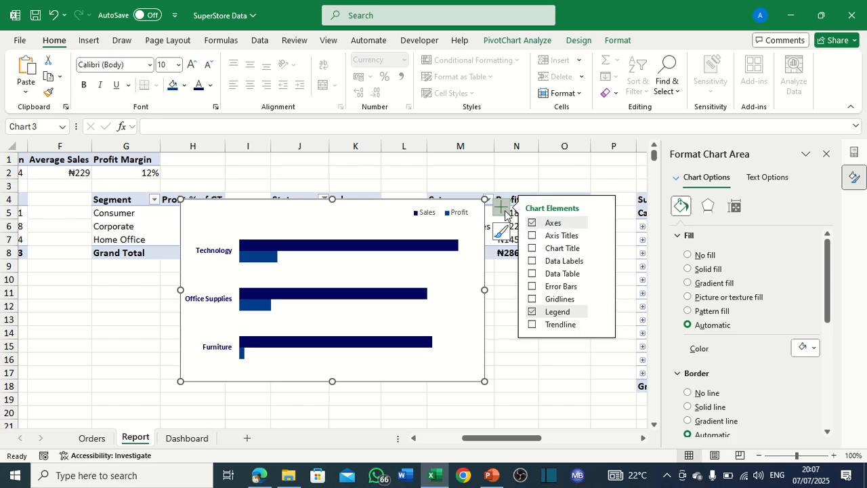
click(532, 248)
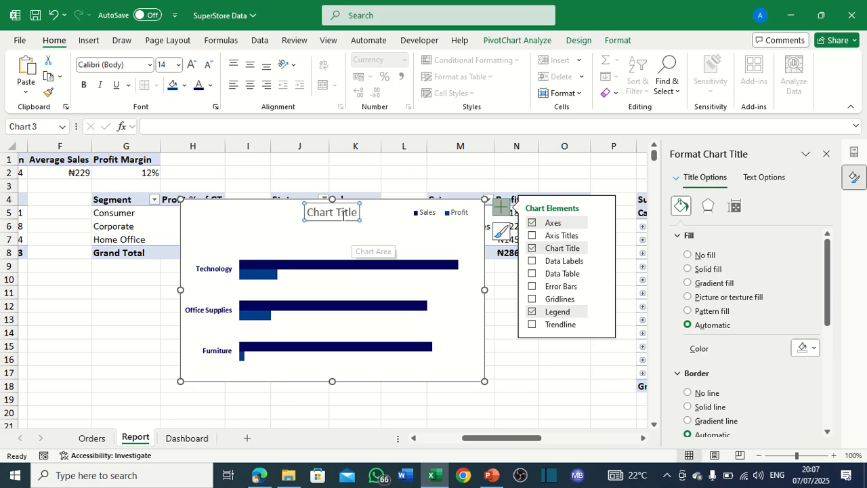
click(343, 213)
triple_click(344, 214)
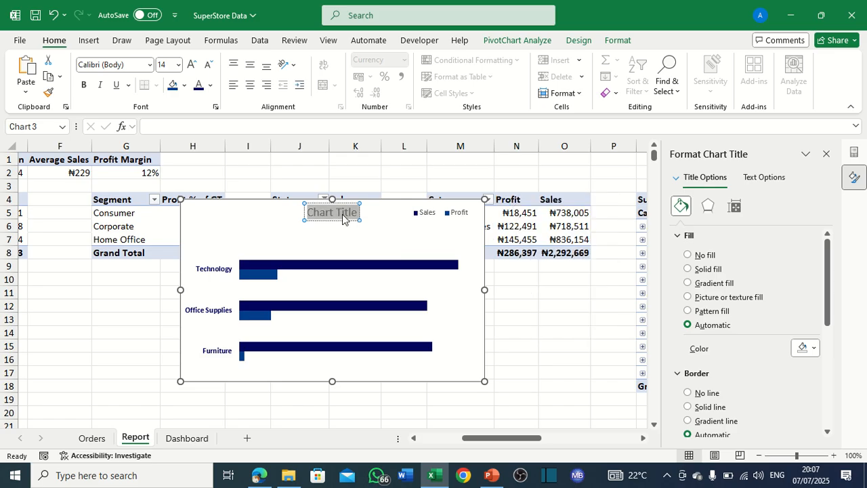
text(Produ)
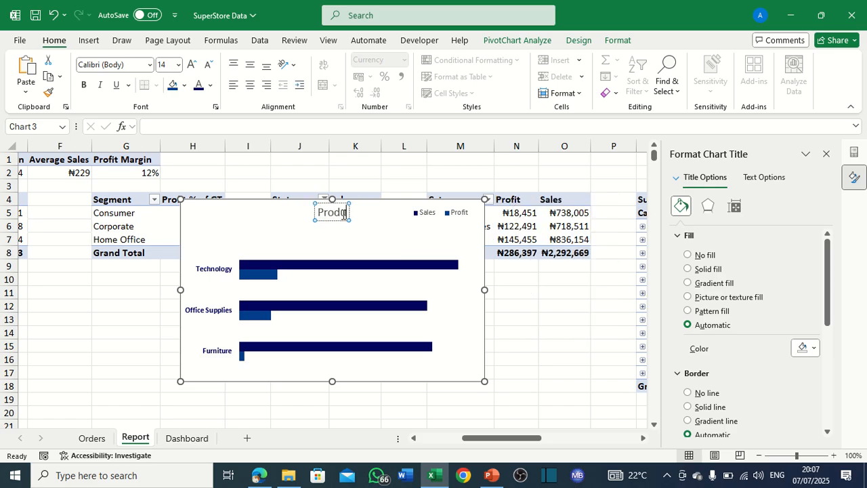
text(ct Category)
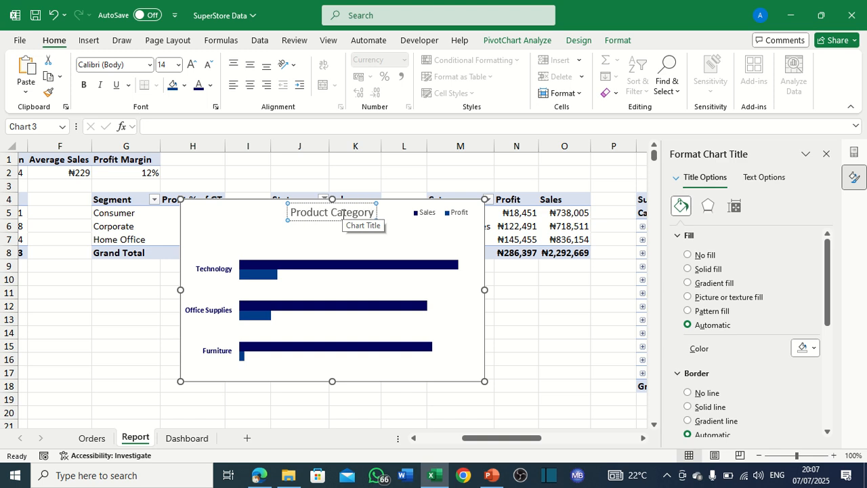
key(Return)
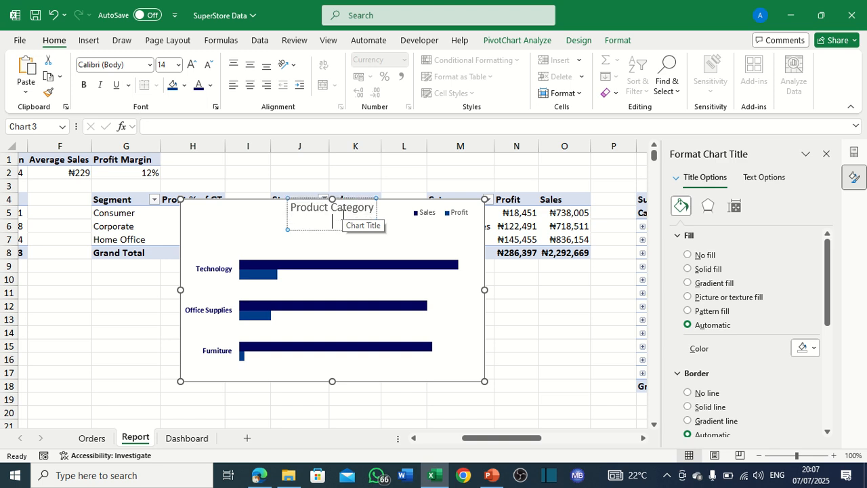
text(by Sales and Profit)
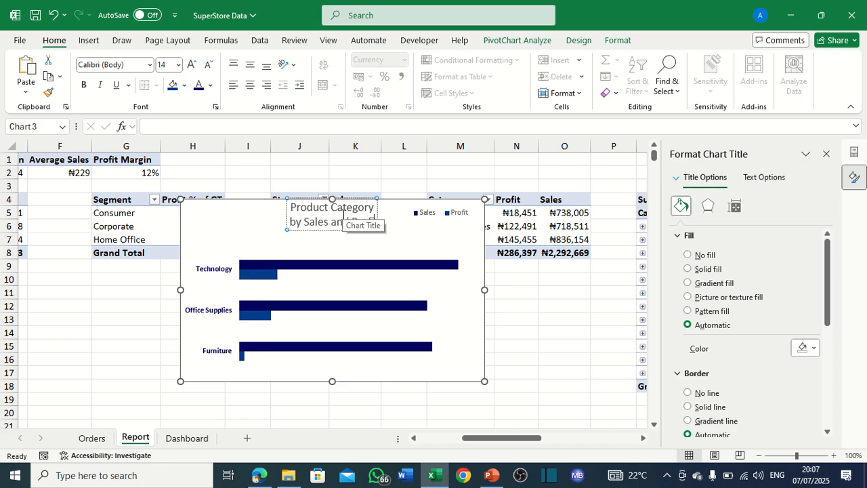
click(232, 87)
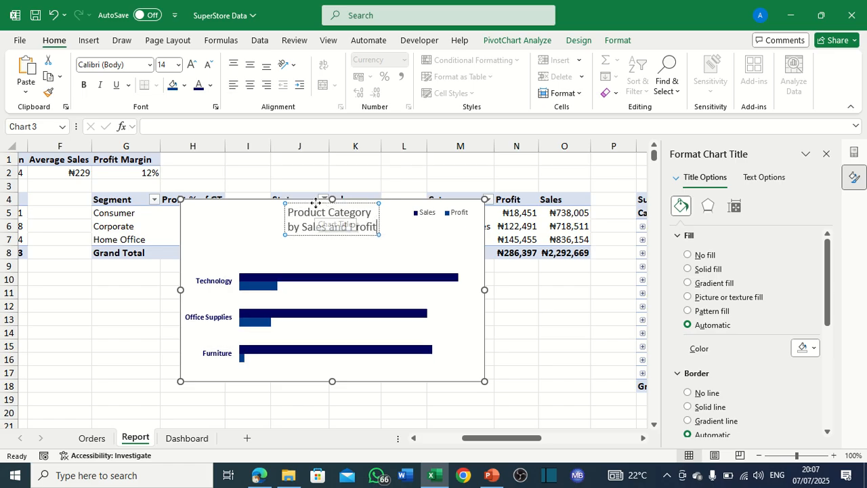
drag(314, 204, 217, 206)
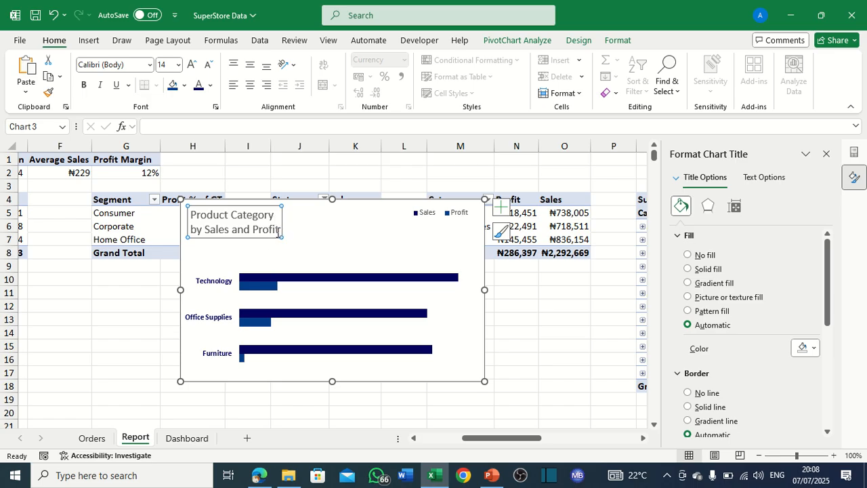
Format the title's second line, "by Sales and Profit", as bold italic at font size 10.
drag(277, 231, 190, 232)
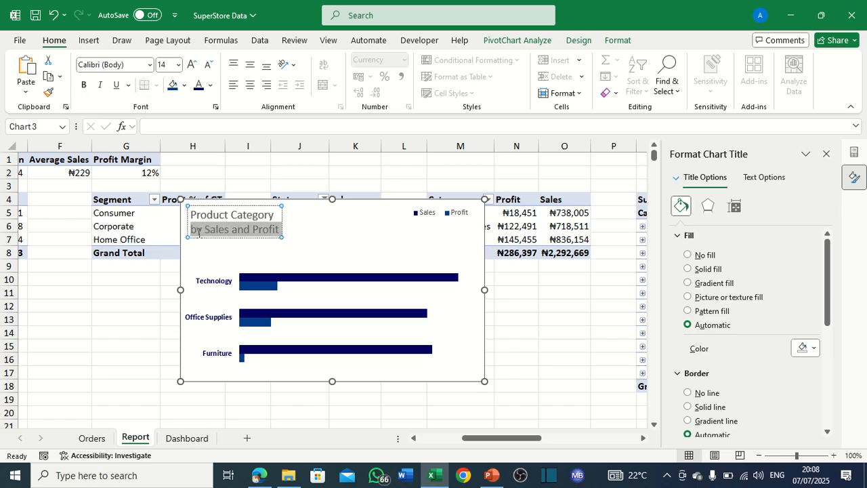
click(100, 85)
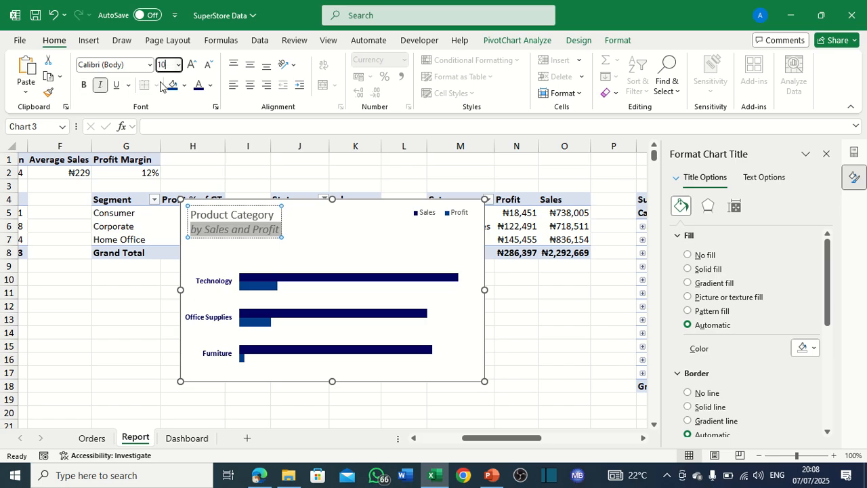
key(Return)
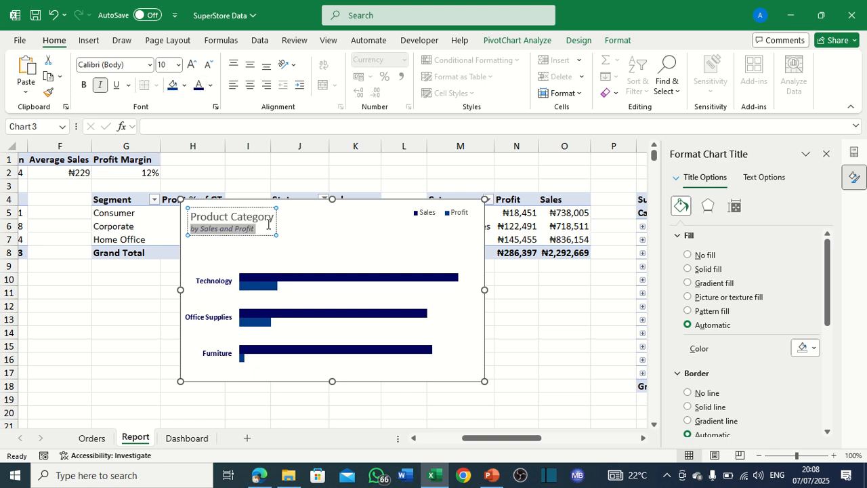
click(84, 85)
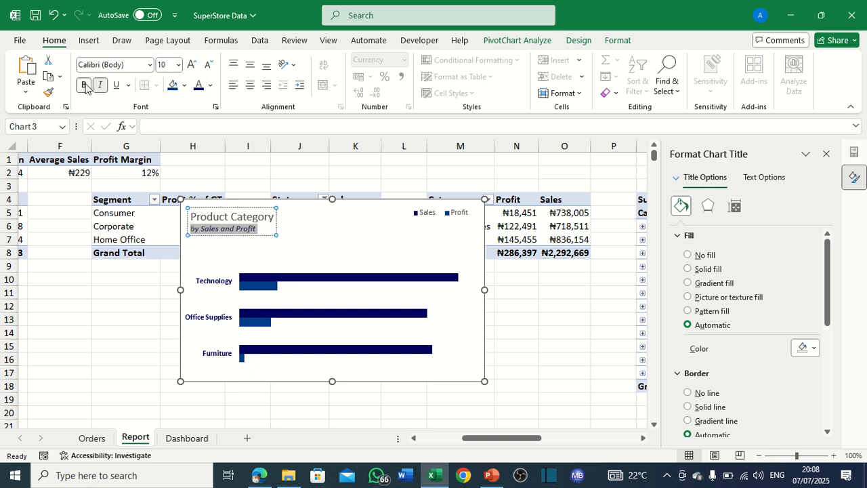
Make the title's first line, "Product Category", bold with the dark navy font colour.
click(274, 216)
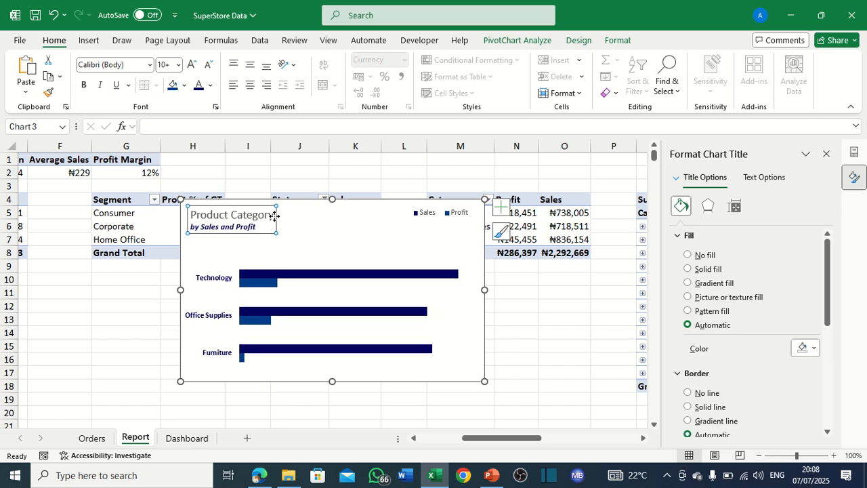
drag(274, 215, 191, 215)
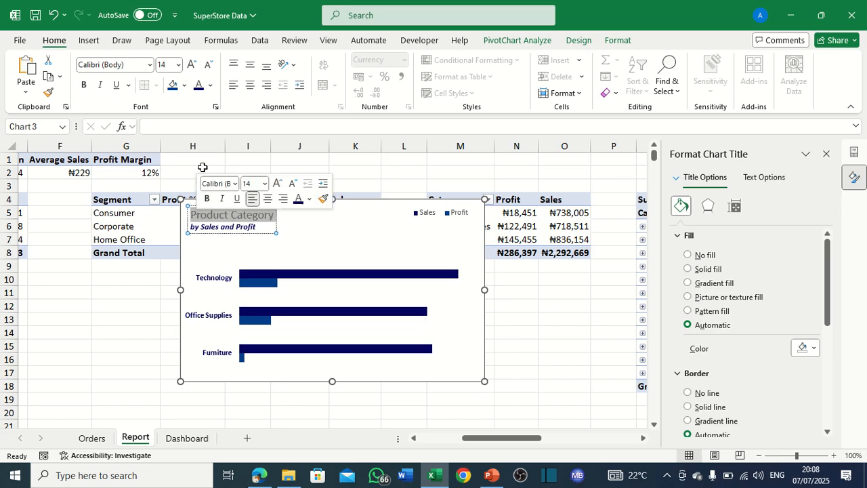
click(198, 86)
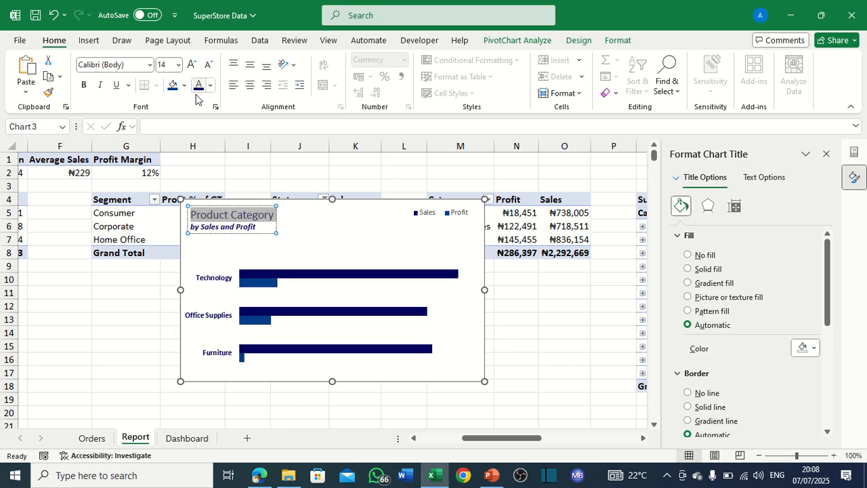
click(84, 86)
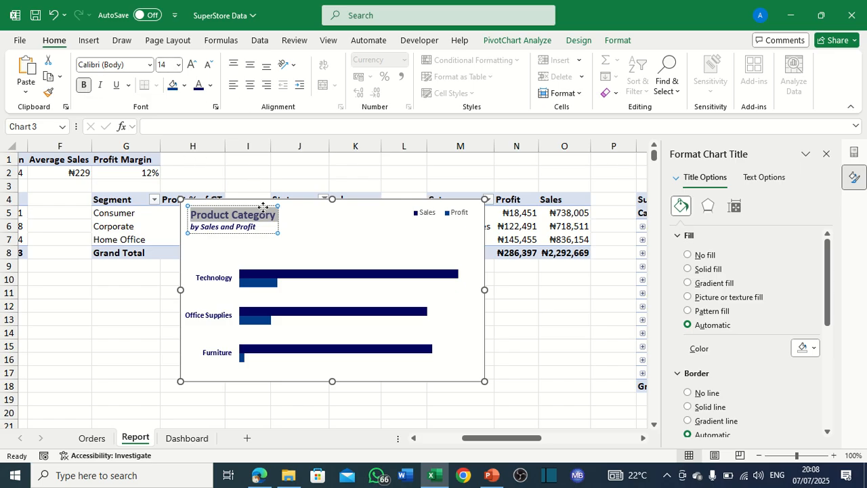
click(327, 230)
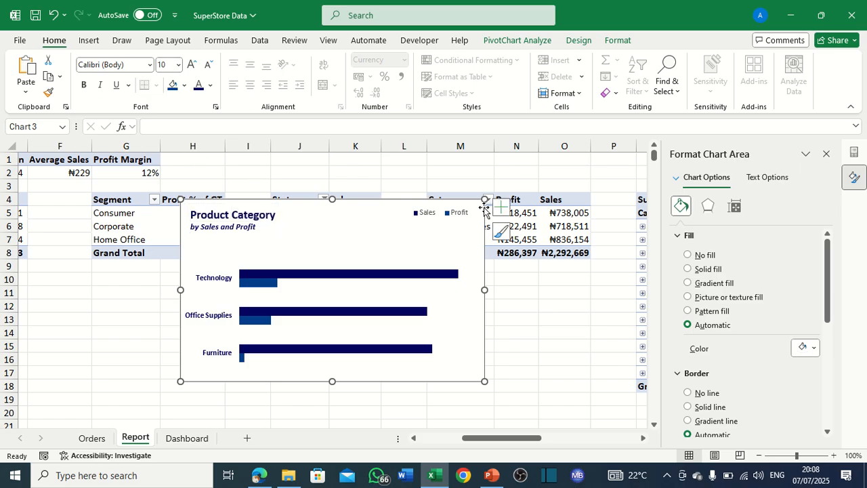
Shrink the category bar chart and move it from the Report sheet to the empty white panel beside the profit doughnut on the Dashboard sheet.
drag(485, 199, 422, 235)
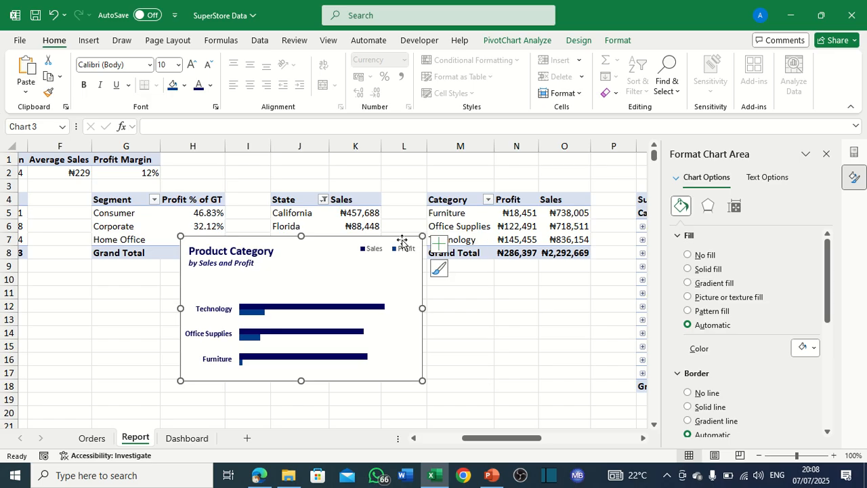
key(Delete)
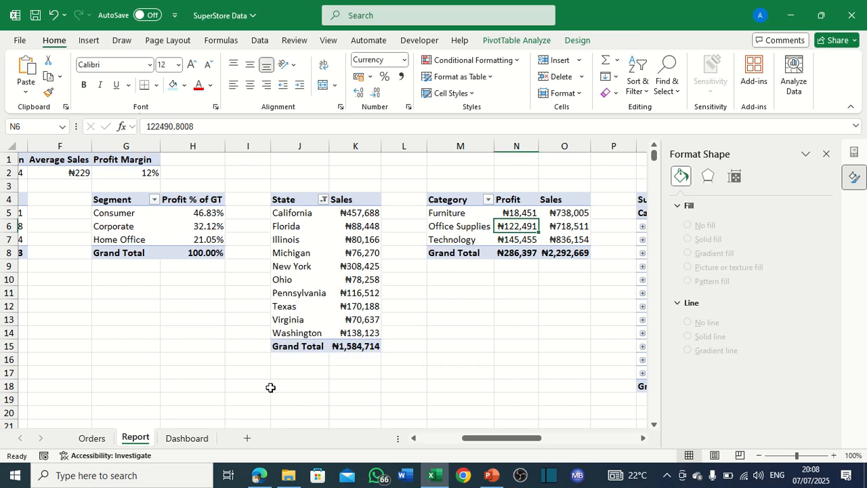
click(187, 438)
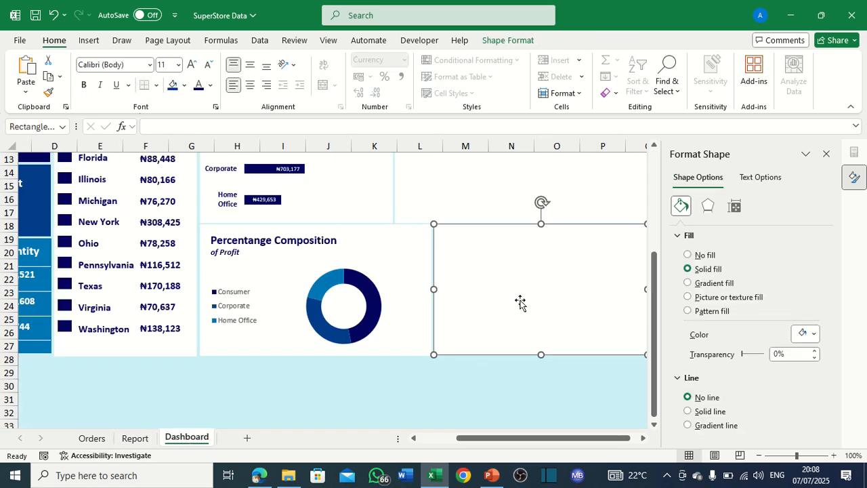
key(ctrl+v)
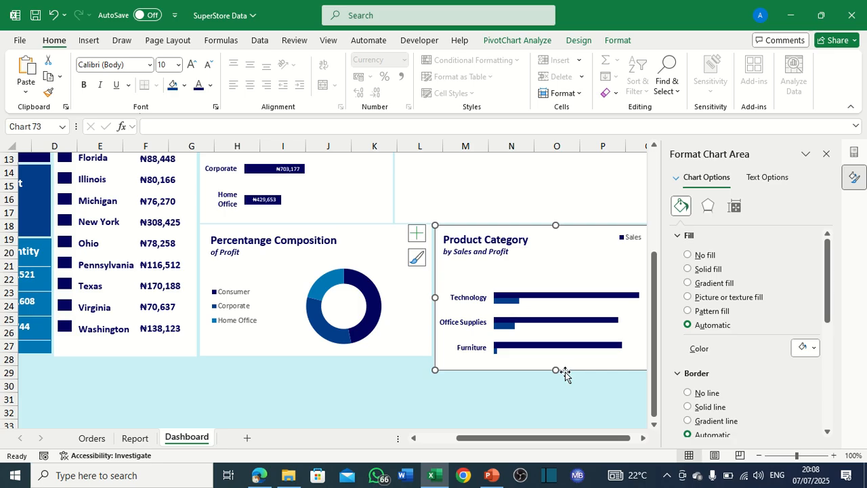
Reduce the category chart's height to about 5.16 cm and remove its outline.
drag(556, 369, 555, 348)
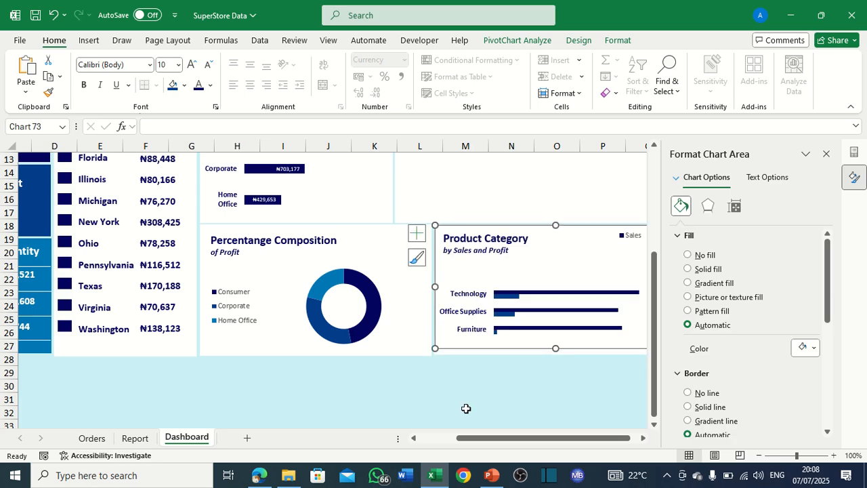
drag(478, 441, 513, 444)
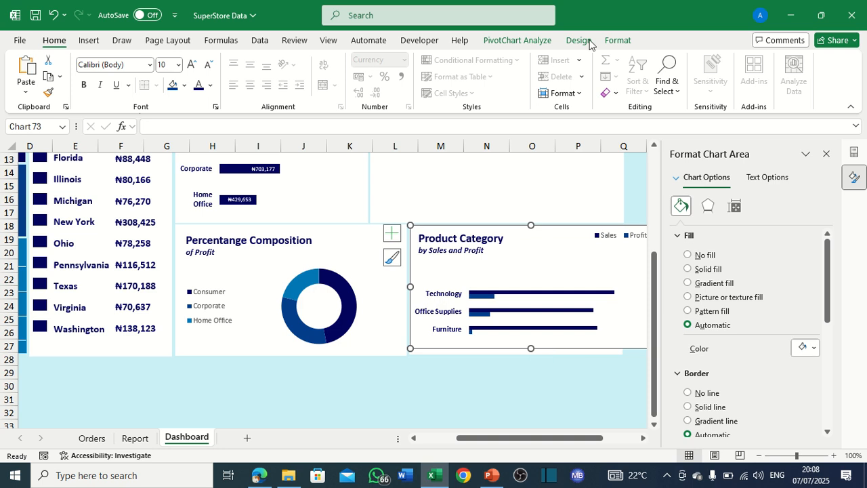
click(609, 42)
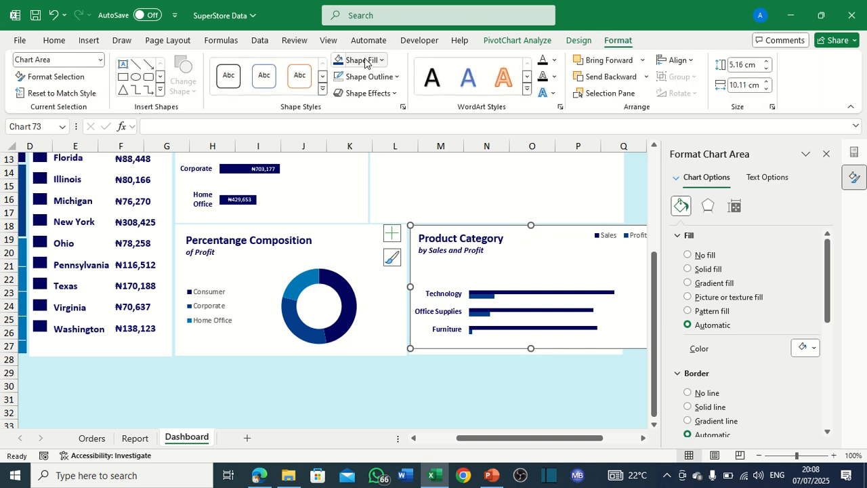
click(371, 76)
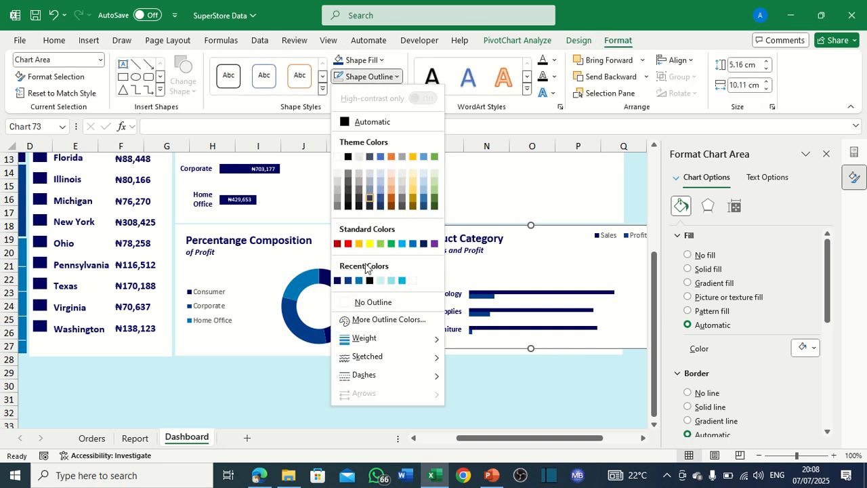
click(350, 302)
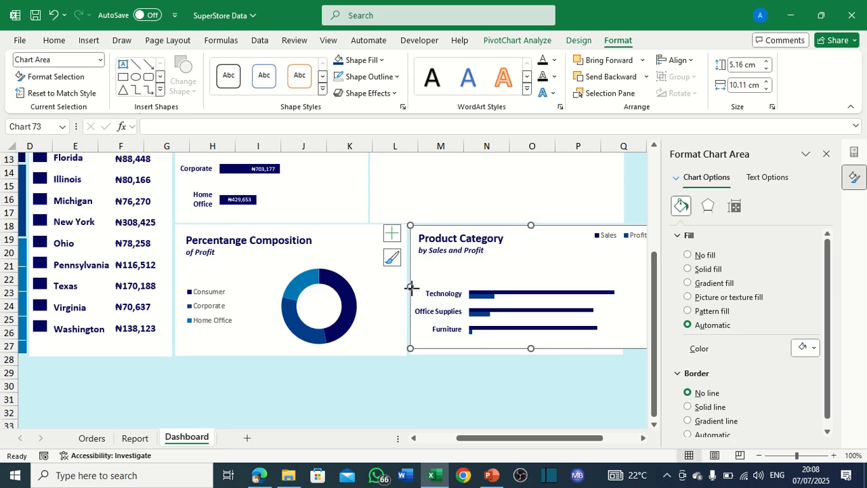
Narrow the category chart from both sides to about 8.52 cm wide so it fits inside its white panel.
drag(410, 288, 416, 287)
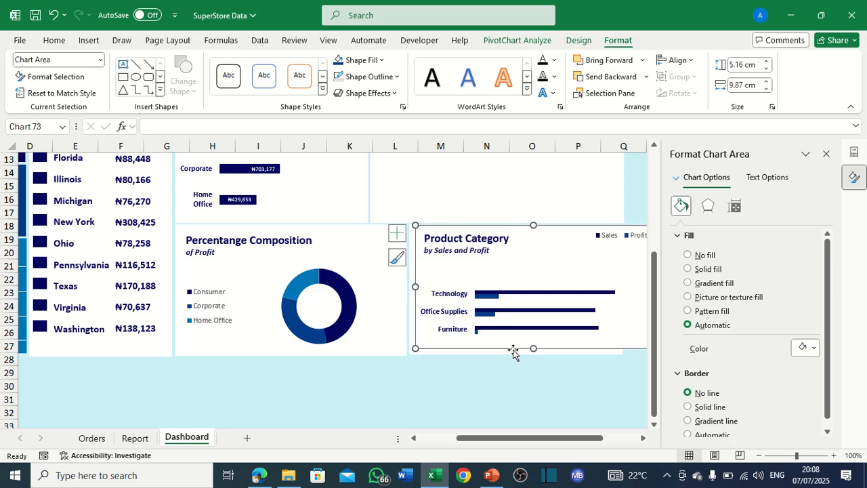
click(643, 438)
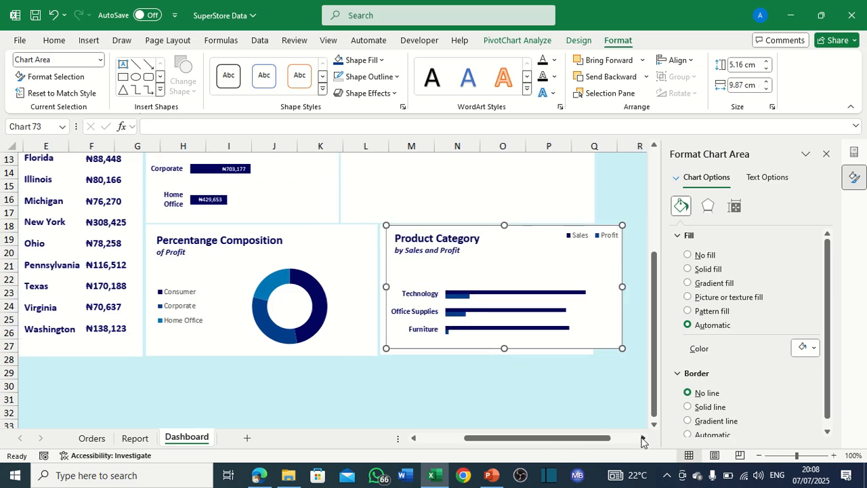
click(643, 438)
drag(571, 286, 540, 289)
click(597, 306)
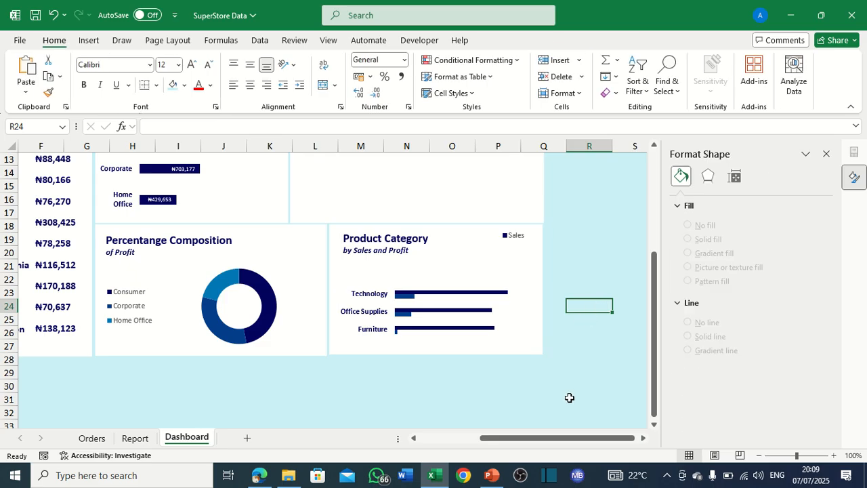
Extend the category chart's plot area upward to just below the title.
click(442, 273)
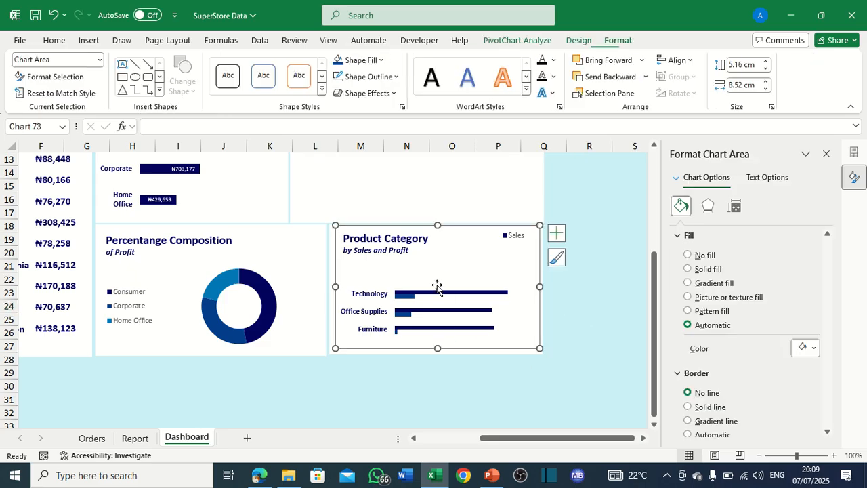
click(435, 287)
drag(461, 275, 461, 264)
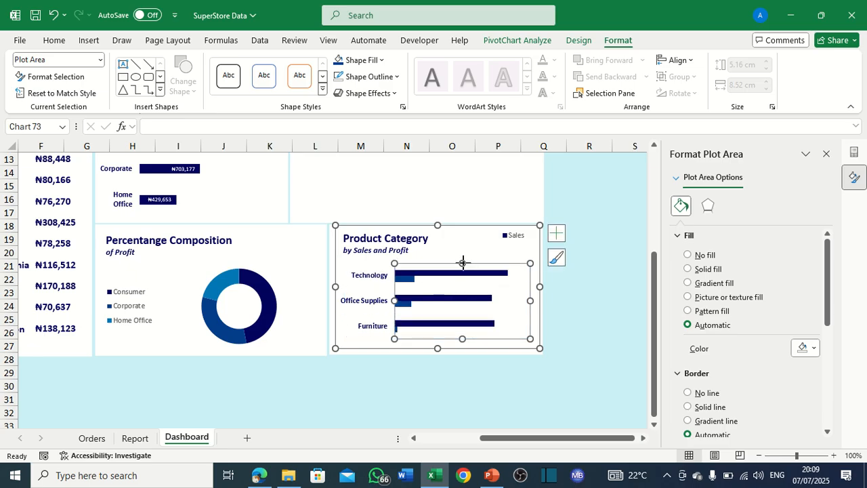
drag(462, 261, 462, 261)
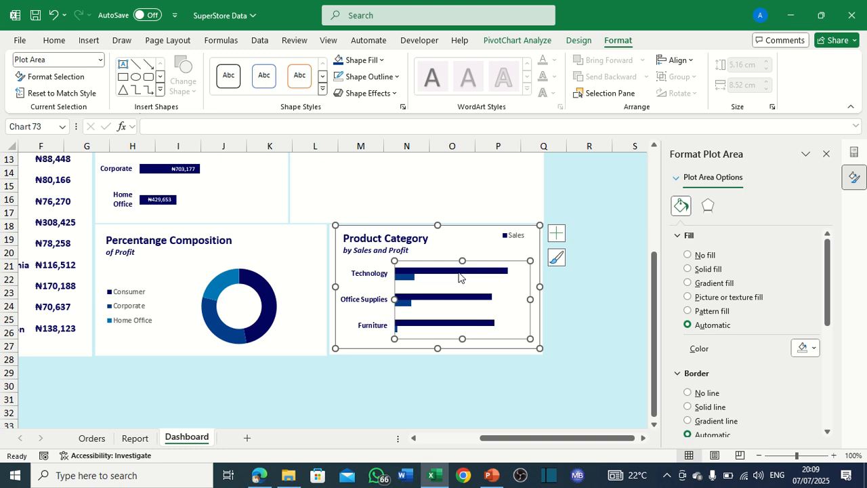
Set the gap width of the Sales series in the category chart to 80%.
click(461, 271)
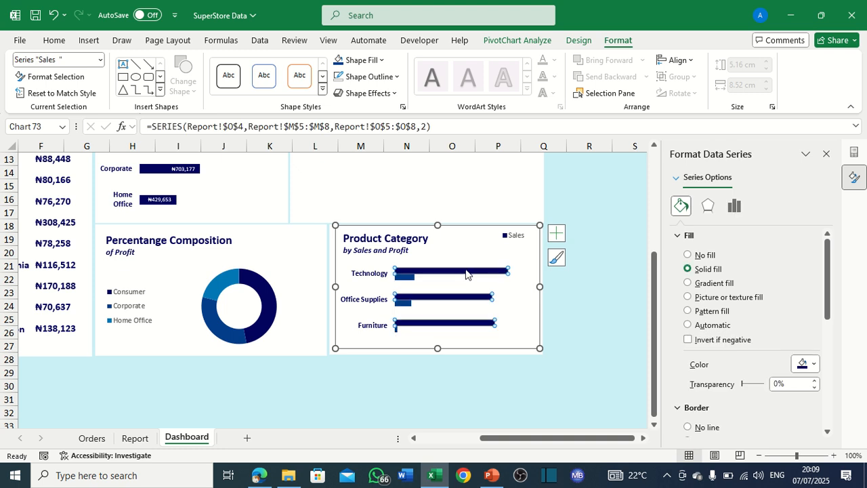
click(726, 206)
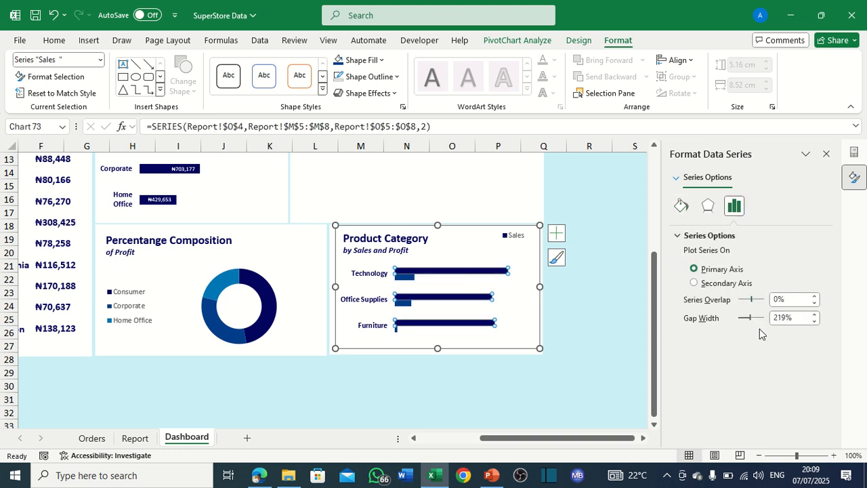
click(779, 317)
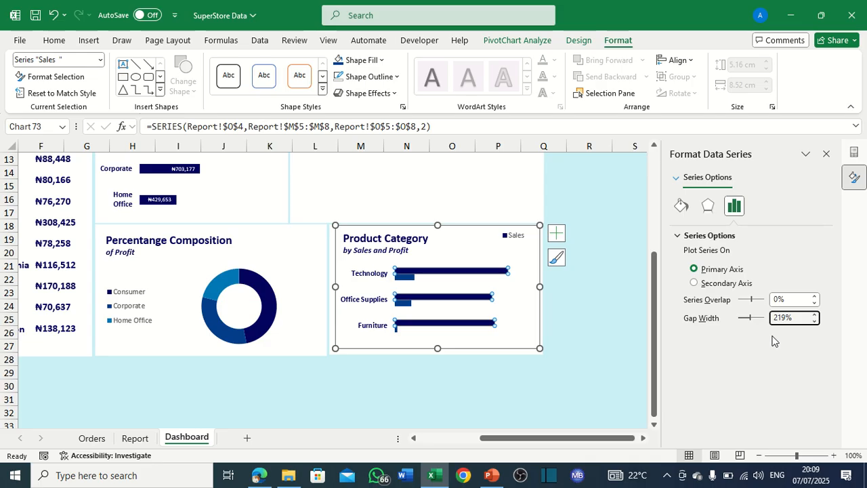
key(ctrl+a)
text(2)
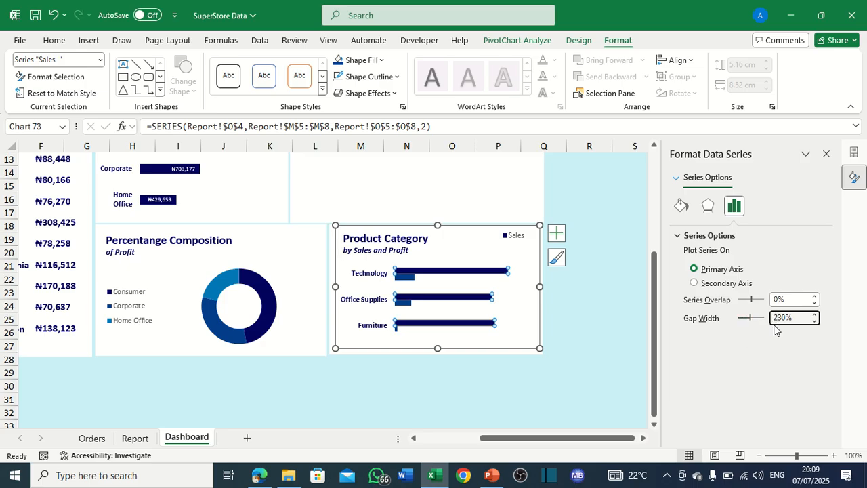
key(ctrl+a)
text(1)
key(Return)
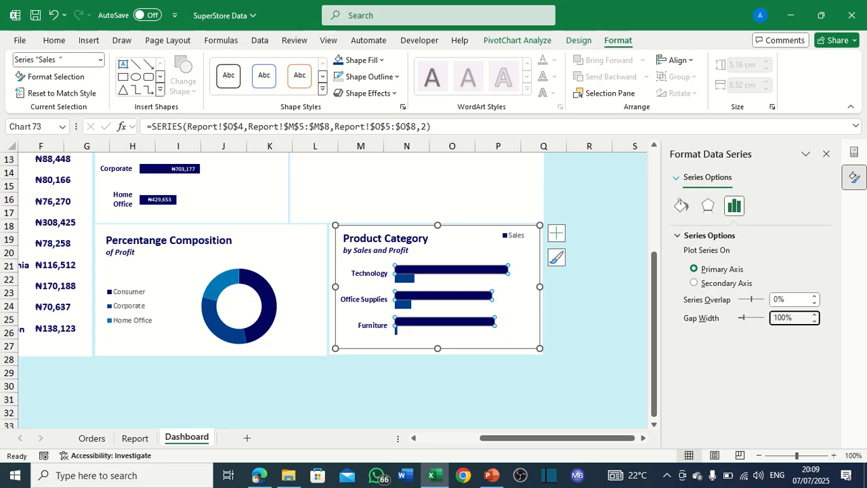
double_click(782, 321)
text(80)
key(Return)
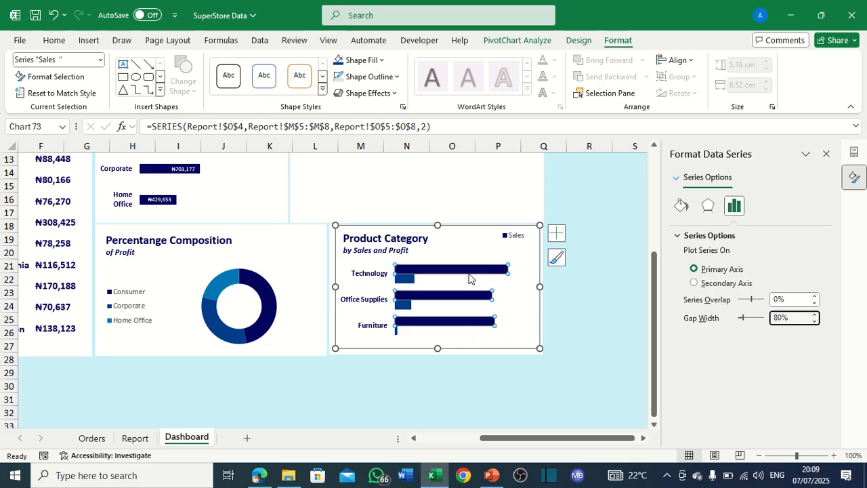
click(464, 249)
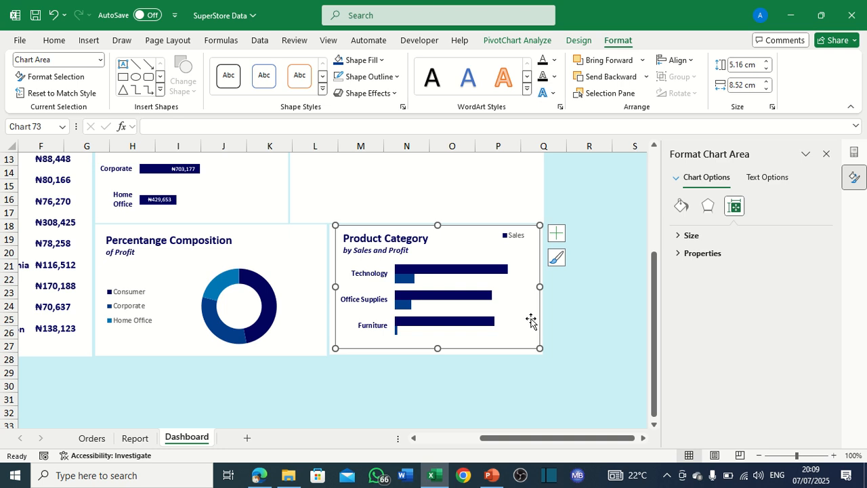
click(581, 214)
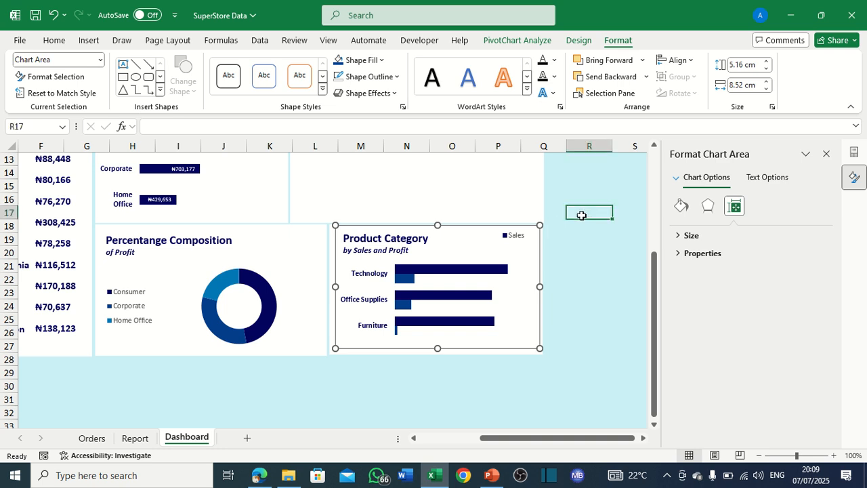
Widen the category chart's legend to fit both Sales and Profit, and shift it slightly inward from the chart's right edge.
click(509, 237)
drag(485, 237, 468, 238)
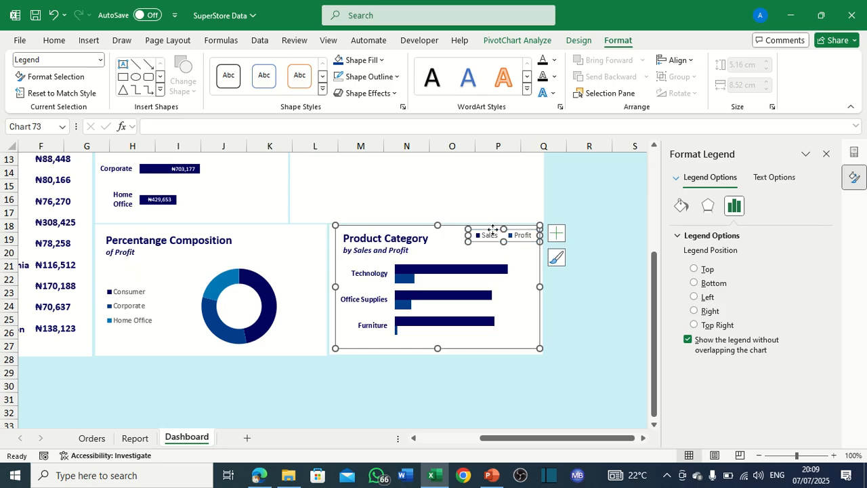
drag(488, 232, 487, 232)
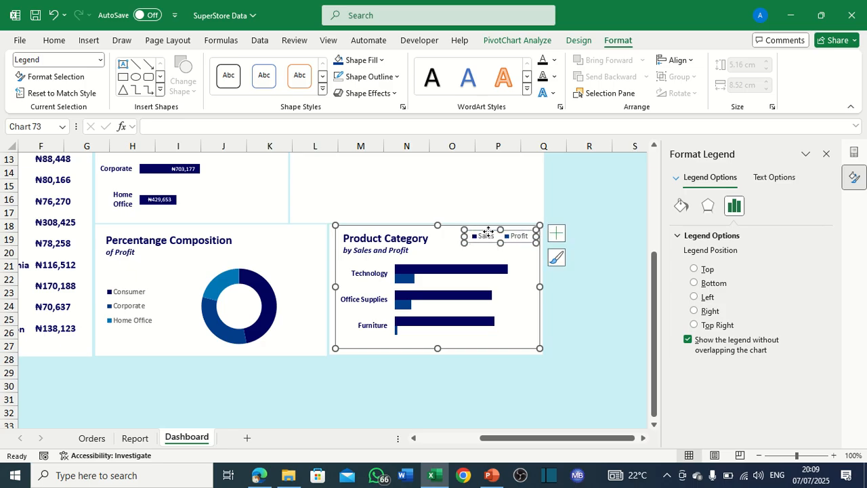
click(610, 196)
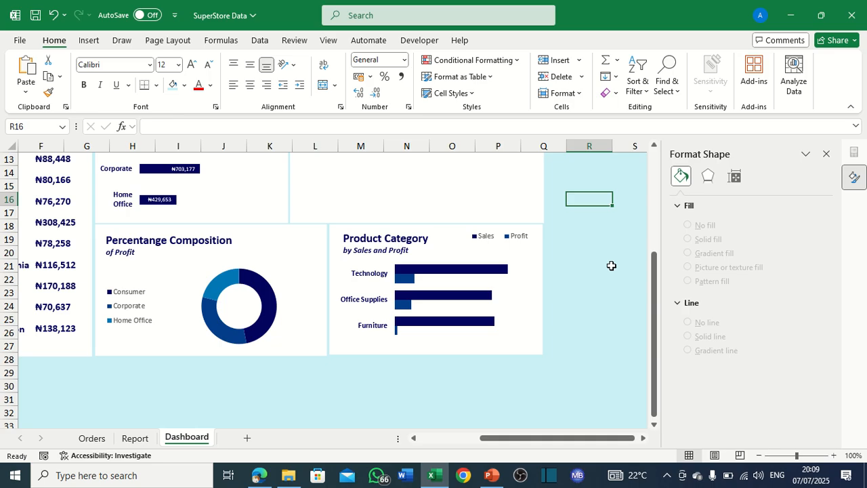
Insert a PivotChart on the Report sheet from the PivotTable of monthly sales percentages by year, 2014 to 2017.
scroll(596, 262, up, 3)
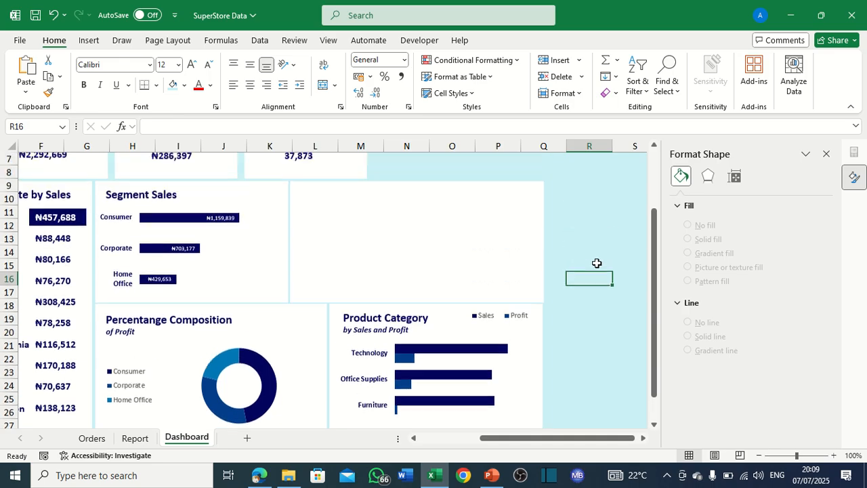
click(448, 266)
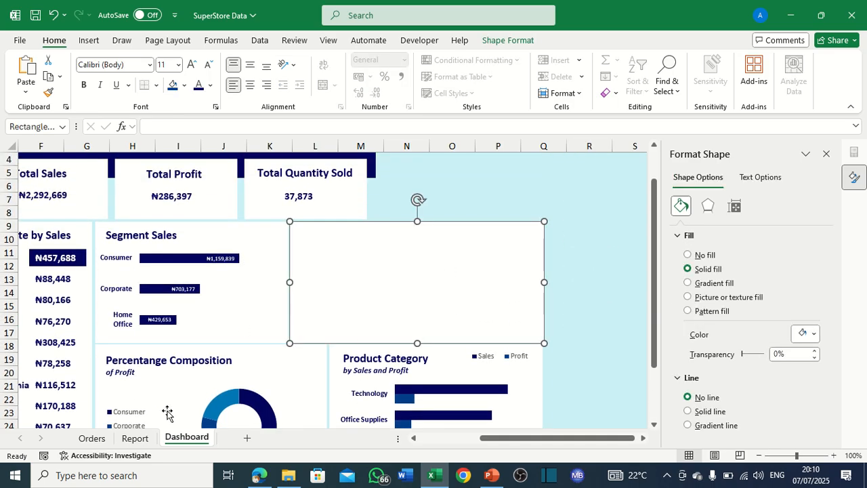
click(135, 438)
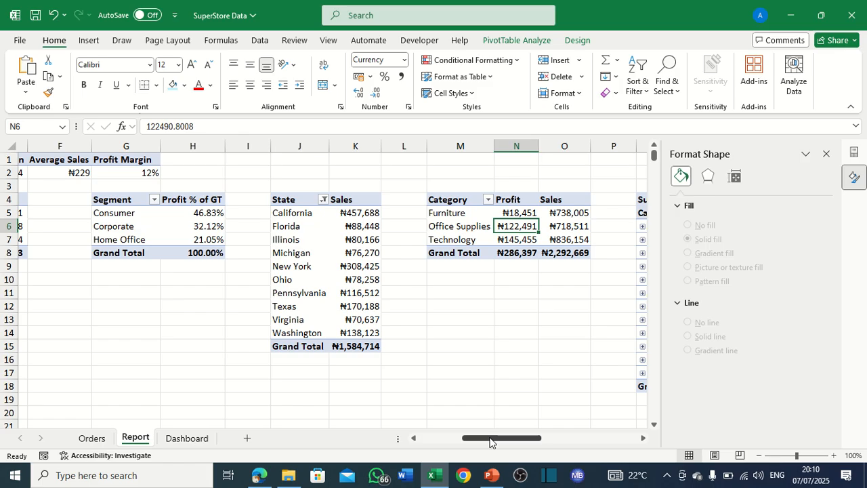
drag(490, 442, 536, 441)
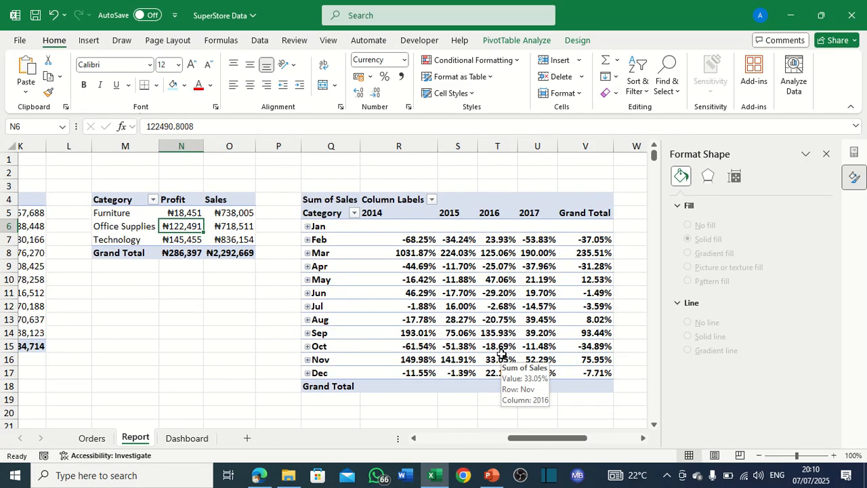
click(425, 289)
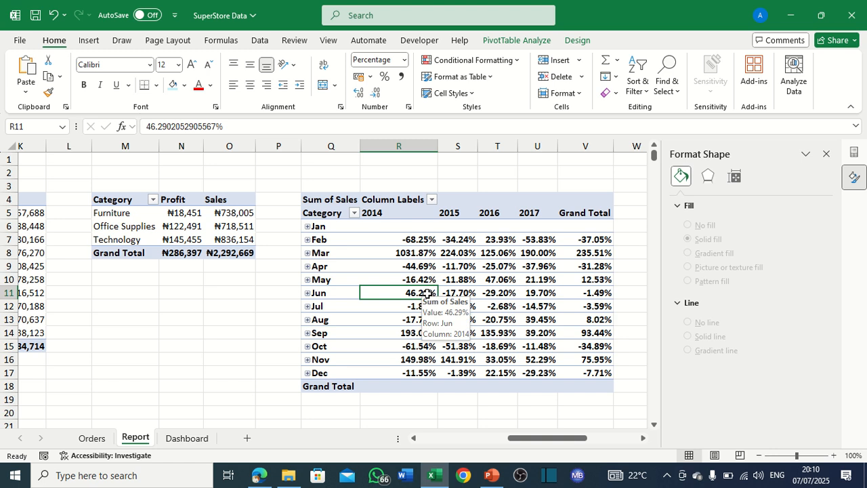
key(alt+F1)
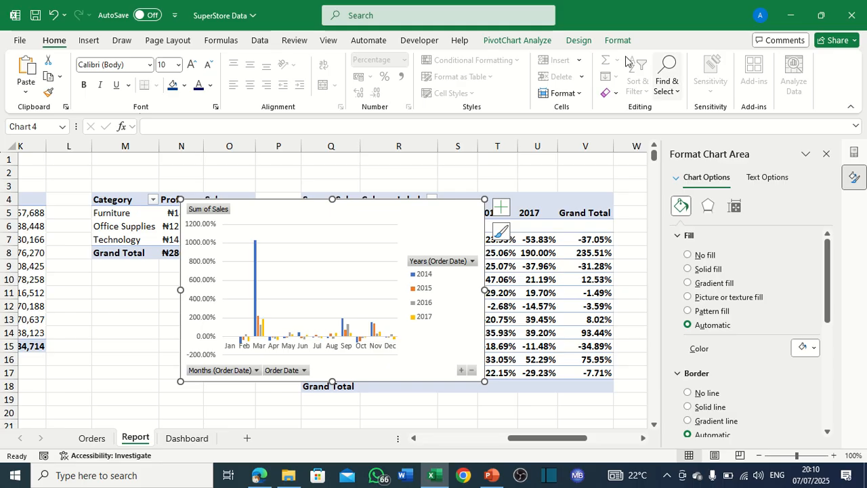
Change the new monthly sales PivotChart to a basic Line chart.
click(578, 40)
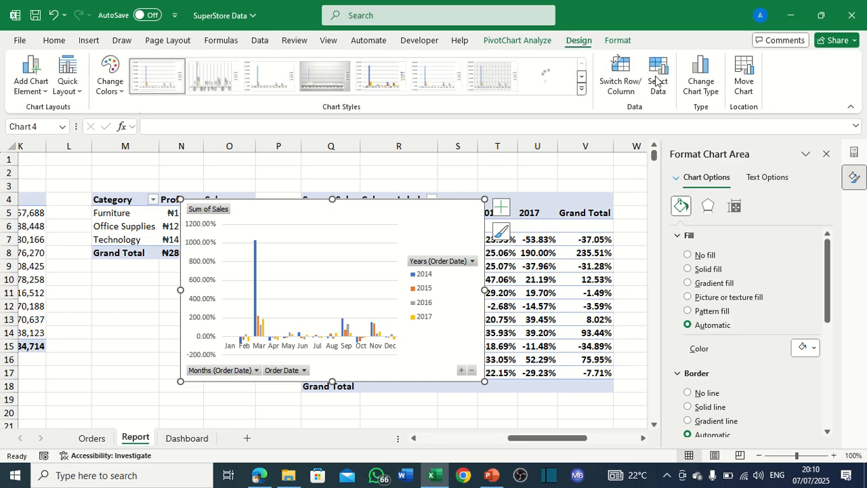
click(703, 84)
click(282, 145)
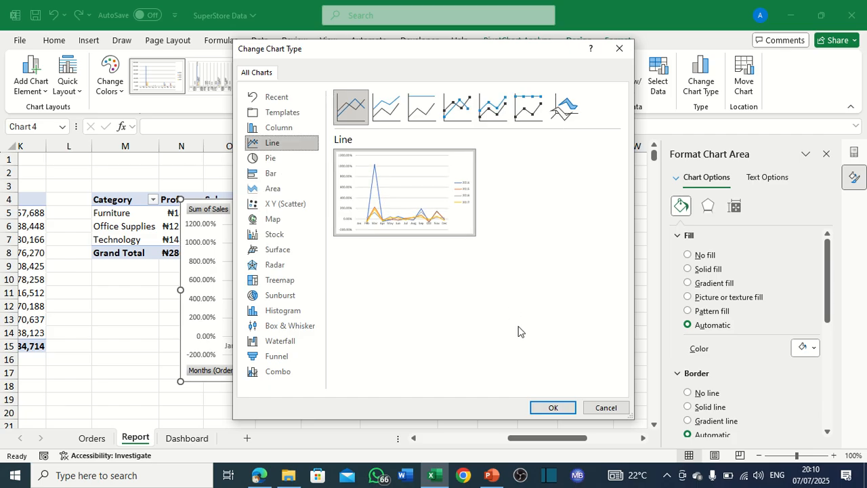
click(549, 410)
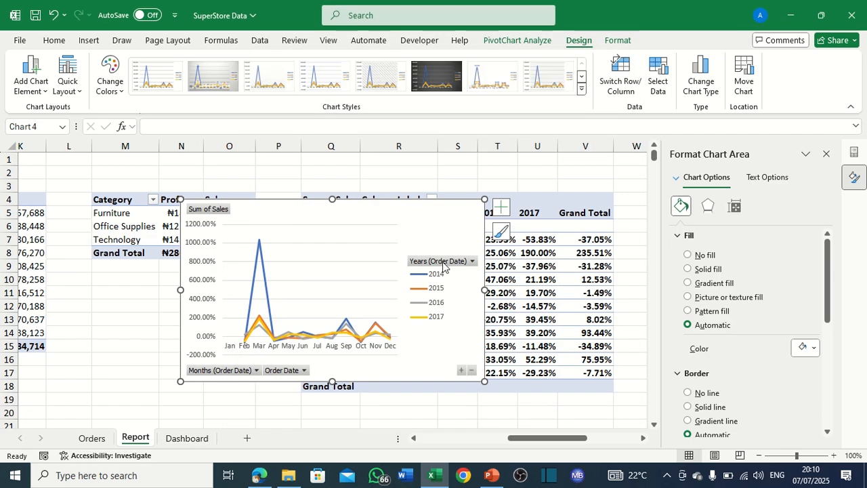
Hide all field buttons on the line chart and enlarge it slightly by extending its upper and left edges.
right_click(197, 214)
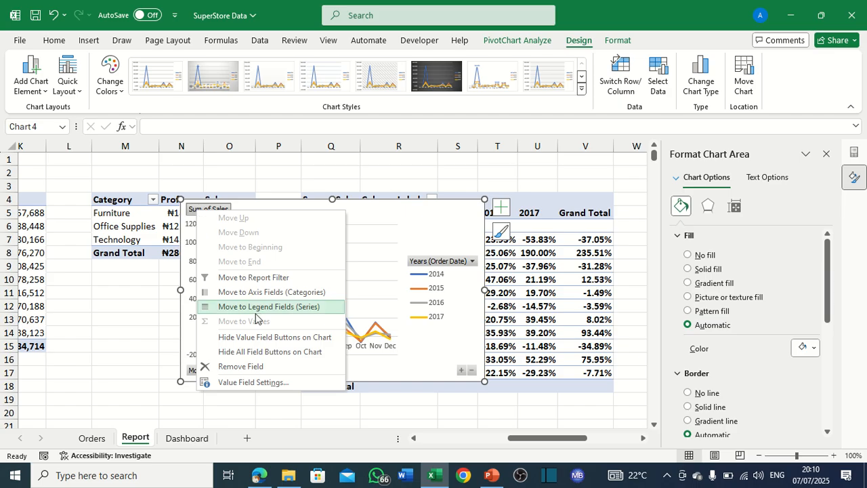
key(Escape)
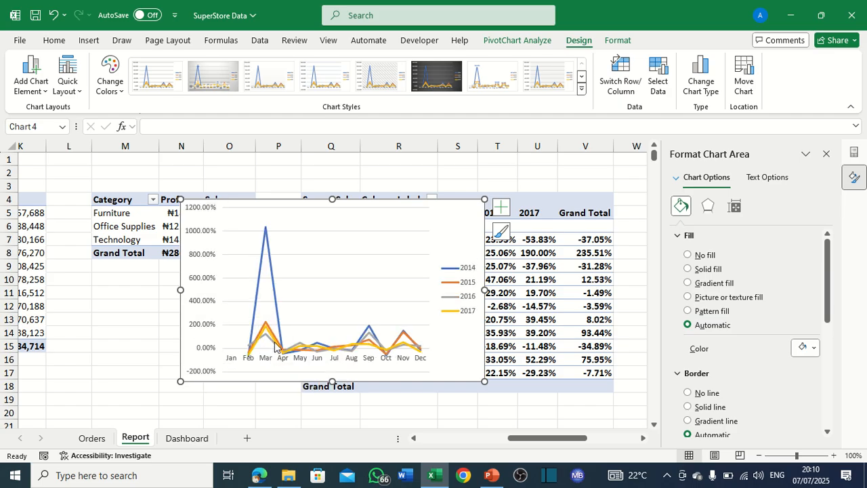
drag(332, 198, 336, 186)
drag(181, 285, 143, 285)
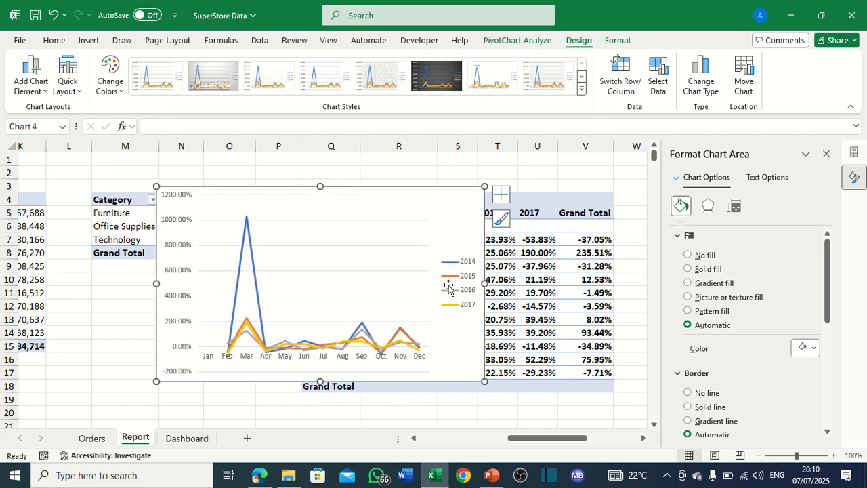
Remove the gridlines from the line chart.
click(500, 195)
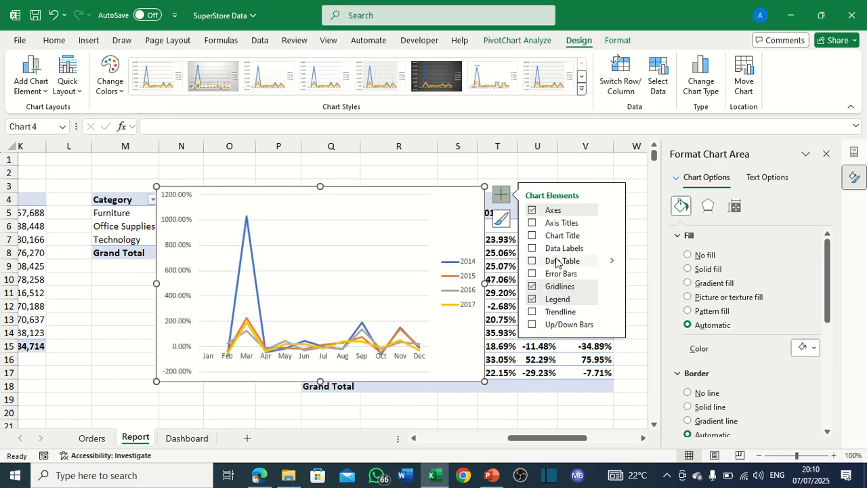
click(532, 298)
click(532, 287)
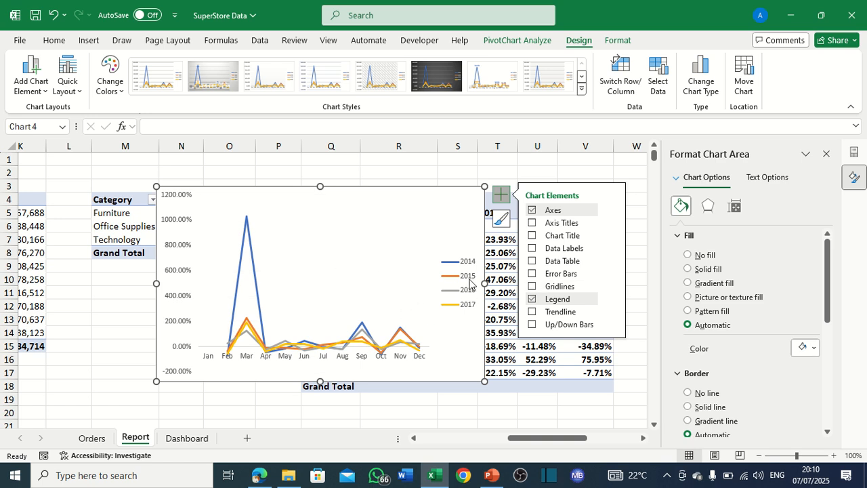
Try data labels placed above the points of the line chart and take them off again.
click(444, 276)
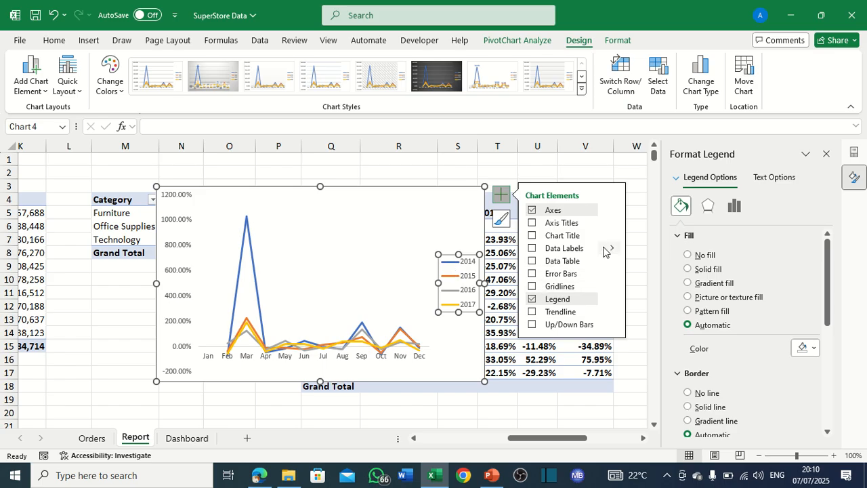
mouse_move(615, 249)
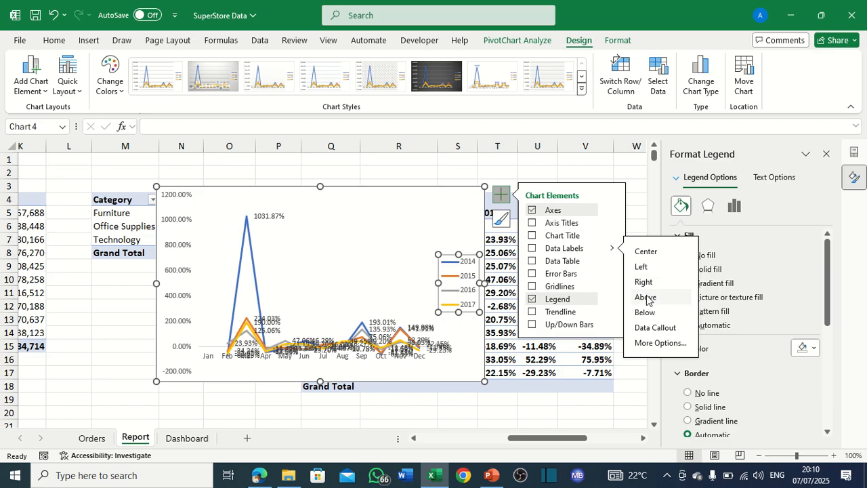
click(645, 298)
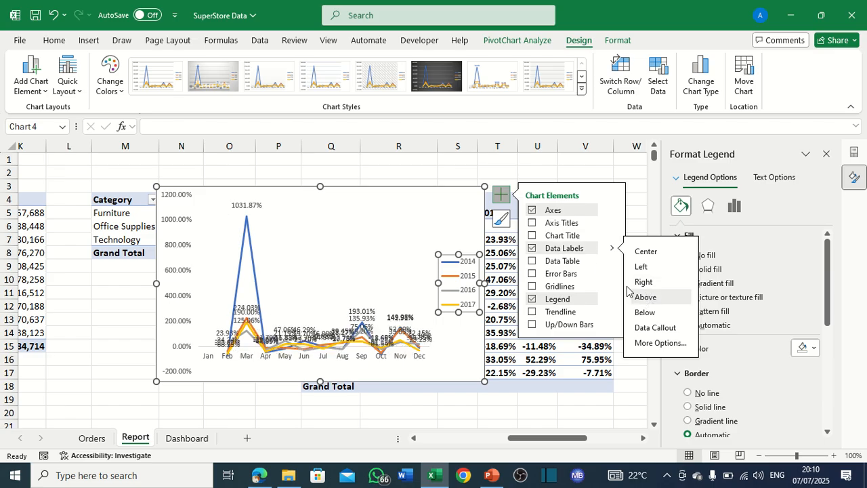
click(532, 249)
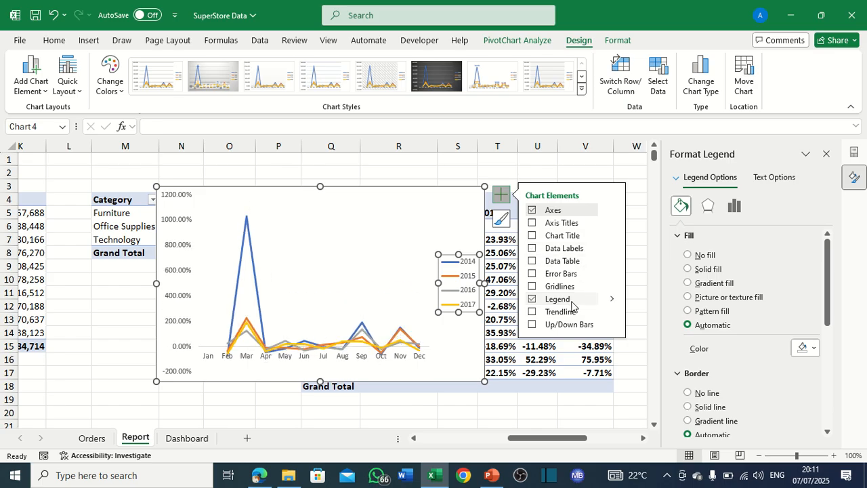
Place the line chart's legend above the plot area and shift it to the chart's upper-right corner.
click(571, 302)
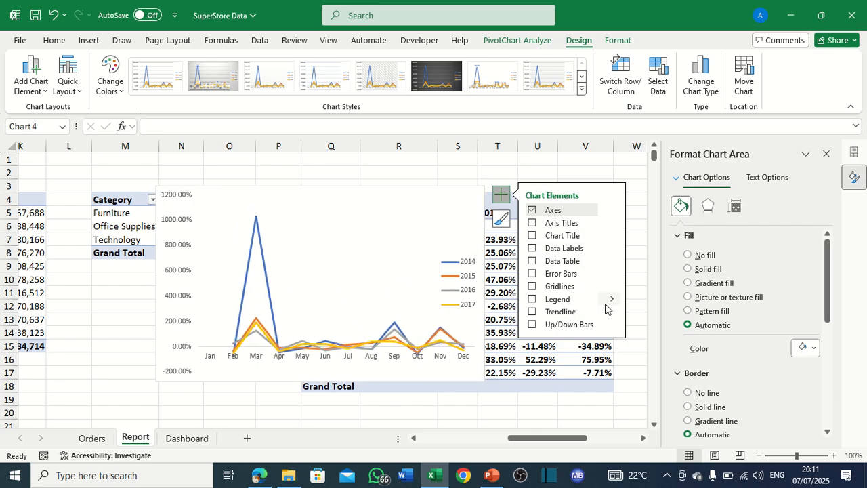
click(540, 301)
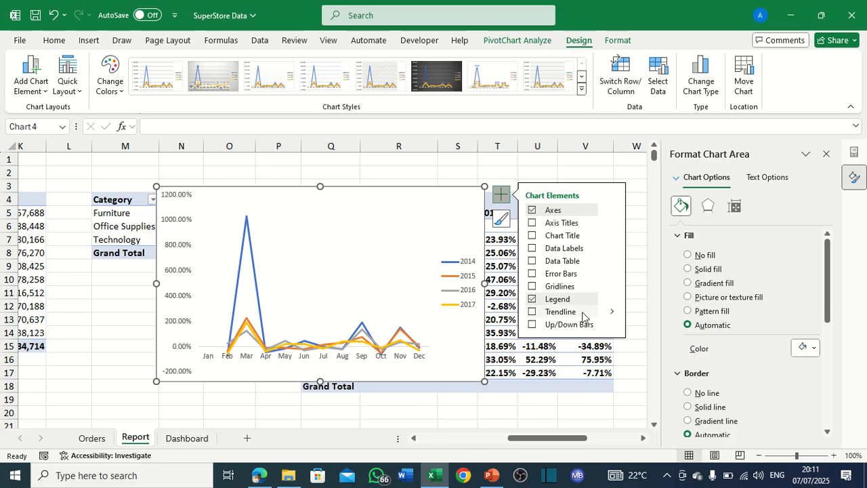
click(612, 299)
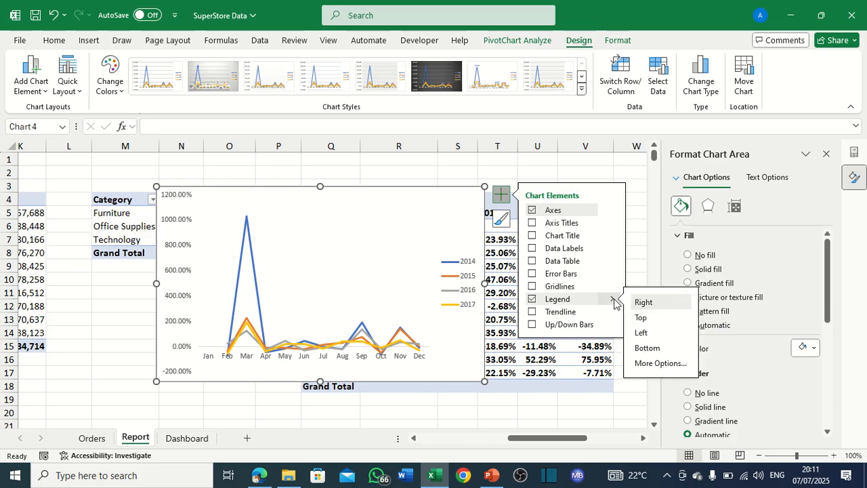
click(641, 317)
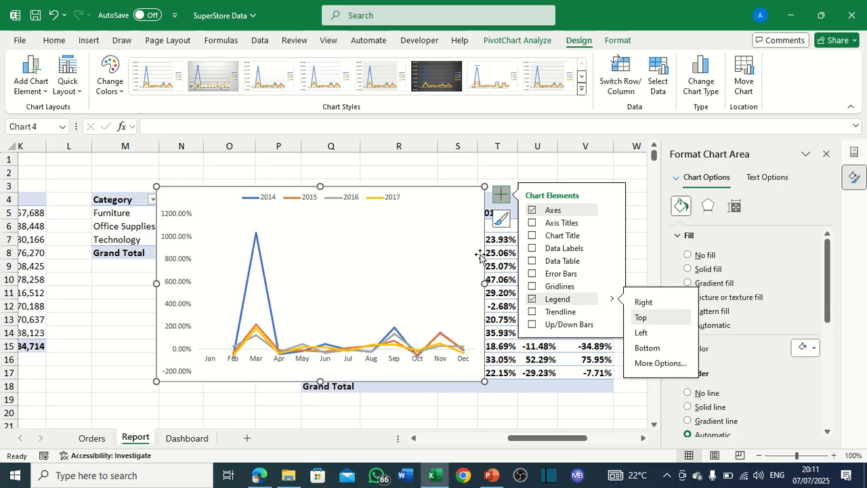
click(325, 201)
drag(329, 197, 401, 197)
click(384, 231)
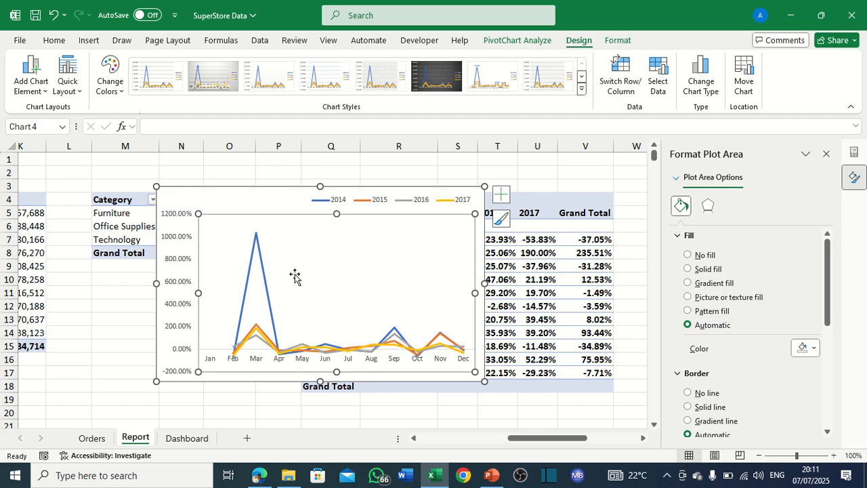
Turn the 2014 series into a smoothed line and set its width to 1 pt.
click(259, 256)
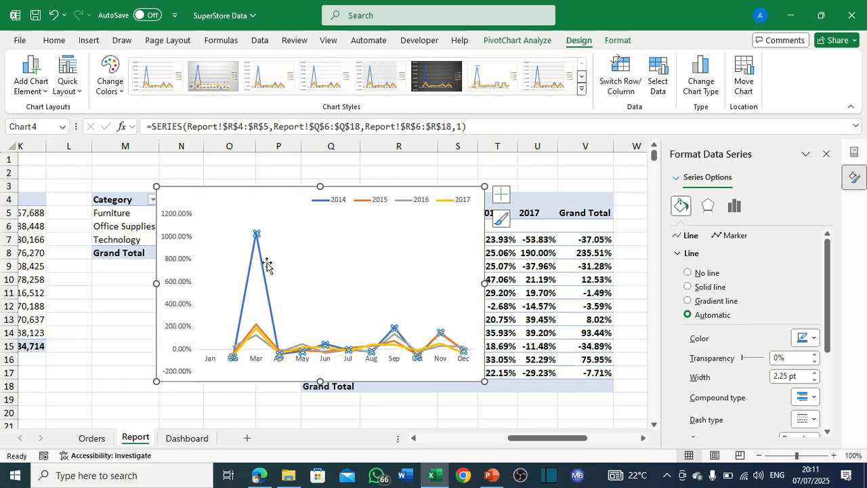
scroll(694, 330, down, 3)
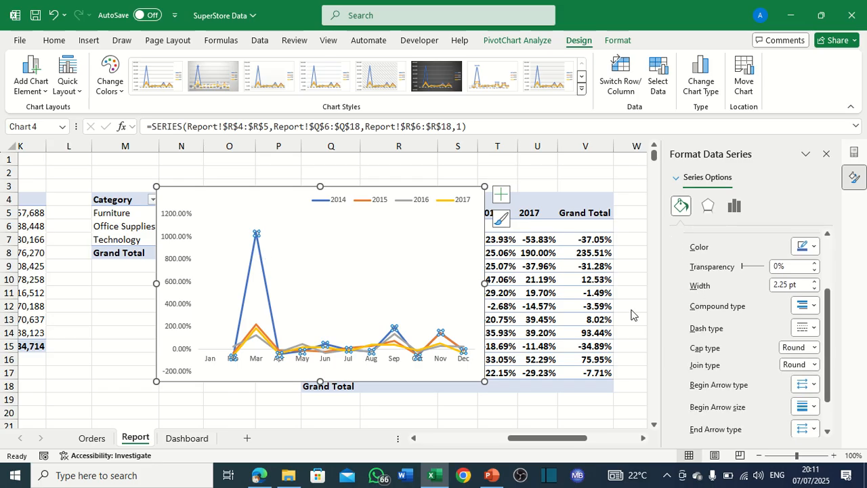
scroll(779, 352, down, 2)
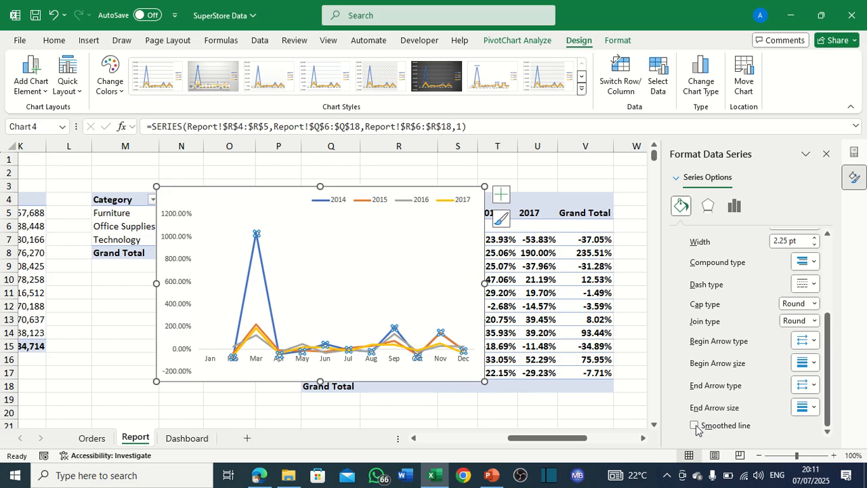
scroll(731, 349, up, 2)
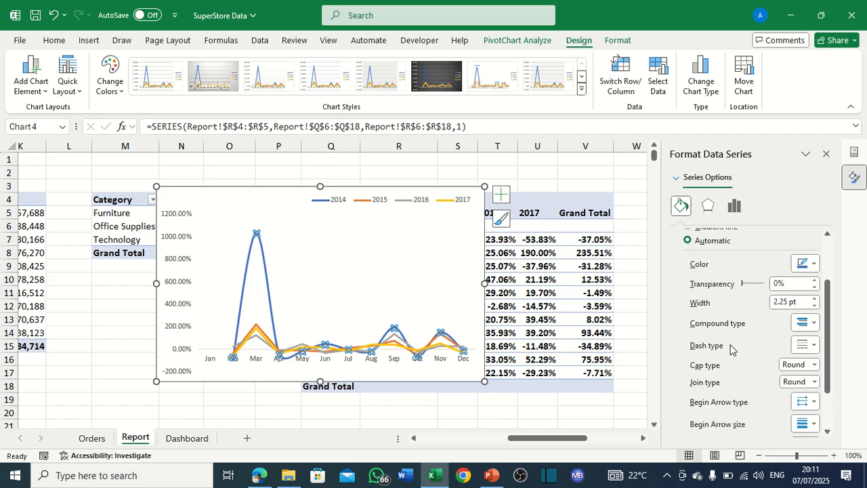
click(778, 303)
key(ctrl+a)
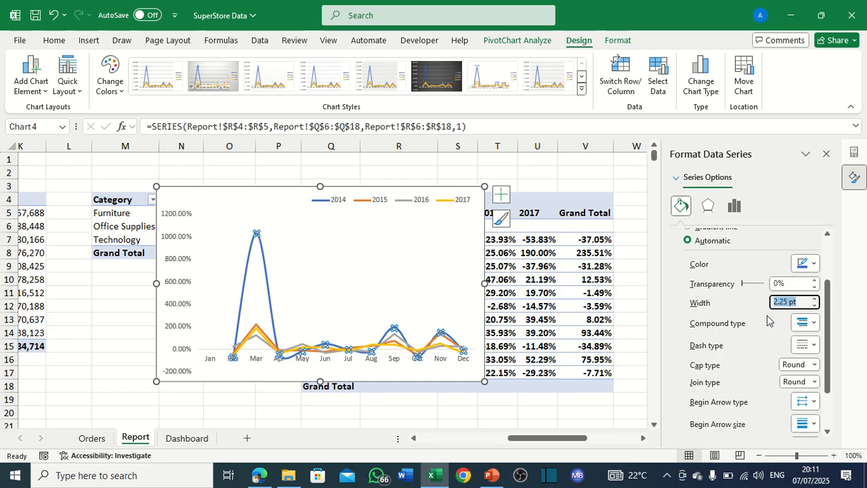
text(1)
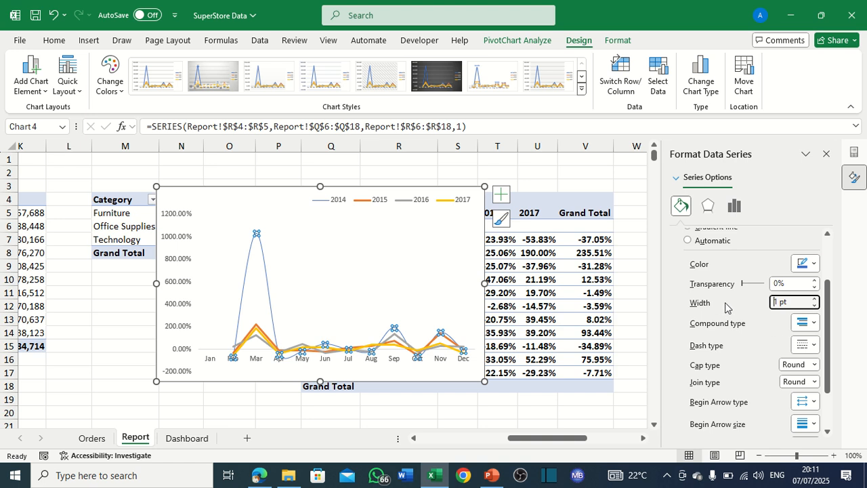
Recolor the 2014 line with the dark navy from the recently used colors.
click(257, 326)
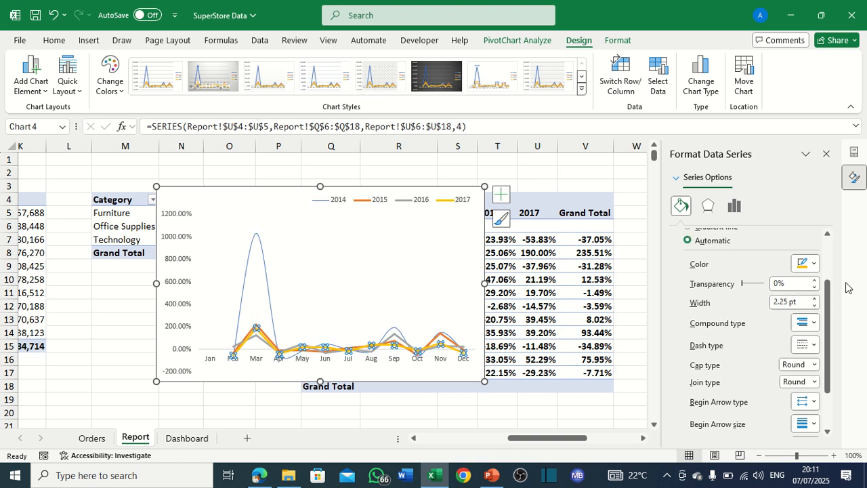
click(264, 269)
click(806, 264)
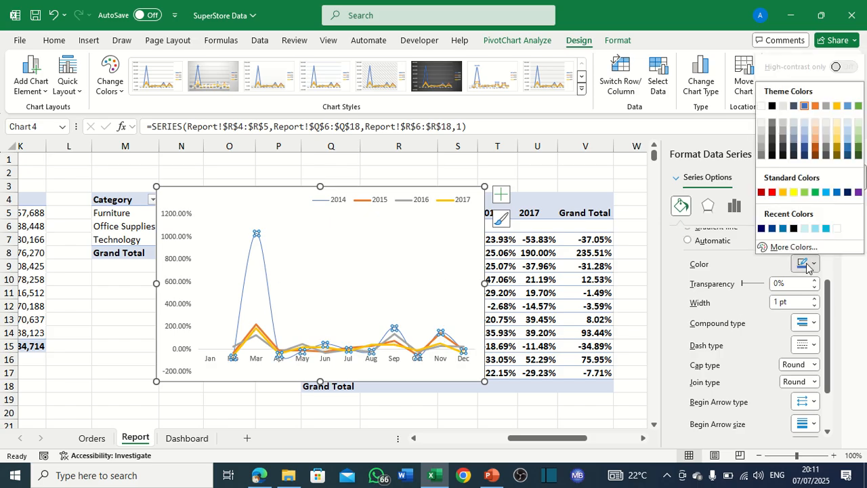
click(760, 229)
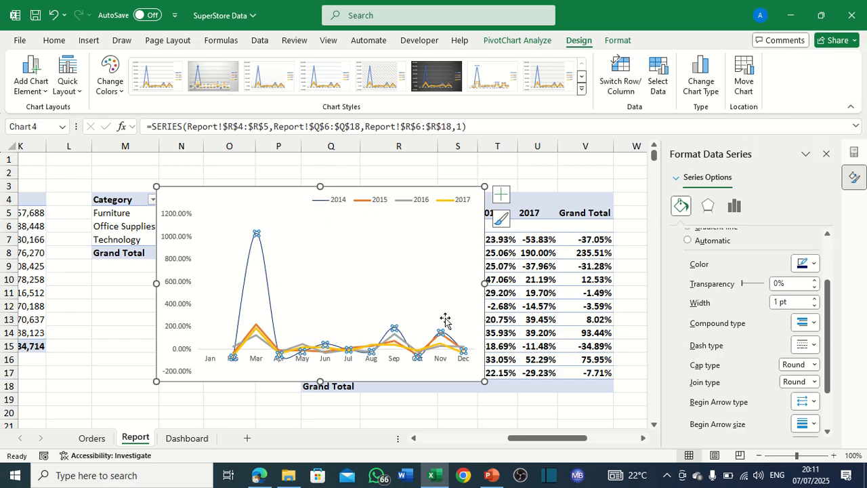
Set the line width of the 2015 series to 1 pt.
click(257, 326)
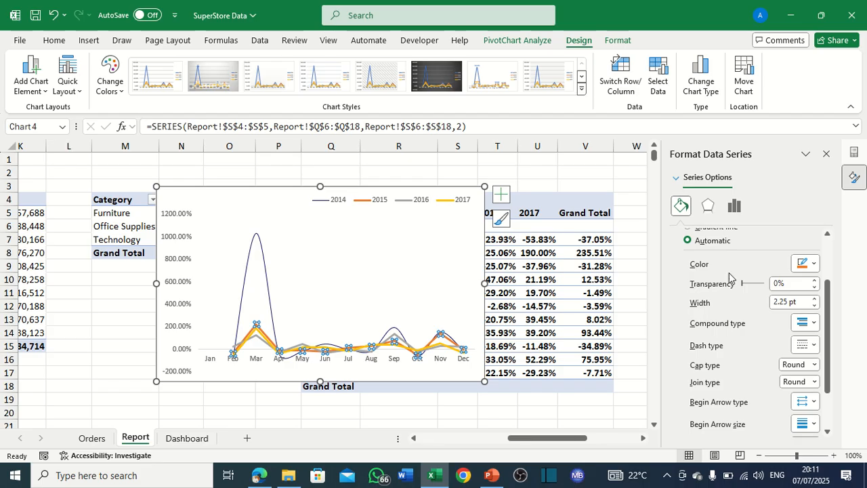
click(781, 302)
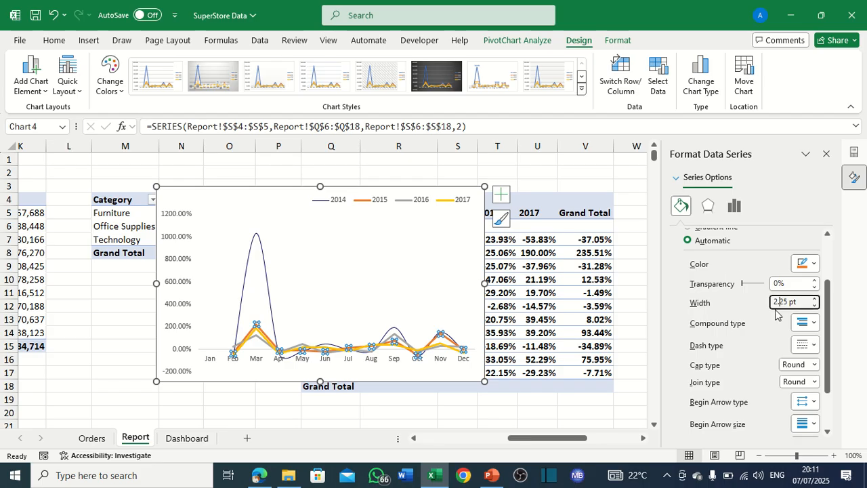
key(ctrl+a)
text(1)
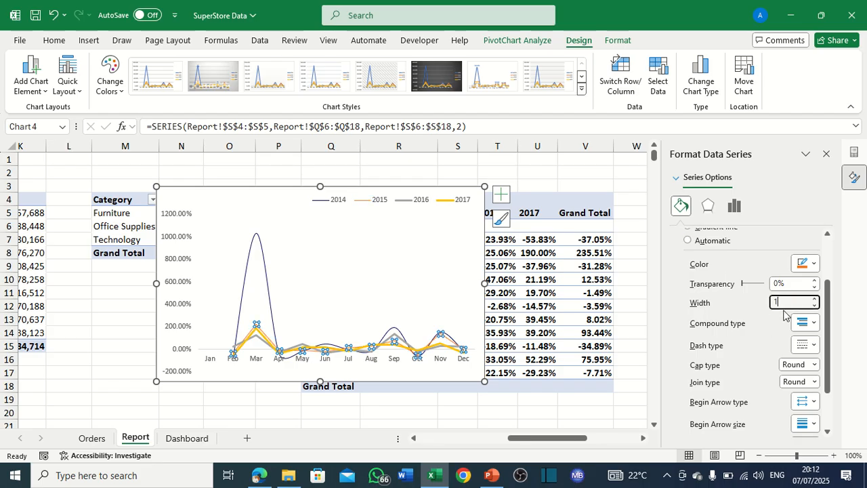
Recolor the 2015 line with a blue from the recently used colors and turn it into a smoothed line.
click(811, 265)
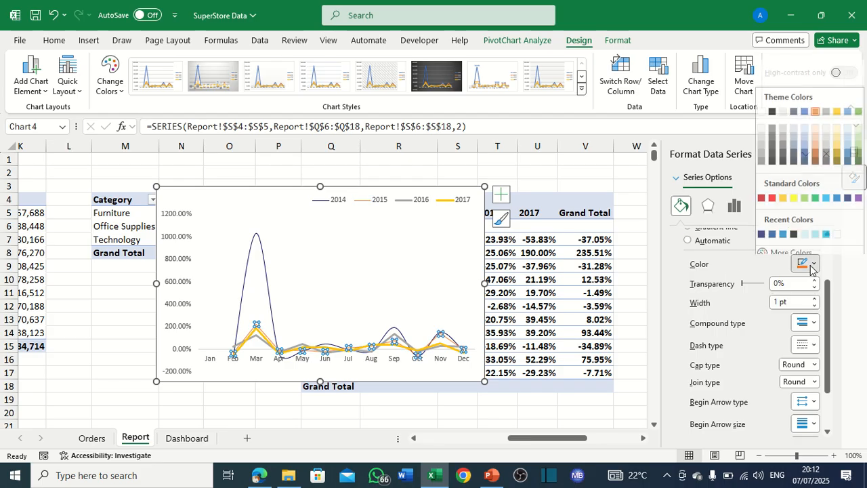
click(771, 228)
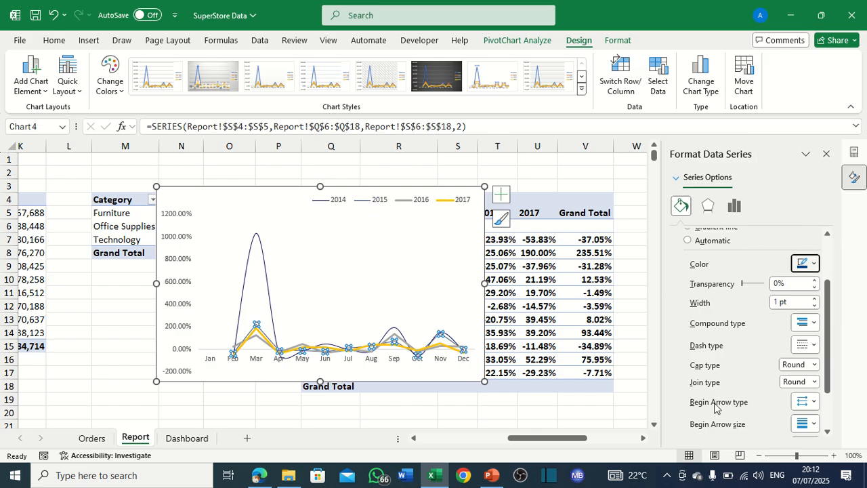
scroll(714, 406, down, 2)
click(694, 425)
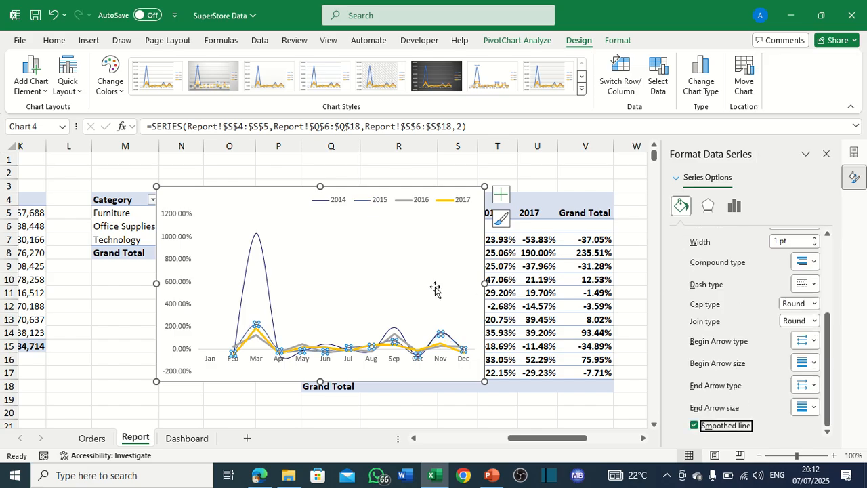
Set the line width of the 2017 series to 1 pt.
click(256, 334)
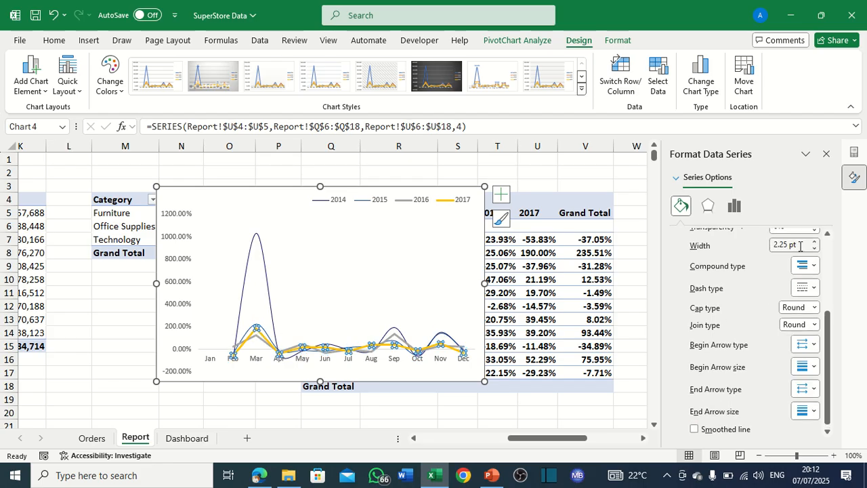
click(776, 246)
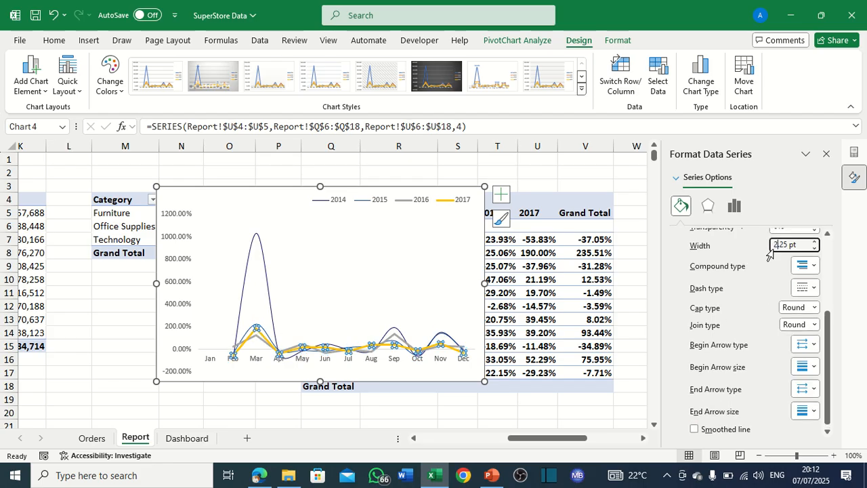
triple_click(770, 249)
text(1)
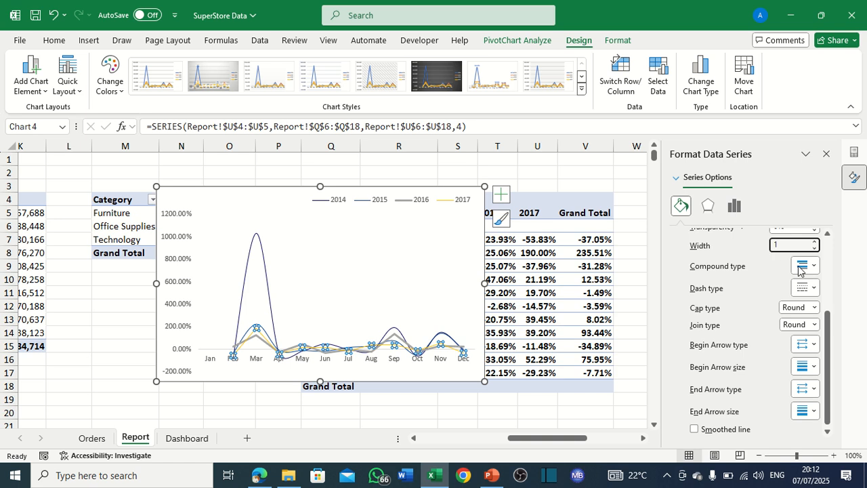
Recolor the 2017 line with a teal blue from the recently used colors.
scroll(799, 270, up, 1)
click(802, 237)
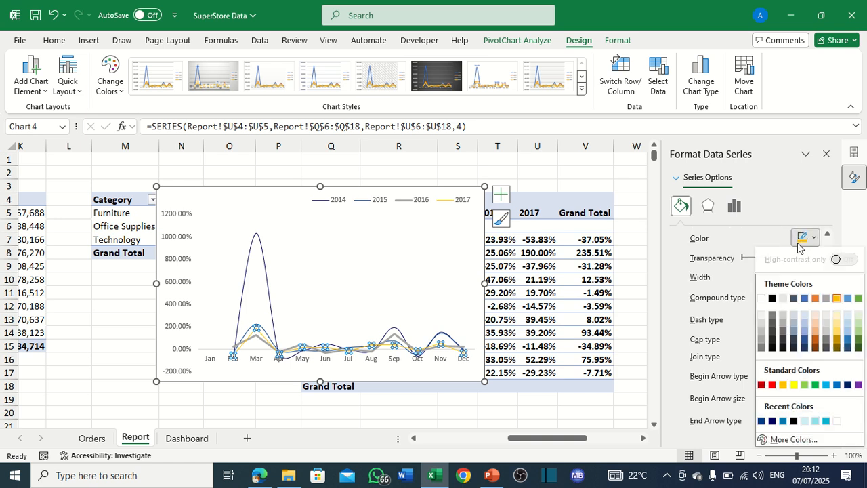
click(782, 421)
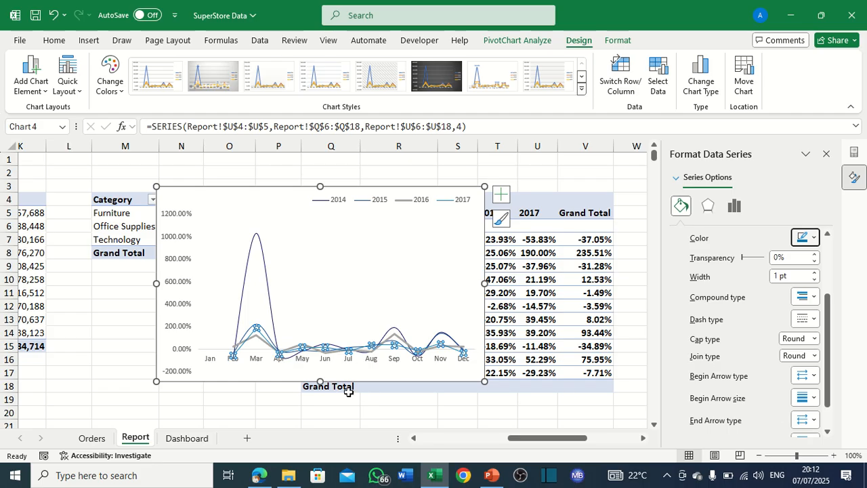
Change the 2017 line to the near-black recent color and turn it into a smoothed line.
click(807, 239)
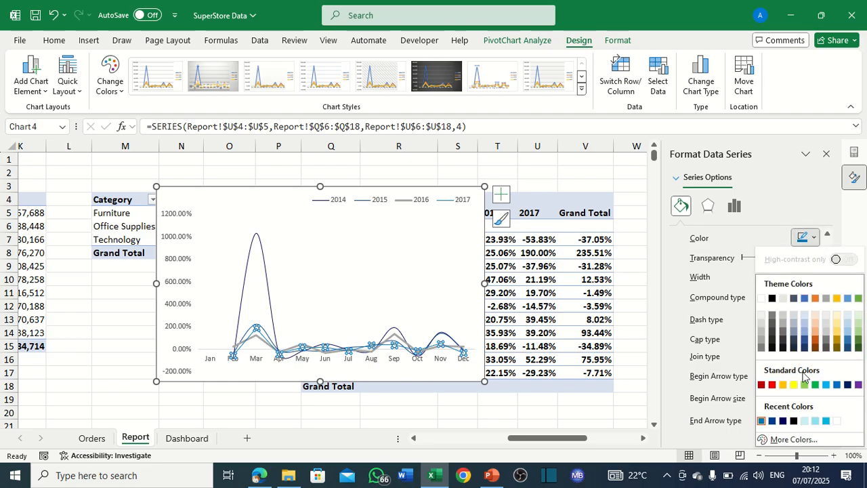
click(793, 421)
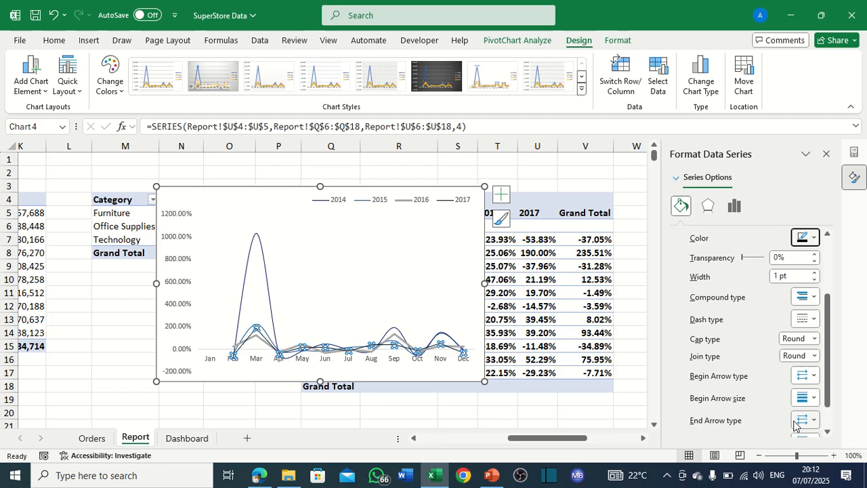
scroll(739, 426, down, 1)
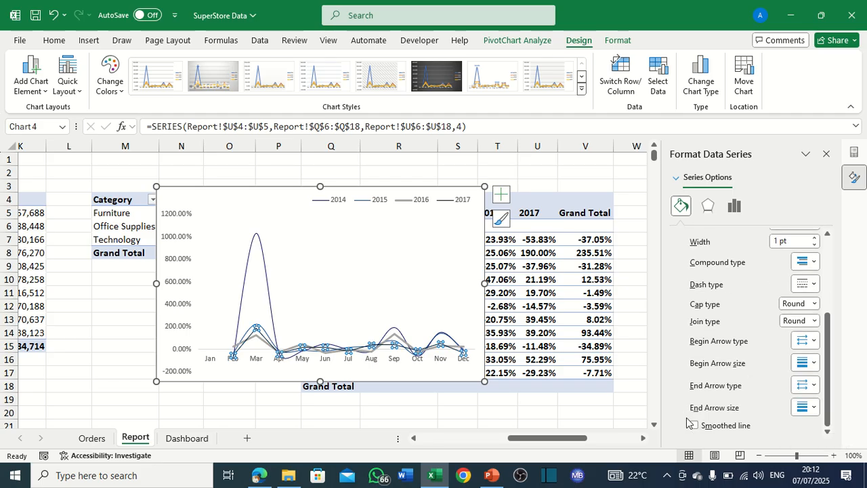
click(694, 426)
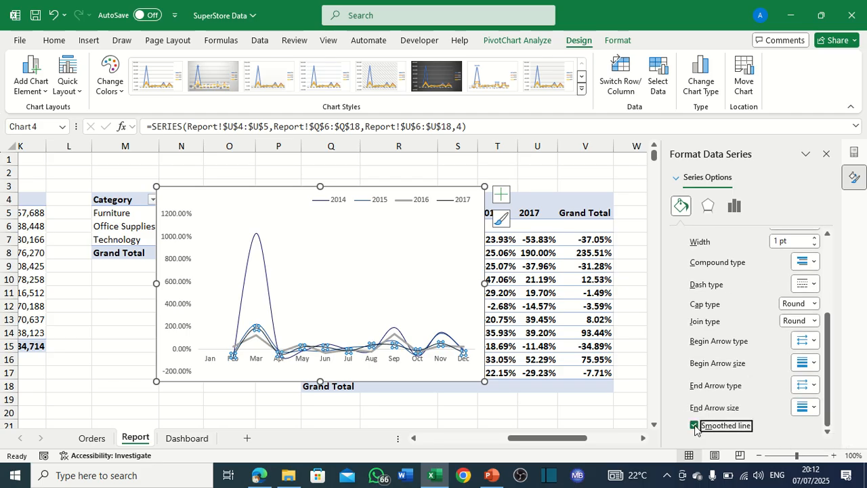
Set the line width of the chart's 2016 series to 1 pt.
click(257, 336)
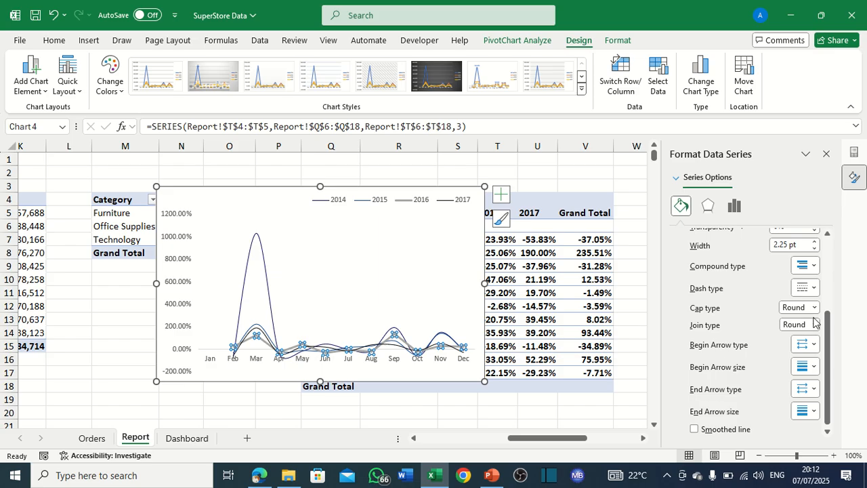
click(784, 244)
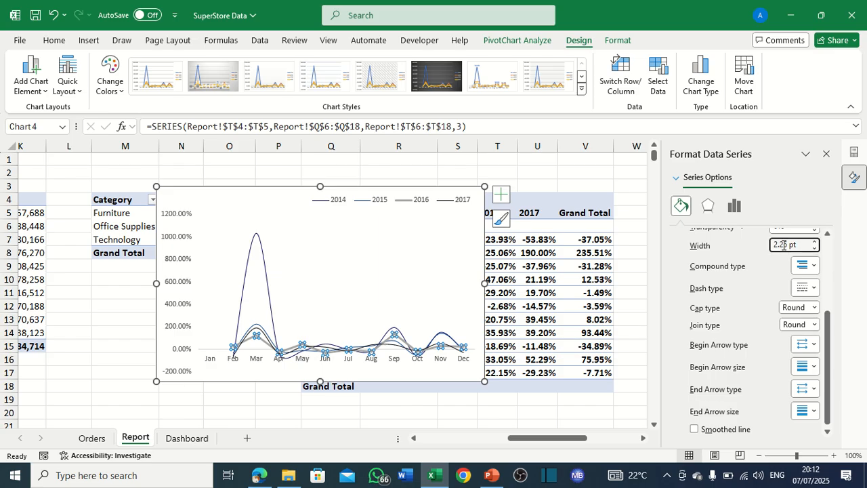
triple_click(784, 244)
text(1)
Recolour the 2016 series line with the standard Orange colour.
scroll(762, 293, up, 2)
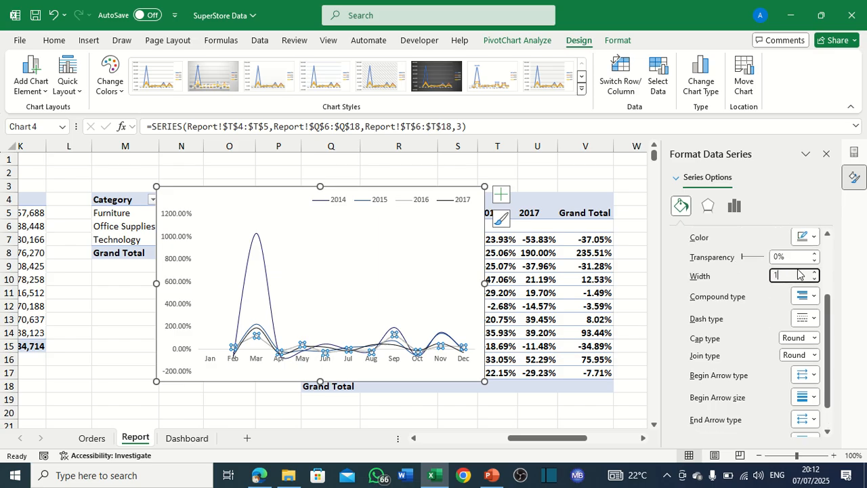
click(804, 237)
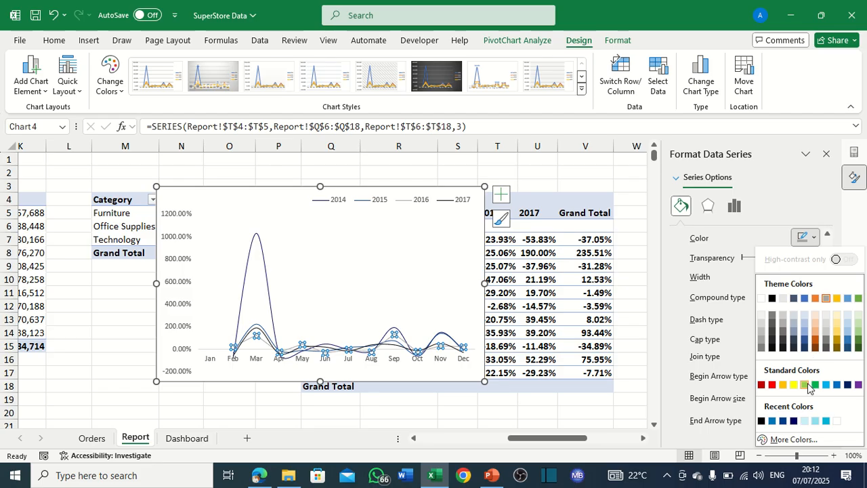
click(772, 421)
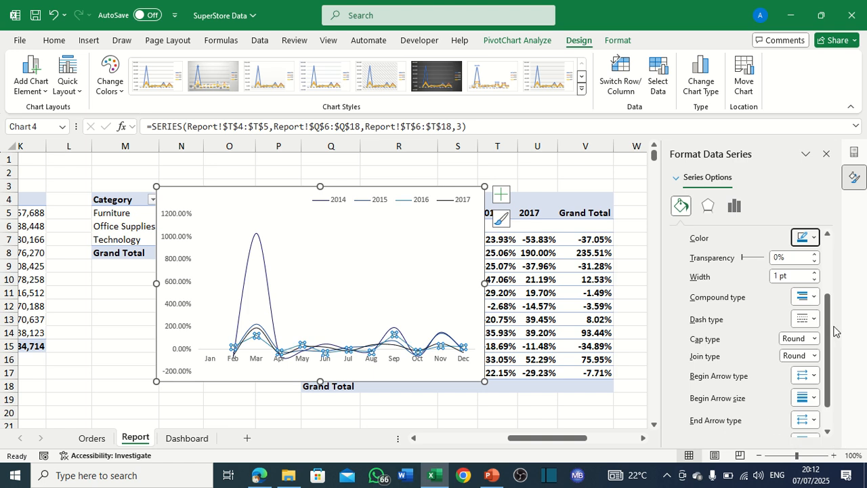
click(813, 238)
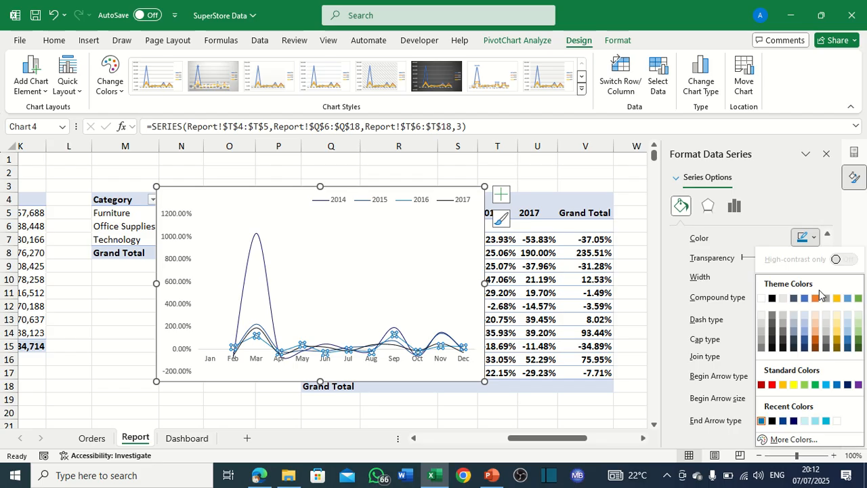
click(783, 384)
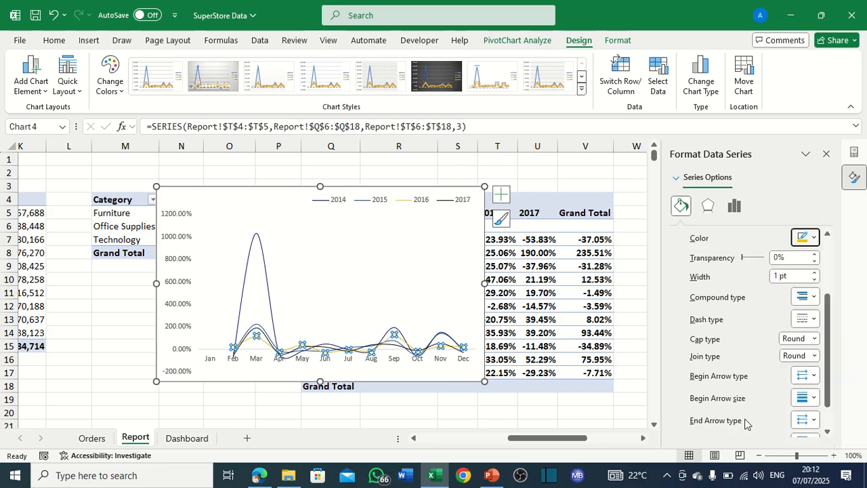
Turn on the smoothed line for the 2016 series and deselect the series.
scroll(786, 416, down, 2)
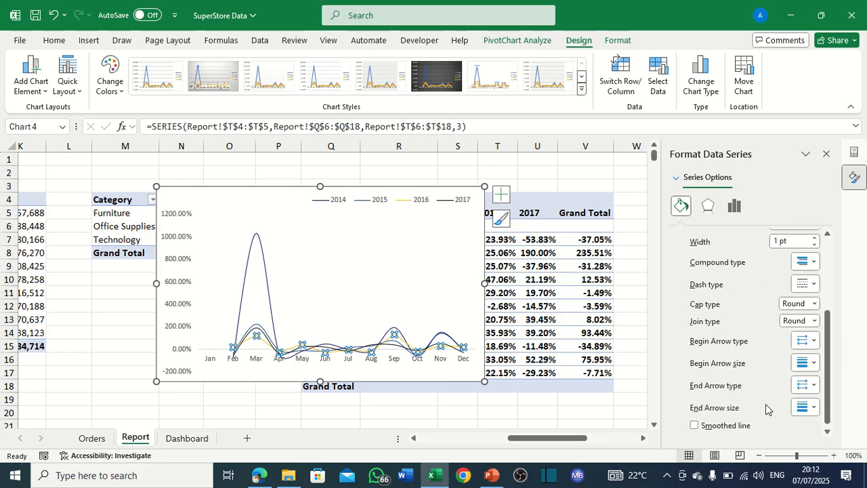
click(695, 426)
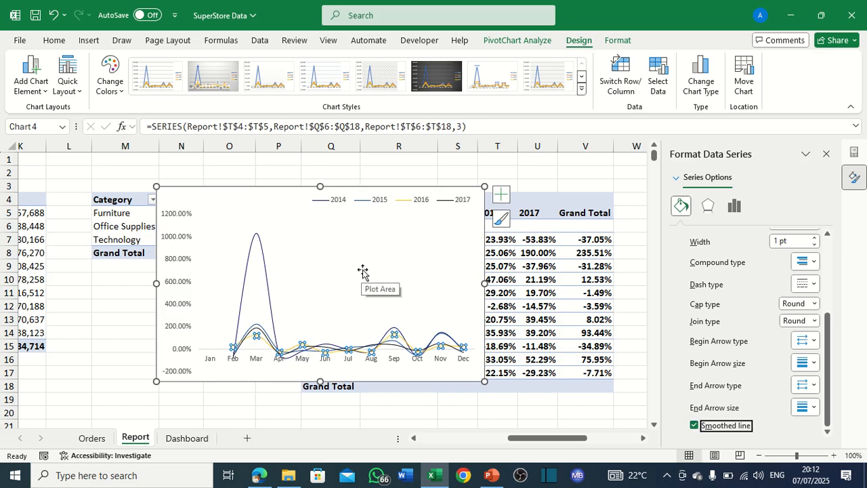
click(372, 247)
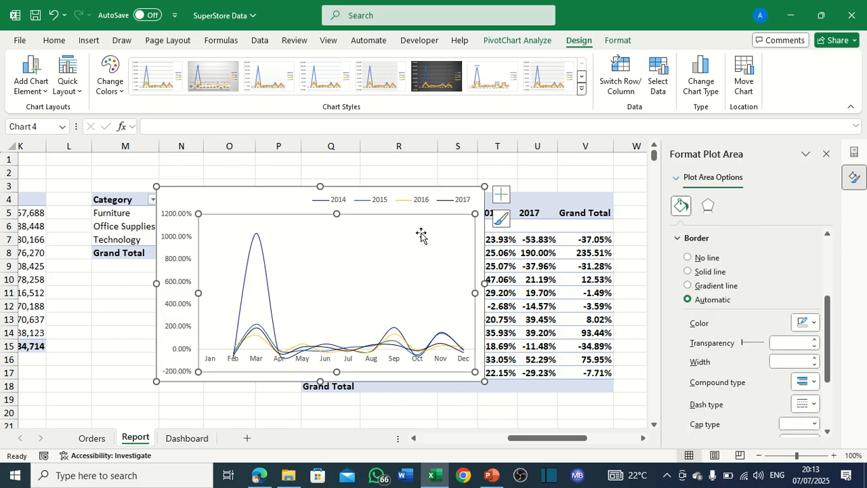
click(255, 338)
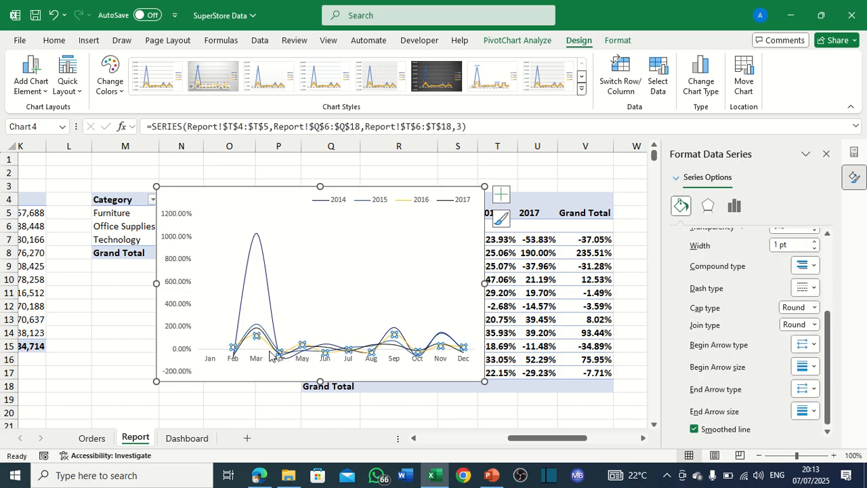
click(397, 265)
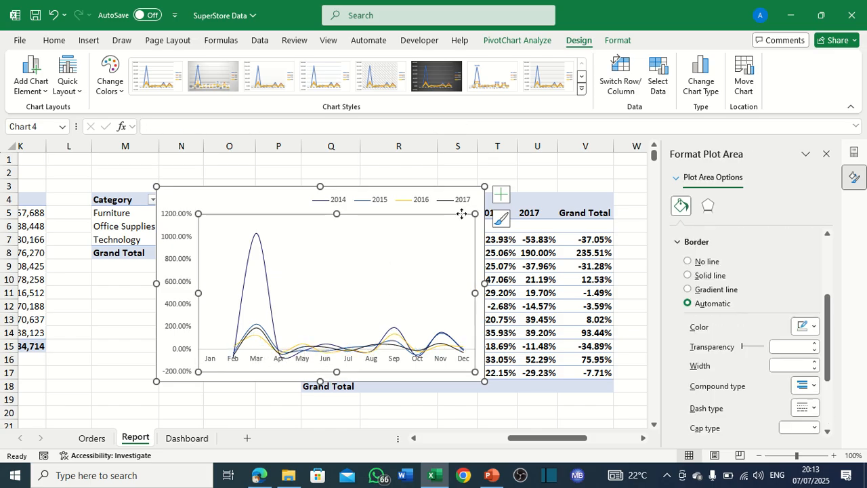
Shrink the line chart from its upper-right corner and lower the plot area's upper edge to make room for a title.
drag(485, 186, 437, 208)
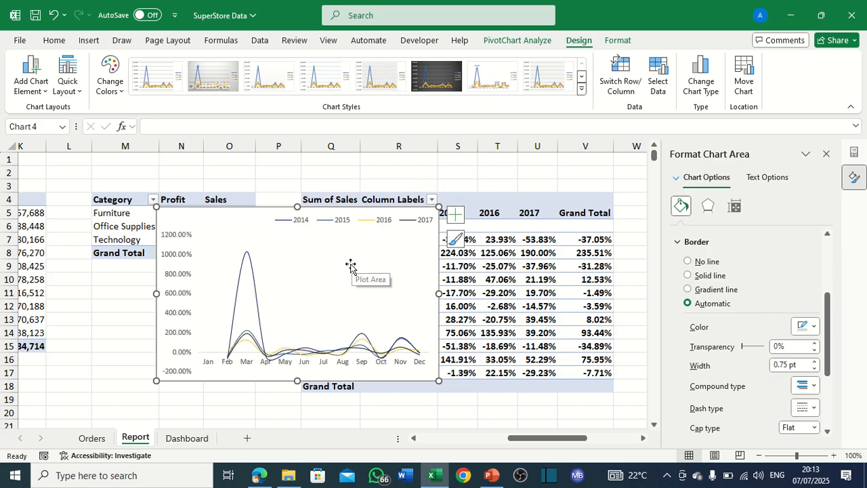
click(302, 275)
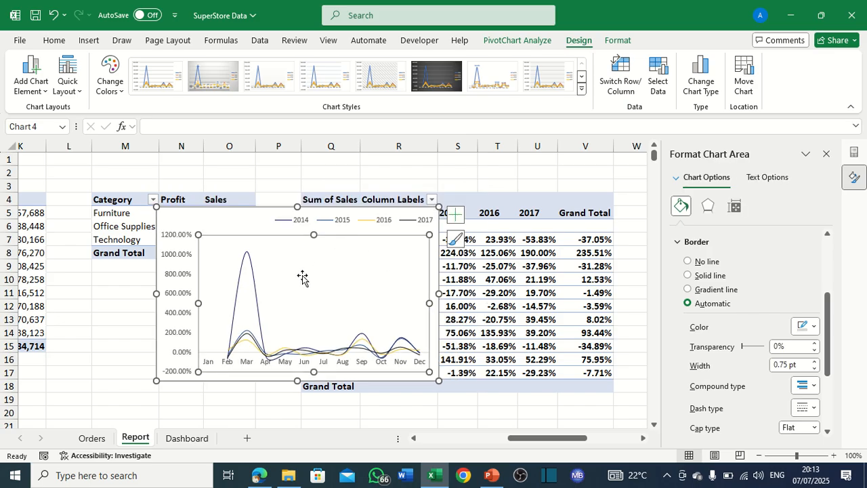
drag(314, 235, 315, 247)
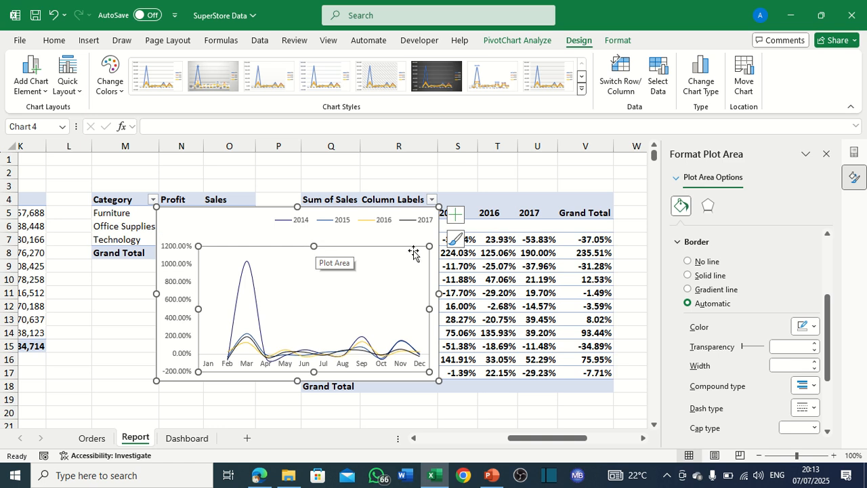
Add a chart title and resize the legend into two rows beside it so they no longer overlap.
click(456, 215)
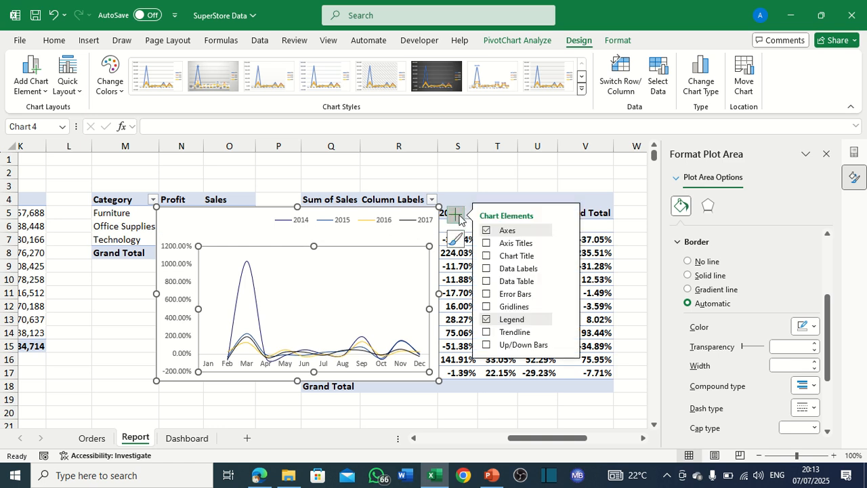
click(485, 257)
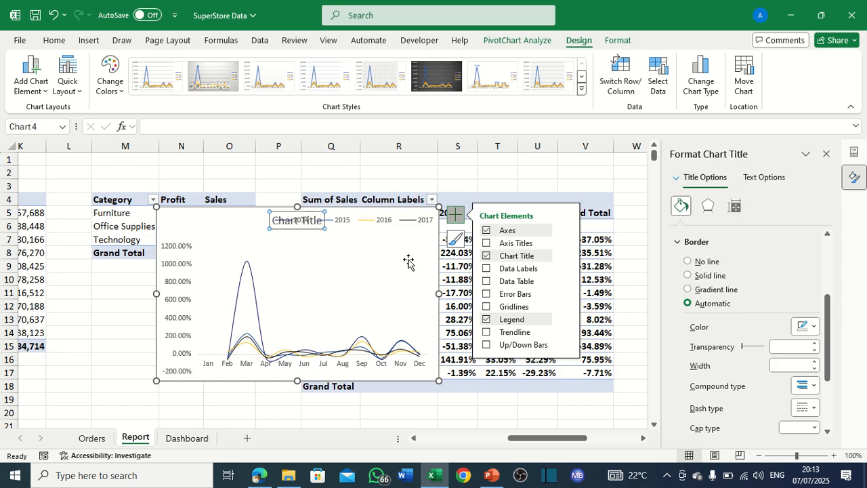
click(356, 223)
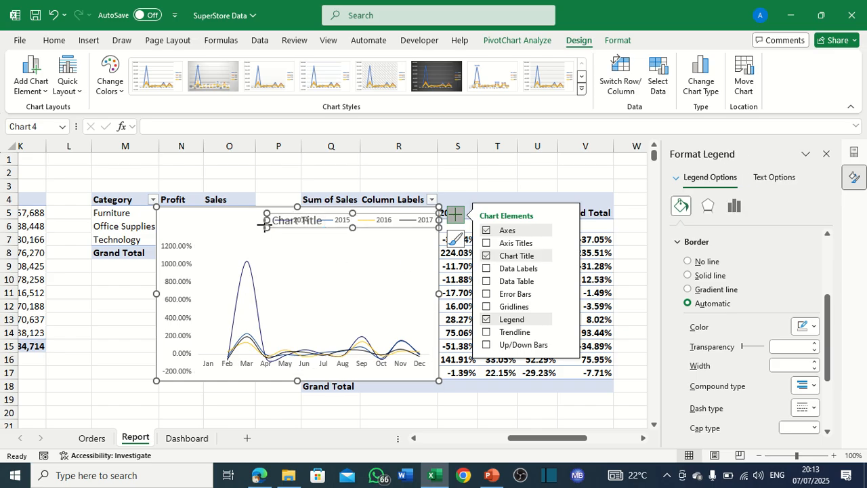
drag(266, 227, 323, 224)
drag(380, 224, 379, 233)
Change the chart title to "MOM% Change in Profit" and move it to the chart's upper-left corner, clear of the legend.
click(297, 221)
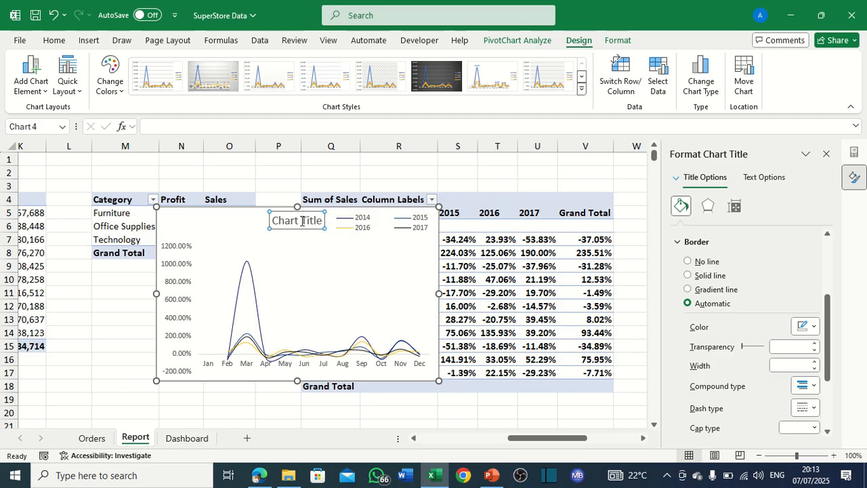
double_click(304, 221)
key(ctrl+a)
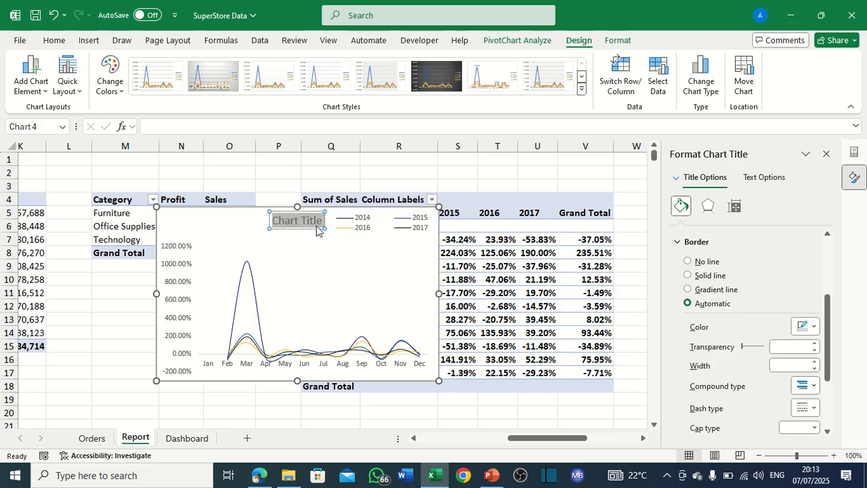
text(MOM)
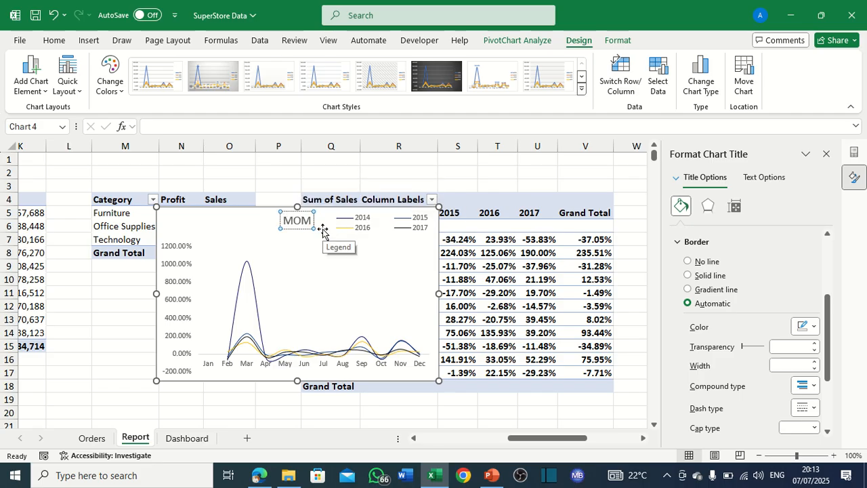
text(%)
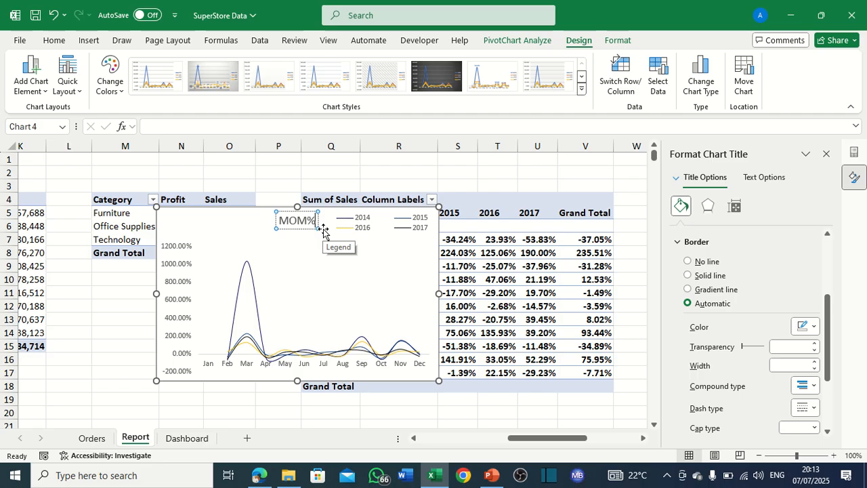
text( c)
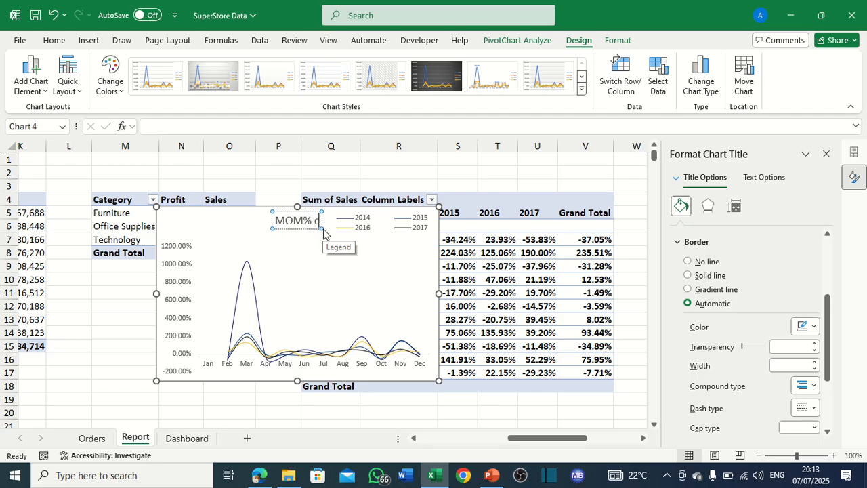
key(BackSpace)
key(BackSpace)
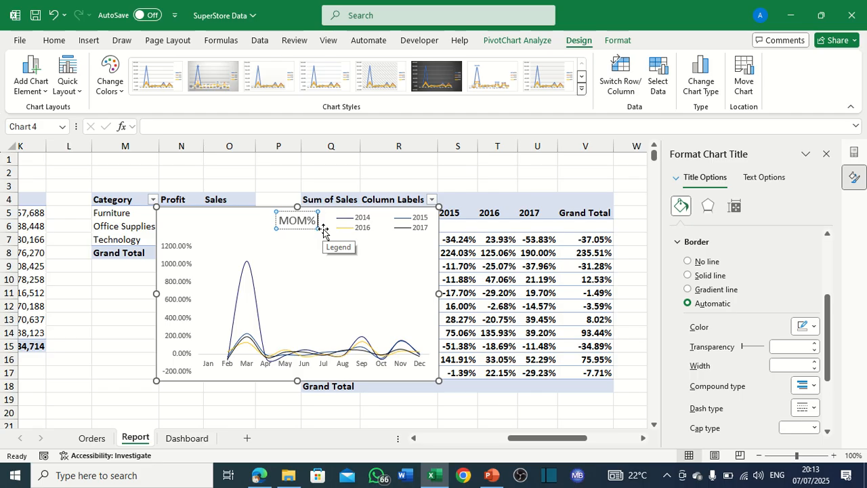
text(Chan)
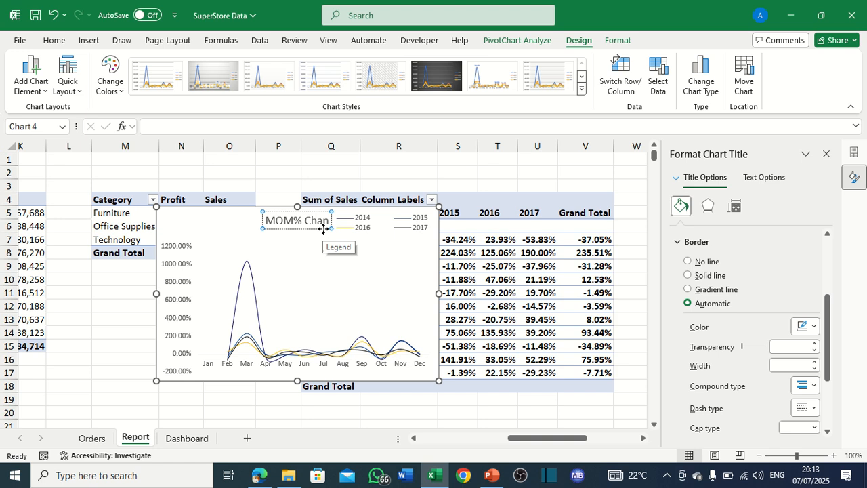
text(ge in)
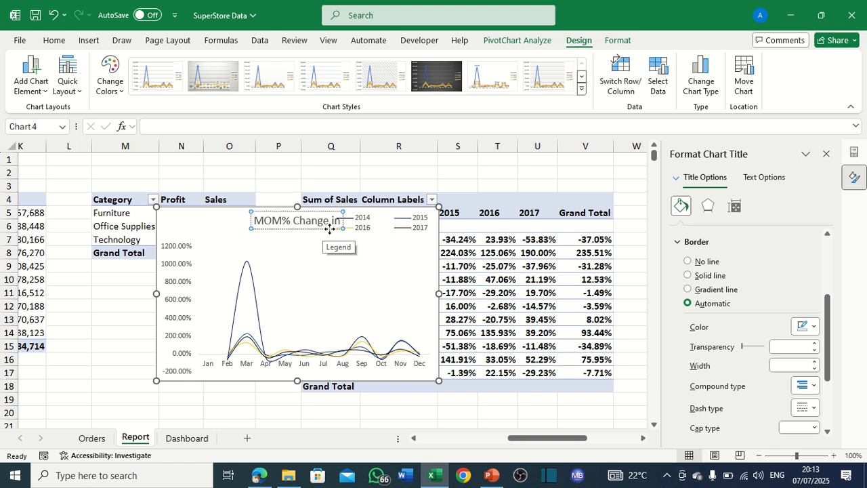
text( Profit)
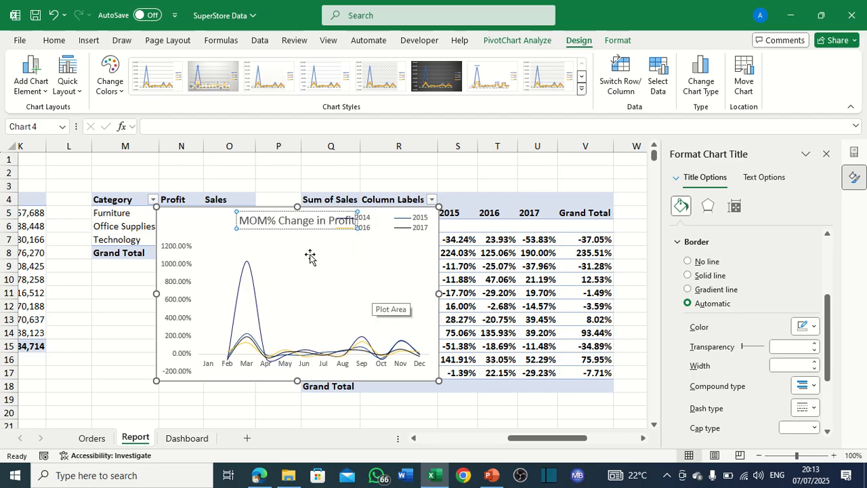
drag(290, 214, 220, 214)
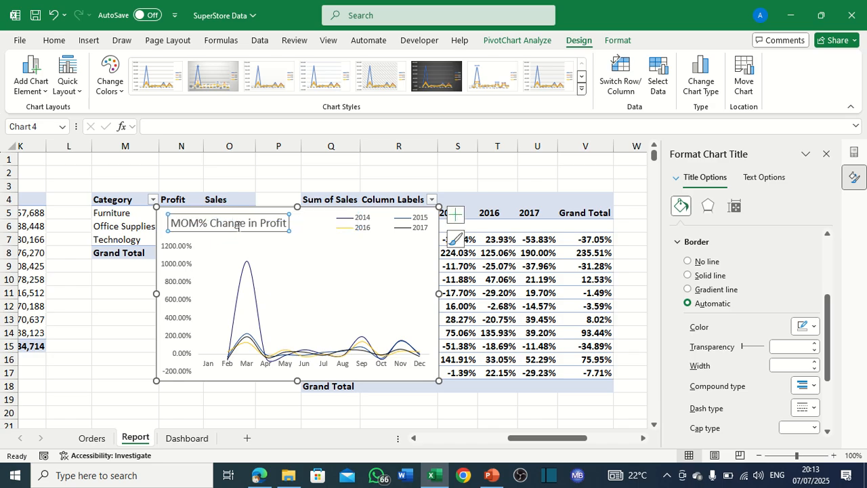
Format the whole chart title text in dark blue and bold.
click(238, 224)
key(ctrl+a)
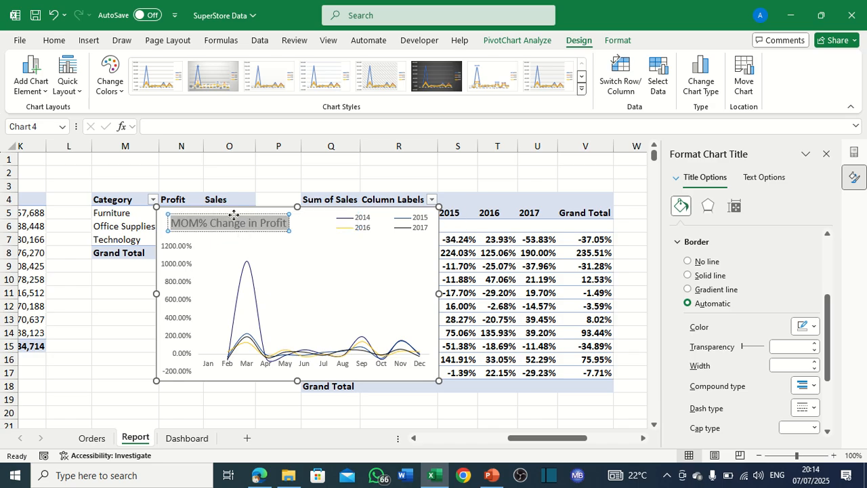
click(54, 41)
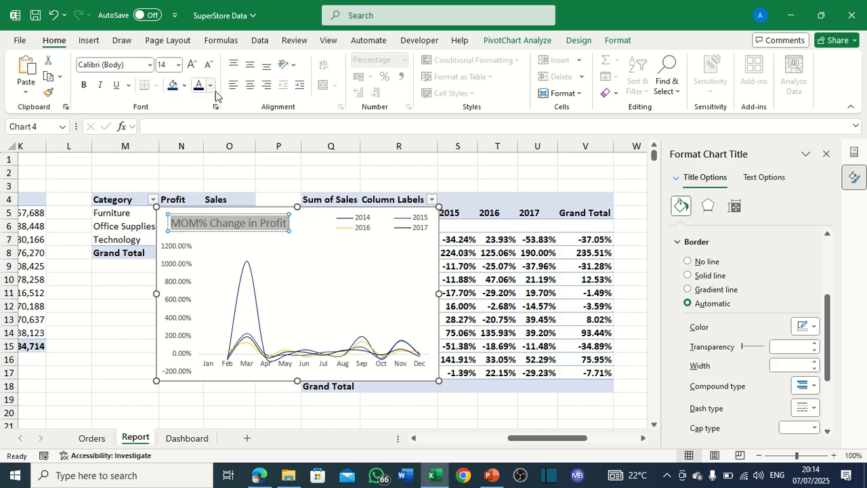
click(198, 93)
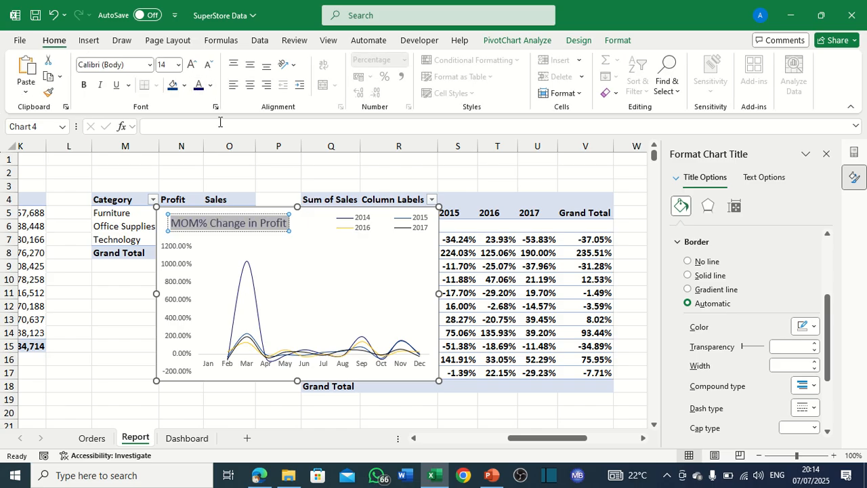
click(84, 84)
click(306, 226)
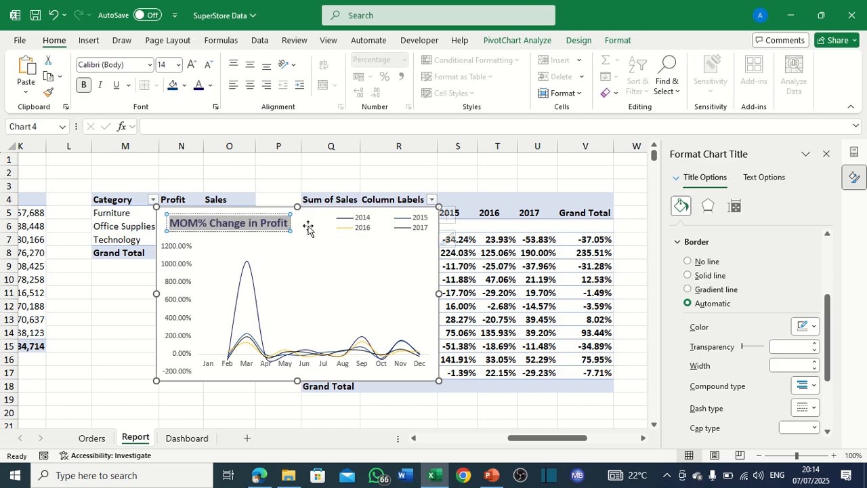
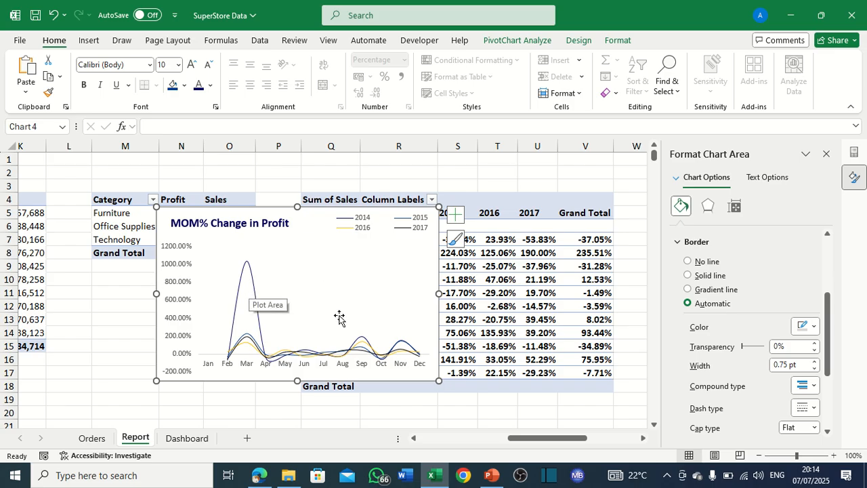
Format the line chart's horizontal axis line as a solid red line.
click(213, 357)
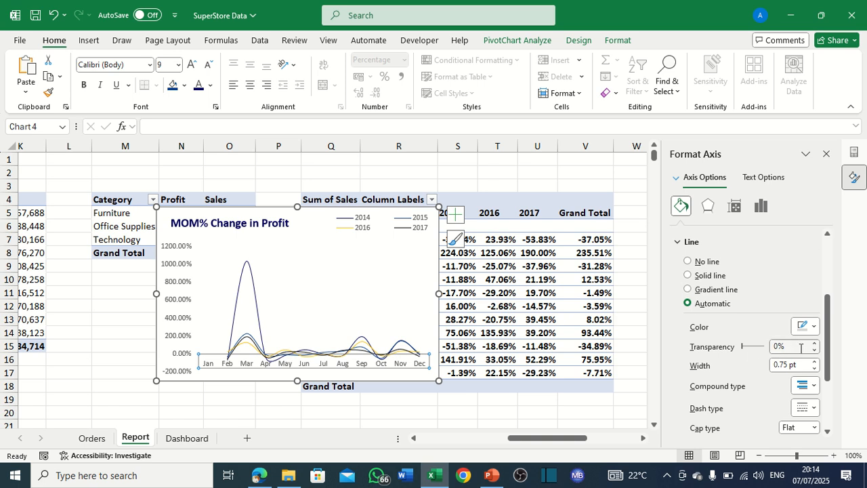
click(802, 408)
click(814, 332)
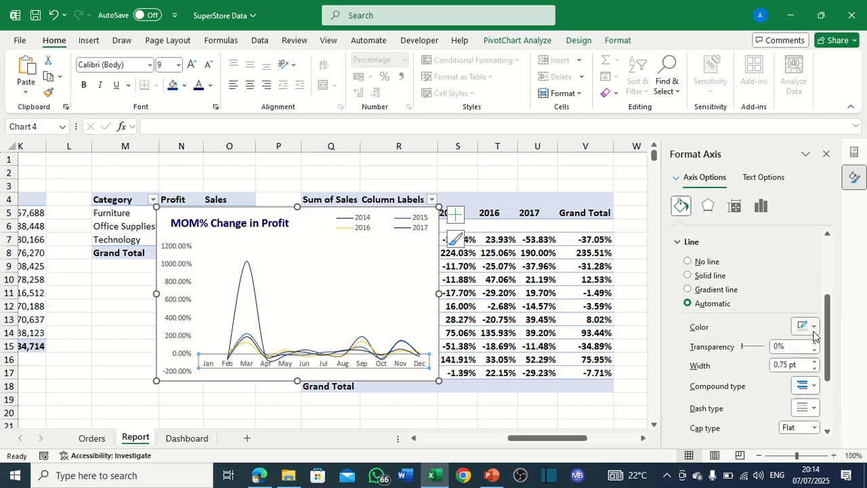
click(805, 327)
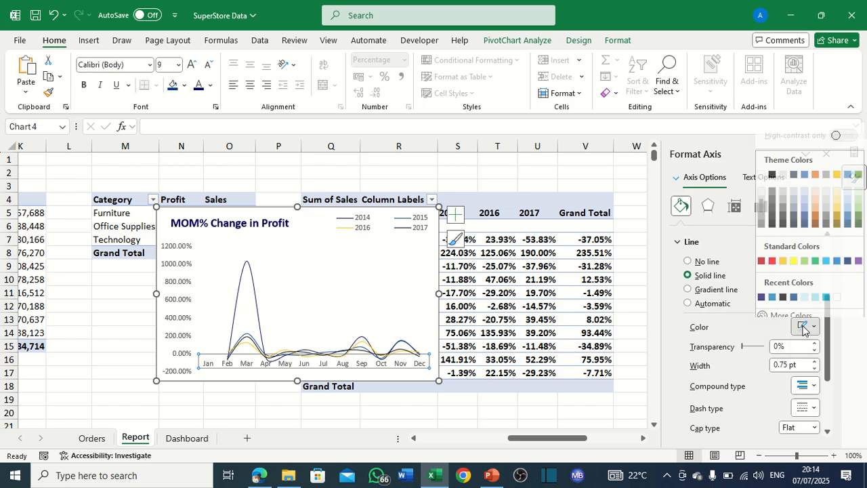
click(772, 255)
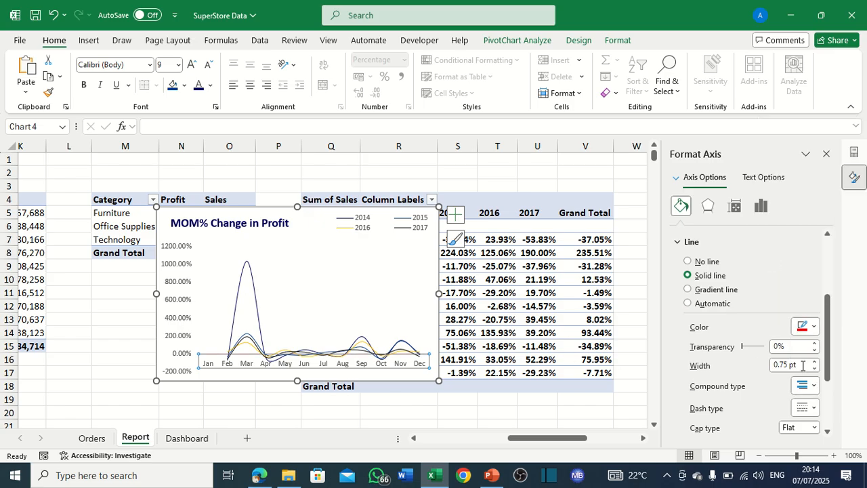
scroll(796, 376, down, 1)
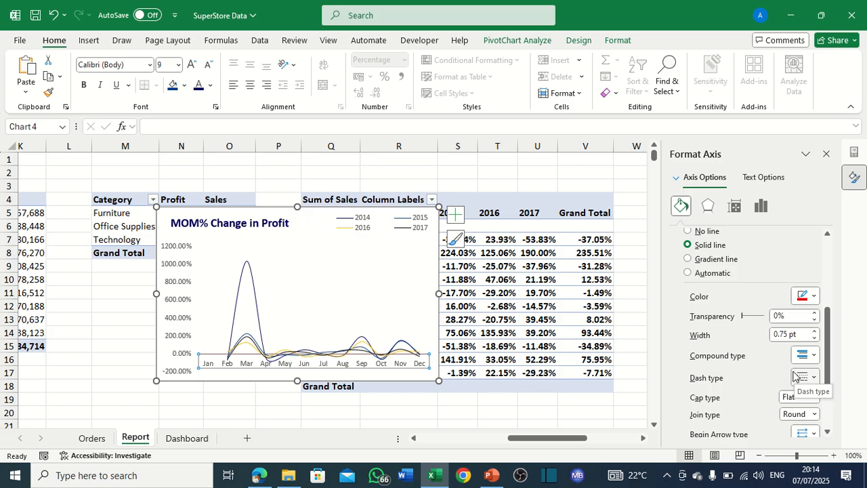
scroll(725, 353, down, 2)
scroll(702, 413, down, 1)
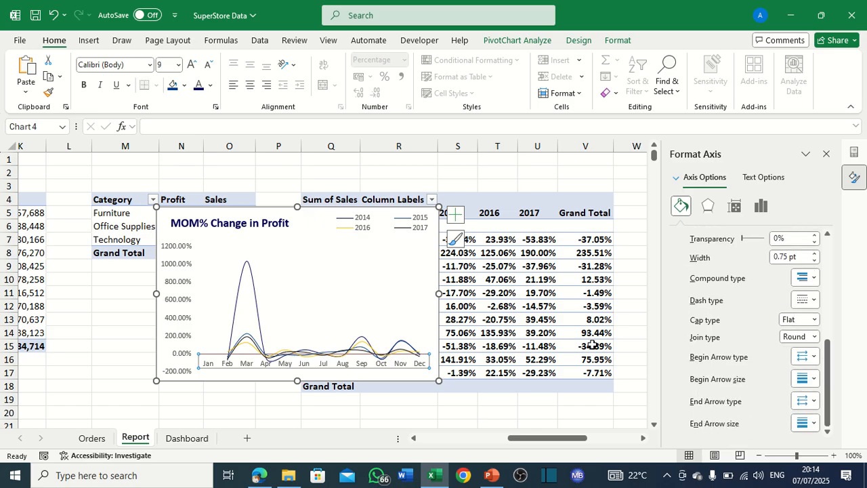
click(305, 291)
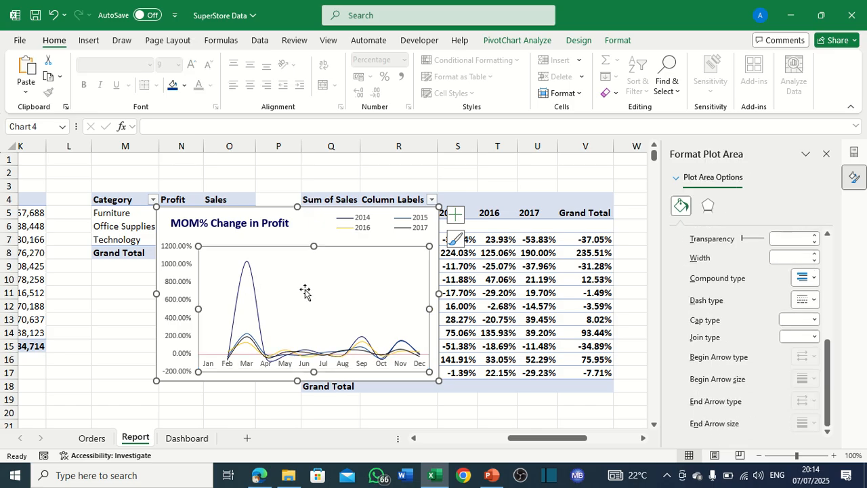
Color the chart's horizontal axis line dark red.
click(213, 358)
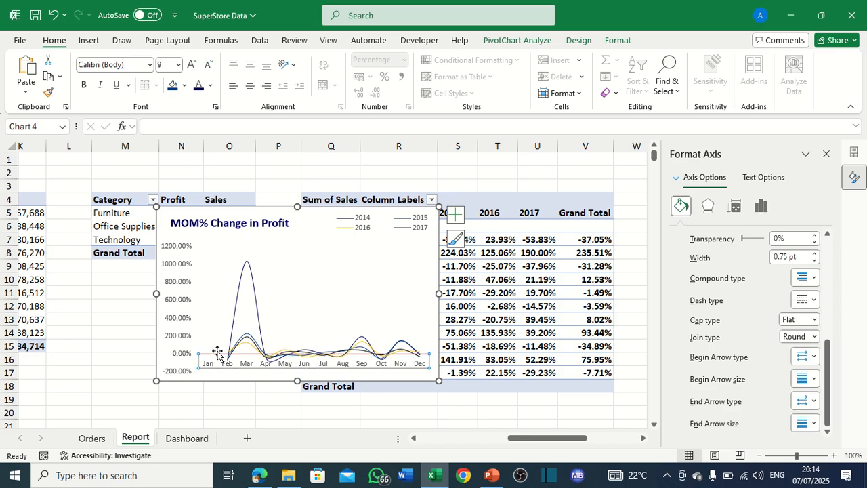
scroll(728, 262, up, 2)
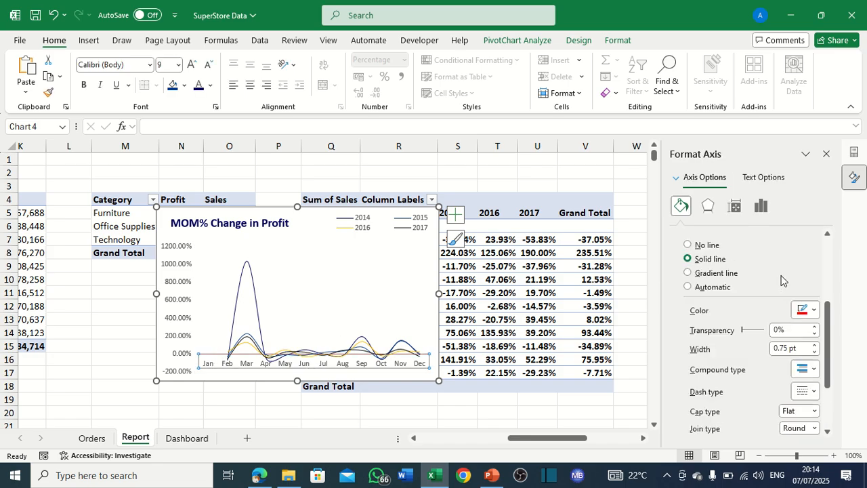
click(803, 310)
click(762, 239)
scroll(770, 351, down, 1)
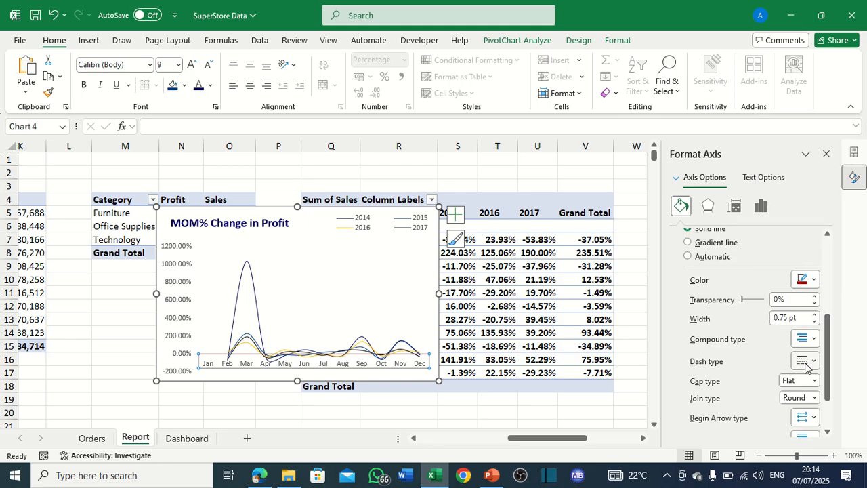
Choose a dash style for the outline of the chart's horizontal axis line.
click(86, 42)
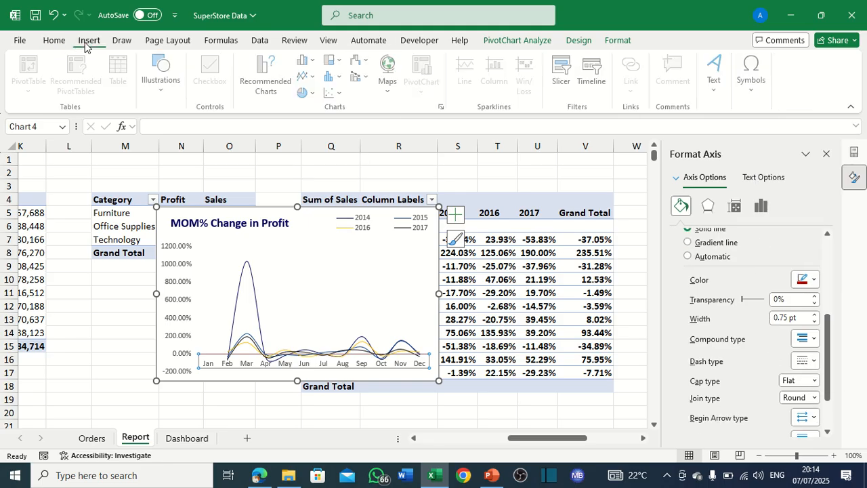
click(55, 41)
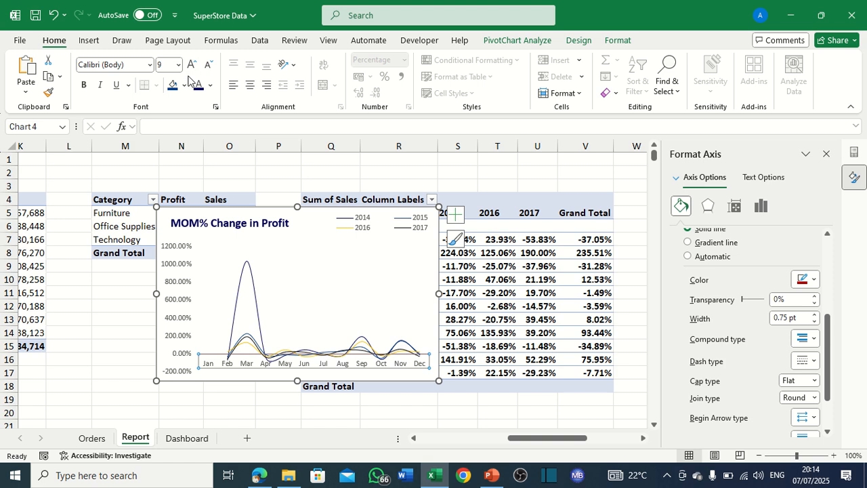
click(616, 40)
click(369, 77)
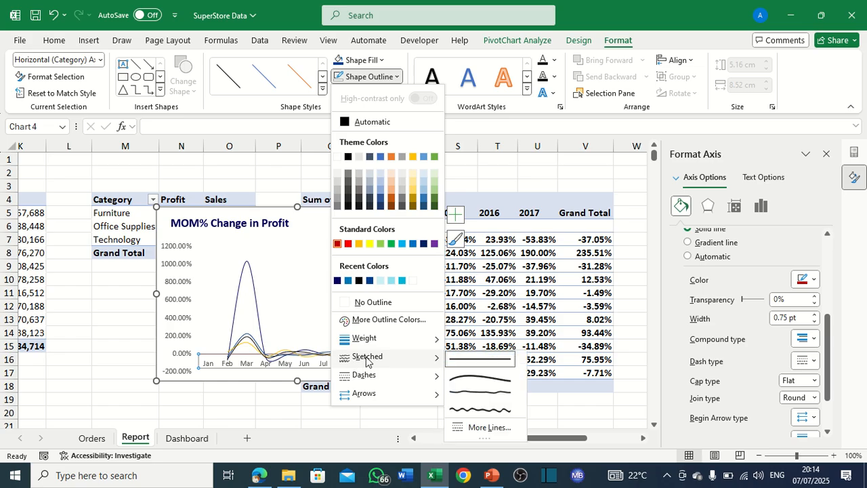
mouse_move(372, 377)
click(462, 373)
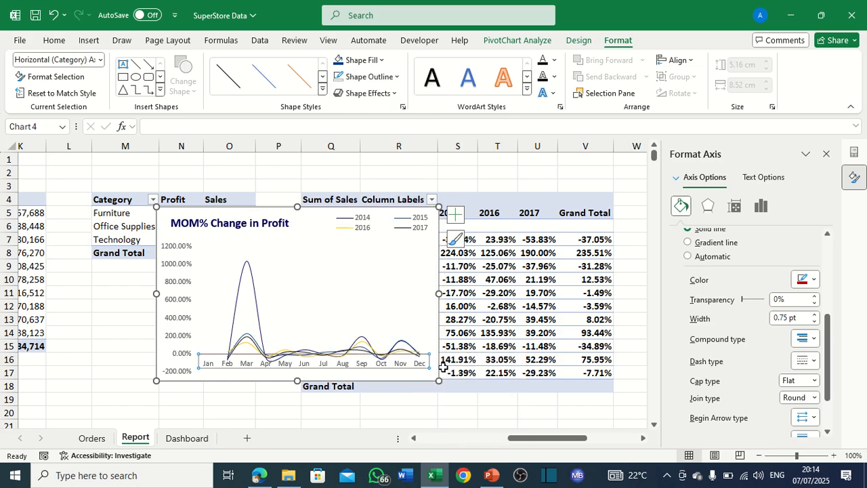
click(304, 303)
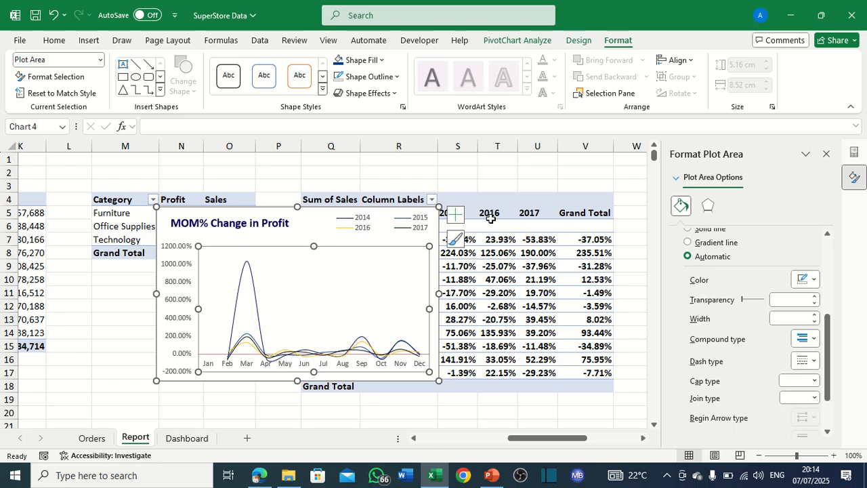
Move the MOM% Change in Profit chart into the blank panel on the Dashboard sheet, shrinking it to about 4.79 by 10.43 cm.
drag(438, 207, 405, 224)
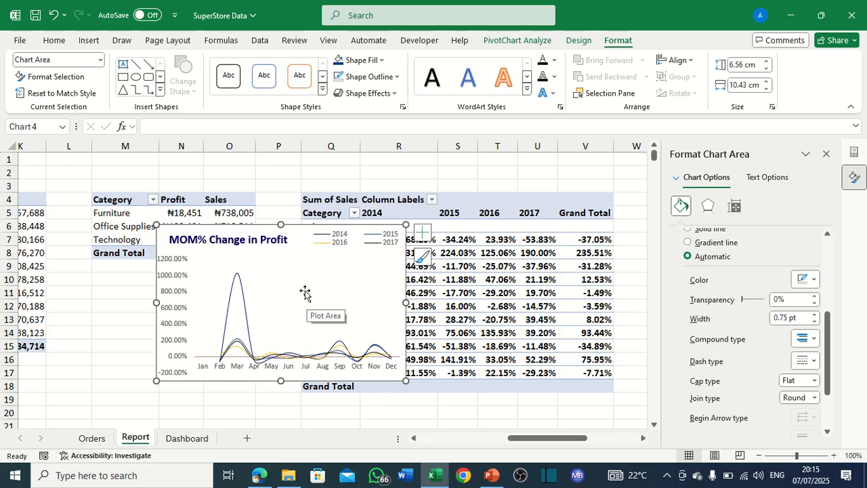
key(ctrl+x)
click(187, 437)
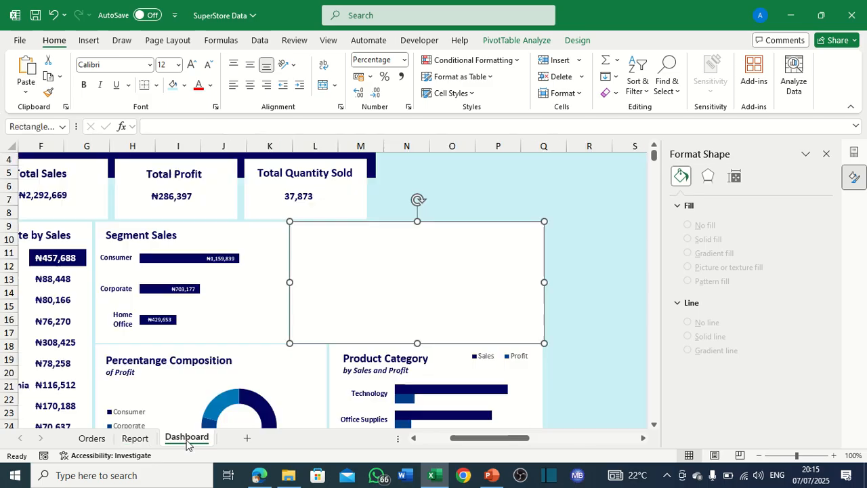
key(ctrl+v)
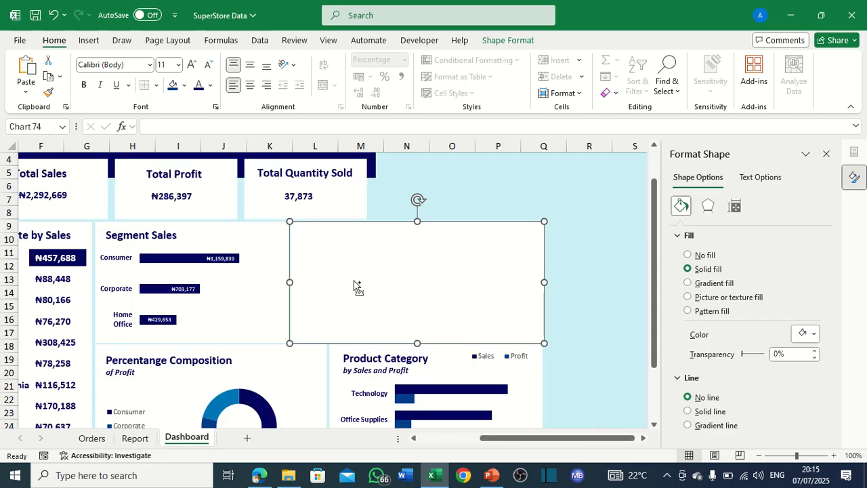
drag(415, 378, 414, 340)
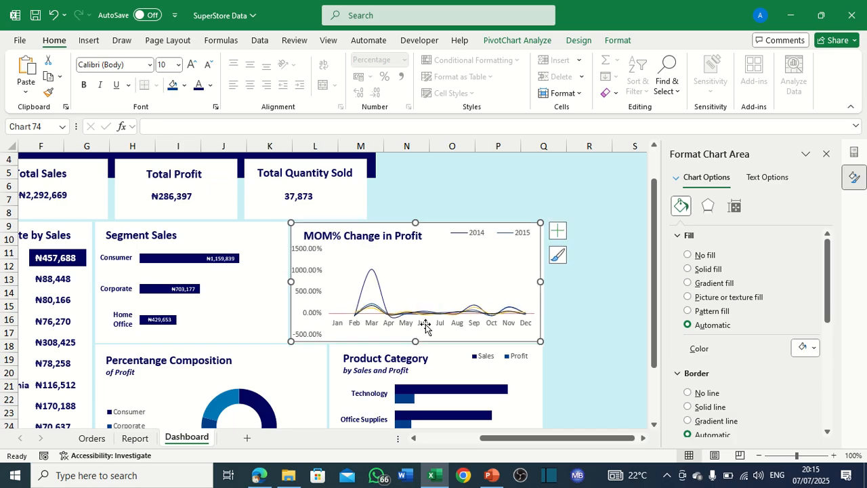
drag(415, 223, 415, 226)
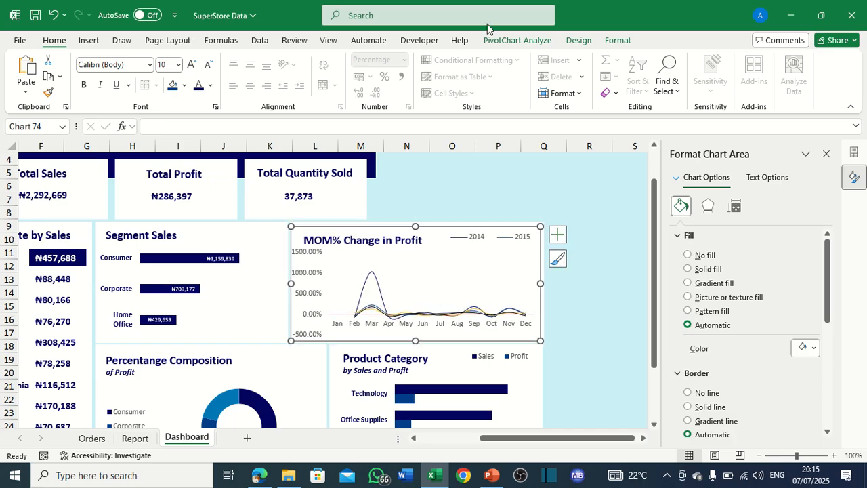
Remove the profit chart's outline and enlarge it slightly to about 4.87 by 10.45 cm to fill its panel.
click(608, 42)
click(379, 77)
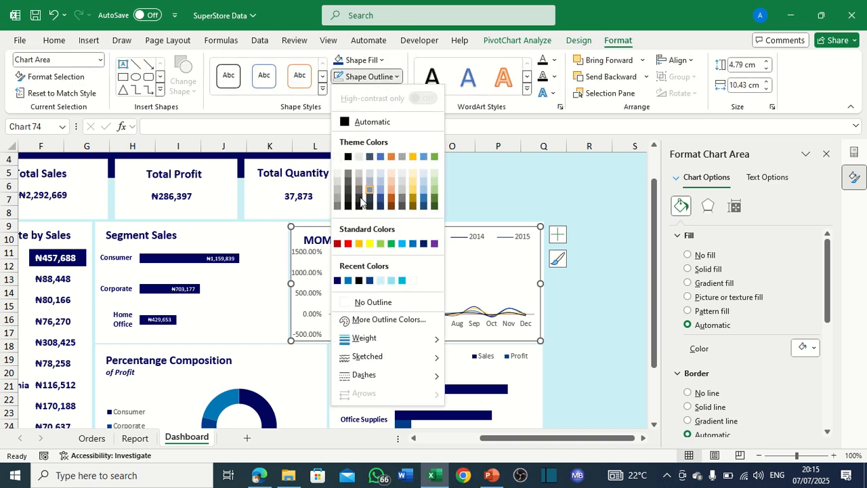
click(345, 304)
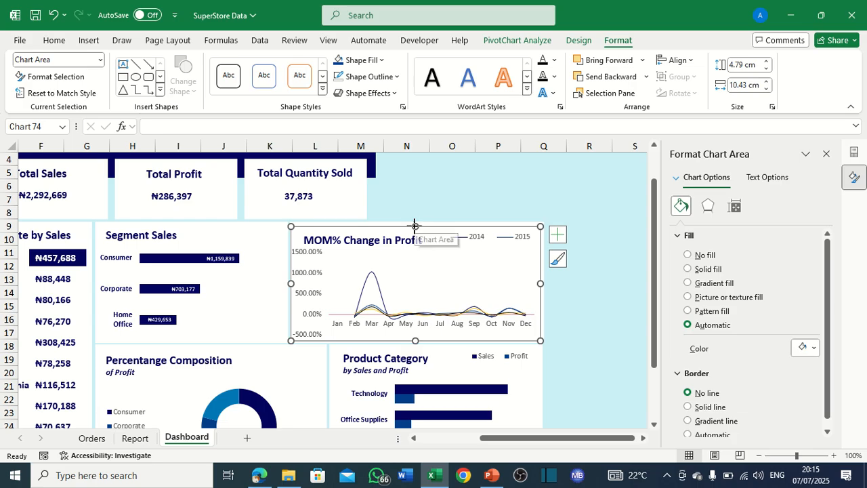
drag(415, 226, 415, 221)
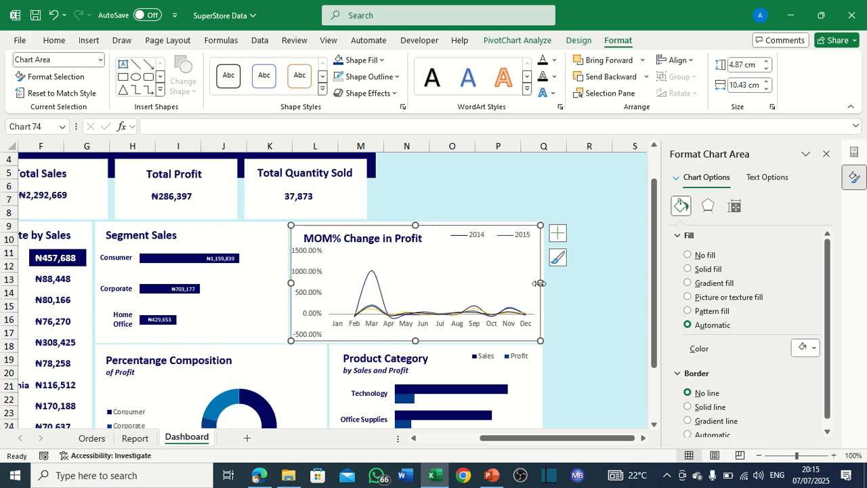
drag(538, 283, 543, 283)
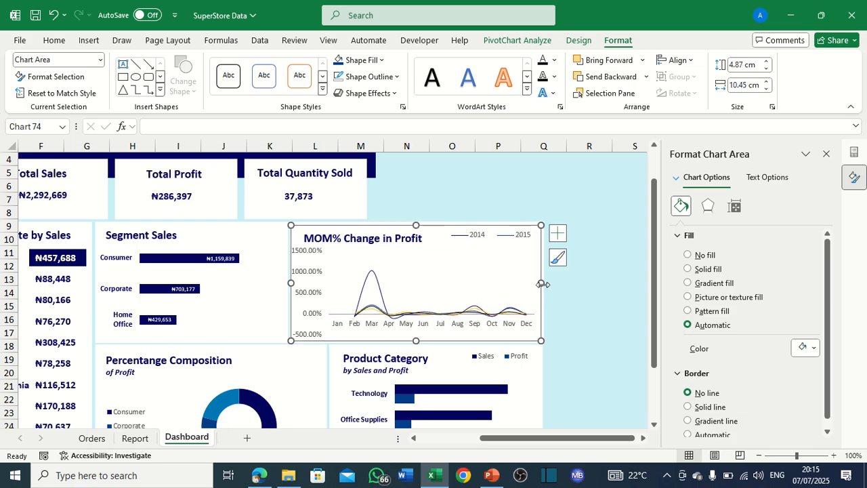
click(474, 174)
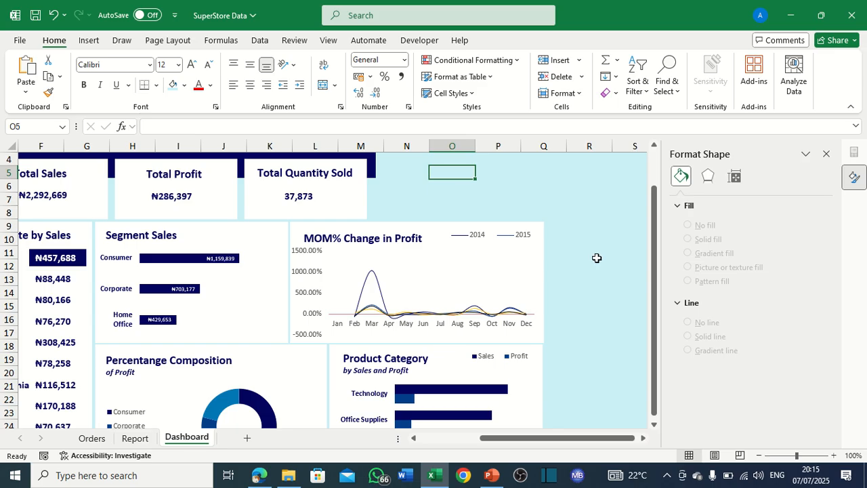
Review the dashboard layout and compare the title text formatting of the state, total profit, segment and MOM% profit panels.
scroll(602, 235, down, 1)
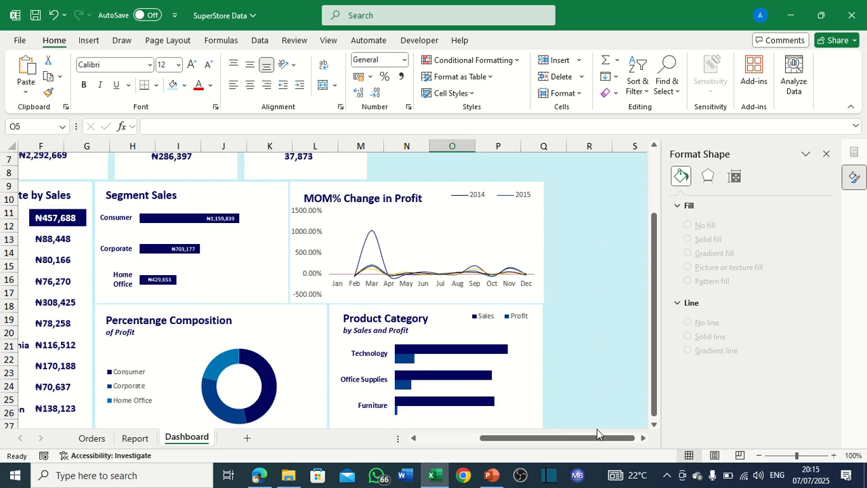
drag(596, 437, 542, 446)
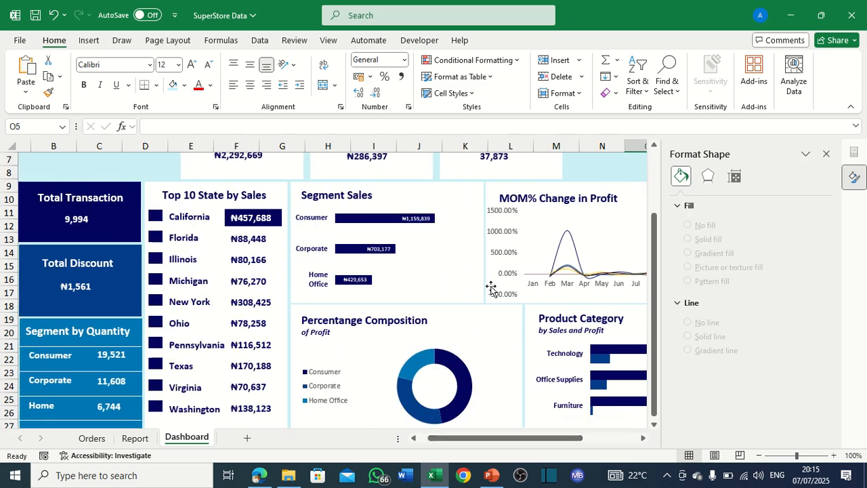
scroll(487, 281, up, 2)
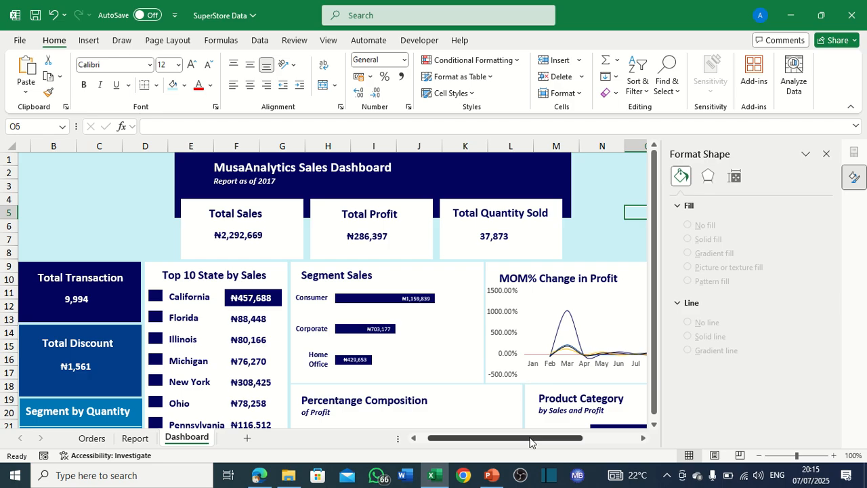
drag(528, 439, 537, 438)
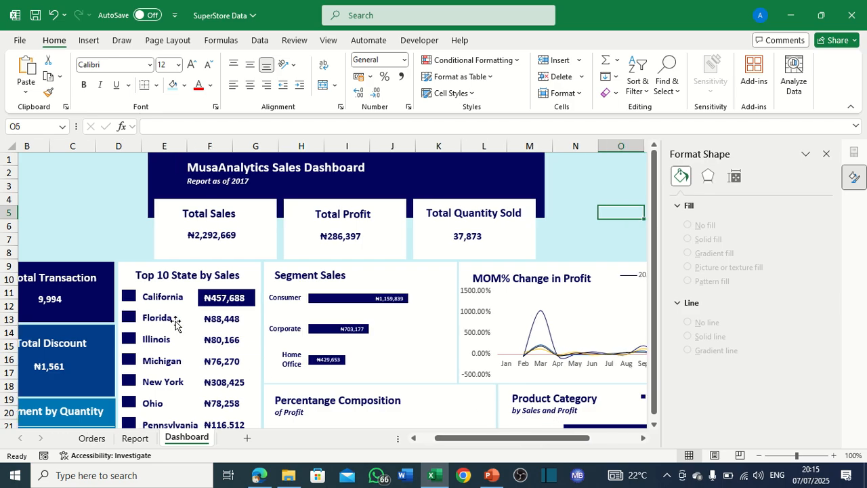
click(189, 272)
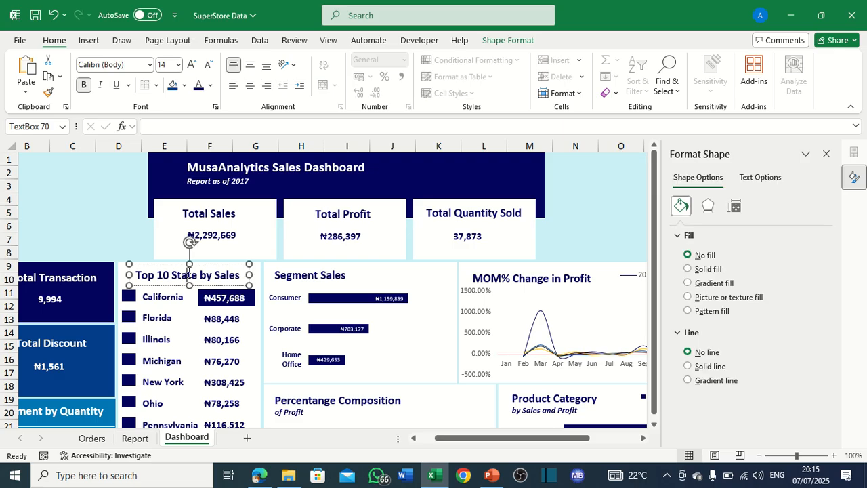
click(334, 212)
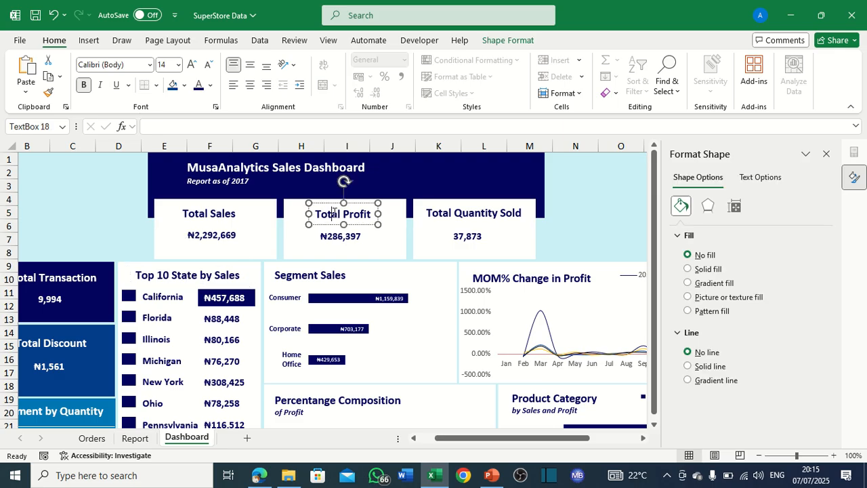
click(236, 276)
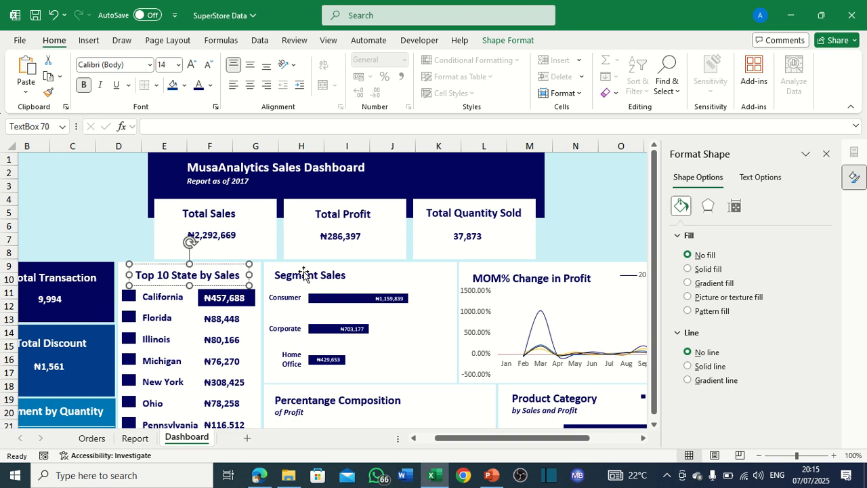
click(112, 219)
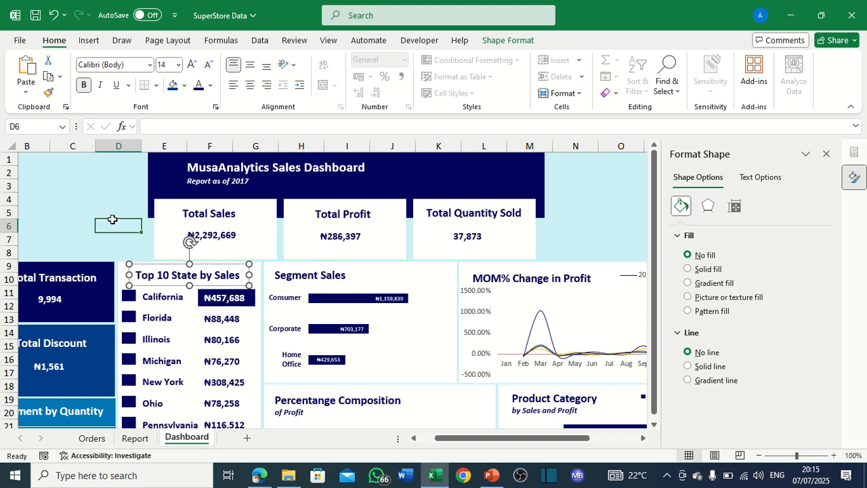
click(292, 274)
click(292, 274)
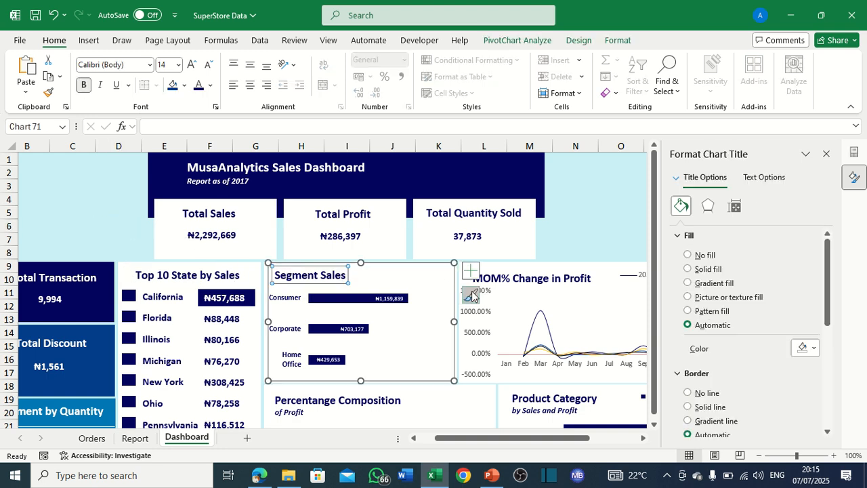
click(526, 276)
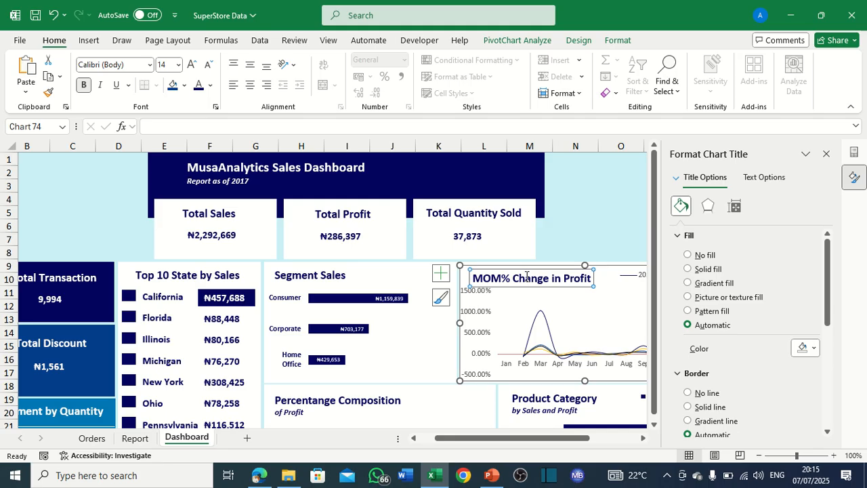
Set the font size of the Top 10 State by Sales title to 12.
scroll(493, 262, down, 2)
click(398, 319)
click(399, 320)
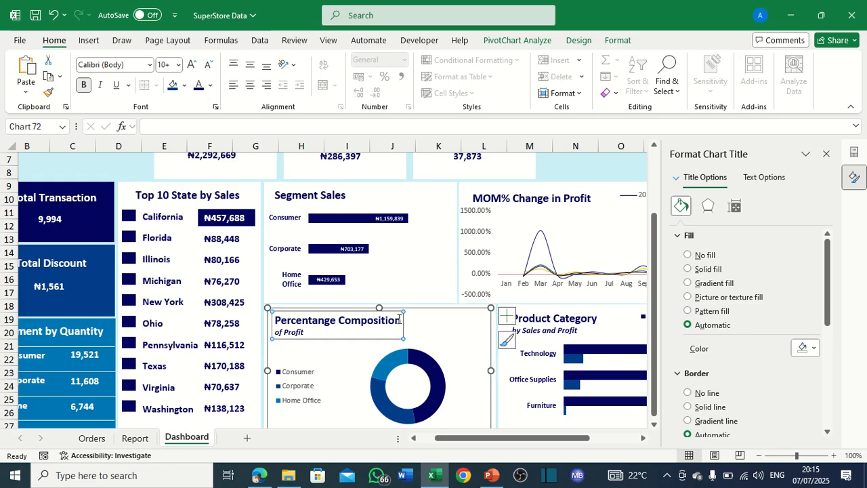
scroll(393, 303, up, 2)
click(234, 275)
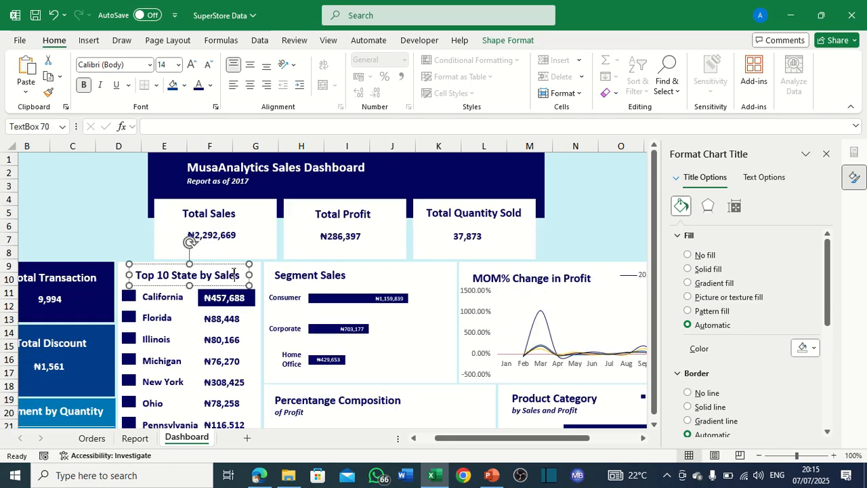
triple_click(234, 271)
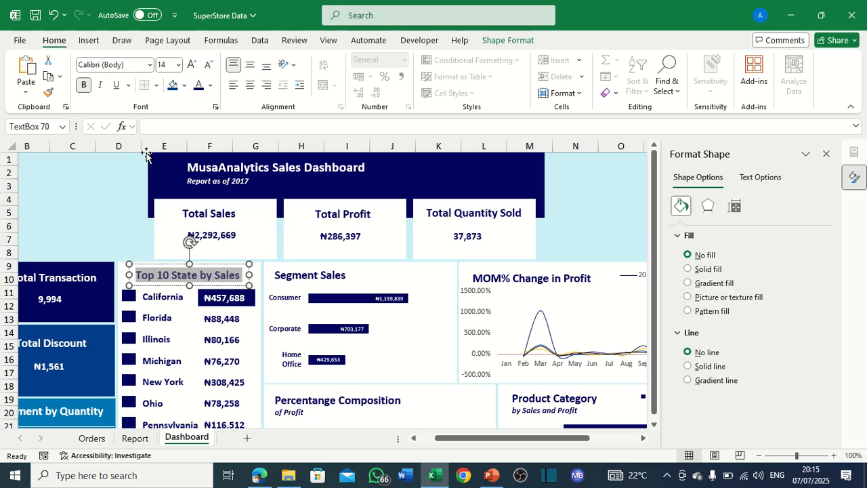
click(166, 63)
text(1)
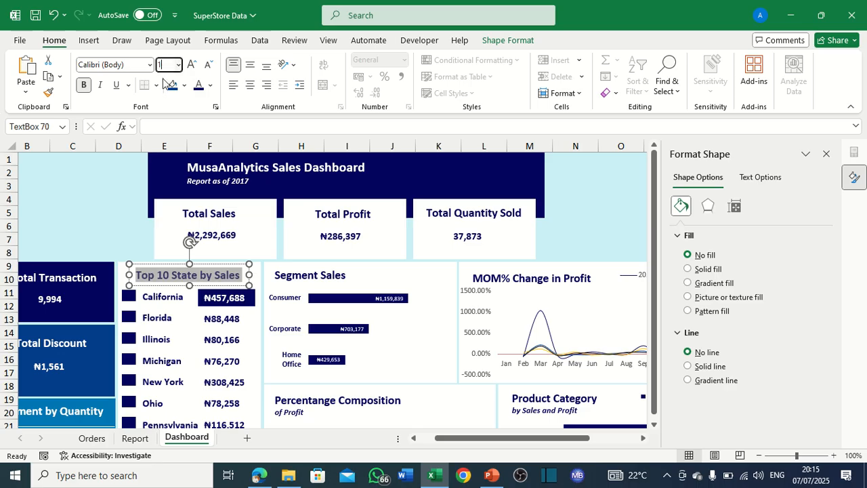
text(2)
key(Return)
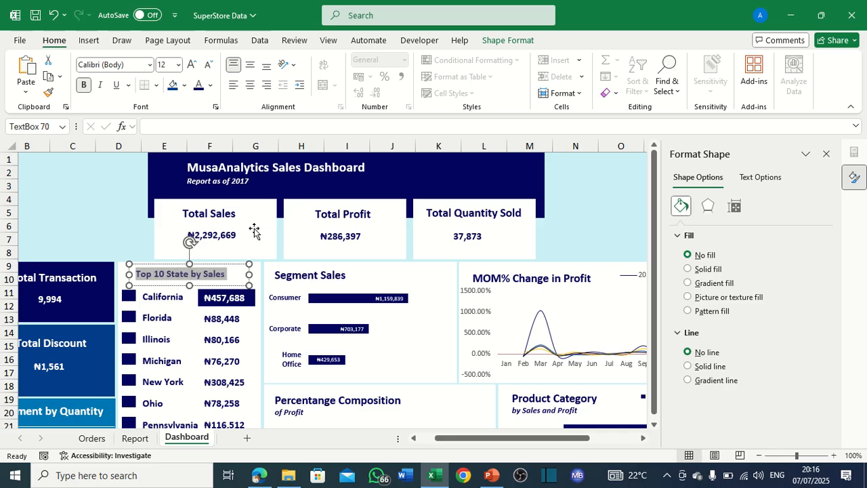
Try font size 12 on the Total Sales card title, and undo that change.
click(233, 214)
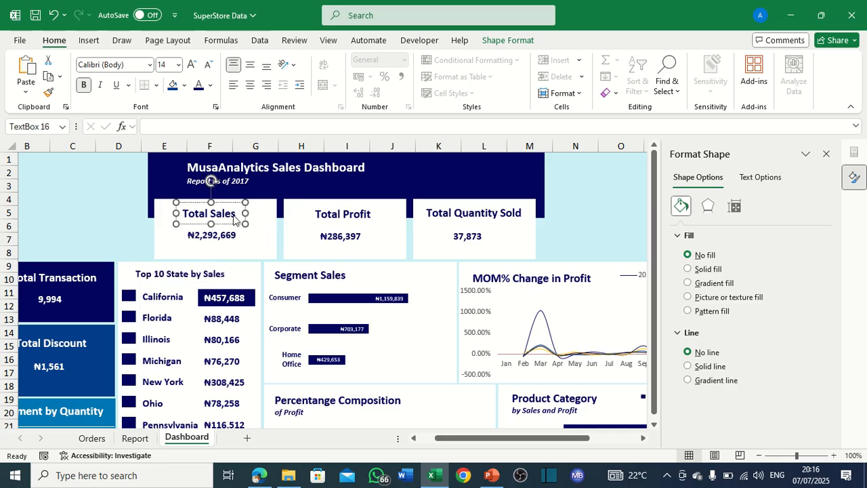
triple_click(232, 214)
click(163, 64)
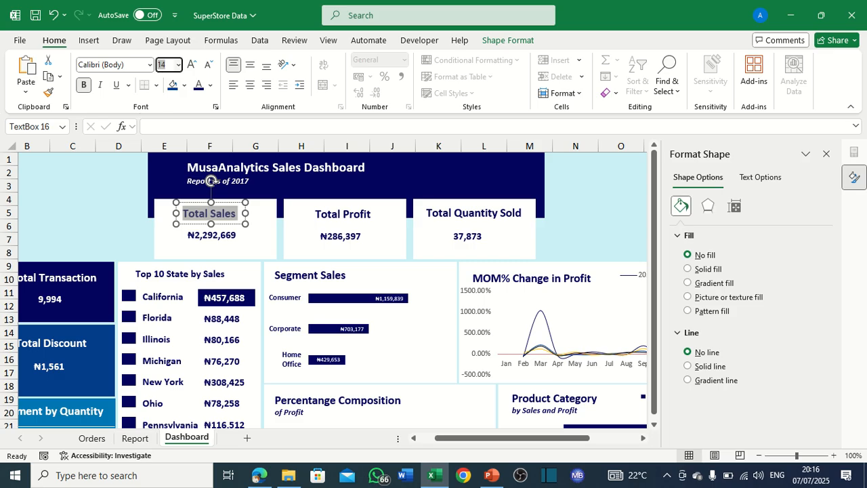
text(12)
key(Return)
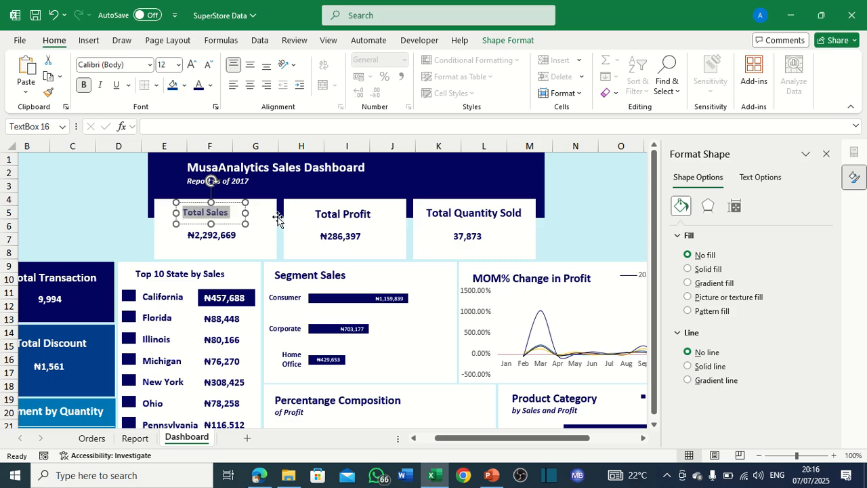
key(ctrl+z)
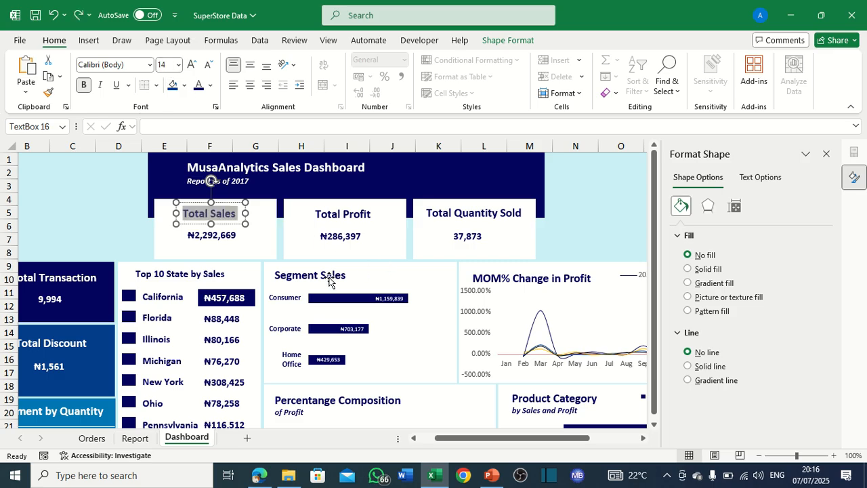
click(105, 203)
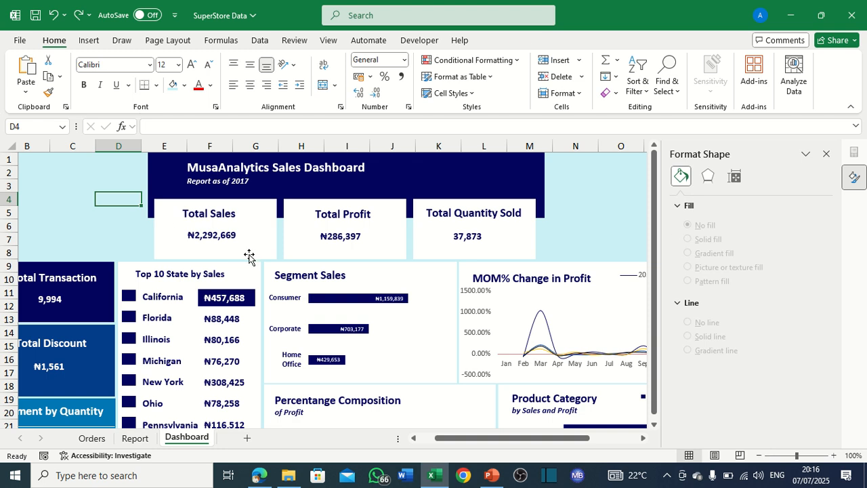
Set the font size of the Segment Sales chart title to 12.
click(303, 273)
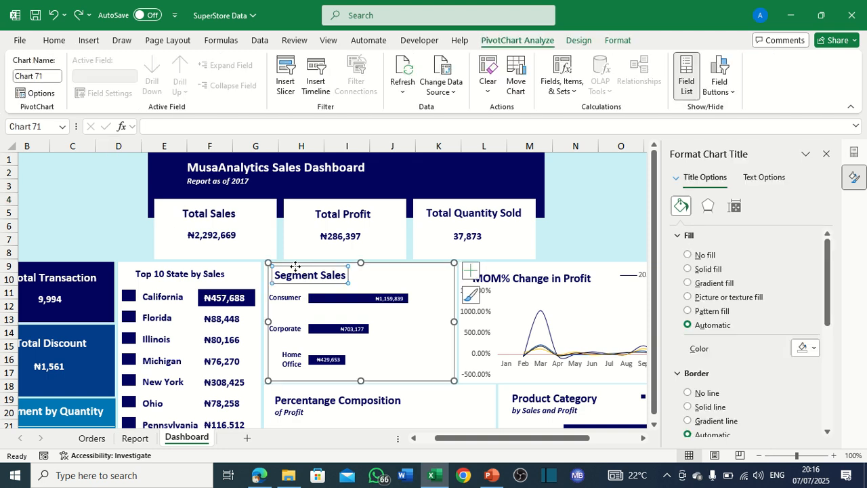
click(54, 40)
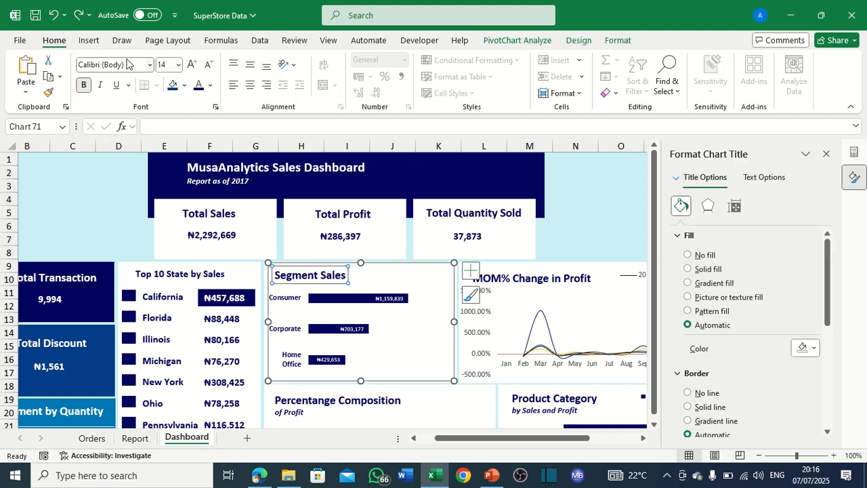
click(161, 65)
text(12)
key(Return)
Set the font size of the MOM% Change in Profit chart title to 12.
click(540, 278)
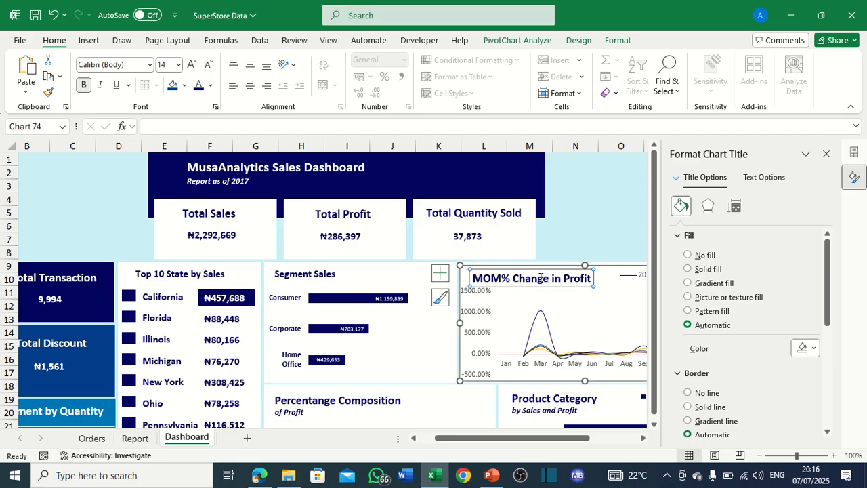
click(163, 65)
text(12)
key(Return)
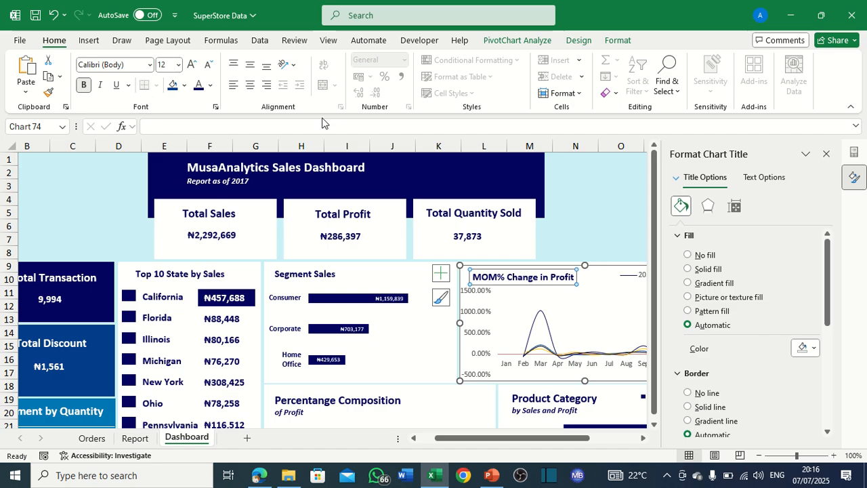
Set only the Product Category line of the sales and profit chart's title to font size 12.
scroll(447, 254, down, 2)
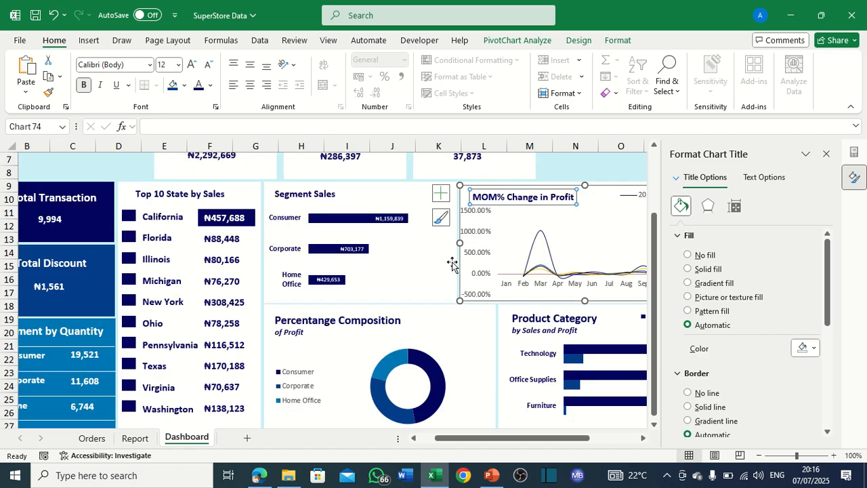
click(537, 320)
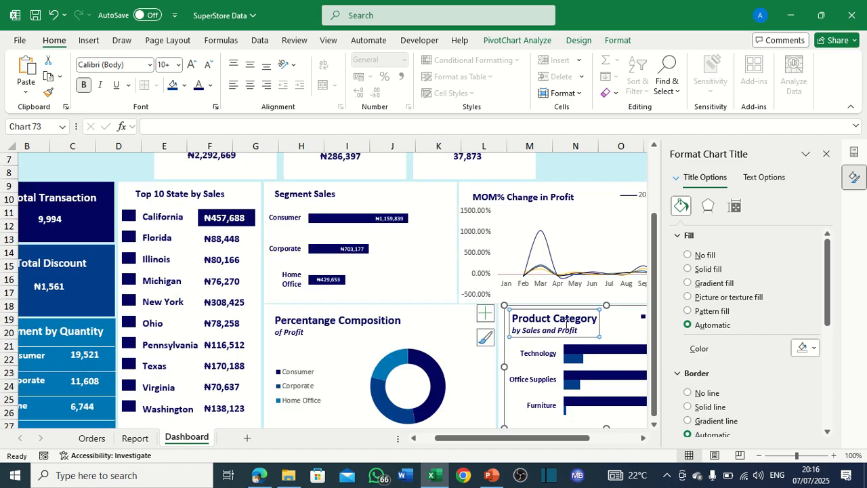
drag(595, 320, 511, 320)
click(161, 65)
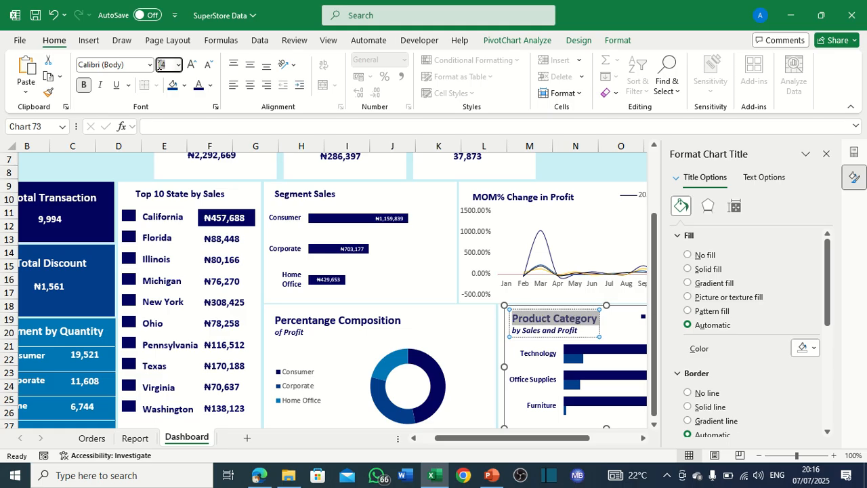
text(12)
key(Return)
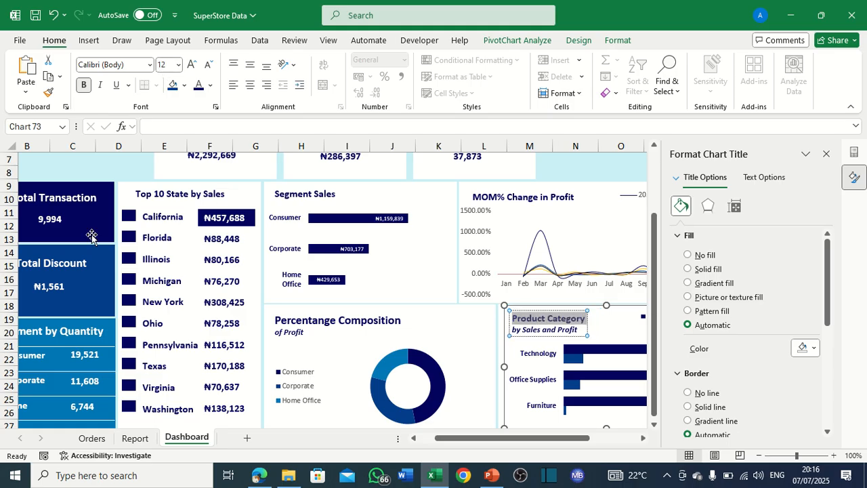
Set only the Percentange Composition line of the doughnut chart's title to font size 12.
click(303, 324)
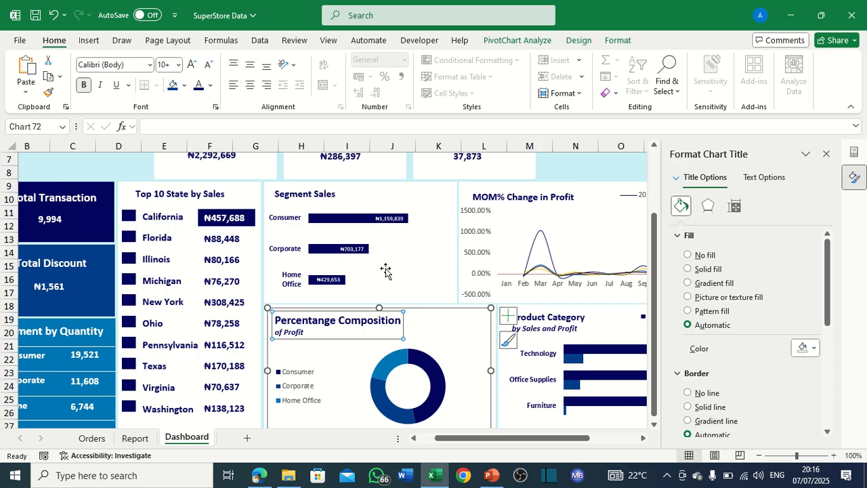
drag(401, 321, 275, 321)
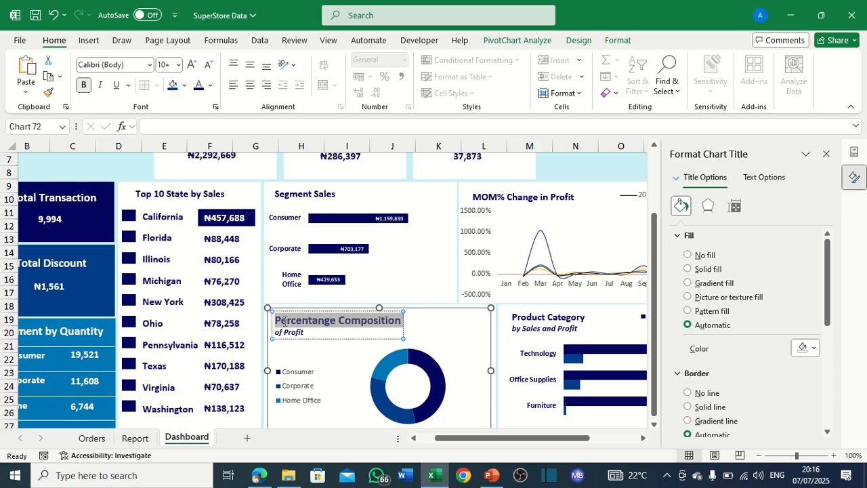
click(162, 64)
text(12)
key(Return)
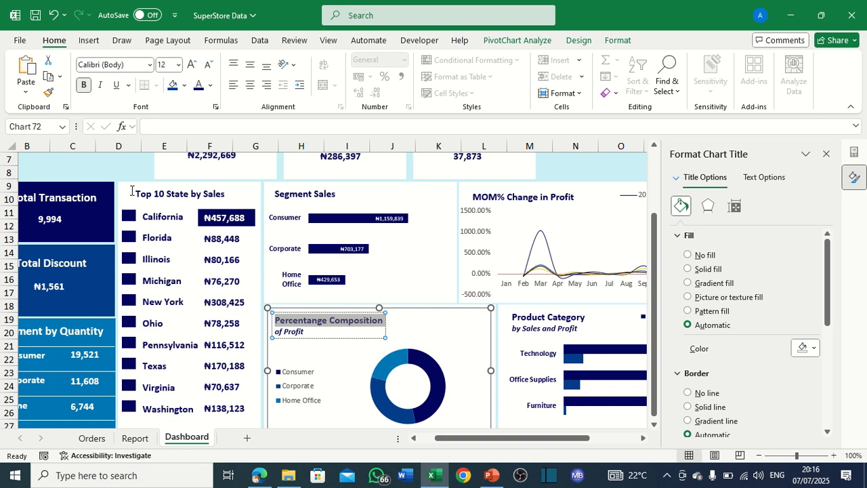
Set the font size of the Total Transaction card title to 12.
click(94, 195)
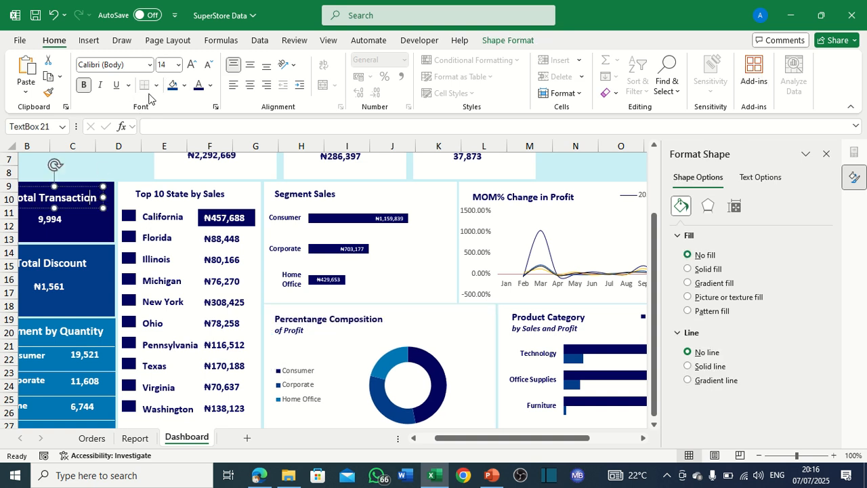
key(ctrl+a)
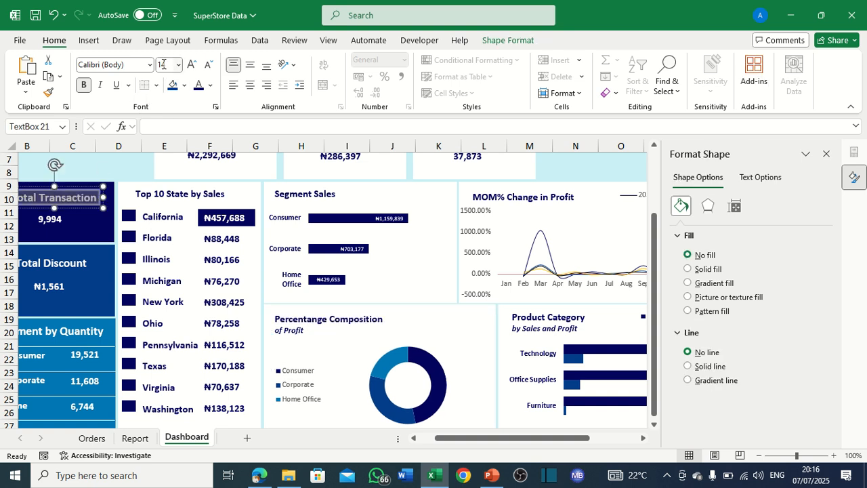
click(163, 65)
text(12)
key(Return)
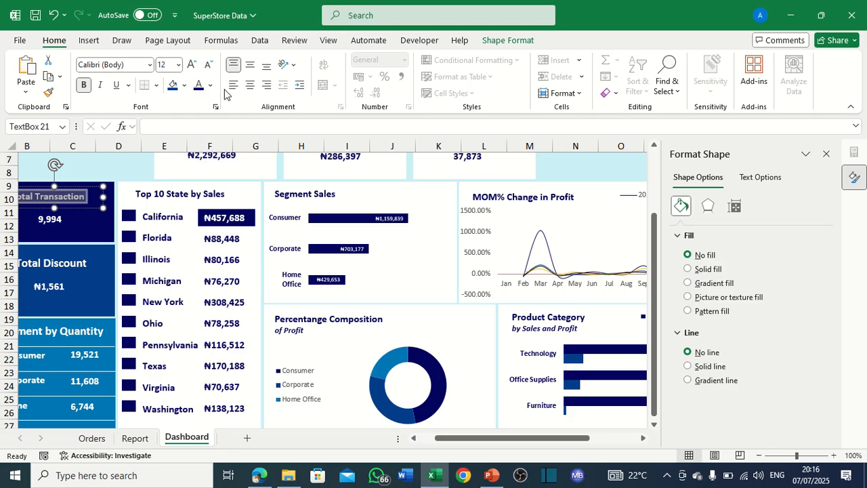
Set the font size of the Total Discount card title to 12.
scroll(129, 250, down, 1)
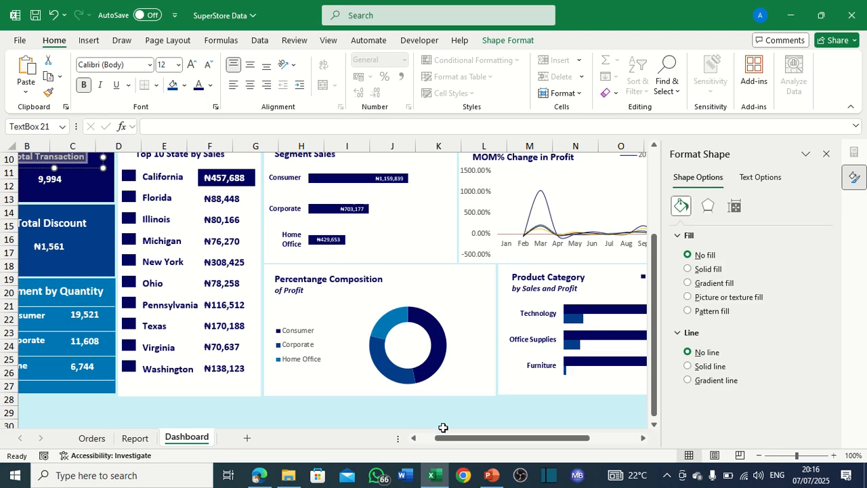
drag(441, 437, 428, 439)
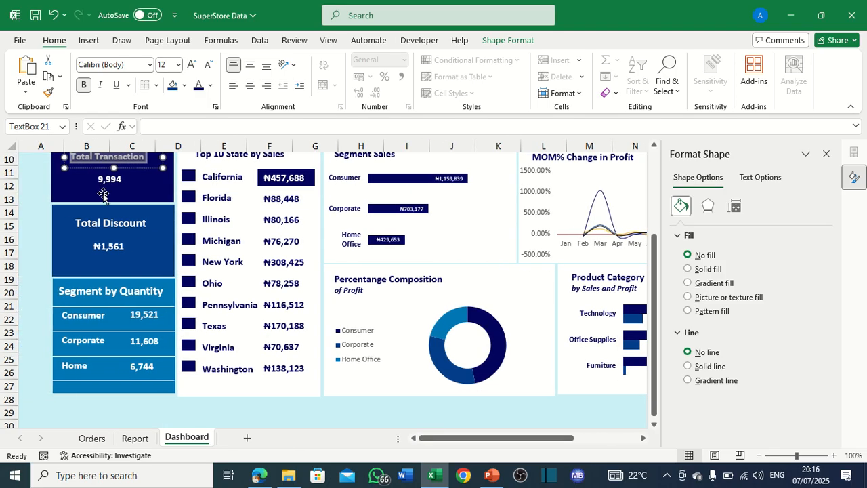
click(123, 223)
triple_click(123, 224)
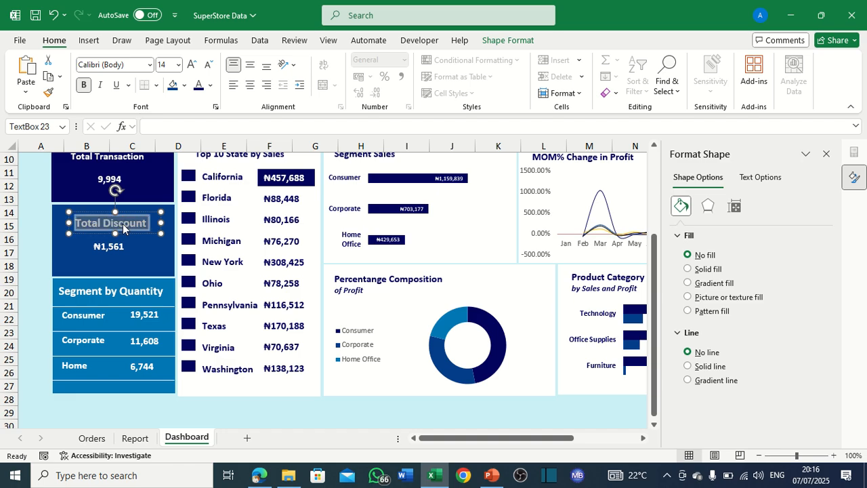
click(162, 68)
key(Return)
Set the font size of the Segment by Quantity title to 12.
click(136, 293)
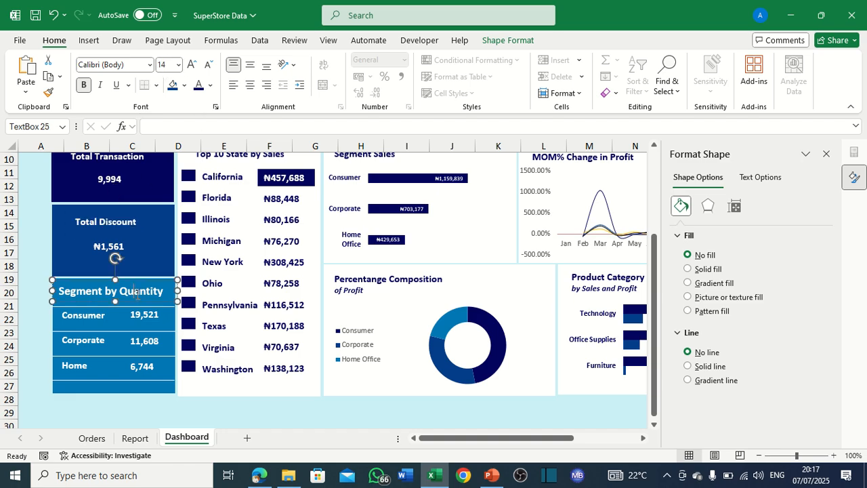
key(ctrl+a)
click(164, 64)
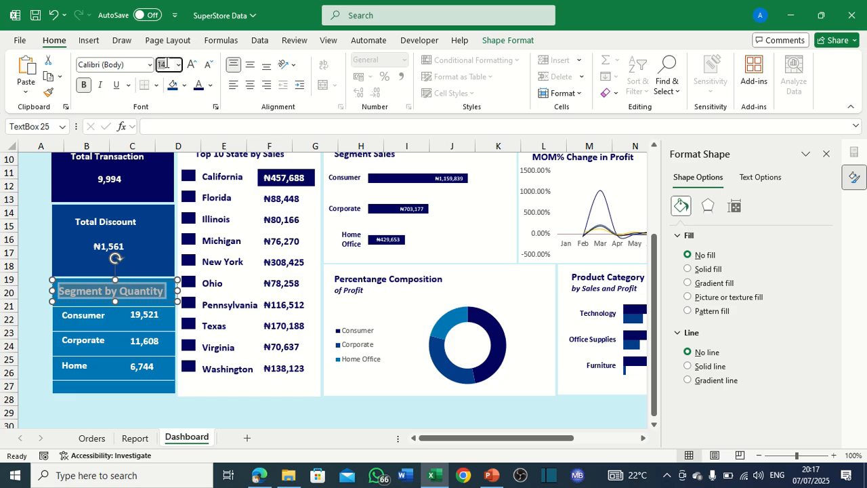
key(Return)
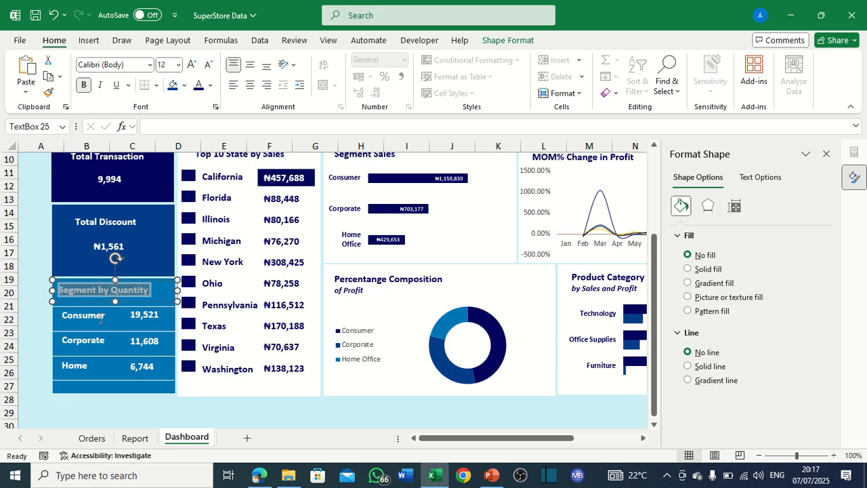
click(33, 249)
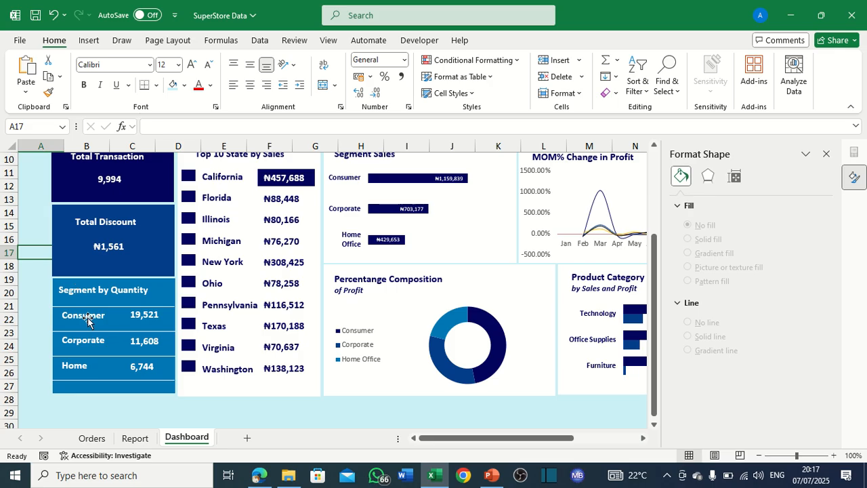
Move the Segment by Quantity title slightly to the right so it sits centred in its panel.
click(83, 315)
click(38, 282)
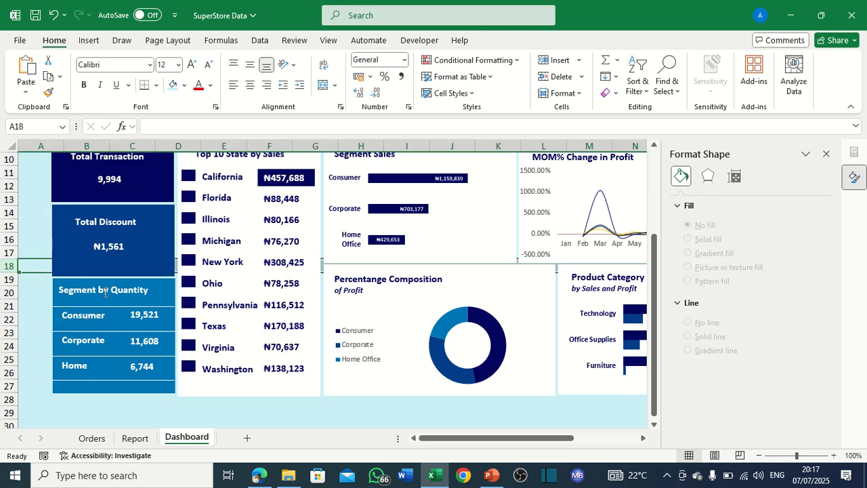
click(72, 282)
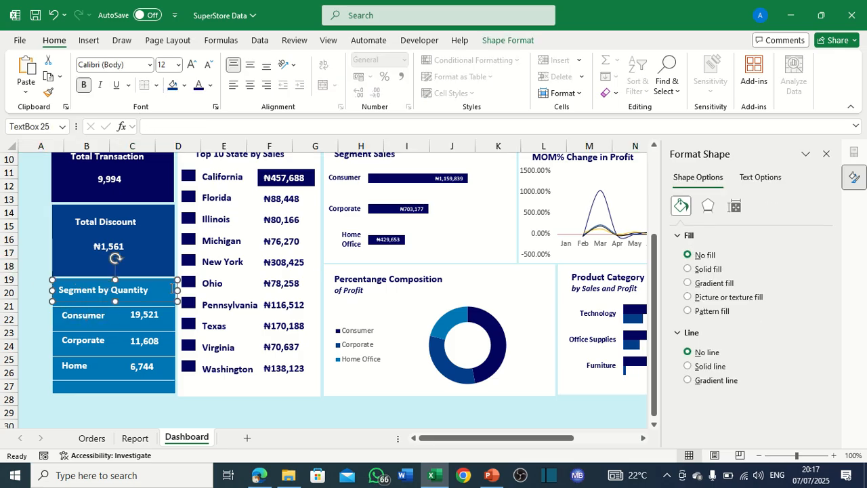
drag(177, 289, 137, 282)
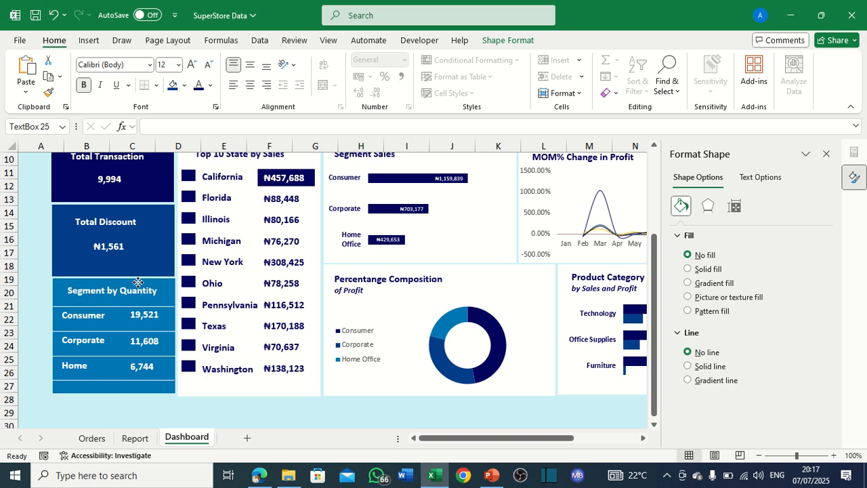
Narrow the Total Discount title's text box so the title sits centred in its card.
click(105, 220)
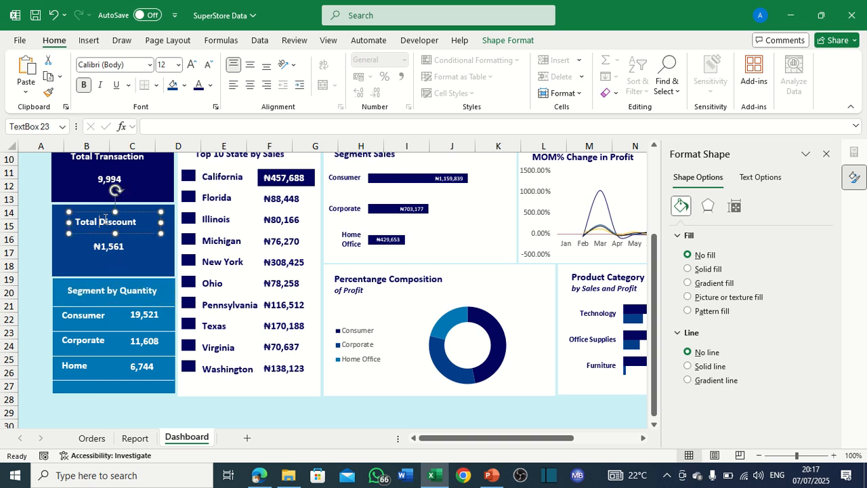
drag(161, 222, 119, 212)
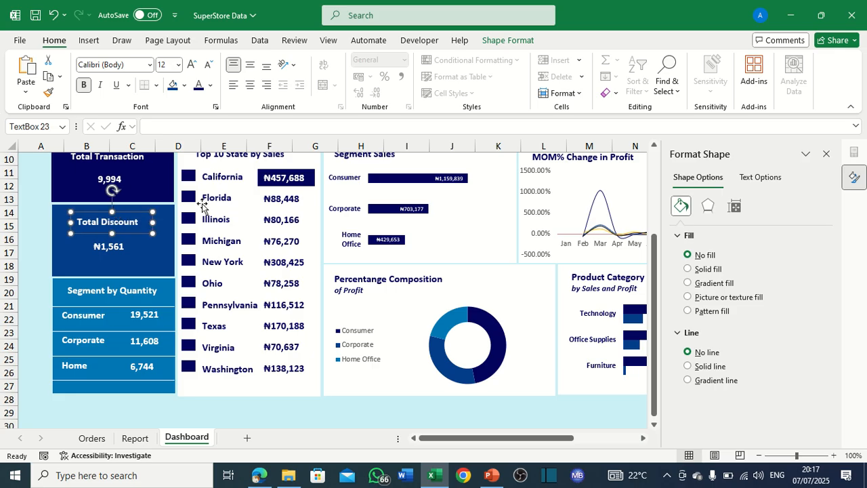
Move the Total Transaction title slightly right and down so it sits centred in its card.
scroll(196, 207, up, 2)
click(134, 236)
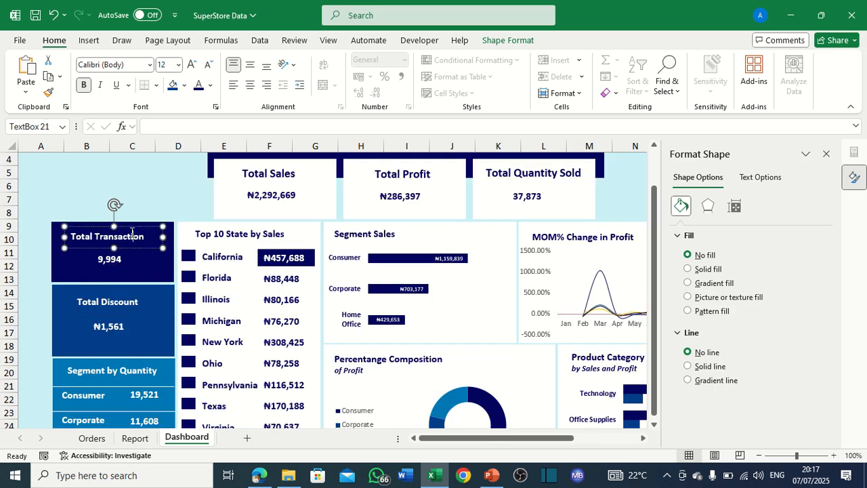
drag(128, 226, 132, 226)
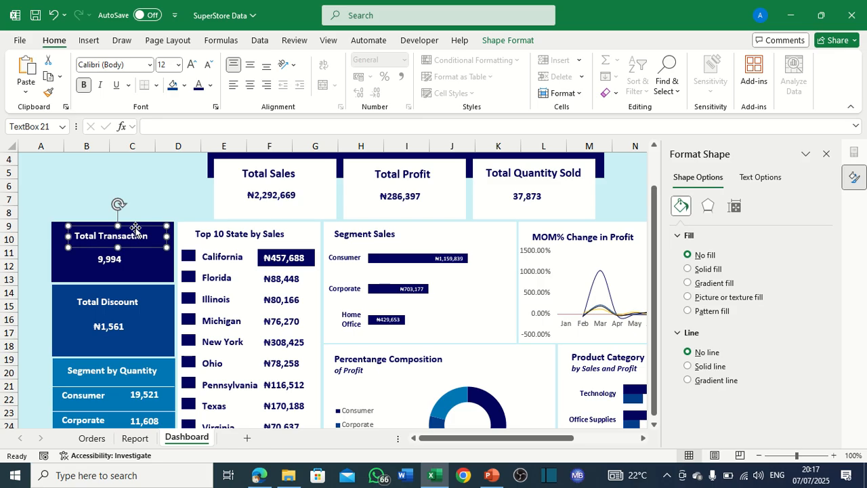
click(132, 186)
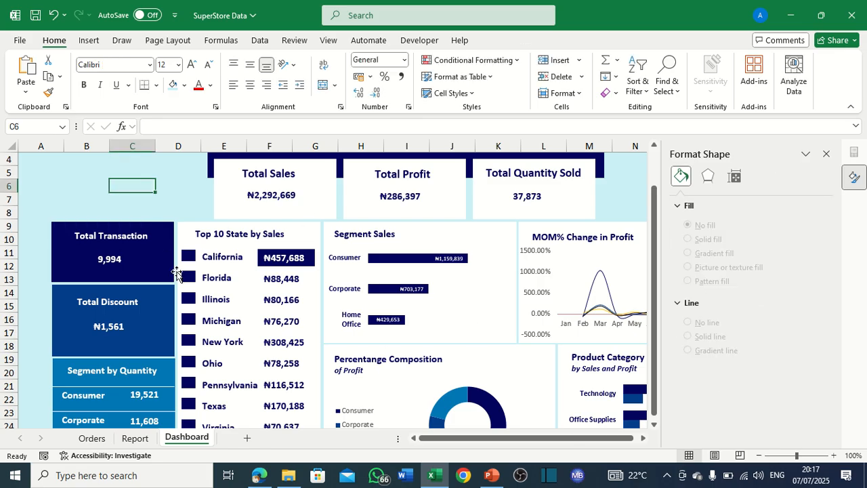
click(124, 231)
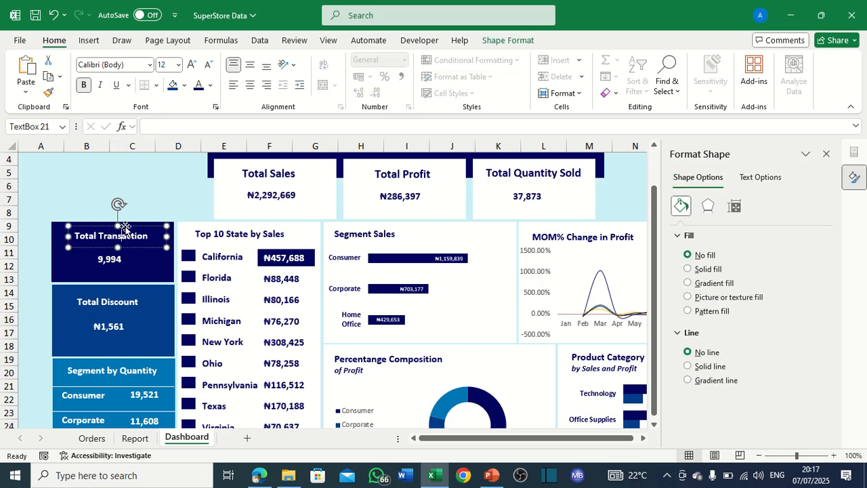
drag(125, 229, 126, 230)
click(145, 187)
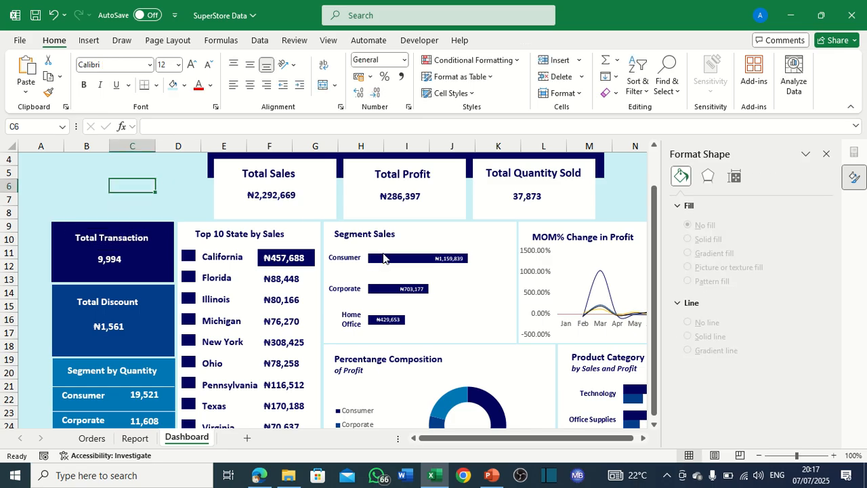
Move the MOM% Change in Profit chart title slightly up to line up with the Segment Sales title.
click(588, 236)
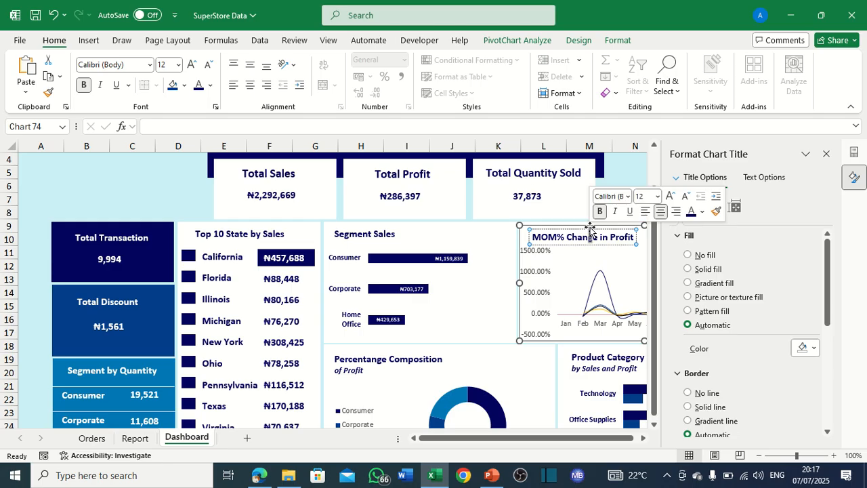
click(590, 230)
click(591, 235)
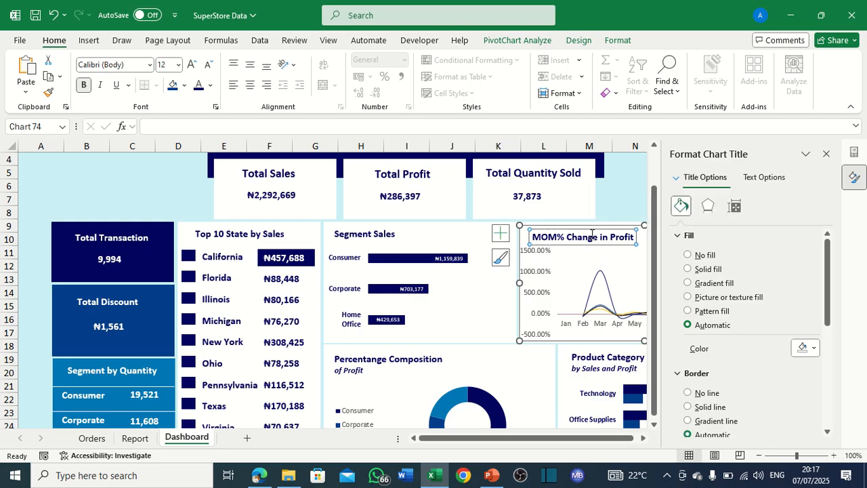
click(591, 235)
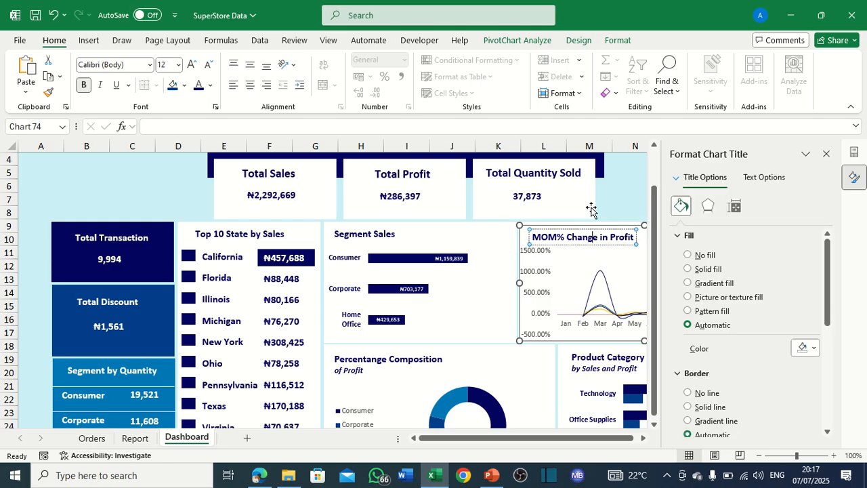
click(616, 228)
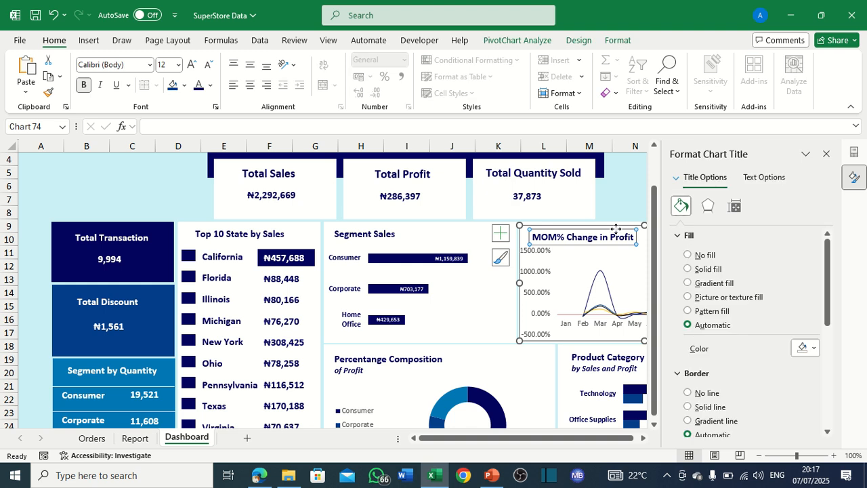
click(616, 227)
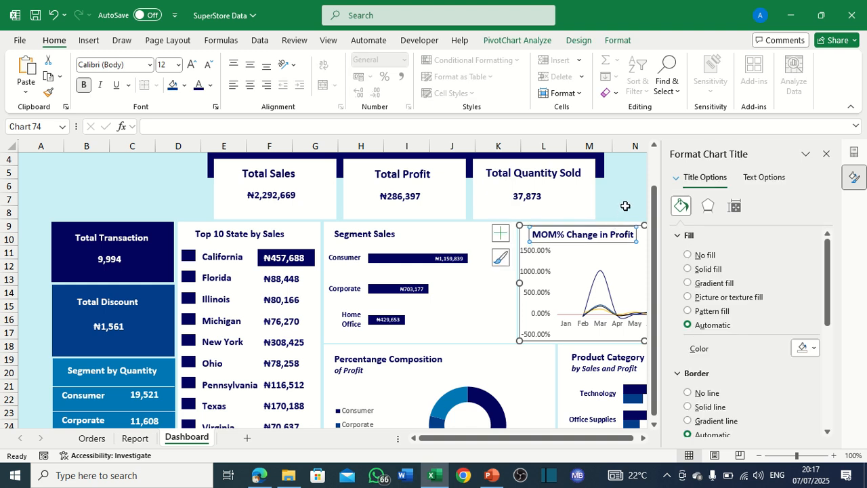
click(623, 200)
Check how the edges of the Product Category and MOM% Change in Profit panels line up on the dashboard.
drag(569, 441, 617, 443)
scroll(534, 201, up, 1)
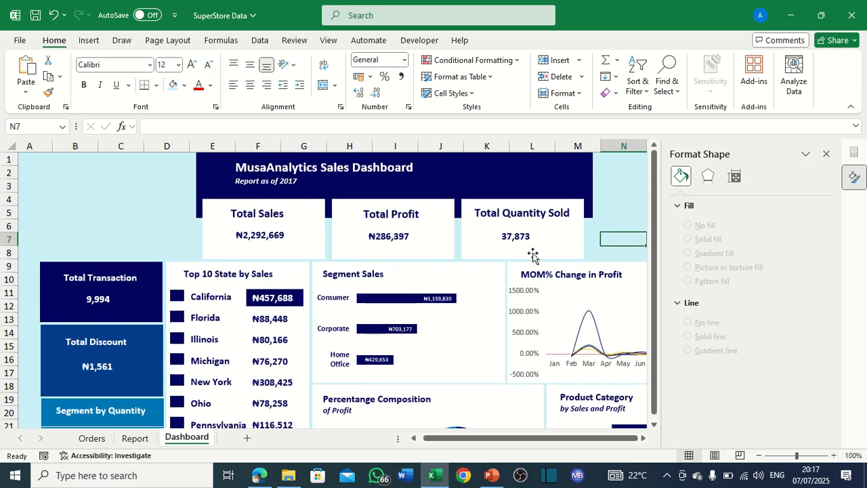
scroll(535, 201, down, 1)
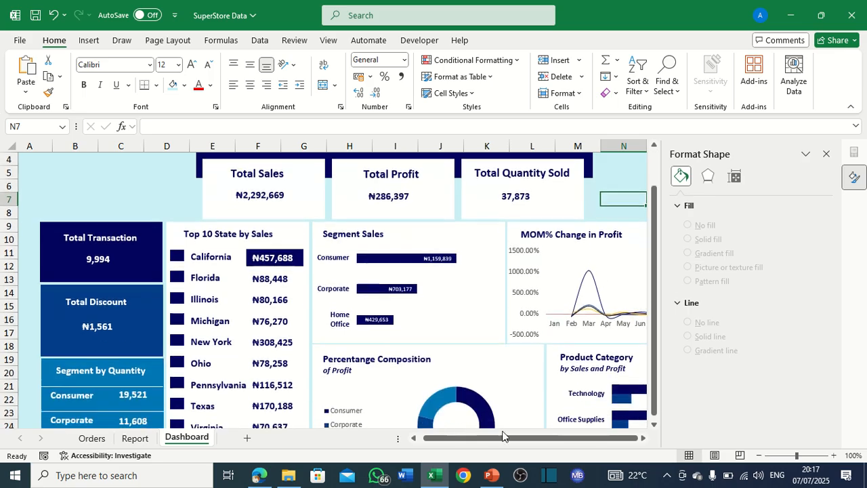
click(758, 456)
click(758, 455)
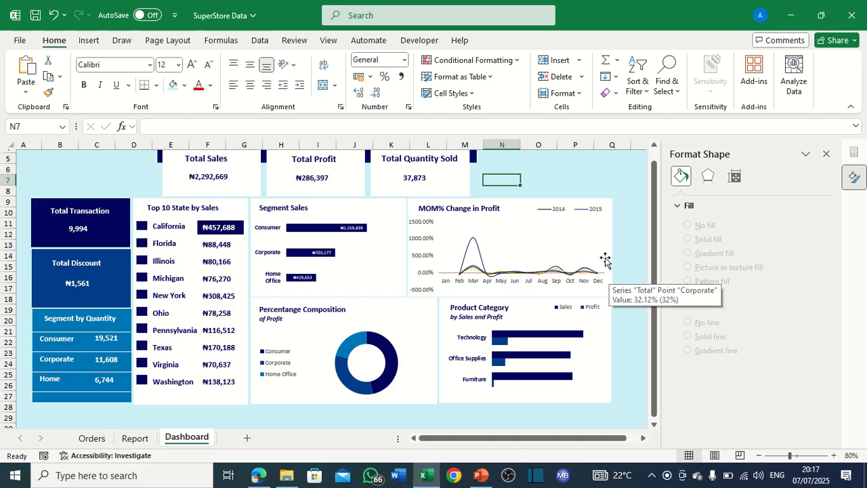
click(444, 330)
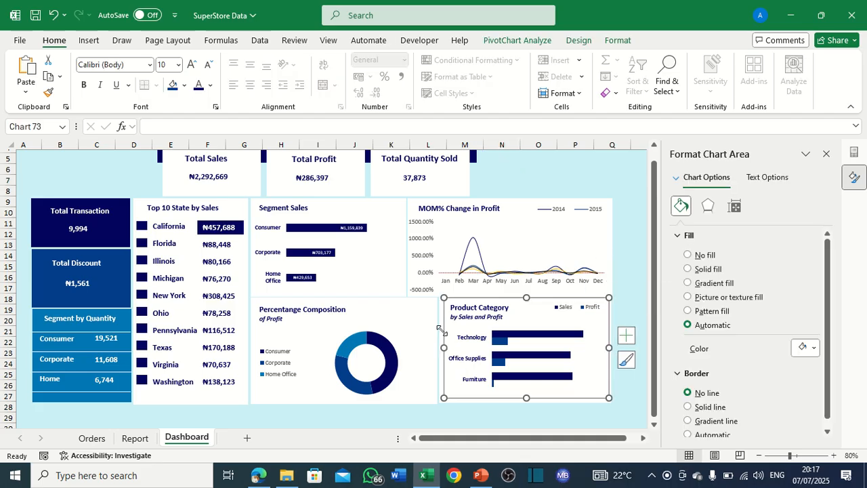
click(438, 335)
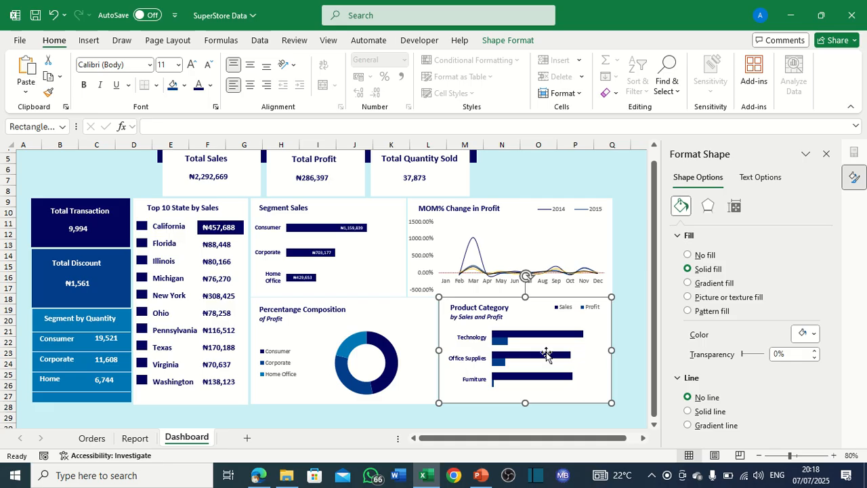
click(639, 234)
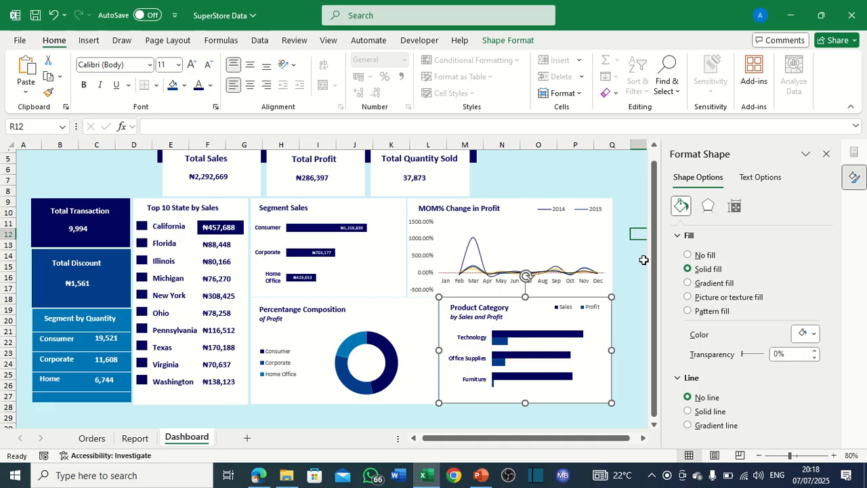
click(607, 238)
click(613, 214)
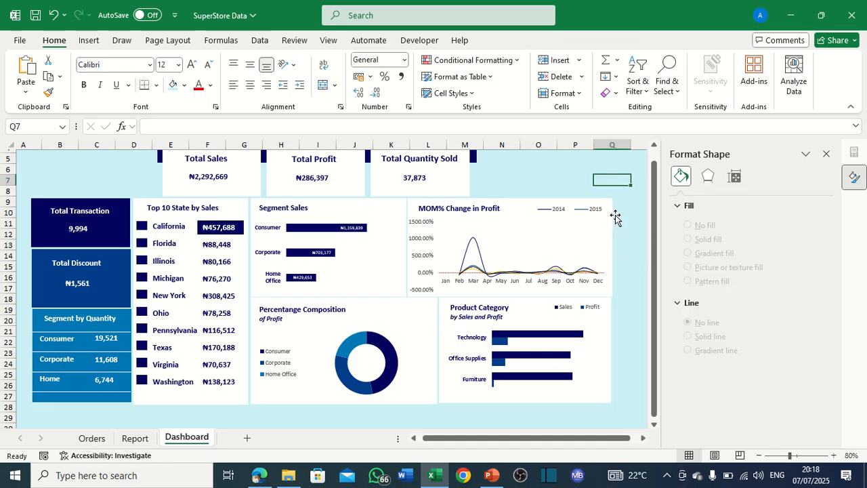
key(Up)
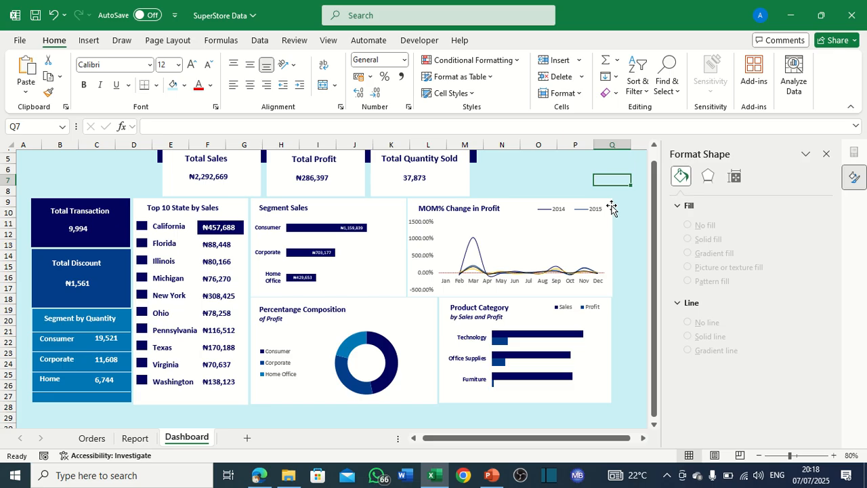
key(Up)
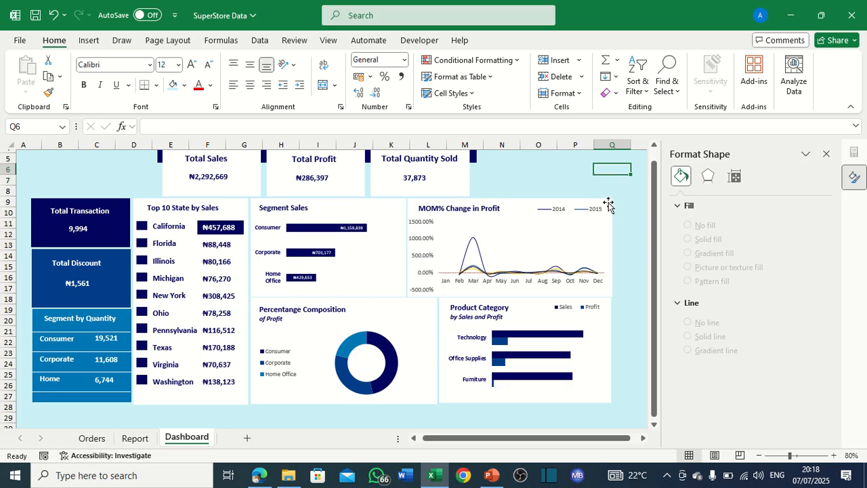
click(637, 252)
click(611, 305)
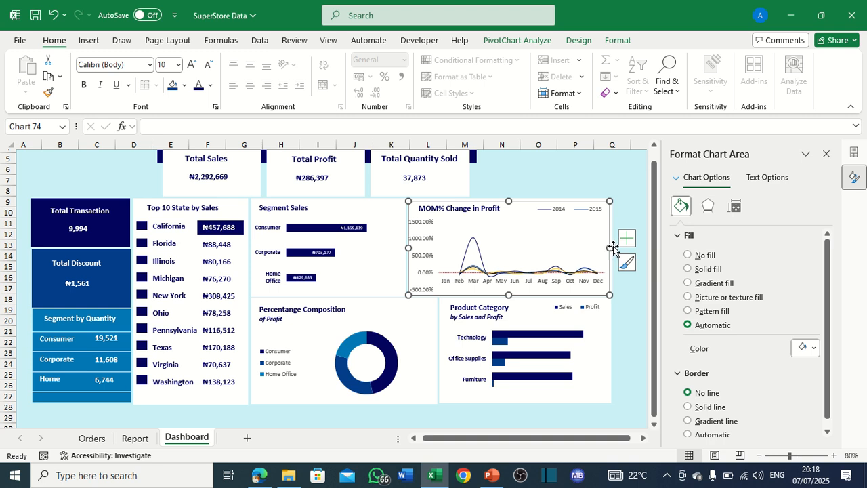
click(575, 189)
click(601, 231)
click(561, 194)
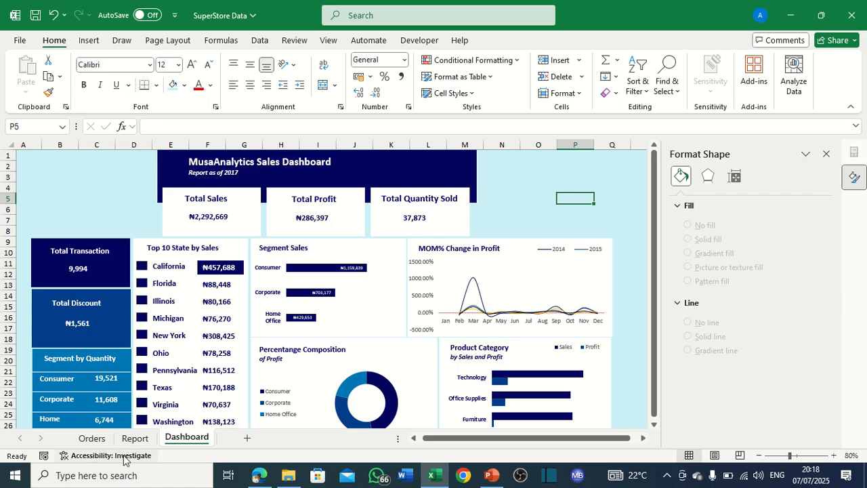
Go to the Report sheet and select the 2015 value in the Sum of Profit by year PivotTable.
click(135, 438)
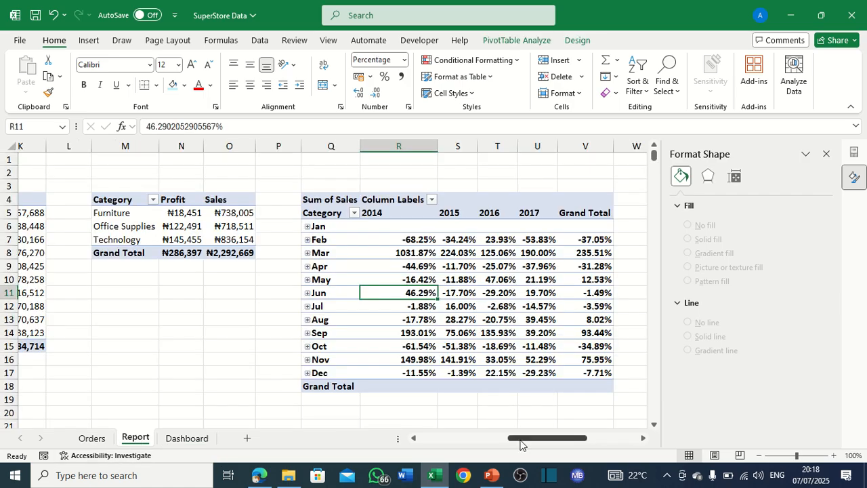
drag(519, 437, 569, 437)
click(453, 226)
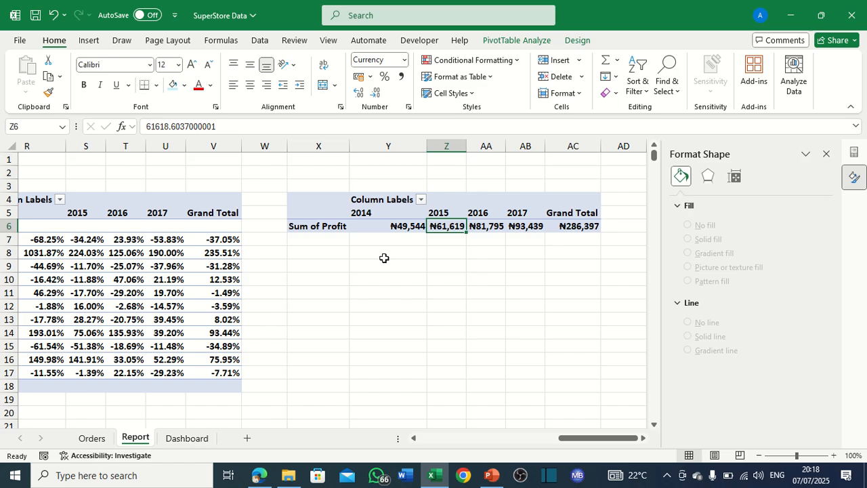
click(491, 225)
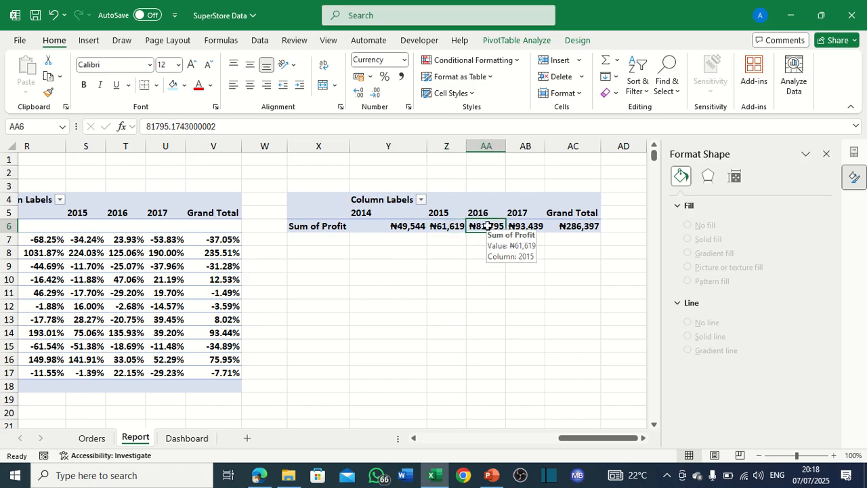
click(442, 227)
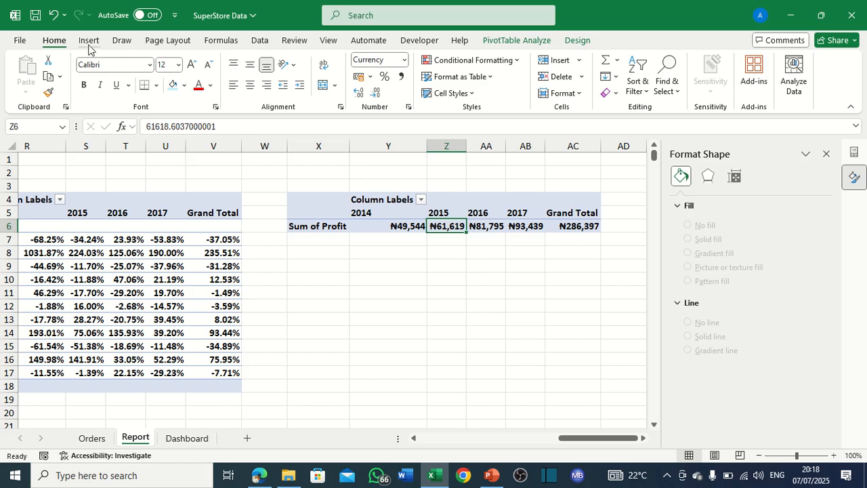
Try a clustered column PivotChart of yearly profit, preview it as a clustered bar, and delete the chart.
key(alt)
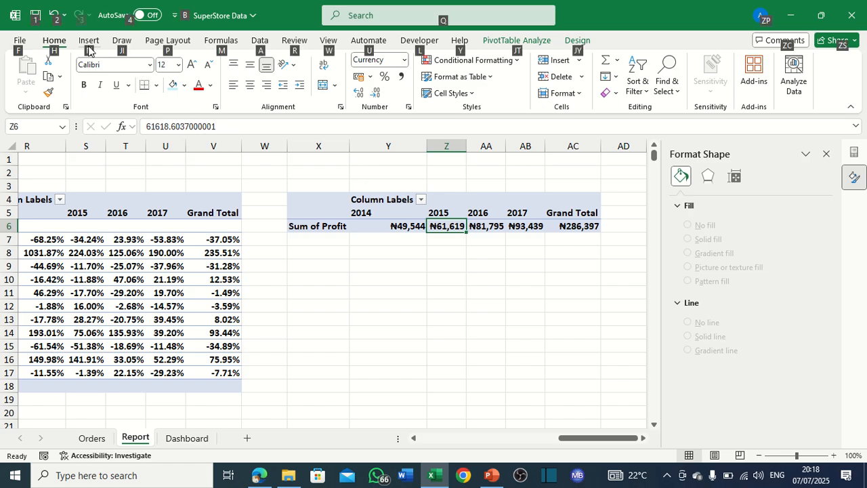
key(alt+F1)
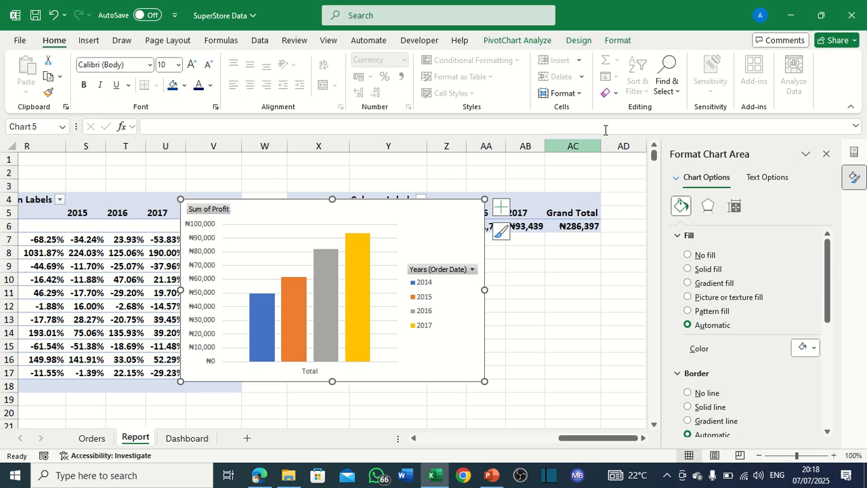
click(578, 40)
click(695, 88)
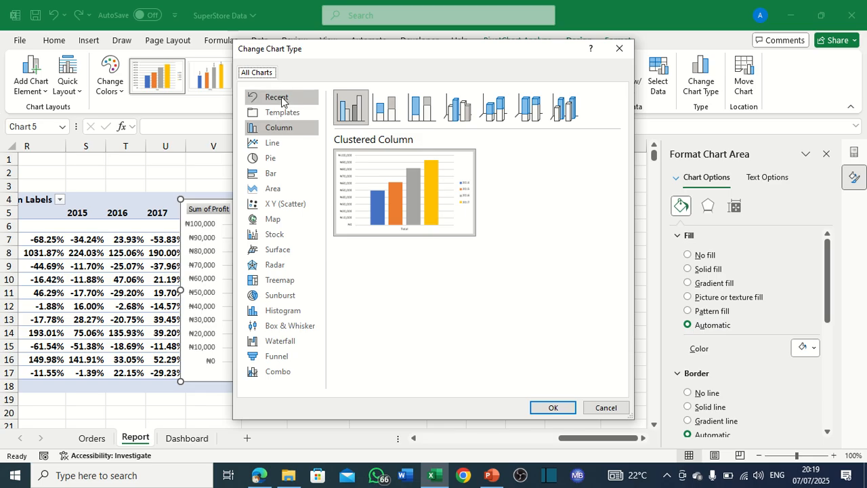
click(287, 175)
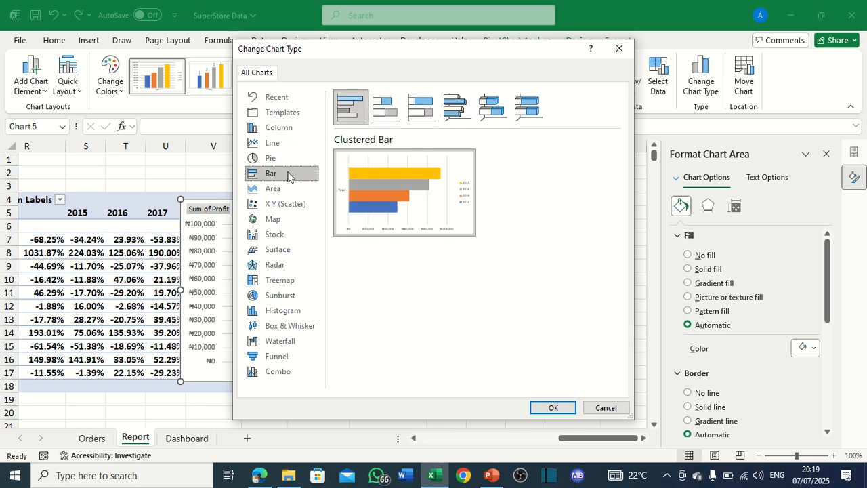
click(285, 128)
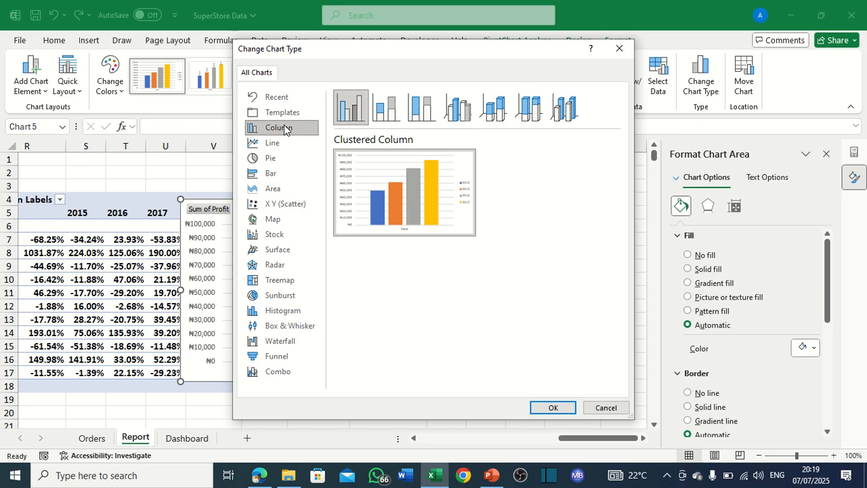
click(282, 178)
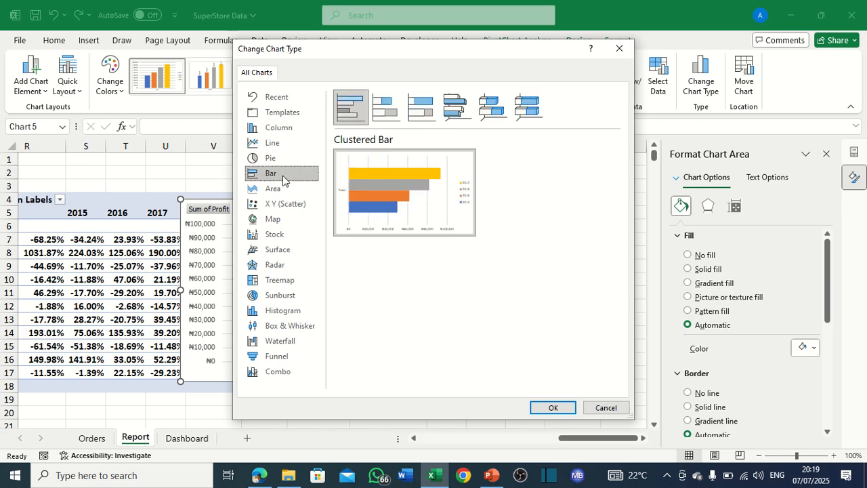
click(617, 411)
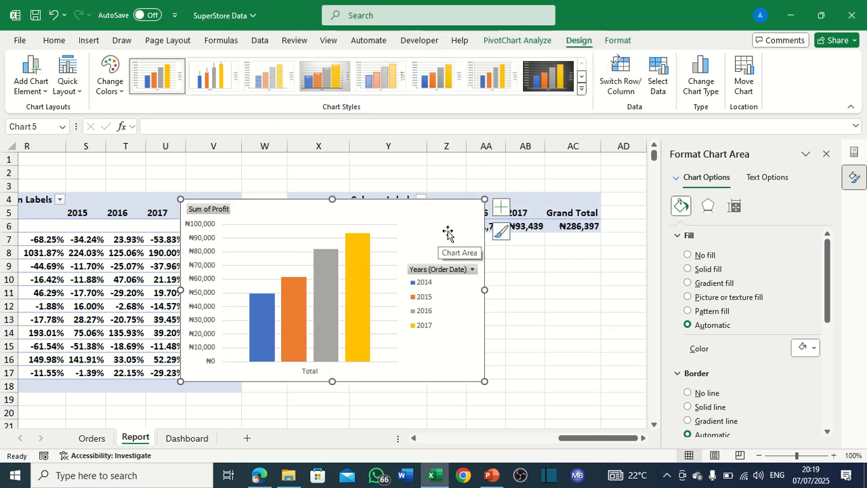
key(Delete)
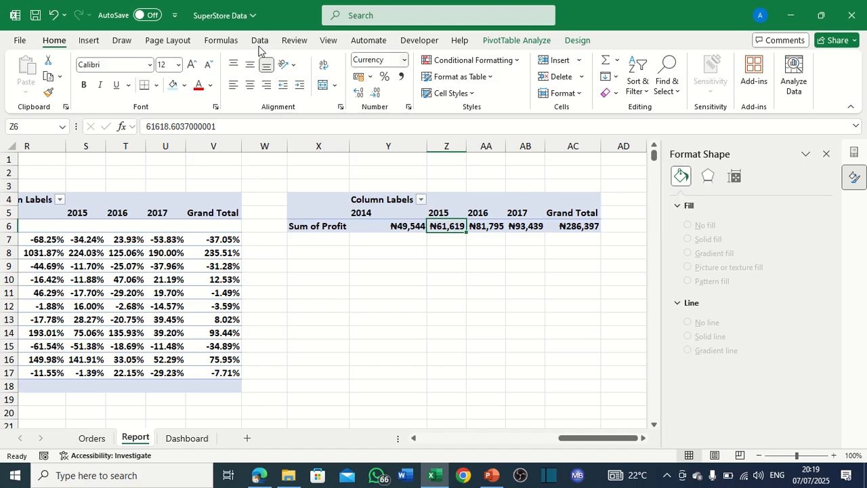
Insert a 2-D stacked bar PivotChart from the Sum of Profit by year PivotTable.
click(89, 42)
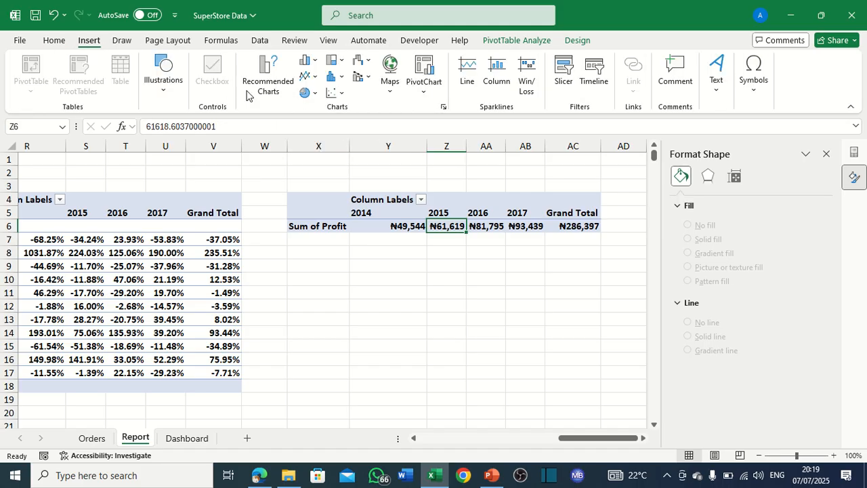
click(313, 61)
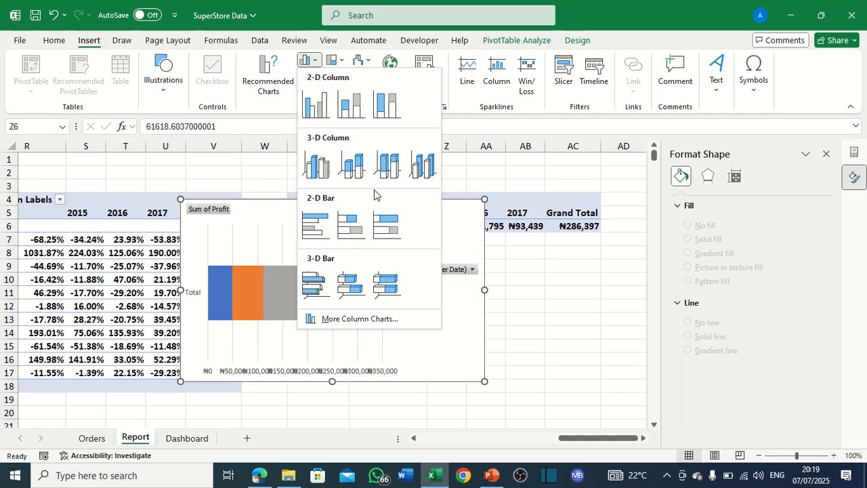
click(360, 225)
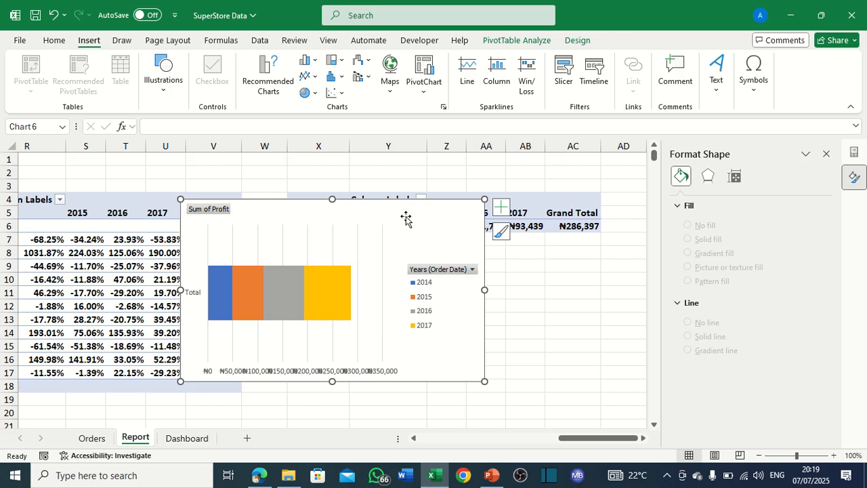
Remove the gridlines and the primary horizontal axis from the stacked bar chart.
click(501, 210)
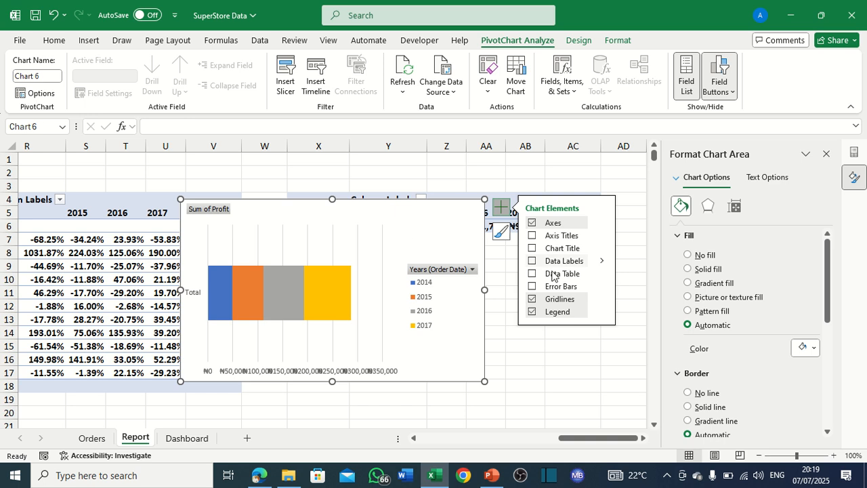
click(531, 299)
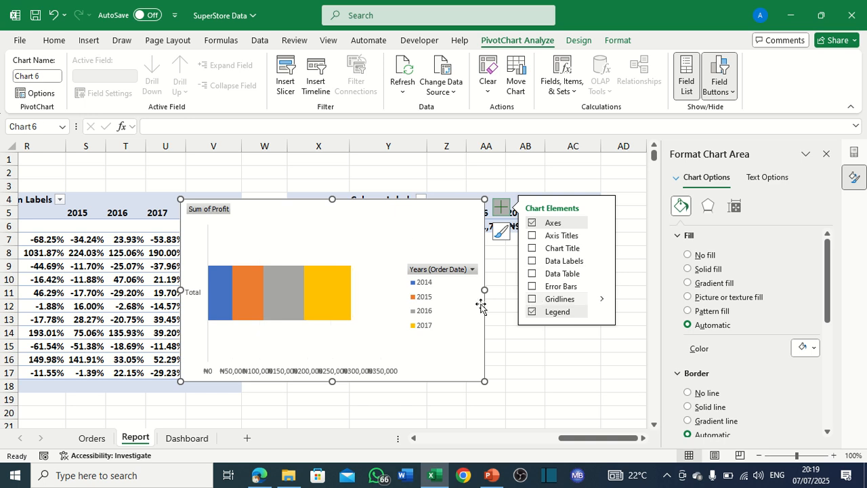
click(362, 371)
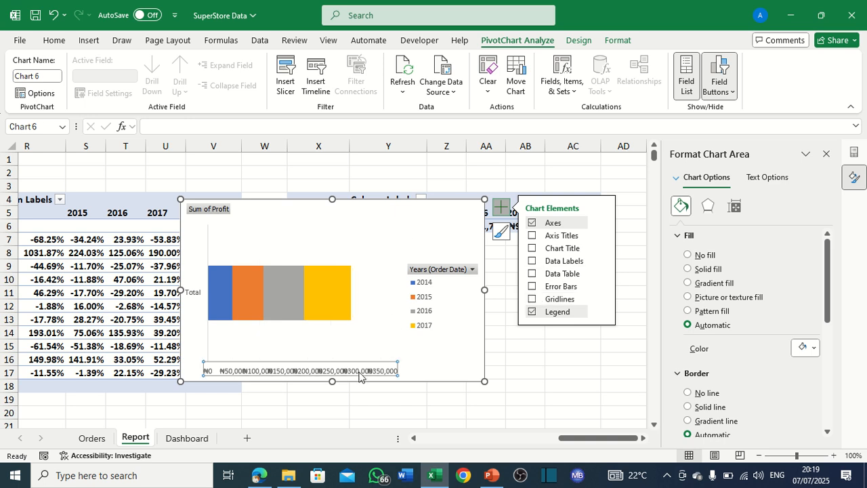
click(601, 222)
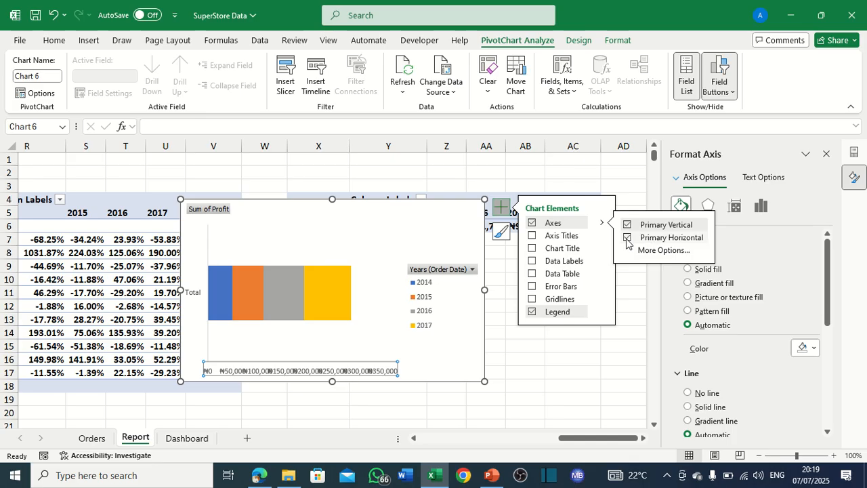
click(627, 238)
Strip the chart of its legend, the Sum of Profit field button and the vertical axis.
click(426, 293)
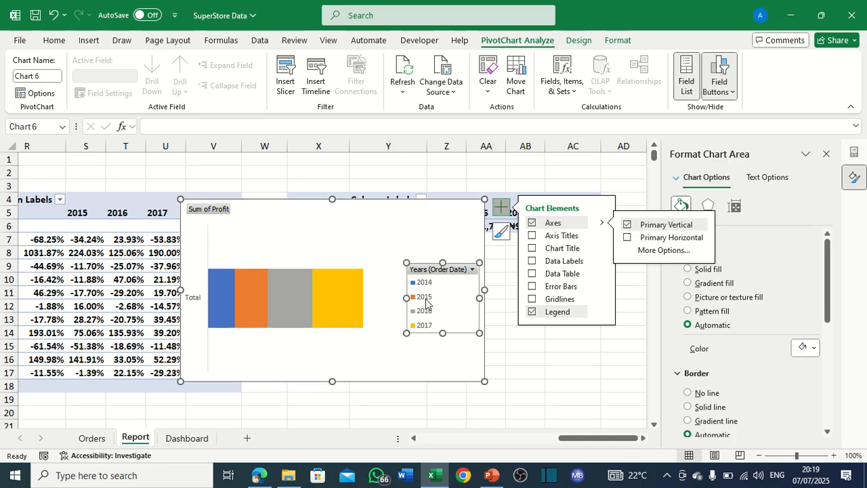
click(532, 311)
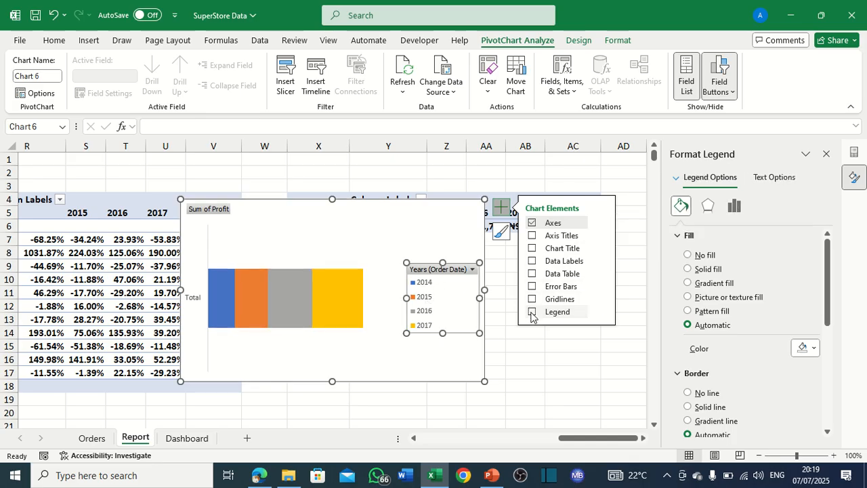
right_click(224, 212)
click(273, 349)
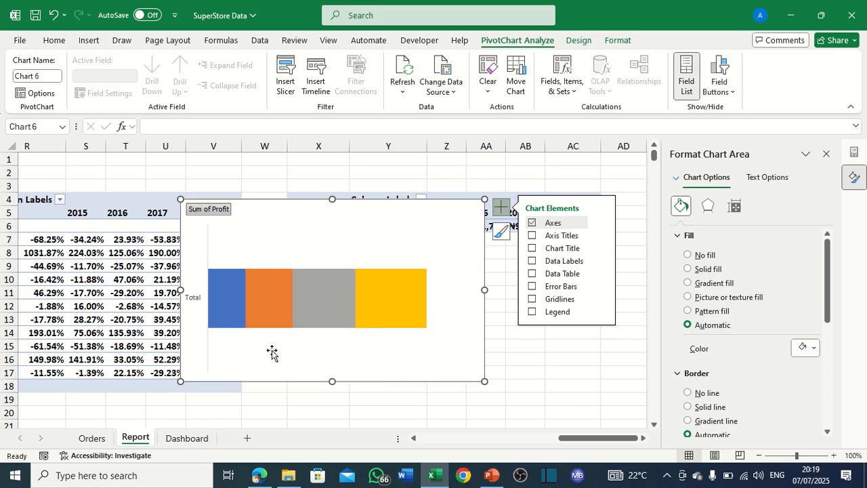
click(201, 297)
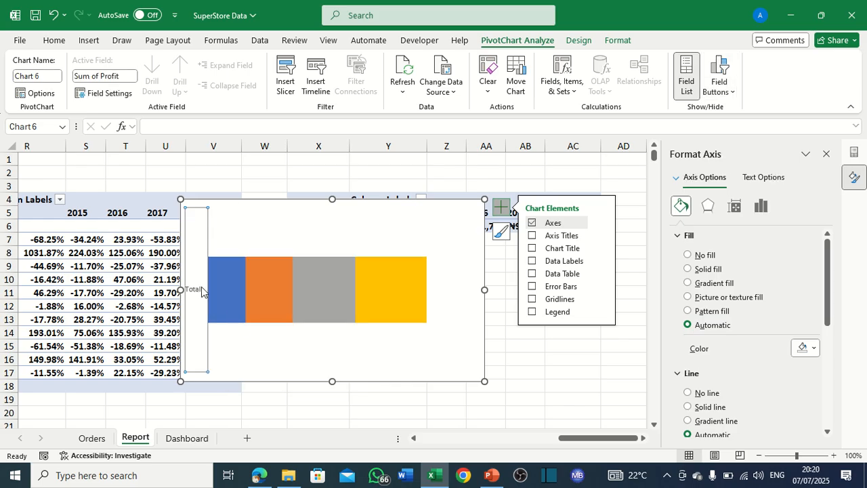
key(Delete)
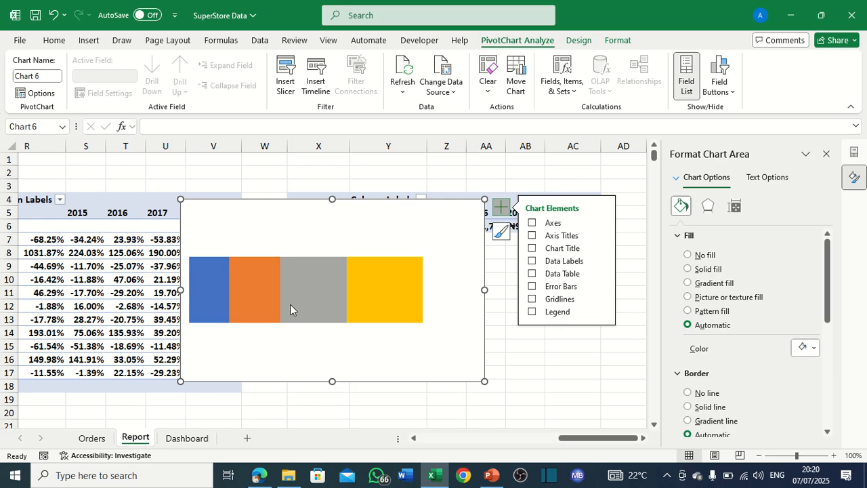
Fill the 2017 segment with dark navy and the 2016 segment with dark blue from the recent colors.
click(447, 257)
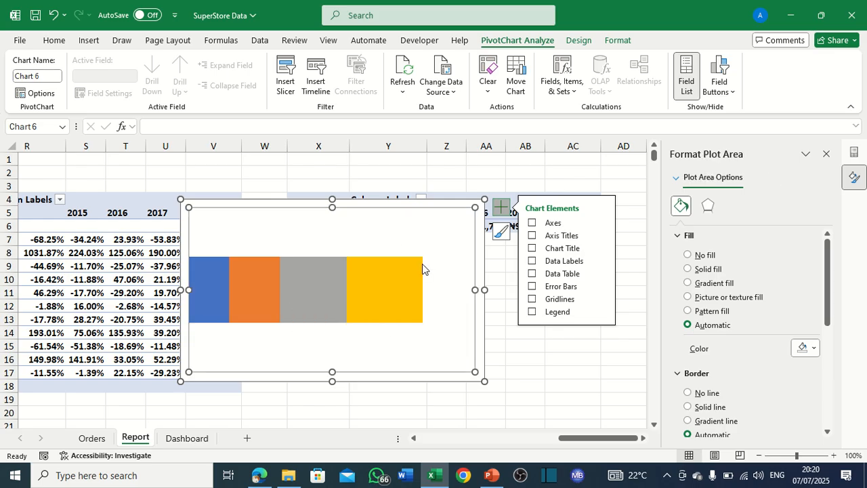
click(388, 287)
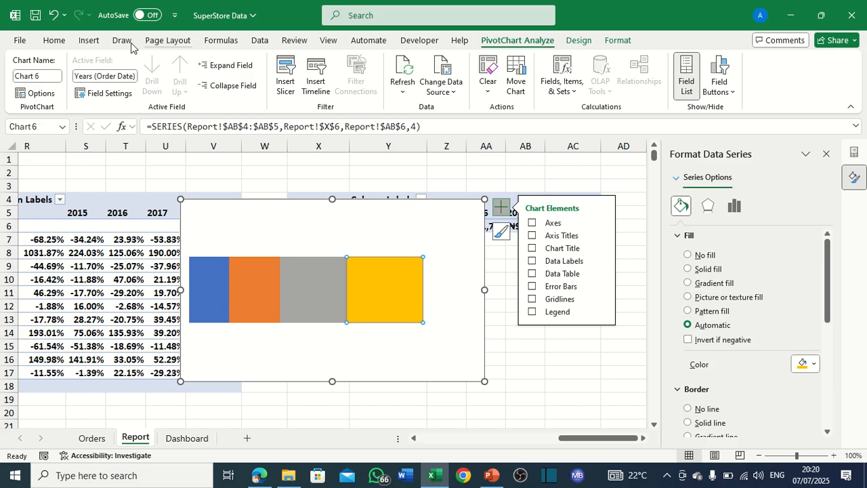
click(54, 40)
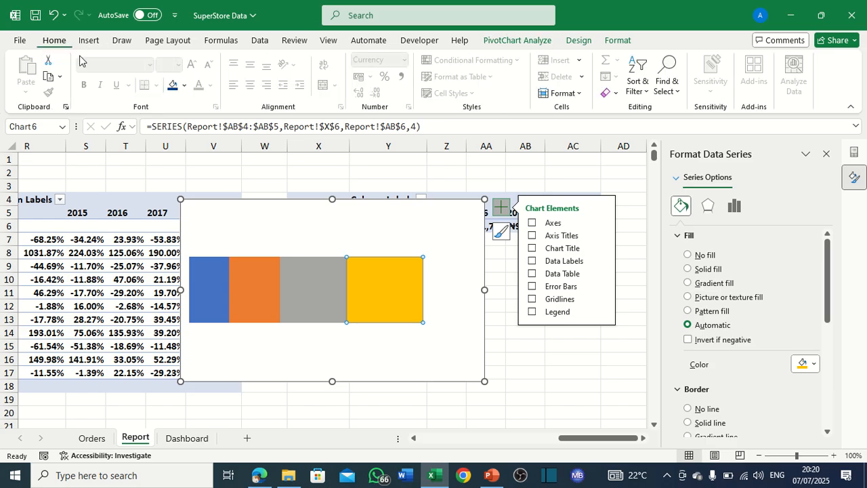
click(184, 85)
click(172, 289)
click(316, 287)
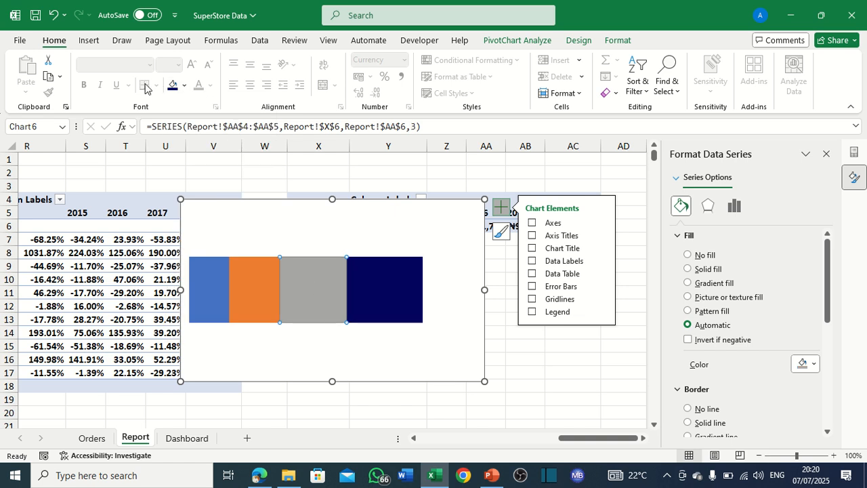
click(183, 84)
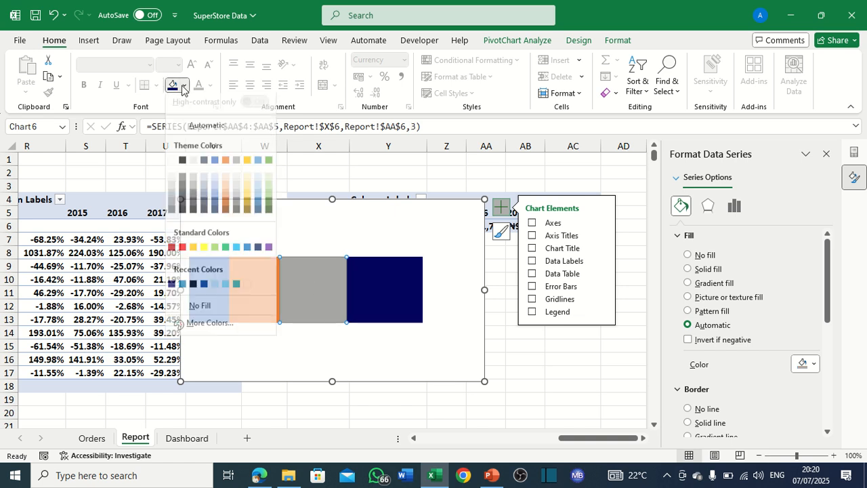
click(203, 289)
Fill the 2015 segment with medium blue and the 2014 segment with cyan, completing the blue shading.
click(246, 280)
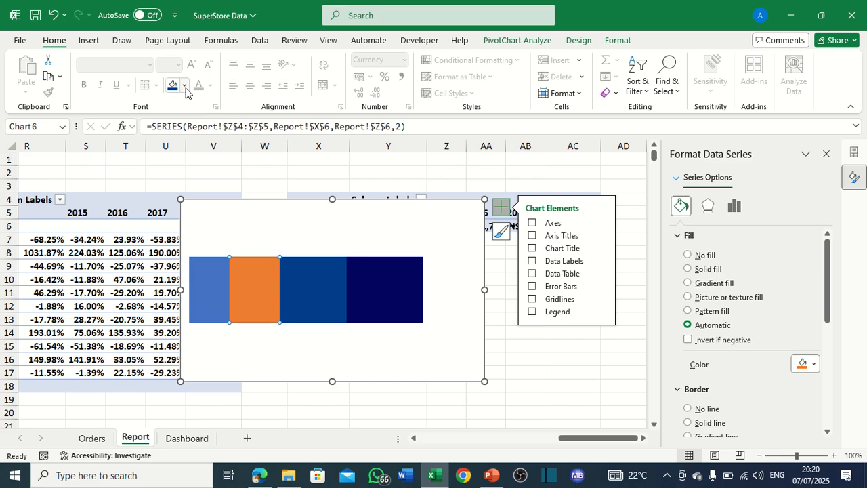
click(183, 85)
click(192, 290)
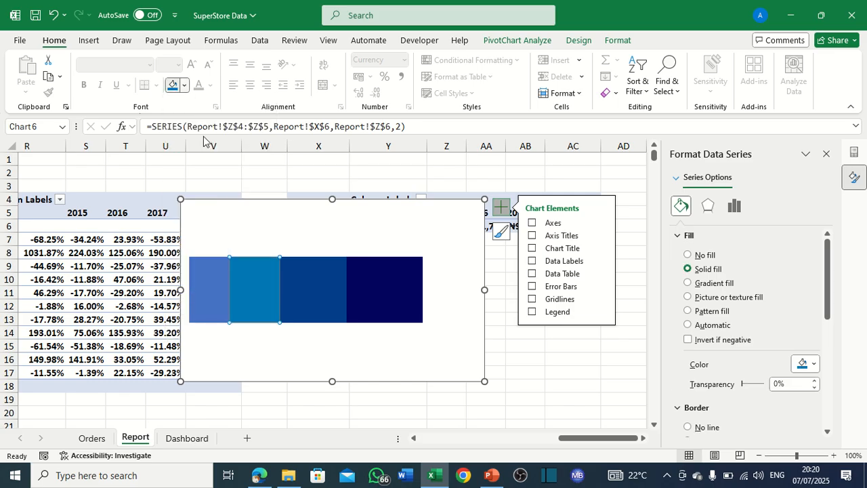
click(184, 85)
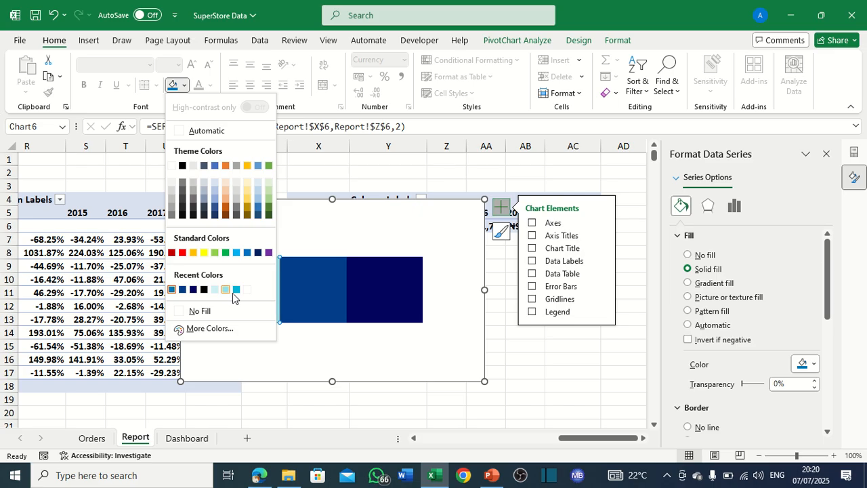
click(235, 291)
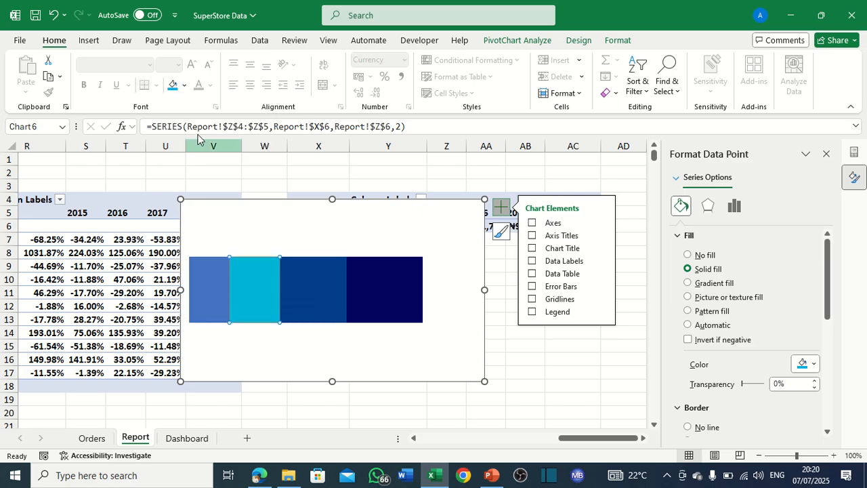
click(184, 86)
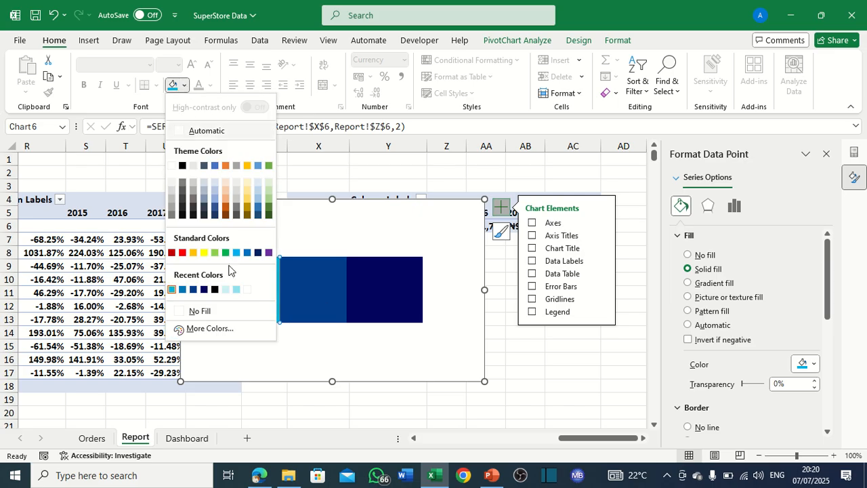
click(185, 289)
click(205, 291)
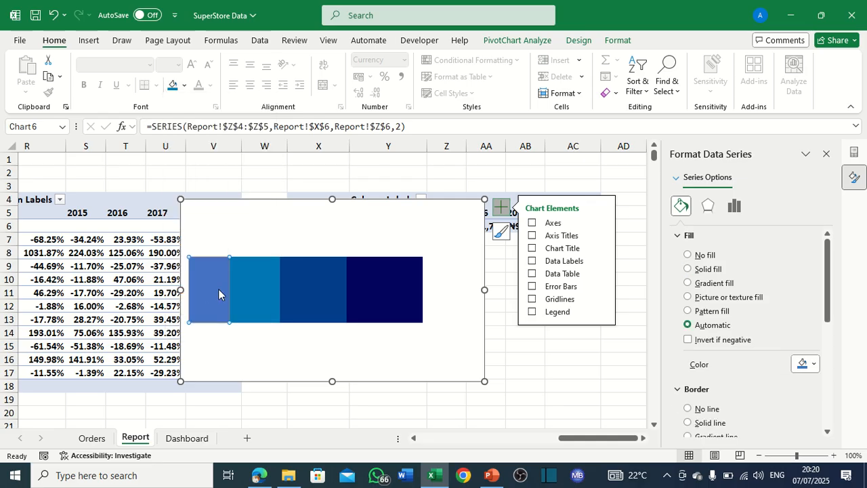
click(185, 85)
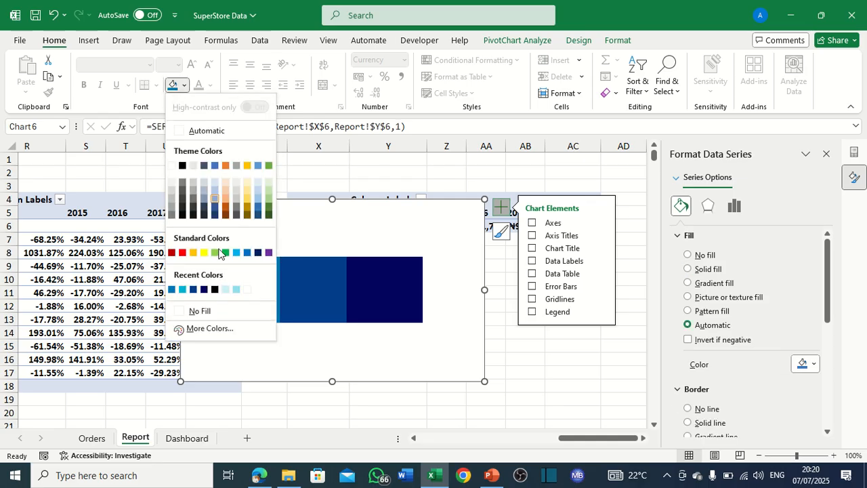
click(183, 289)
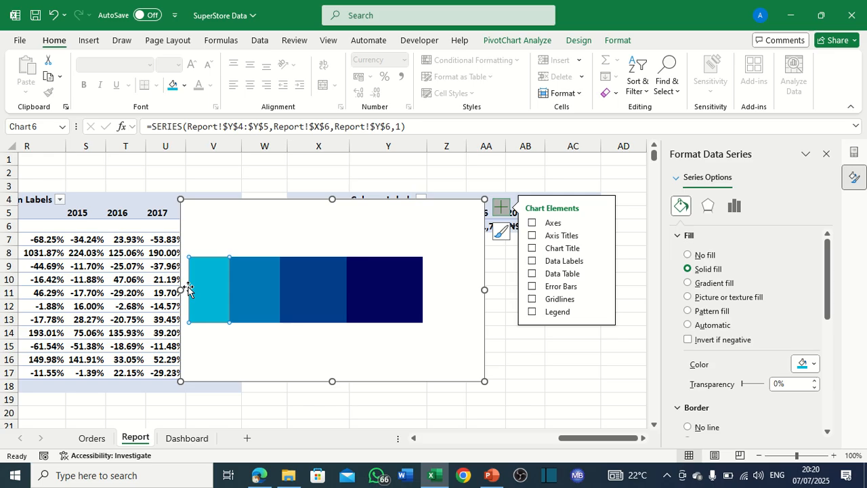
Preview a data table on the chart, remove it, and add data labels at the Inside End position instead.
click(273, 224)
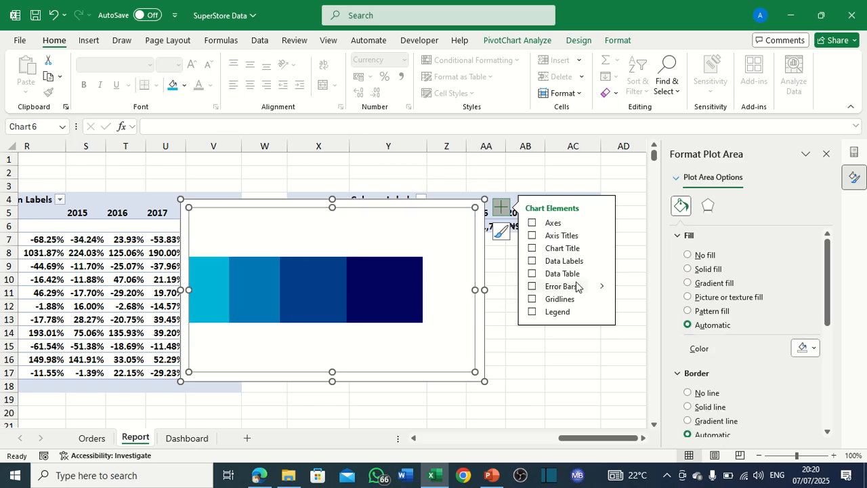
click(532, 274)
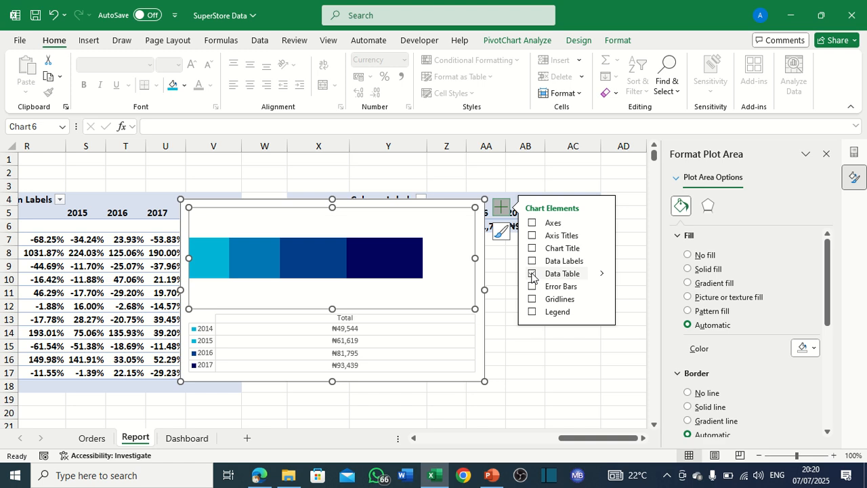
click(532, 273)
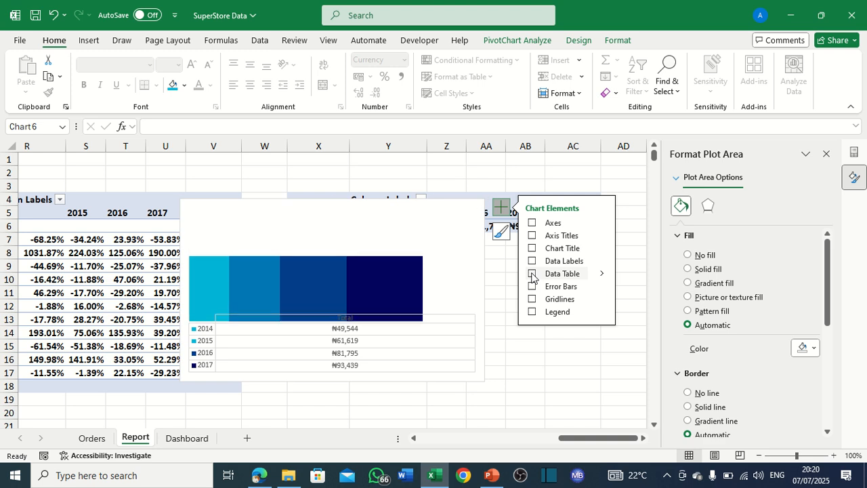
click(602, 263)
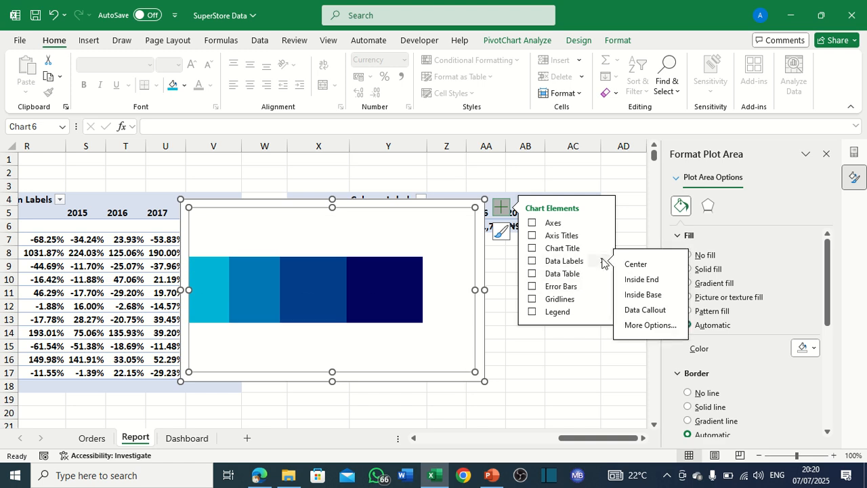
click(632, 283)
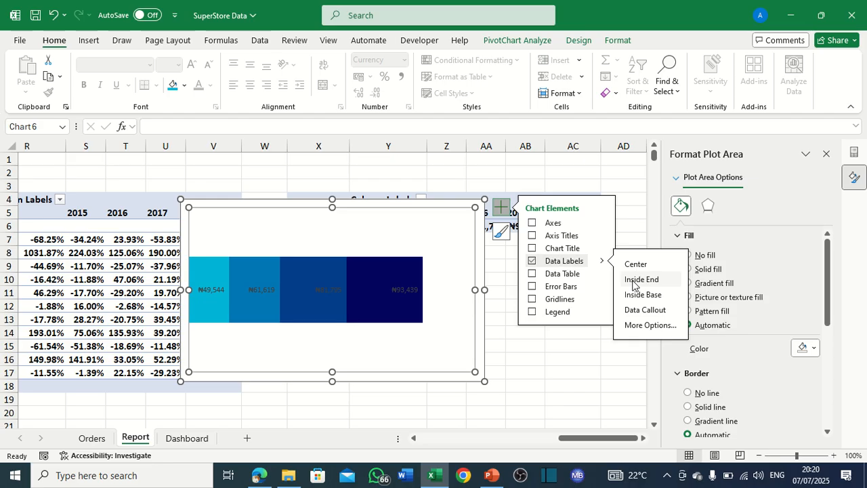
Make the 2017 data label show the series name instead of the value and move it to the segment's center.
click(402, 289)
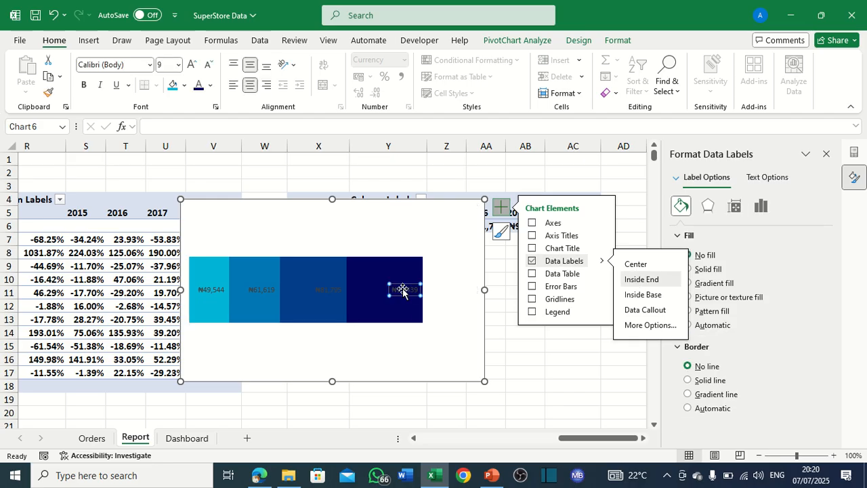
click(501, 208)
click(758, 208)
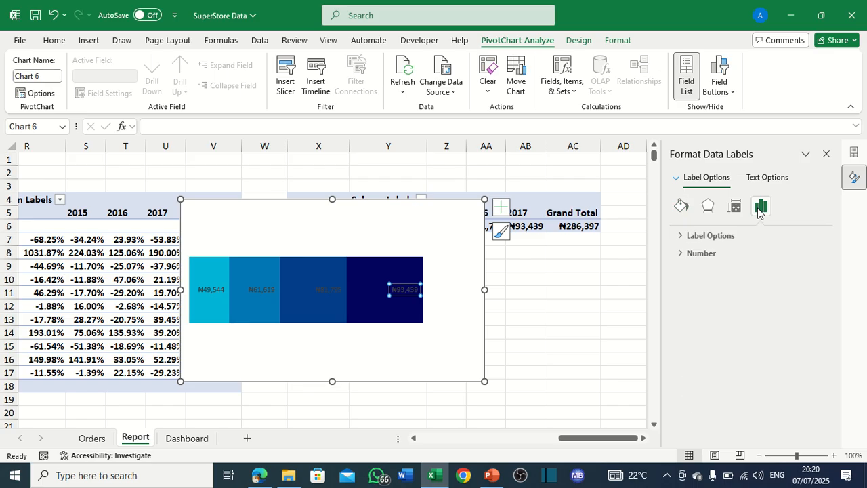
click(686, 236)
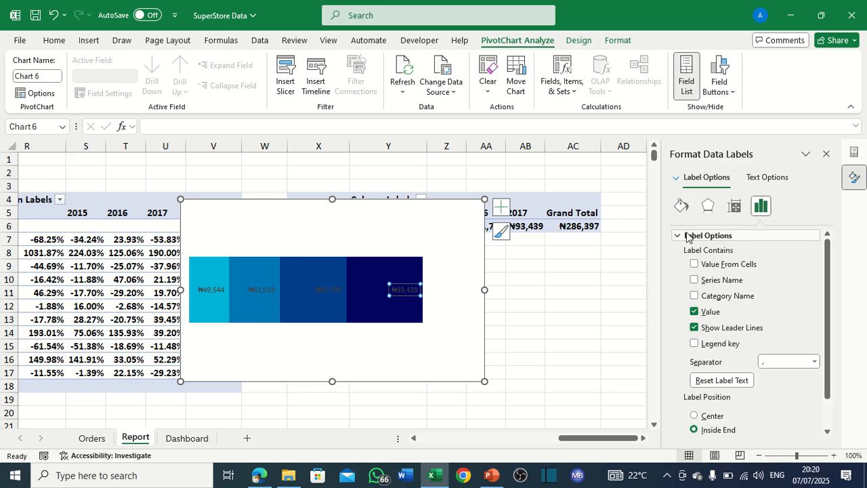
click(694, 313)
click(694, 280)
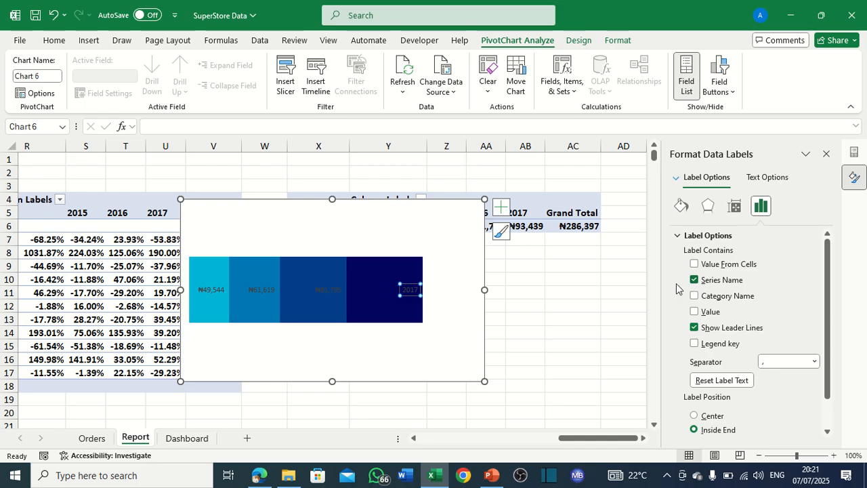
drag(404, 291, 382, 290)
Make the 2016 data label show the series name instead of the value and move it to the segment's center.
click(328, 289)
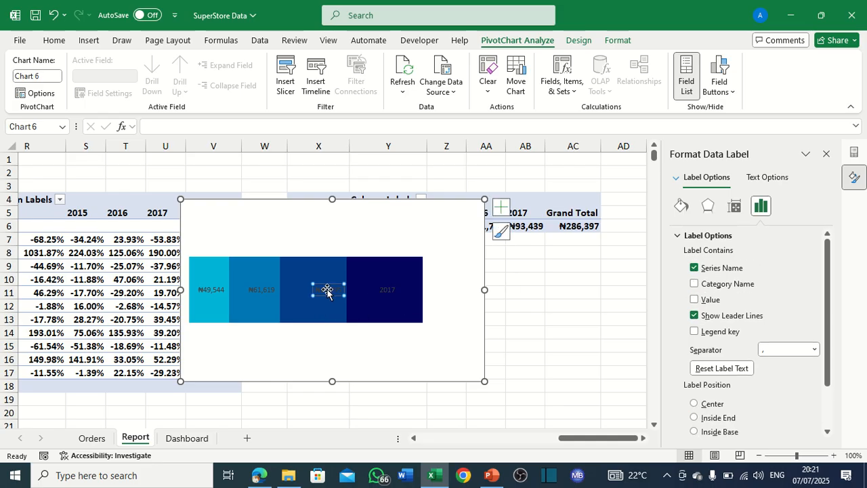
click(694, 310)
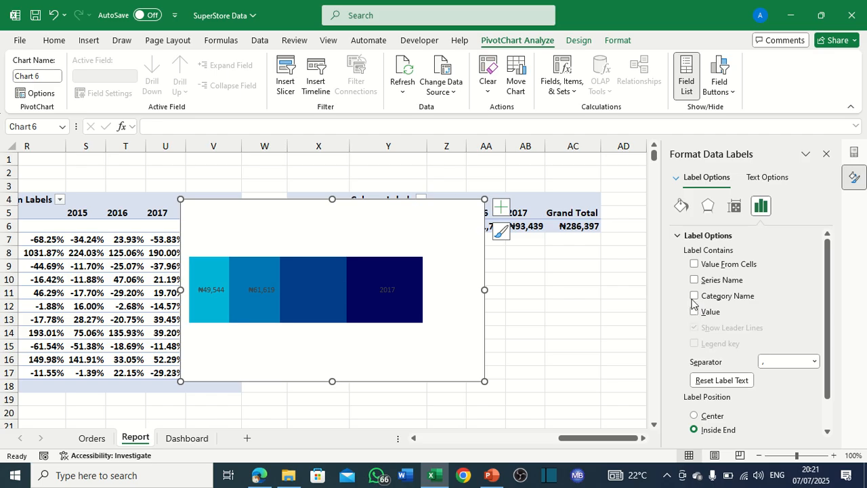
click(693, 280)
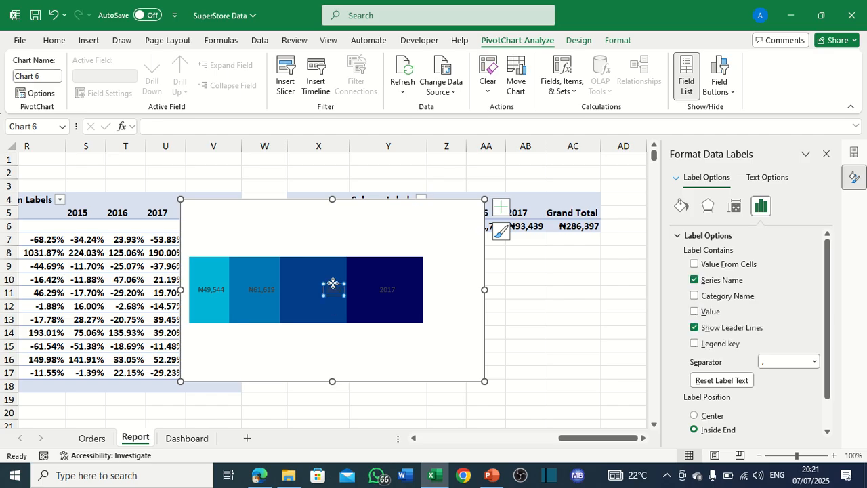
drag(333, 289, 316, 290)
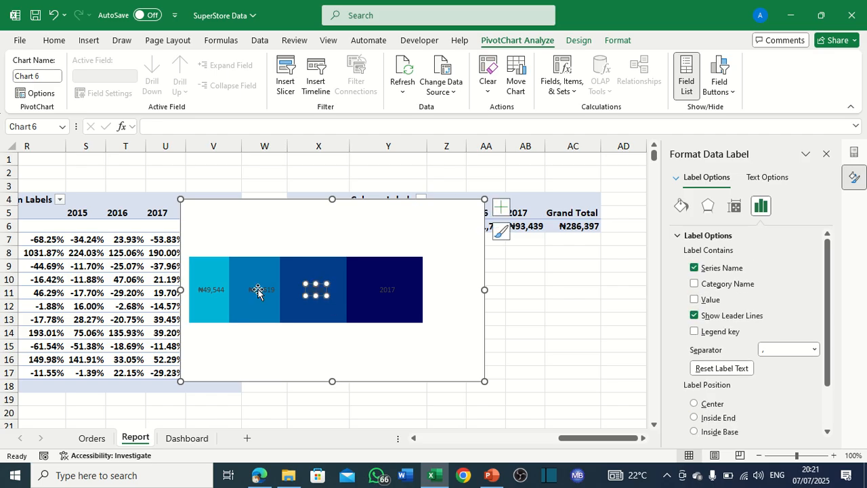
Replace the value with the series name in the 2015 data label and center the label in its segment.
click(260, 290)
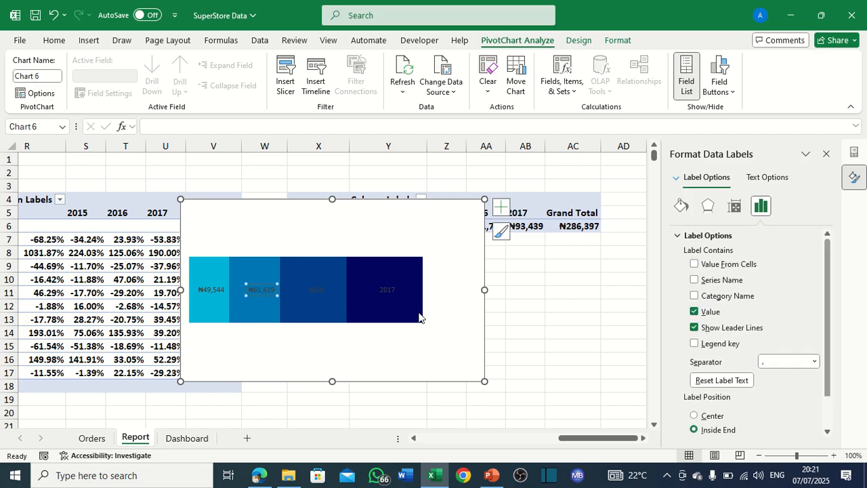
click(695, 312)
click(694, 280)
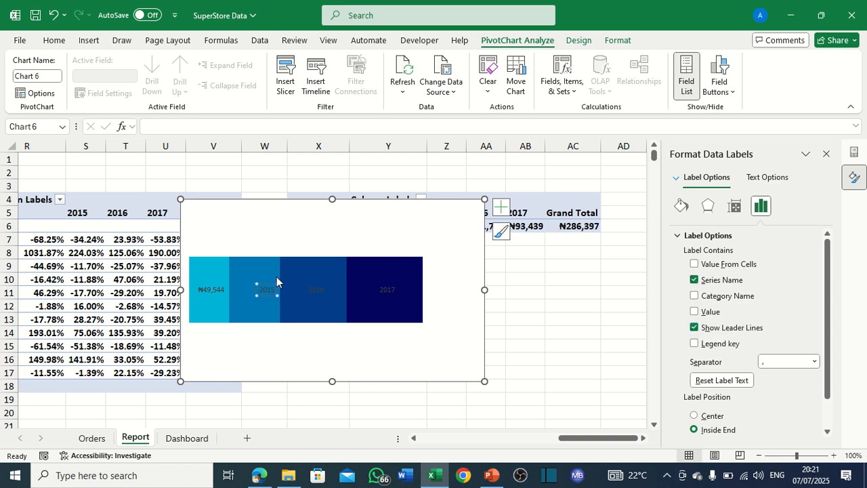
drag(266, 286, 250, 286)
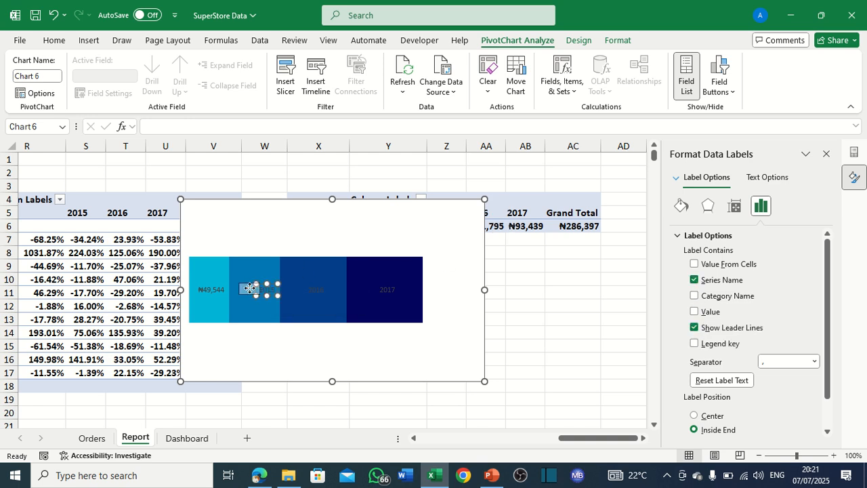
Switch the 2014 data label from the value to the series name.
click(211, 290)
click(694, 312)
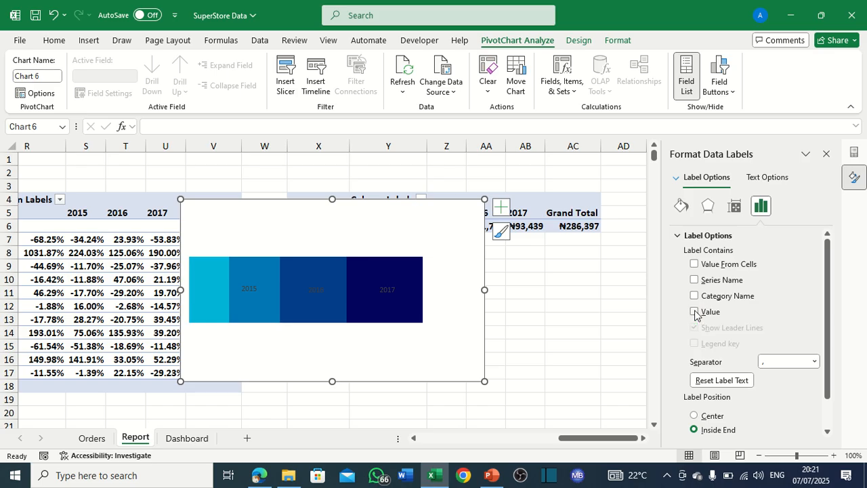
click(694, 280)
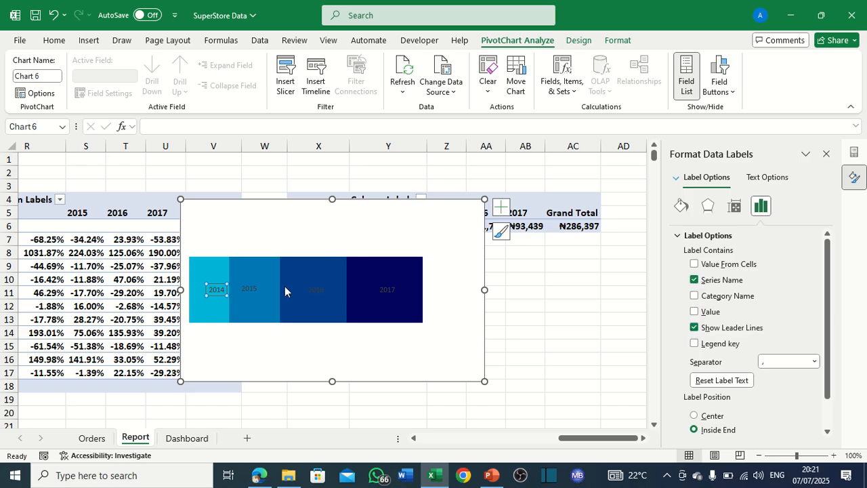
Try left alignment on the 2017 data label of the stacked bar.
click(251, 291)
click(317, 290)
click(386, 290)
click(55, 40)
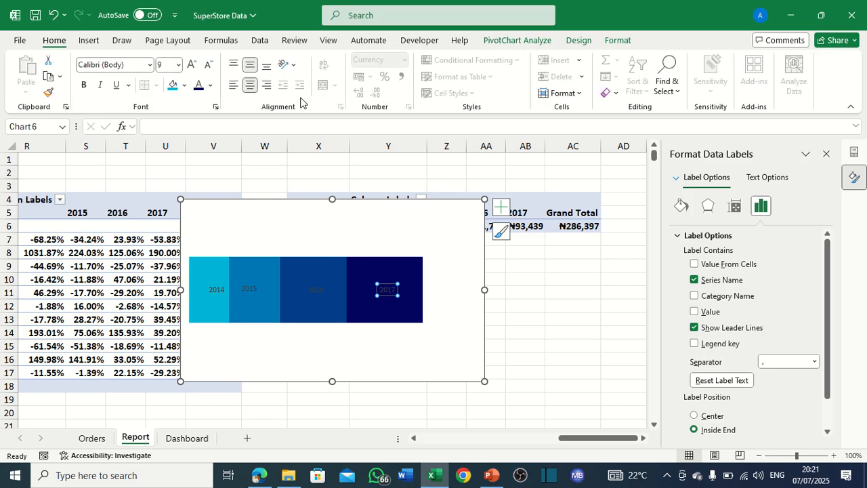
click(232, 85)
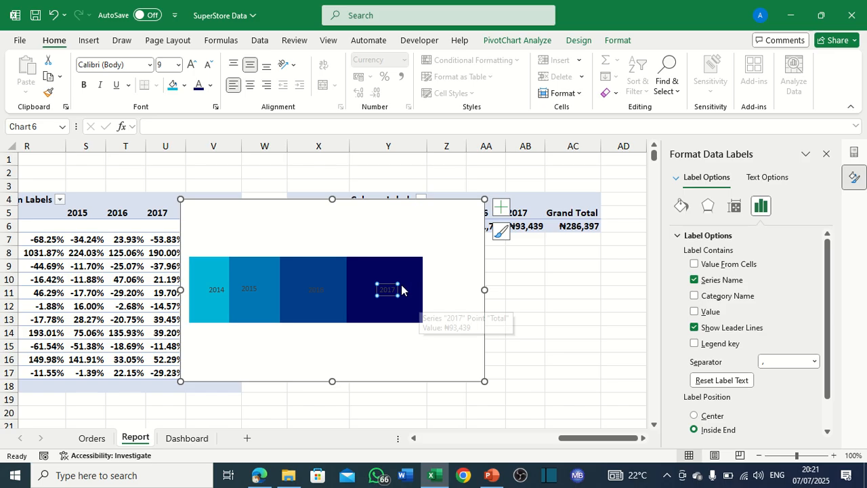
click(250, 290)
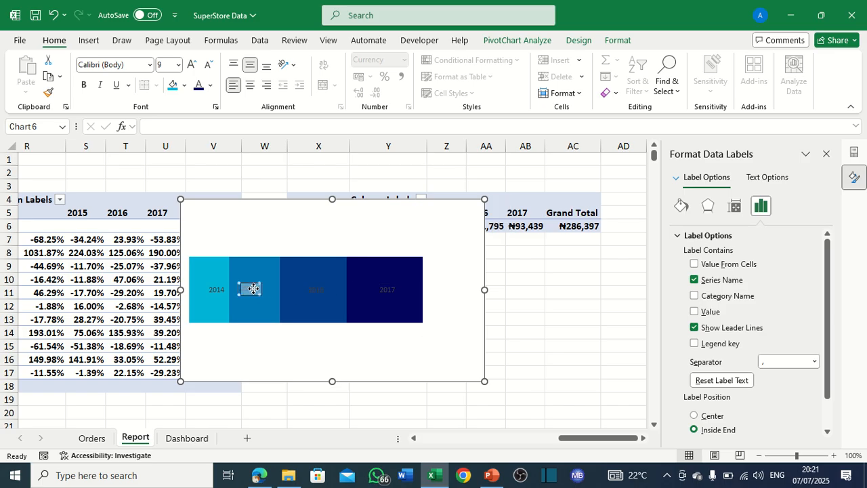
Move the 2014 data label to the center of its segment.
click(212, 290)
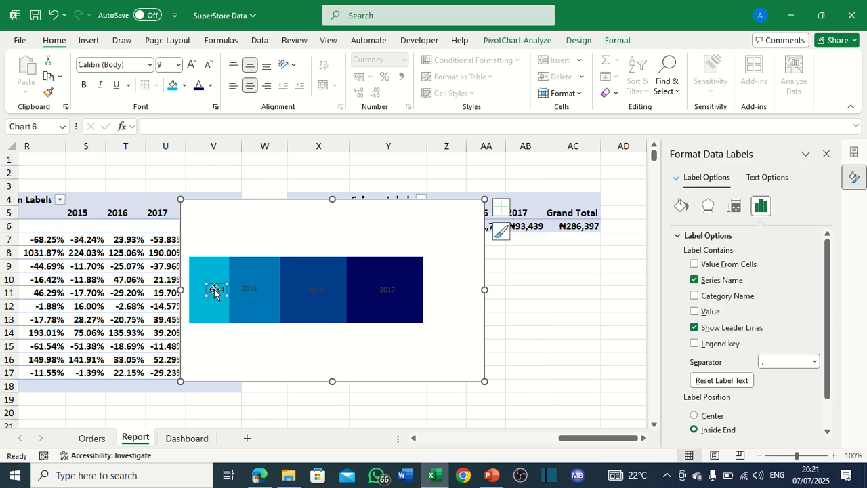
click(210, 290)
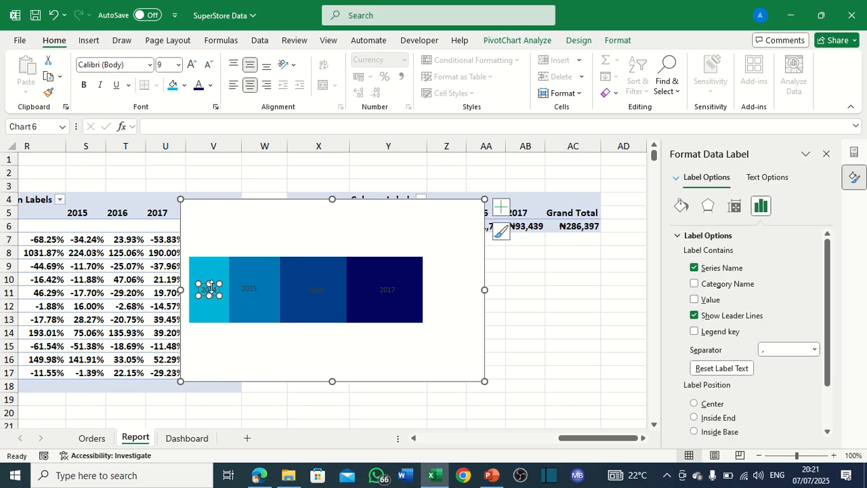
click(283, 213)
Format the 2017 and 2016 data labels in white, bold text.
click(386, 295)
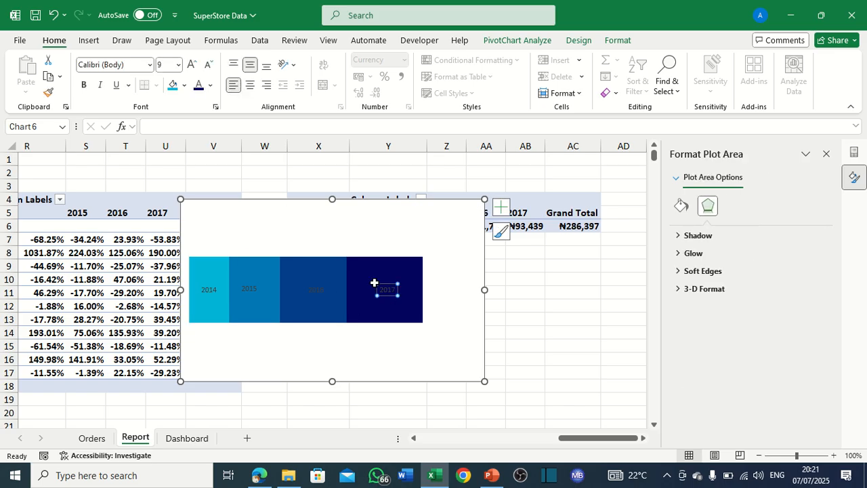
click(209, 85)
click(197, 167)
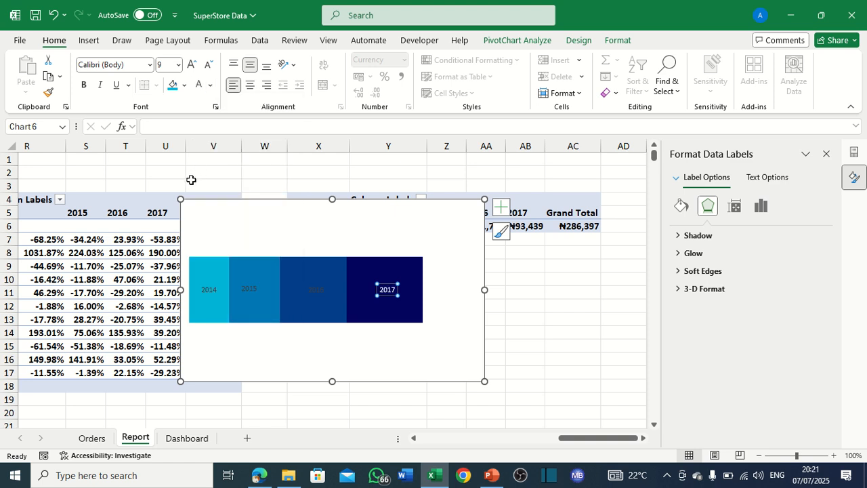
click(84, 86)
click(313, 290)
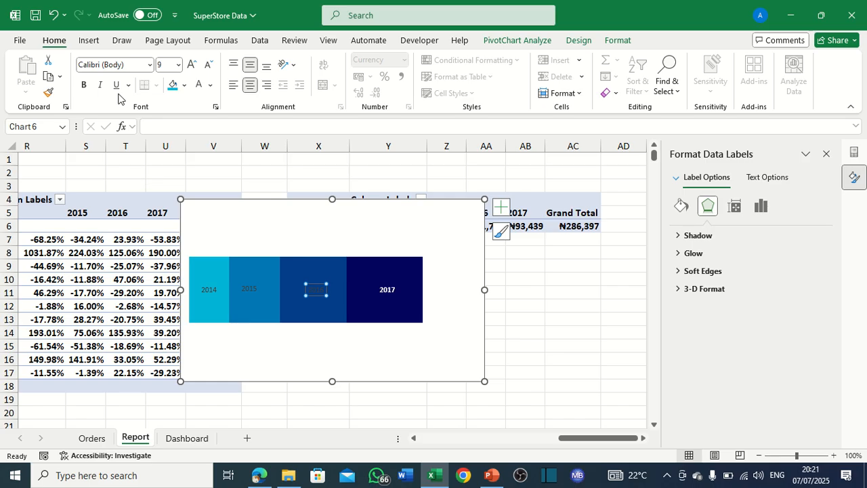
click(198, 86)
click(84, 85)
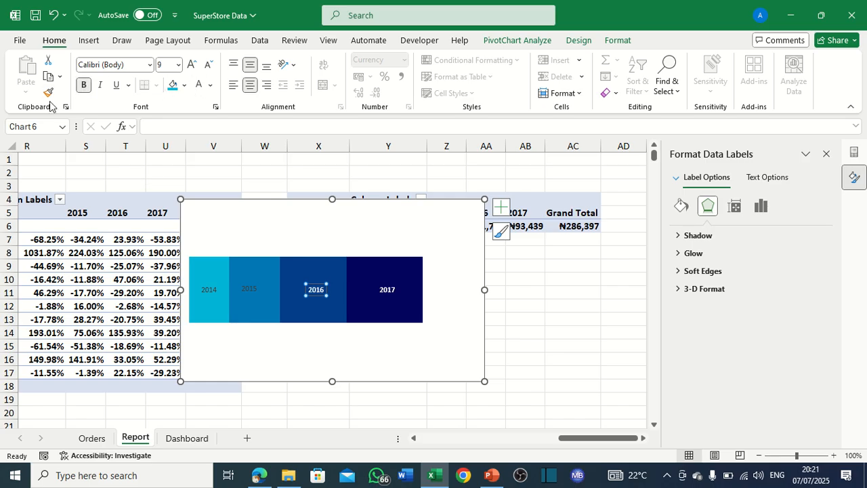
Copy the 2016 label's formatting to the 2015 and 2014 data labels with Format Painter.
click(48, 93)
click(251, 288)
click(50, 93)
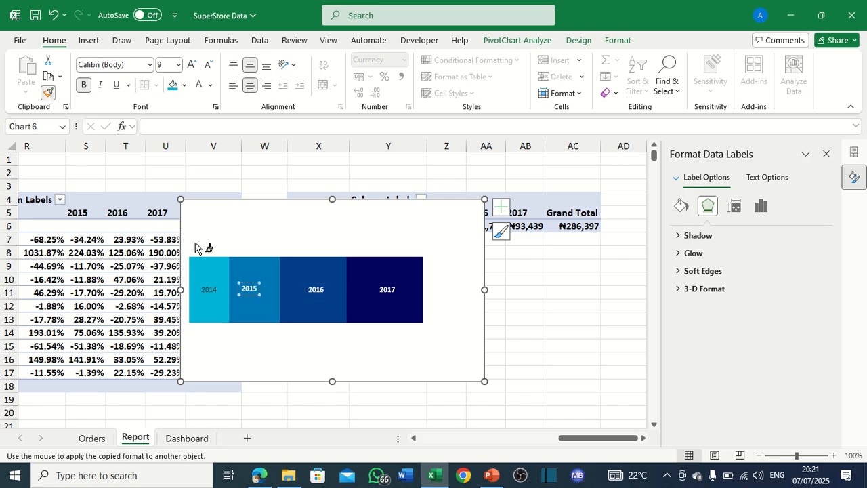
click(208, 290)
Cut the stacked bar chart from the Report sheet and paste it at cell B6 of the Dashboard sheet.
click(319, 228)
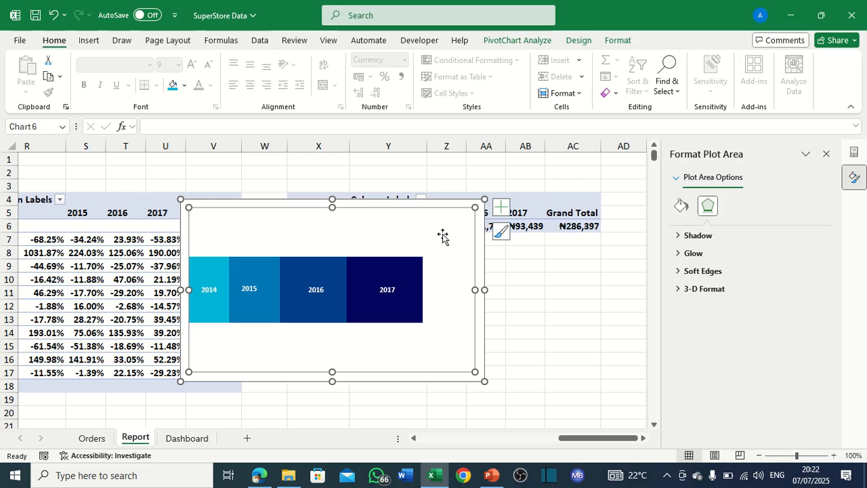
key(Delete)
click(203, 439)
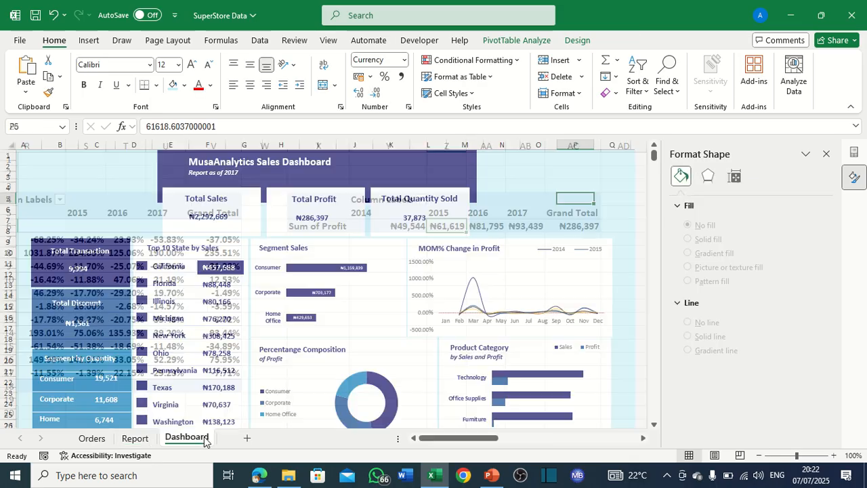
click(76, 208)
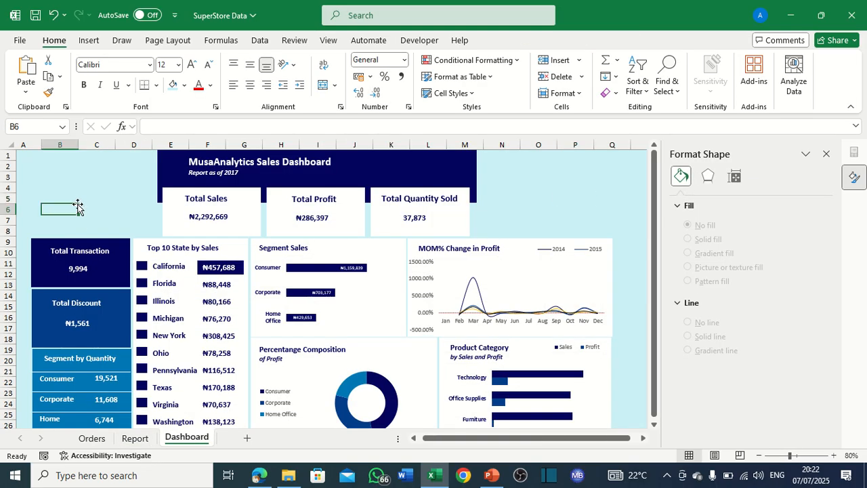
key(ctrl+v)
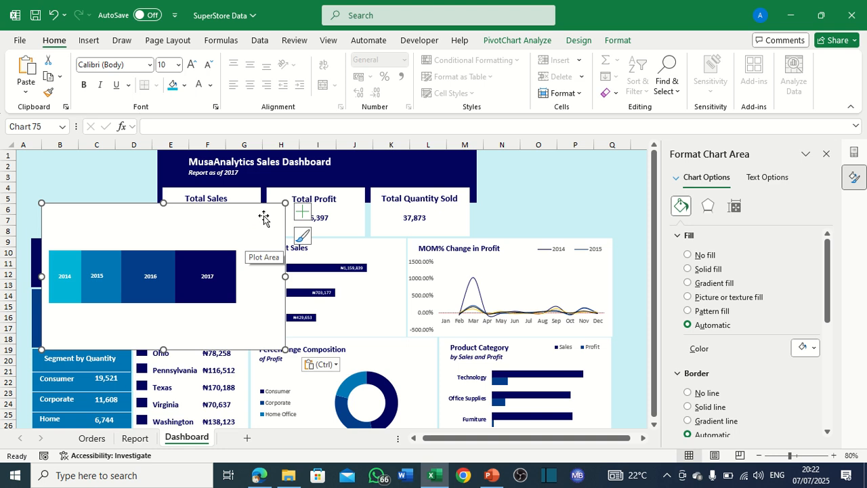
Remove the fill and outline from the pasted chart's area.
click(628, 42)
click(357, 60)
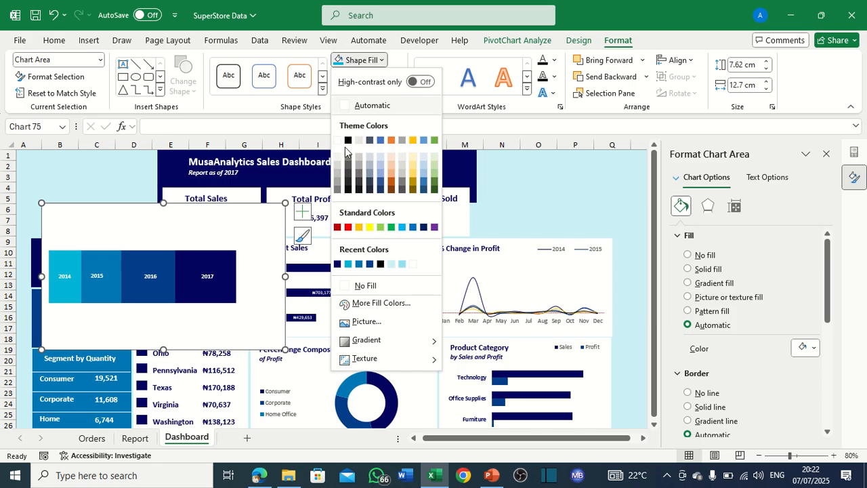
click(346, 287)
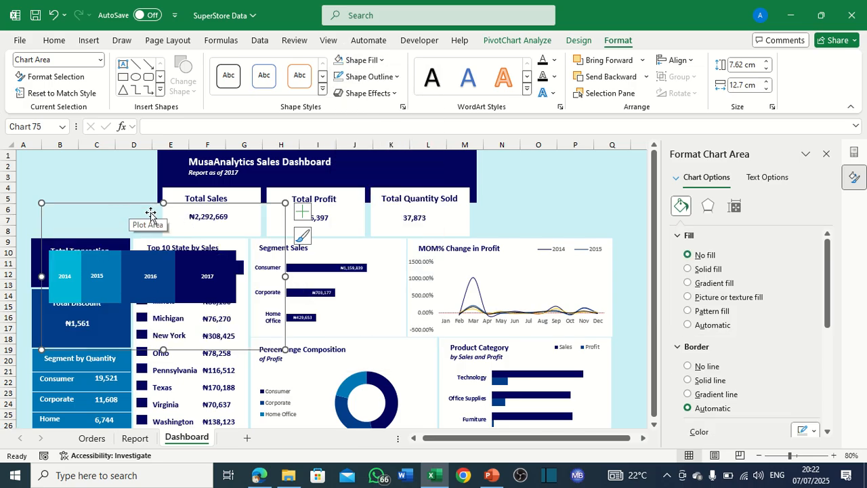
click(355, 80)
click(343, 302)
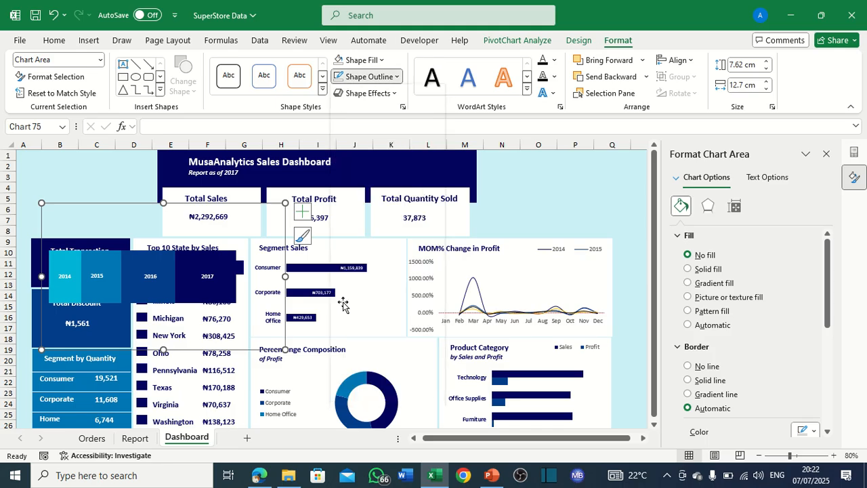
click(128, 204)
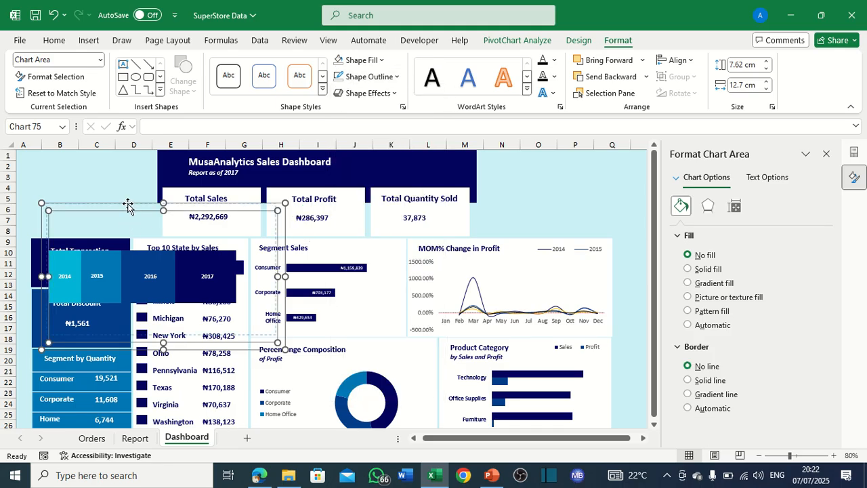
drag(128, 204, 128, 203)
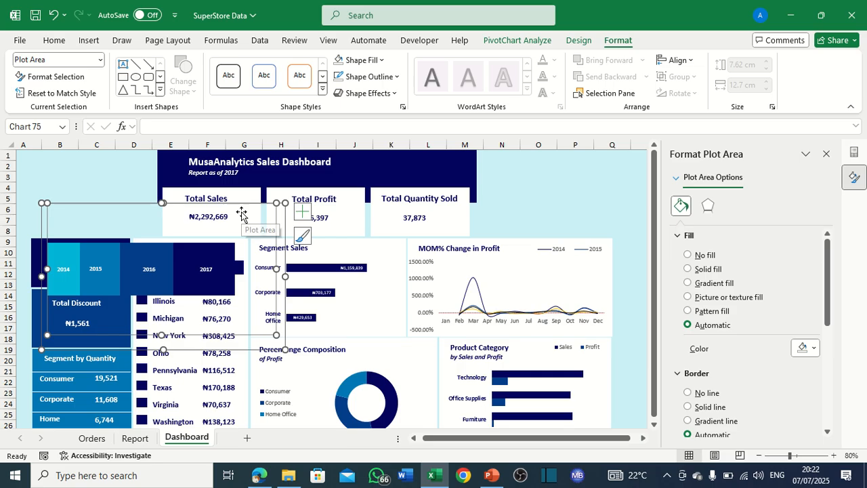
key(ctrl+z)
Shrink the chart to about 2.71 cm high by 7.71 cm wide and move its bar just above the Total Transaction card.
drag(276, 210, 189, 243)
drag(115, 349, 117, 296)
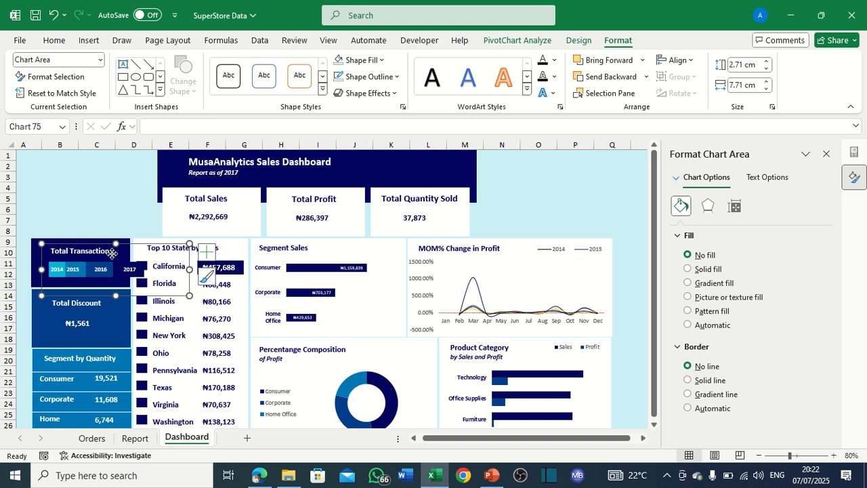
drag(116, 266, 89, 199)
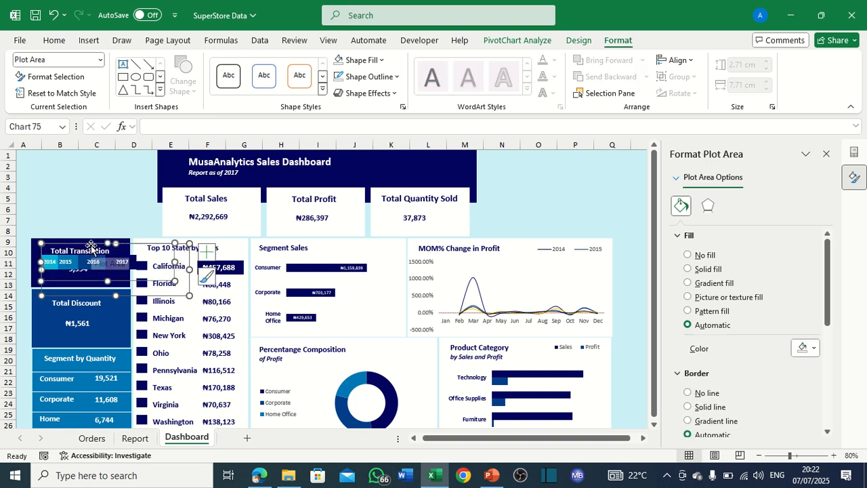
key(ctrl+z)
drag(90, 245, 78, 198)
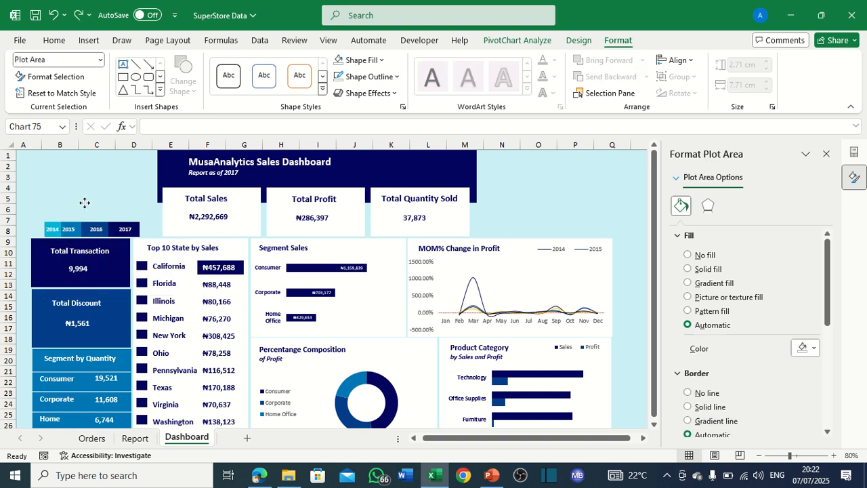
click(79, 199)
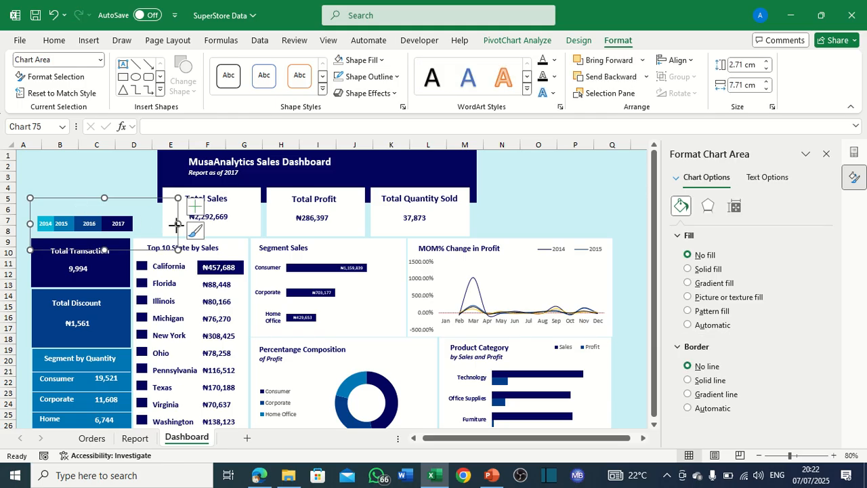
Widen the chart to about 8.7 cm and shift it so the bar starts at the Total Transaction card's outer edge.
drag(177, 224, 208, 224)
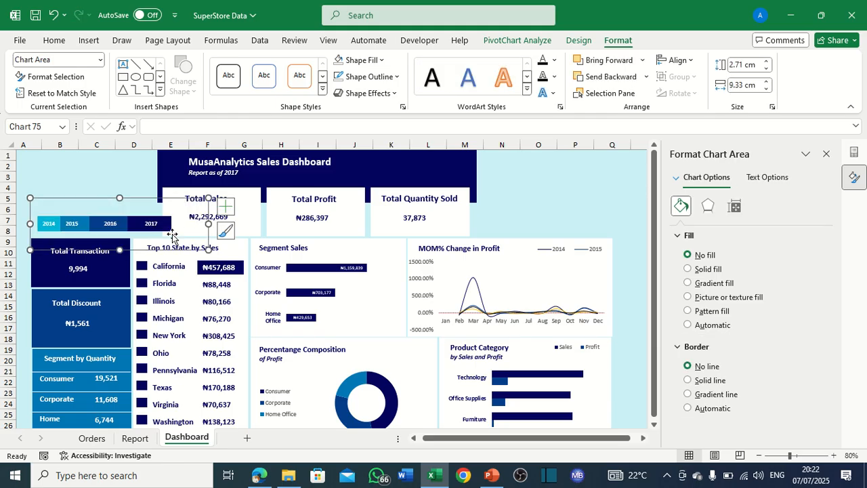
mouse_move(110, 203)
mouse_down()
mouse_move(100, 200)
mouse_move(105, 207)
mouse_up()
mouse_move(198, 226)
mouse_down()
mouse_move(180, 226)
mouse_move(190, 226)
mouse_up()
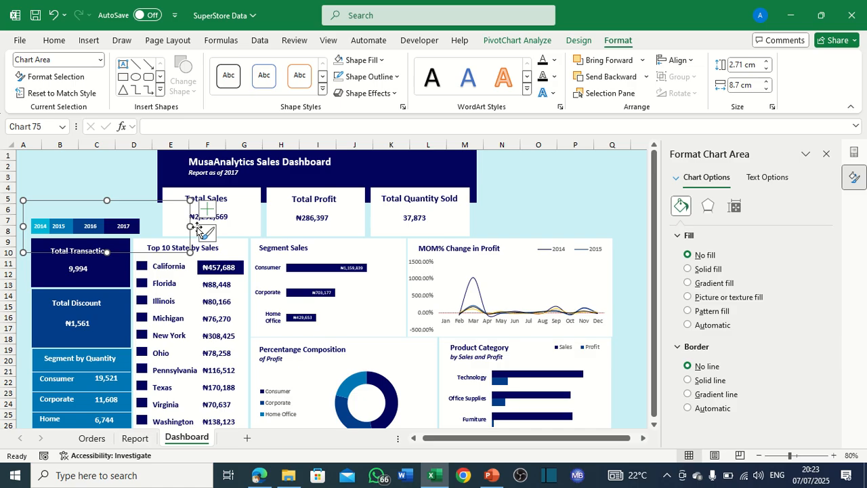
Try chart widths of 9, 10 and 9.5 cm for the stacked year bar.
click(736, 82)
text(9.)
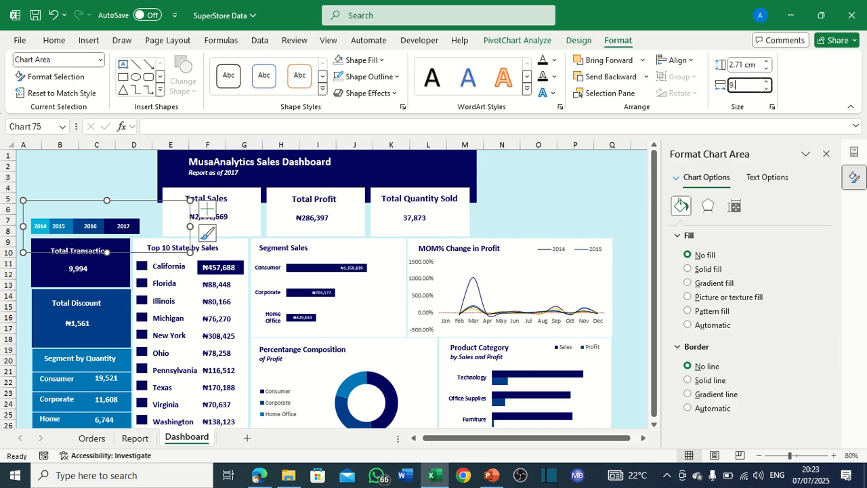
text(0)
key(Return)
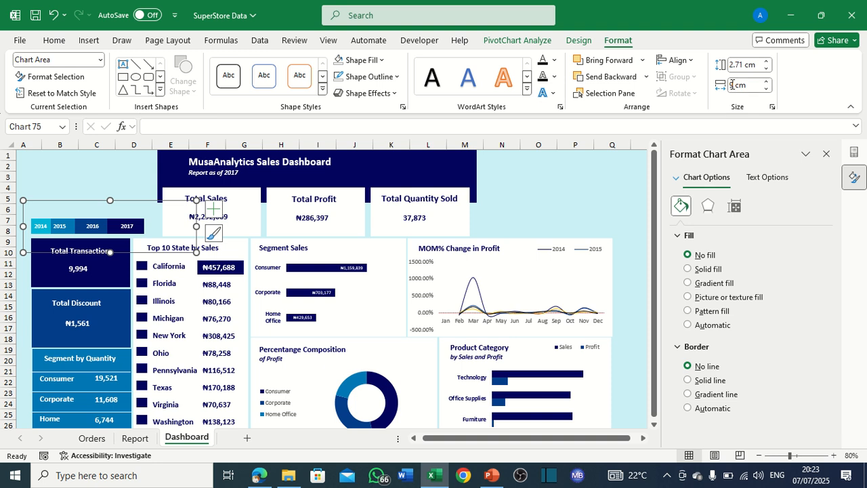
click(732, 85)
text(10)
key(Return)
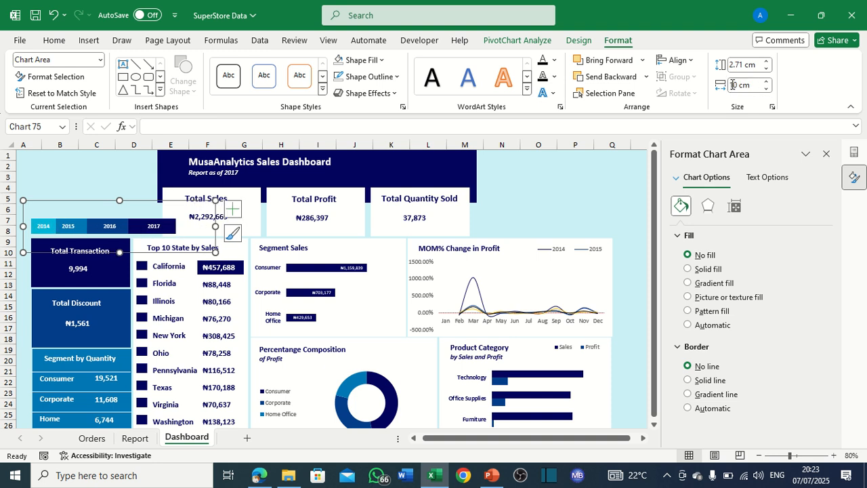
click(732, 84)
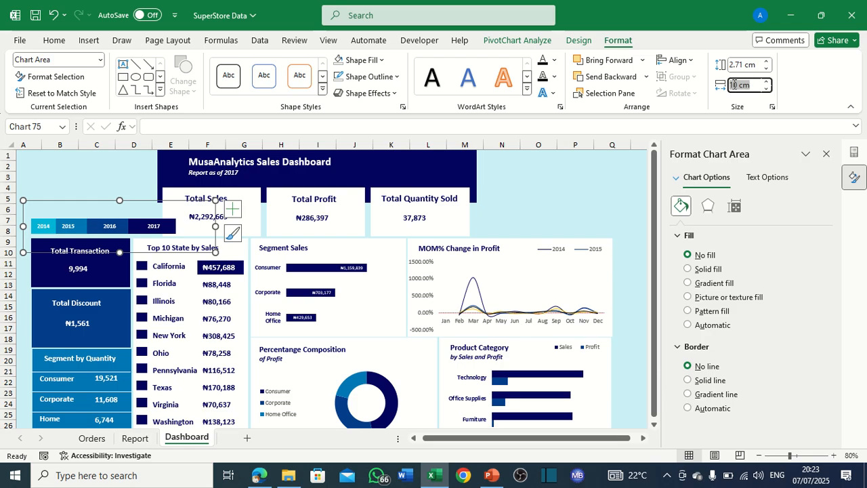
text(9)
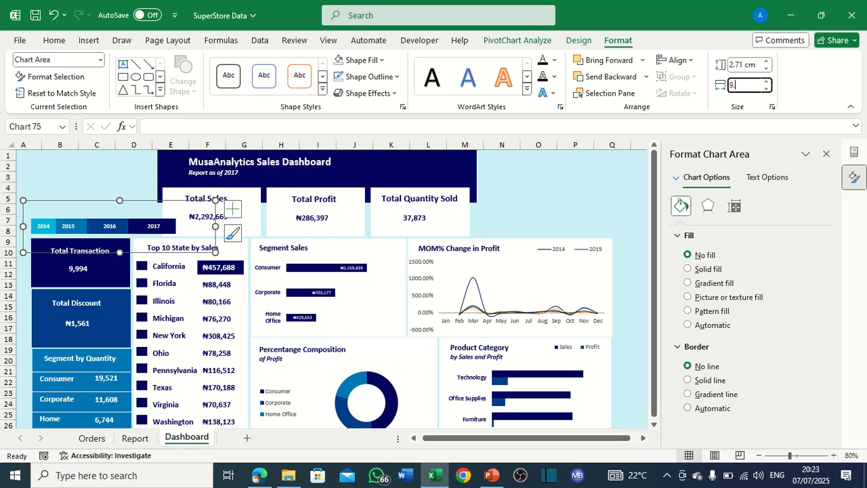
text(.5)
key(Return)
Try chart widths of 9.2, 9.3 and 9.25 cm for the stacked year bar.
click(732, 84)
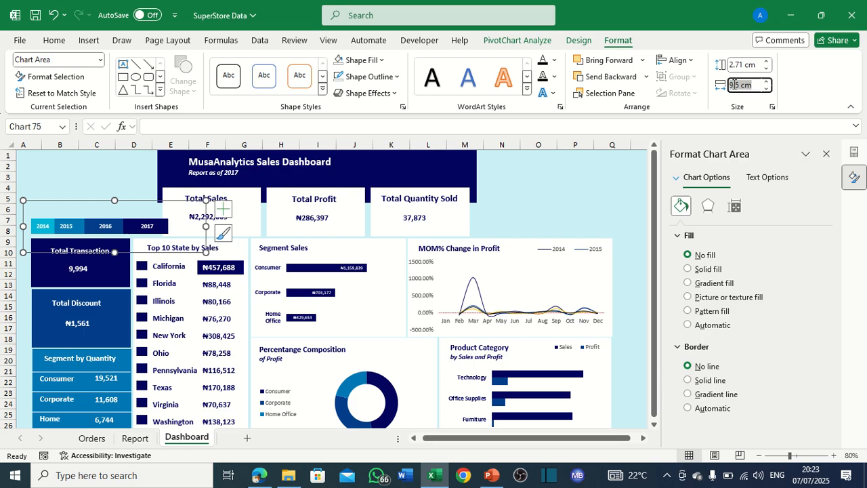
text(9.2)
key(Return)
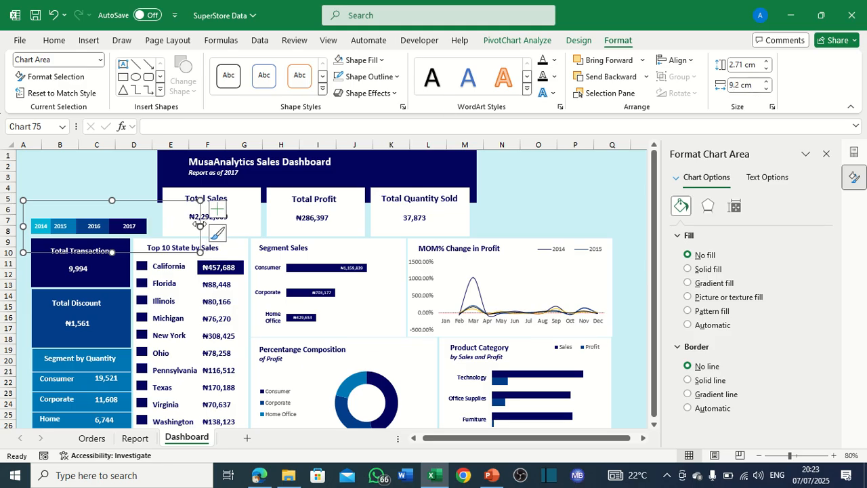
click(735, 86)
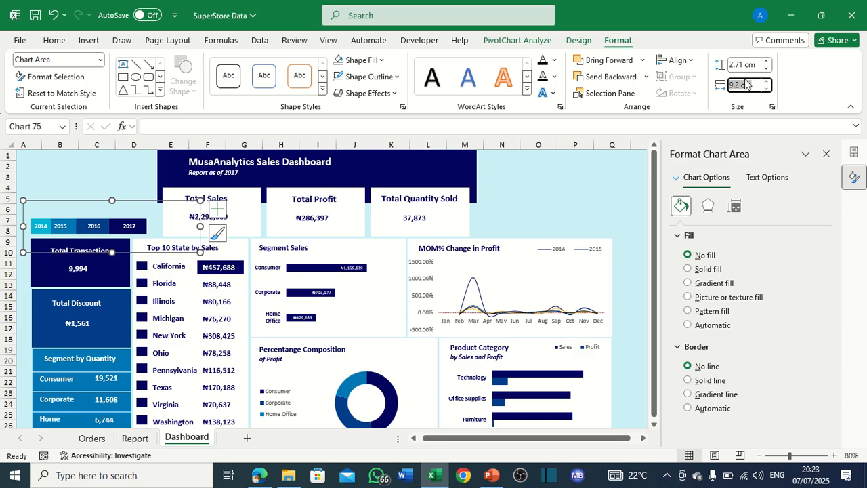
text(9.3)
key(Return)
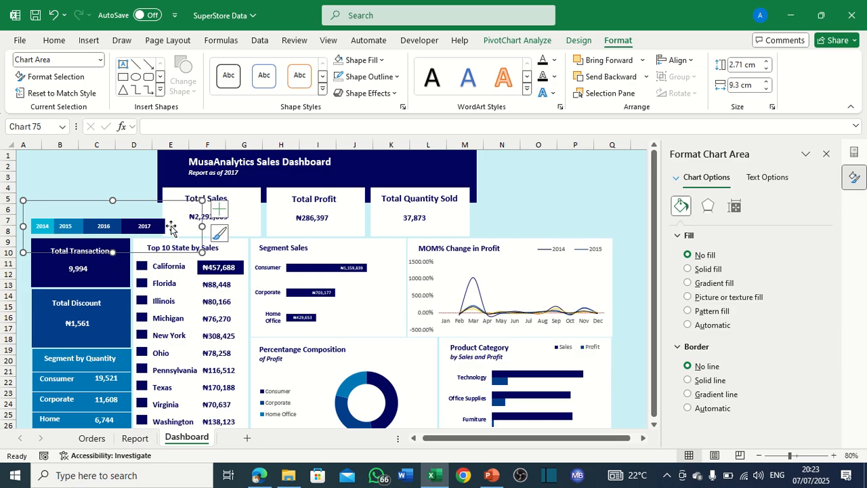
click(735, 86)
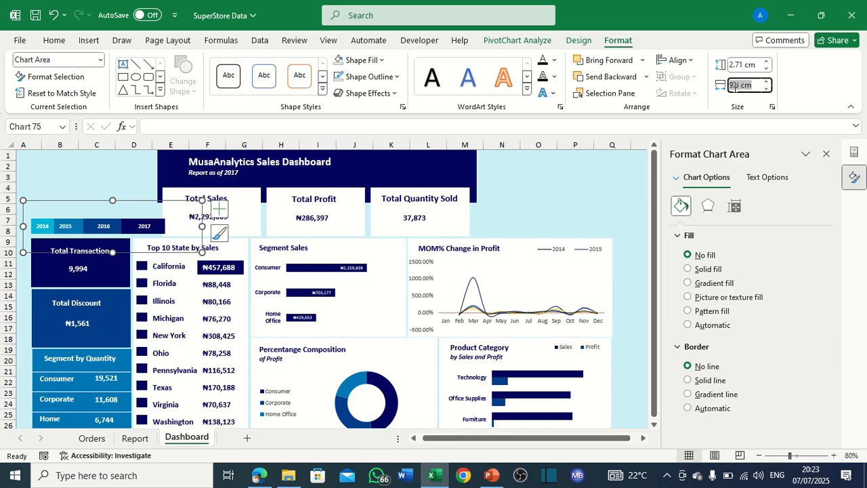
click(738, 86)
double_click(737, 86)
text(9.25)
key(Return)
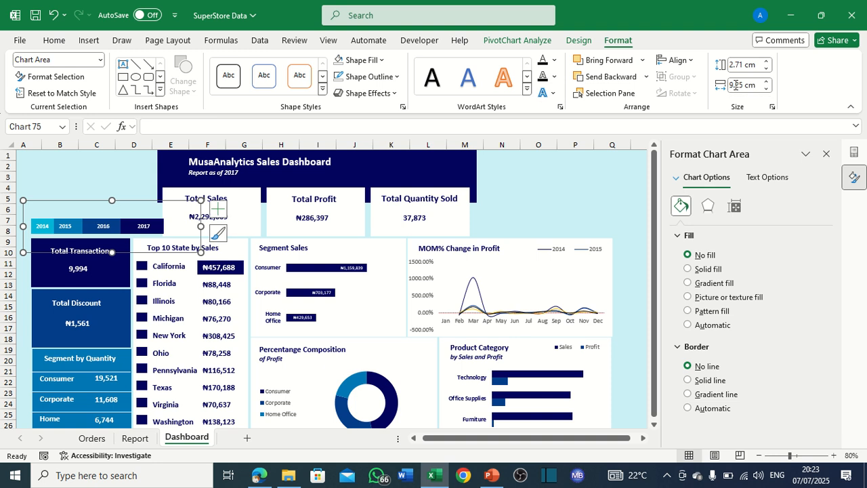
Fine-tune the year bar chart's width, trying 9.23, 9.2 and 9.22 cm.
click(735, 85)
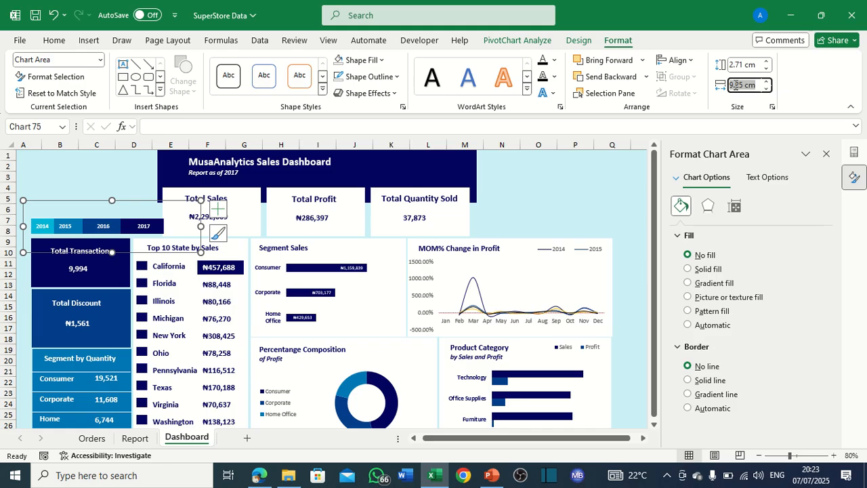
text(9.23)
key(Return)
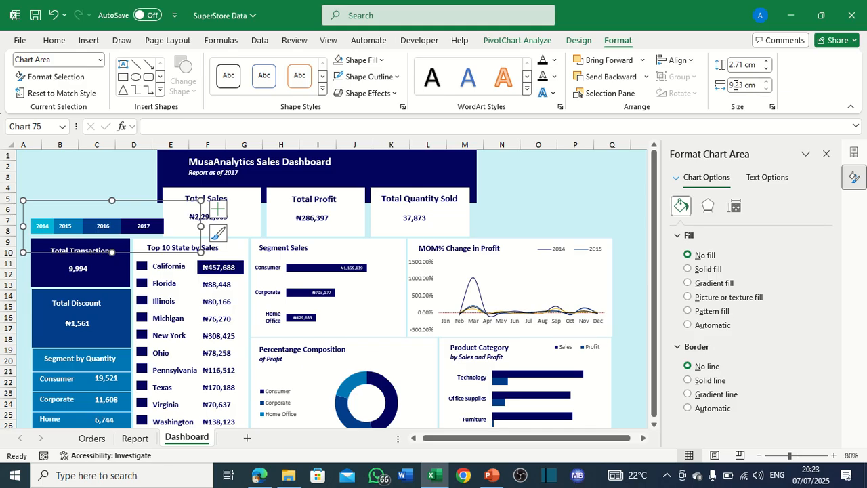
click(736, 85)
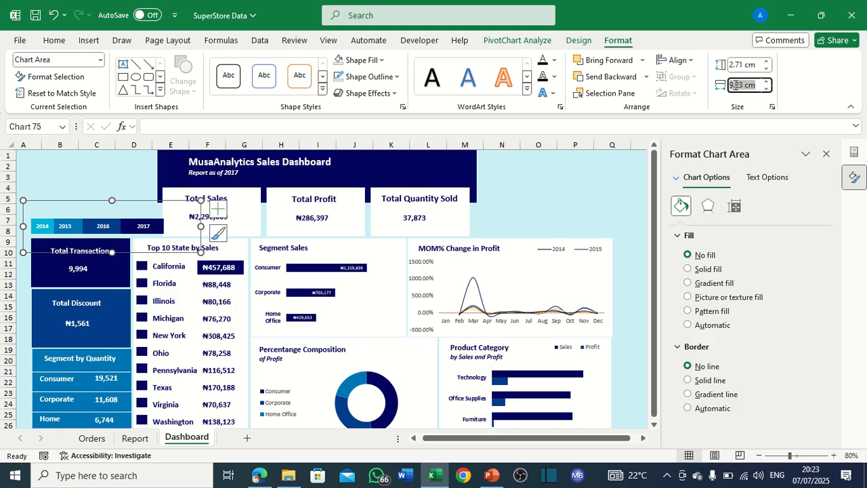
text(9.2)
key(Return)
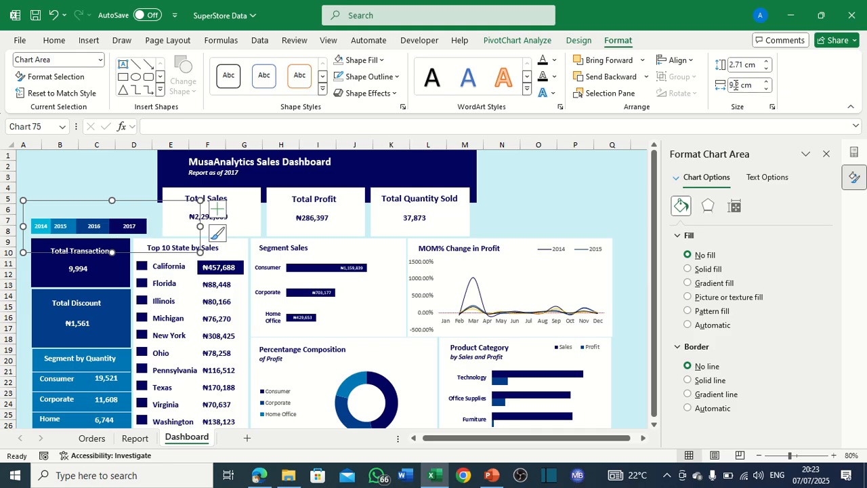
click(734, 84)
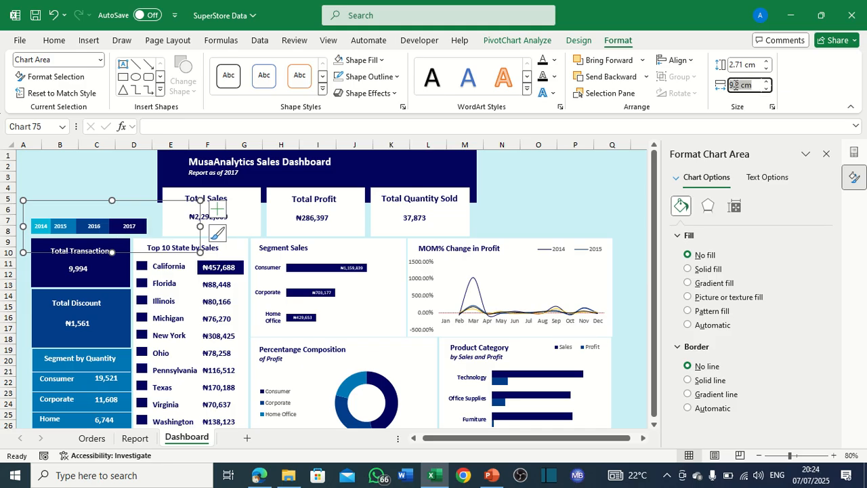
text(9.22)
key(Return)
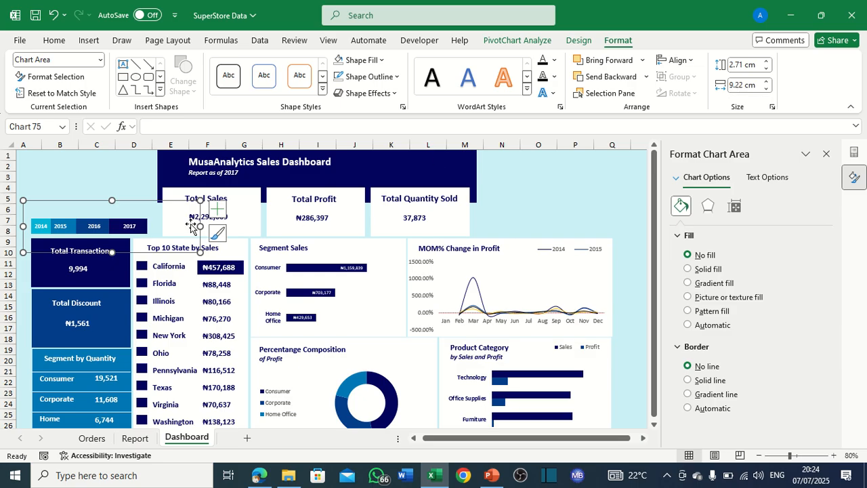
Resize the year bar chart freehand to about 9.19 cm wide and deselect it.
click(128, 167)
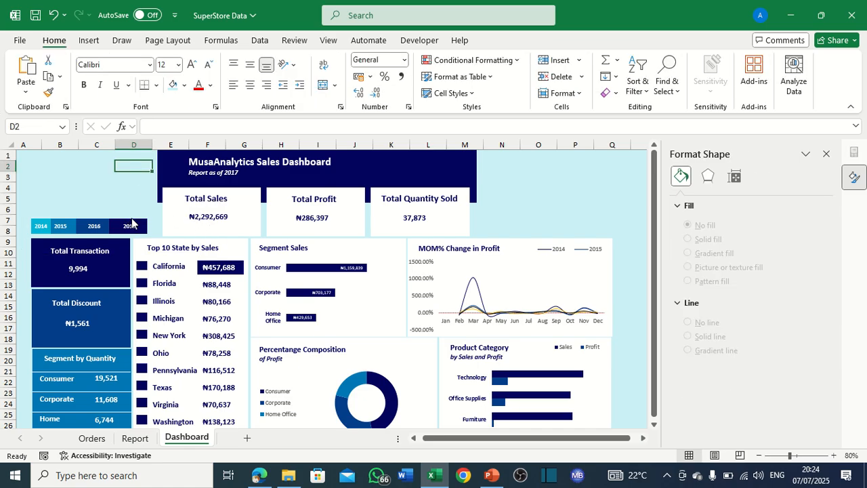
click(131, 207)
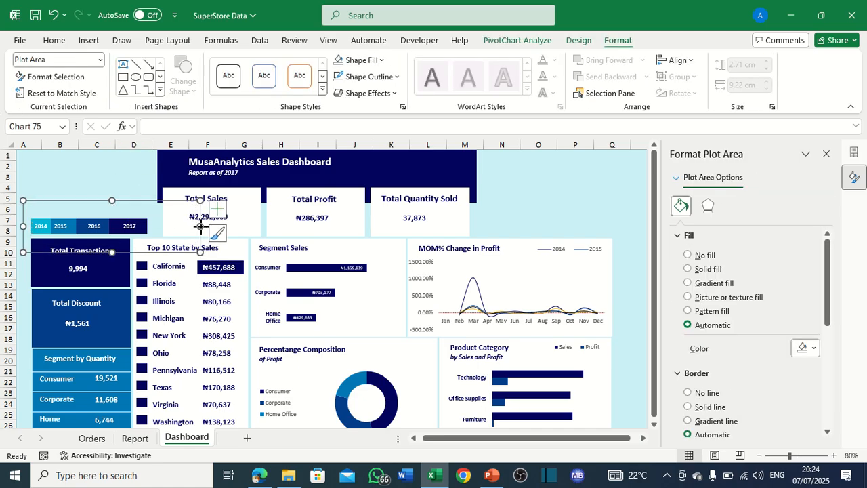
drag(200, 227, 203, 226)
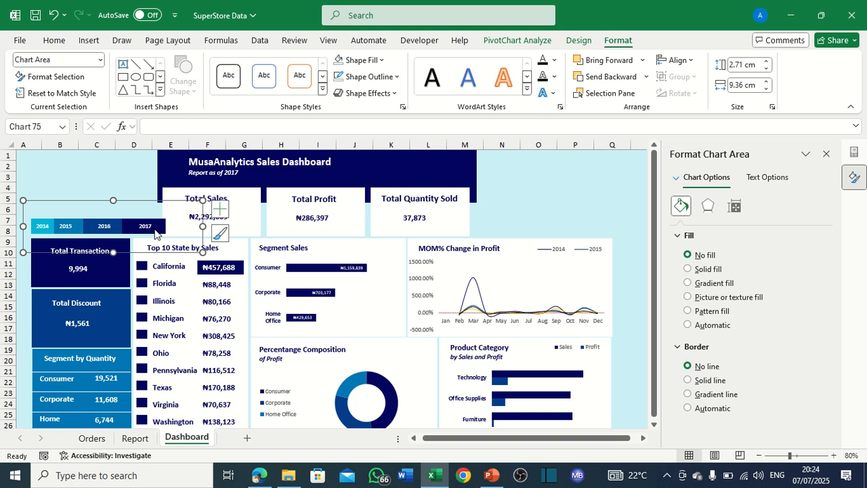
drag(202, 226, 200, 226)
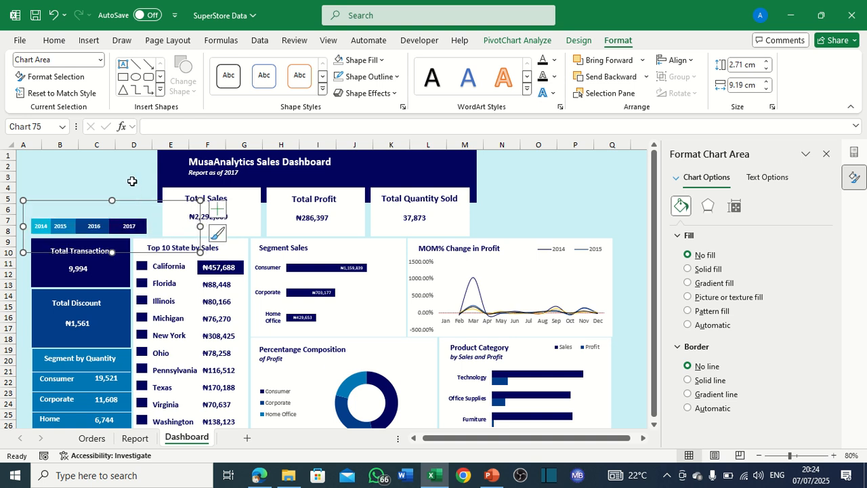
click(129, 179)
Try reducing the year bar chart's height to about 2.22 cm, and undo the change.
click(101, 216)
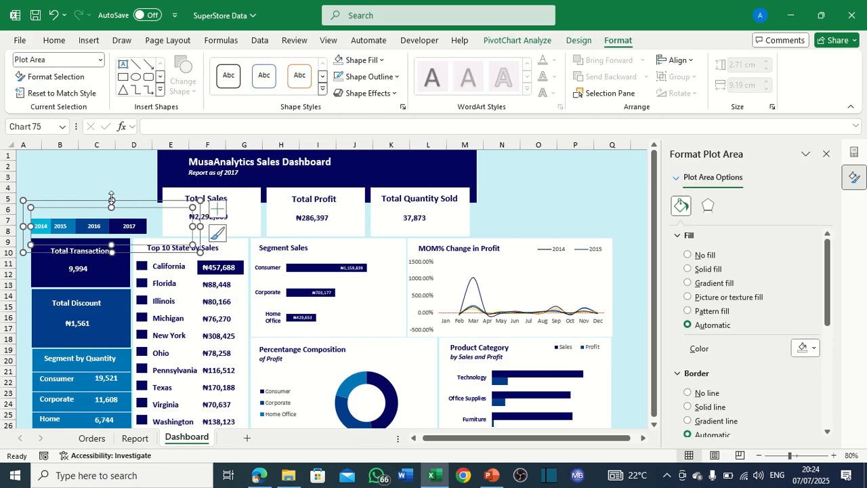
drag(112, 205, 112, 209)
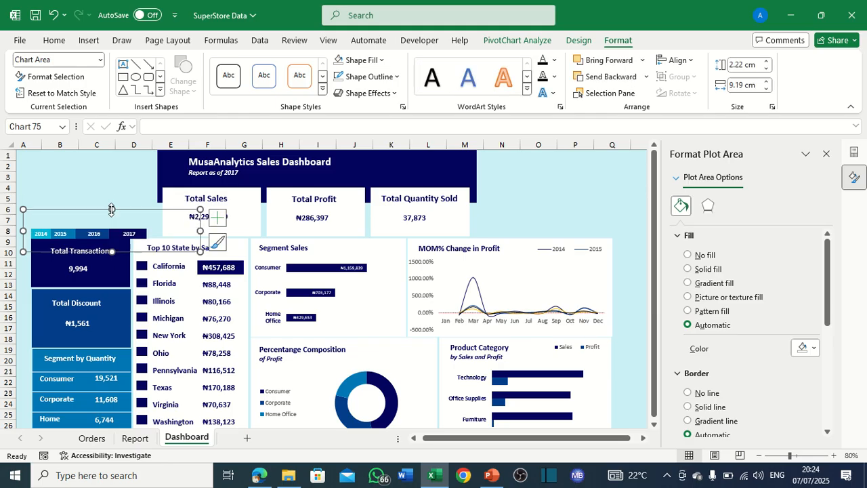
key(ctrl+z)
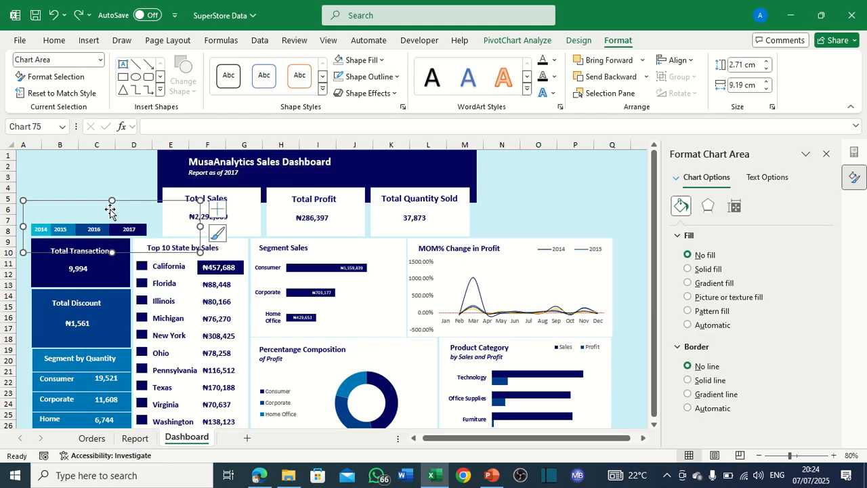
click(112, 214)
click(99, 180)
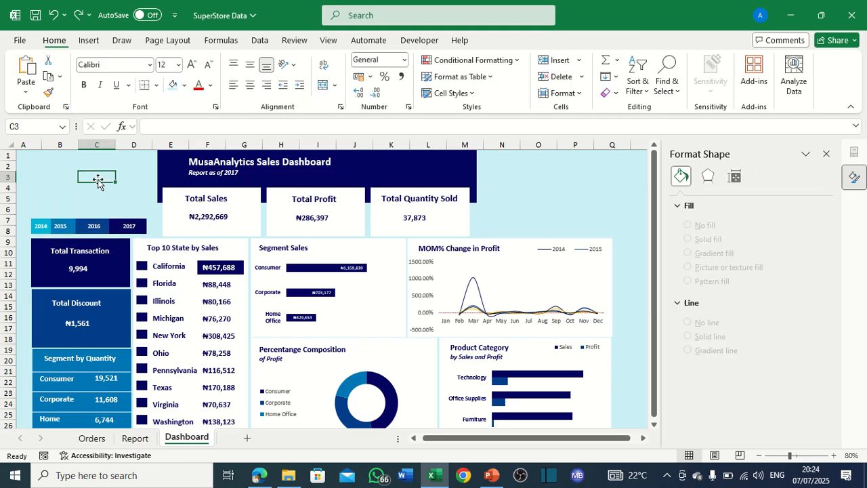
Insert a text box above the year bar reading "Profit generated by year" and widen it to fit the text on one line.
click(572, 191)
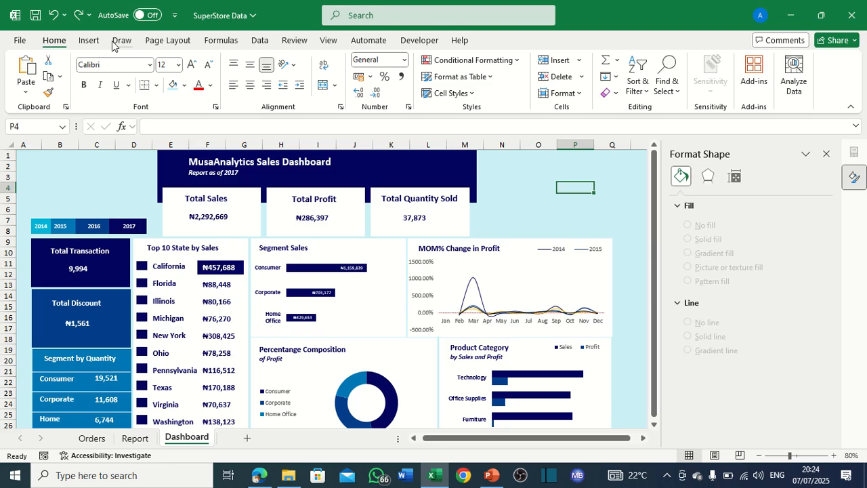
click(88, 40)
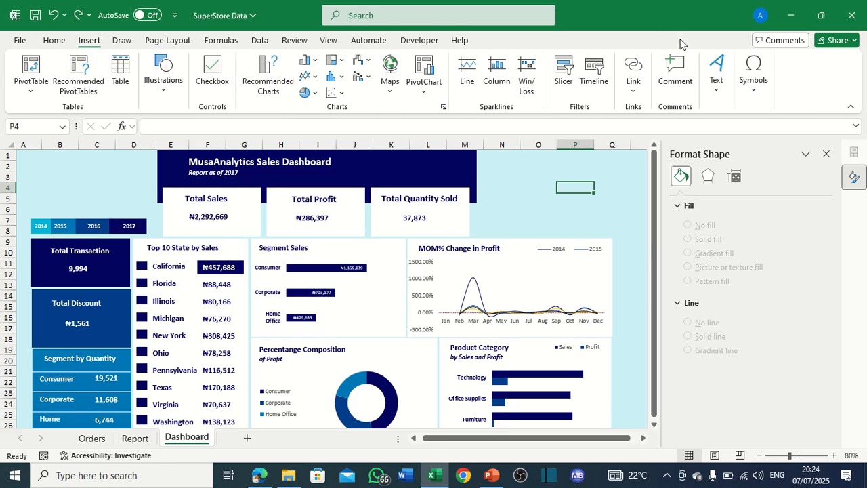
click(717, 86)
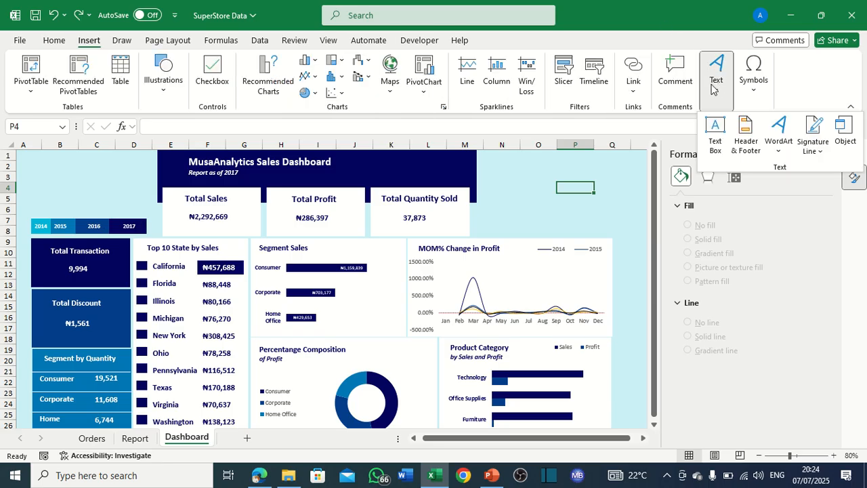
click(715, 136)
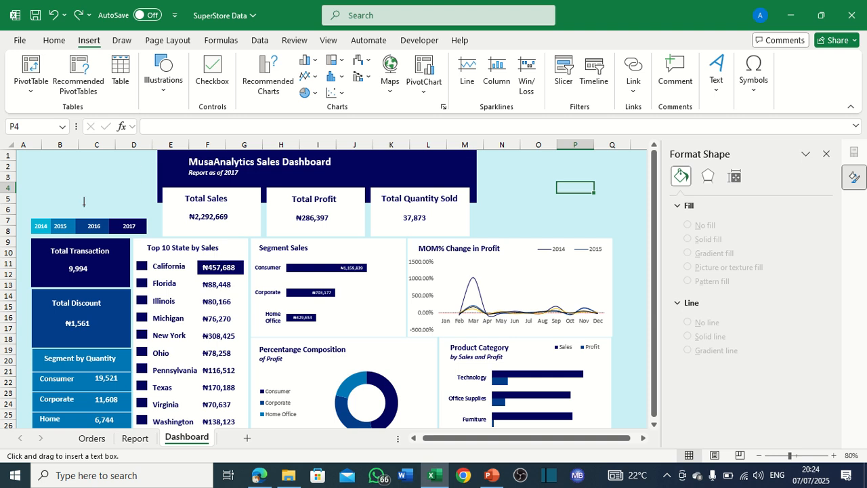
drag(62, 193, 121, 203)
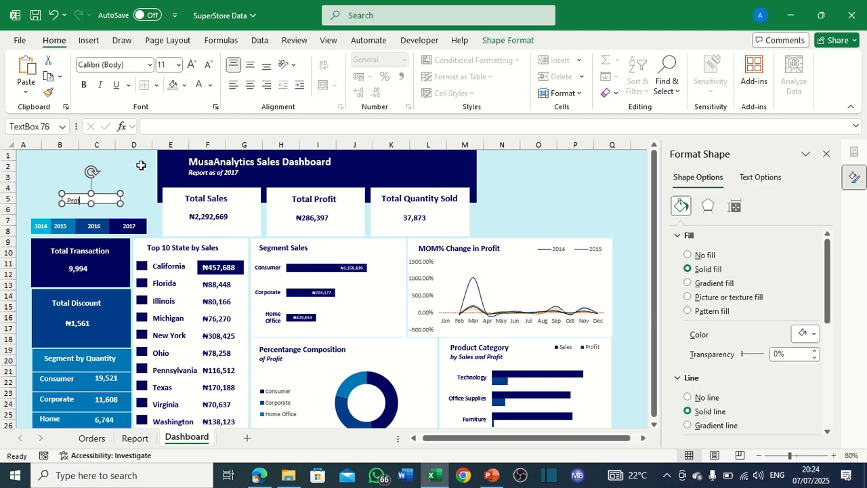
text(Profit)
text( an)
text(nerated by year)
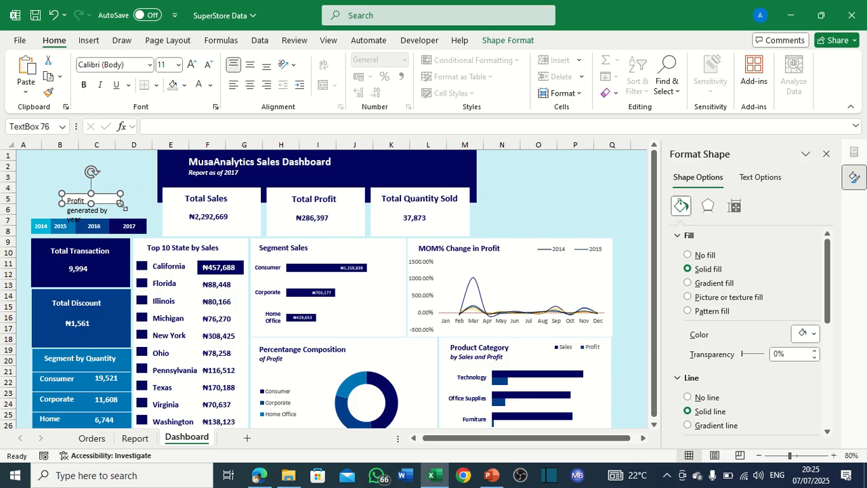
drag(121, 204, 151, 205)
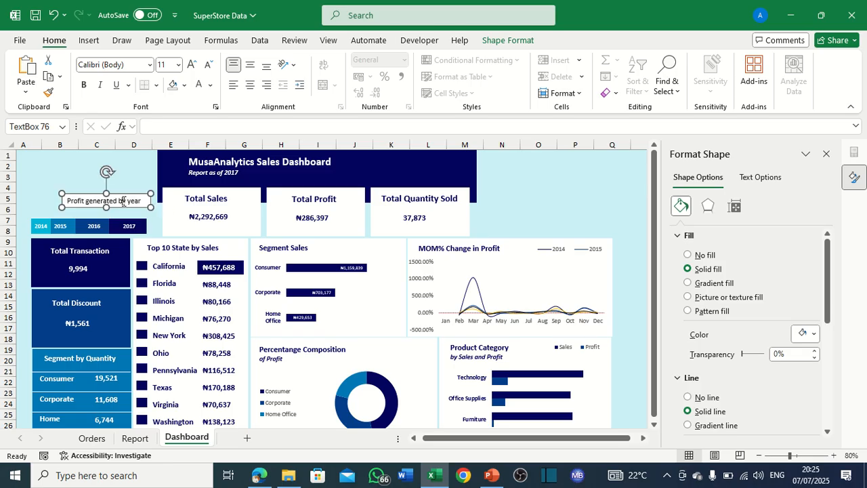
Make the "Profit generated by year" text bold and dark navy blue.
triple_click(123, 201)
click(84, 85)
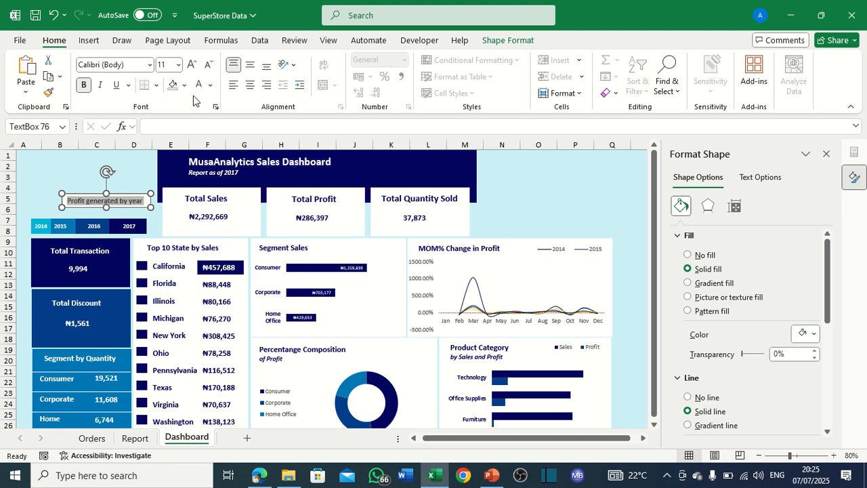
click(210, 85)
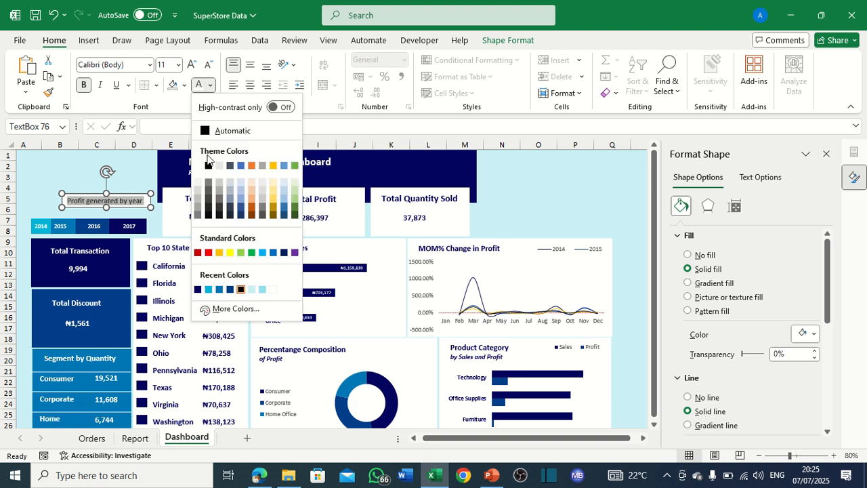
click(197, 290)
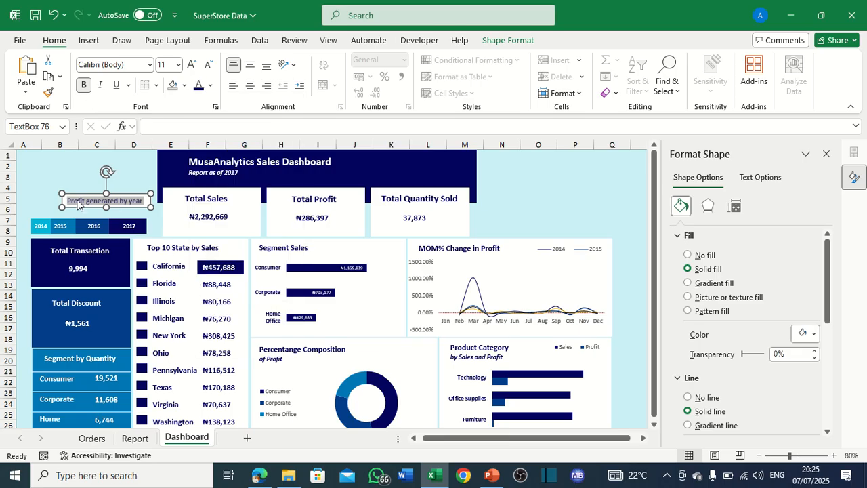
Remove the fill and outline from the "Profit generated by year" text box.
click(491, 43)
click(350, 62)
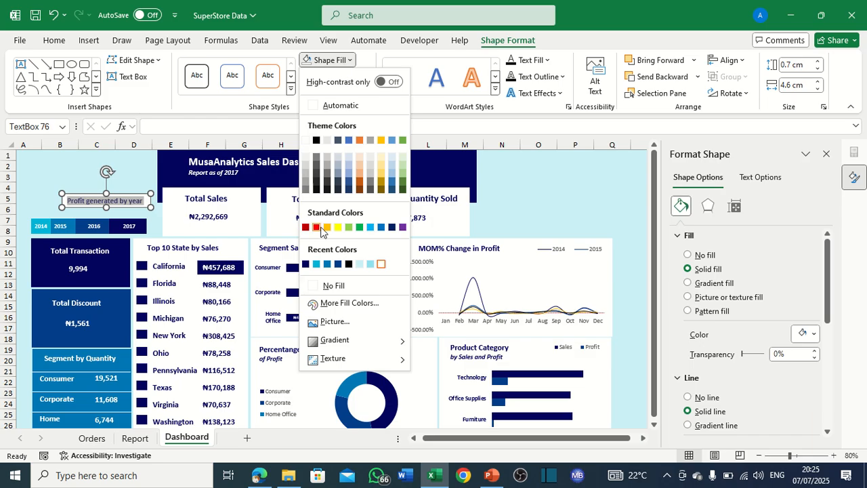
click(313, 287)
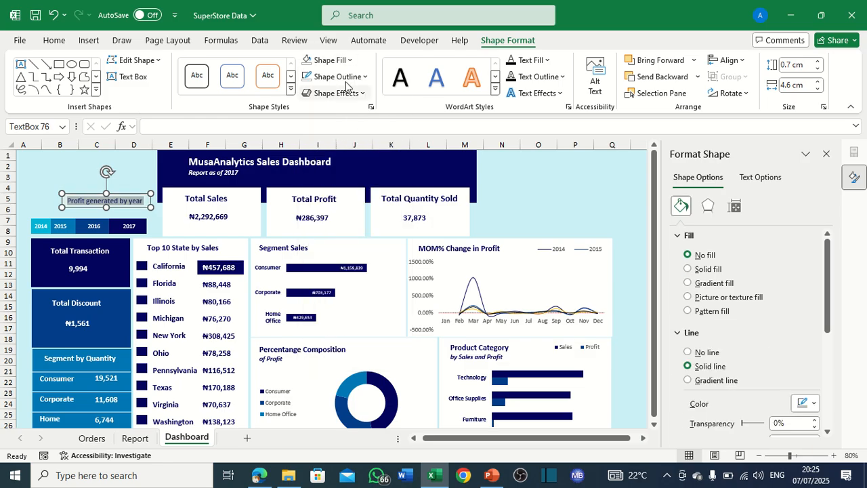
click(337, 76)
click(310, 303)
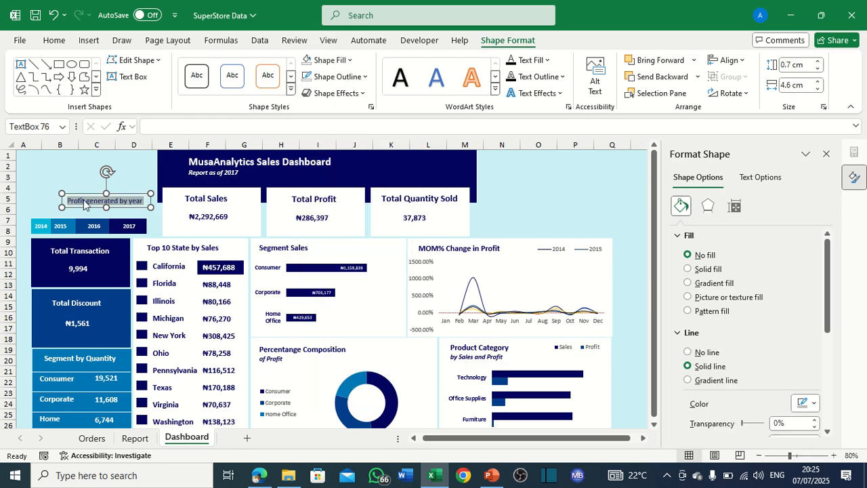
Move the "Profit generated by year" text box down to sit directly above the year bar, aligned with the bar's starting edge, and deselect it.
drag(86, 200, 60, 204)
click(97, 166)
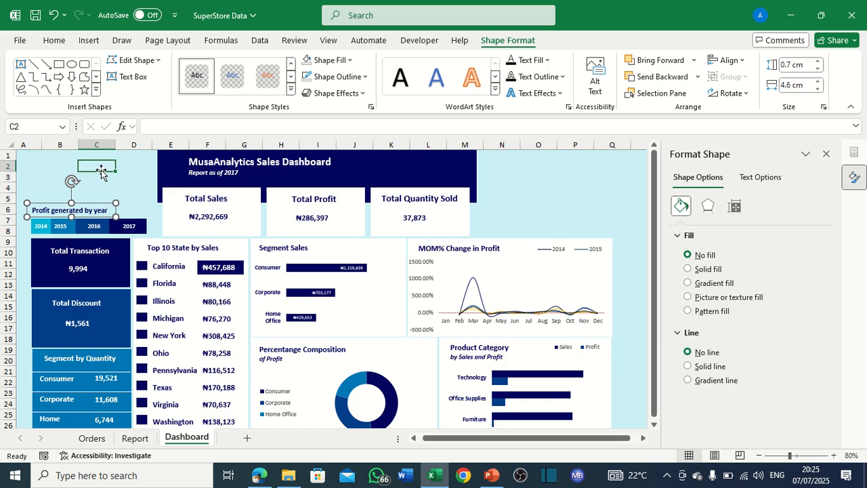
click(102, 208)
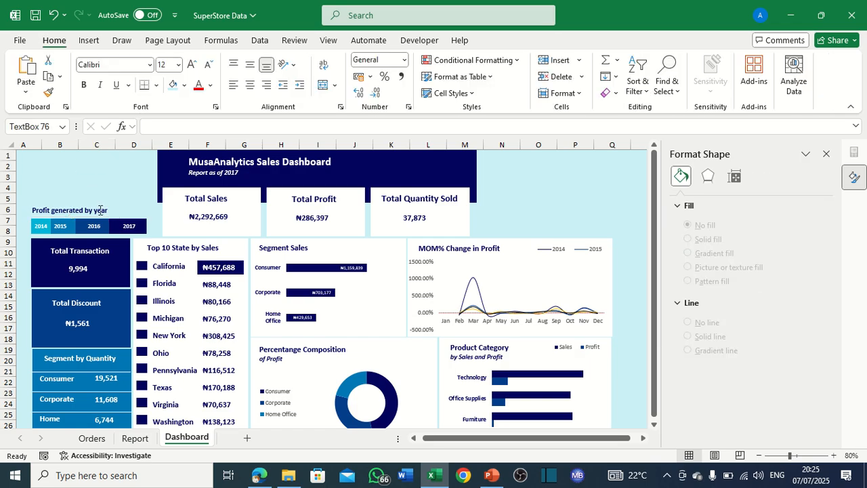
click(133, 143)
click(46, 164)
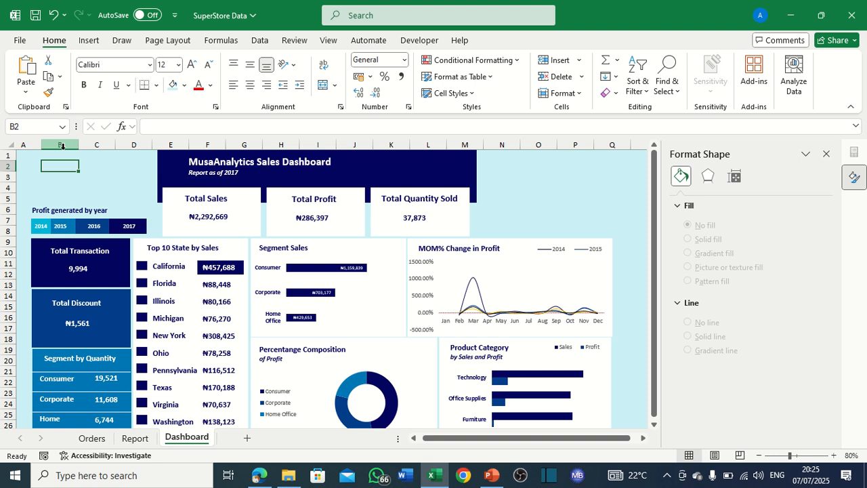
Check the Profit Margin on the Report sheet, and insert a small text box above the "Profit generated by year" title on the Dashboard.
click(135, 439)
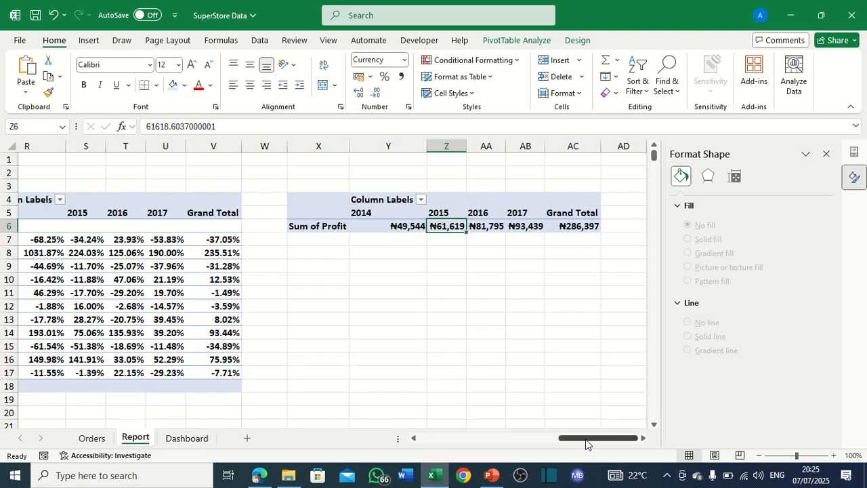
drag(587, 443, 447, 448)
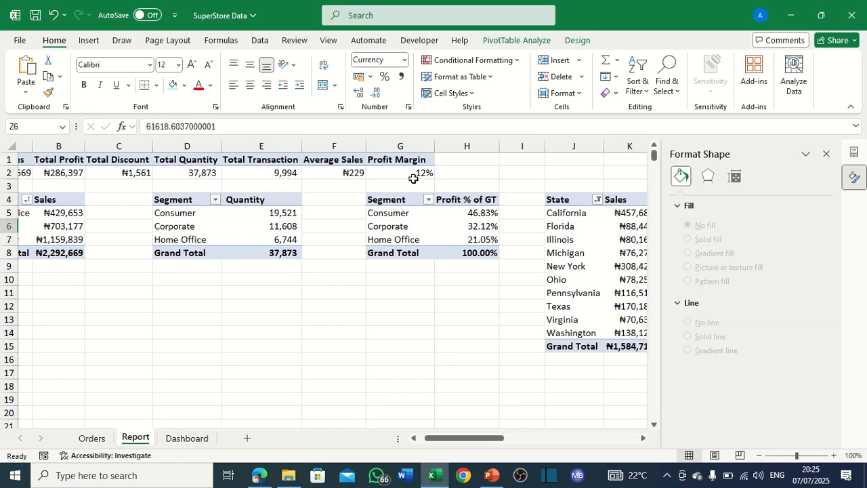
mouse_move(411, 178)
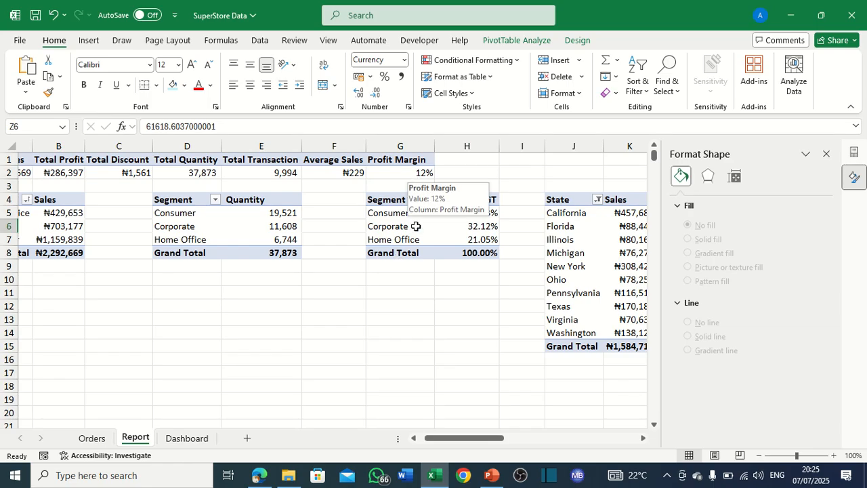
click(188, 438)
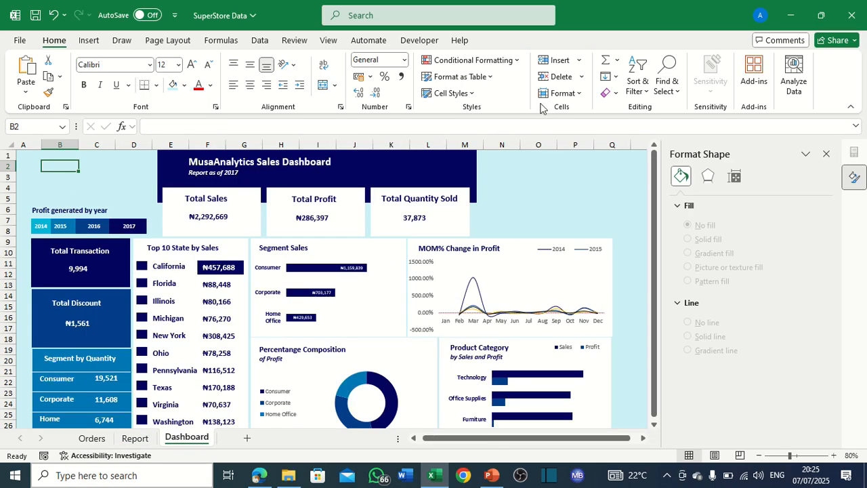
click(88, 40)
click(717, 75)
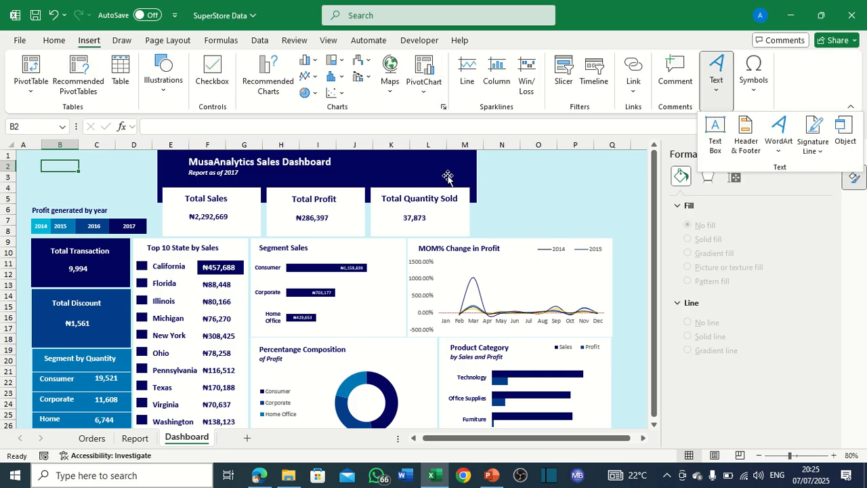
click(716, 139)
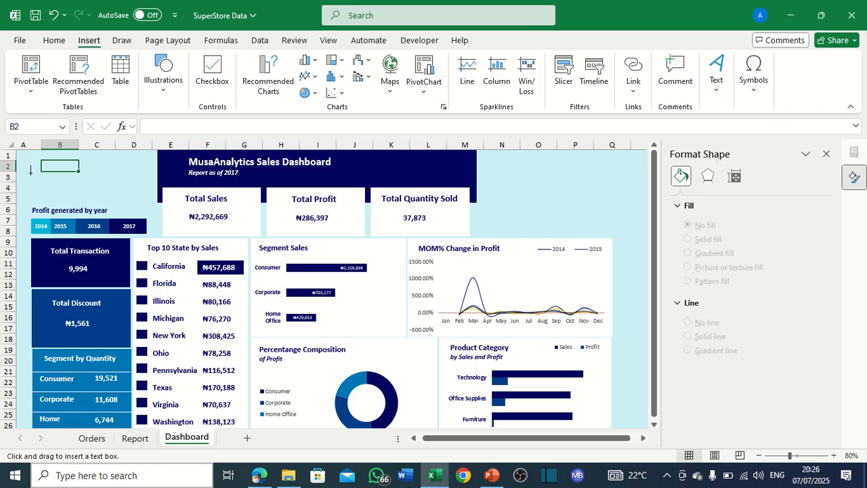
drag(26, 173, 57, 190)
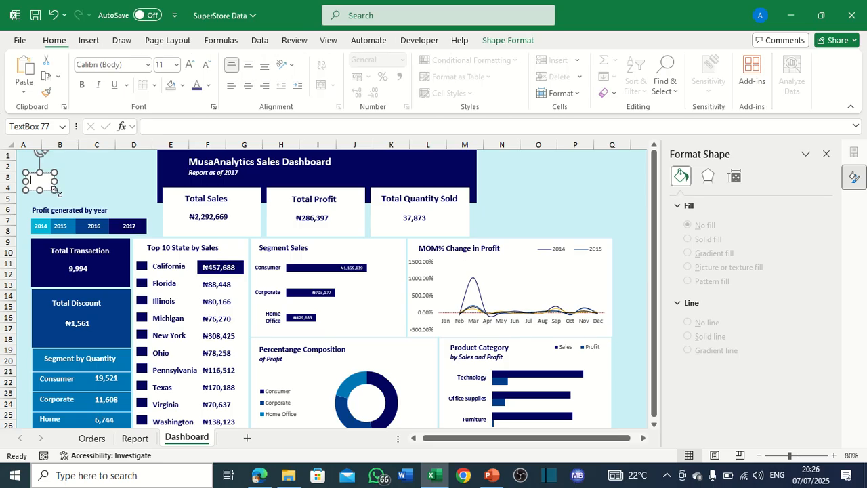
Link the new text box to the Profit Margin value in cell G2 of the Report sheet.
click(172, 125)
text(=)
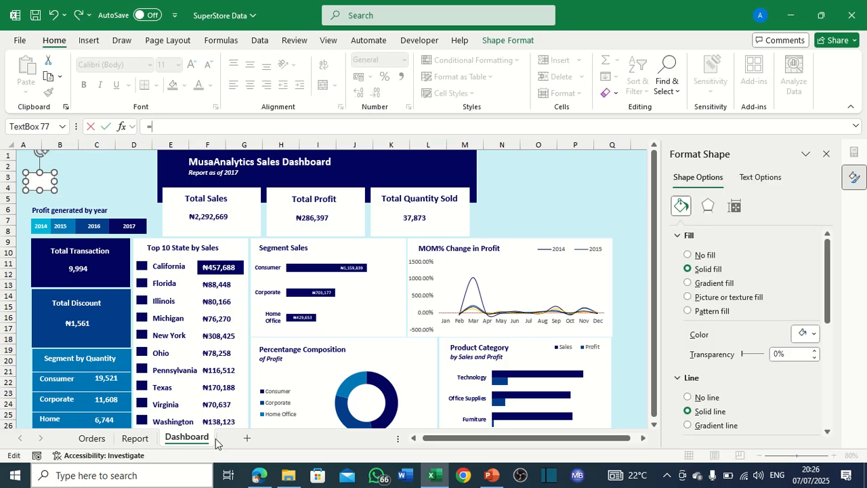
click(126, 440)
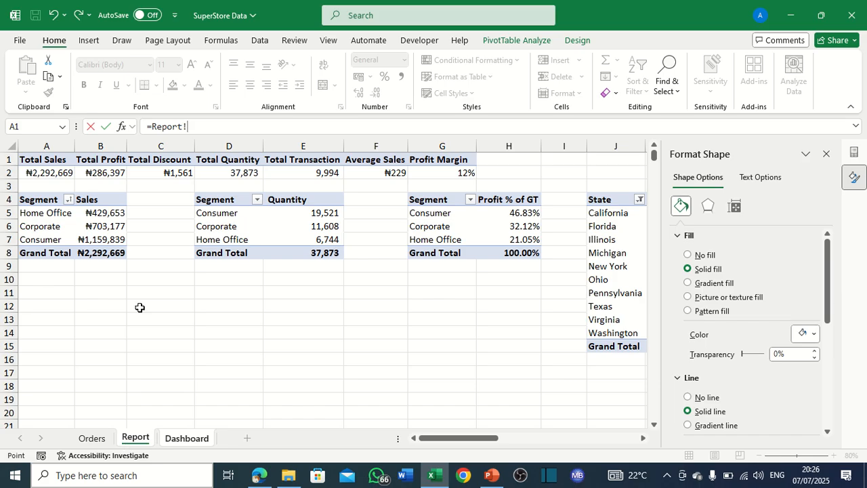
click(468, 174)
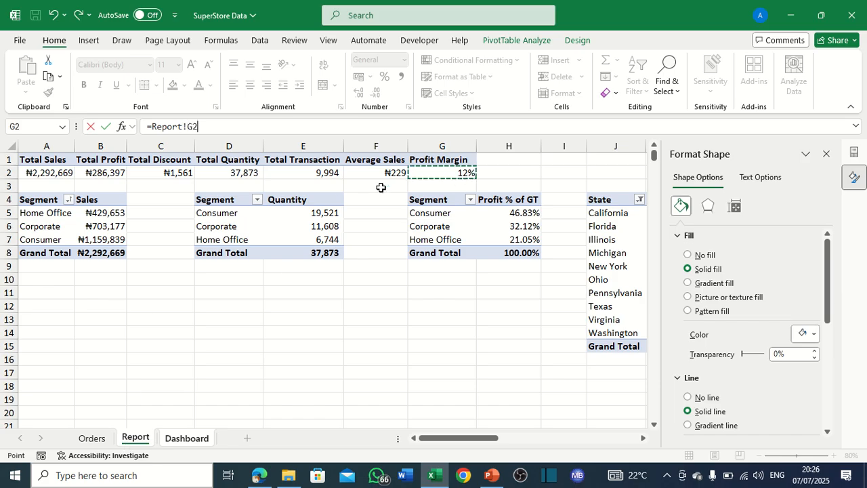
key(Return)
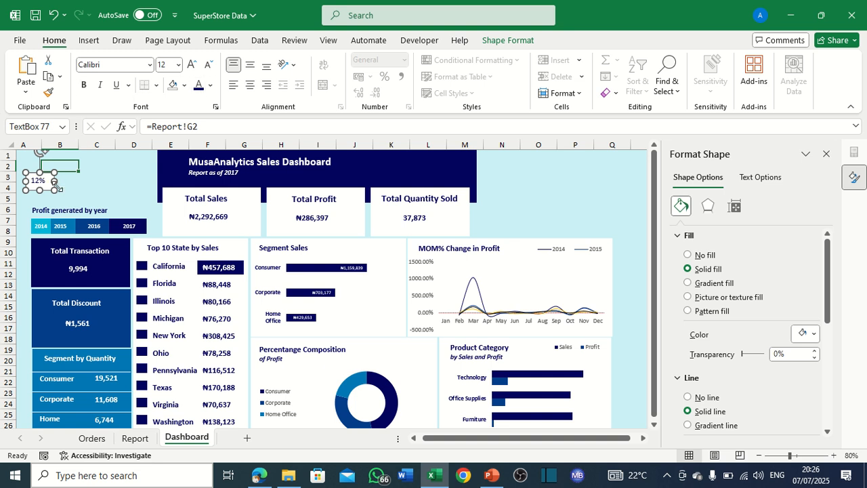
Set the font size of the linked profit margin text box to 15.
click(161, 64)
text(14)
key(Return)
click(161, 65)
key(Return)
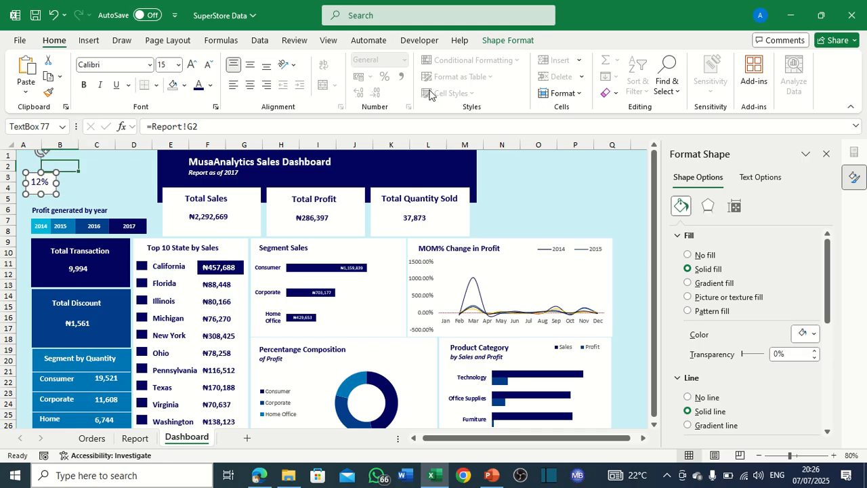
Remove the fill and outline from the profit margin text box.
click(501, 41)
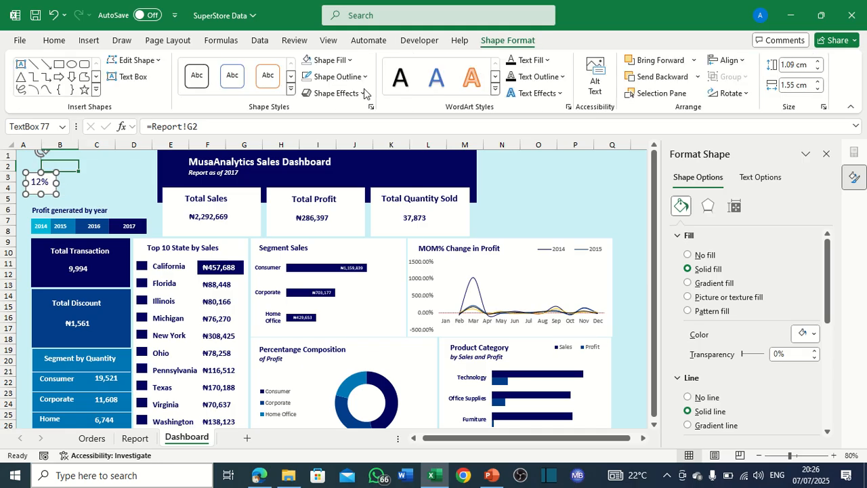
click(324, 60)
click(312, 286)
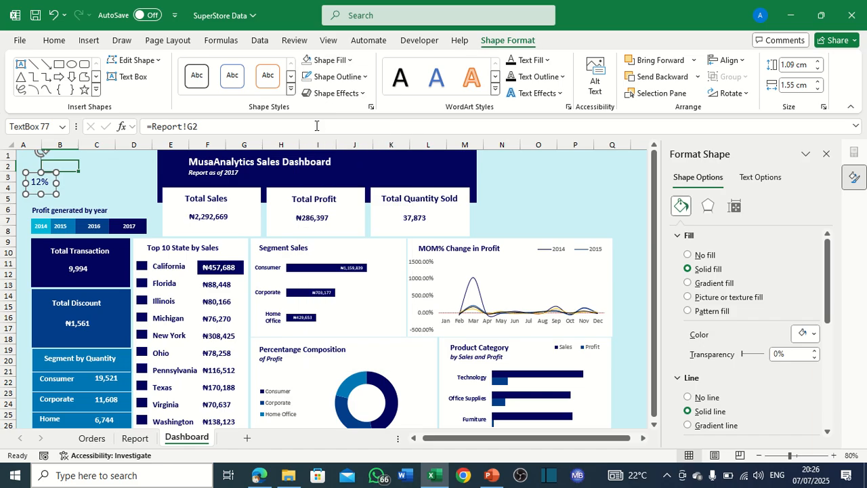
click(335, 75)
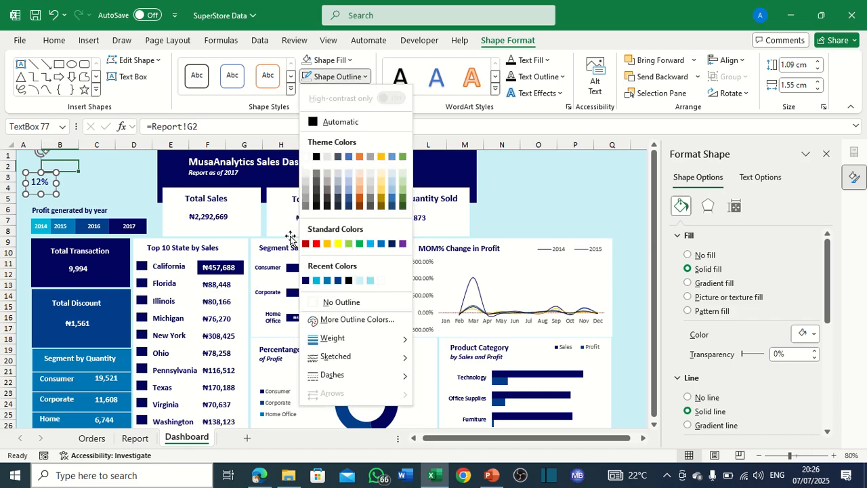
click(316, 303)
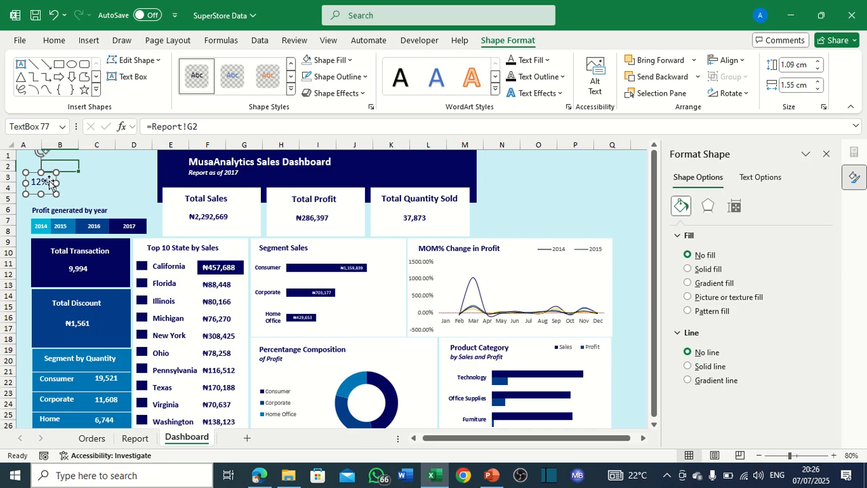
Move the profit margin text box down to just above the "Profit generated by year" title, and place a duplicate of it above 2016.
drag(49, 182, 52, 194)
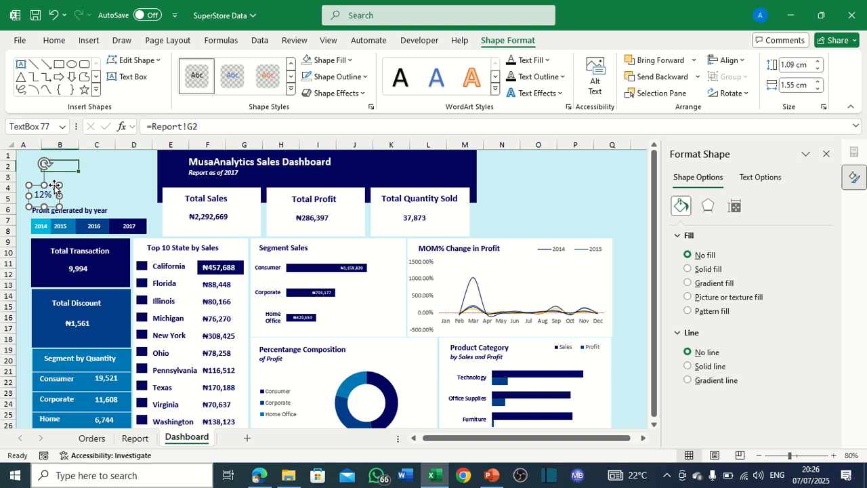
click(67, 189)
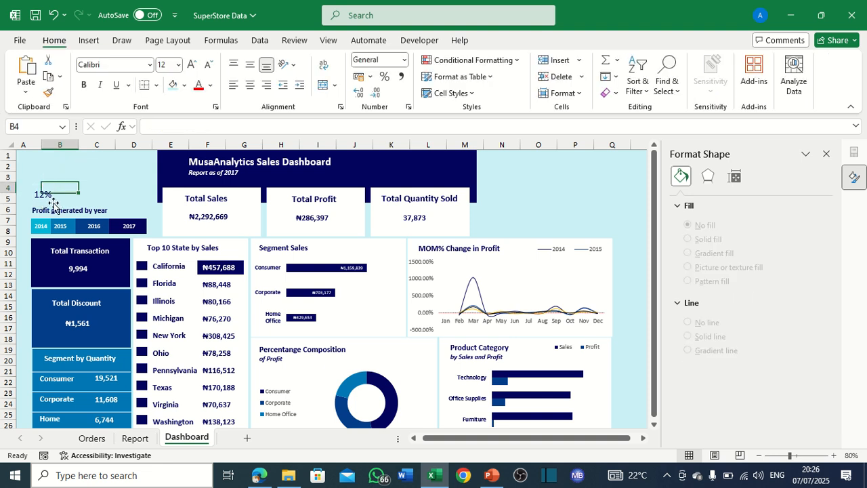
click(53, 203)
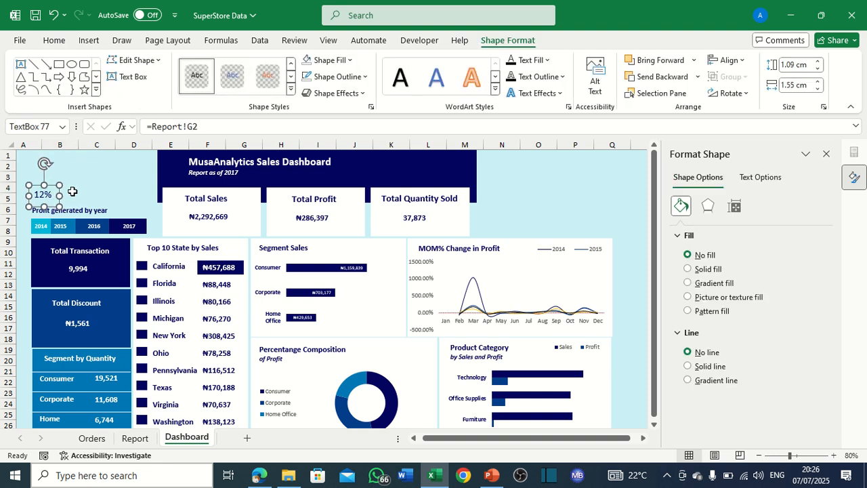
key(ctrl+d)
drag(63, 202, 116, 195)
Clear the =Report!G2 link from the duplicate text box and start editing its text.
click(210, 126)
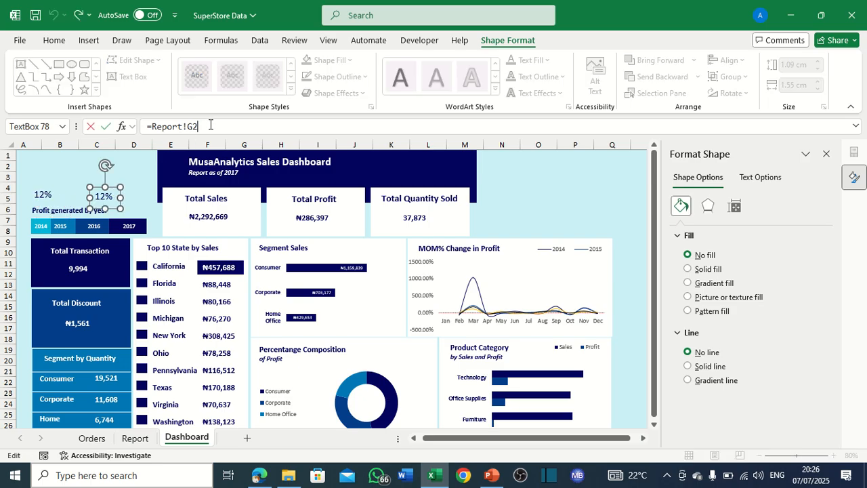
key(BackSpace)
key(BackSpace)
key(BackSpace)
key(BackSpace)
key(BackSpace)
key(BackSpace)
key(BackSpace)
key(BackSpace)
key(BackSpace)
click(113, 196)
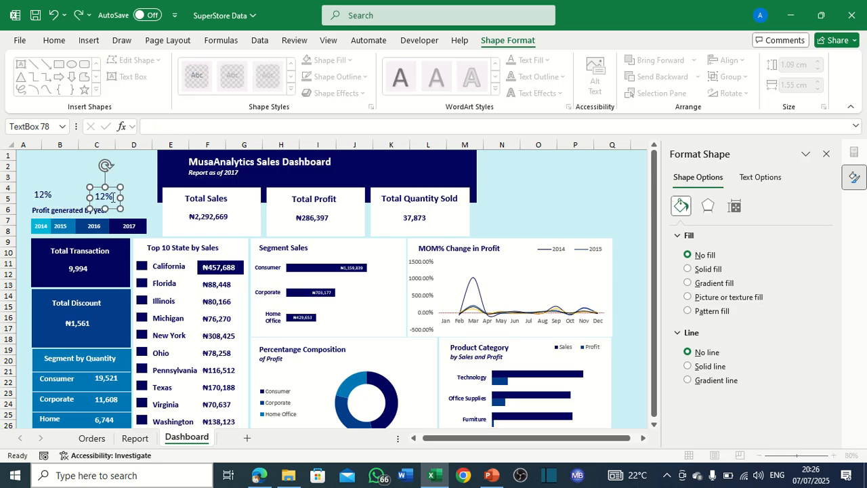
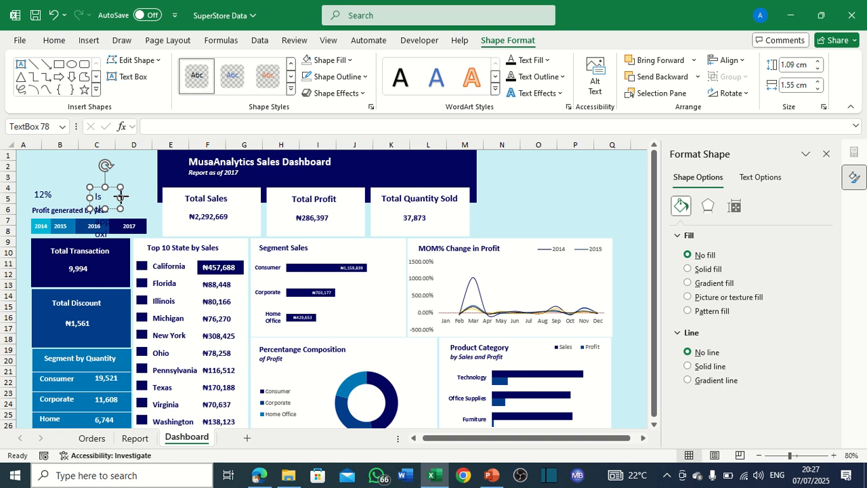
Widen the duplicate text box to about 6.58 cm and make it read "Is the approximated Profit", with "Profit" on a second line.
drag(120, 196, 168, 195)
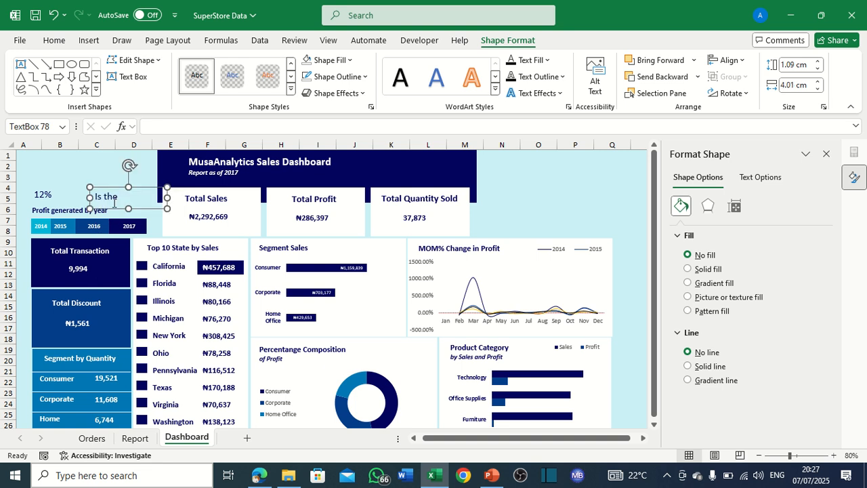
drag(89, 198, 49, 197)
drag(167, 197, 176, 196)
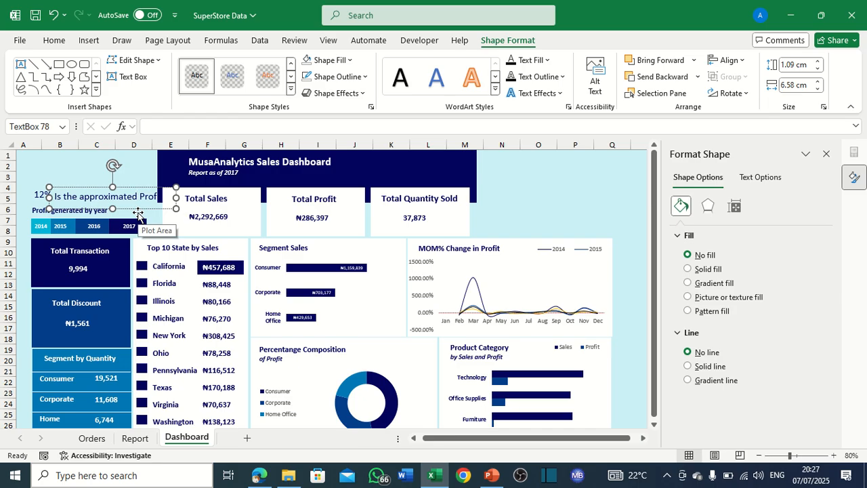
key(Return)
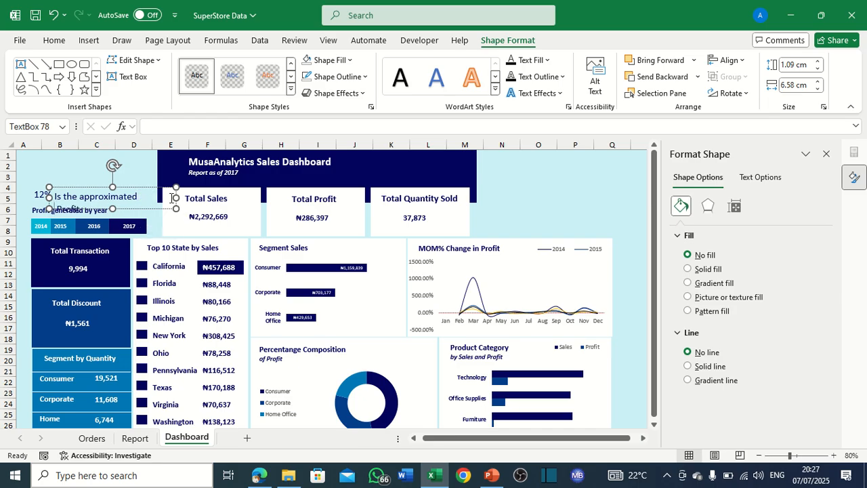
Move the profit margin value and its "Is the approximated" caption up side by side, clear of the "Profit generated by year" title.
drag(134, 174, 131, 188)
click(39, 192)
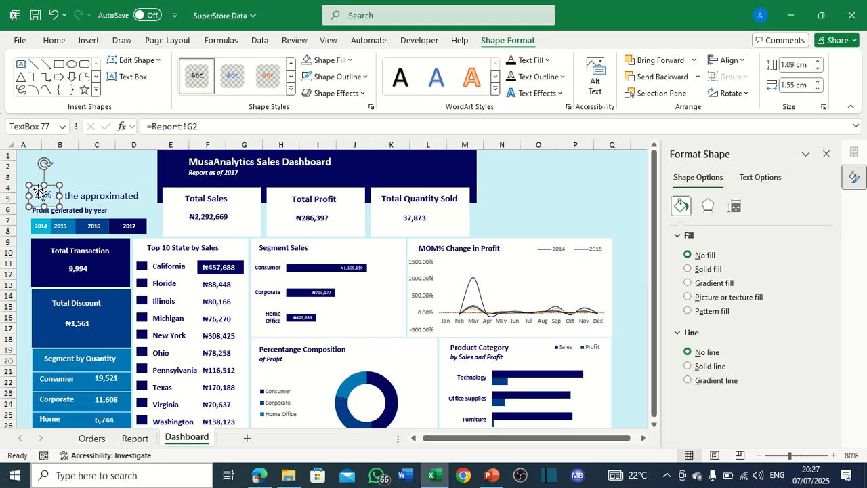
drag(40, 192, 39, 183)
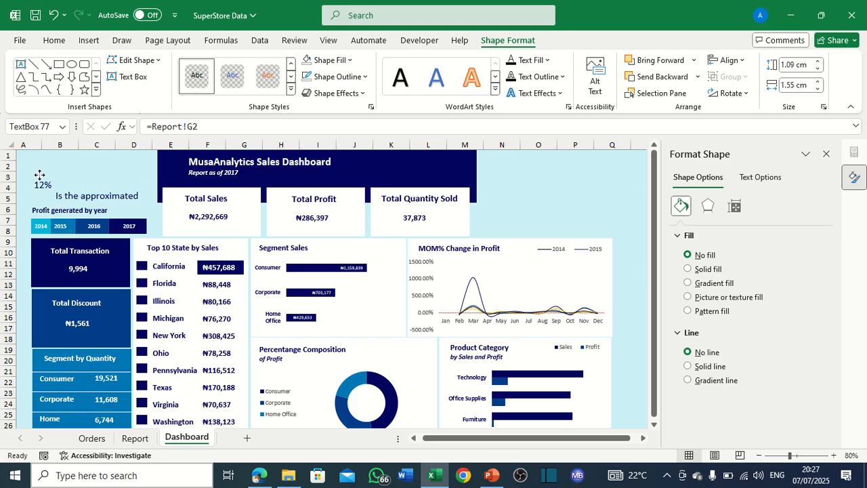
click(100, 197)
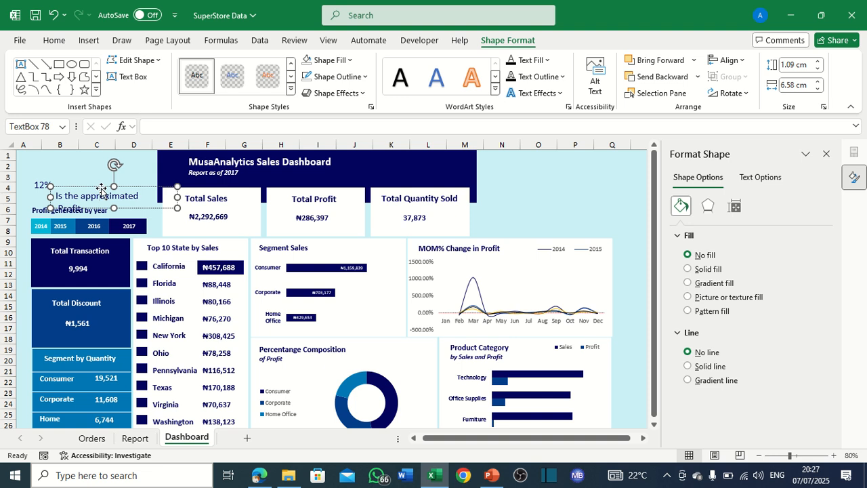
drag(102, 192, 103, 178)
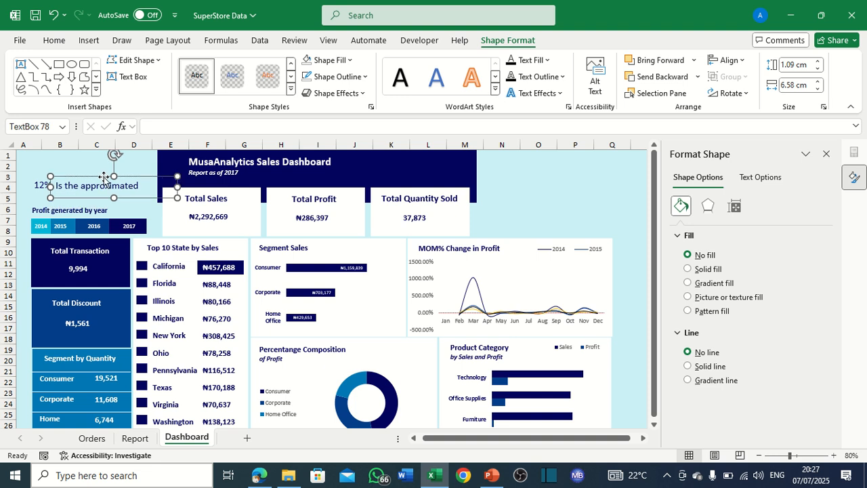
Cut "Profit" from the caption's second line and shrink the caption text box to about 0.93 cm high and 5.29 cm wide.
click(148, 190)
click(87, 198)
drag(82, 198, 55, 198)
key(ctrl+c)
key(BackSpace)
drag(113, 197, 113, 194)
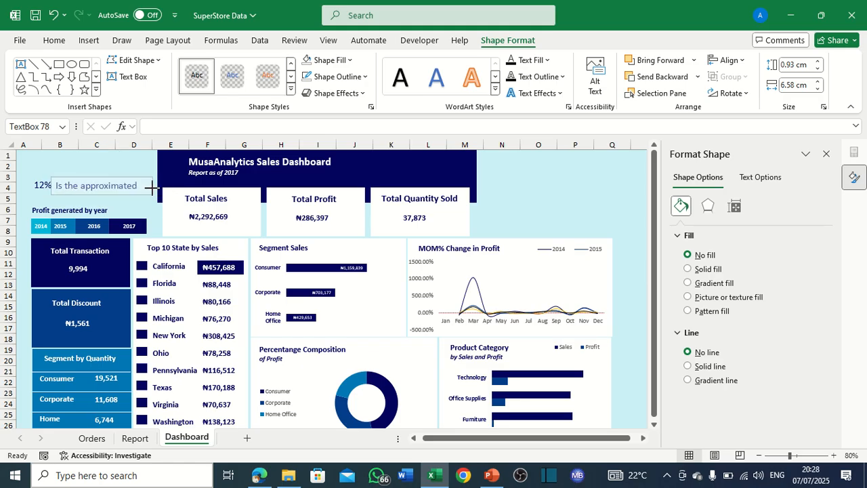
drag(151, 189, 153, 189)
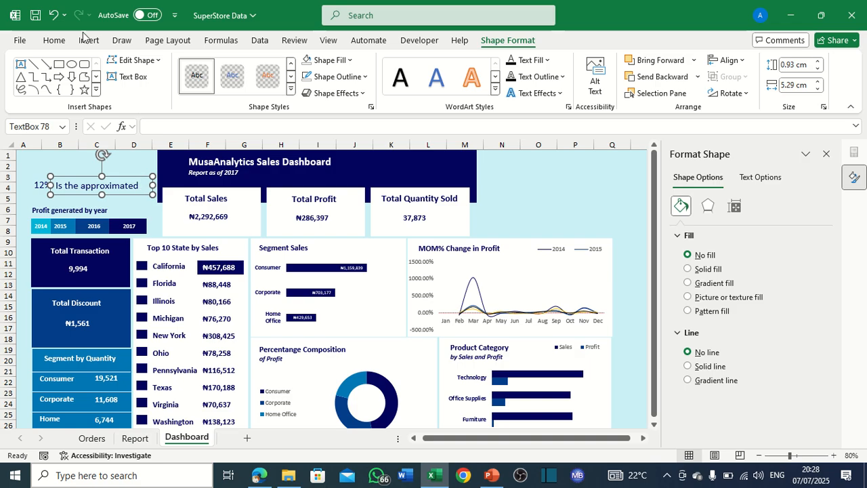
Set the font size of the "Is the approximated" caption text to 12.
click(54, 40)
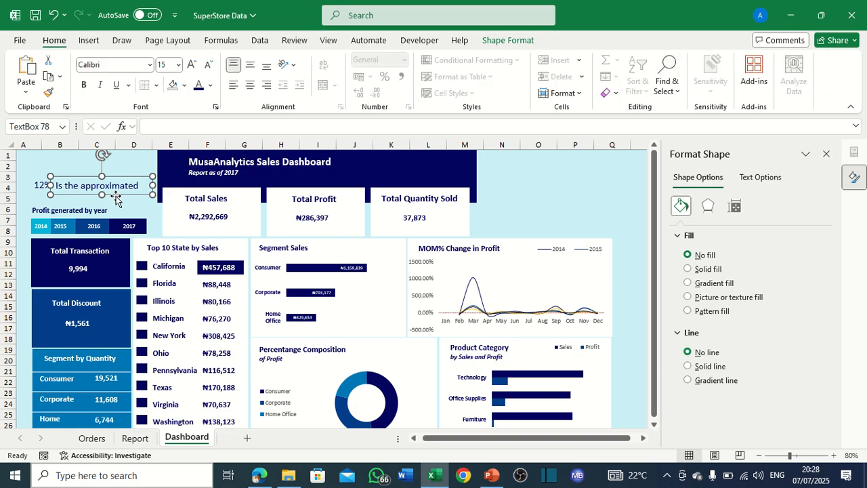
click(103, 210)
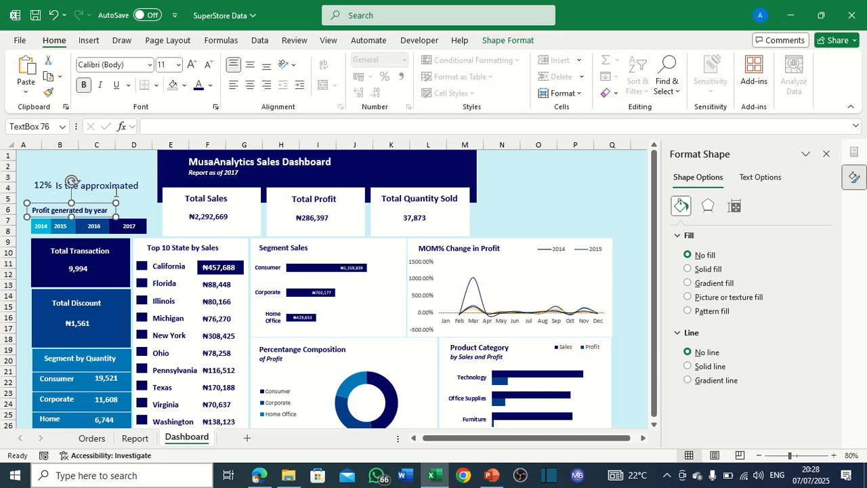
click(121, 184)
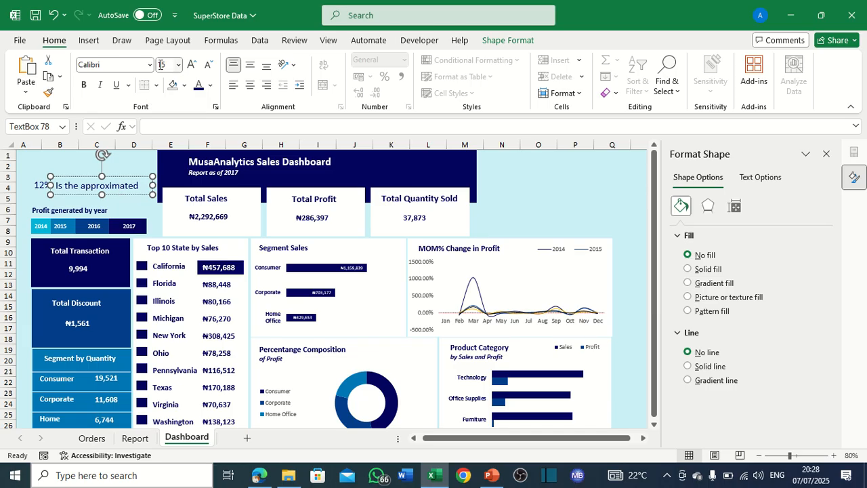
click(161, 66)
click(129, 183)
triple_click(128, 183)
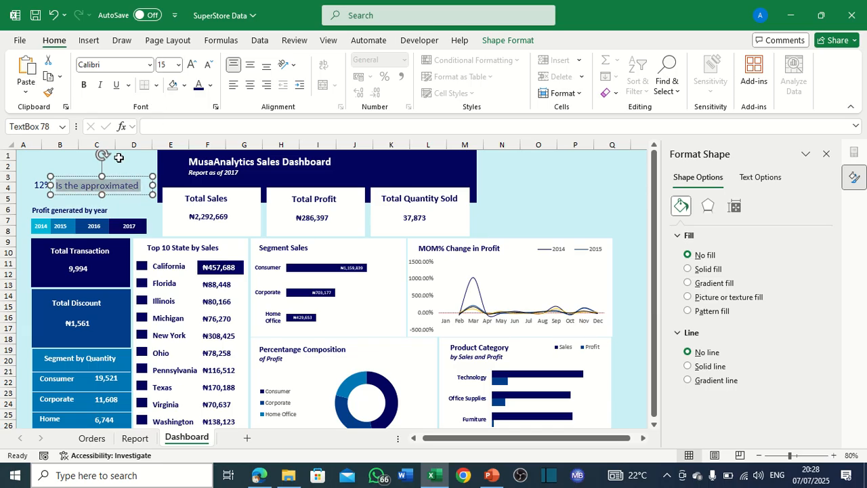
click(161, 65)
text(12)
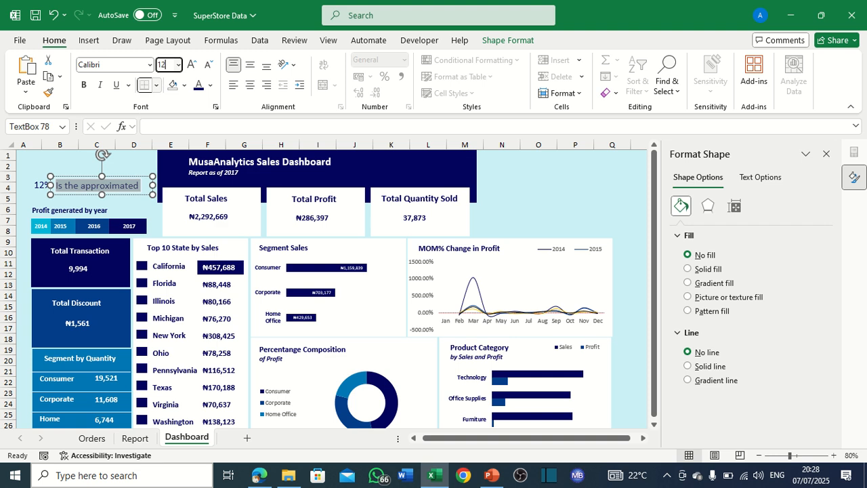
key(Return)
Paste "Profit" after "Is the approximated" on the same line and set the pasted word to font size 12.
click(134, 185)
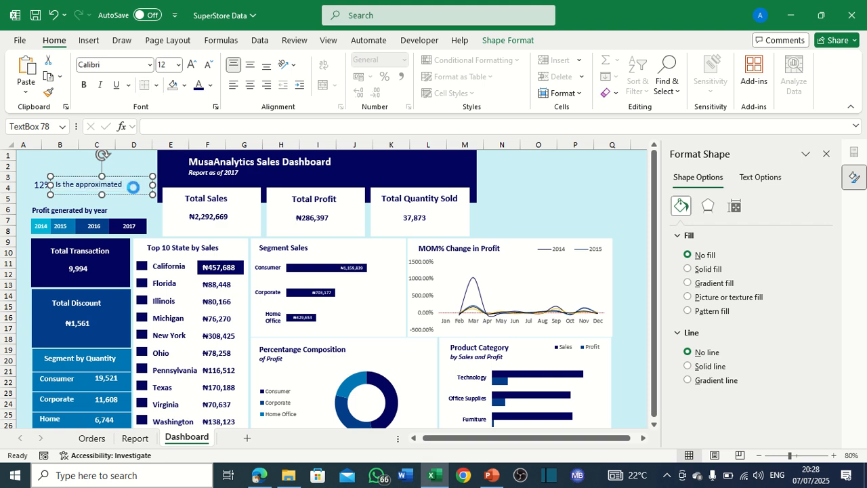
key(ctrl+v)
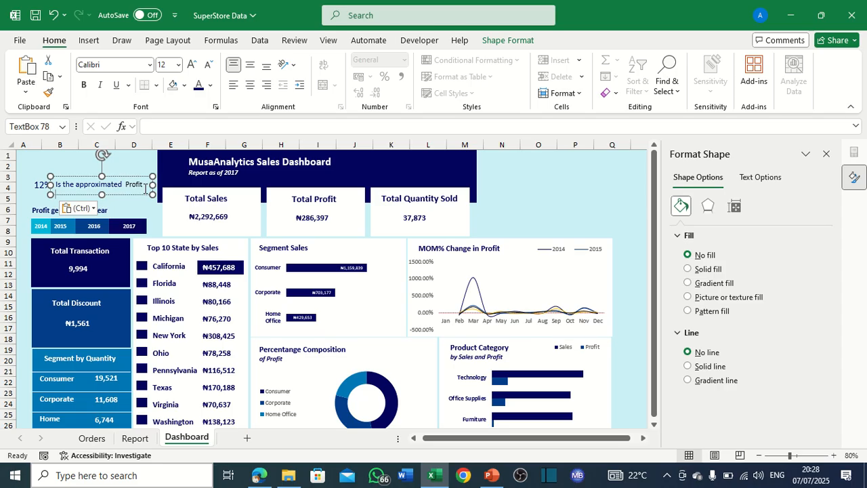
drag(144, 189, 75, 187)
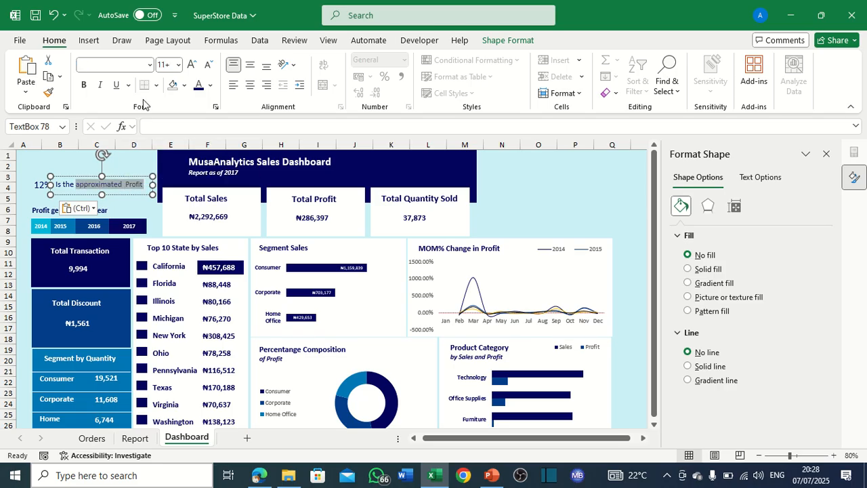
click(163, 66)
text(12)
key(Return)
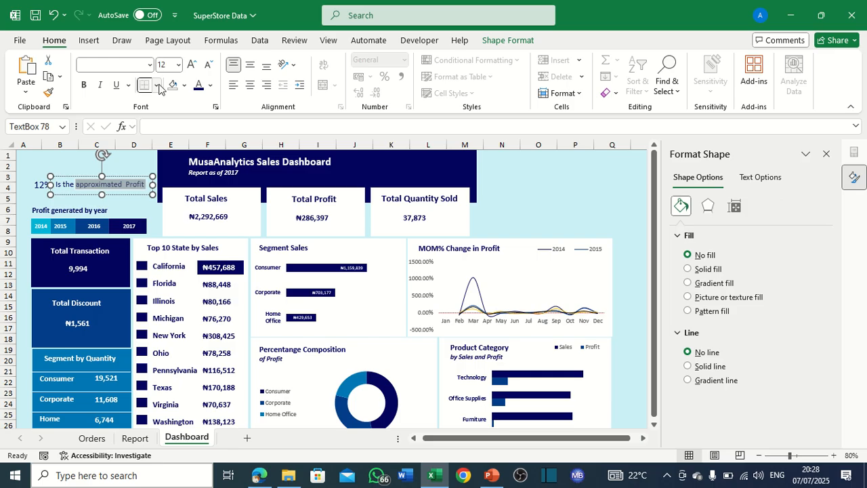
click(116, 183)
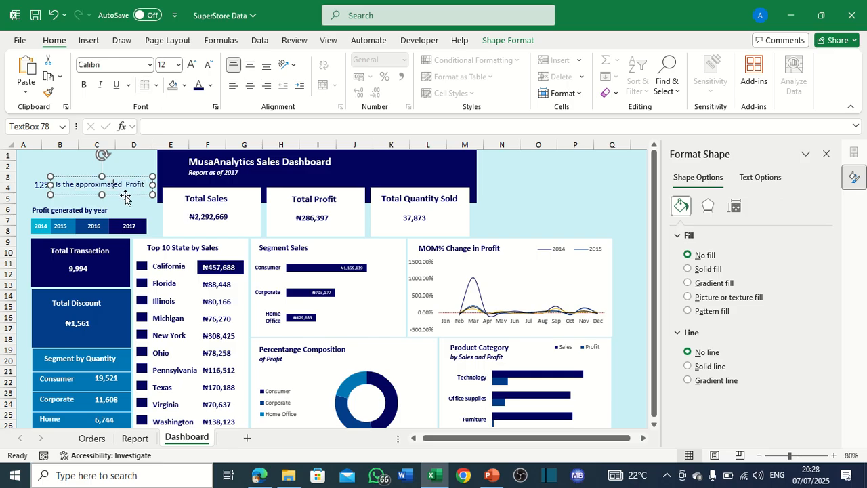
Remove the extra space before "Profit" in the caption, and make both the caption and the profit margin value bold.
click(124, 186)
click(68, 159)
click(92, 184)
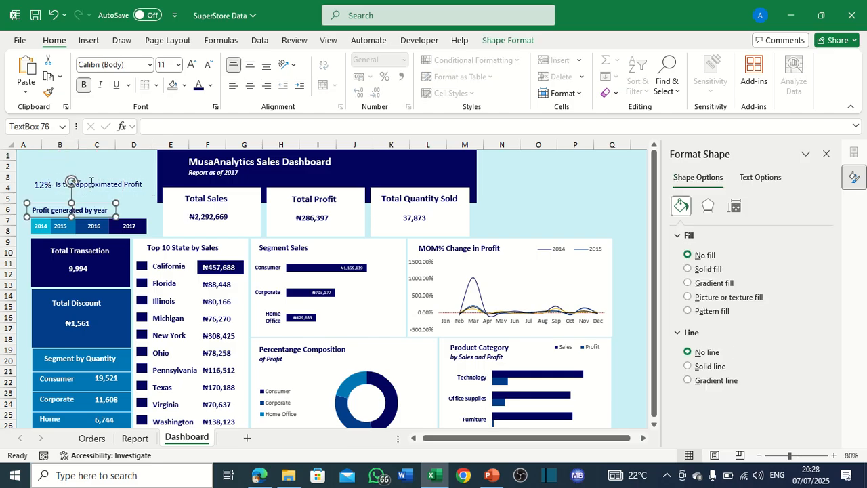
key(ctrl+a)
click(84, 86)
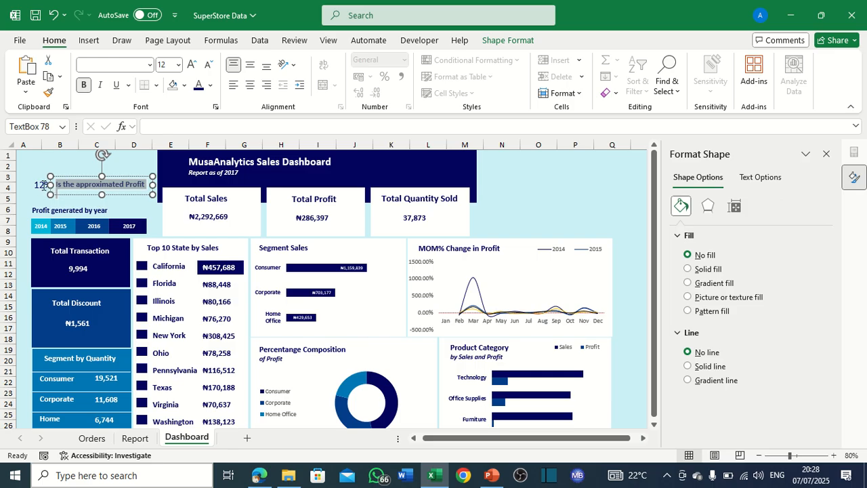
click(43, 155)
click(43, 183)
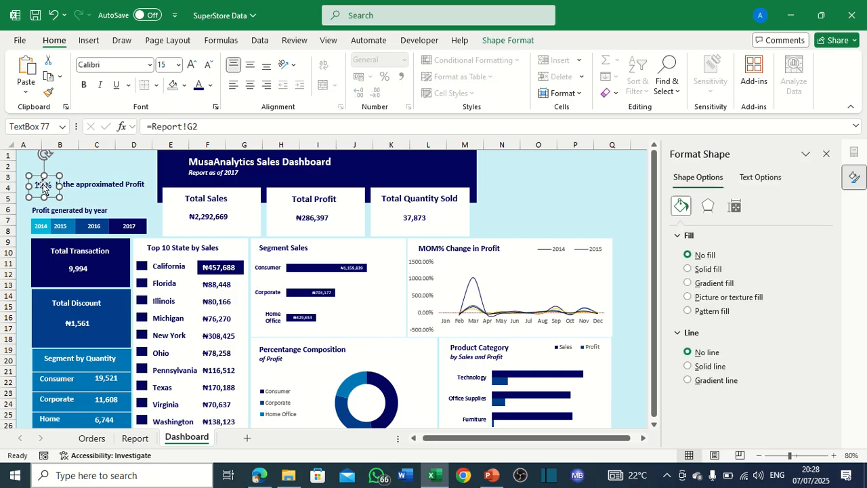
click(85, 86)
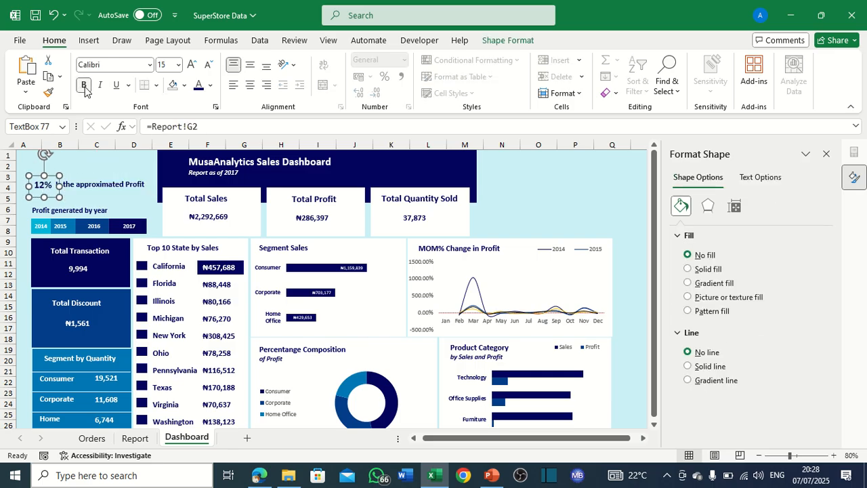
Move the profit margin value and its caption together down to just above the "Profit generated by year" title.
click(105, 187)
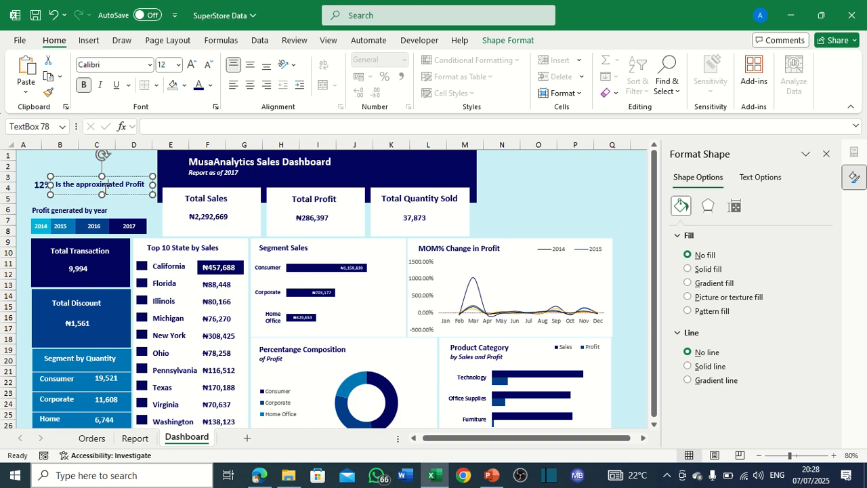
click(85, 177)
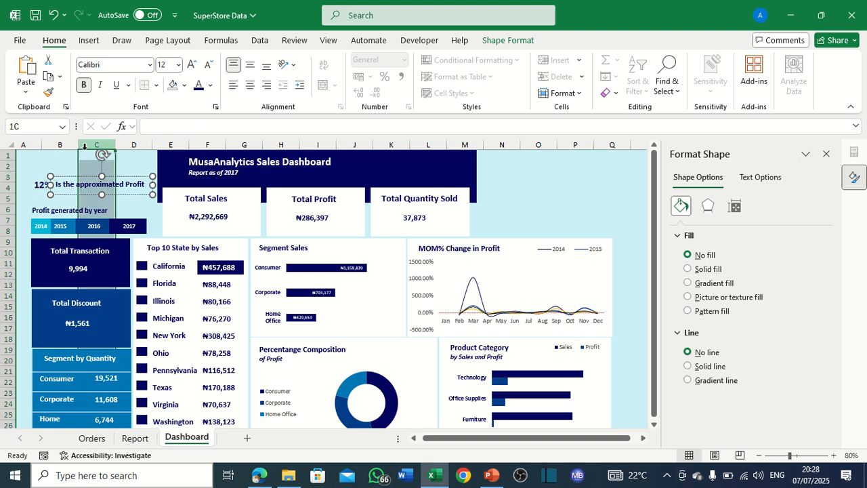
click(42, 184)
ctrl+click(88, 183)
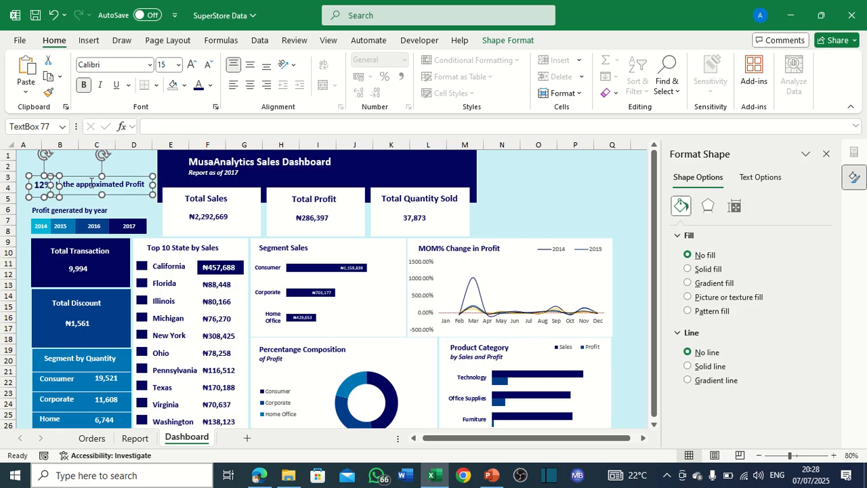
drag(82, 178, 78, 188)
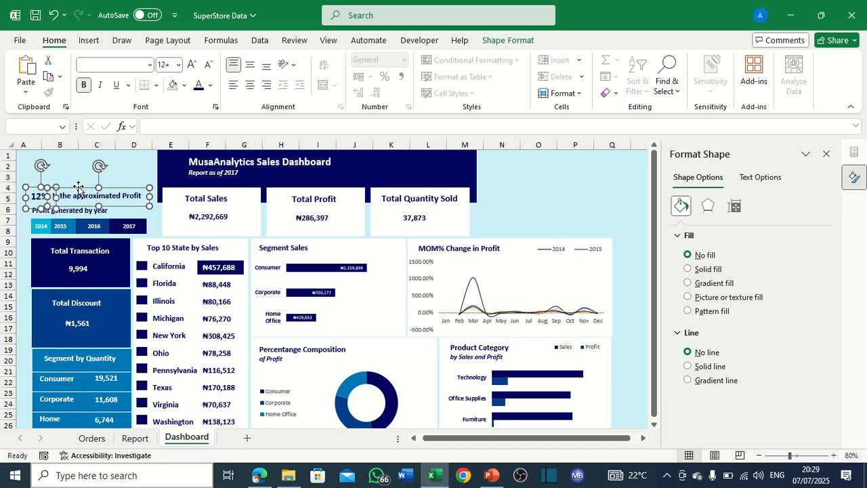
Colour the "Is the approximated Profit" caption and the profit margin value in the recently used turquoise blue.
click(136, 198)
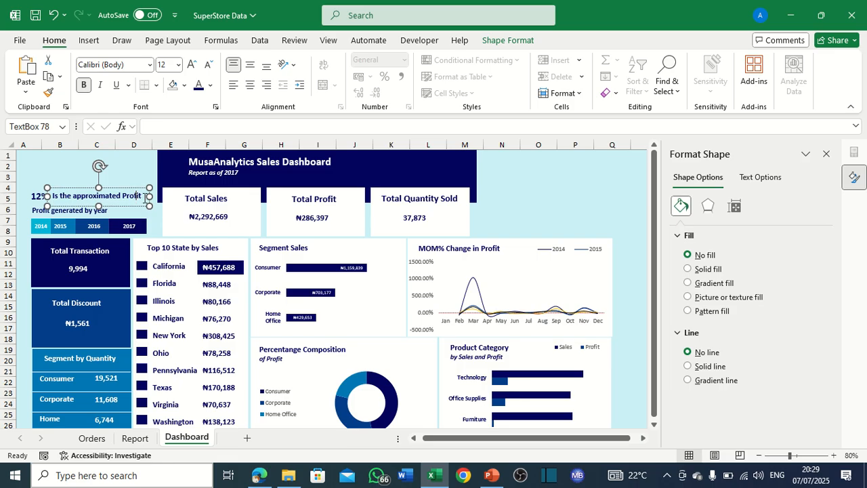
drag(136, 195, 52, 196)
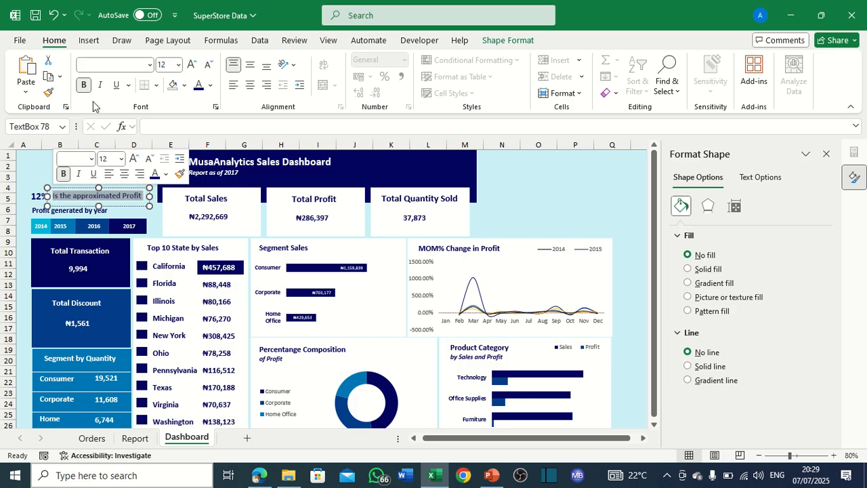
click(209, 86)
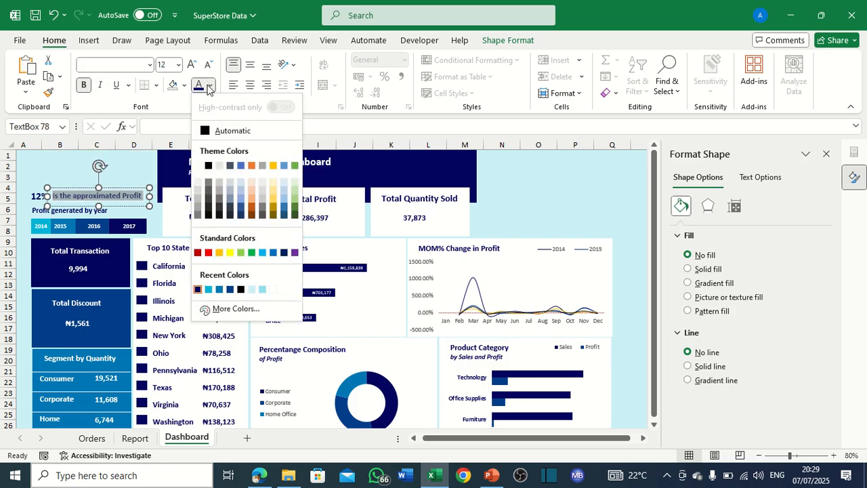
click(208, 289)
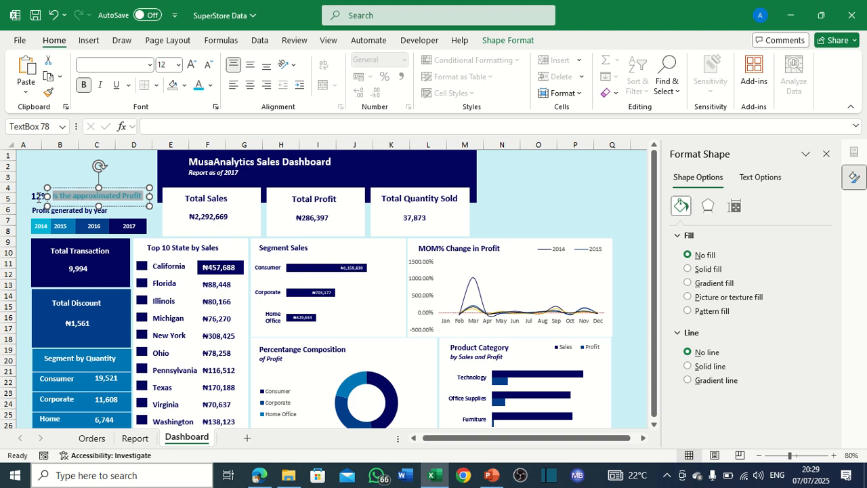
click(44, 151)
click(40, 196)
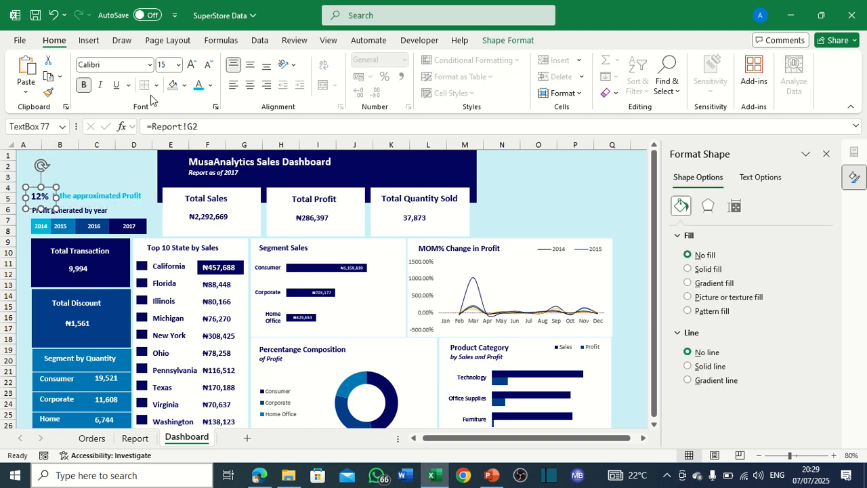
click(95, 166)
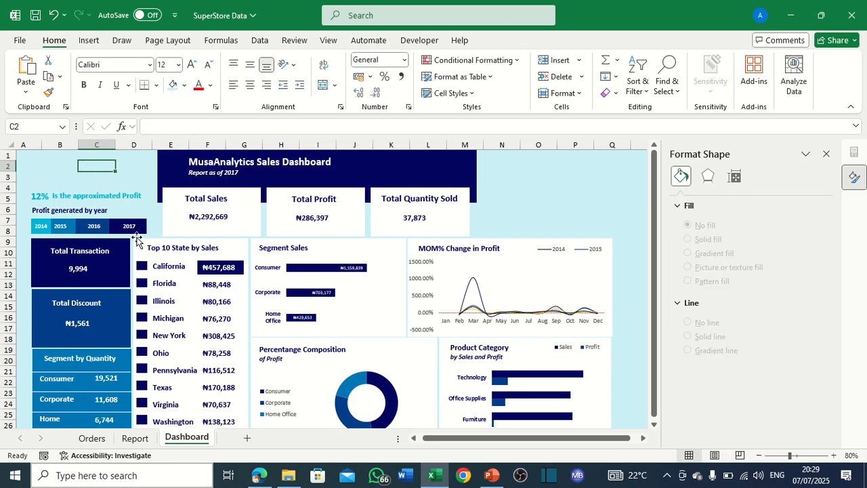
click(84, 212)
click(96, 175)
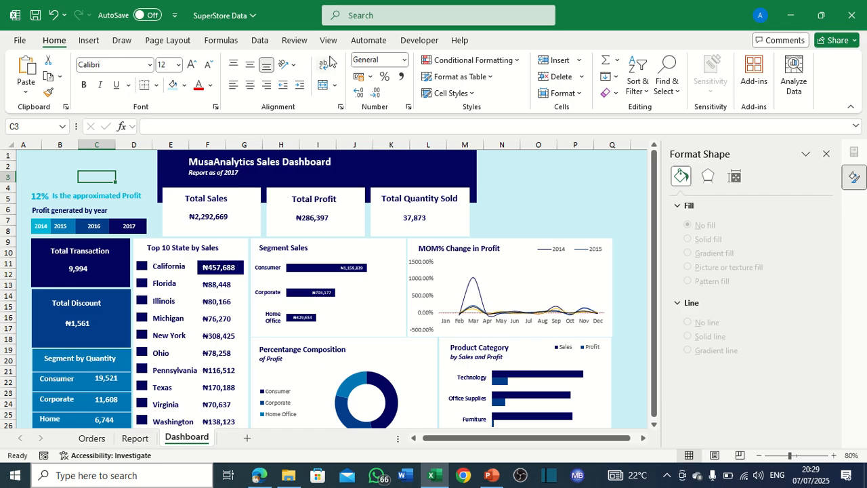
Insert Order Date, Ship Mode and Region slicers for the Sum of Profit PivotTable on the Report sheet.
click(136, 438)
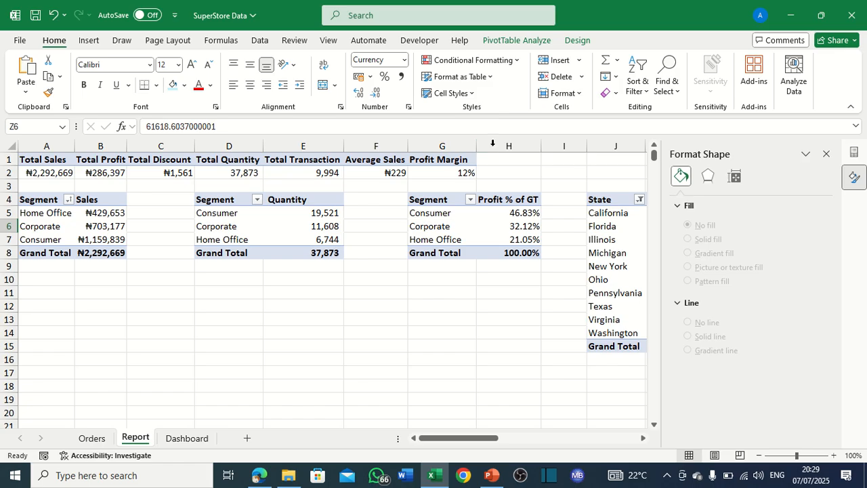
click(506, 42)
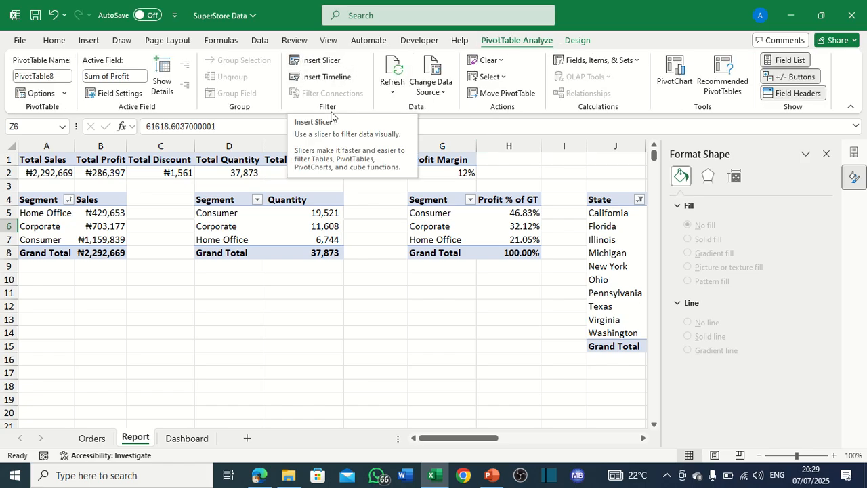
click(323, 60)
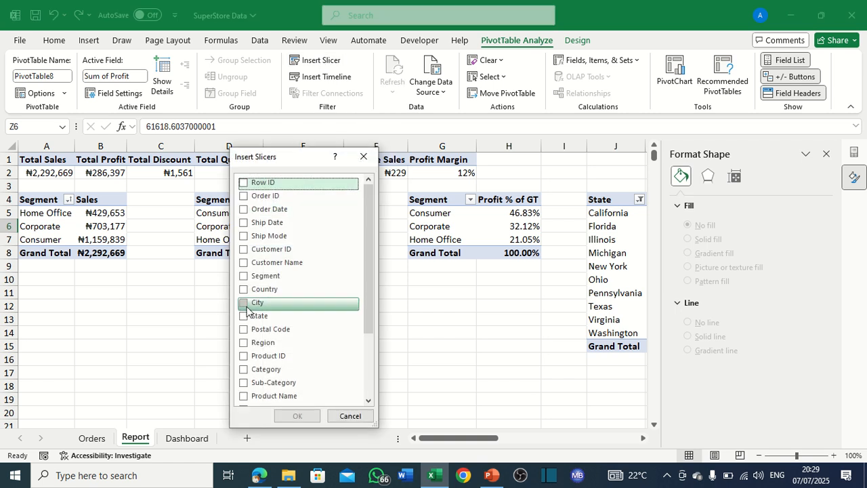
click(244, 345)
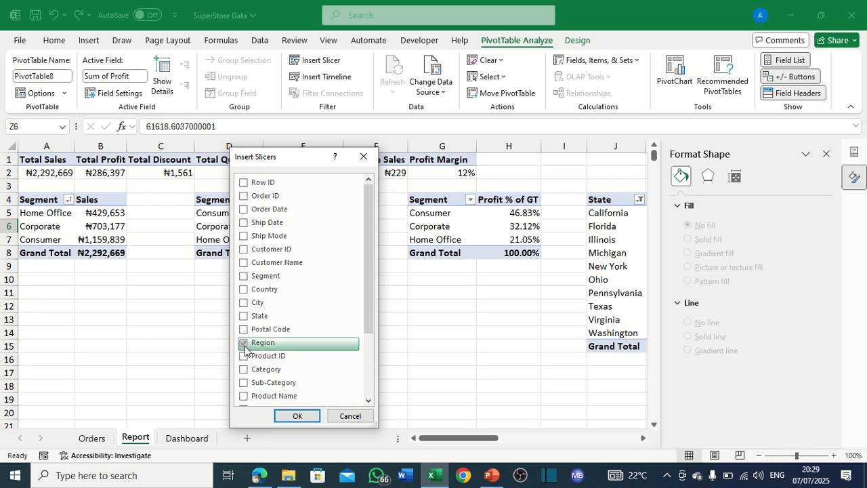
click(244, 237)
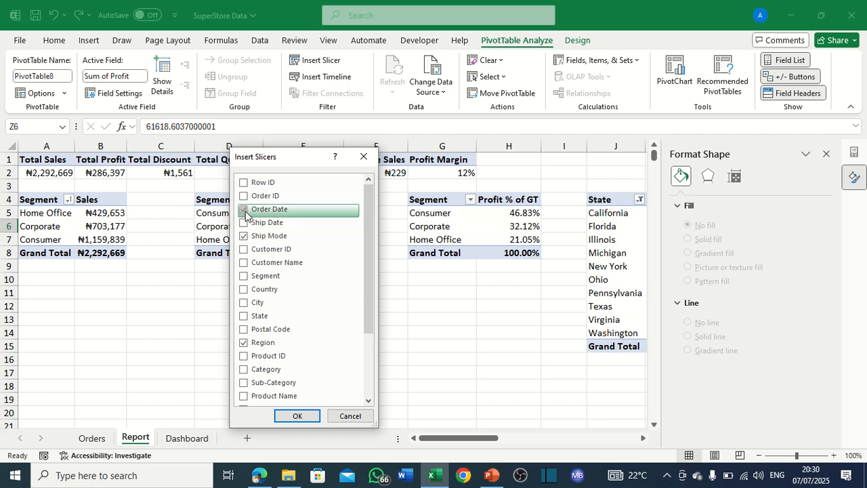
click(245, 213)
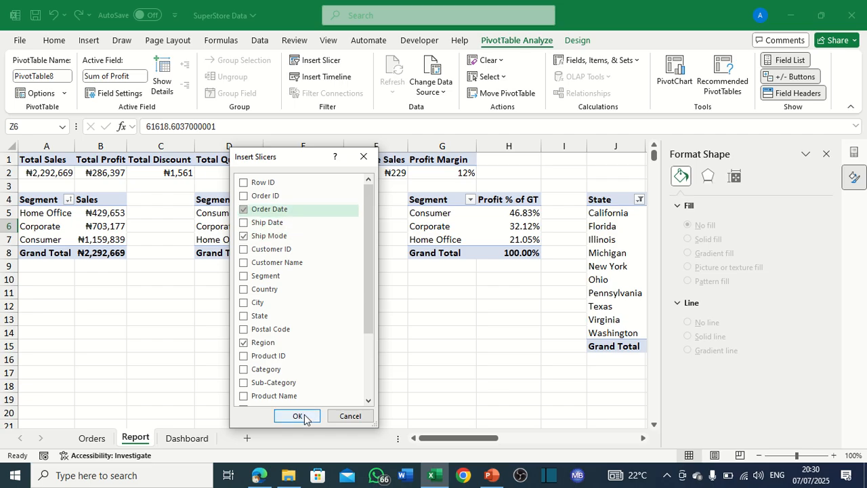
click(298, 416)
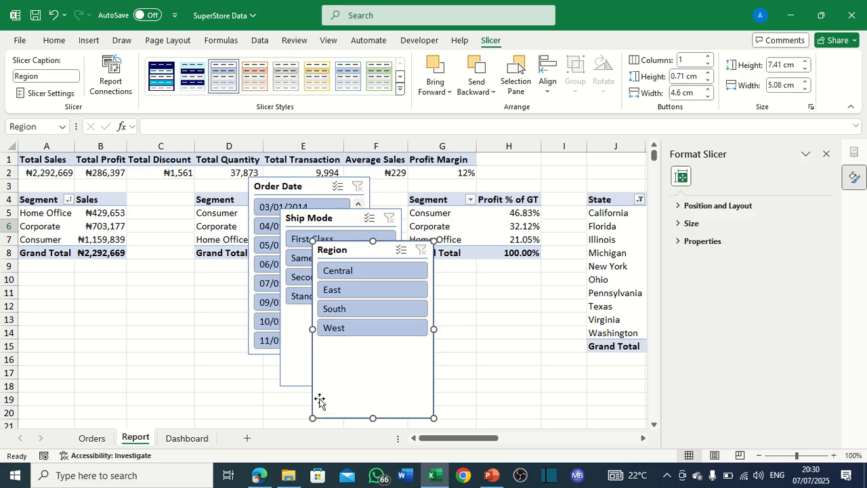
Move the Ship Mode slicer clear of the stack and delete the Order Date slicer.
click(336, 218)
drag(337, 218, 462, 235)
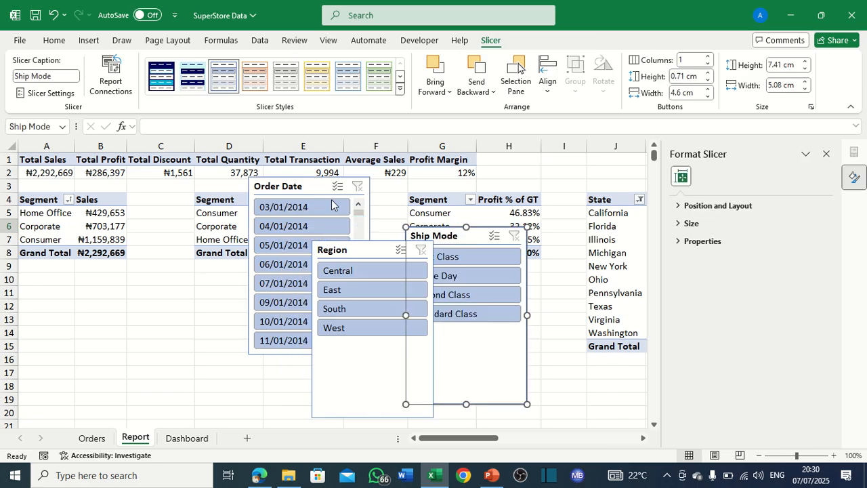
click(319, 187)
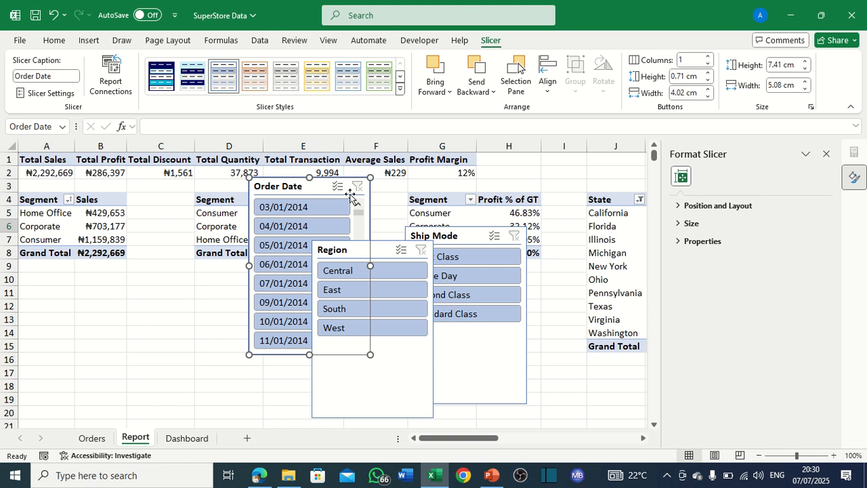
key(Delete)
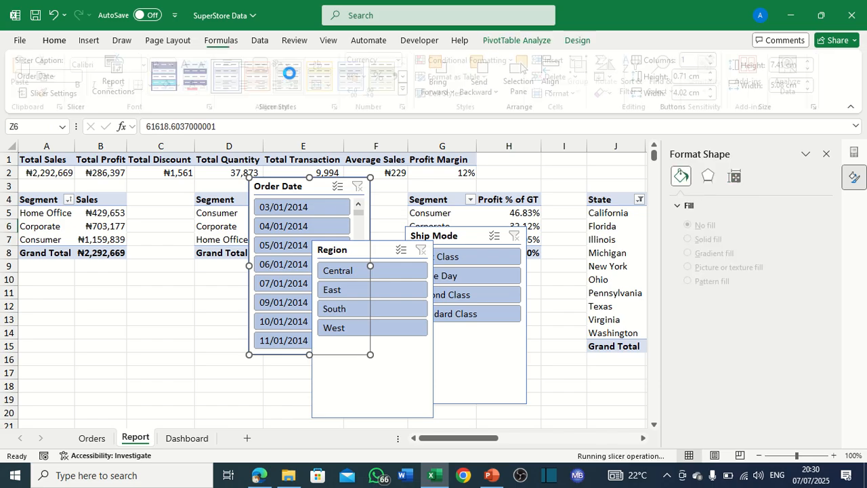
Insert a Years (Order Date) slicer for the Sum of Profit PivotTable.
click(502, 42)
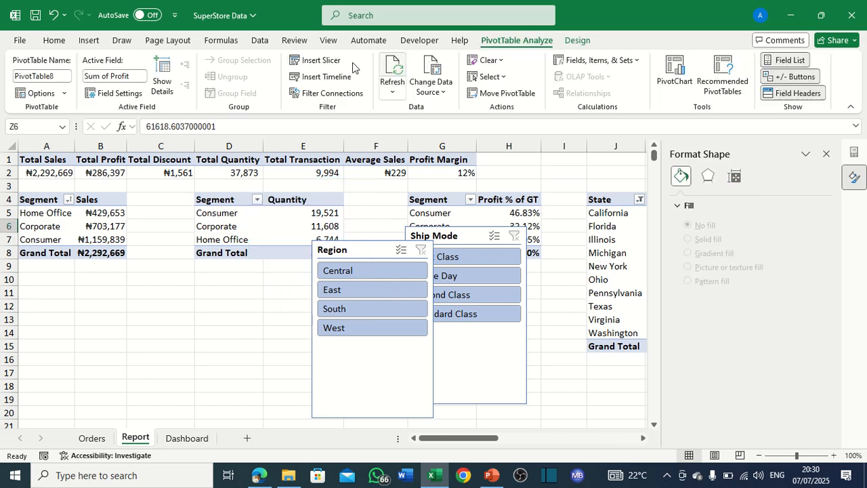
click(313, 60)
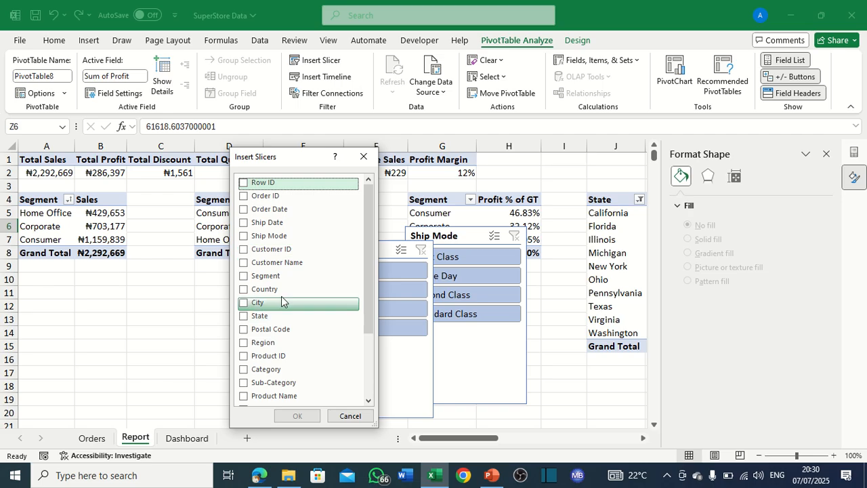
scroll(280, 297, down, 3)
scroll(273, 250, up, 2)
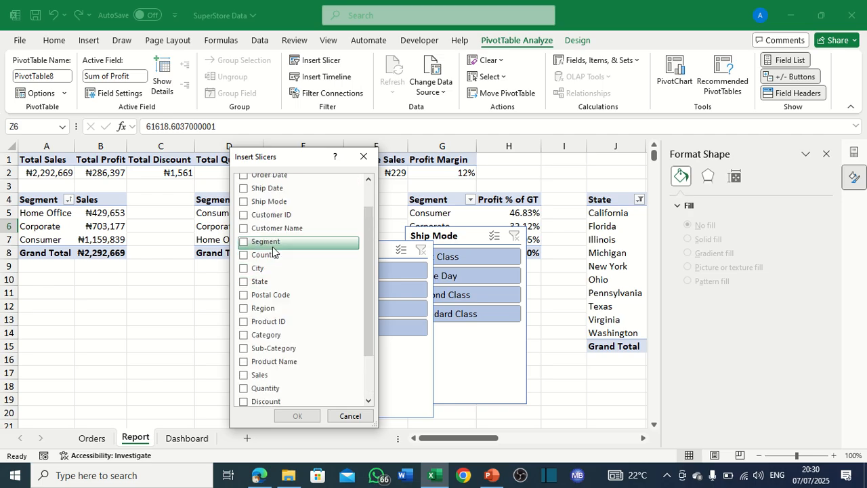
scroll(273, 247, down, 2)
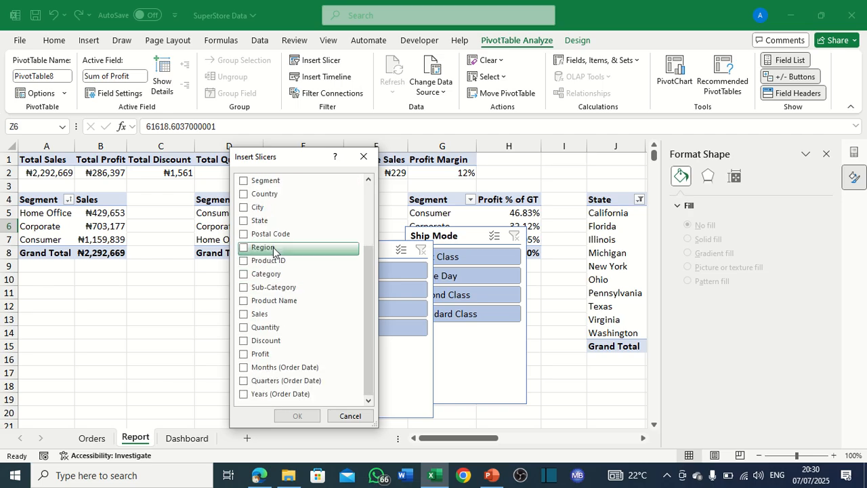
click(242, 398)
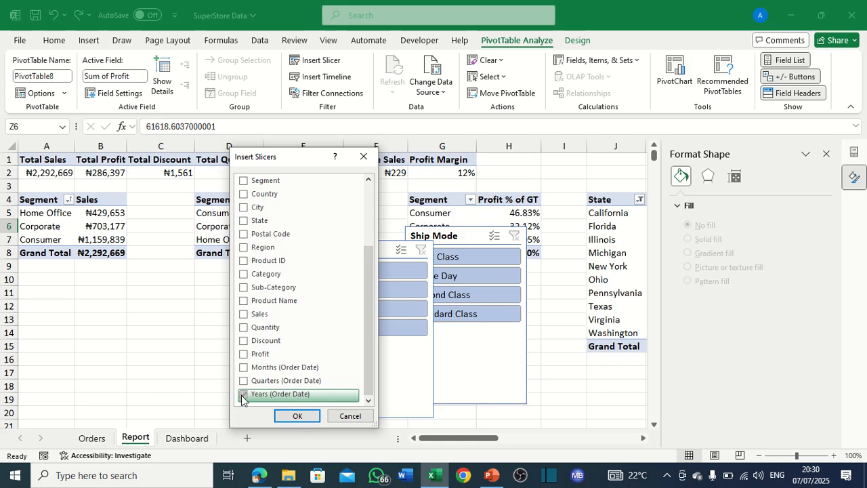
click(303, 415)
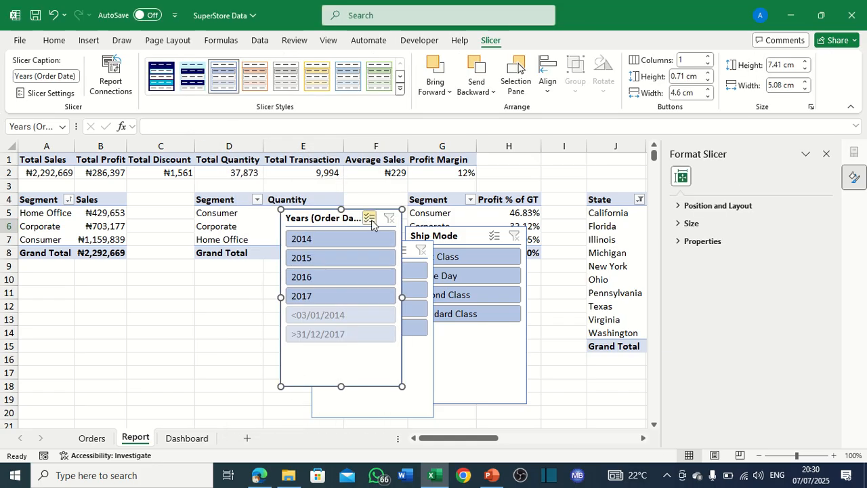
Spread out the Years (Order Date), Region and Ship Mode slicers and cut and paste all three onto the Dashboard sheet.
drag(347, 215, 221, 217)
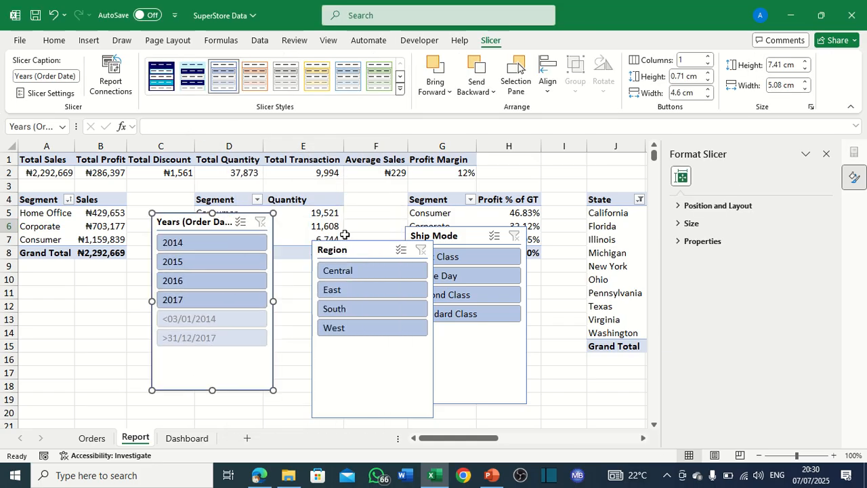
drag(361, 252, 323, 241)
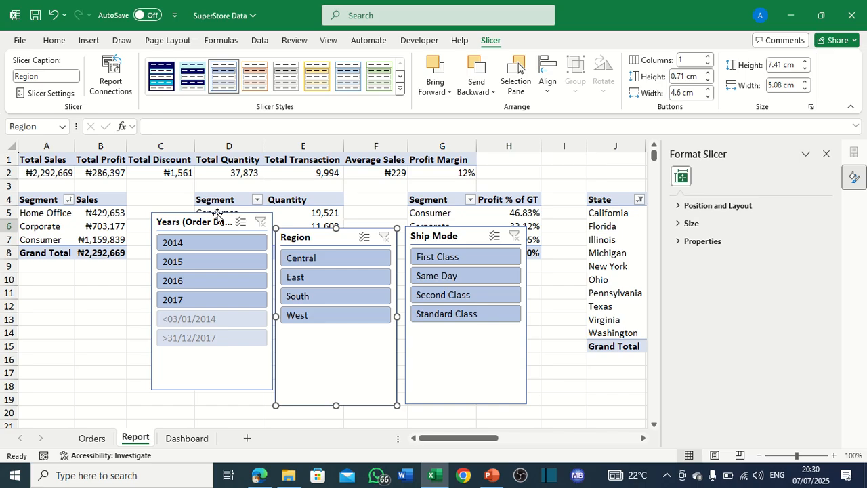
click(218, 218)
ctrl+click(347, 235)
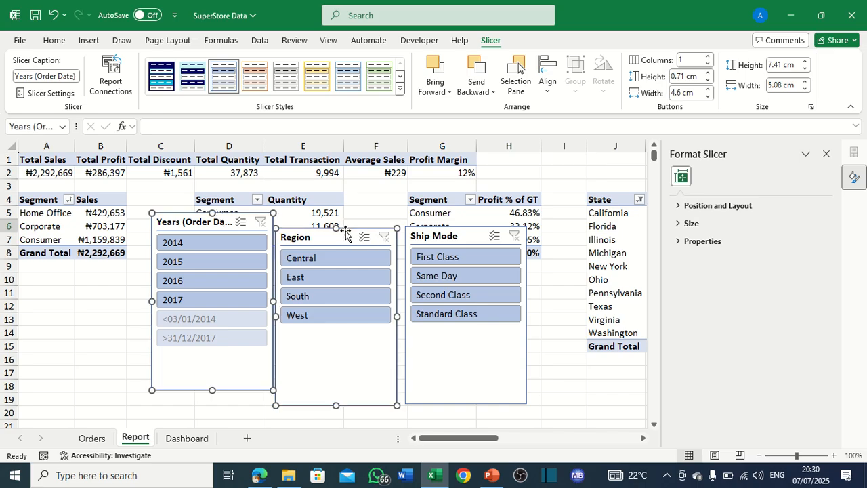
ctrl+click(467, 228)
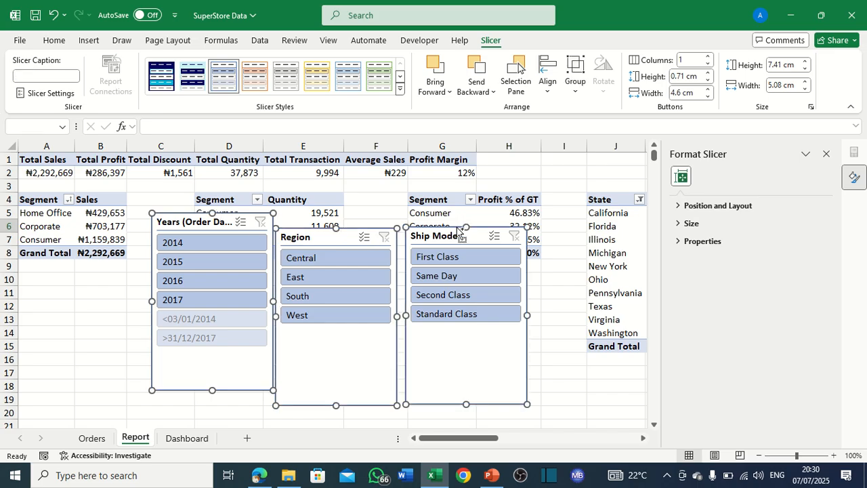
key(ctrl+x)
click(187, 438)
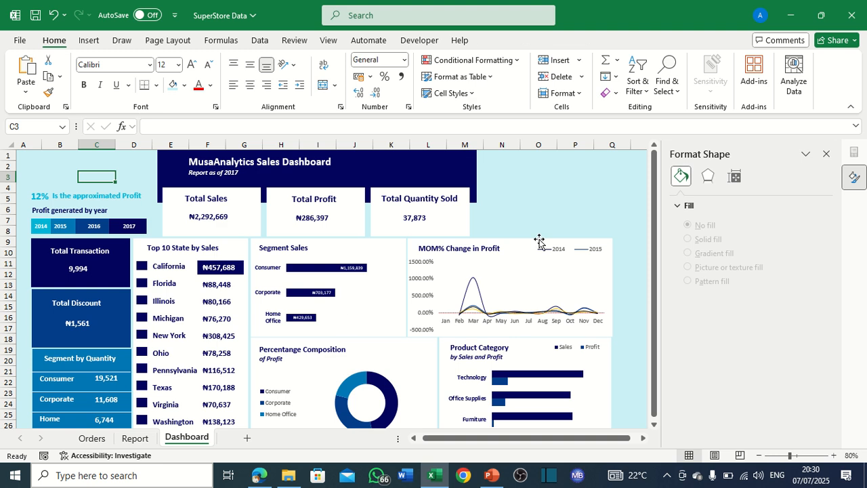
click(546, 217)
key(ctrl+v)
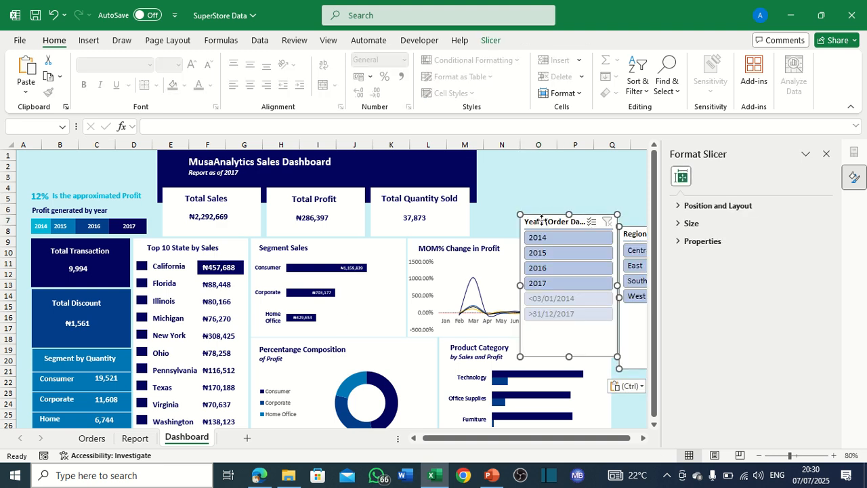
Separate the pasted slicers, placing Region over the Total Quantity Sold card, Years over the MOM% chart and Ship Mode beside Years.
drag(542, 218, 503, 183)
click(613, 167)
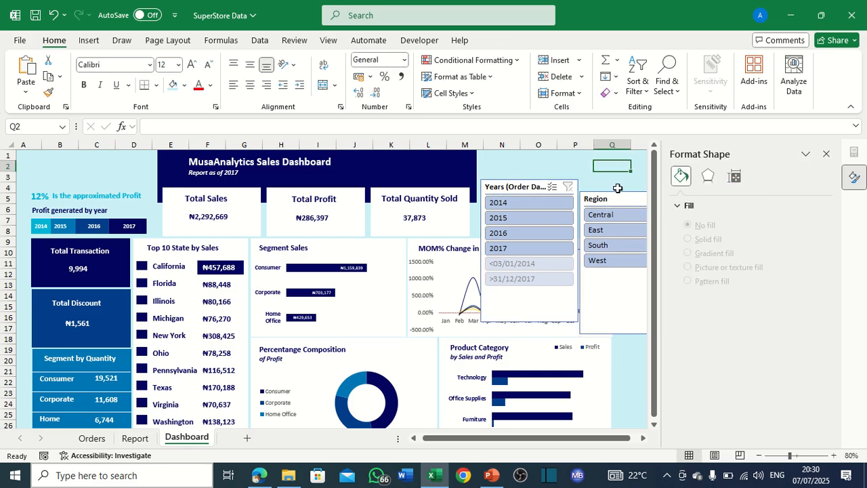
drag(619, 204, 401, 166)
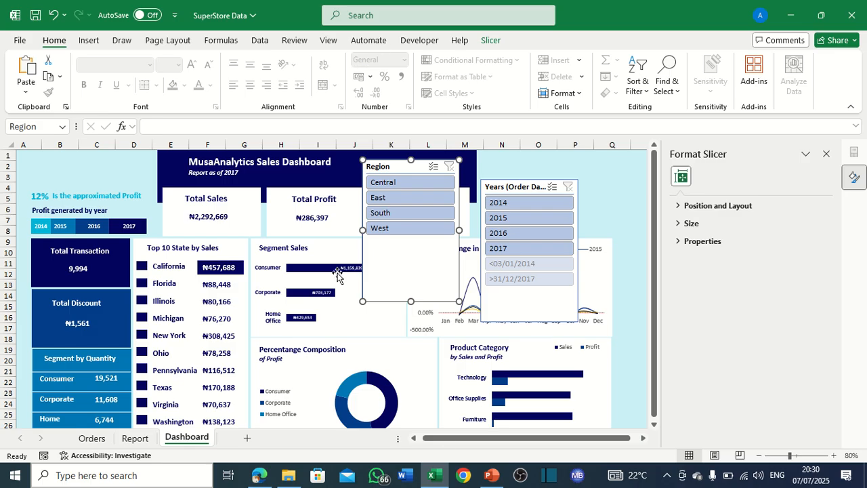
drag(449, 442, 498, 446)
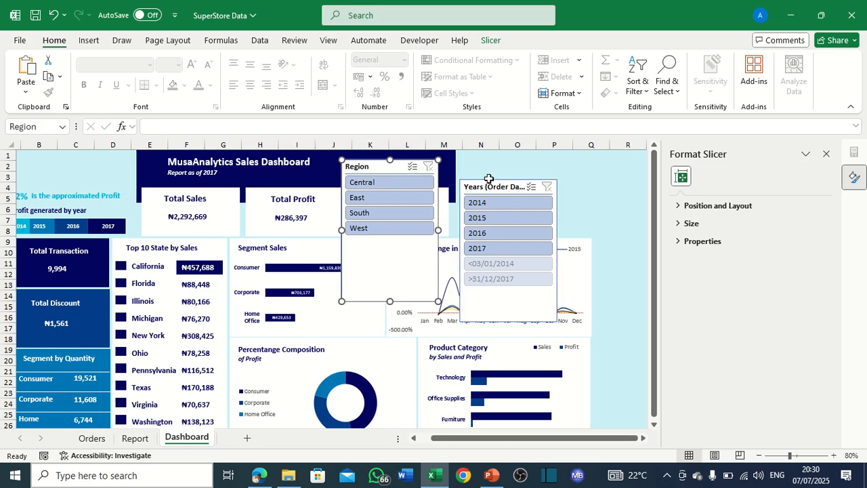
drag(482, 188, 507, 185)
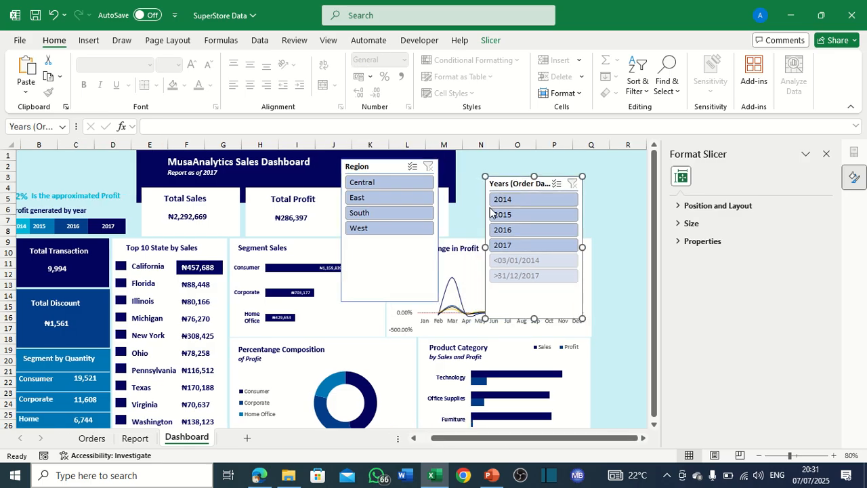
click(645, 441)
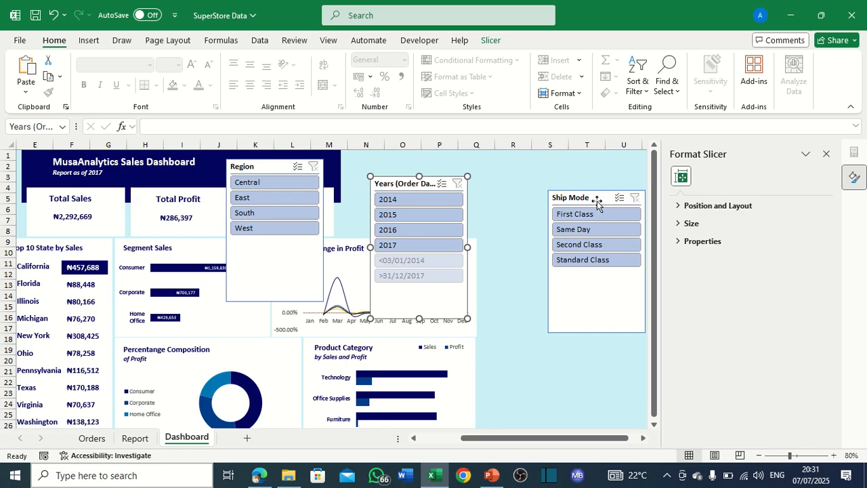
drag(597, 203, 523, 190)
Place the Years and Ship Mode slicers beside the dashboard title banner and shorten both to fit above the MOM% chart.
click(388, 172)
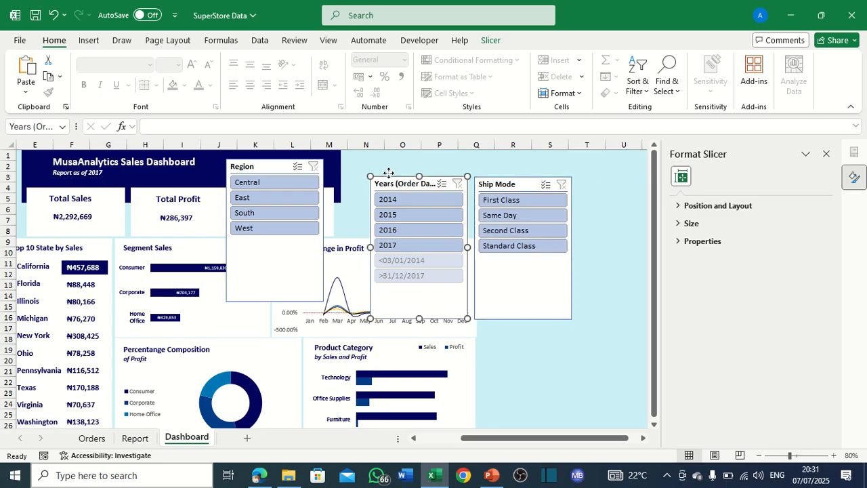
drag(388, 173, 362, 154)
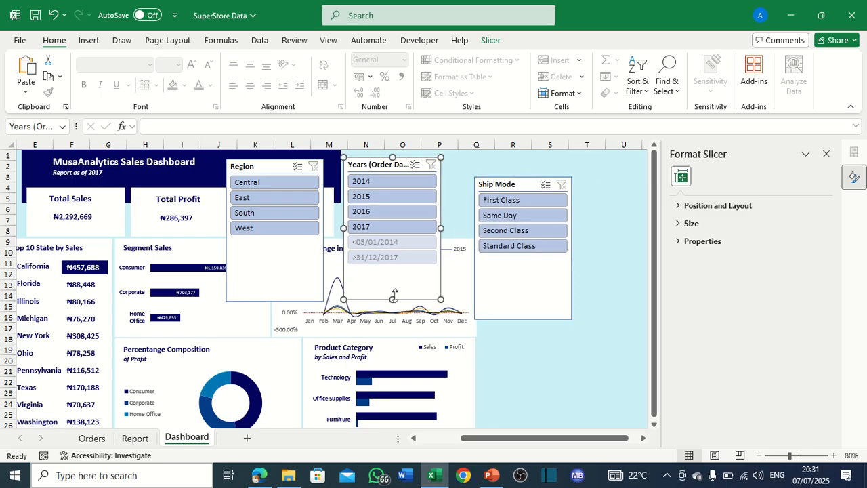
drag(393, 281, 393, 235)
click(529, 320)
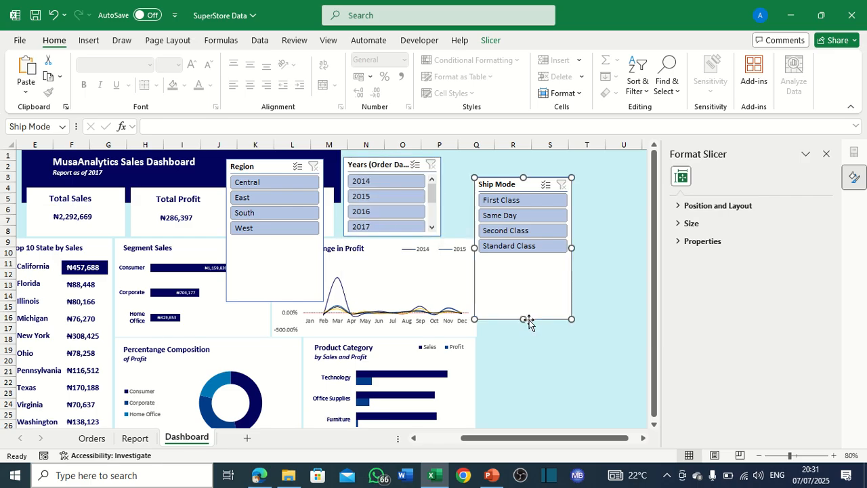
drag(528, 319, 520, 243)
drag(513, 184, 491, 171)
Hide items with no data in the Years (Order Date) slicer and rename the slicer to Years.
right_click(427, 192)
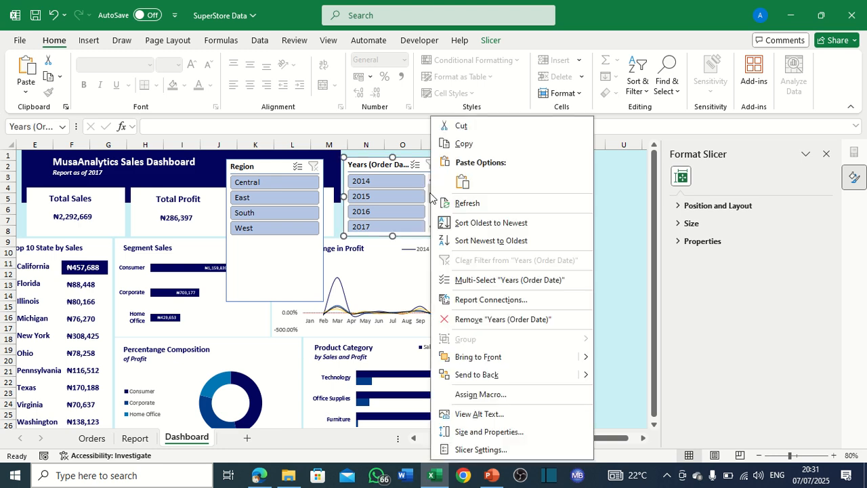
click(491, 450)
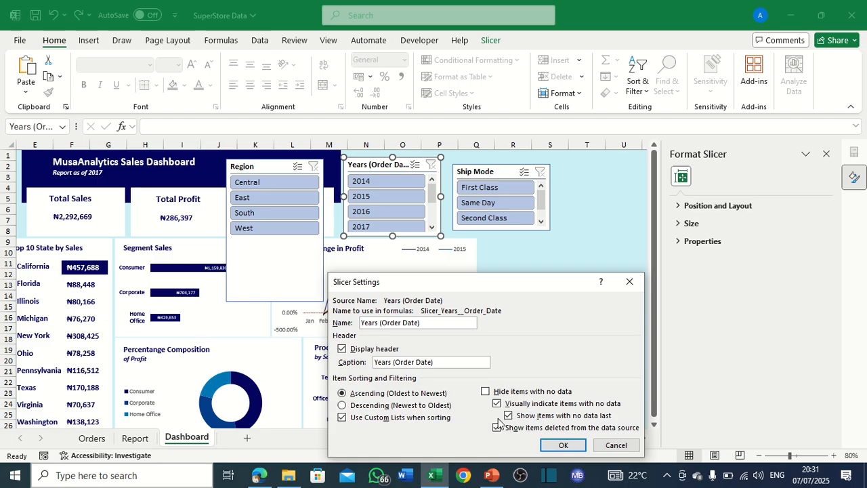
click(485, 392)
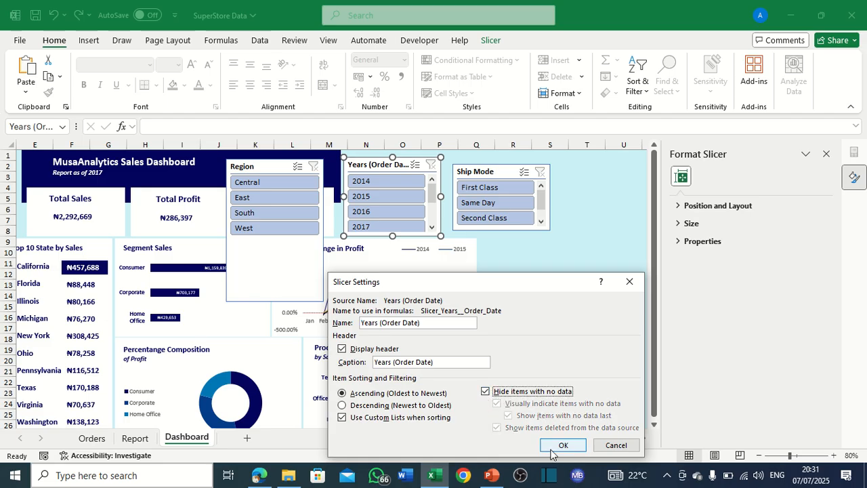
click(430, 324)
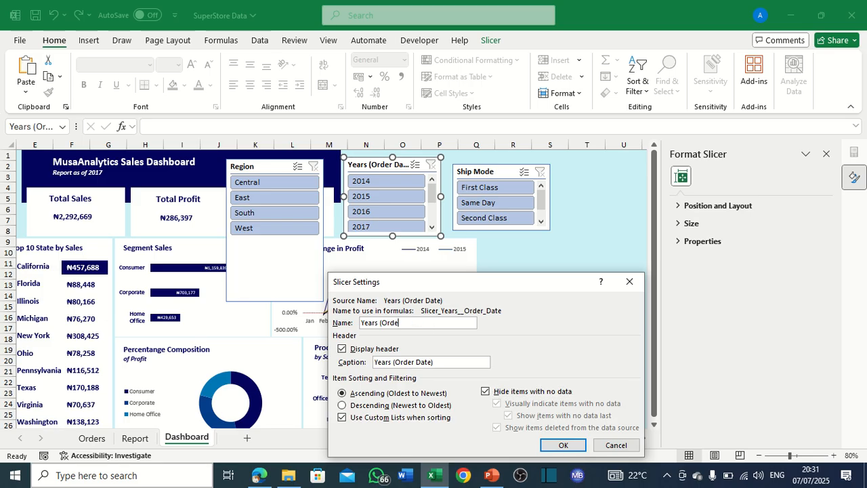
click(563, 445)
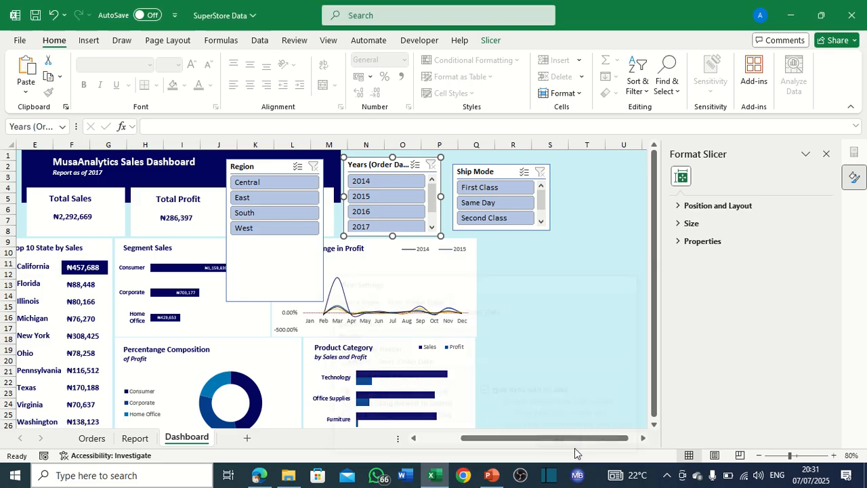
Shorten the year slicer's header caption to "Years".
right_click(388, 169)
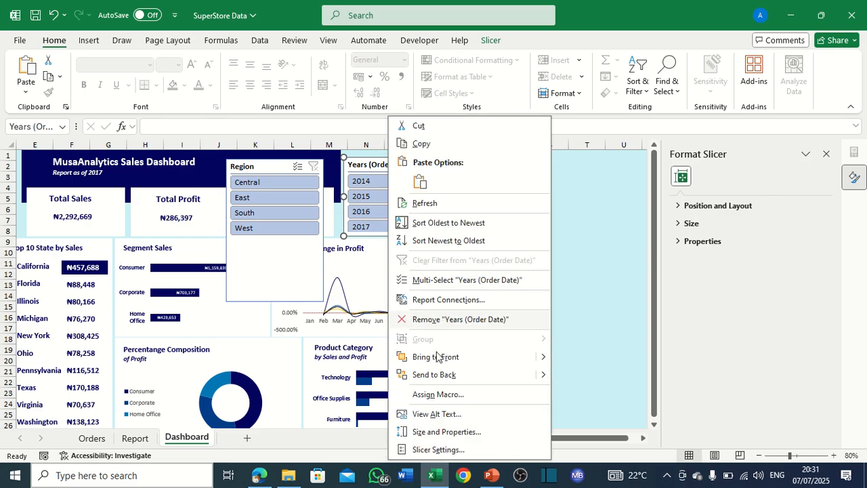
click(434, 448)
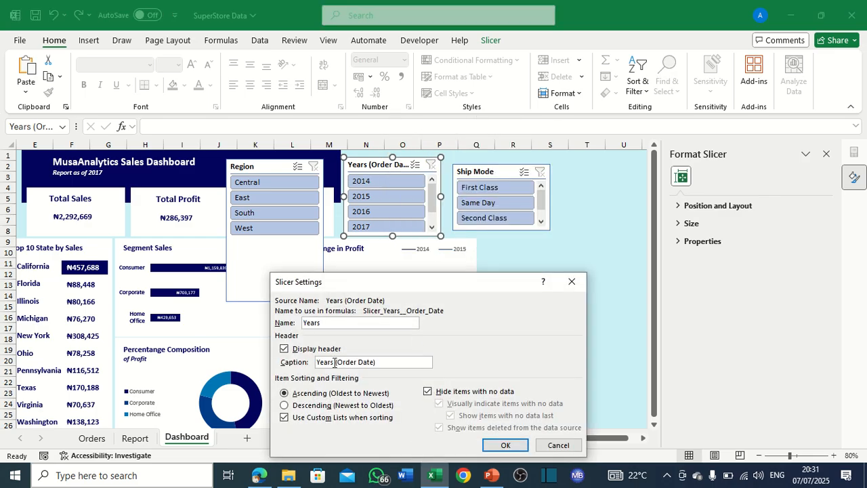
click(387, 364)
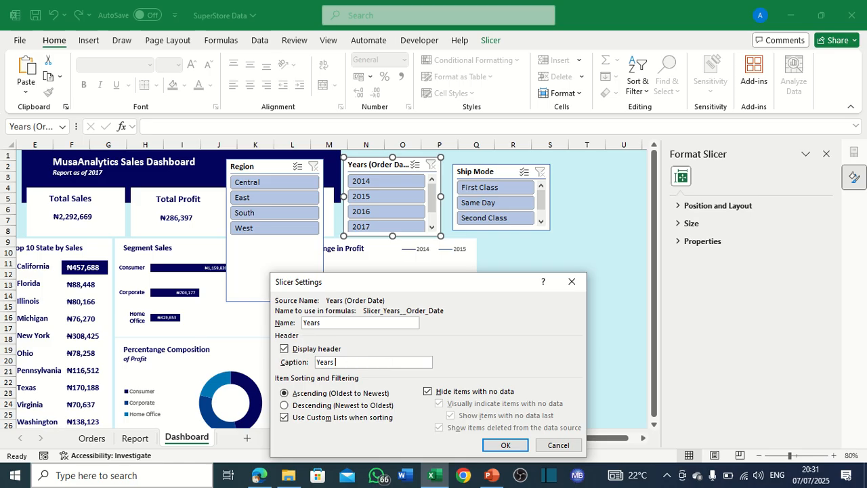
click(505, 444)
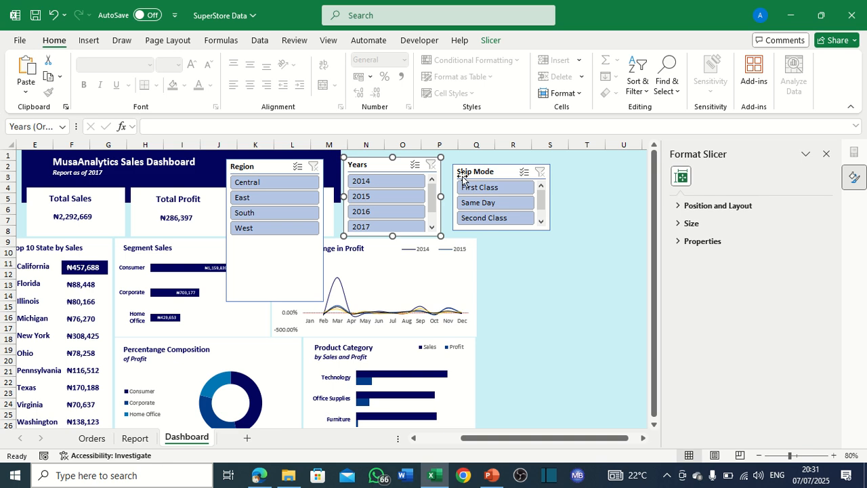
Narrow the Years slicer, move Ship Mode directly beside it, and make Ship Mode narrower and slightly taller to match.
drag(440, 196, 415, 195)
drag(498, 175, 464, 164)
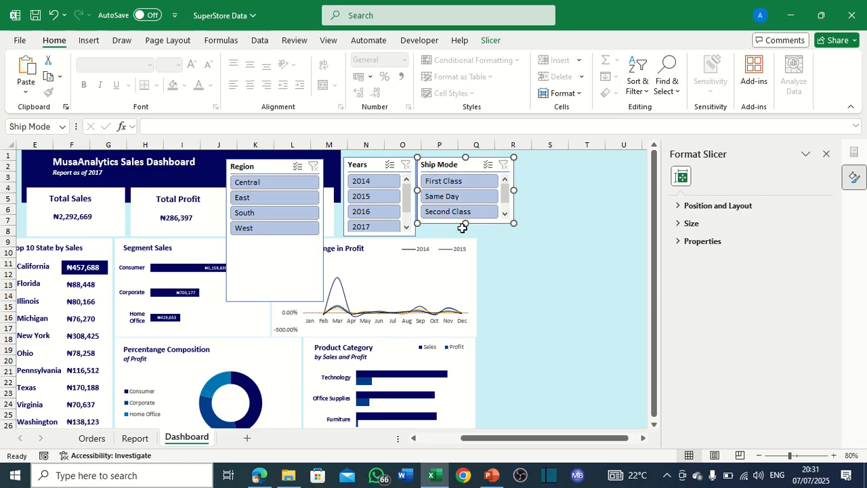
drag(466, 223, 466, 234)
drag(513, 196, 482, 195)
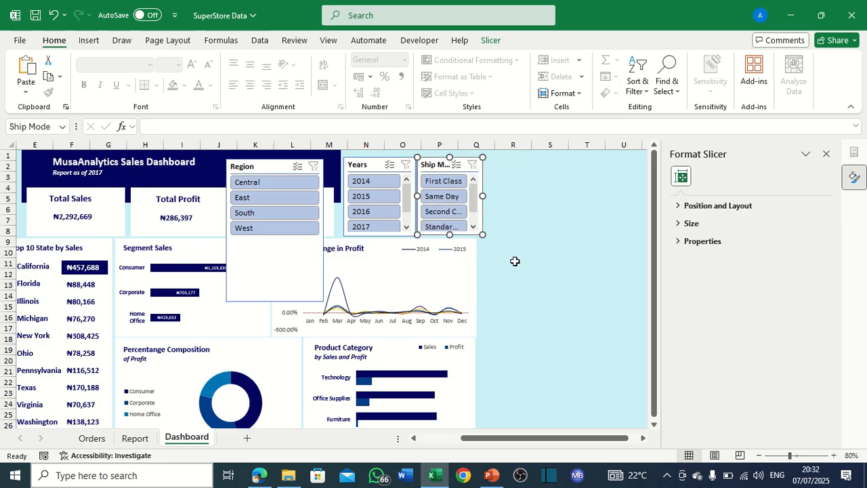
Fine-tune the fit by narrowing Years slightly, widening Ship Mode toward it, and aligning Ship Mode's lower edge with Years.
click(374, 170)
drag(415, 196, 411, 196)
click(419, 195)
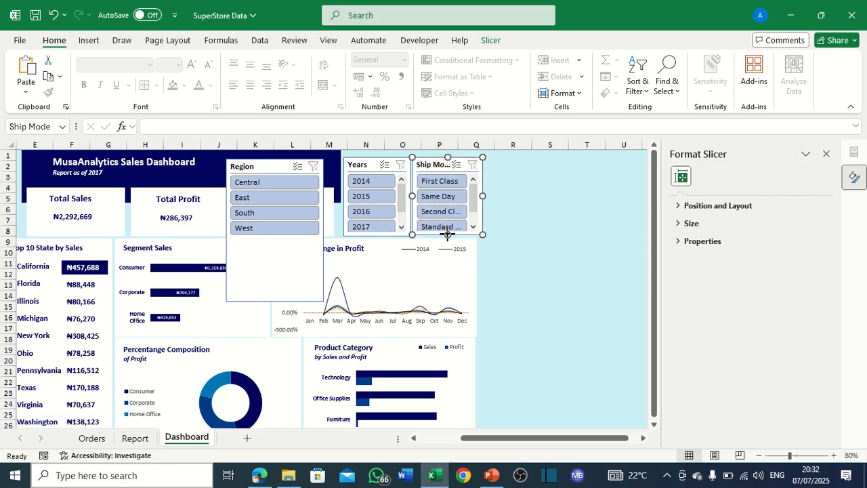
drag(447, 234, 447, 236)
click(514, 220)
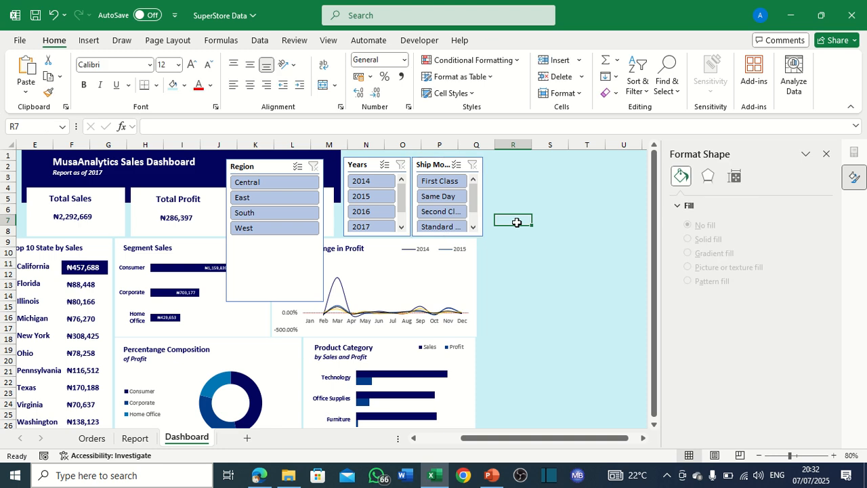
Widen the Ship Mode slicer slightly so its full header caption fits.
click(476, 196)
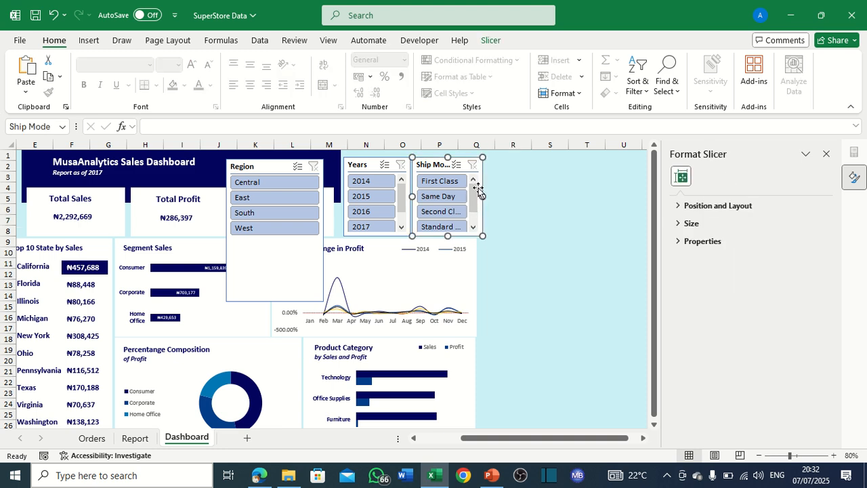
mouse_move(482, 196)
mouse_down()
mouse_move(474, 195)
mouse_move(485, 197)
mouse_up()
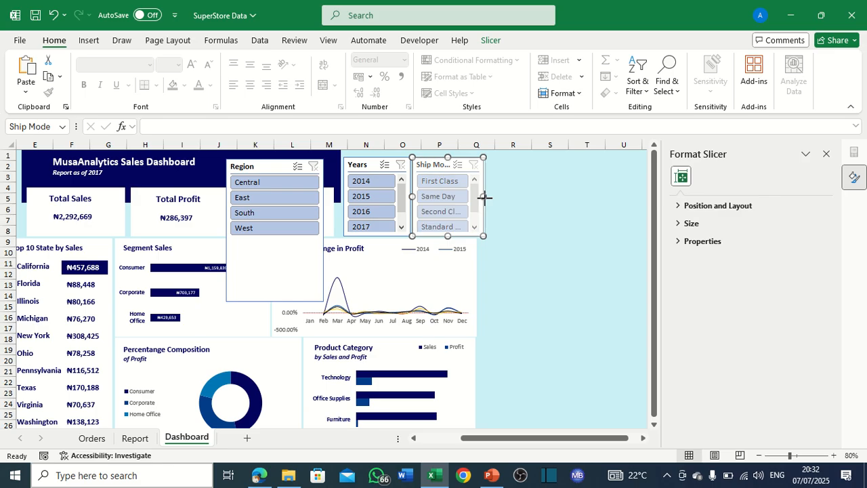
drag(483, 196, 486, 197)
Set the Ship Mode slicer to hide items with no data and widen it to fit its full item names.
right_click(473, 196)
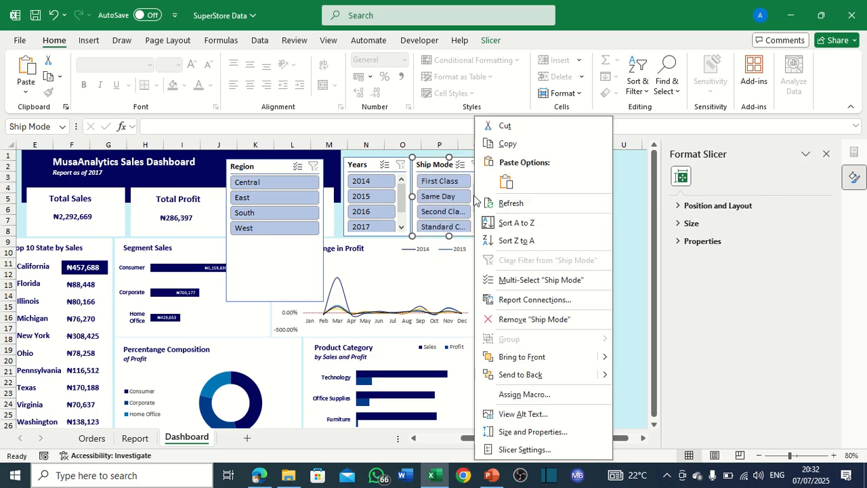
click(526, 450)
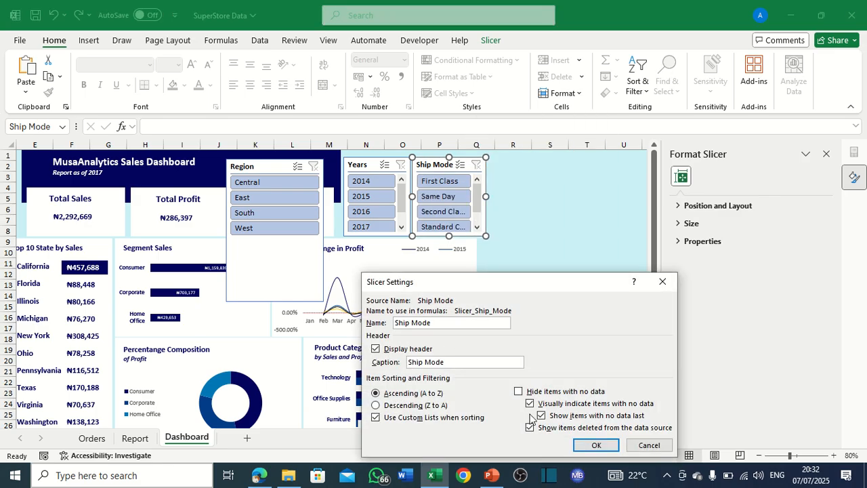
click(518, 391)
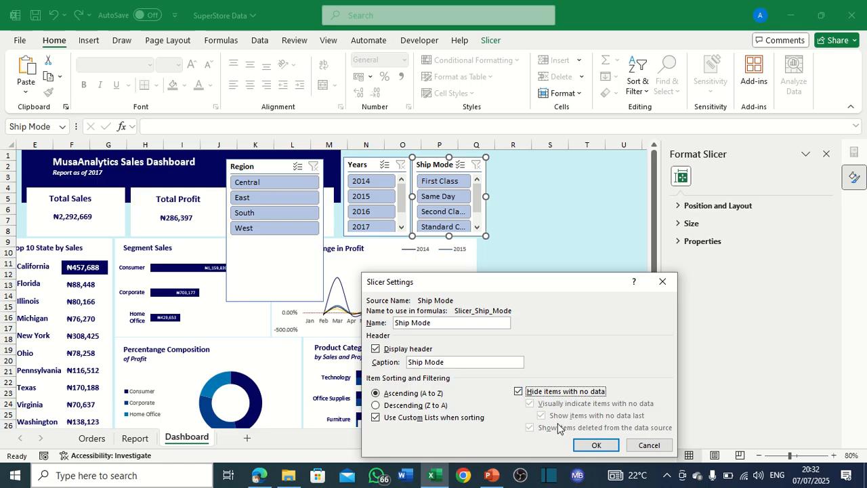
click(596, 445)
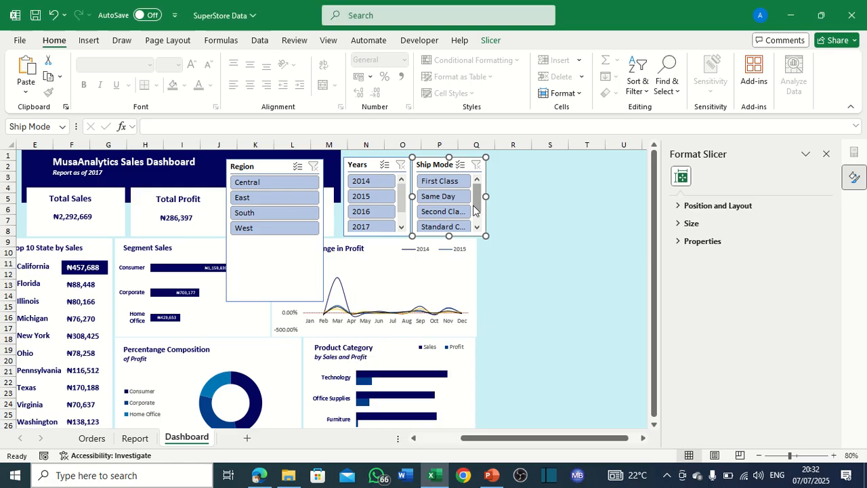
drag(485, 197, 495, 198)
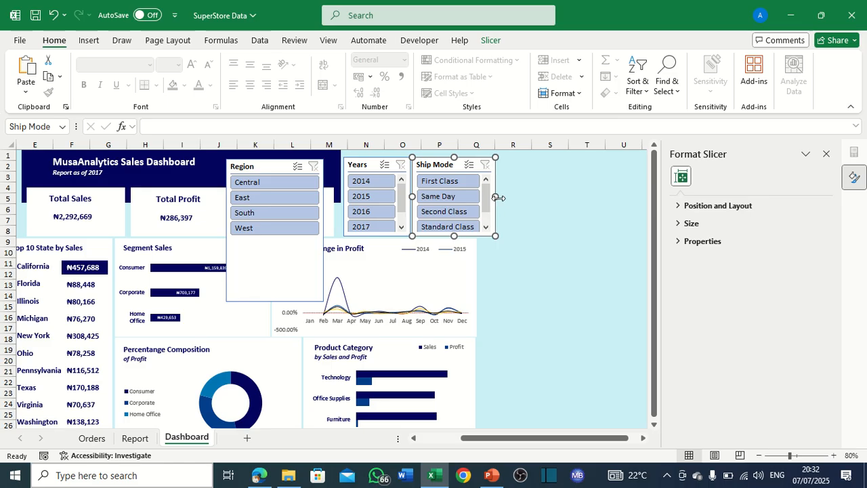
click(529, 244)
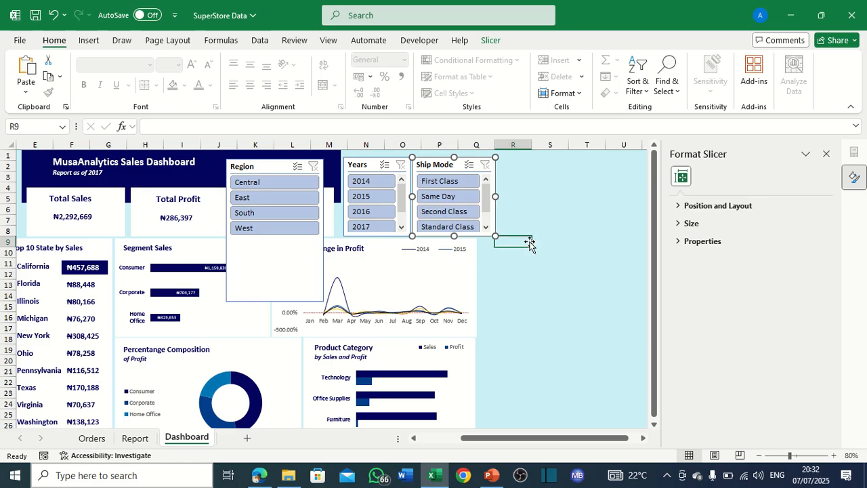
Nudge the Years slicer slightly towards the banner and narrow it from its Ship Mode side.
click(375, 165)
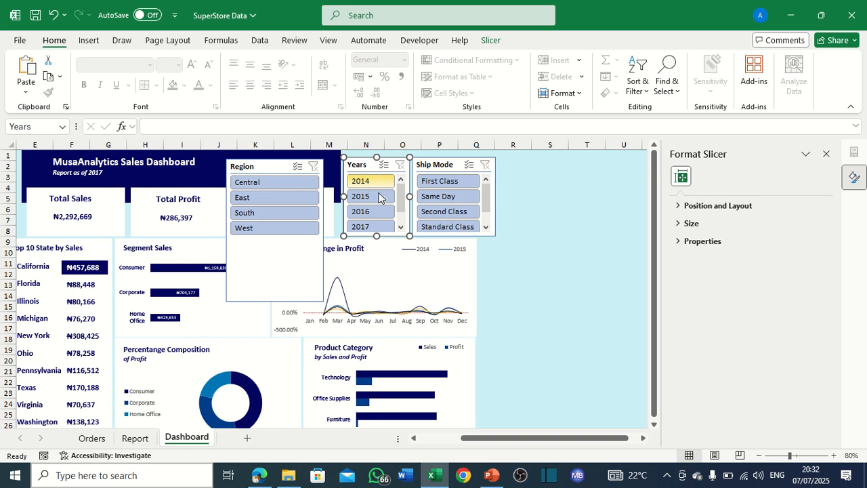
key(Left)
key(Left)
drag(409, 197, 398, 196)
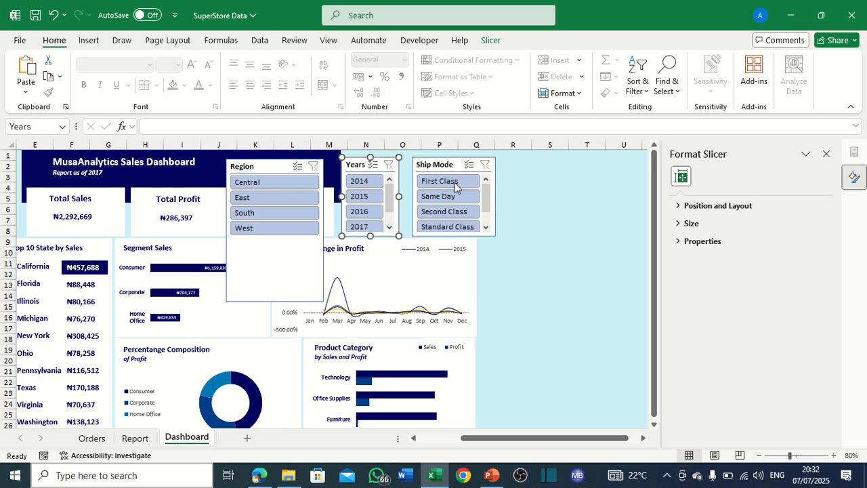
Move the Ship Mode slicer next to the Years slicer and narrow it to line up with the outer edge of the charts below.
drag(438, 162, 426, 163)
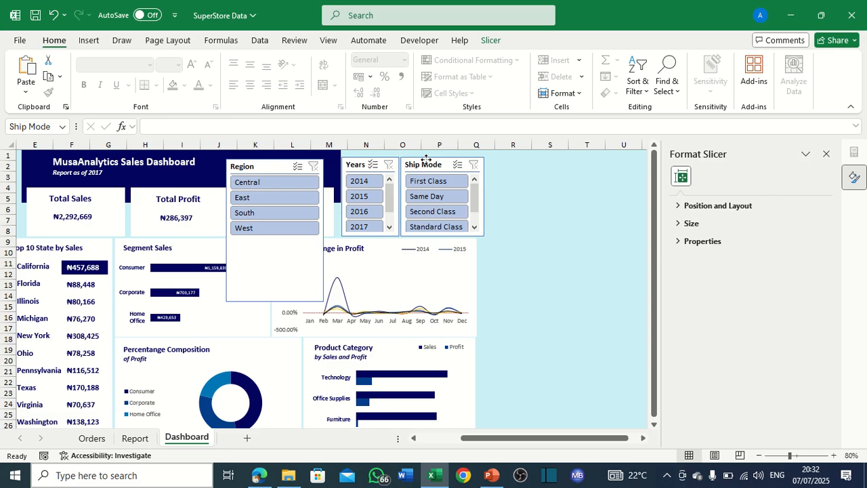
drag(485, 197, 476, 196)
click(514, 202)
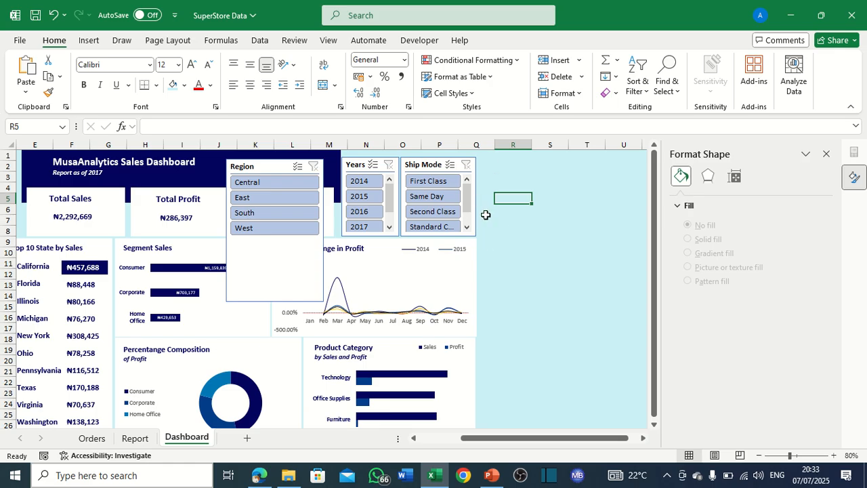
click(497, 231)
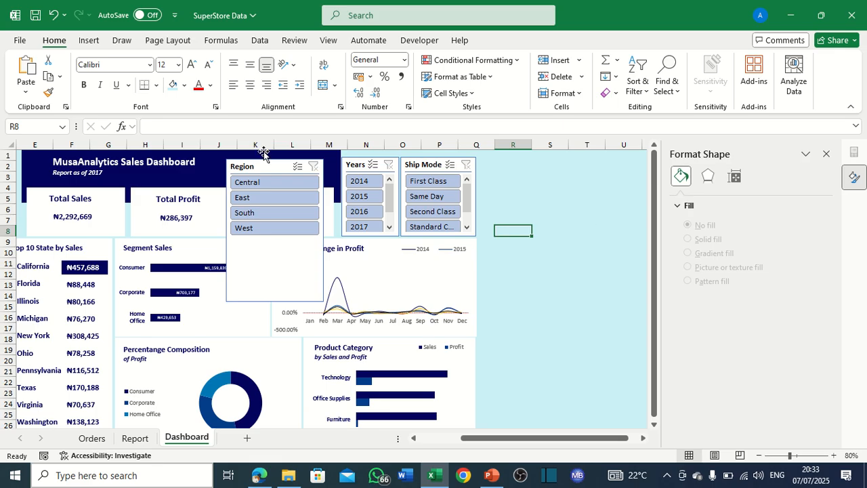
Move the Region slicer up to the banner's top edge and set it to hide items with no data.
drag(265, 168, 264, 160)
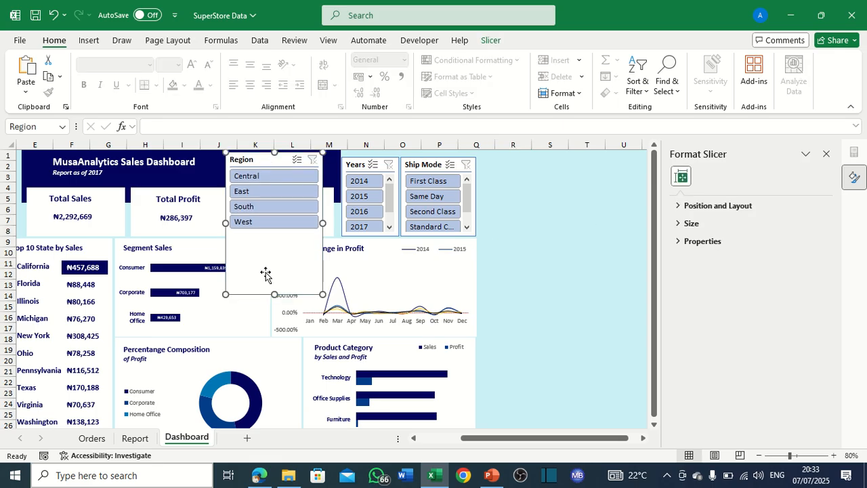
right_click(274, 160)
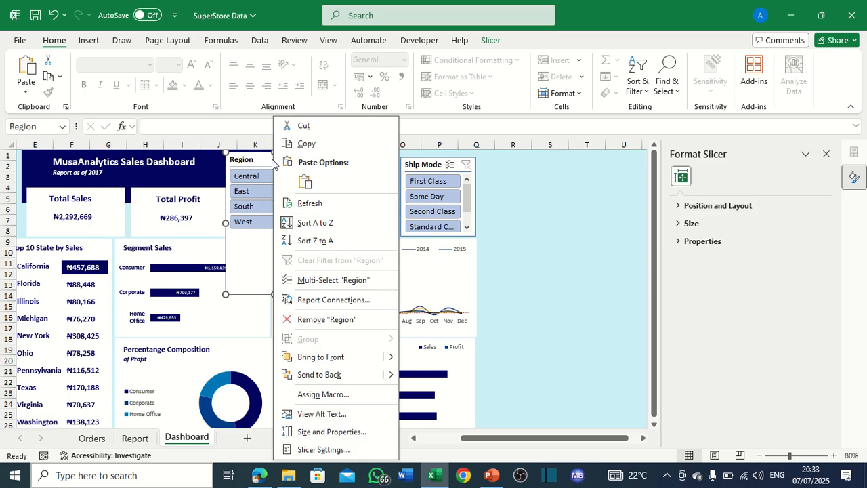
click(347, 450)
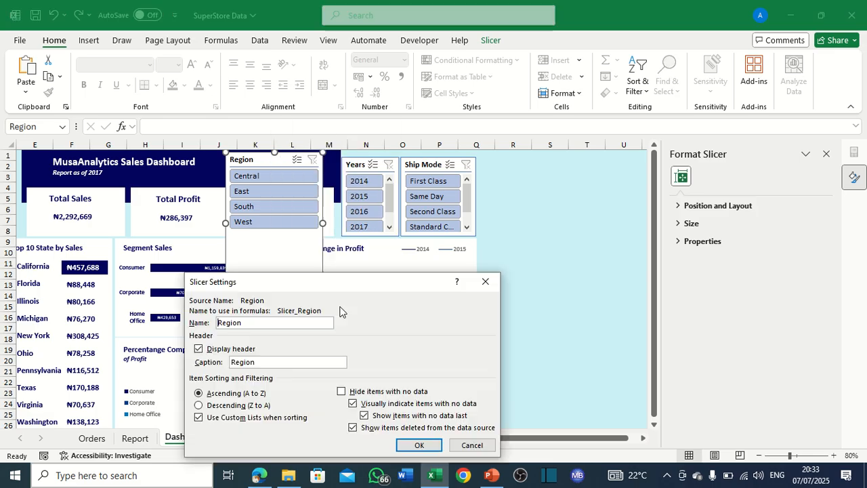
click(342, 391)
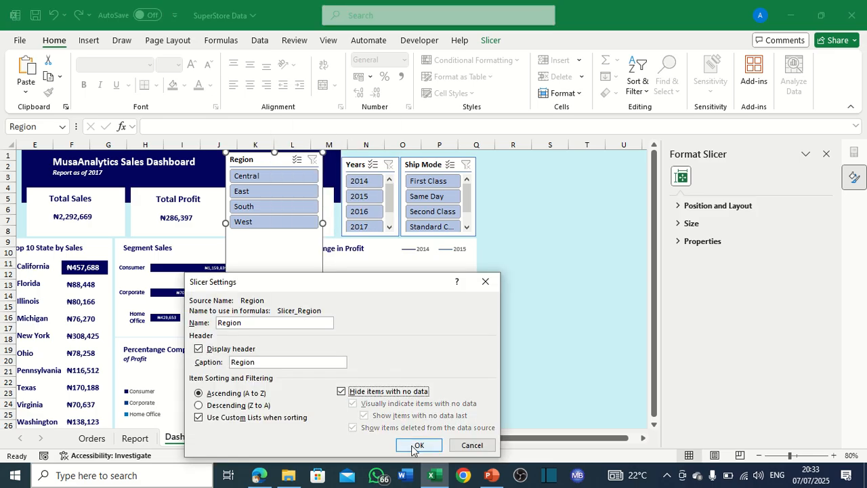
click(419, 445)
Shorten the Region slicer to about 4.13 cm high and recheck its slicer settings.
drag(276, 295, 285, 232)
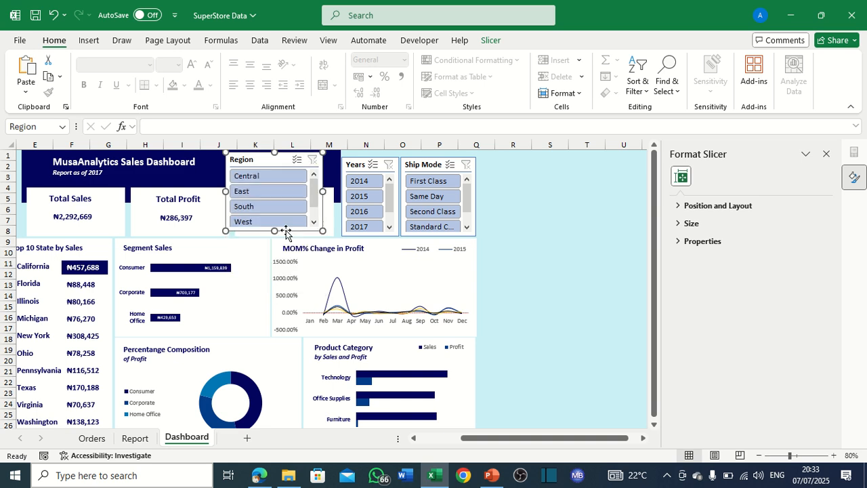
right_click(282, 160)
click(332, 449)
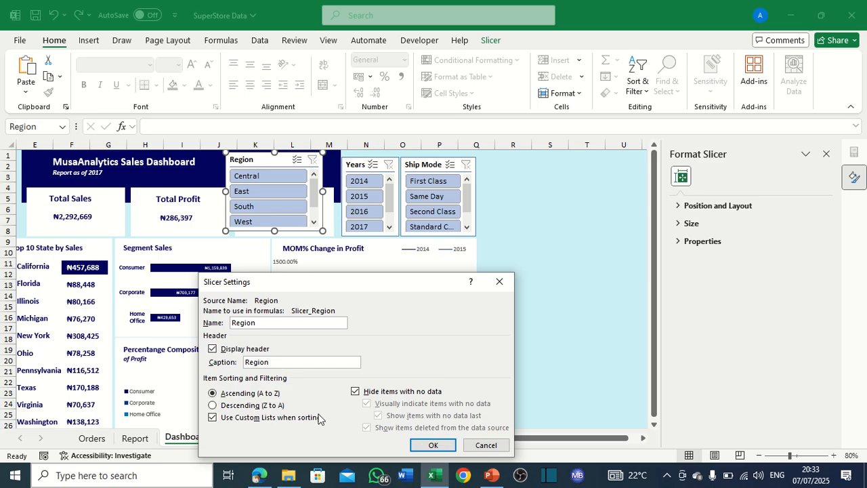
click(466, 447)
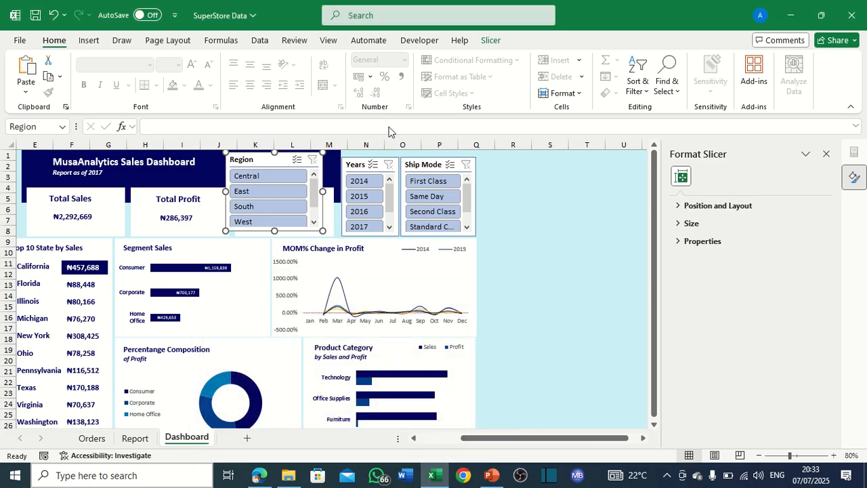
Arrange the Region slicer's buttons in 4 columns.
click(488, 41)
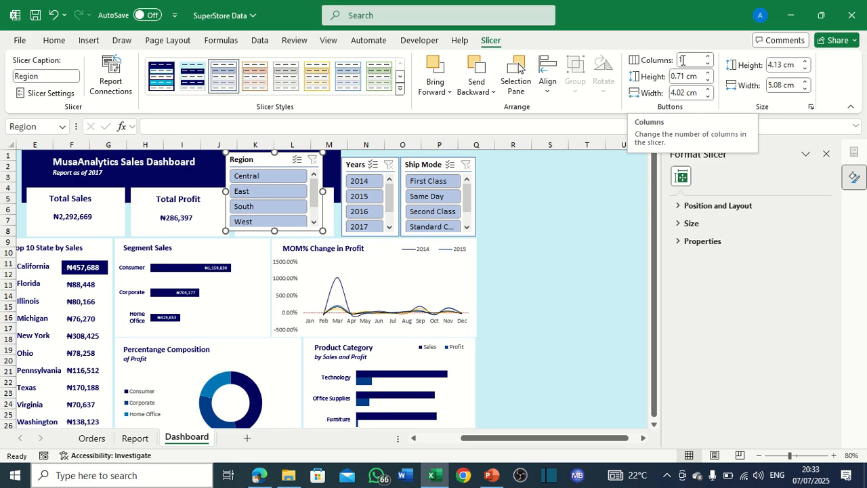
click(682, 60)
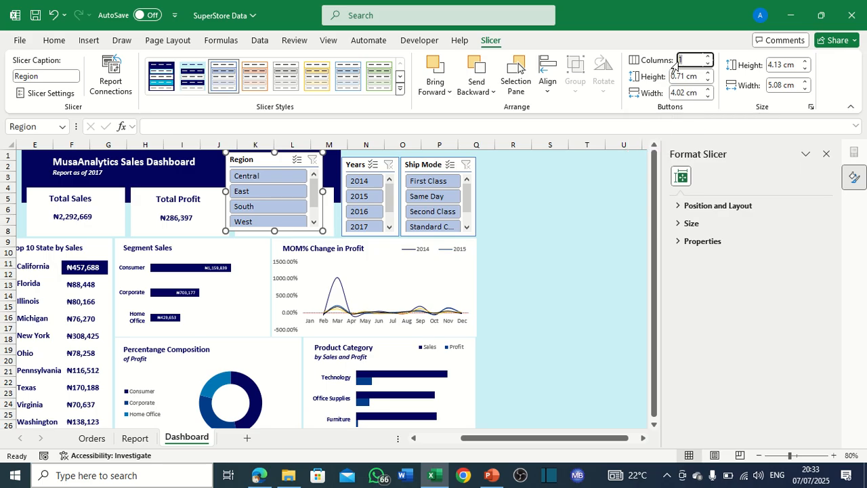
key(Return)
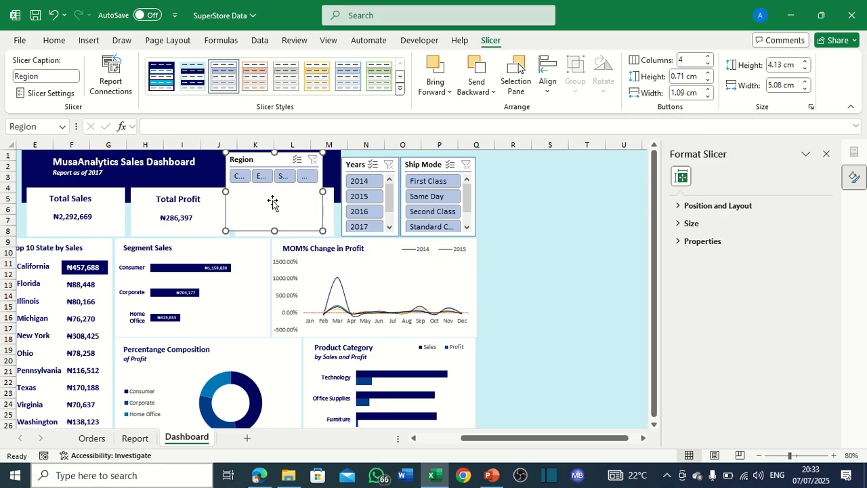
Resize the Region slicer to about 7.14 cm wide and 1.75 cm high so it fits in the banner above the cards.
click(223, 196)
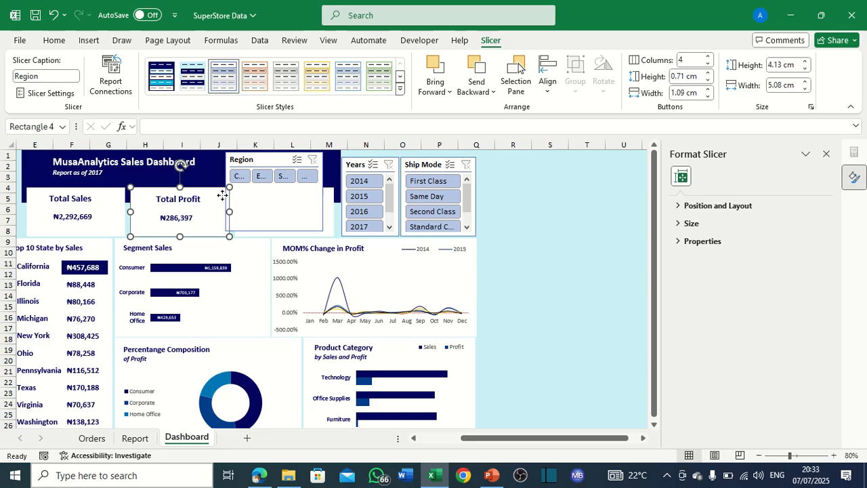
click(230, 157)
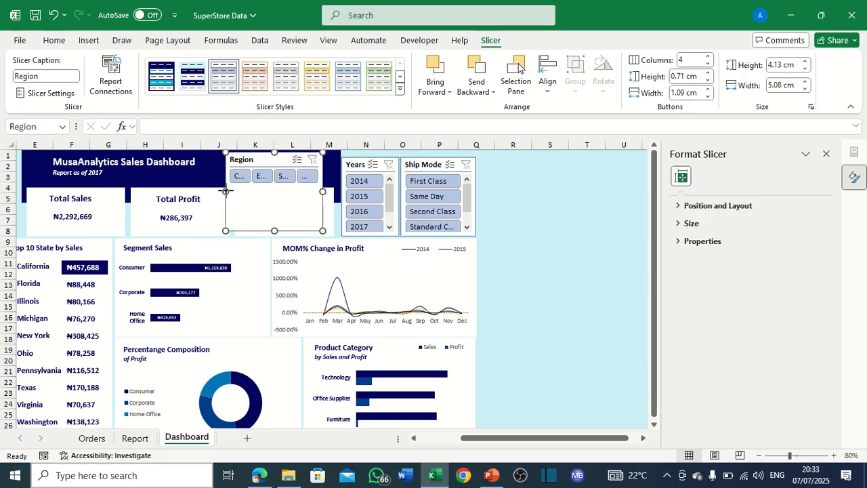
drag(227, 190, 197, 182)
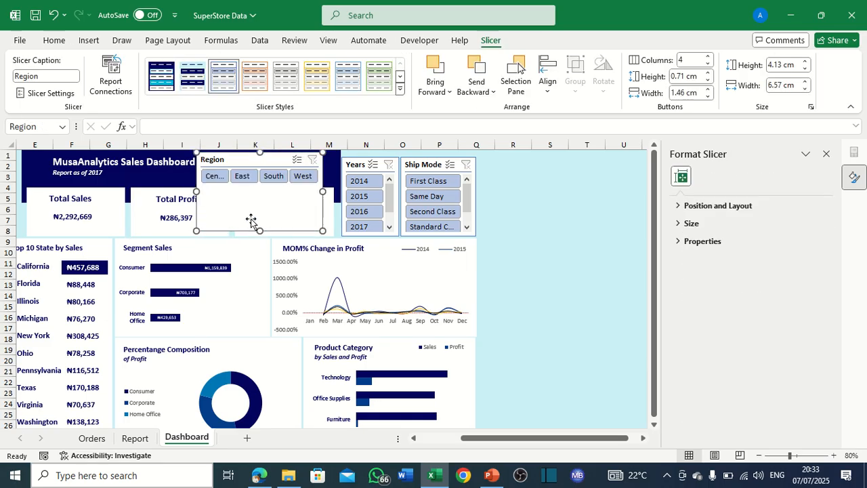
drag(260, 231, 269, 185)
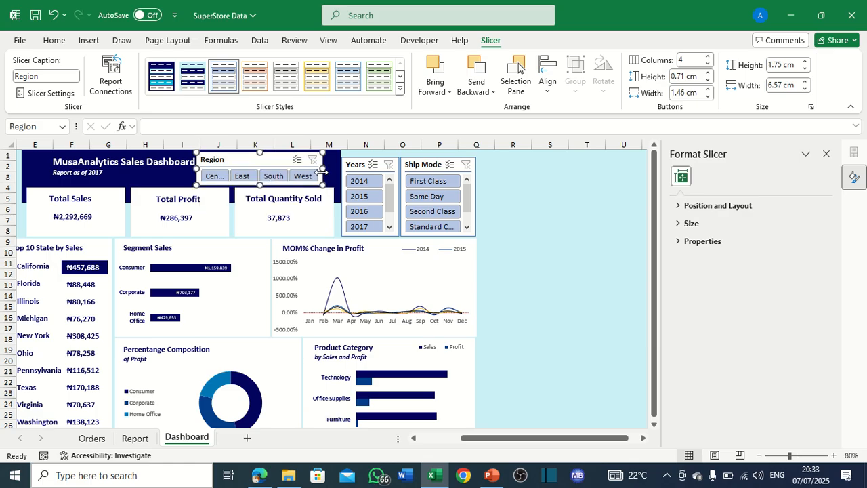
drag(322, 167, 333, 172)
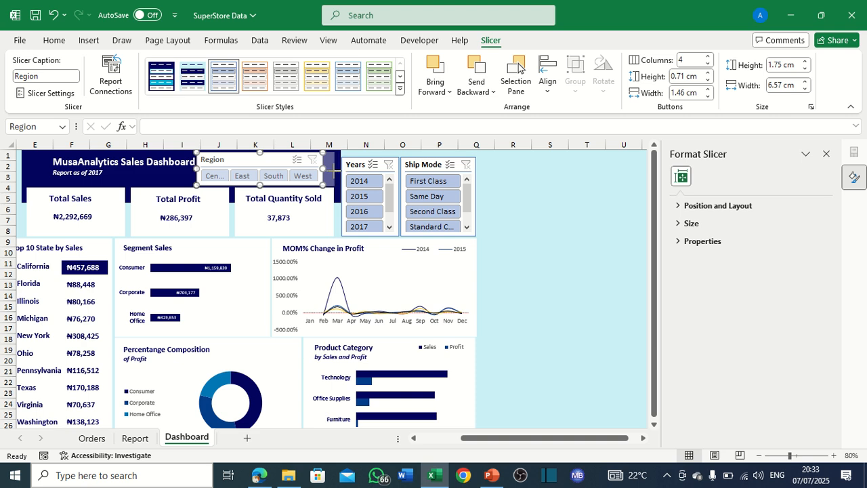
click(518, 188)
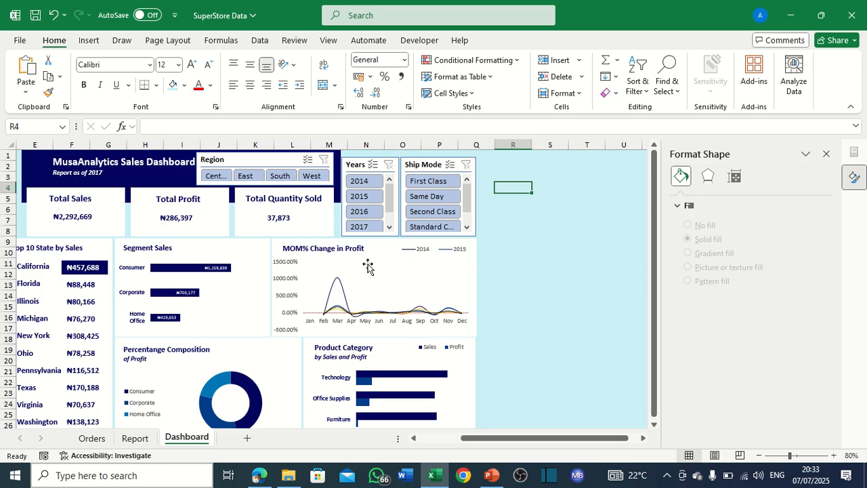
Fine-tune the Region slicer's vertical position in the banner by nudging it up and slightly back down.
click(270, 159)
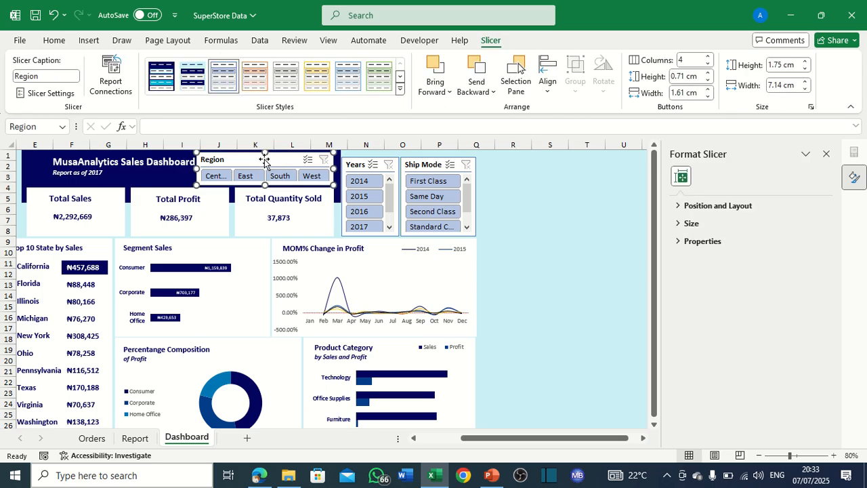
key(Up)
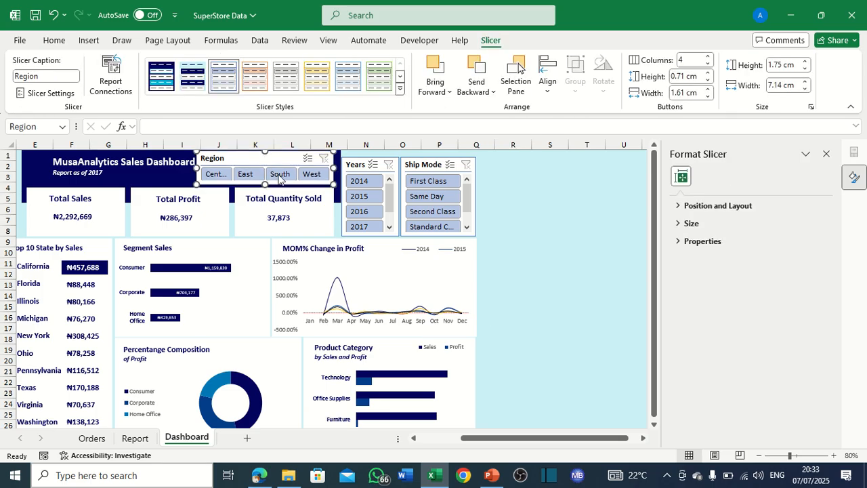
key(Down)
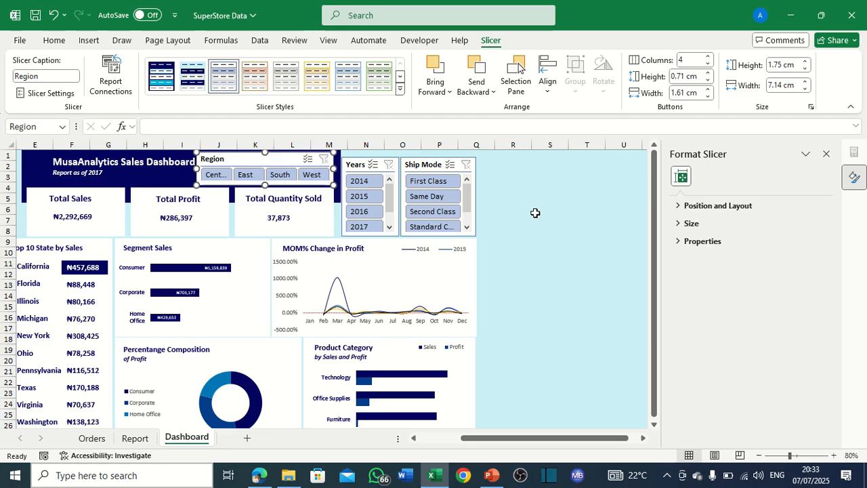
click(570, 221)
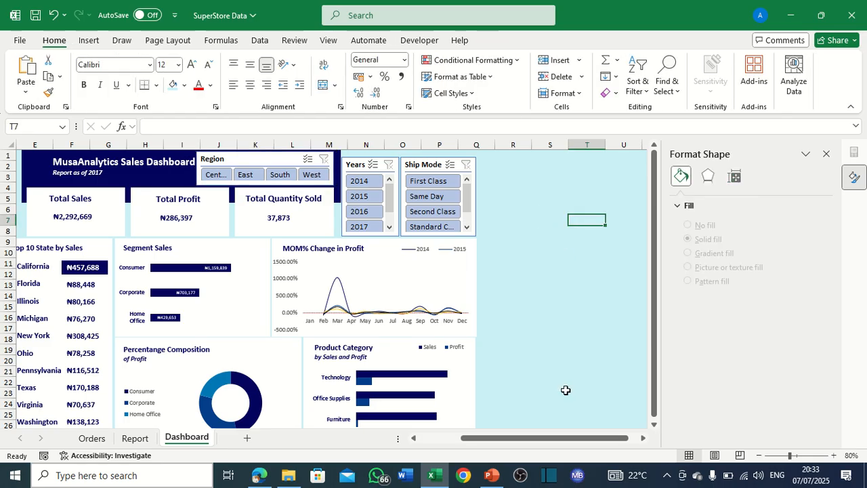
Duplicate the Region slicer's current light blue slicer style and name the copy New.
drag(580, 444, 558, 444)
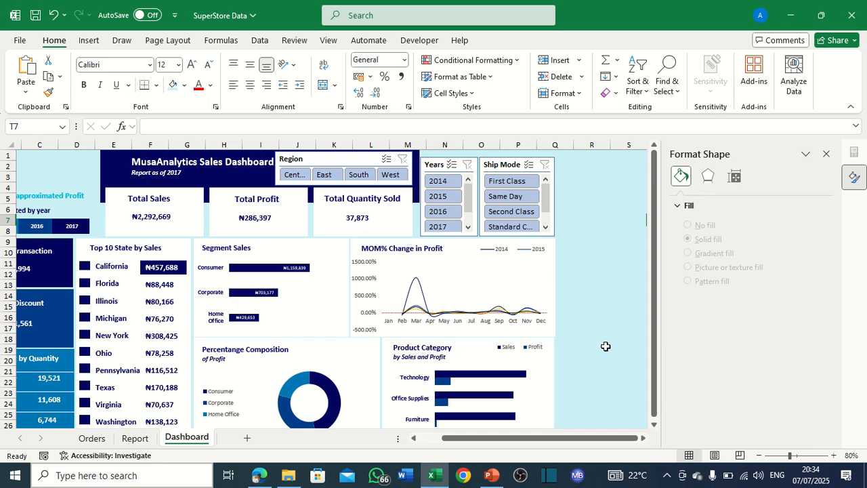
drag(654, 375, 666, 332)
click(345, 163)
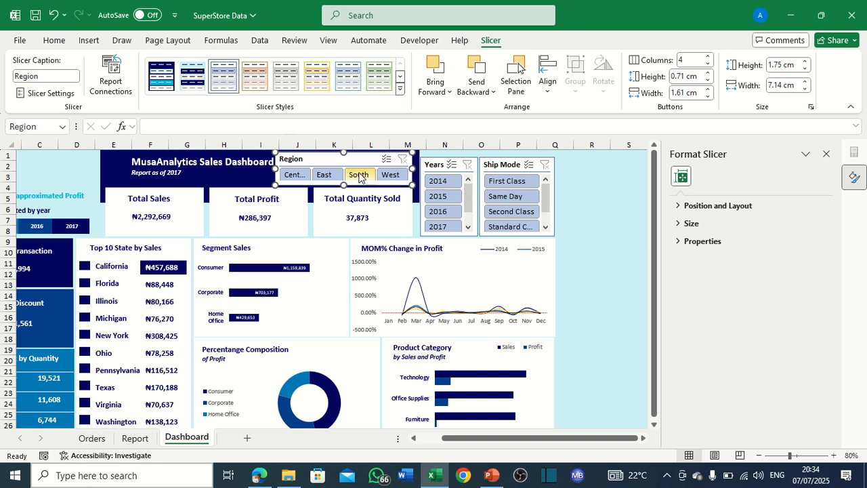
click(400, 82)
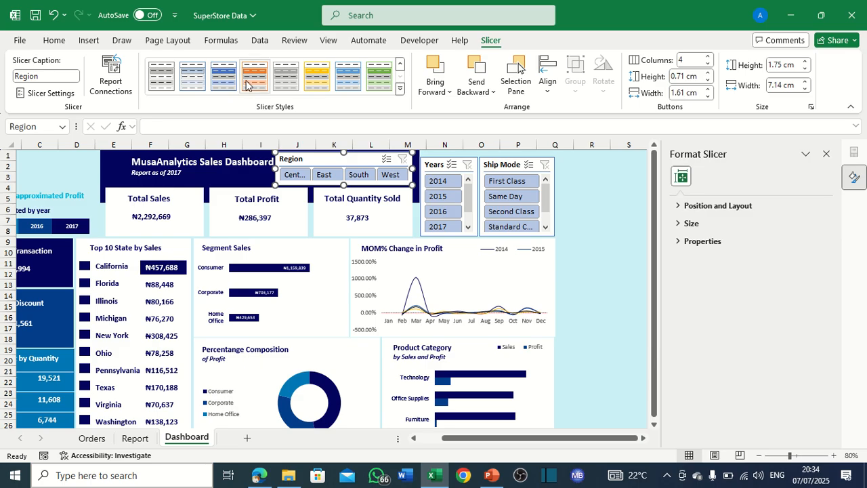
click(399, 64)
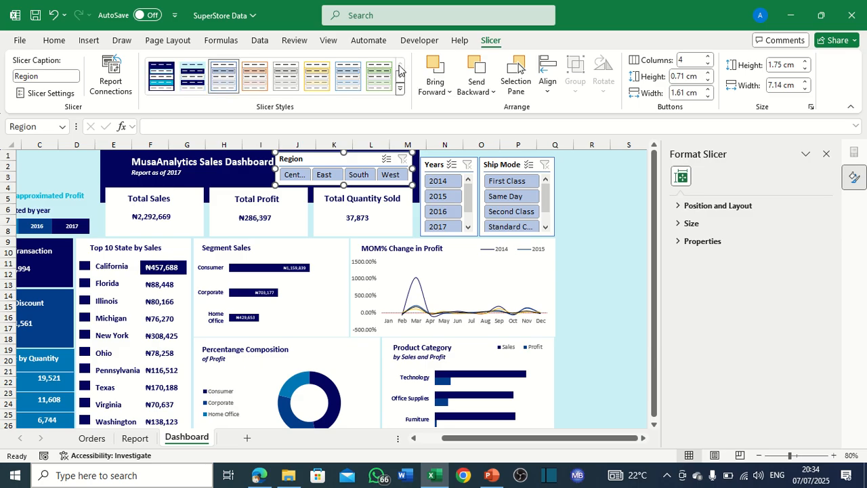
right_click(227, 84)
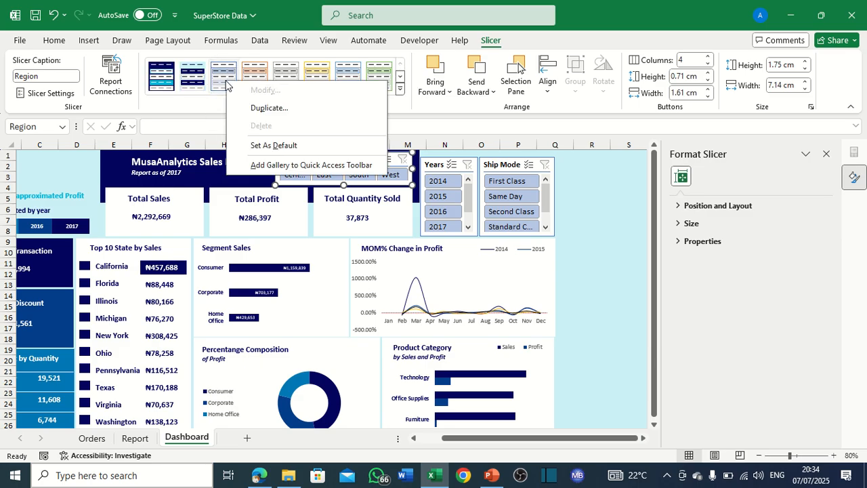
click(269, 108)
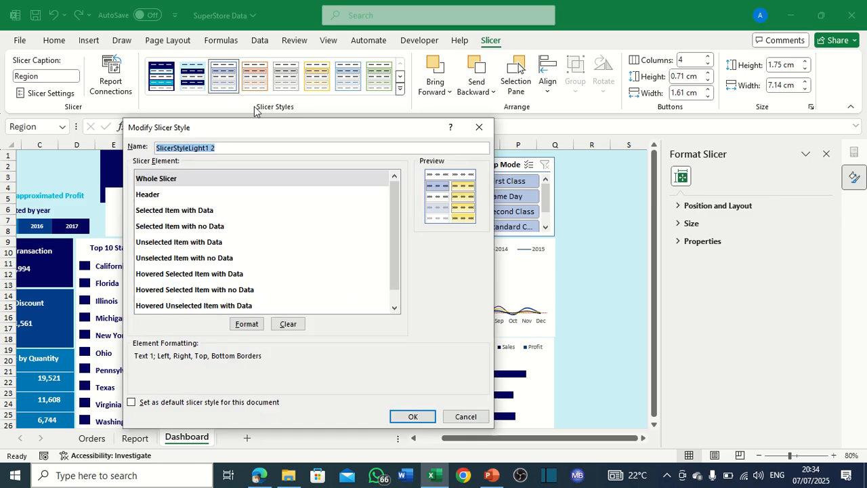
key(BackSpace)
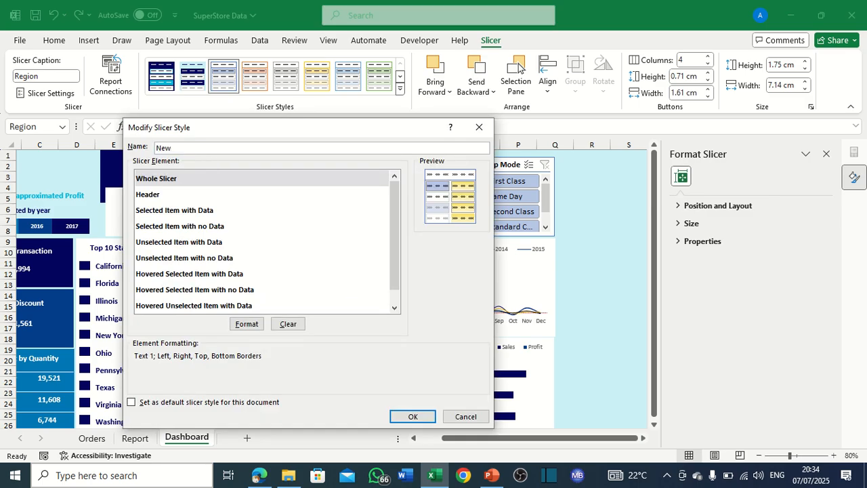
Set the fill pattern color of the Whole Slicer element to the recently used dark navy.
click(174, 182)
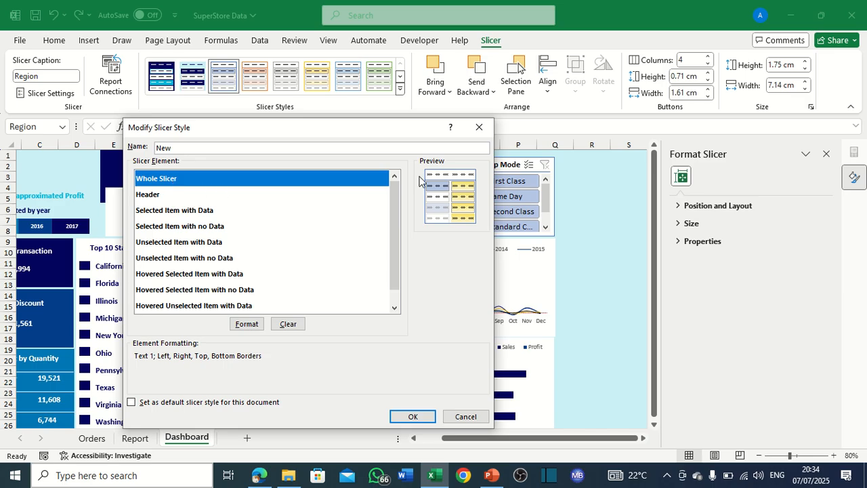
click(256, 327)
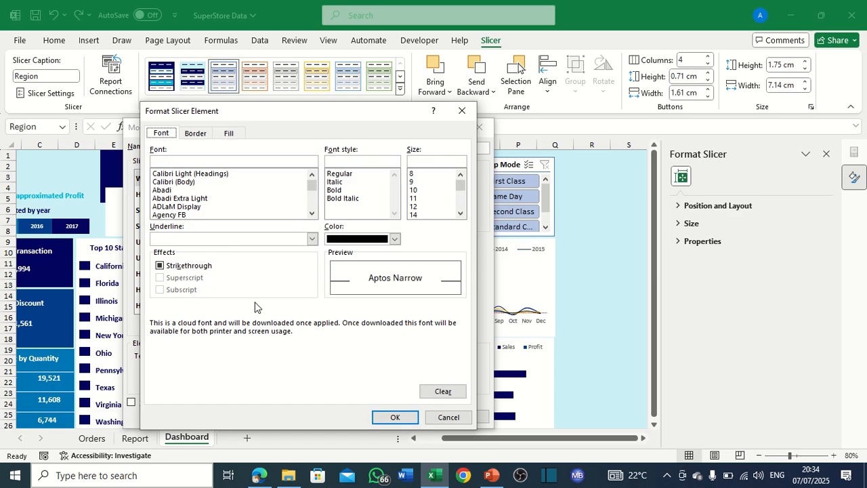
click(228, 133)
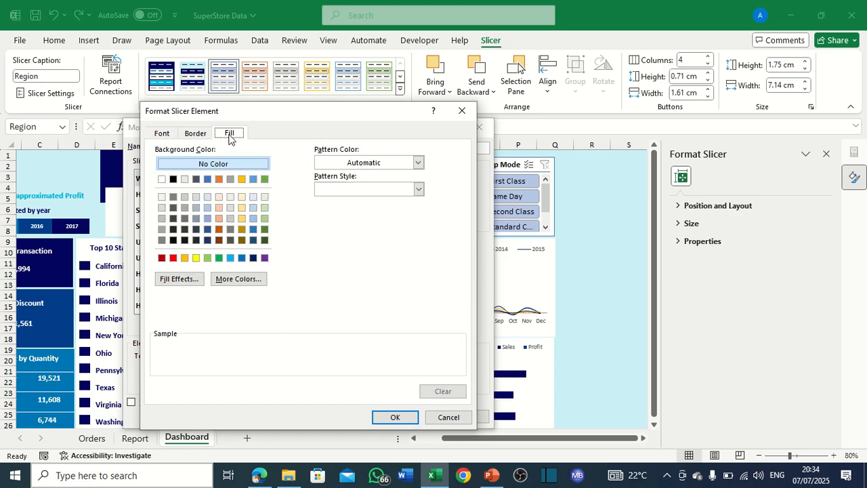
drag(334, 109, 551, 220)
click(398, 128)
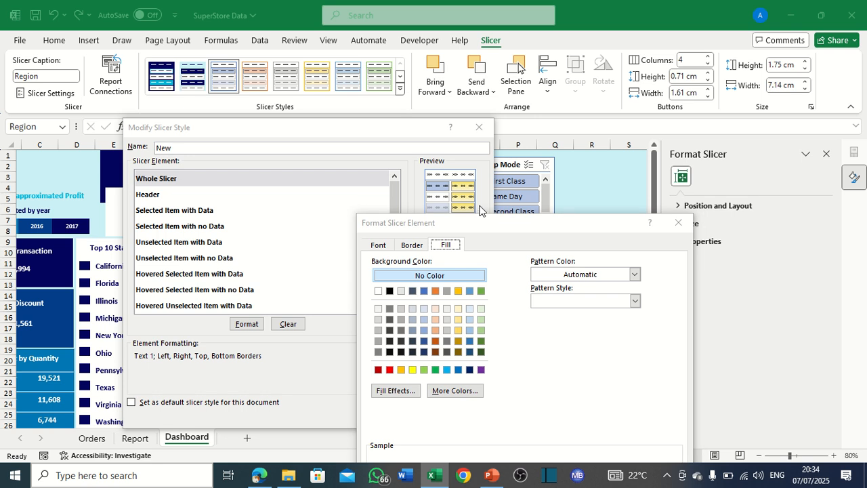
drag(453, 226, 277, 132)
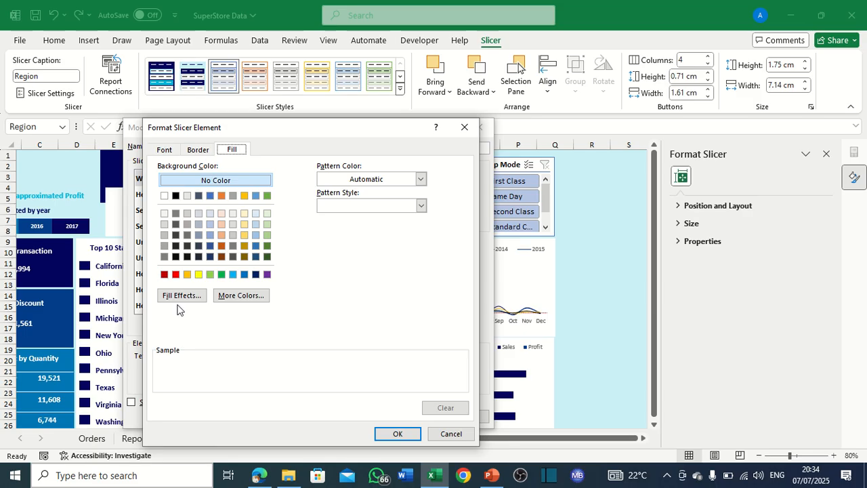
click(420, 179)
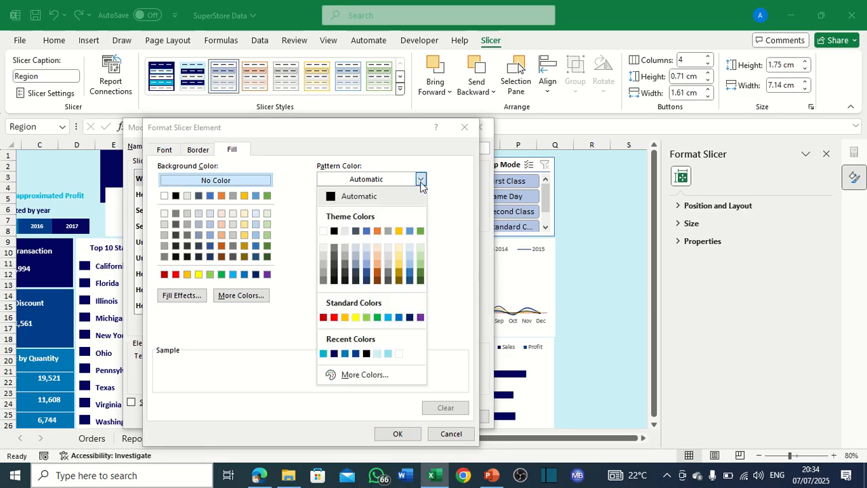
click(334, 353)
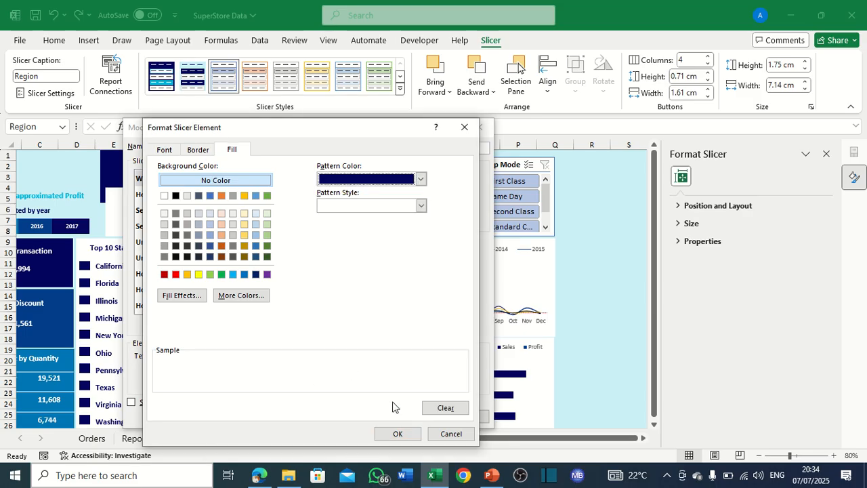
click(406, 432)
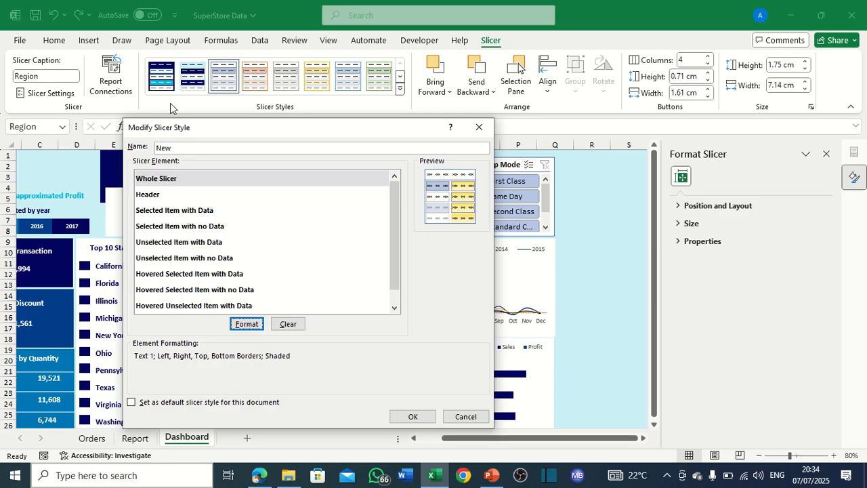
Recolor the Whole Slicer element's border dark navy on all four sides.
click(246, 323)
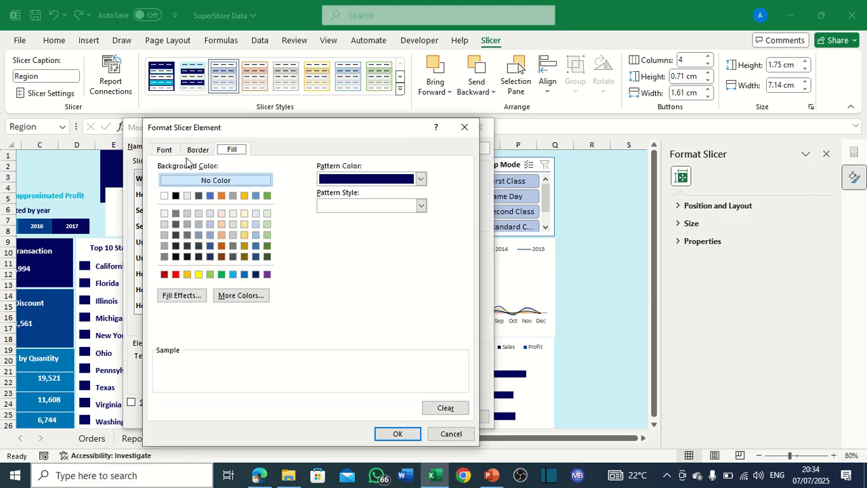
click(207, 155)
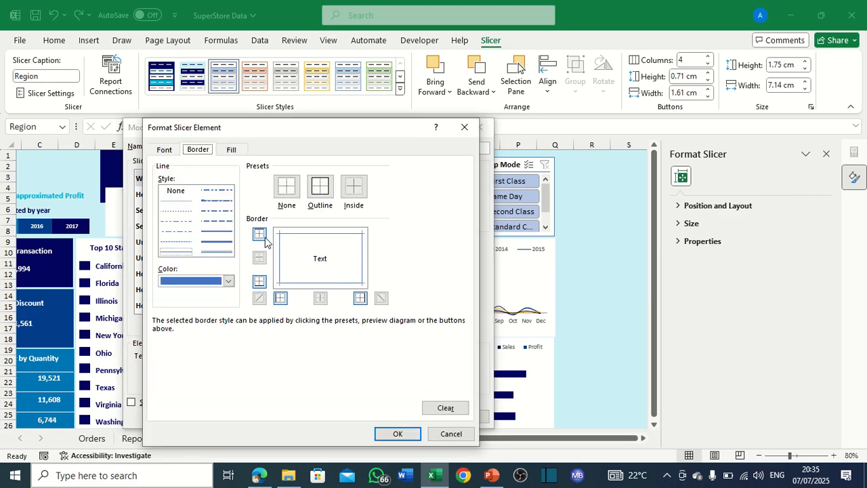
click(229, 282)
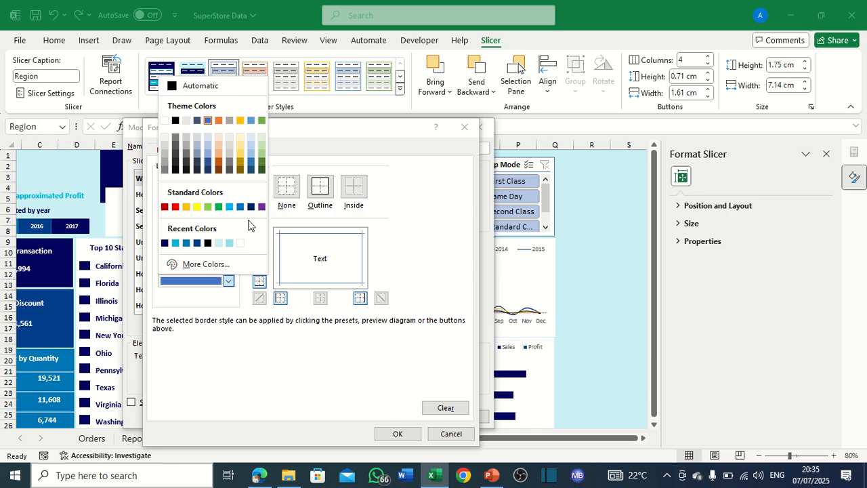
click(164, 243)
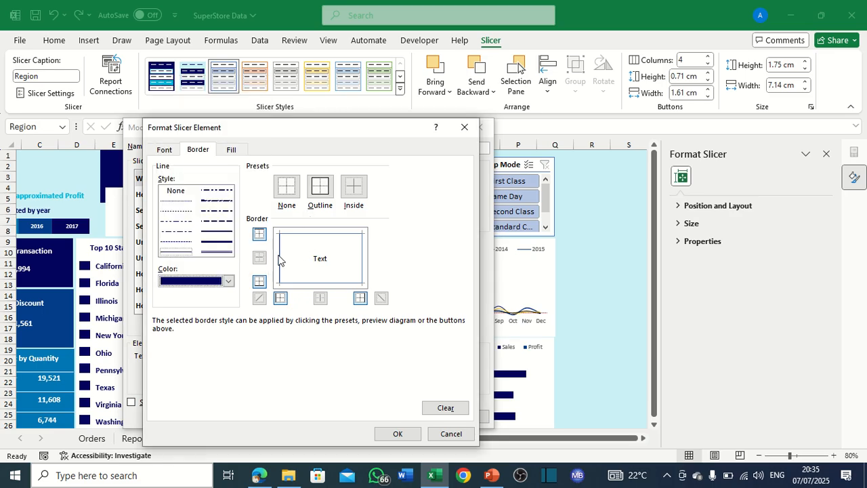
click(310, 235)
click(335, 283)
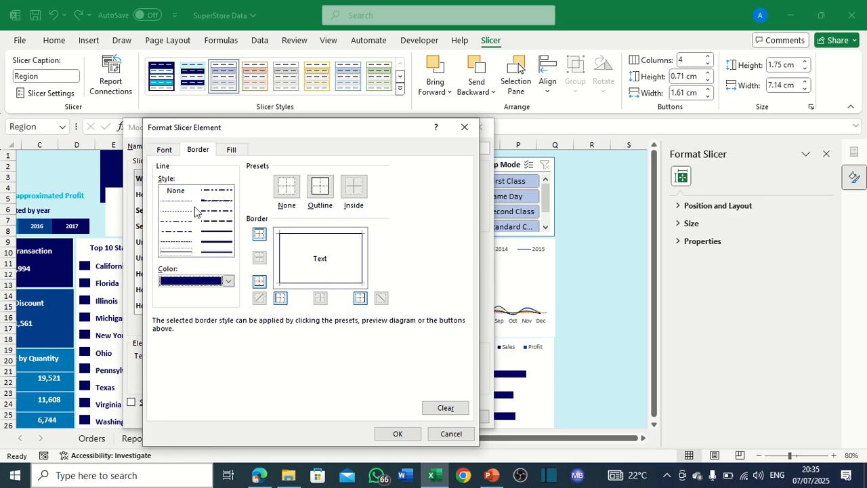
Format the Whole Slicer element's font as white at size 8 and apply the element formatting.
click(168, 152)
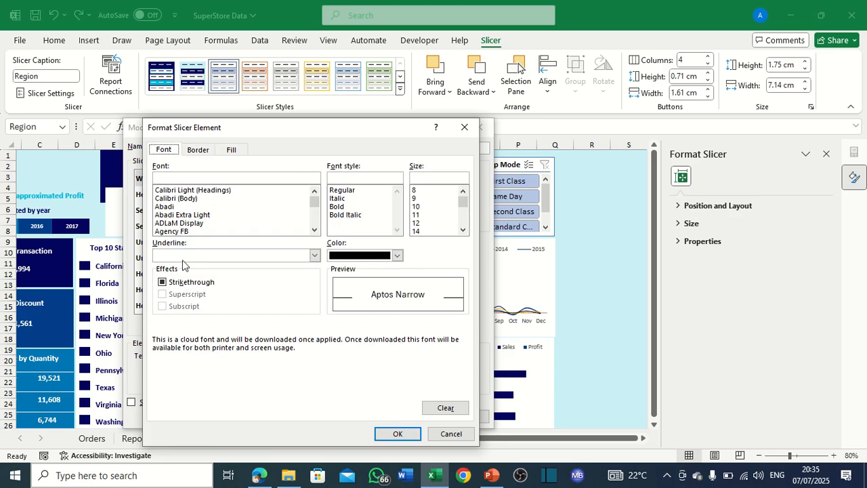
click(398, 255)
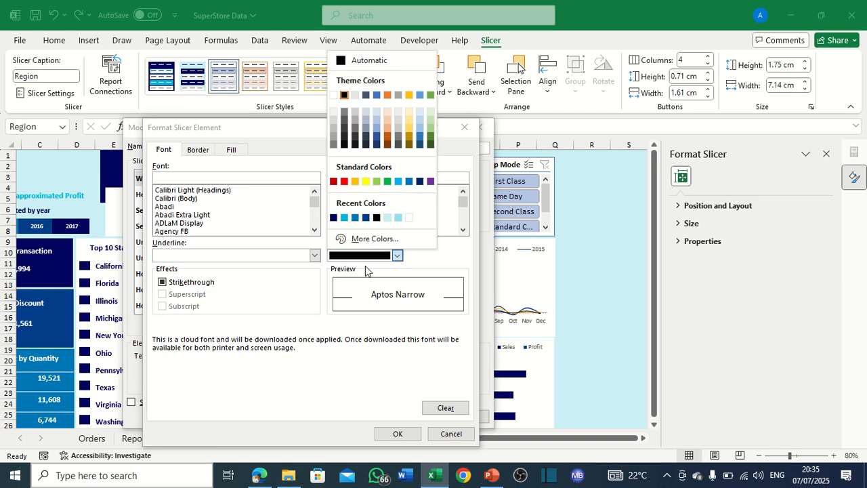
click(333, 94)
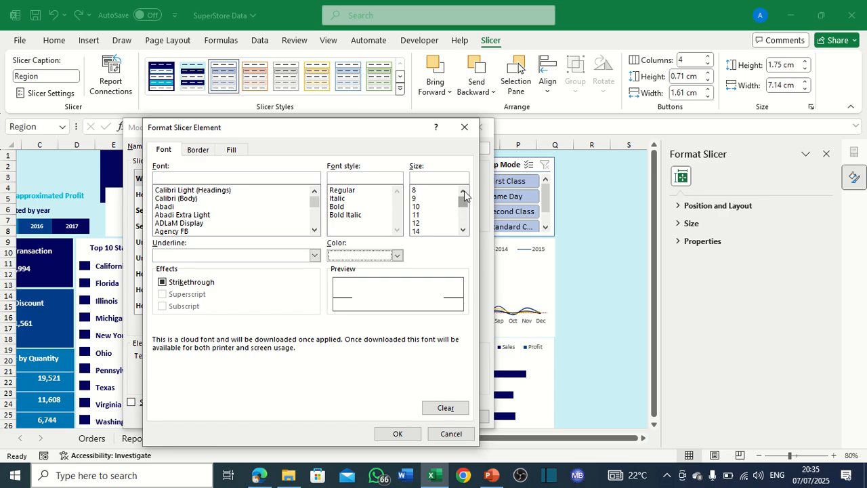
click(413, 191)
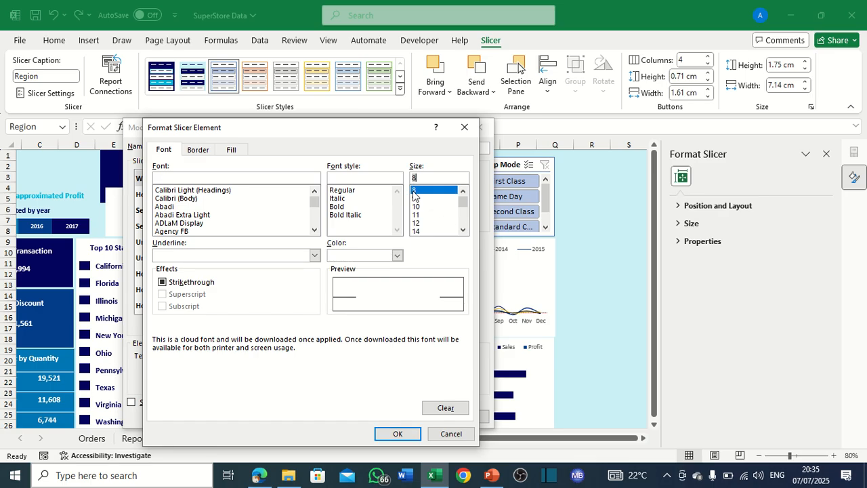
click(406, 435)
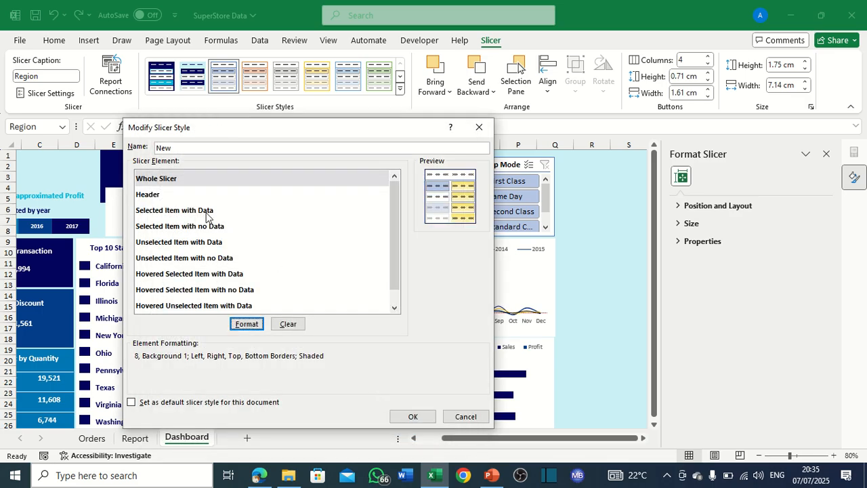
Set the fill pattern color of the Header element to the recently used dark navy.
click(154, 197)
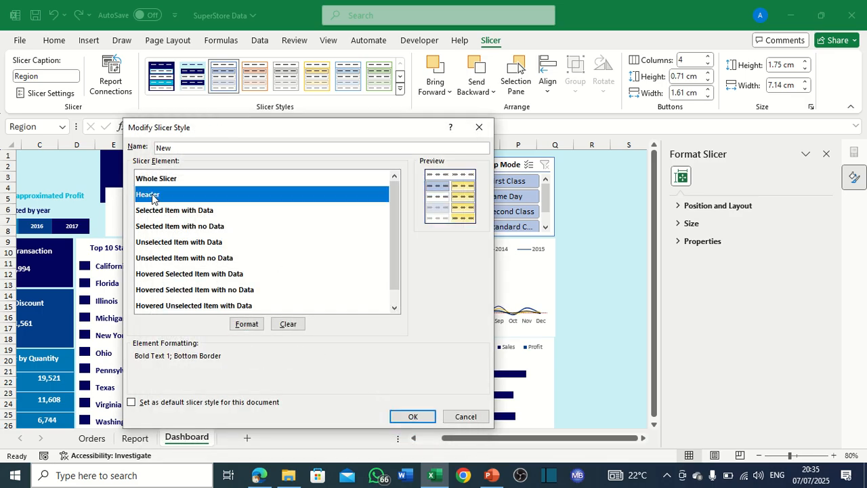
click(258, 326)
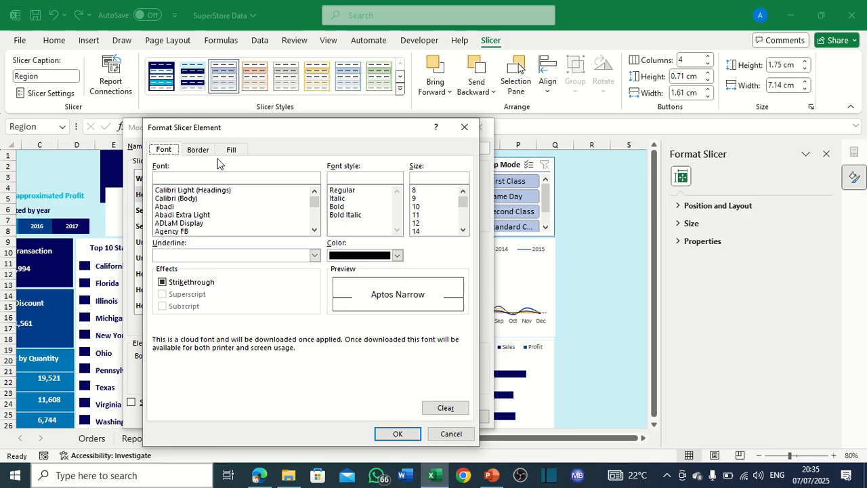
click(230, 151)
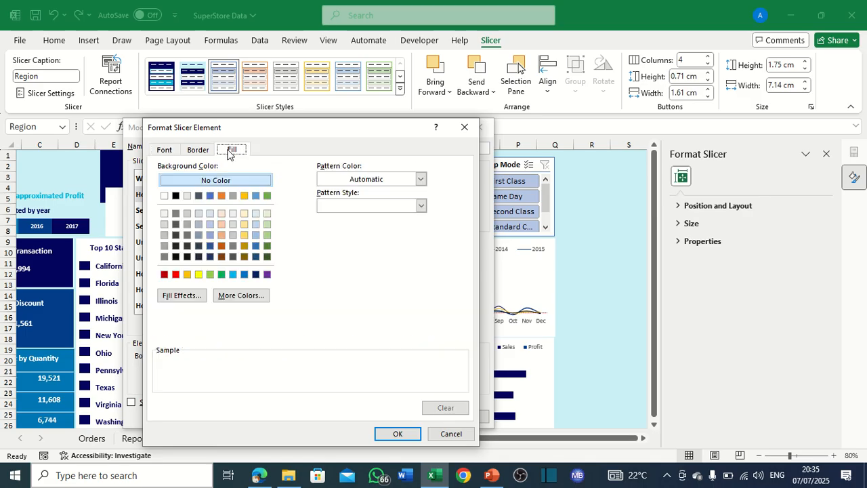
click(421, 180)
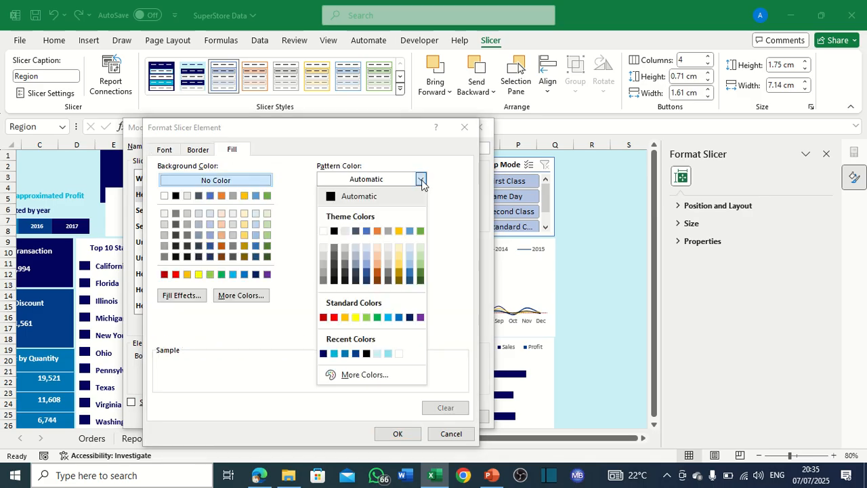
click(323, 353)
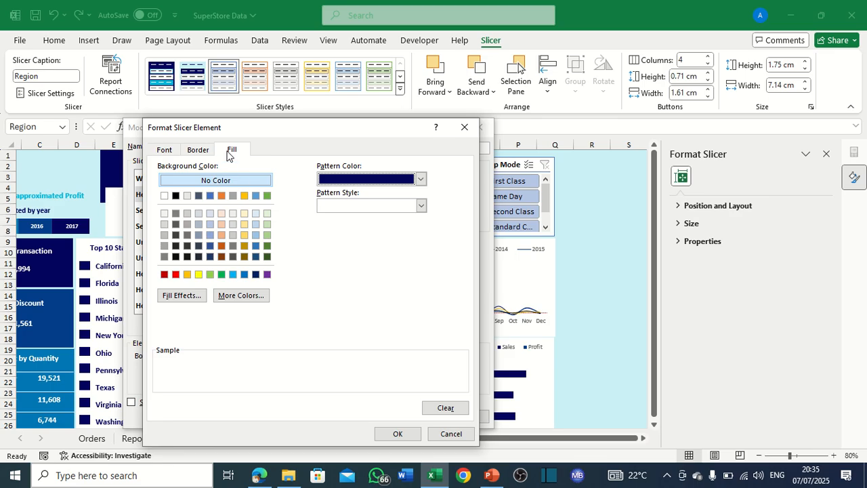
Recolor the Header element's border with the recently used dark navy on all four sides.
click(195, 150)
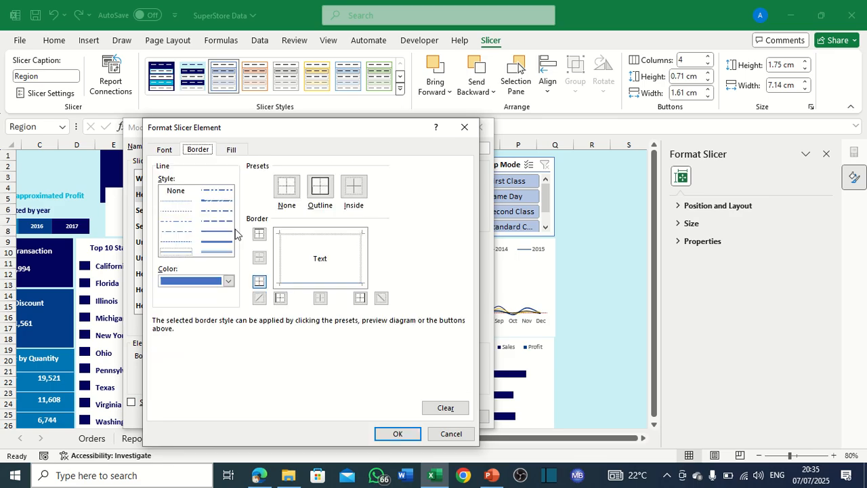
click(229, 281)
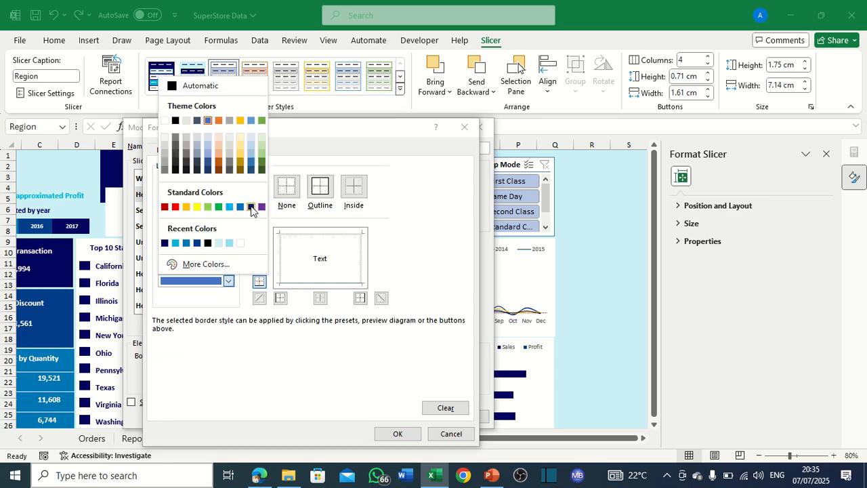
click(251, 208)
click(229, 281)
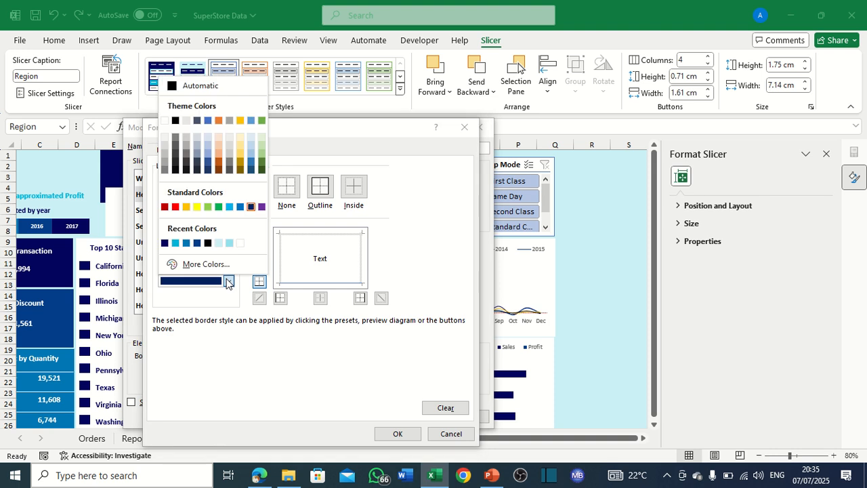
click(164, 243)
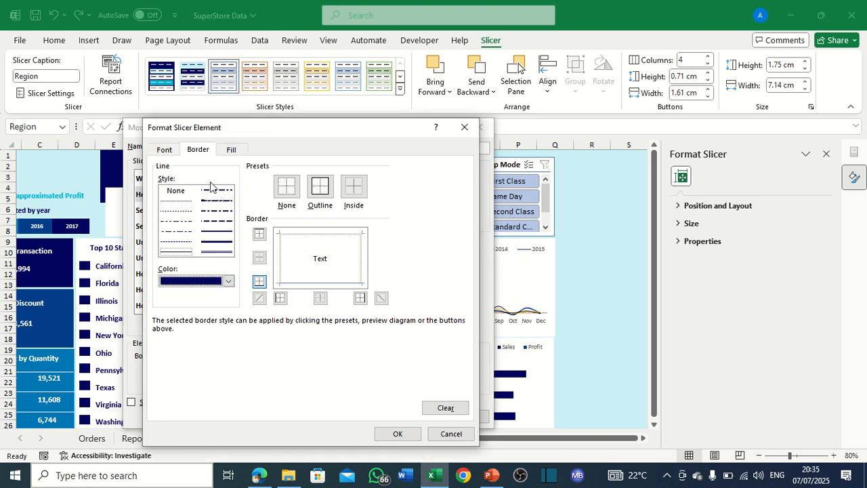
click(281, 257)
click(331, 244)
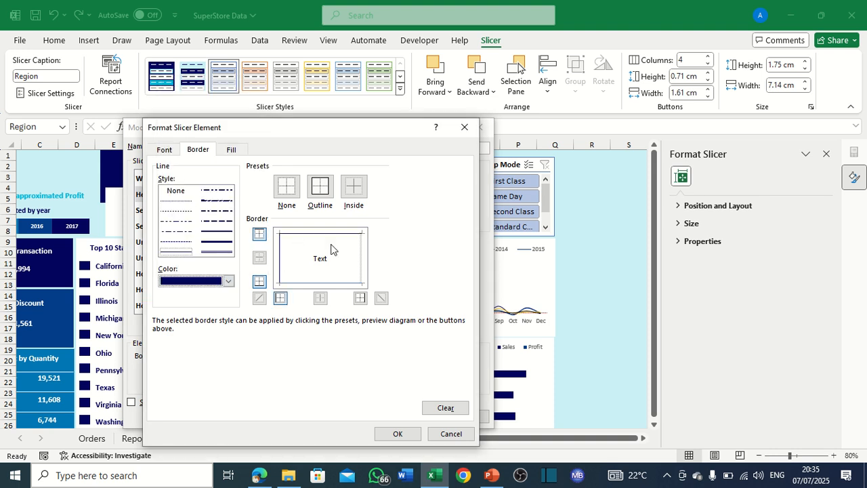
click(360, 256)
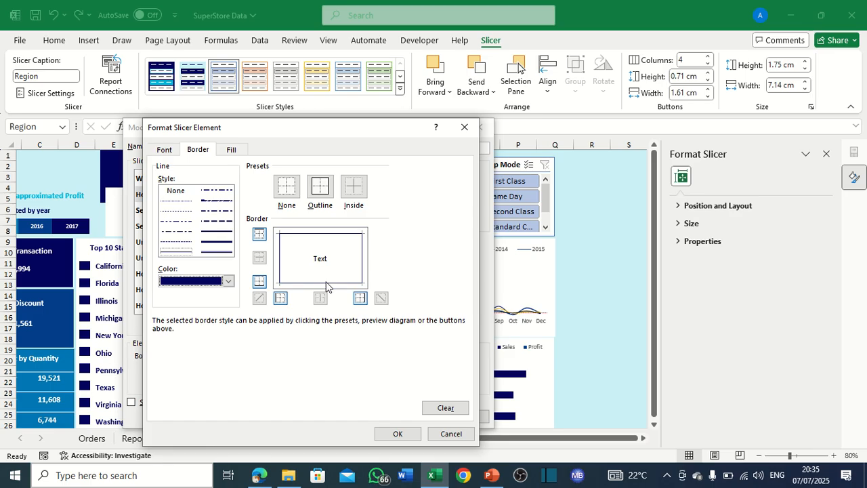
Format the Header element's font as white at size 8 and apply the element formatting.
click(163, 149)
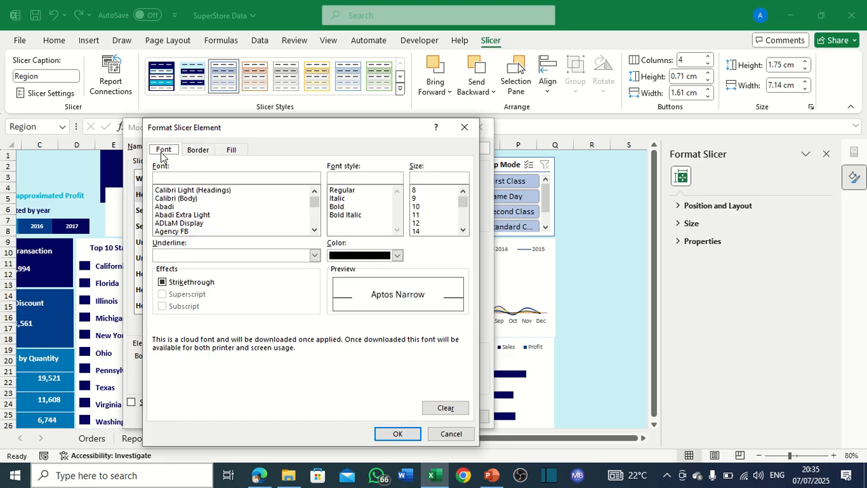
click(415, 190)
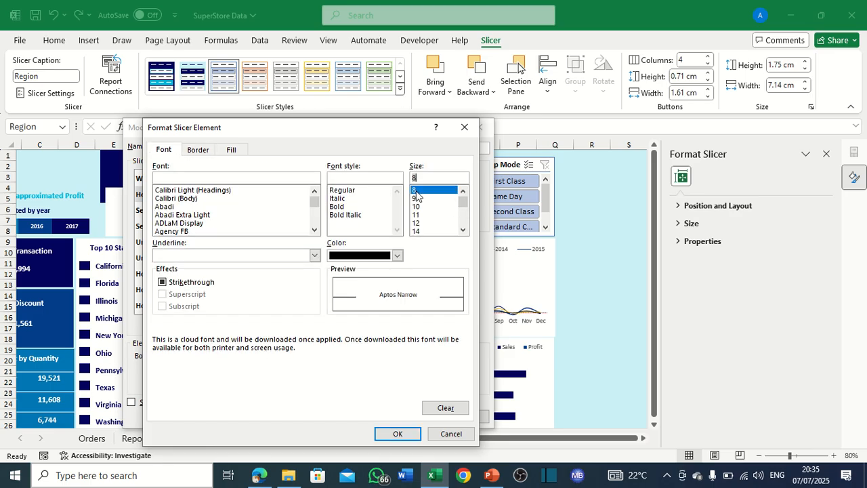
click(398, 255)
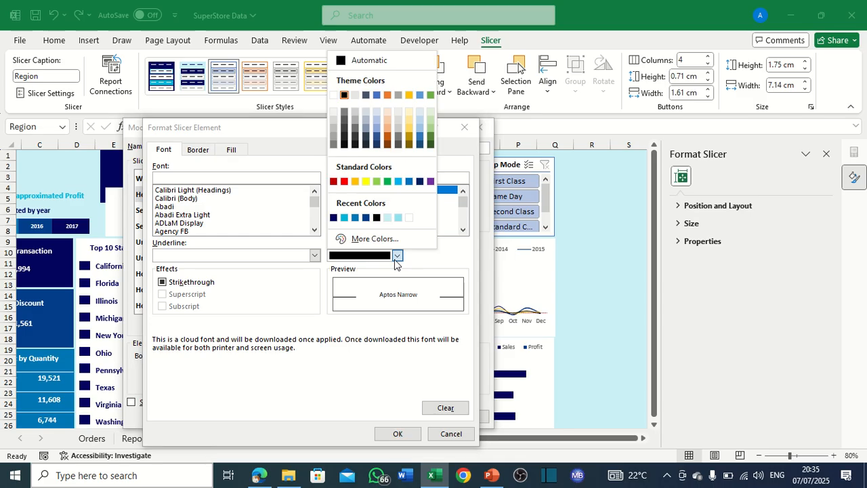
click(333, 94)
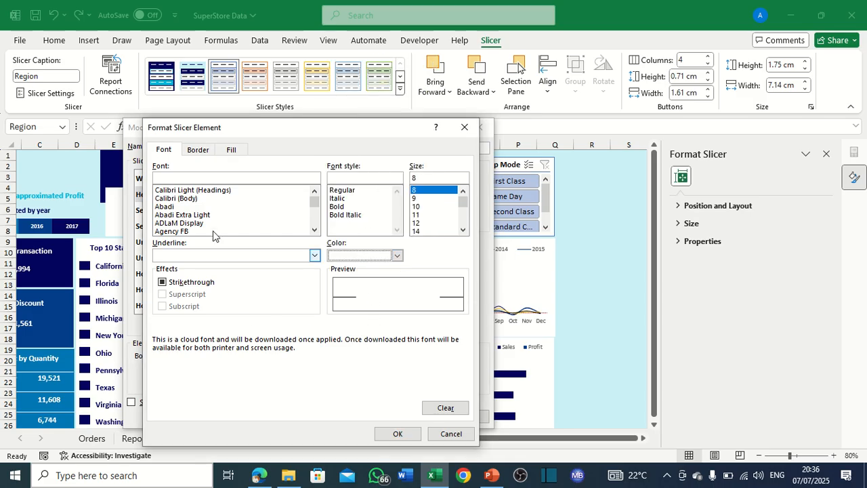
click(397, 433)
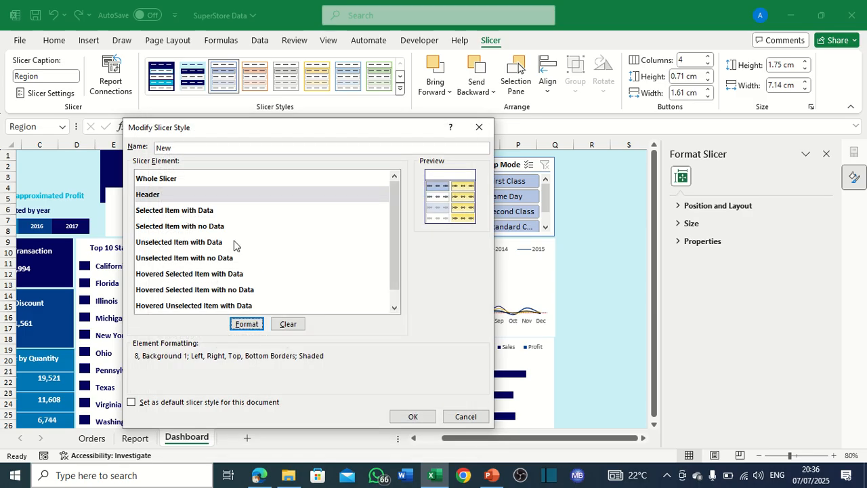
Open the Selected Item with Data element for formatting and set its font color to the recently used medium blue.
click(169, 212)
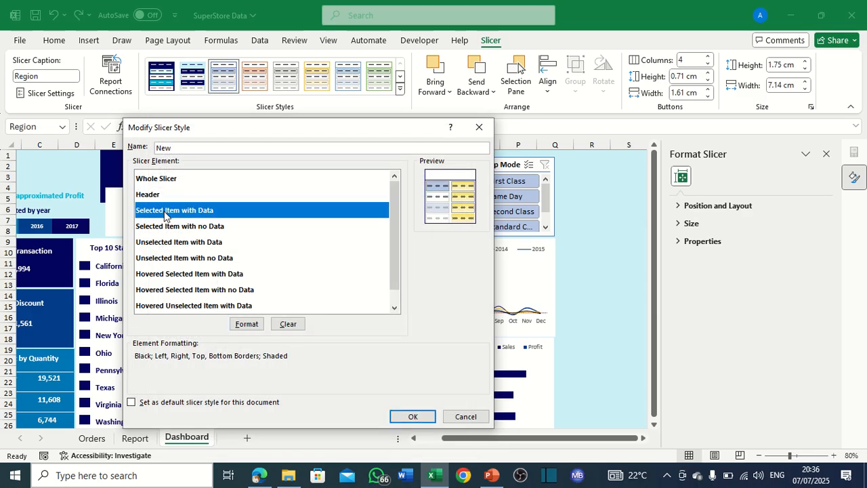
click(246, 323)
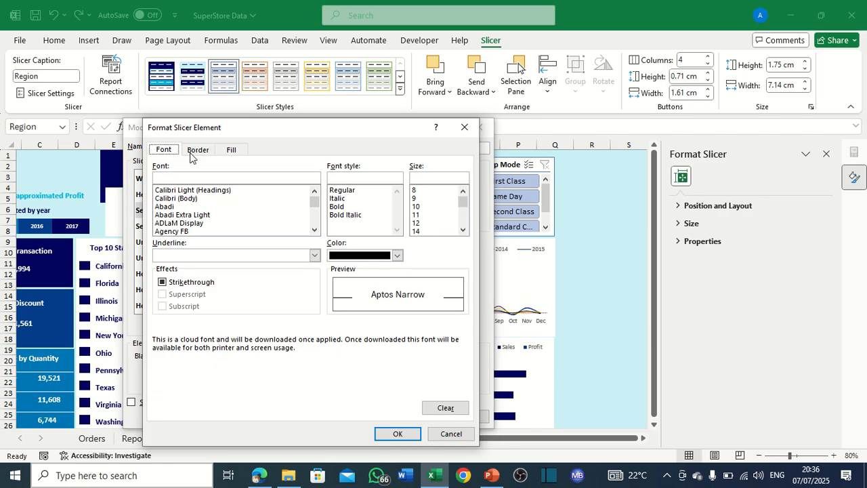
click(397, 255)
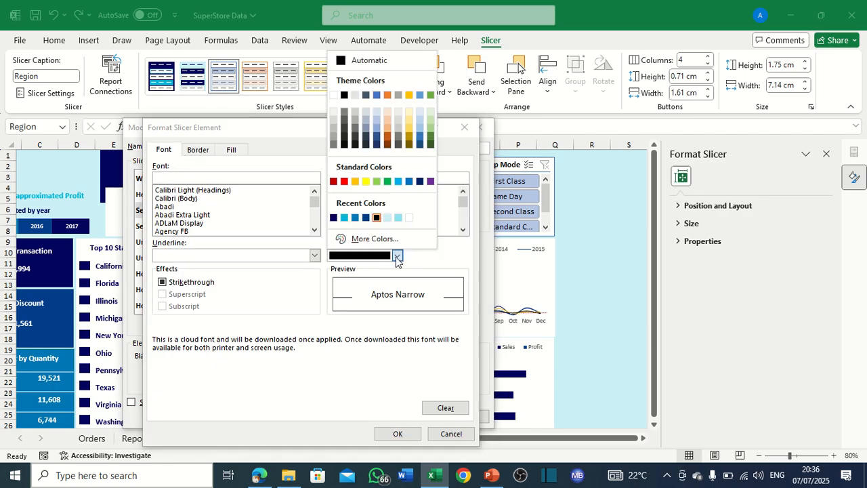
click(355, 217)
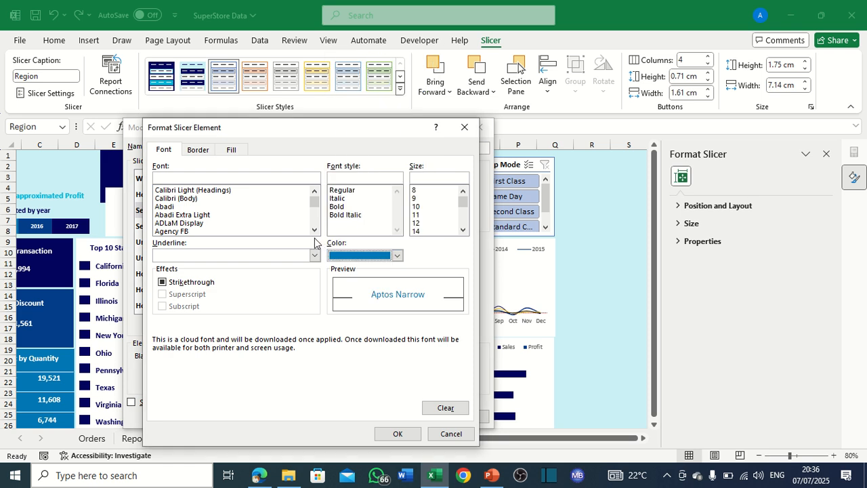
Recolor the Selected Item with Data element's border with the recently used medium blue on all four sides.
click(202, 152)
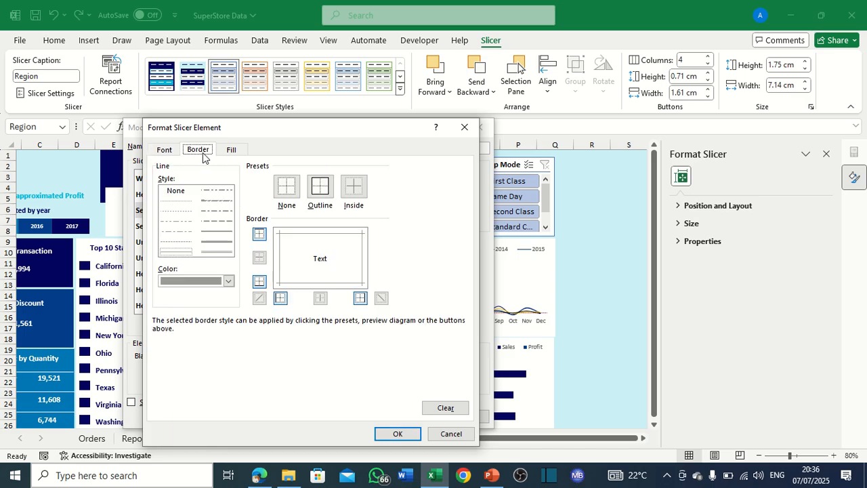
click(229, 281)
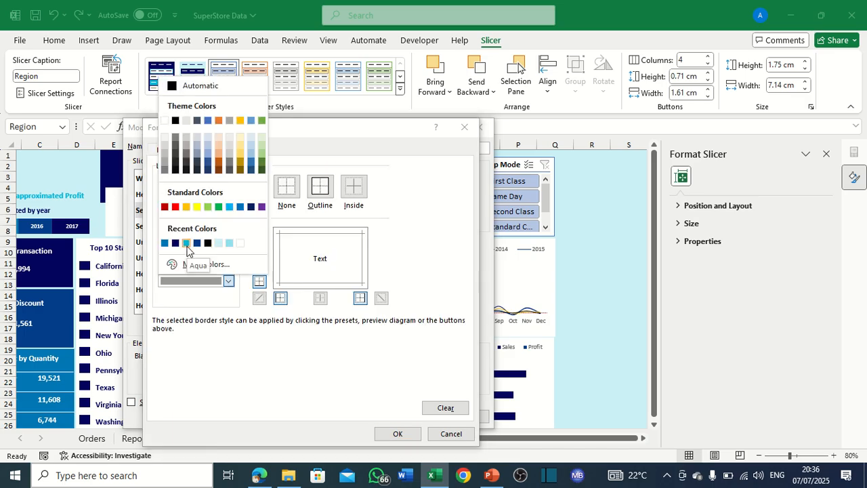
click(164, 243)
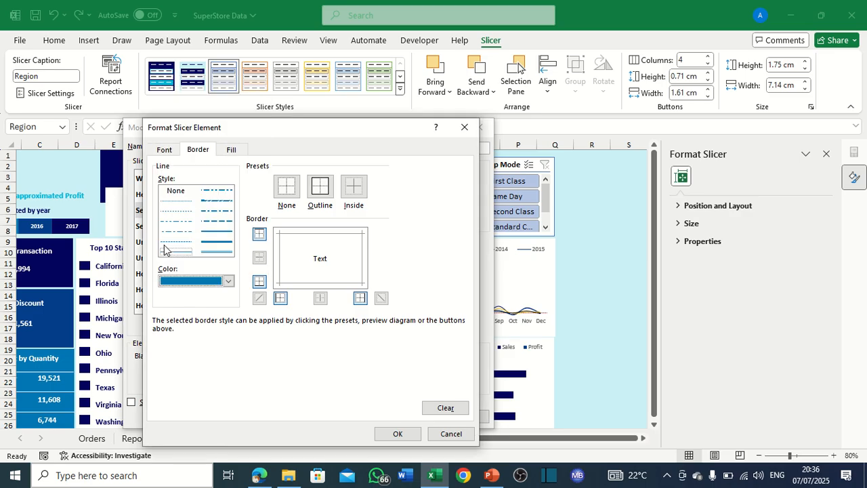
click(313, 235)
click(322, 283)
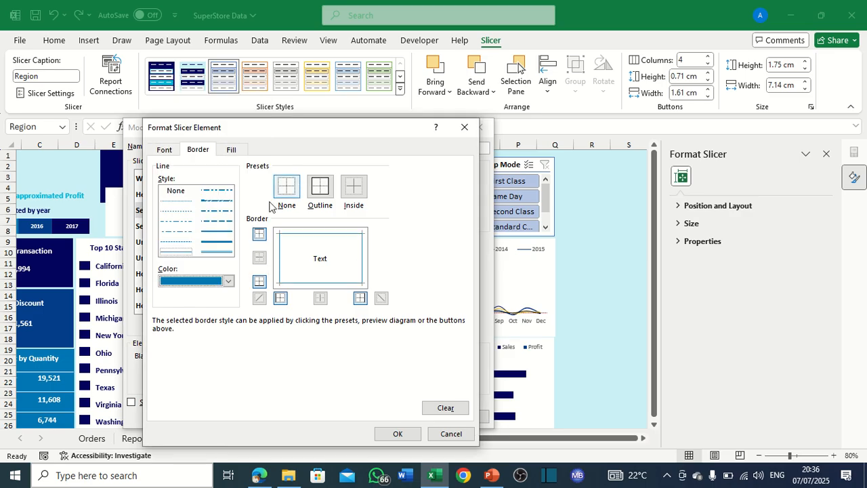
Set the Selected Item with Data element's font color to white and apply the element formatting.
click(164, 151)
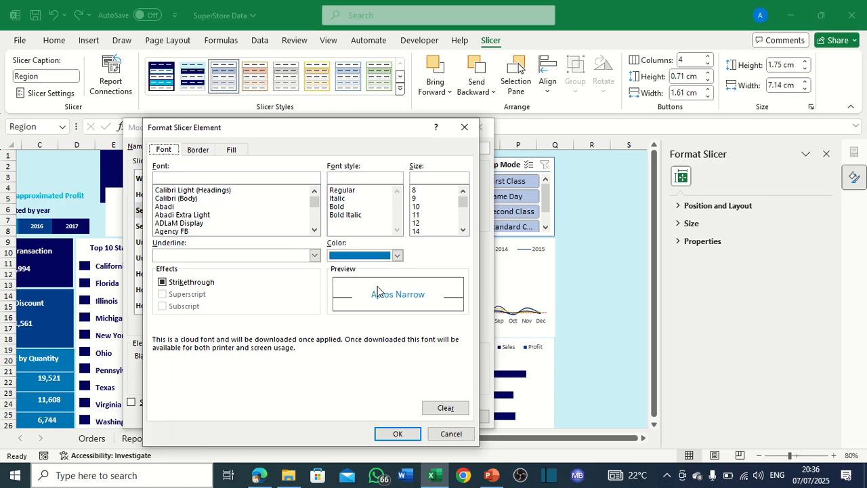
click(397, 256)
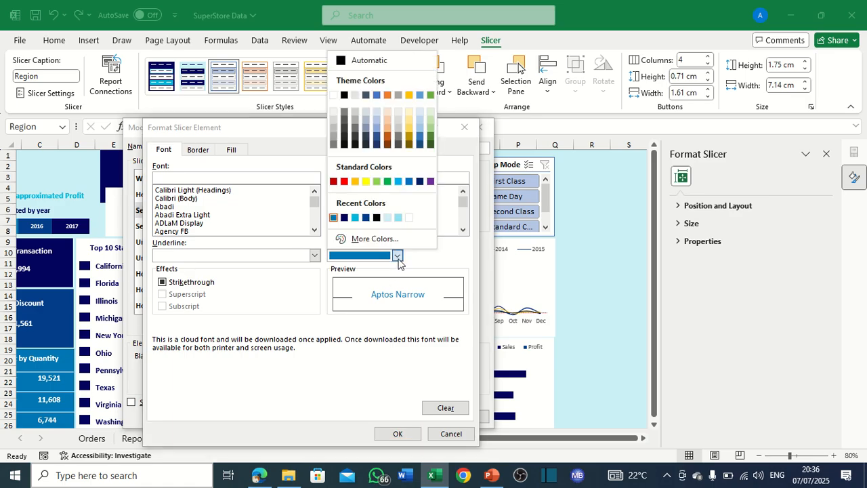
click(333, 96)
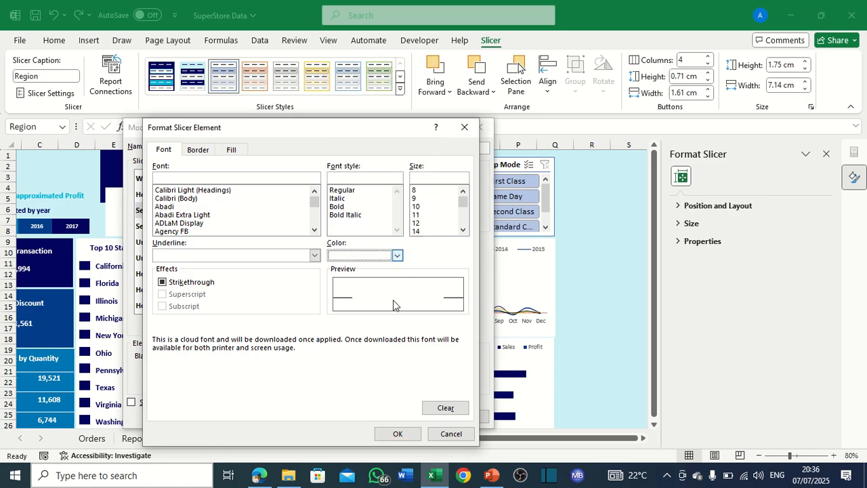
click(406, 438)
Open the Selected Item with no Data element for formatting and set its font color to white.
click(179, 226)
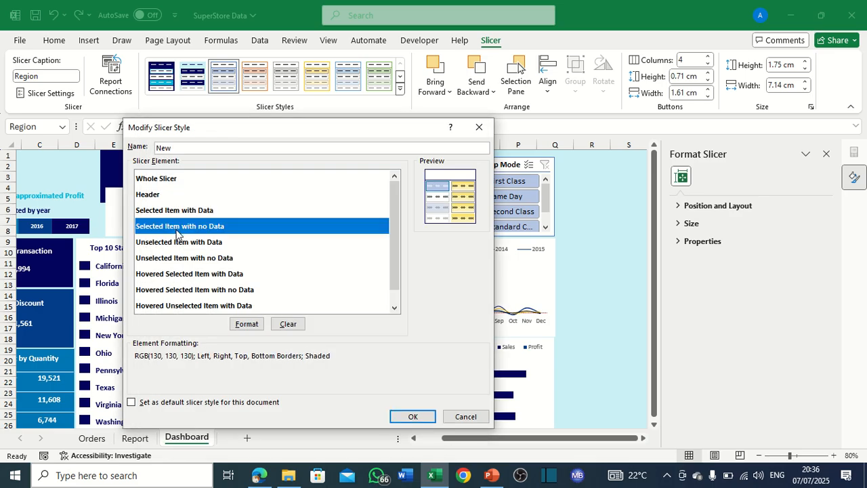
click(252, 325)
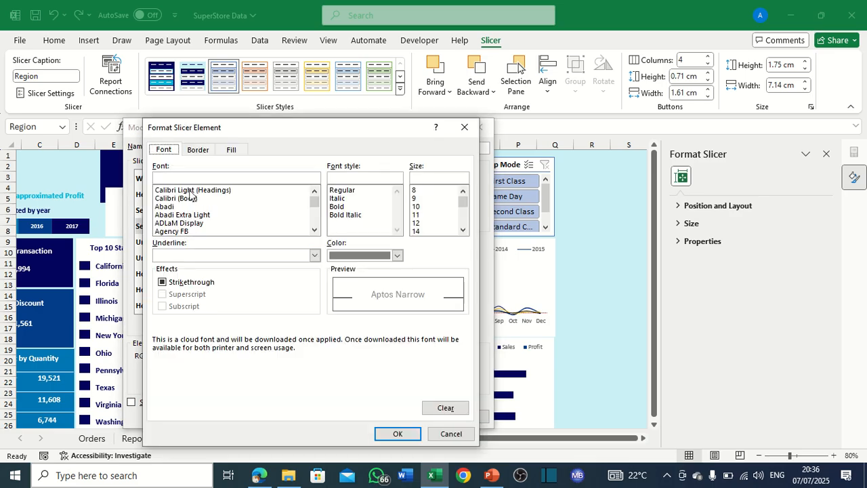
click(363, 253)
click(333, 95)
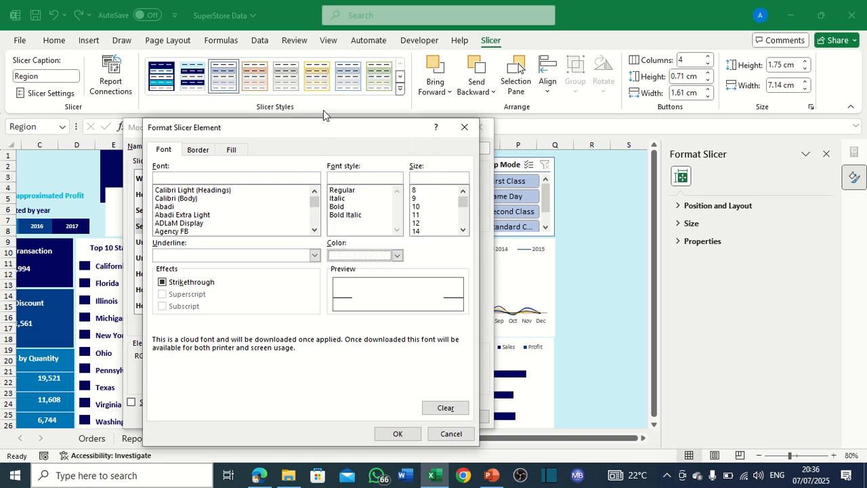
Recolor the Selected Item with no Data element's outline border with the recently used aqua.
click(197, 151)
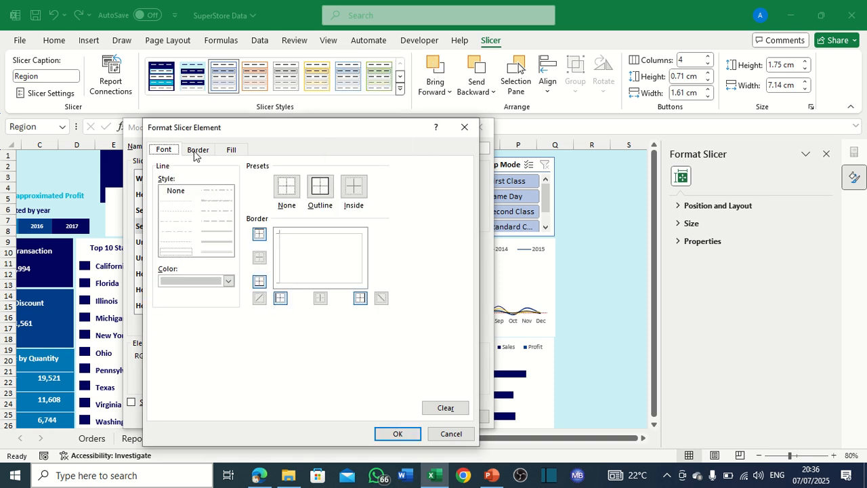
click(231, 281)
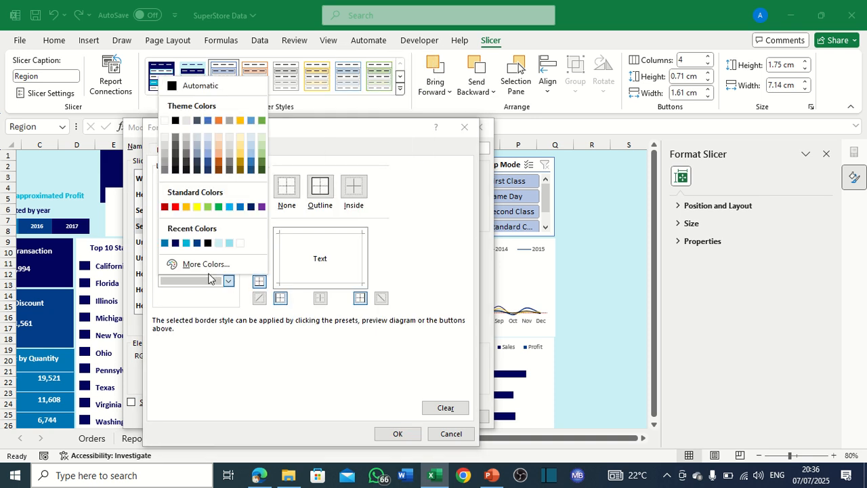
click(186, 243)
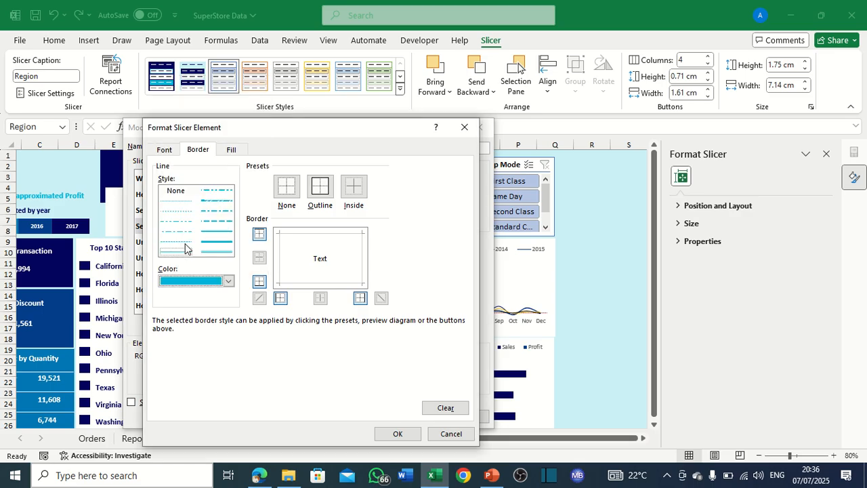
click(281, 268)
click(326, 235)
click(363, 248)
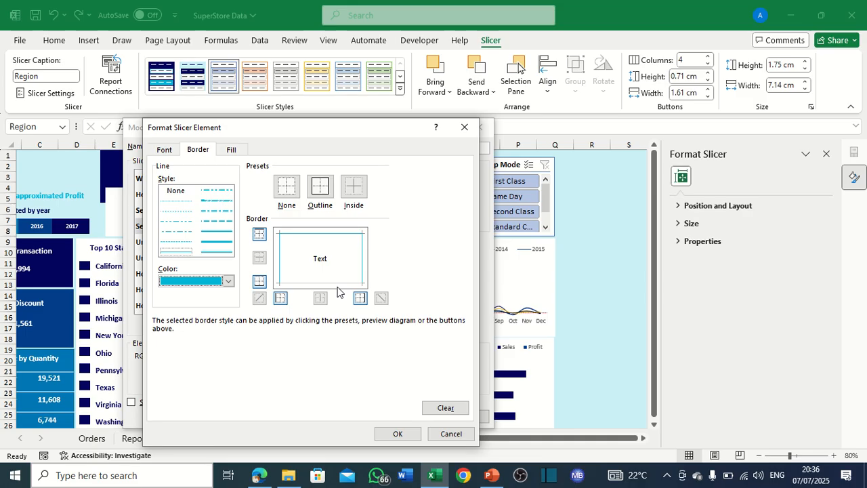
Set the Selected Item with no Data element's fill pattern color to the recently used aqua and apply the element formatting.
click(228, 153)
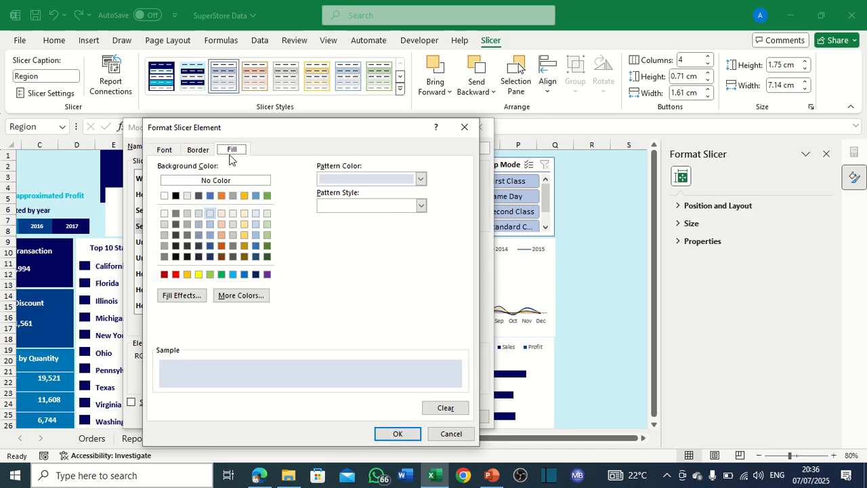
click(419, 178)
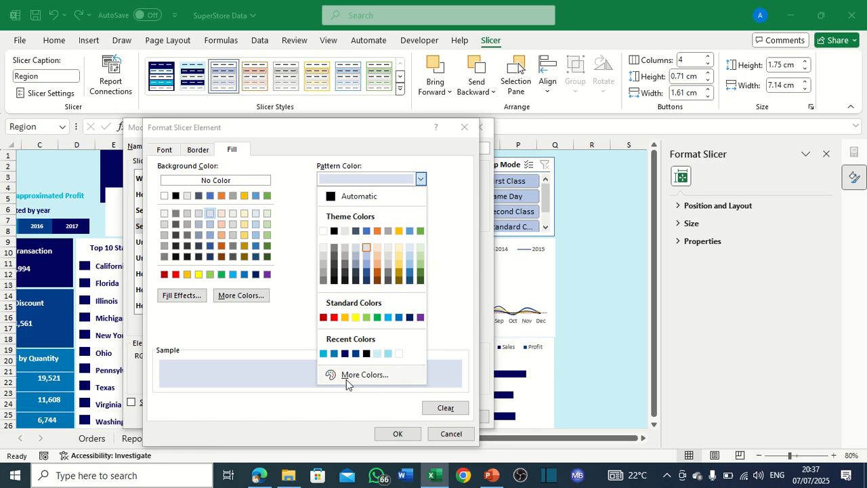
click(323, 353)
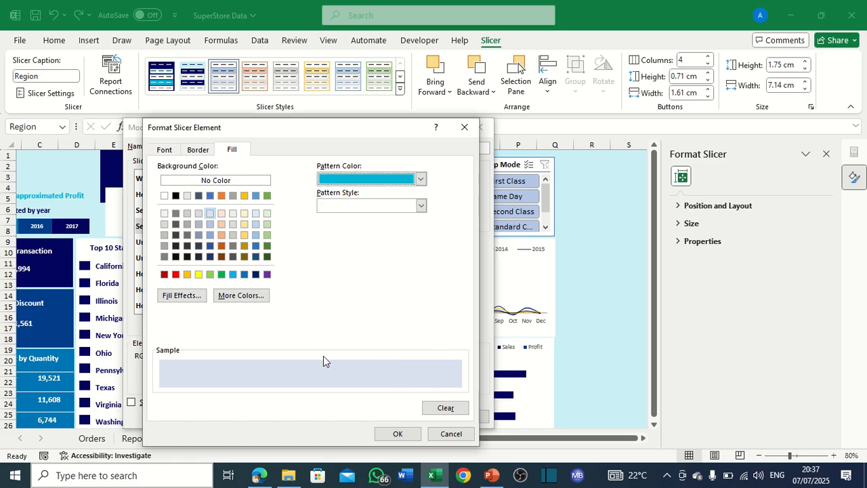
click(397, 434)
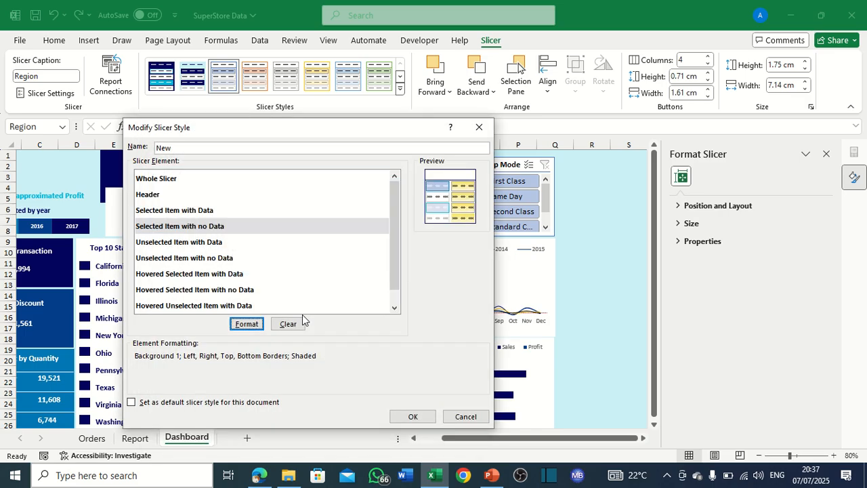
Open the Unselected Item with Data element for formatting and set its font color to white.
click(167, 244)
click(251, 325)
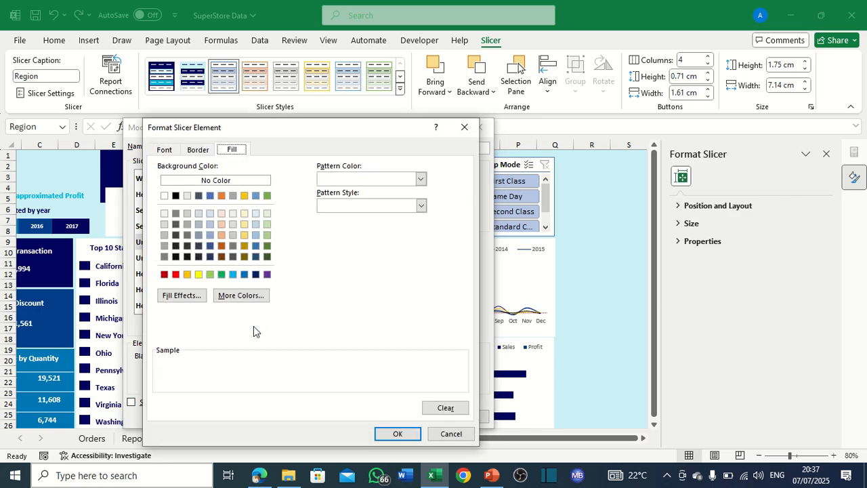
click(165, 152)
click(397, 257)
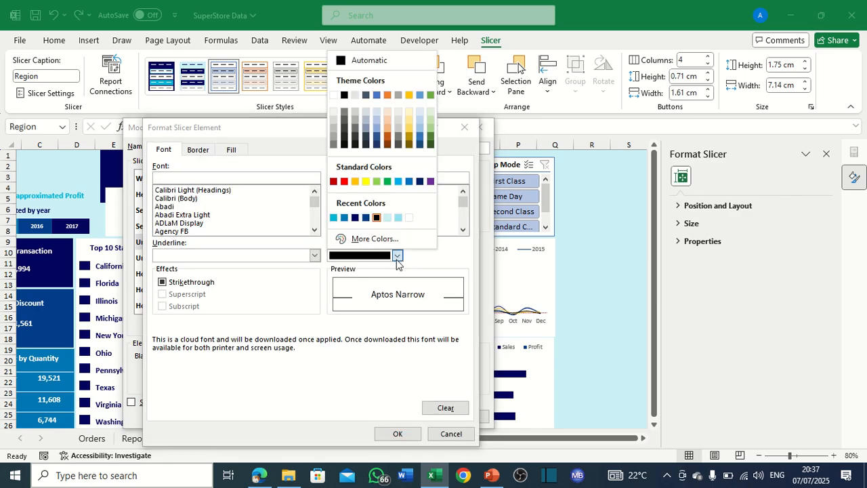
click(366, 219)
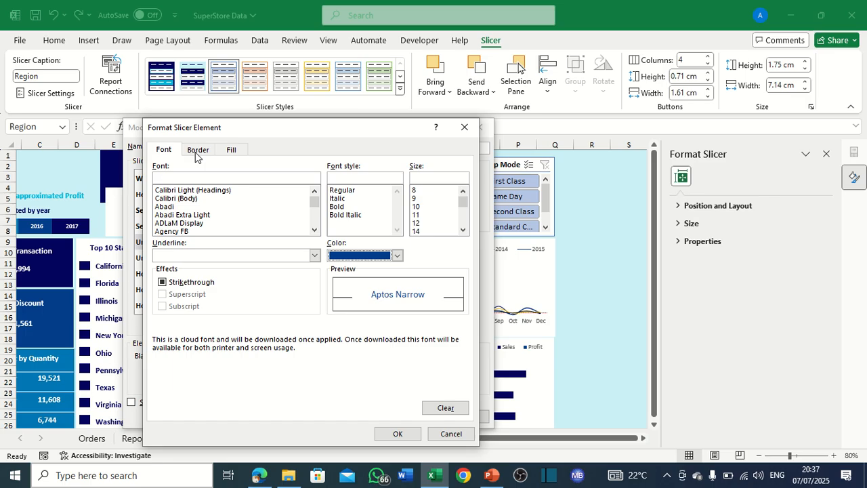
click(396, 255)
click(333, 96)
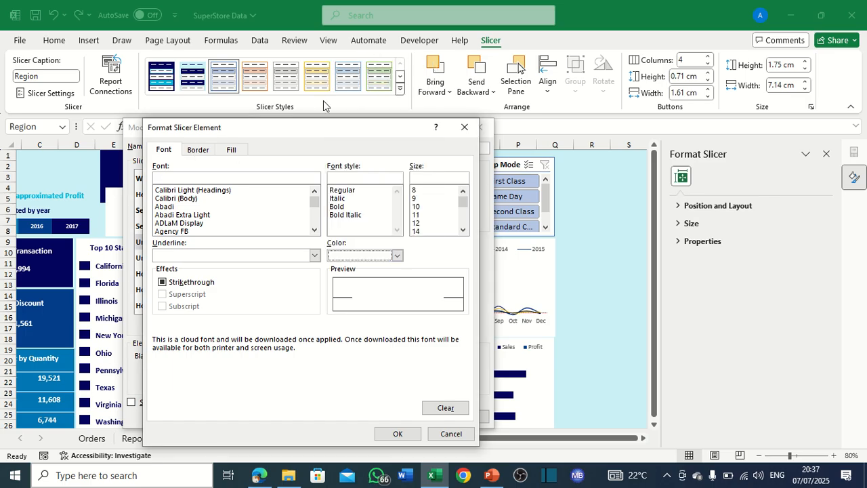
Recolor all four outline borders of the Unselected Item with Data element with the recently used dark blue.
click(197, 151)
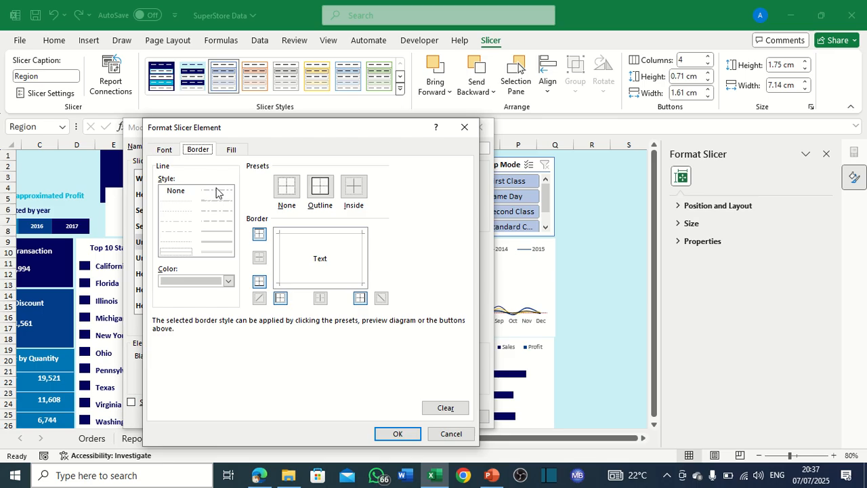
click(228, 281)
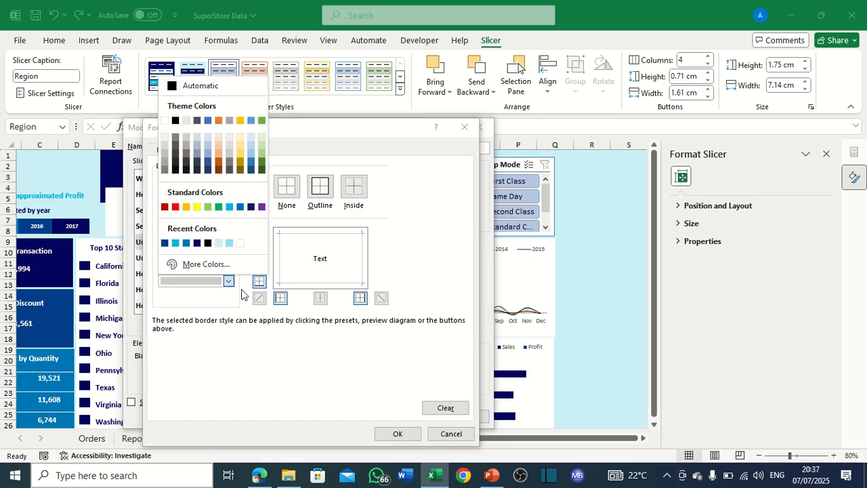
click(165, 242)
click(287, 264)
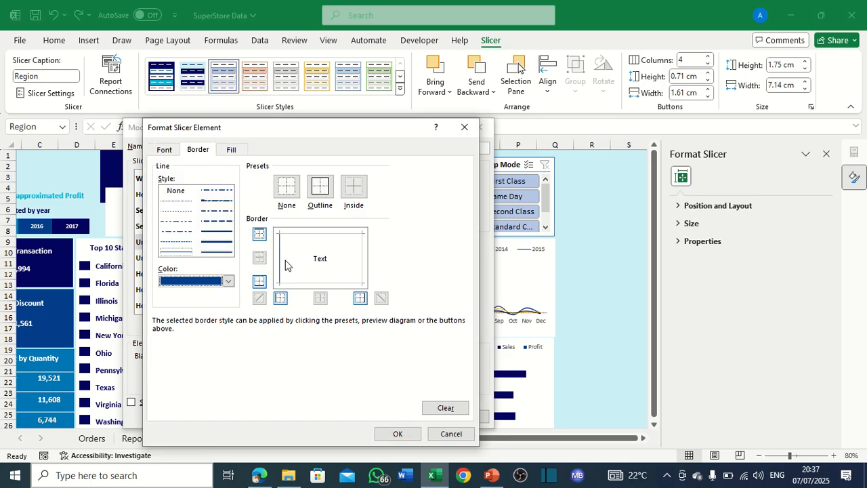
click(322, 236)
click(362, 242)
click(352, 283)
Set the Unselected Item with Data element's fill pattern color to the recently used dark blue and apply the element formatting.
click(232, 149)
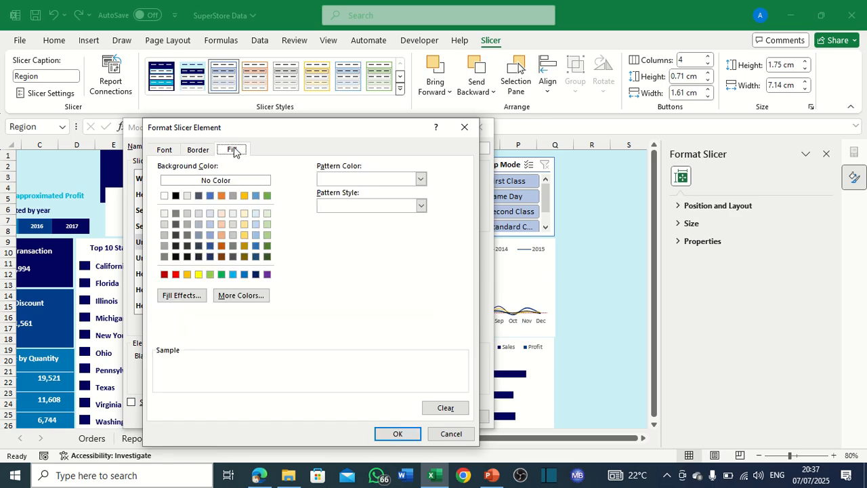
click(421, 179)
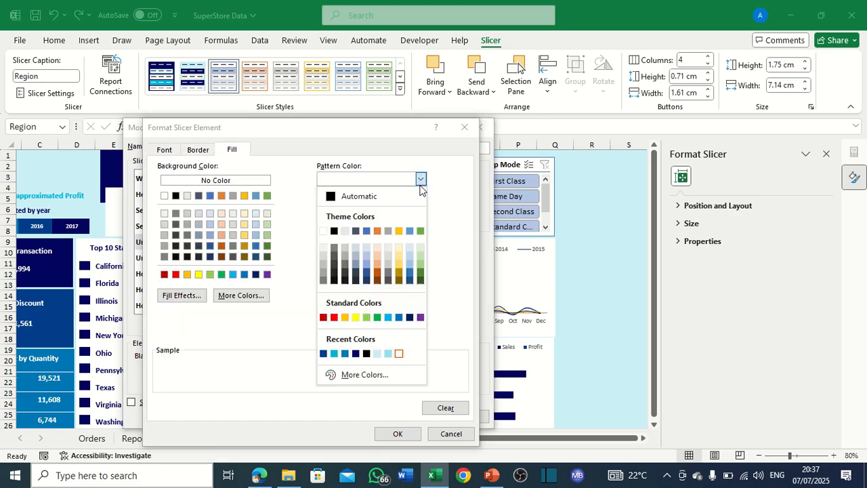
click(324, 353)
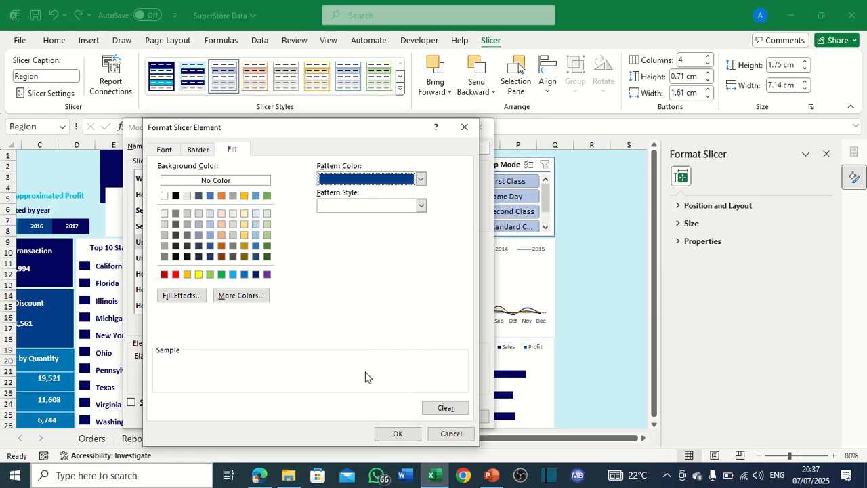
click(397, 433)
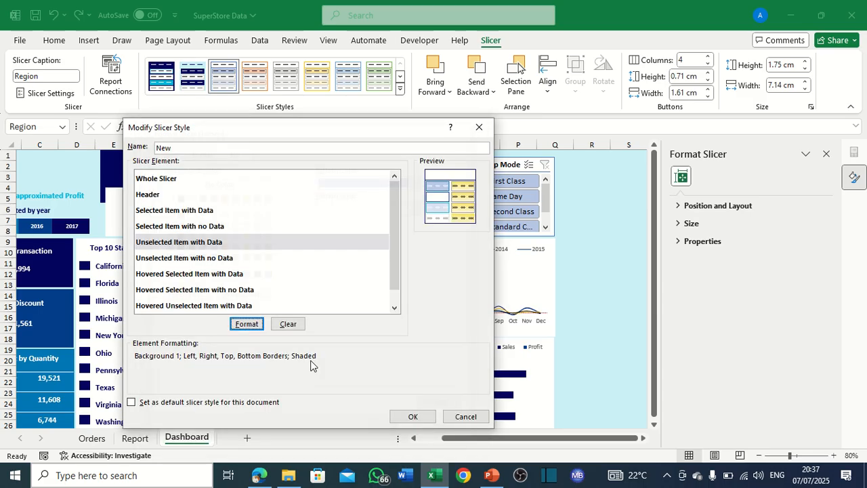
Open the Hovered Selected Item with Data element for formatting and recolor its outline border with the recently used light aqua.
click(189, 259)
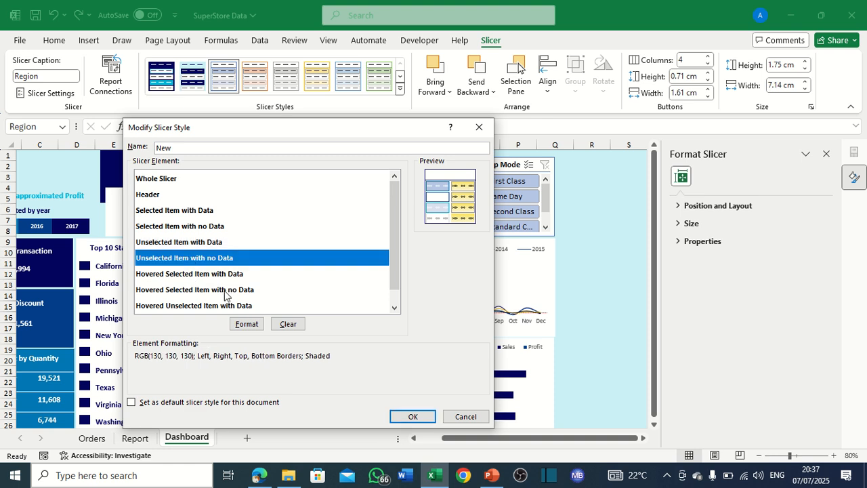
click(190, 274)
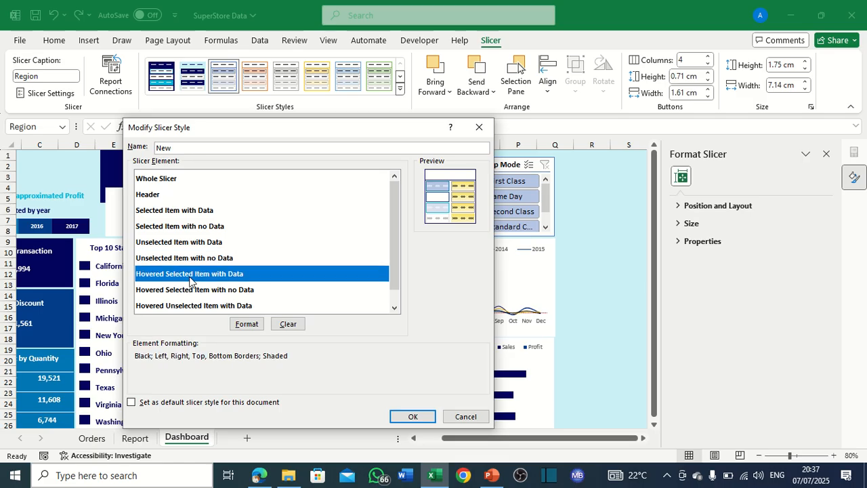
click(244, 325)
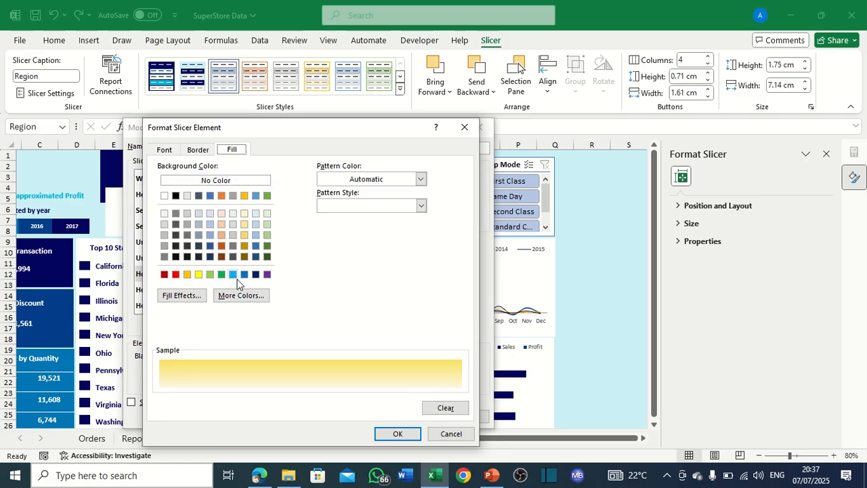
click(198, 150)
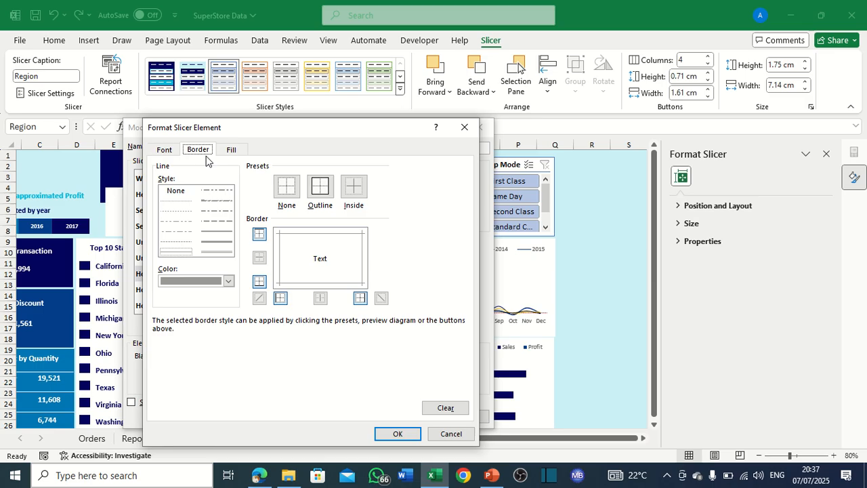
click(228, 280)
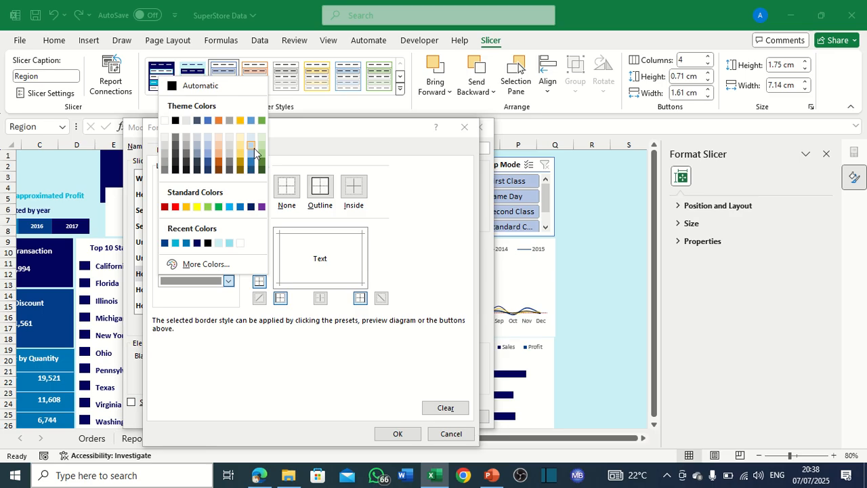
click(229, 242)
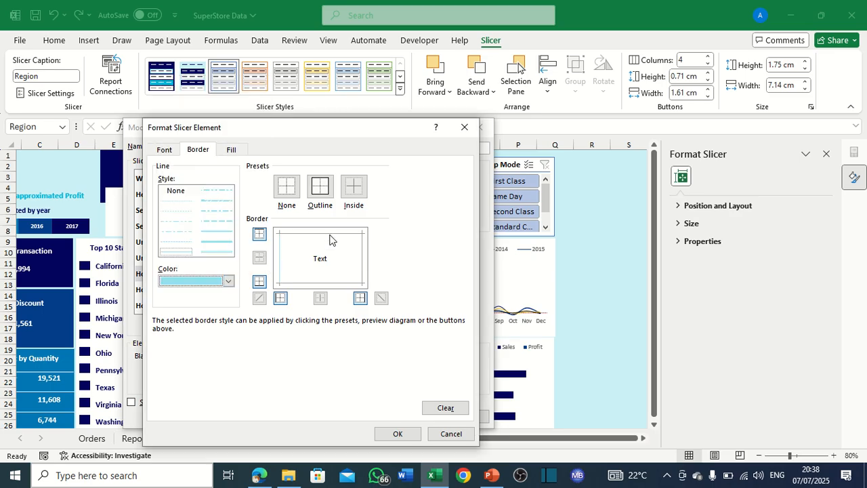
click(363, 256)
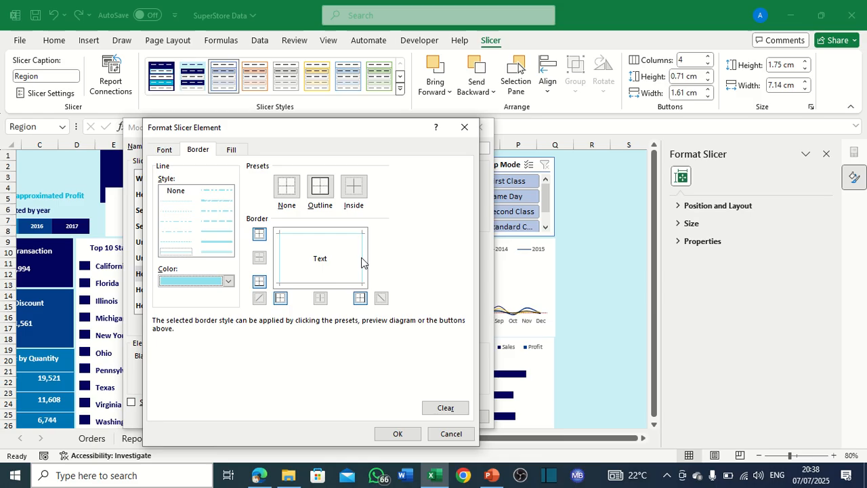
click(332, 283)
Set the Hovered Selected Item with Data element's fill pattern color to the recently used light aqua.
click(231, 150)
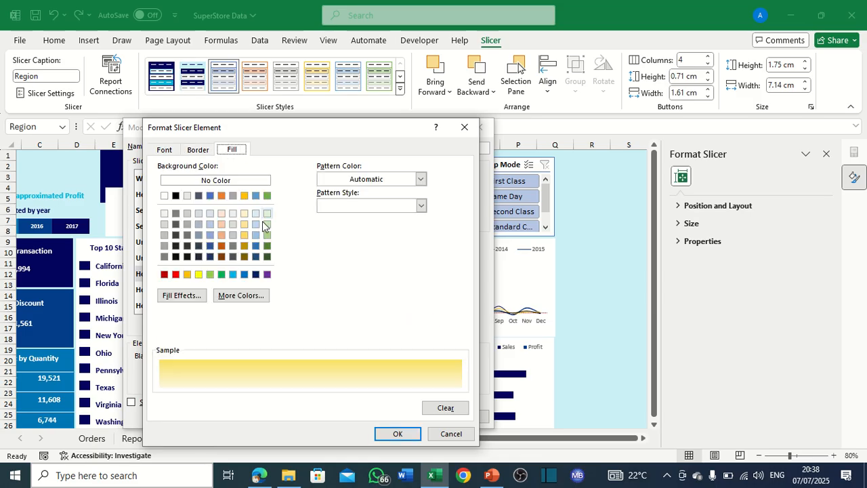
click(420, 179)
click(323, 353)
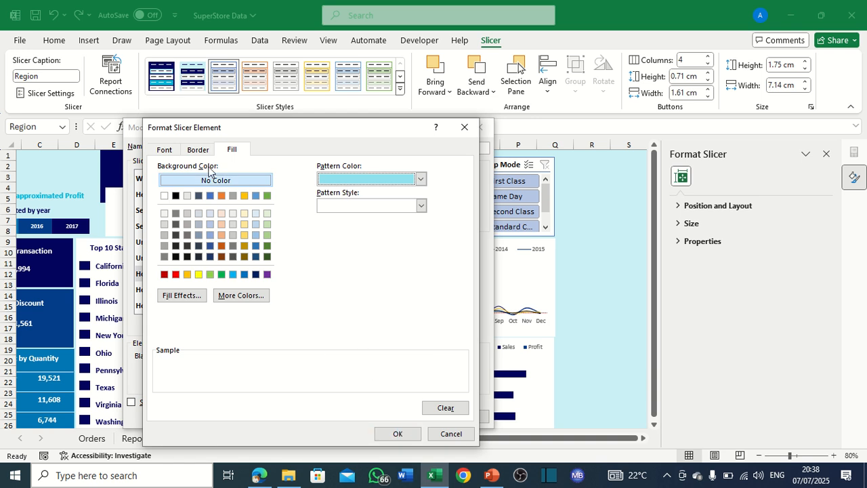
Set the Hovered Selected Item with Data element's font color to the recently used light aqua and apply the element formatting.
click(164, 150)
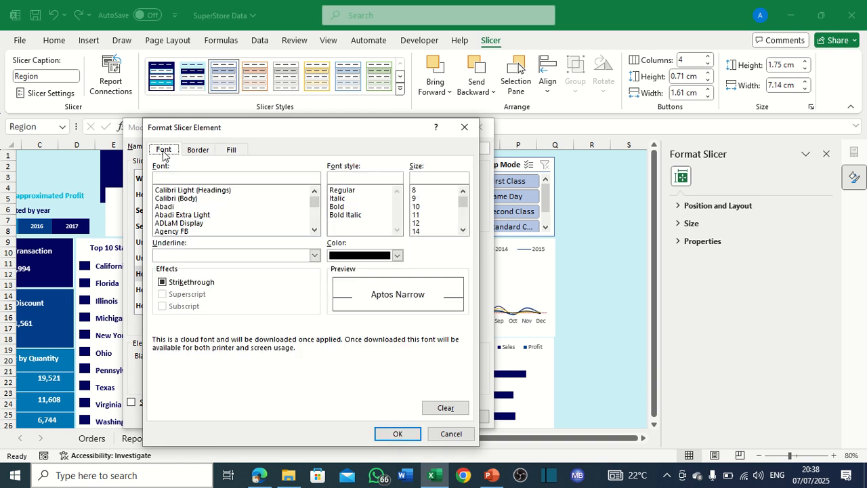
click(397, 254)
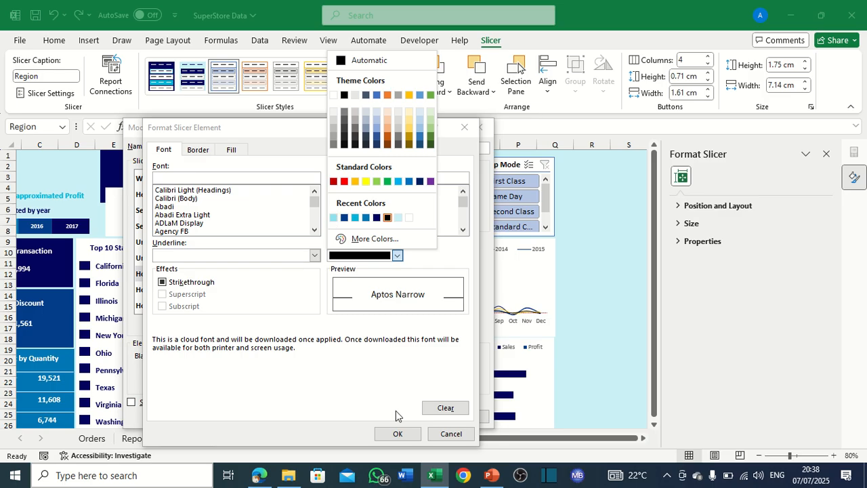
click(397, 433)
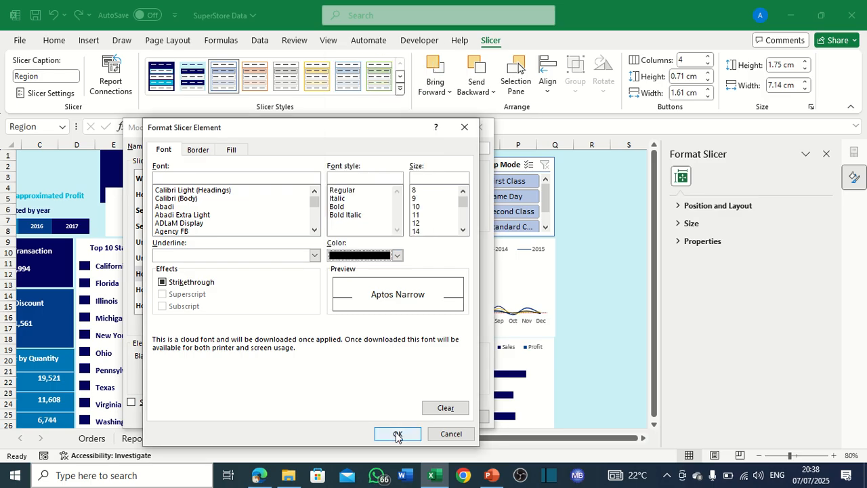
click(397, 255)
click(334, 218)
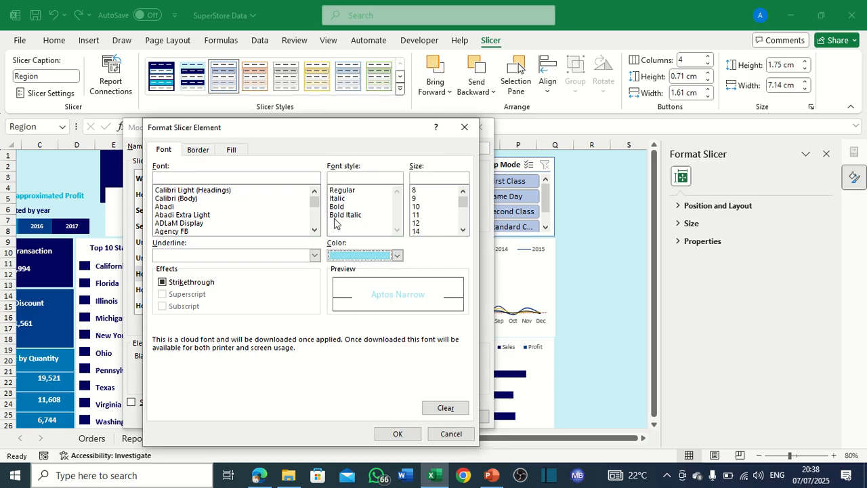
click(398, 433)
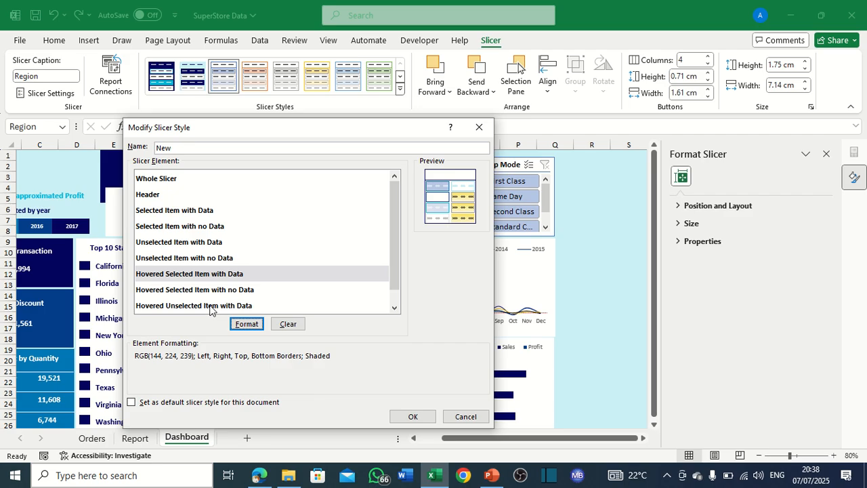
Save the New slicer style and restyle the Region slicer with the custom New Slicer 3 style.
click(413, 416)
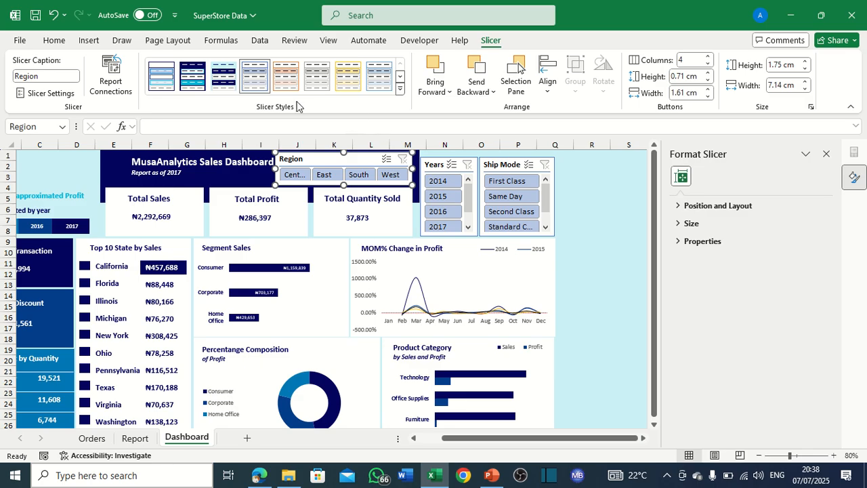
click(170, 73)
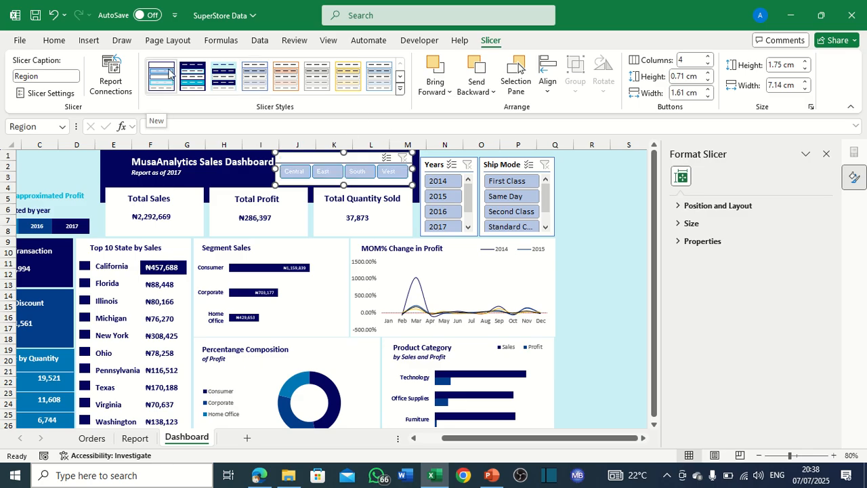
click(192, 75)
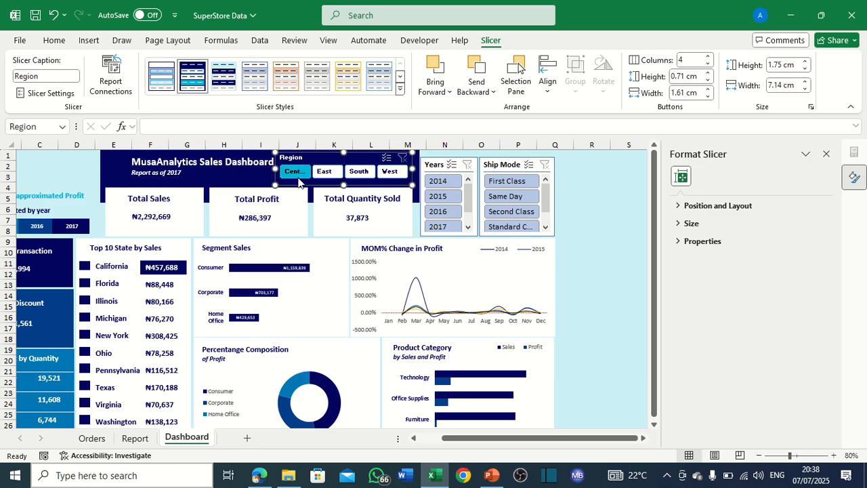
click(238, 176)
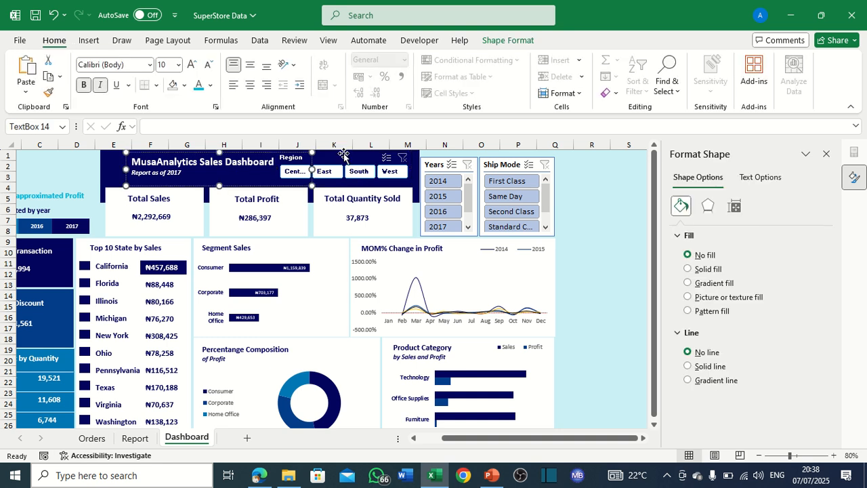
click(113, 164)
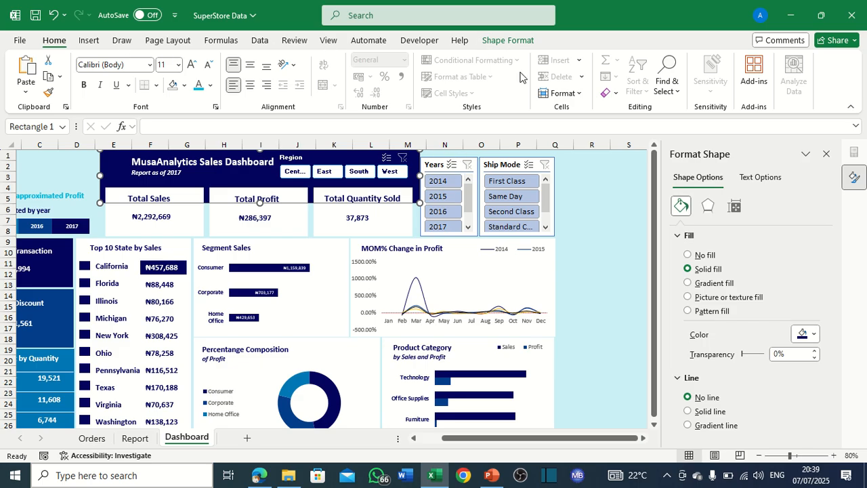
Duplicate the custom navy New Slicer 3 style from the Years slicer's style gallery and name the copy New 2.
click(460, 156)
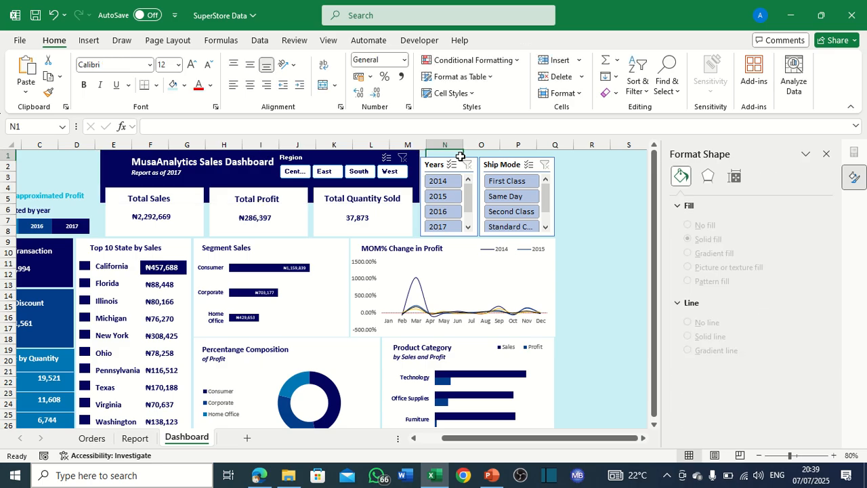
click(462, 164)
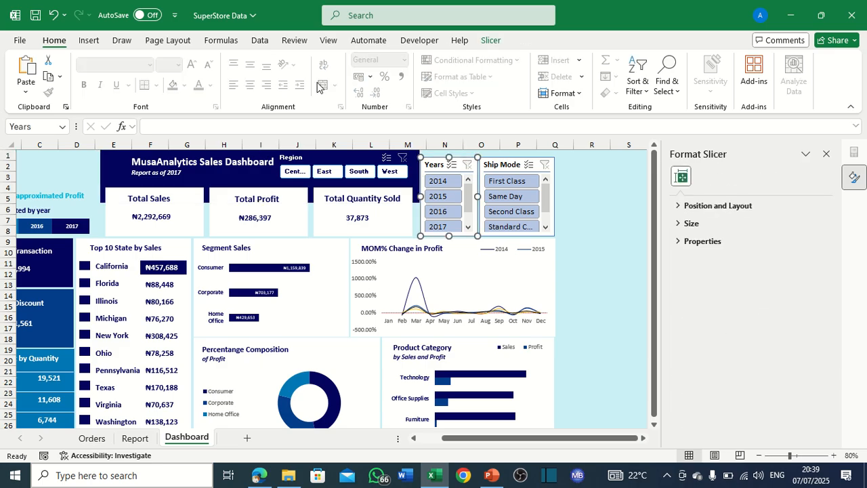
click(490, 40)
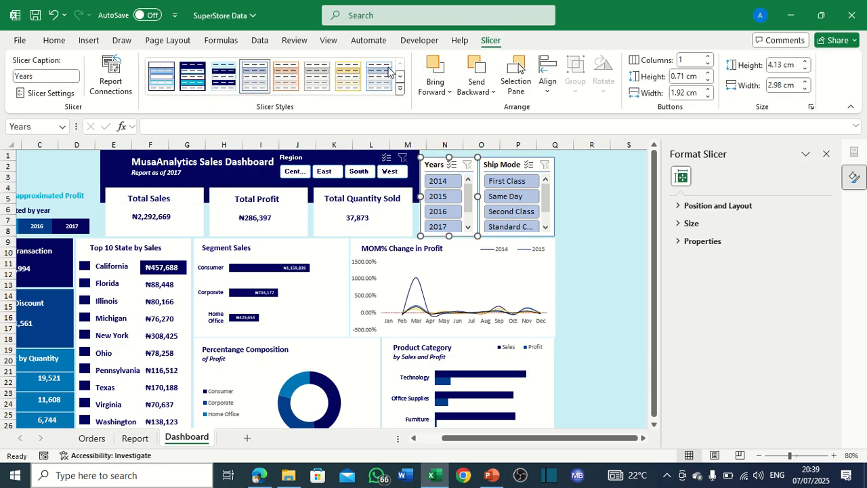
right_click(193, 80)
click(227, 107)
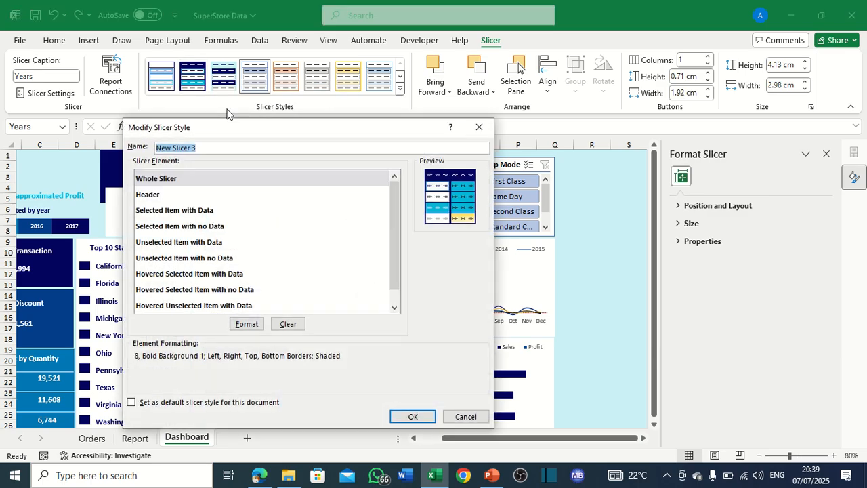
click(204, 147)
Recolor the outline border of the New 2 style's Whole Slicer element with the recently used light aqua.
click(181, 185)
click(252, 323)
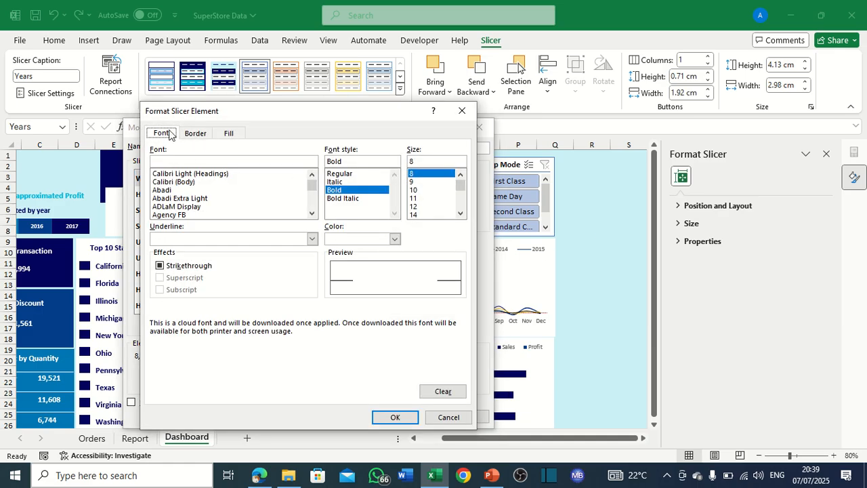
click(196, 136)
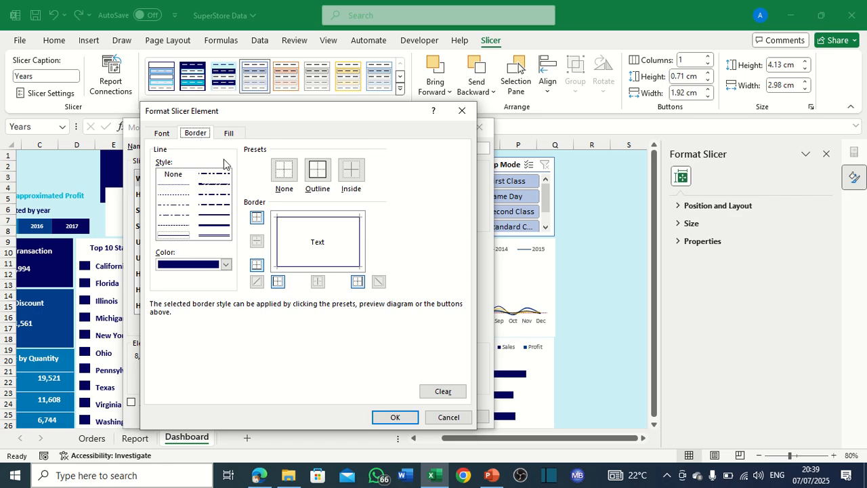
click(225, 264)
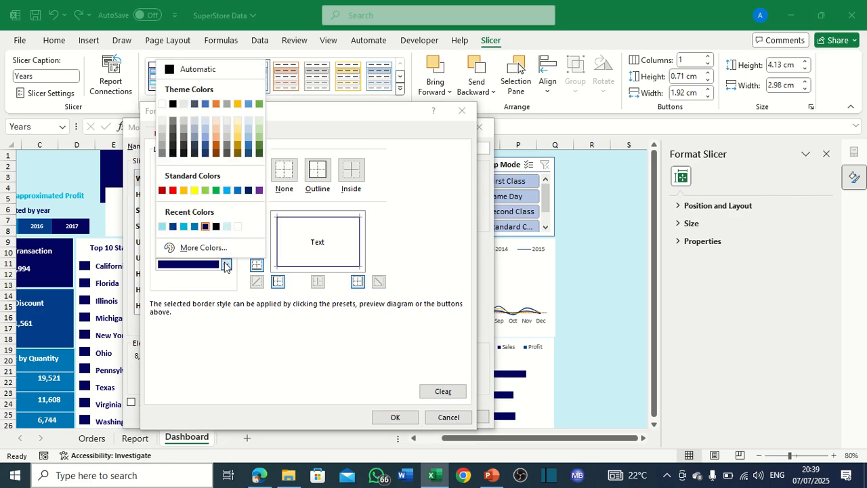
click(162, 226)
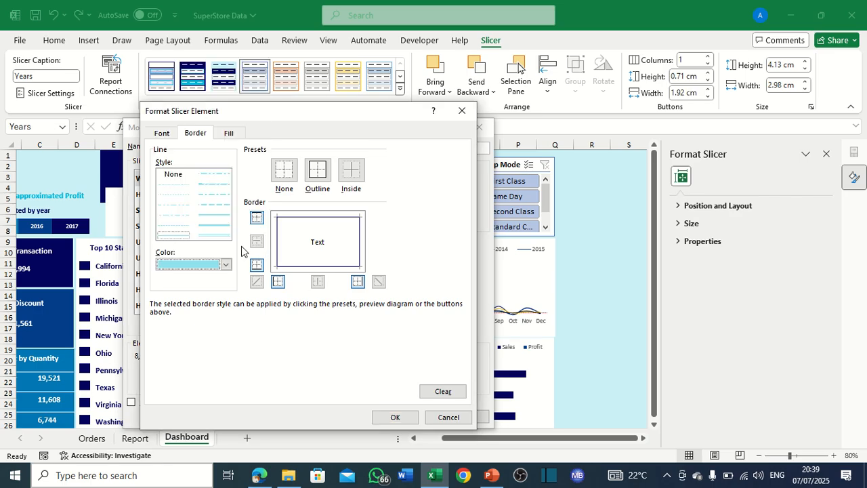
click(278, 246)
click(313, 218)
click(361, 238)
click(339, 268)
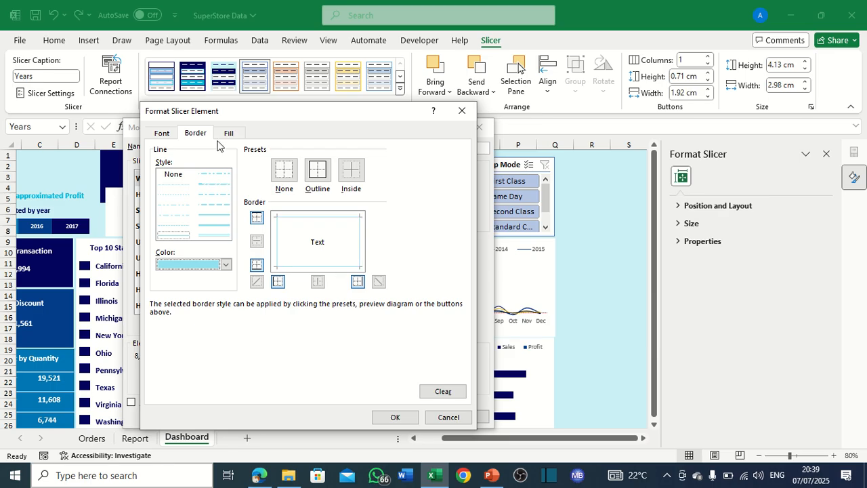
Set the Whole Slicer element's fill pattern color to the recently used light aqua and apply the element formatting.
click(228, 134)
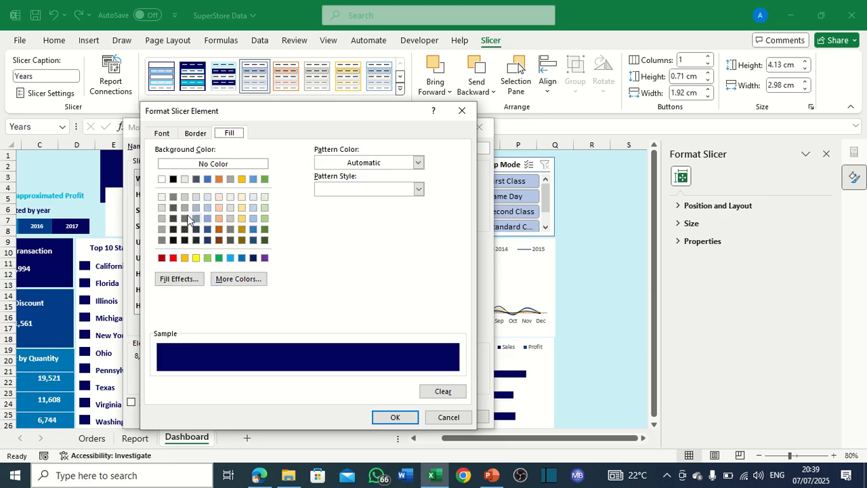
click(417, 162)
click(321, 337)
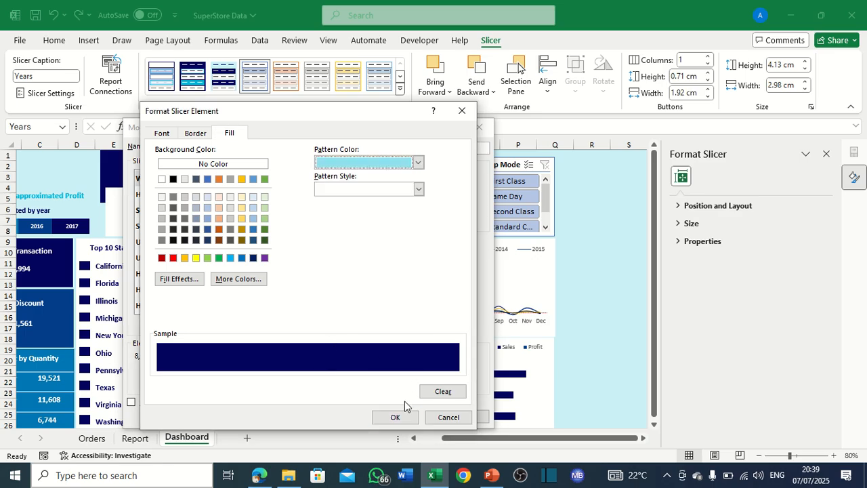
click(395, 416)
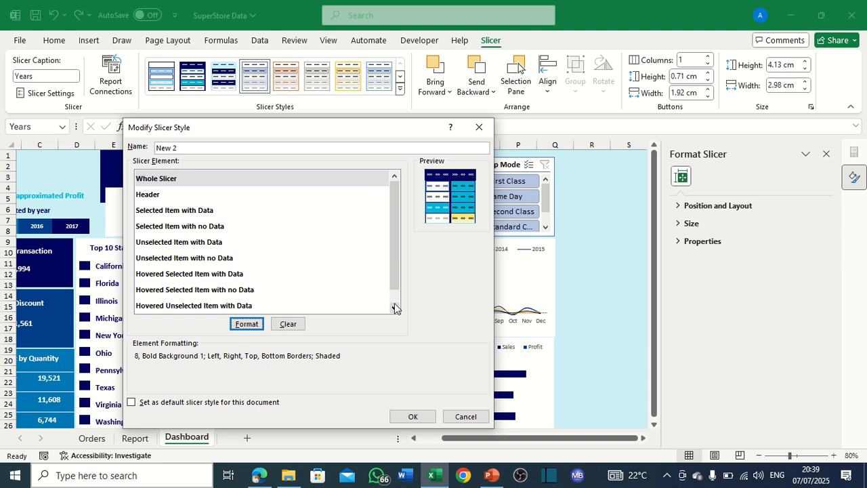
Reopen the Whole Slicer element's formatting, clear its navy fill, and set the pattern color to the recently used light aqua.
click(168, 180)
click(247, 324)
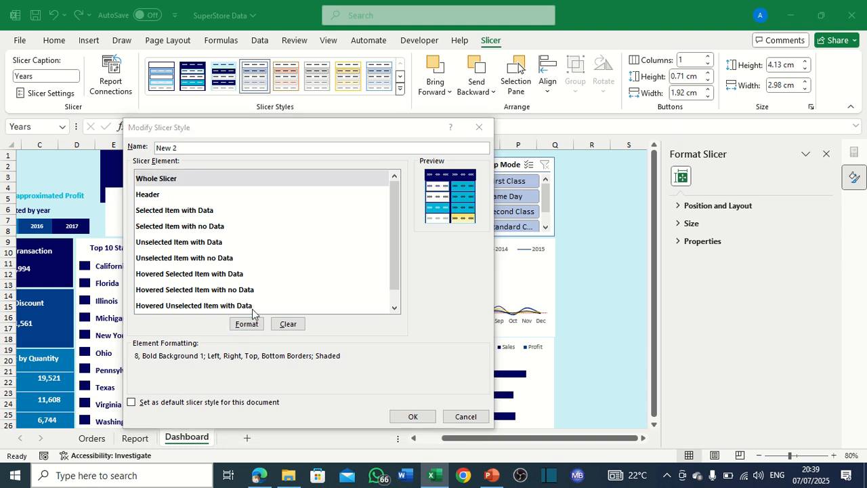
click(195, 135)
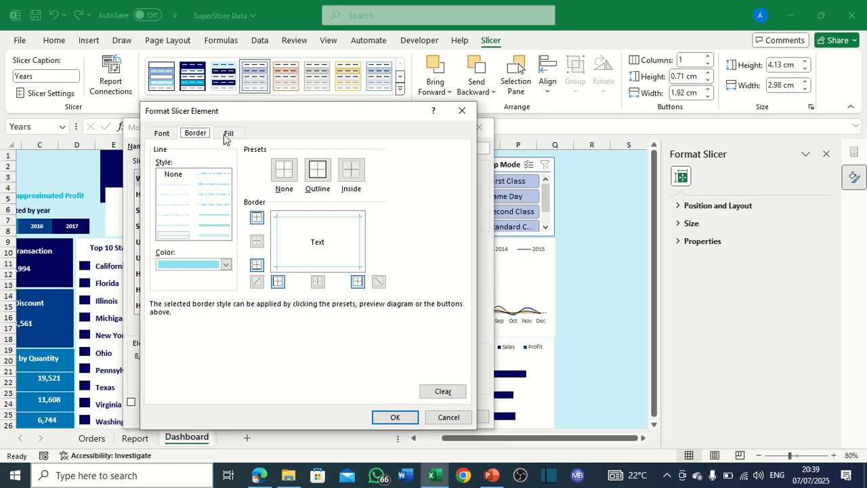
click(227, 134)
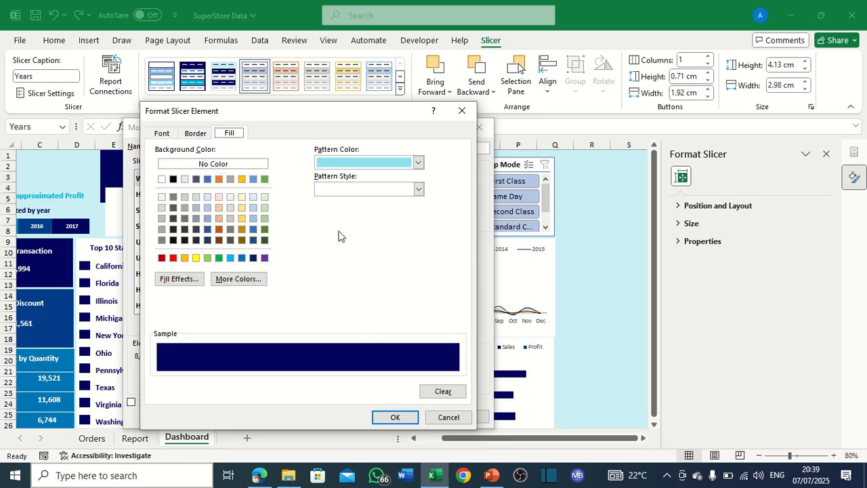
click(418, 189)
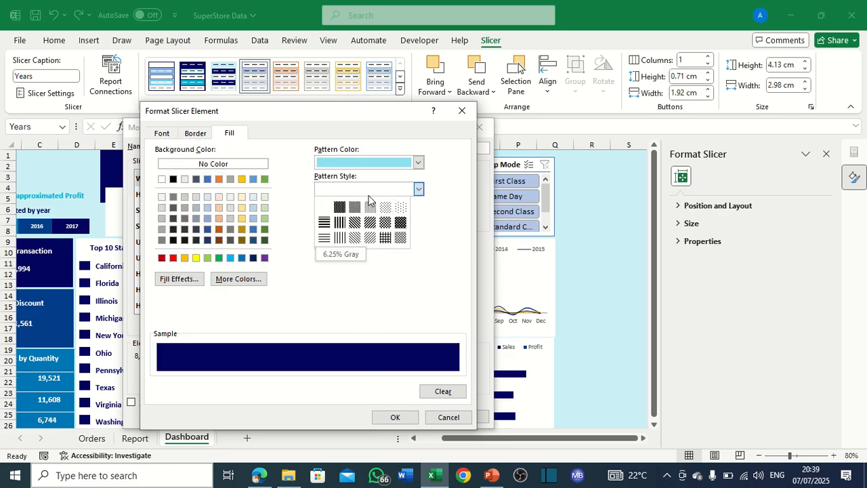
click(422, 162)
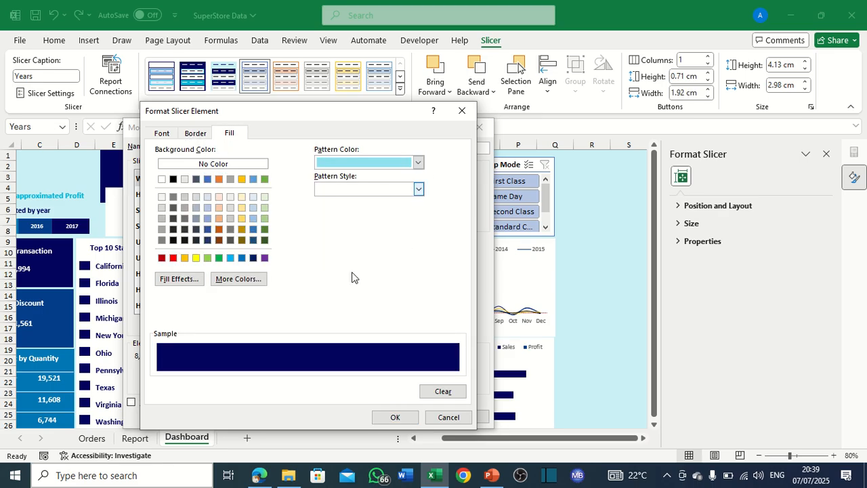
click(419, 164)
click(321, 337)
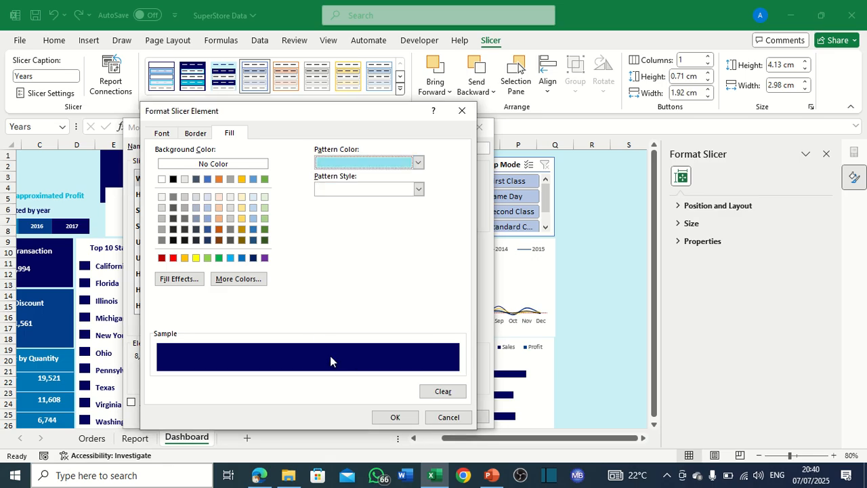
click(439, 392)
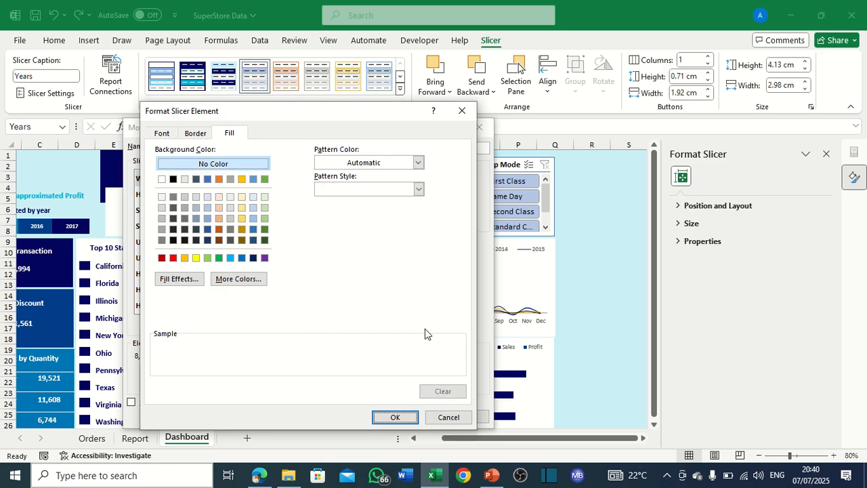
click(418, 163)
click(321, 339)
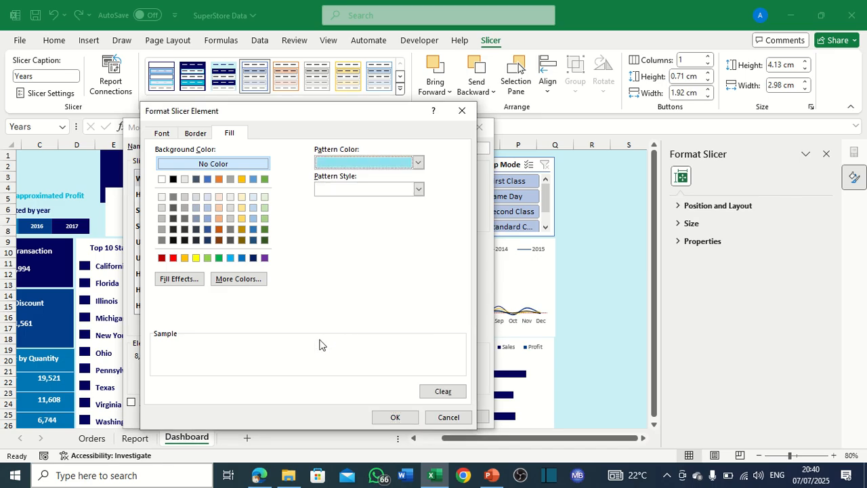
click(394, 416)
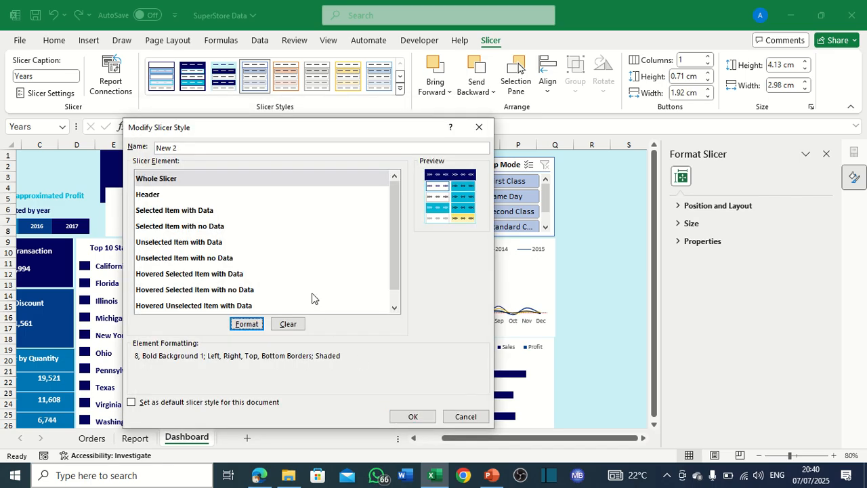
Clear the Header element's fill, set its pattern color to the recently used light aqua, and save the New 2 style.
click(174, 195)
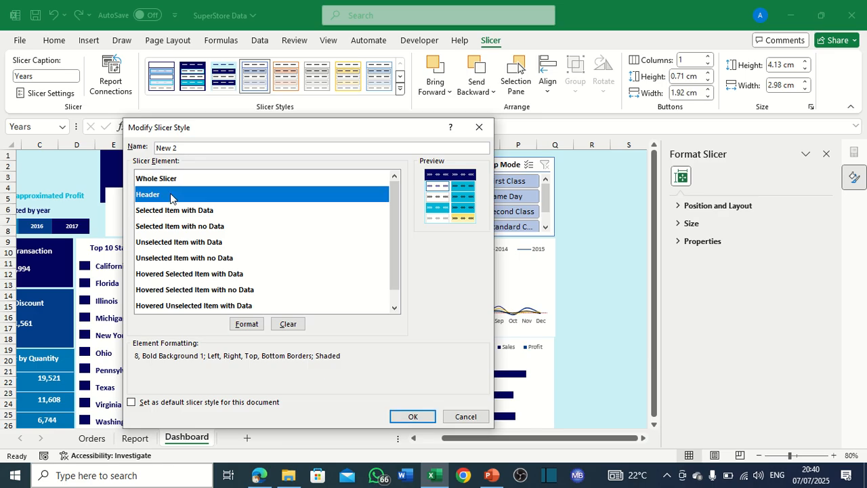
click(245, 324)
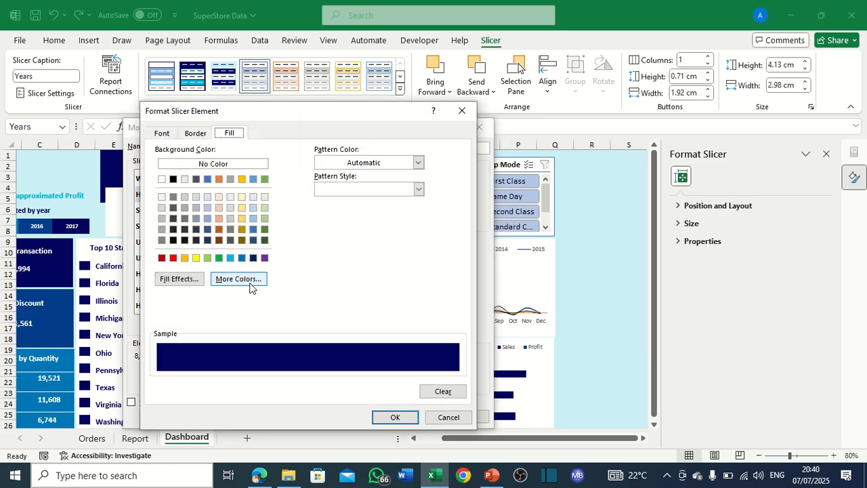
click(443, 391)
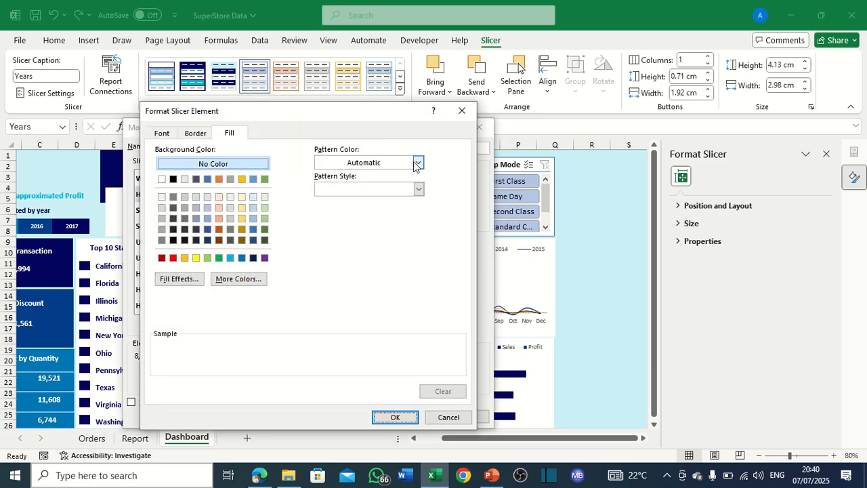
click(417, 163)
click(321, 338)
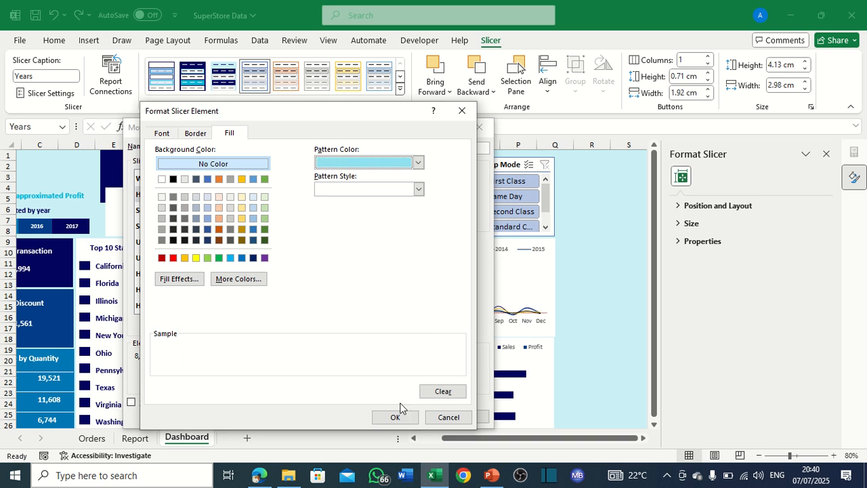
click(396, 417)
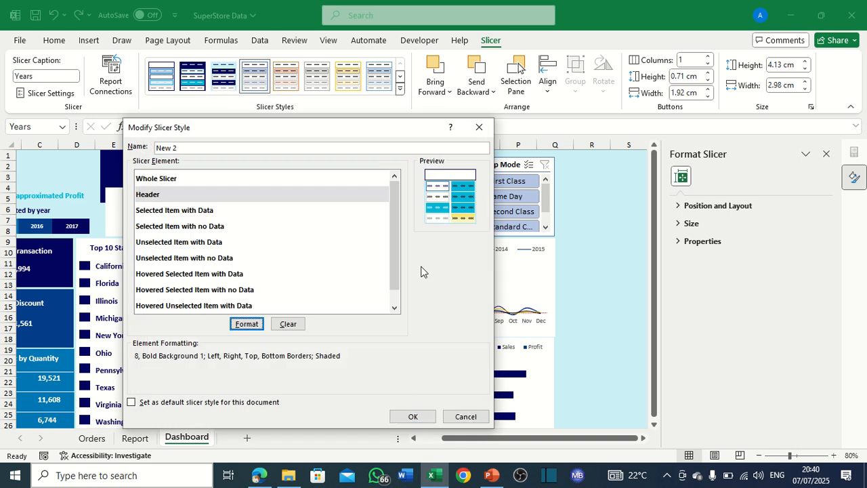
click(410, 418)
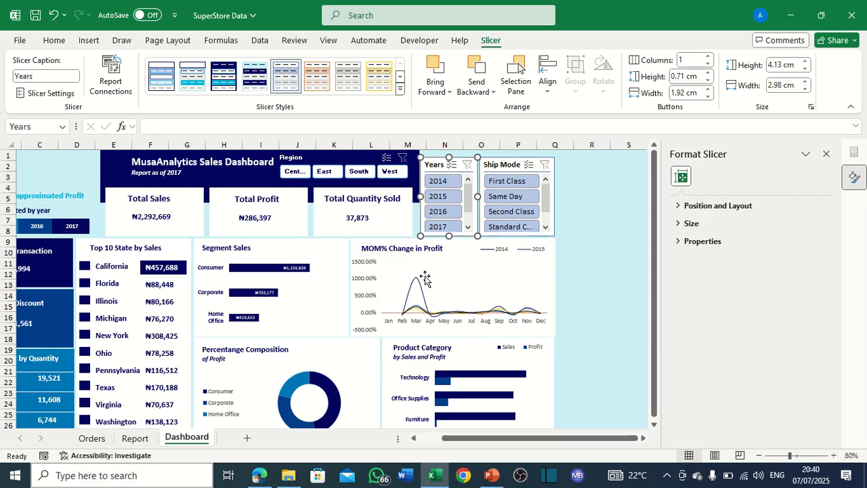
Apply the custom slicer style with a light aqua background and navy buttons to the Years and Ship Mode slicers.
click(188, 87)
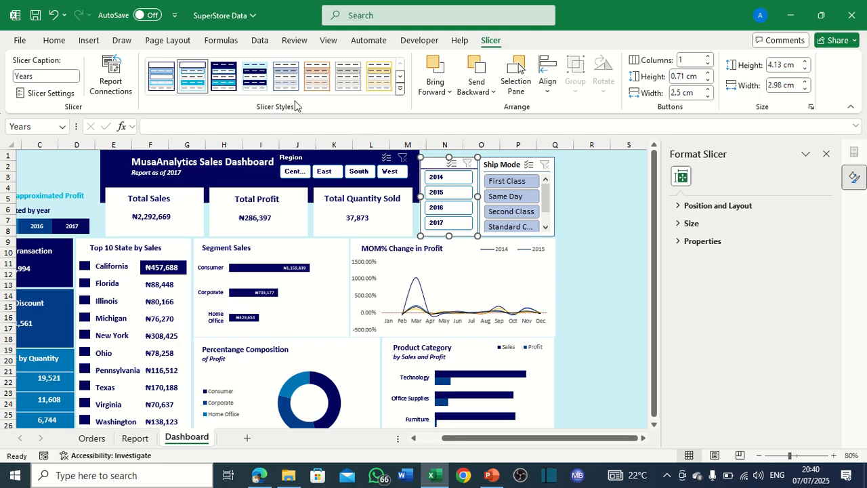
click(258, 72)
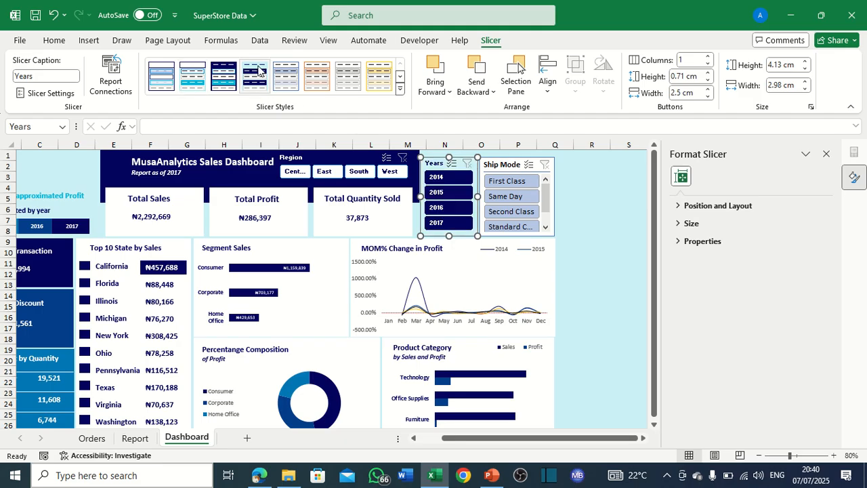
click(505, 165)
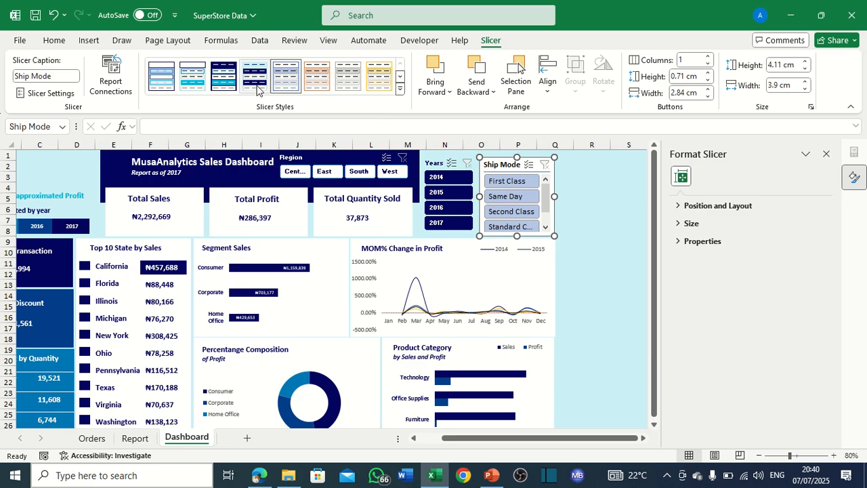
click(229, 82)
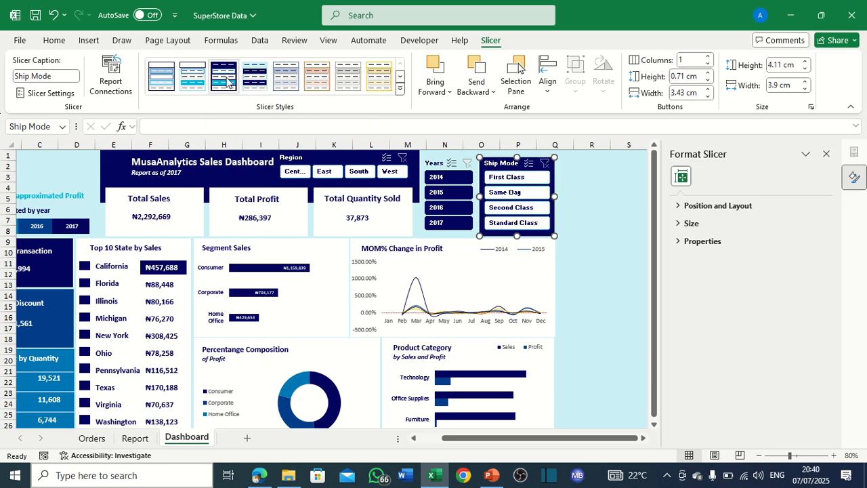
click(254, 78)
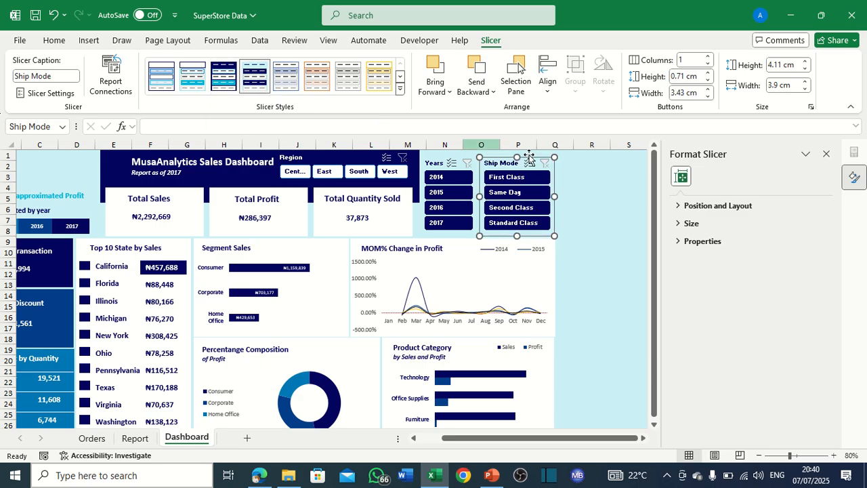
click(600, 193)
click(559, 188)
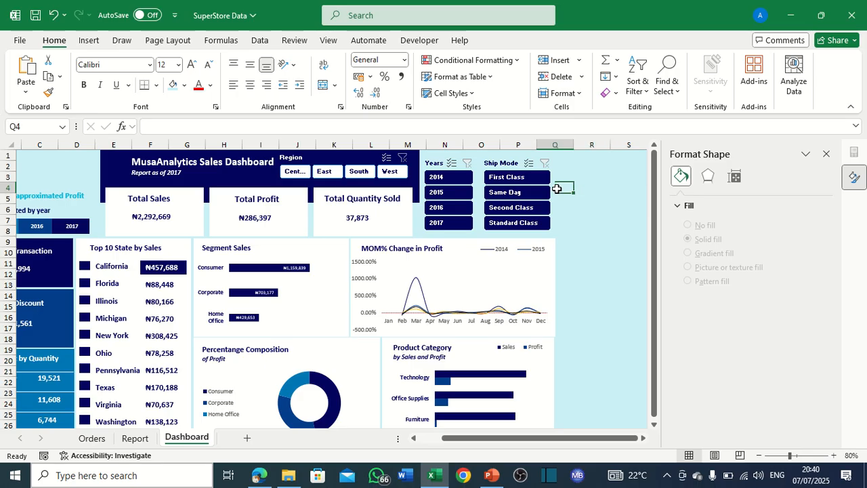
click(582, 206)
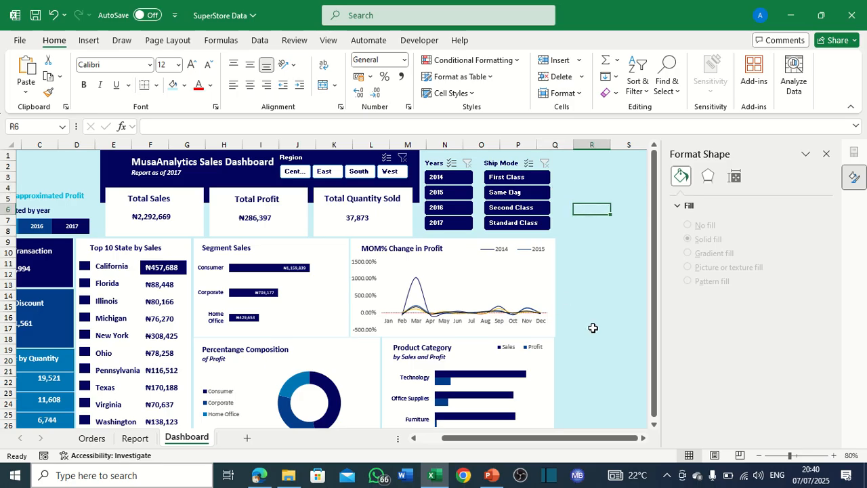
drag(581, 438, 561, 447)
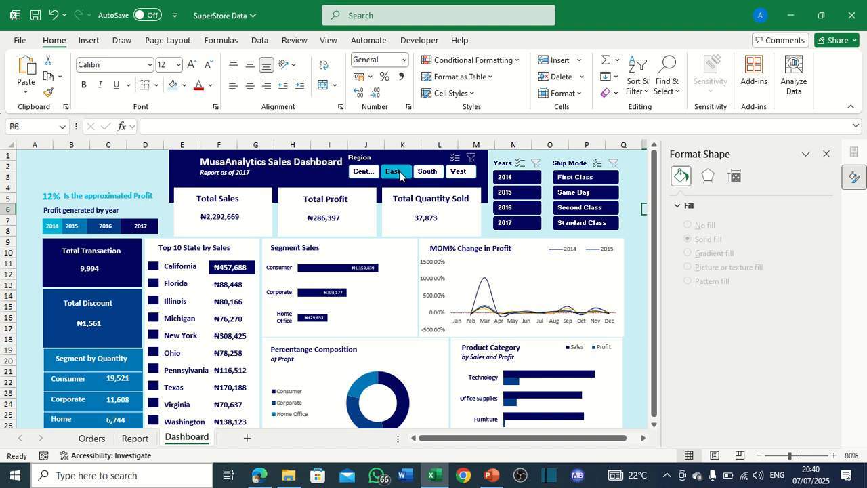
Connect the Region slicer to all the Report sheet's pivot tables, PivotTable1 through PivotTable8, and apply the report connections.
click(404, 160)
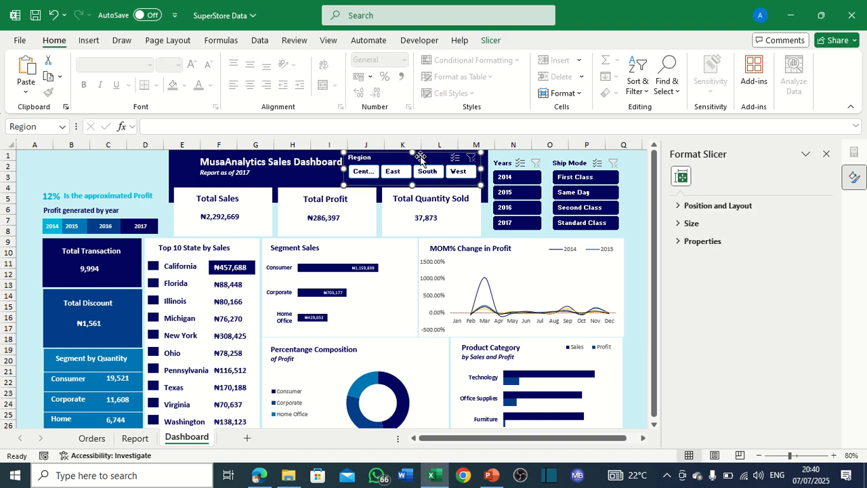
right_click(421, 160)
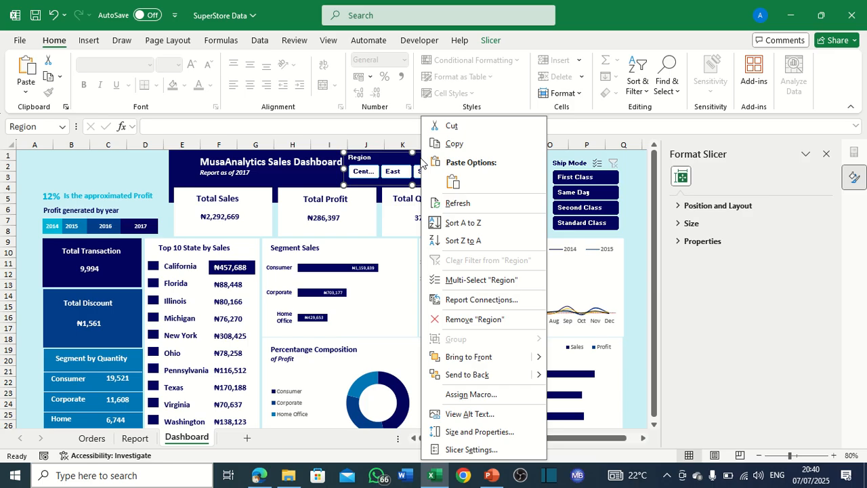
click(453, 299)
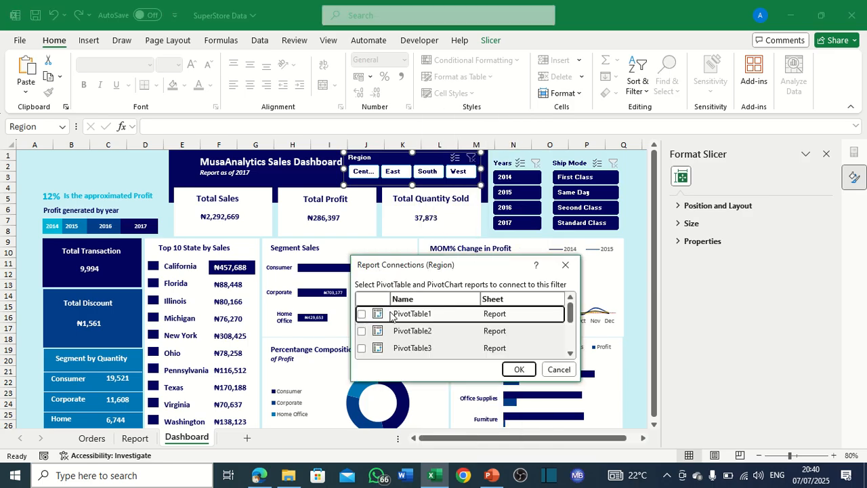
click(361, 331)
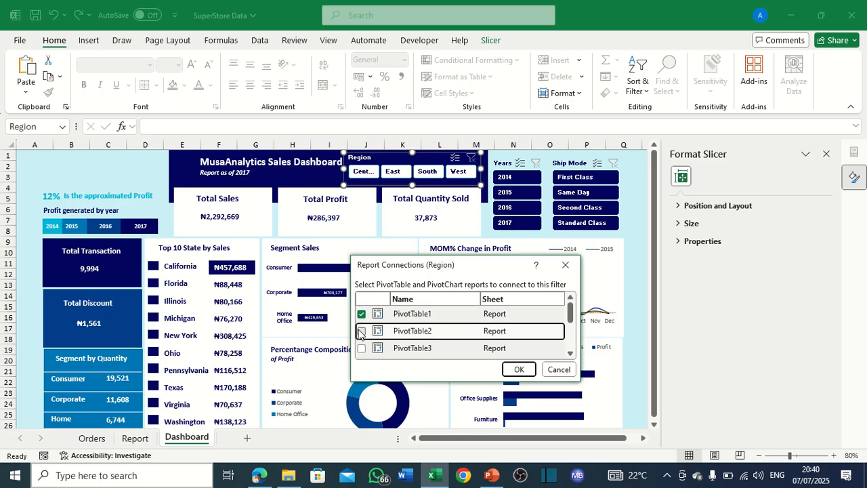
click(361, 348)
scroll(364, 341, down, 1)
click(361, 334)
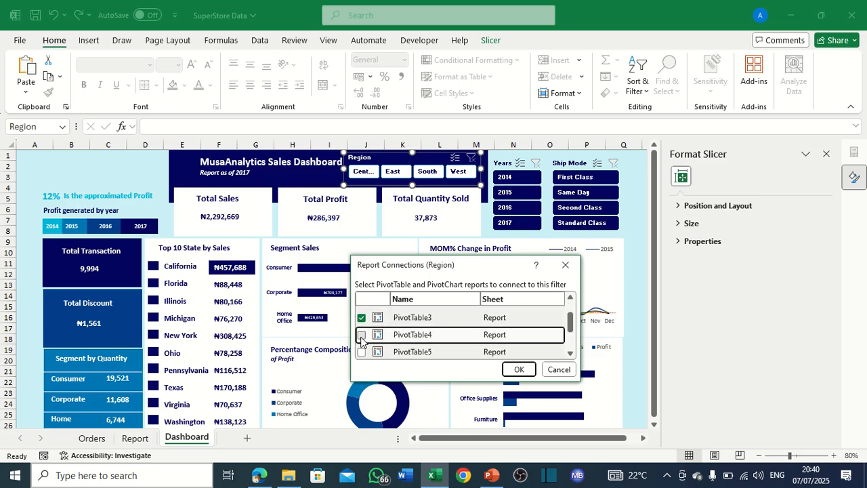
click(362, 352)
scroll(383, 348, down, 1)
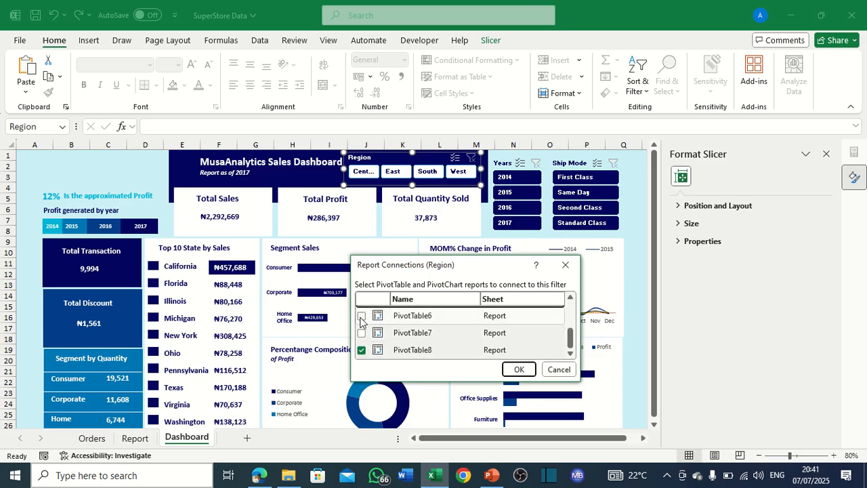
click(401, 315)
click(409, 333)
scroll(420, 323, up, 1)
scroll(419, 324, down, 1)
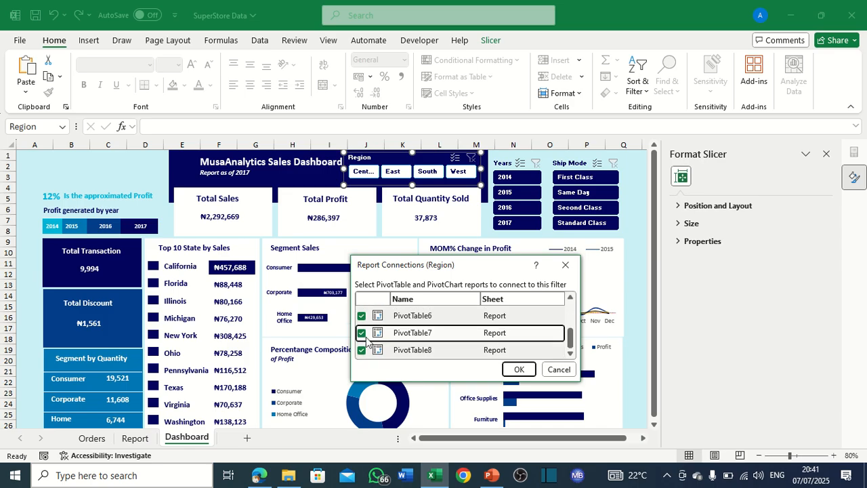
click(516, 368)
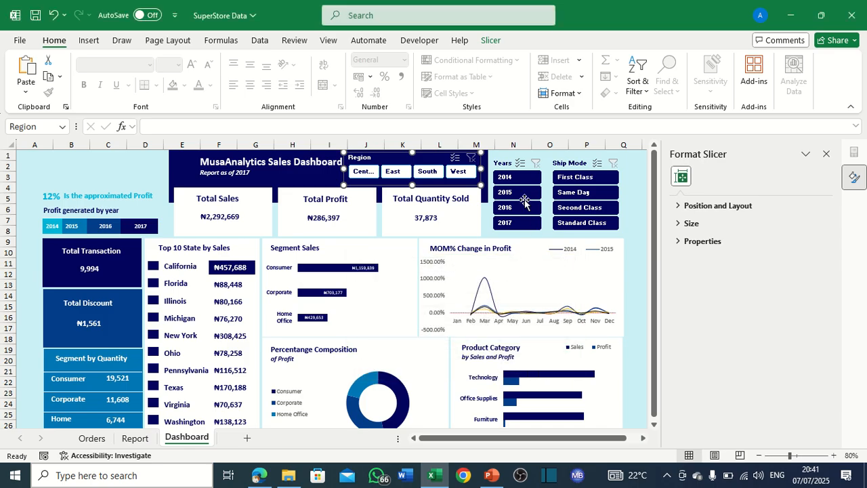
Connect the Years slicer to all the Report sheet's pivot tables by enabling PivotTable1 through PivotTable7 in its report connections.
click(528, 160)
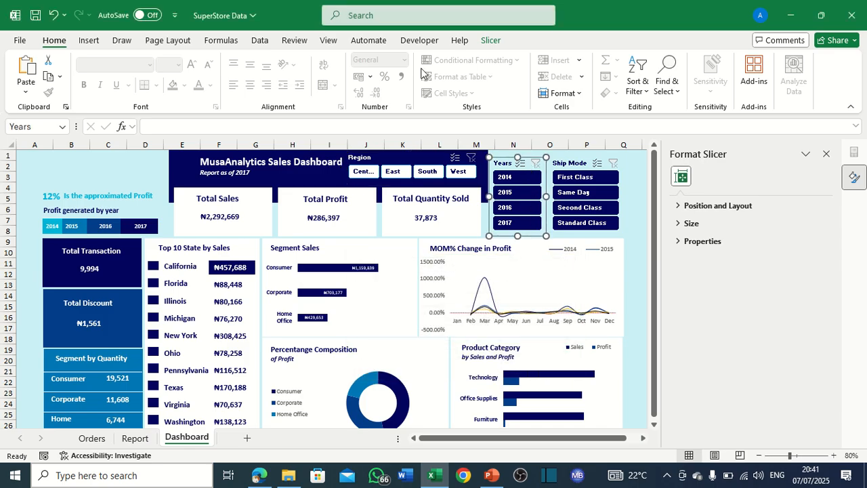
click(490, 40)
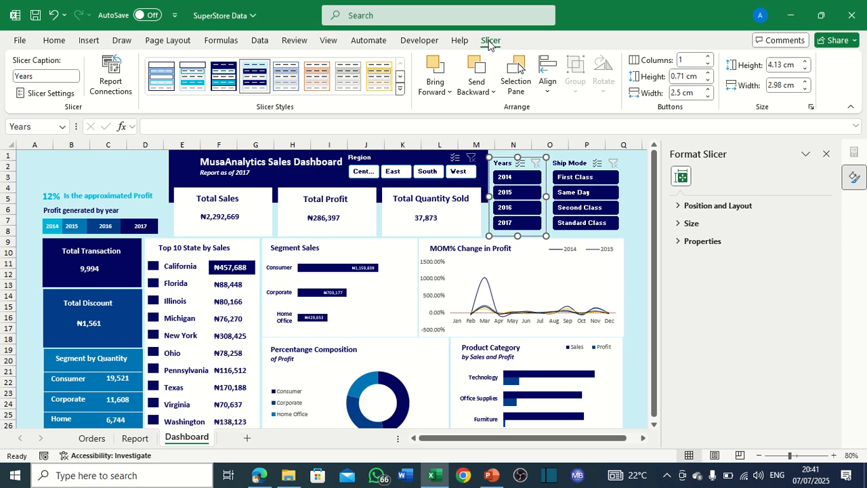
right_click(505, 160)
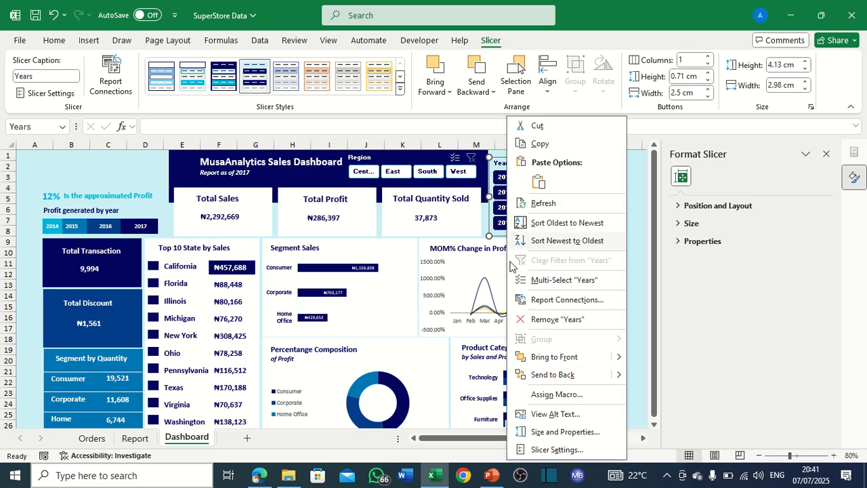
click(542, 298)
click(432, 305)
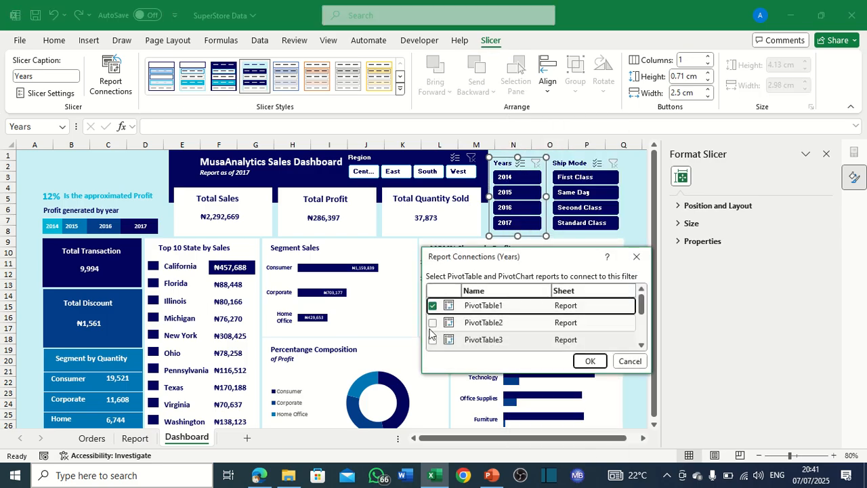
click(432, 322)
click(432, 339)
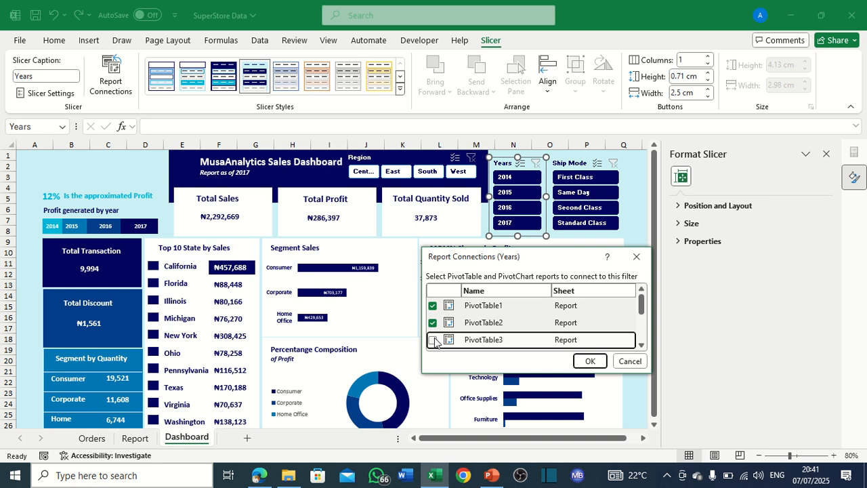
scroll(434, 325, down, 1)
click(433, 315)
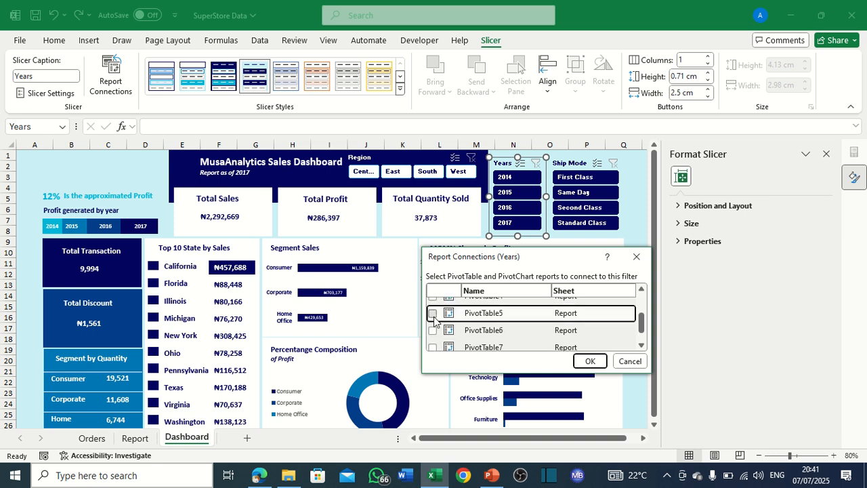
click(432, 315)
click(433, 331)
click(433, 331)
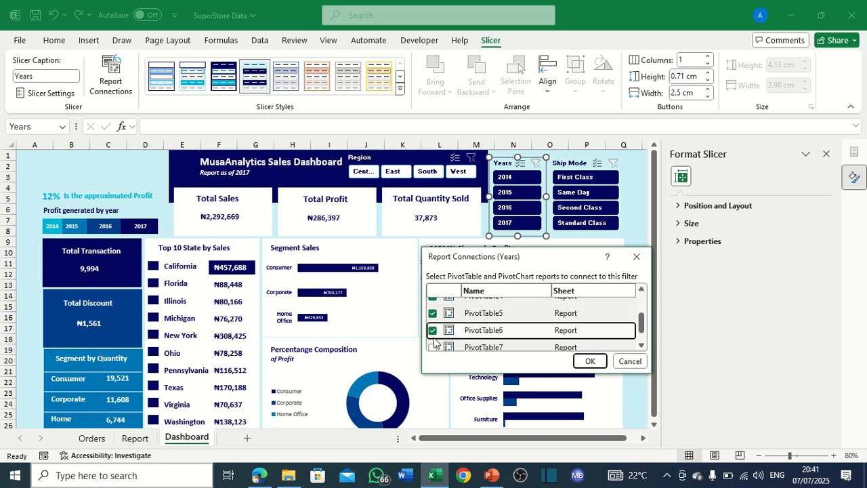
click(434, 346)
scroll(451, 308, down, 1)
scroll(453, 329, up, 1)
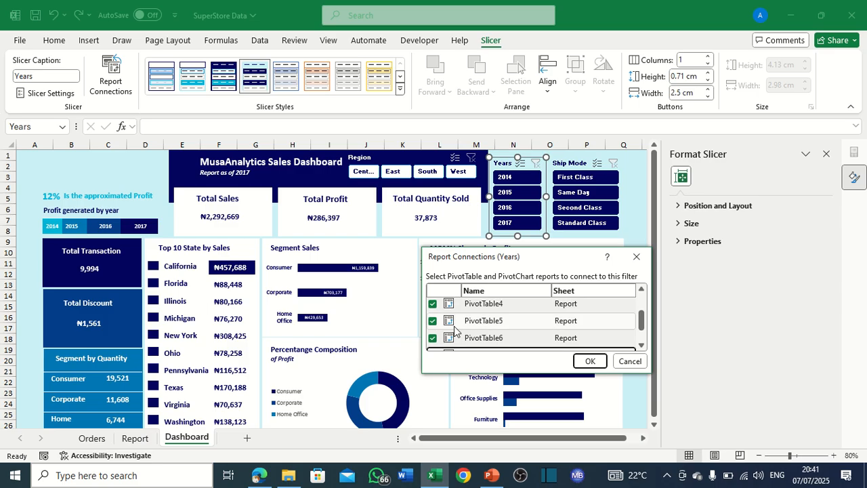
click(588, 360)
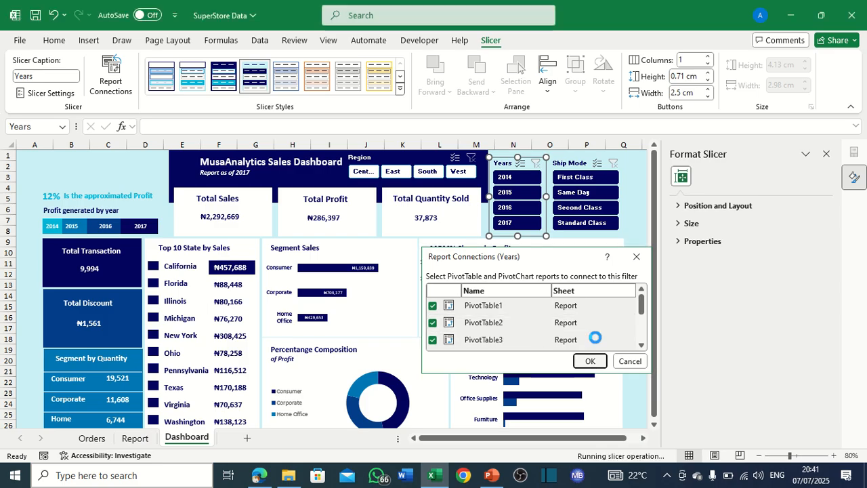
Connect the Ship Mode slicer to every pivot table from PivotTable1 through PivotTable8 and apply its report connections.
right_click(603, 164)
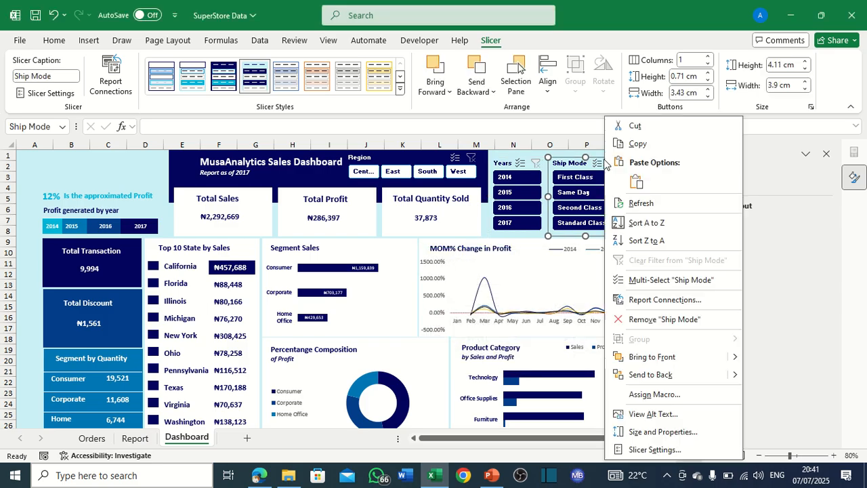
click(652, 300)
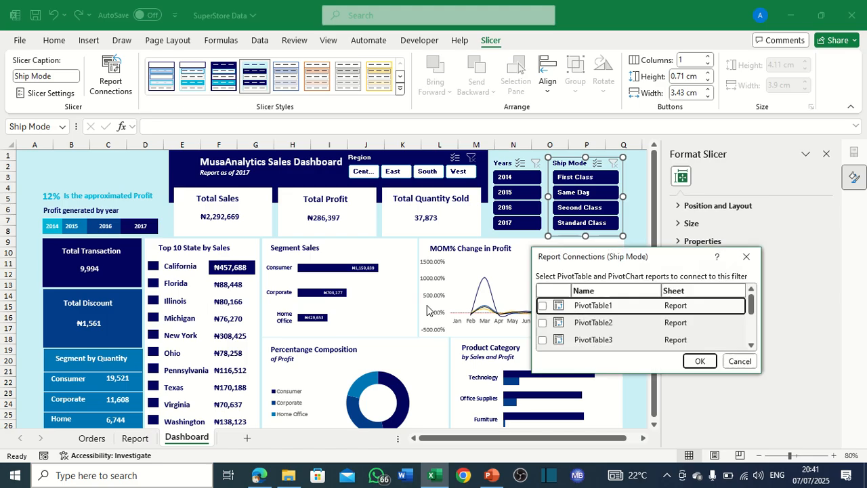
click(542, 306)
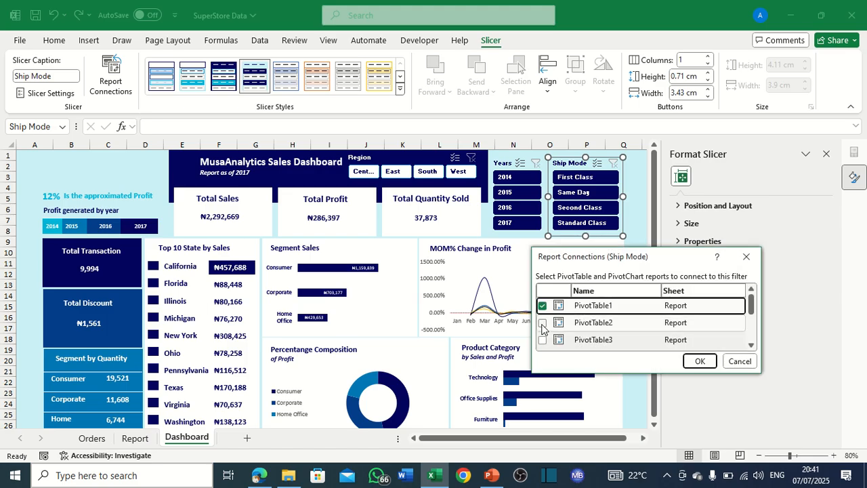
click(542, 322)
click(543, 340)
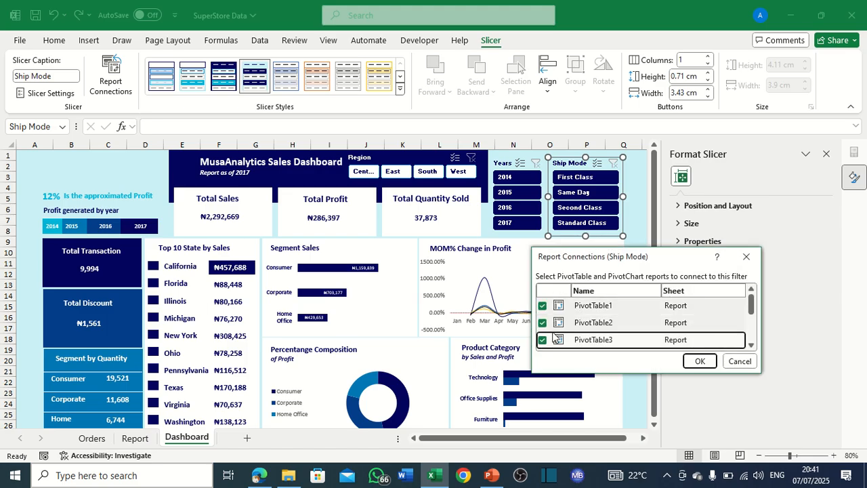
scroll(554, 336, down, 2)
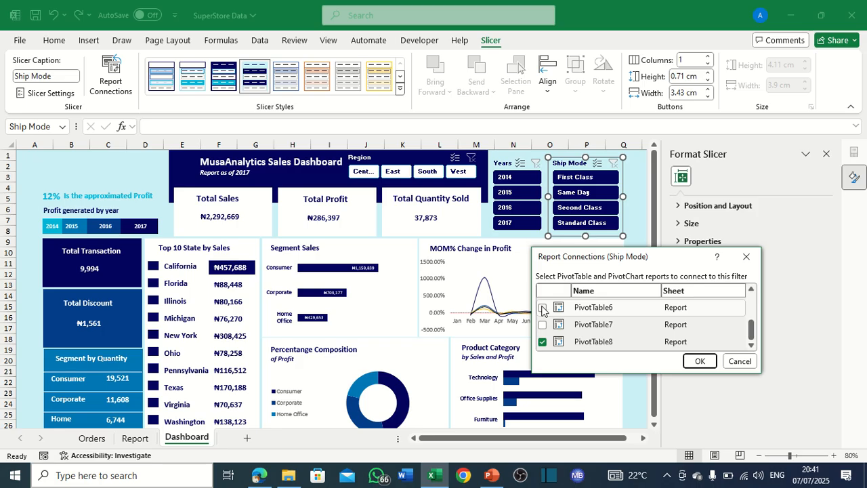
click(542, 309)
click(541, 325)
scroll(546, 325, up, 1)
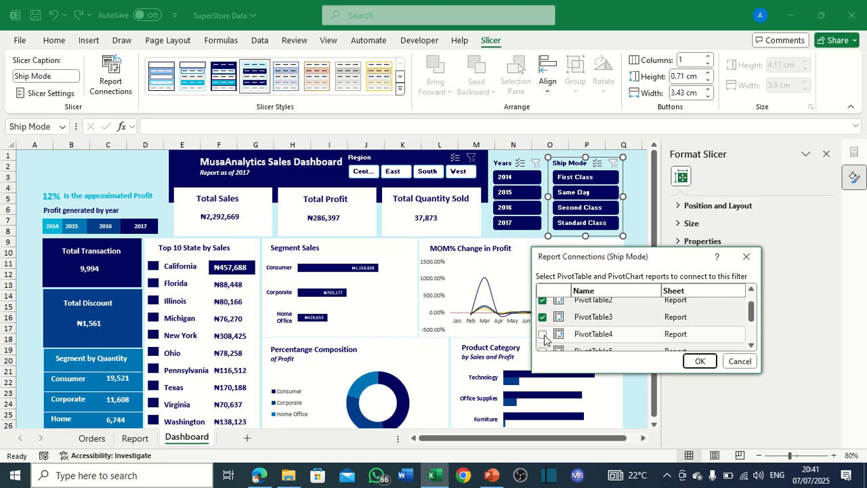
click(544, 335)
scroll(546, 337, down, 1)
click(542, 322)
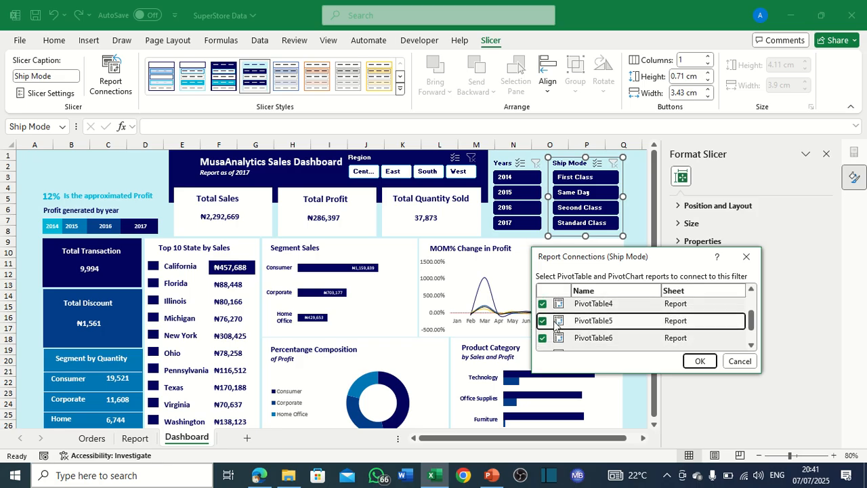
scroll(554, 325, down, 1)
click(544, 341)
click(693, 366)
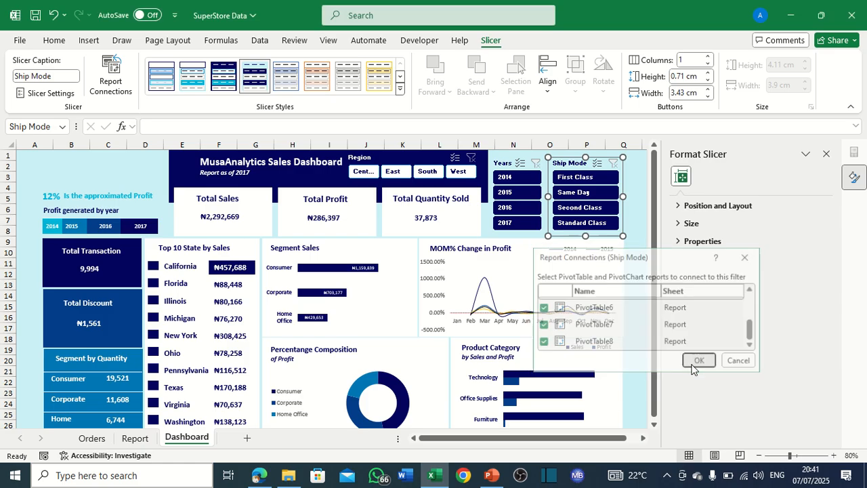
Open the stock icon library for insertion at cell D3 and select the outlined yarn-and-needles icon.
click(161, 176)
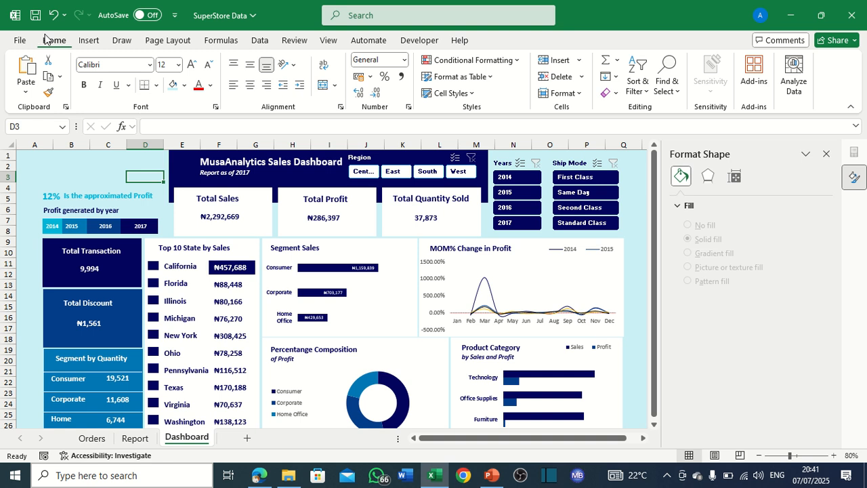
click(89, 42)
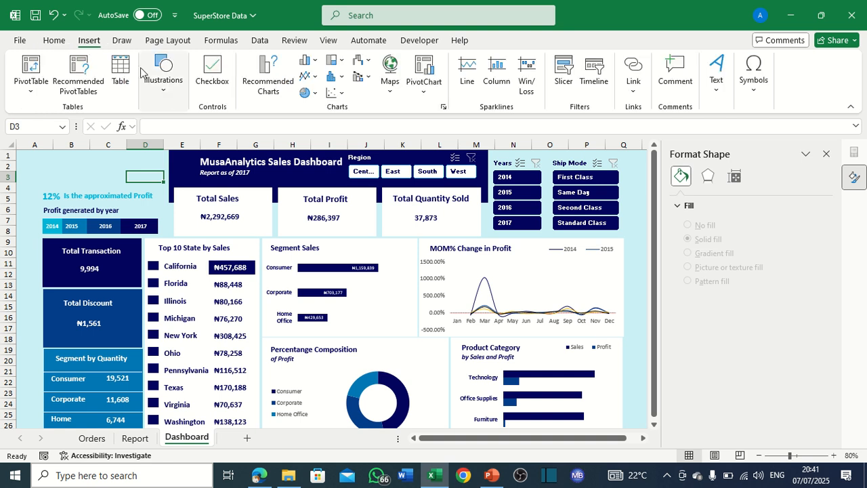
click(166, 95)
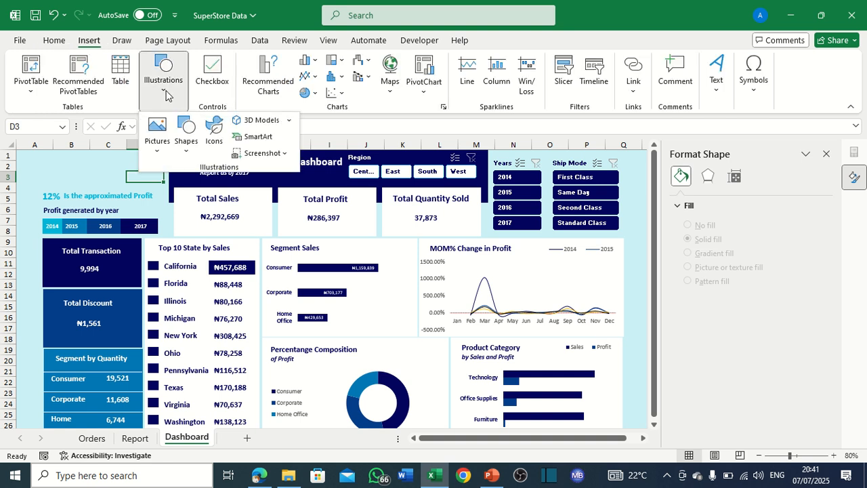
click(218, 140)
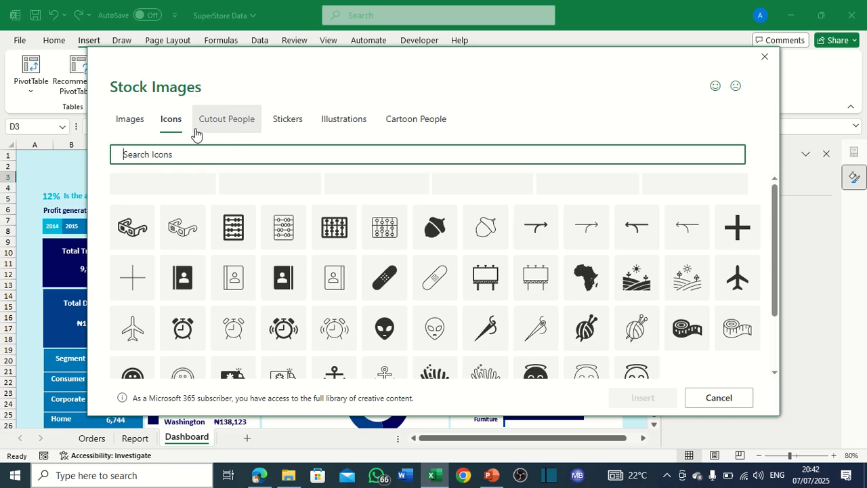
scroll(533, 273, down, 2)
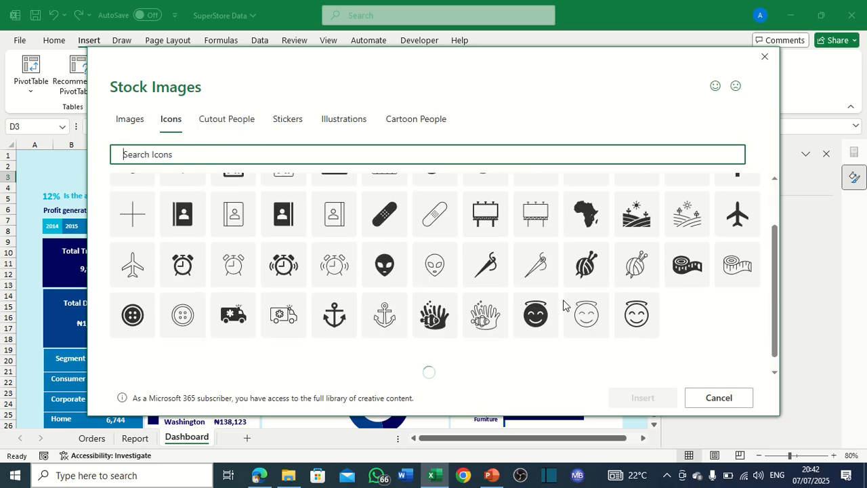
click(648, 254)
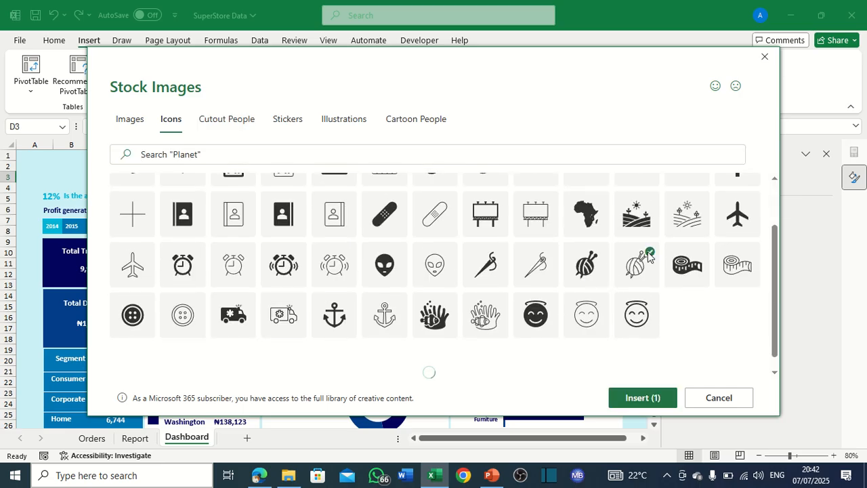
Browse the stock icons and search them for "sales".
scroll(485, 250, up, 2)
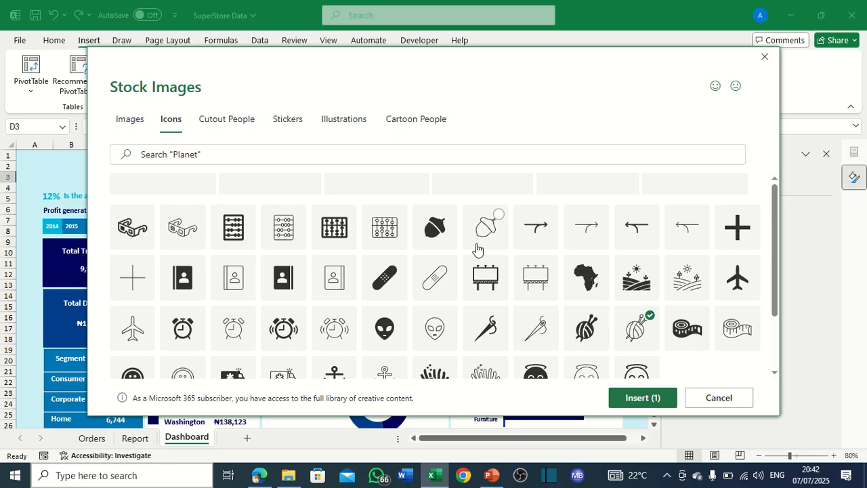
scroll(479, 249, down, 2)
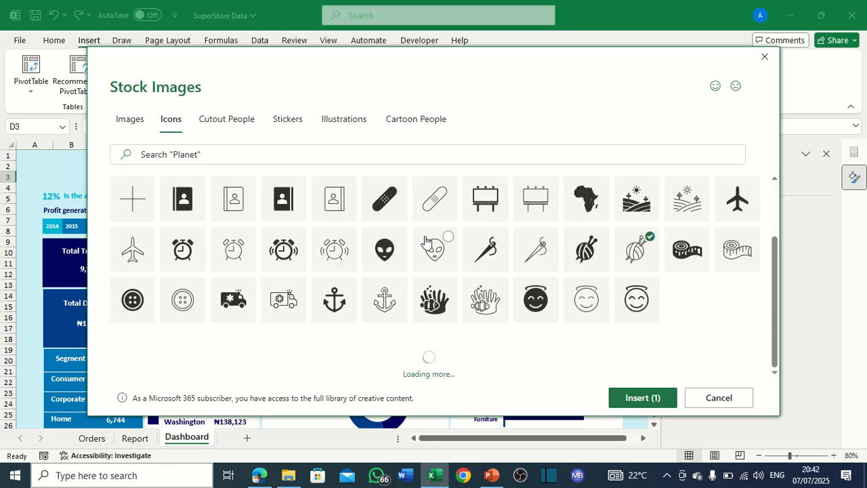
scroll(447, 237, up, 2)
scroll(412, 238, down, 2)
scroll(531, 258, up, 3)
click(227, 157)
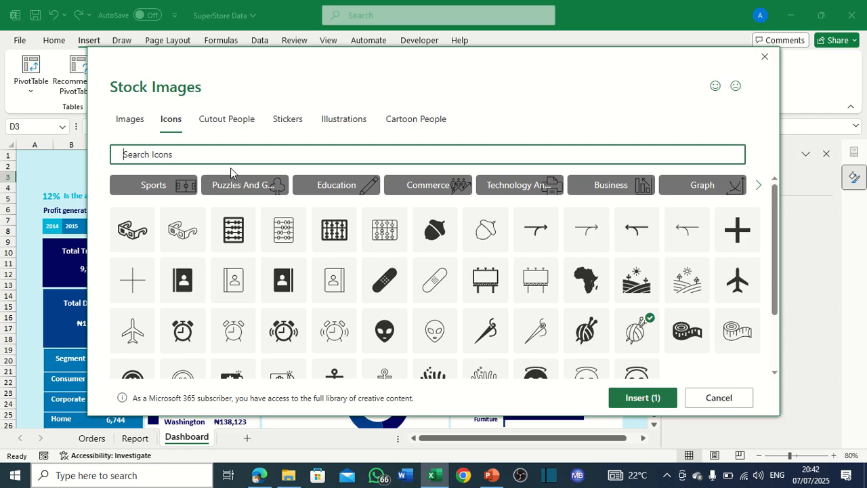
text(sales)
key(Return)
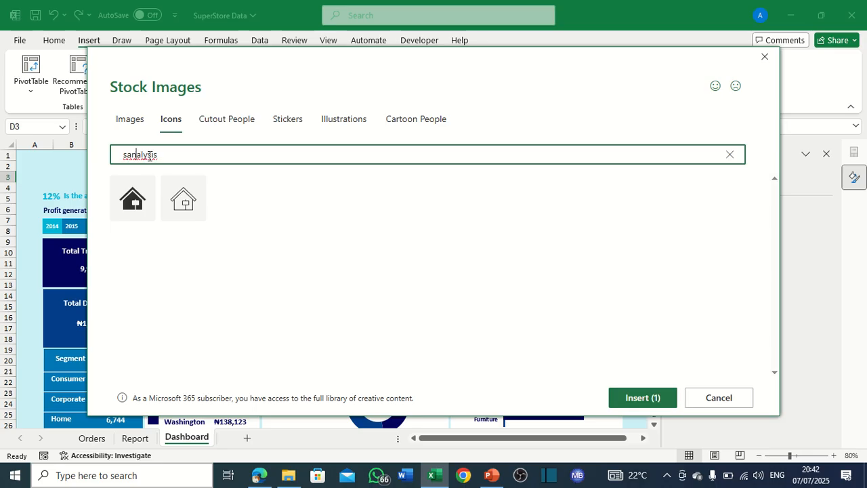
Search the stock icons for "analysis" and select the outlined Venn diagram, maze and pulse magnifier icons.
key(BackSpace)
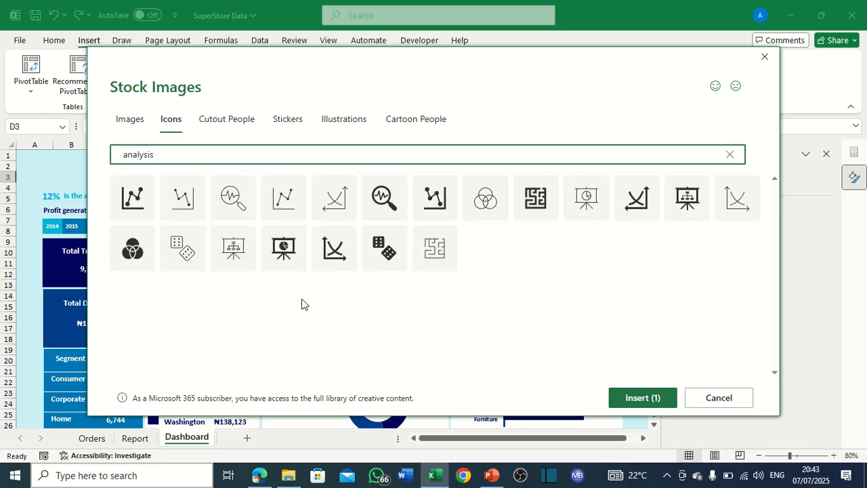
click(497, 188)
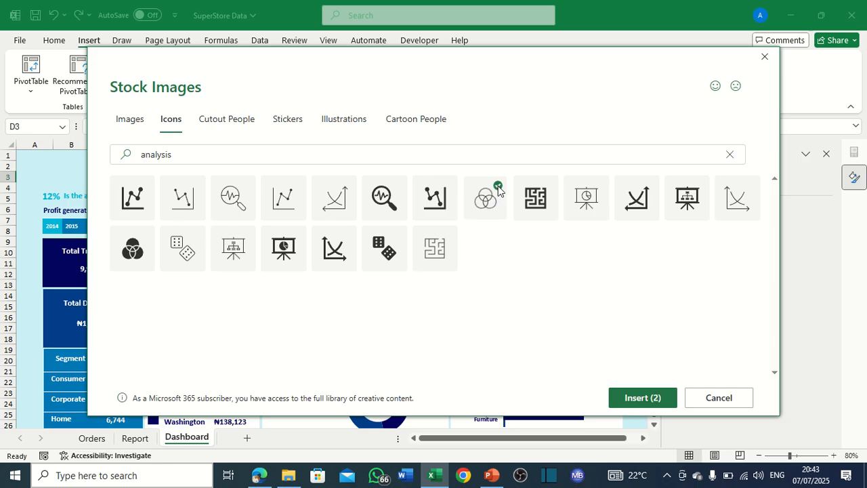
click(447, 236)
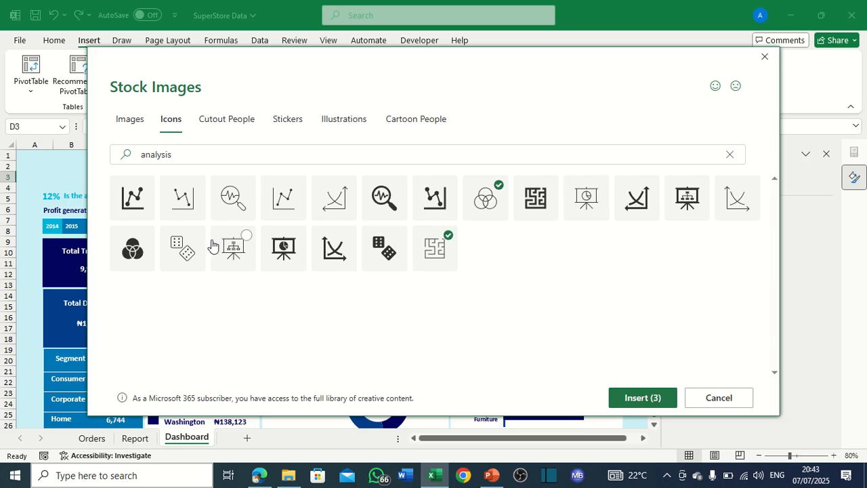
click(243, 191)
Search the stock icons for "data", add the outlined aperture and database icons to the selection, and insert all selected icons.
click(180, 156)
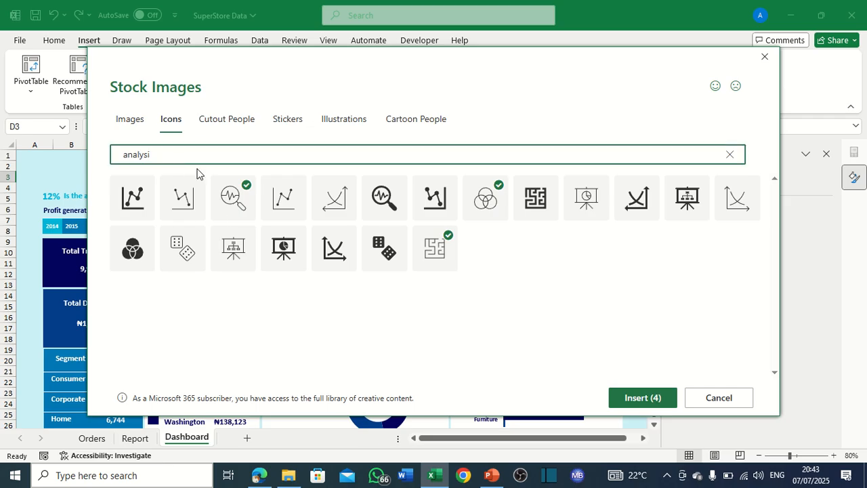
key(BackSpace)
text(data)
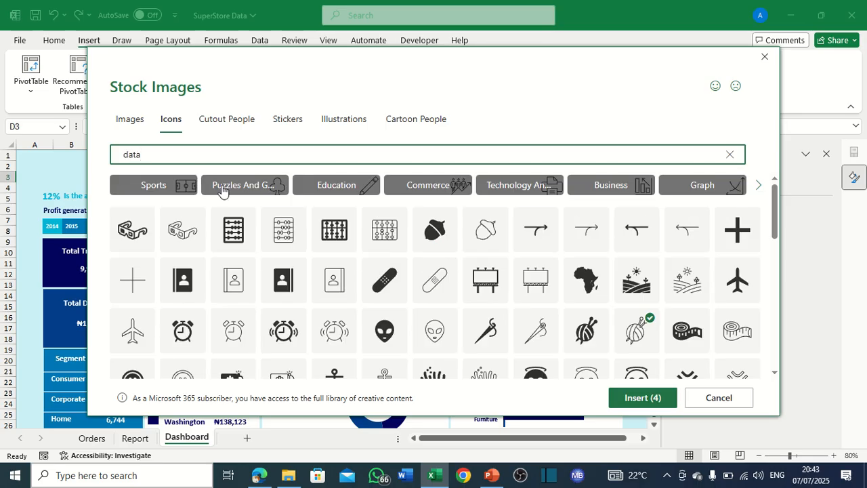
scroll(458, 300, down, 3)
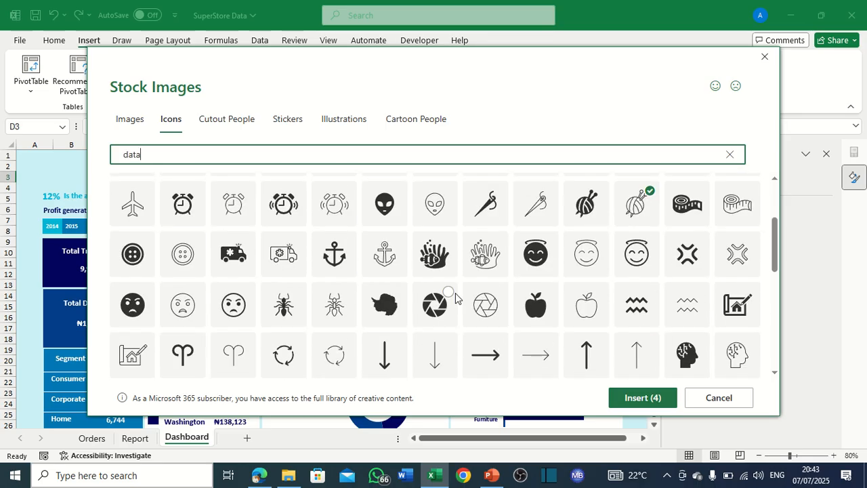
click(497, 298)
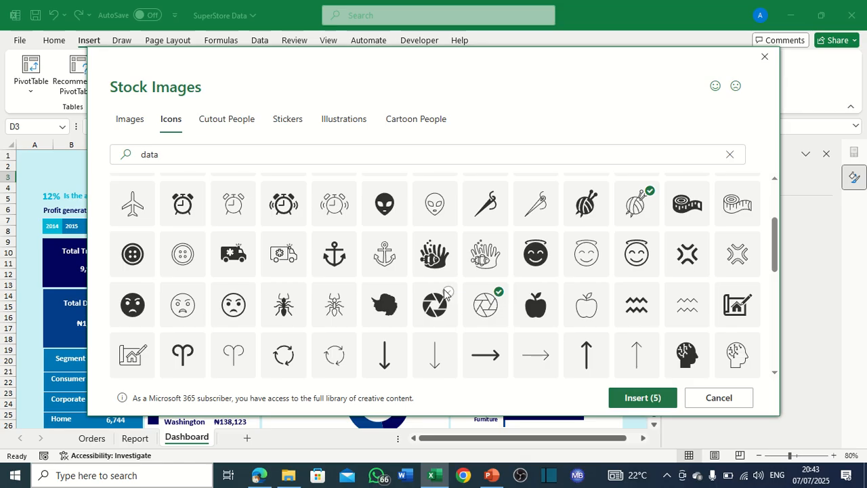
scroll(447, 298, up, 3)
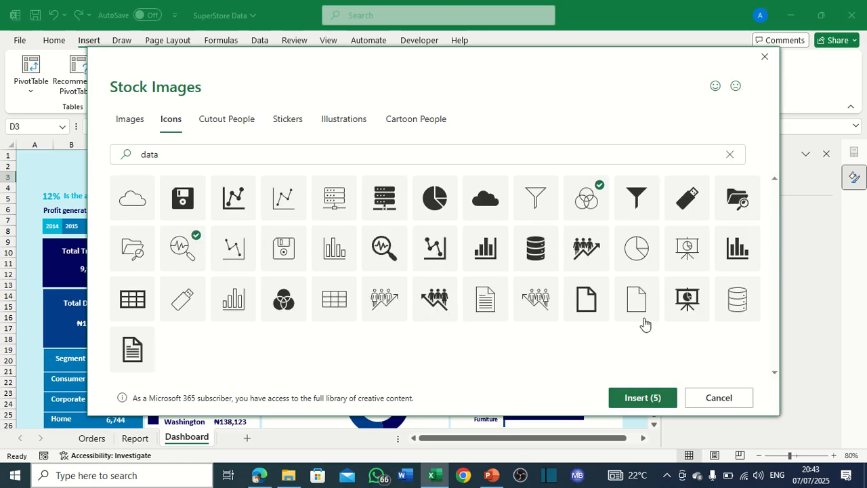
click(748, 290)
click(630, 398)
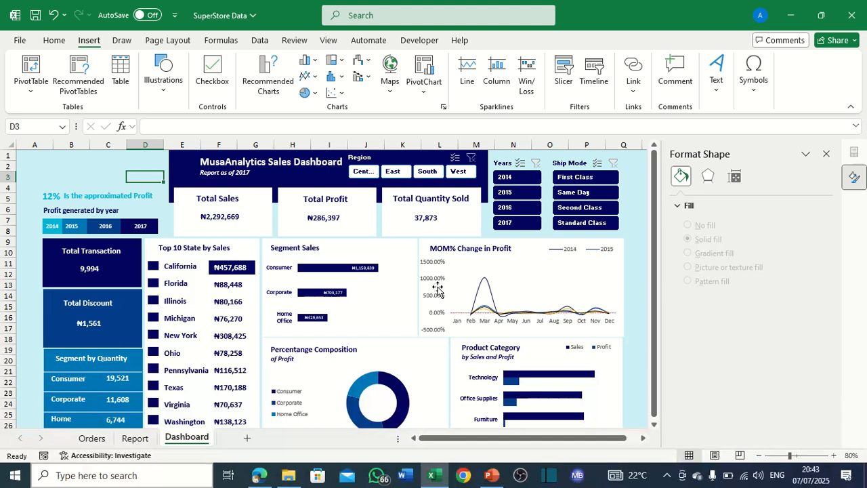
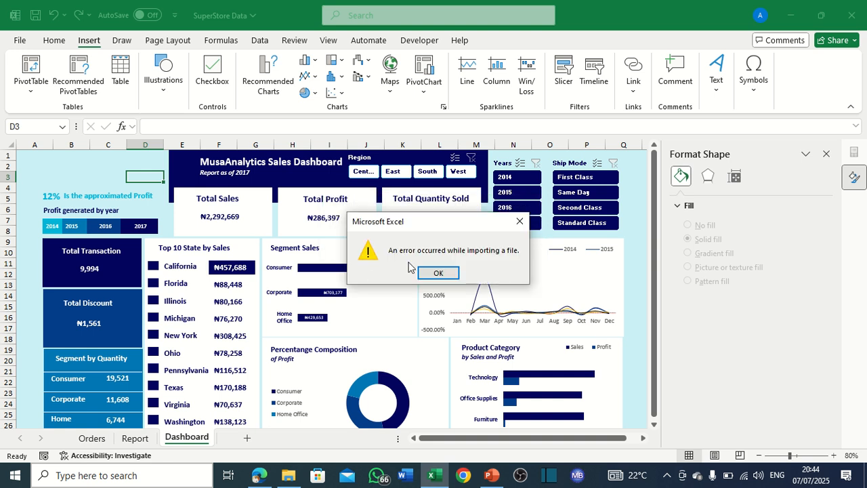
click(437, 272)
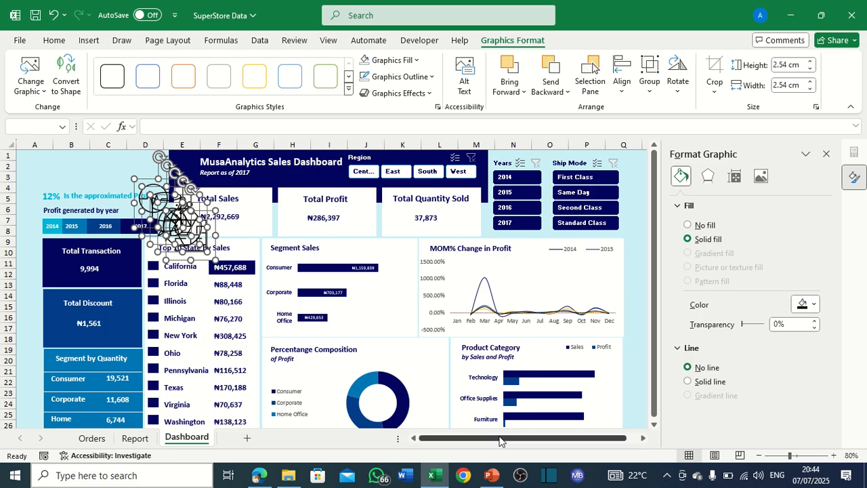
Move the inserted icons together onto the end of the MOM% Change in Profit chart and undo accidental shifts of dashboard objects.
drag(186, 216, 653, 296)
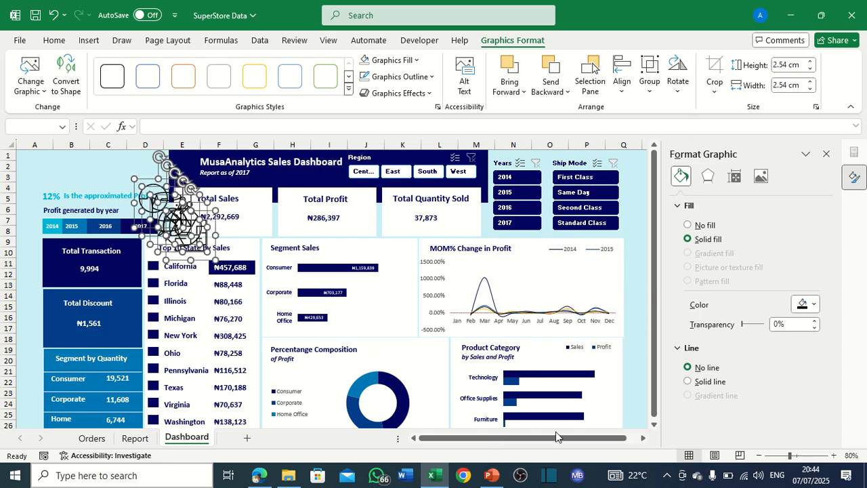
drag(554, 438, 596, 445)
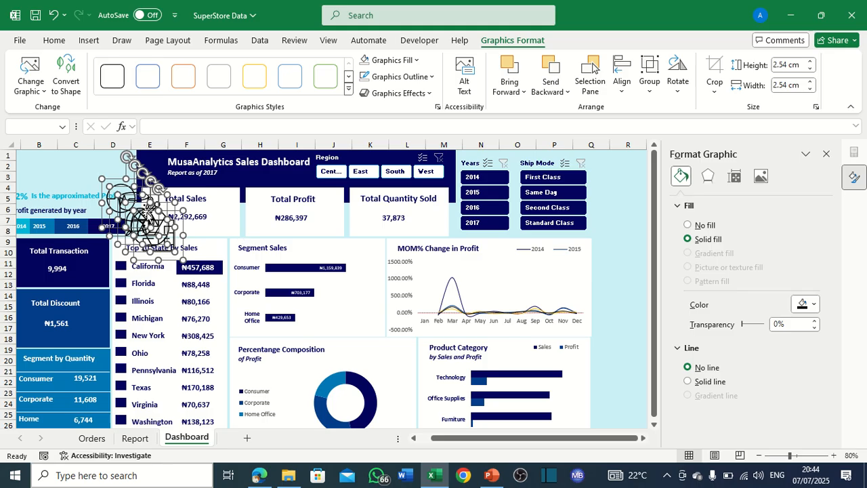
drag(148, 215, 592, 252)
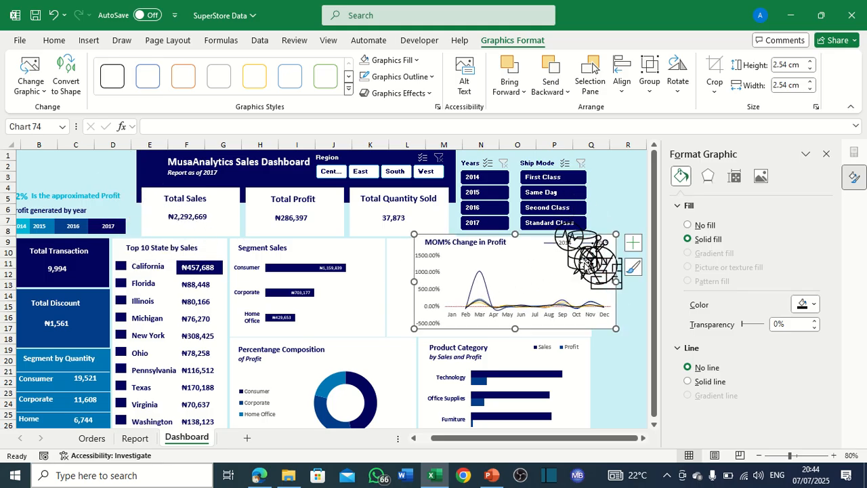
click(497, 328)
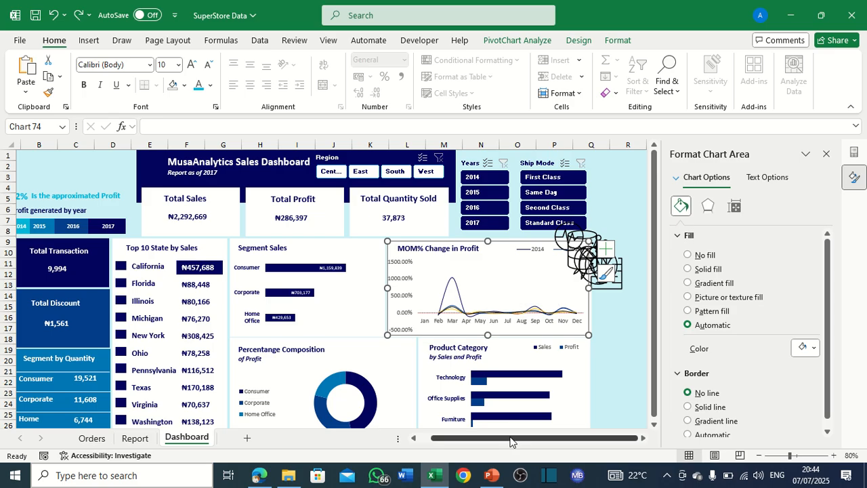
drag(511, 438, 578, 440)
drag(577, 233, 586, 231)
key(ctrl+z)
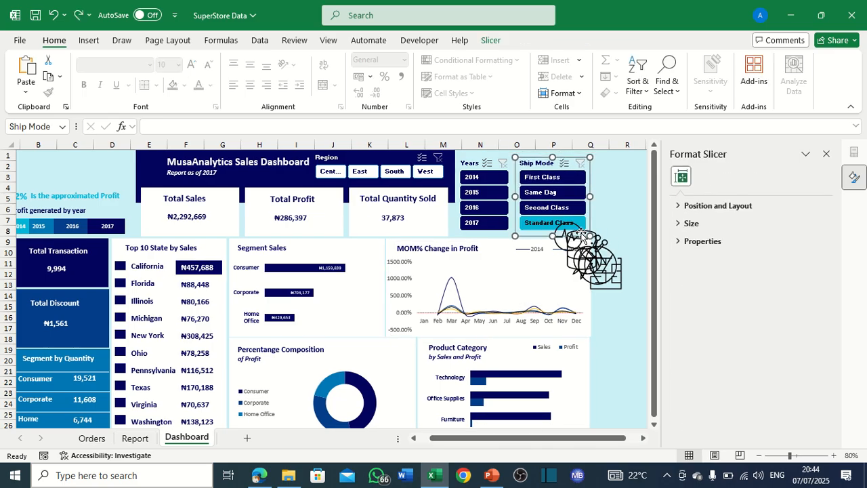
Move the maze icon out of the pile to the blank area beside the dashboard and shrink it to 1.89 cm.
click(604, 278)
drag(610, 291, 624, 331)
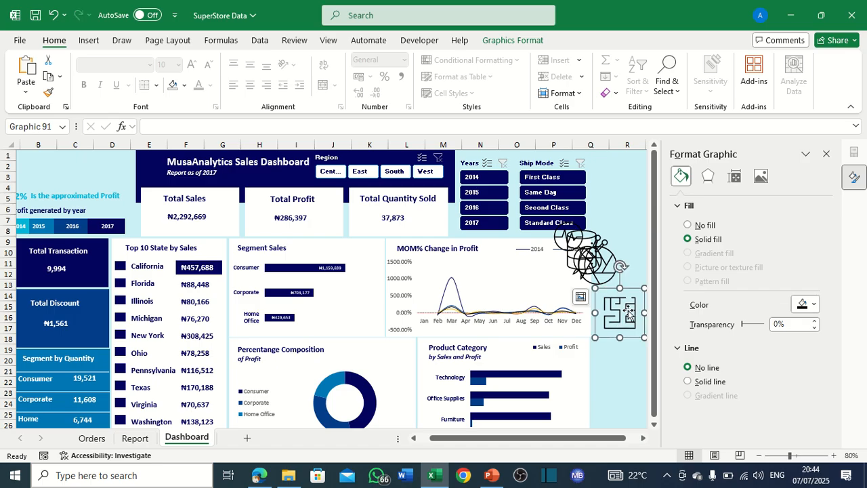
drag(644, 289, 591, 300)
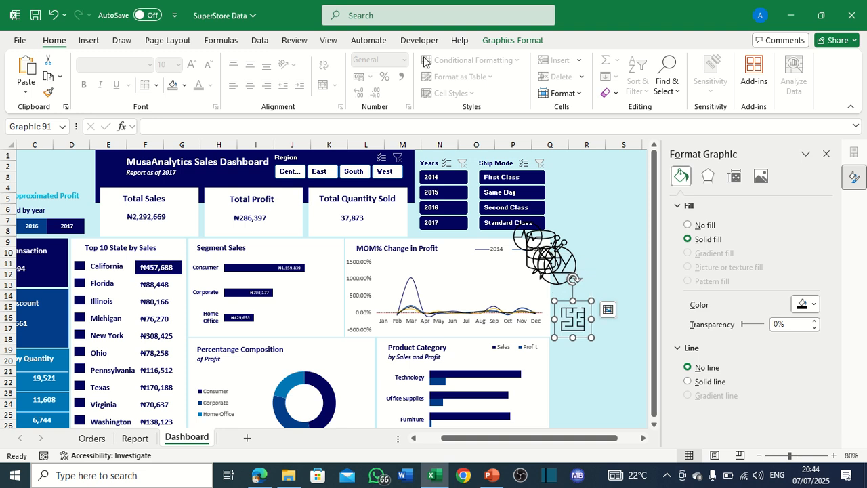
Fill the maze icon white and place it in the banner in front of the dashboard title.
click(495, 42)
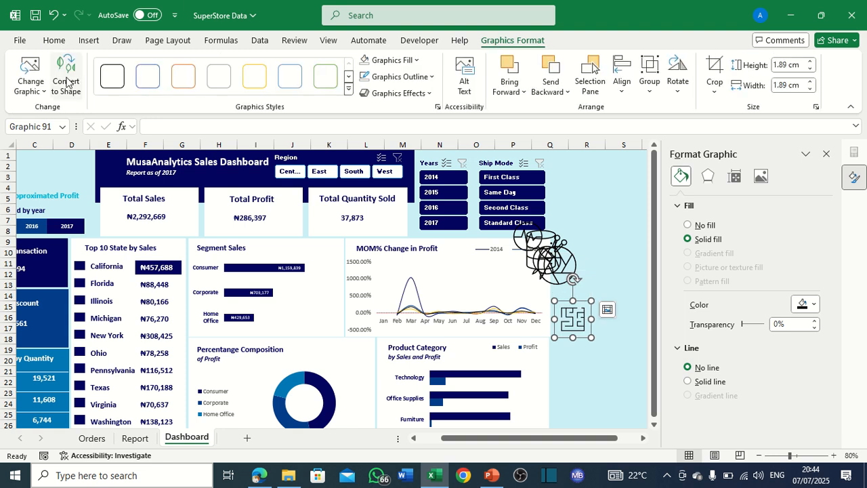
click(409, 60)
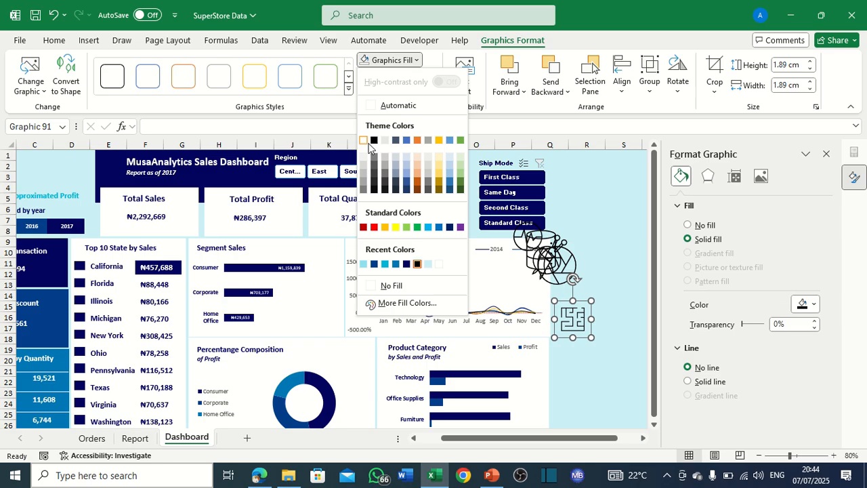
click(363, 140)
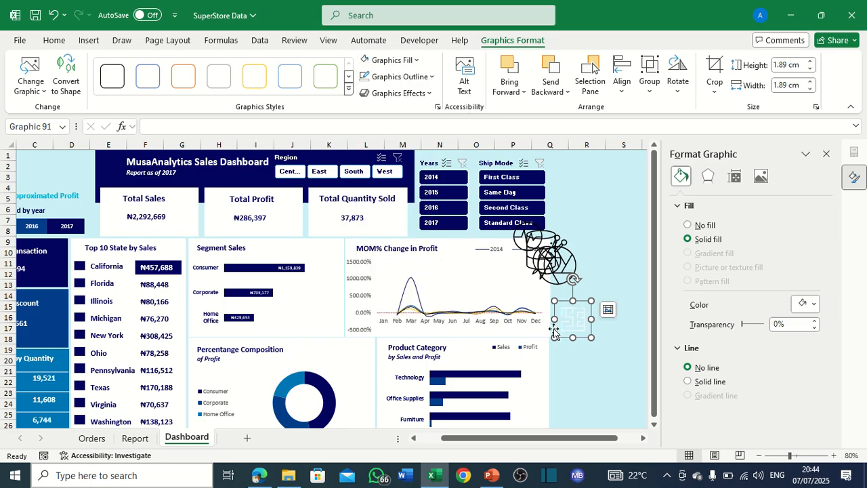
drag(295, 198, 117, 167)
click(612, 304)
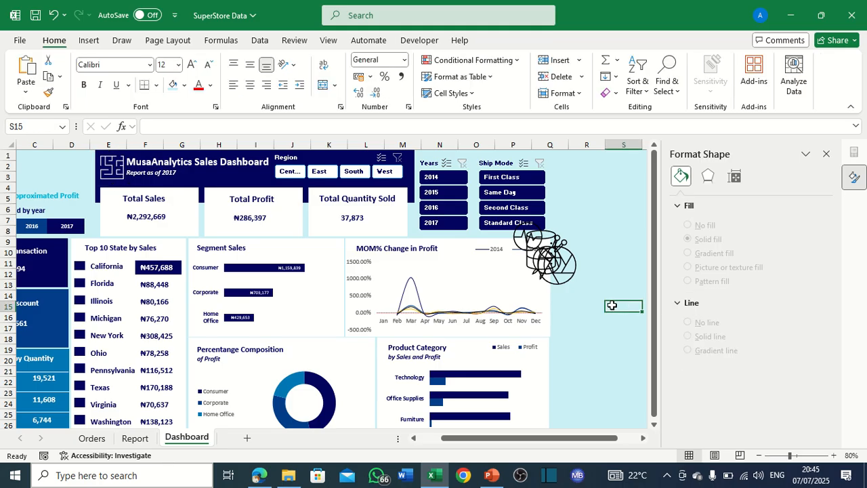
Move the aperture icon out of the pile to the blank area beyond the charts, around column S.
drag(519, 439, 499, 441)
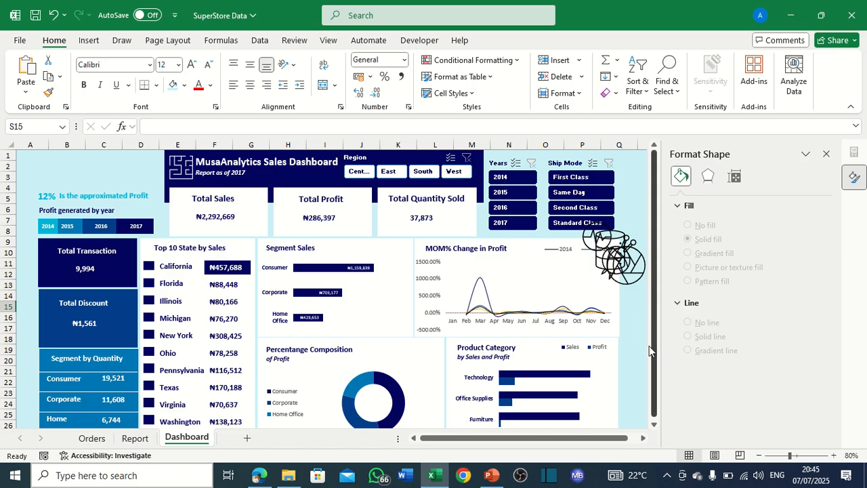
drag(589, 440, 595, 440)
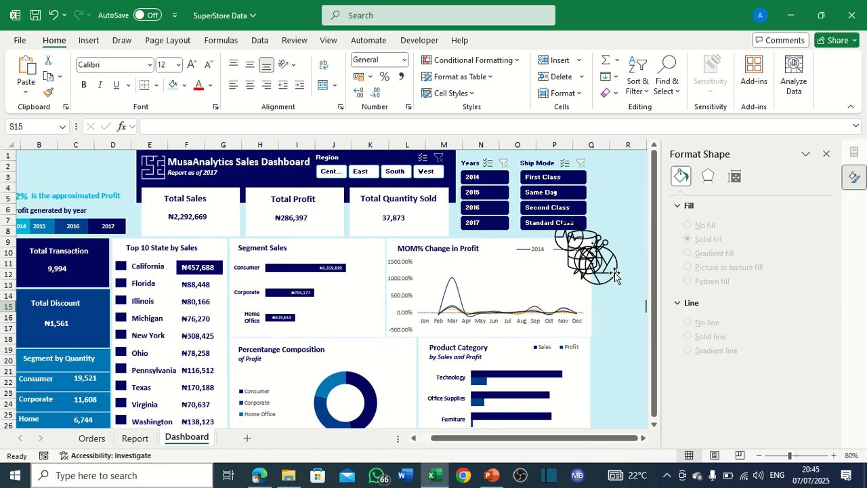
drag(615, 274, 646, 331)
Move the yarn-and-needles icon to the blank area, shrink it to 1.84 cm and fill it dark navy.
drag(559, 271, 612, 284)
drag(615, 241, 602, 256)
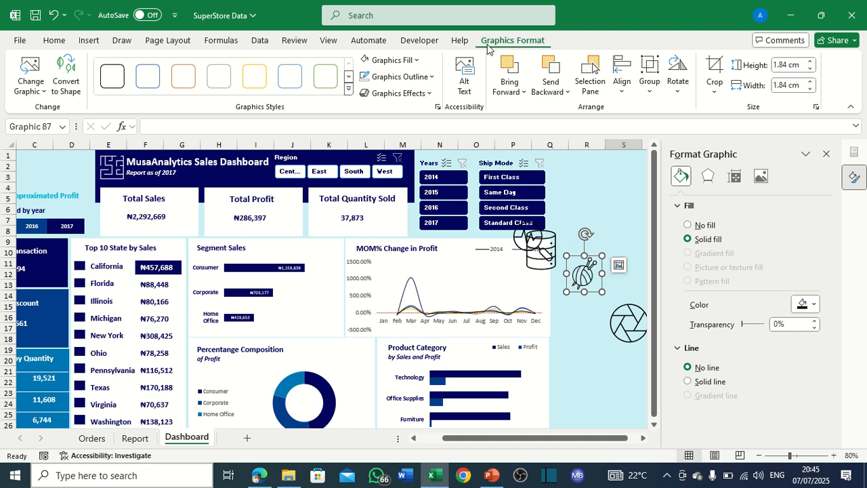
click(392, 59)
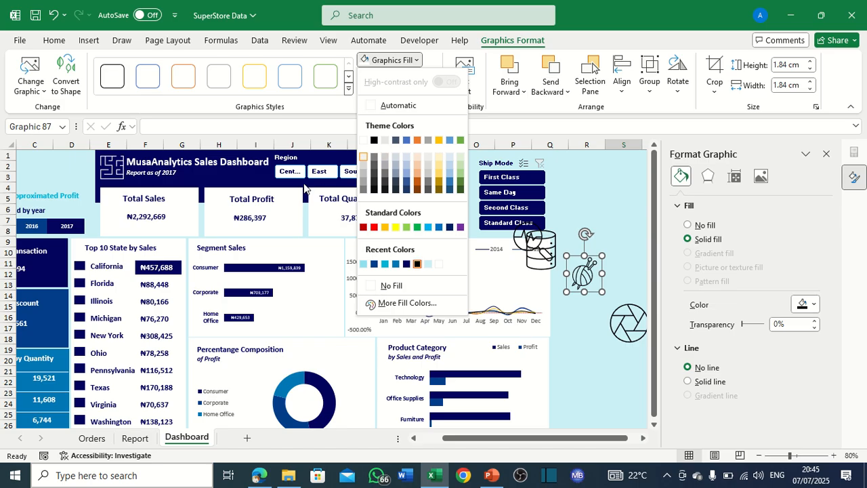
click(407, 264)
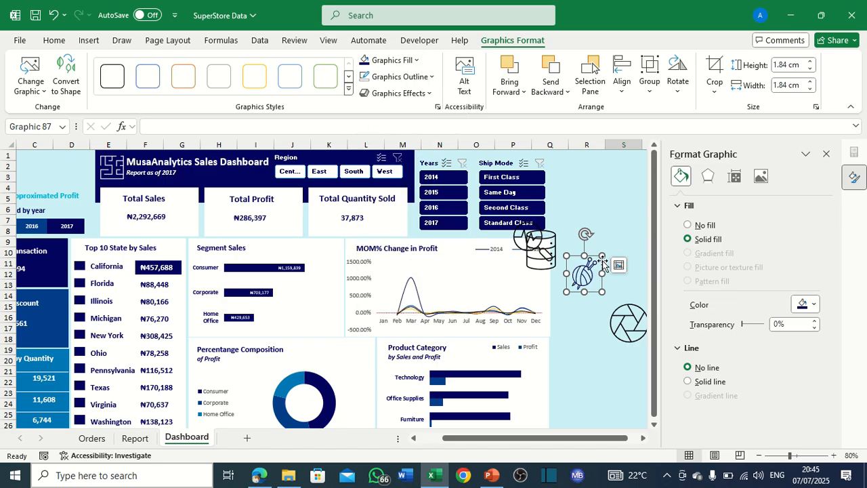
Shrink the yarn-and-needles icon slightly and place it beside the value in the Total Profit card.
drag(604, 257, 218, 221)
click(606, 232)
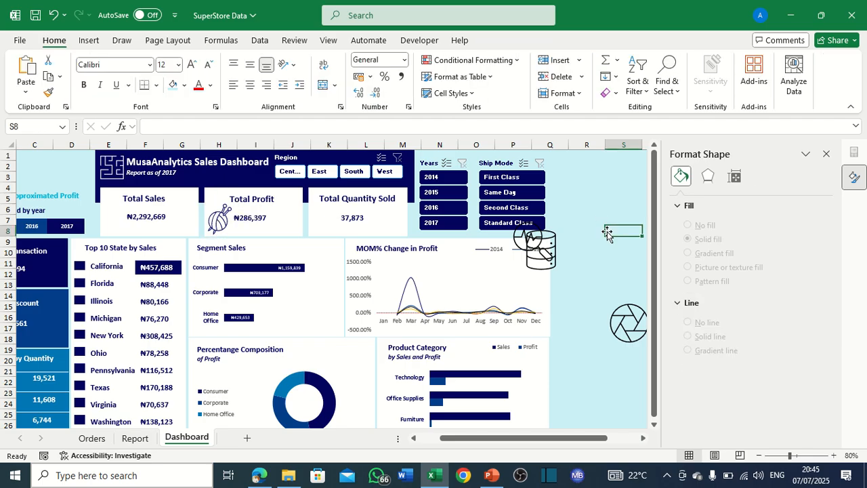
click(220, 221)
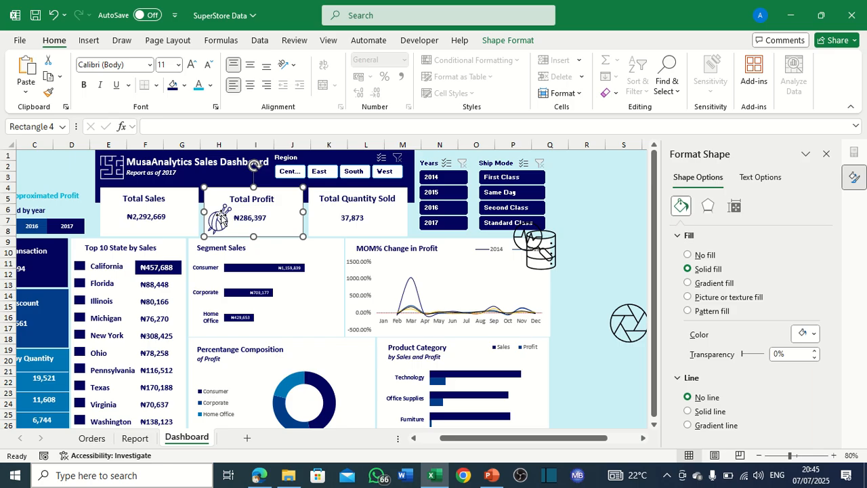
key(ctrl+z)
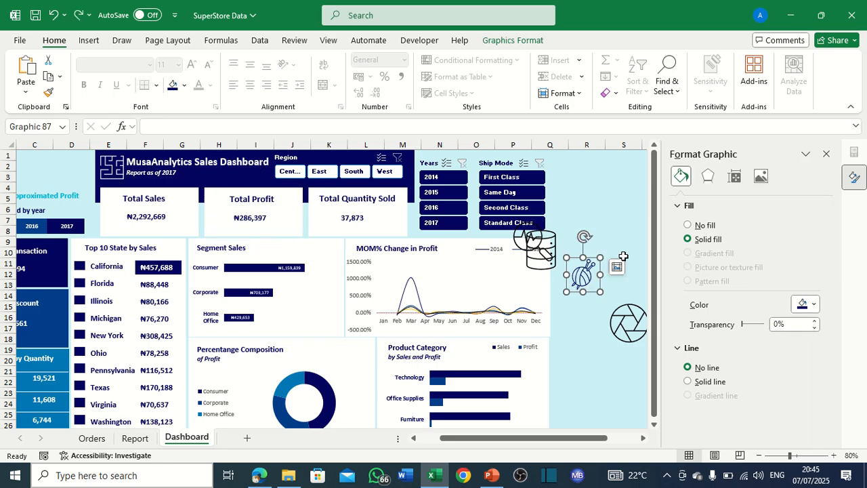
drag(600, 256, 219, 218)
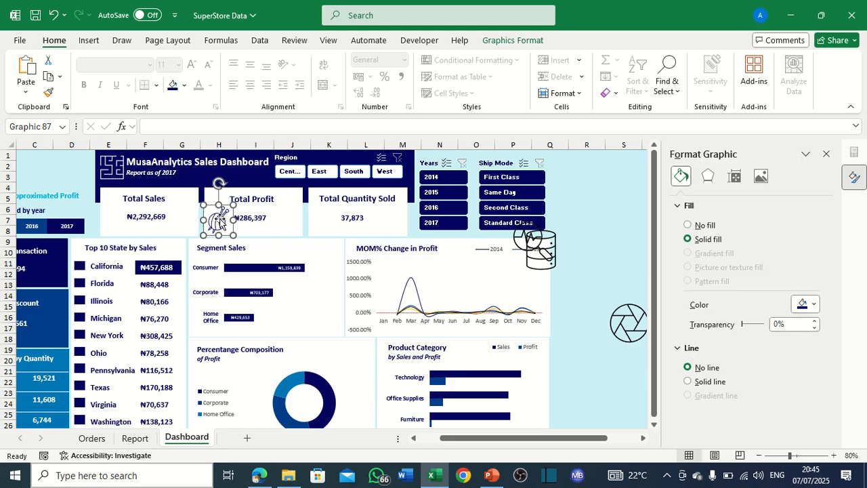
click(621, 218)
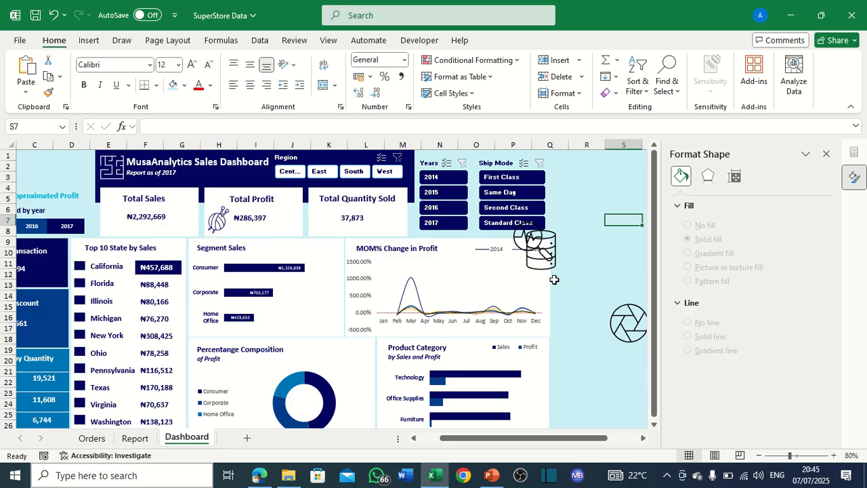
Fill the database icon dark navy, shrink it to 1.35 cm and place it beside the value in the Total Quantity Sold card.
drag(551, 259, 616, 270)
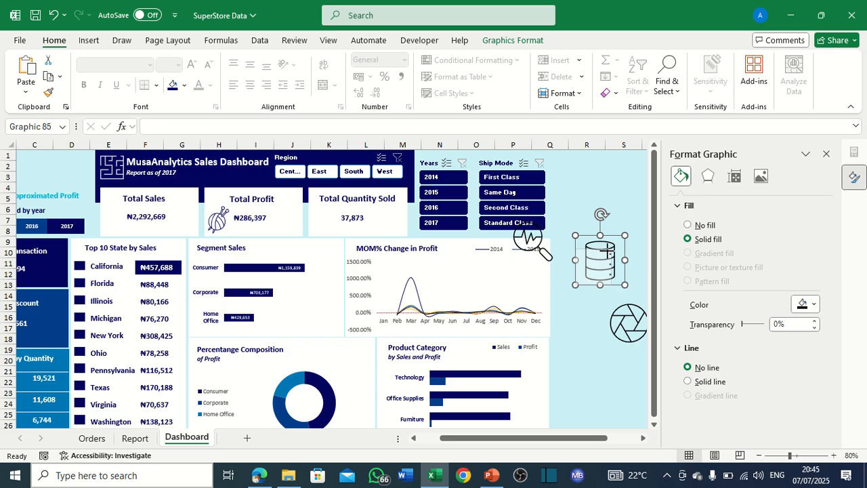
drag(624, 235, 607, 254)
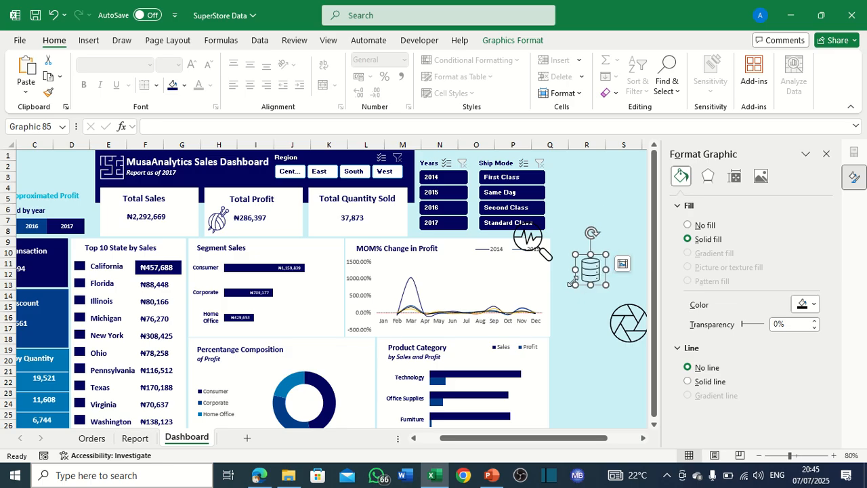
click(495, 43)
click(386, 59)
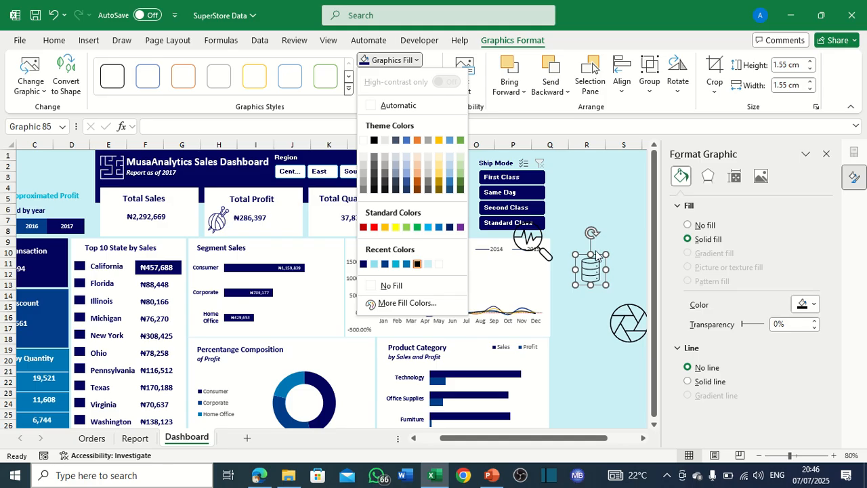
click(368, 263)
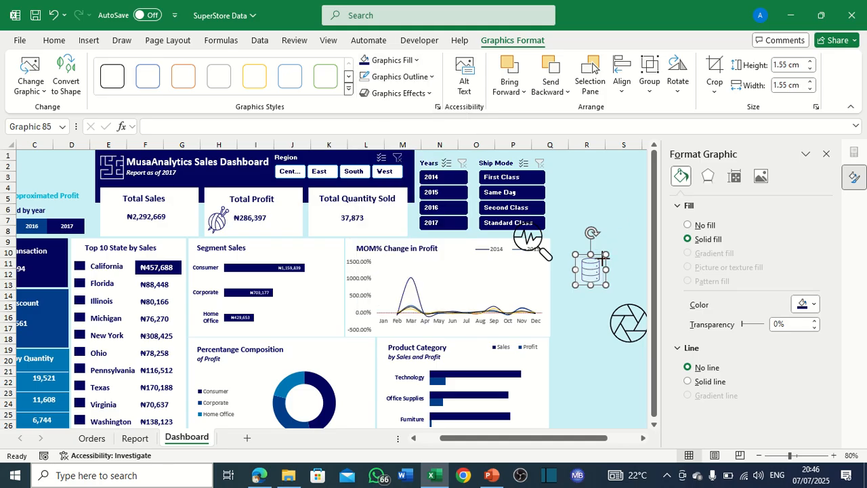
drag(603, 256, 324, 226)
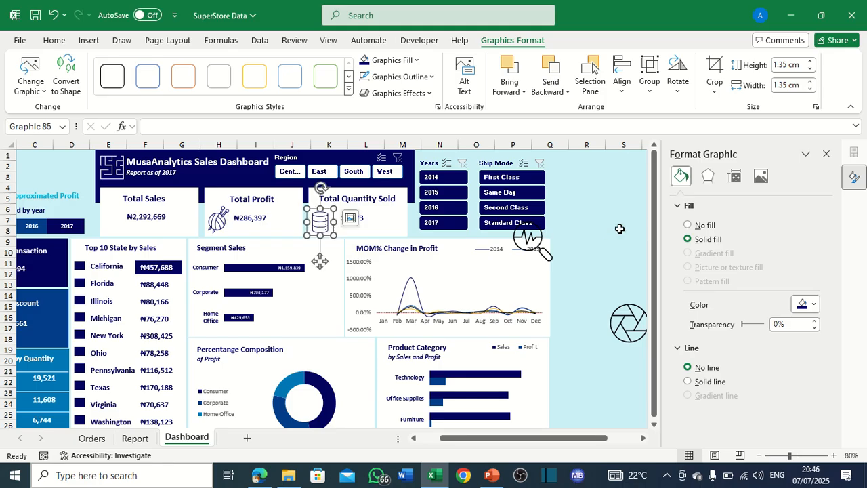
click(620, 228)
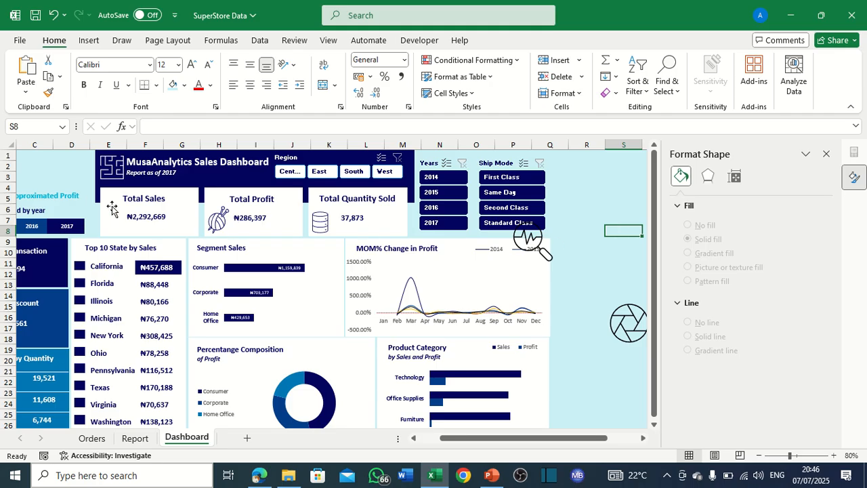
Move the magnifying-glass pulse icon off the Ship Mode slicer and line chart to the blank area around column R.
mouse_move(535, 438)
mouse_down()
mouse_move(567, 445)
mouse_move(542, 443)
mouse_up()
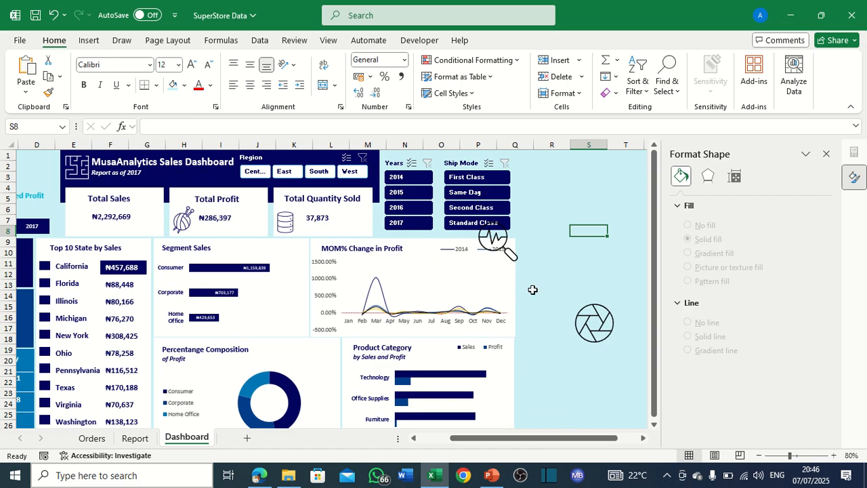
drag(493, 234, 565, 239)
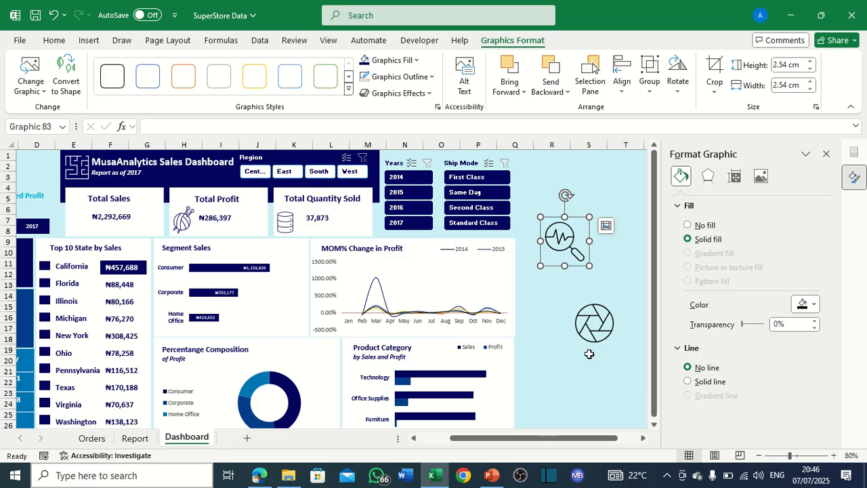
Fill the aperture icon dark navy, shrink it to 1.28 cm and place it beside the value in the Total Sales card.
click(592, 318)
drag(618, 296, 600, 316)
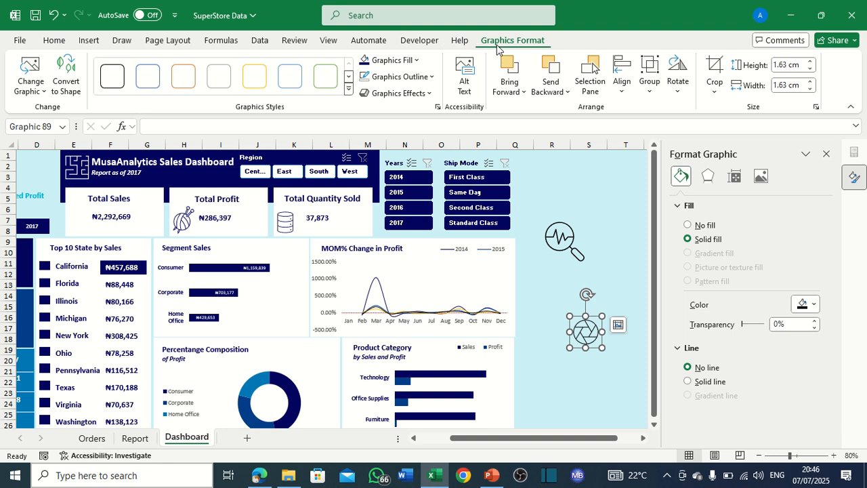
click(415, 60)
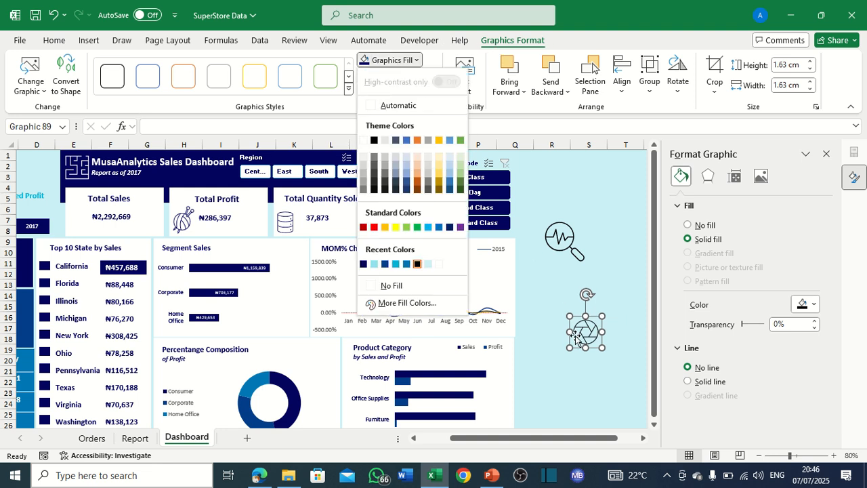
click(363, 264)
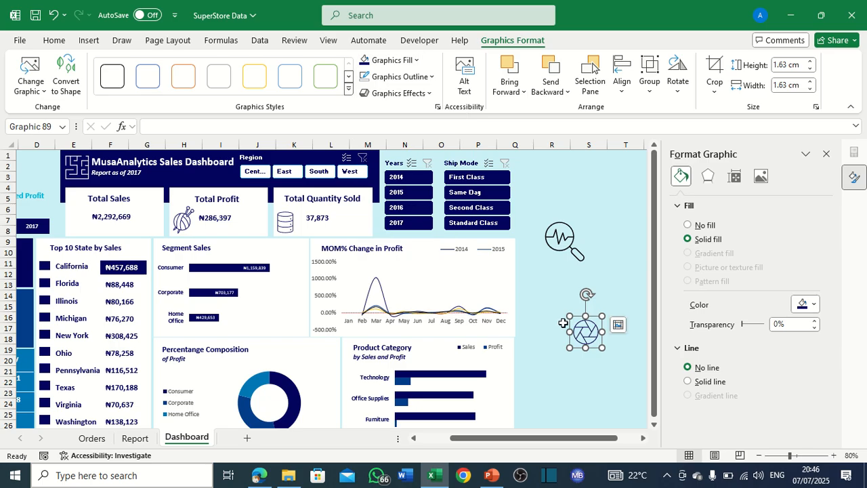
drag(601, 316, 75, 228)
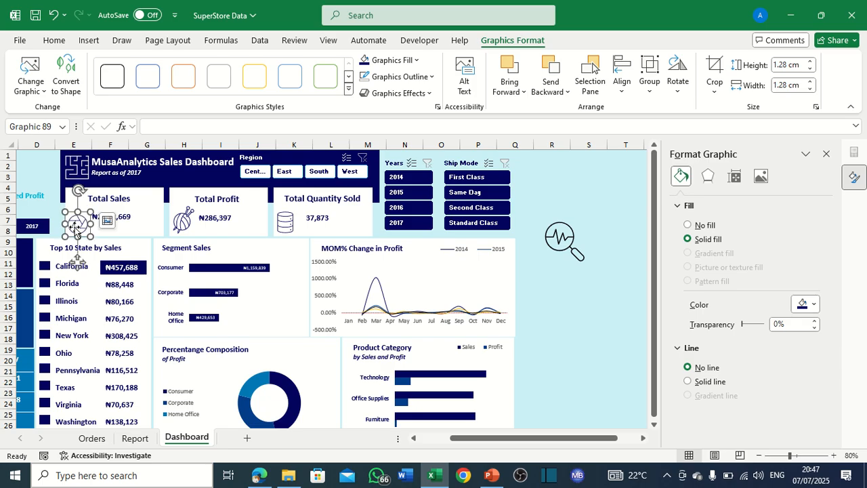
drag(574, 337, 612, 344)
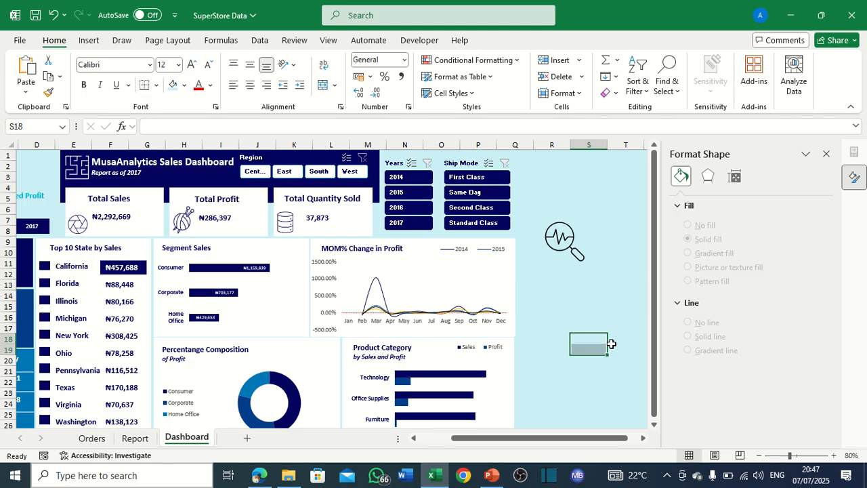
Shrink the magnifying-glass pulse icon to 1.73 cm and fill it white.
mouse_move(555, 445)
mouse_down()
mouse_move(522, 445)
mouse_move(548, 437)
mouse_up()
click(634, 235)
drag(627, 217, 618, 226)
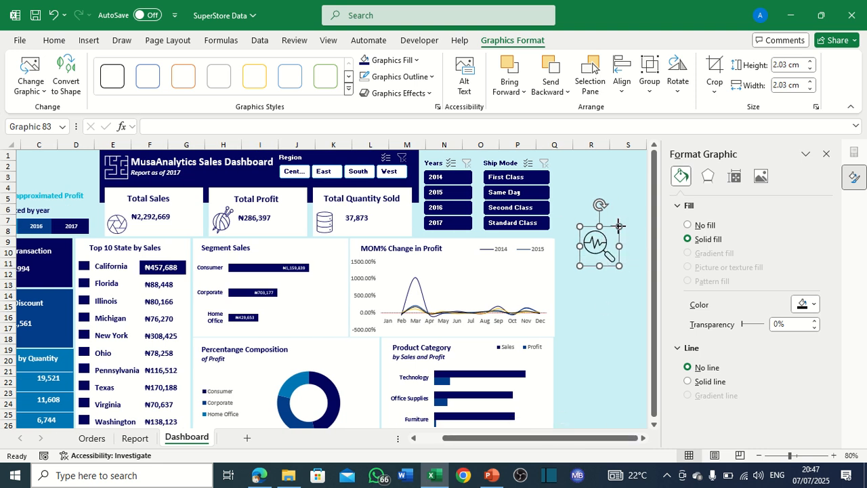
drag(613, 233, 607, 239)
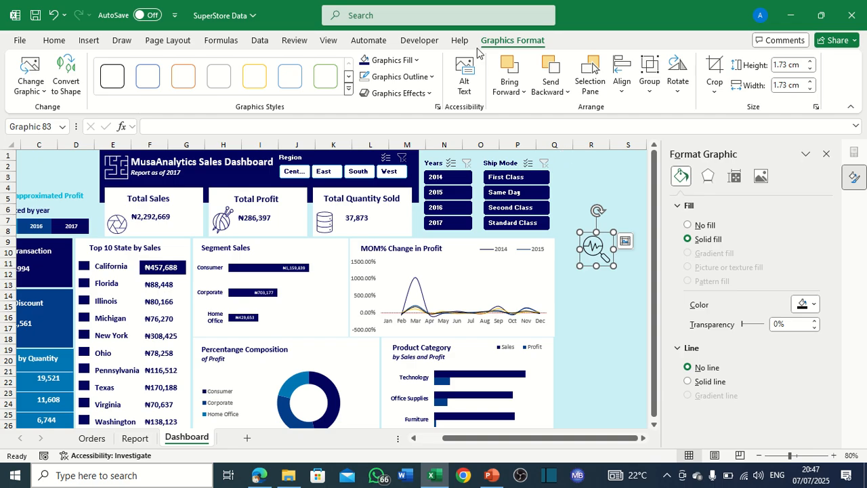
click(389, 63)
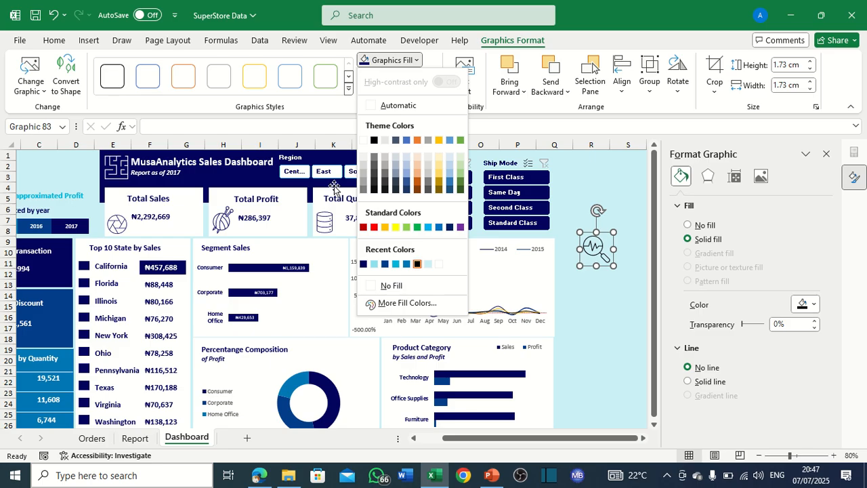
click(363, 139)
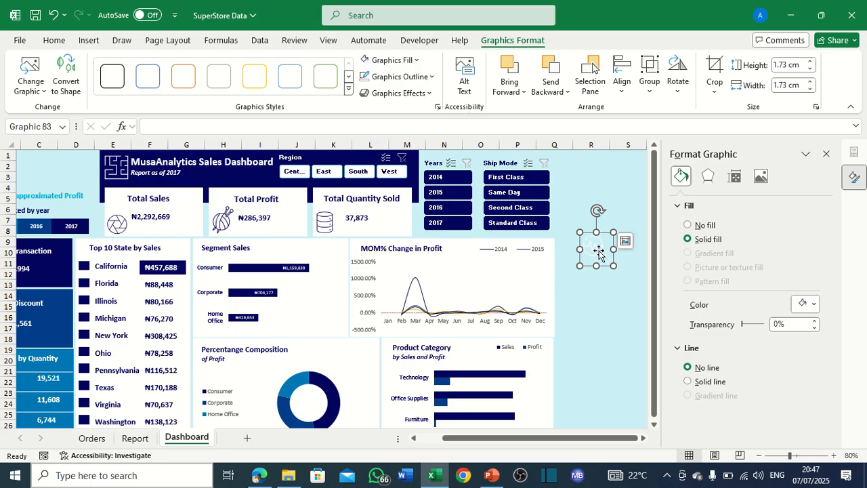
Place the magnifying-glass pulse icon beside the value in the Total Discount card, leaving the card itself in its original position.
drag(599, 253, 62, 332)
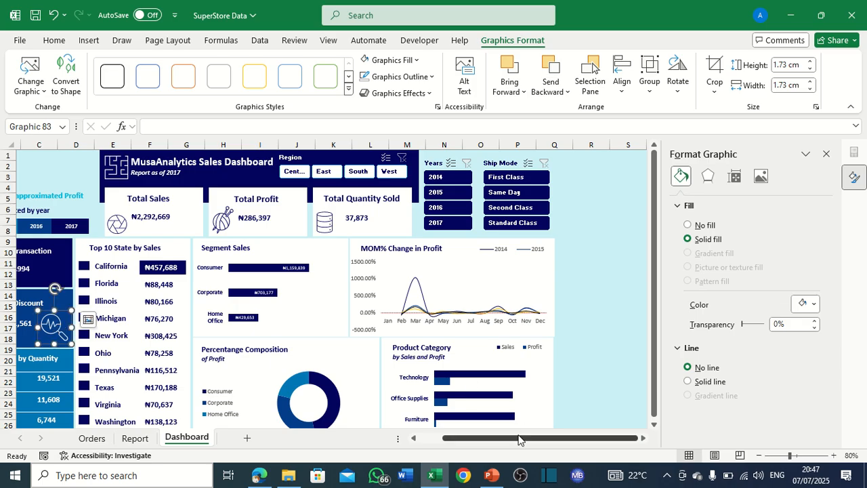
drag(519, 438, 495, 436)
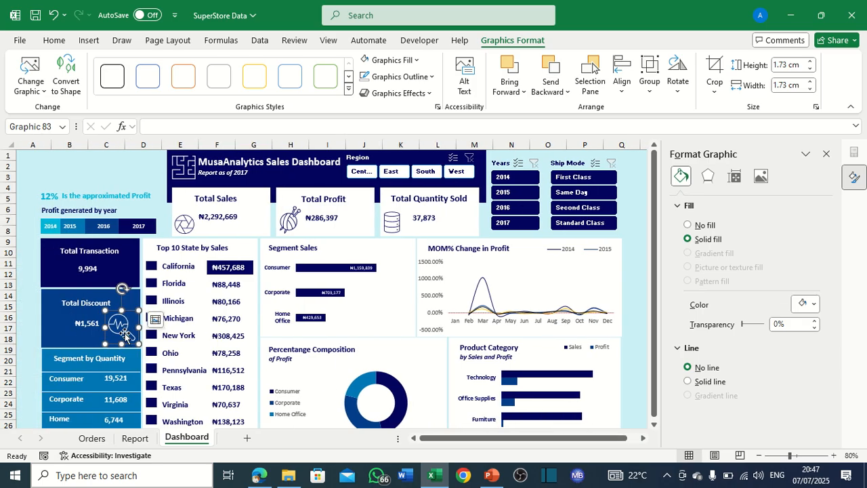
drag(122, 327, 95, 332)
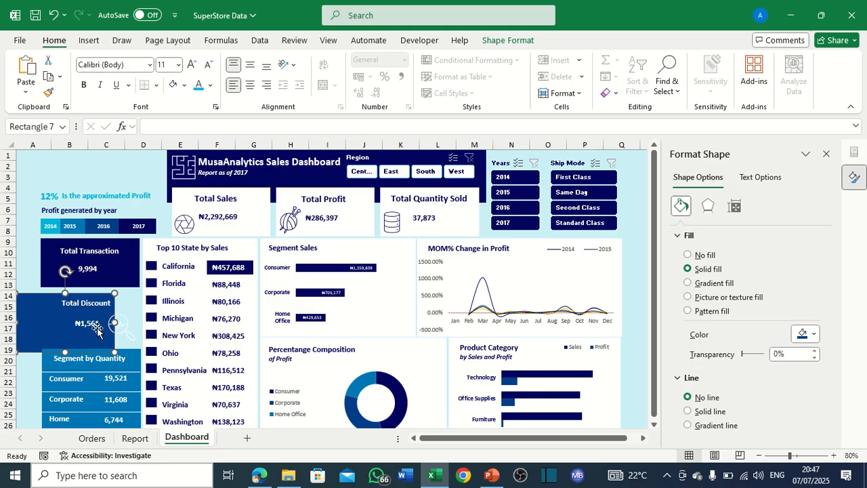
key(ctrl+z)
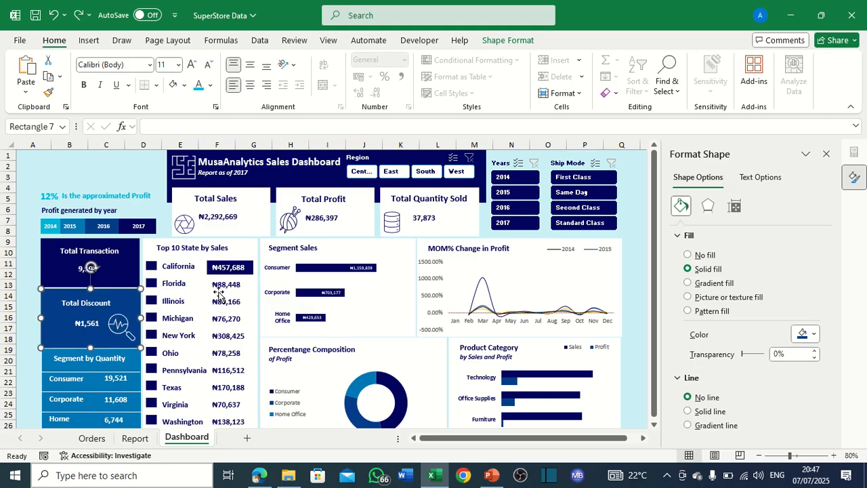
click(20, 272)
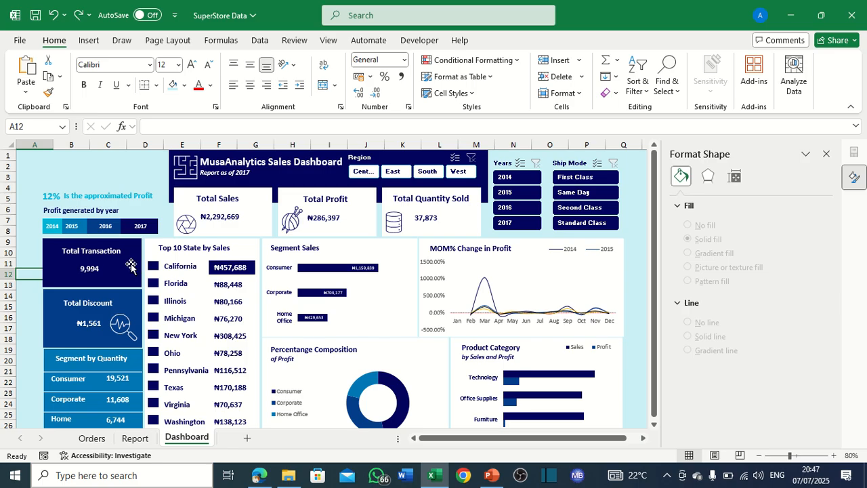
Open the stock icon library and search it for "tran".
click(96, 49)
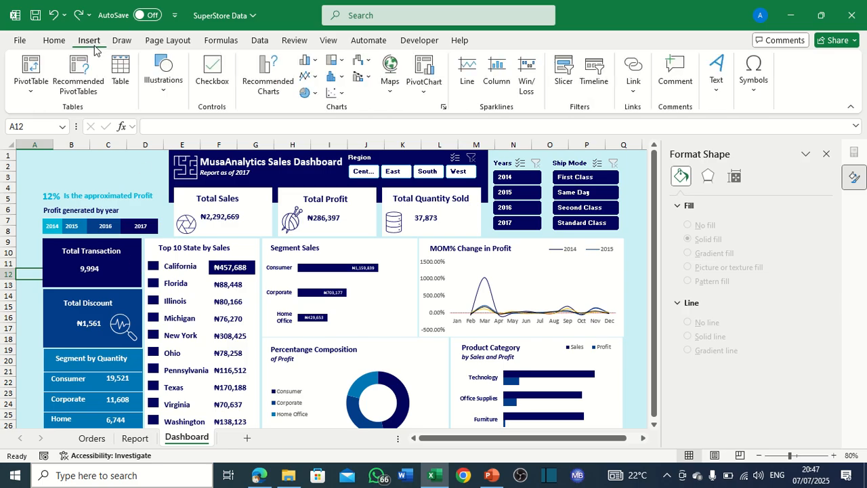
click(163, 77)
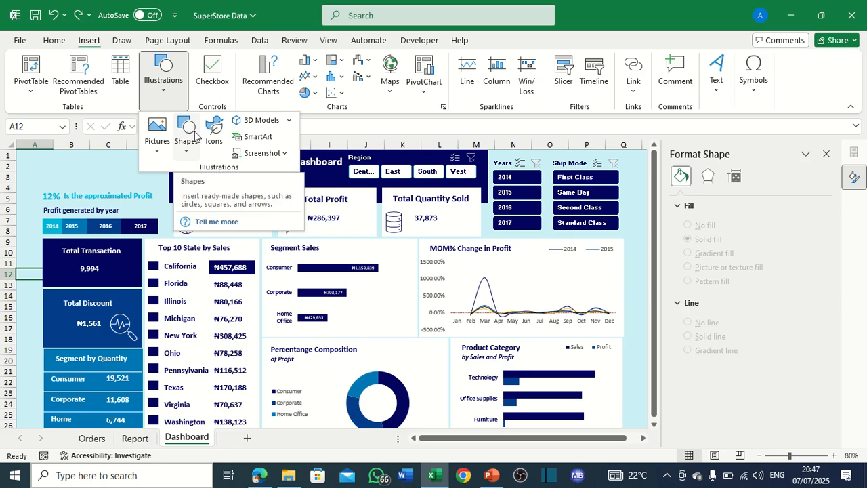
click(214, 132)
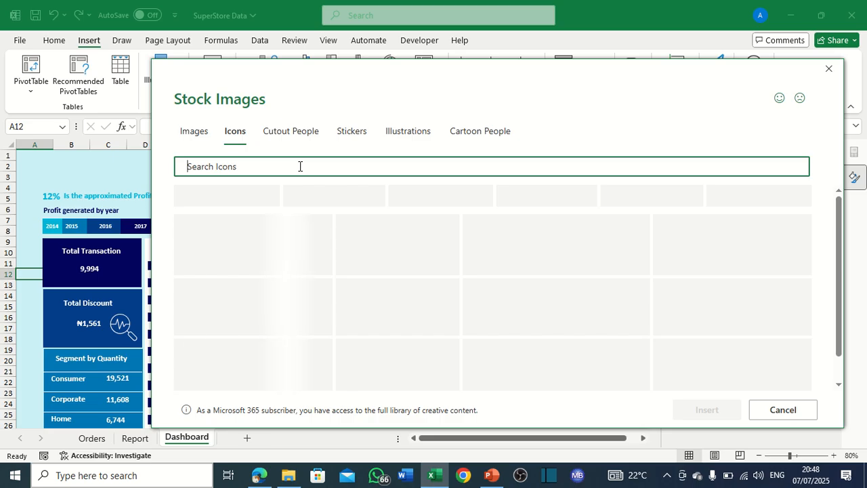
mouse_move(357, 78)
mouse_down()
mouse_move(590, 124)
mouse_move(344, 75)
mouse_up()
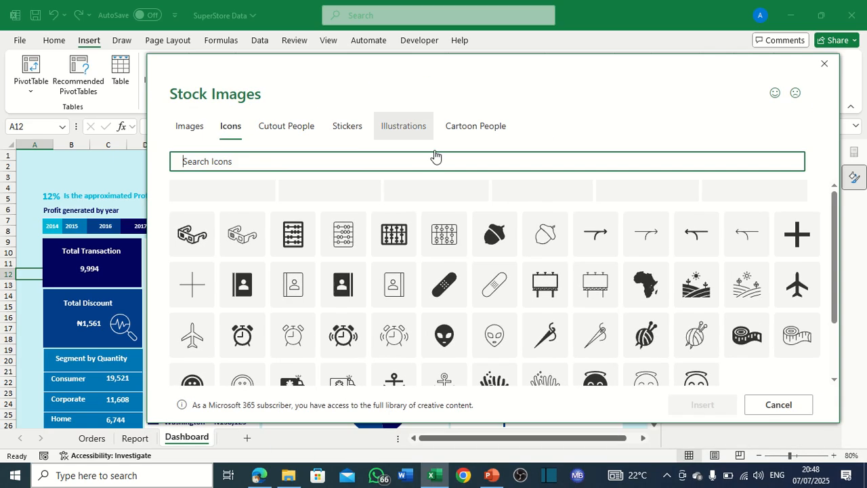
scroll(617, 318, down, 2)
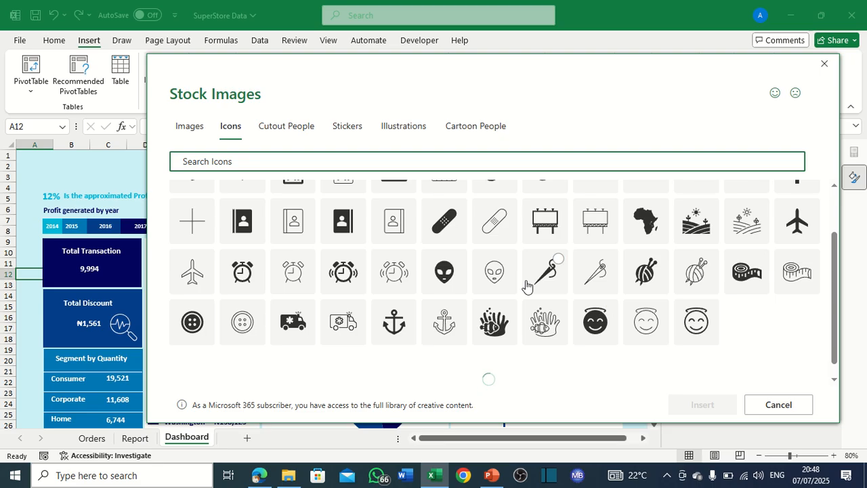
scroll(526, 281, down, 1)
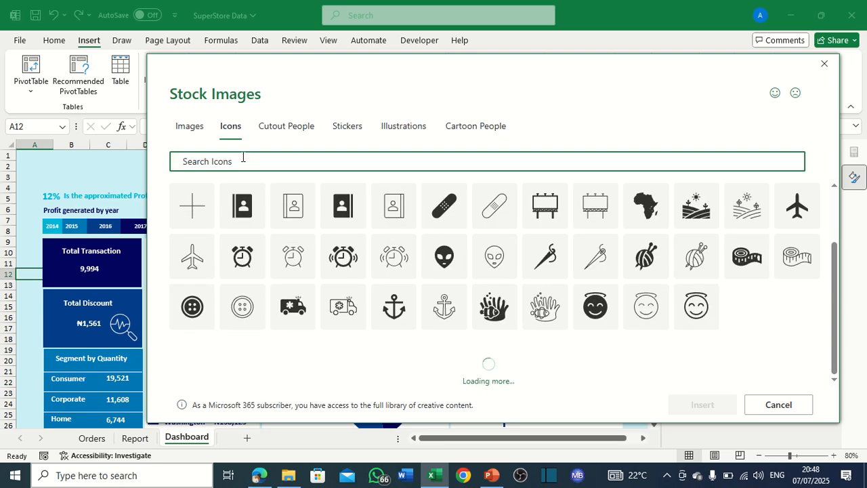
text(tran)
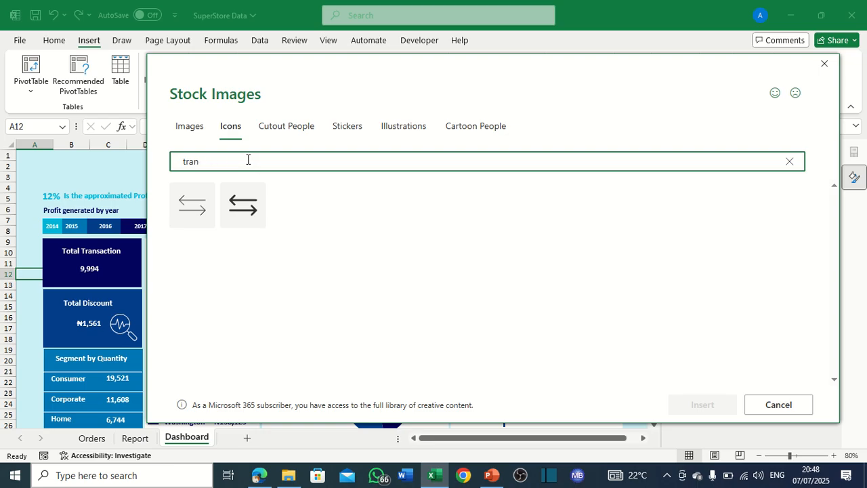
key(BackSpace)
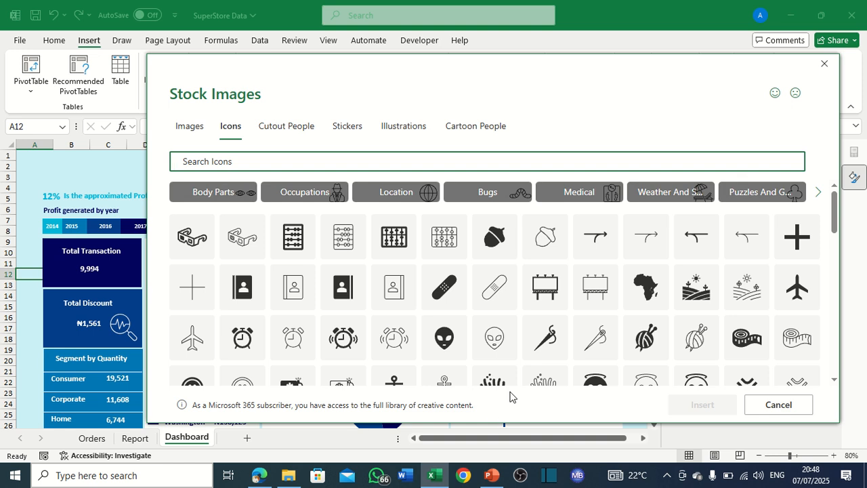
Insert the outlined descending bar chart icon from the stock icon library and move it to the blank area beside the MOM% chart.
scroll(494, 315, down, 2)
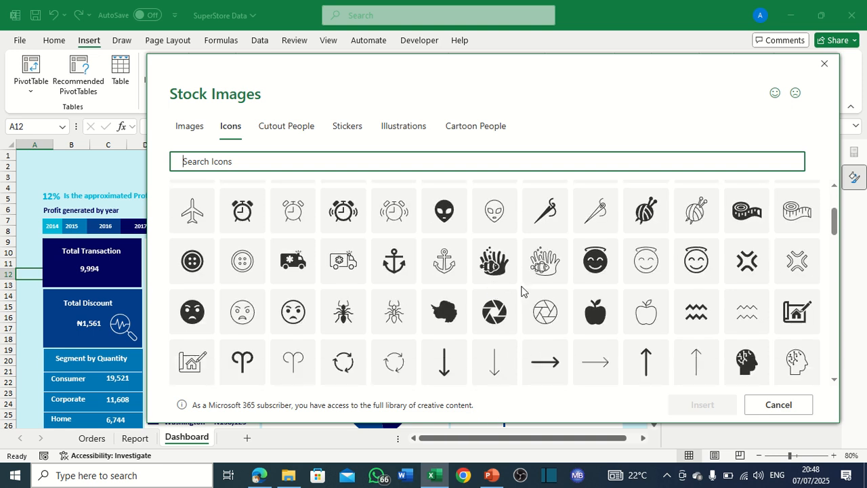
scroll(520, 291, down, 1)
scroll(555, 291, down, 2)
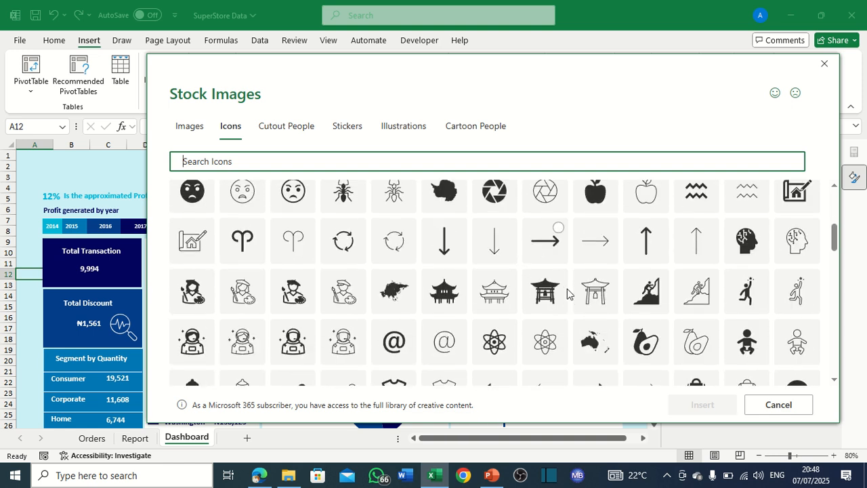
scroll(567, 292, down, 6)
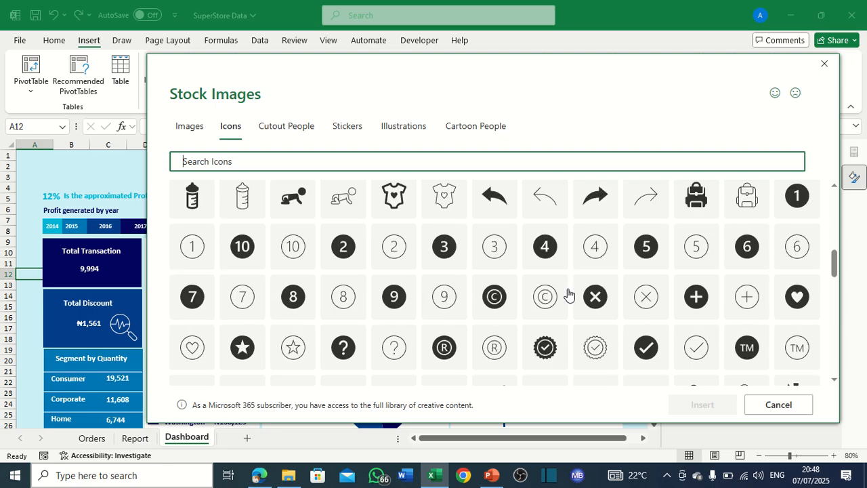
scroll(568, 293, down, 1)
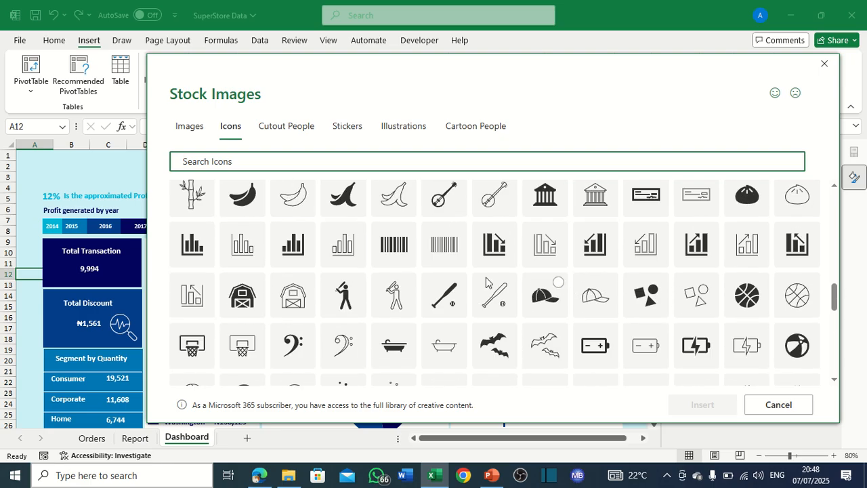
click(255, 235)
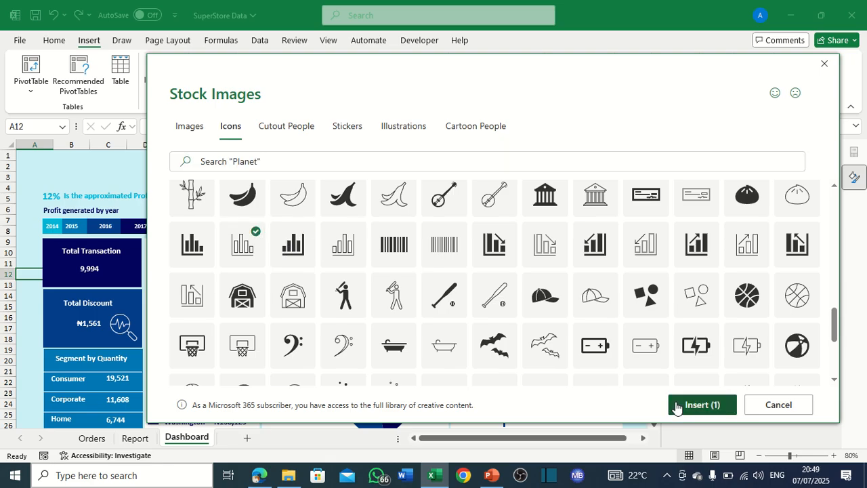
click(701, 404)
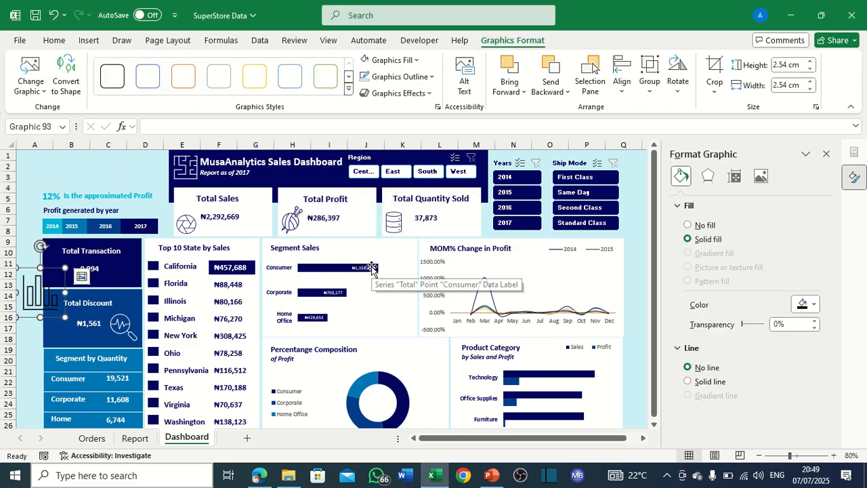
drag(39, 274, 624, 280)
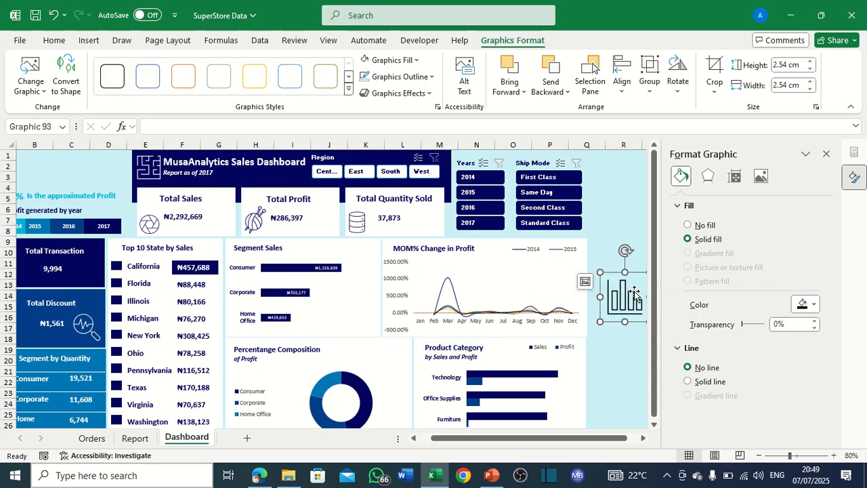
Shrink the bar chart icon to 1.28 cm high by 1.36 cm wide and fill it dark navy.
drag(505, 439, 518, 440)
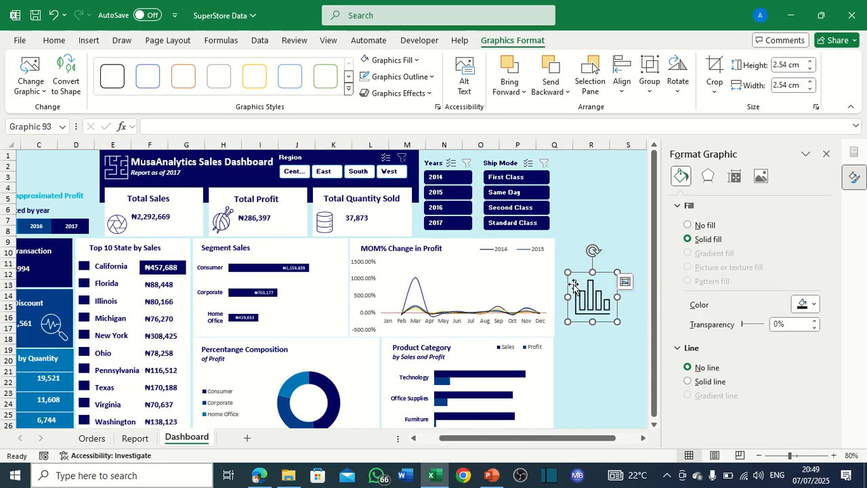
drag(617, 272, 594, 296)
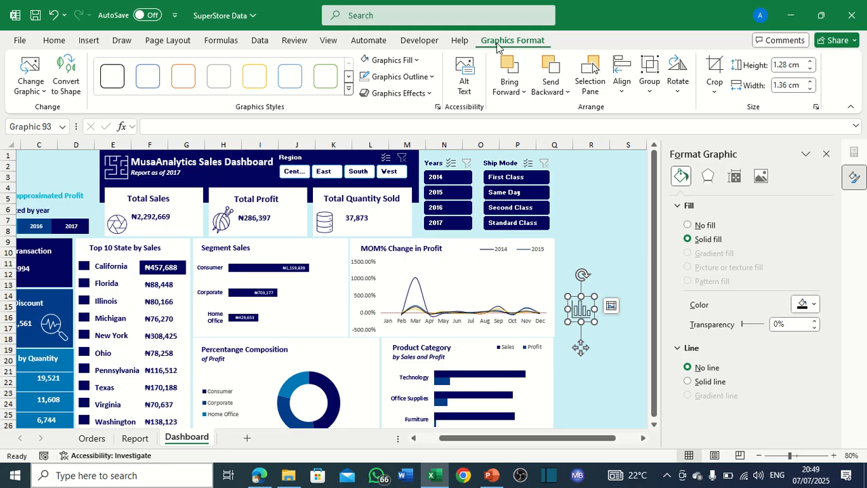
click(389, 60)
click(363, 264)
Move the aperture icon out of the Total Sales card into the blank area beside the Ship Mode slicer.
click(122, 227)
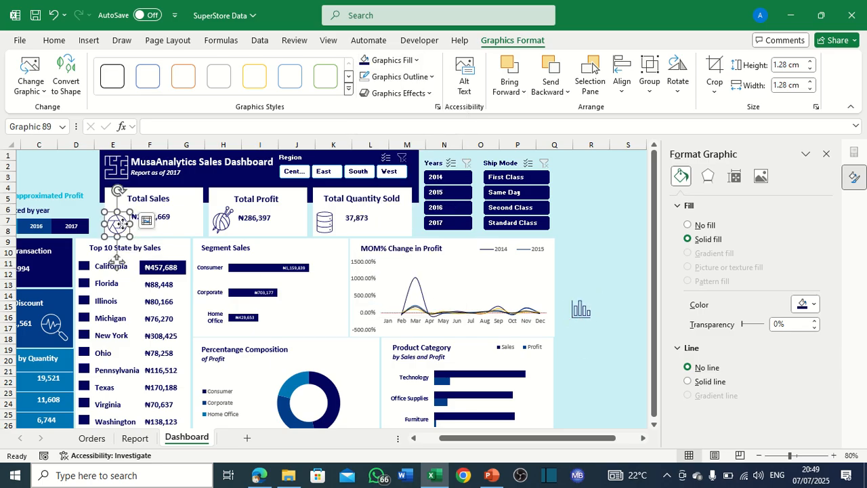
click(135, 225)
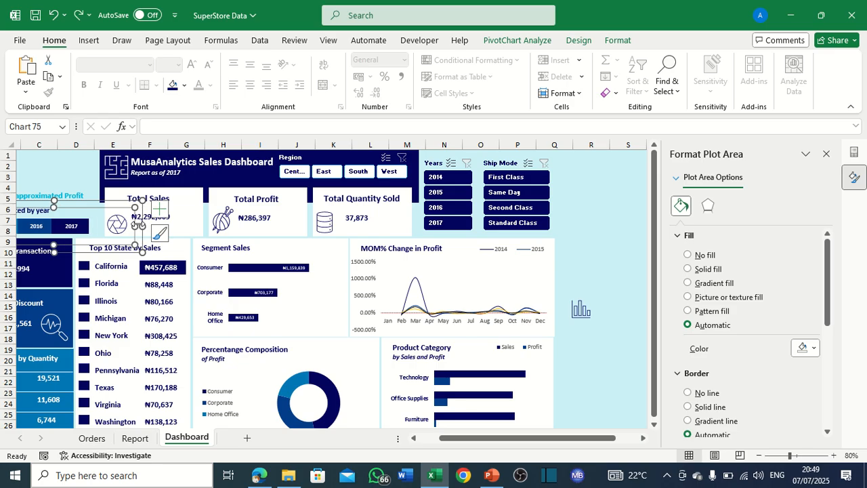
click(581, 230)
click(126, 230)
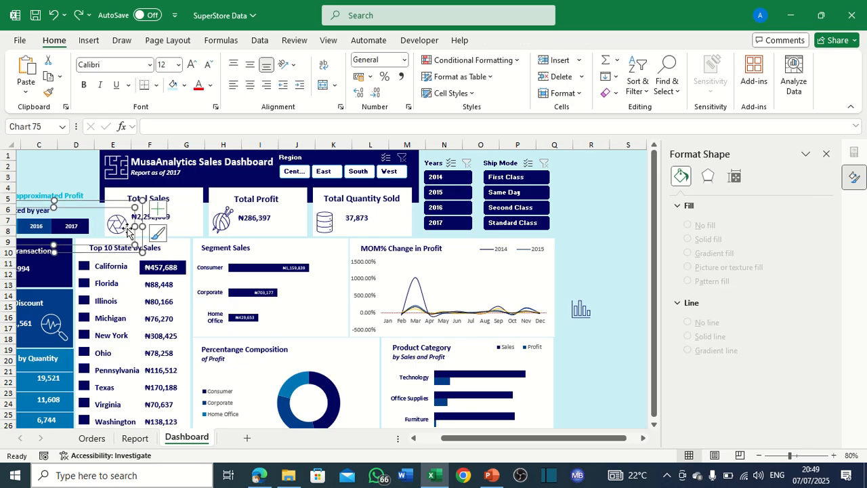
click(120, 224)
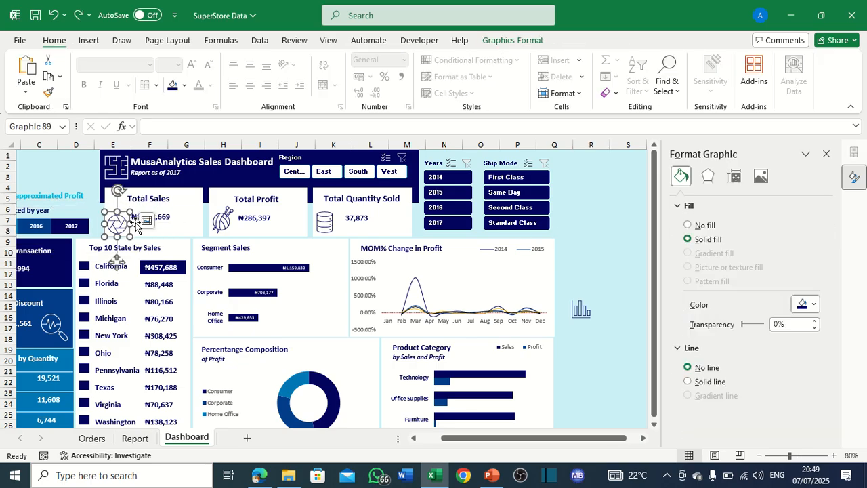
key(Right)
key(Right)
key(Right)
key(Right)
key(Right)
key(Right)
key(Right)
key(Right)
key(Right)
key(Right)
key(Right)
key(Right)
key(Right)
key(Right)
key(Right)
key(Right)
key(Right)
key(Right)
key(Right)
key(Right)
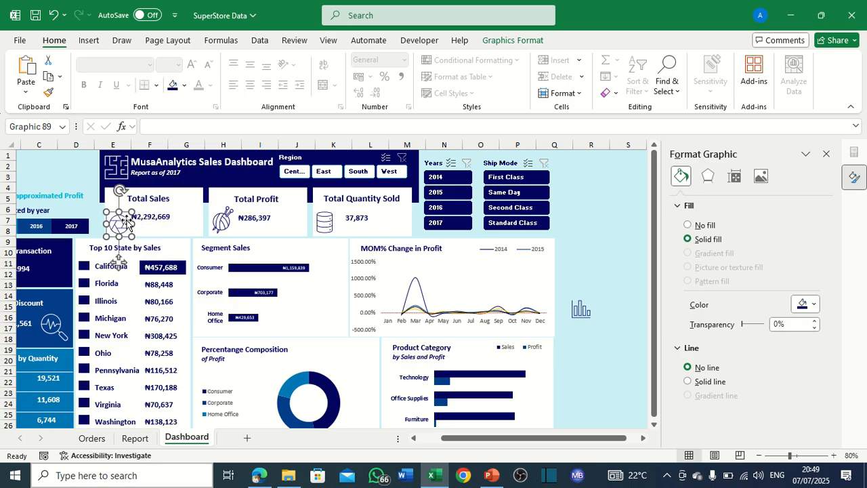
key(Right)
key(Right)
key(Right)
key(Right)
key(Right)
key(Right)
key(Right)
key(Right)
key(Right)
key(Right)
key(Right)
key(Right)
key(Right)
key(Right)
key(Right)
key(Right)
key(Right)
key(Right)
key(Right)
key(Right)
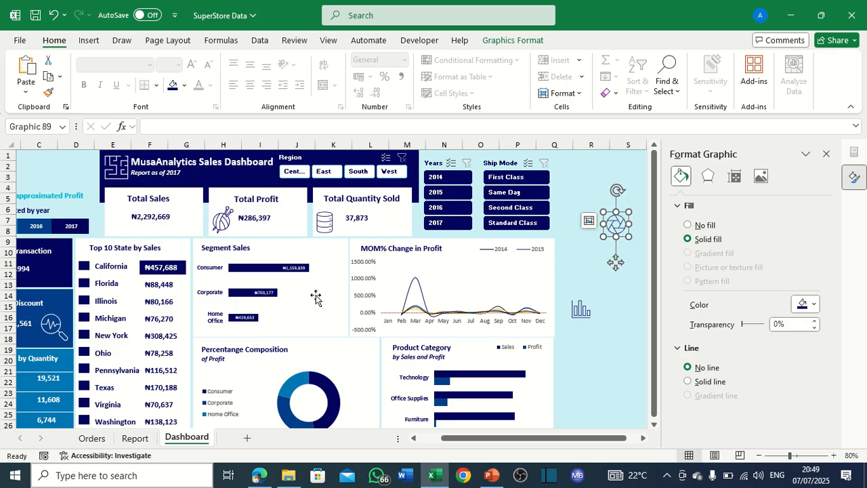
Place the bar chart icon beside the value in the Total Sales card.
click(571, 311)
drag(571, 310, 116, 226)
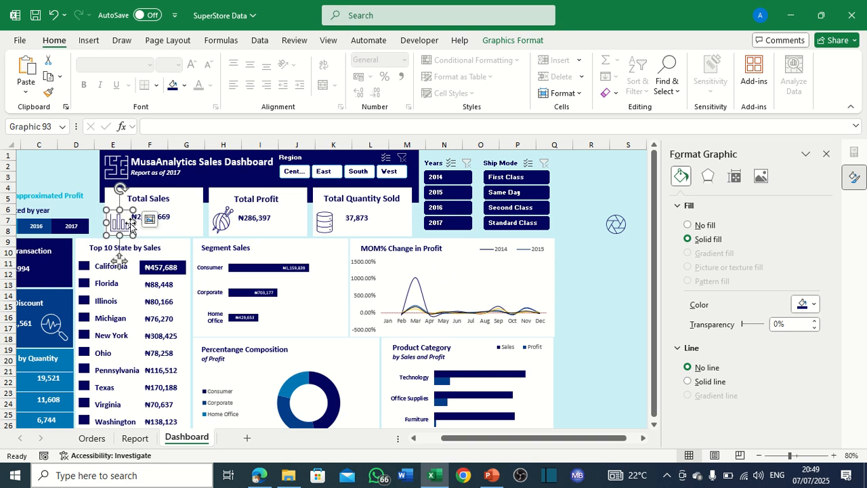
click(615, 319)
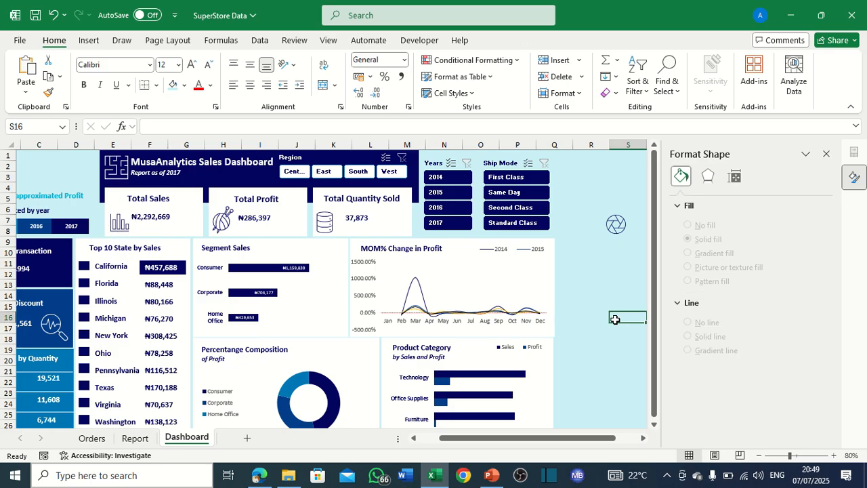
Fill the aperture icon white and place it beside the value in the Total Transaction card.
click(620, 228)
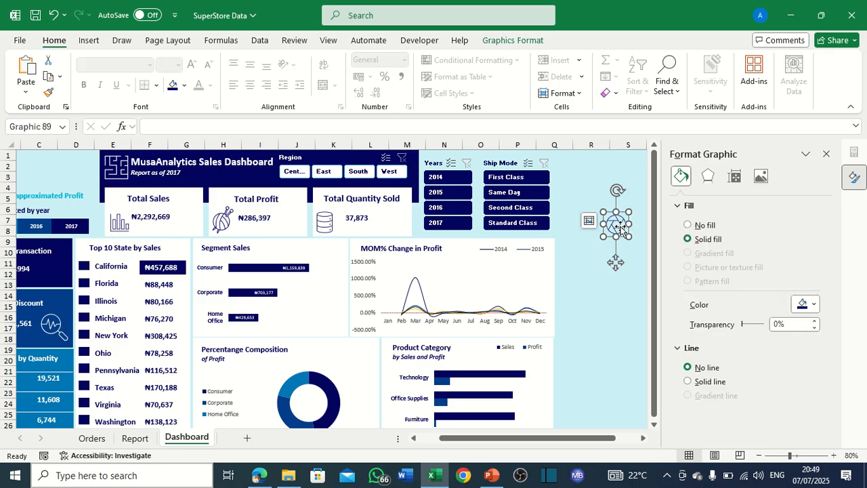
click(515, 40)
click(400, 60)
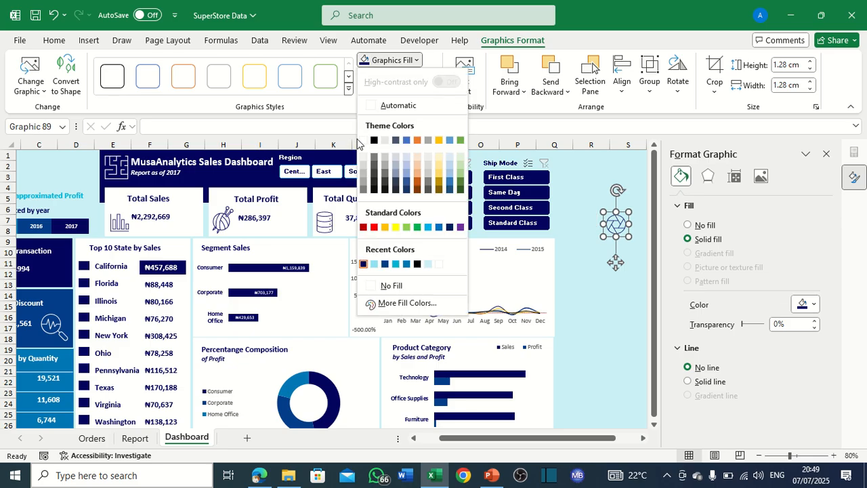
click(363, 140)
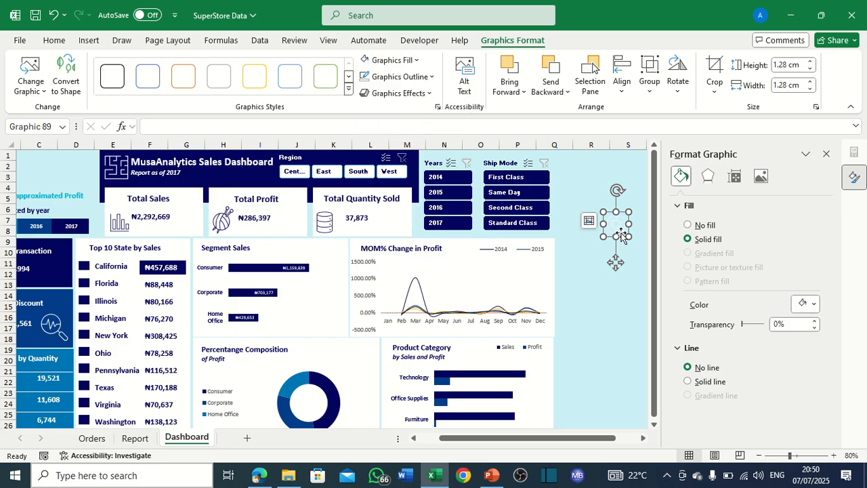
drag(618, 224, 231, 254)
drag(83, 264, 44, 271)
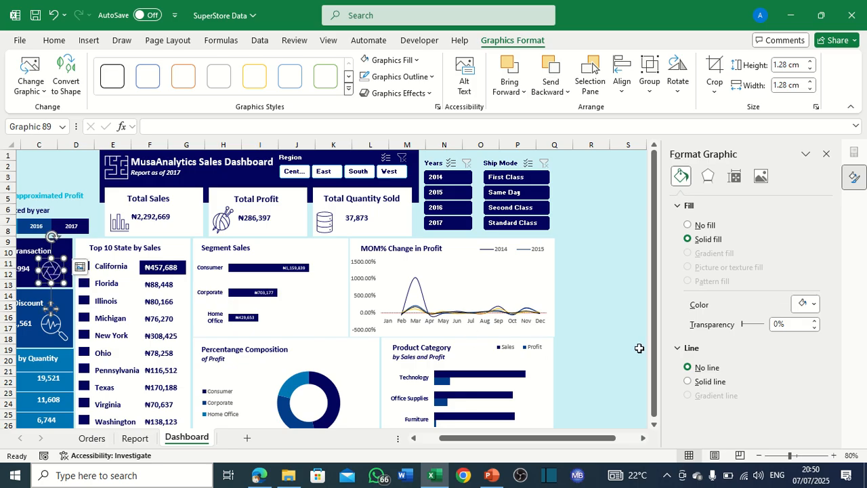
click(621, 328)
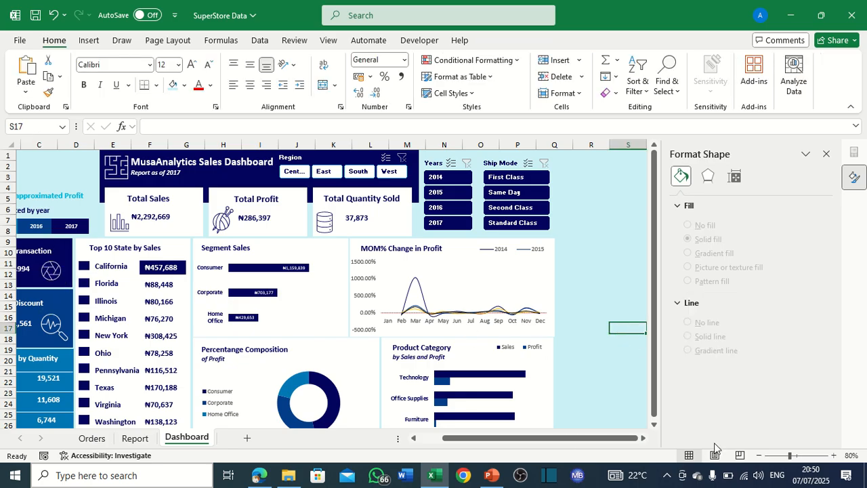
Review the whole dashboard at 70% zoom, look over the Orders and Report sheets, and return to the Dashboard sheet.
drag(590, 437, 555, 443)
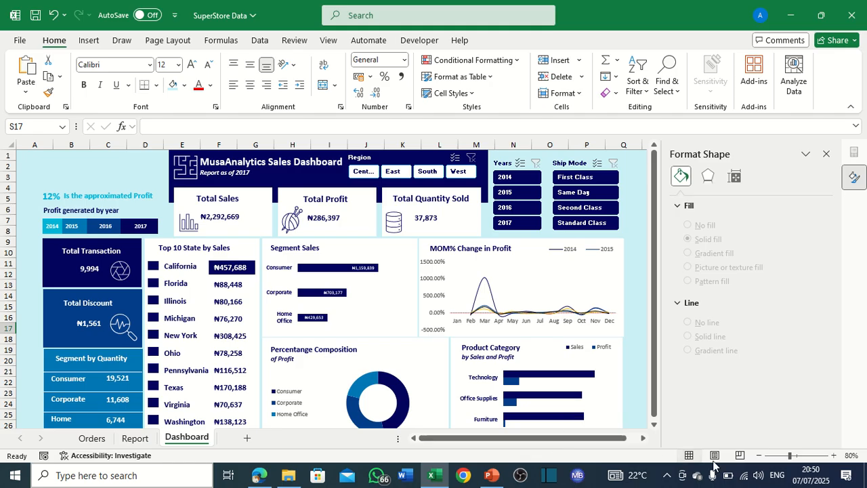
click(757, 455)
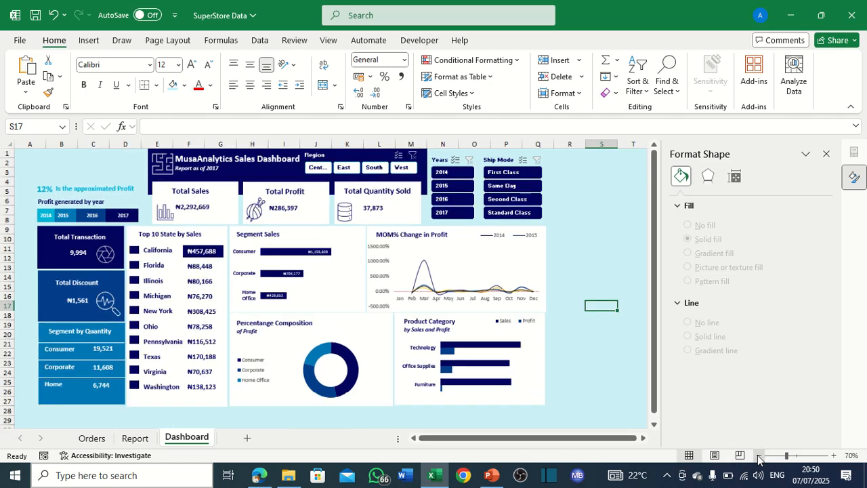
click(605, 260)
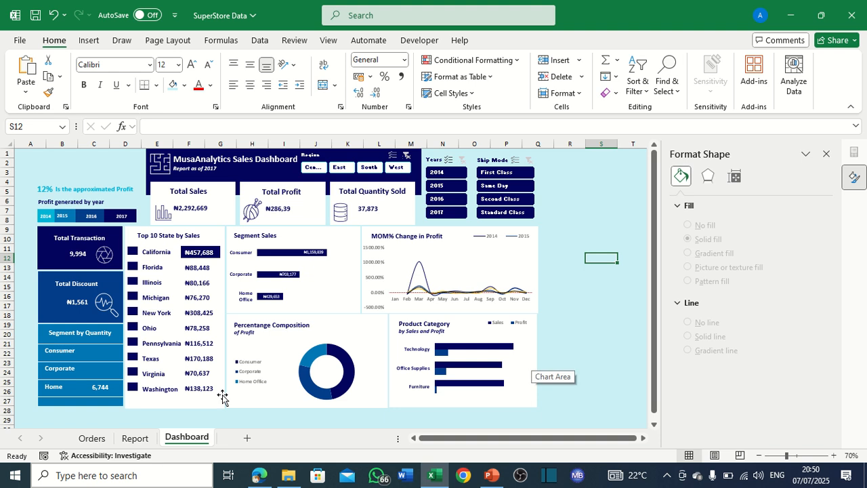
click(92, 438)
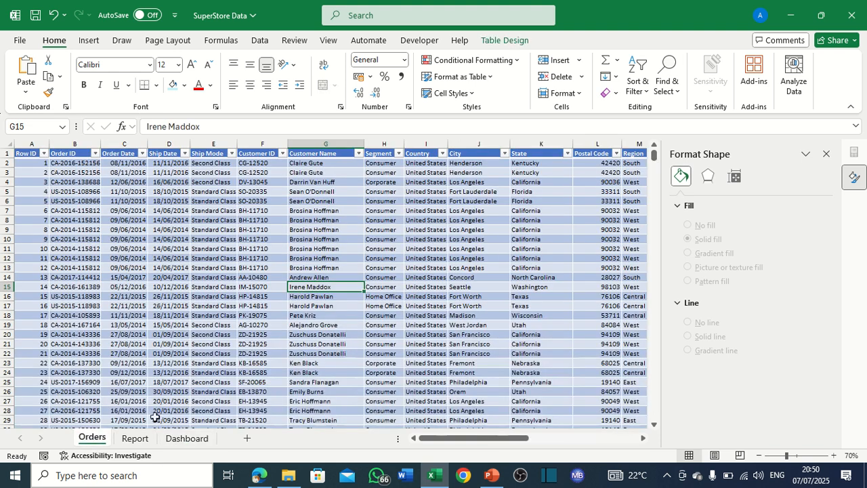
click(137, 439)
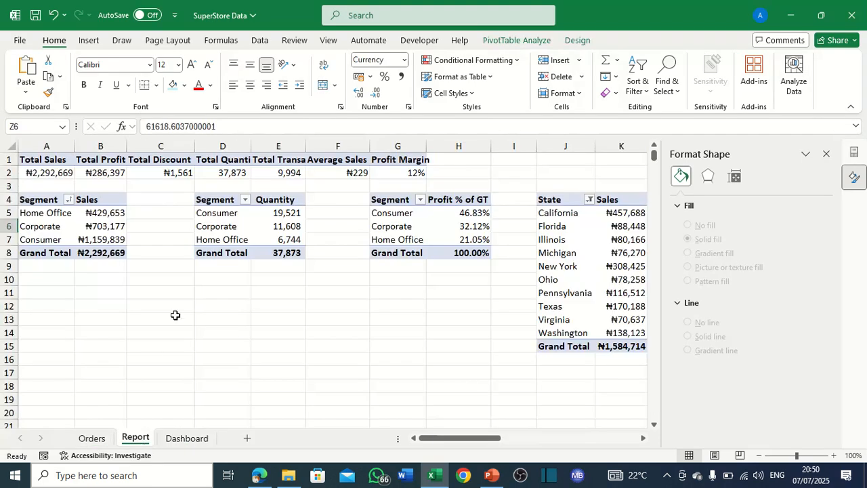
click(187, 439)
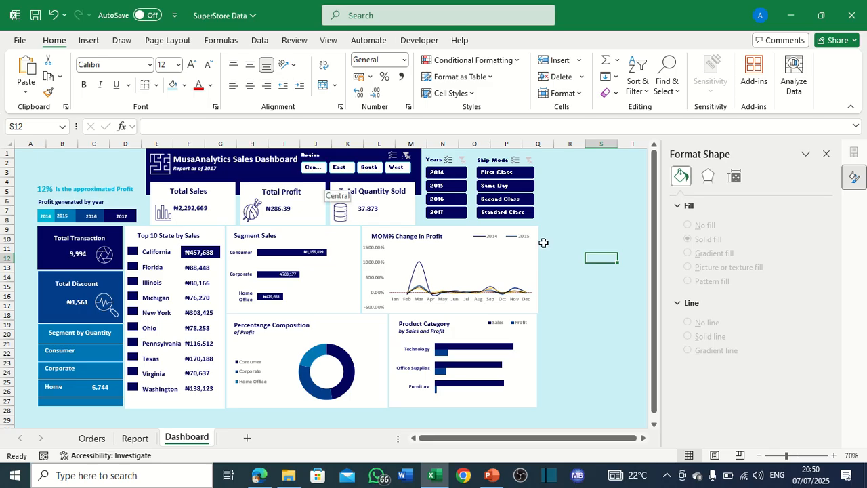
Filter the dashboard to the Central region and year 2014, and try the First Class ship mode filter before clearing it.
click(833, 455)
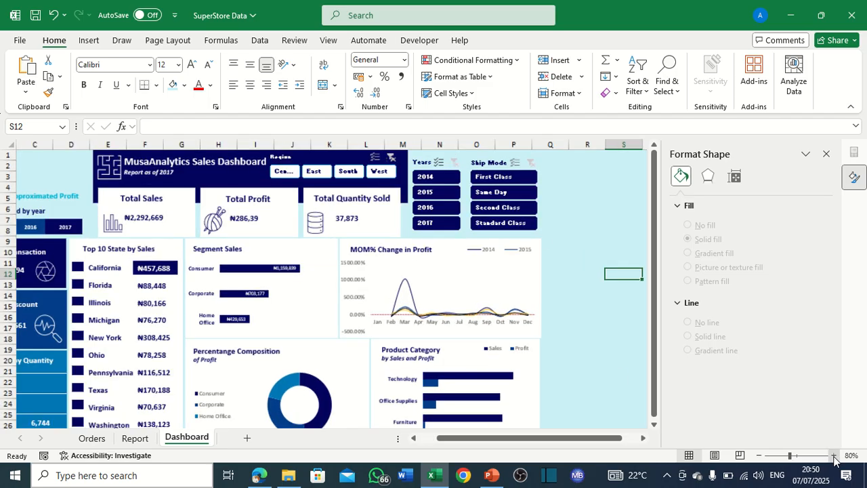
click(833, 455)
click(833, 455)
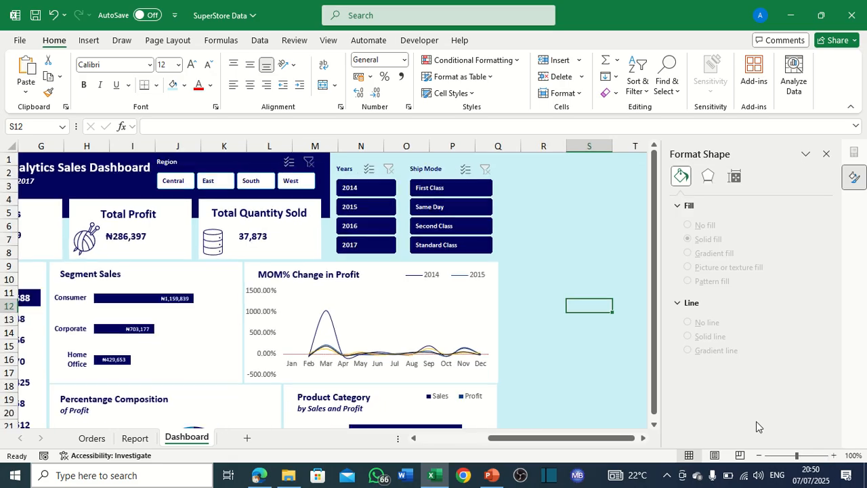
drag(612, 441, 581, 440)
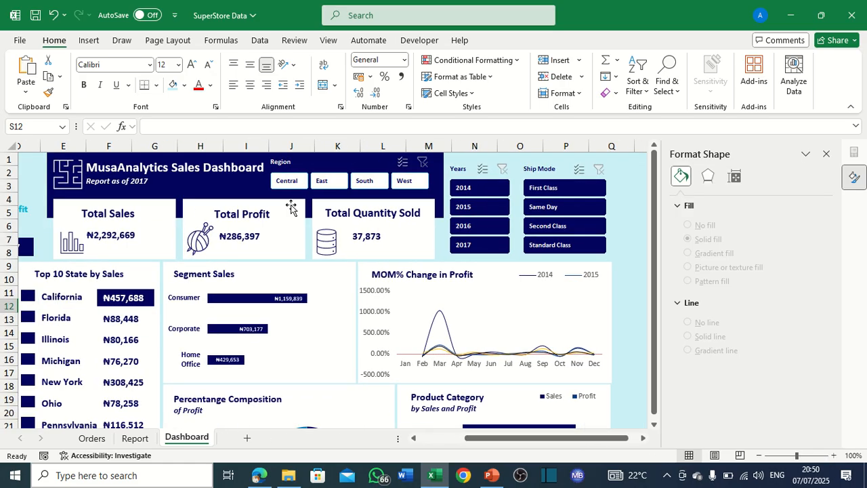
click(286, 185)
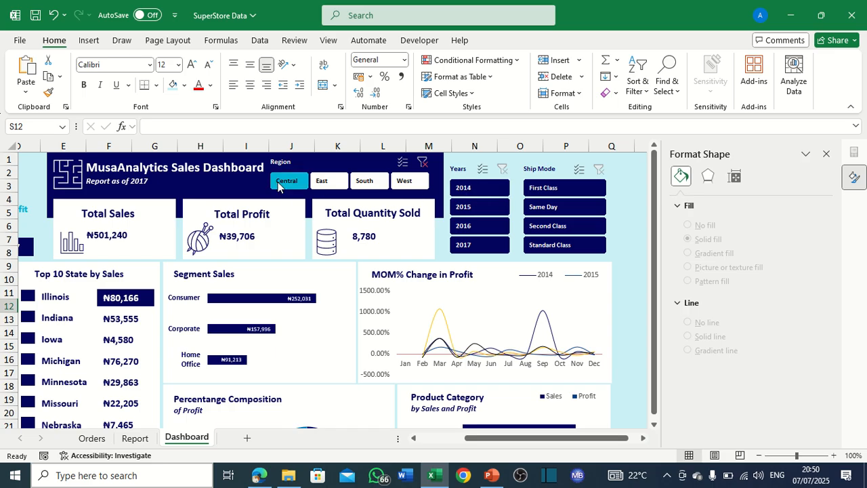
click(481, 187)
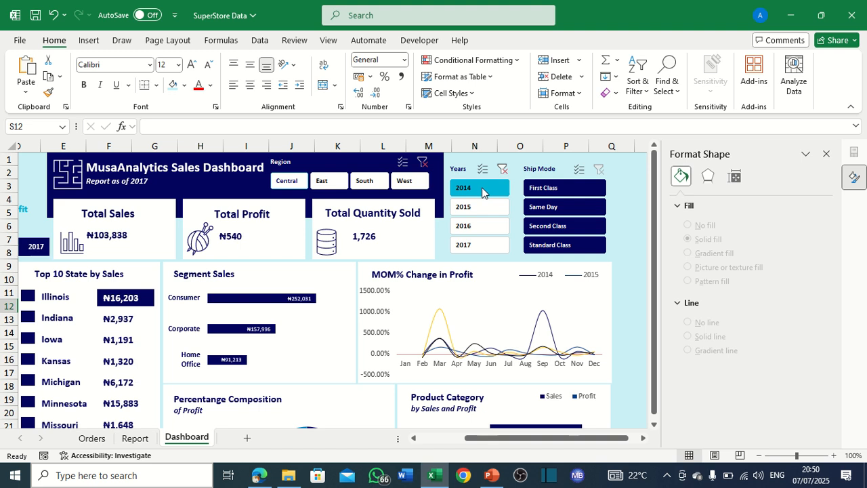
click(542, 189)
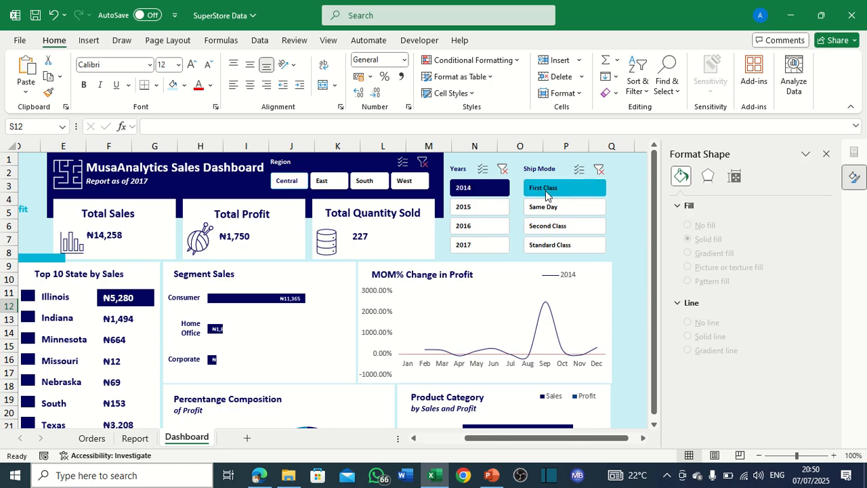
click(536, 190)
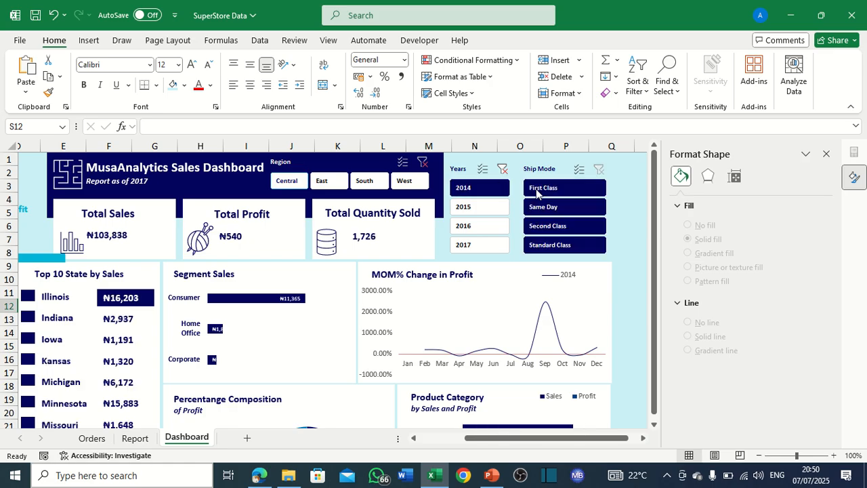
Clear the 2014 year filter and the Central region filter from the dashboard.
click(459, 193)
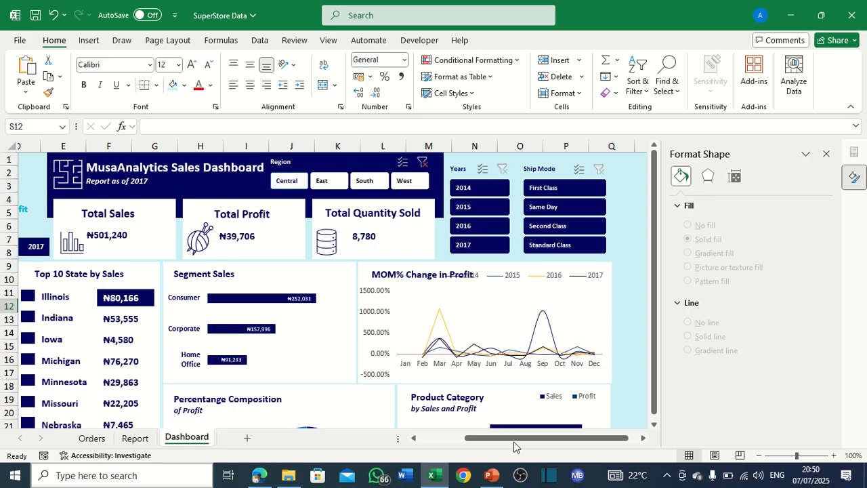
drag(513, 444, 495, 445)
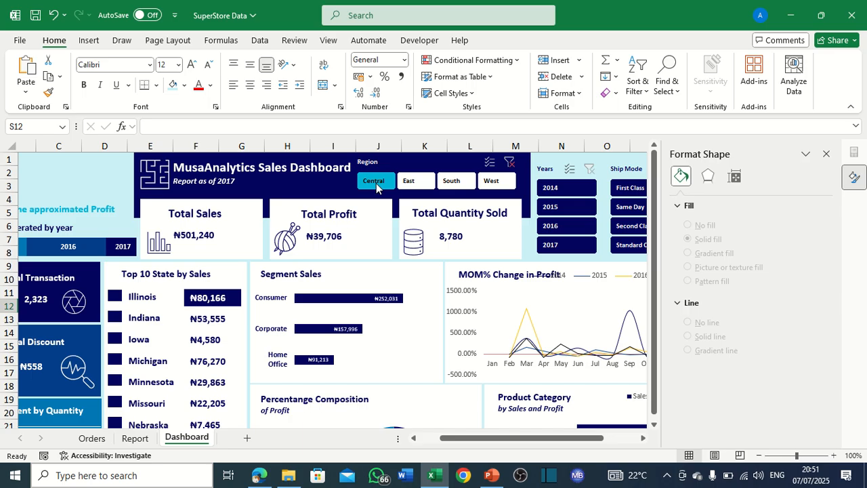
drag(508, 439, 530, 441)
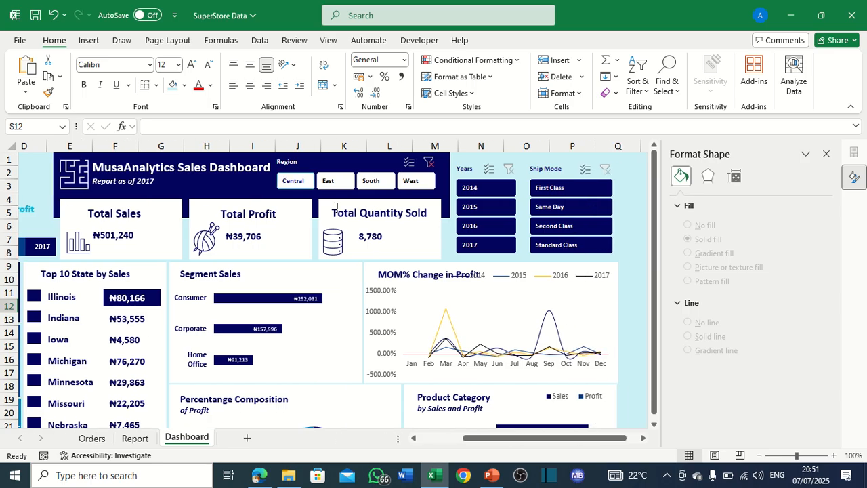
click(304, 187)
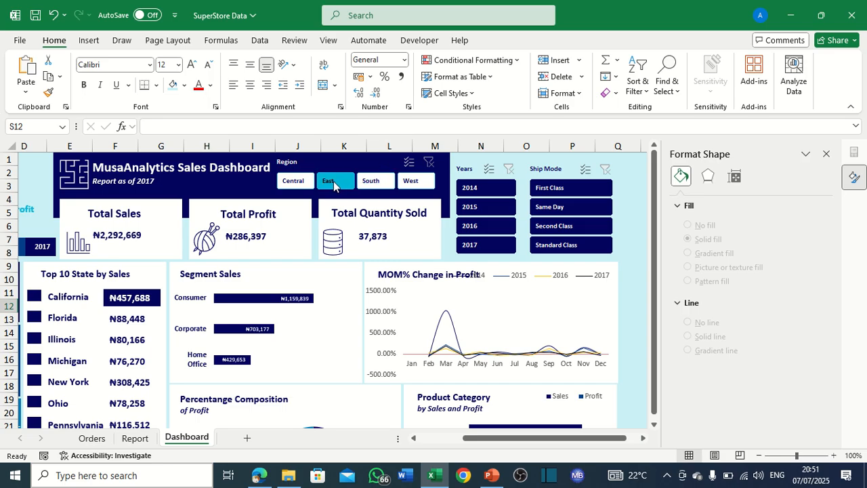
Toggle East in the Region slicer, and try toggling year 2015 and the Second Class ship mode before restoring both.
click(332, 186)
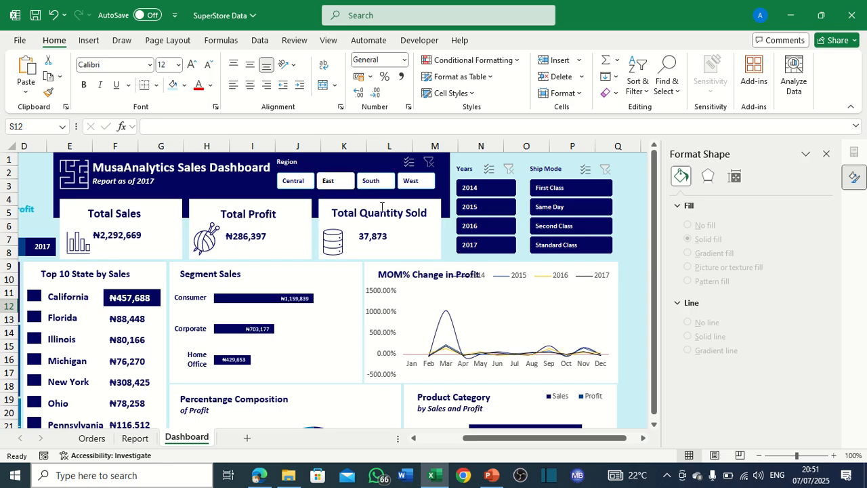
click(472, 208)
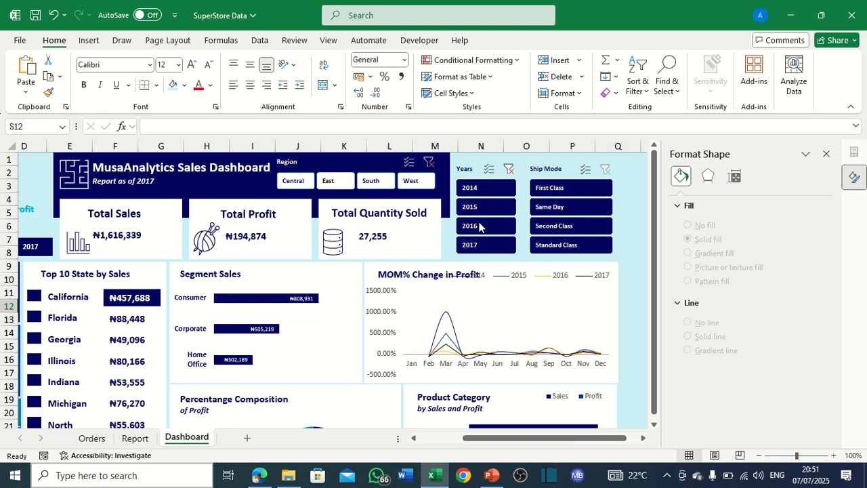
click(554, 230)
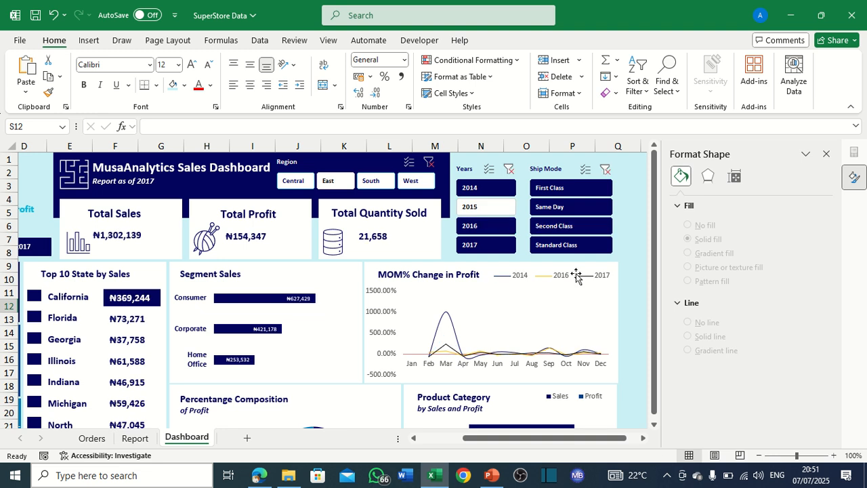
click(569, 230)
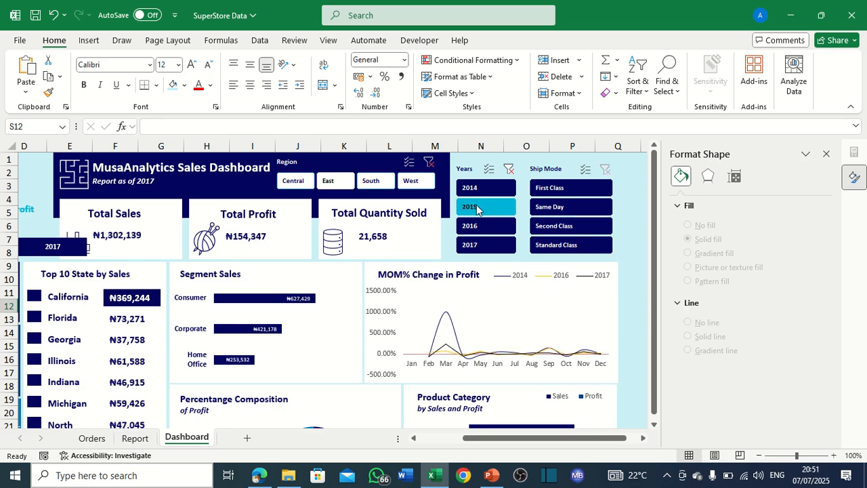
click(478, 208)
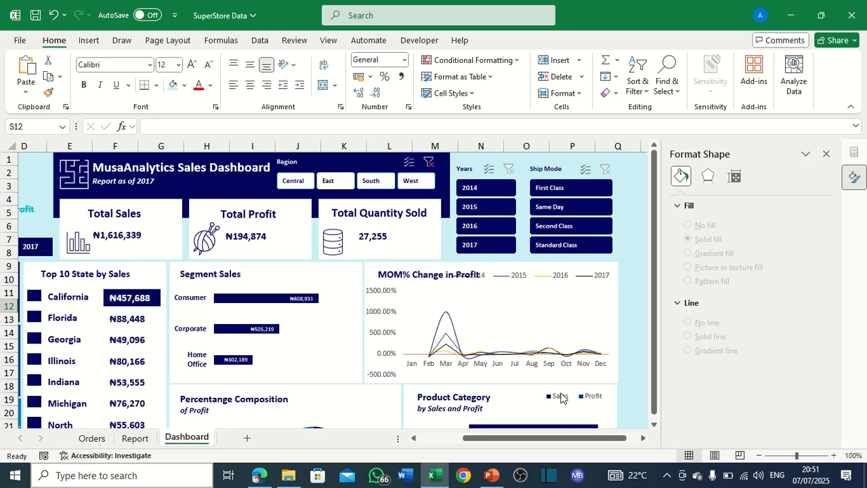
Zoom the Dashboard sheet out to 80% and look over its full width.
mouse_move(554, 437)
mouse_down()
mouse_move(524, 443)
mouse_move(568, 441)
mouse_up()
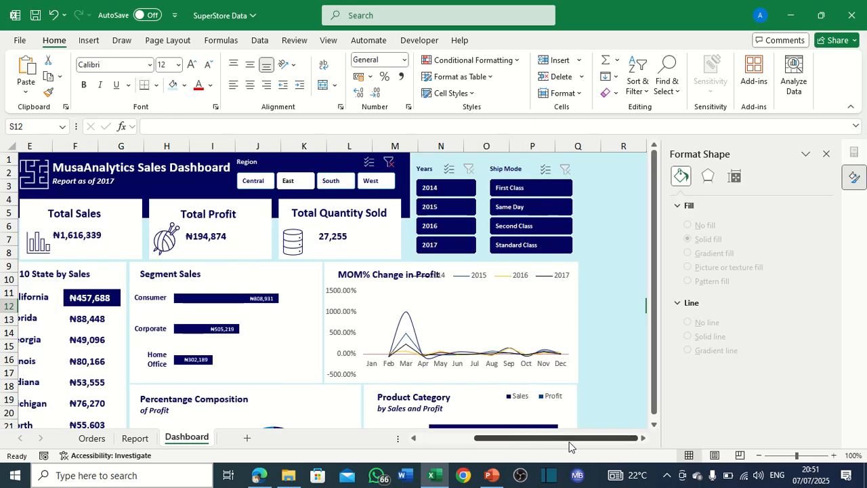
click(760, 456)
click(760, 456)
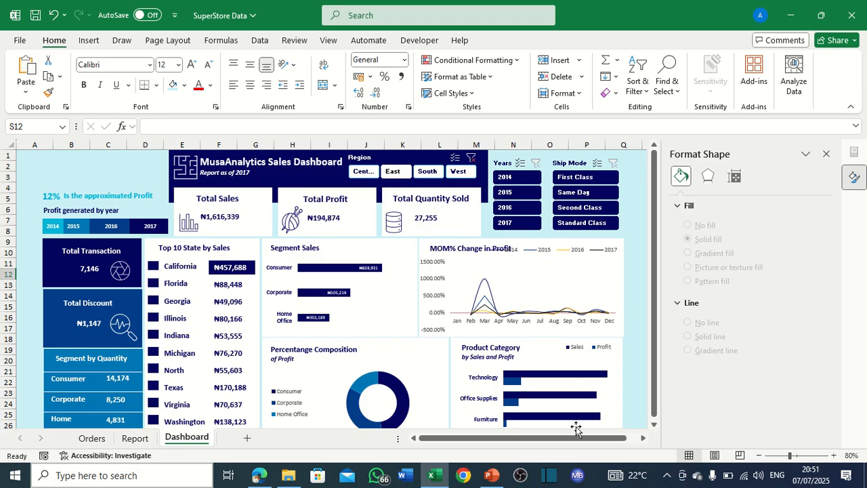
drag(572, 438, 587, 443)
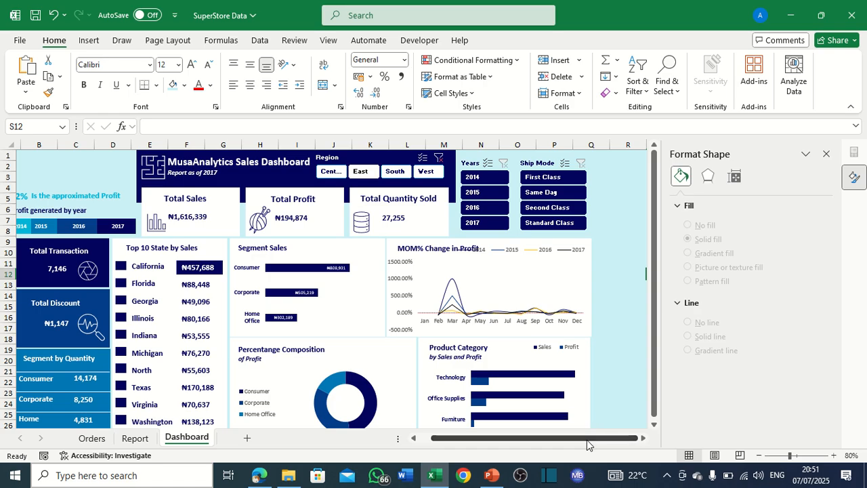
click(89, 40)
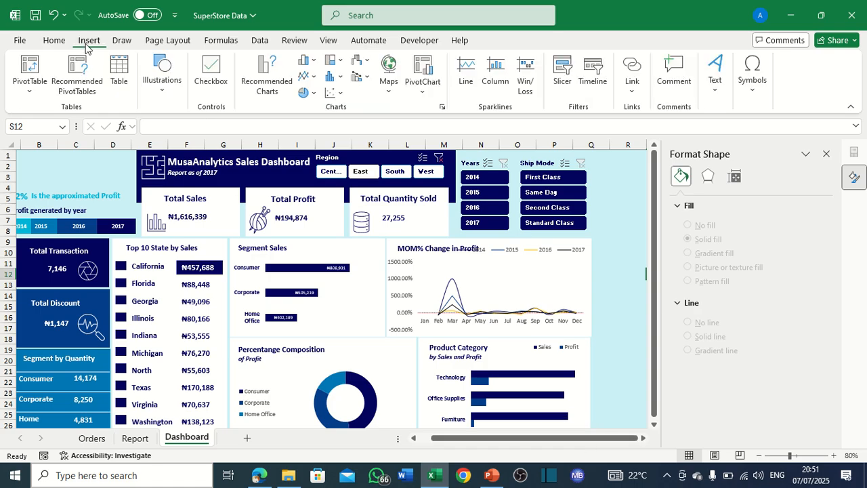
click(160, 80)
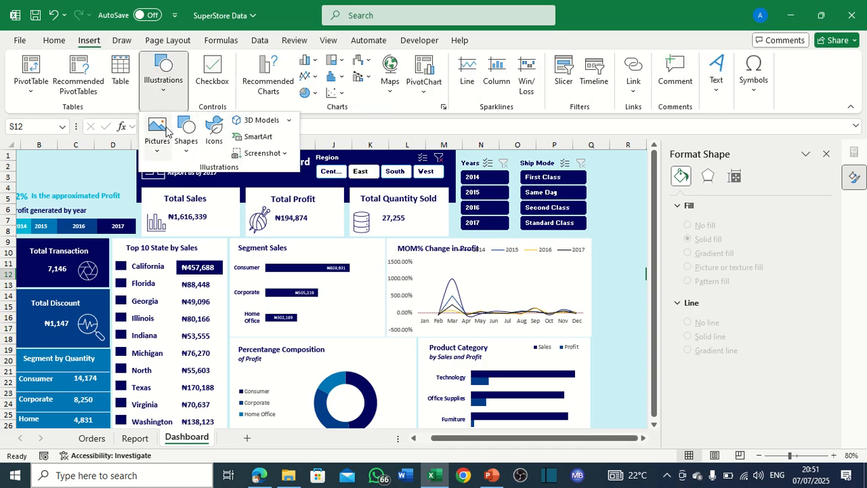
click(181, 137)
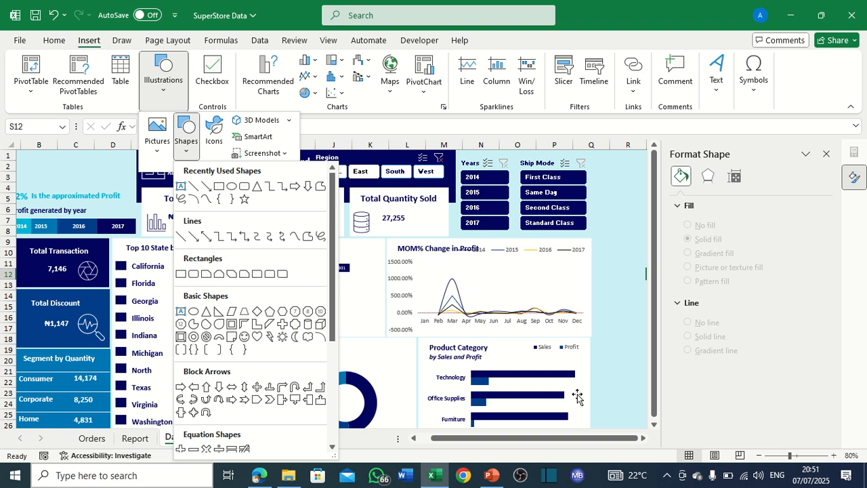
click(647, 372)
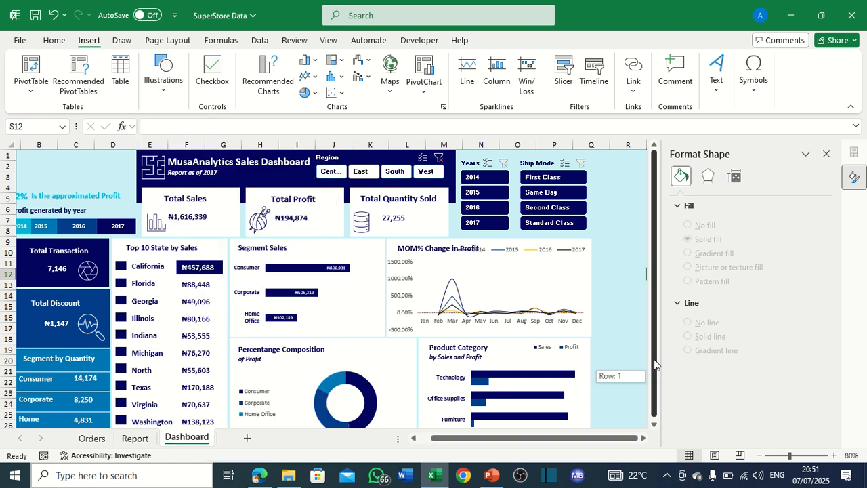
Draw a rectangle over the entire dashboard, about 31.9 cm wide and 15.5 cm high, with its upper edge at the top of the sheet.
click(165, 73)
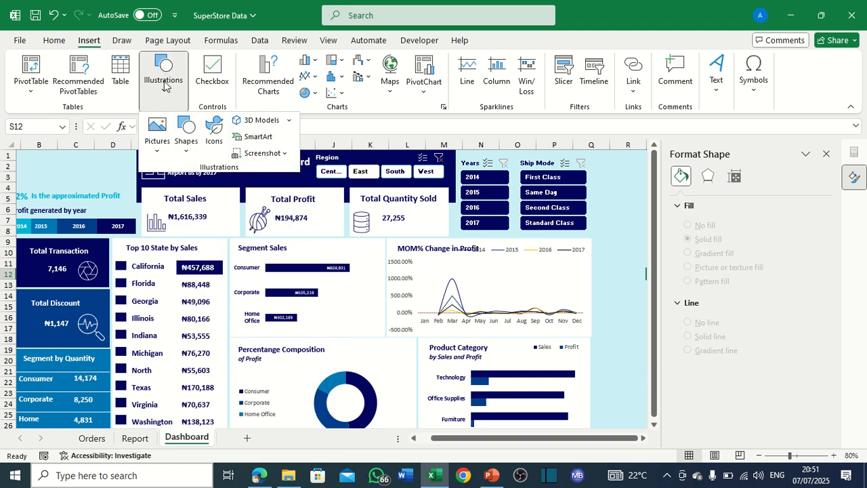
click(186, 132)
click(218, 187)
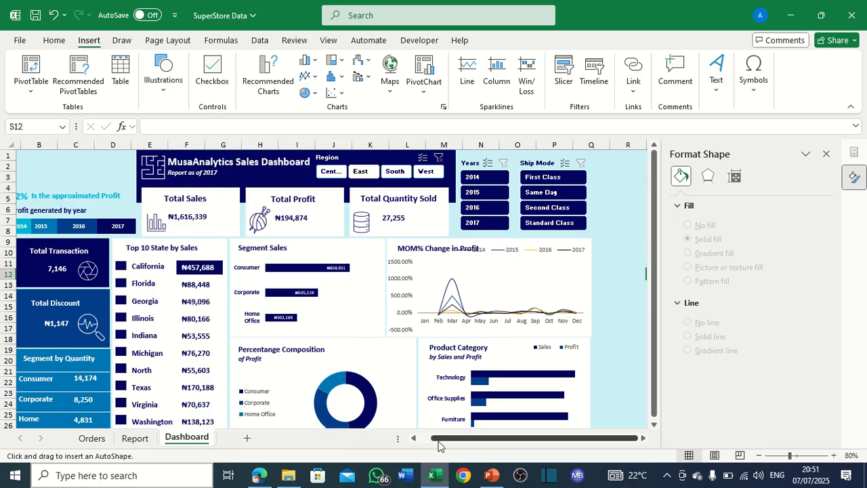
drag(438, 441, 411, 440)
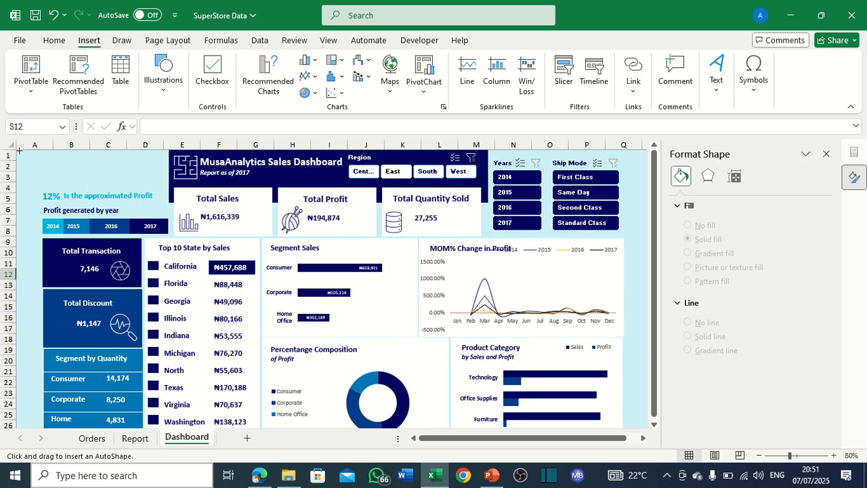
drag(18, 151, 630, 406)
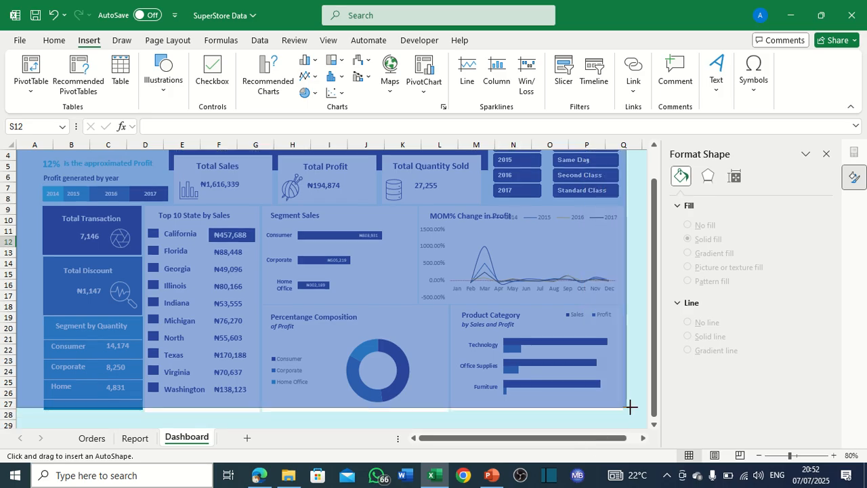
drag(630, 406, 629, 416)
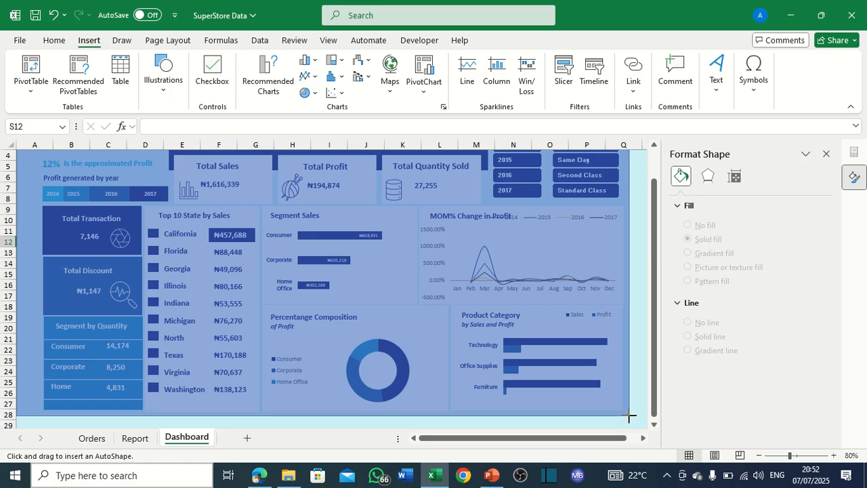
drag(629, 416, 629, 416)
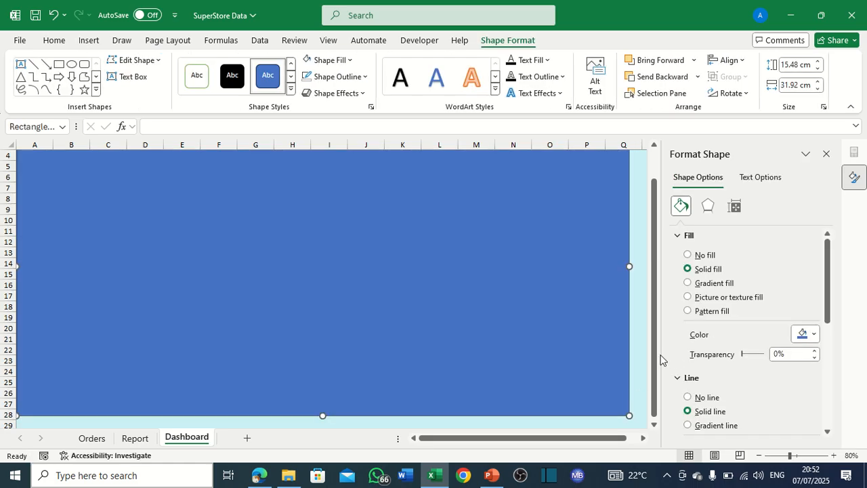
drag(655, 364, 655, 335)
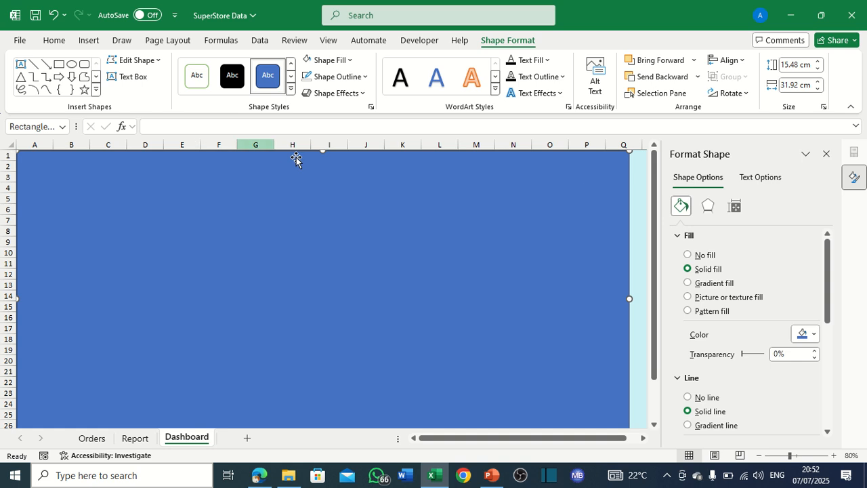
drag(324, 151, 324, 145)
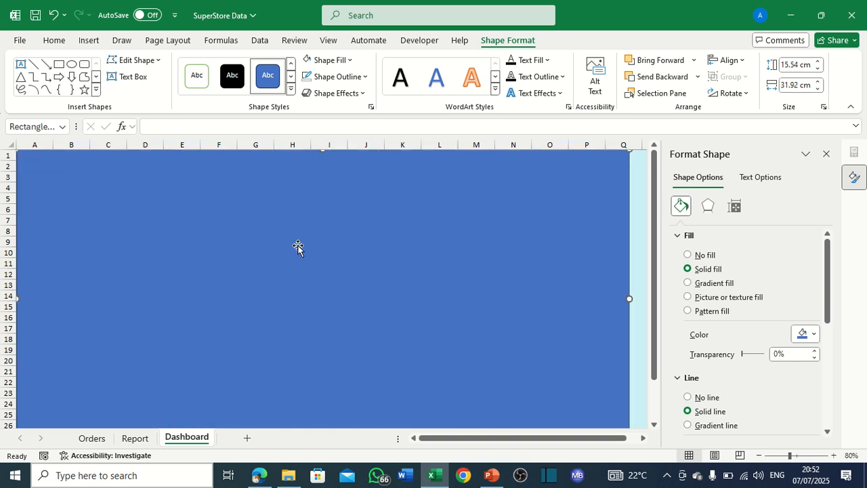
Fill the large rectangle with the light turquoise recent colour and send it to the back behind all dashboard elements.
click(329, 60)
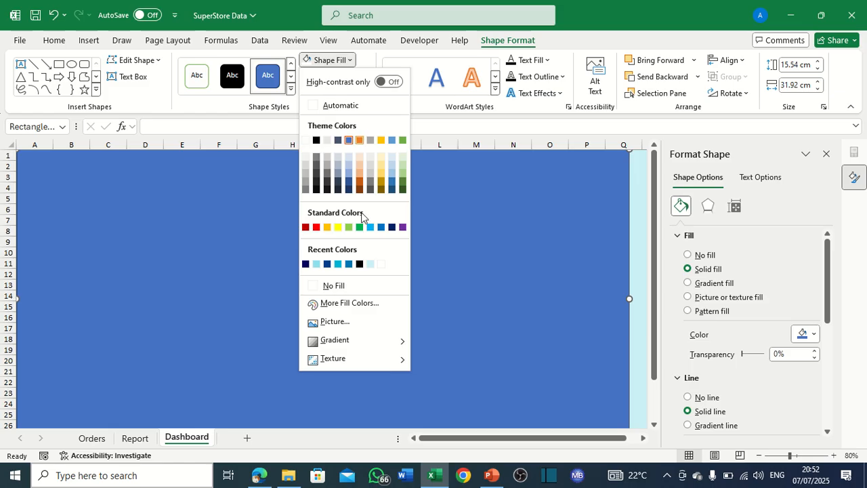
click(316, 264)
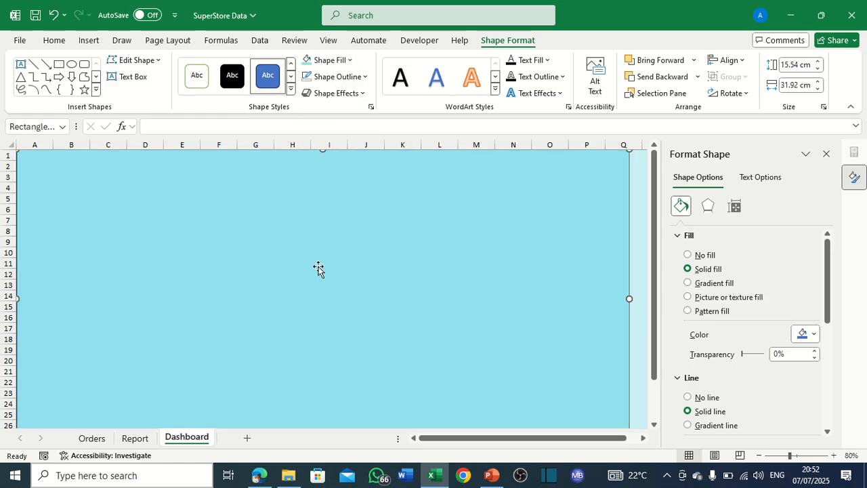
click(350, 60)
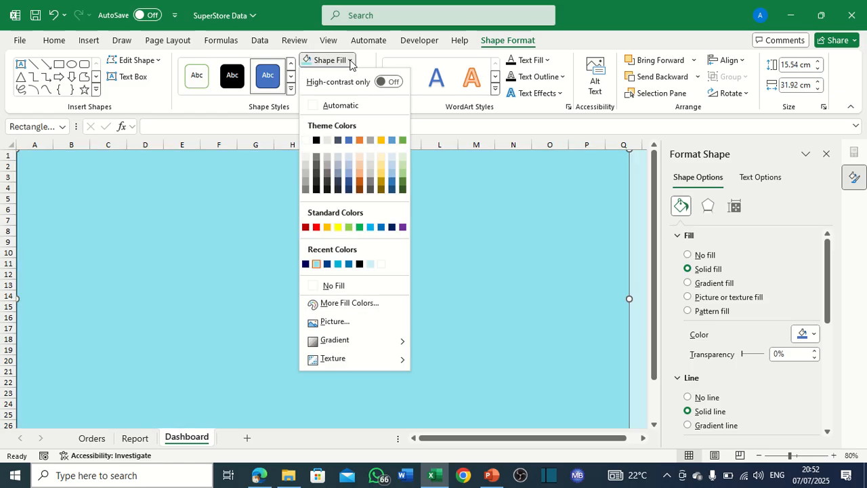
right_click(273, 271)
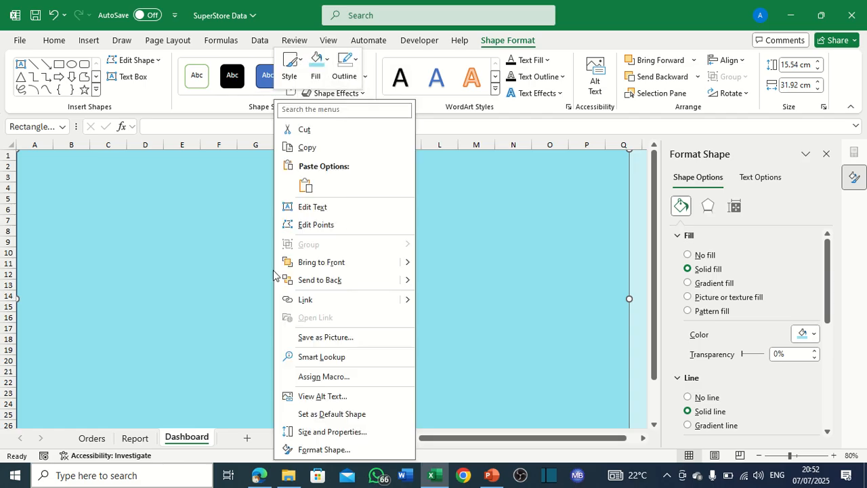
click(316, 280)
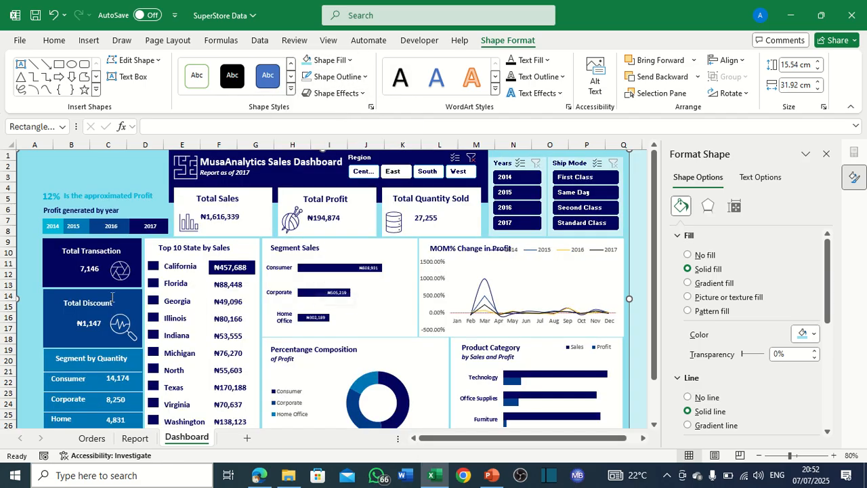
Try narrowing the Product Category chart, and widen it again to the edge of its card.
click(609, 349)
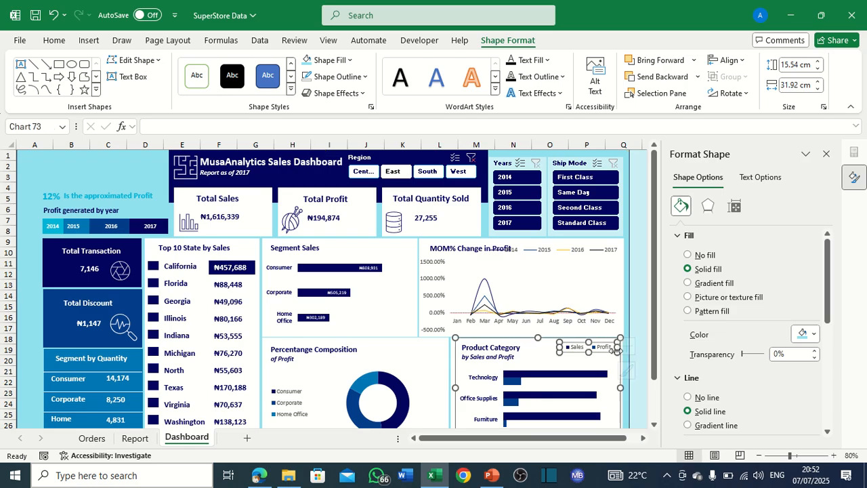
click(620, 386)
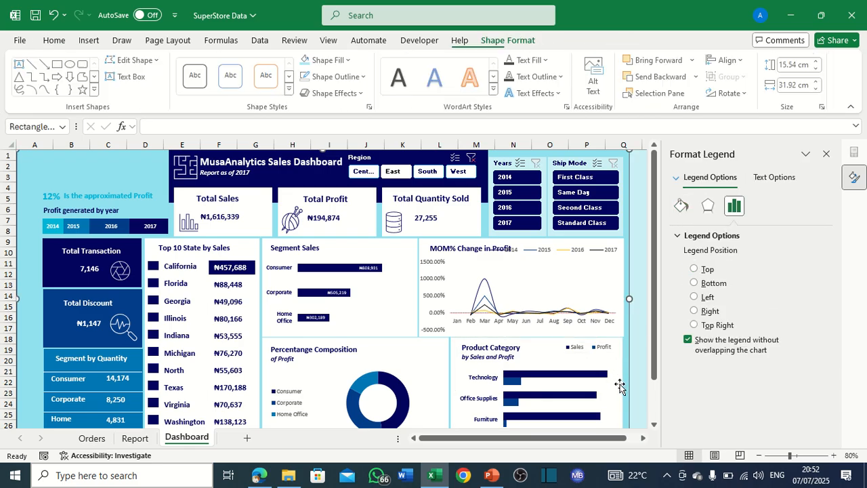
mouse_move(619, 386)
mouse_down()
mouse_move(609, 387)
mouse_move(623, 390)
mouse_up()
click(618, 389)
click(605, 387)
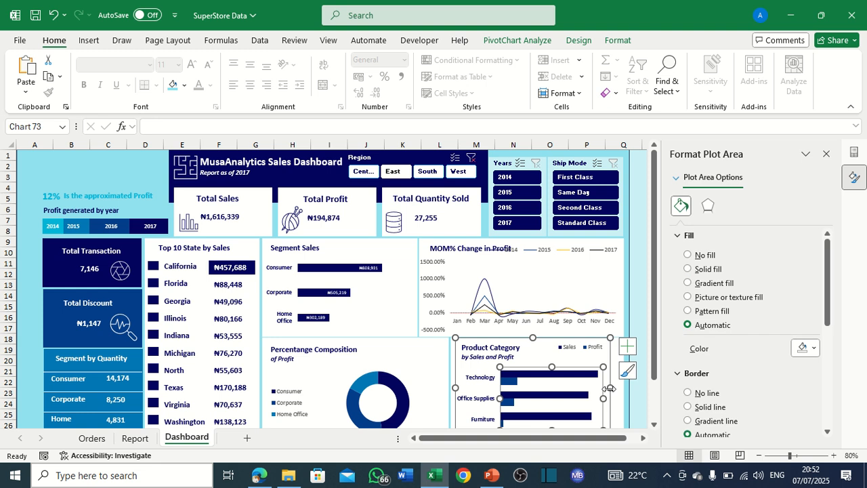
drag(613, 389, 621, 387)
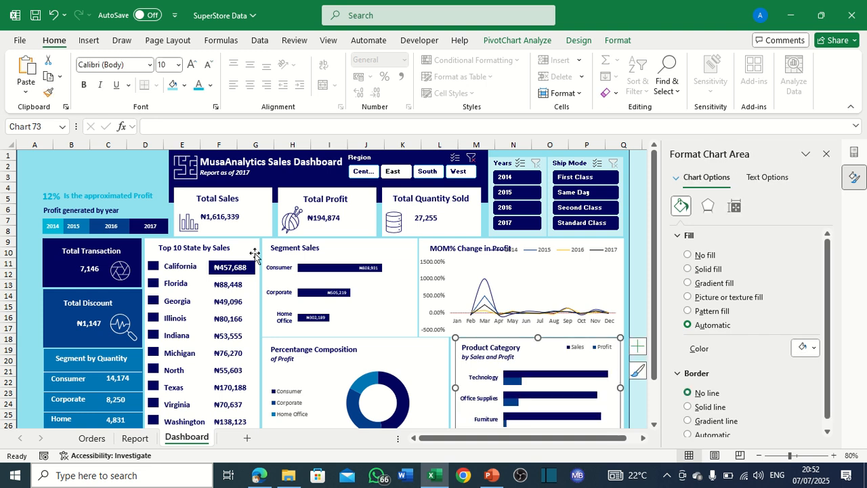
Widen the Top 10 State by Sales card slightly toward the Segment Sales chart and check the dashboard down to its lower edge.
click(264, 303)
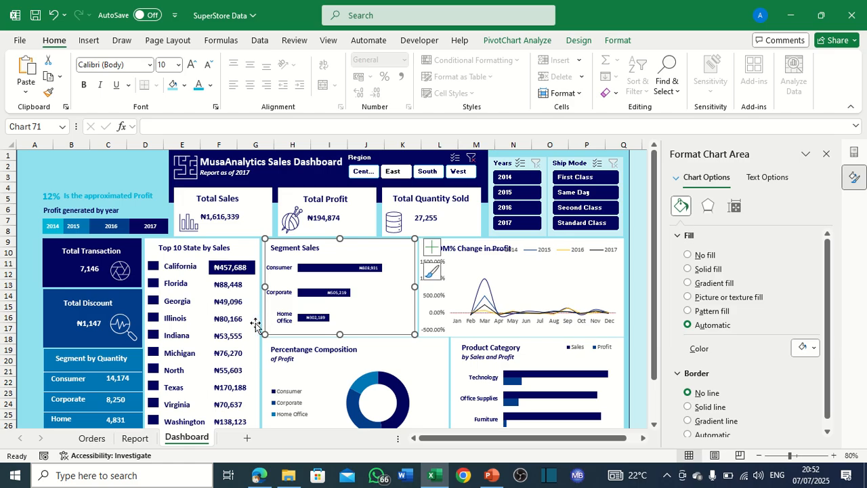
click(257, 327)
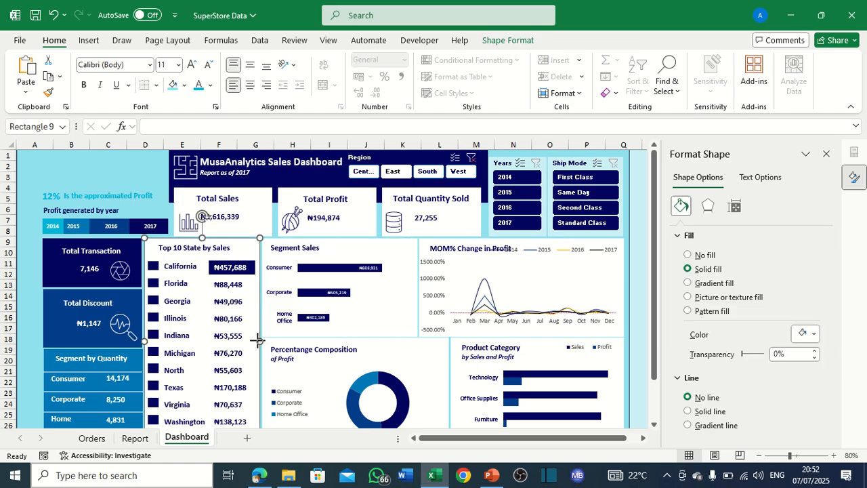
drag(258, 340, 261, 341)
click(132, 178)
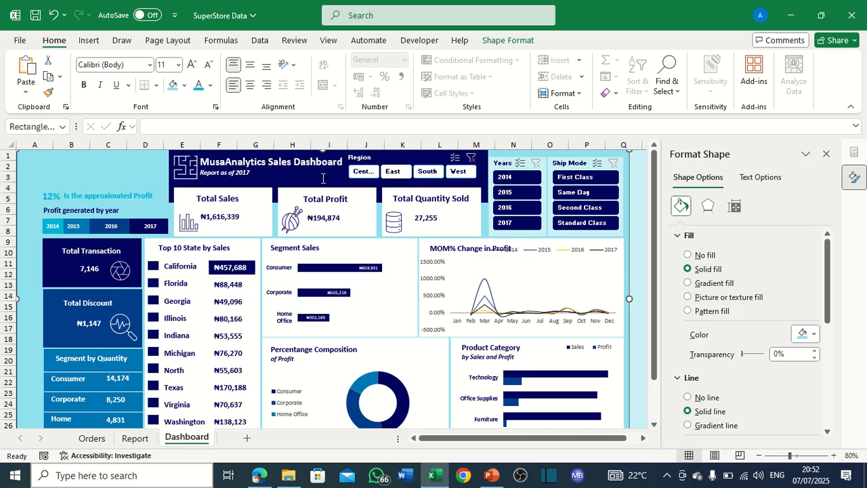
scroll(371, 211, down, 1)
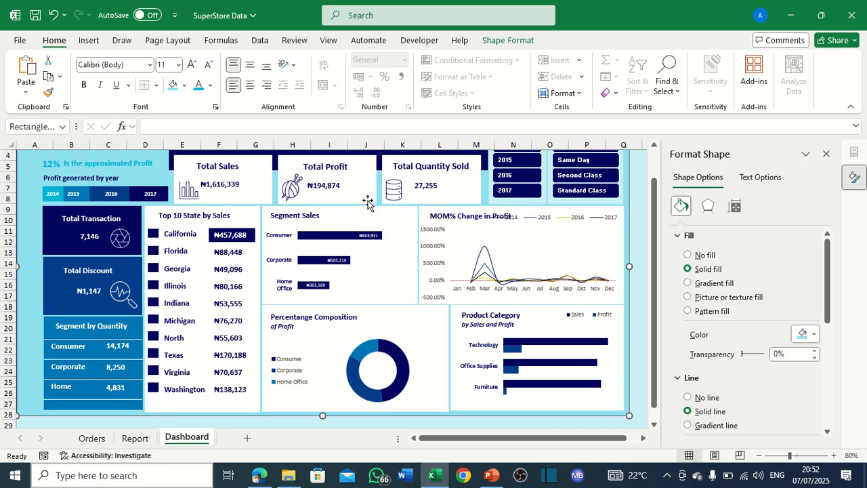
scroll(368, 204, up, 1)
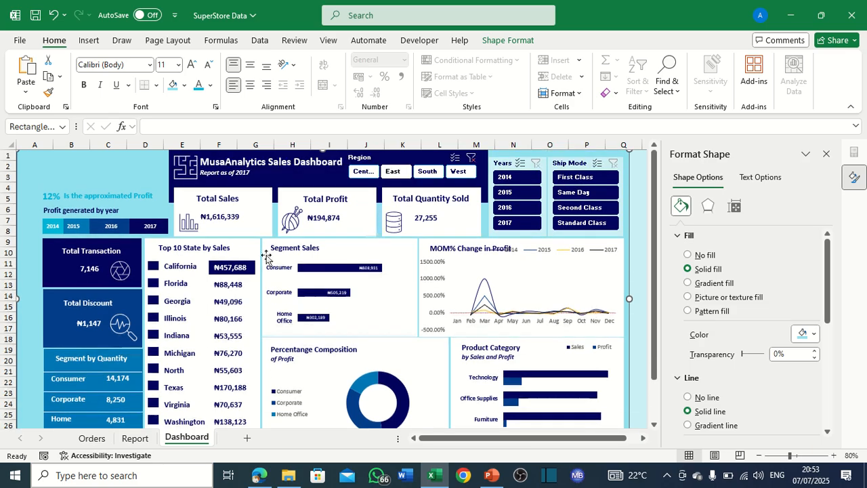
Select all dashboard objects and save them as a Portable Network Graphics picture named Dashboard! on the Desktop.
key(ctrl+a)
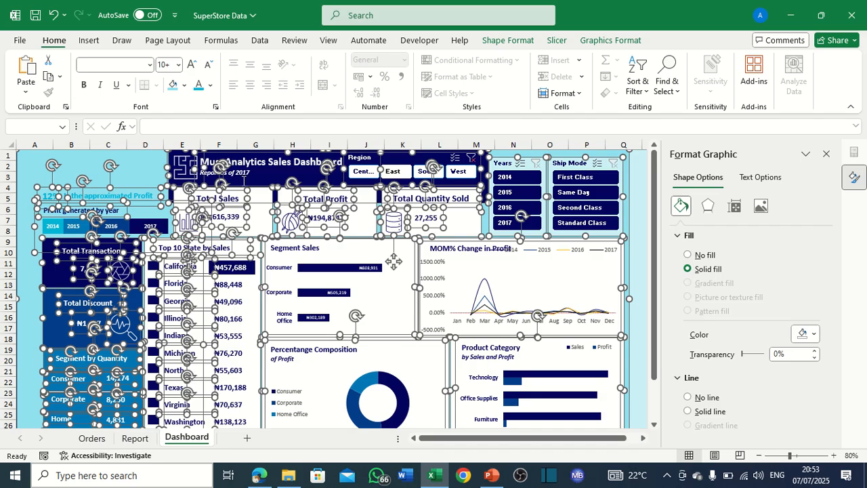
right_click(327, 256)
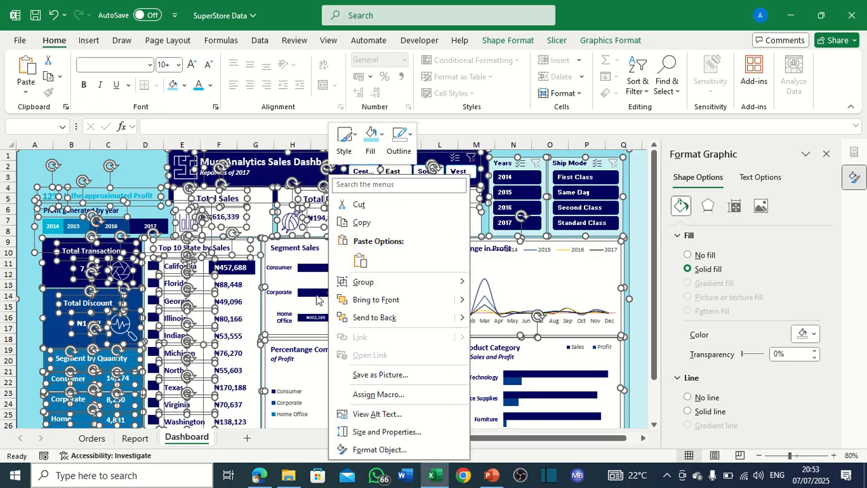
click(387, 372)
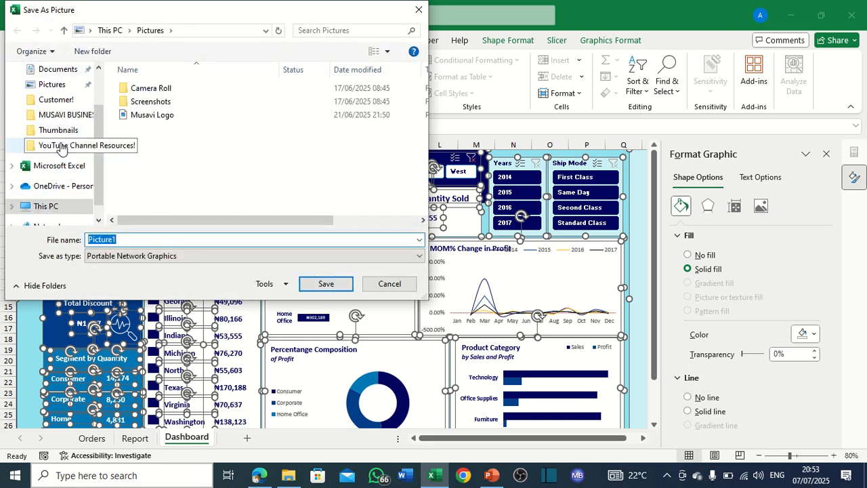
scroll(63, 142, down, 1)
scroll(49, 118, up, 3)
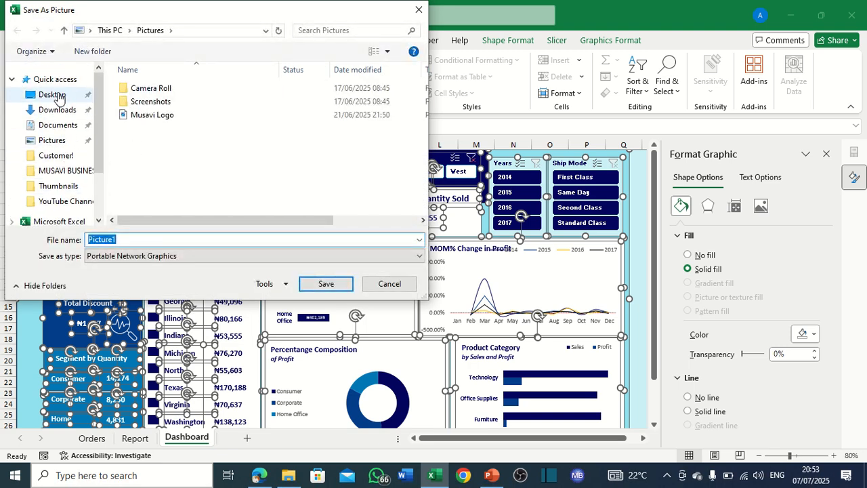
click(54, 95)
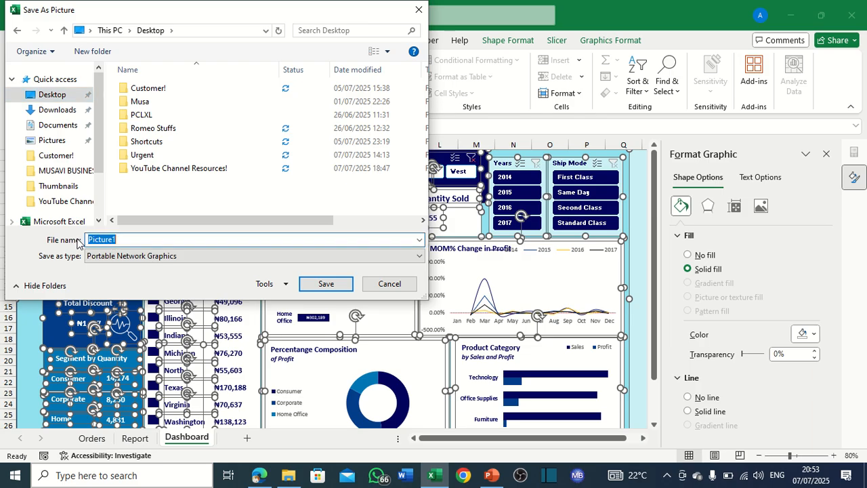
text(Dashb)
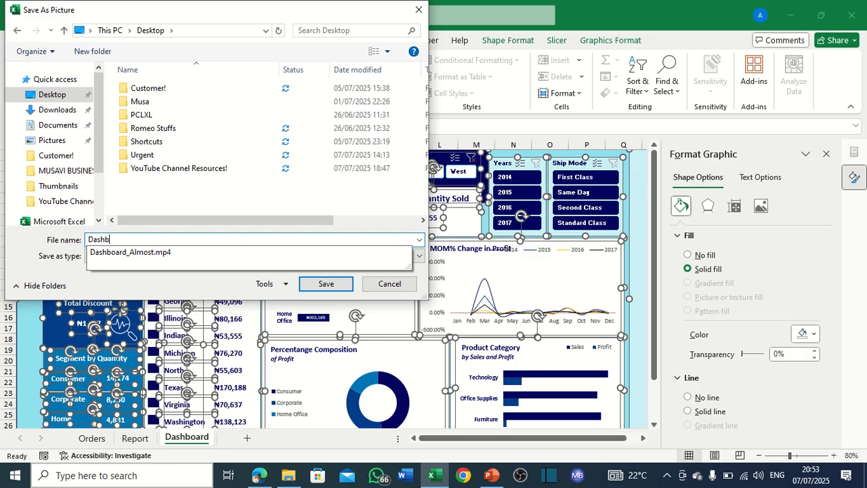
text(oard!)
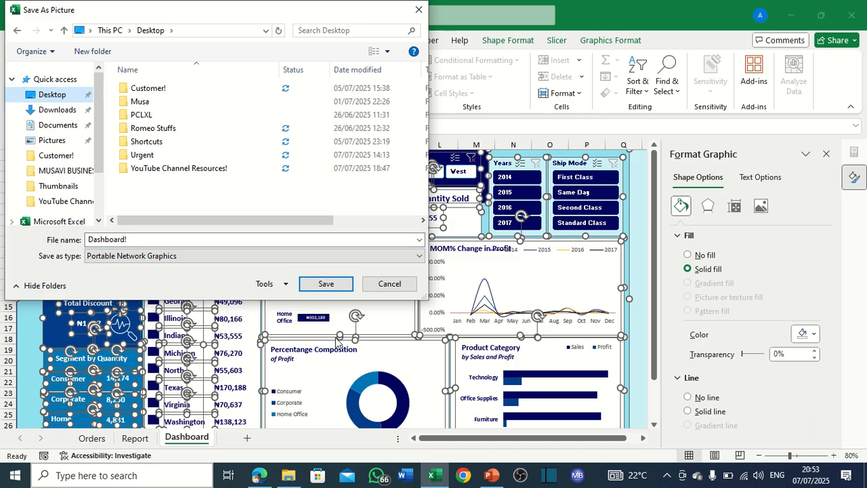
click(323, 284)
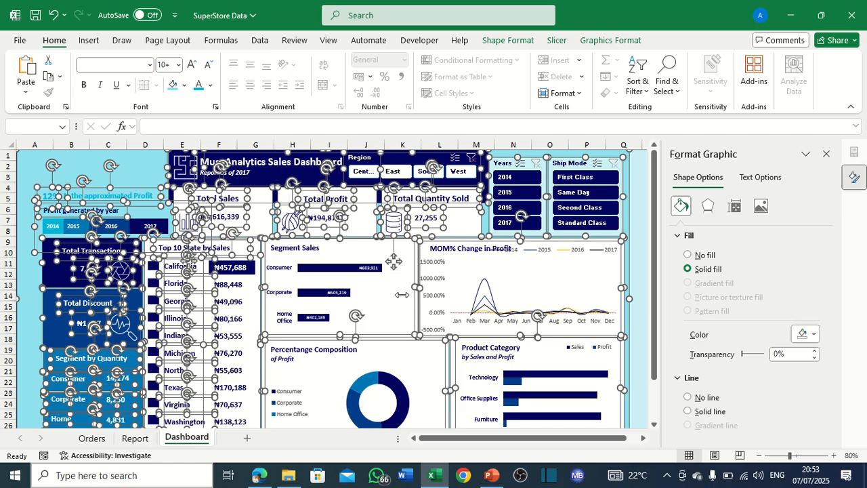
key(Escape)
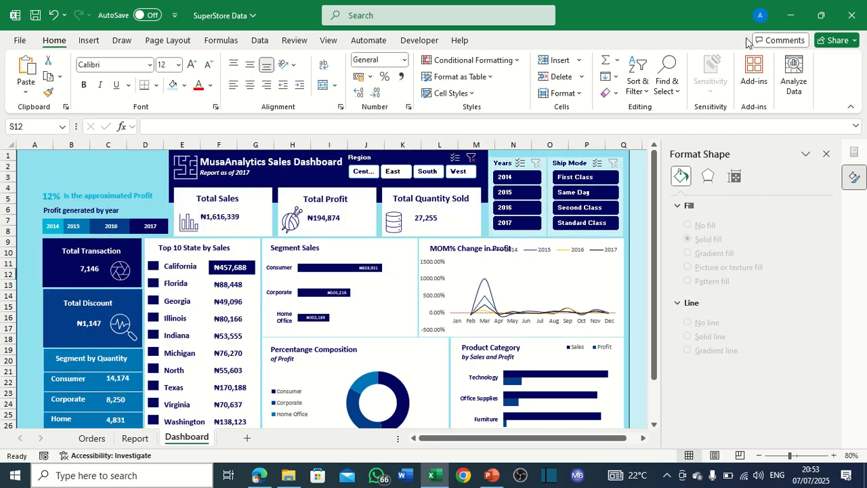
Minimise the open windows to reach the desktop and open the exported Dashboard! picture for viewing.
click(796, 22)
click(791, 14)
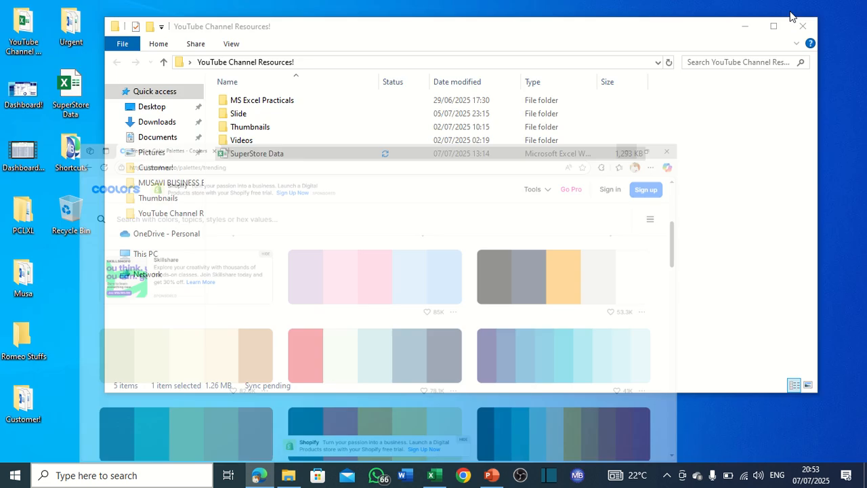
click(745, 27)
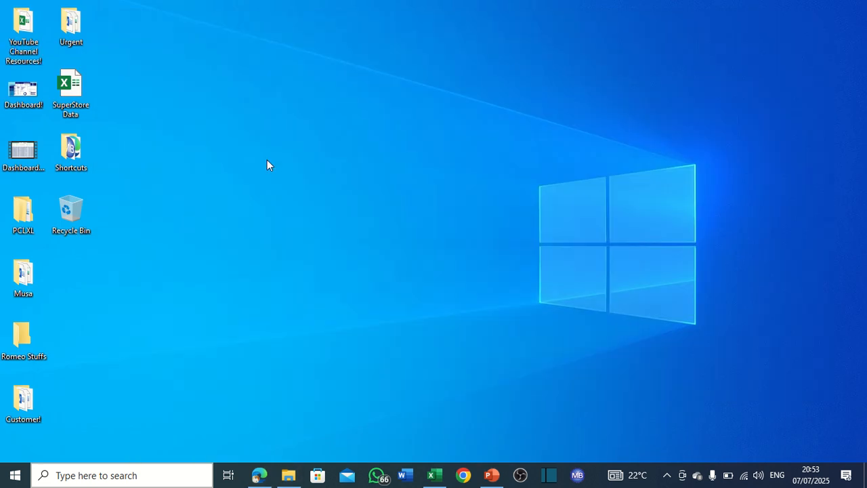
right_click(280, 205)
click(296, 197)
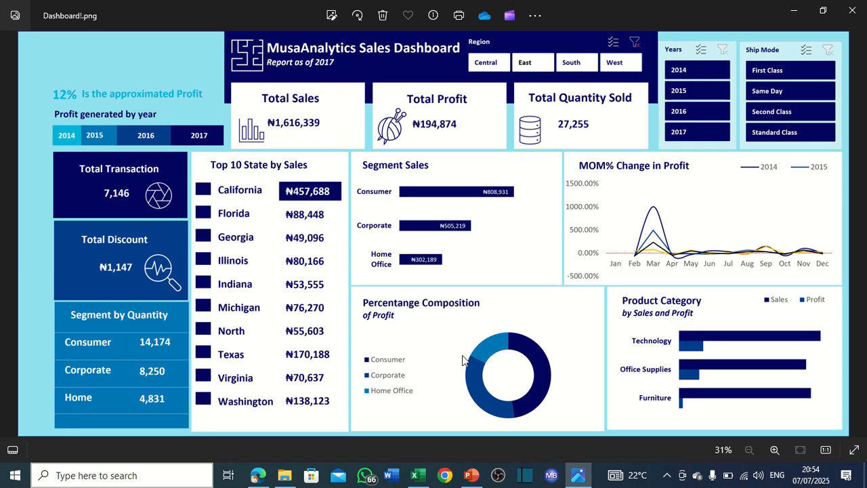
Switch to the SuperStore Data workbook in Excel, and minimise it again to return to the Dashboard! picture.
mouse_move(417, 474)
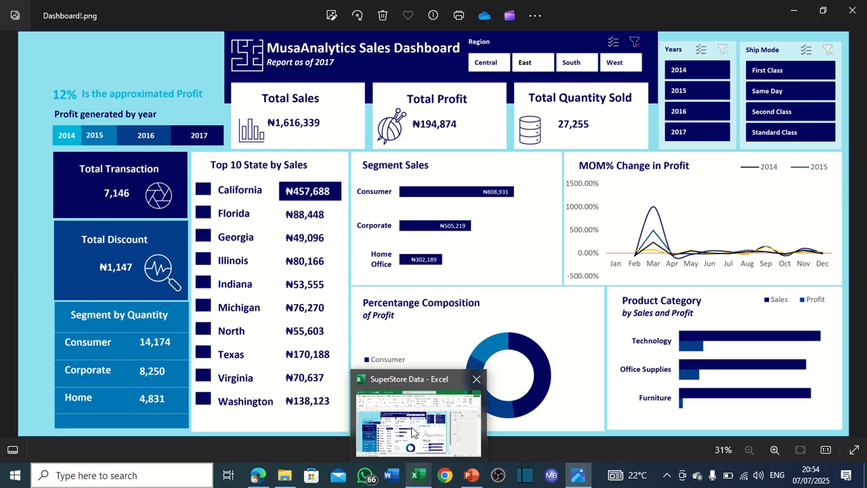
click(414, 432)
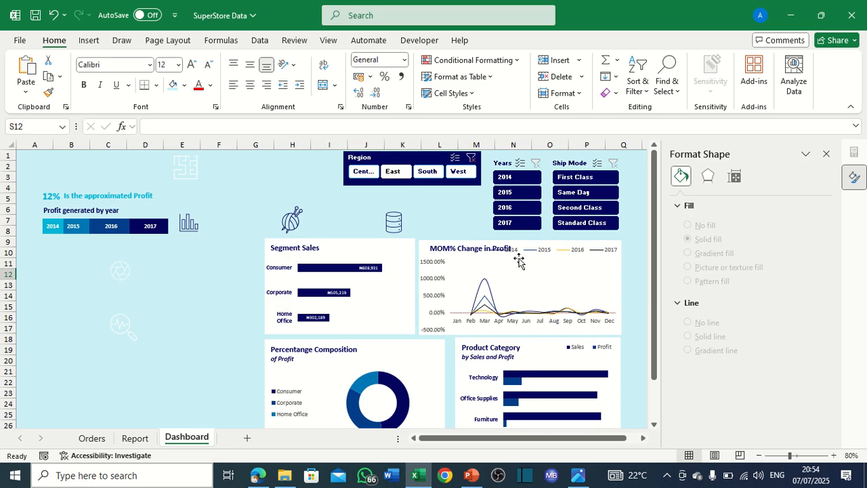
click(790, 15)
mouse_move(382, 29)
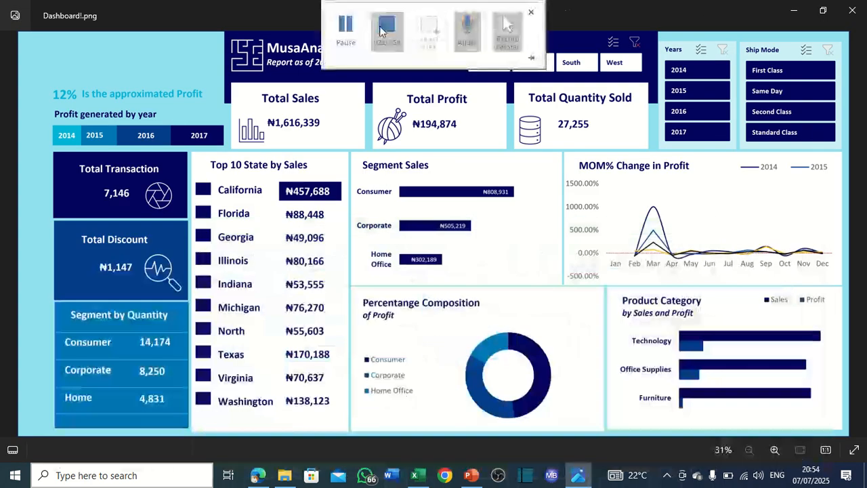